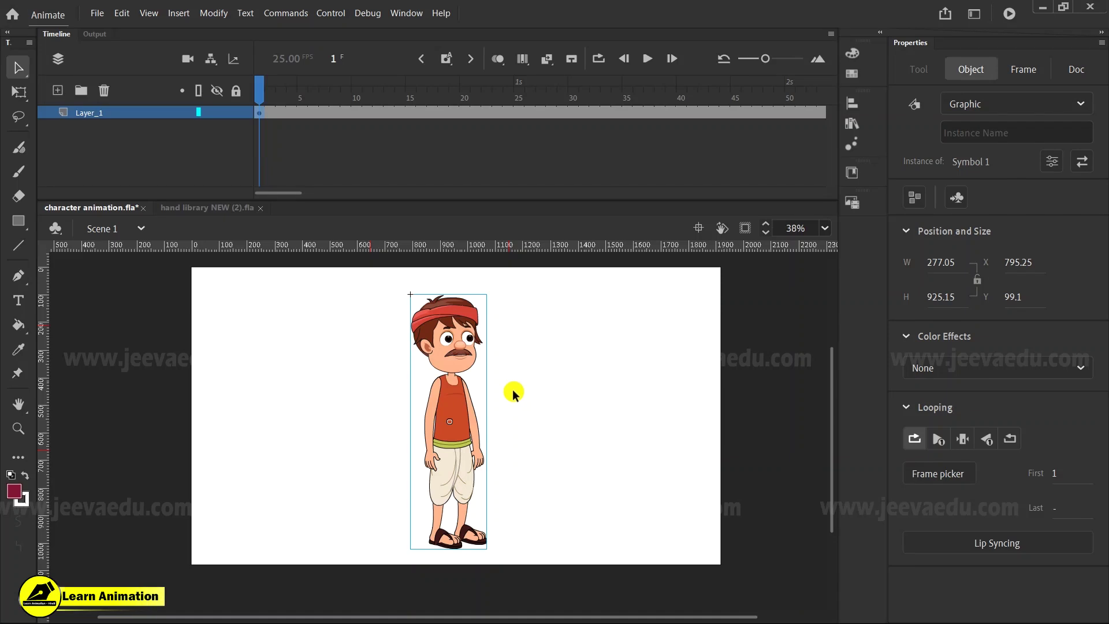
Step: Try moving the whole character symbol across the stage and undo the move
drag(463, 414, 537, 424)
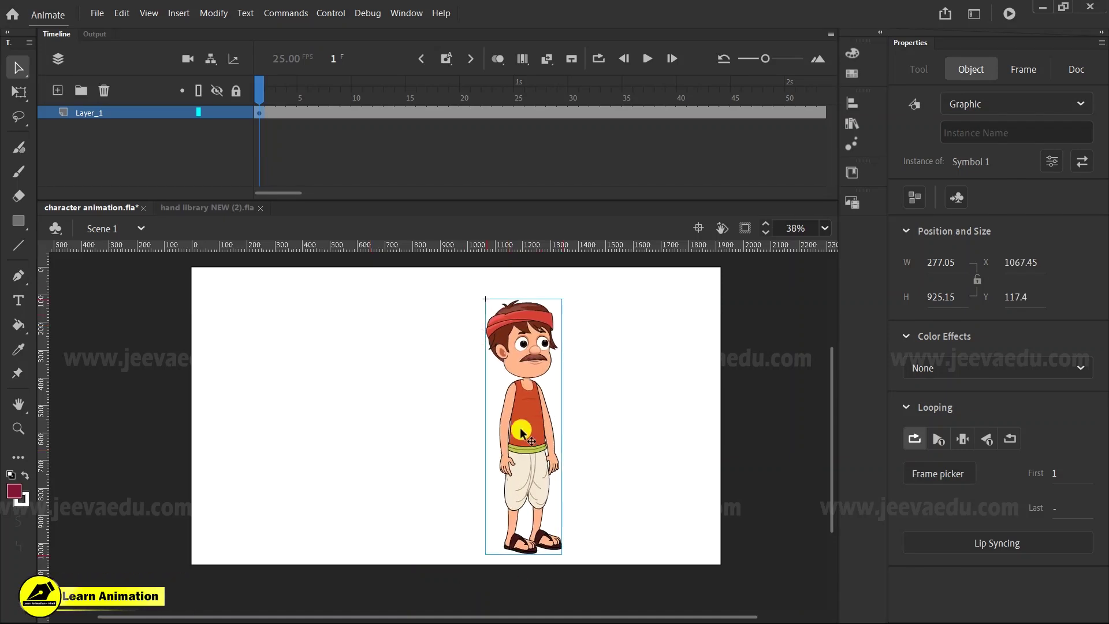
key(ctrl+z)
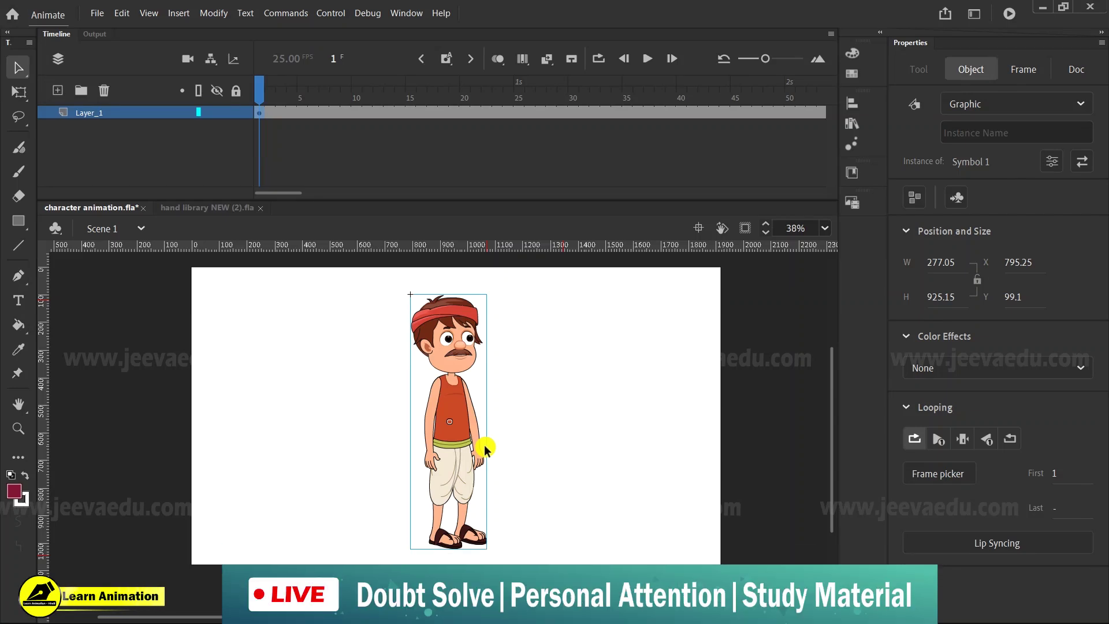
Step: Open the character symbol, select all its body parts to examine how it is built, and return to the main scene
double_click(456, 410)
drag(364, 295, 508, 548)
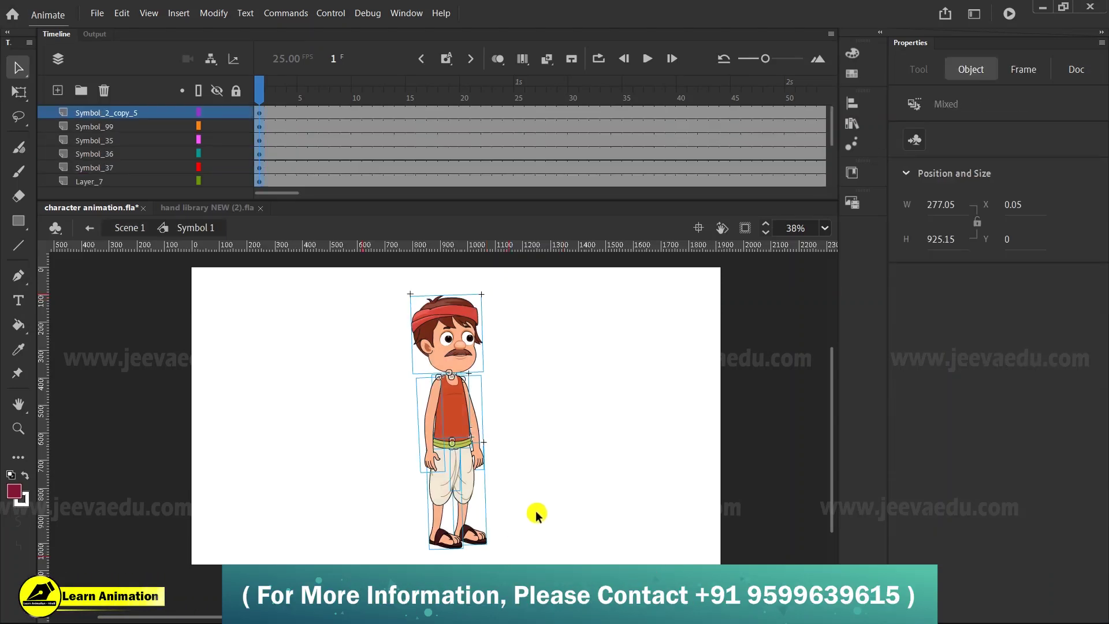
click(526, 461)
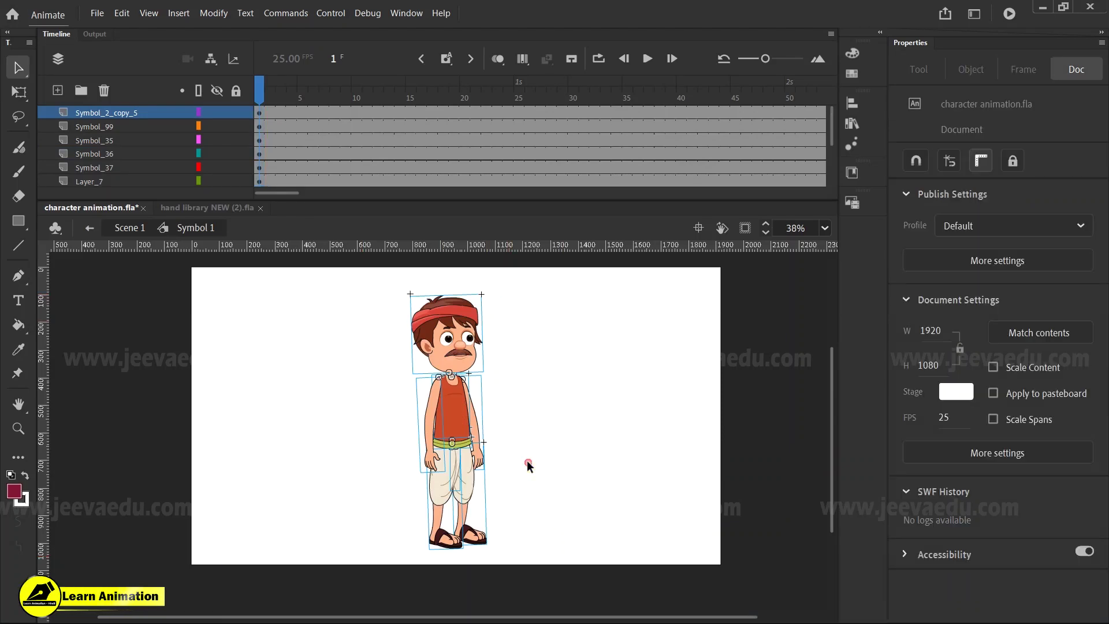
click(89, 227)
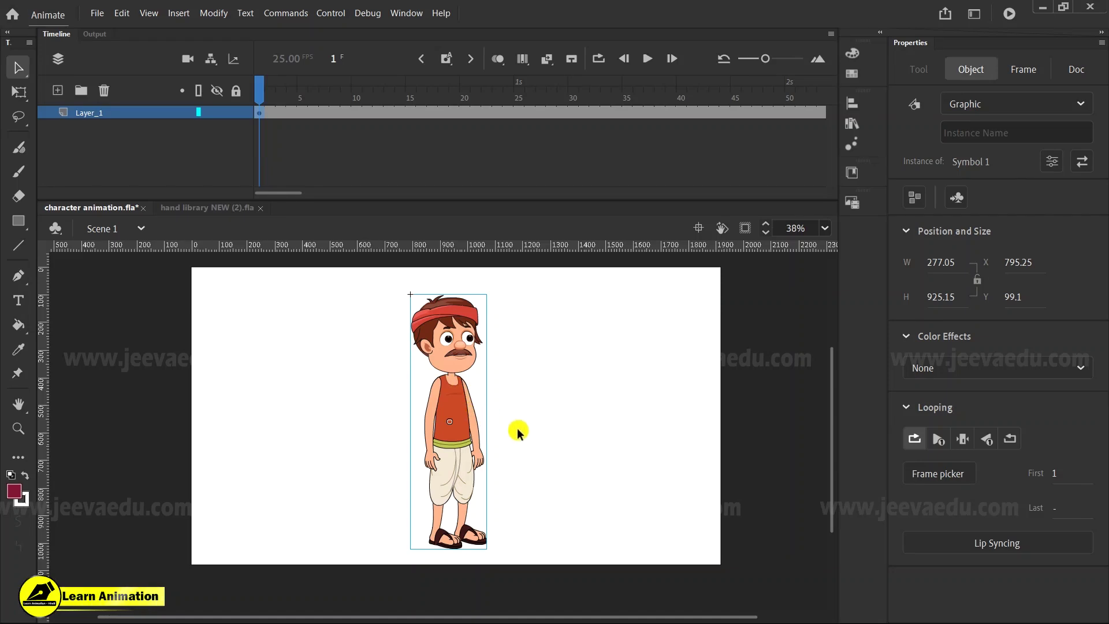
click(531, 416)
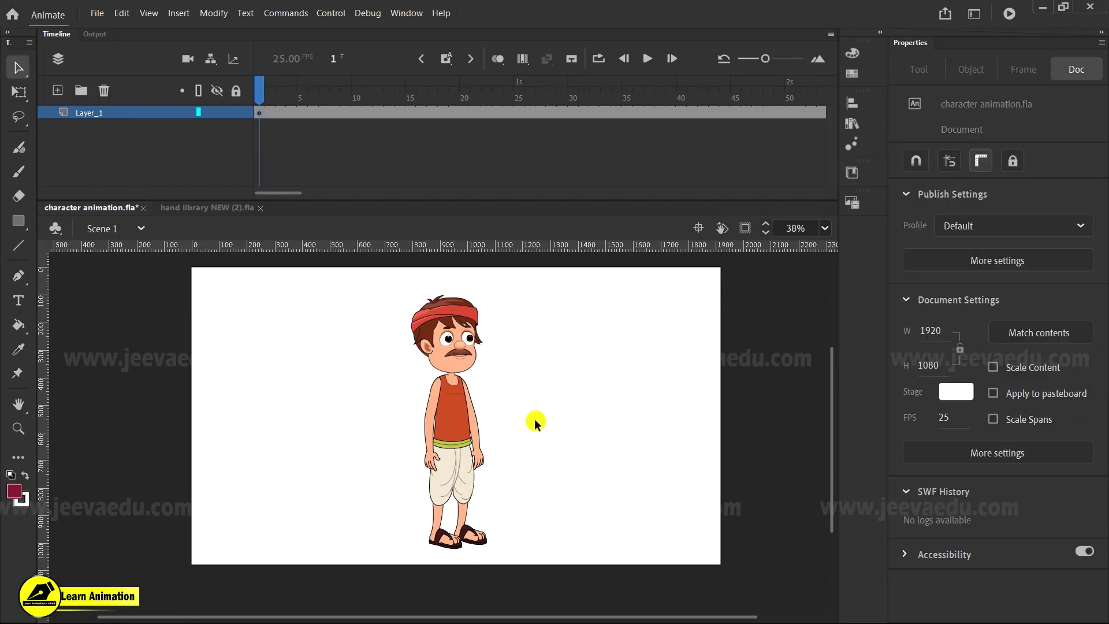
Step: Enter the character symbol for editing and clear the selection of its body parts
click(459, 410)
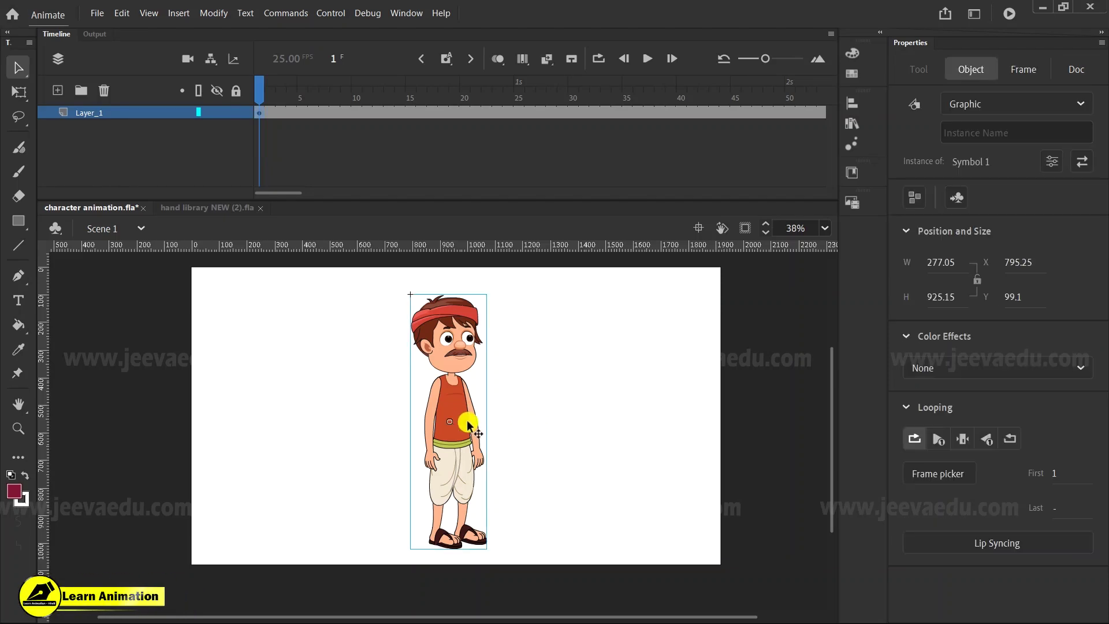
double_click(459, 411)
drag(467, 460, 514, 532)
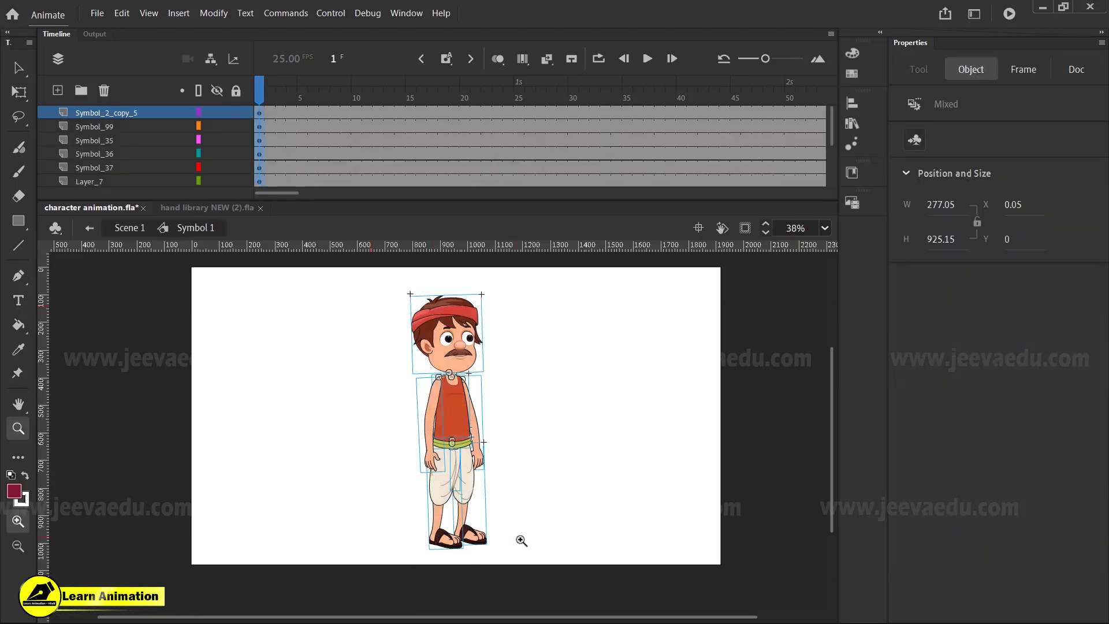
key(z)
click(443, 289)
alt+click(459, 421)
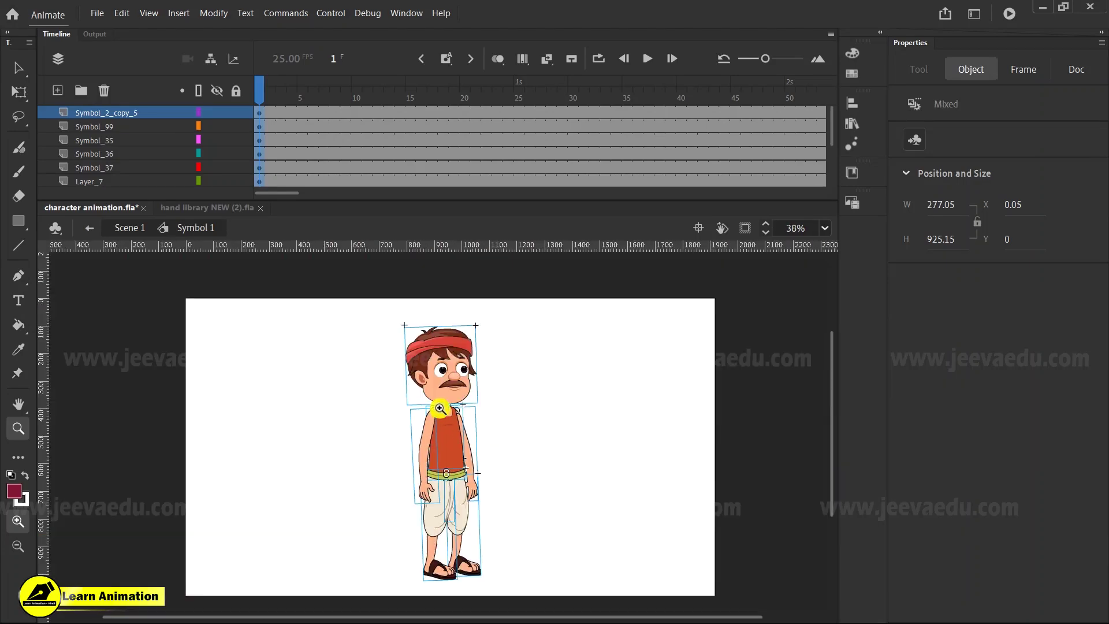
click(454, 479)
key(v)
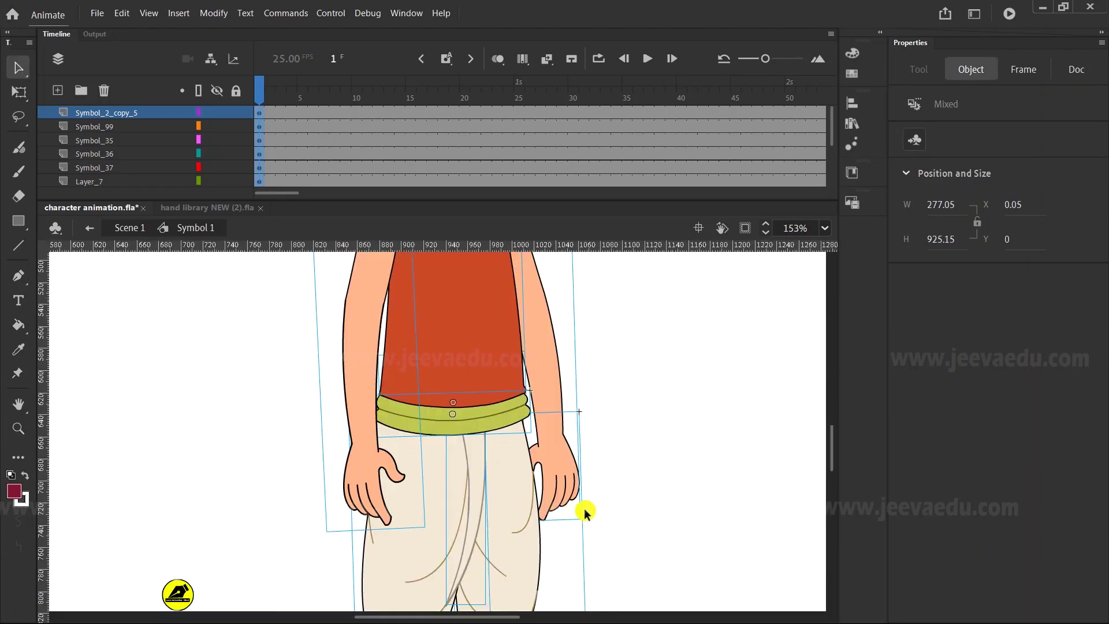
click(588, 508)
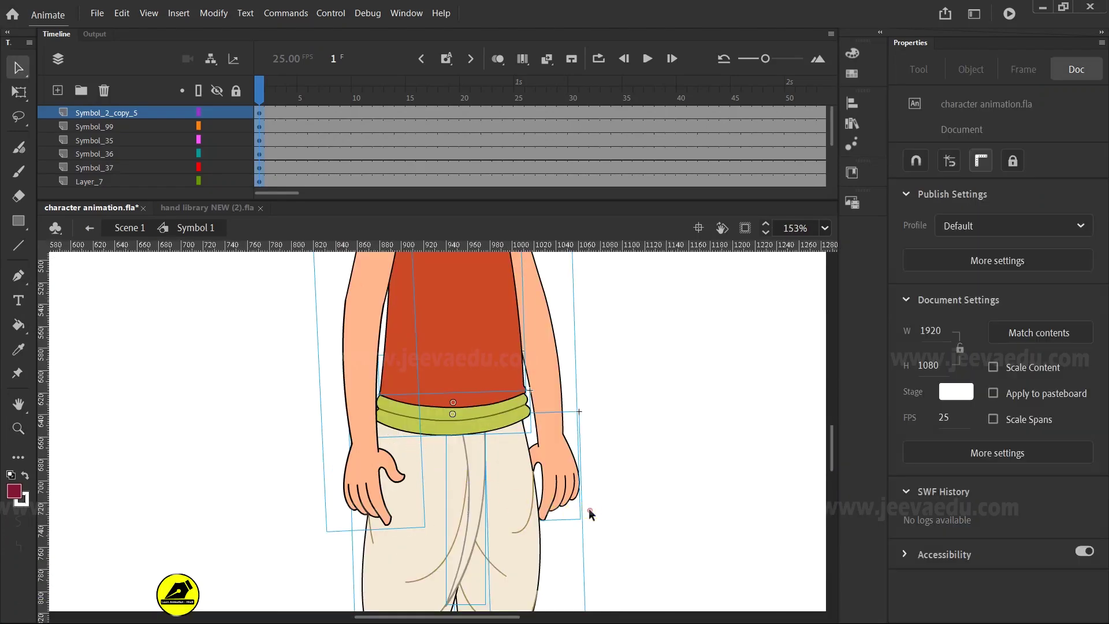
Step: Enter the symbol of the character's left arm and select its lower arm with the hand
click(560, 466)
double_click(560, 468)
click(559, 480)
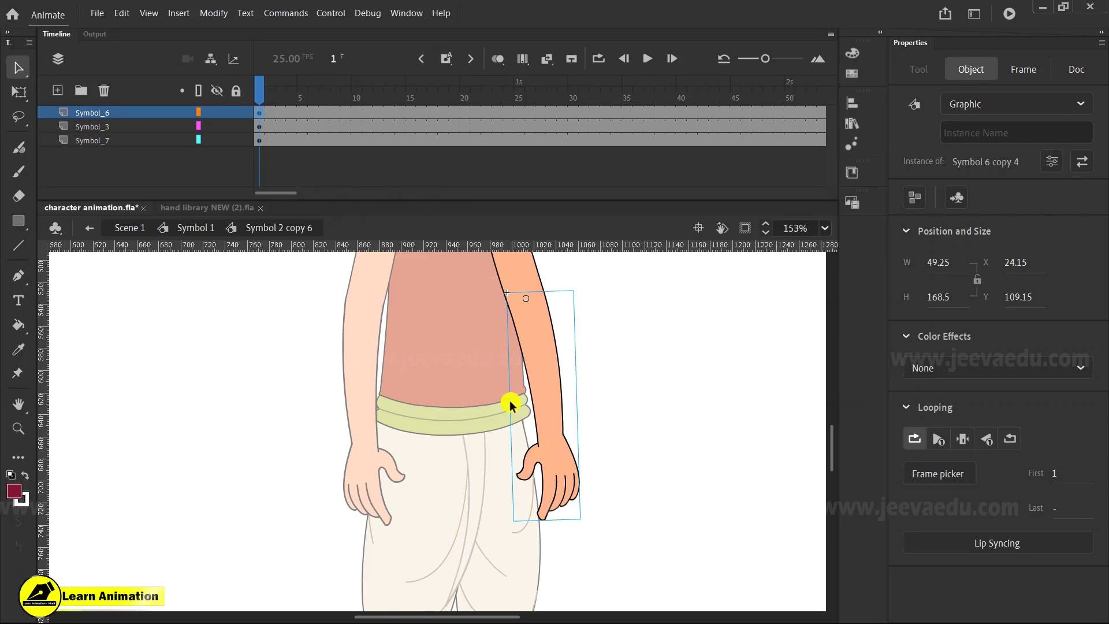
double_click(484, 418)
double_click(561, 490)
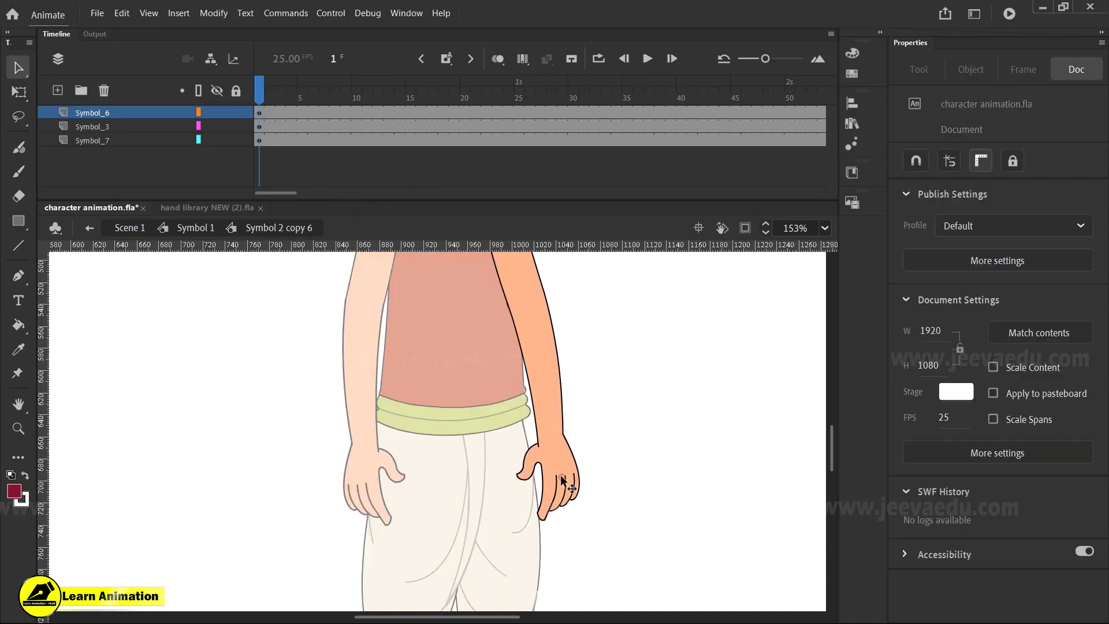
click(515, 285)
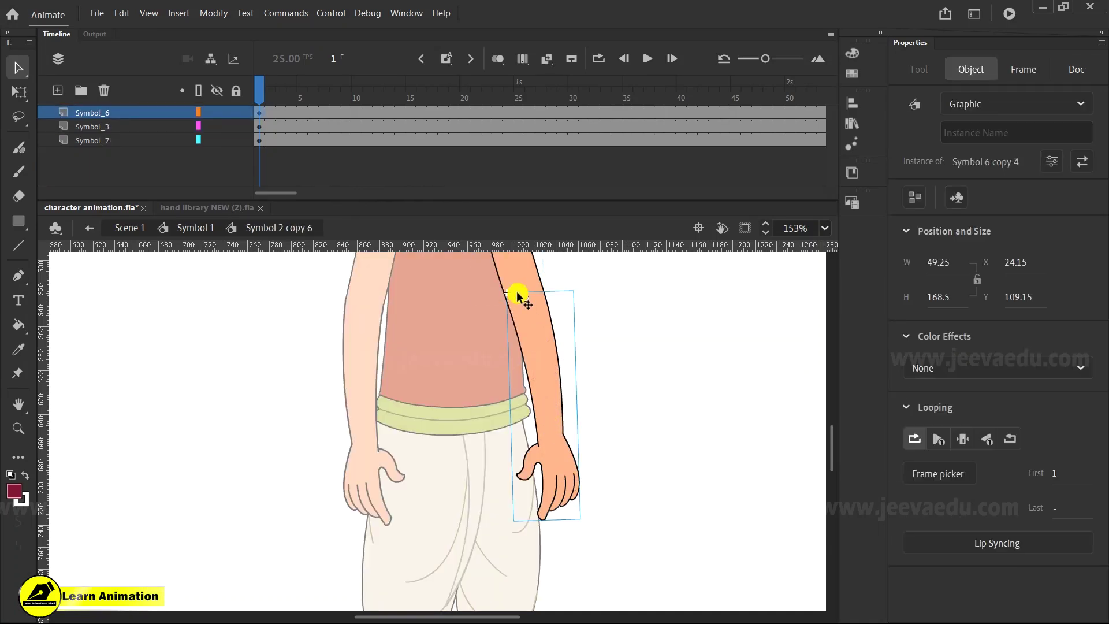
Step: Enter the nested lower-arm symbol and its hand symbol, and select the hand graphic inside
double_click(560, 475)
click(560, 475)
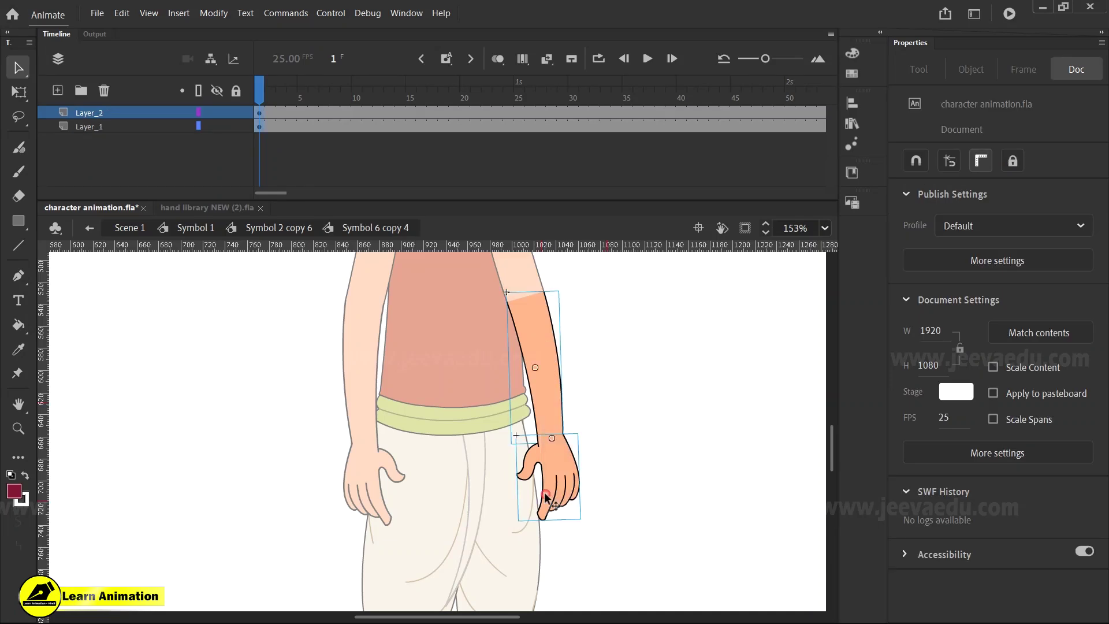
click(602, 454)
click(561, 491)
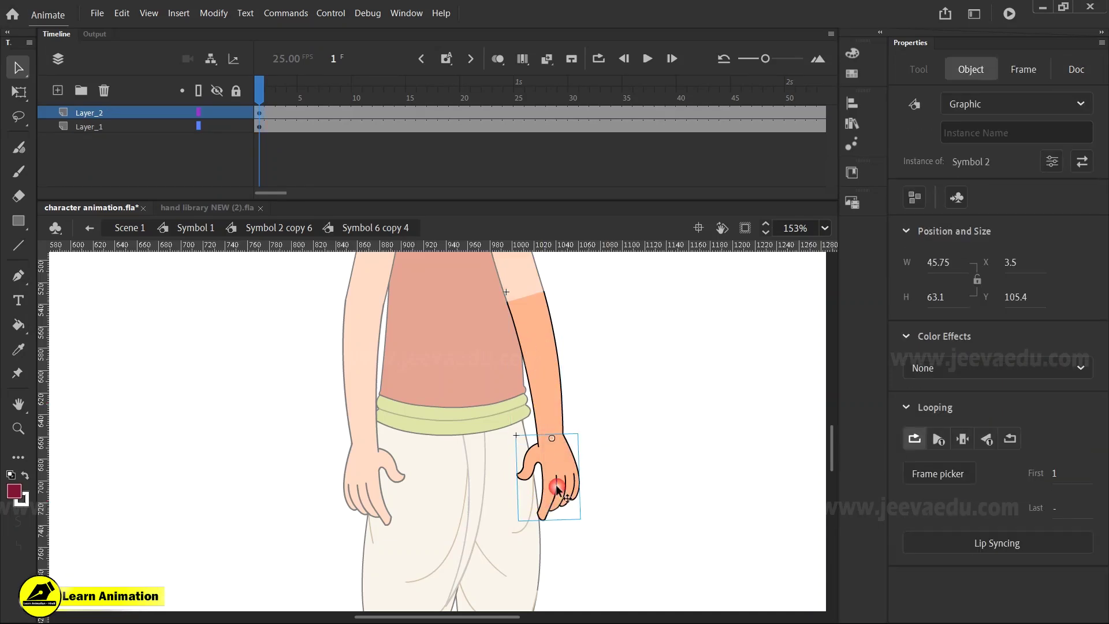
double_click(558, 482)
click(557, 482)
Step: Set the hand graphic's looping to single frame and examine its available poses in the Frame Picker
click(963, 438)
click(935, 475)
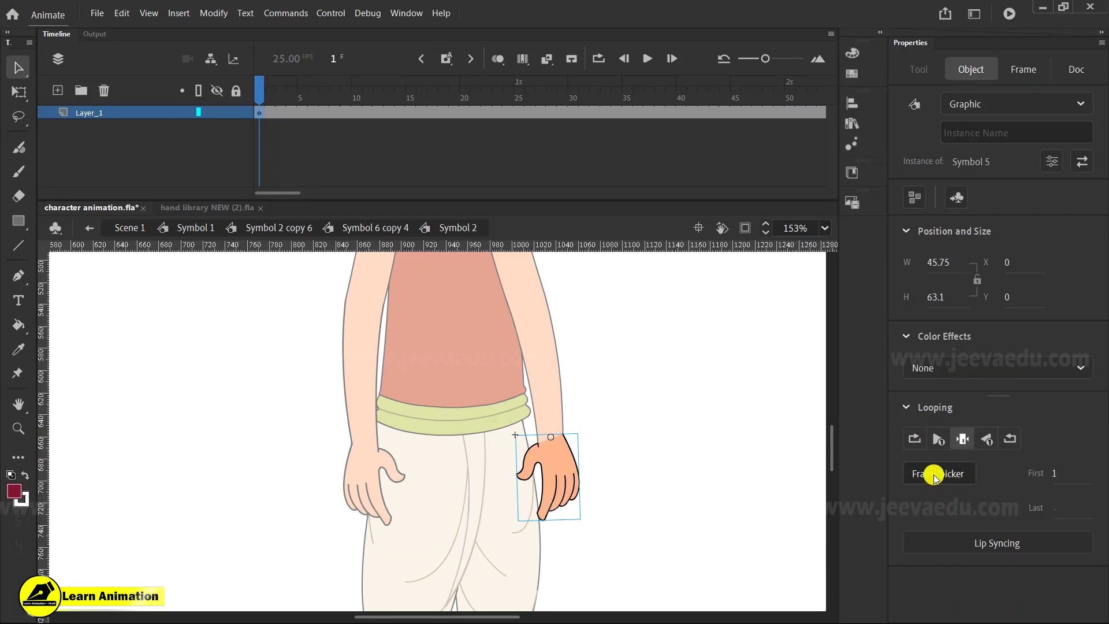
drag(408, 116, 712, 311)
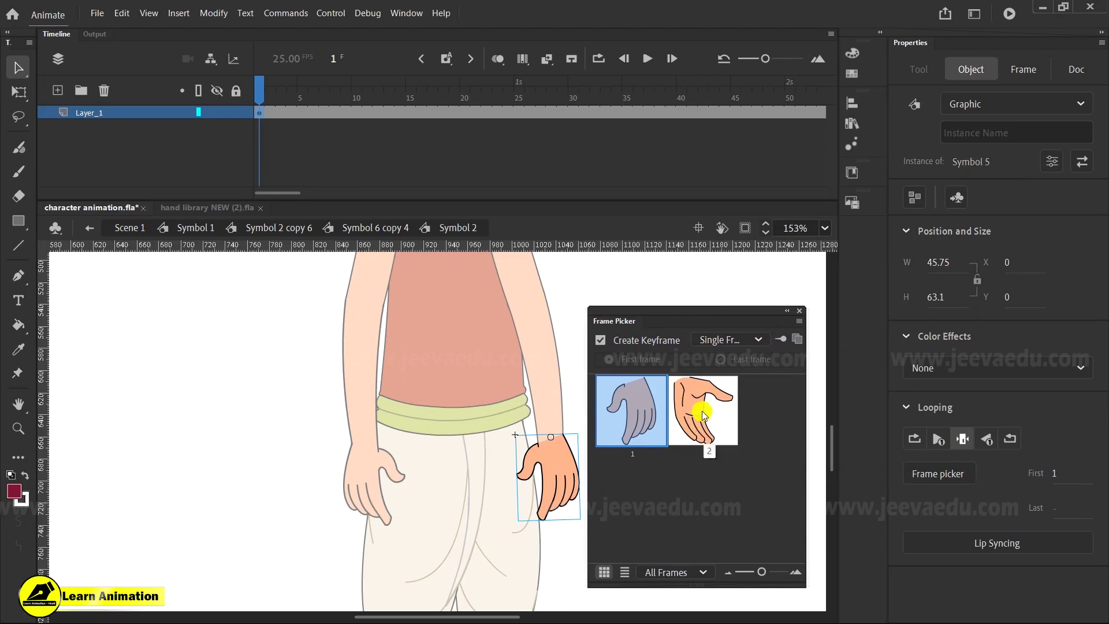
click(799, 311)
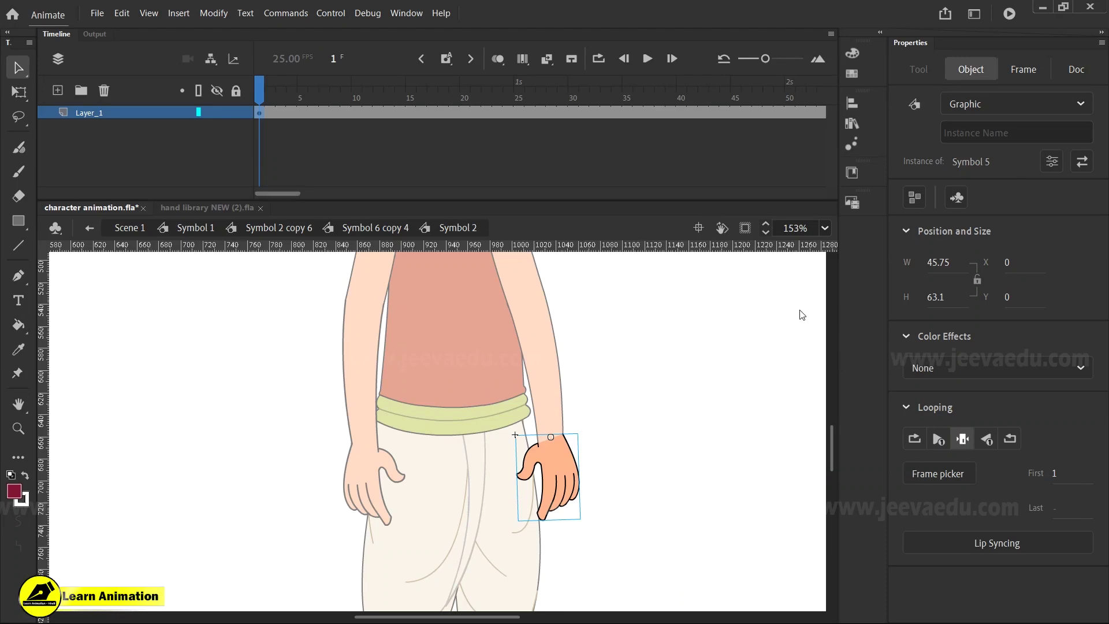
Step: Switch to the hand library NEW (2).fla document and browse its hand drawings through to frame 17
click(168, 207)
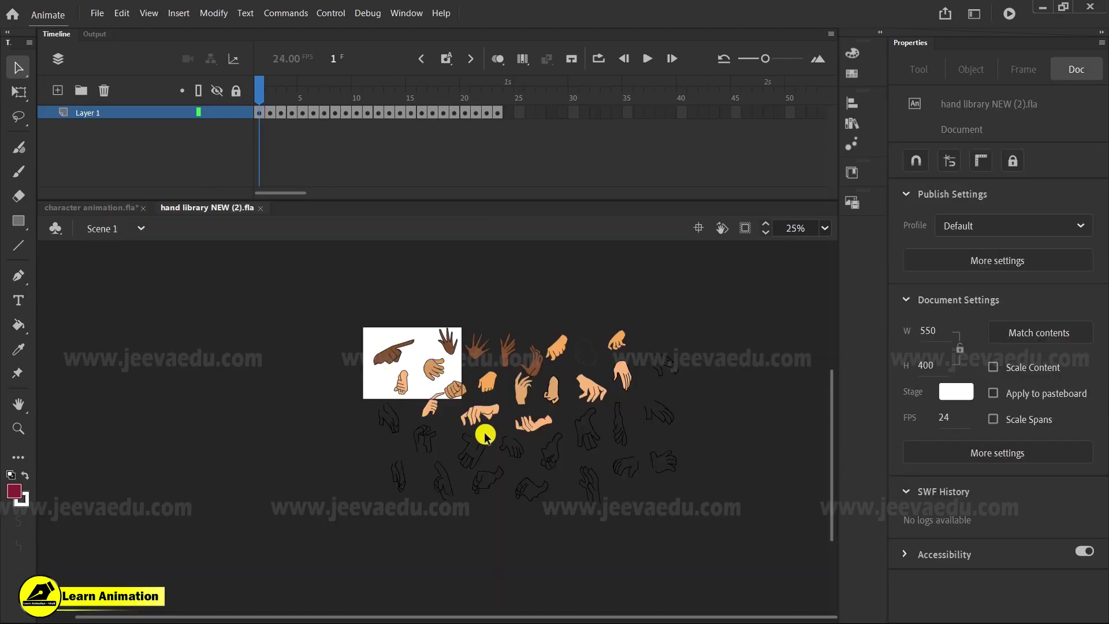
key(z)
drag(333, 301, 658, 508)
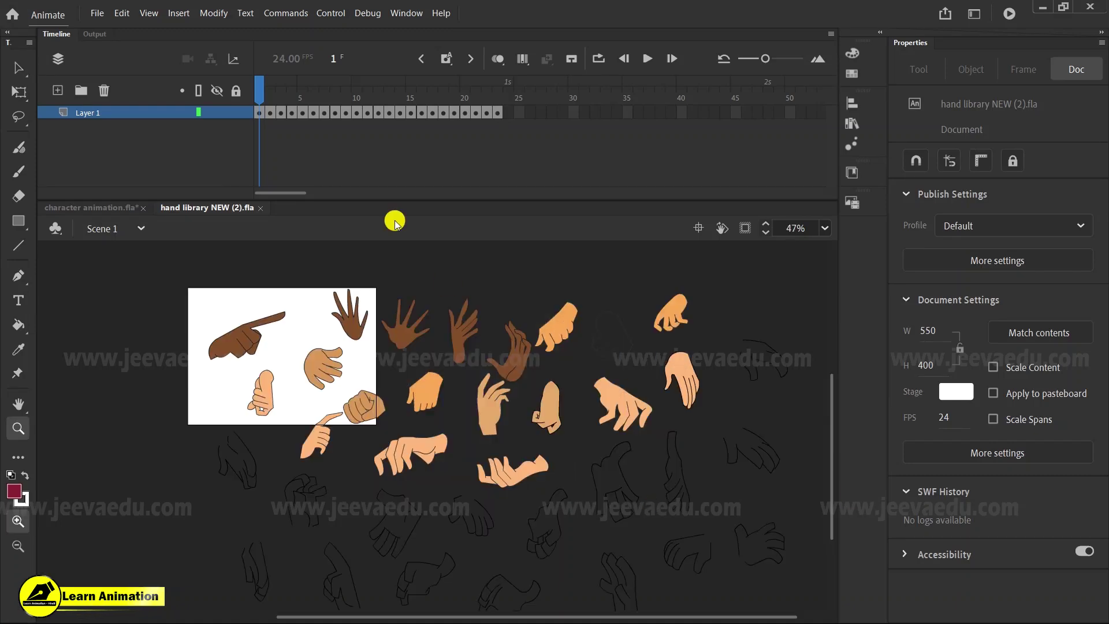
click(278, 95)
drag(277, 96, 367, 108)
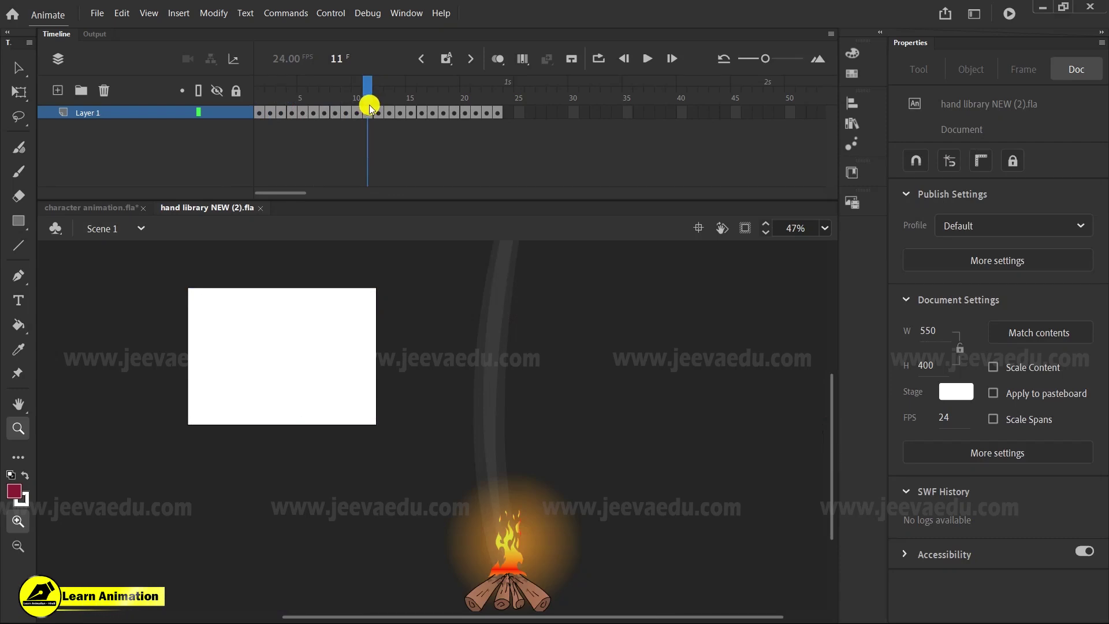
drag(384, 92, 433, 134)
Step: Enter the group of hands on frame 17 and select one open hand to examine its drawing
click(406, 481)
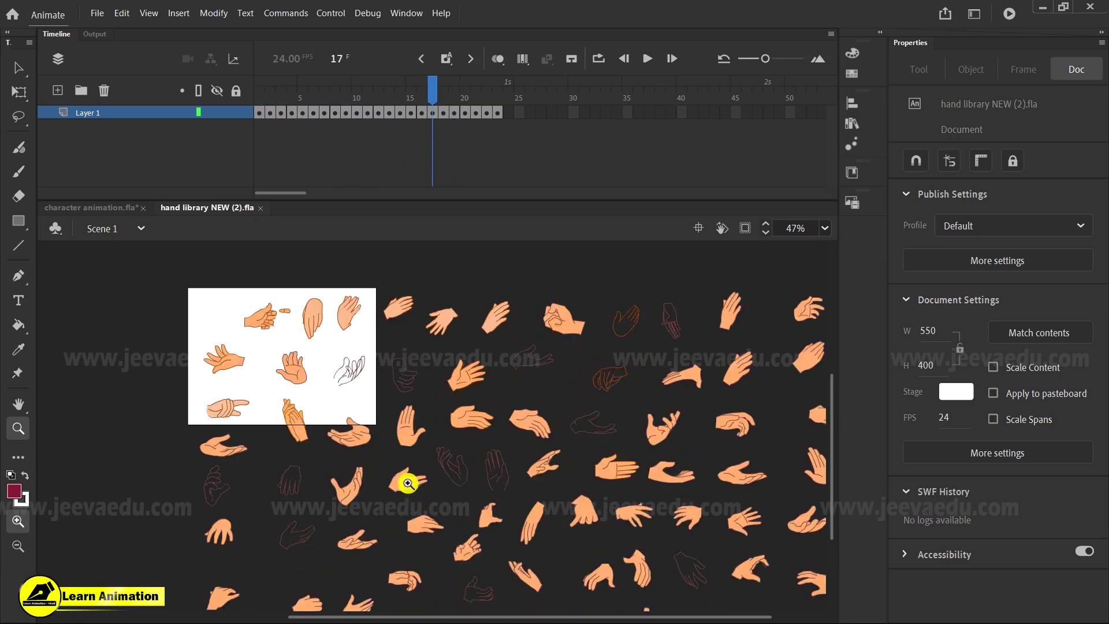
click(436, 448)
click(436, 448)
key(v)
click(433, 428)
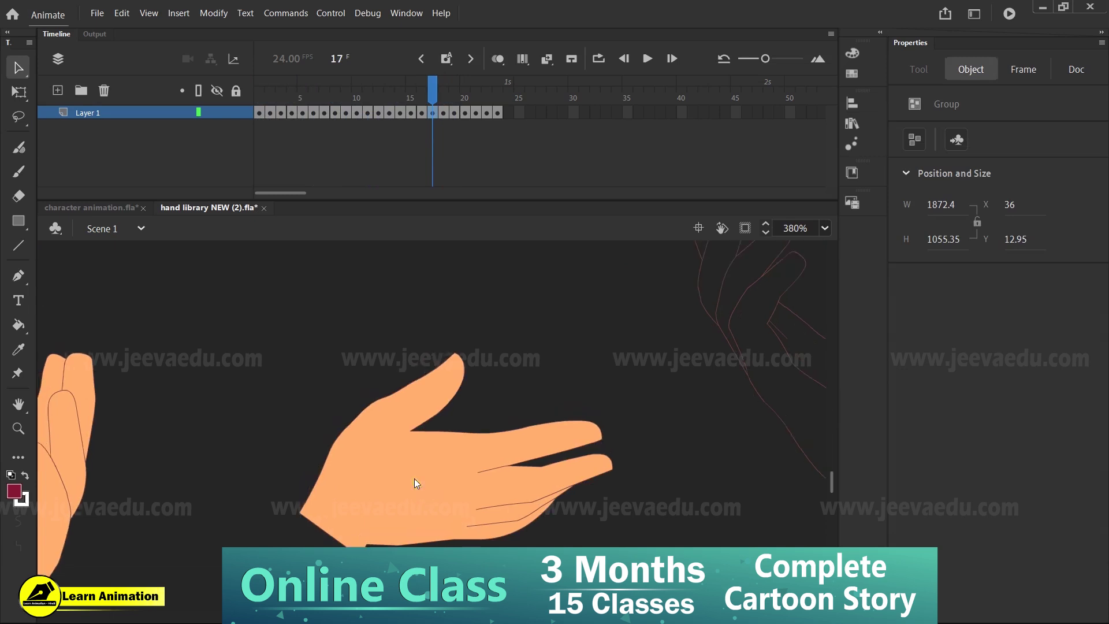
double_click(415, 479)
click(414, 479)
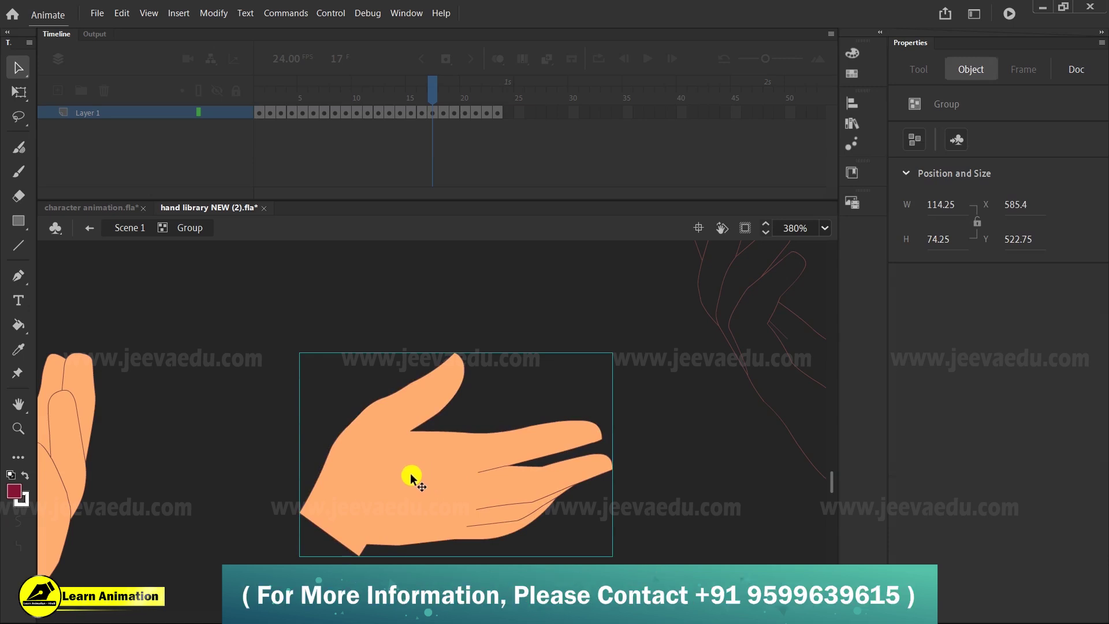
key(z)
alt+click(422, 483)
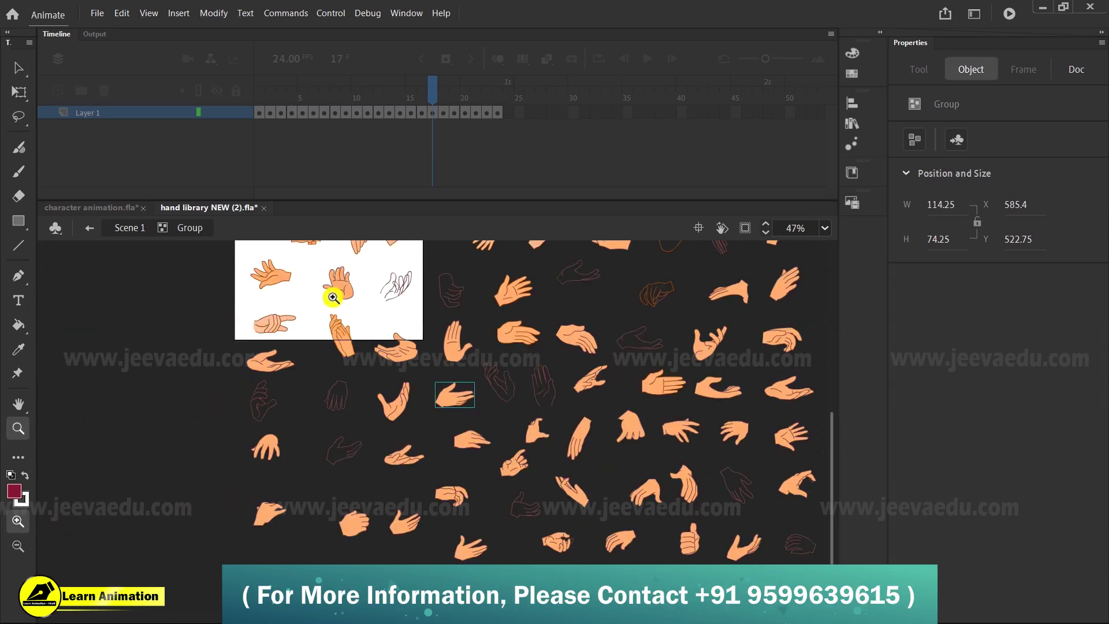
Step: Return to the hand library's main scene and move the playhead to frame 23
click(129, 228)
drag(430, 94, 498, 108)
click(327, 129)
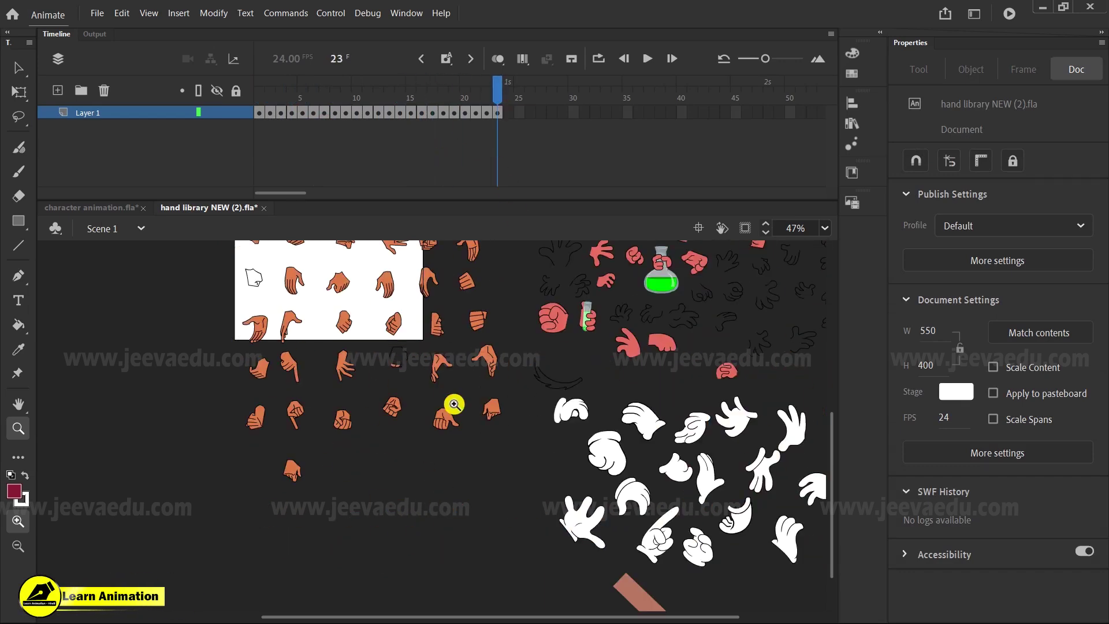
Step: Rotate the downward-pointing hand on frame 23 counterclockwise so that its index finger points horizontally
click(423, 366)
click(242, 394)
click(340, 494)
scroll(442, 484, down, 1)
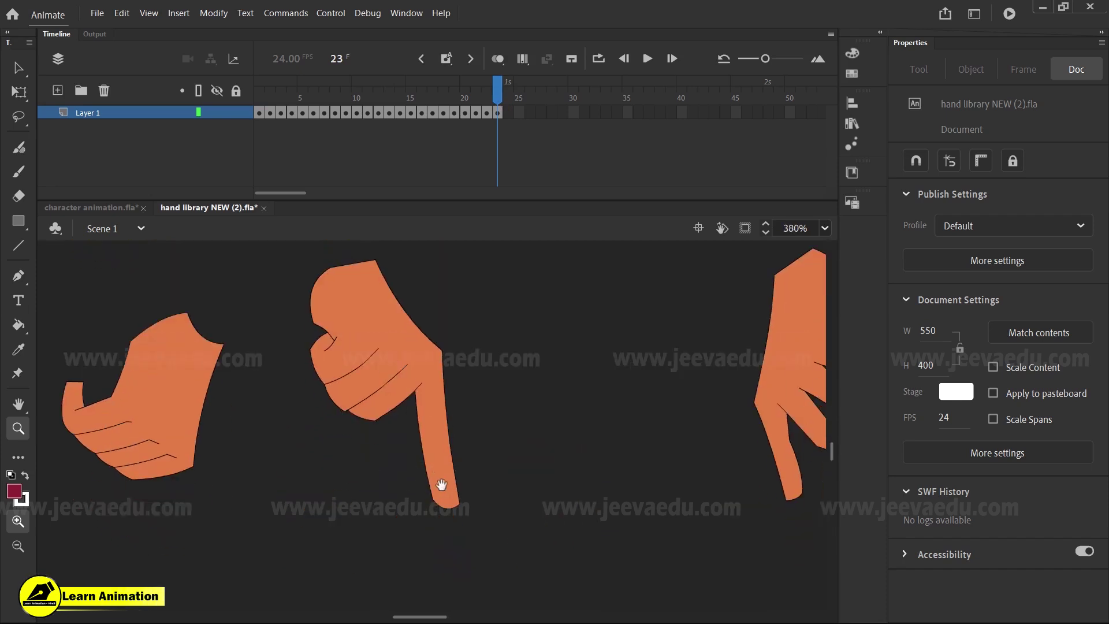
click(441, 484)
click(428, 460)
key(v)
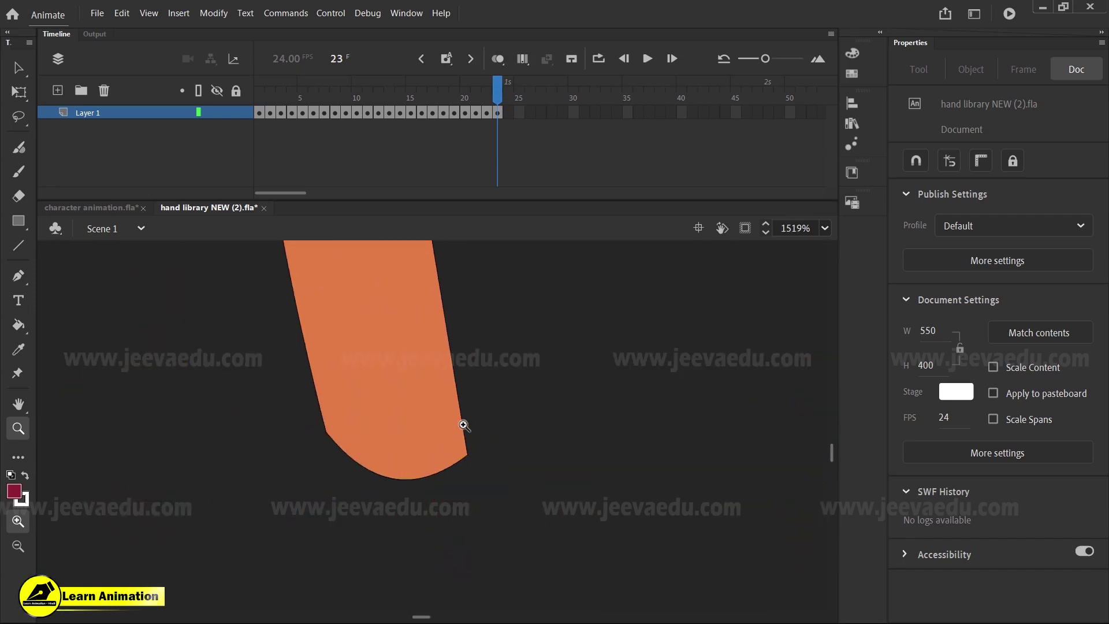
click(435, 458)
key(z)
alt+click(401, 408)
alt+click(409, 400)
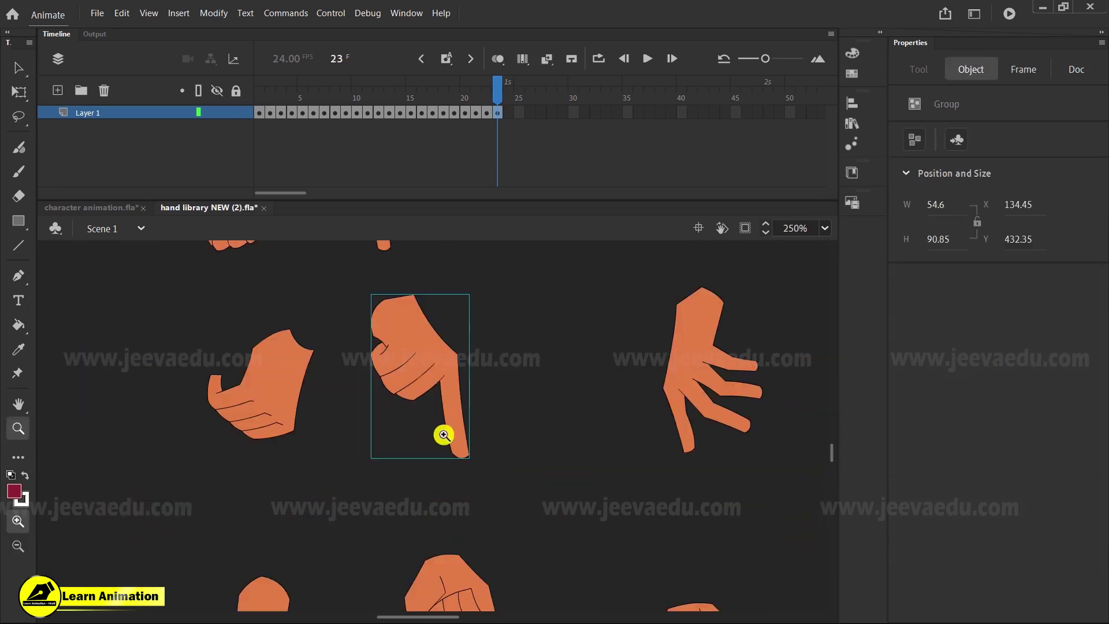
key(q)
drag(476, 462, 507, 323)
Step: Enter the pointing hand's group, round off the upper corner of its fingertip, and return to the main scene
key(z)
click(458, 403)
click(458, 402)
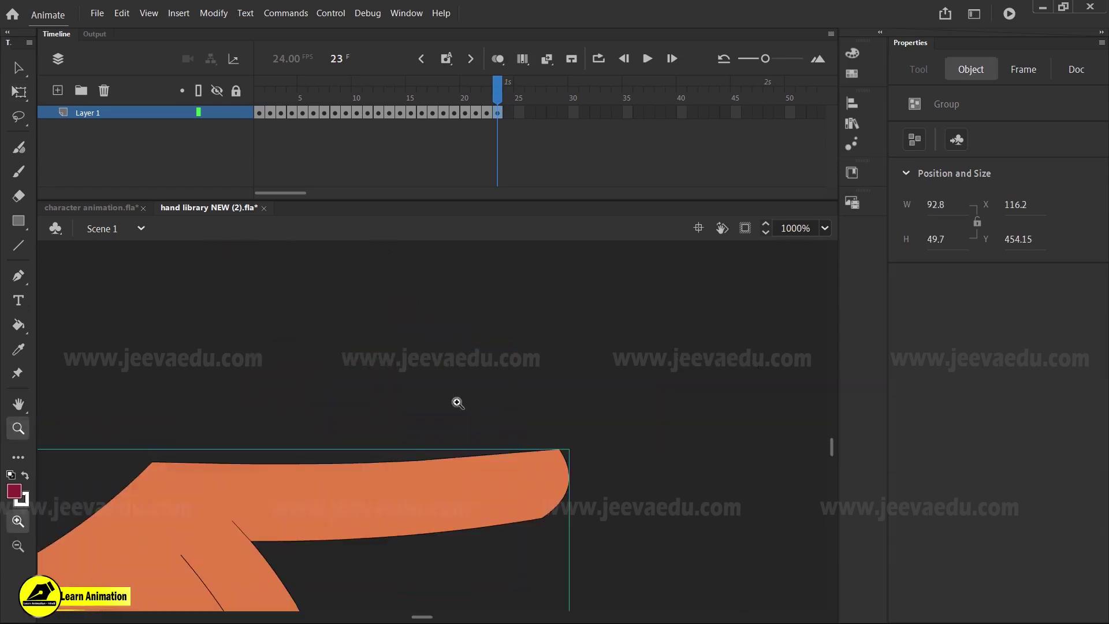
click(458, 402)
key(v)
click(621, 374)
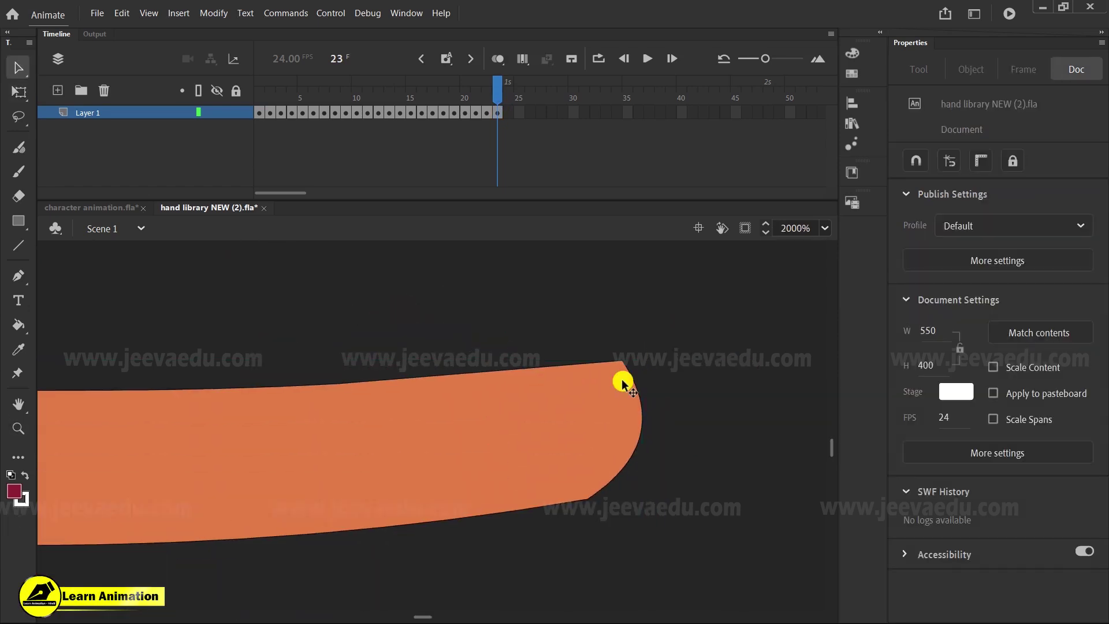
double_click(598, 406)
click(607, 321)
mouse_move(618, 362)
mouse_down()
mouse_move(585, 362)
mouse_move(625, 386)
mouse_move(615, 370)
mouse_up()
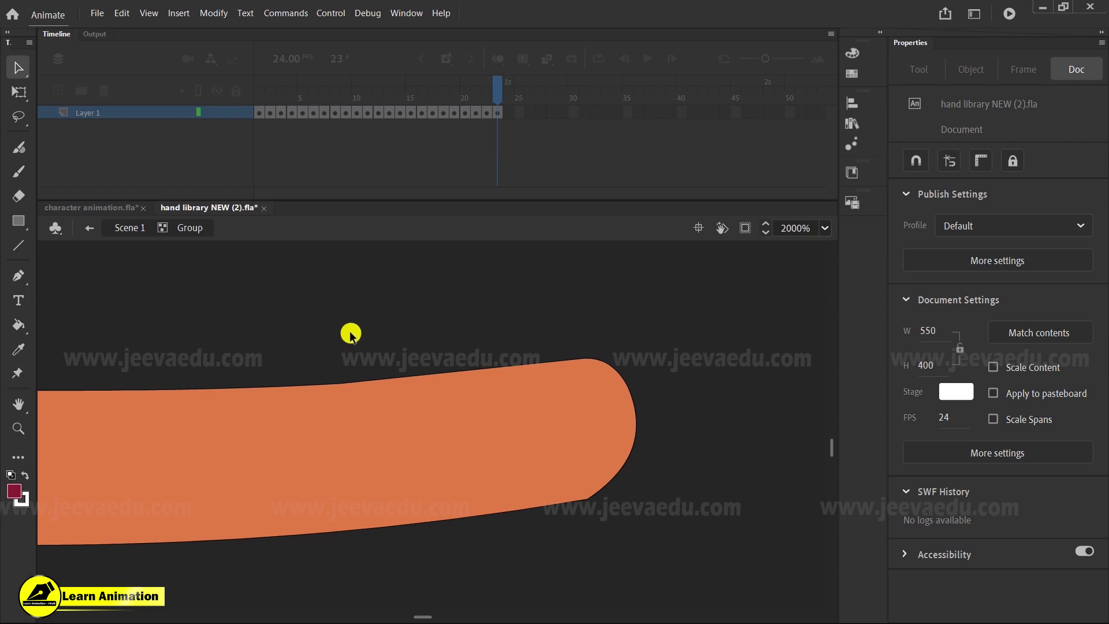
click(125, 231)
key(z)
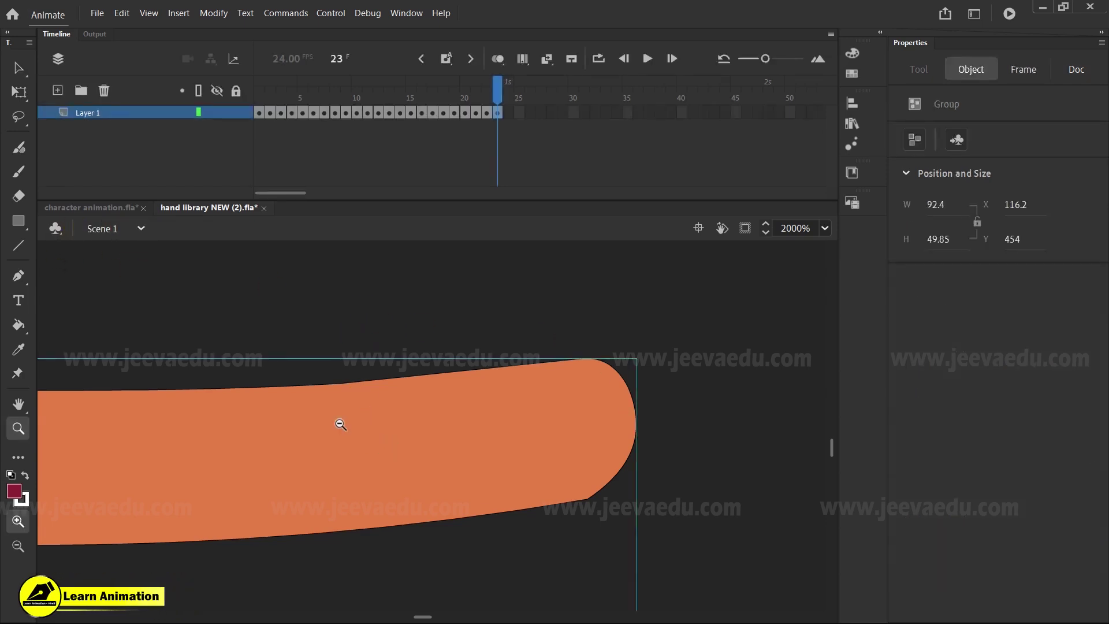
alt+click(347, 439)
alt+click(358, 456)
alt+click(372, 477)
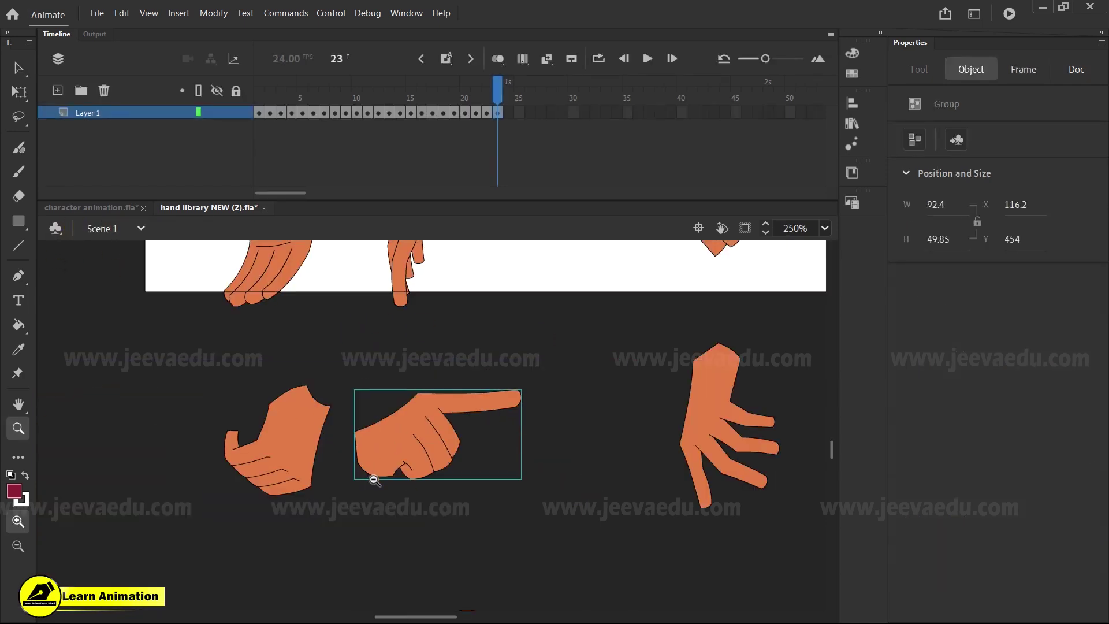
Step: Switch to the character animation file, return to Symbol 1, and select all the character's body parts
click(101, 210)
alt+click(453, 444)
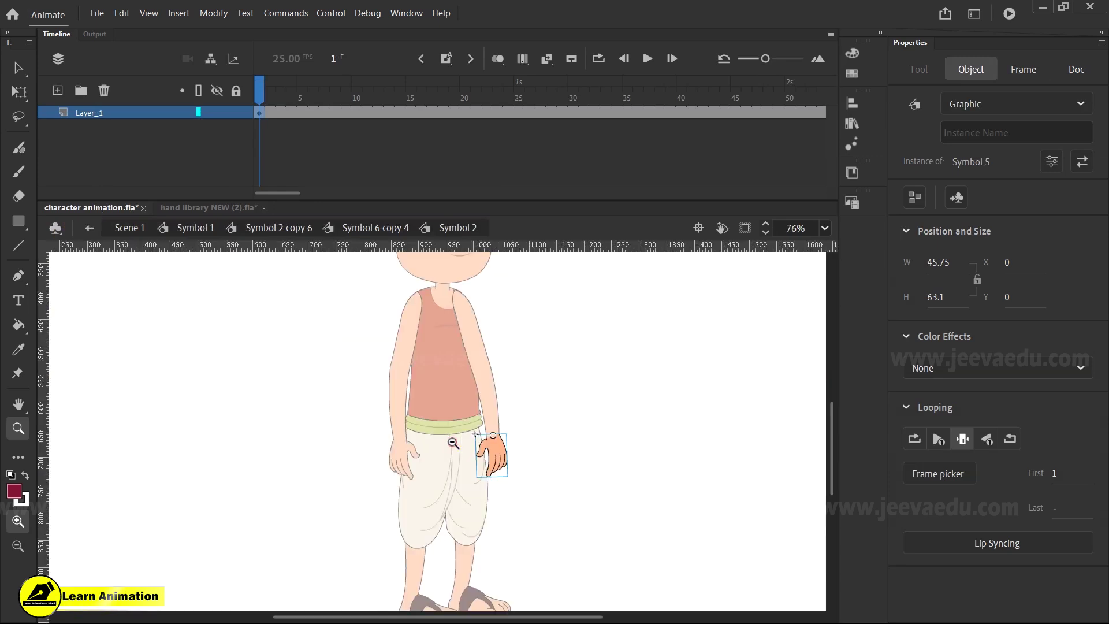
click(167, 229)
alt+click(468, 455)
key(v)
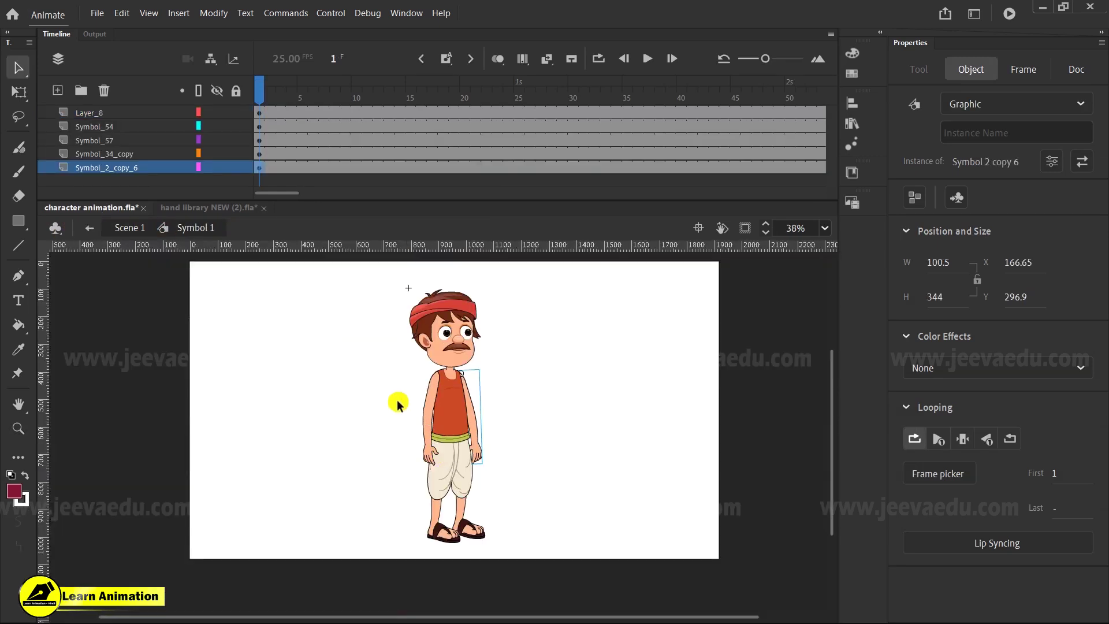
drag(373, 304, 545, 563)
key(z)
click(462, 450)
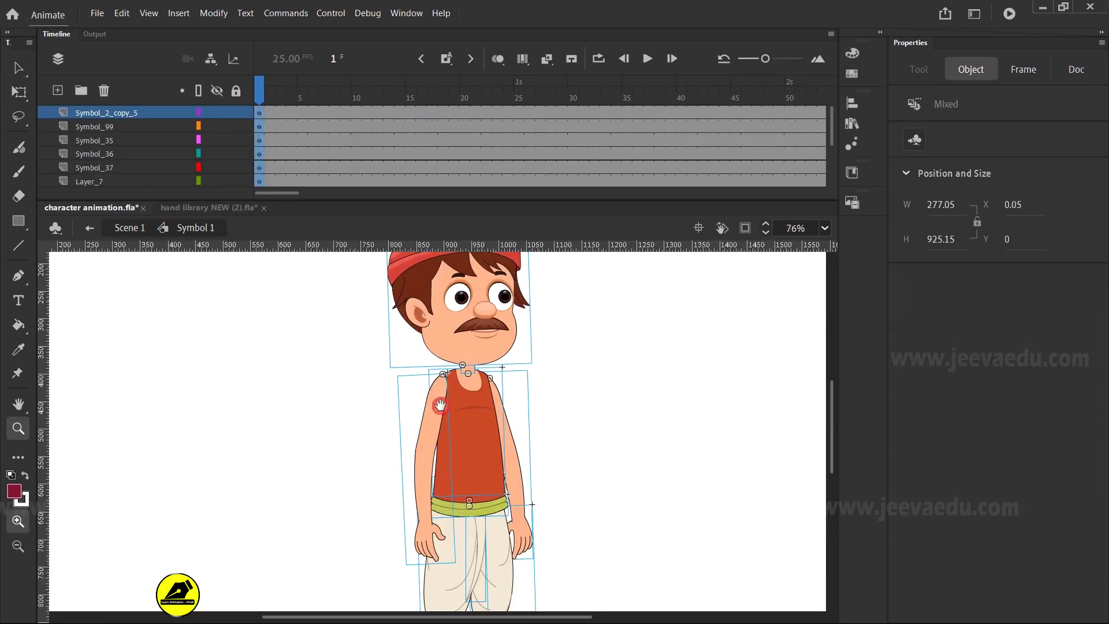
alt+click(458, 469)
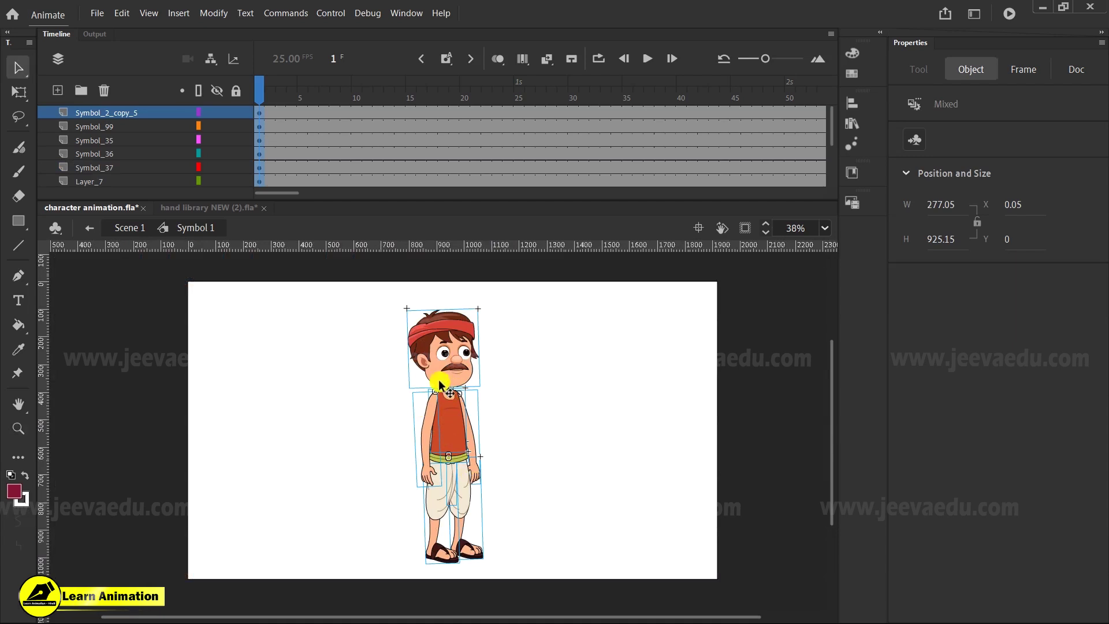
Step: Enter the character's head symbol and select all its parts to examine how the face is divided
click(440, 352)
click(478, 443)
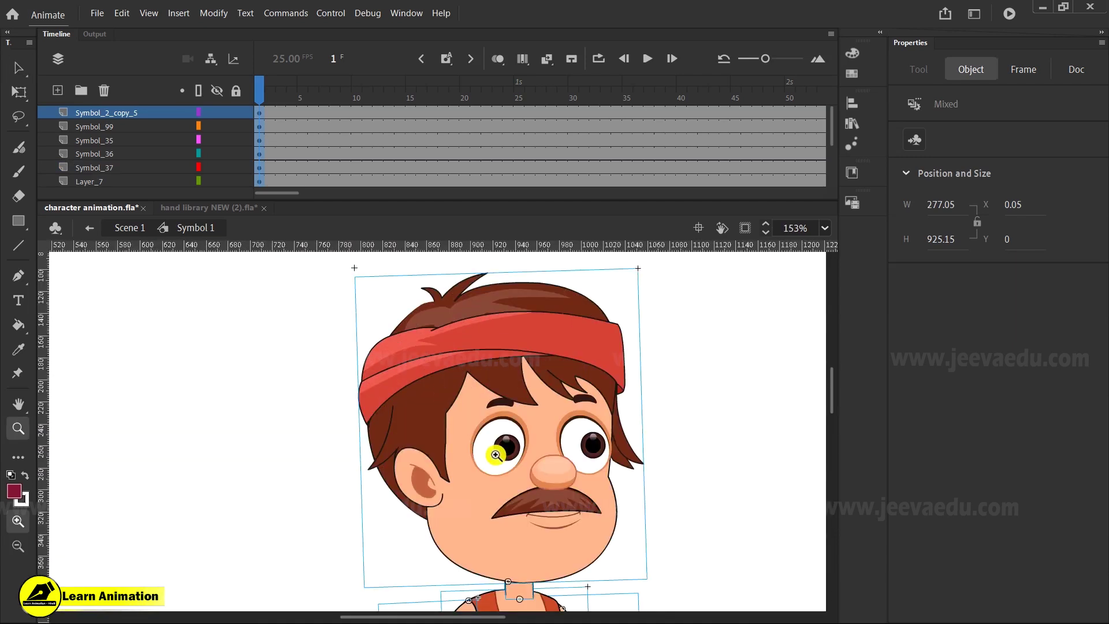
key(v)
click(694, 463)
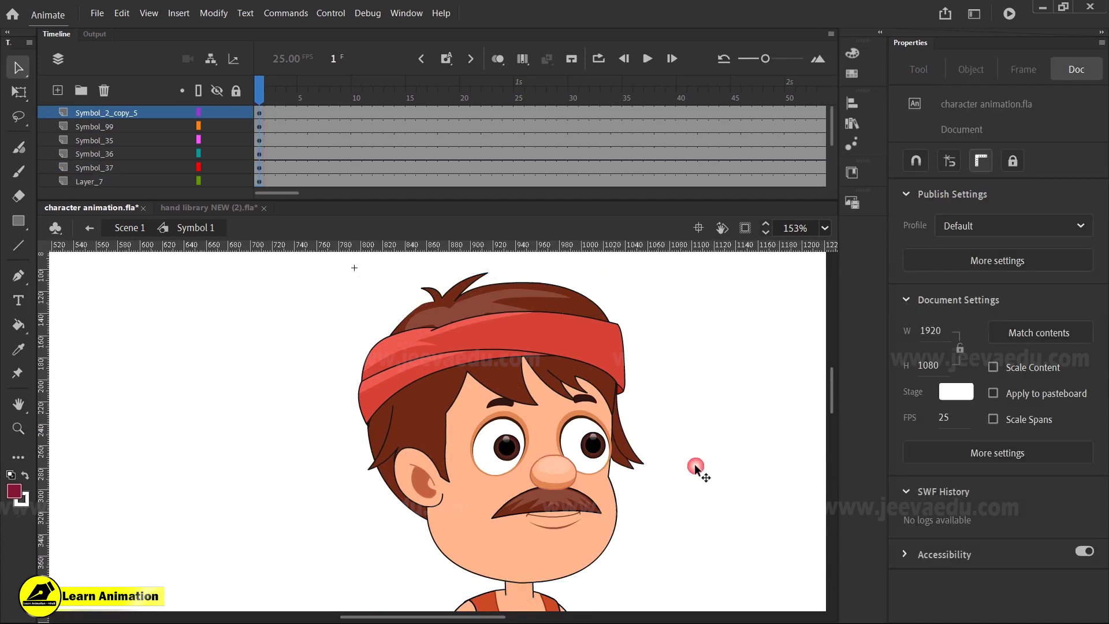
click(520, 449)
double_click(500, 444)
drag(274, 292, 657, 583)
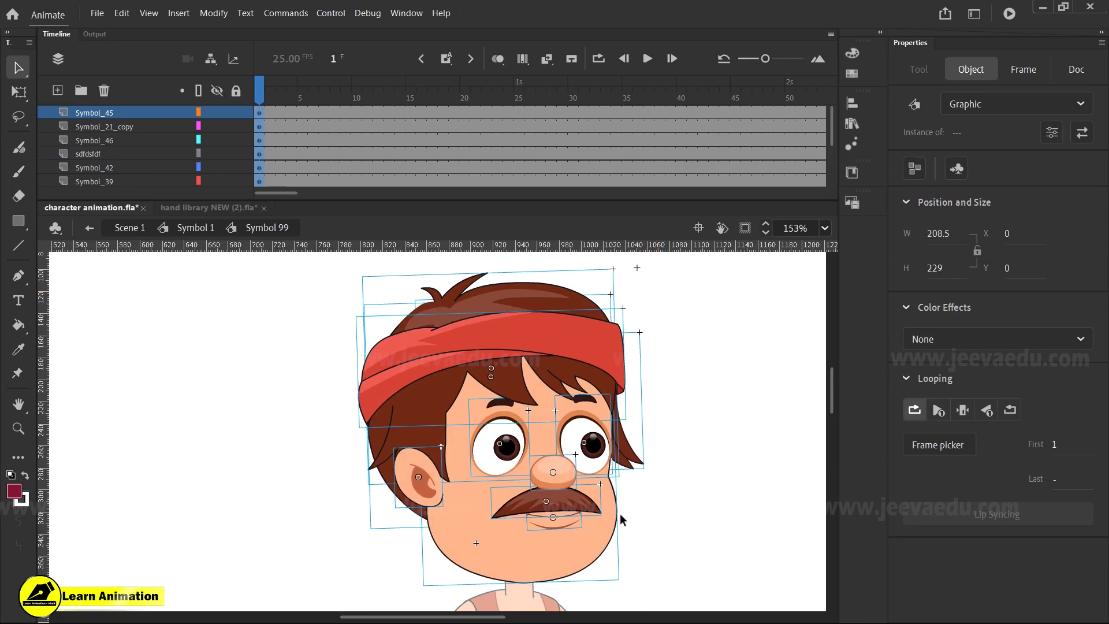
click(619, 514)
Step: Try moving the eye symbols off the face to either side of the head, and undo the moves
click(497, 444)
drag(508, 446, 247, 469)
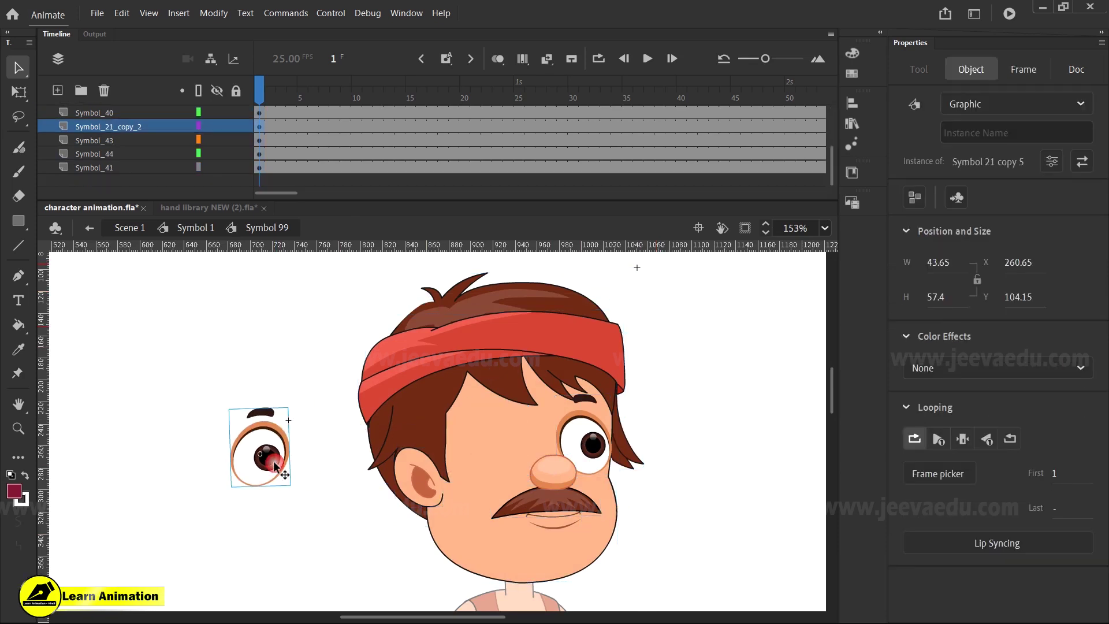
drag(601, 457, 733, 431)
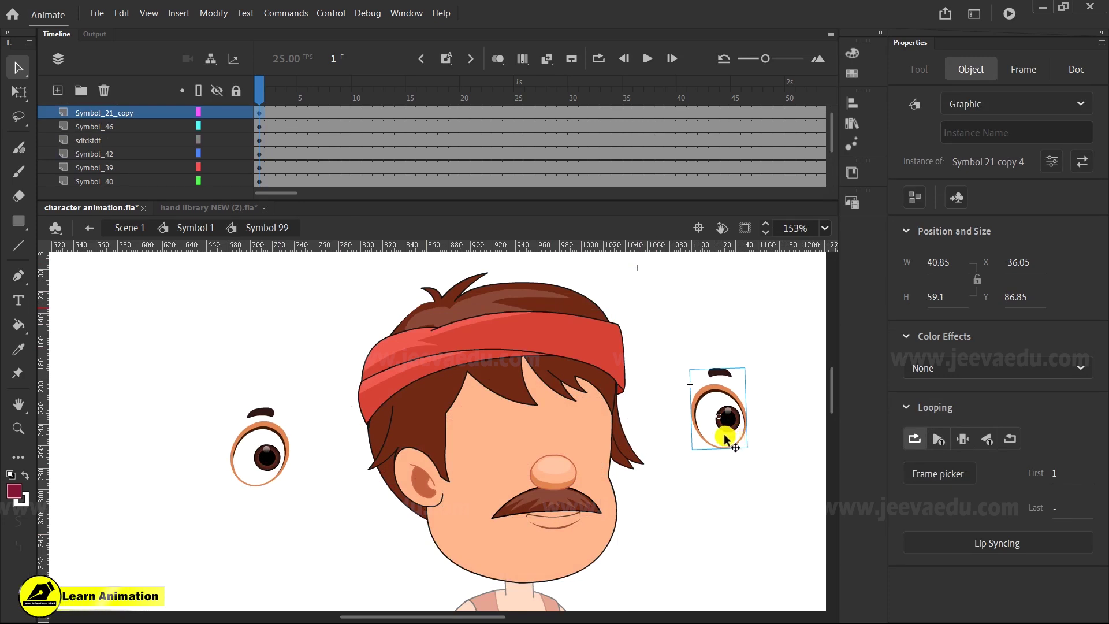
key(ctrl+z)
key(ctrl+z)
key(ctrl+z)
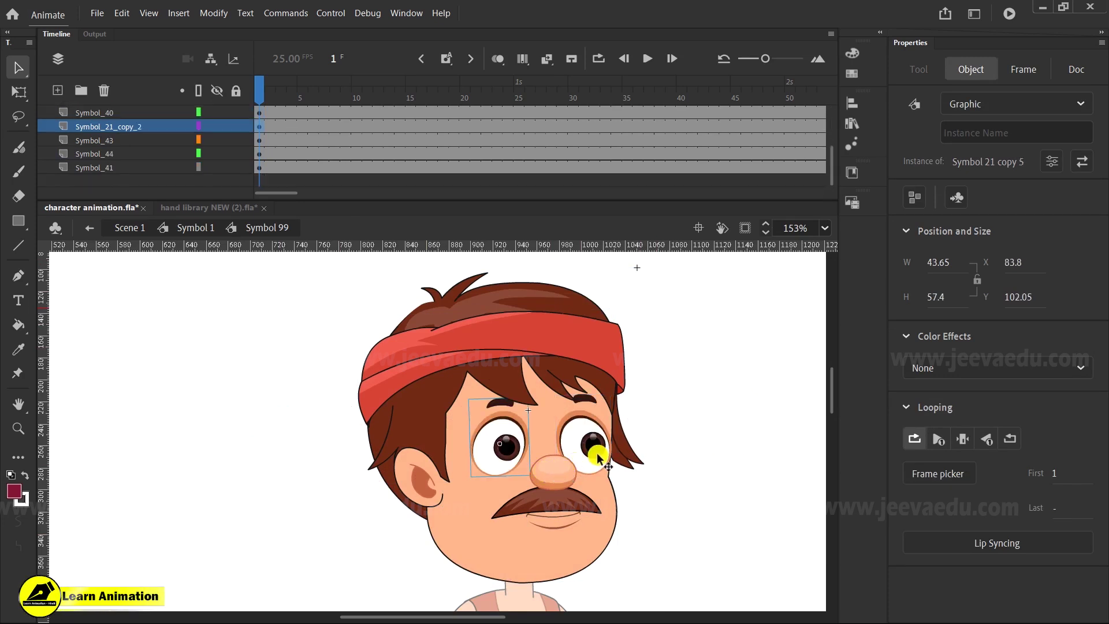
drag(587, 449, 702, 408)
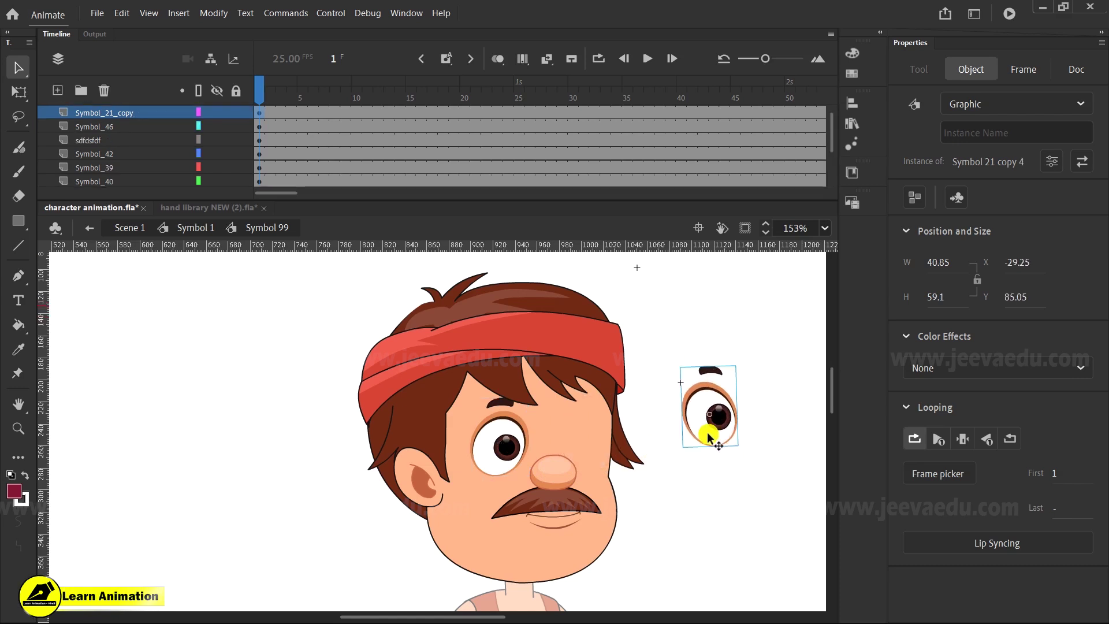
key(ctrl+z)
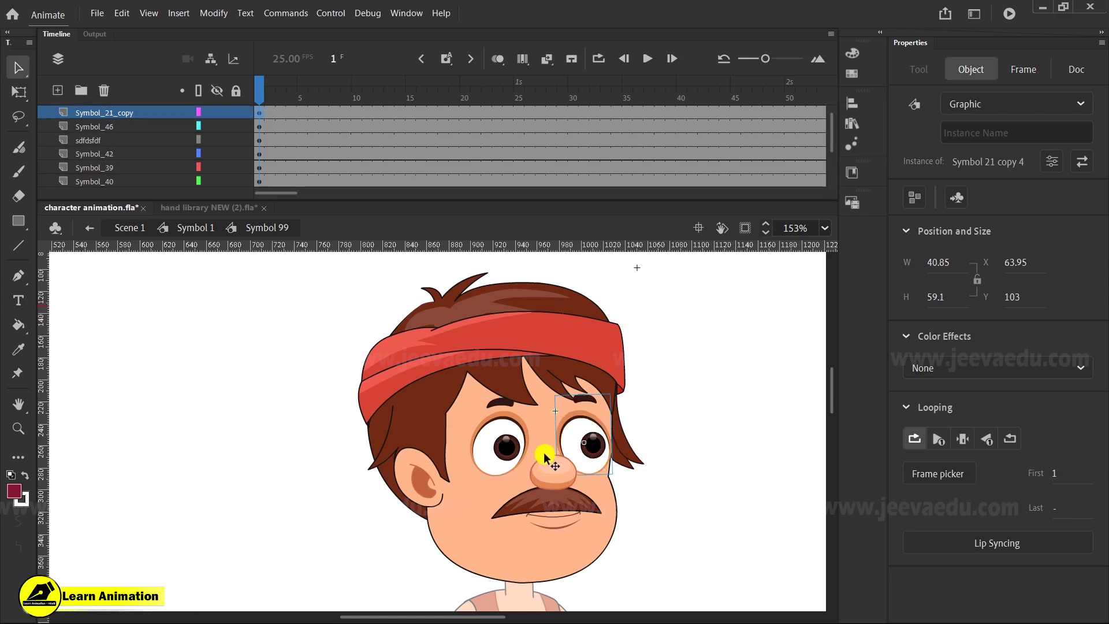
Step: Select both eyes in the head symbol, and enter the eye nearest the ear to scrub through its first frames
click(507, 451)
shift+click(584, 446)
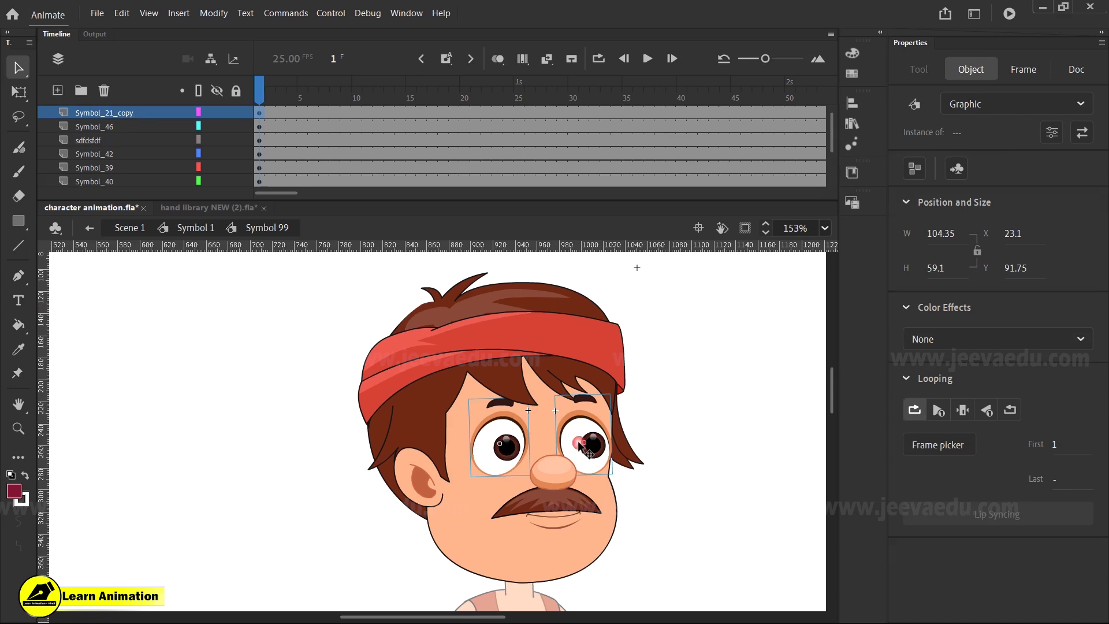
click(658, 425)
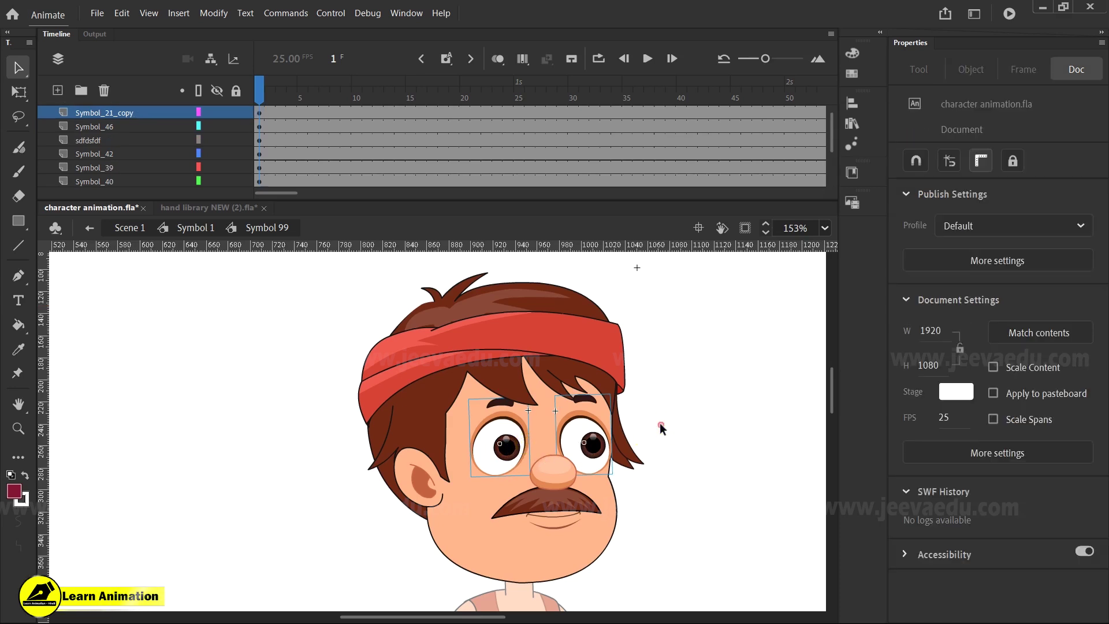
drag(279, 94, 194, 165)
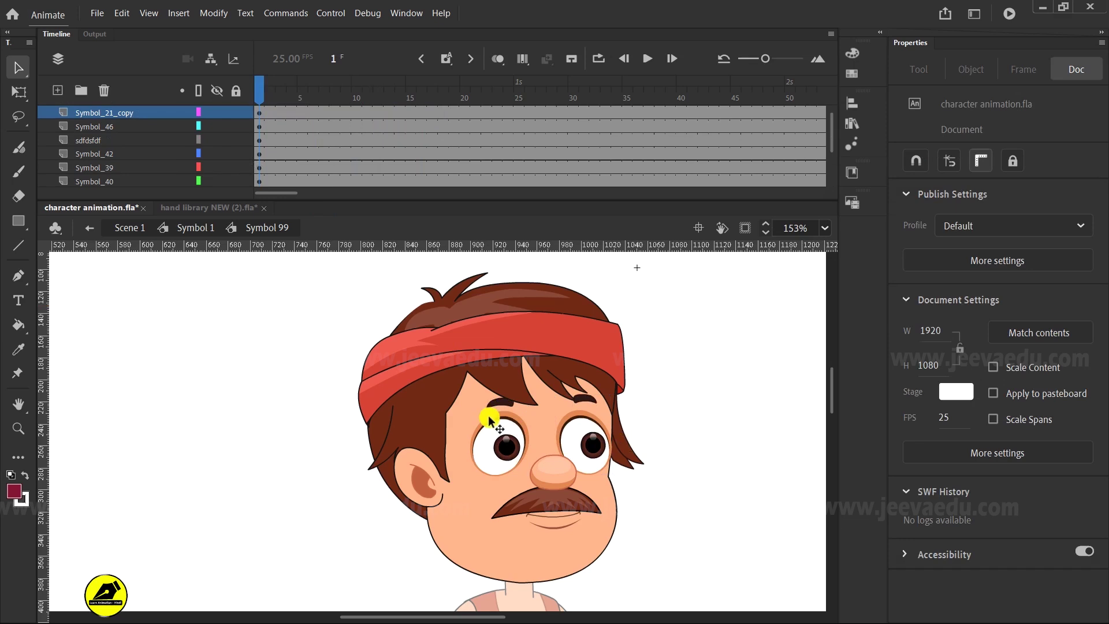
double_click(508, 448)
drag(299, 77, 288, 147)
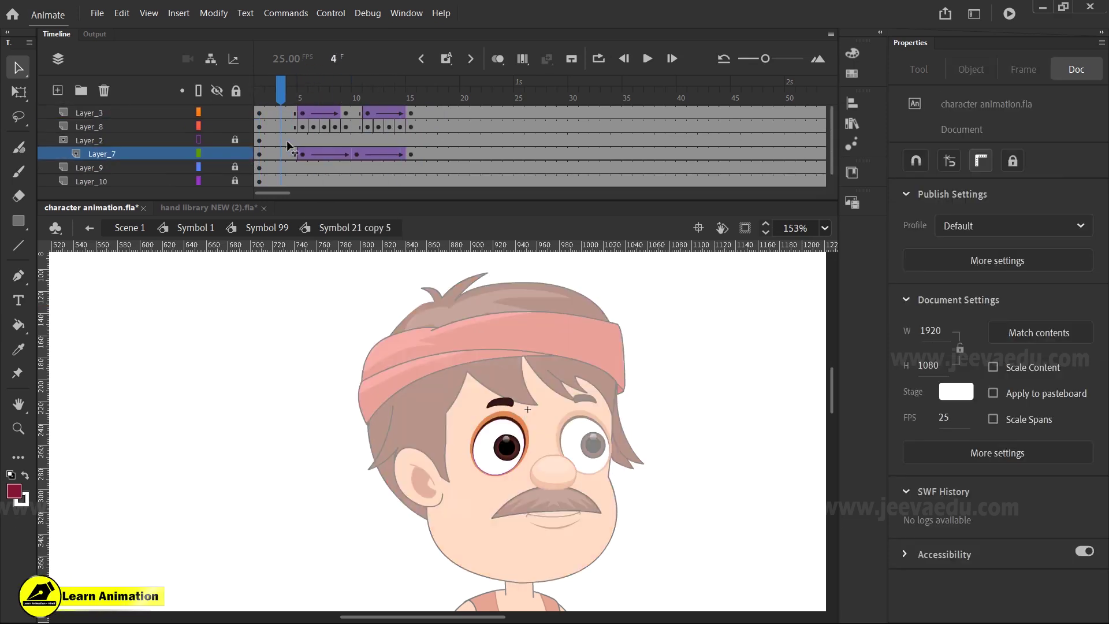
Step: Try shifting the pupil toward the ear on frame 3 of the eye symbol, and go back to the head symbol
click(506, 448)
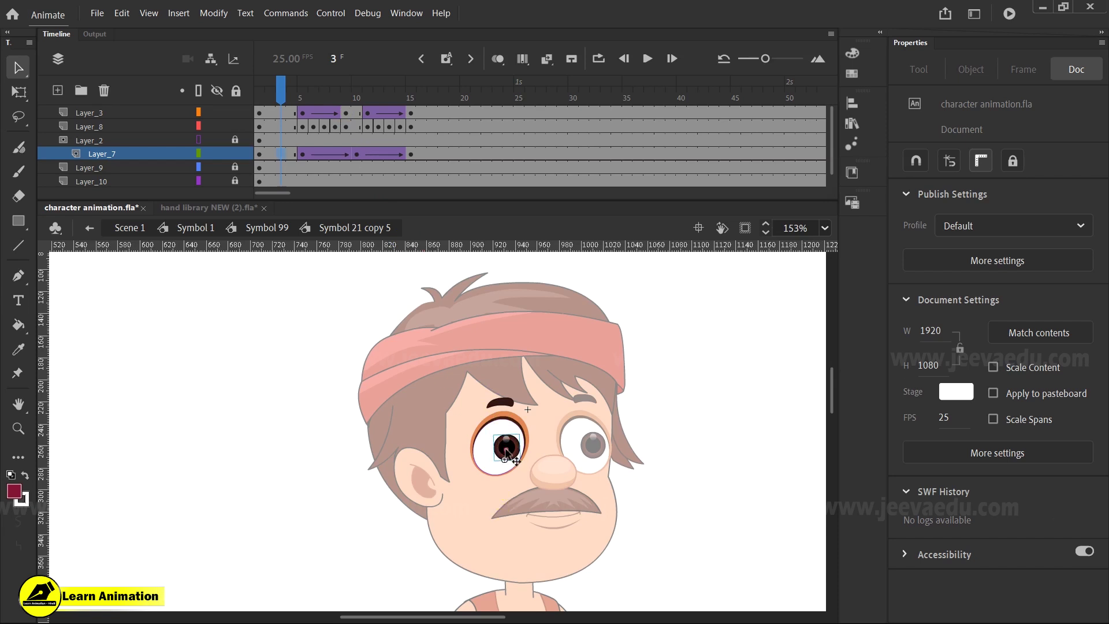
click(507, 449)
drag(507, 448, 494, 460)
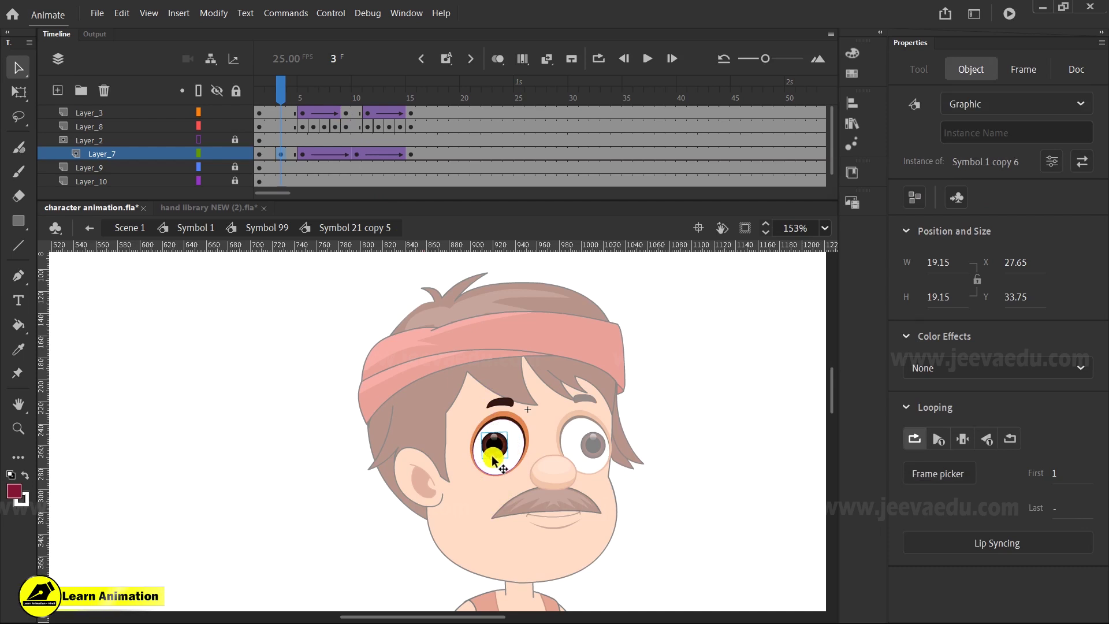
double_click(346, 426)
Step: Select both eyes together, return the playhead to frame 1, and clear the selection
click(498, 448)
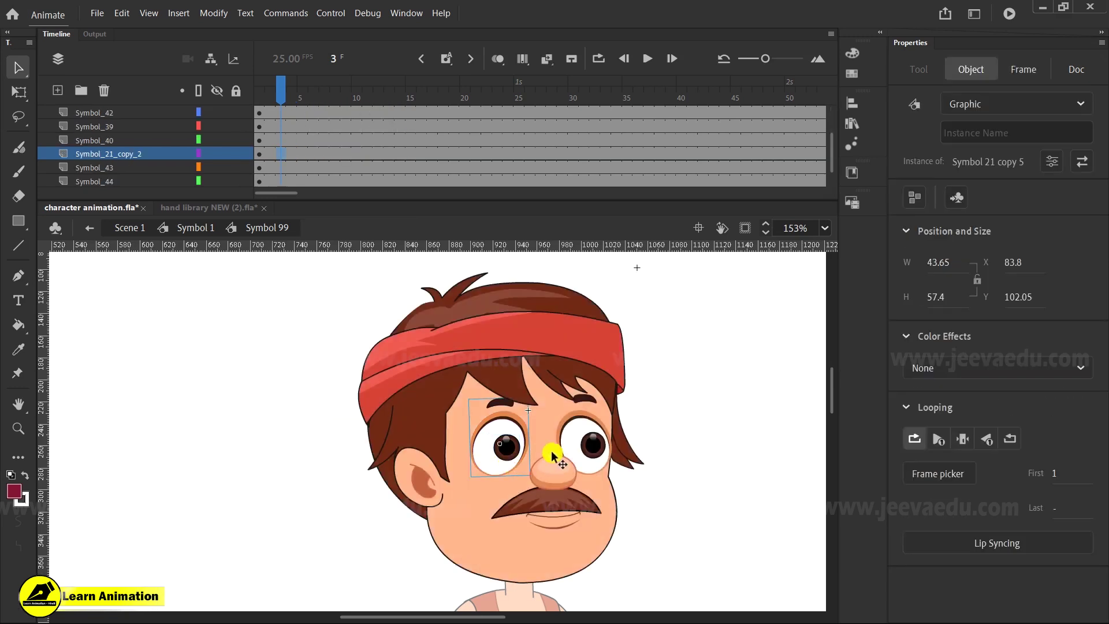
shift+click(568, 442)
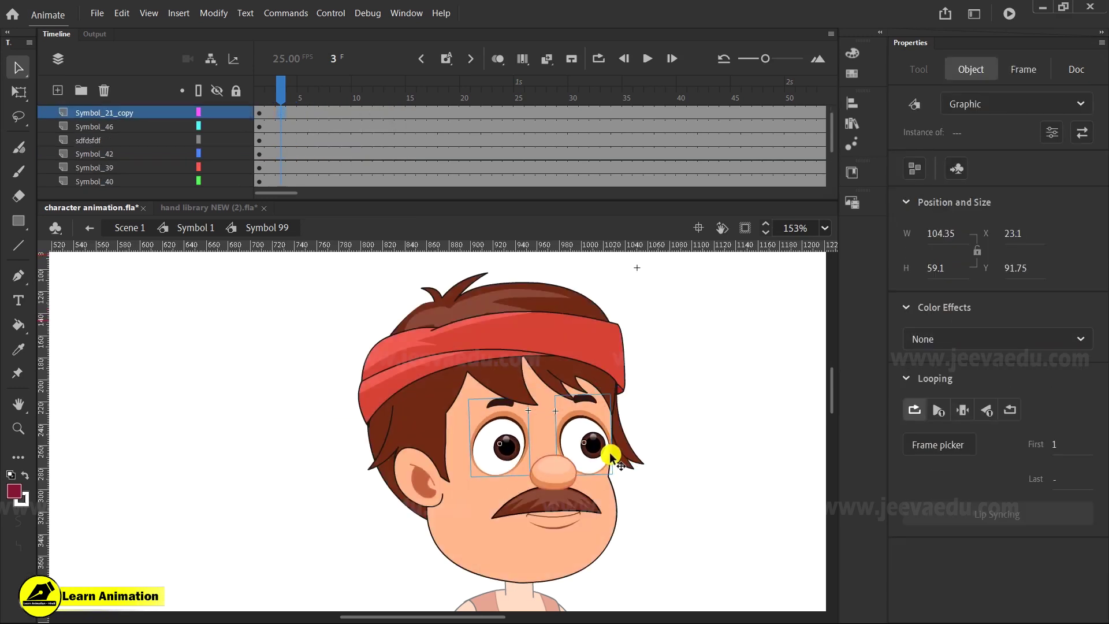
click(282, 89)
drag(282, 90, 219, 191)
click(376, 303)
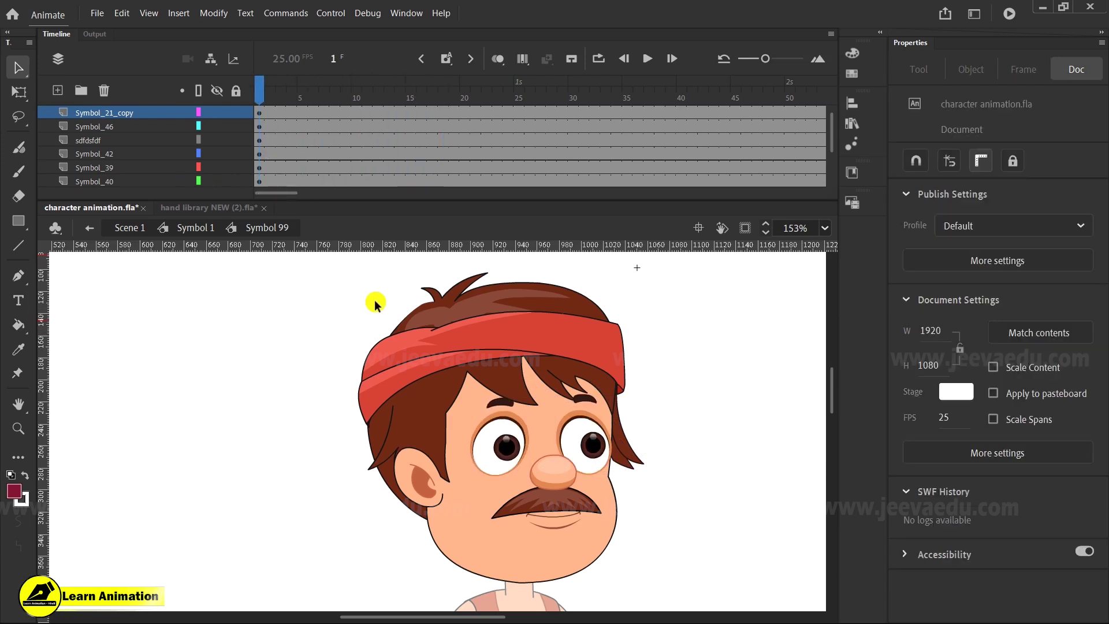
Step: Try moving the mouth symbol off the face, and undo the move
click(560, 516)
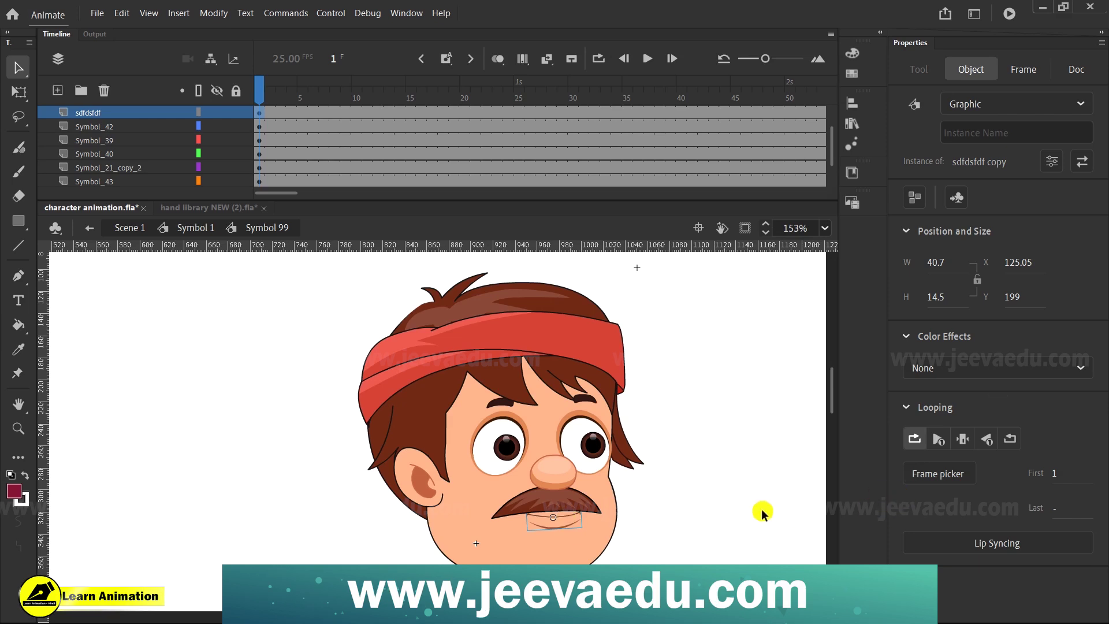
drag(568, 515, 713, 508)
key(ctrl+z)
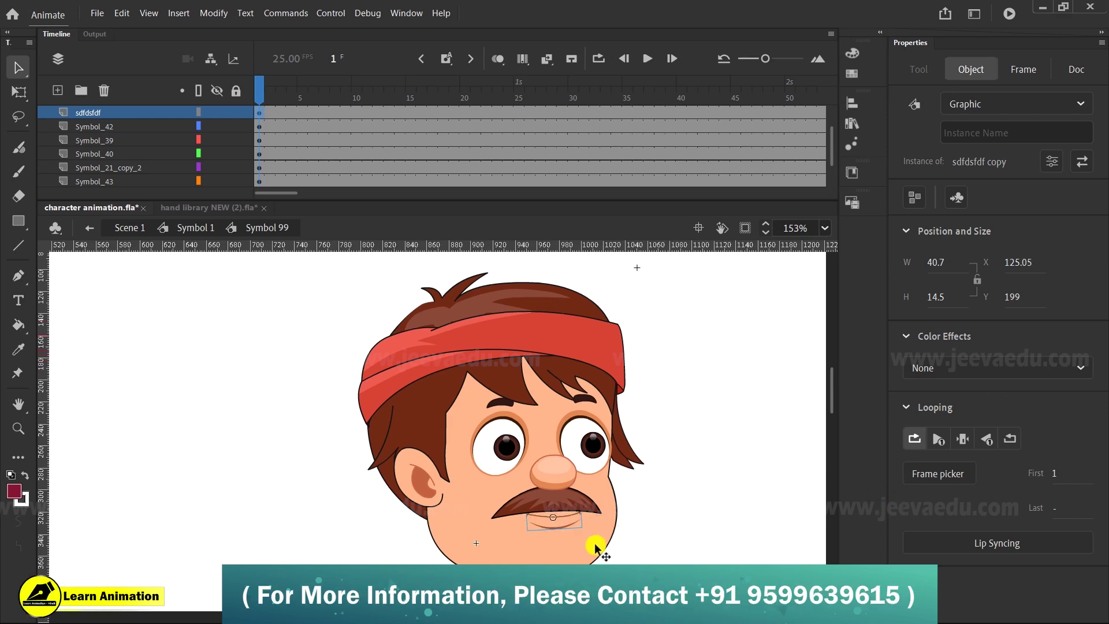
Step: Enter the mouth symbol and its nested Symbol 10, and set the playhead to frame 1
double_click(569, 518)
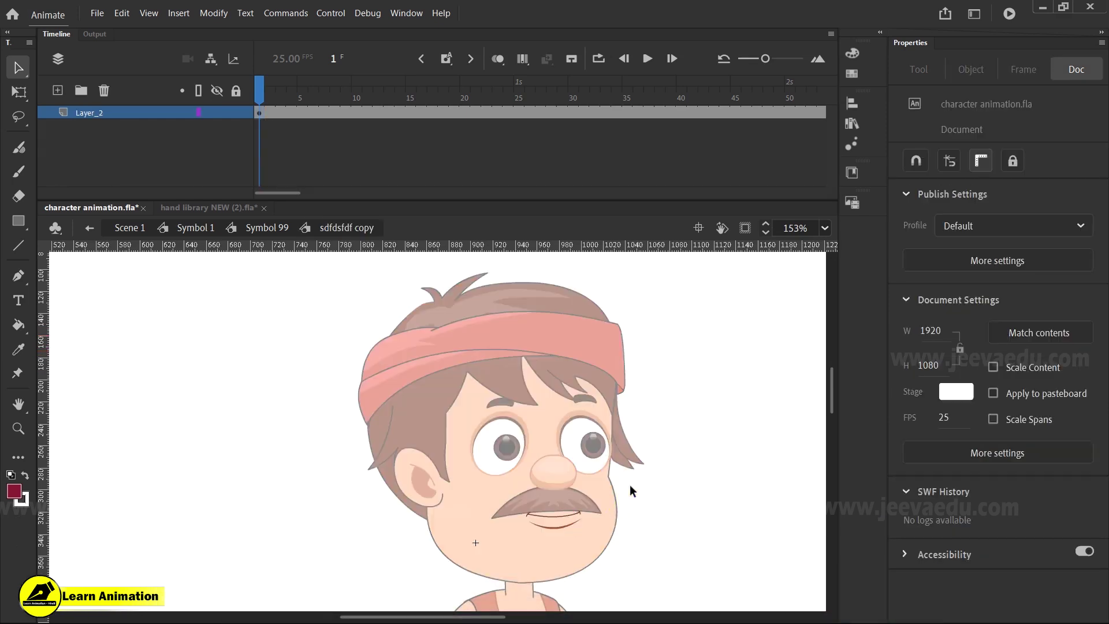
click(551, 523)
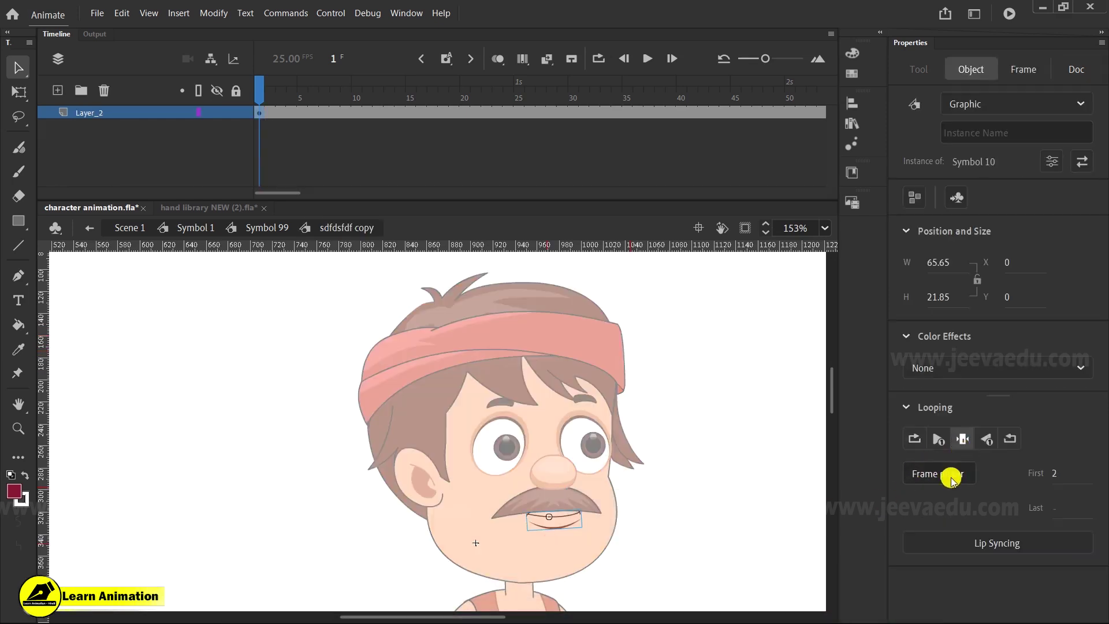
double_click(563, 521)
drag(281, 95, 260, 115)
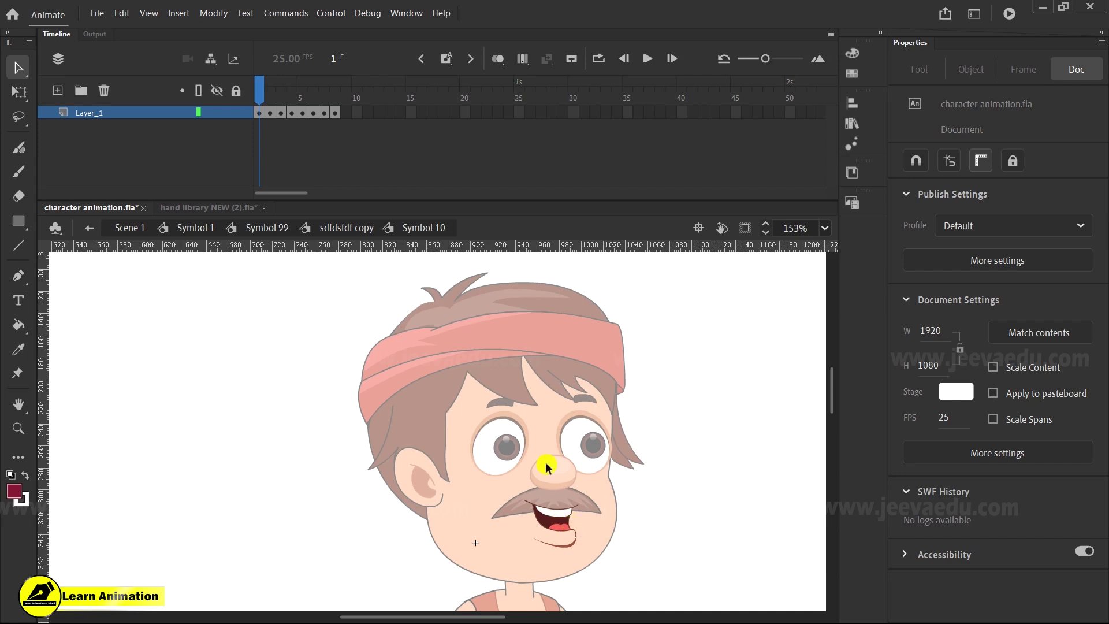
Step: Scrub through the frames of Symbol 10 to examine the mouth shapes, ending on frame 1
key(z)
click(557, 508)
click(269, 98)
drag(272, 101, 300, 128)
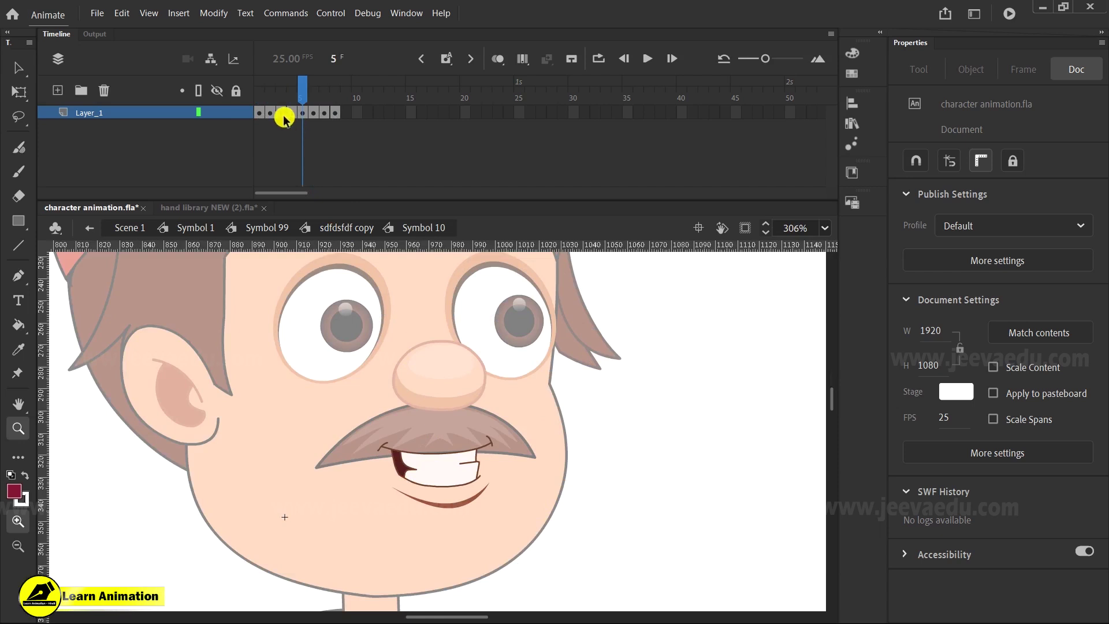
mouse_move(284, 119)
mouse_down()
mouse_move(299, 99)
mouse_move(317, 128)
mouse_move(280, 124)
mouse_move(240, 144)
mouse_up()
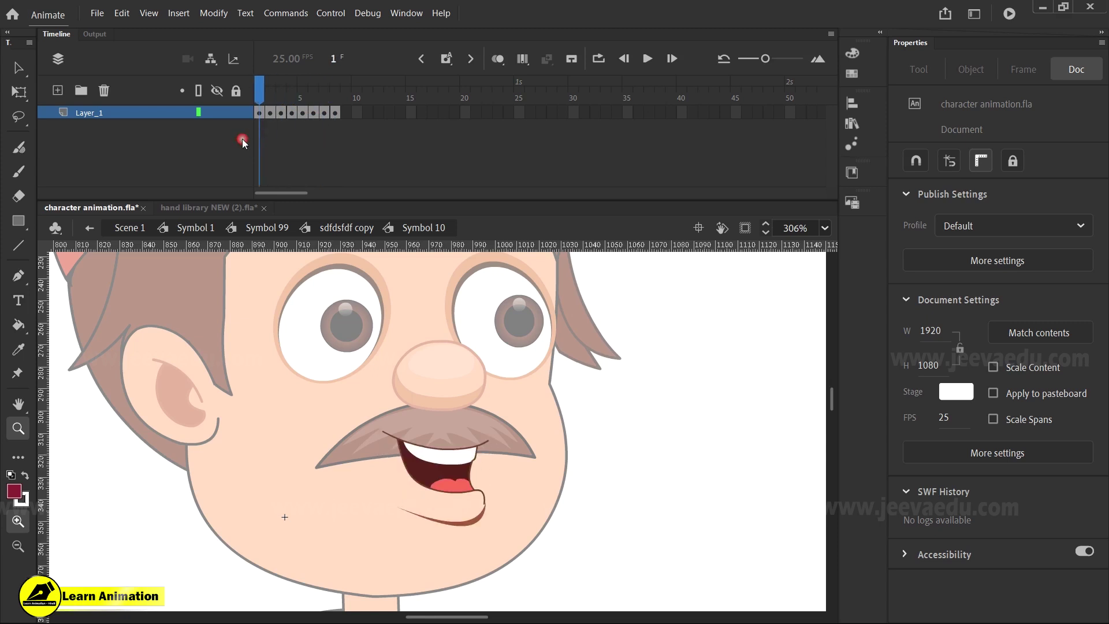
Step: Go back through the mouth symbol to Symbol 1 and select all the character's body parts
click(349, 229)
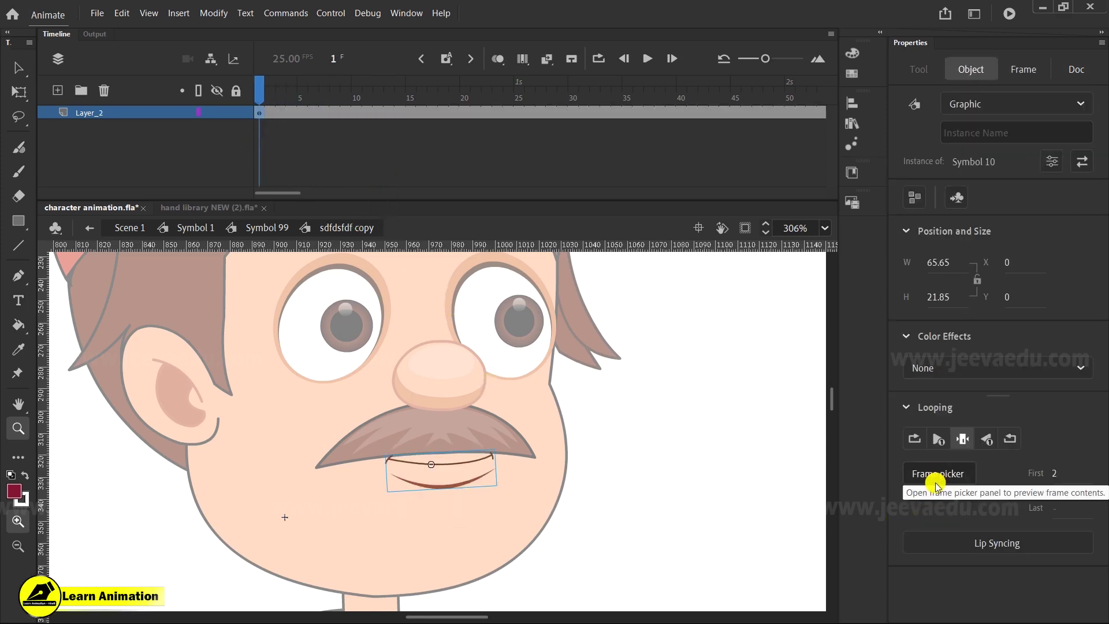
click(185, 228)
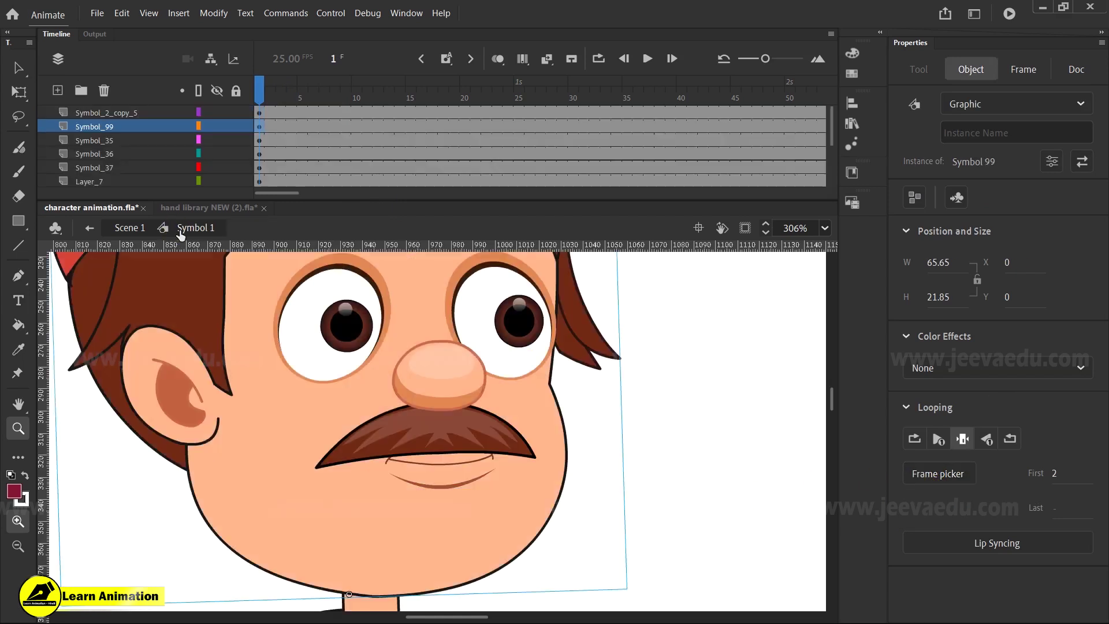
click(413, 498)
click(413, 498)
click(426, 495)
key(v)
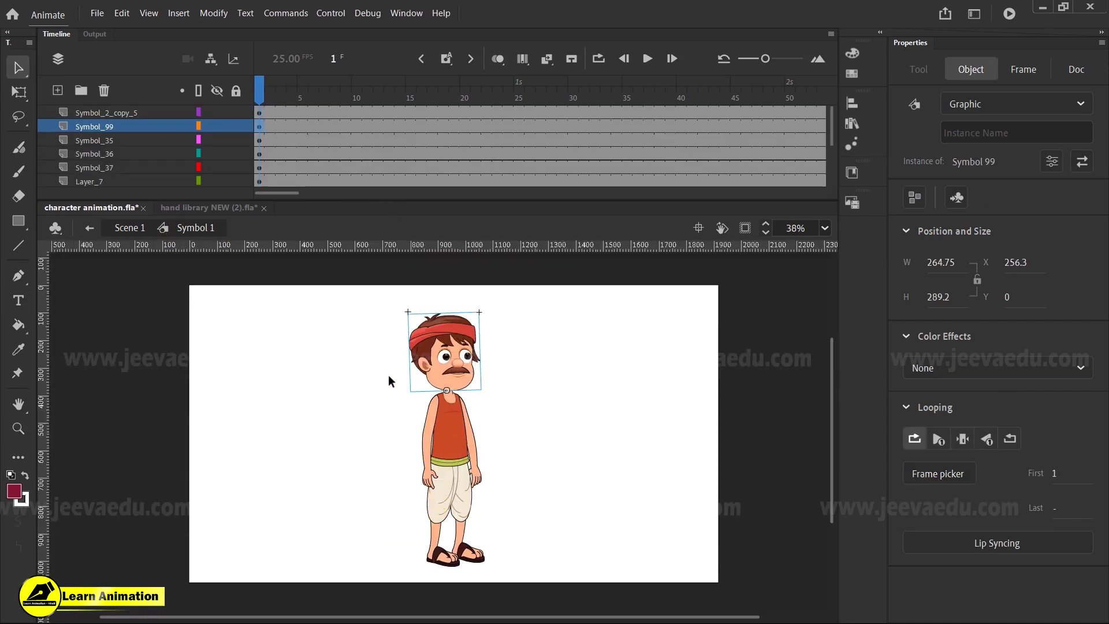
click(389, 377)
drag(494, 500, 525, 564)
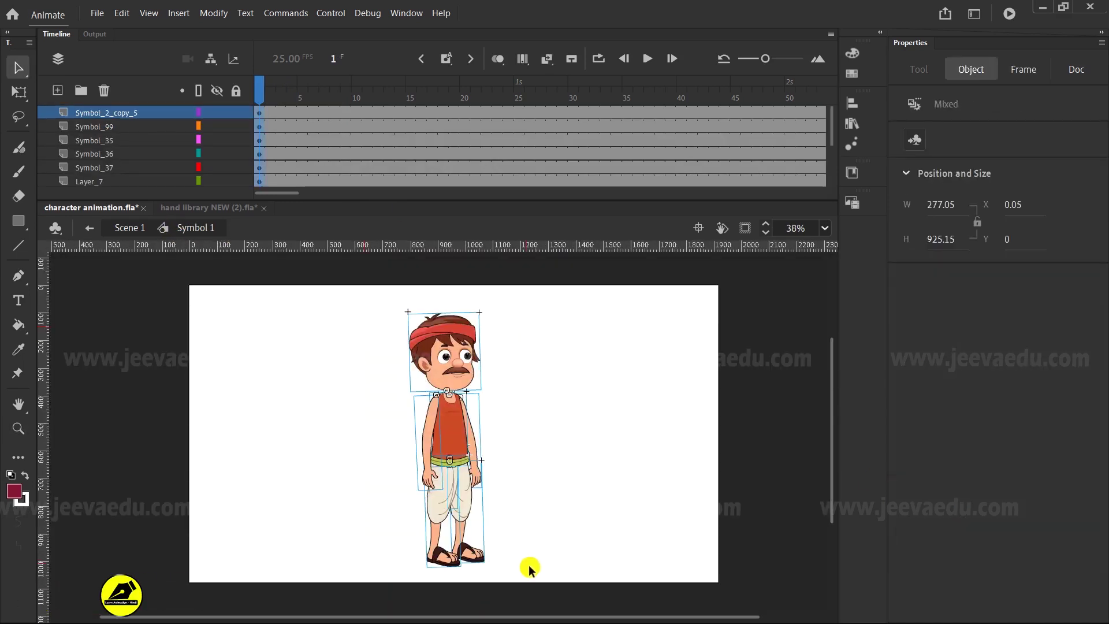
Step: Return to Scene 1 and add a new layer above the character's layer, minimizing the program window at the end
click(117, 227)
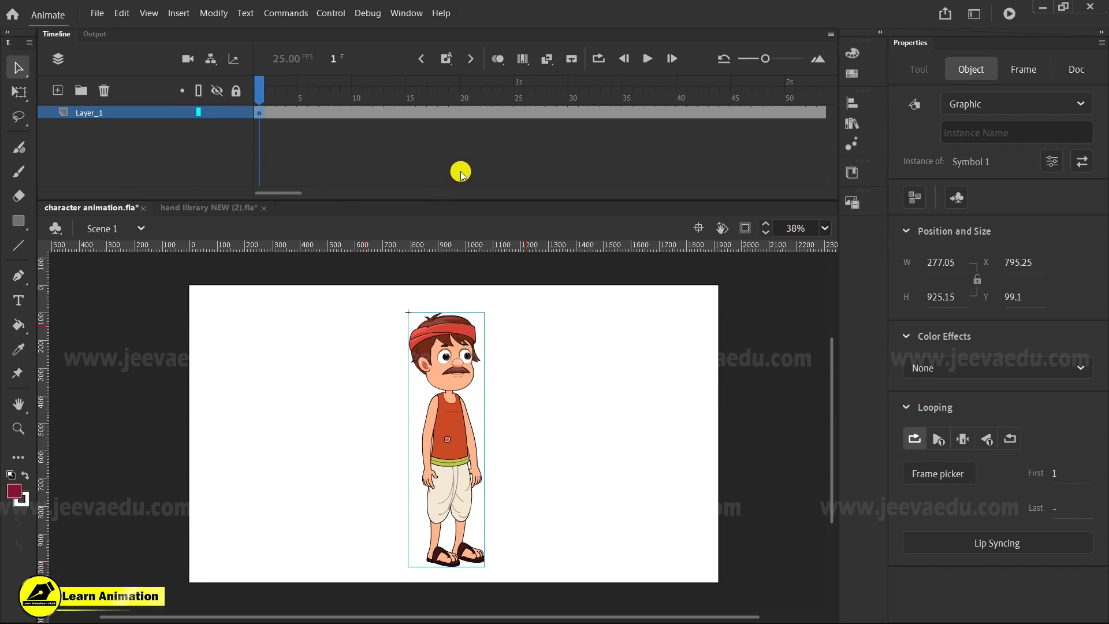
click(55, 90)
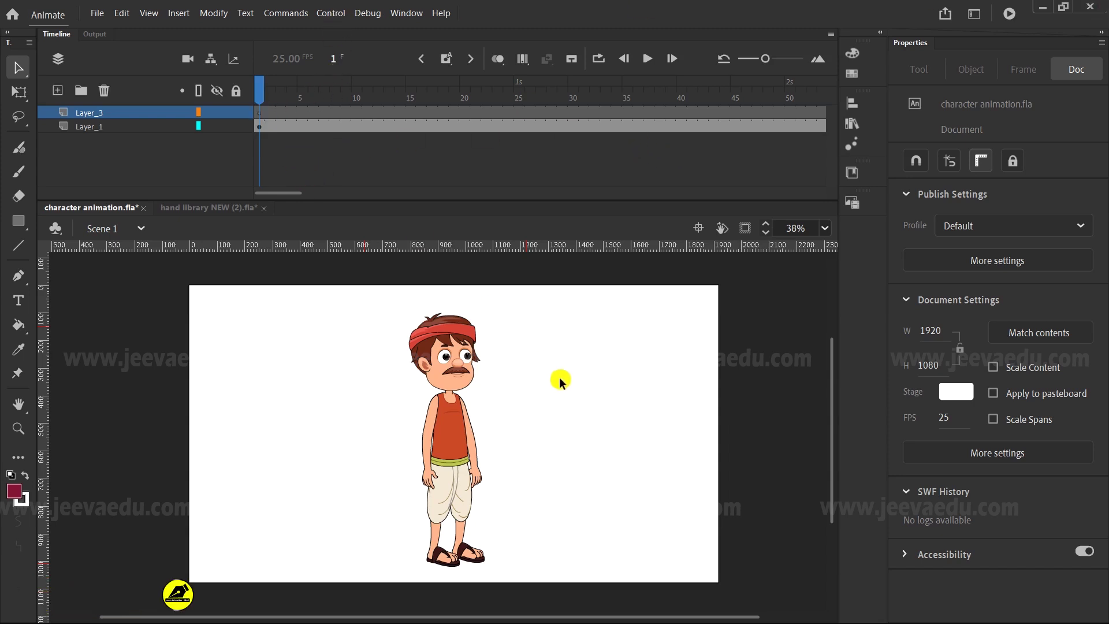
click(1043, 7)
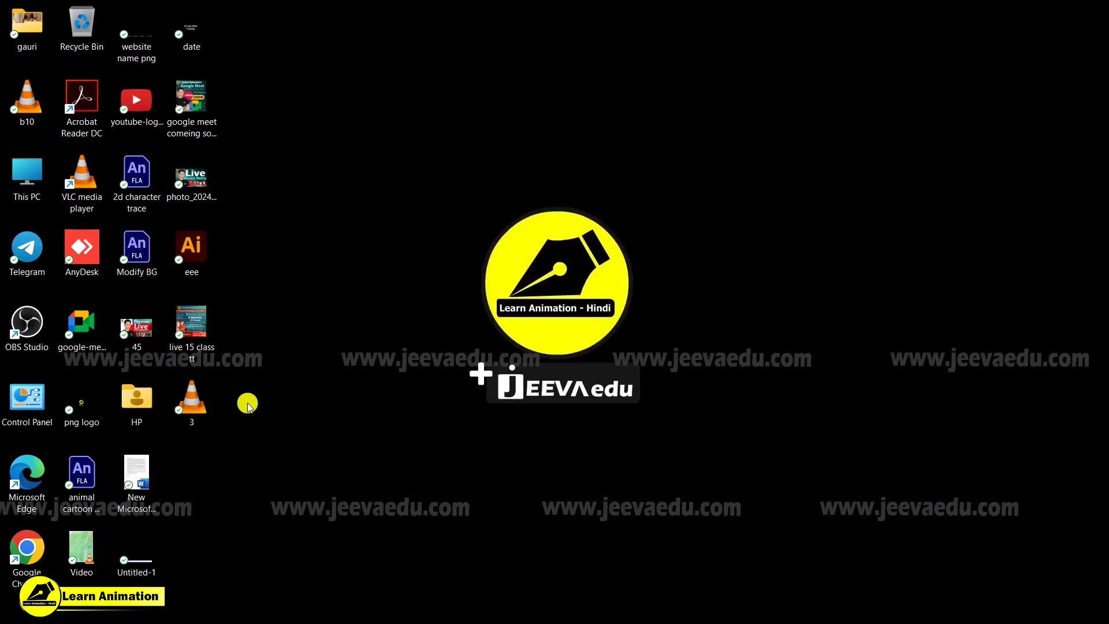
Step: Import the desktop audio file 3 into Layer_3, keeping the existing library items instead of replacing them
drag(192, 415, 534, 387)
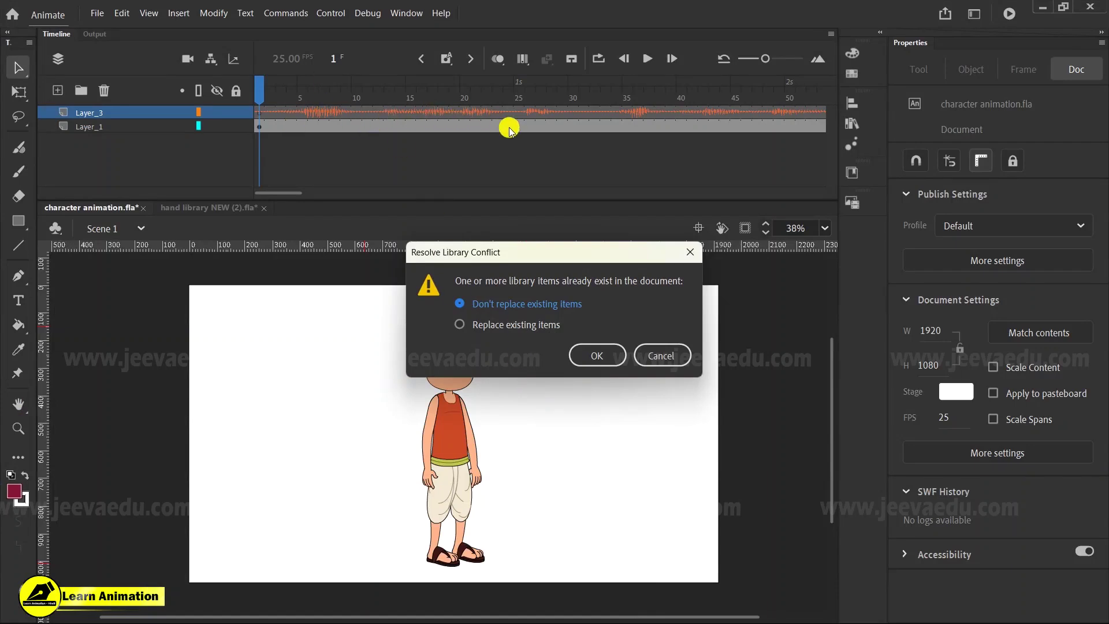
click(600, 356)
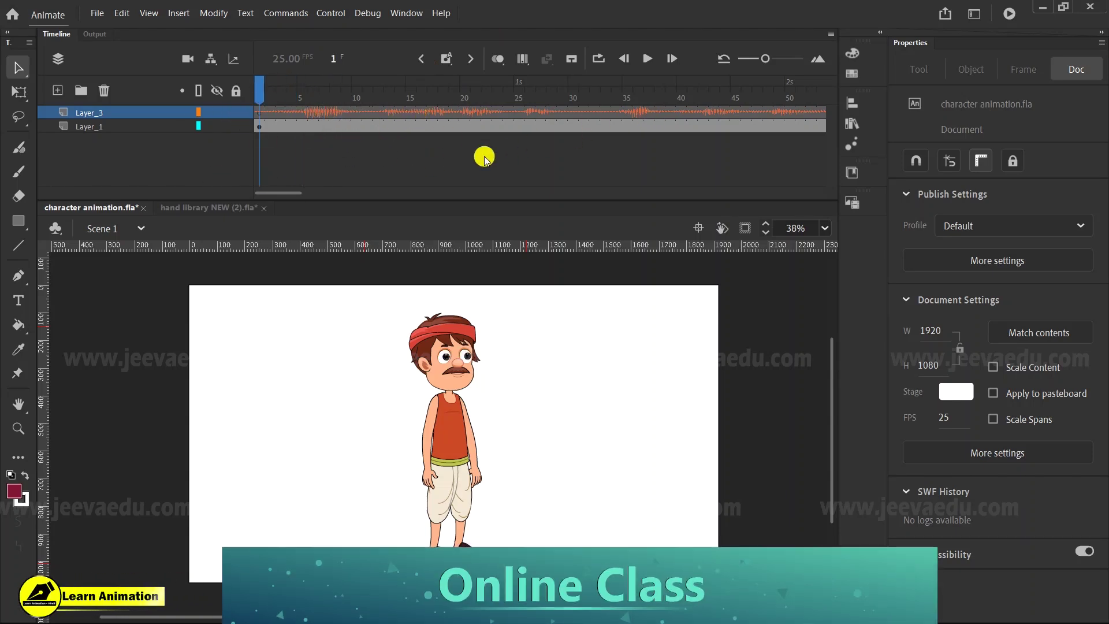
Step: Extend the frames of Layer_3 and Layer_1 to frame 173 and play the timeline from frame 1 to check the audio
drag(290, 193, 355, 196)
drag(583, 111, 688, 162)
key(Return)
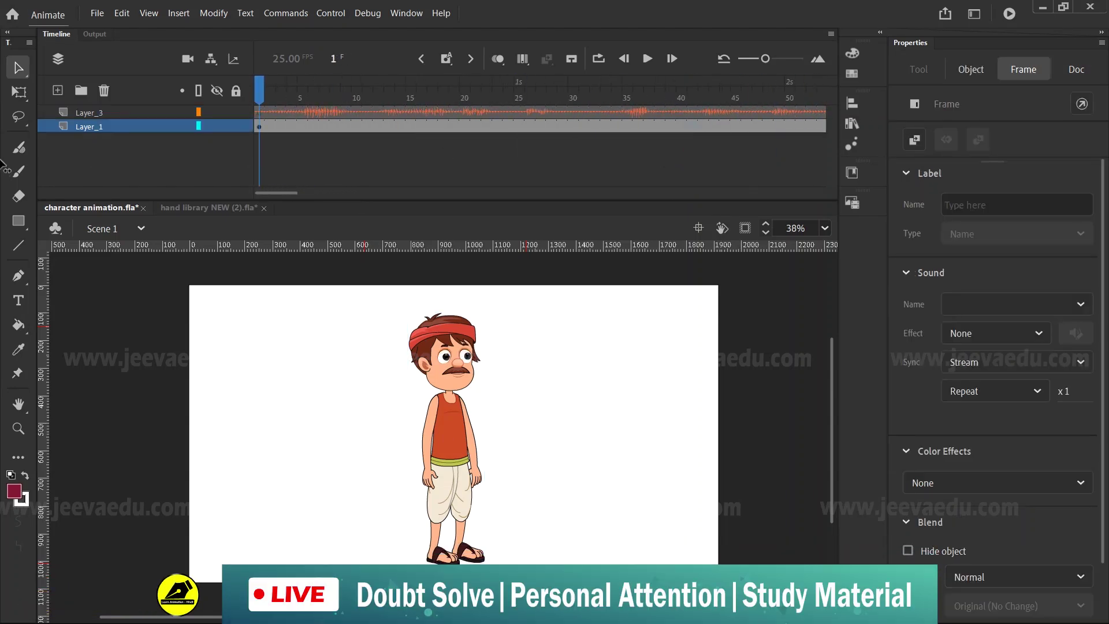
drag(288, 192, 373, 196)
click(680, 124)
drag(680, 124, 747, 168)
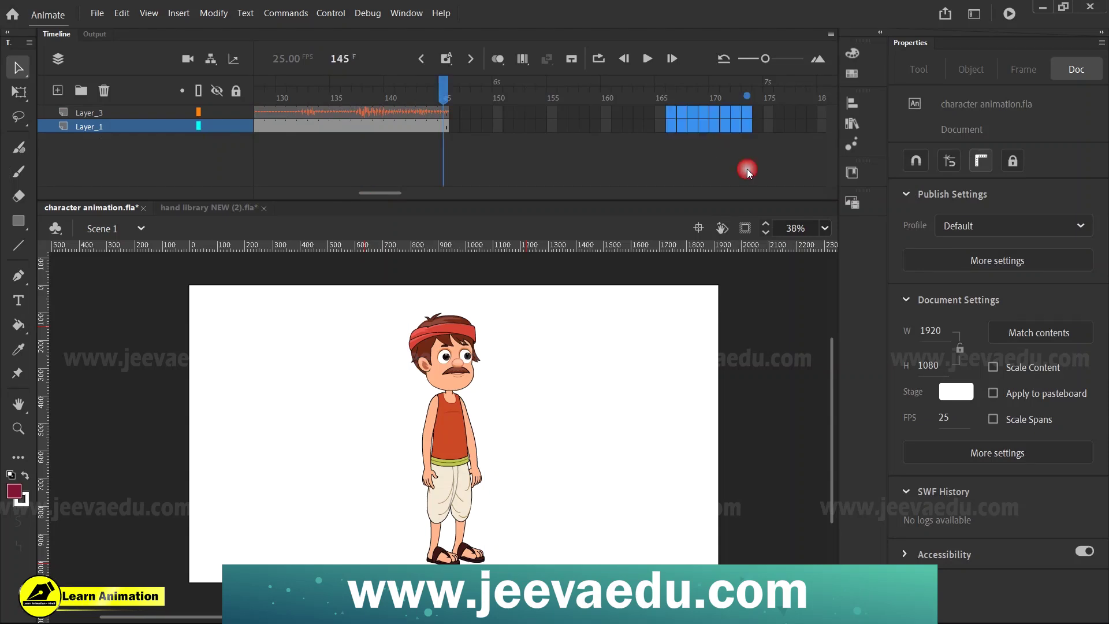
key(F5)
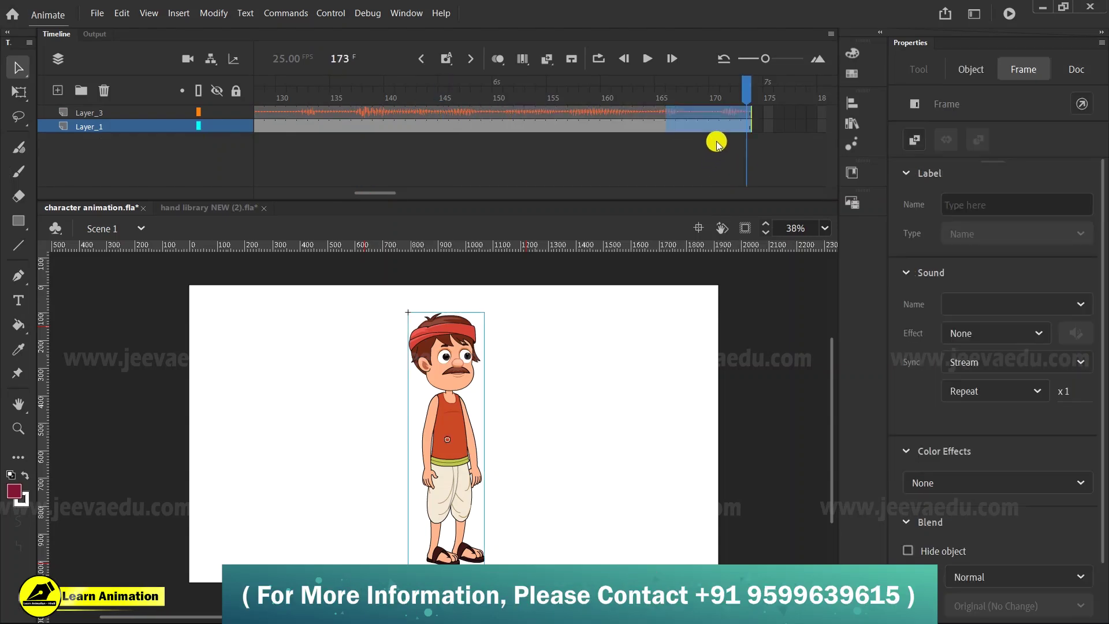
drag(758, 93, 23, 185)
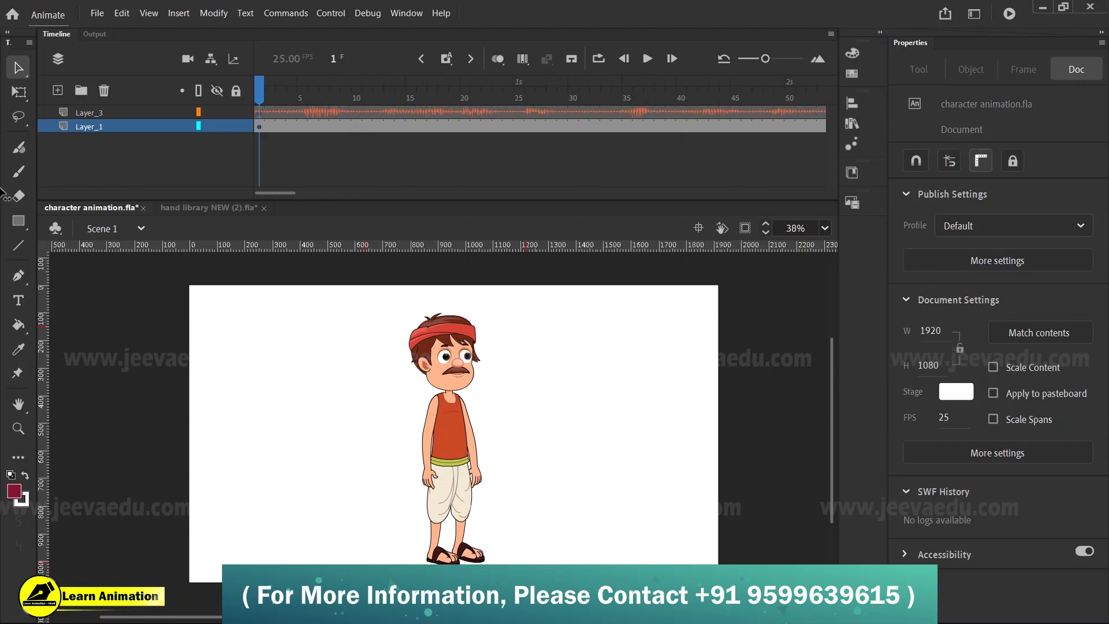
key(Return)
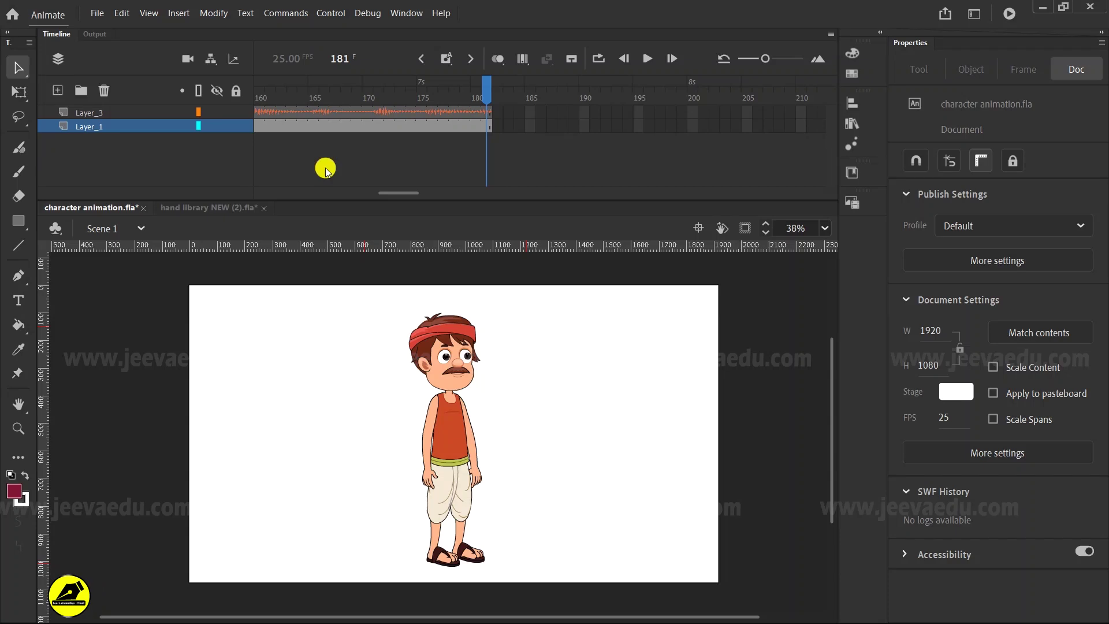
Step: Extend the frames of both layers to frame 218 to cover the dialogue, and play the timeline to check
mouse_move(546, 135)
mouse_down()
mouse_move(577, 148)
mouse_move(511, 134)
mouse_move(534, 129)
mouse_up()
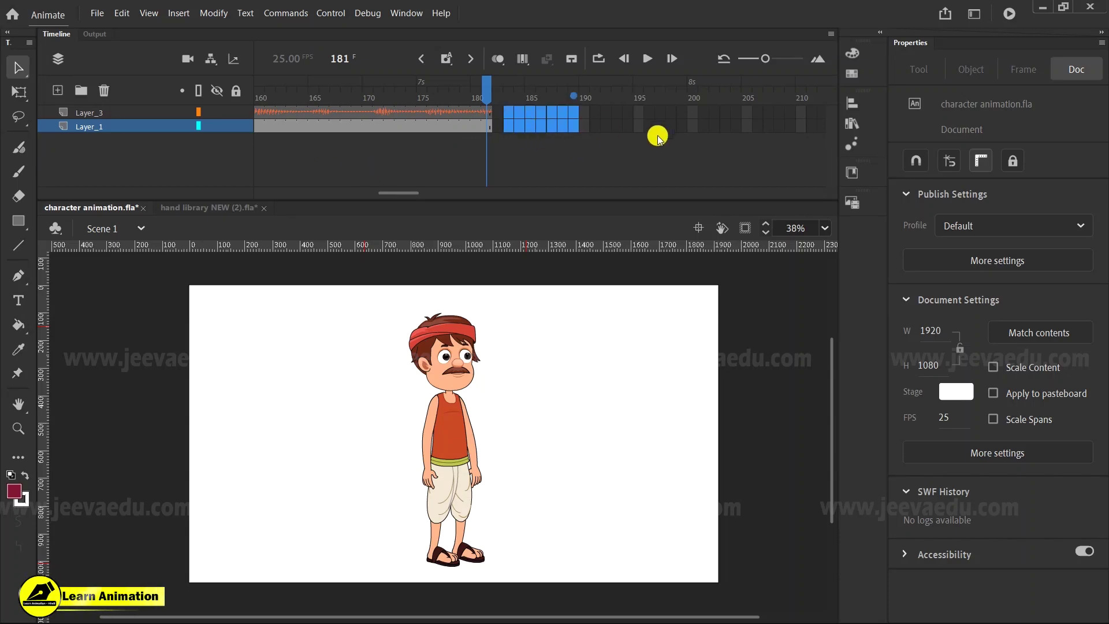
key(ctrl+z)
click(329, 92)
key(Return)
drag(832, 129, 559, 165)
key(F5)
click(563, 97)
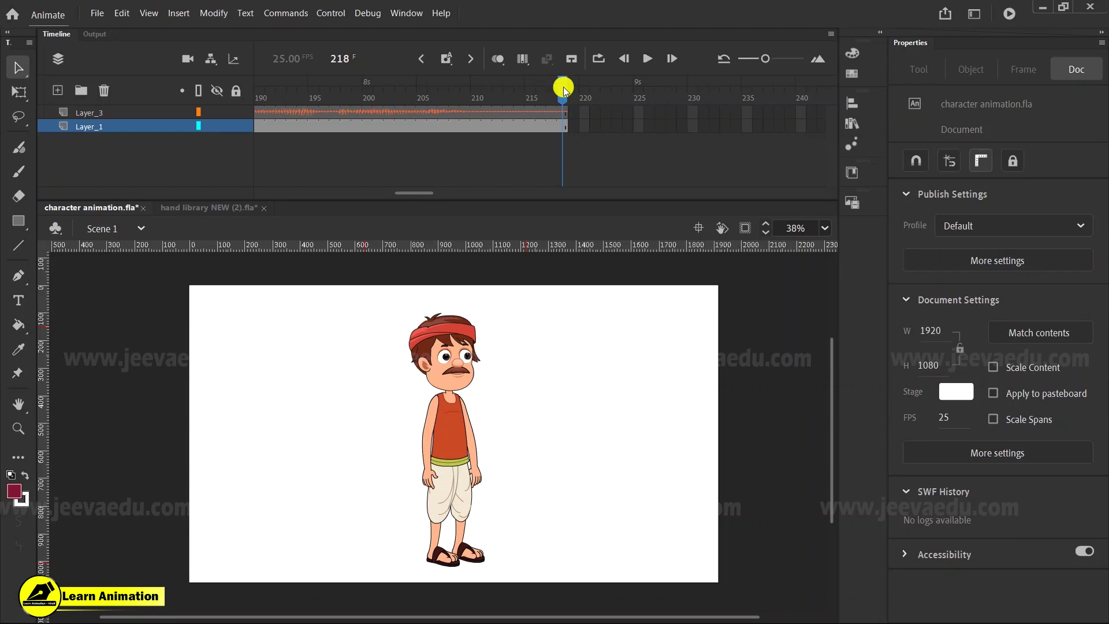
key(Return)
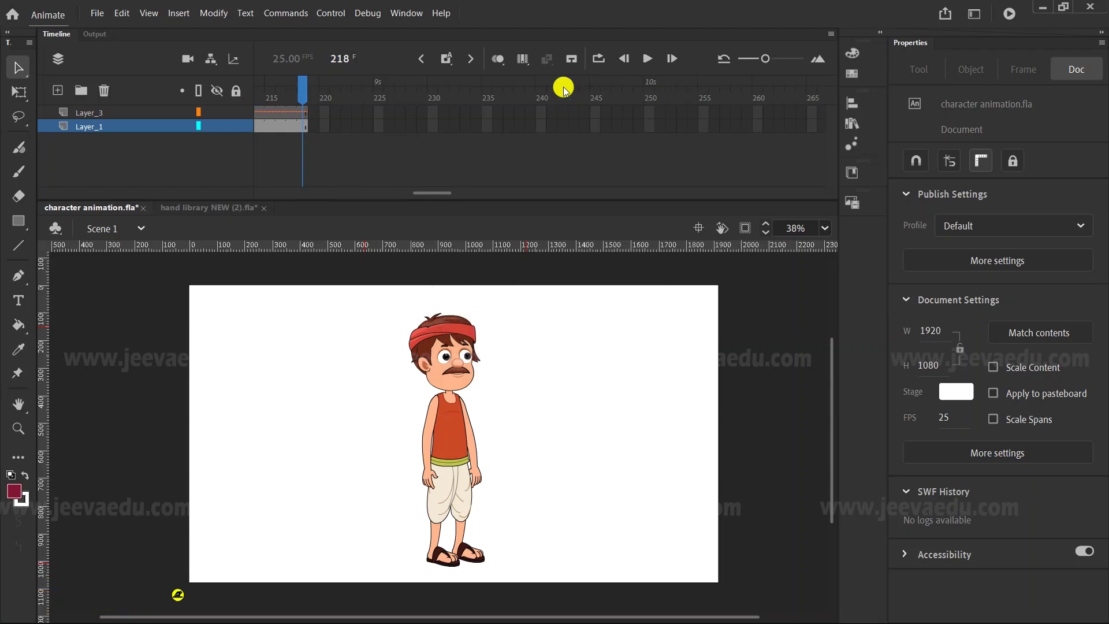
Step: Examine the sound waveform on Layer_3 near the start of the timeline and play the audio up to frame 54
drag(435, 195, 230, 196)
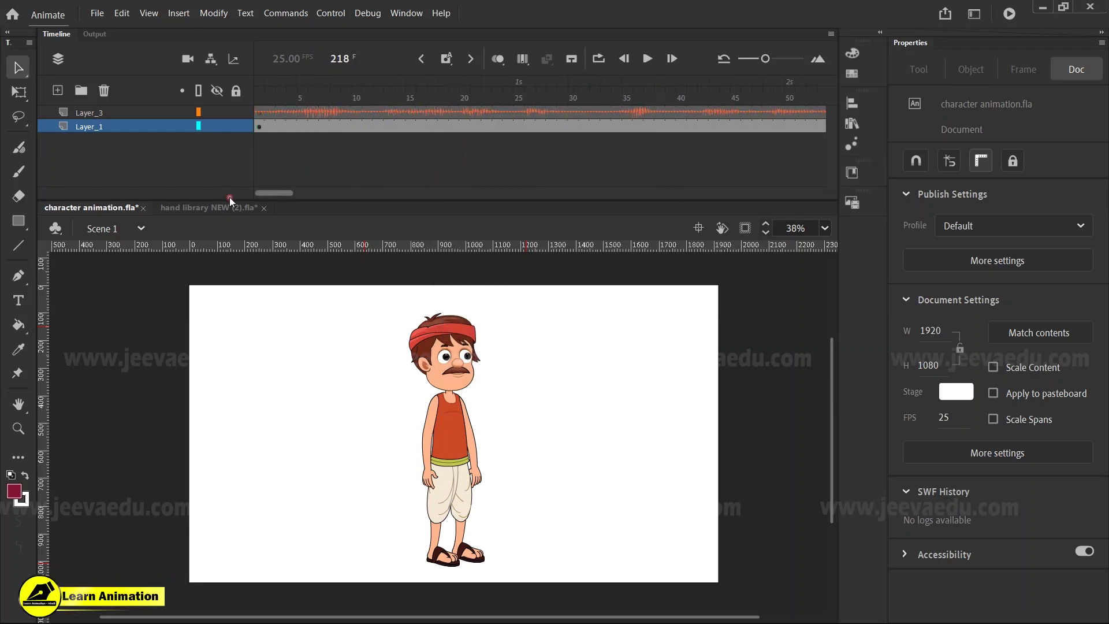
click(375, 114)
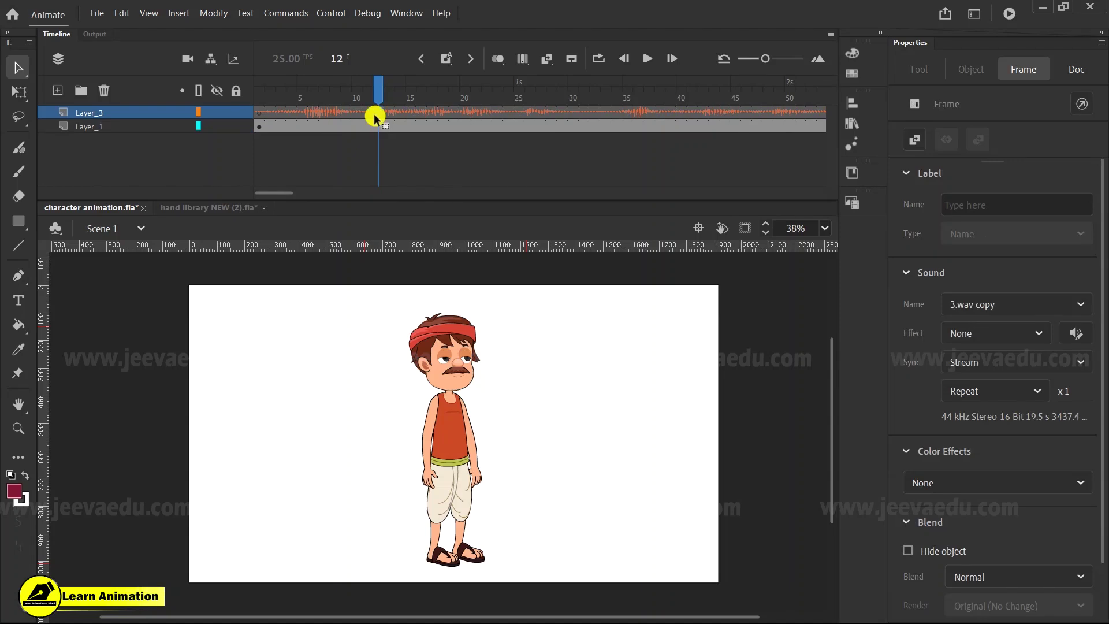
click(414, 112)
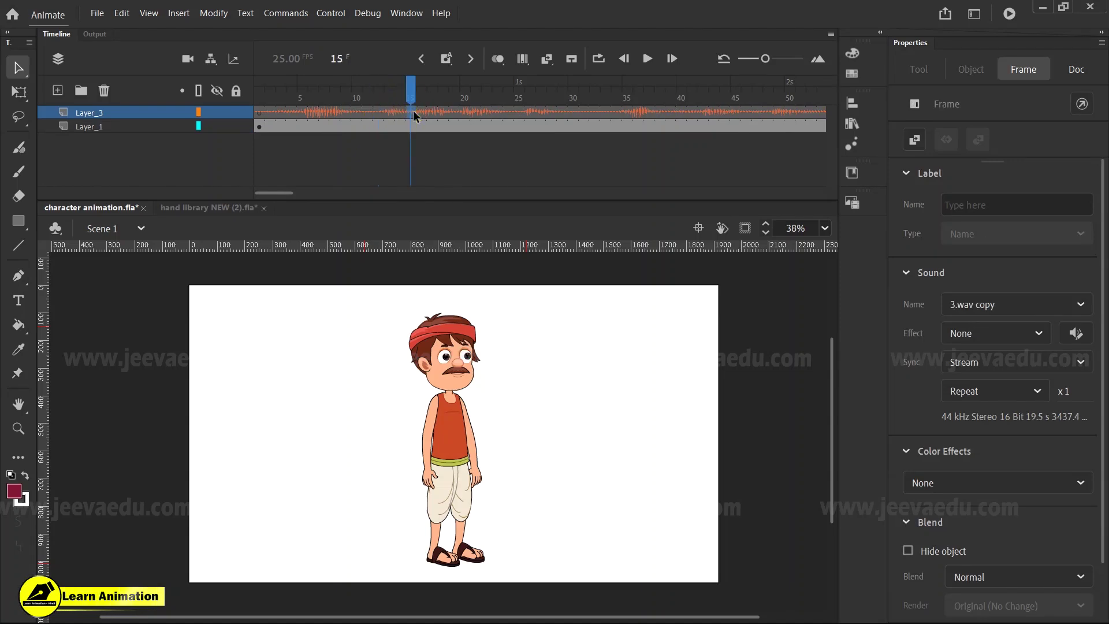
drag(445, 109, 235, 112)
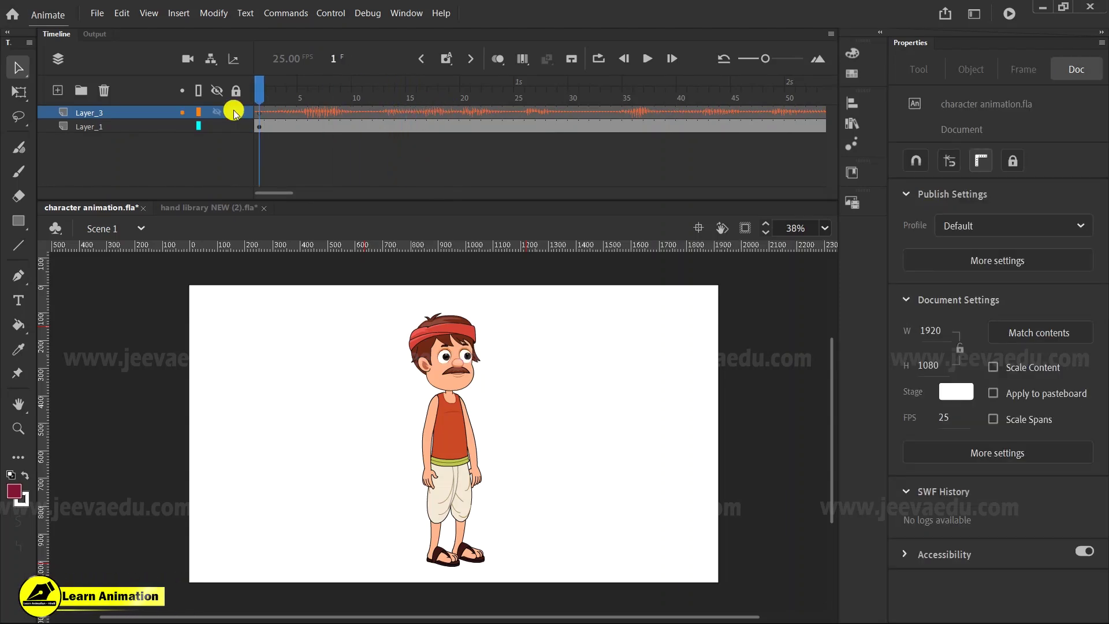
click(310, 108)
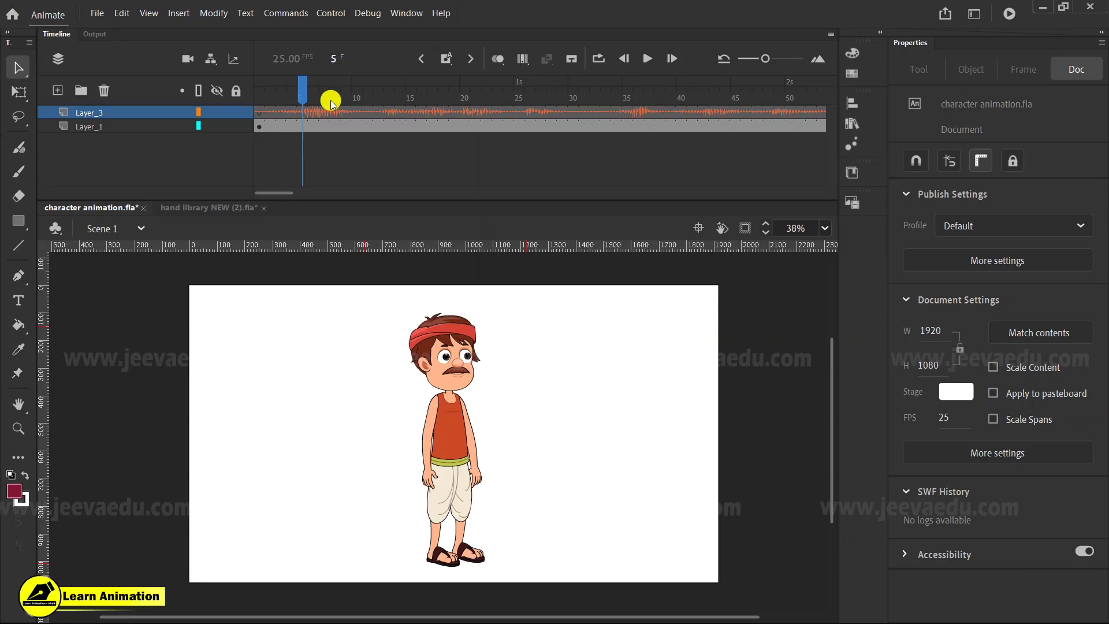
key(Return)
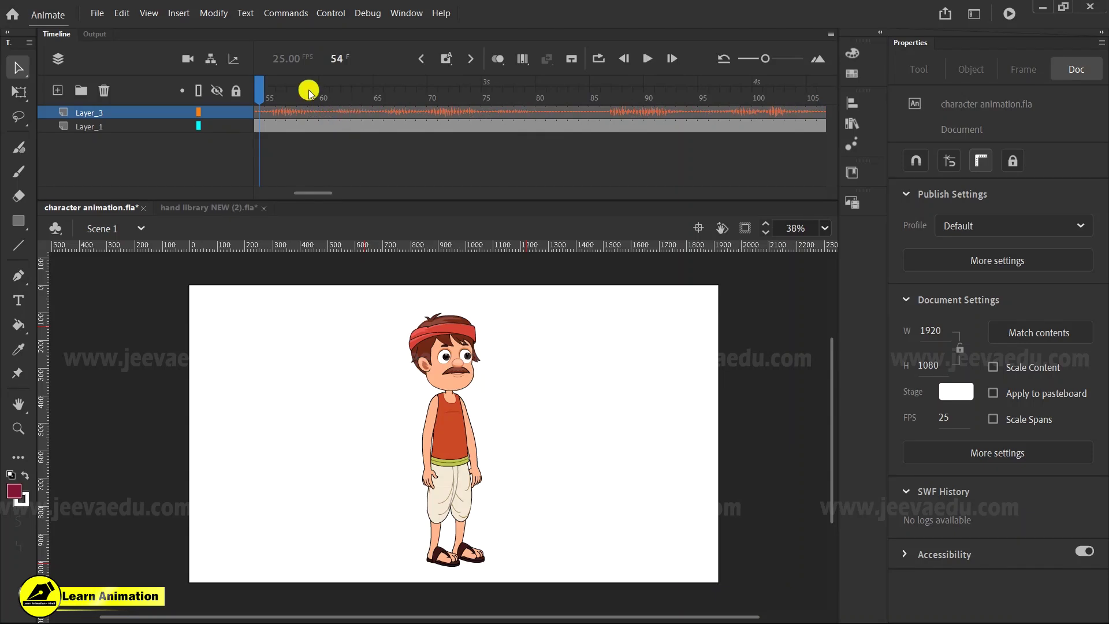
Step: Set the sync of the Layer_3 sound to Event and play the timeline from frame 1, stopping at frame 56
click(321, 112)
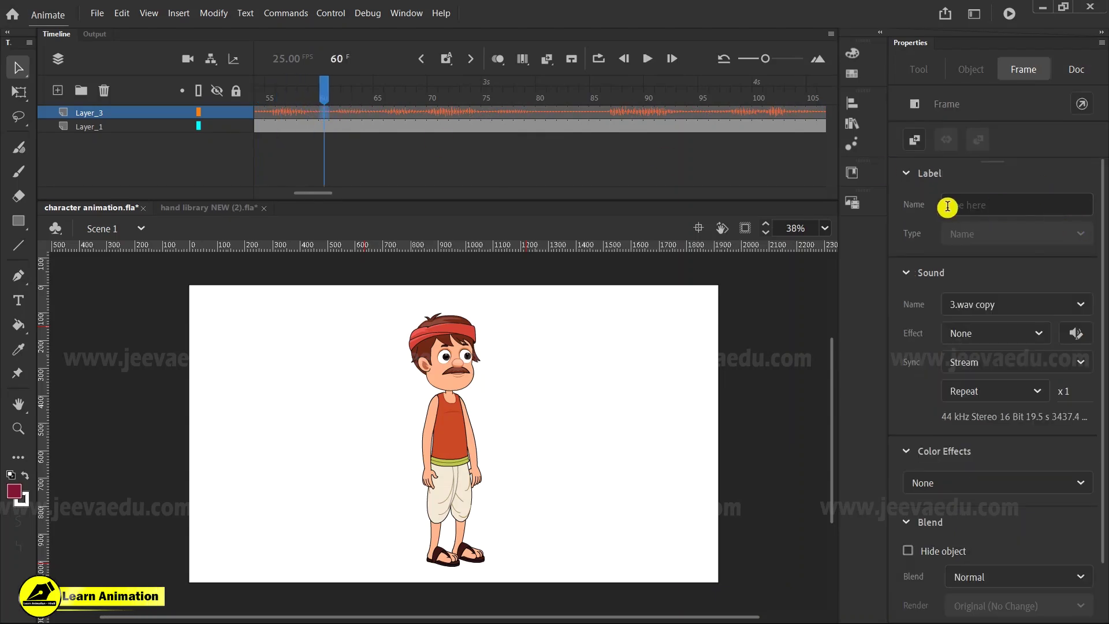
click(442, 112)
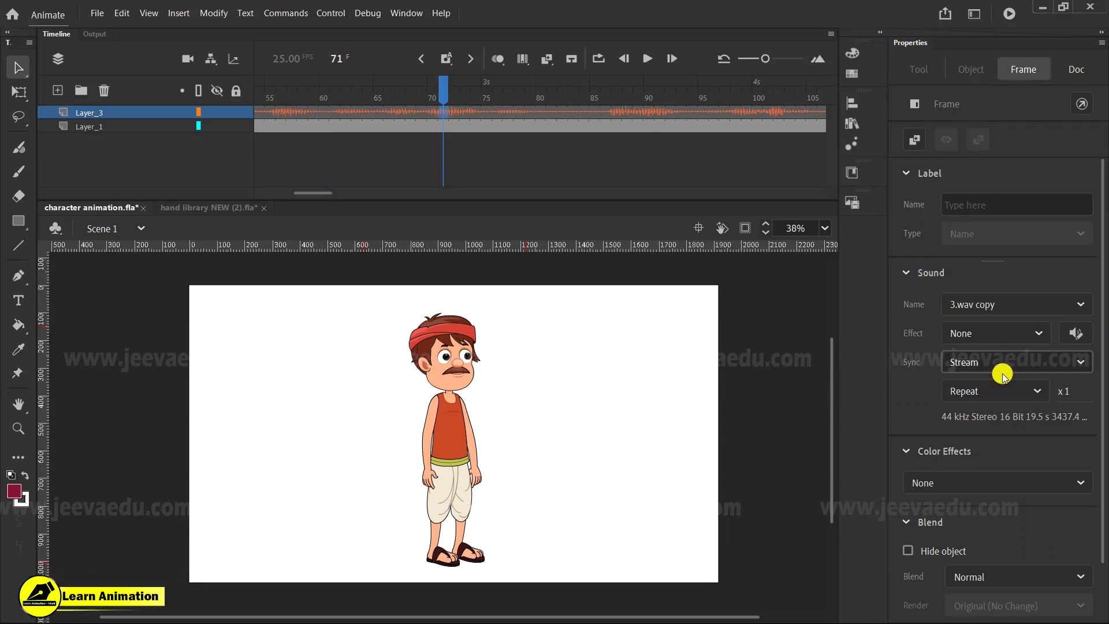
click(985, 365)
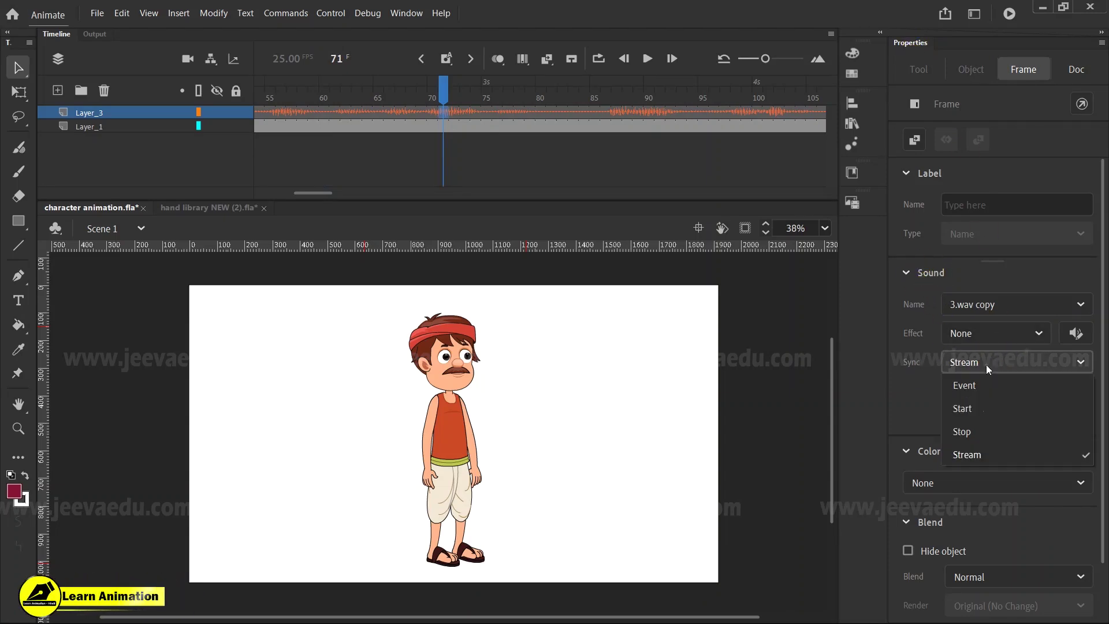
click(964, 387)
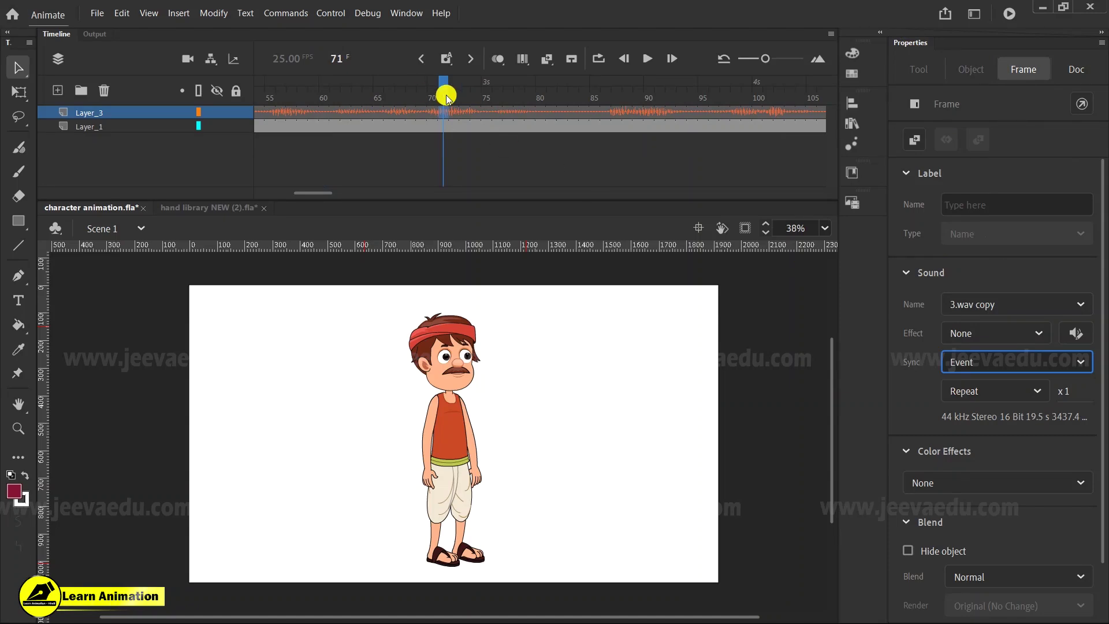
drag(447, 97, 259, 96)
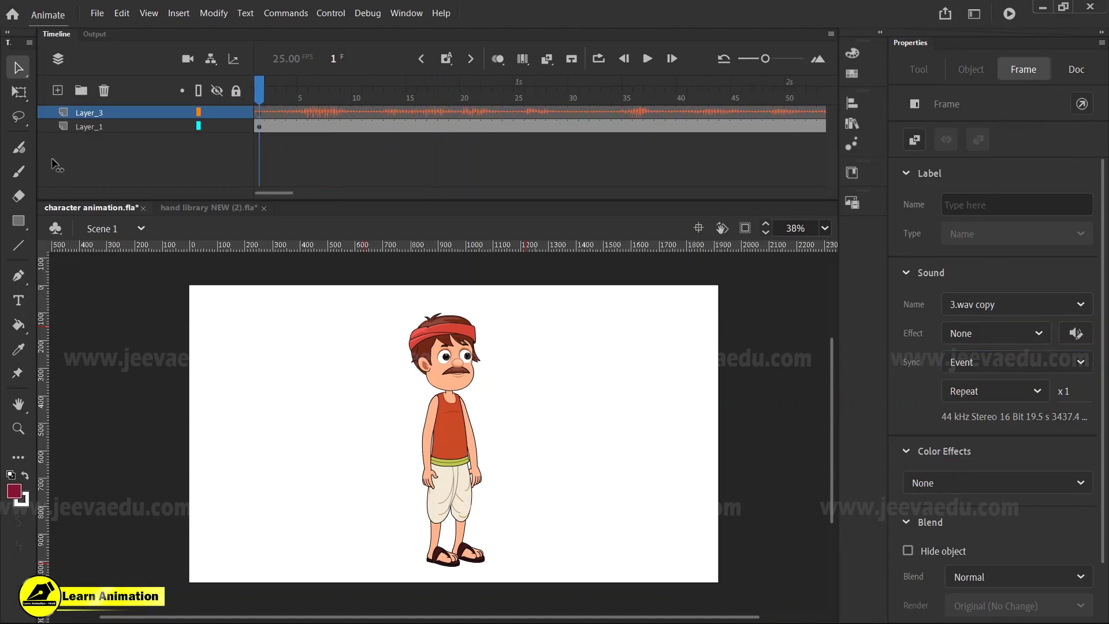
click(135, 180)
key(Return)
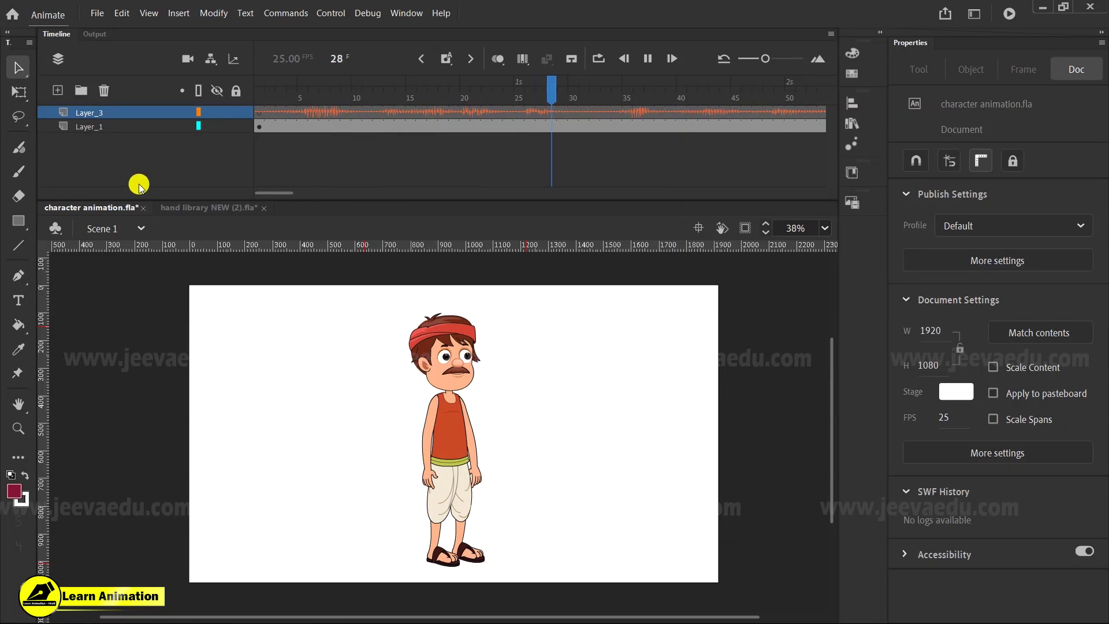
key(Return)
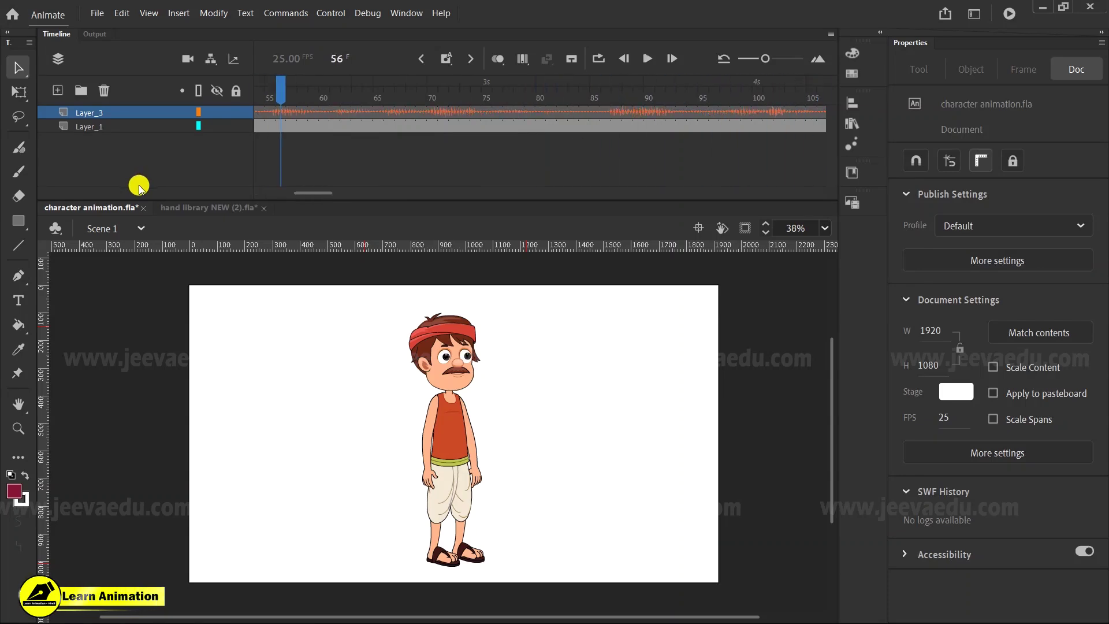
Step: Set the sync of the Layer_3 sound to Stream and return the playhead to frame 1
click(324, 111)
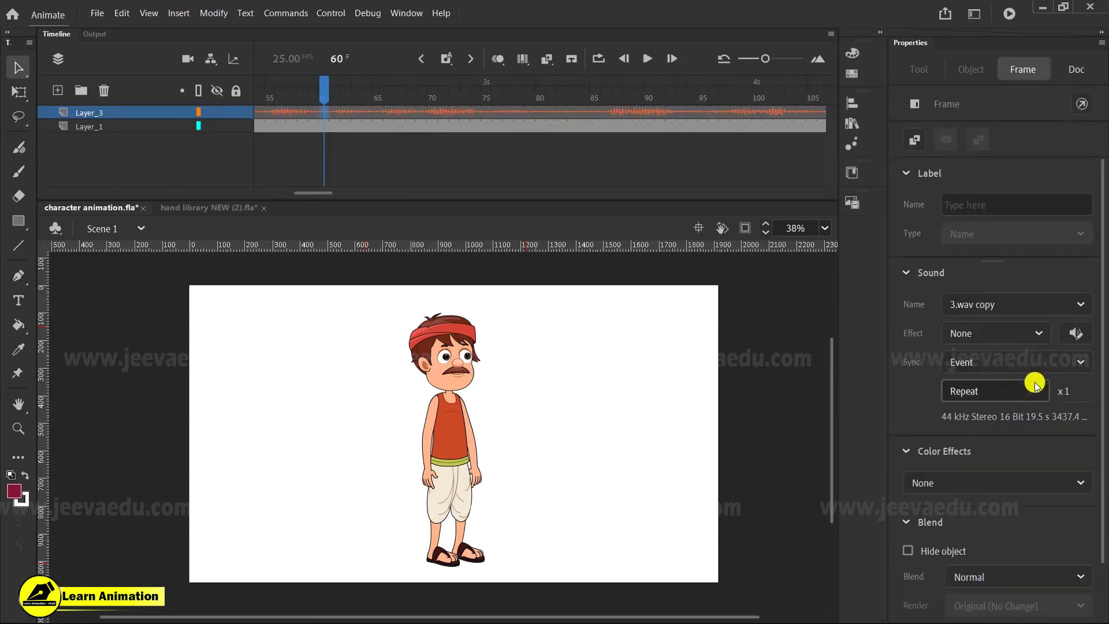
click(980, 365)
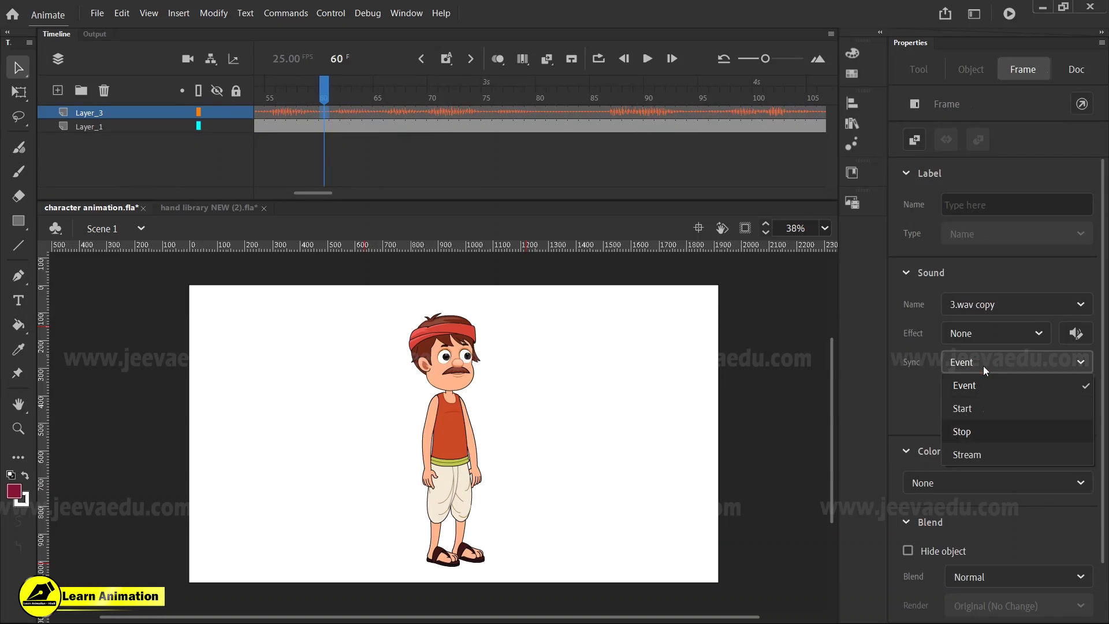
click(984, 453)
key(shift+comma)
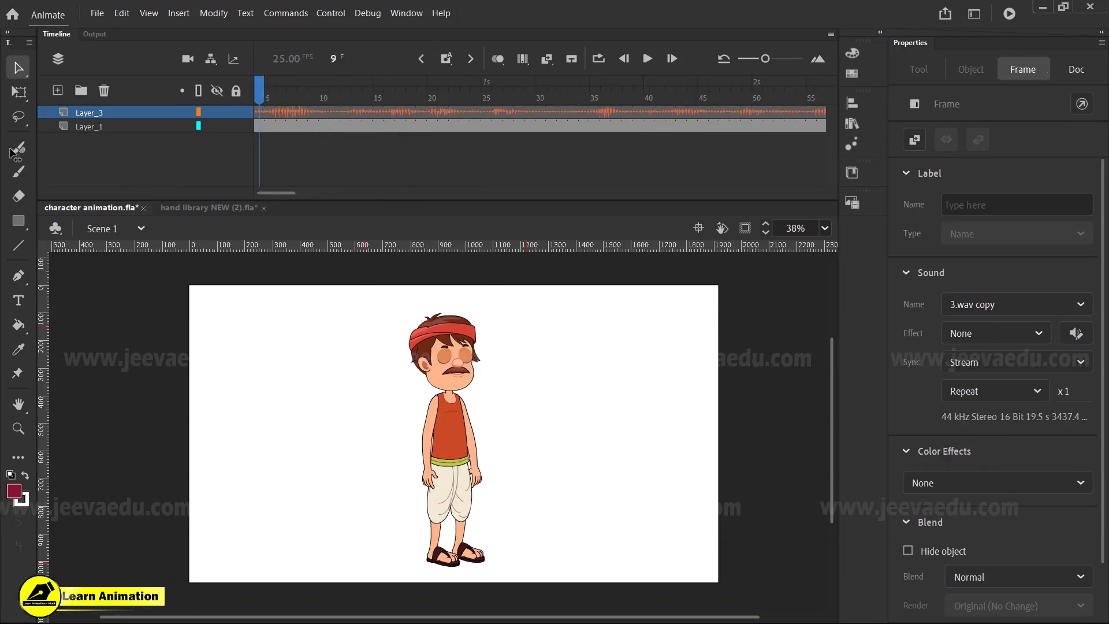
drag(10, 148, 12, 148)
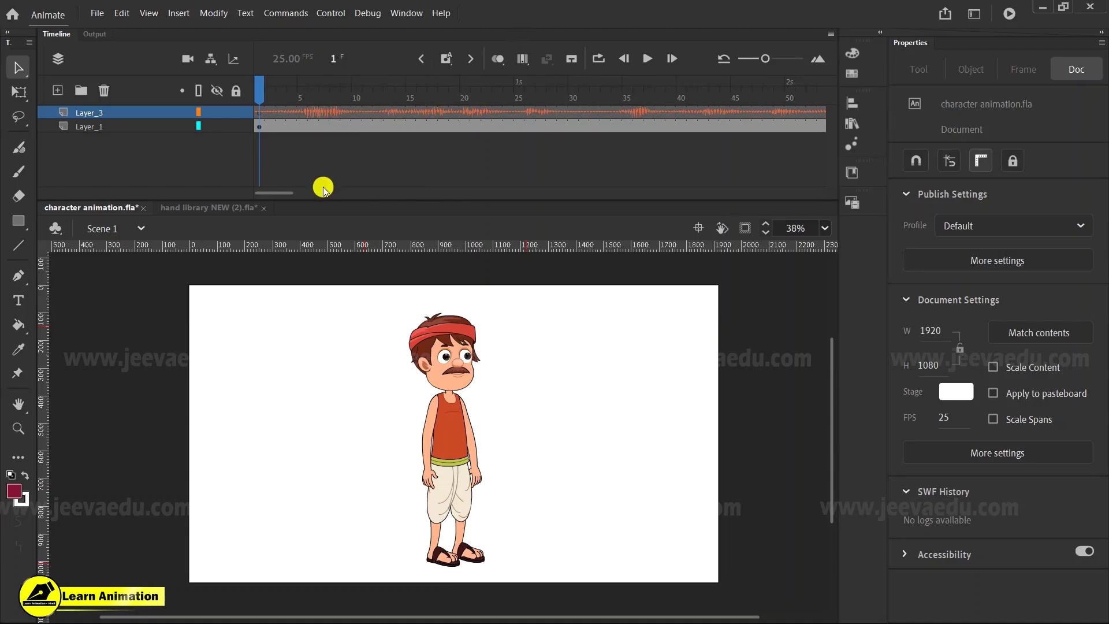
Step: Play the audio from frame 1, pause at frame 32 and examine the character's arms and hands up close
drag(286, 193, 264, 199)
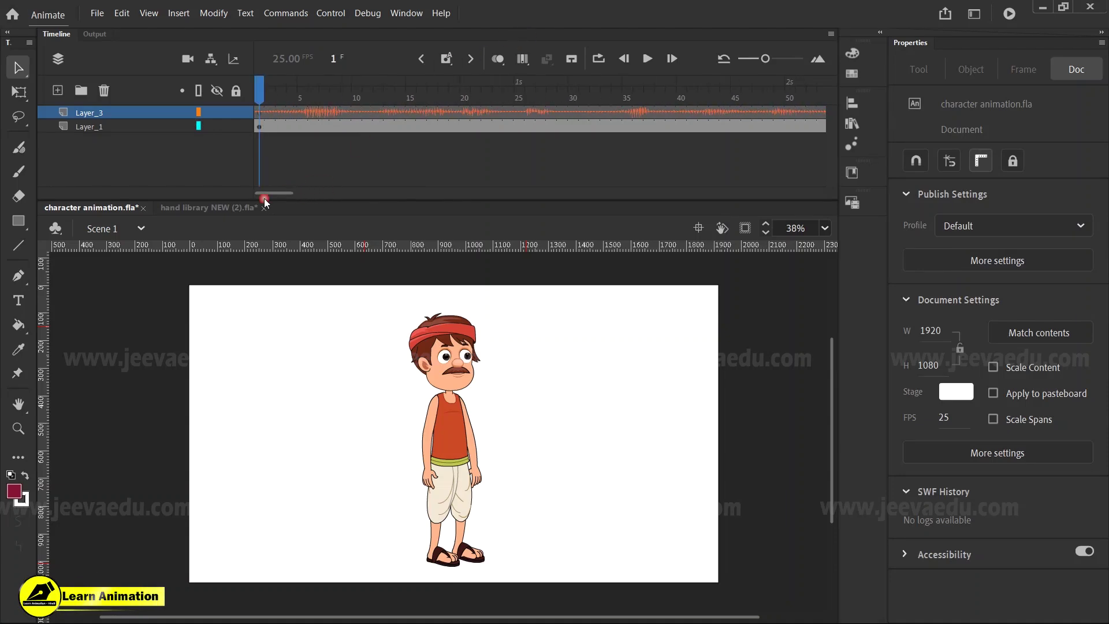
key(Return)
key(Return)
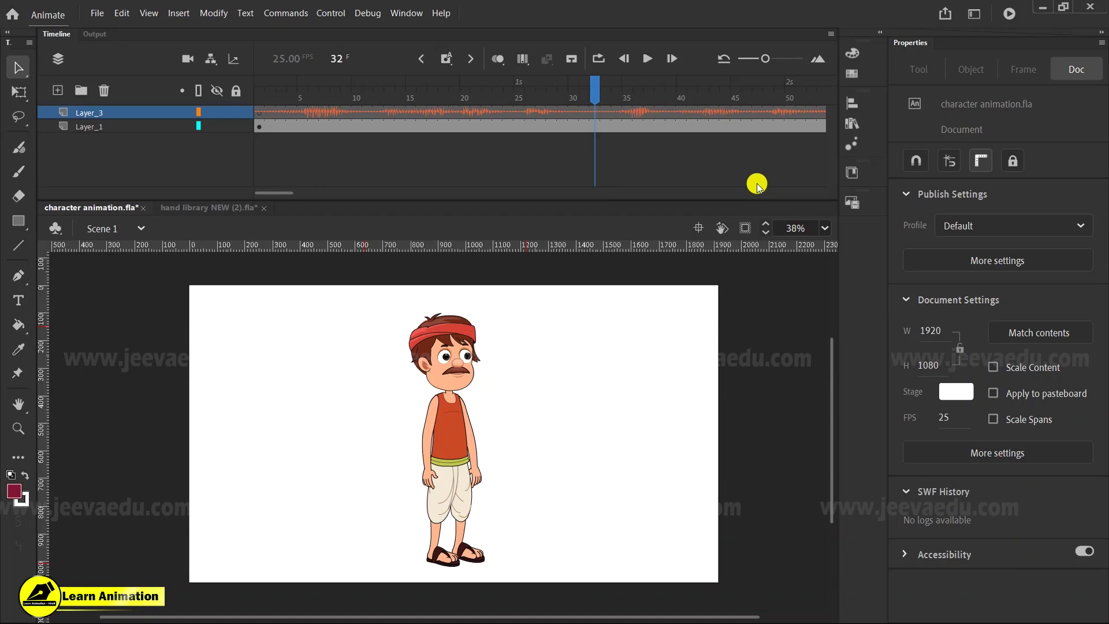
scroll(436, 476, up, 3)
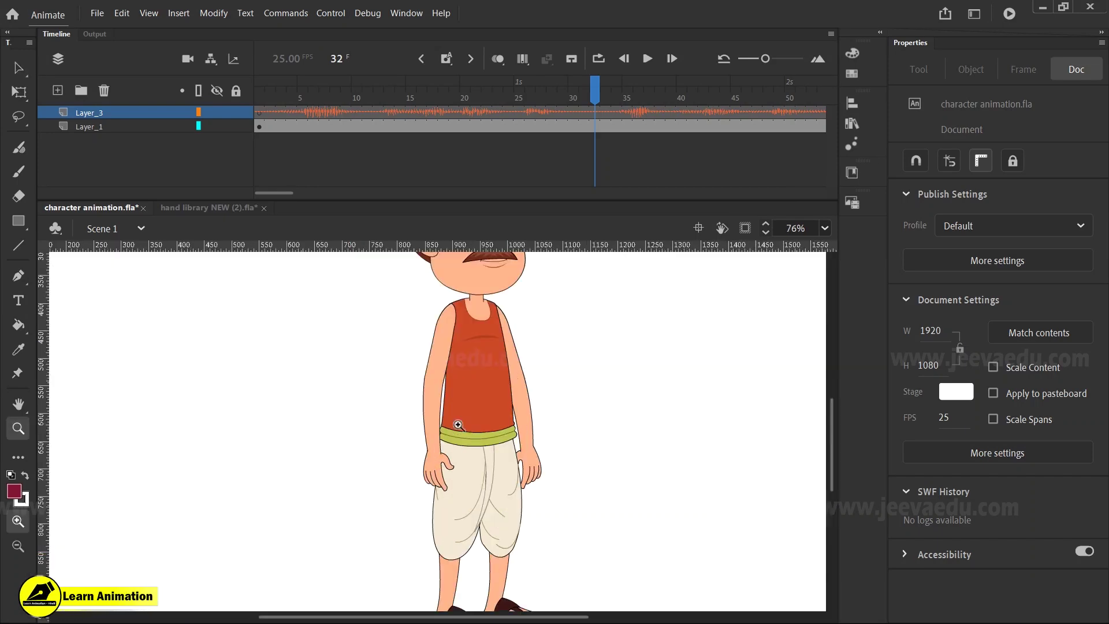
click(604, 499)
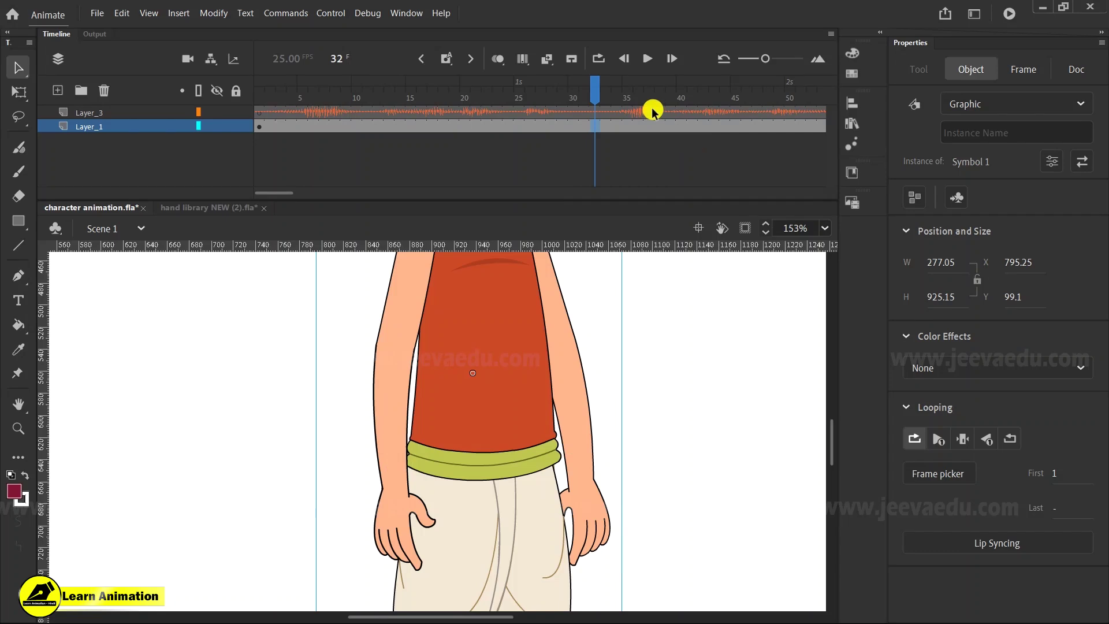
Step: Play the timeline again from frame 1, pause at frame 30 and select the character symbol on Layer_1
click(388, 92)
key(shift+comma)
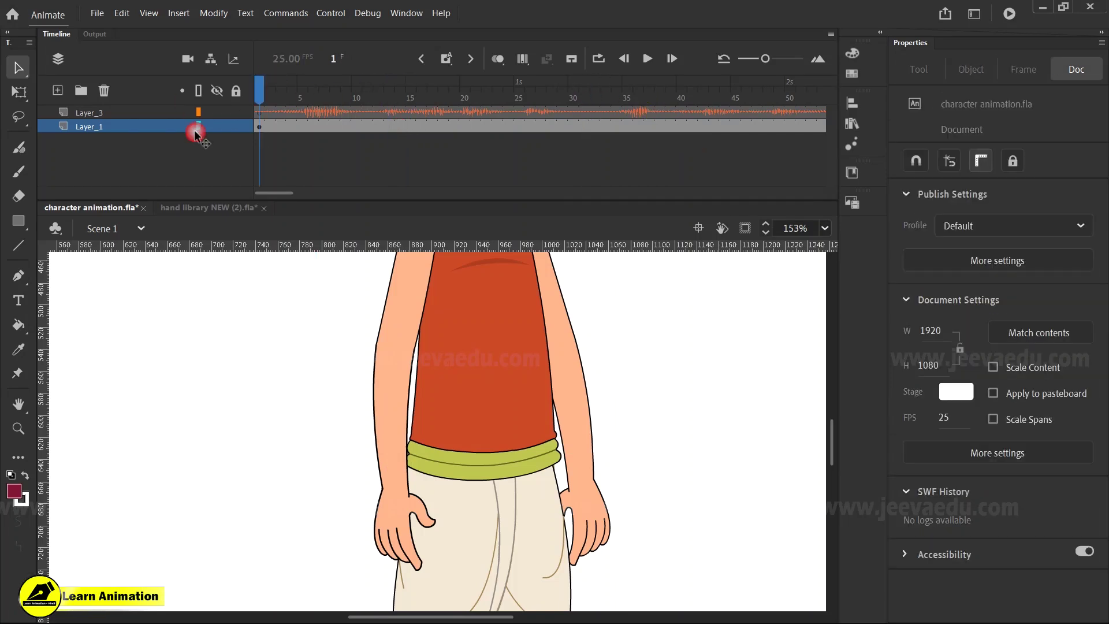
key(z)
alt+click(534, 452)
drag(597, 505, 575, 508)
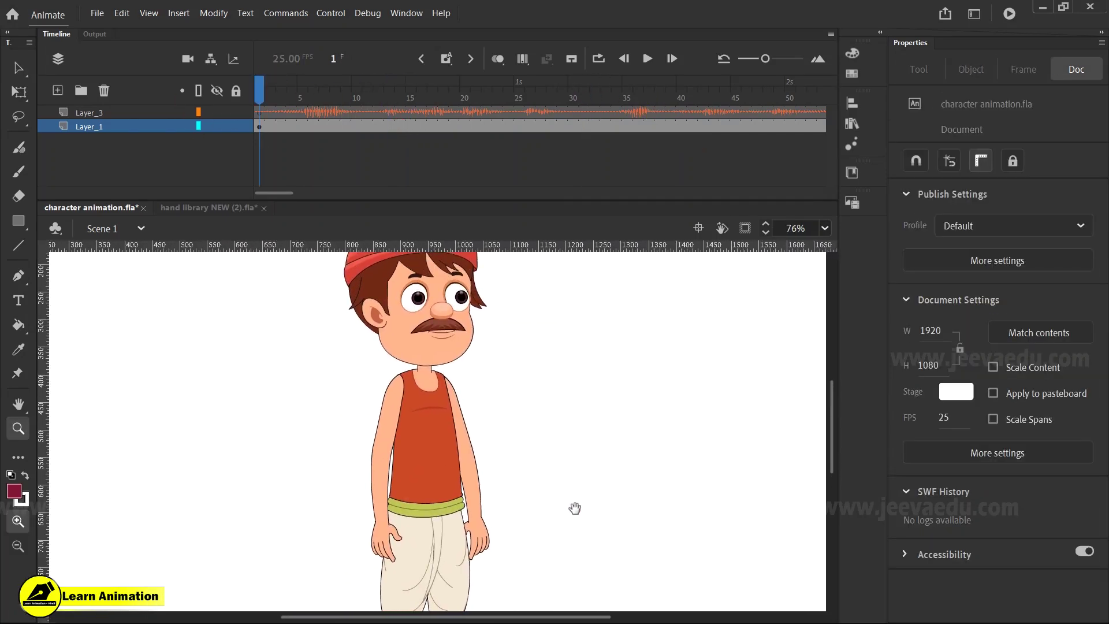
key(Return)
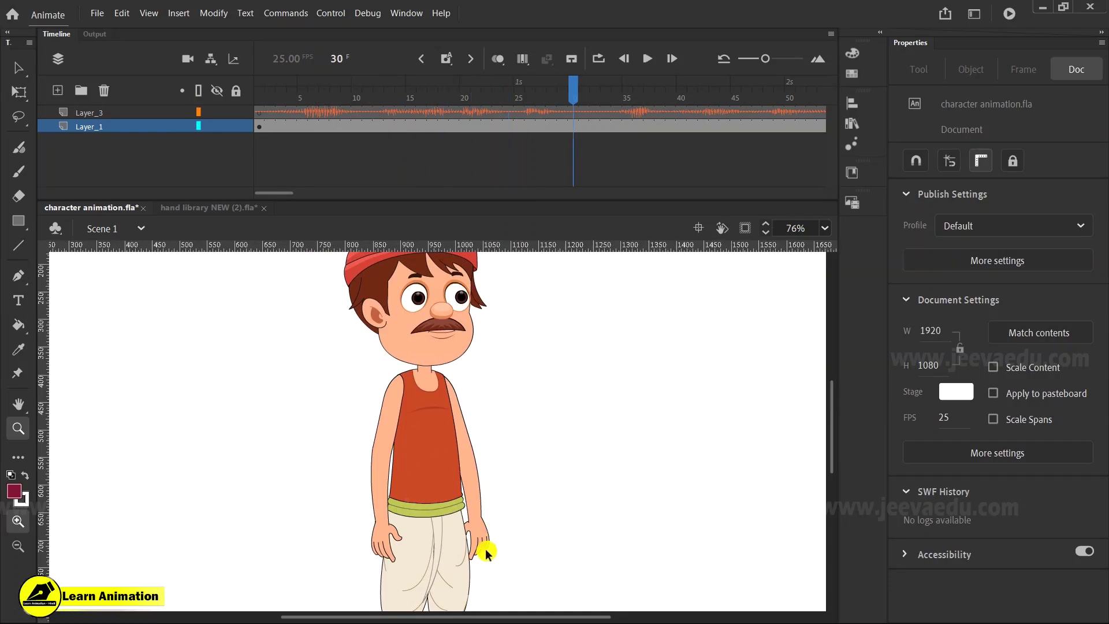
key(v)
click(400, 535)
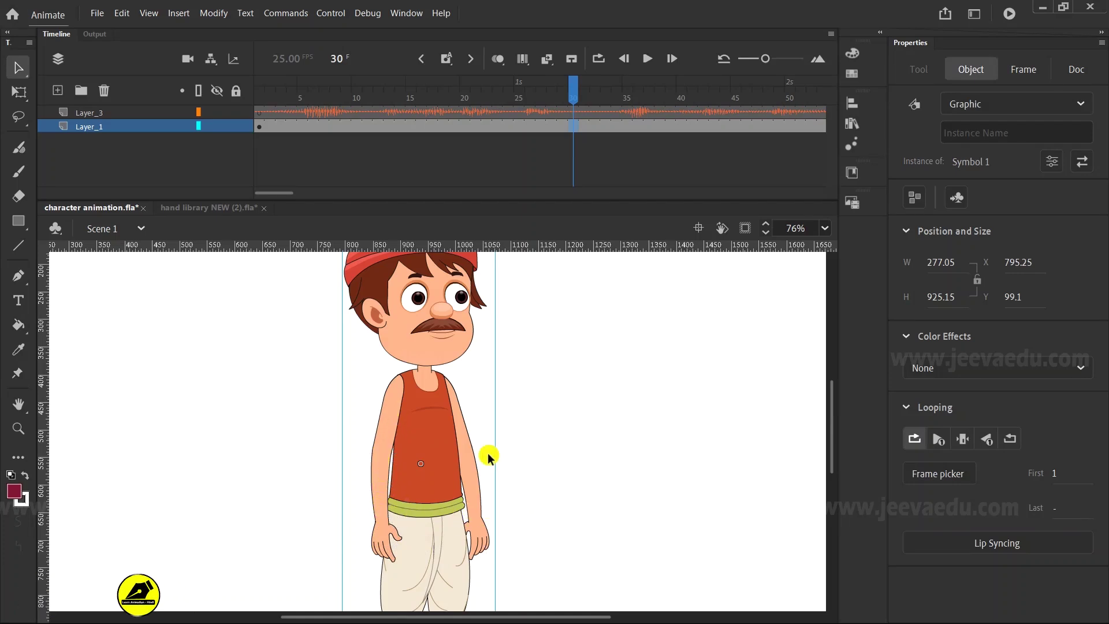
Step: Play the dialogue audio in short stretches from frame 30, pausing at frames 60, 83 and 126
key(Return)
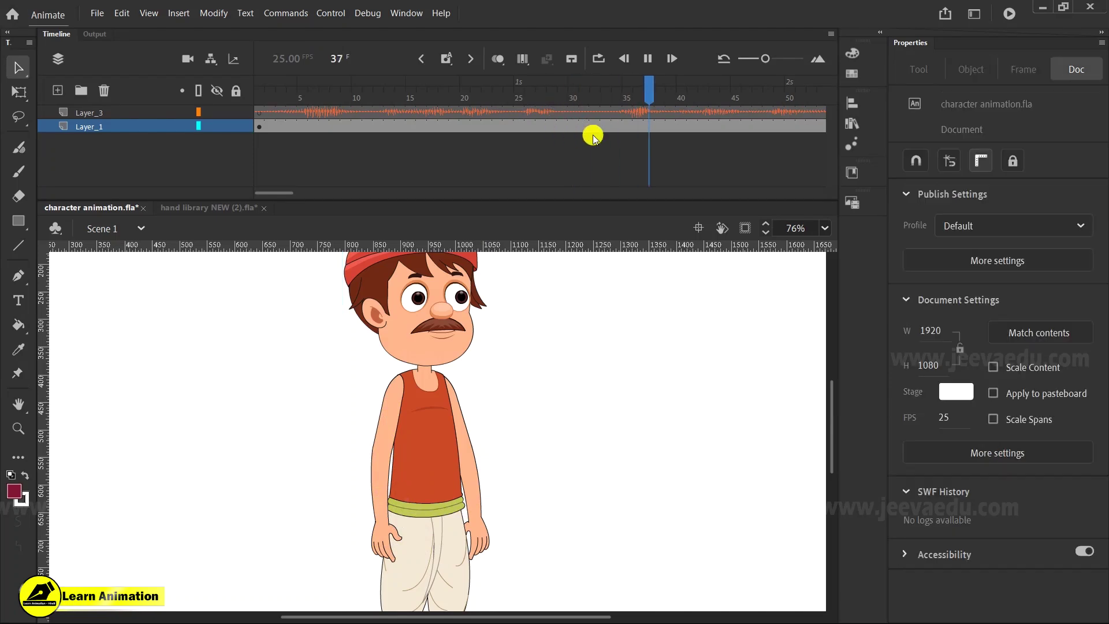
key(Return)
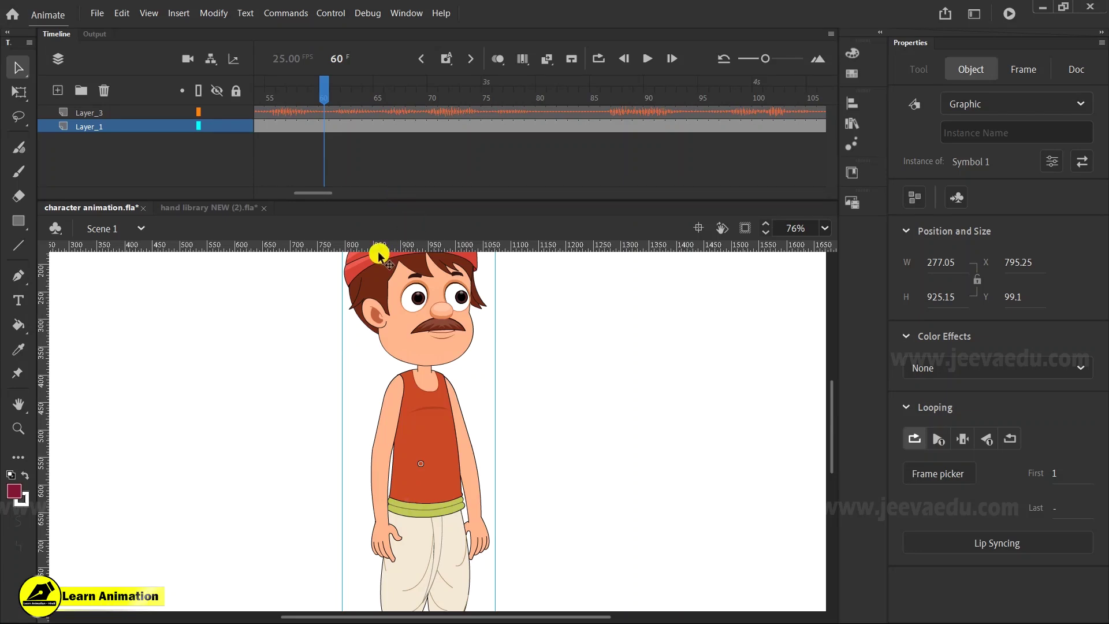
key(Return)
key(Return)
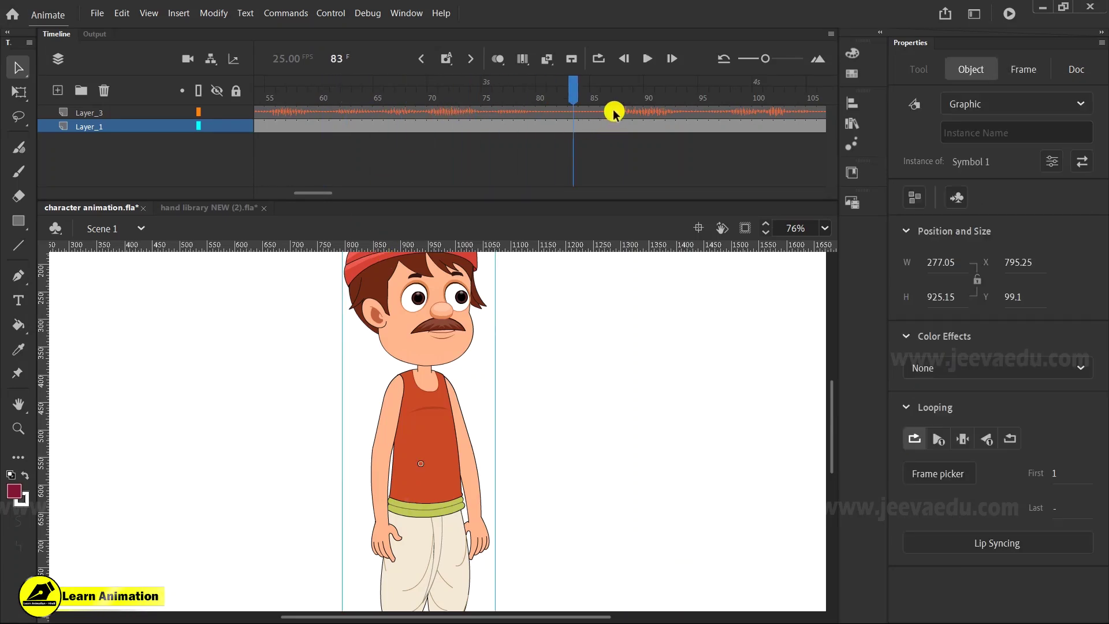
key(Return)
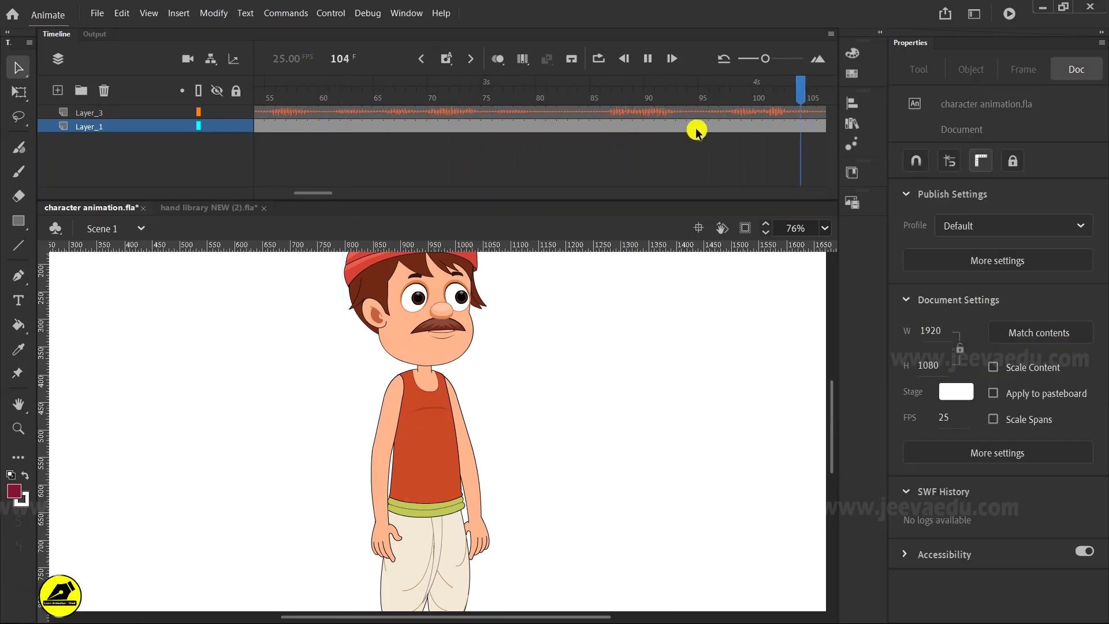
key(Return)
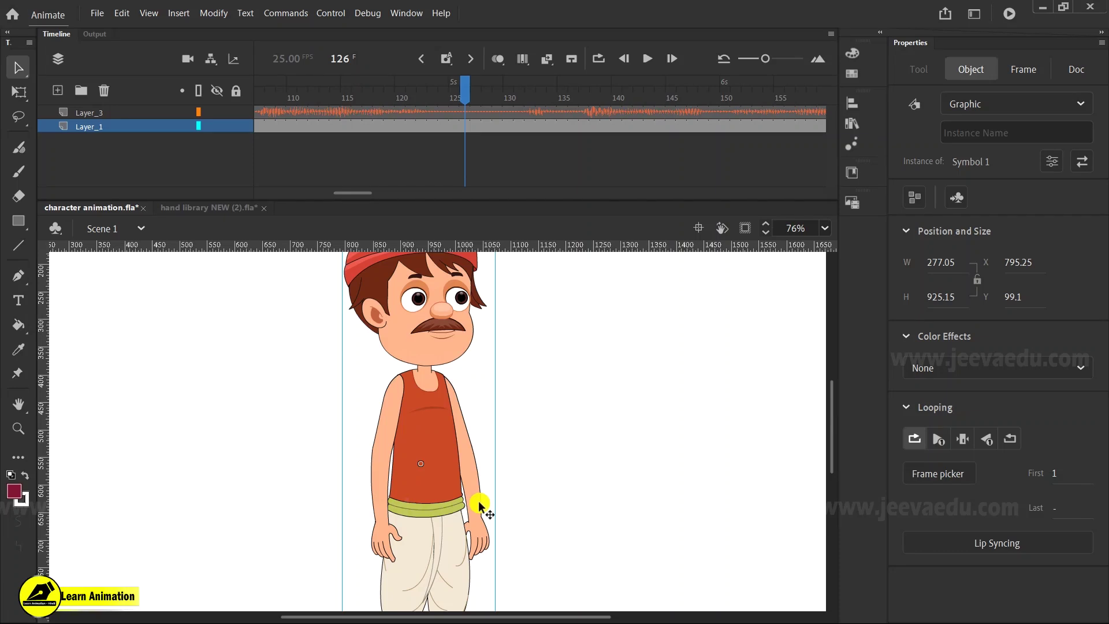
Step: Play the rest of the dialogue from frame 126 in short stretches, pausing at frames 158 and 194
click(563, 463)
key(Return)
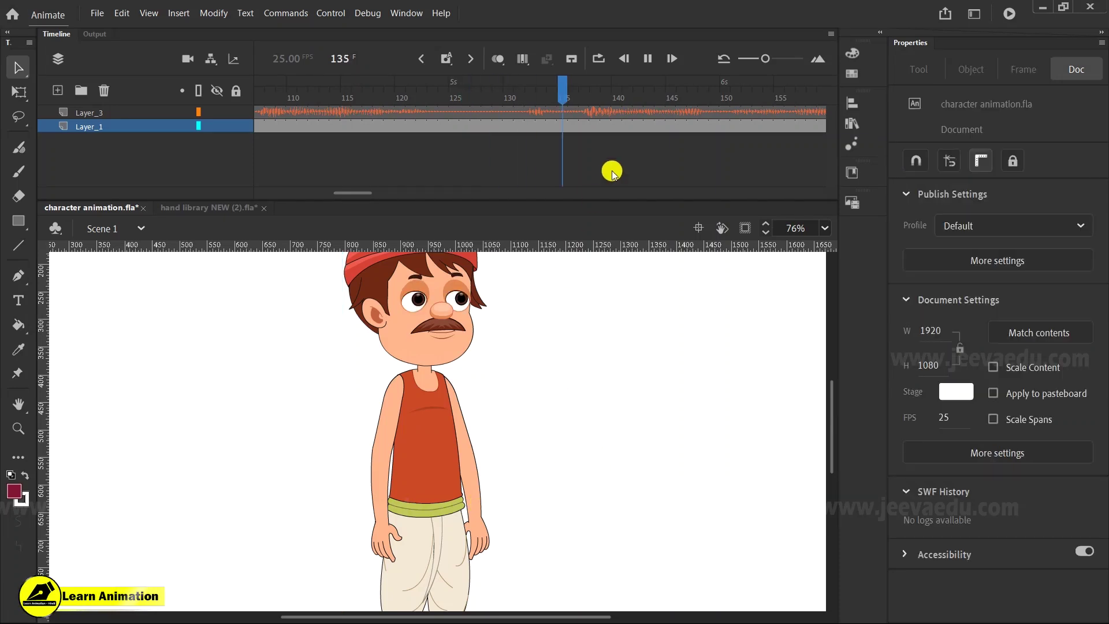
key(Return)
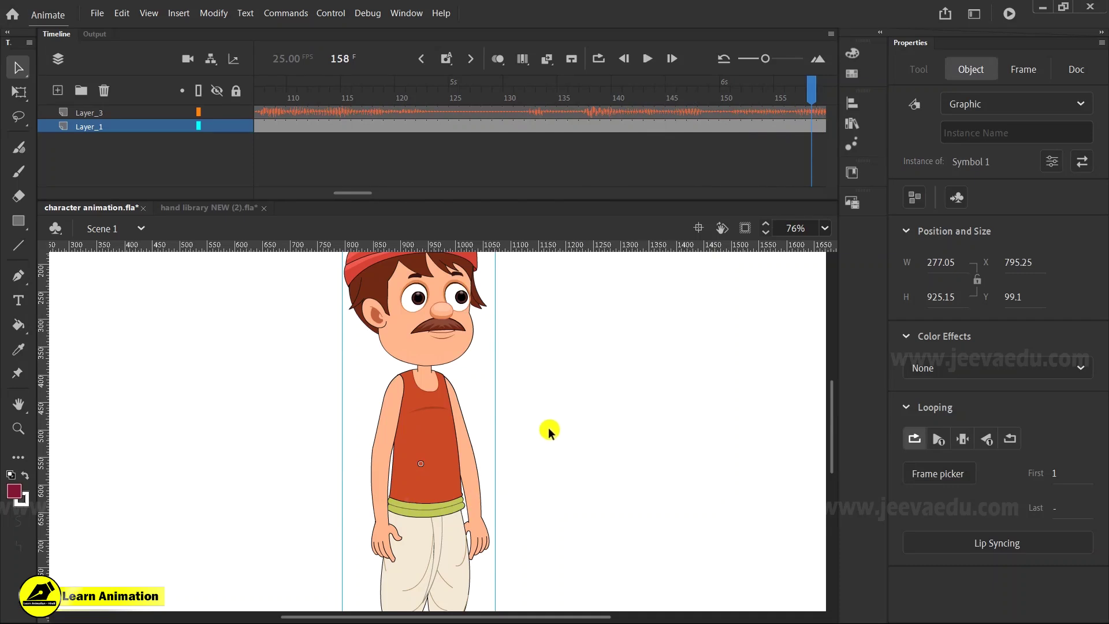
click(641, 147)
key(Return)
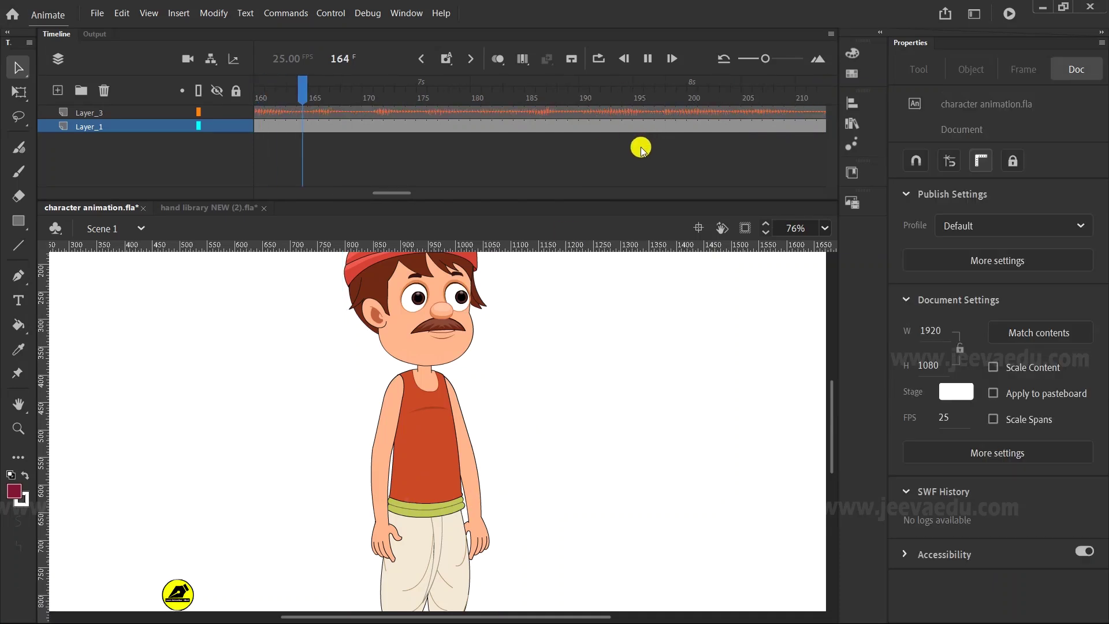
key(Return)
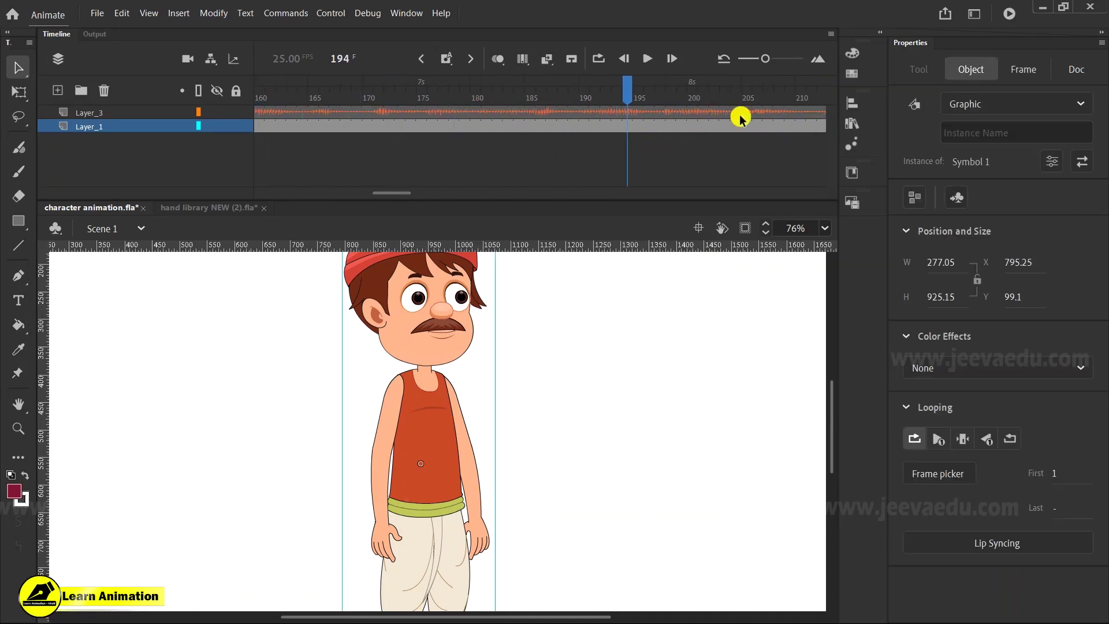
click(508, 482)
key(Return)
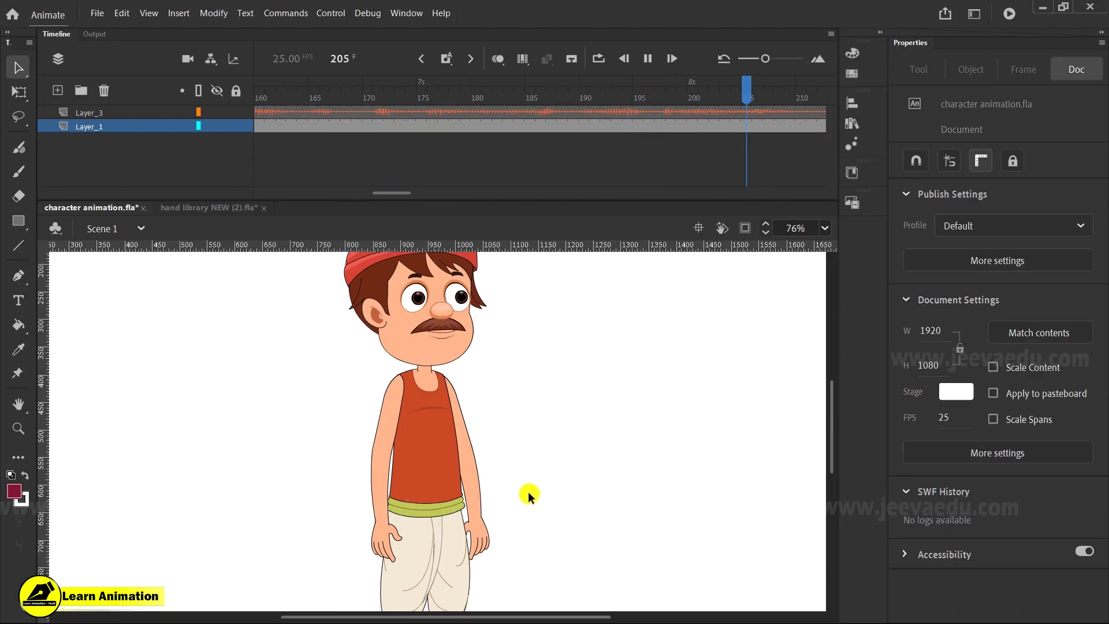
key(Return)
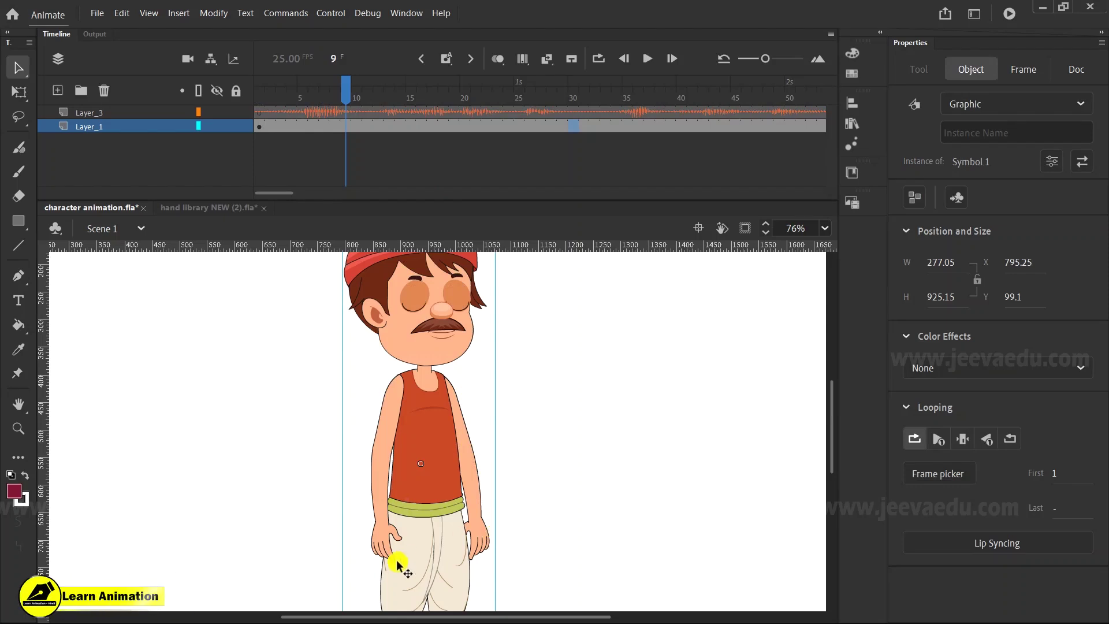
Step: Examine the character's face and eyebrows up close at frame 9, and return to the full-stage view
key(z)
click(449, 308)
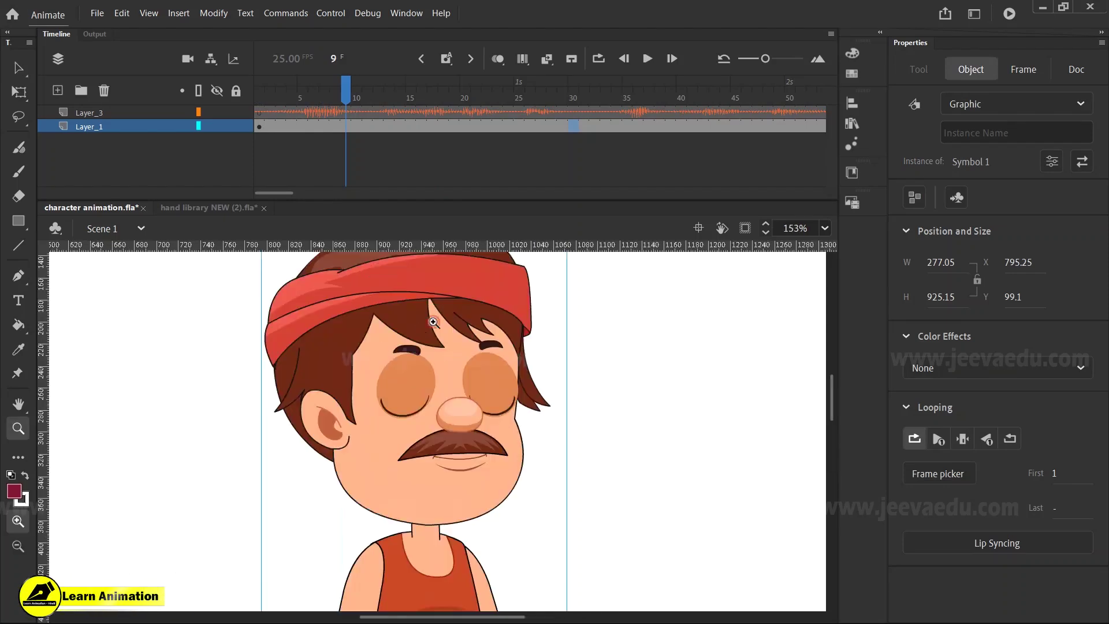
click(417, 255)
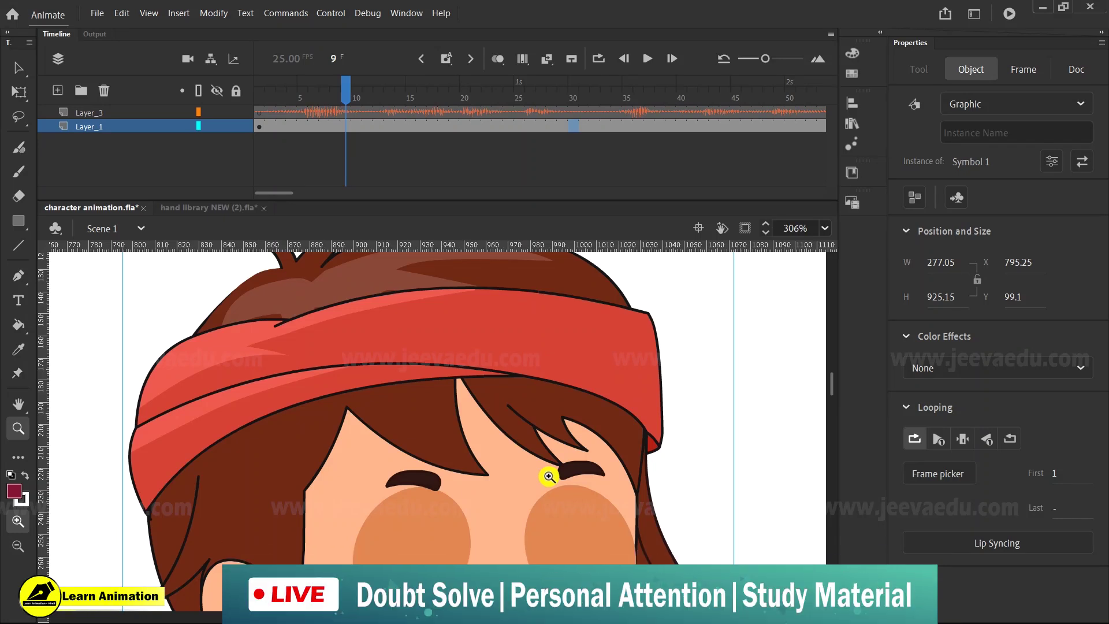
scroll(439, 465, down, 6)
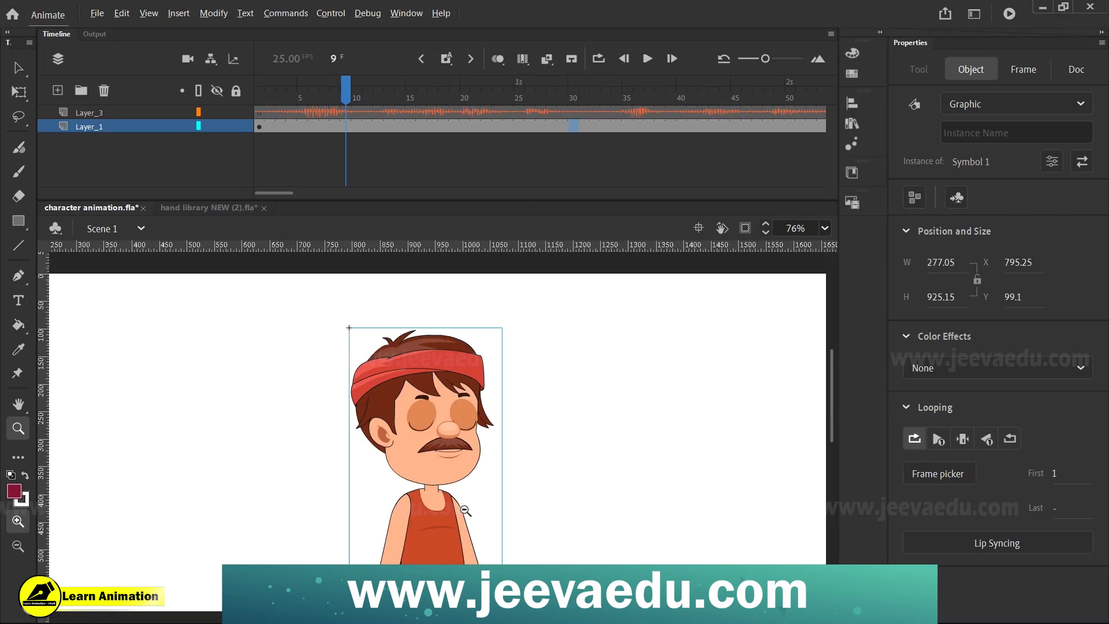
drag(508, 531, 502, 515)
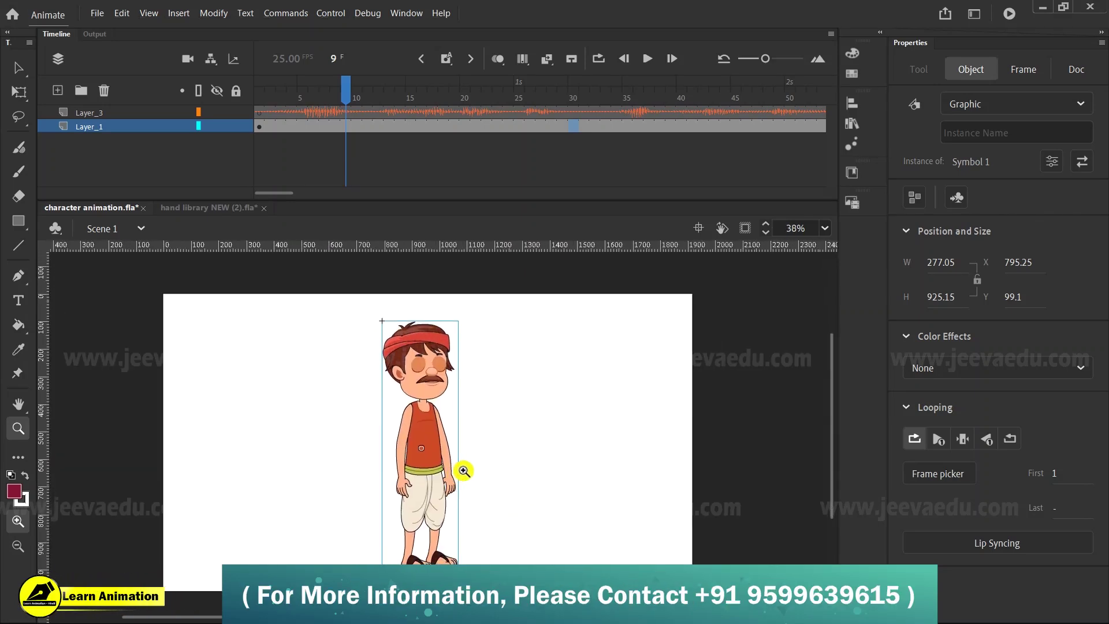
Step: Check the sound settings of Layer_3 at frame 9 and move the playhead to frame 5
click(348, 122)
click(349, 113)
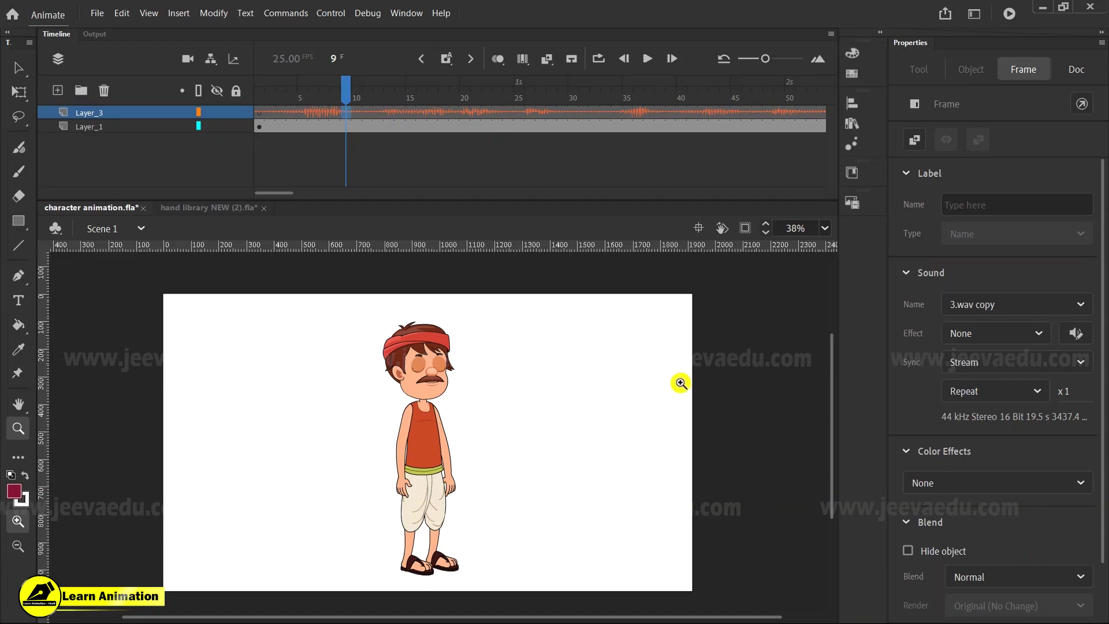
click(305, 106)
click(97, 13)
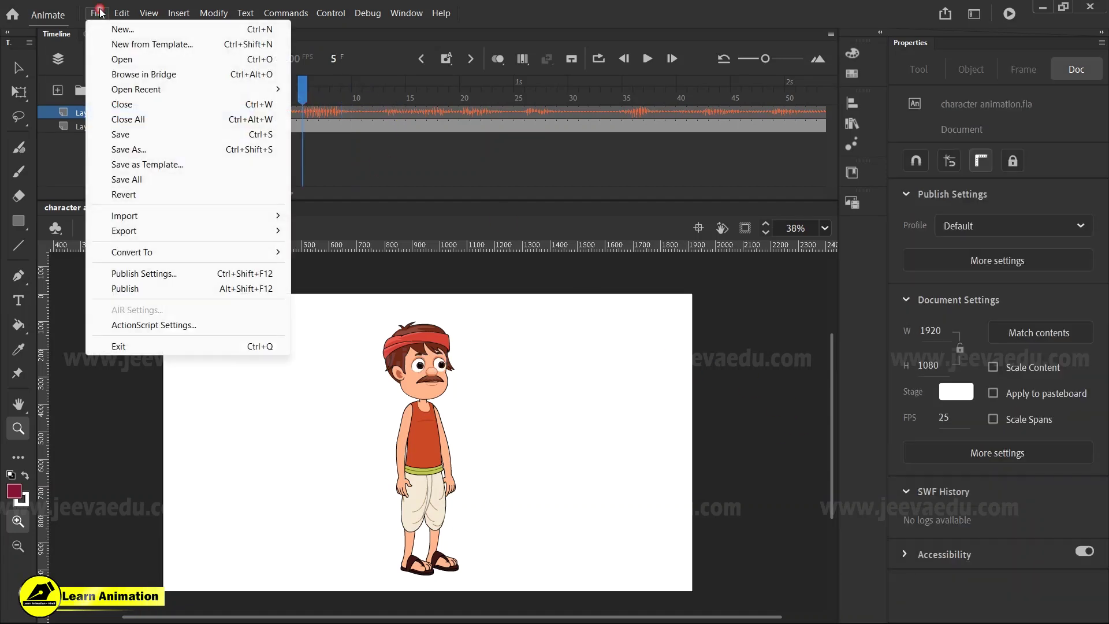
mouse_move(235, 218)
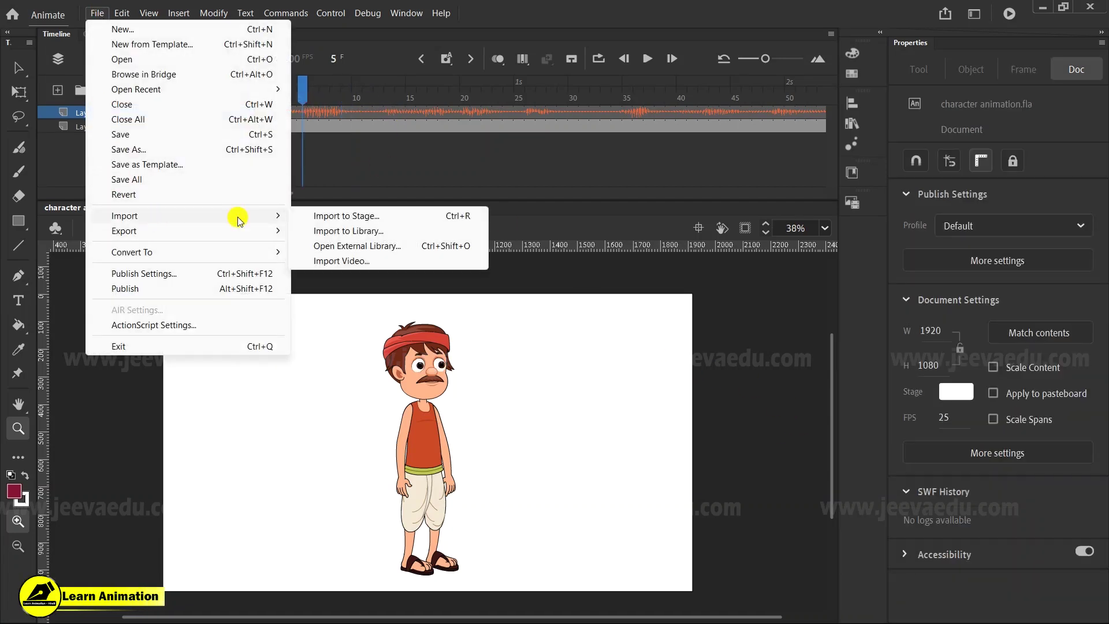
click(387, 232)
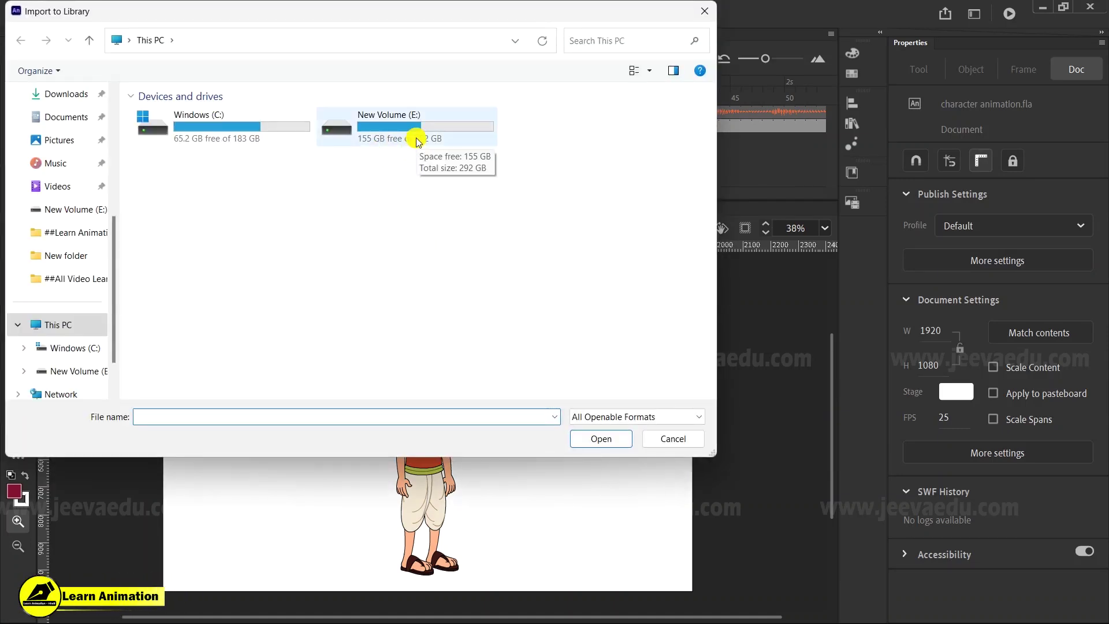
click(673, 439)
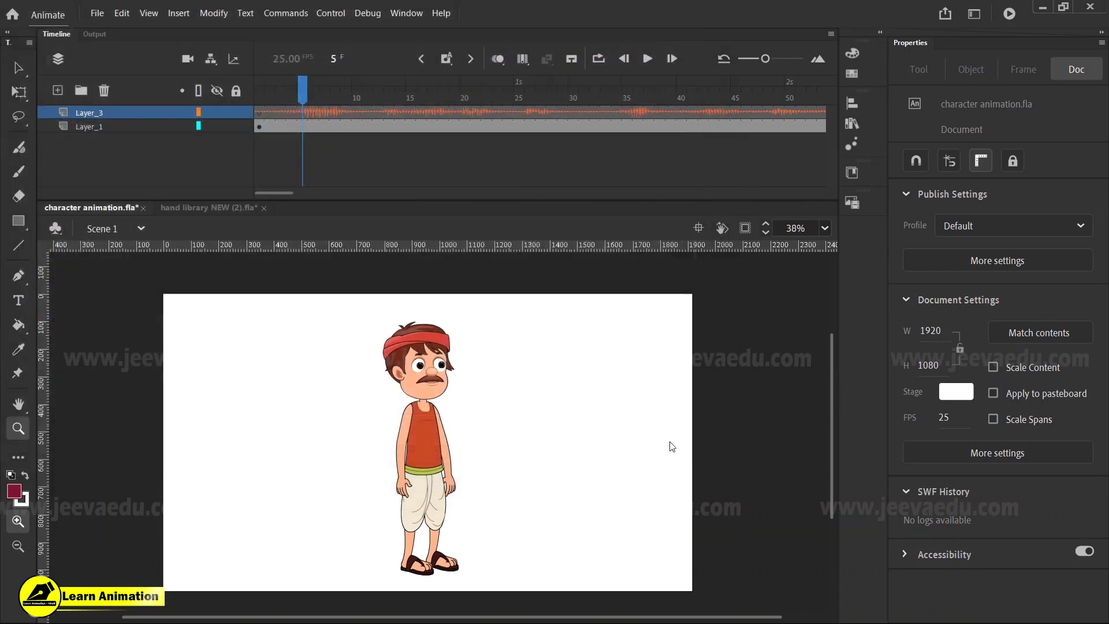
Step: Preview the waveform of the 3.wav sound in the document's library
click(852, 122)
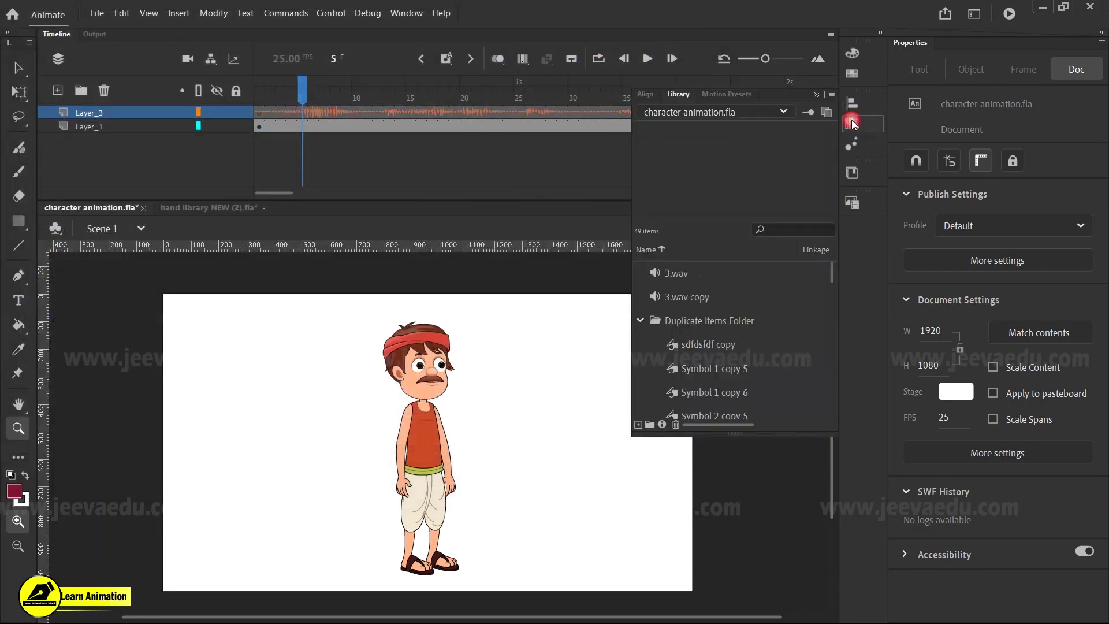
click(692, 278)
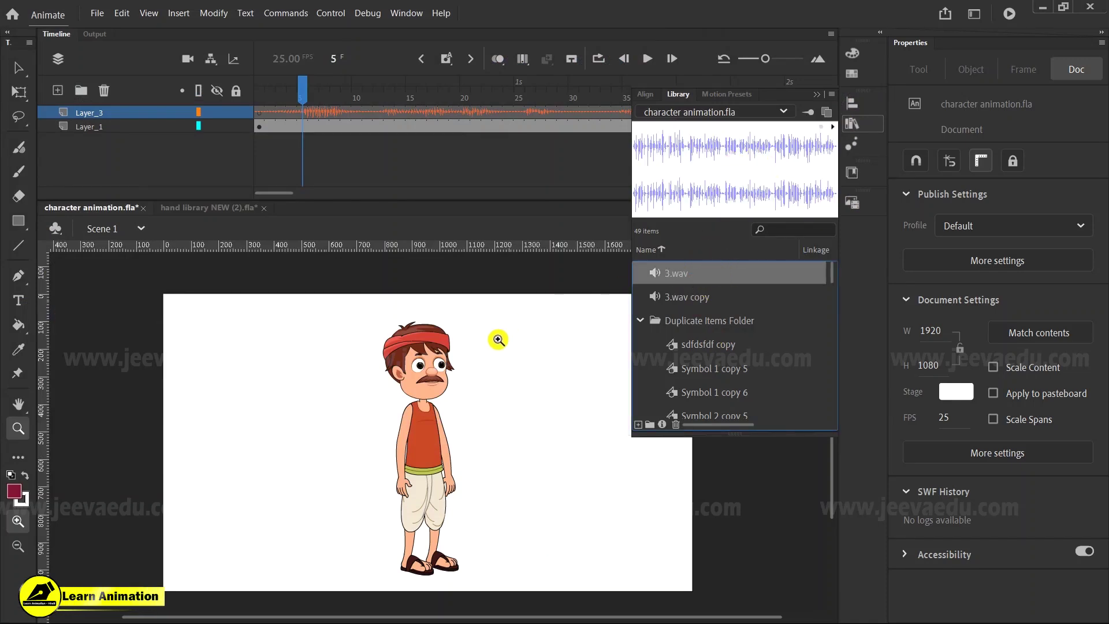
click(812, 96)
Step: Return the playhead to frame 1 and copy the audio layer Layer_3
drag(298, 81, 260, 81)
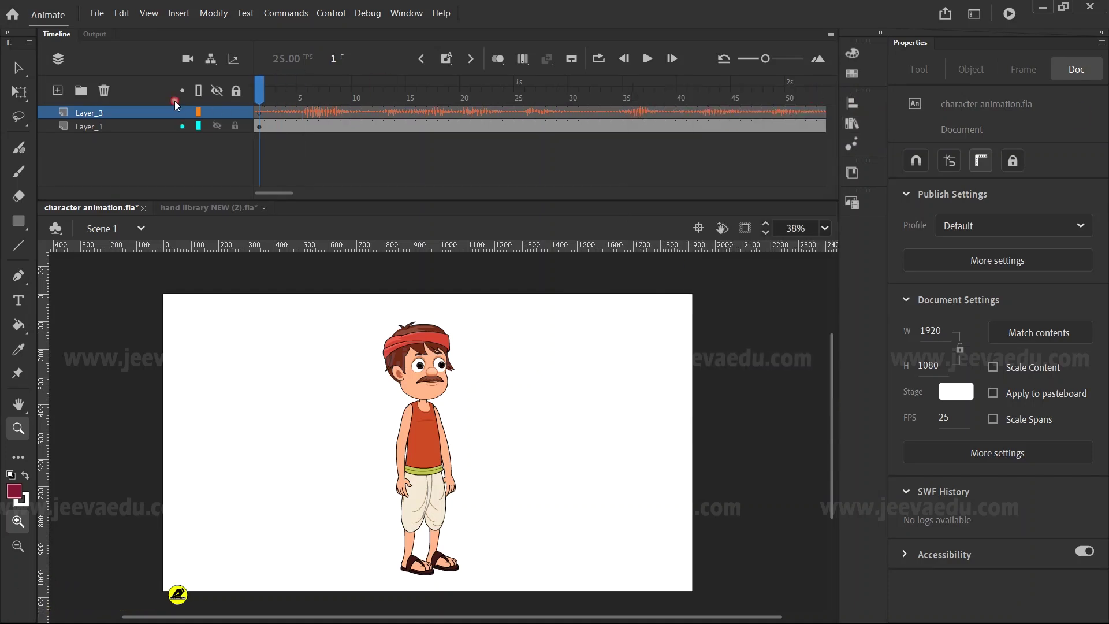
right_click(128, 113)
click(178, 241)
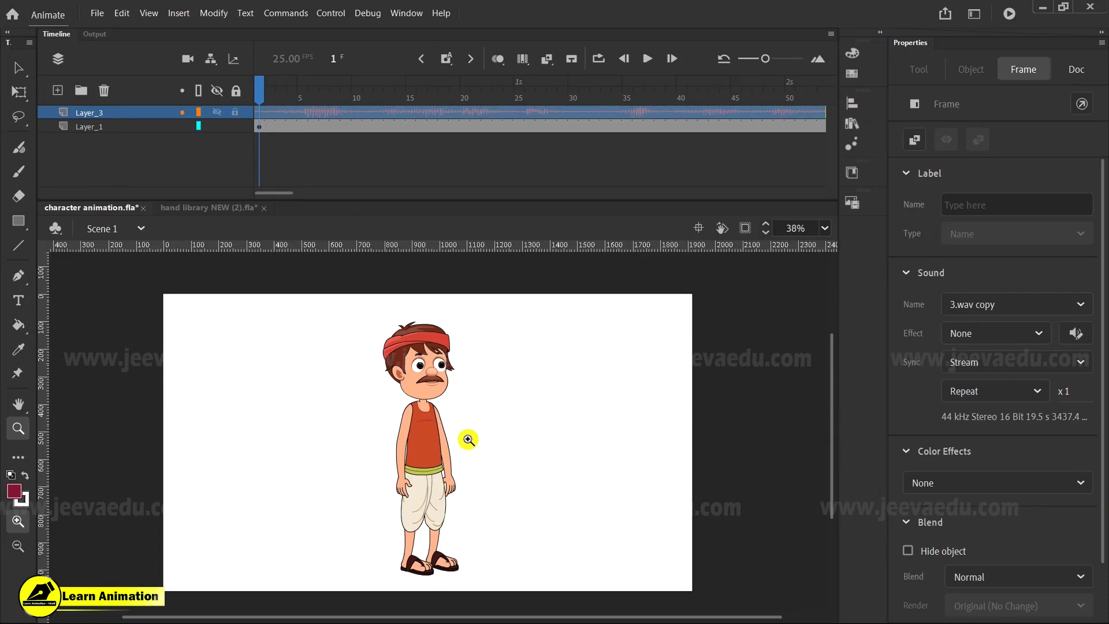
Step: Open the character's nested mouth symbol for editing, going through Symbol 1 and Symbol 99 into sdfdsfdf copy
drag(454, 427, 411, 381)
scroll(411, 359, up, 5)
key(v)
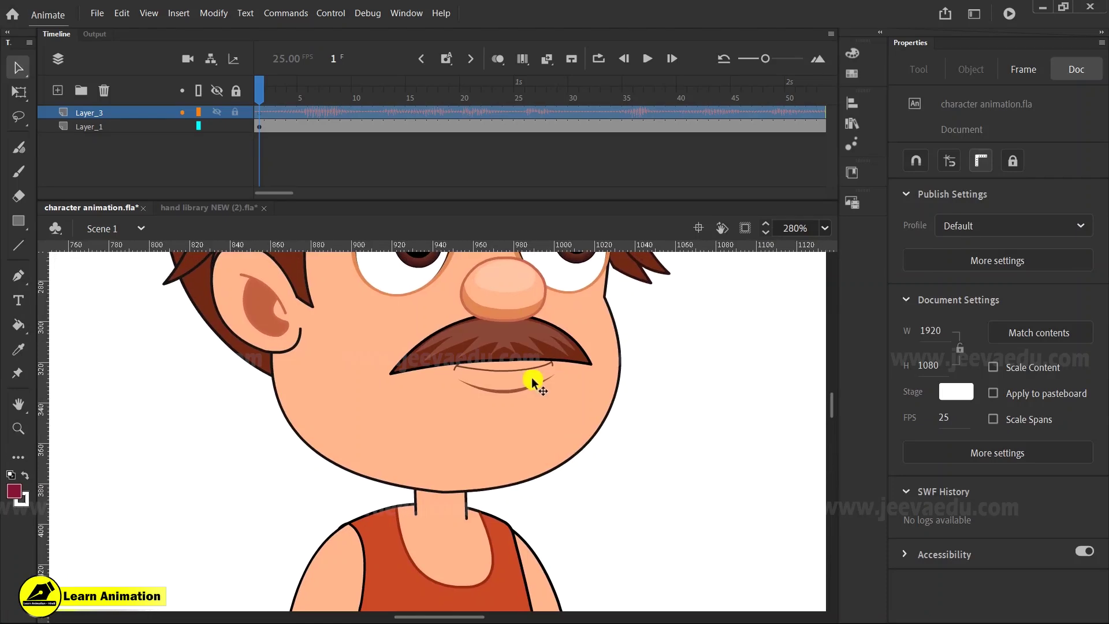
click(531, 370)
double_click(531, 370)
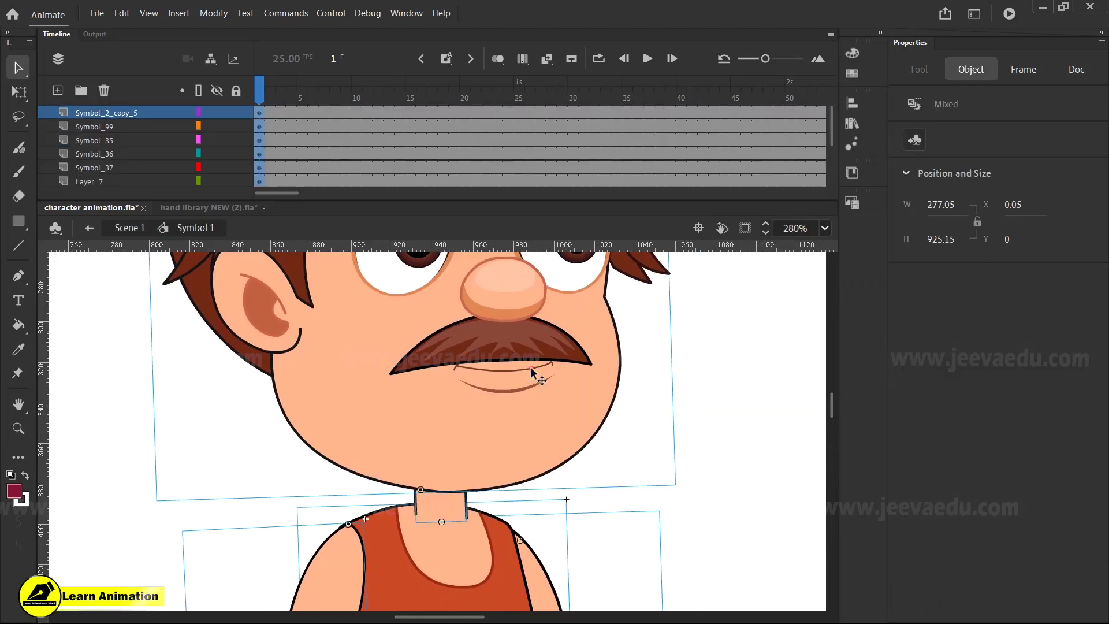
double_click(531, 371)
double_click(531, 371)
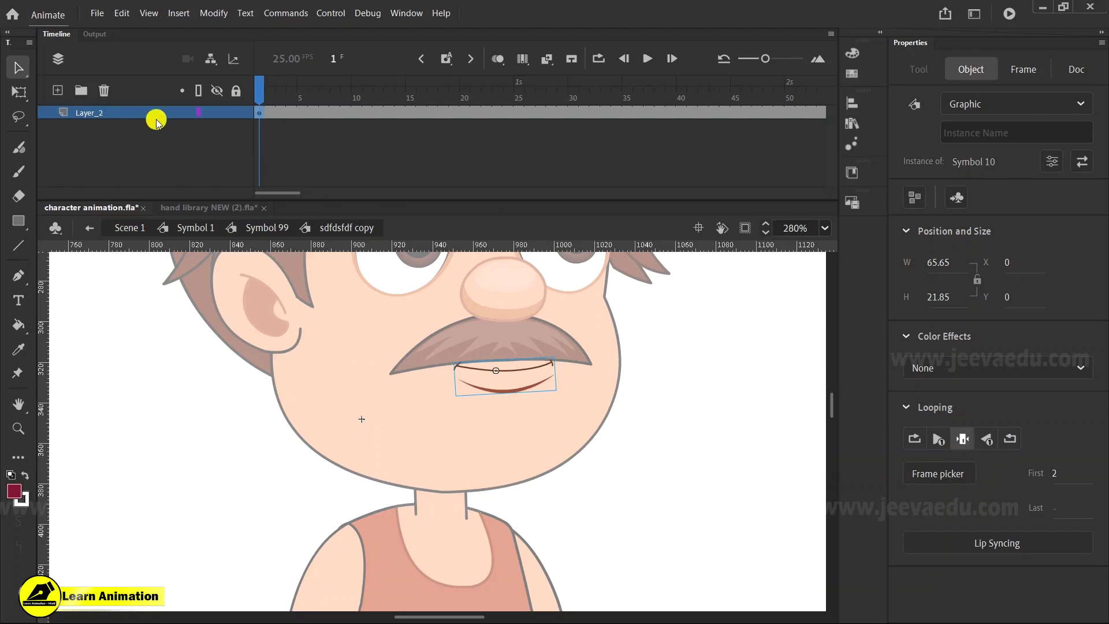
Step: Paste the copied audio layer above Layer_2 inside the sdfdsfdf copy mouth symbol
click(70, 93)
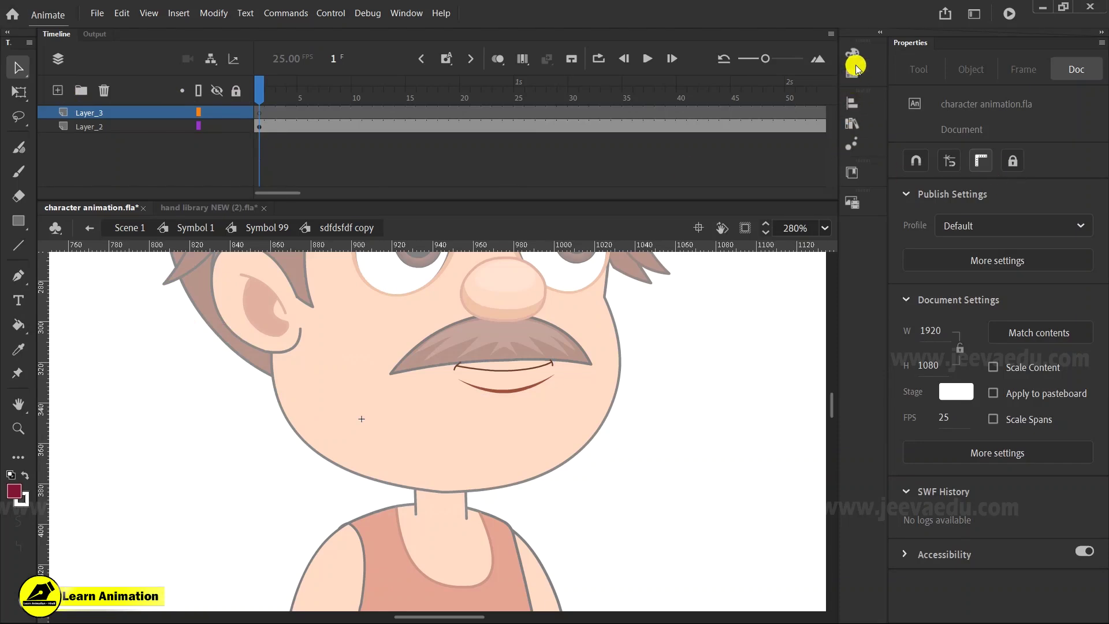
click(104, 91)
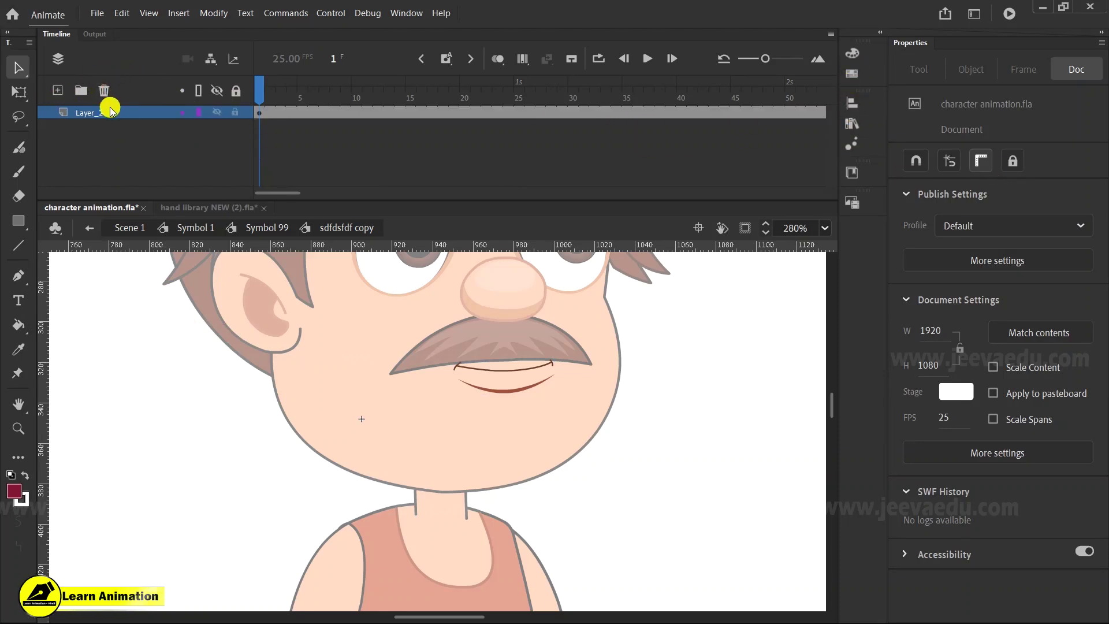
click(112, 112)
right_click(113, 111)
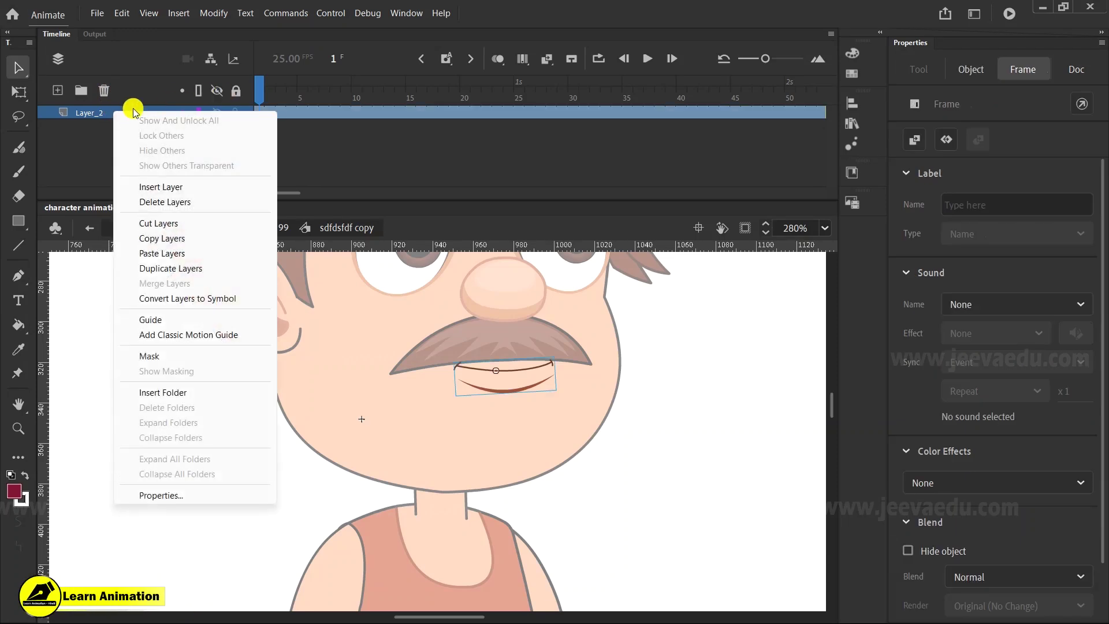
click(167, 254)
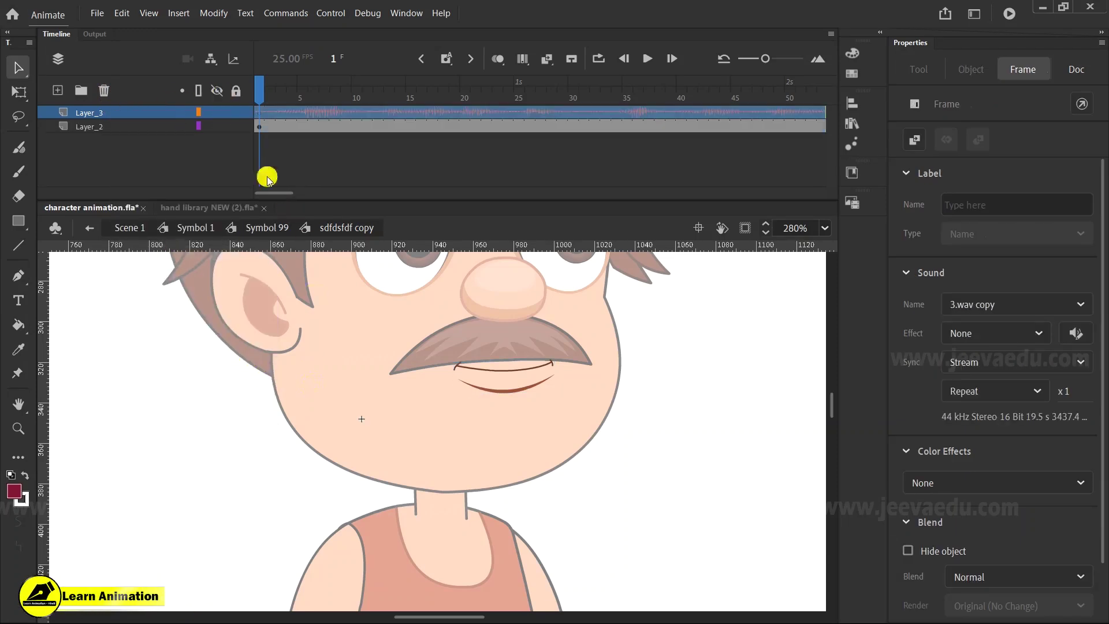
Step: Extend the frames of the mouth's Layer_2 to frame 218, matching the end of the pasted audio layer
click(279, 84)
drag(269, 191, 400, 199)
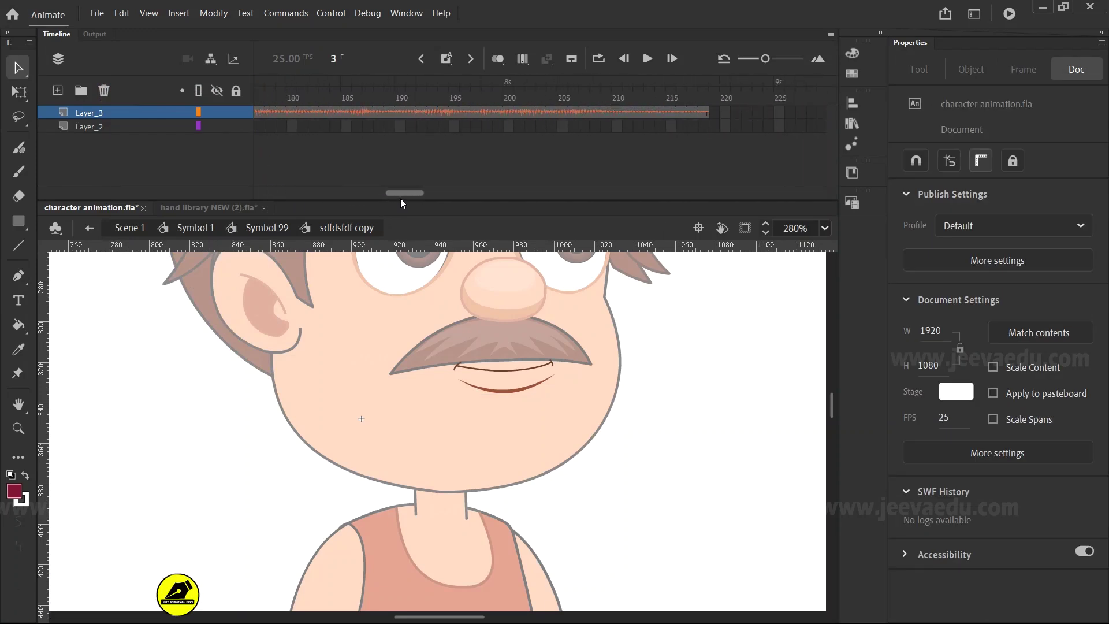
click(681, 126)
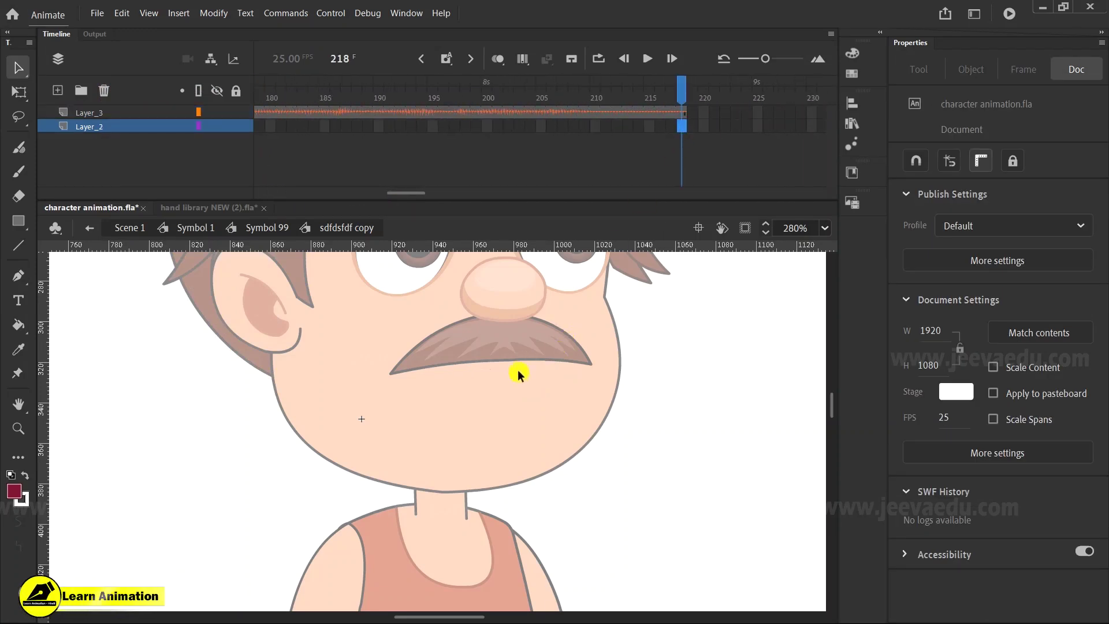
mouse_move(406, 193)
mouse_down()
mouse_move(327, 197)
mouse_move(427, 192)
mouse_up()
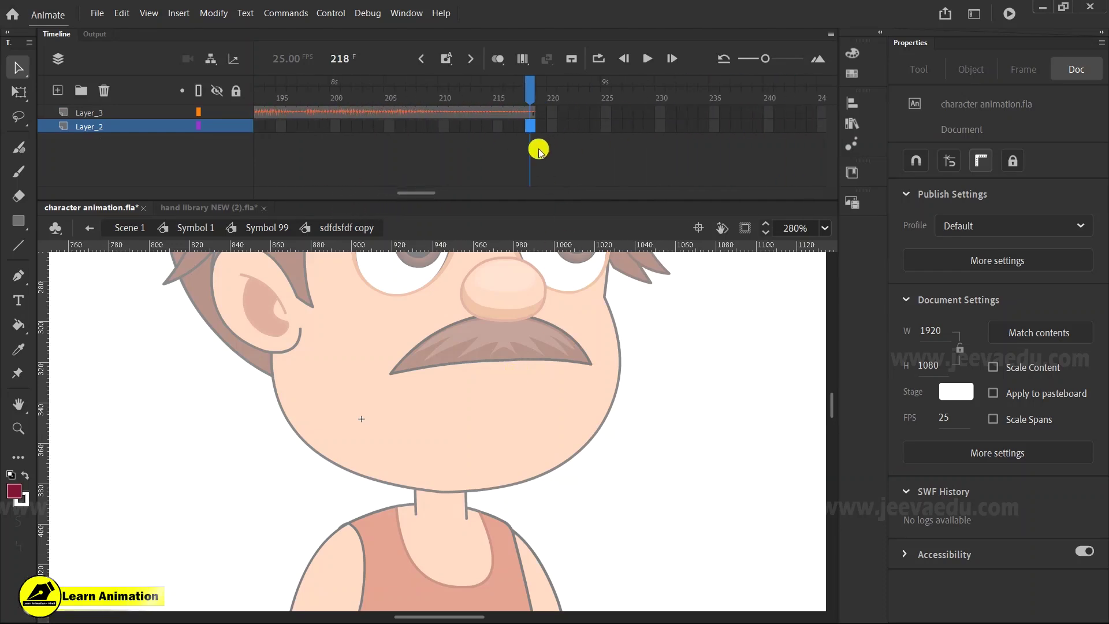
key(F5)
key(ctrl+shift+v)
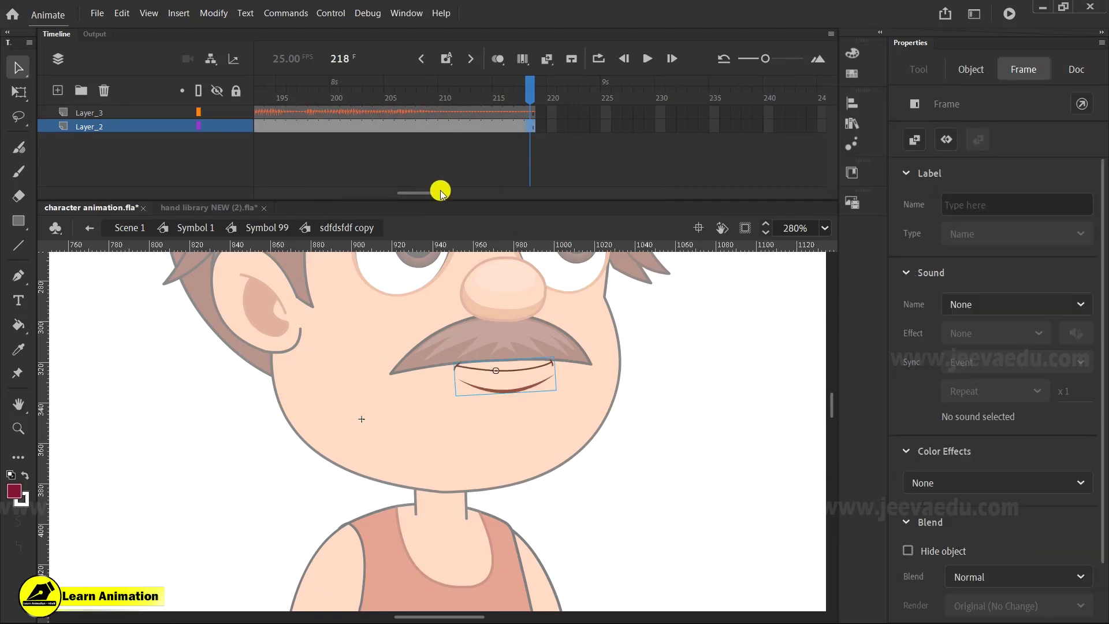
Step: Return the playhead to frame 1 of the mouth symbol and magnify the closed mouth
drag(433, 193, 317, 188)
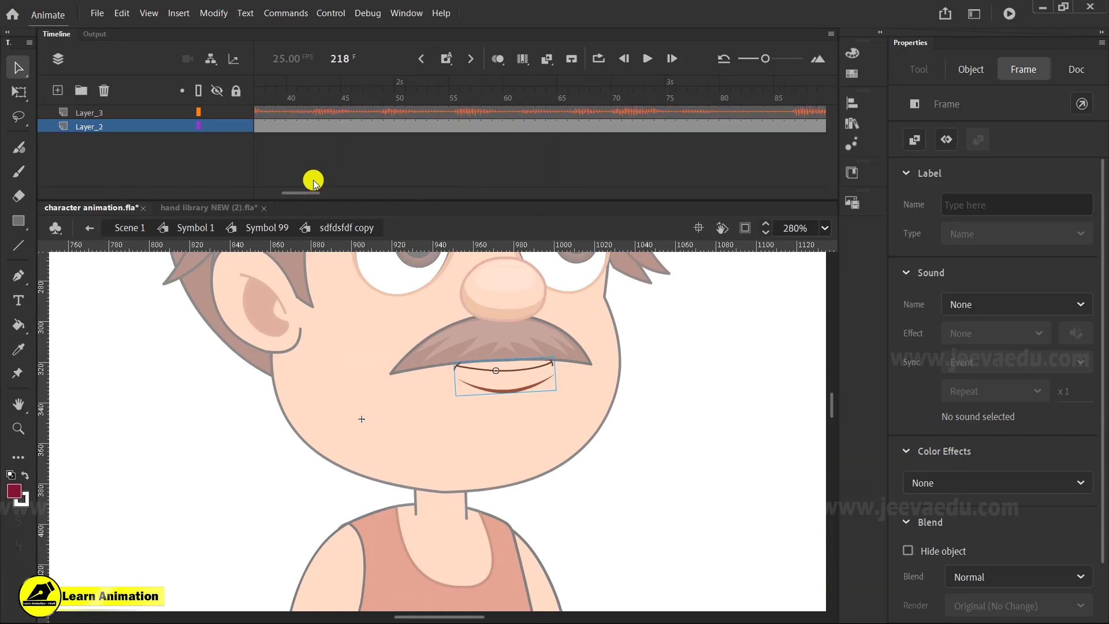
drag(317, 188, 274, 192)
click(275, 168)
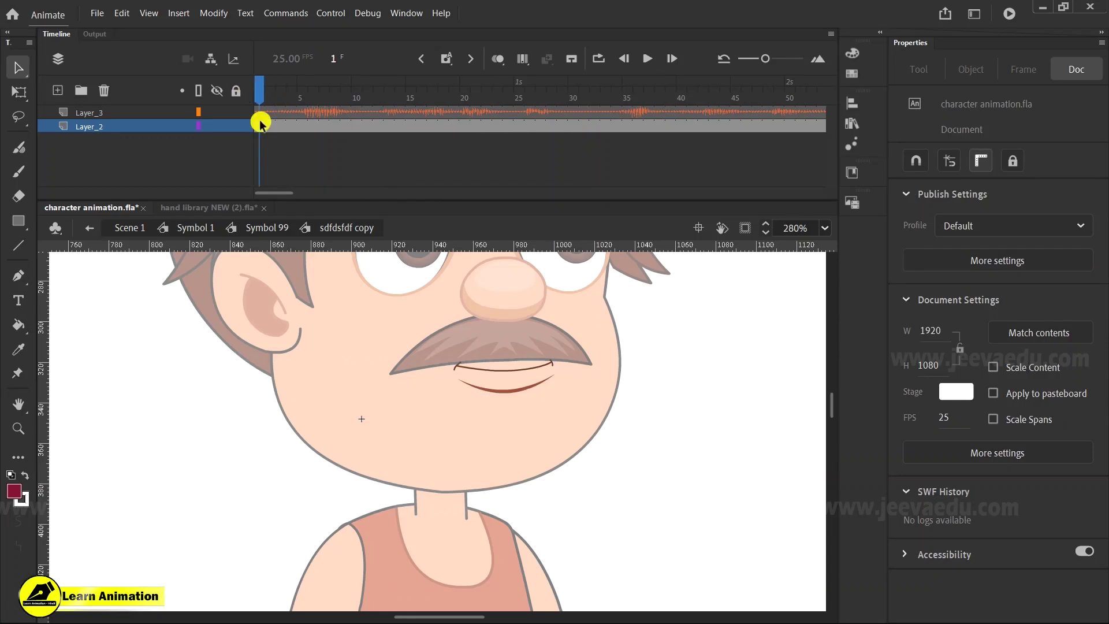
key(z)
drag(586, 350, 496, 470)
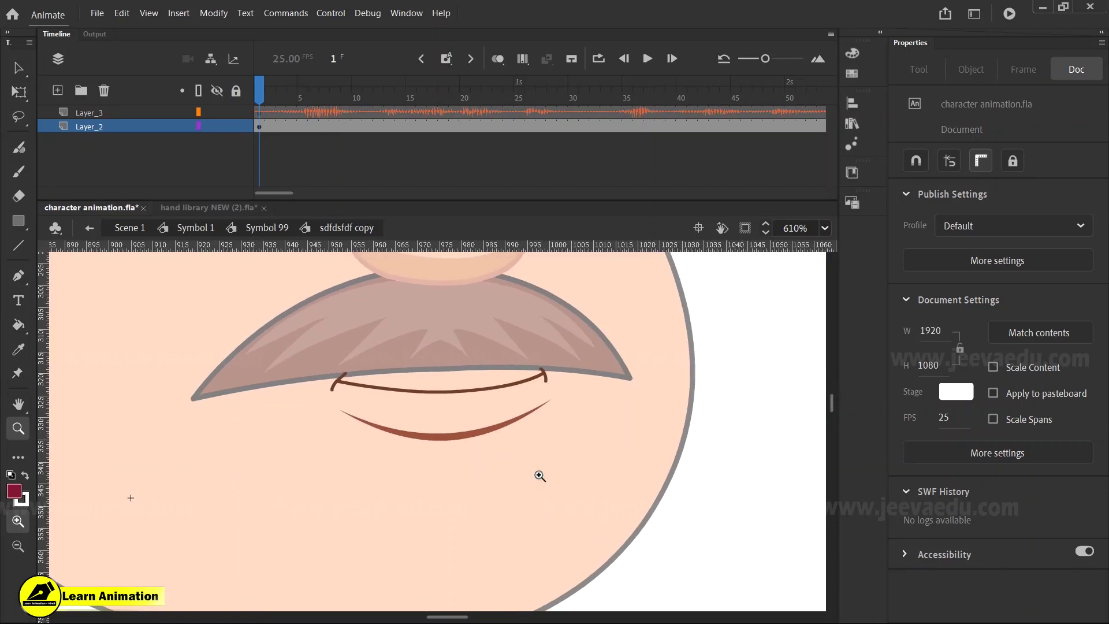
click(520, 458)
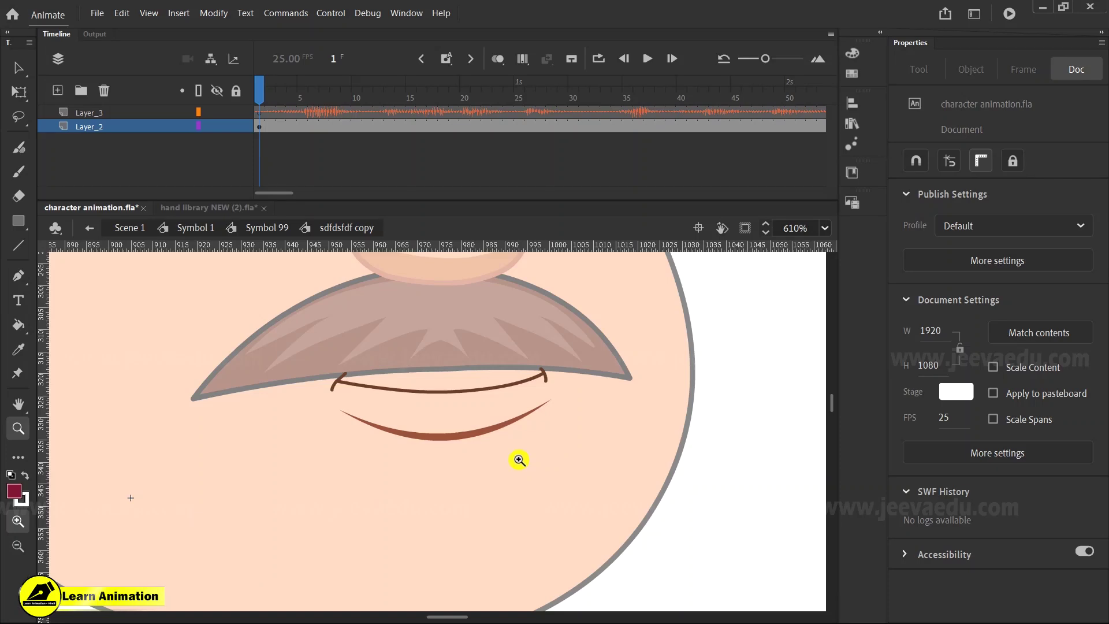
Step: Listen to the opening of the dialogue around frame 5 and select frame 5 of Layer_2
click(313, 123)
click(304, 99)
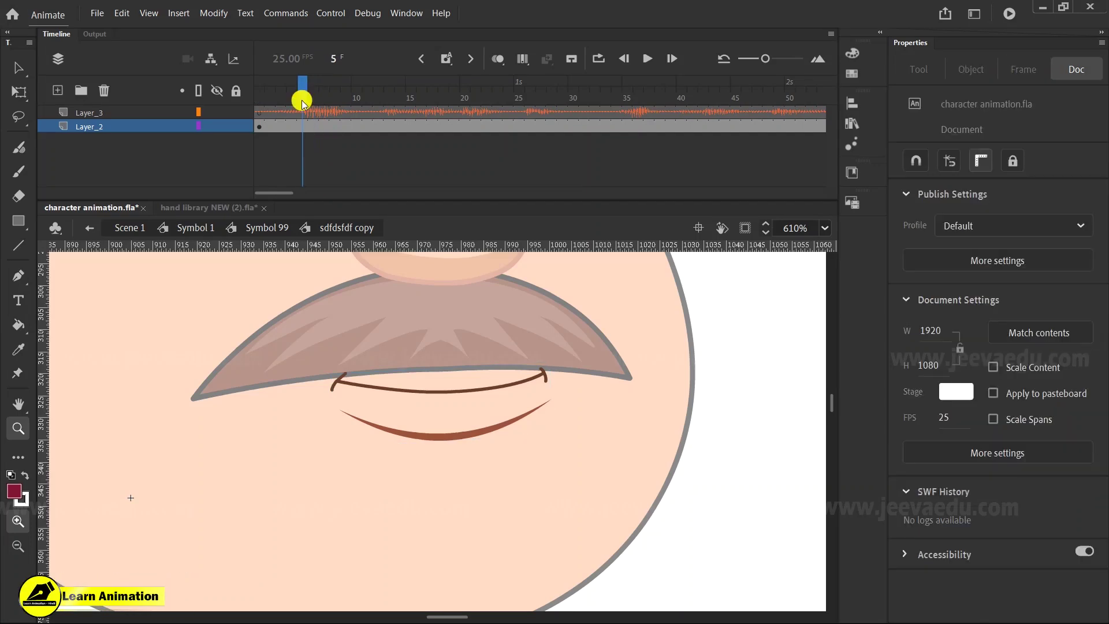
key(Return)
click(363, 115)
click(296, 128)
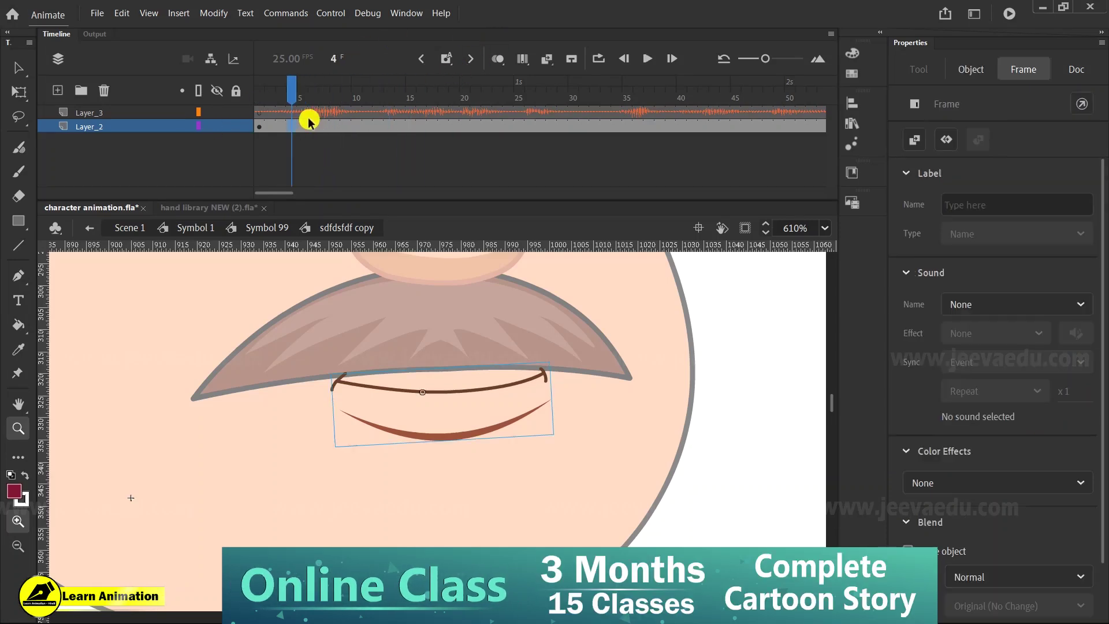
click(300, 129)
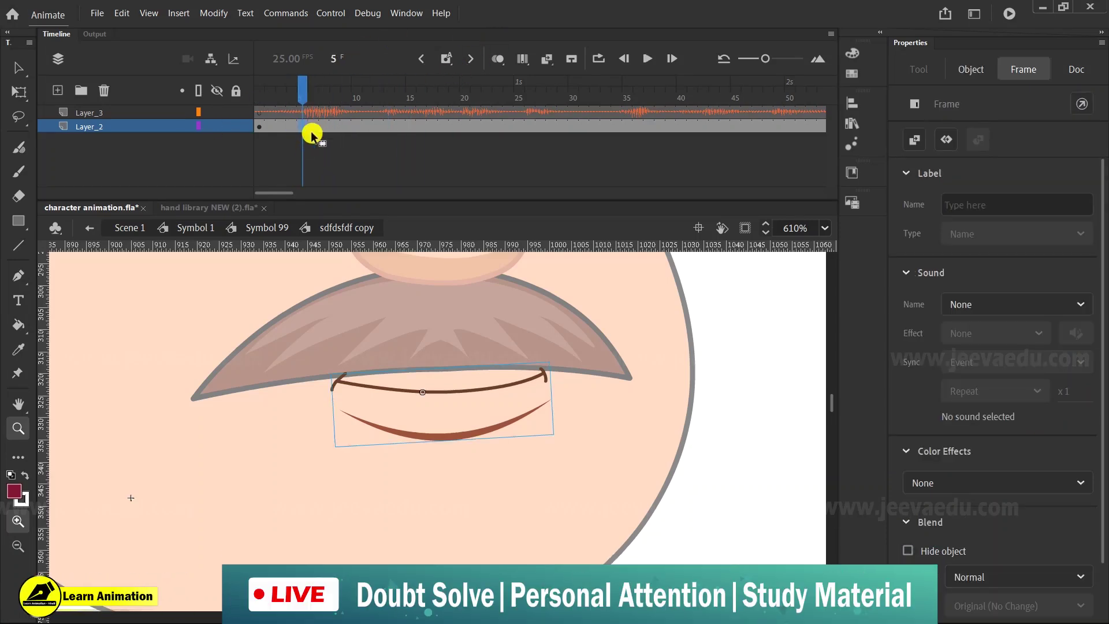
Step: Select the mouth instance and open its Frame Picker, positioning and resizing it beside the mouth
click(607, 317)
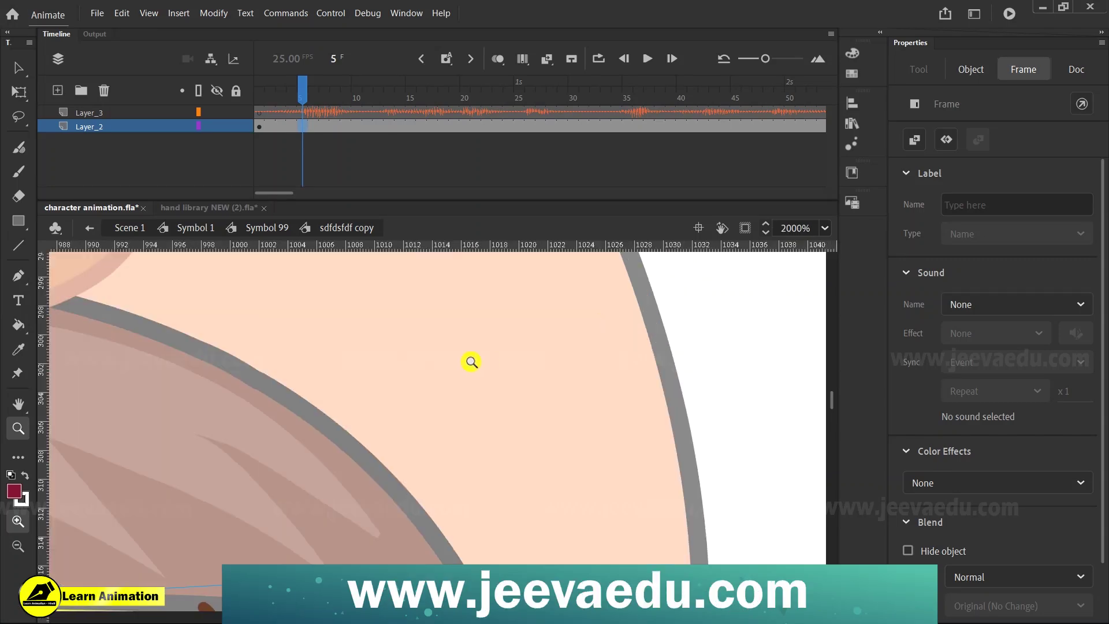
click(825, 229)
click(845, 272)
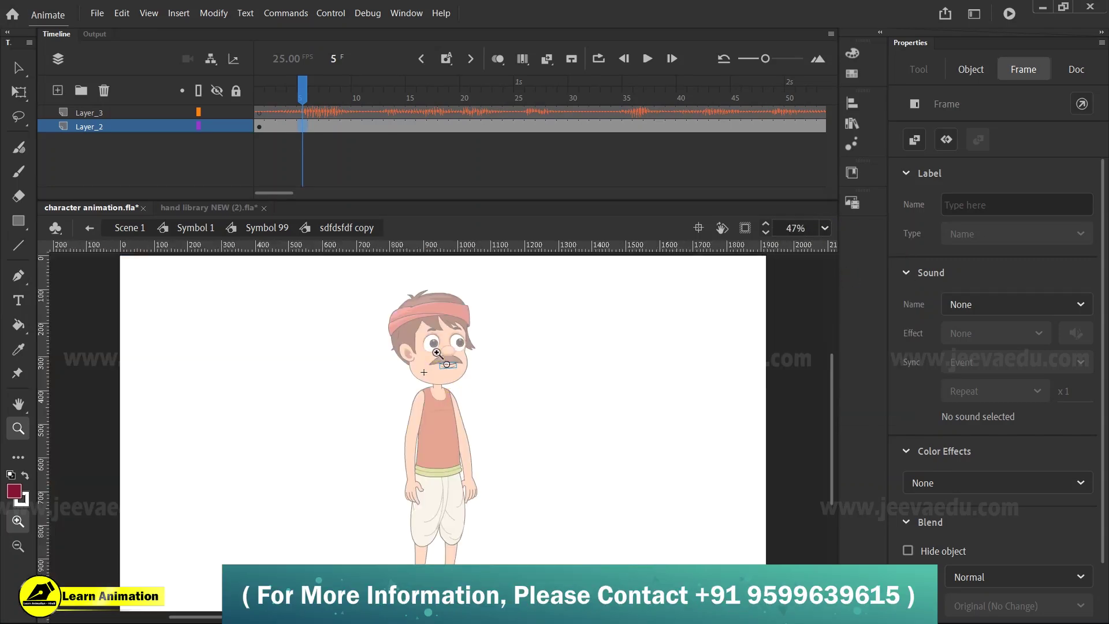
drag(462, 380, 463, 382)
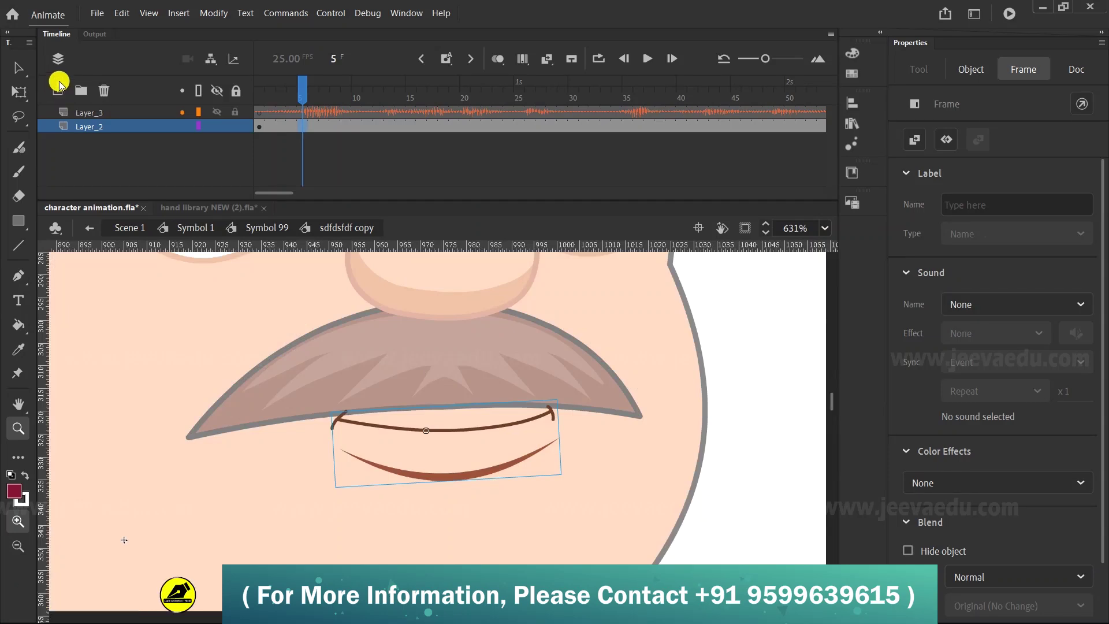
click(17, 70)
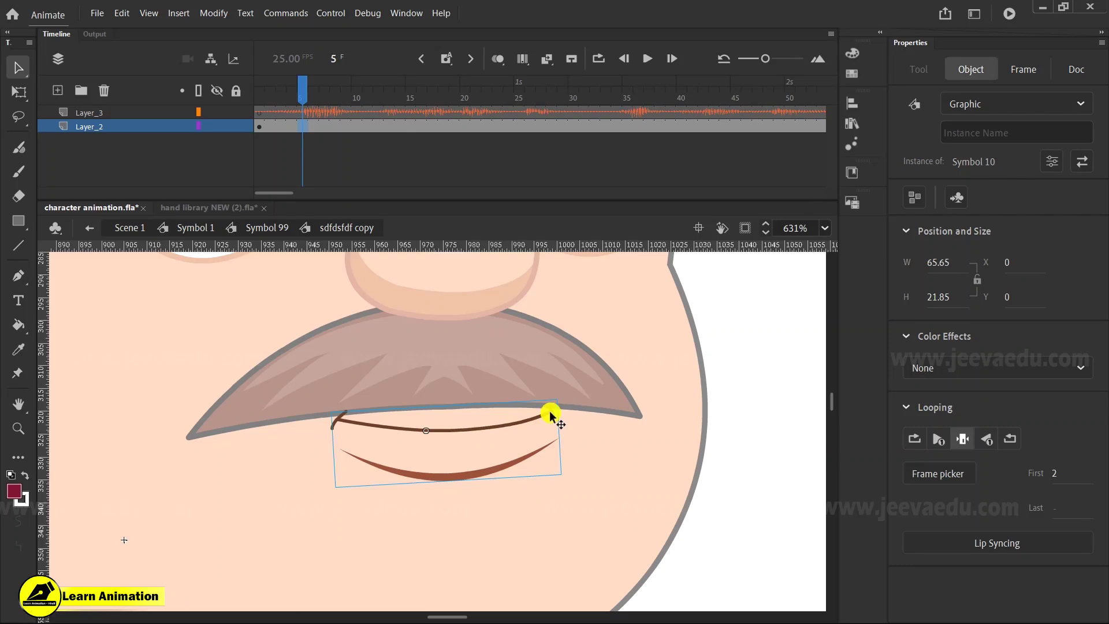
click(941, 478)
drag(569, 263, 689, 293)
drag(766, 556, 779, 619)
drag(706, 284, 714, 271)
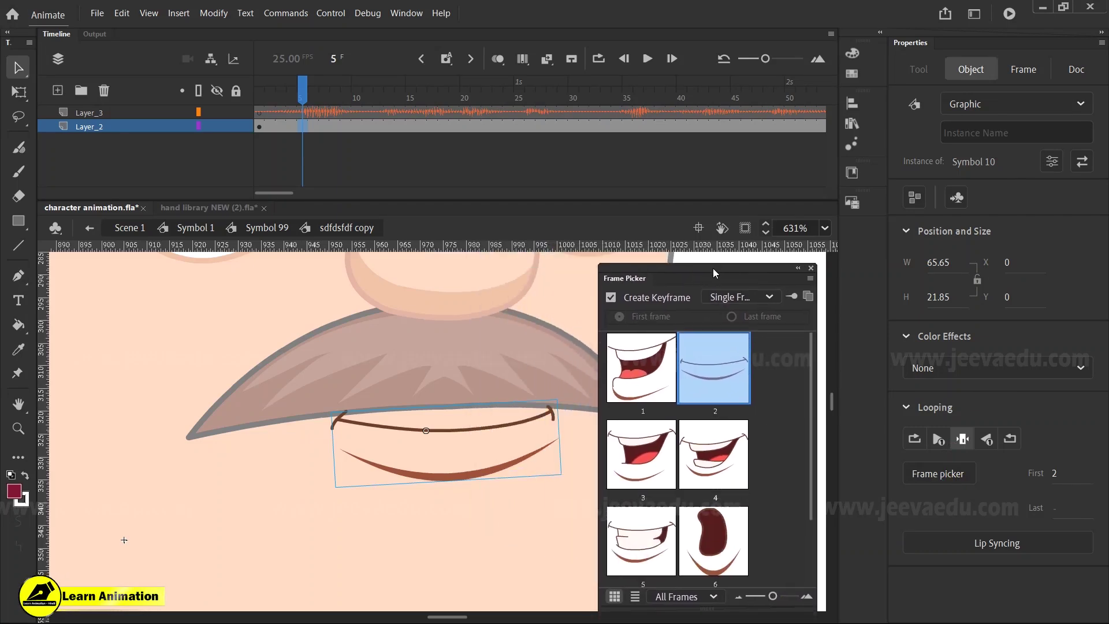
Step: Play the dialogue from frame 1 and keyframe mouth pose 3 at frame 5 of Layer_2
drag(302, 86, 259, 86)
click(231, 98)
key(Return)
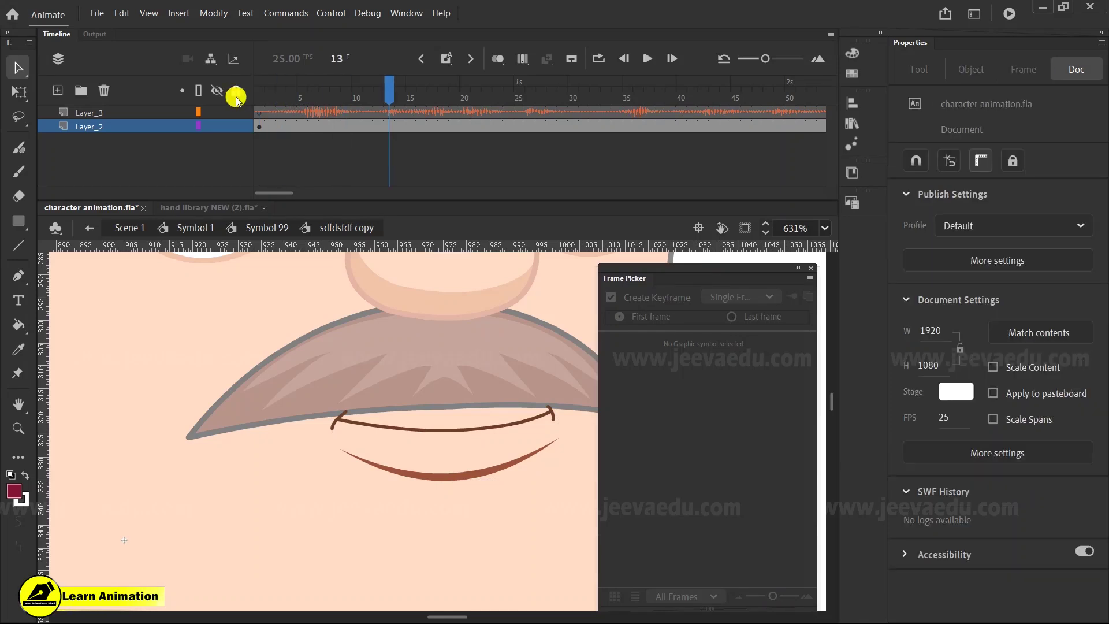
click(302, 126)
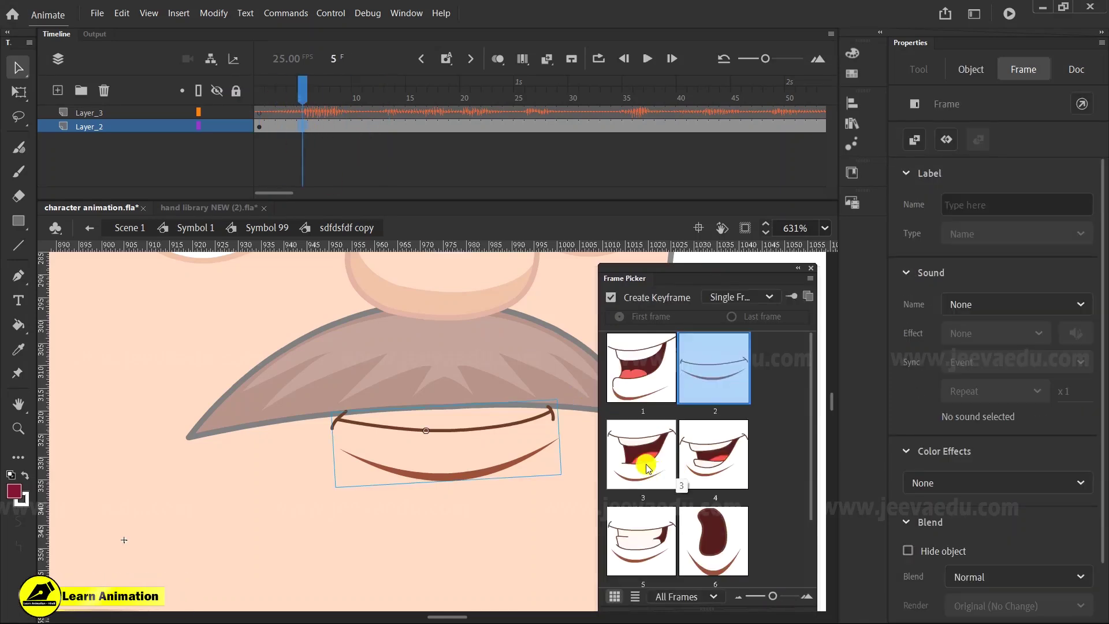
drag(808, 401, 819, 505)
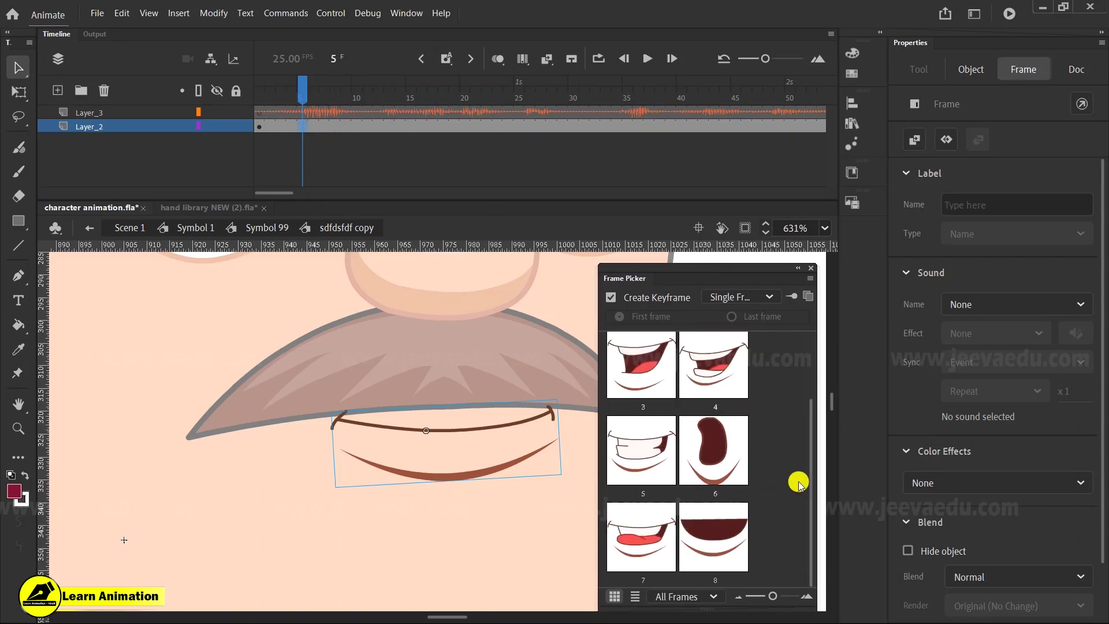
drag(816, 498, 803, 373)
click(664, 469)
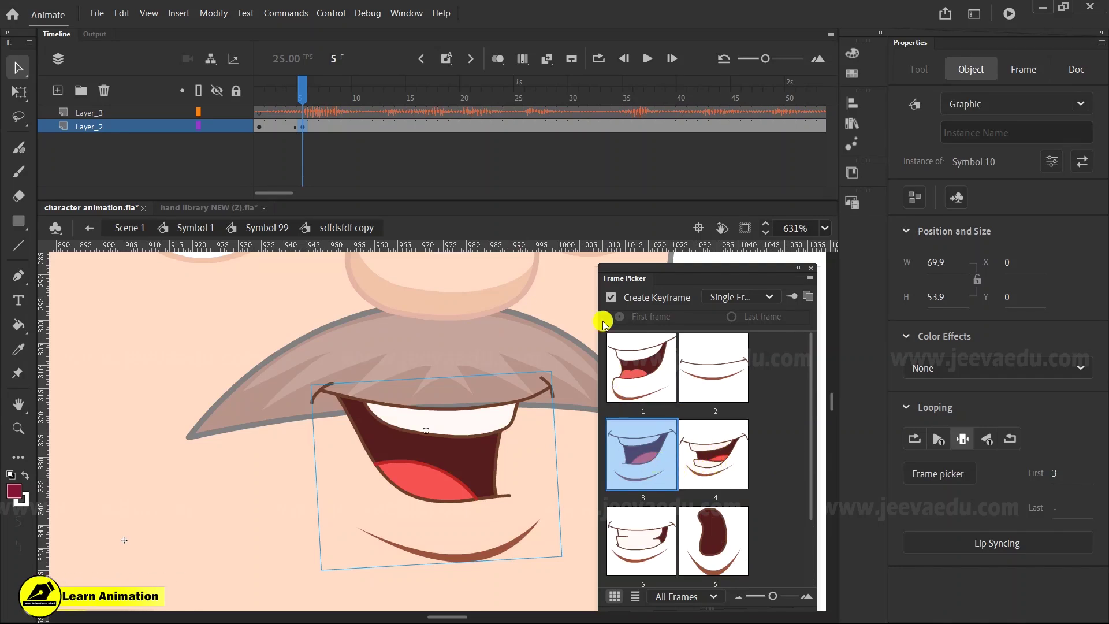
click(713, 368)
click(632, 454)
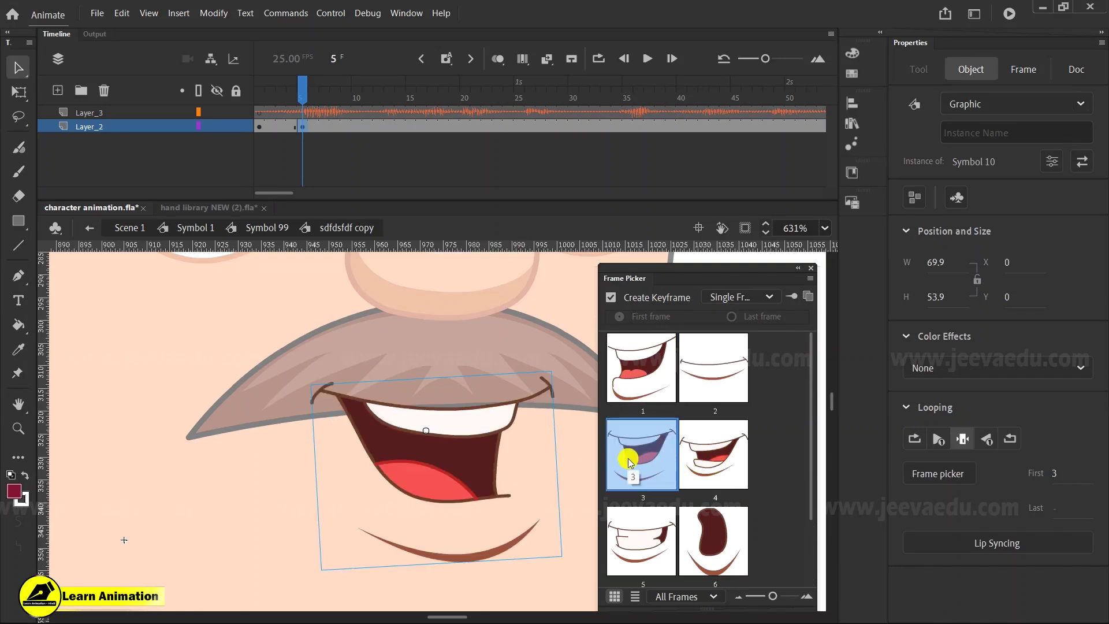
Step: Check the first spoken sound around frame 5 and keyframe closed mouth pose 2 at frame 10 of Layer_2
click(325, 111)
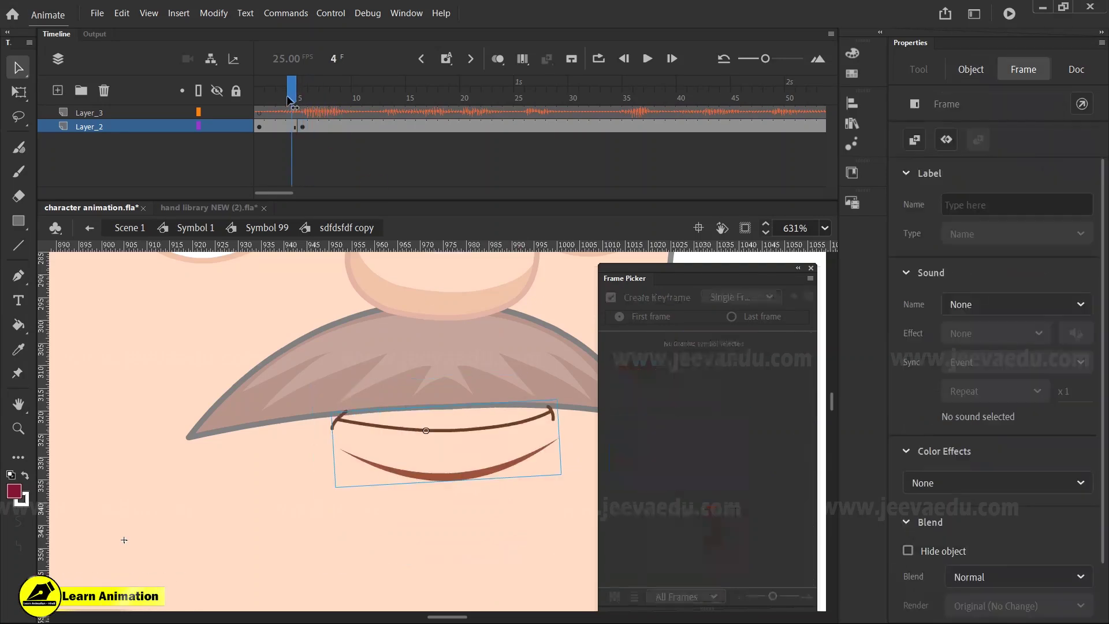
key(period)
click(356, 127)
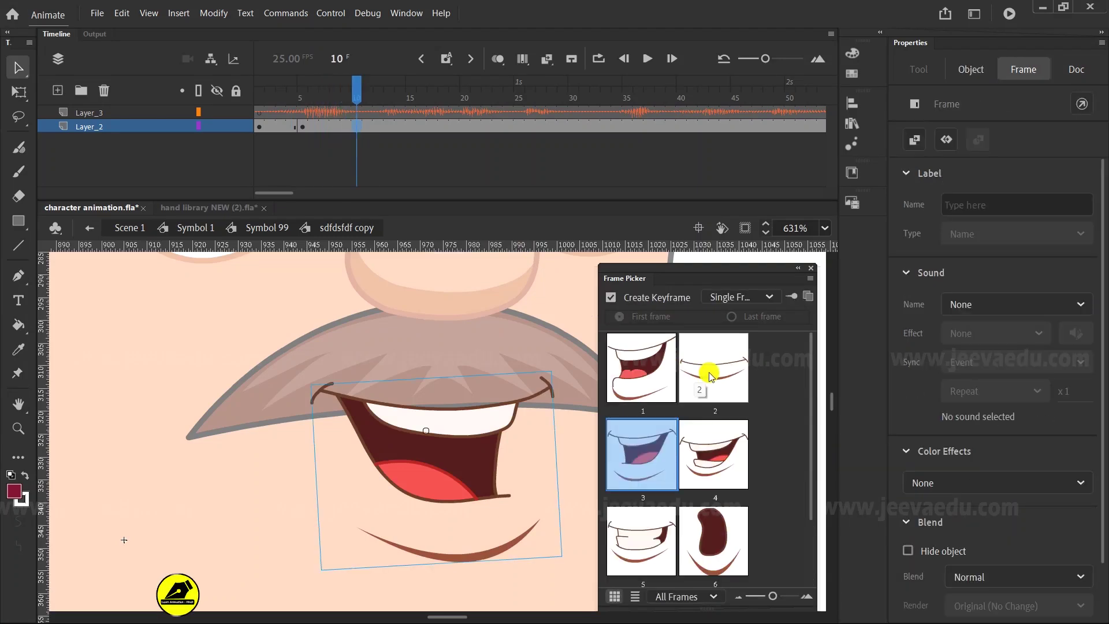
click(709, 373)
Step: Scrub the following audio, keyframing rounded mouth pose 6 at frame 14 and closed pose 2 at frame 19 of Layer_2
click(312, 126)
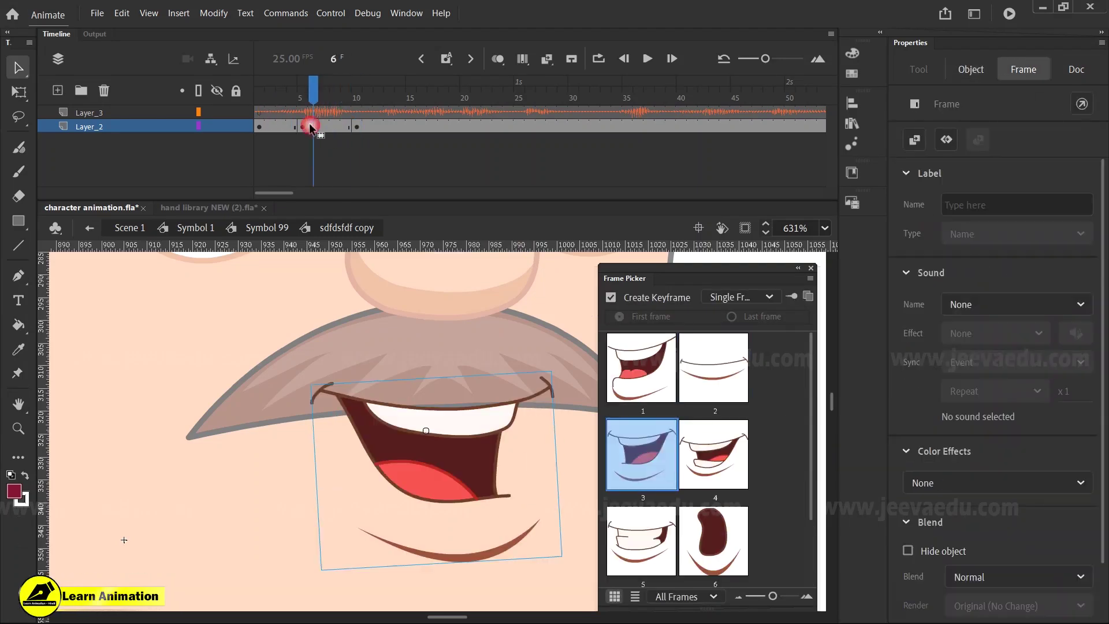
mouse_move(317, 126)
mouse_down()
mouse_move(341, 115)
mouse_move(302, 112)
mouse_move(379, 110)
mouse_move(408, 126)
mouse_up()
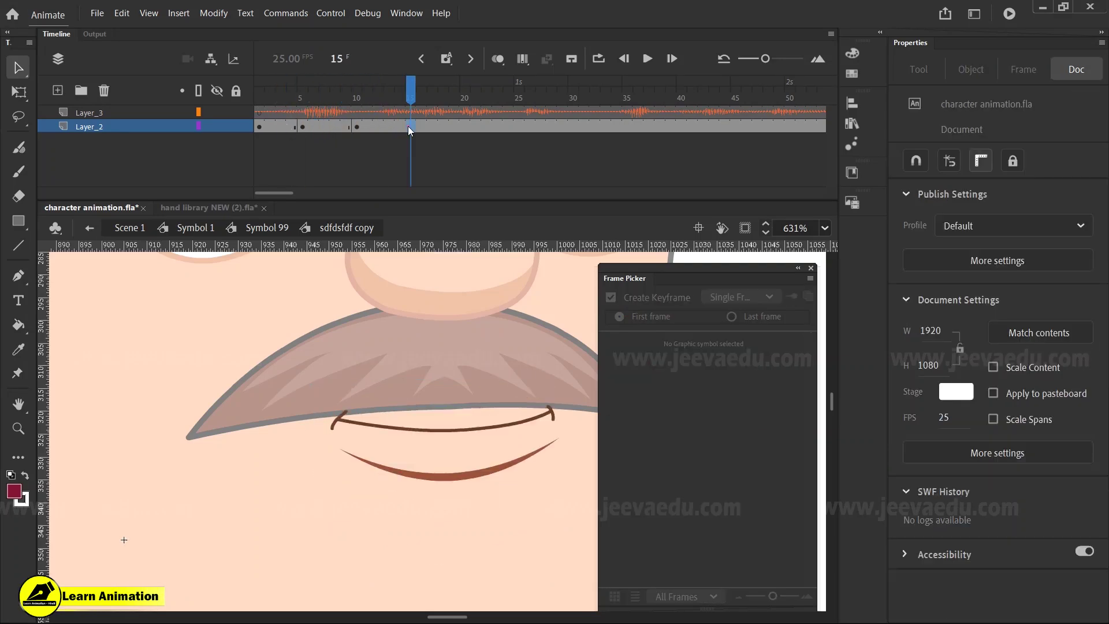
drag(261, 112, 398, 118)
click(400, 127)
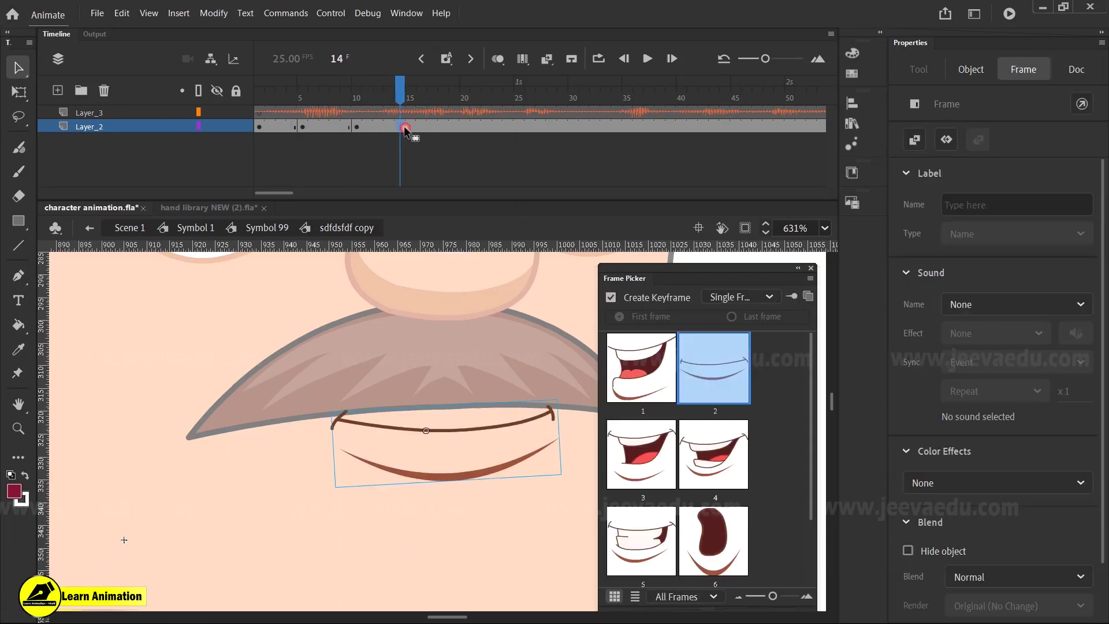
click(720, 539)
click(451, 126)
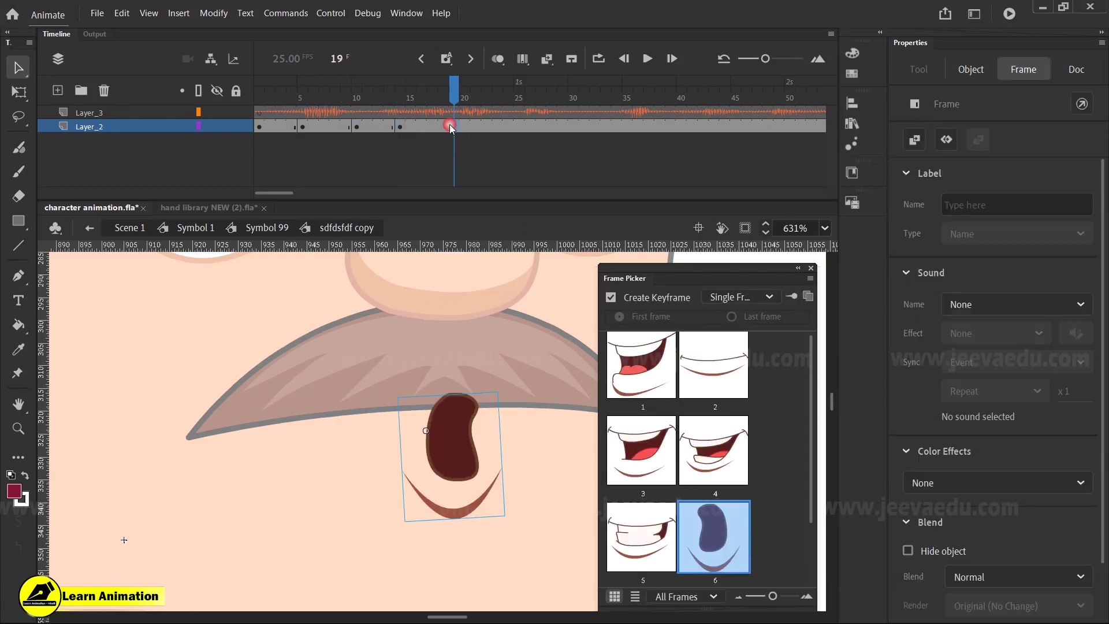
click(687, 342)
Step: Play back the lip sync from the start, keyframing mouth pose 4 at frame 23 and closed pose 2 at frame 27
click(259, 87)
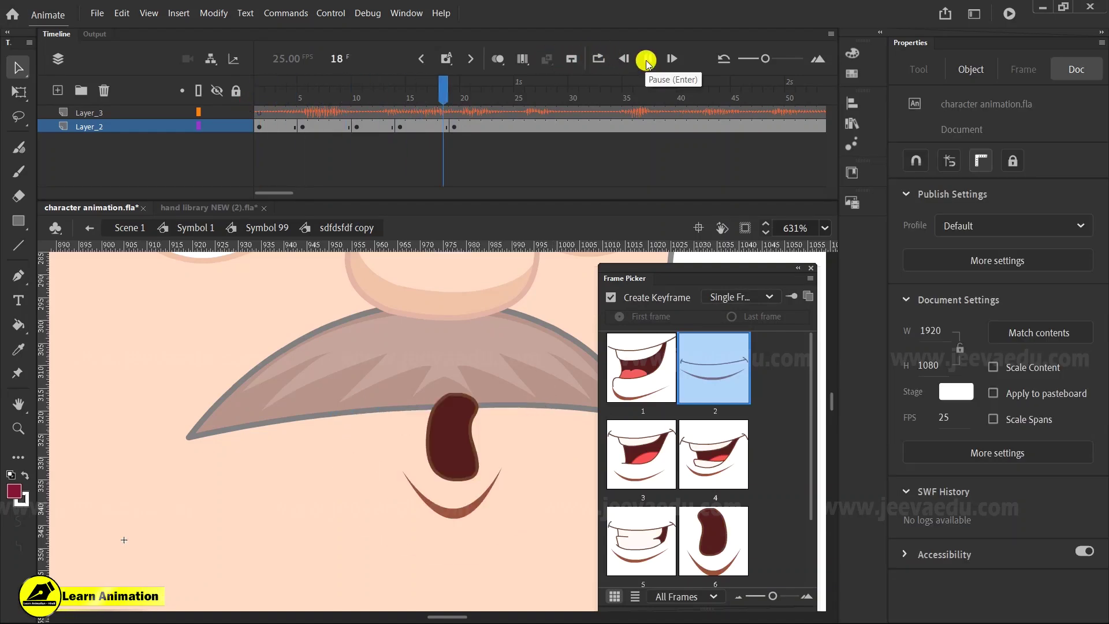
click(647, 58)
click(301, 119)
drag(301, 118, 495, 121)
click(496, 126)
click(712, 390)
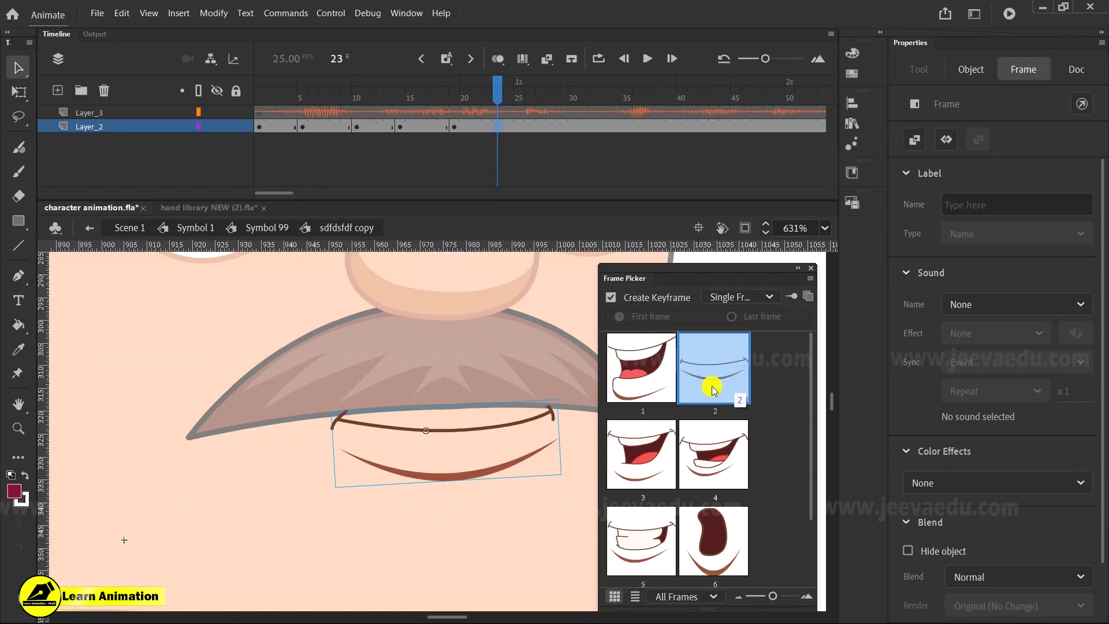
click(705, 457)
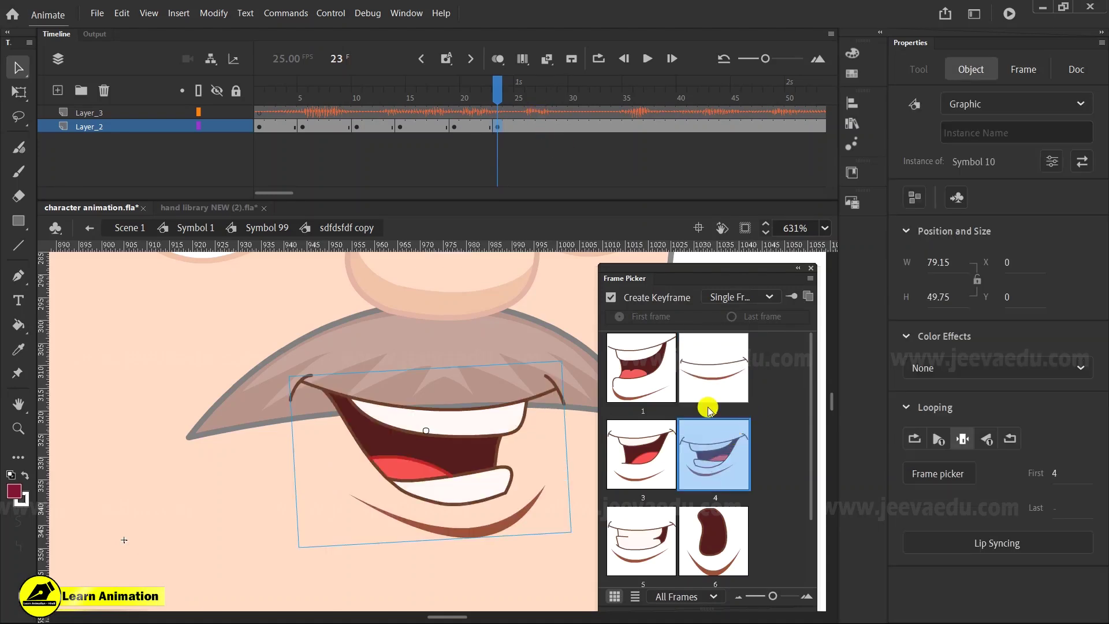
click(540, 126)
click(699, 367)
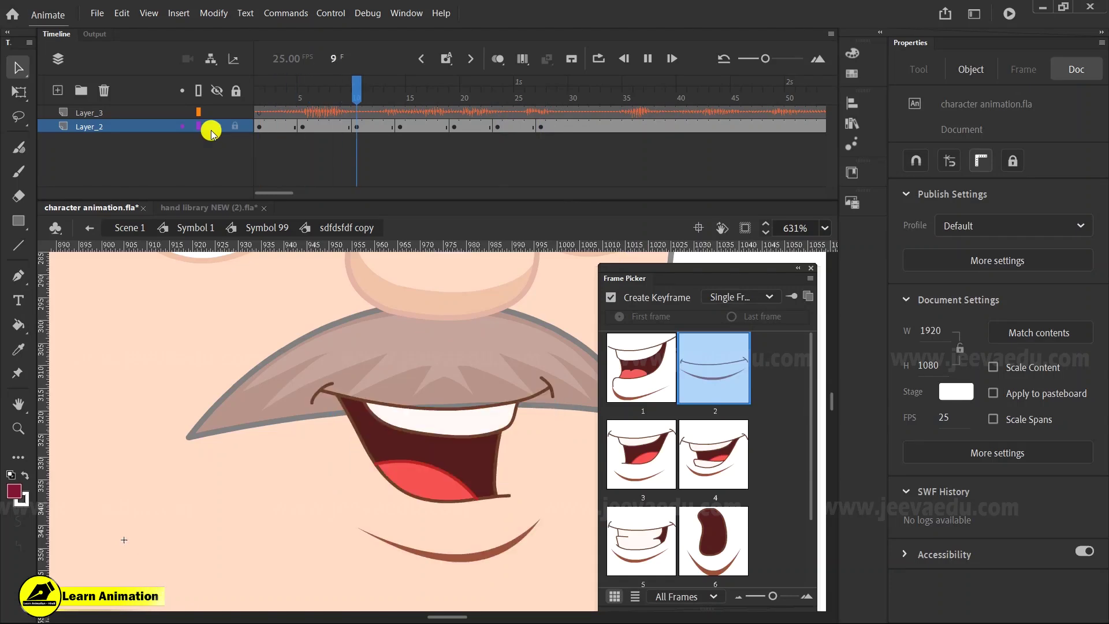
Step: Check the playback and keyframe mouth pose 3 at frame 34 and closed pose 2 at frame 38 of Layer_2
key(Return)
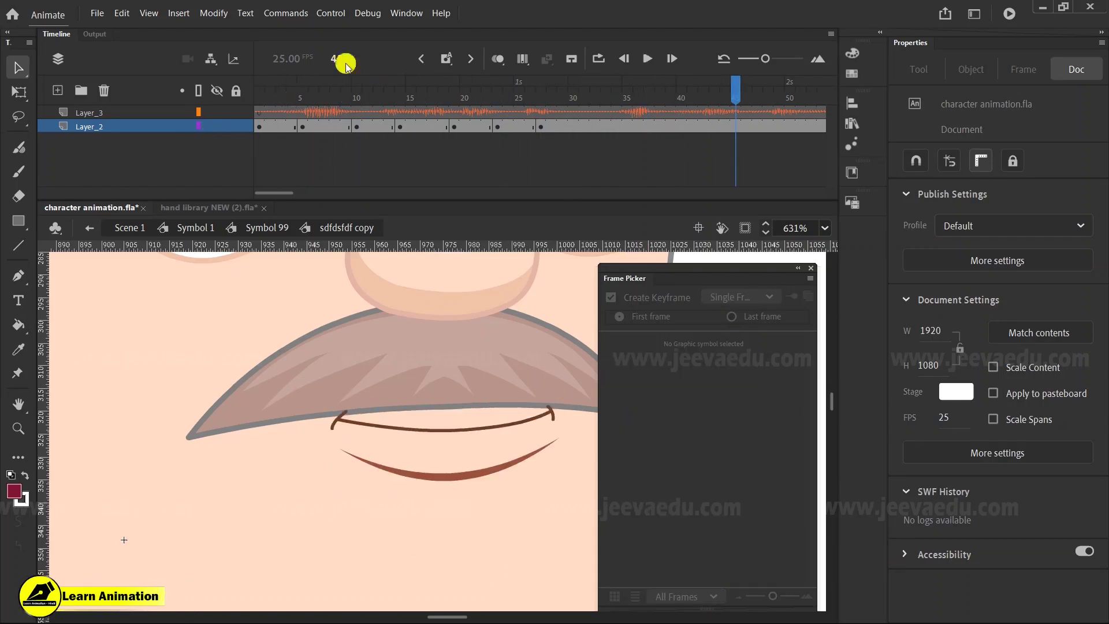
click(616, 126)
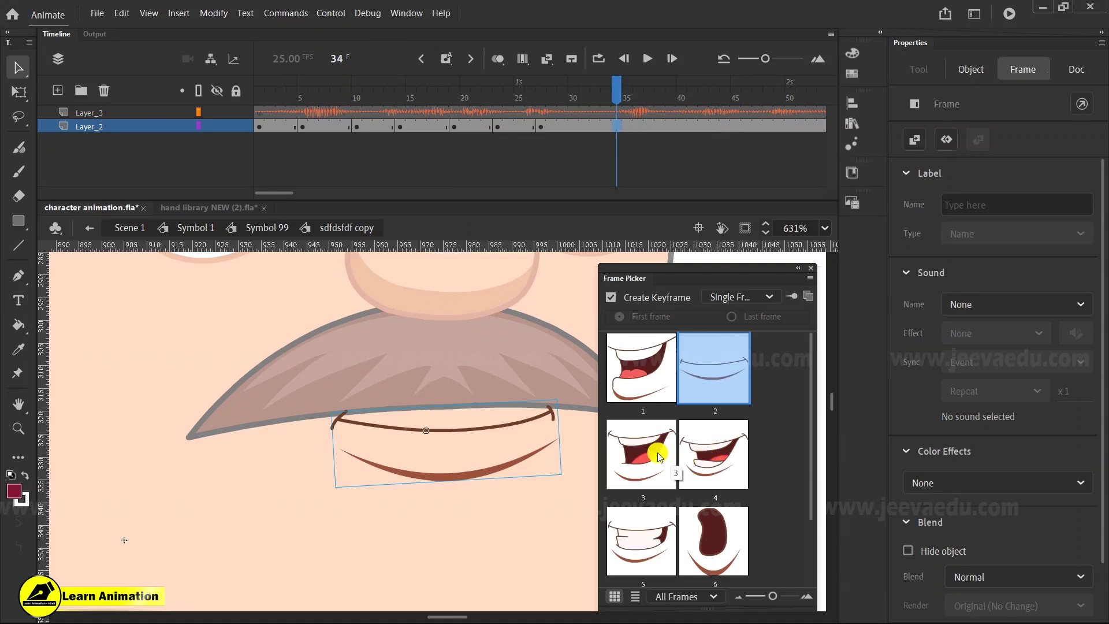
click(656, 457)
click(660, 126)
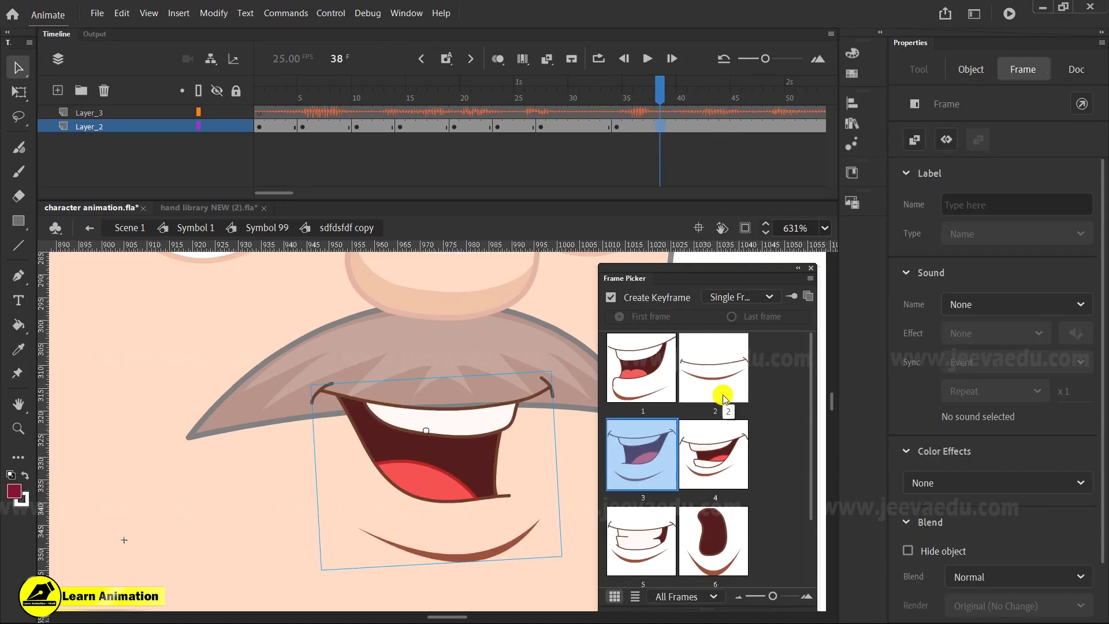
click(718, 372)
Step: Keyframe rounded mouth pose 6 at frame 42 and closed pose 2 at frame 46 of Layer_2
scroll(546, 127, right, 3)
click(546, 126)
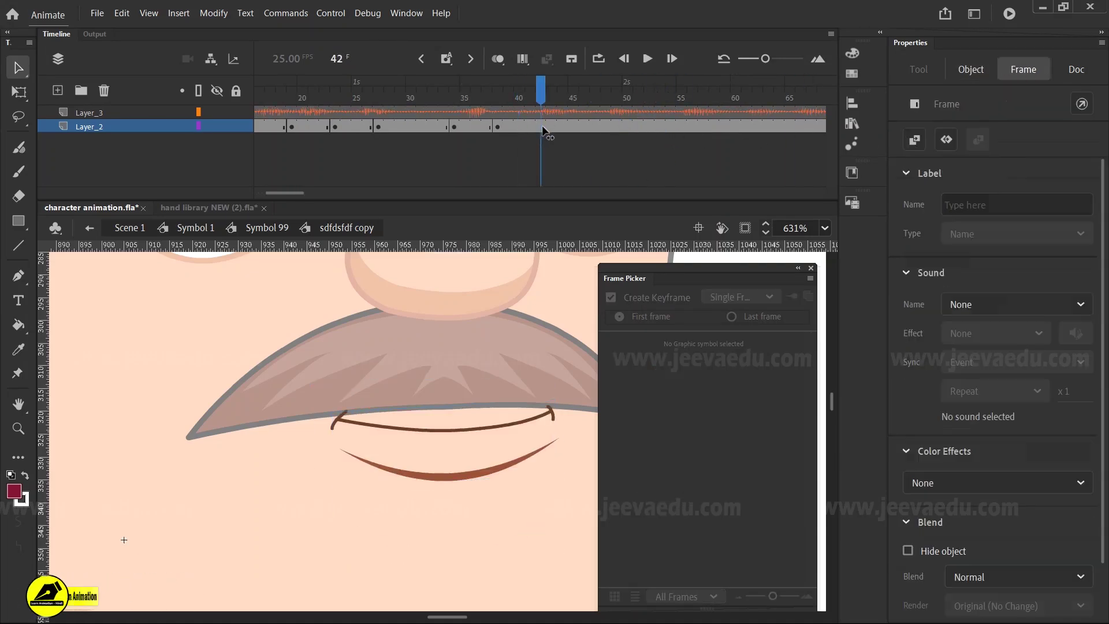
click(713, 539)
click(584, 125)
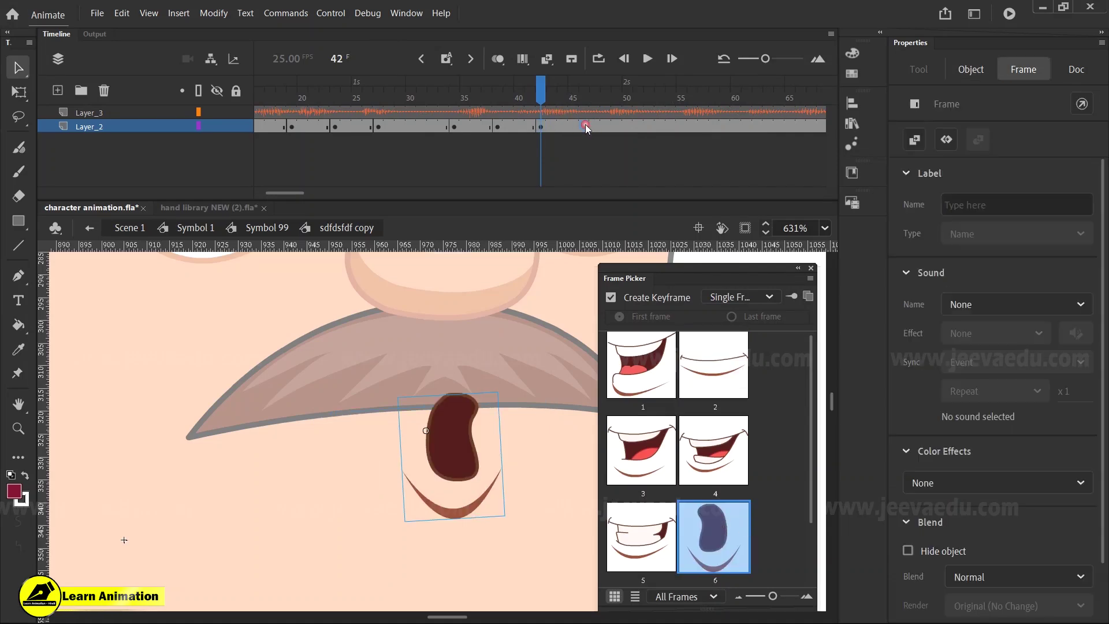
click(720, 362)
Step: Review the recent mouth frames and keyframe clenched-teeth pose 5 at frame 50 of Layer_2
click(426, 126)
click(530, 127)
click(624, 127)
click(645, 543)
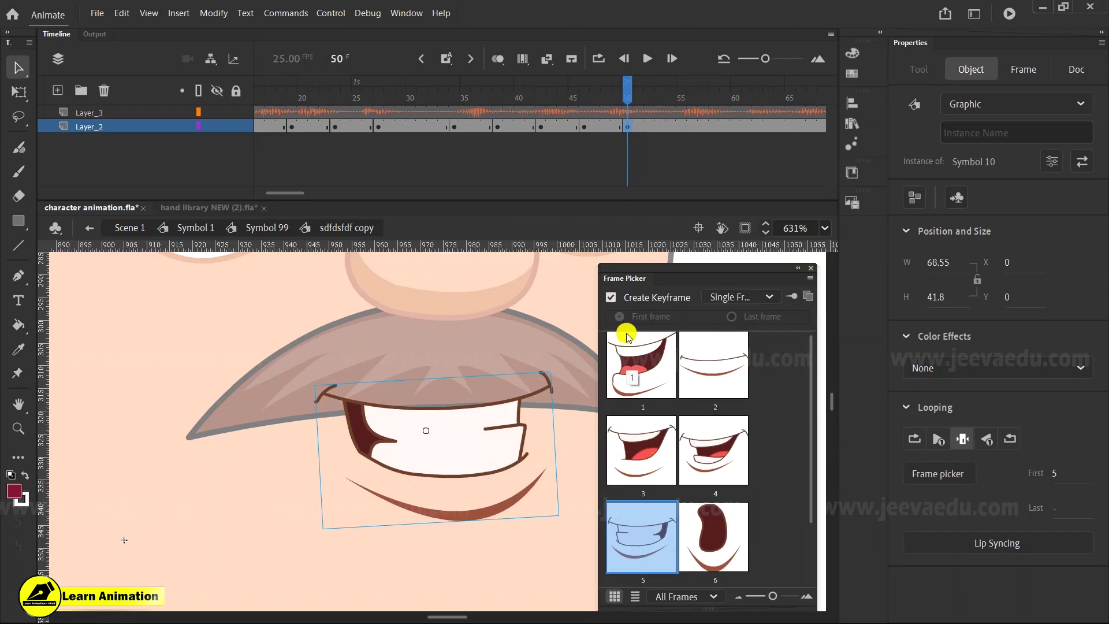
Step: Scrub the audio past frame 50 and keyframe mouth pose 3 at frame 55 of Layer_2
drag(297, 198, 306, 199)
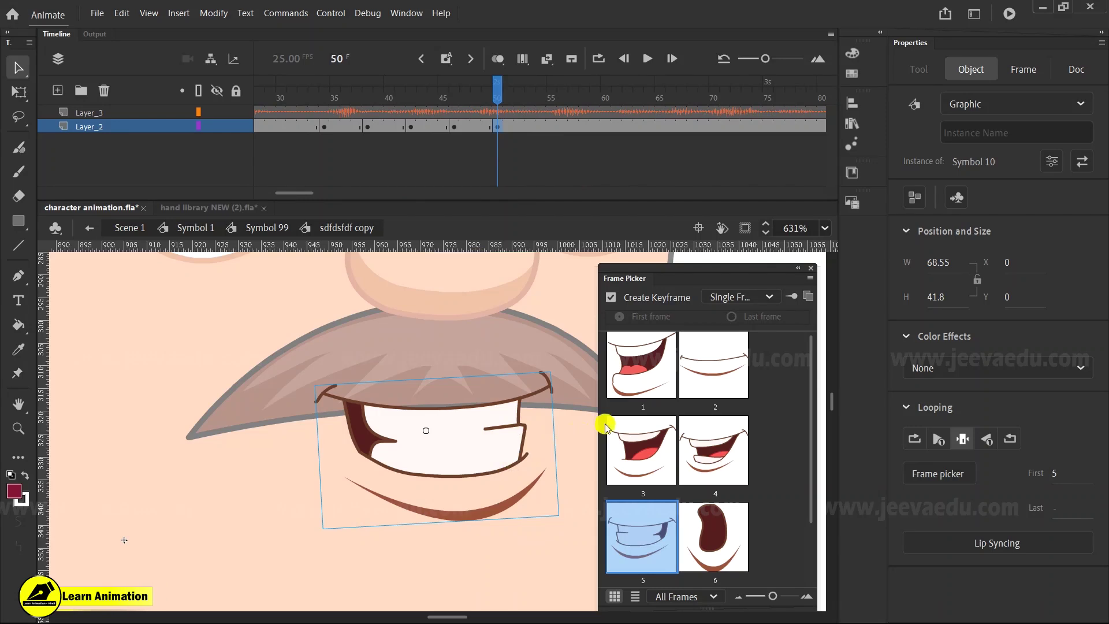
mouse_move(497, 89)
mouse_down()
mouse_move(467, 111)
mouse_move(497, 110)
mouse_up()
click(551, 126)
click(641, 537)
click(666, 456)
Step: Keyframe closed mouth pose 2 at frame 60 of Layer_2 and play back the lip sync
drag(556, 86, 397, 195)
click(713, 374)
click(624, 58)
click(647, 59)
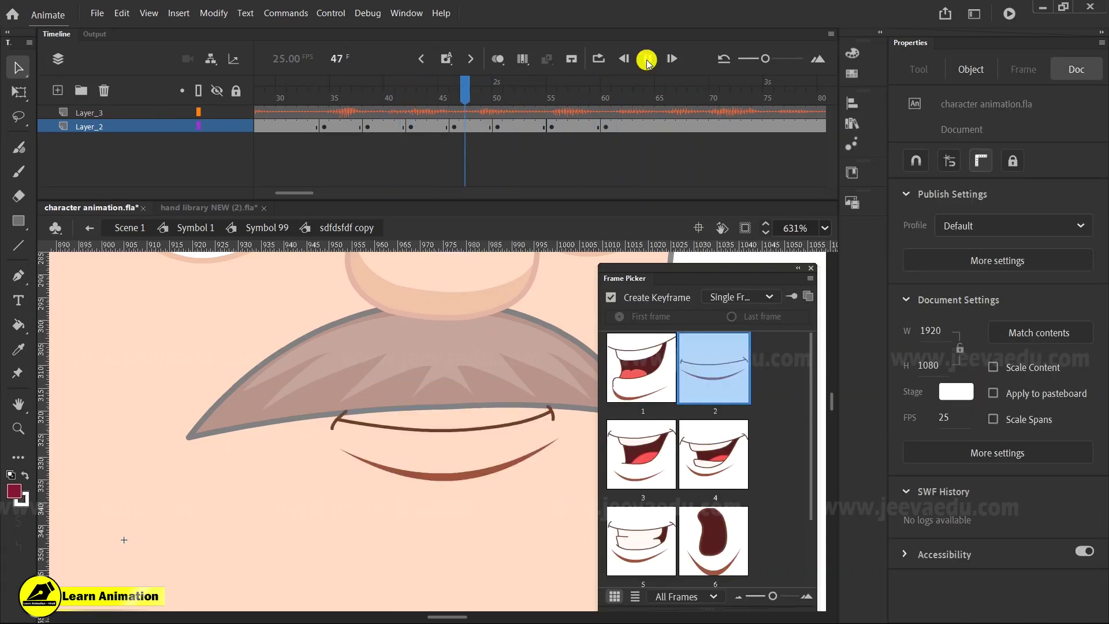
Step: Keyframe rounded mouth pose 6 at frame 65 and closed pose 2 at frame 71 of Layer_2
click(565, 123)
drag(565, 122, 660, 127)
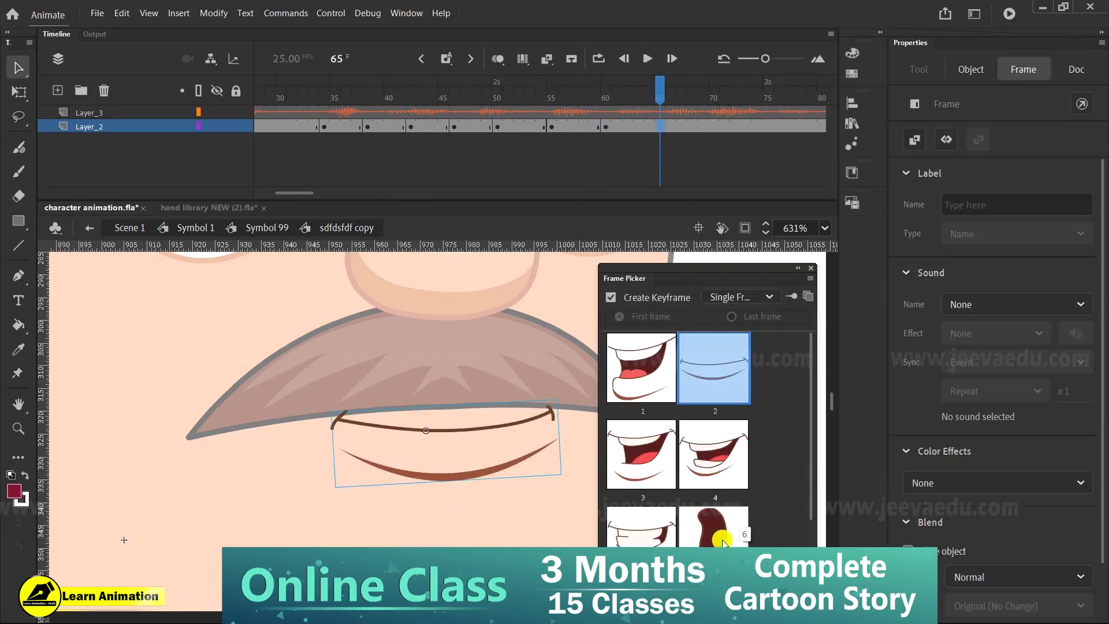
click(722, 540)
click(534, 156)
click(616, 138)
click(714, 367)
Step: Keyframe open mouth pose 4 at frame 74 and closed pose 2 at frame 80 of Layer_2
drag(421, 118, 712, 86)
click(708, 126)
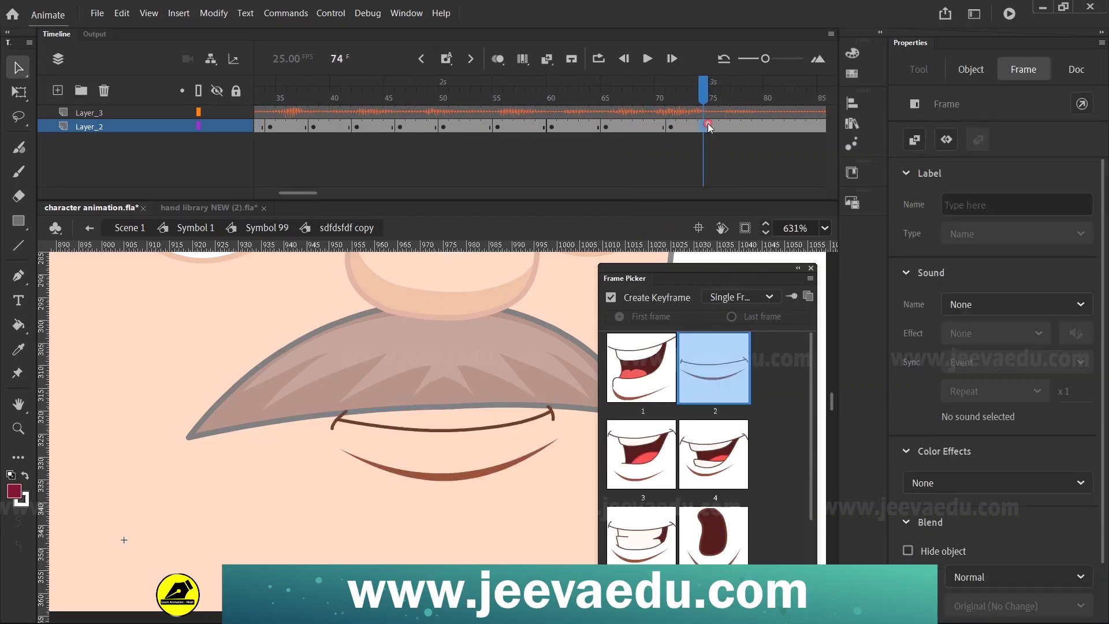
click(713, 454)
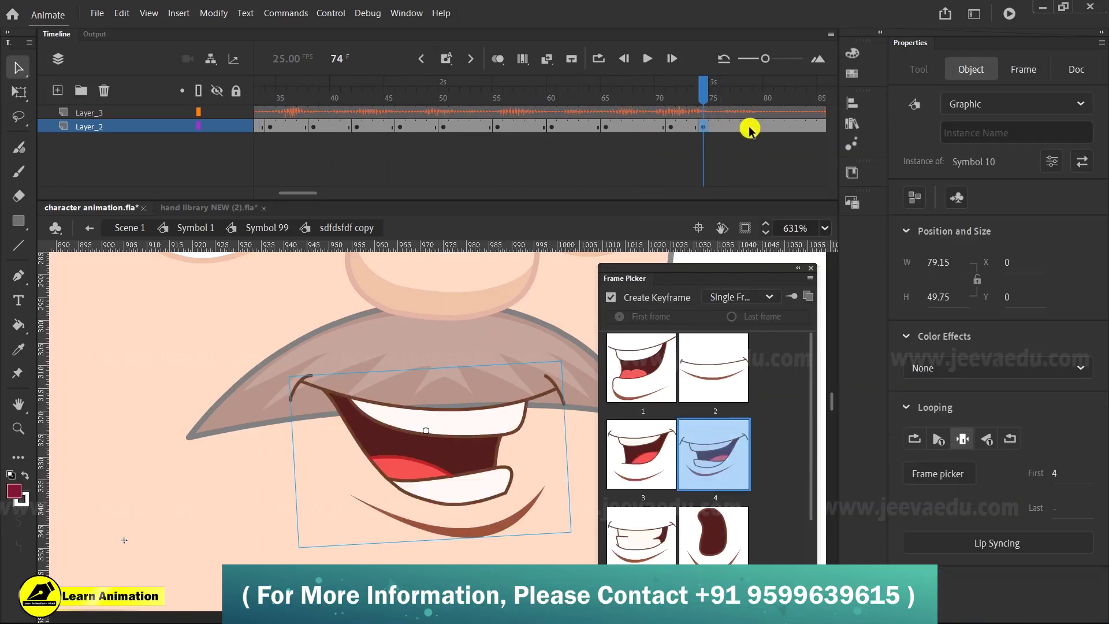
click(767, 126)
click(714, 368)
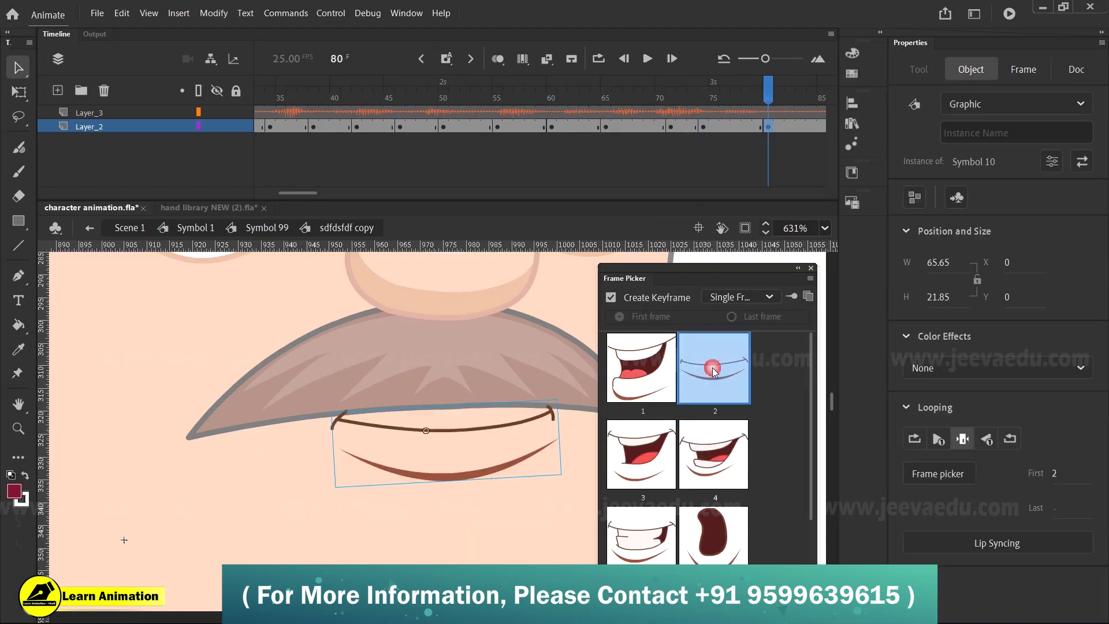
Step: Play back the lip sync with the dialogue from frame 1
click(703, 127)
drag(715, 132, 3, 124)
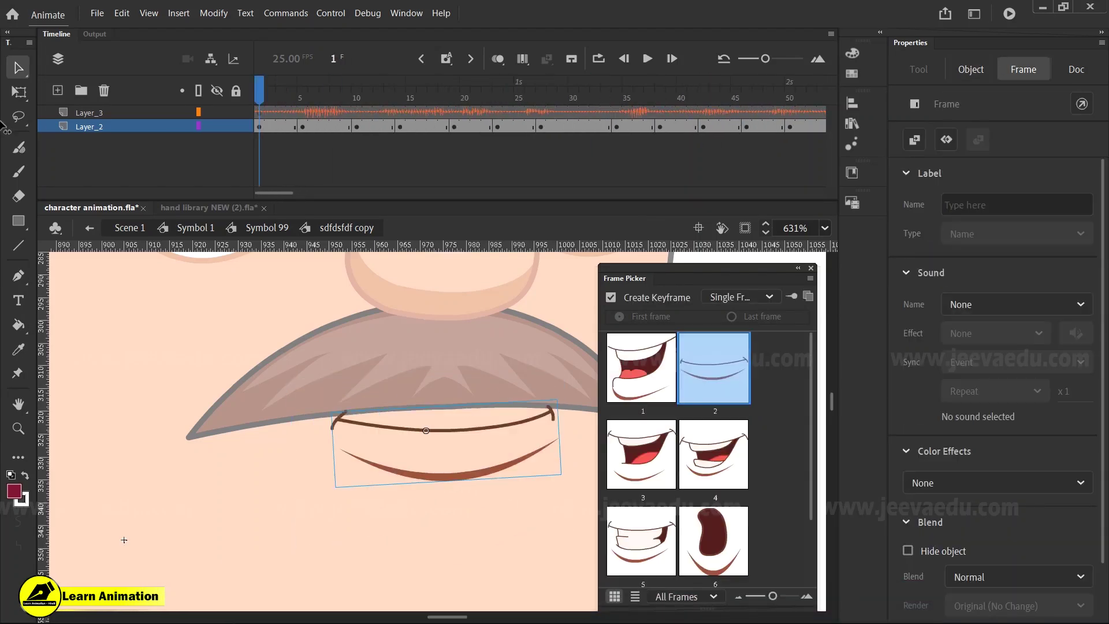
click(648, 61)
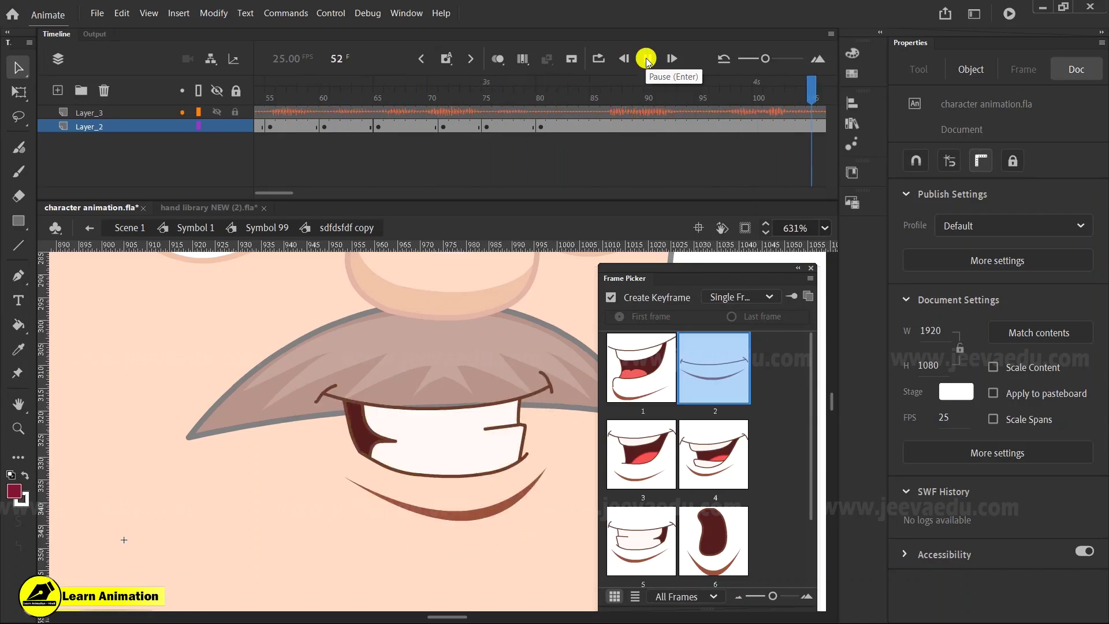
click(646, 59)
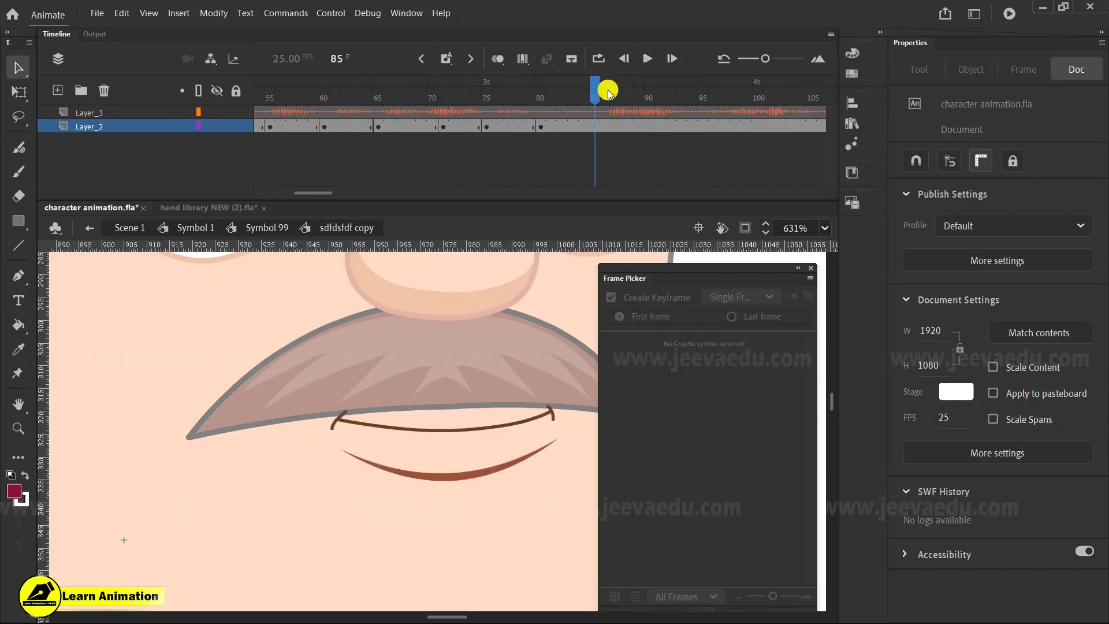
Step: Keyframe open mouth pose 3 at frame 86 and closed pose 2 at frame 91 of Layer_2
click(602, 127)
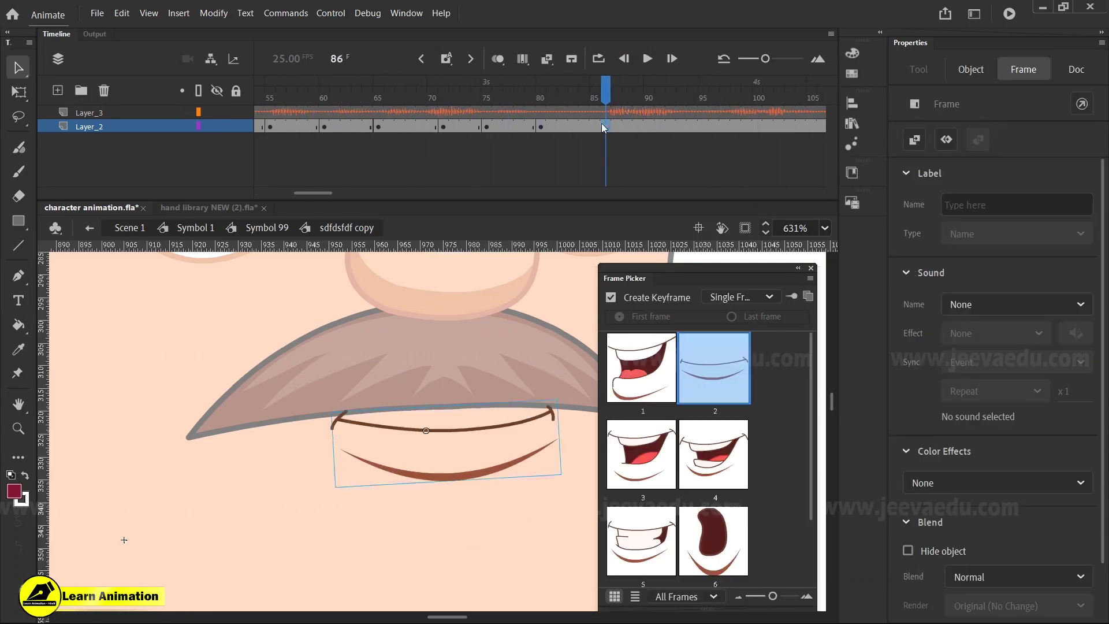
click(647, 405)
drag(606, 86, 673, 134)
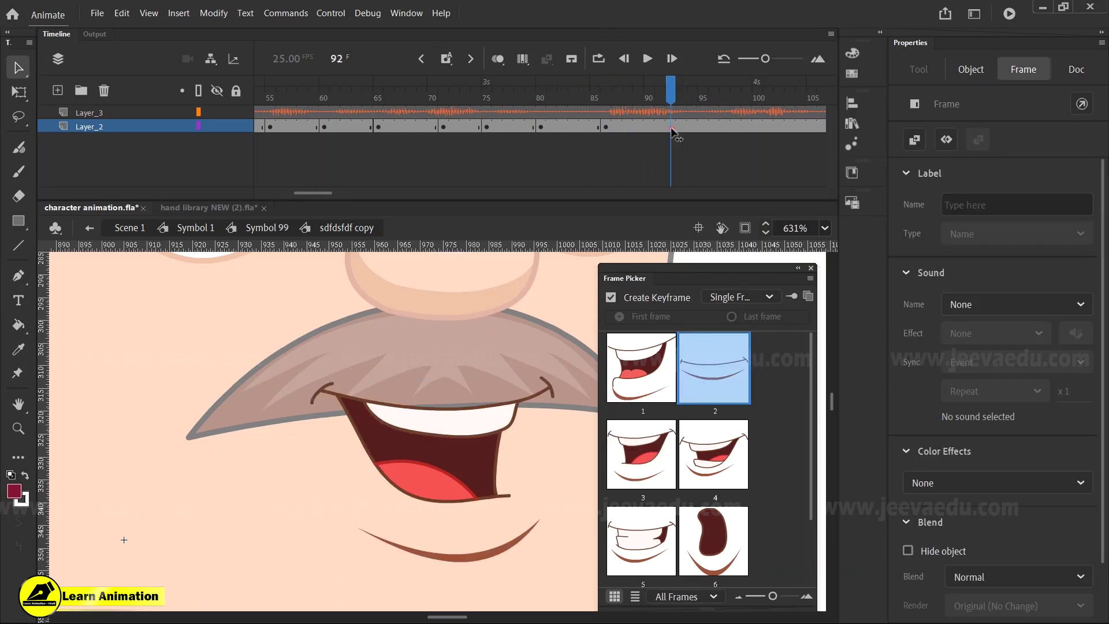
click(661, 131)
click(739, 363)
Step: Listen to the audio past frame 91 and keyframe open mouth pose 4 at frame 97 of Layer_2
drag(659, 92, 615, 133)
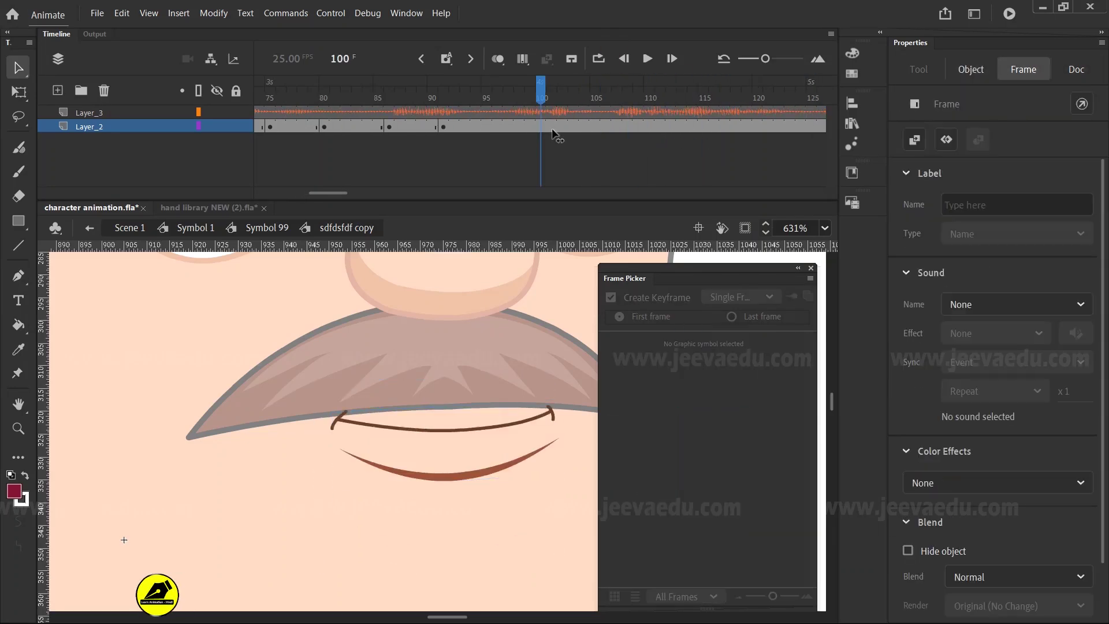
click(335, 127)
click(603, 58)
click(647, 59)
click(648, 58)
click(504, 127)
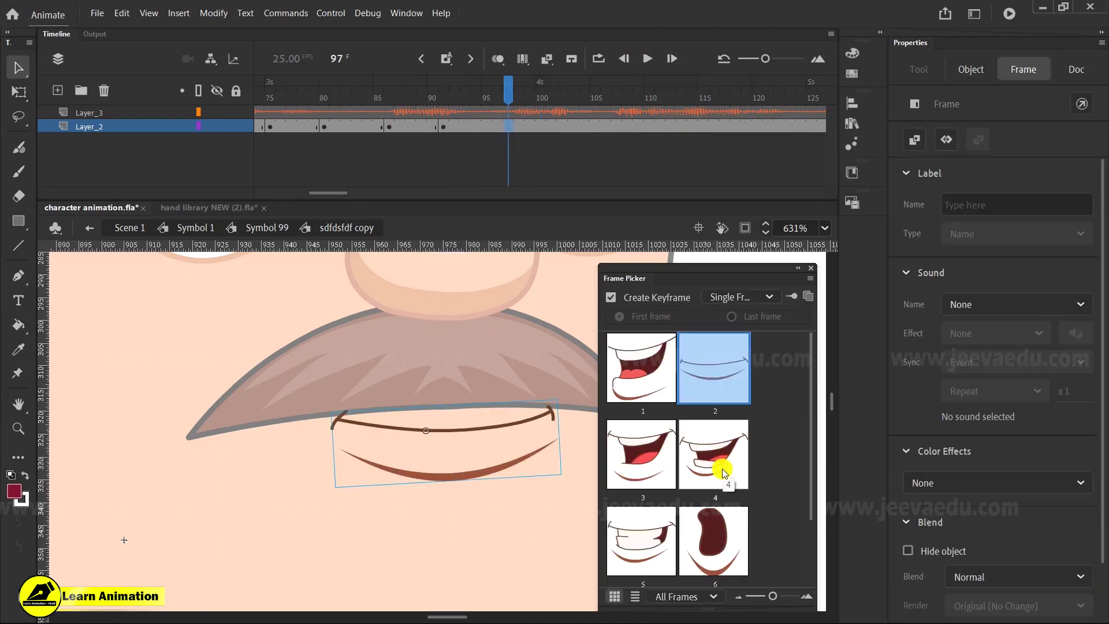
click(716, 458)
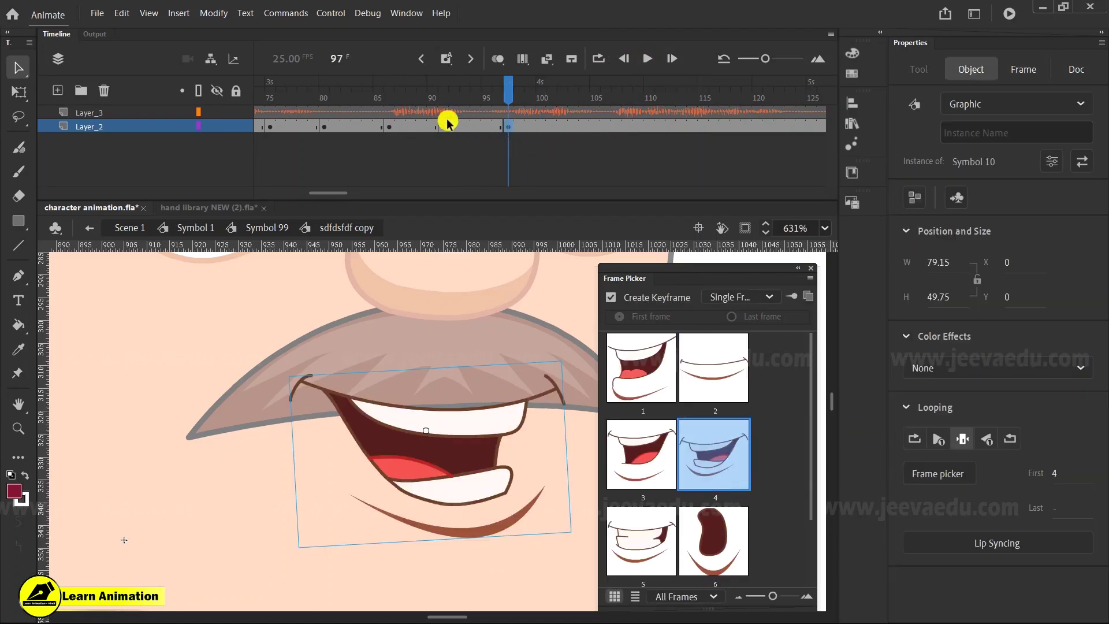
Step: Keyframe closed mouth pose 2 at frame 102 of Layer_2 and play back the lip sync from frame 87
click(446, 125)
click(509, 124)
click(562, 127)
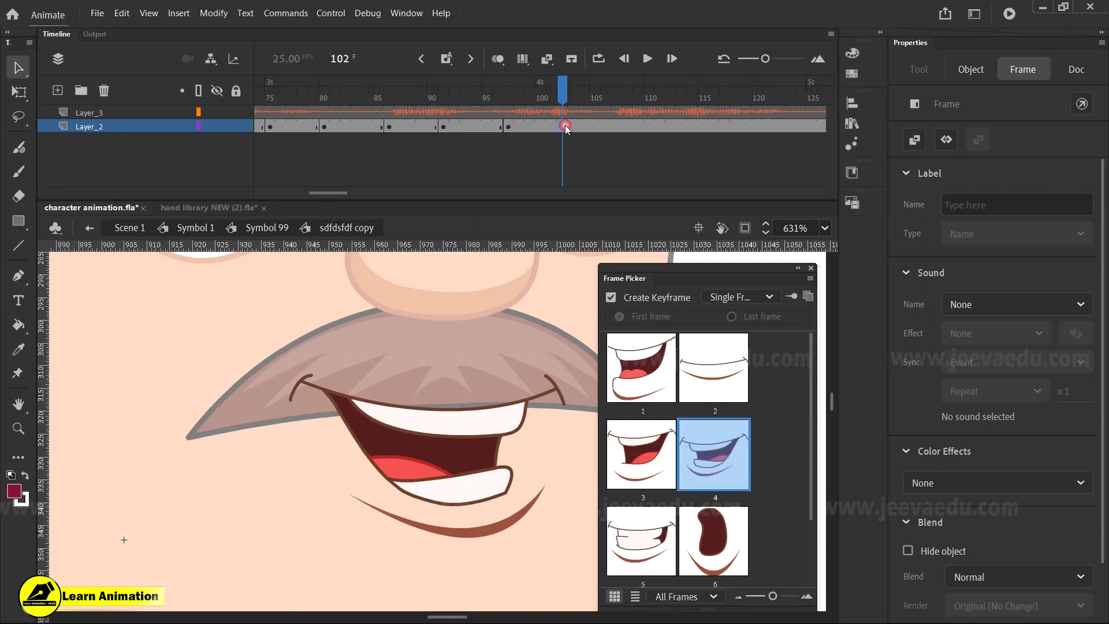
click(714, 367)
click(399, 126)
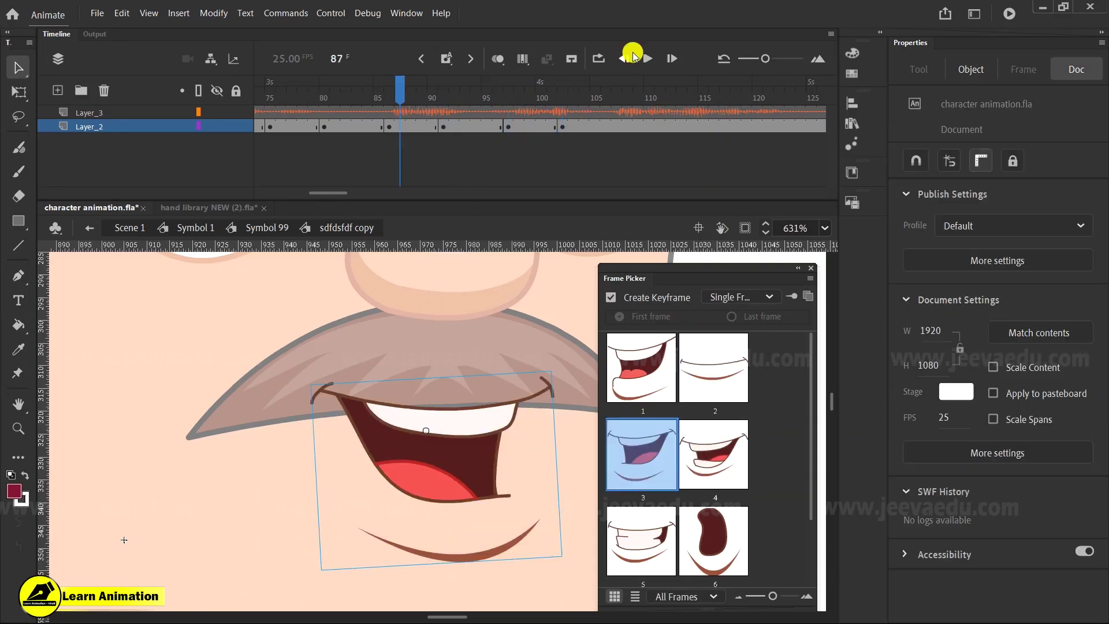
click(648, 58)
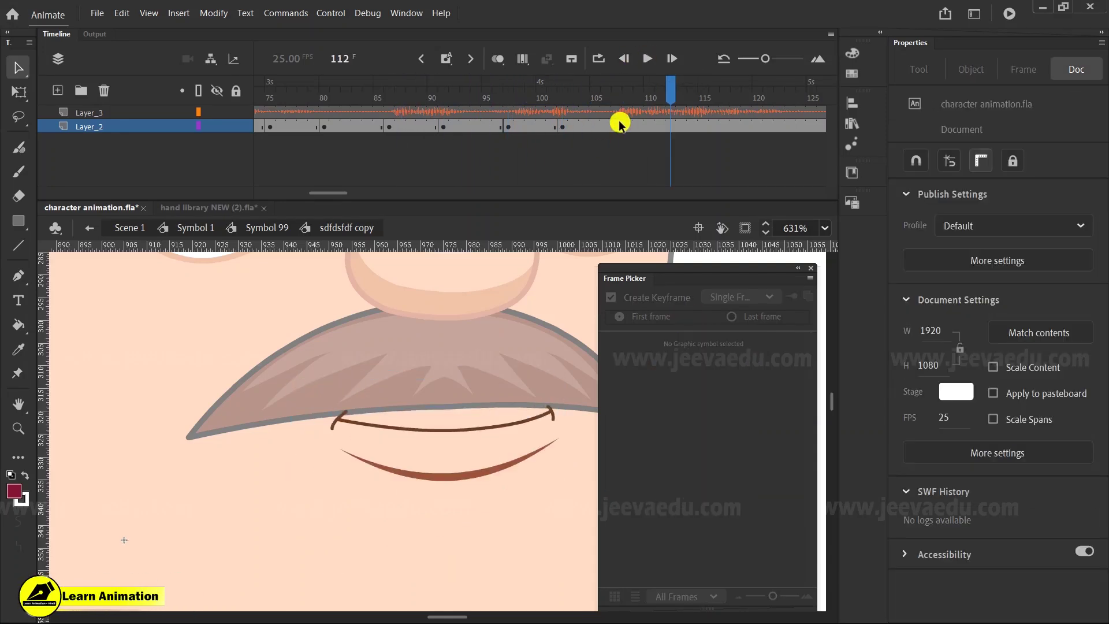
Step: Keyframe rounded mouth pose 6 at frame 107 and closed pose 2 at frame 112 of Layer_2
click(615, 126)
click(715, 537)
click(670, 127)
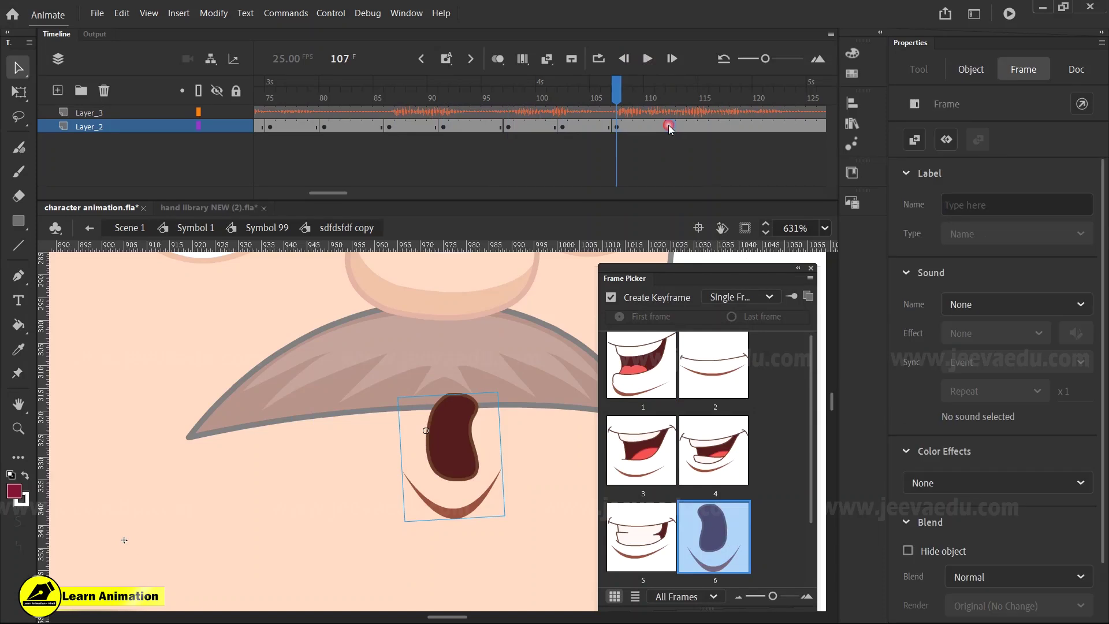
click(716, 367)
Step: Keyframe wide-open mouth pose 1 at frame 117 and closed pose 2 at frame 123 of Layer_2
click(659, 126)
click(728, 113)
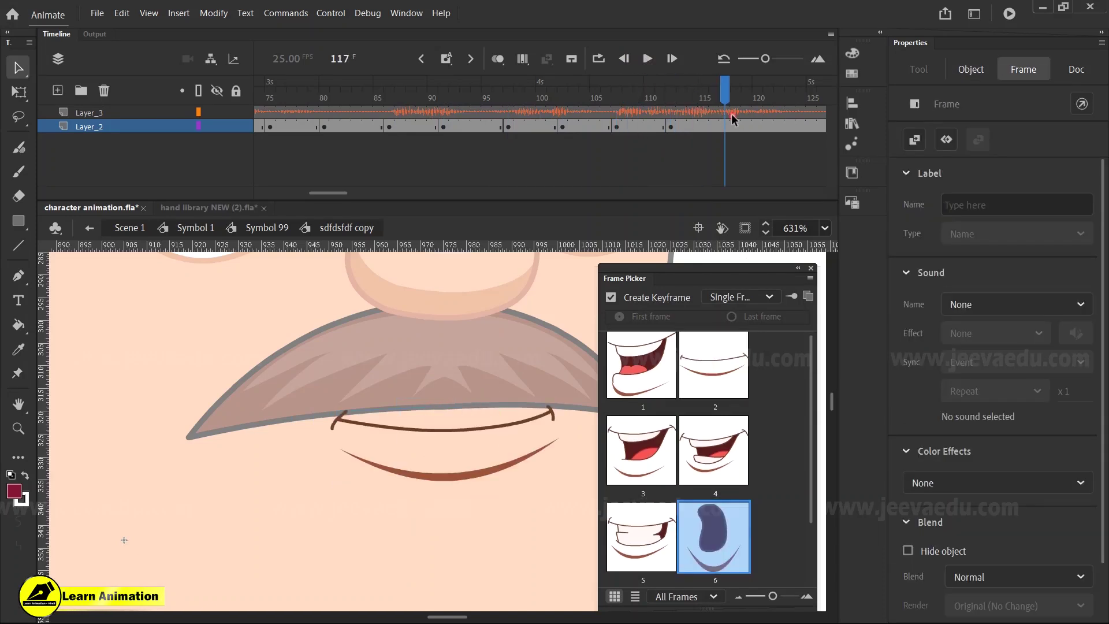
click(721, 129)
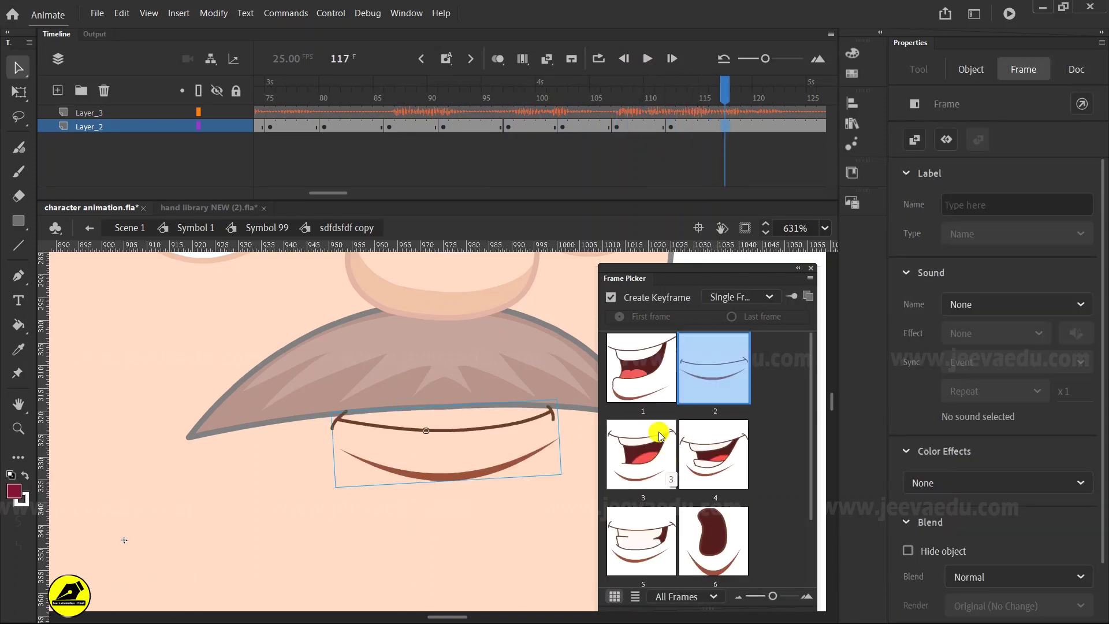
click(661, 377)
drag(723, 94, 530, 95)
click(618, 95)
click(628, 126)
click(714, 367)
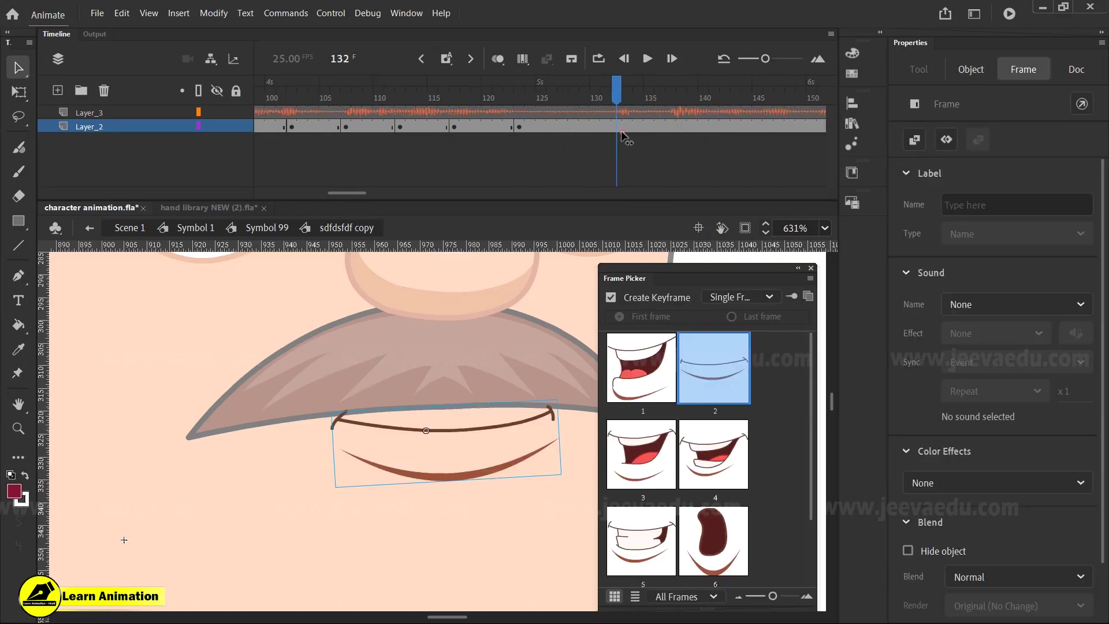
Step: Play the audio from frame 123 and keyframe open mouth pose 3 at frame 132 of Layer_2
click(618, 131)
click(614, 127)
click(524, 124)
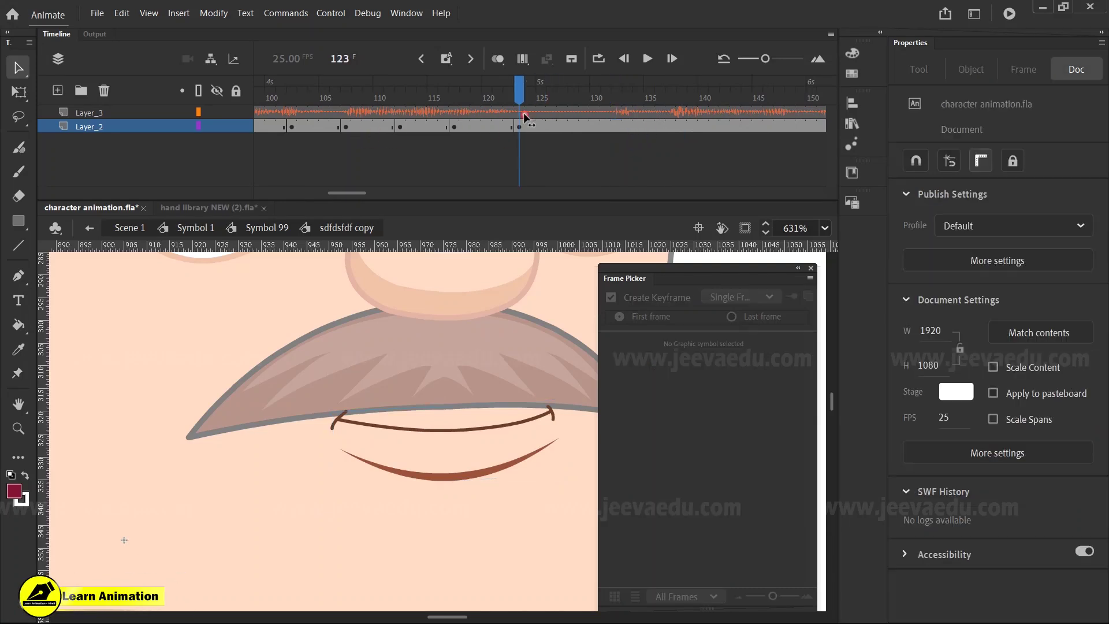
click(648, 59)
click(647, 59)
click(616, 127)
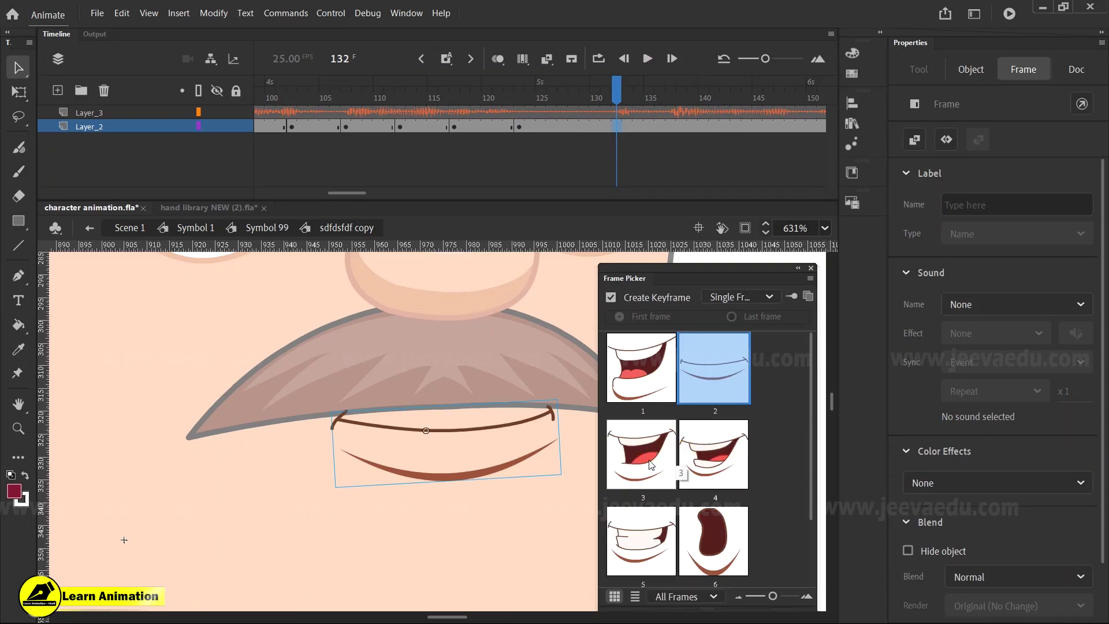
click(650, 462)
Step: Keyframe closed mouth pose 2 at frame 137 of Layer_2
click(689, 124)
click(667, 133)
click(664, 123)
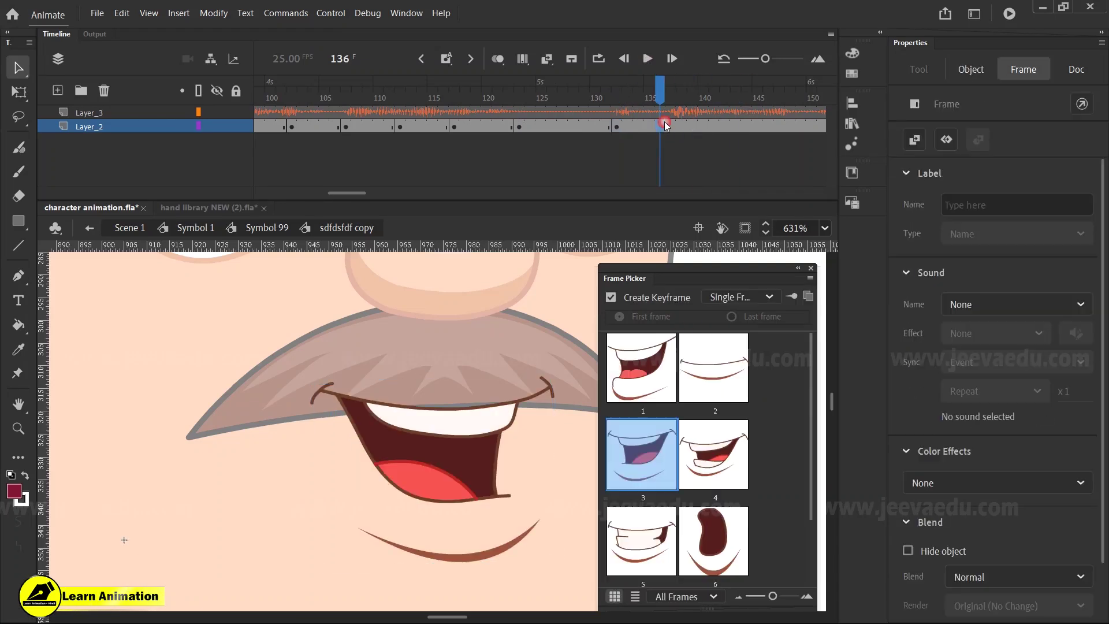
click(714, 368)
Step: Scrub the audio around frame 137 and try open mouth poses 4 and 3 at frame 142 of Layer_2
click(616, 94)
click(664, 94)
click(660, 126)
drag(661, 126, 562, 126)
click(658, 126)
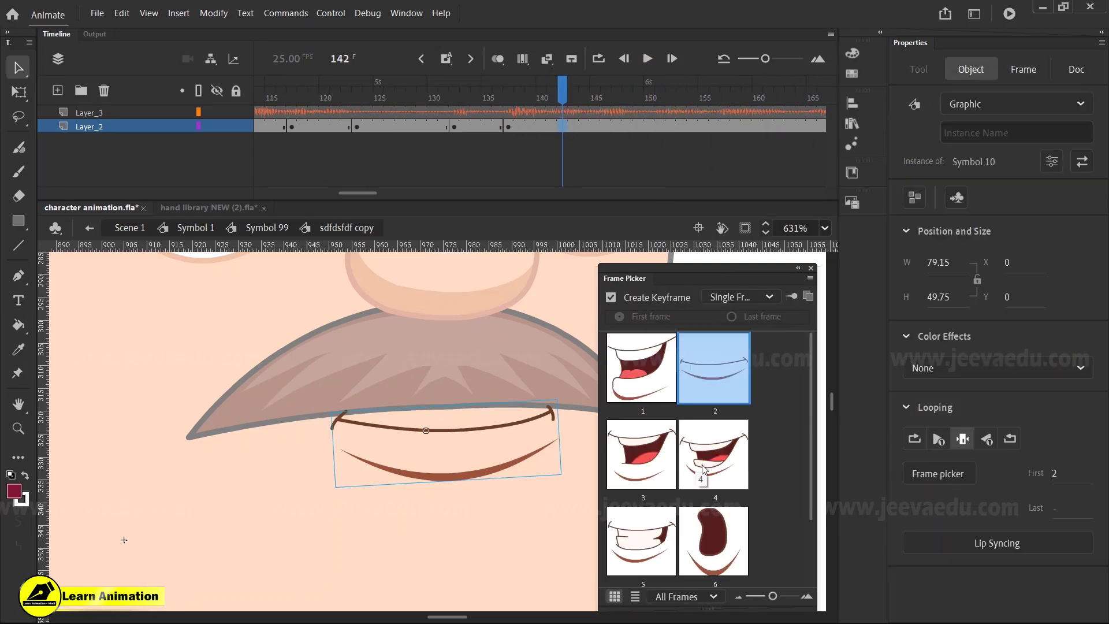
click(703, 469)
click(648, 458)
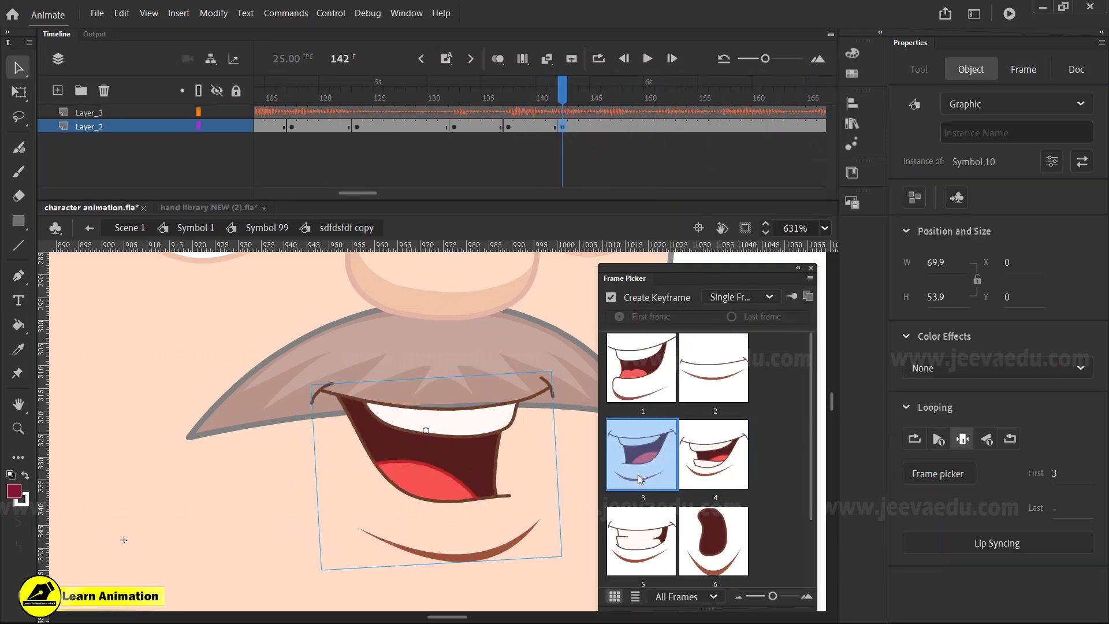
Step: Check the audio after frame 142 and set that frame's mouth to clenched-teeth pose 5
click(577, 126)
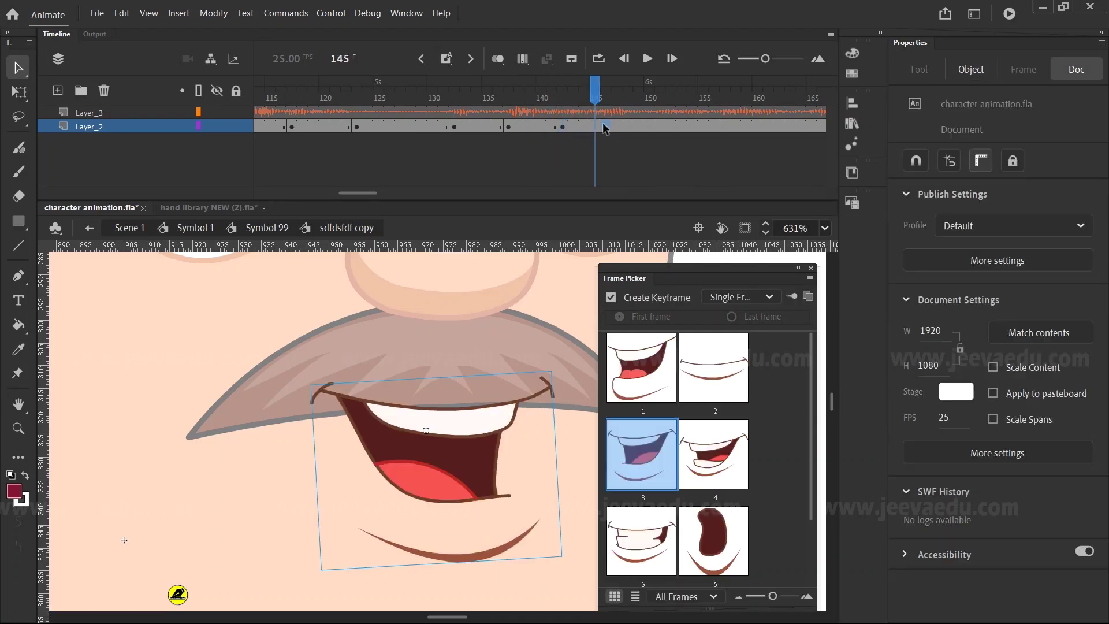
click(601, 126)
click(564, 127)
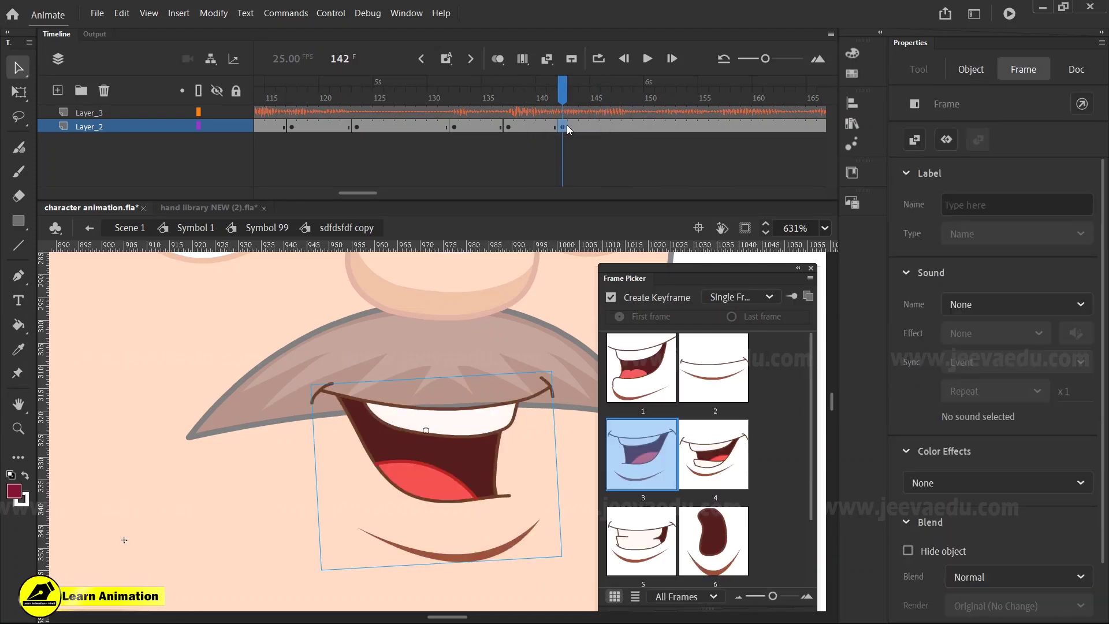
click(718, 462)
click(639, 534)
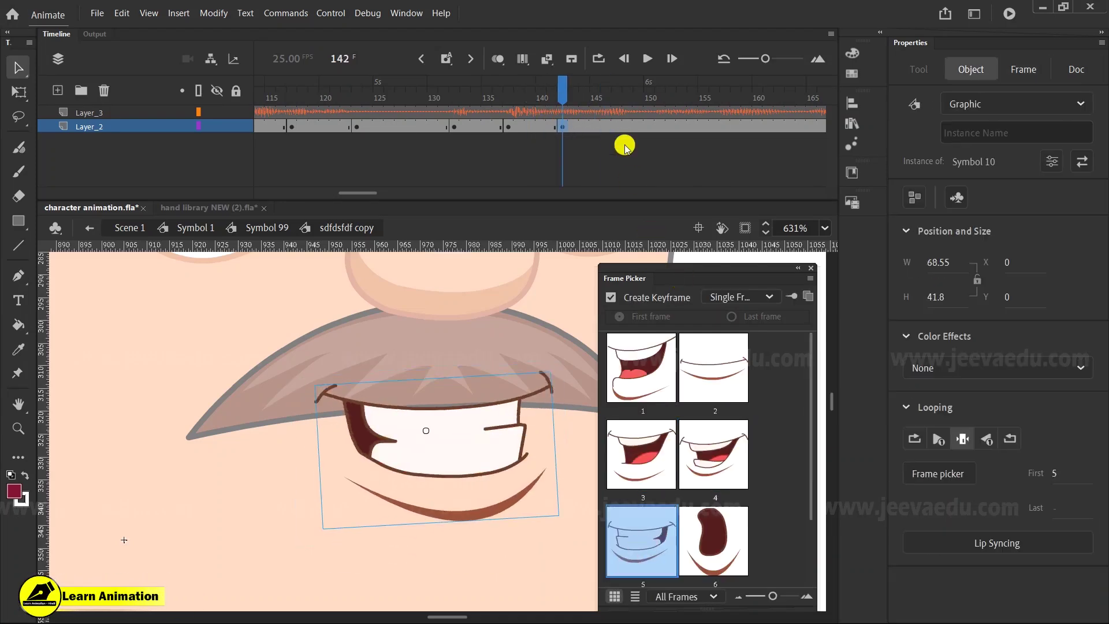
Step: Keyframe open mouth pose 3 at frame 147 of Layer_2 after trying closed pose 2 there
click(615, 125)
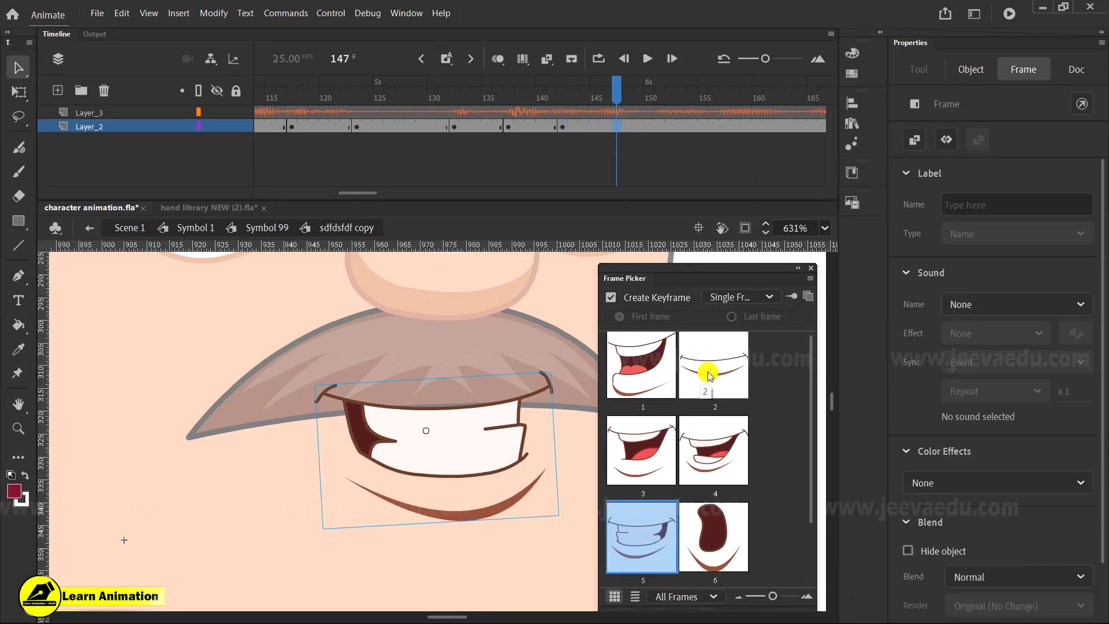
click(710, 376)
click(507, 126)
click(615, 95)
click(617, 127)
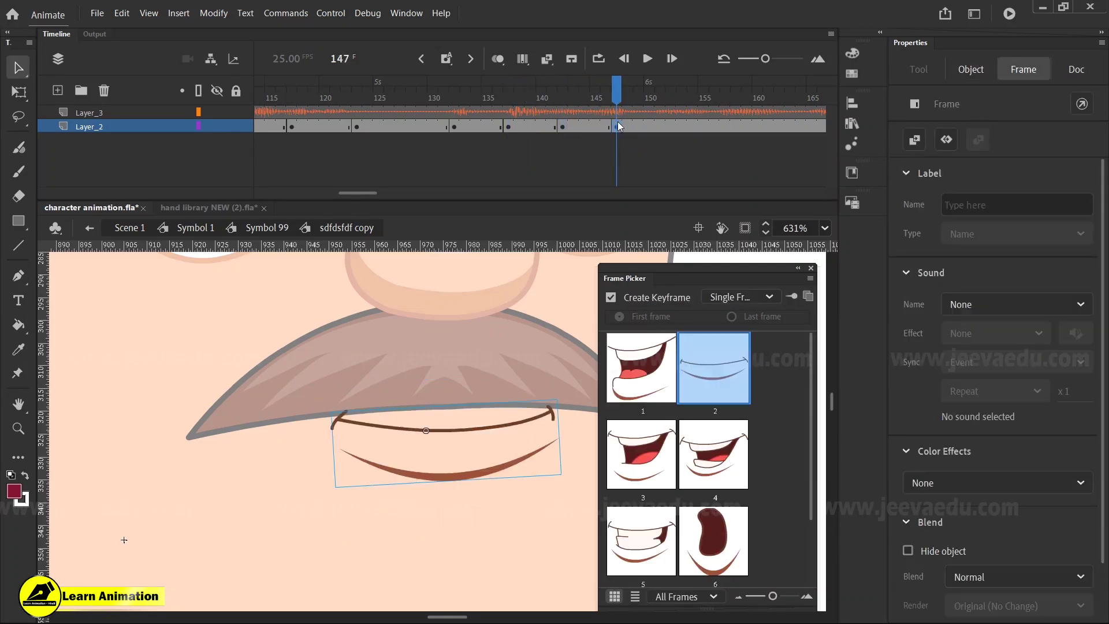
click(641, 453)
Step: Keyframe closed mouth pose 2 at frame 151 of Layer_2 and play back the recent mouth frames
click(659, 127)
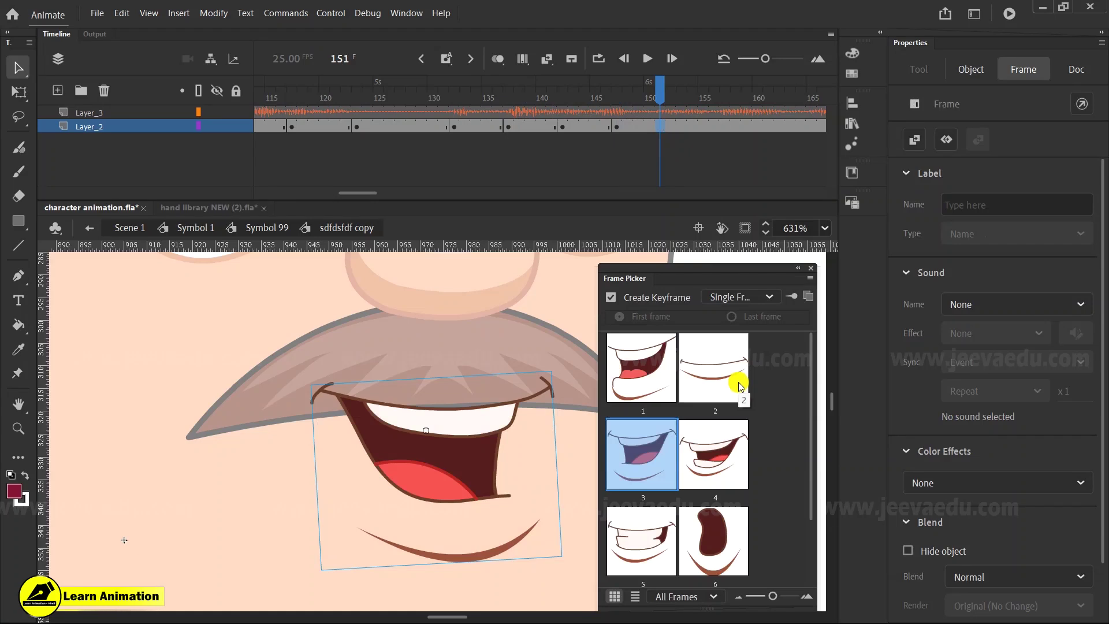
click(739, 384)
click(477, 127)
click(455, 95)
click(645, 58)
click(766, 102)
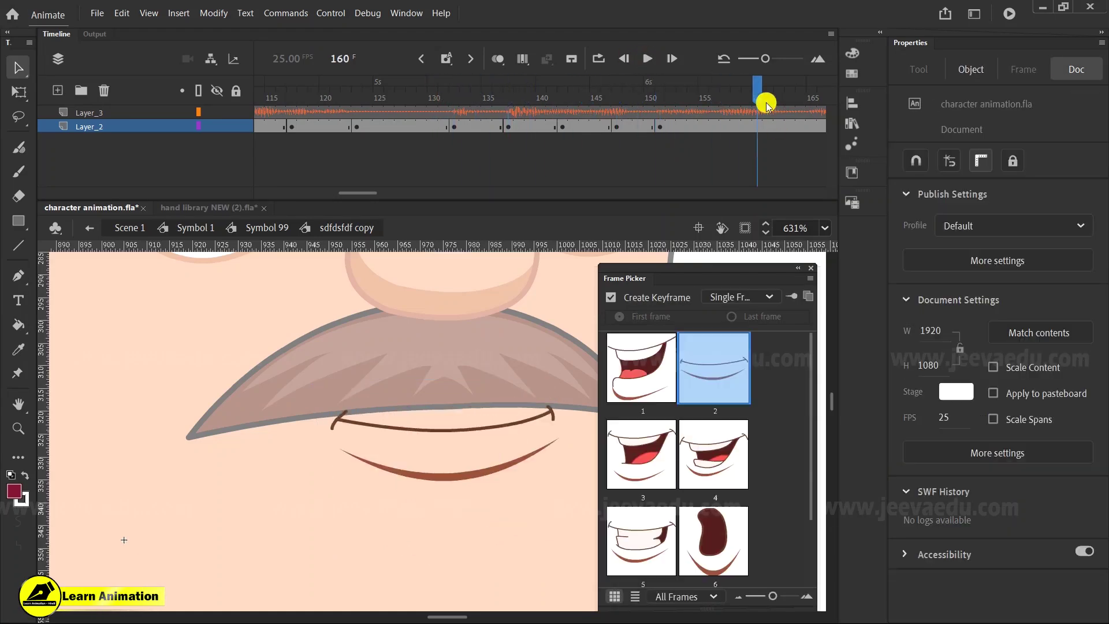
key(Return)
Step: Keyframe rounded mouth pose 6 at frame 157 and closed pose 2 at frame 162 of Layer_2
click(469, 127)
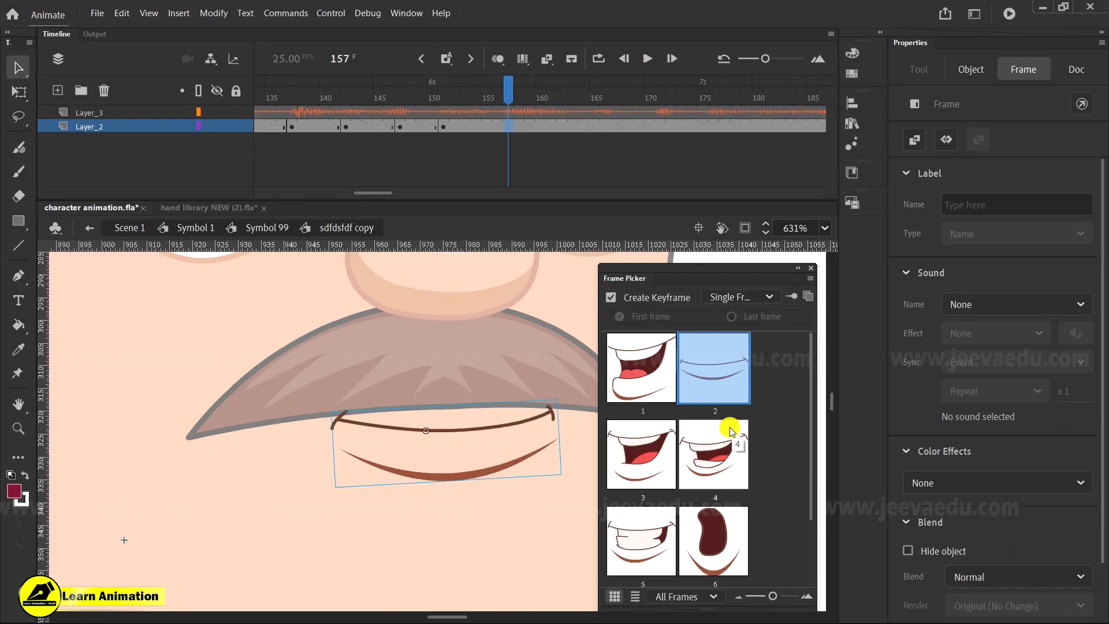
click(729, 555)
click(587, 166)
click(567, 129)
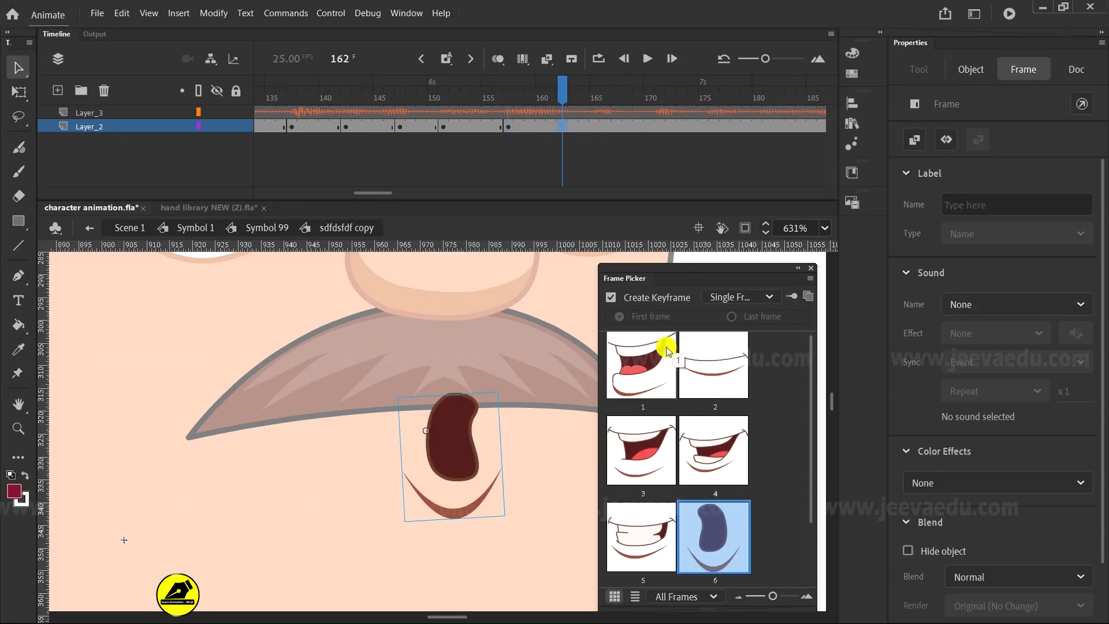
click(646, 355)
click(641, 450)
click(719, 366)
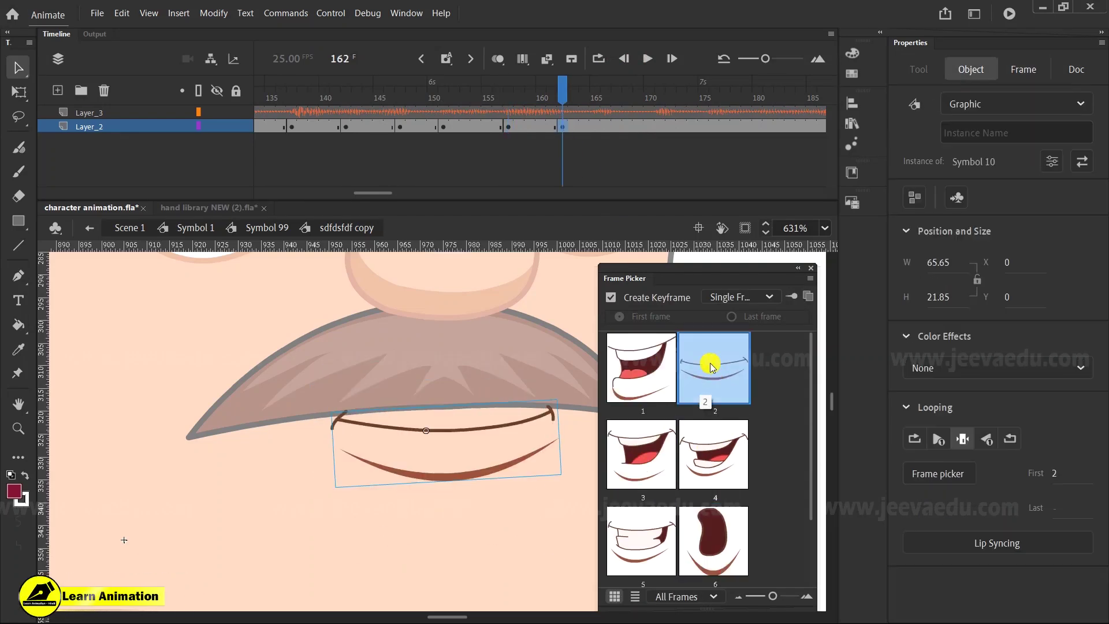
Step: Keyframe open mouth pose 3 at frame 167 and closed pose 2 at frame 173 of Layer_2, checking the audio between them
click(617, 123)
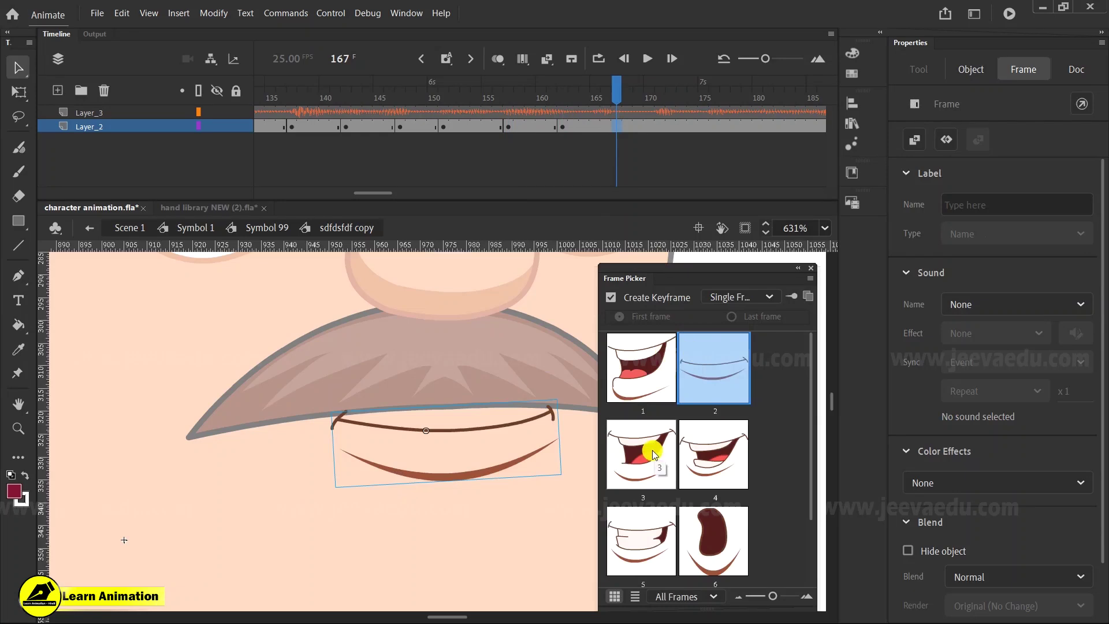
click(653, 453)
key(Return)
click(508, 126)
click(465, 126)
click(714, 367)
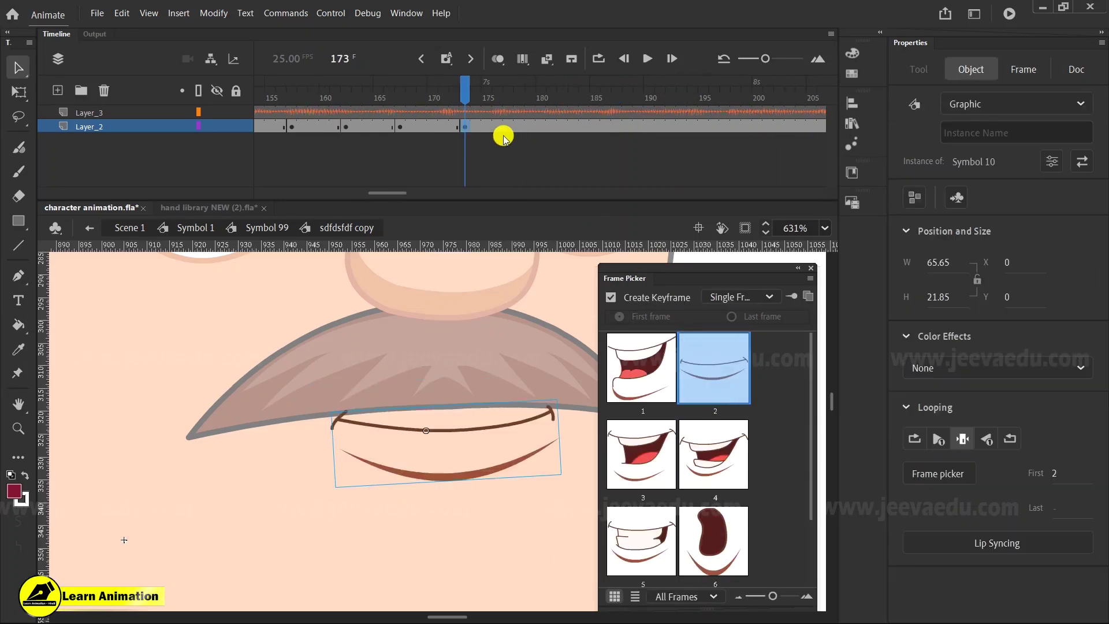
Step: Keyframe mouth pose 4 at frame 178 and closed pose 2 at frame 184 of Layer_2
click(520, 126)
click(710, 454)
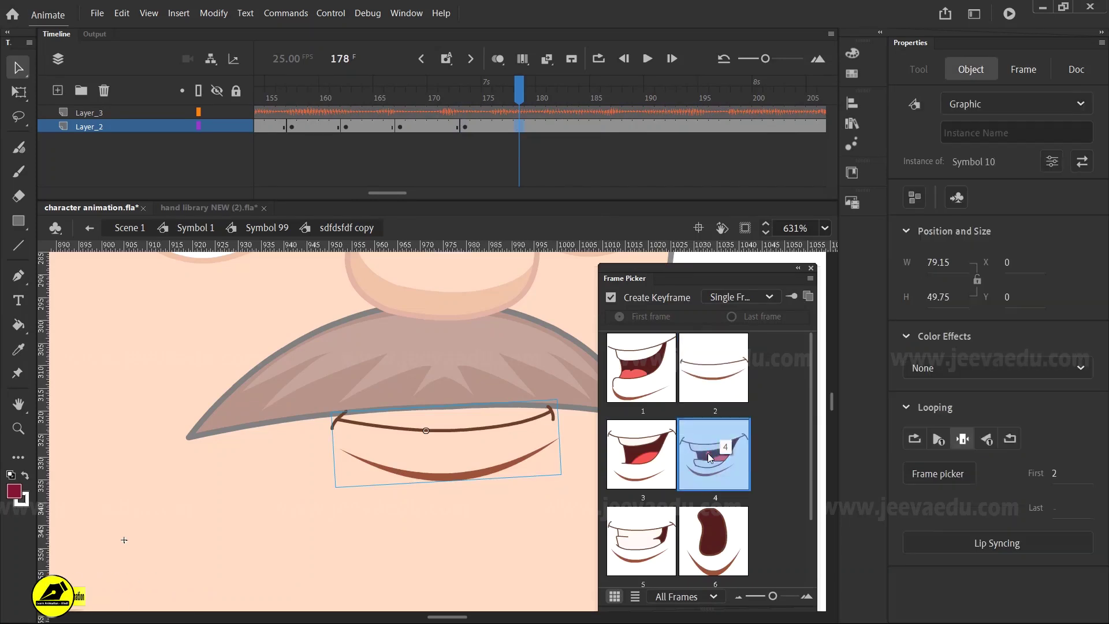
click(584, 126)
click(700, 356)
Step: Keyframe mouth pose 3 at frame 188 and closed pose 2 at frame 194 of Layer_2, playing back the result
click(629, 126)
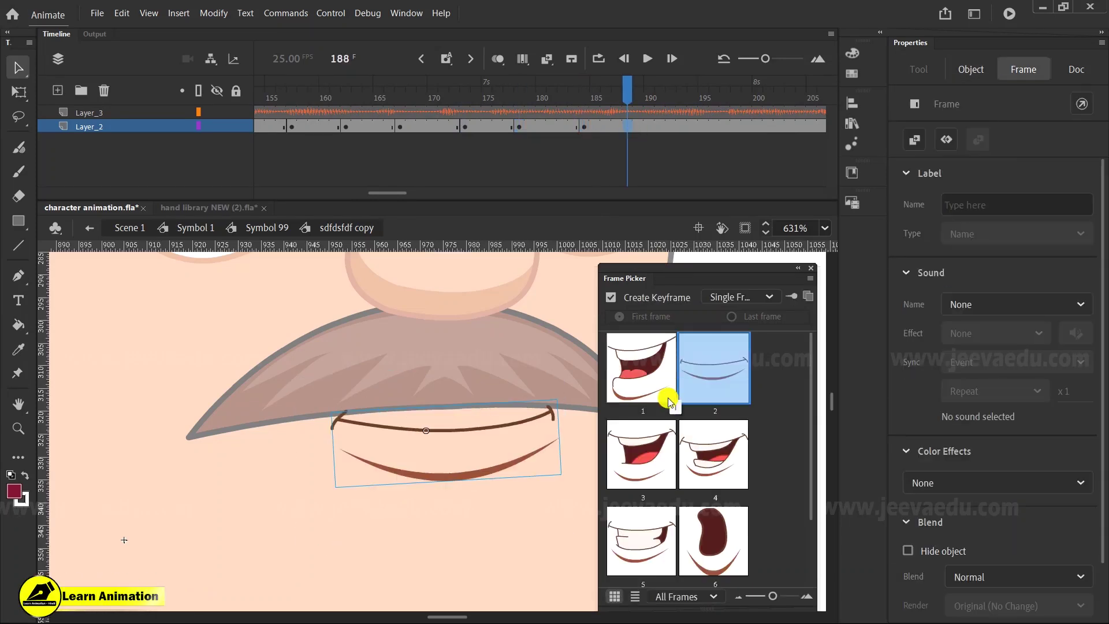
click(641, 454)
drag(606, 142, 572, 141)
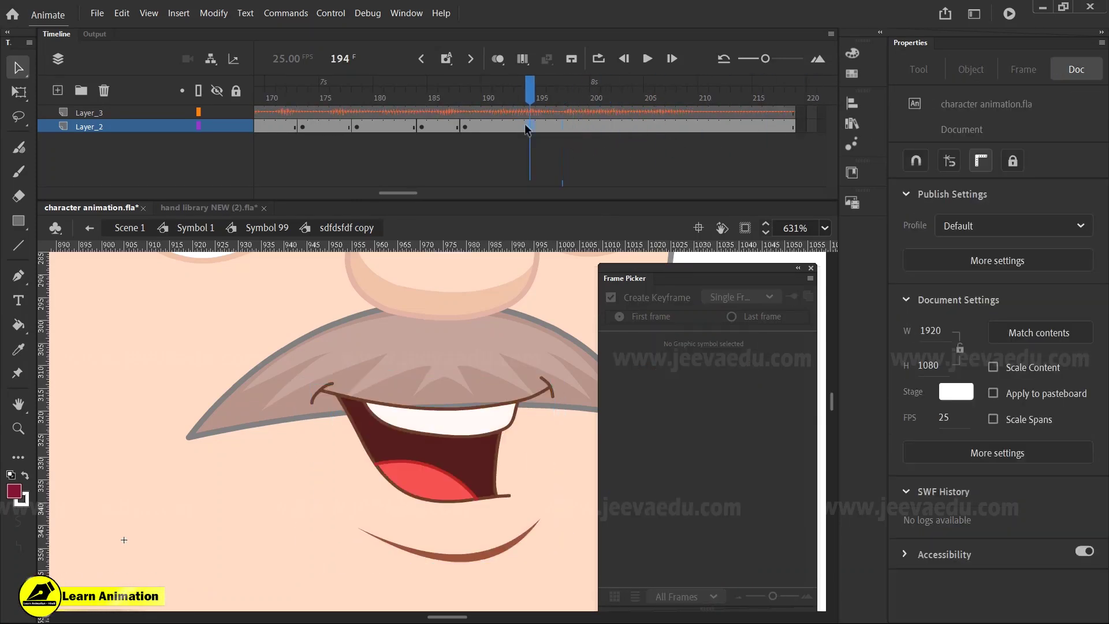
click(531, 126)
click(715, 364)
drag(404, 126, 243, 128)
click(648, 59)
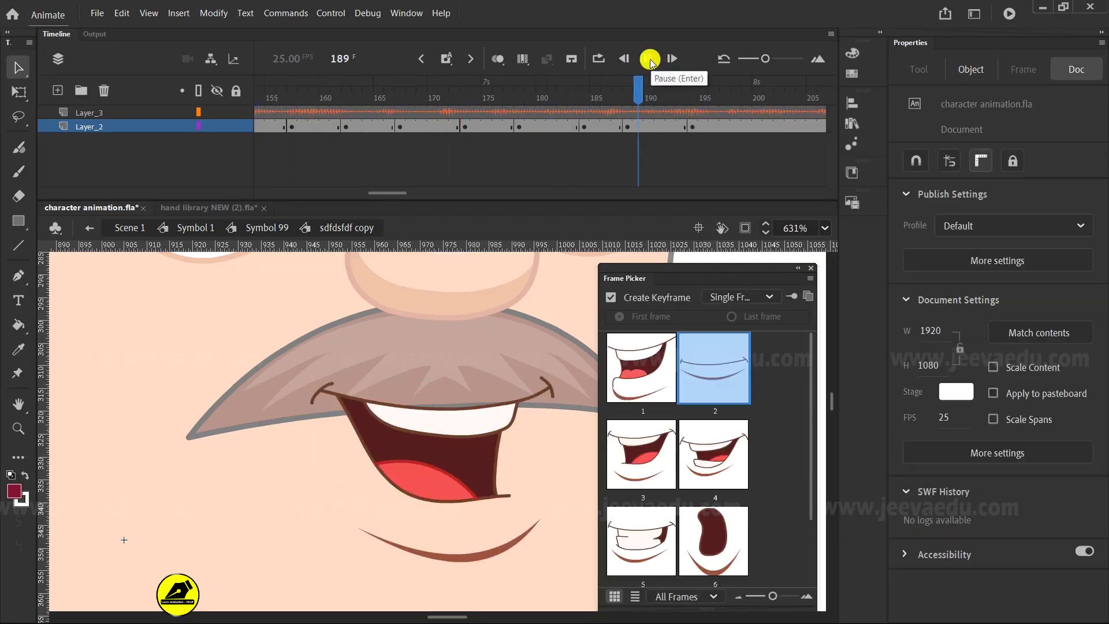
Step: Keyframe rounded mouth pose 6 at frame 199 and closed pose 2 at frame 204 of Layer_2
click(556, 127)
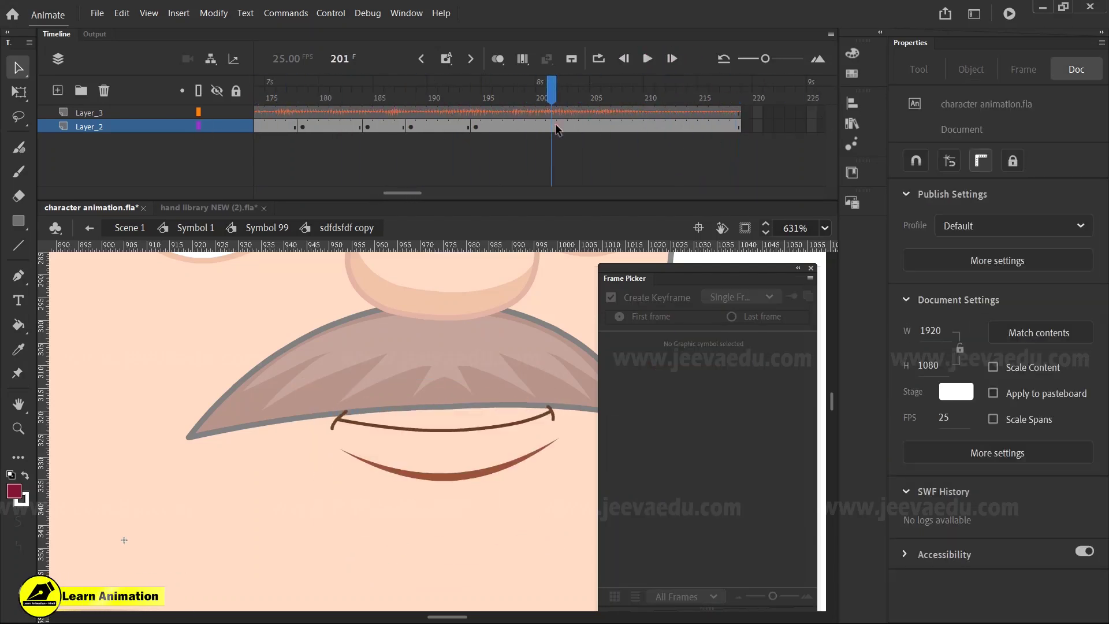
click(530, 127)
click(713, 537)
click(584, 129)
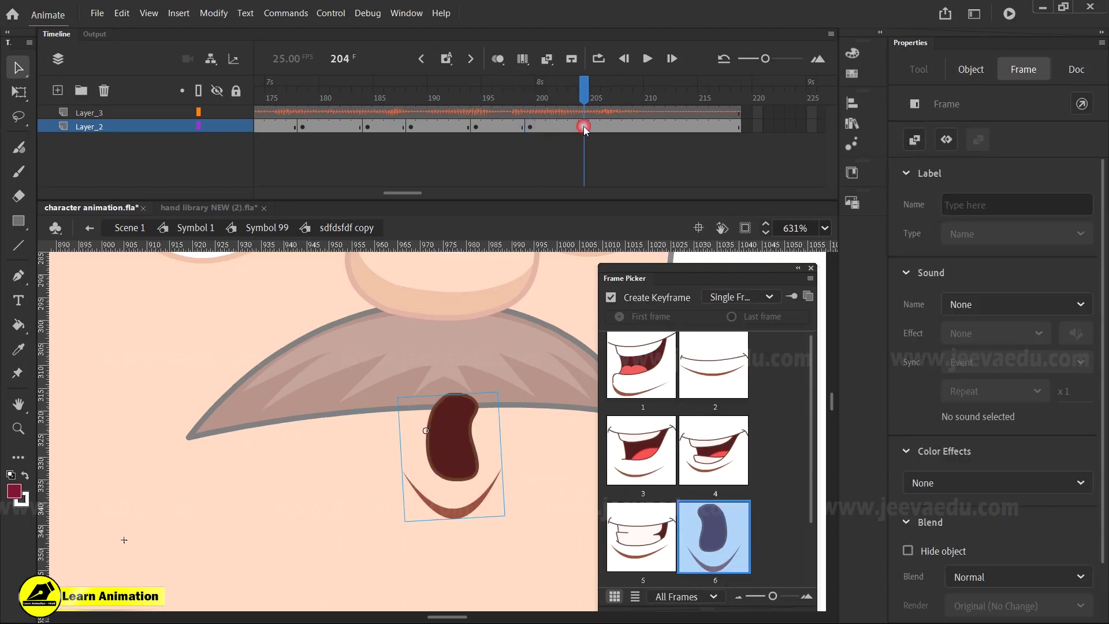
click(499, 127)
click(529, 127)
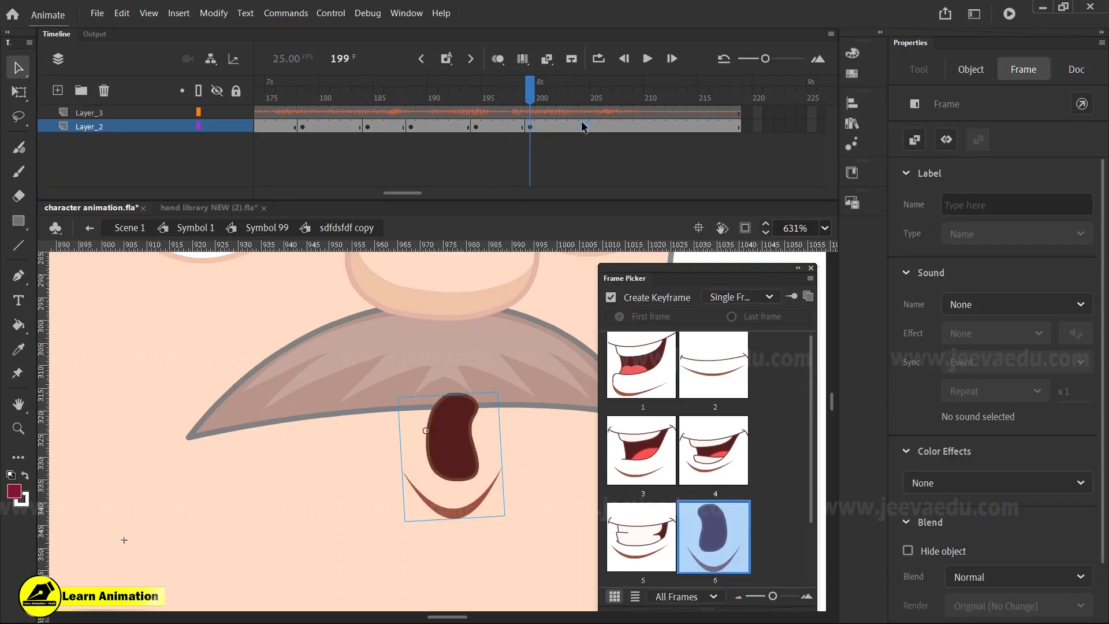
click(719, 352)
Step: Keyframe mouth pose 4 at frame 207 and closed pose 2 at frame 210 of Layer_2
click(616, 127)
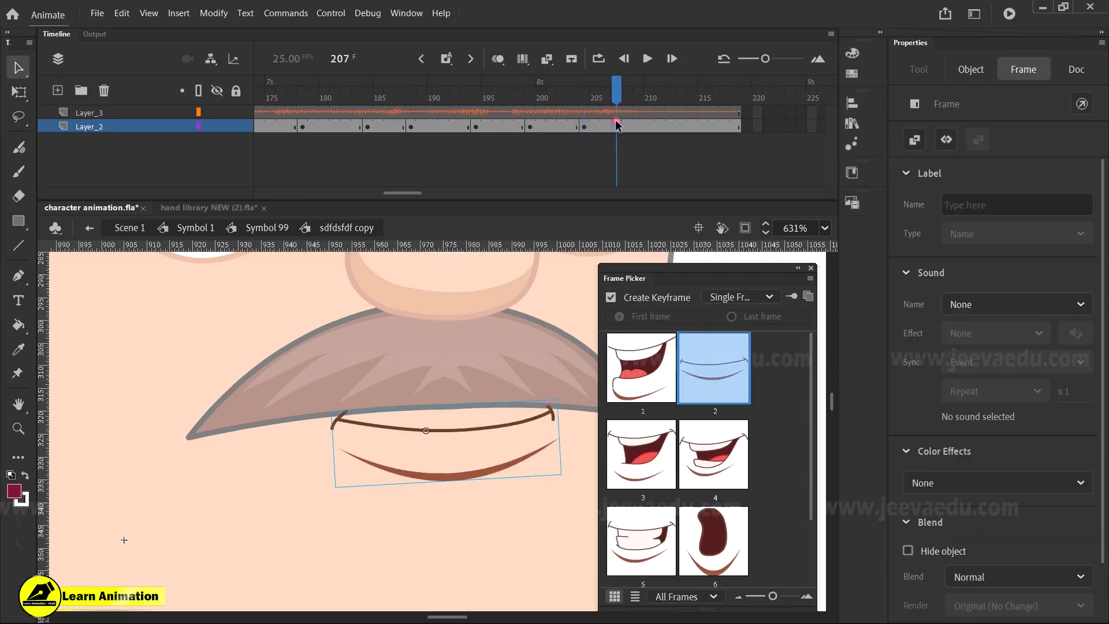
click(728, 440)
click(649, 127)
click(694, 351)
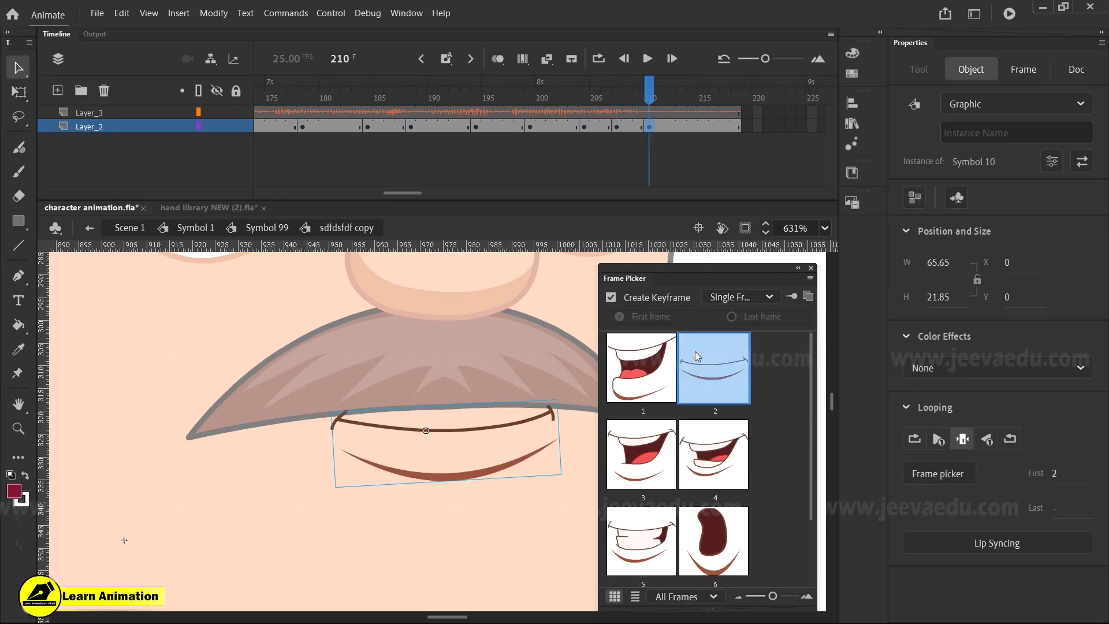
Step: Play the mouth animation from the first frame to check the whole lip sync against the audio
click(401, 127)
drag(401, 97, 260, 97)
key(Return)
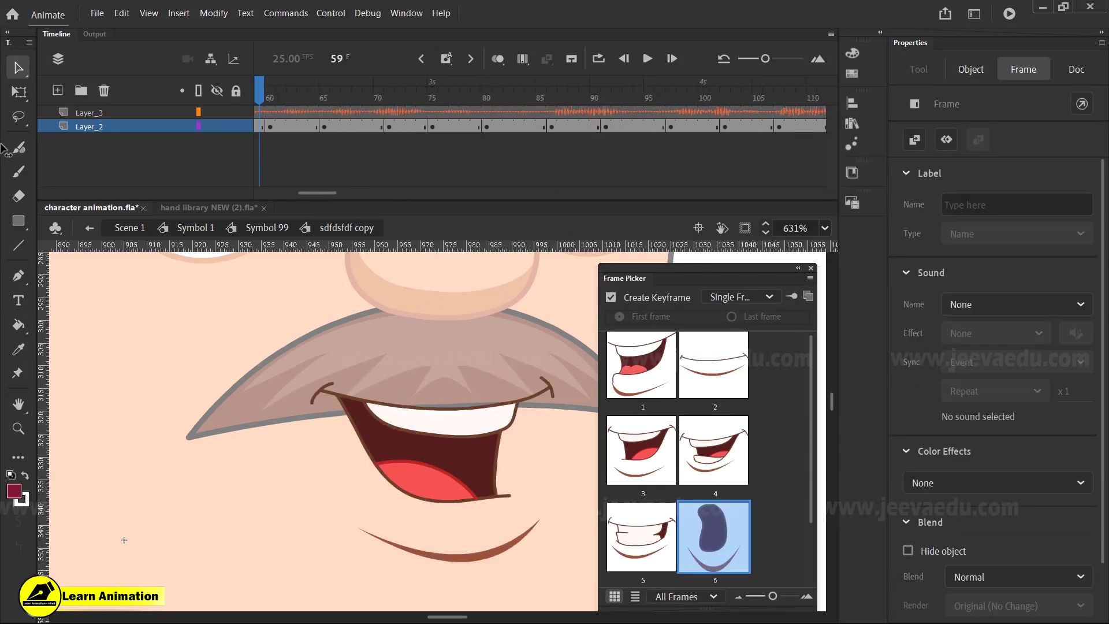
click(527, 64)
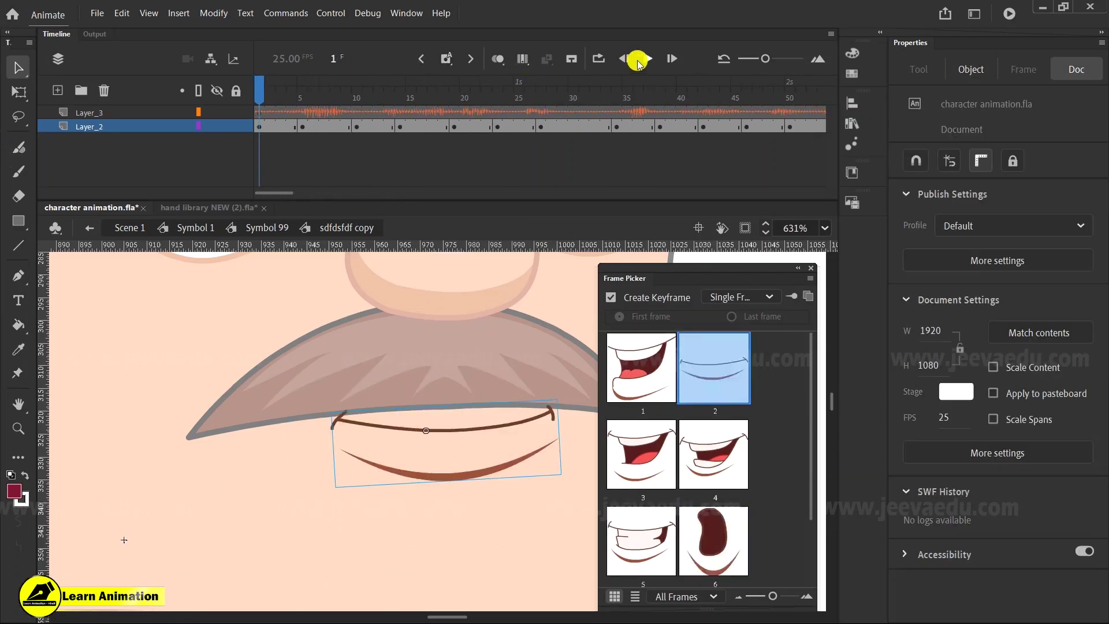
click(645, 60)
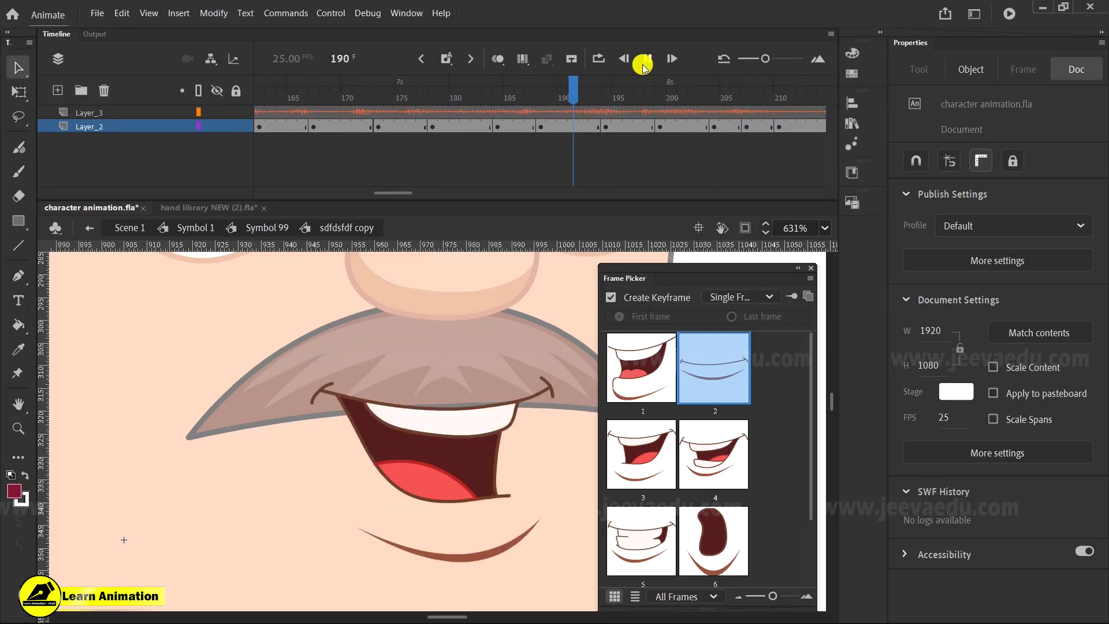
click(641, 66)
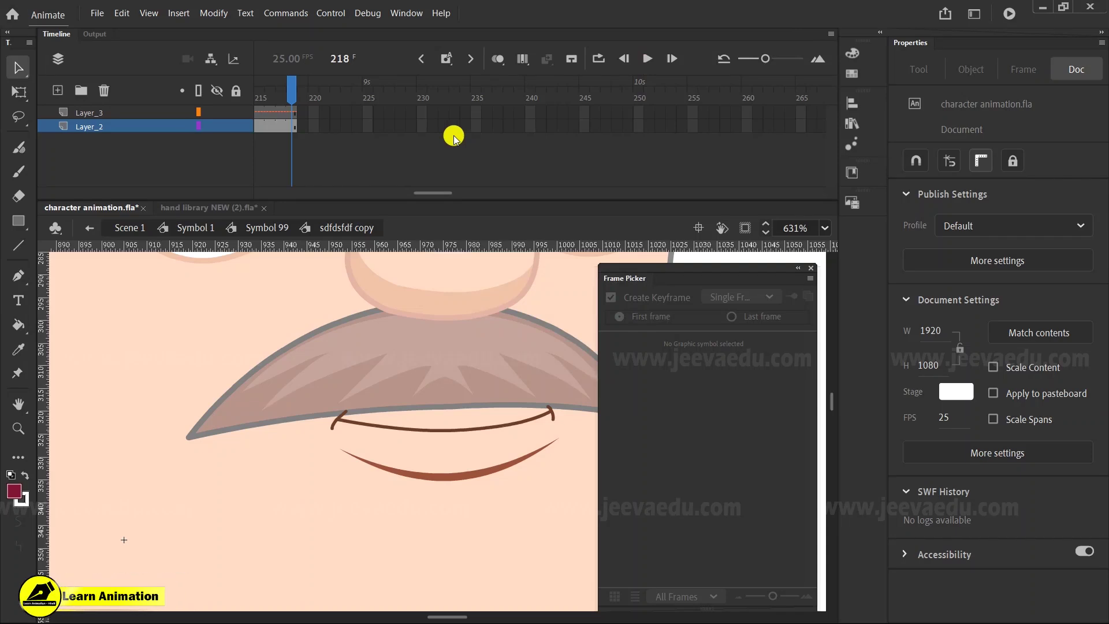
Step: Close the Frame Picker and copy the audio layer Layer_3 from the mouth symbol
click(815, 272)
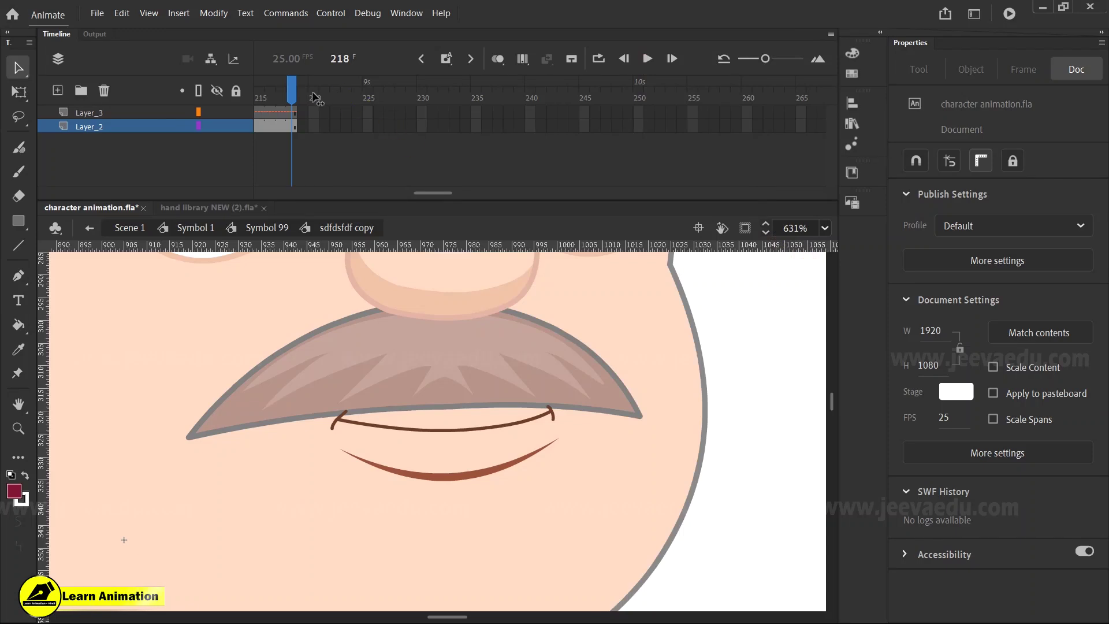
drag(291, 86, 245, 113)
drag(424, 192, 274, 192)
click(79, 164)
click(329, 130)
click(139, 118)
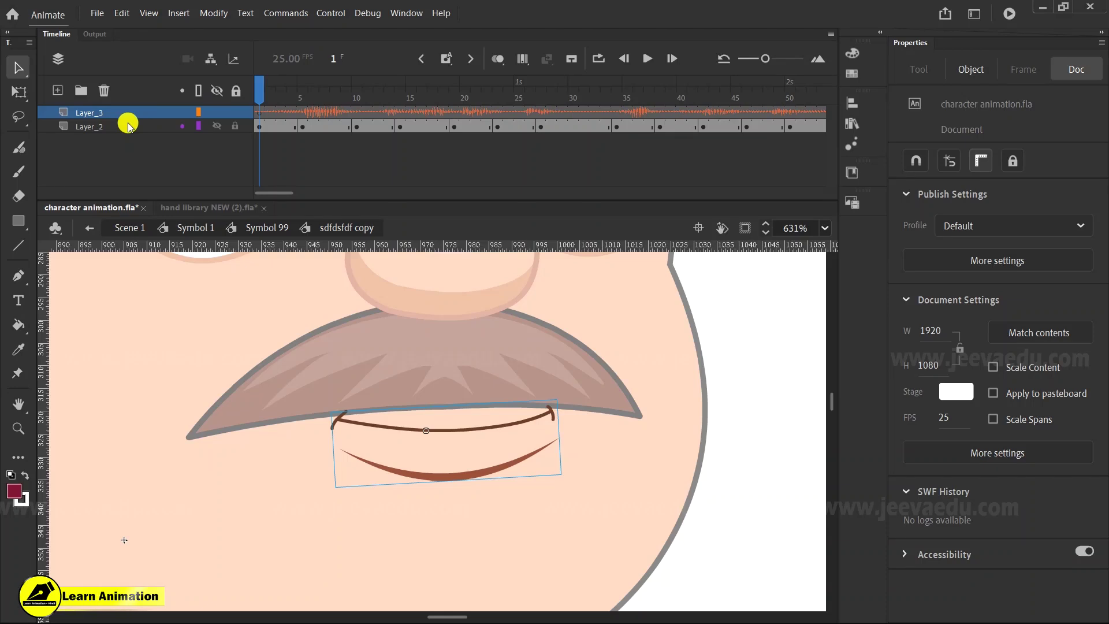
drag(256, 110, 324, 109)
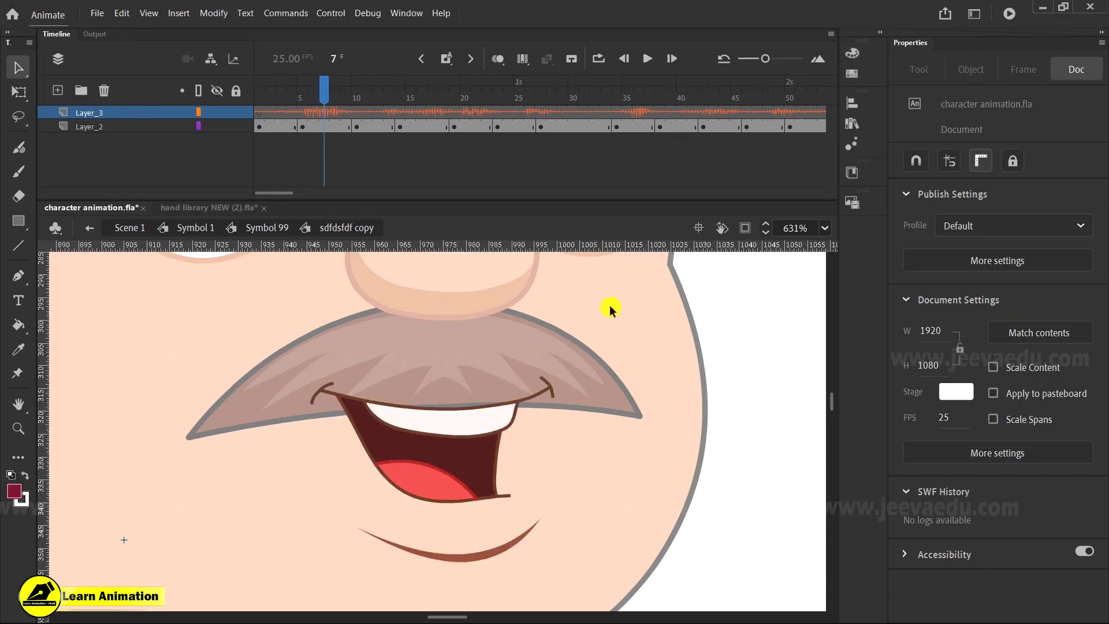
click(141, 111)
right_click(141, 111)
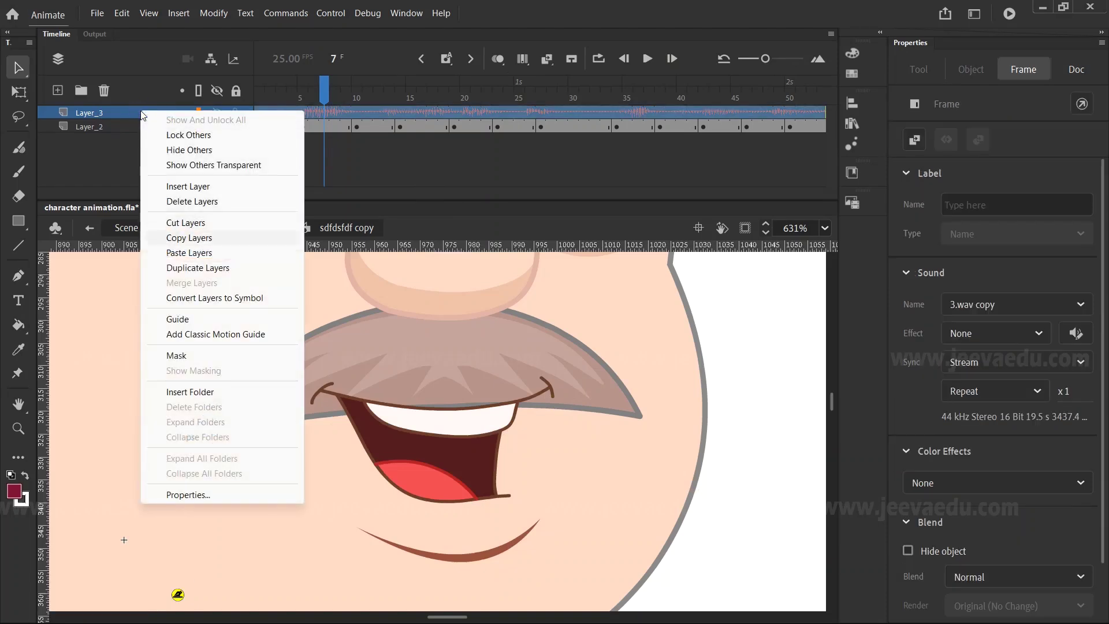
click(179, 238)
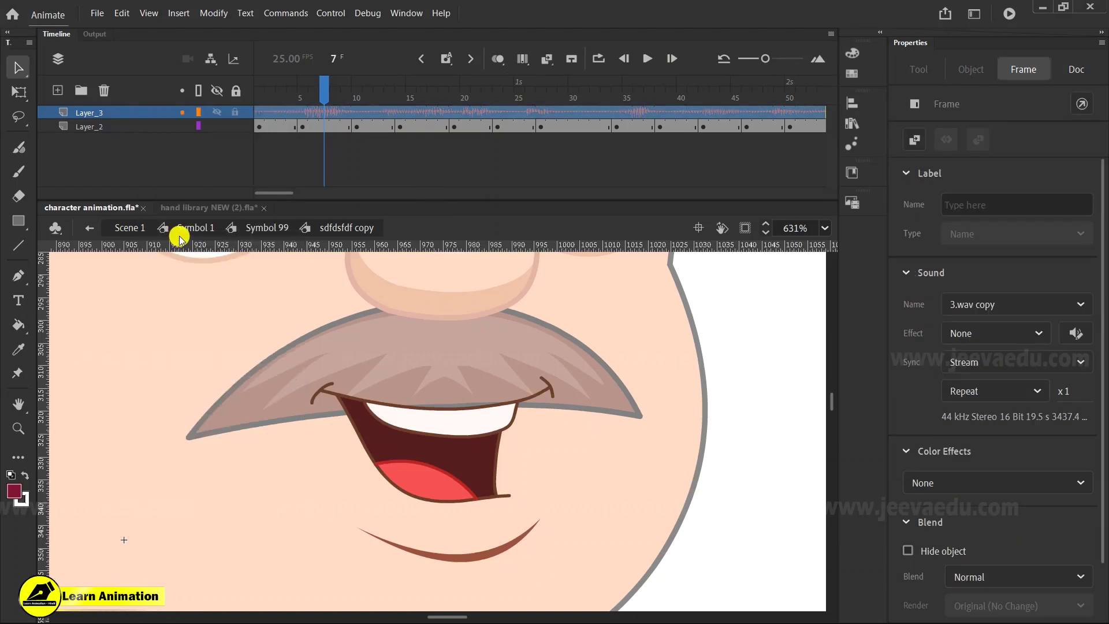
Step: Check where the mouth animation ends, return to Symbol 99 and paste the copied audio layer above Symbol_45
drag(278, 193, 425, 199)
click(436, 87)
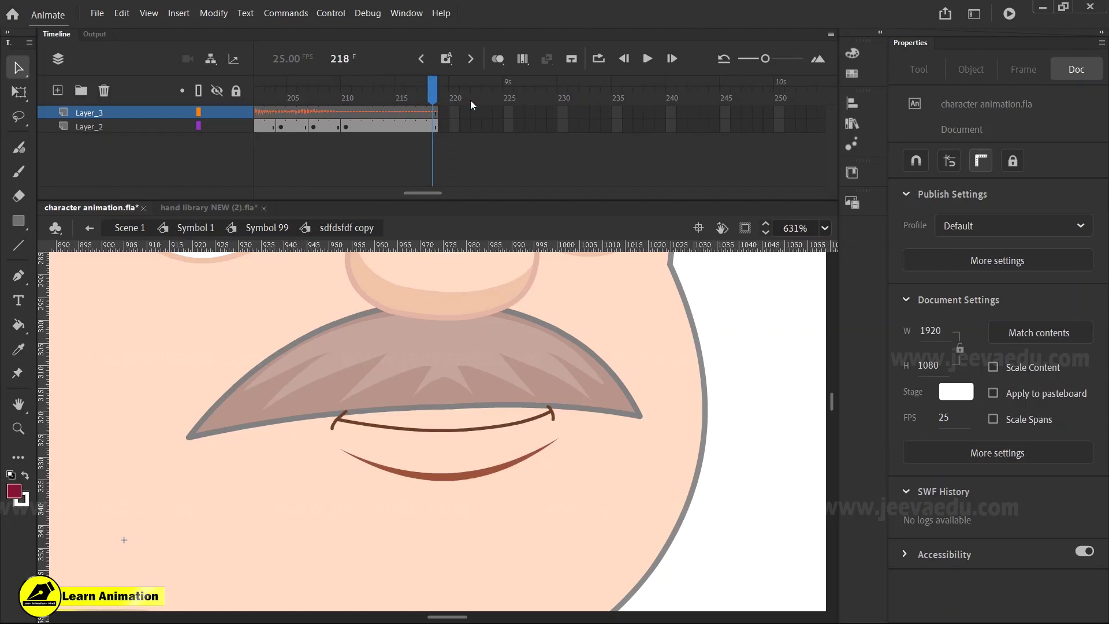
click(270, 228)
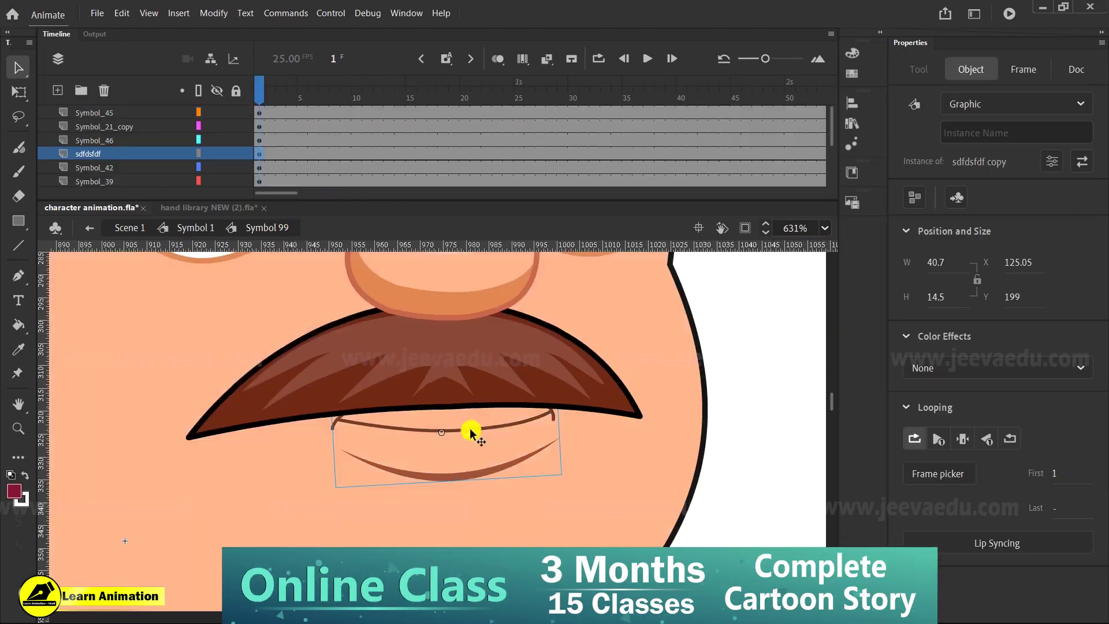
scroll(426, 440, down, 6)
click(303, 491)
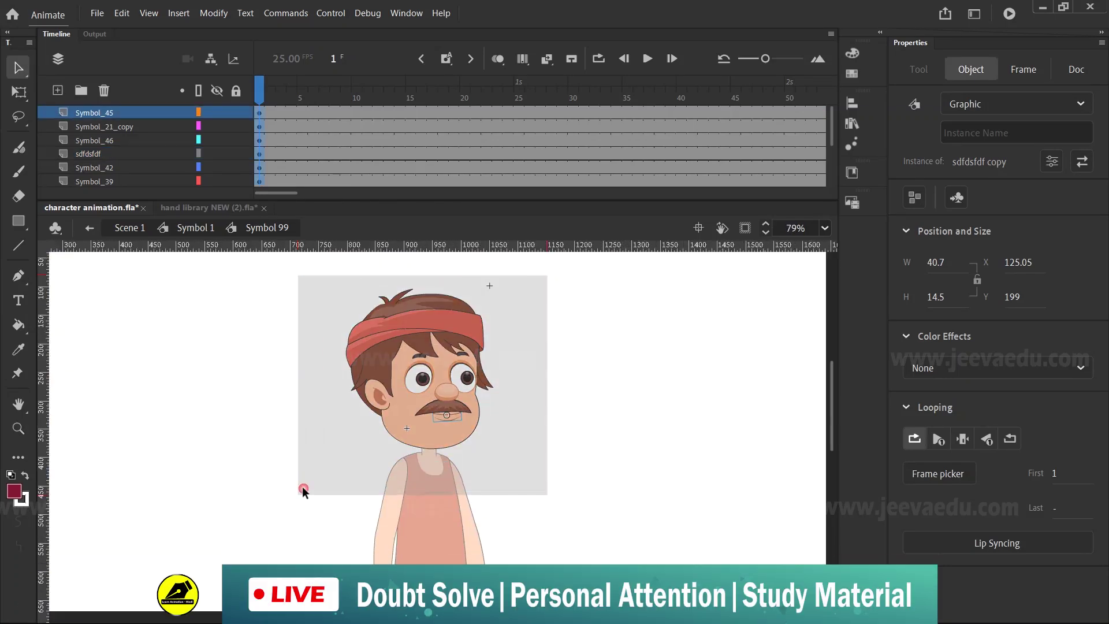
drag(302, 491, 302, 492)
drag(287, 193, 389, 200)
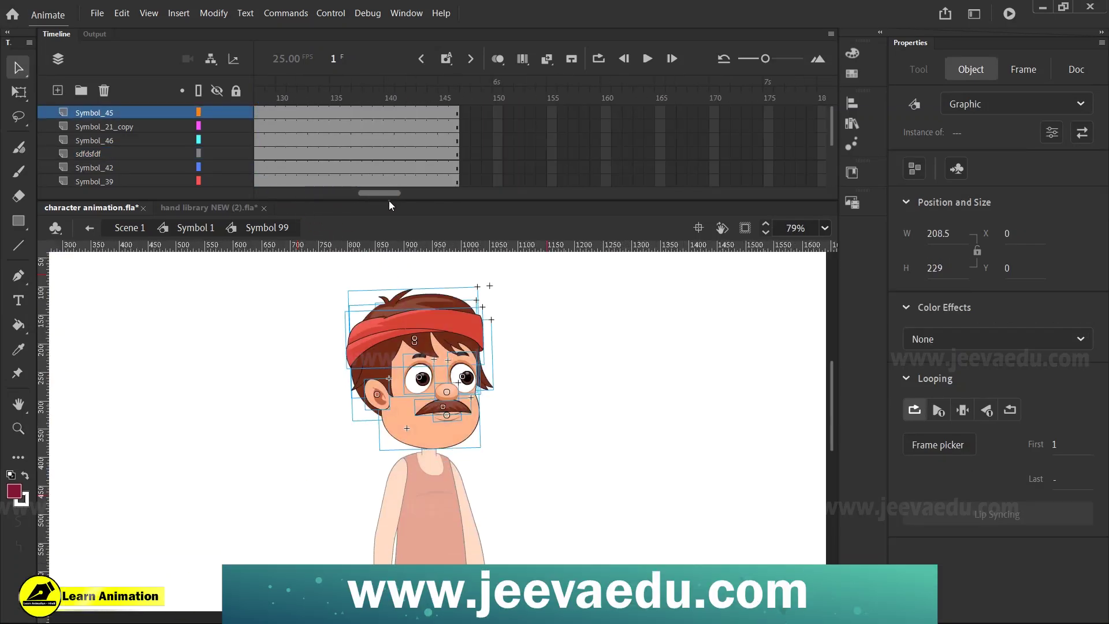
click(454, 112)
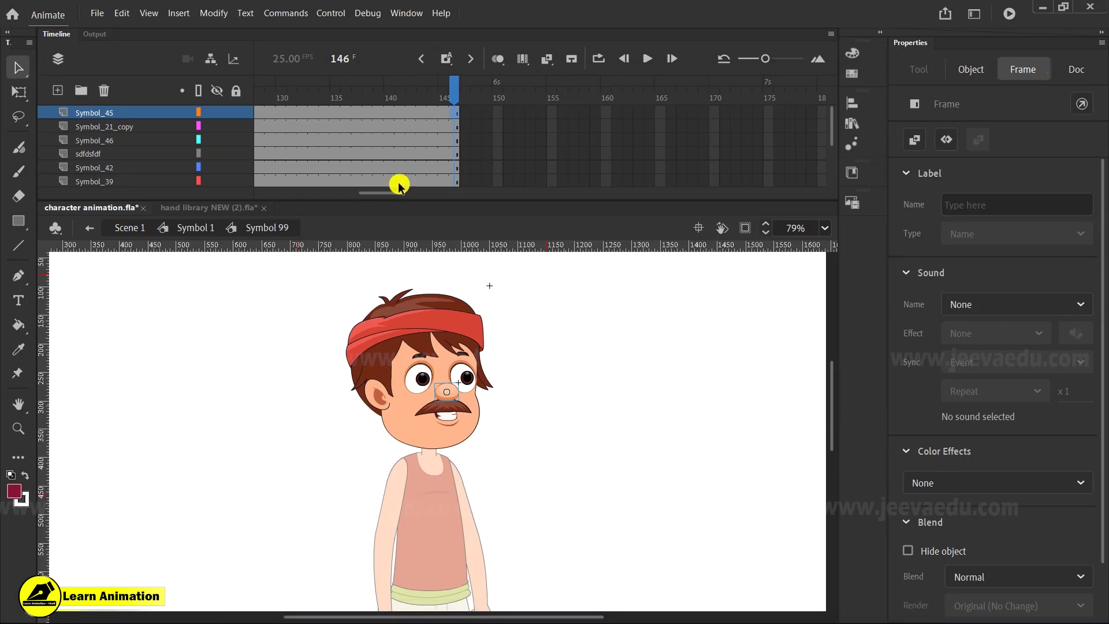
right_click(149, 113)
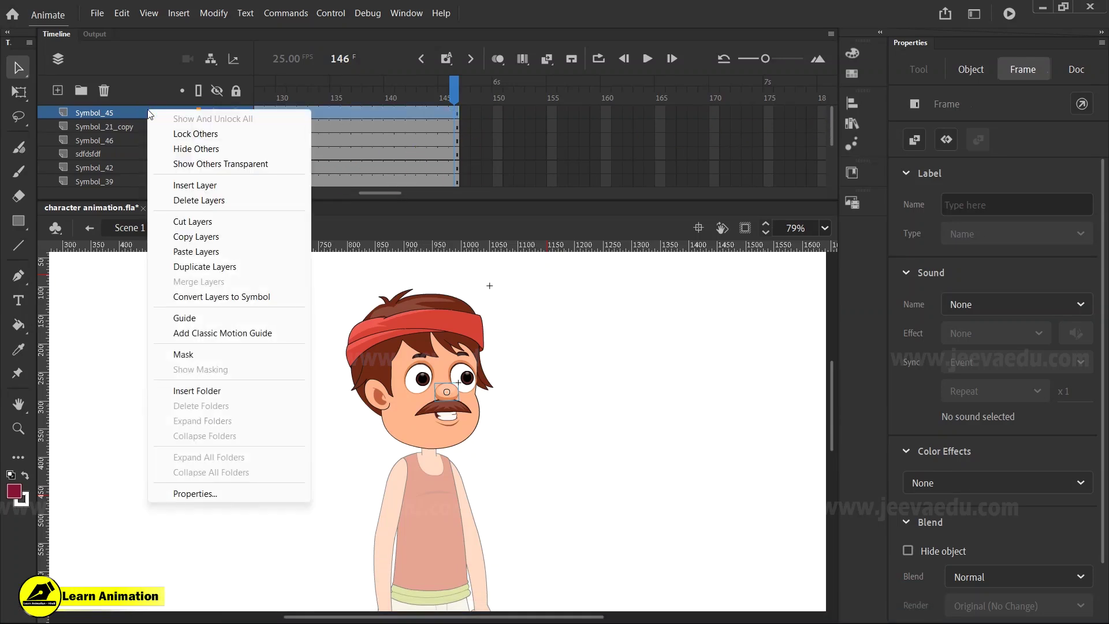
click(209, 251)
Step: Extend all head-part layers in Symbol 99 to the end of the audio at frame 218
drag(360, 195, 398, 193)
click(713, 128)
click(716, 180)
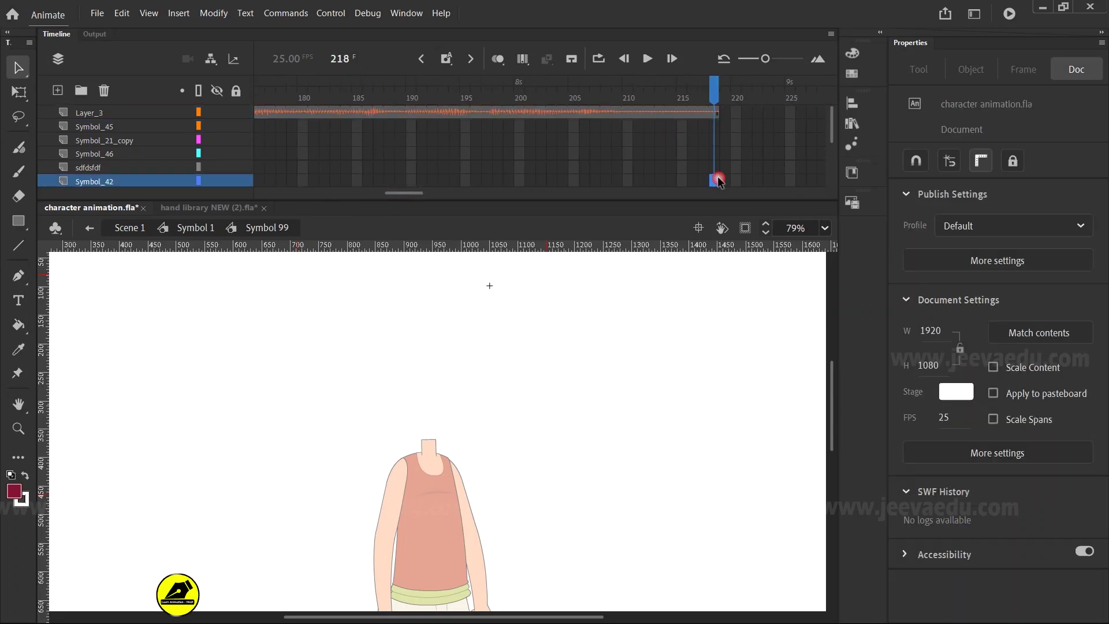
scroll(716, 143, down, 2)
drag(715, 199, 715, 199)
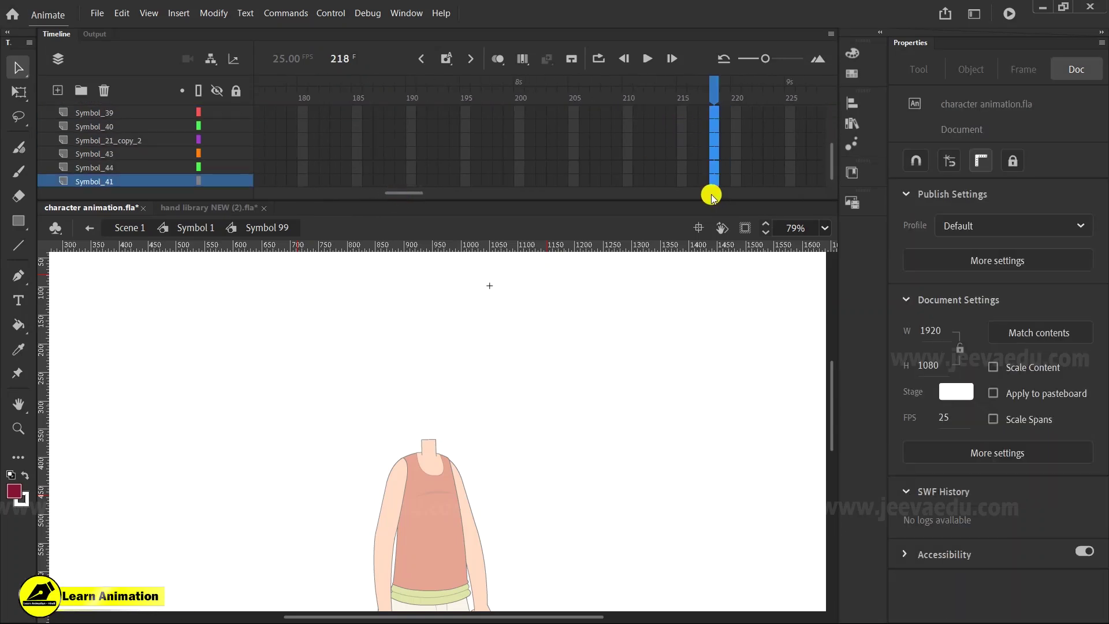
key(F5)
Step: Delete the pasted audio layer Layer_3 from Symbol 99
scroll(710, 130, up, 3)
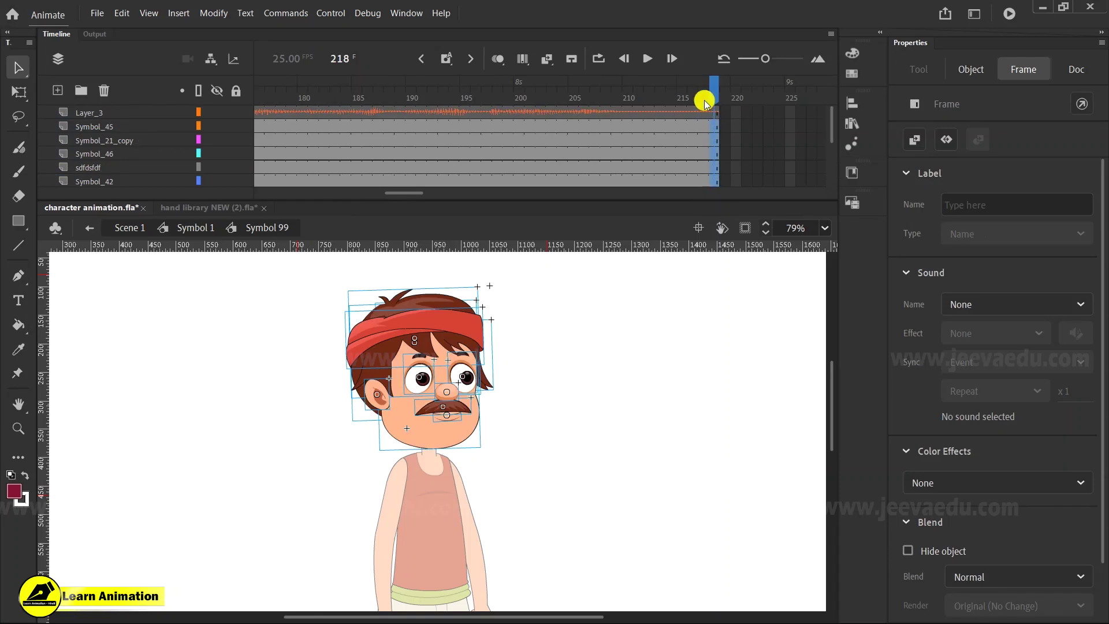
click(100, 111)
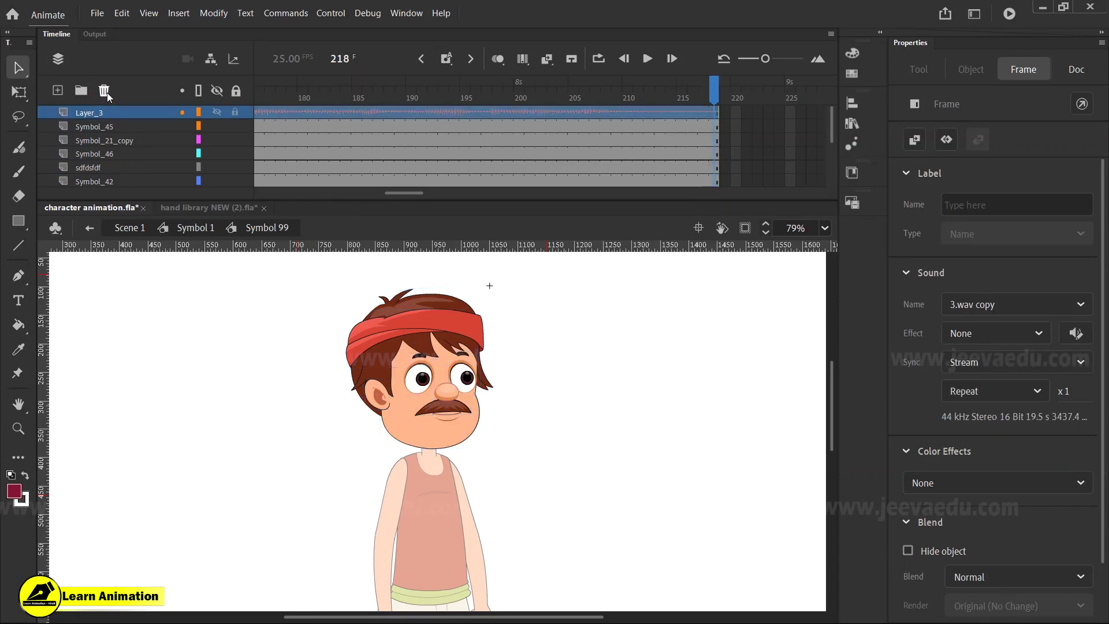
click(106, 93)
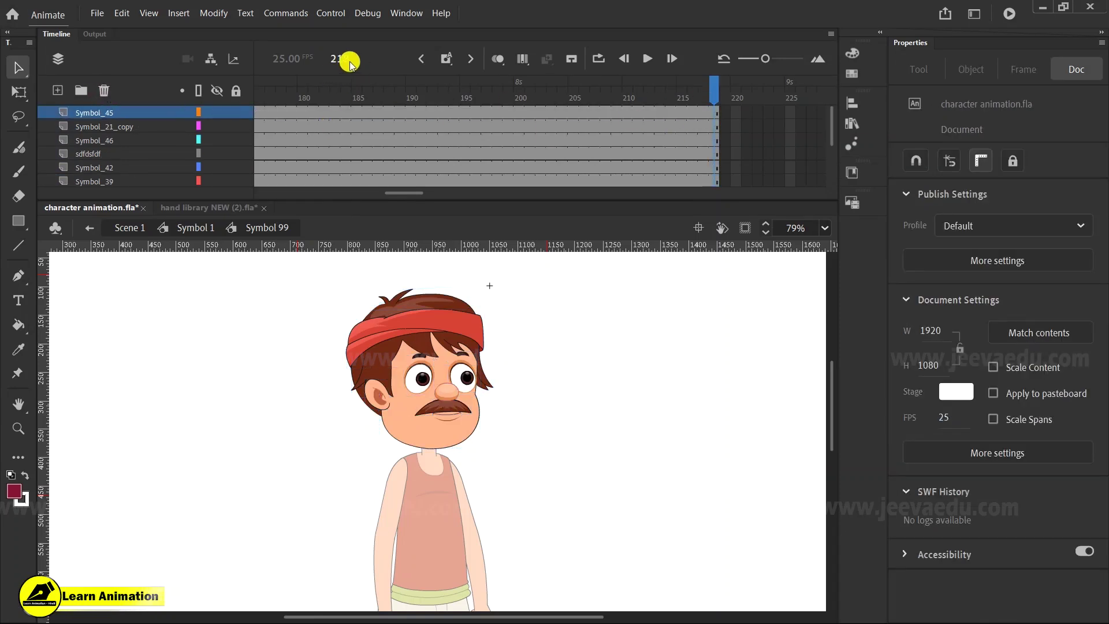
Step: Extend all head-part layers in Symbol 99 several frames past frame 218 and return to Symbol 1
drag(523, 298, 319, 492)
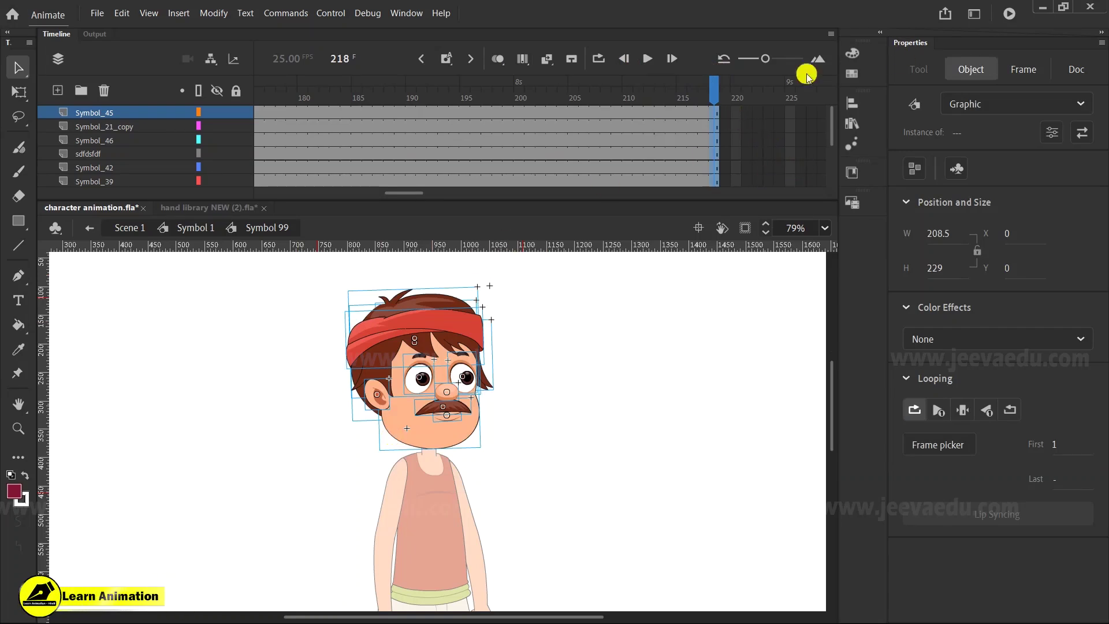
drag(749, 122, 808, 231)
scroll(744, 126, up, 2)
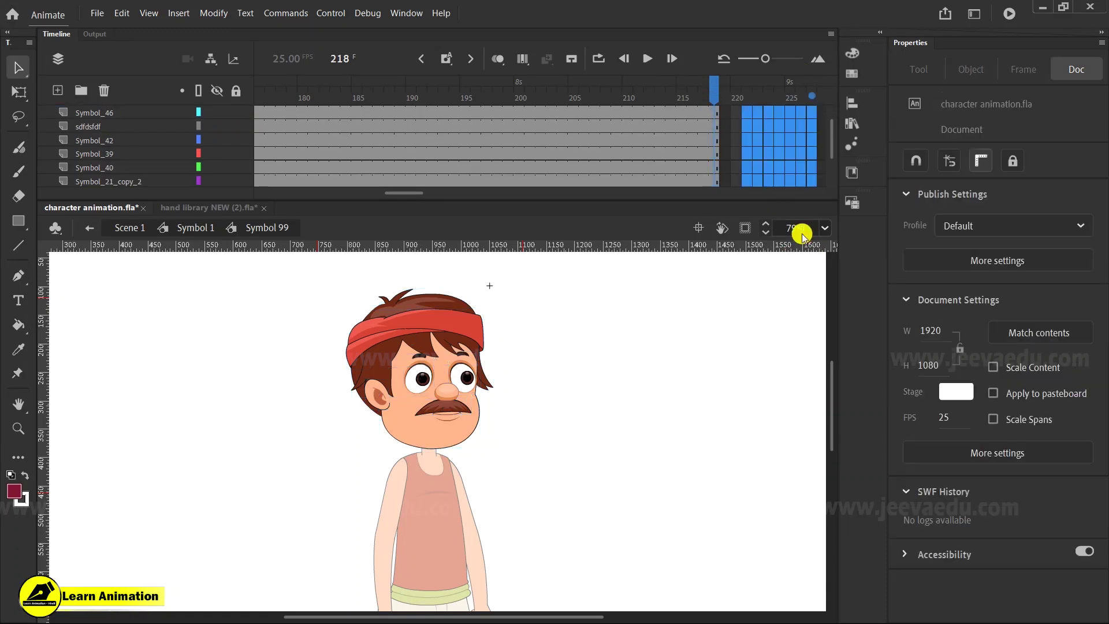
key(F5)
drag(782, 97, 683, 113)
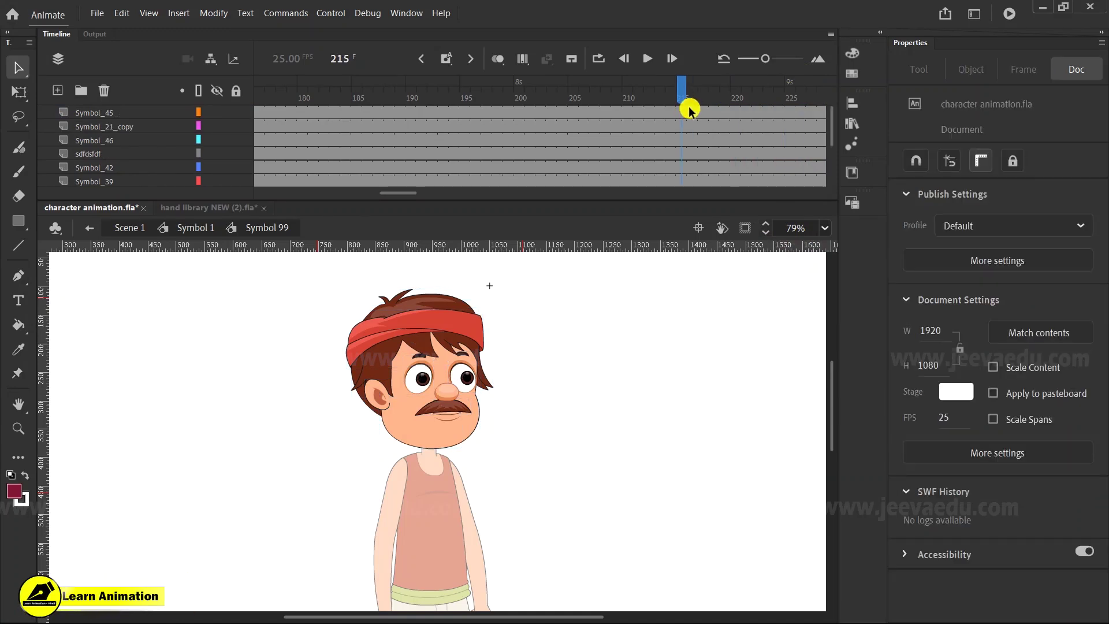
click(195, 228)
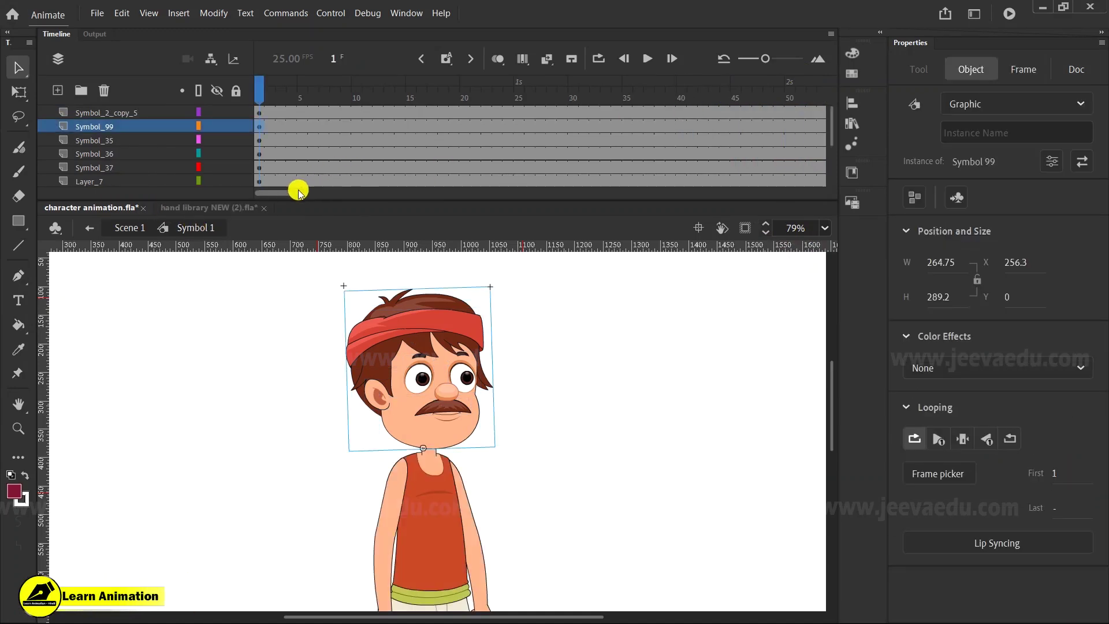
Step: Check where the body-part layers end in Symbol 1 and paste the copied audio layer above Symbol_2_copy_5
ctrl+alt+click(447, 453)
ctrl+alt+click(448, 468)
drag(381, 373, 522, 598)
click(442, 411)
click(442, 411)
drag(265, 193, 347, 202)
click(496, 116)
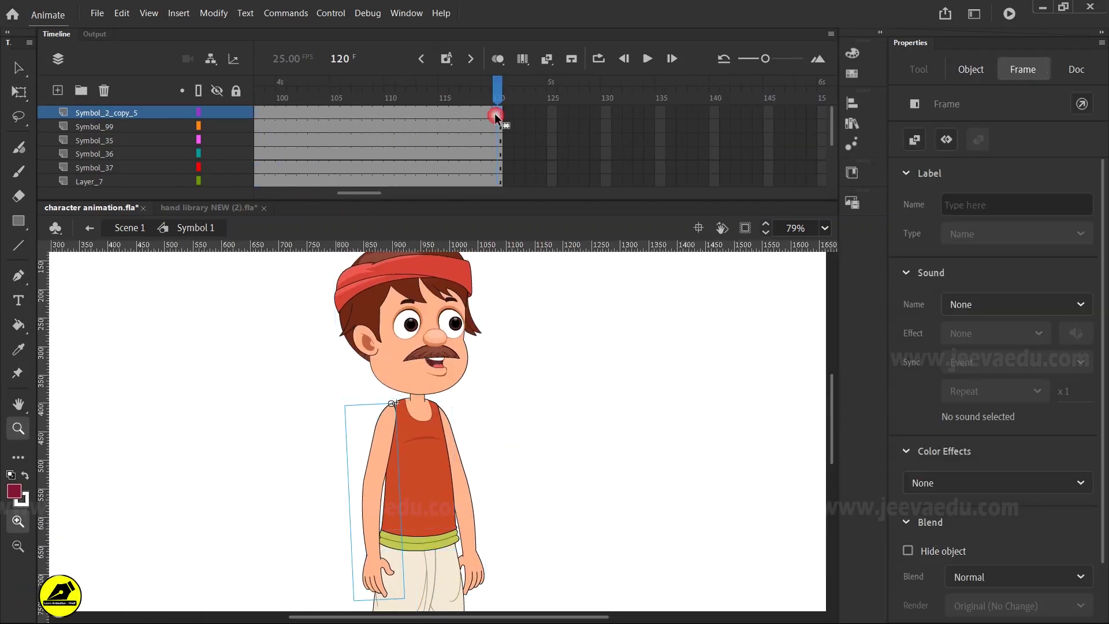
right_click(158, 113)
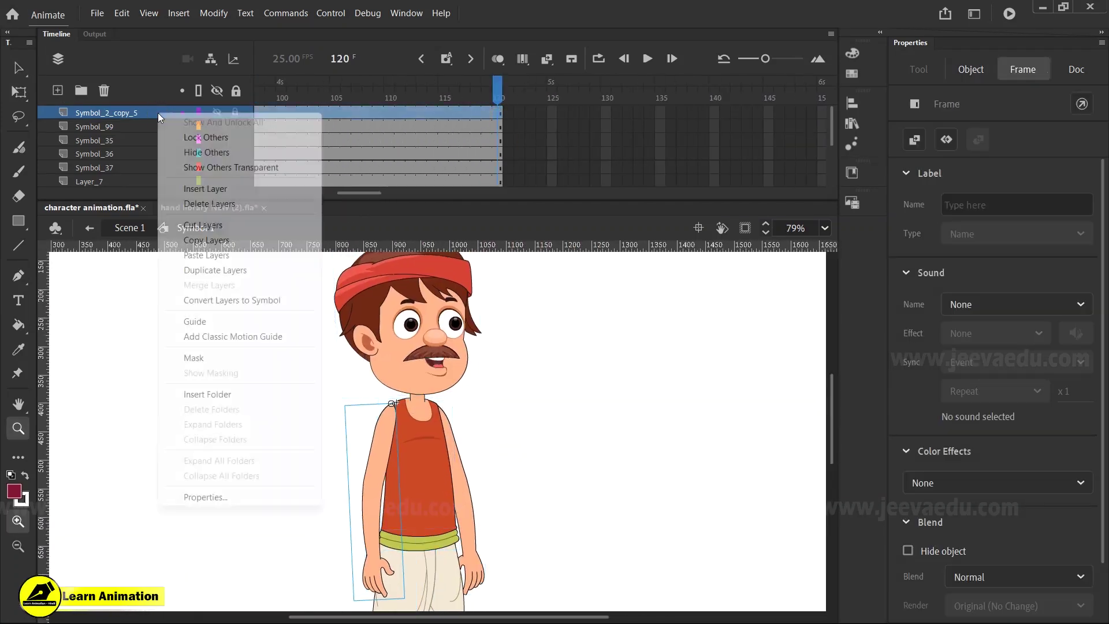
click(212, 256)
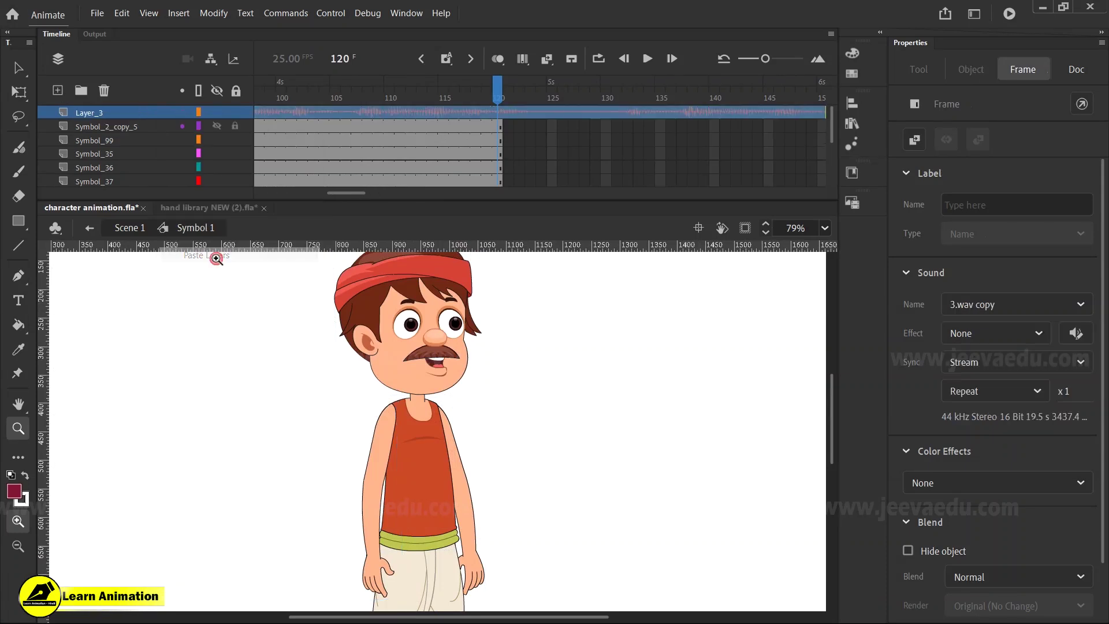
Step: Extend all body-part layers in Symbol 1 to frame 218
drag(341, 195, 404, 193)
click(676, 124)
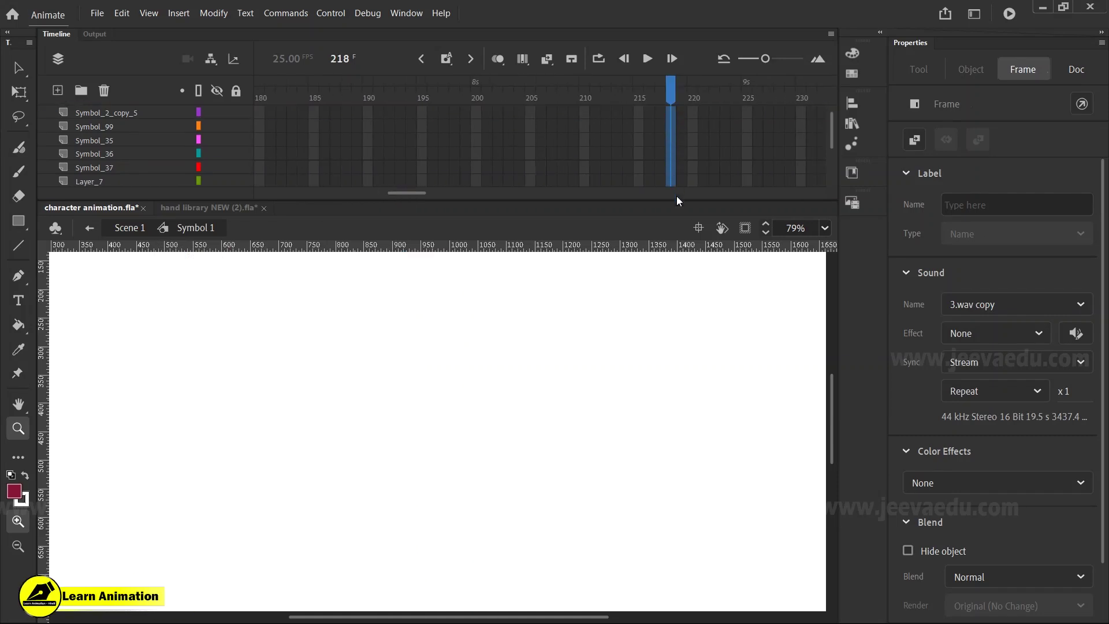
click(673, 230)
key(F5)
scroll(660, 119, up, 3)
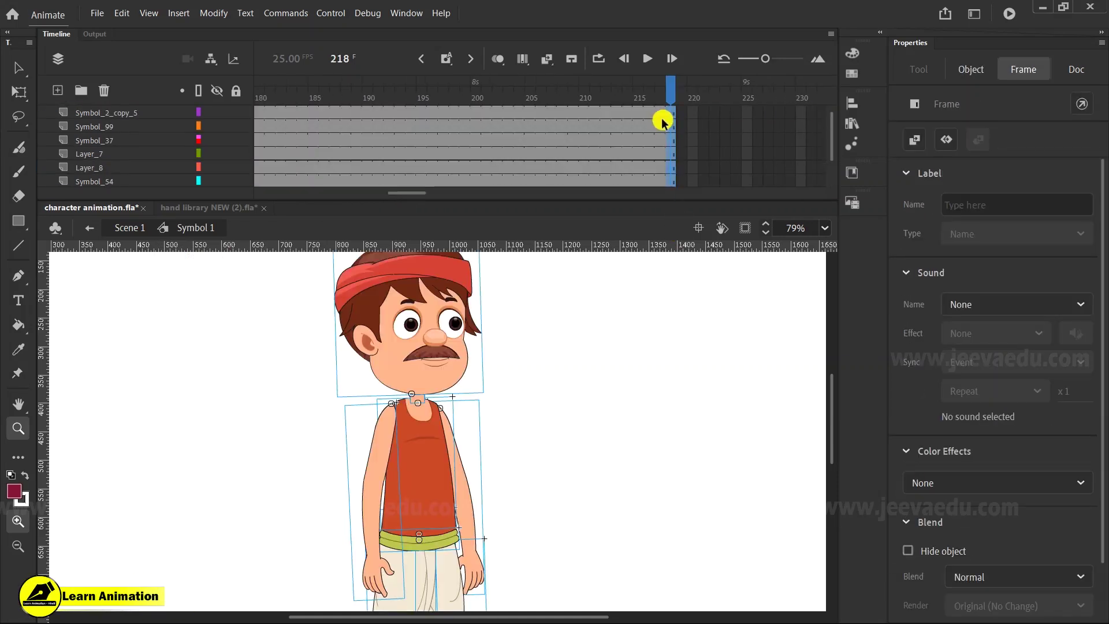
Step: Play back Symbol 1 from frame 1 and examine the mouth movement close up and on the full figure
drag(670, 96, 2, 163)
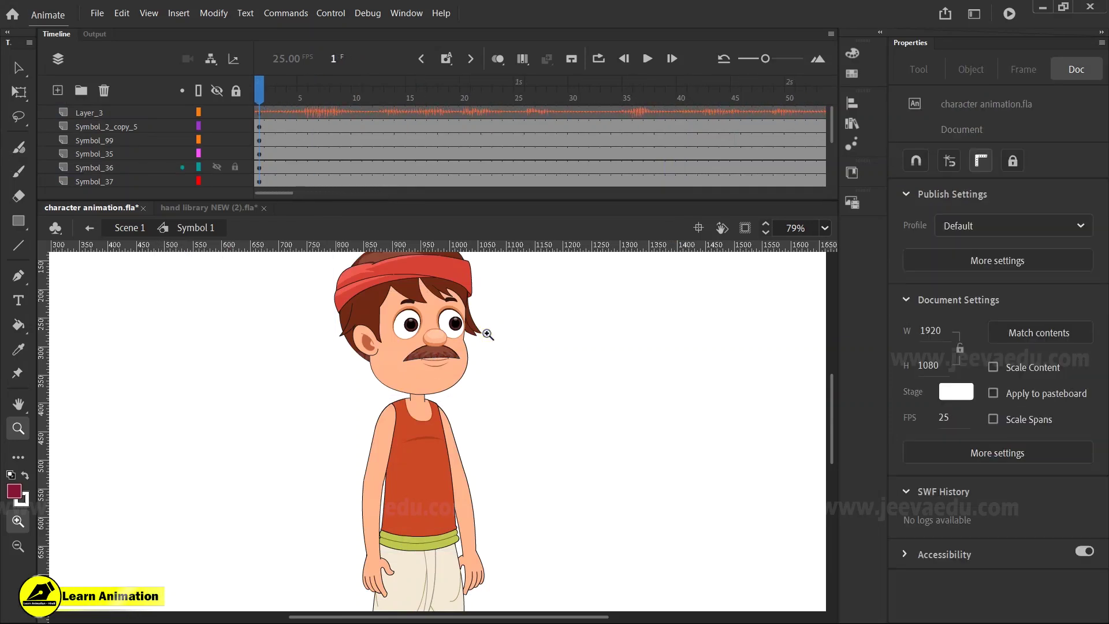
drag(486, 333, 408, 390)
alt+click(560, 475)
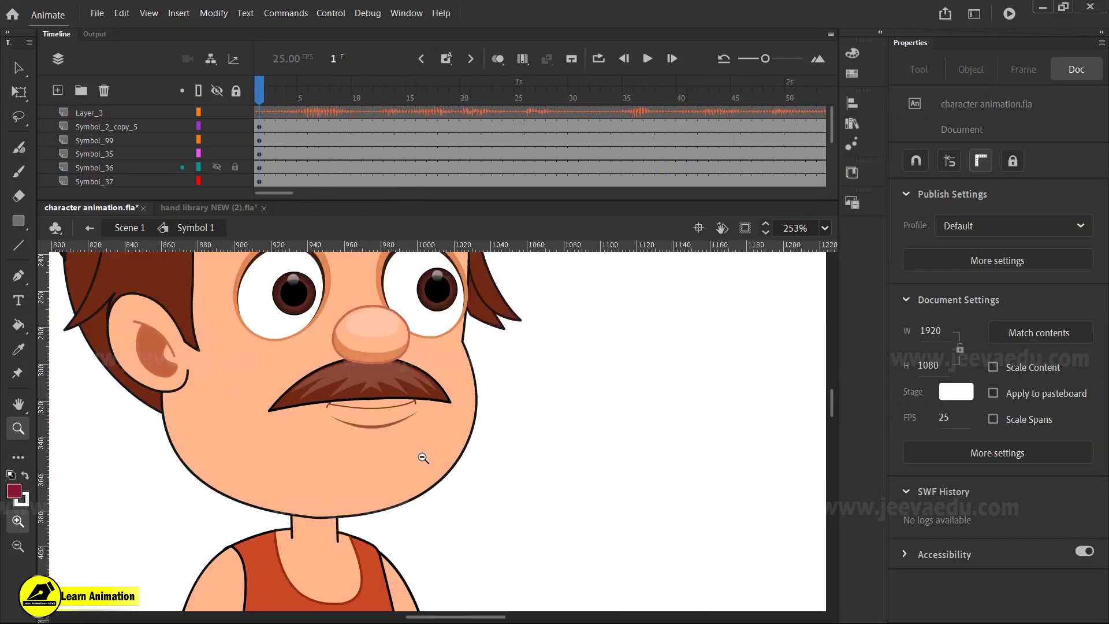
alt+click(540, 491)
drag(540, 490, 577, 509)
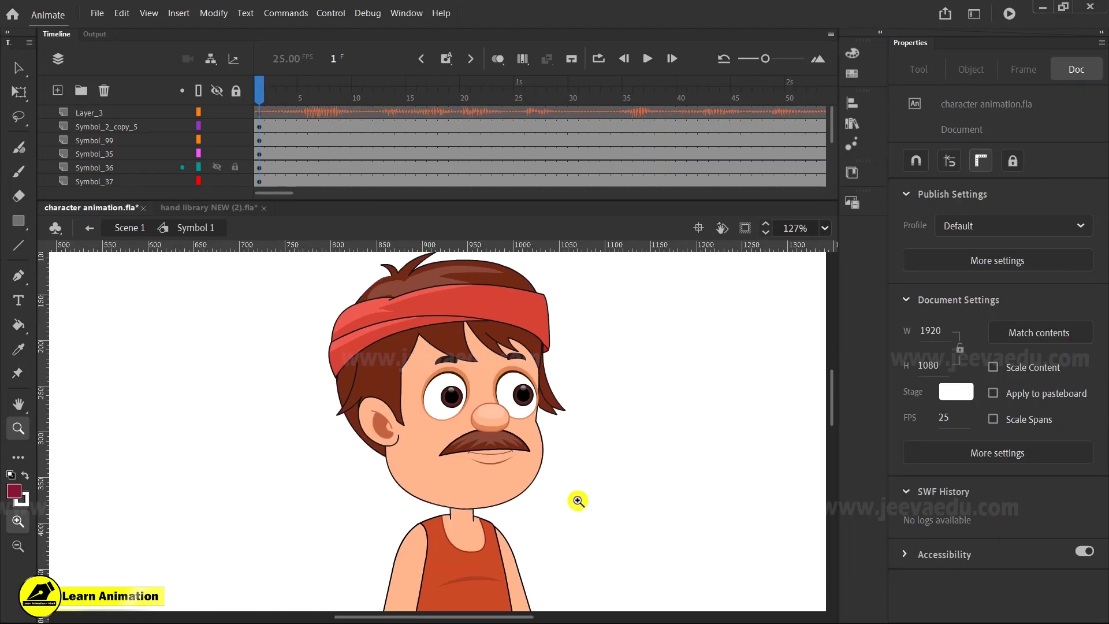
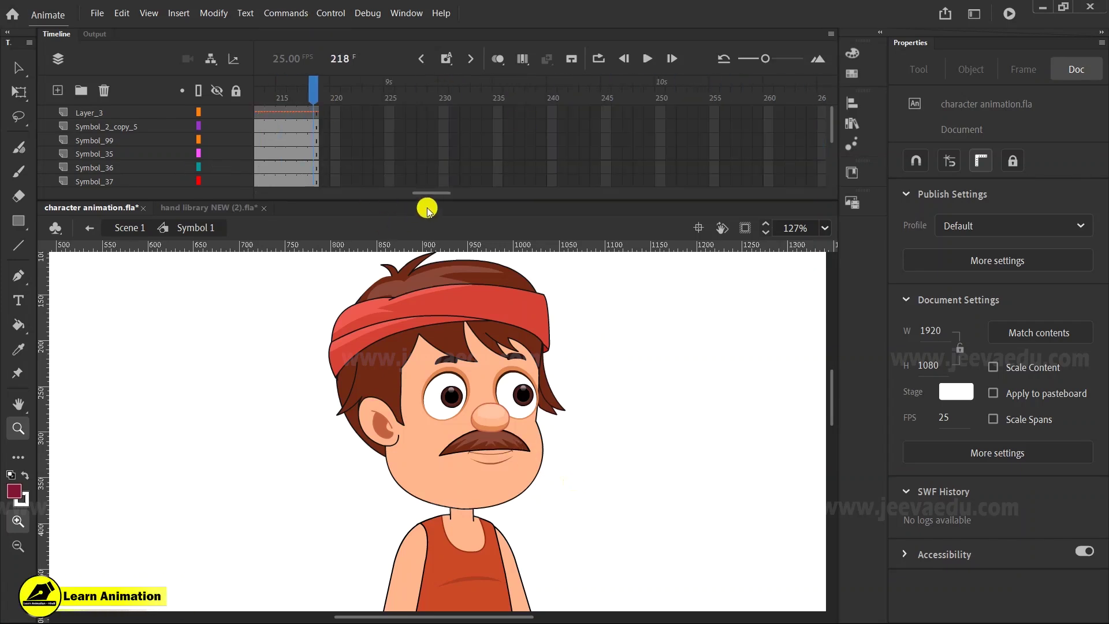
drag(445, 195, 207, 184)
click(276, 100)
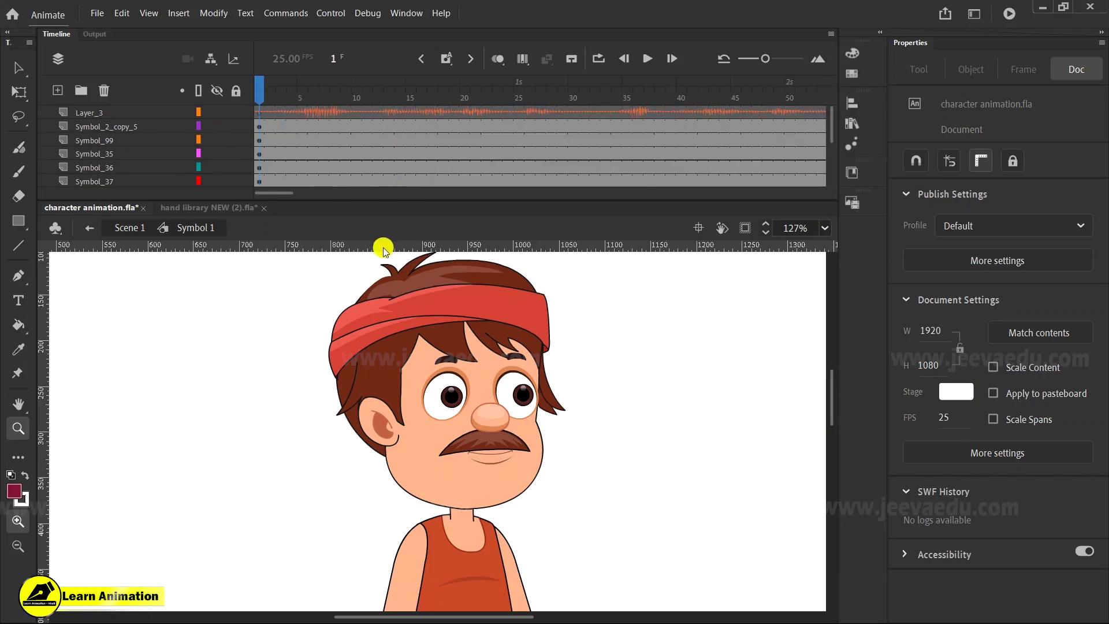
alt+click(435, 433)
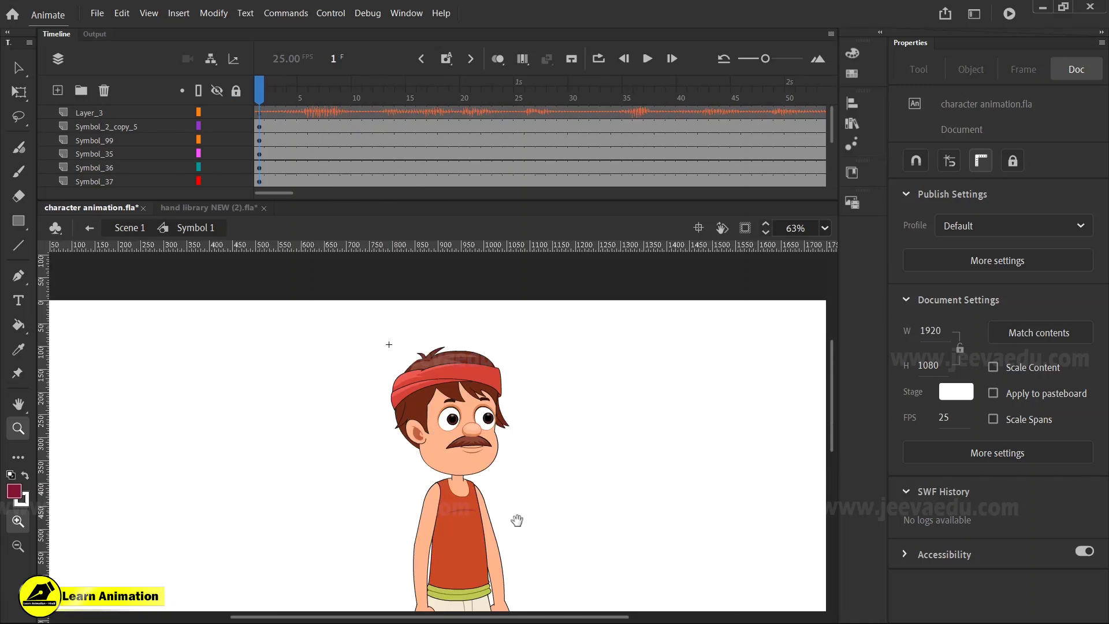
alt+click(448, 456)
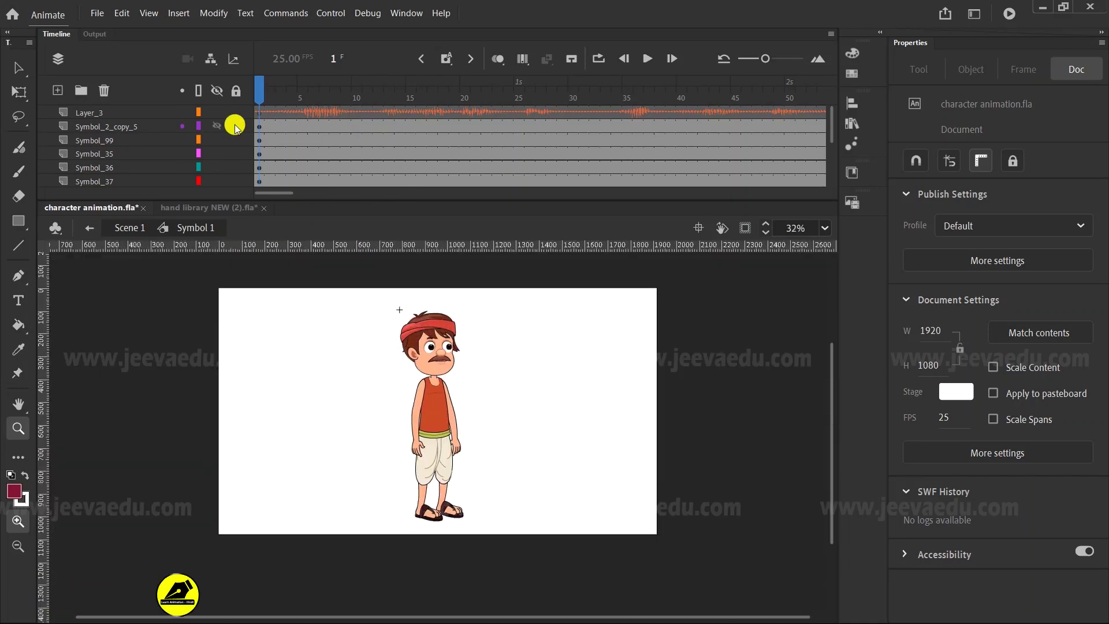
key(Return)
click(321, 109)
Step: Insert keyframes at frame 4 on all body-part layers in Symbol 1 and compare the pose with frame 7
drag(292, 126, 307, 156)
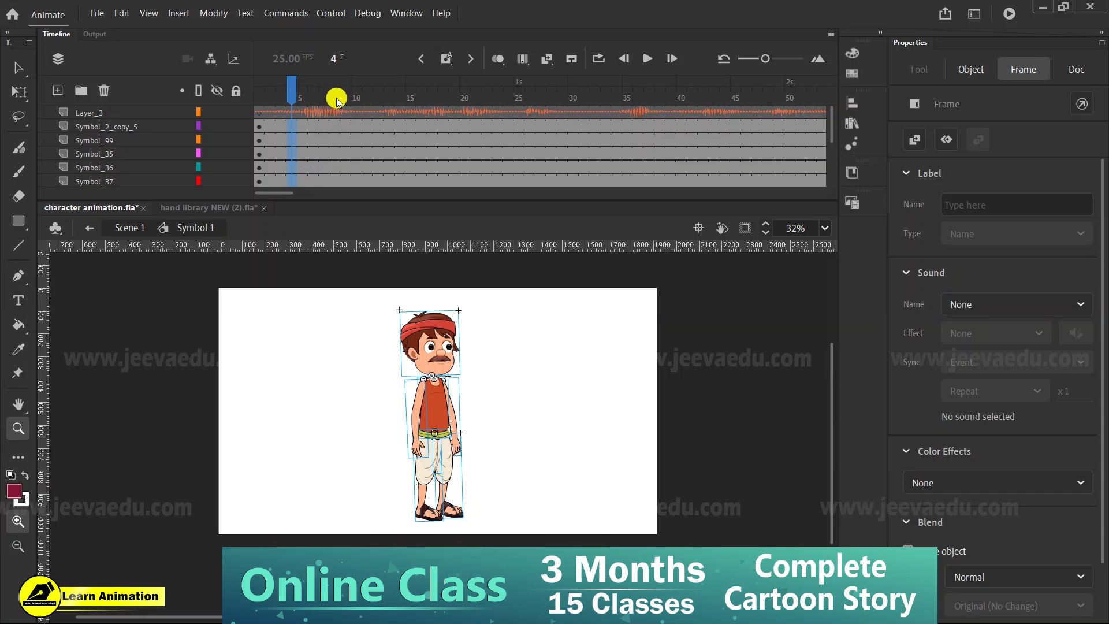
drag(310, 85, 327, 104)
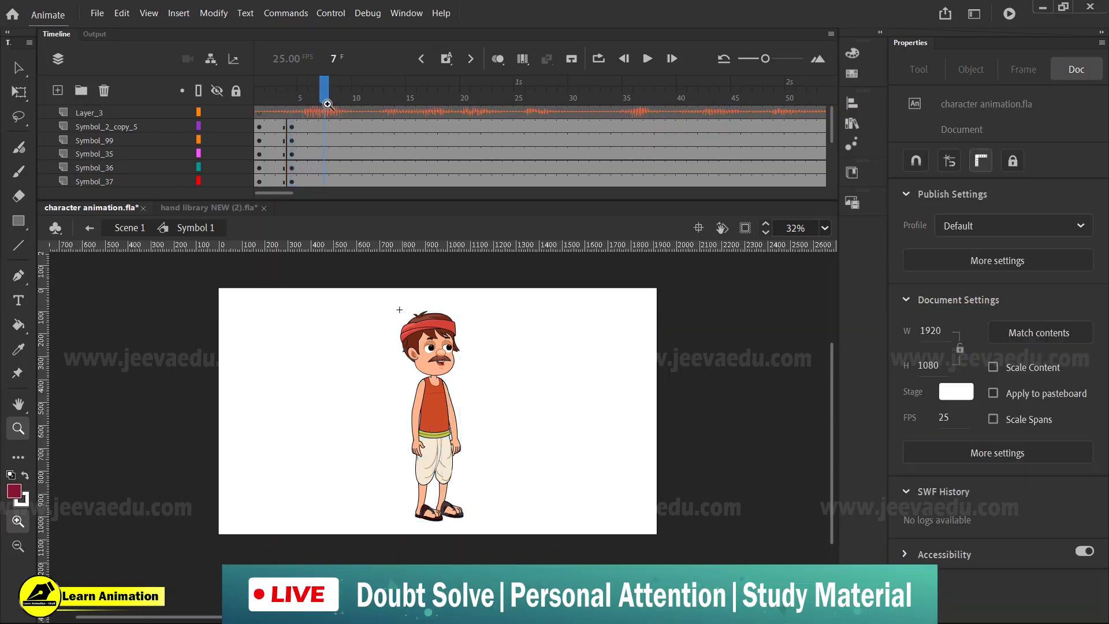
drag(368, 296, 503, 547)
drag(323, 88, 292, 109)
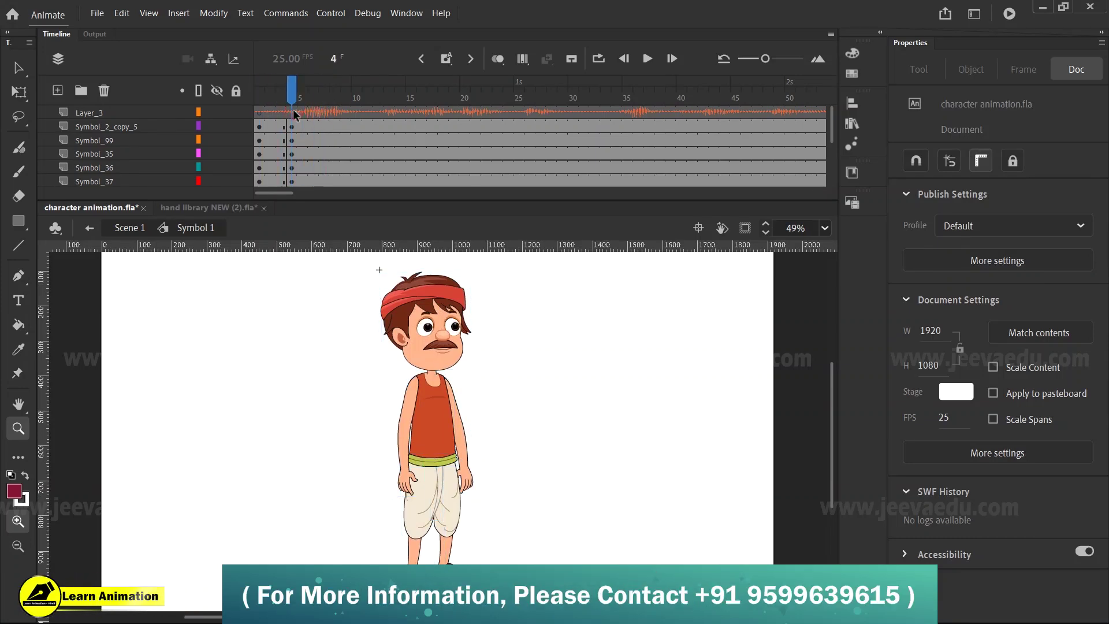
click(340, 68)
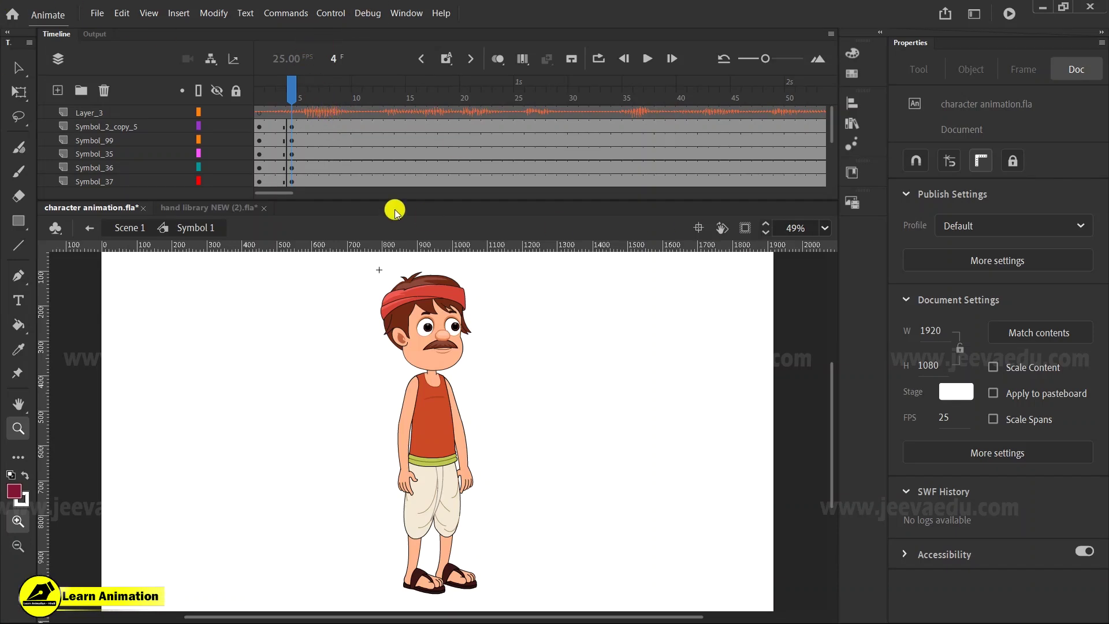
Step: Insert keyframes at frames 8 and 18 on all body-part layers
drag(304, 128, 329, 161)
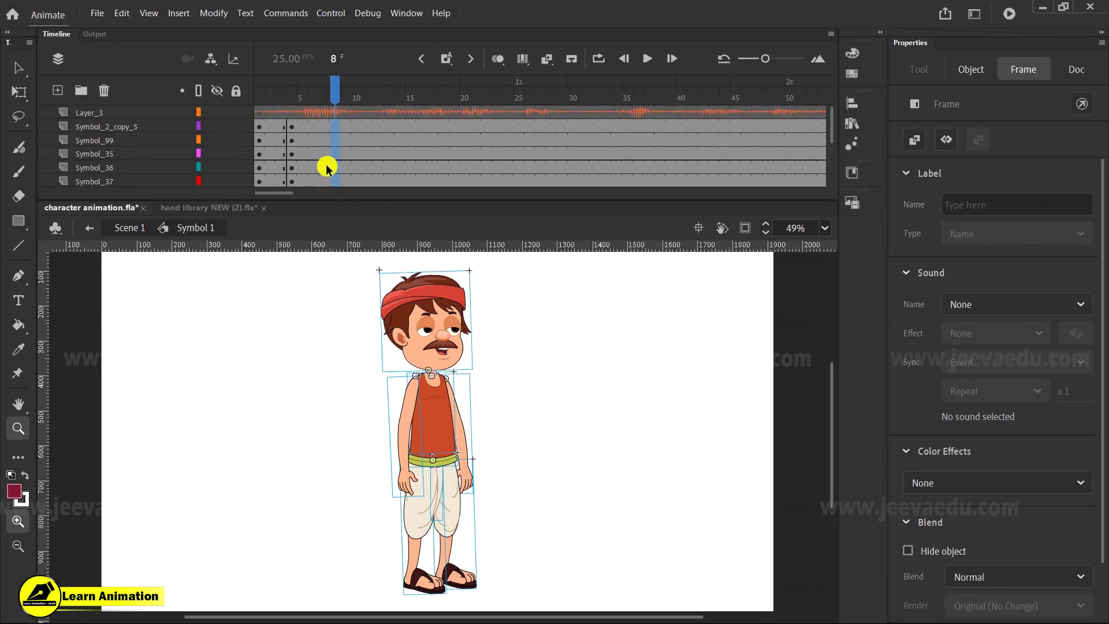
key(F6)
drag(344, 91, 436, 149)
click(431, 103)
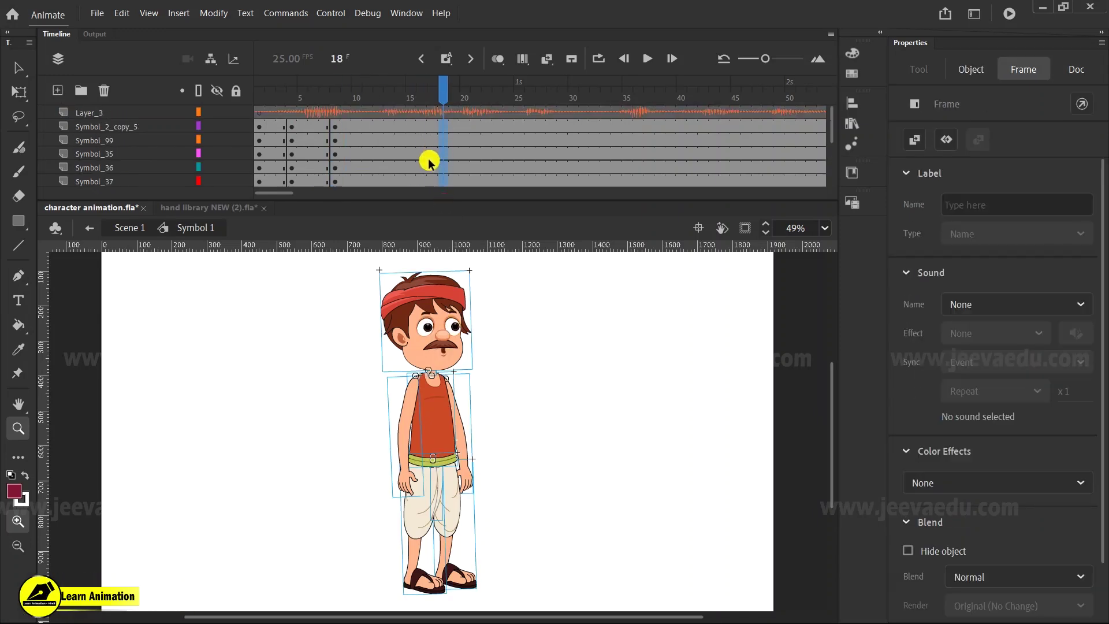
key(F6)
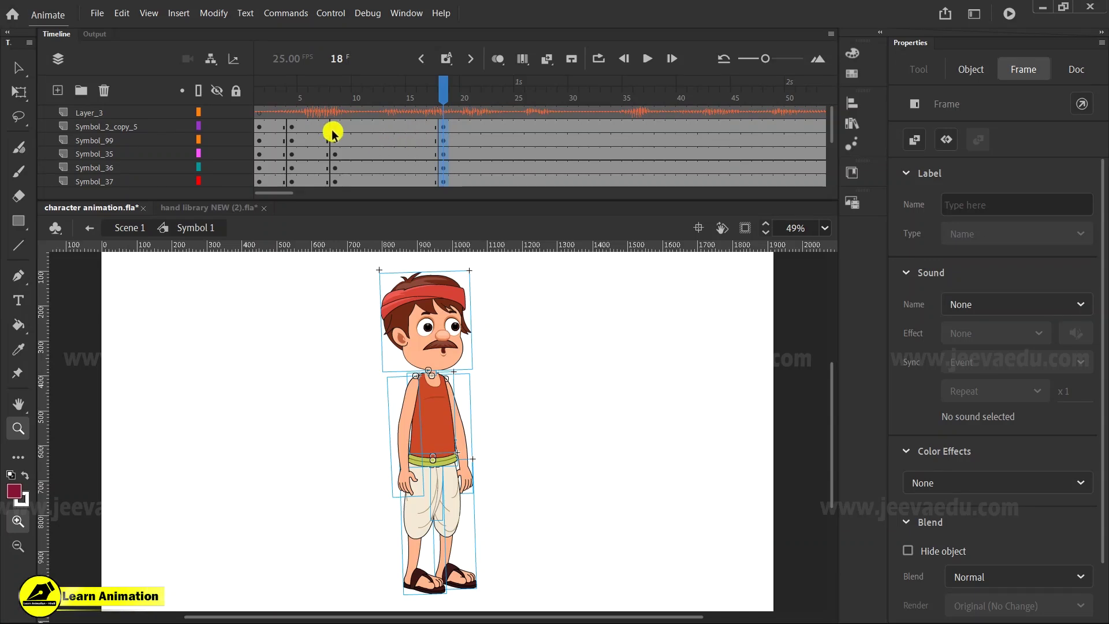
Step: Try to create a classic tween on the body-part layers around the frame 8 keyframes, declining the conversion to symbols
drag(347, 127, 432, 126)
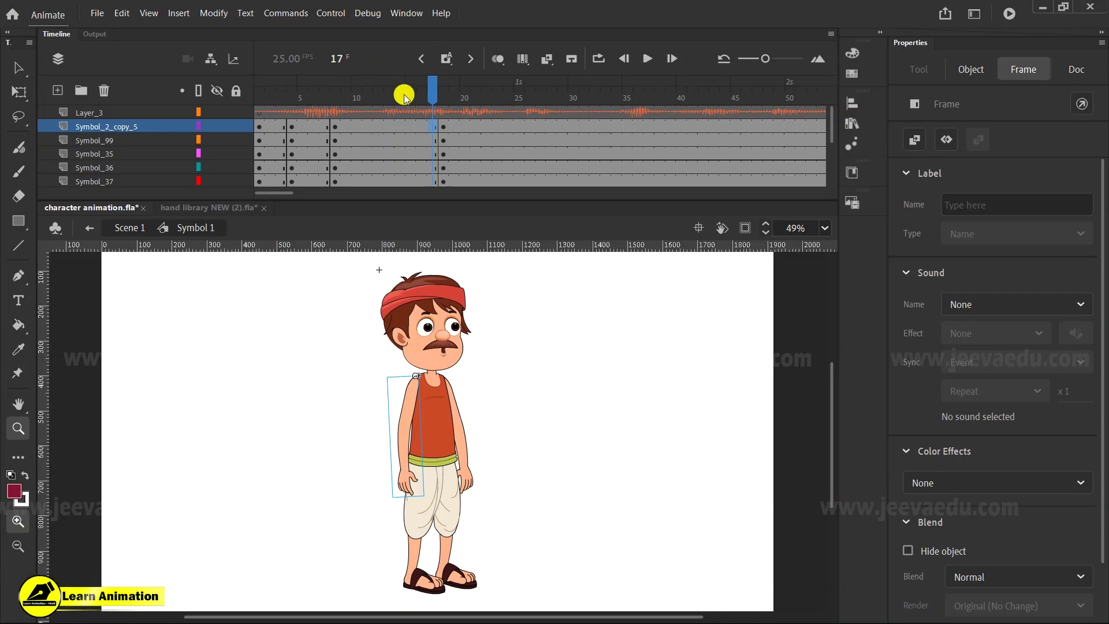
click(336, 92)
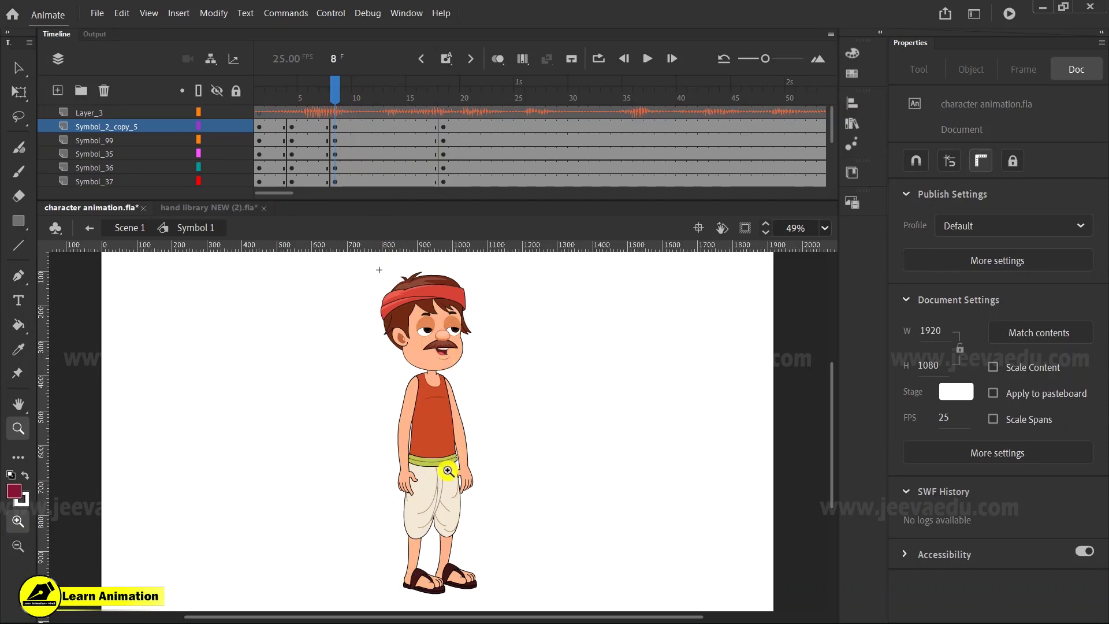
drag(322, 123, 363, 220)
right_click(335, 150)
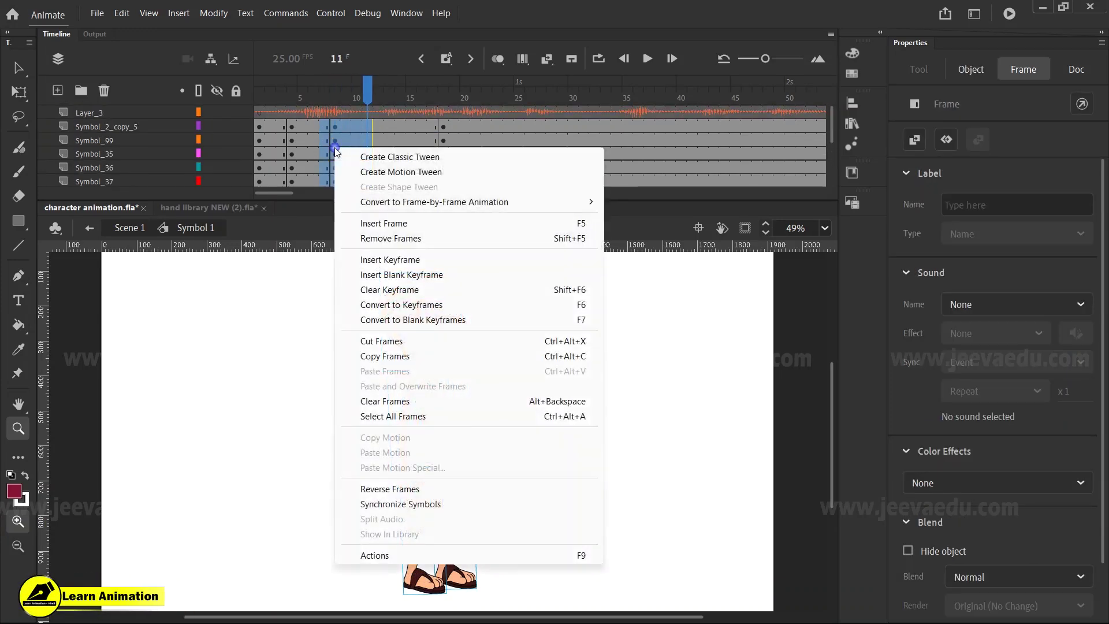
click(380, 155)
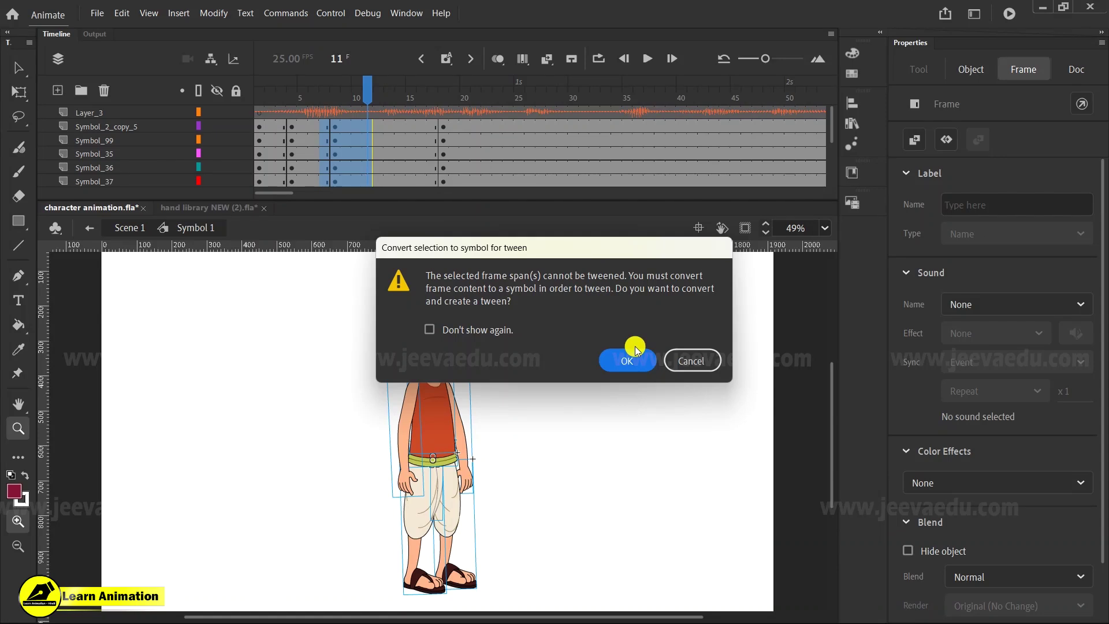
click(682, 358)
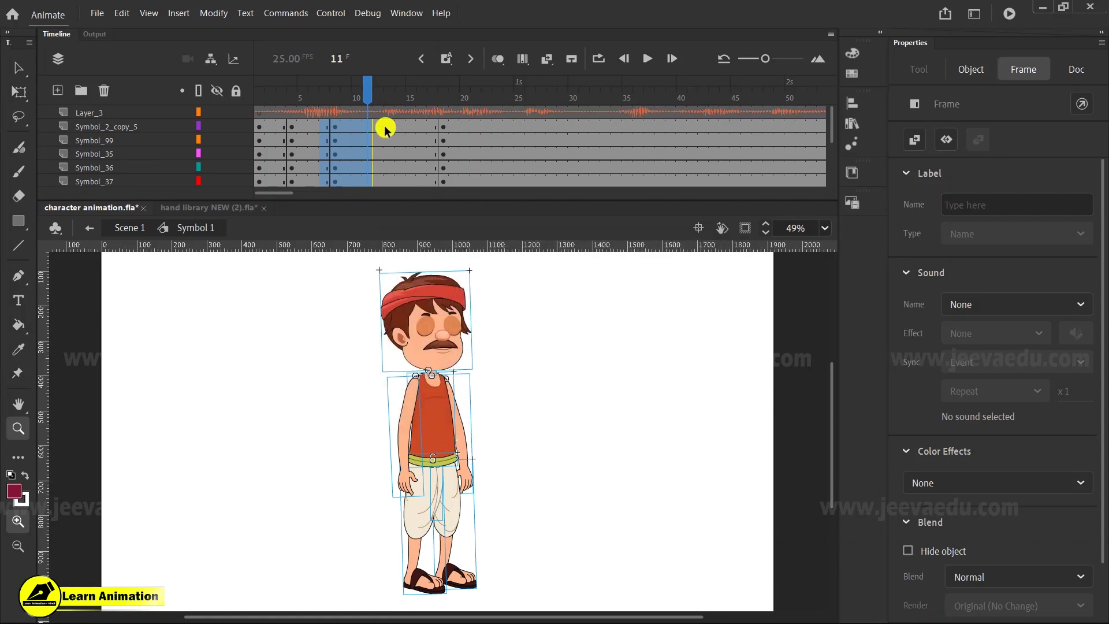
Step: Clear the keyframes between frames 4 and 18 on all body-part layers
click(353, 96)
drag(286, 125, 425, 172)
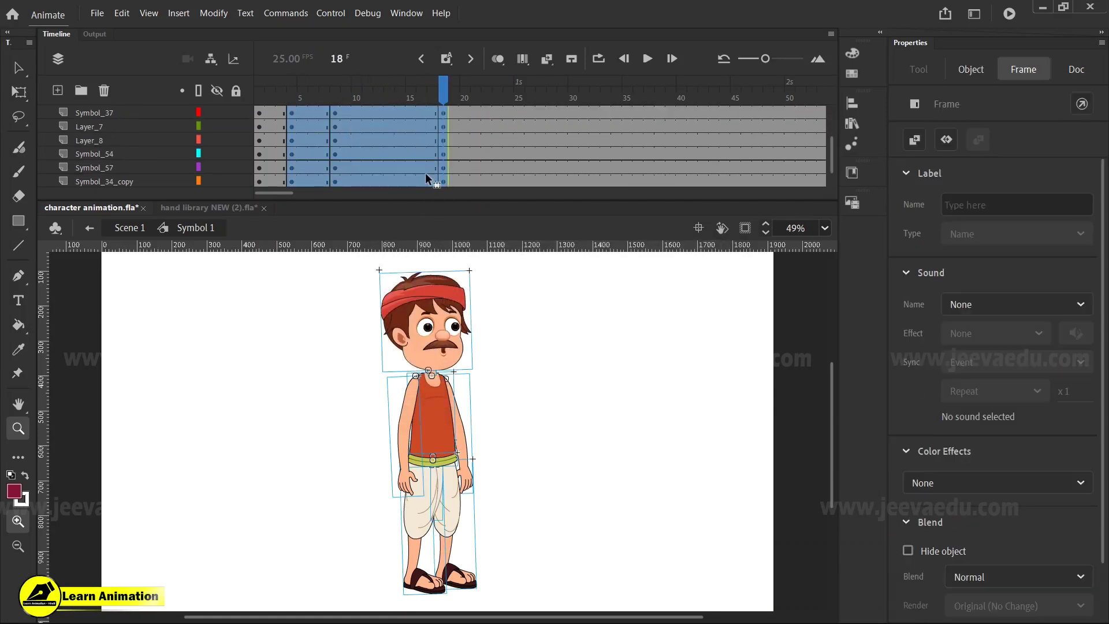
right_click(425, 172)
click(456, 317)
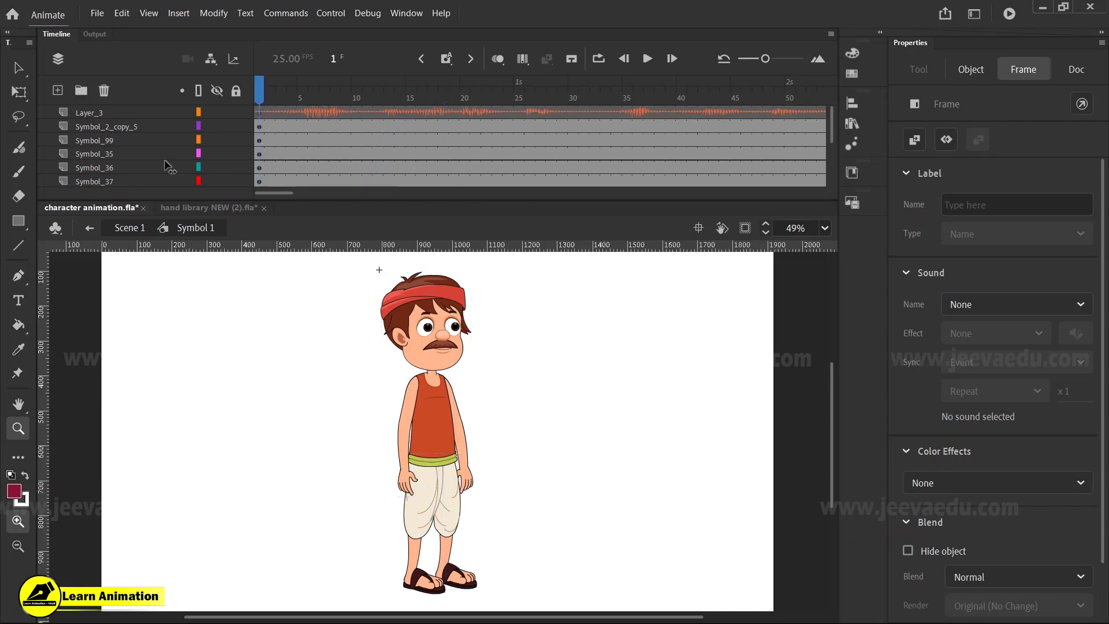
Step: Select all of the character's body parts at frame 1 and distribute them to separate layers
click(403, 384)
key(v)
drag(344, 293, 478, 528)
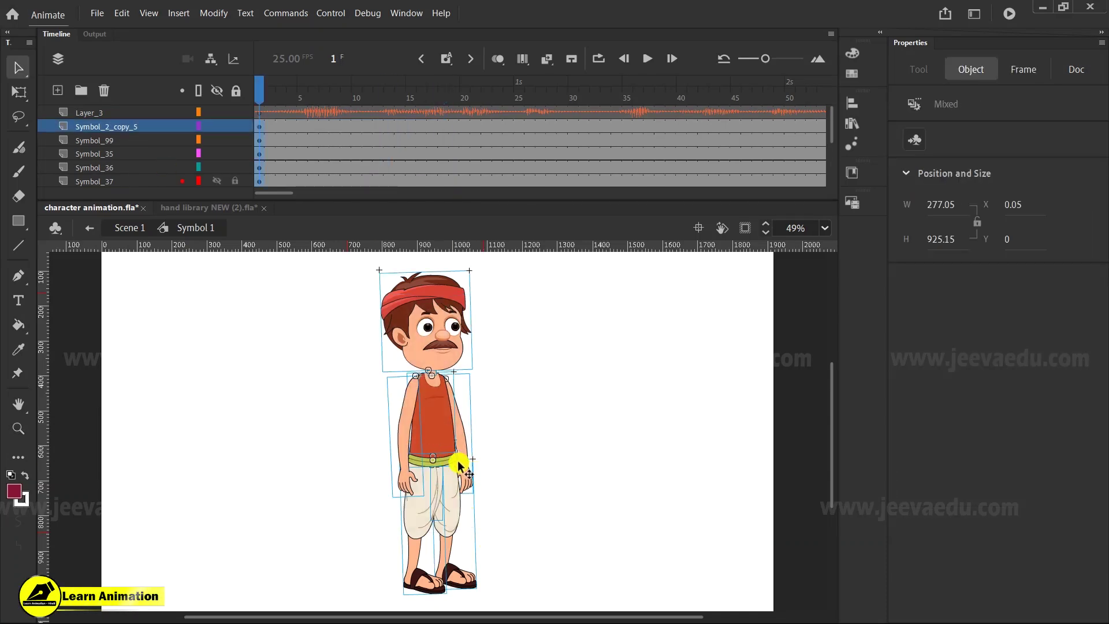
click(514, 446)
drag(337, 292, 511, 612)
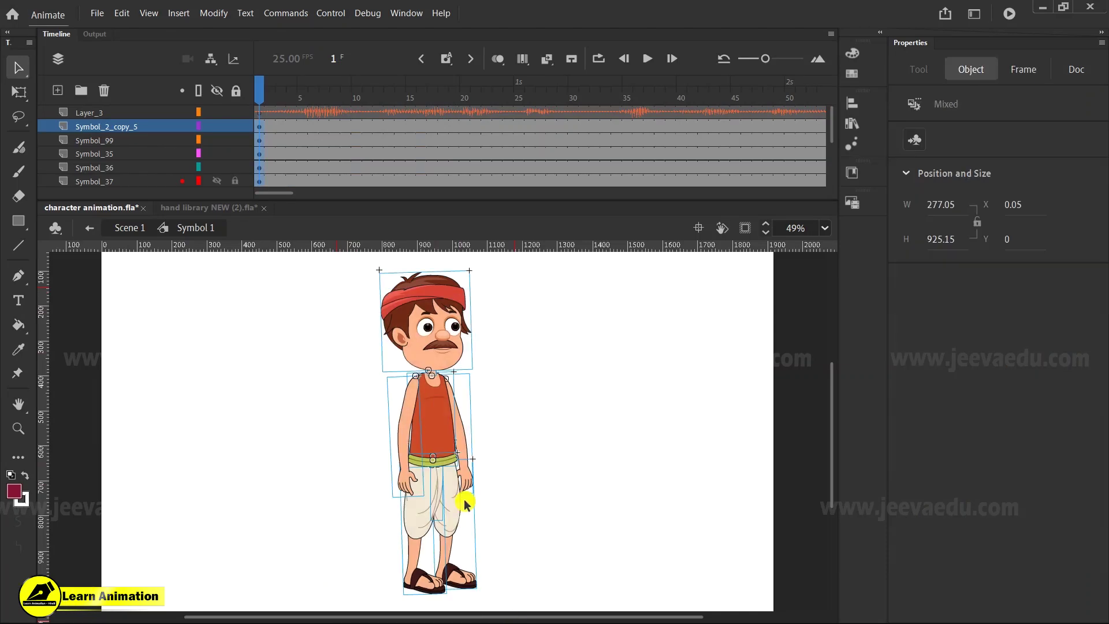
right_click(464, 504)
click(511, 348)
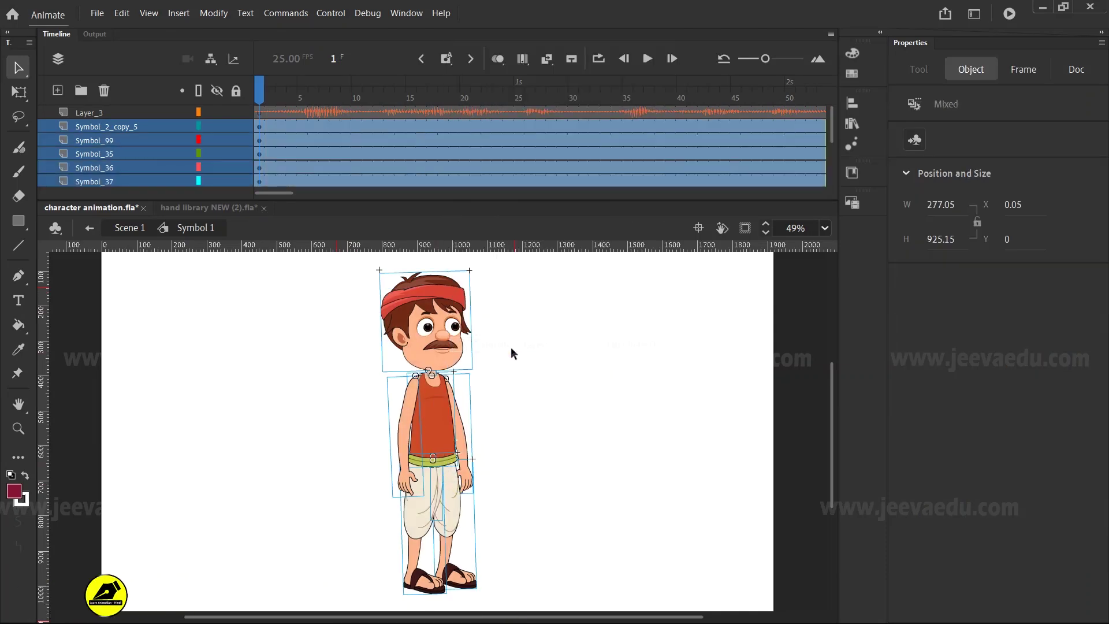
Step: Test moving the head on its own at frame 1 and undo the move
click(254, 89)
click(439, 339)
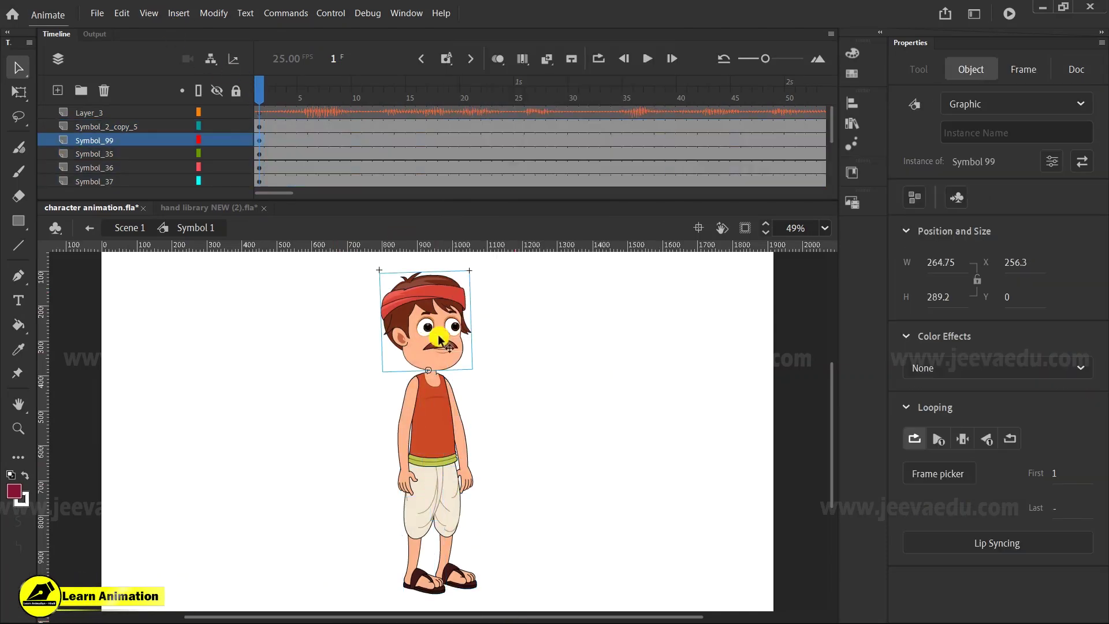
drag(439, 339, 442, 345)
key(ctrl+z)
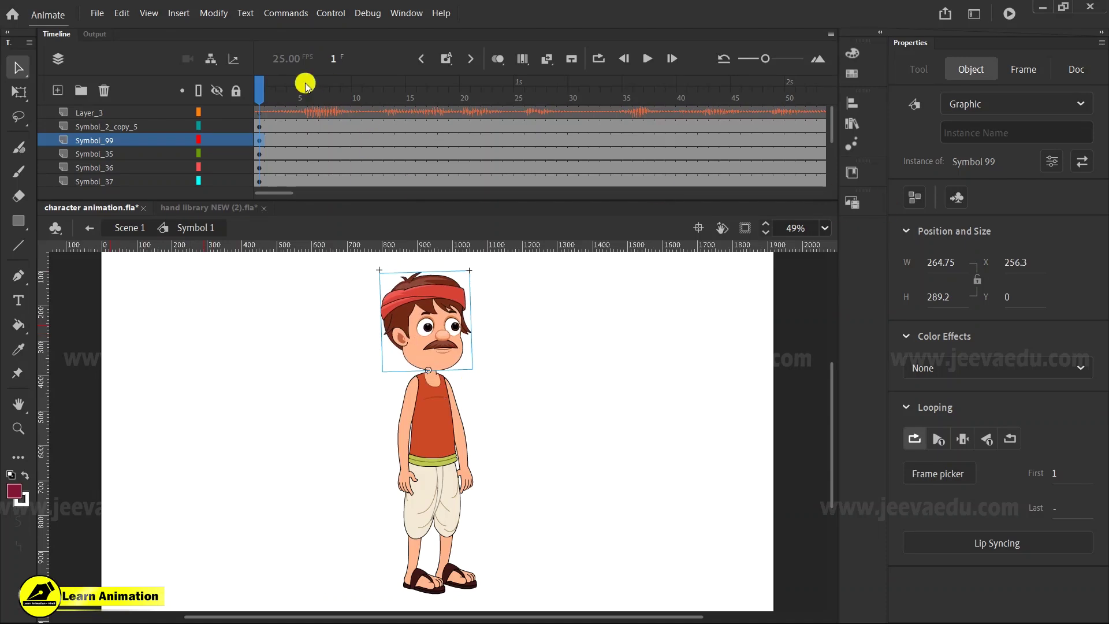
Step: Hide the Symbol_99 head layer, then test moving the torso and undo the move
click(217, 140)
click(434, 385)
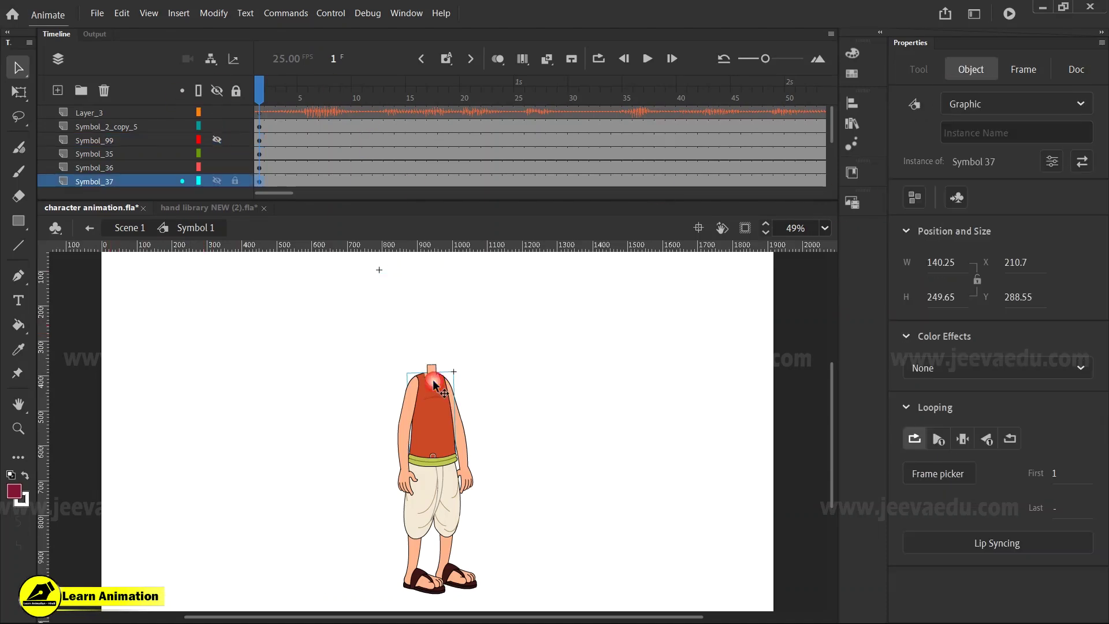
drag(434, 385, 358, 387)
key(ctrl+z)
Step: Select the neck and torso together, test moving them as a pair, and undo each move
click(434, 369)
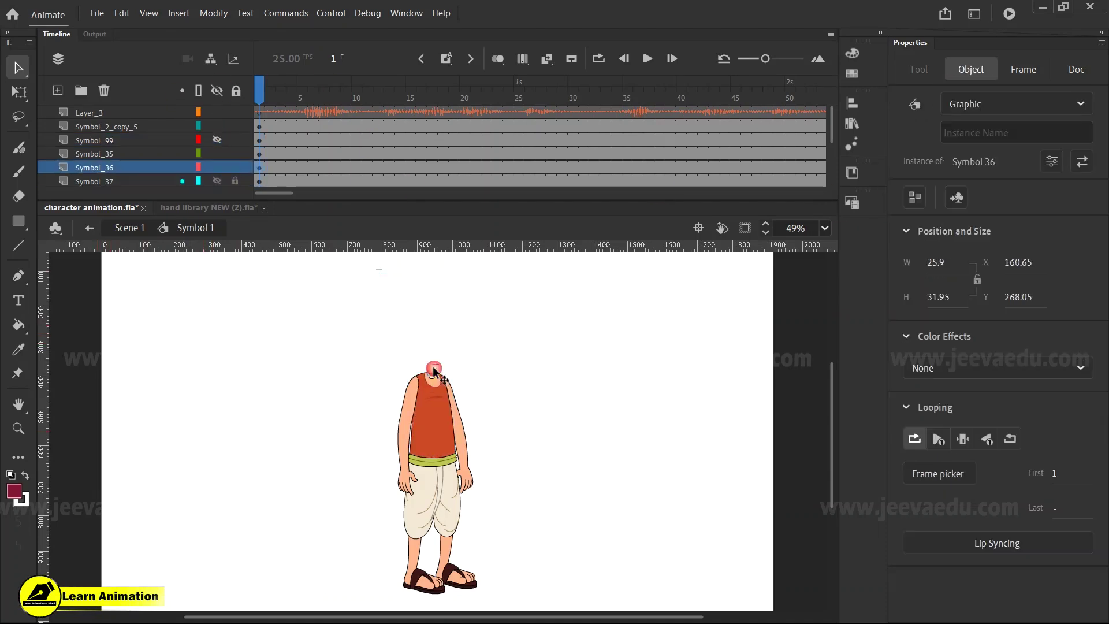
click(434, 385)
click(431, 371)
shift+click(438, 414)
drag(439, 415, 460, 341)
key(ctrl+z)
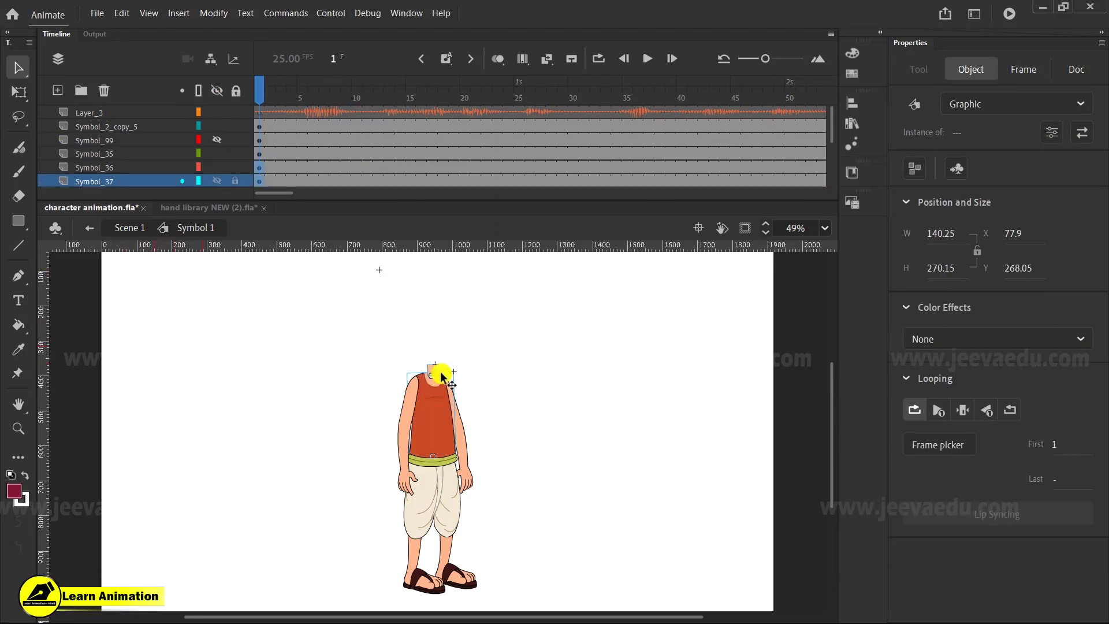
drag(440, 383, 366, 384)
key(ctrl+z)
drag(423, 420, 381, 417)
click(325, 421)
click(440, 426)
key(ctrl+z)
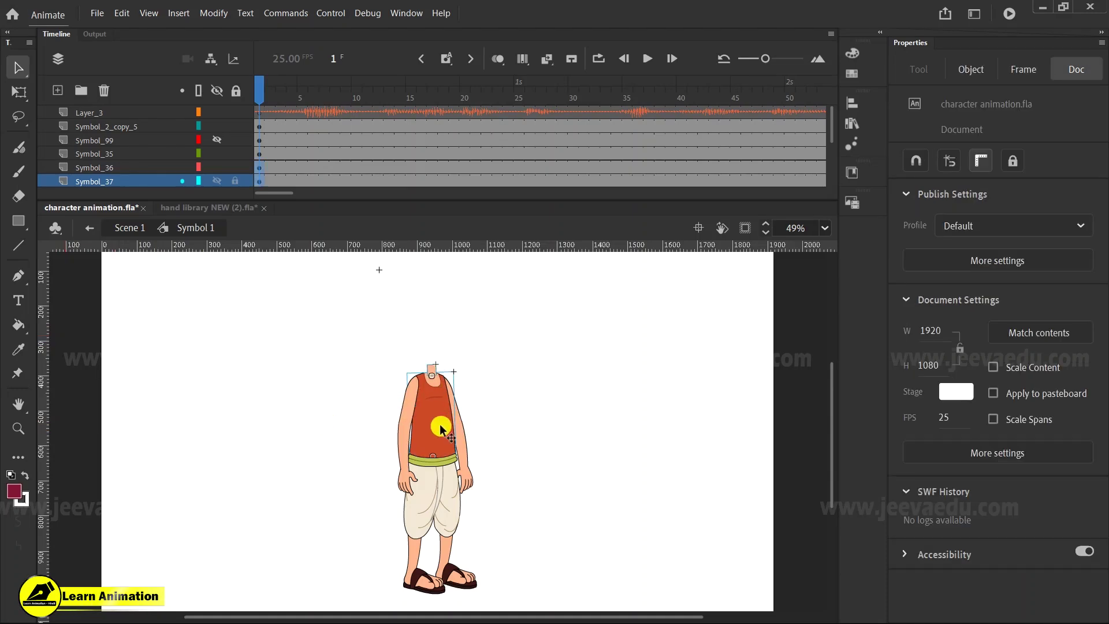
Step: Convert the neck and torso into one graphic symbol and delete the emptied Symbol_37 layer
key(F8)
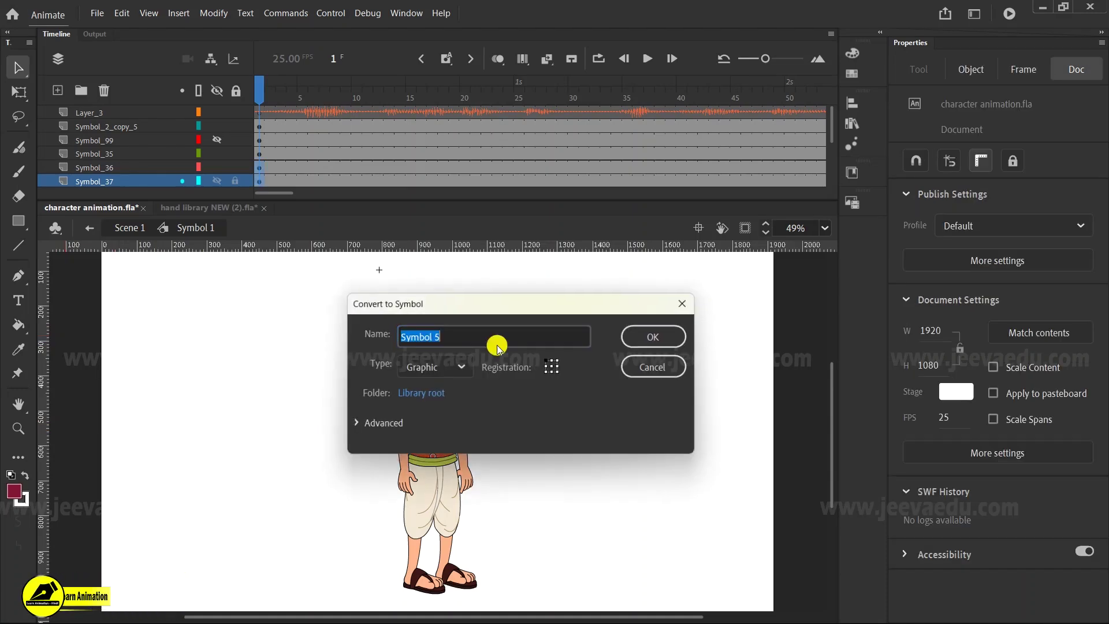
click(641, 332)
scroll(153, 168, down, 1)
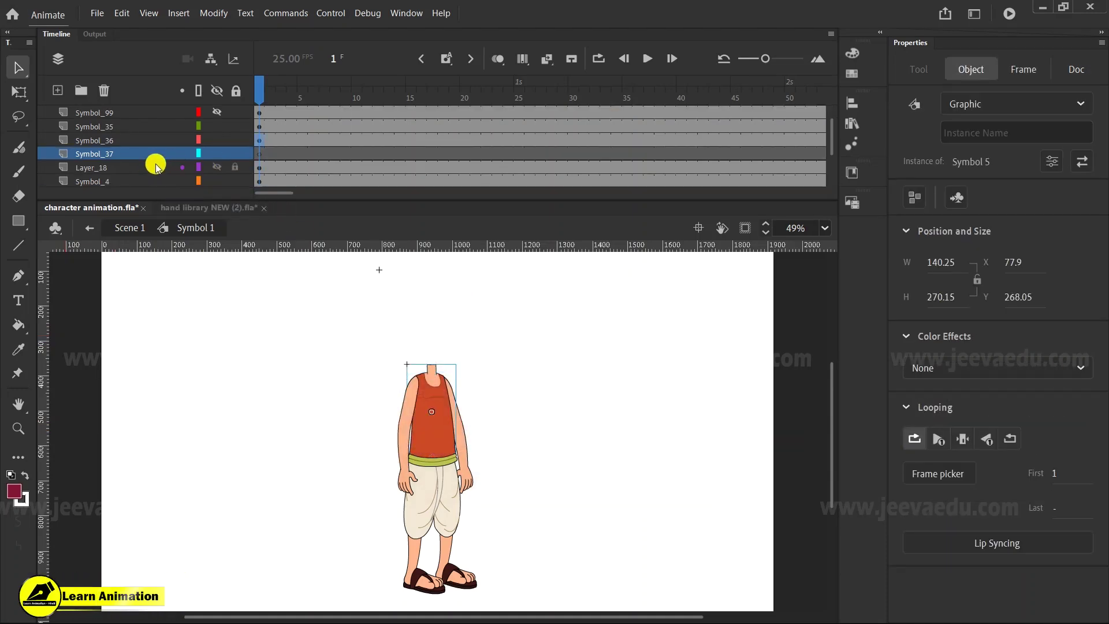
click(128, 155)
click(104, 91)
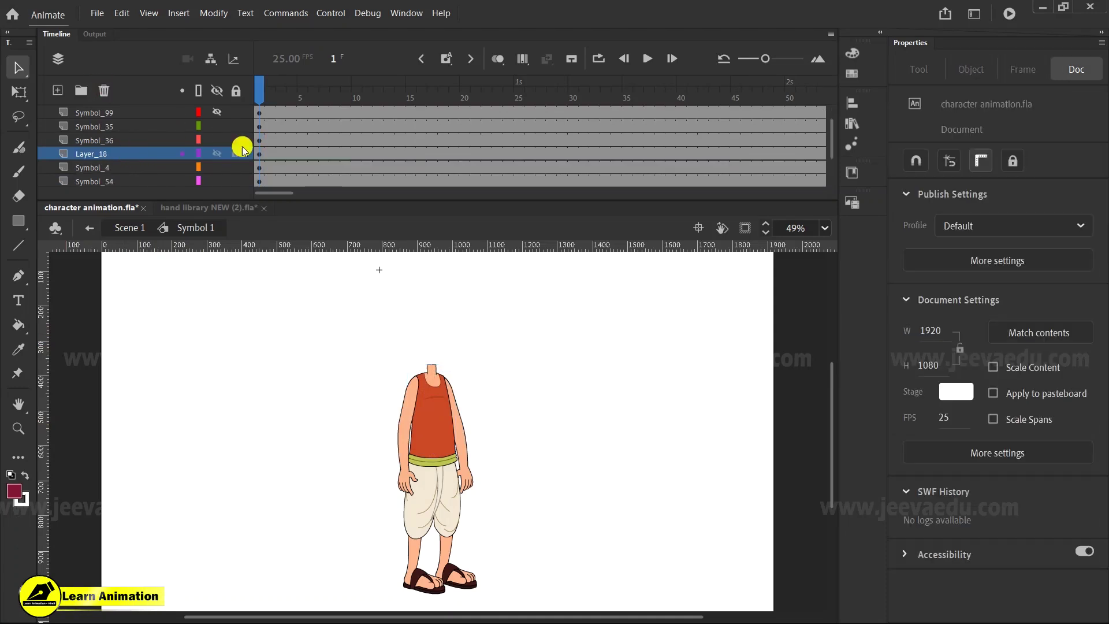
Step: Hide the Symbol_36 torso layer and examine the leftover neck group on Layer_18 up close
click(441, 413)
click(216, 139)
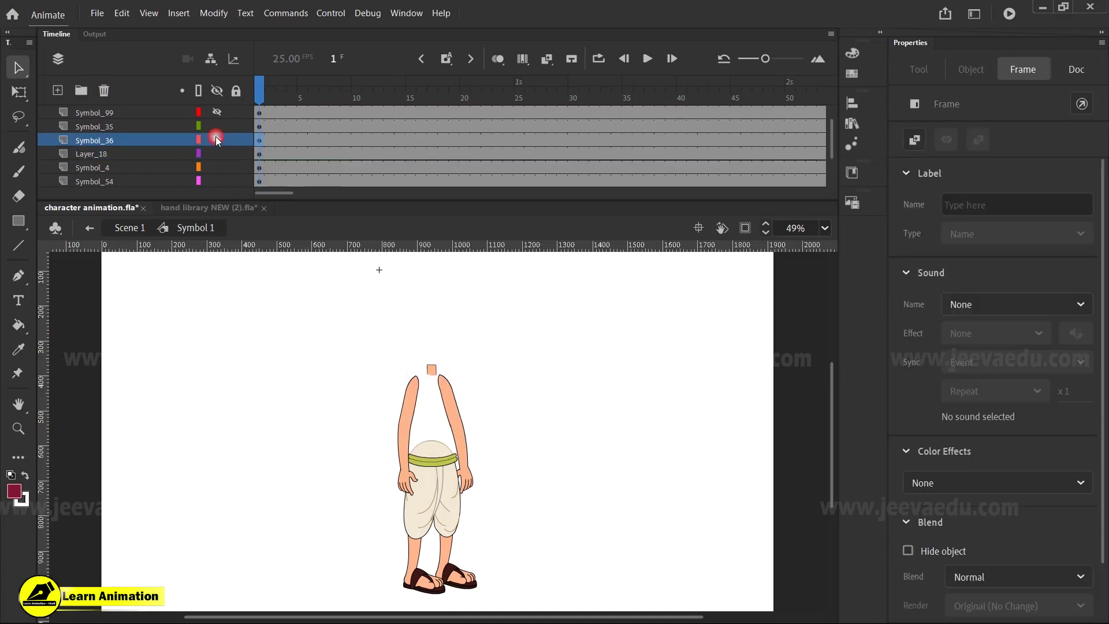
click(429, 365)
key(z)
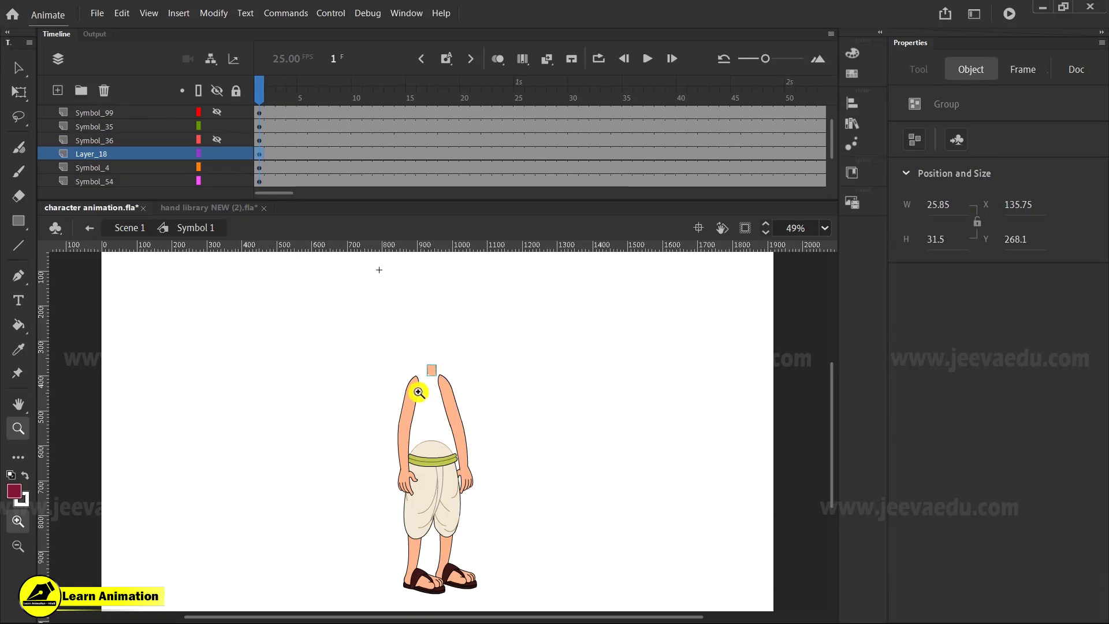
click(412, 385)
click(473, 400)
click(455, 462)
click(448, 436)
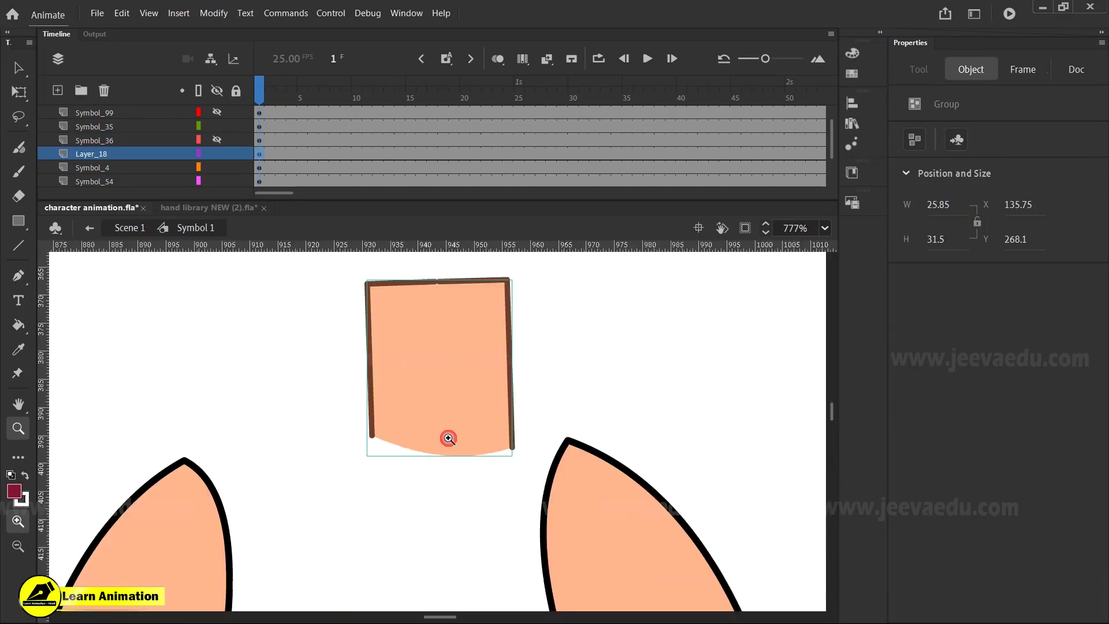
key(v)
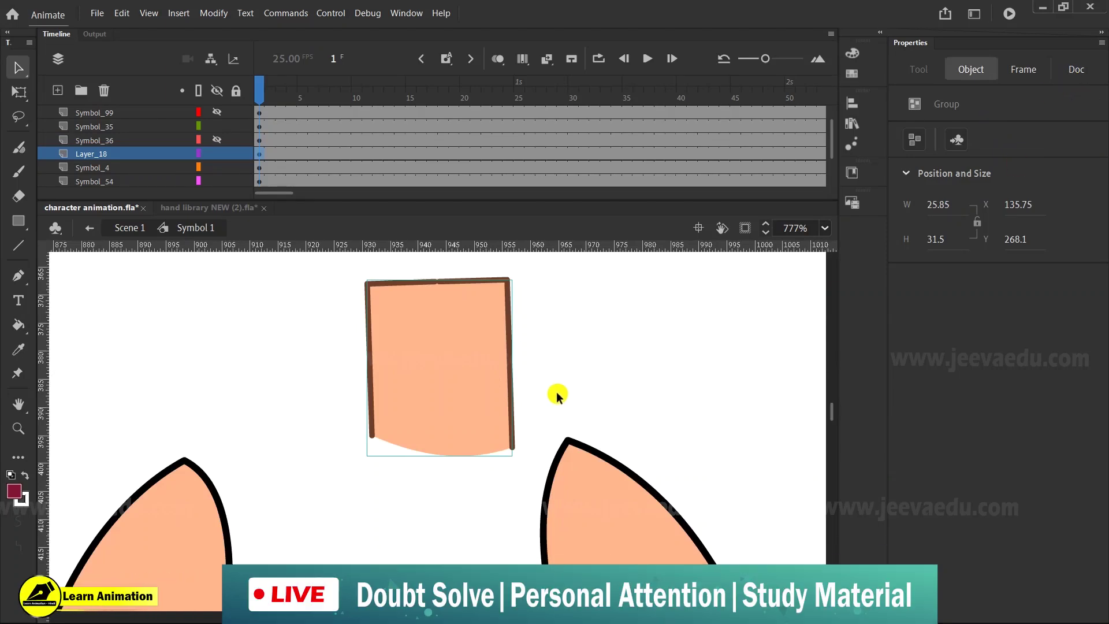
key(z)
key(ctrl+minus)
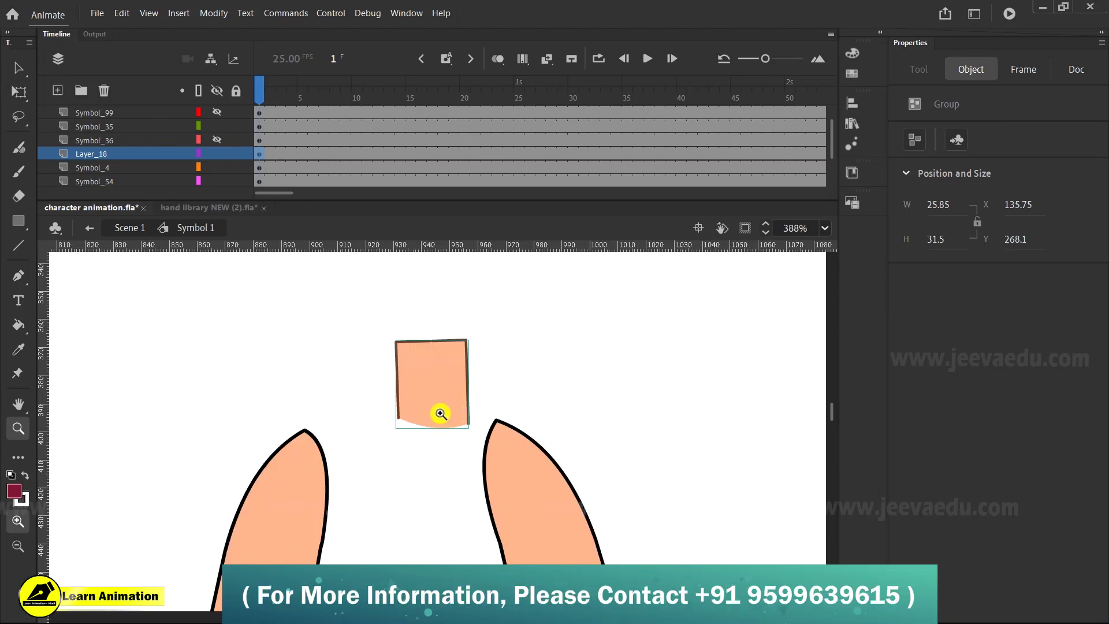
Step: Delete Layer_18, which holds the duplicate neck group
click(150, 154)
click(103, 90)
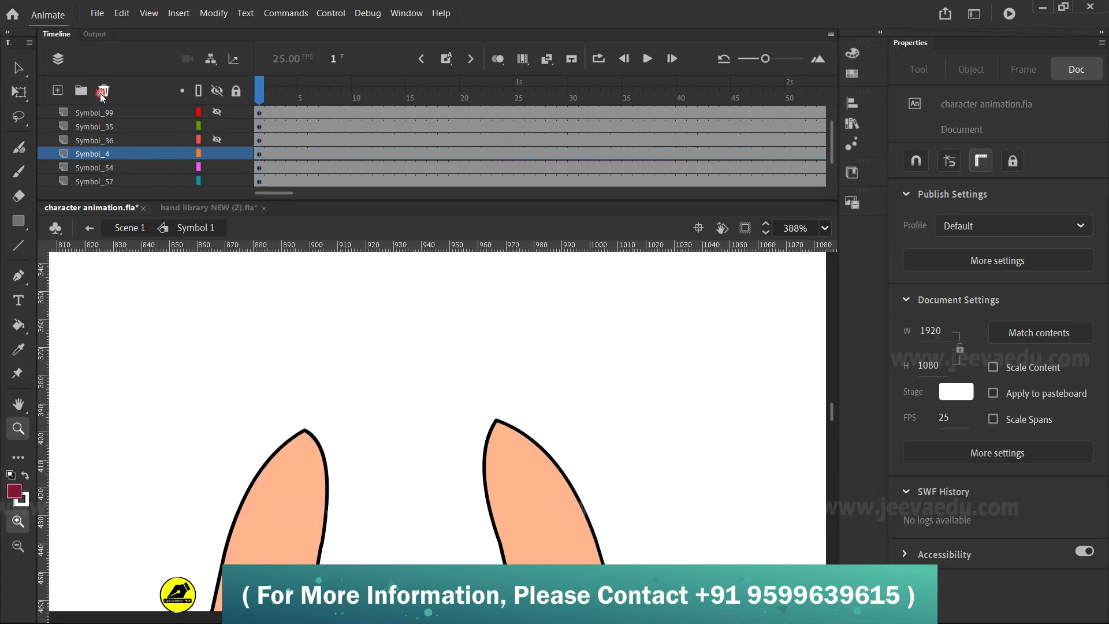
key(ctrl+minus)
key(ctrl+minus)
key(ctrl+minus)
key(v)
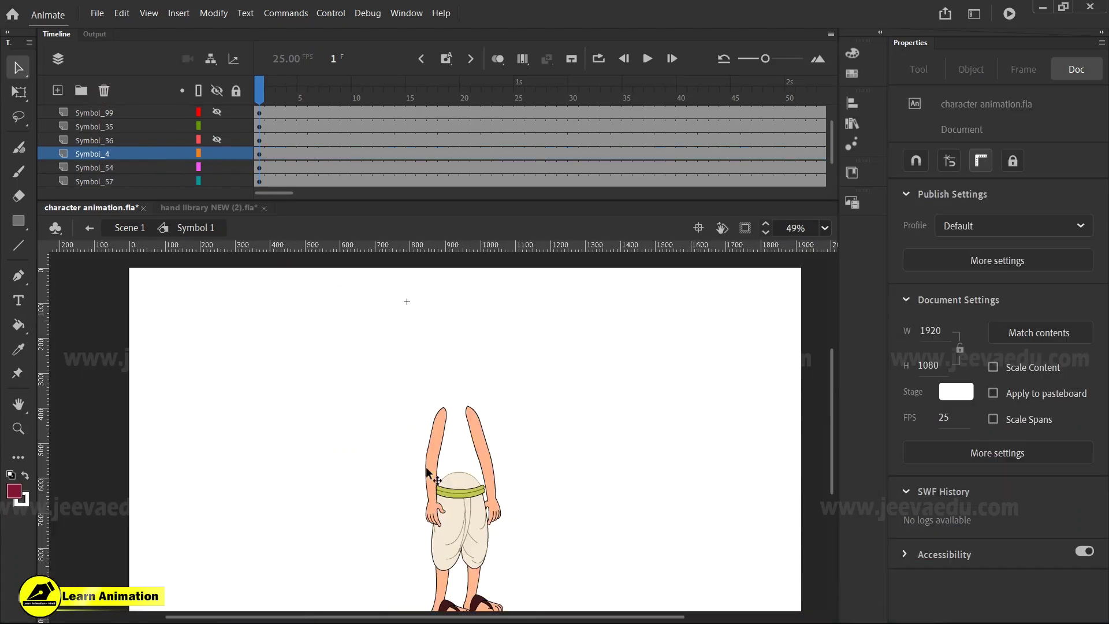
Step: Hide both arm layers, Symbol_2_copy_5 and Symbol_2_copy_6, and the Symbol_34_copy hip layer to check for leftover artwork
click(427, 473)
click(217, 112)
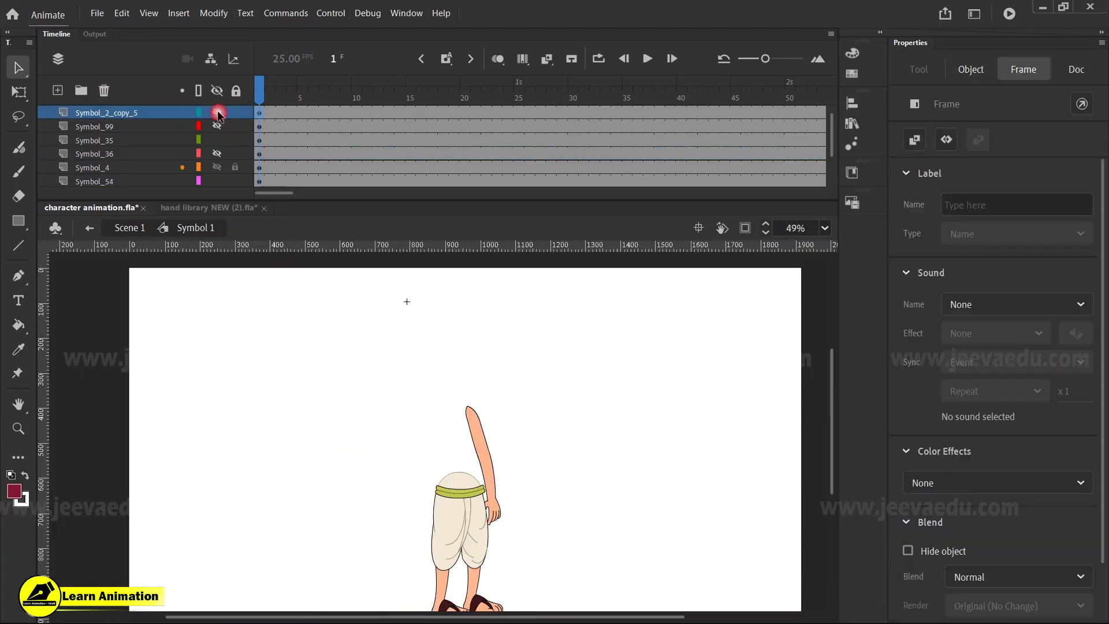
click(483, 450)
click(216, 167)
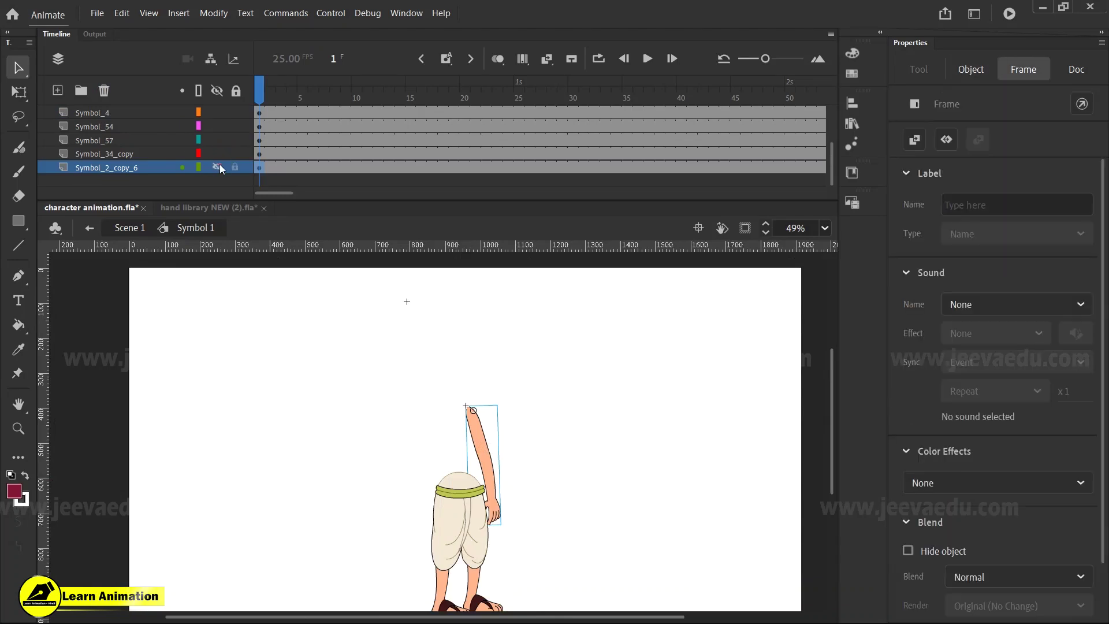
click(465, 475)
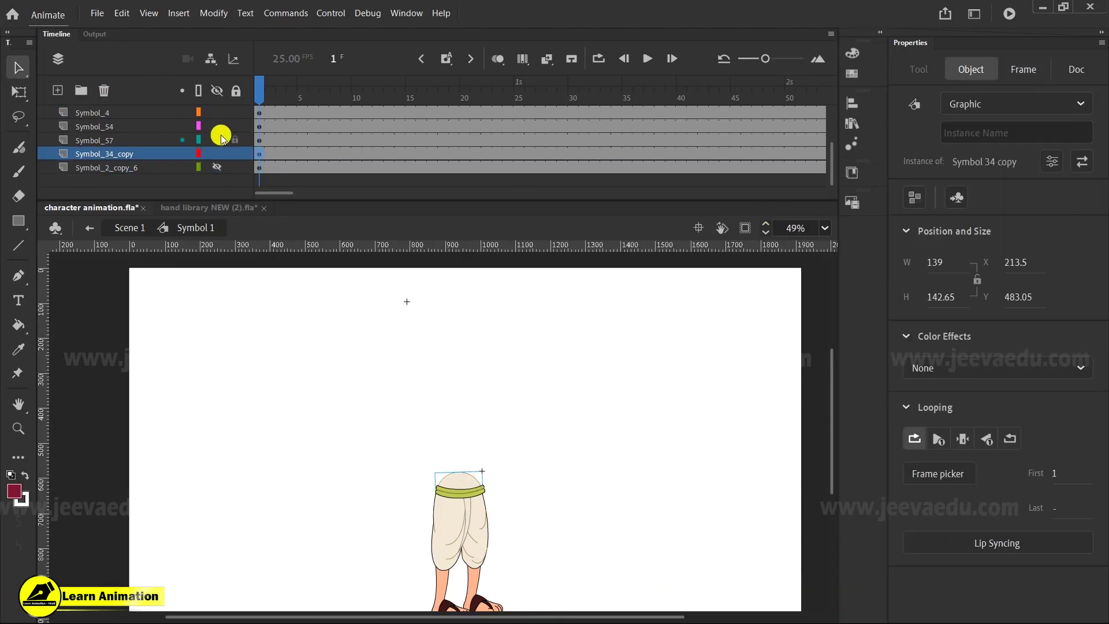
click(217, 153)
Step: Hide the Symbol_35 belt layer, the Symbol_54 and Symbol_57 leg layers, and the Symbol_4 cloth layer
click(460, 492)
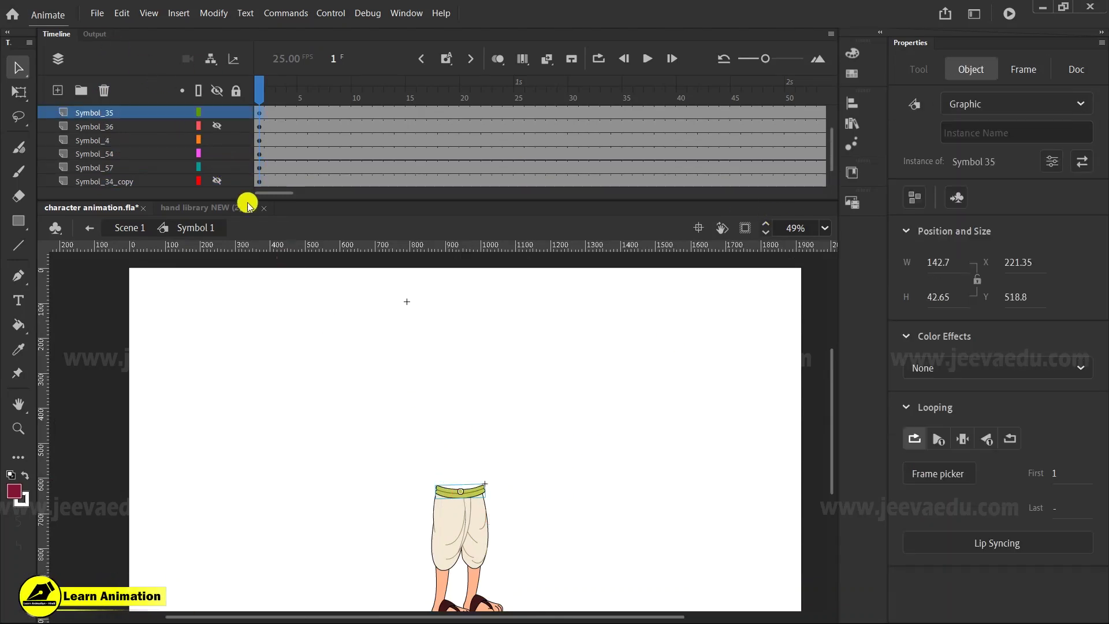
click(217, 112)
click(226, 153)
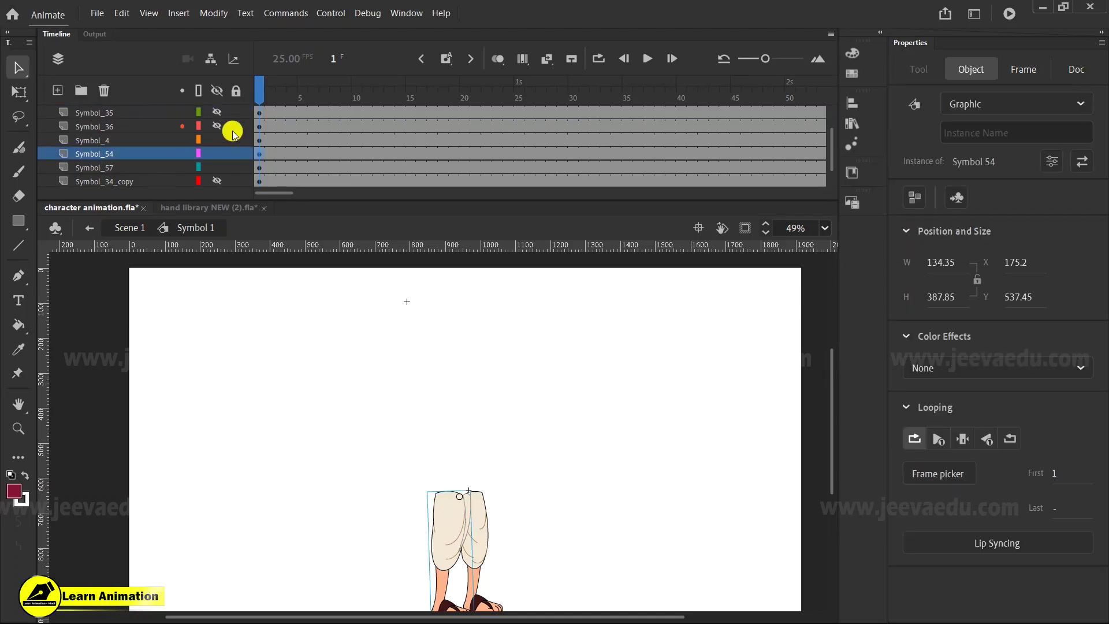
click(217, 153)
click(477, 525)
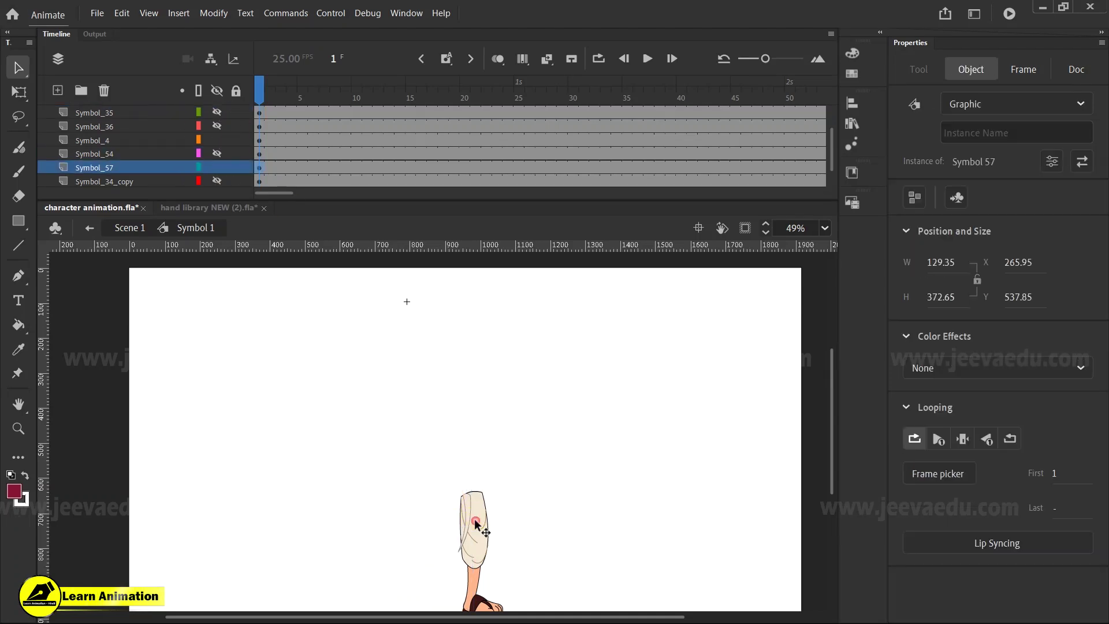
click(217, 166)
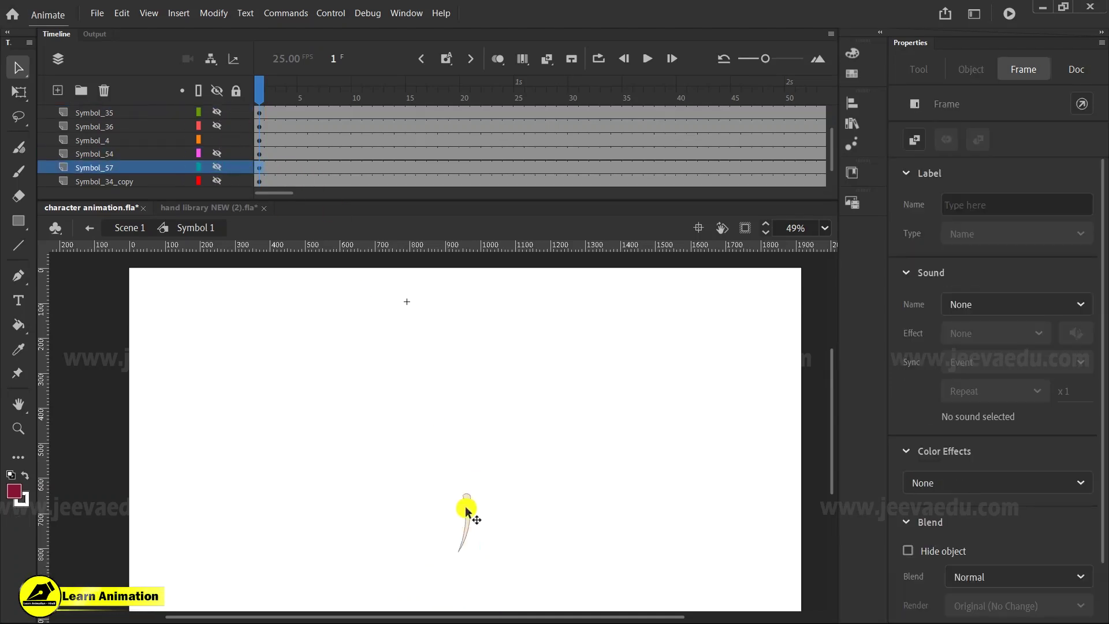
click(467, 511)
click(217, 139)
Step: Show all of the character's body part layers again
click(453, 487)
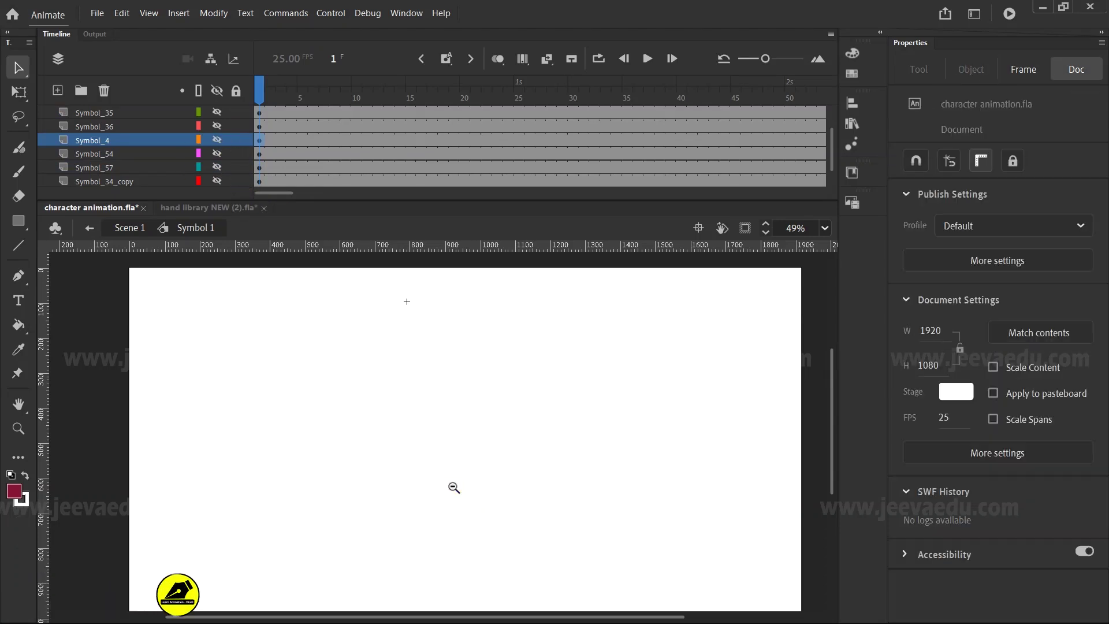
alt+click(453, 486)
scroll(228, 153, down, 1)
scroll(228, 154, up, 2)
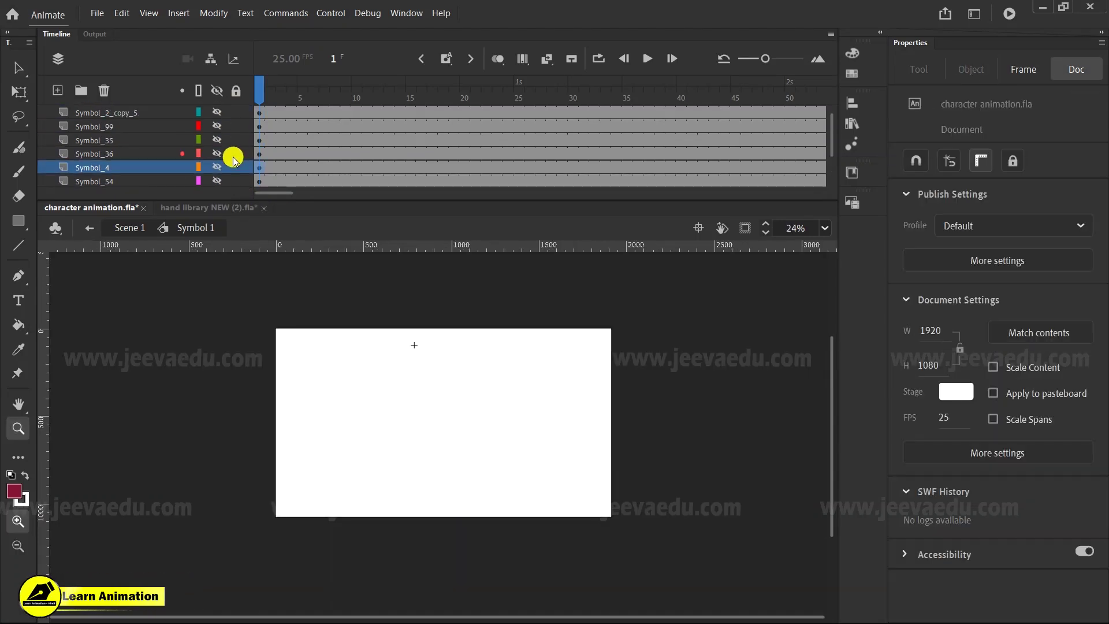
click(216, 91)
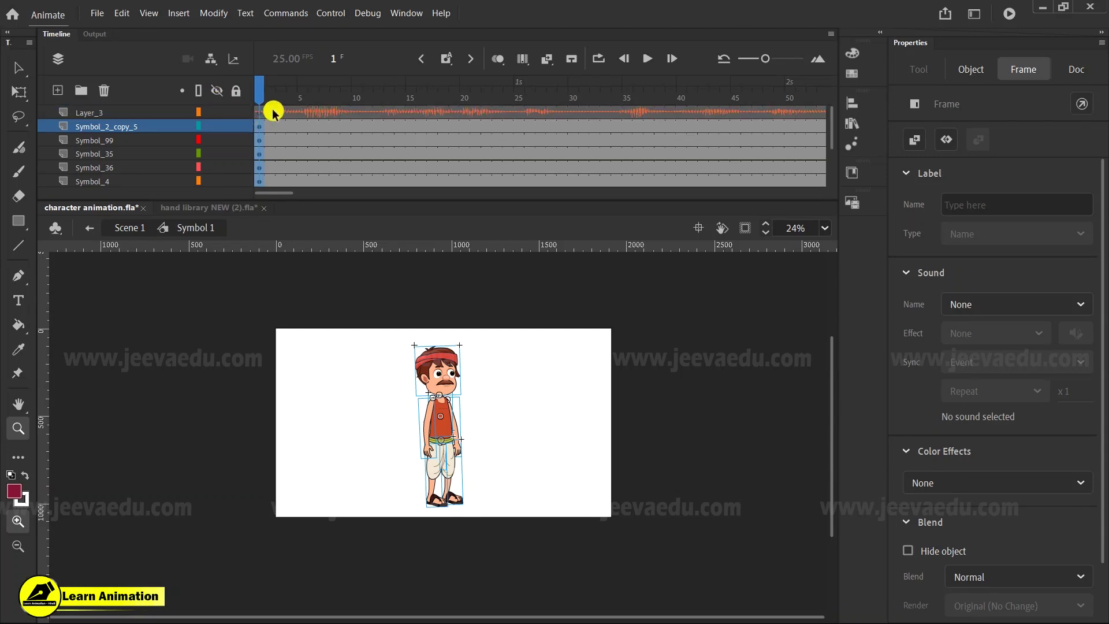
Step: Insert keyframes at frame 4 on all body part layers
drag(299, 127, 270, 139)
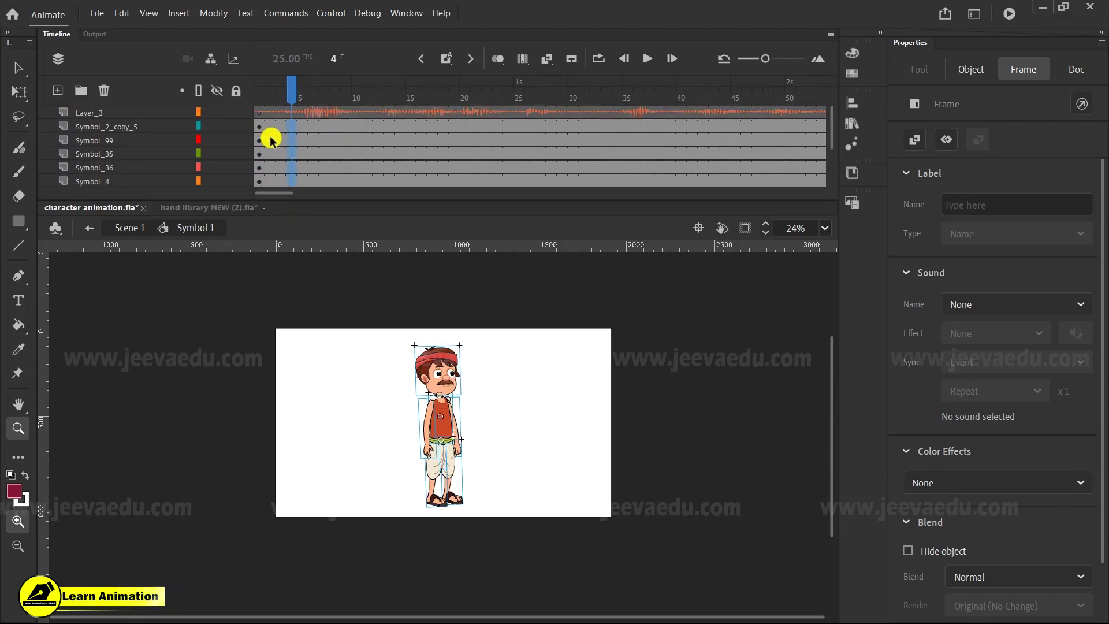
drag(477, 200, 476, 212)
drag(390, 351, 508, 528)
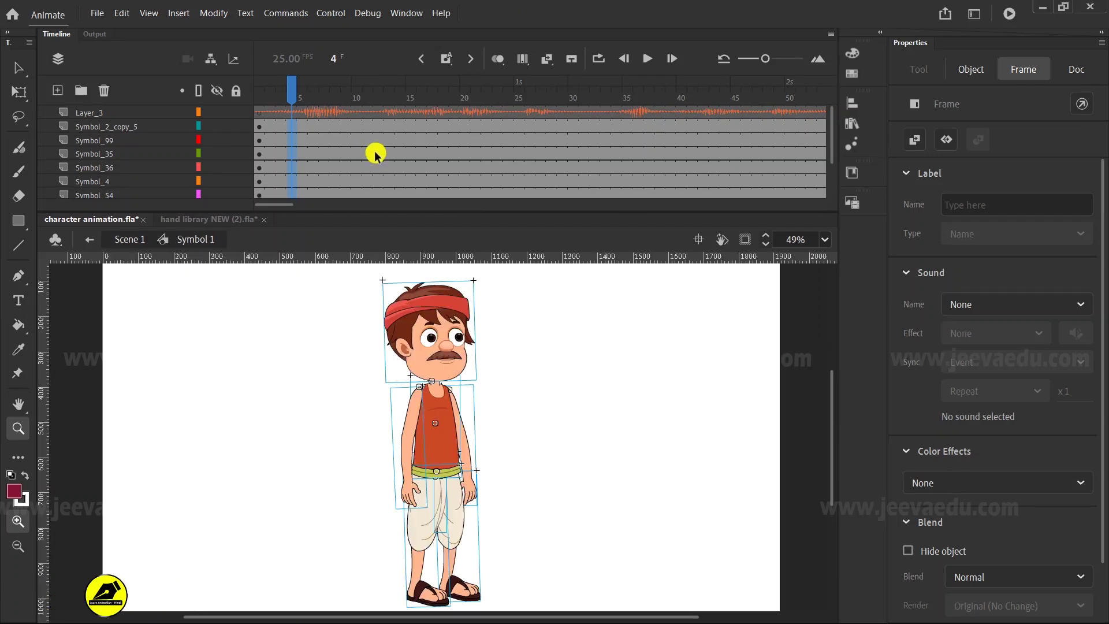
key(F6)
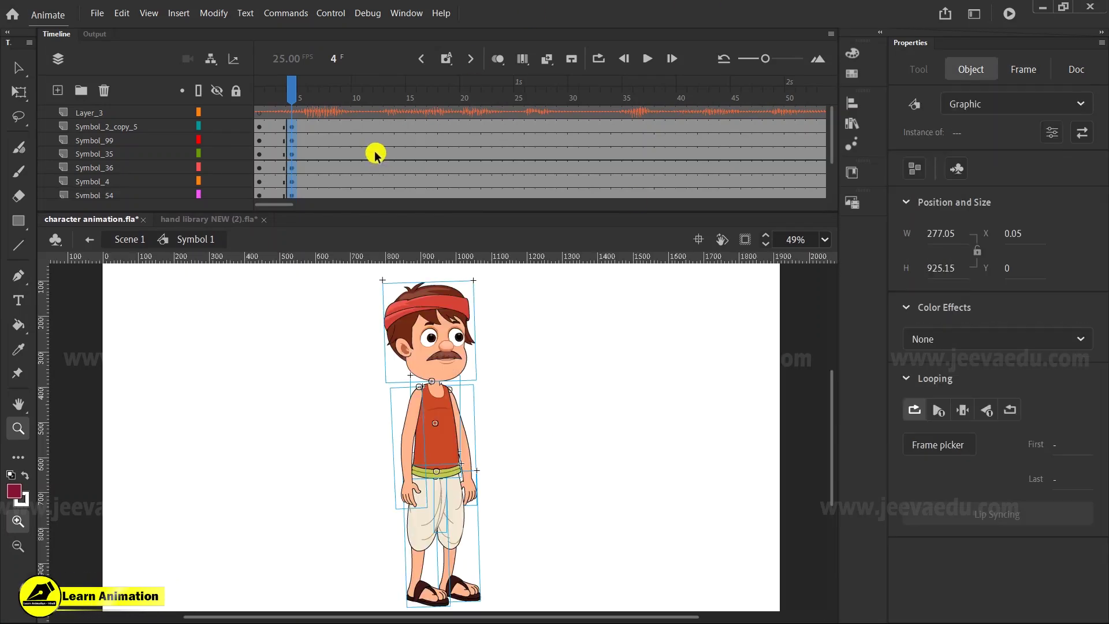
Step: Insert keyframes at frame 8 on all body part layers
click(313, 98)
drag(338, 113, 335, 231)
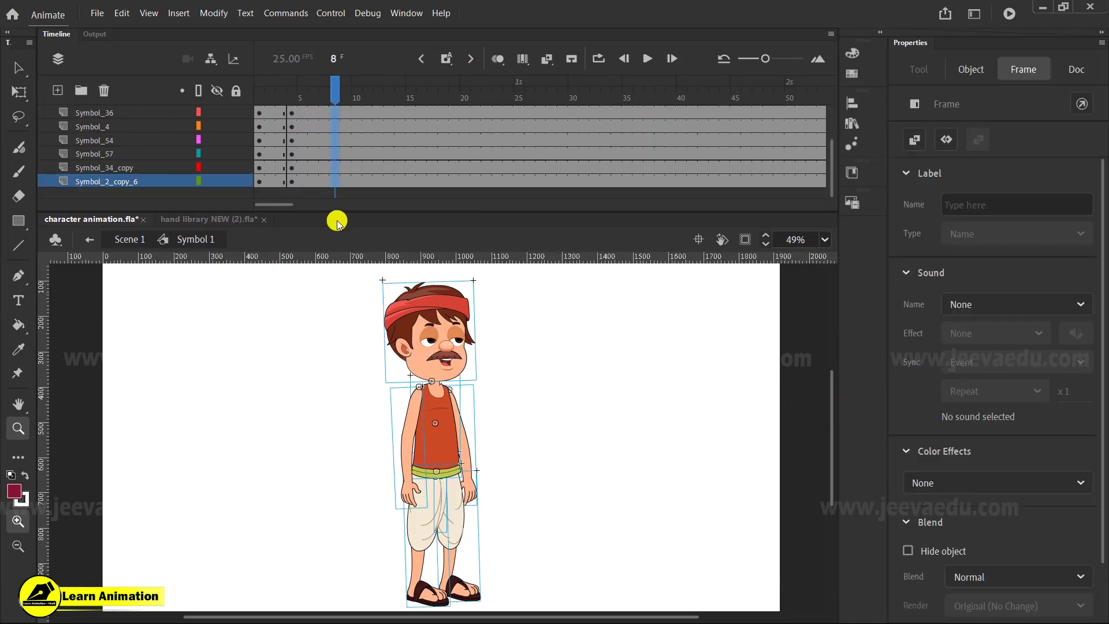
key(F6)
scroll(369, 144, up, 3)
Step: Insert keyframes at frame 18 on all body part layers
click(375, 103)
drag(375, 104, 444, 230)
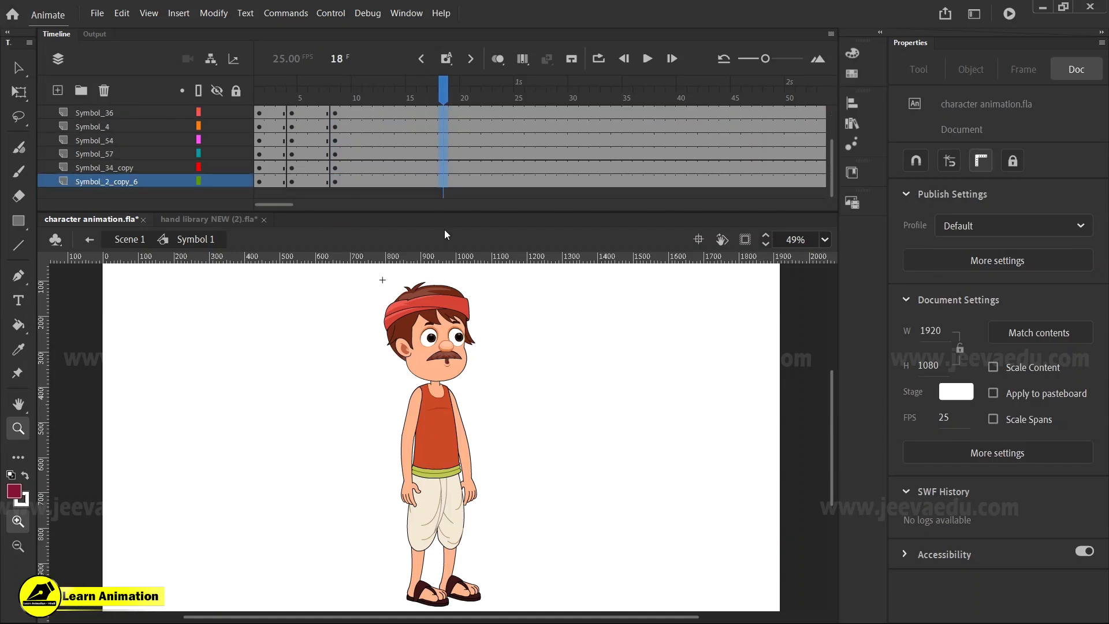
key(F6)
scroll(425, 140, up, 3)
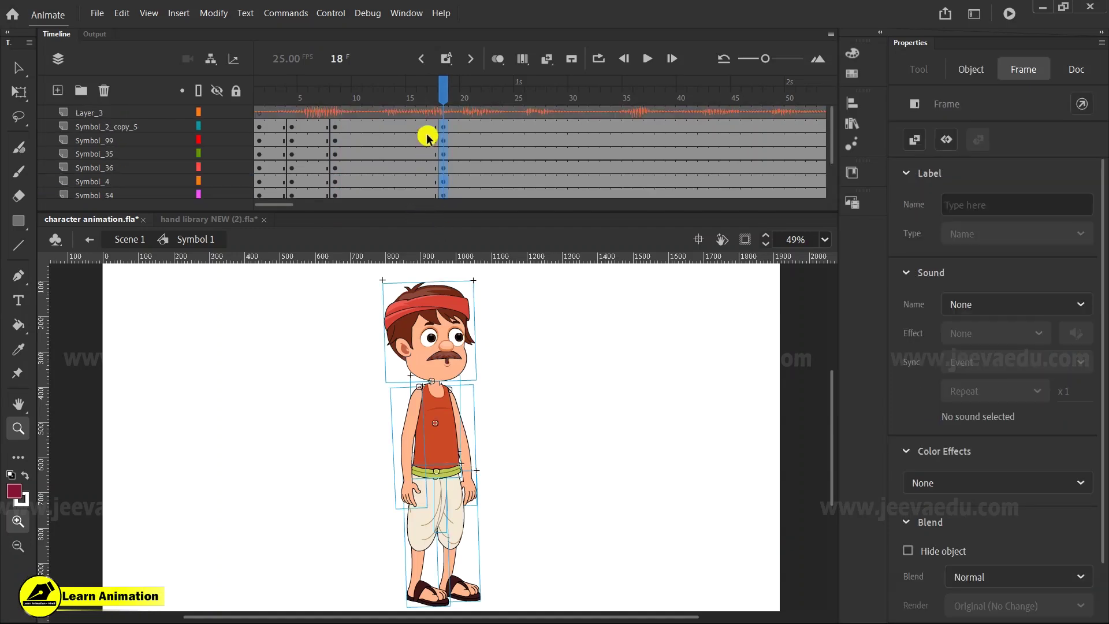
Step: Create classic tweens between the keyframes at frames 4, 8 and 18 on all body part layers
drag(368, 113, 312, 195)
right_click(347, 171)
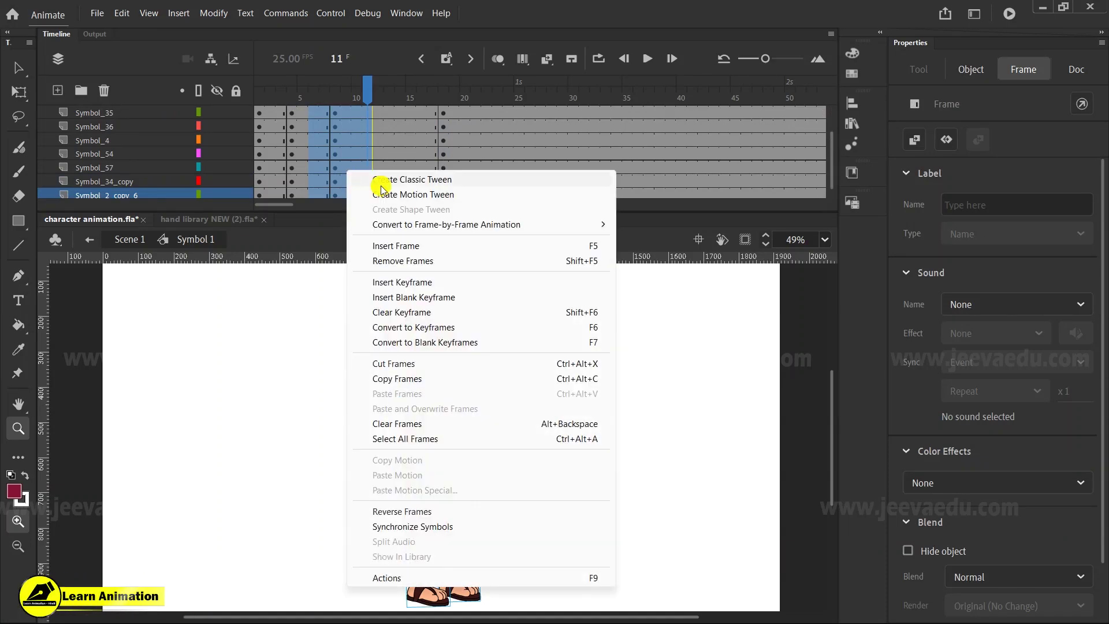
click(381, 181)
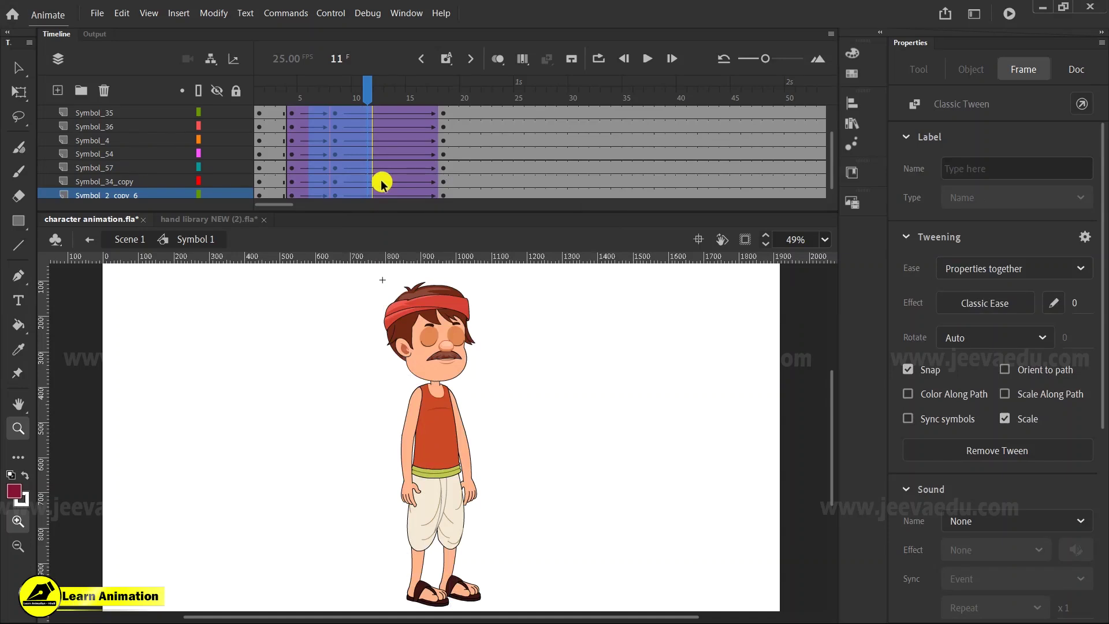
scroll(395, 134, up, 3)
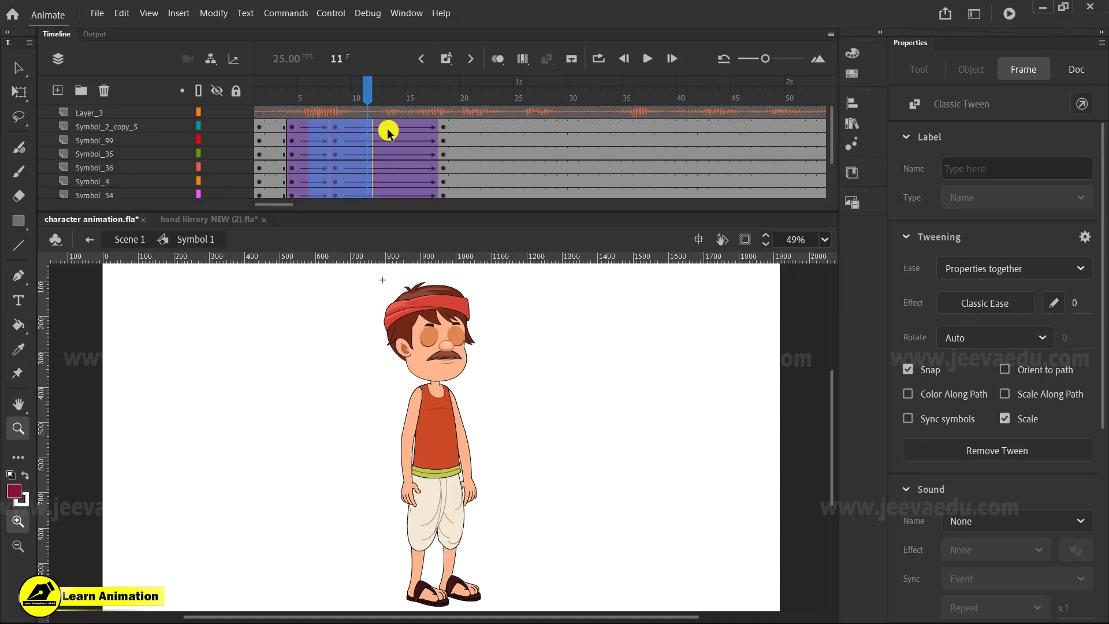
Step: Apply a Classic Ease-Out to the tweens between frames 8 and 18 on all body part layers
click(388, 131)
scroll(388, 151, down, 4)
click(389, 181)
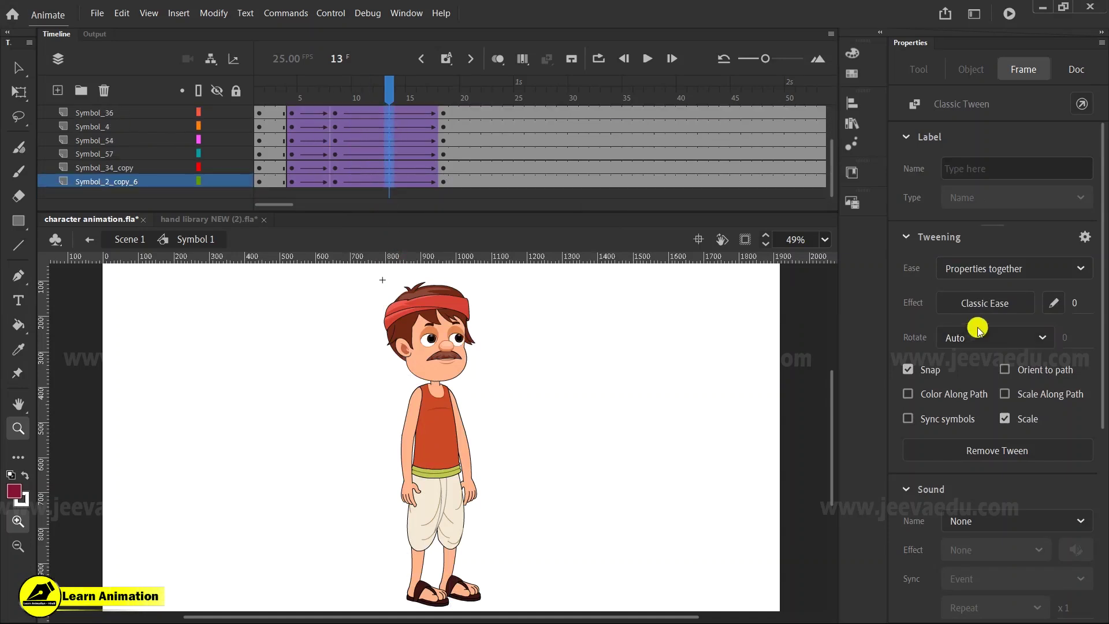
drag(1079, 303, 1050, 221)
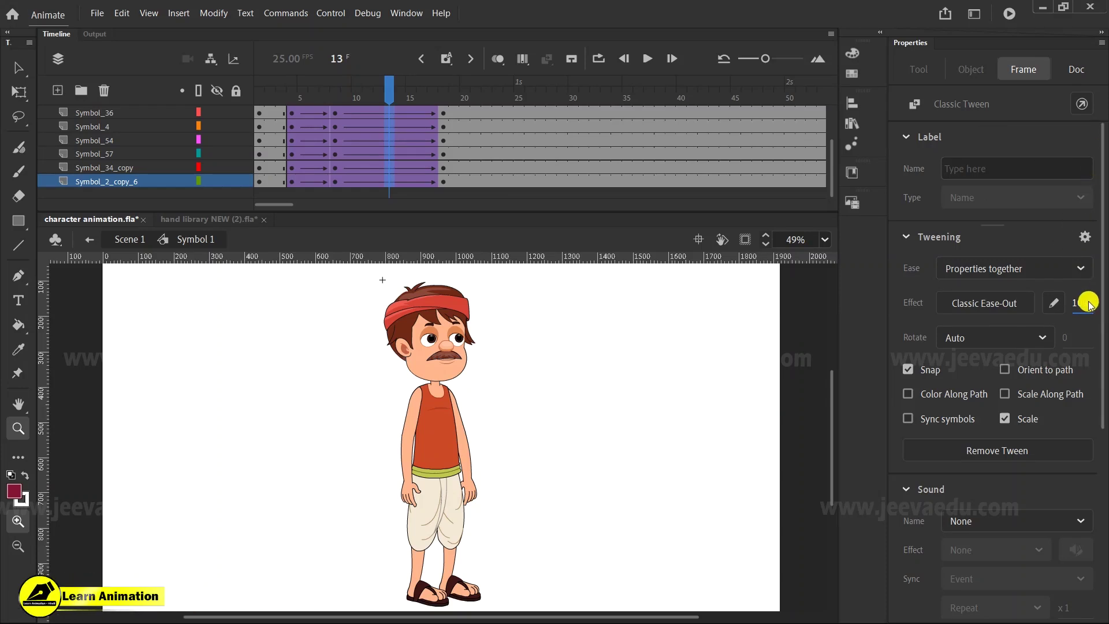
Step: Test moving the head away from the body at frame 18 and undo the move
click(439, 109)
key(v)
click(507, 371)
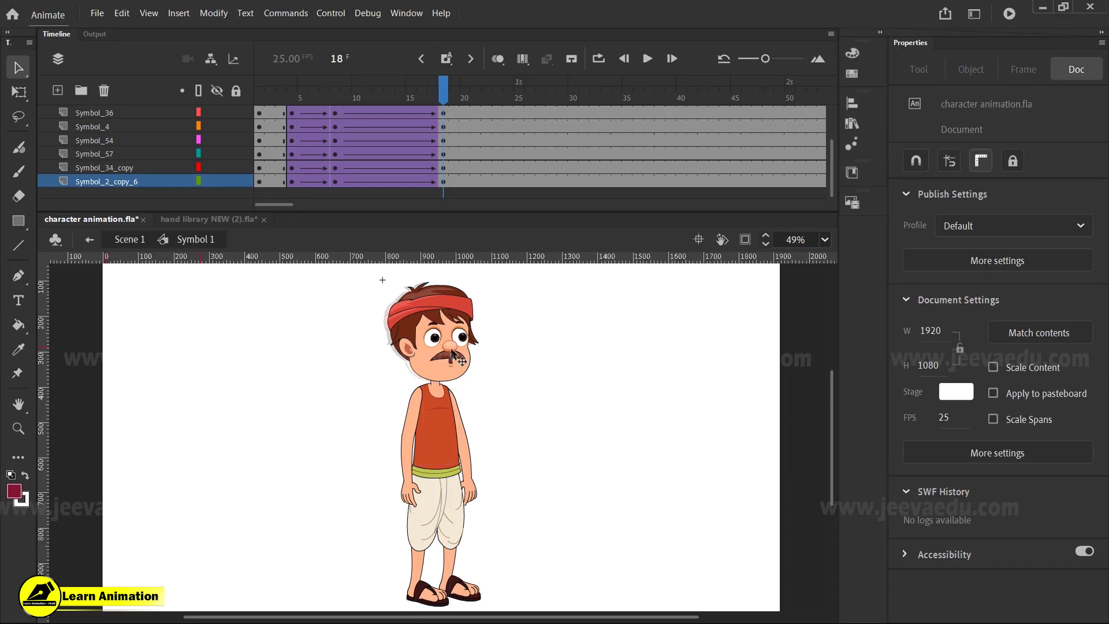
click(452, 355)
drag(452, 355, 584, 356)
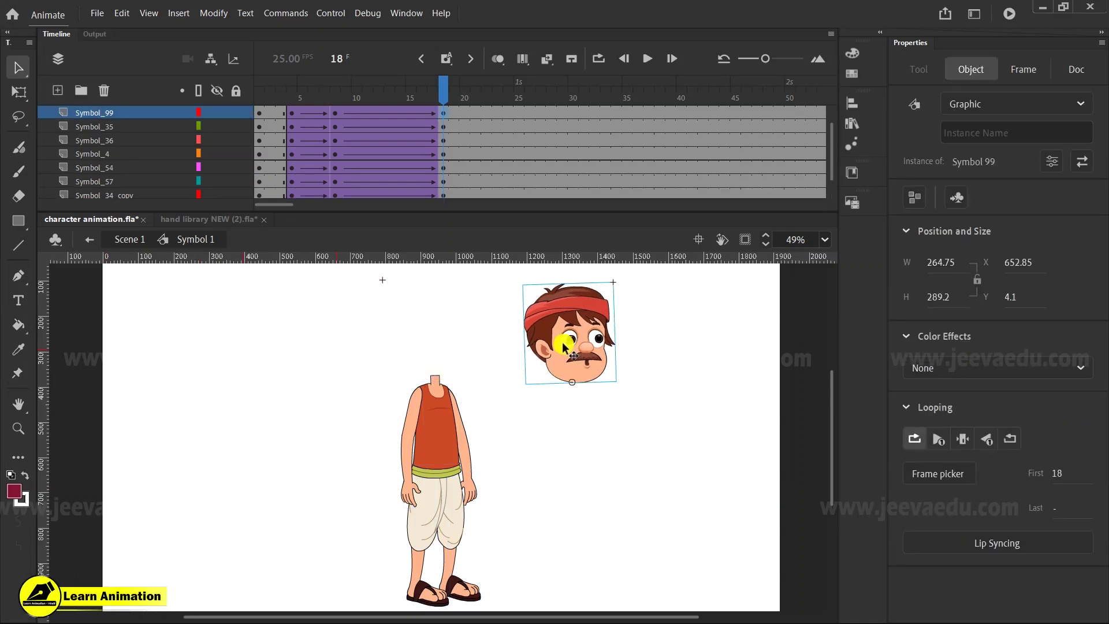
key(ctrl+z)
Step: Examine the character's motion across the tween between frames 8 and 18
scroll(441, 124, up, 2)
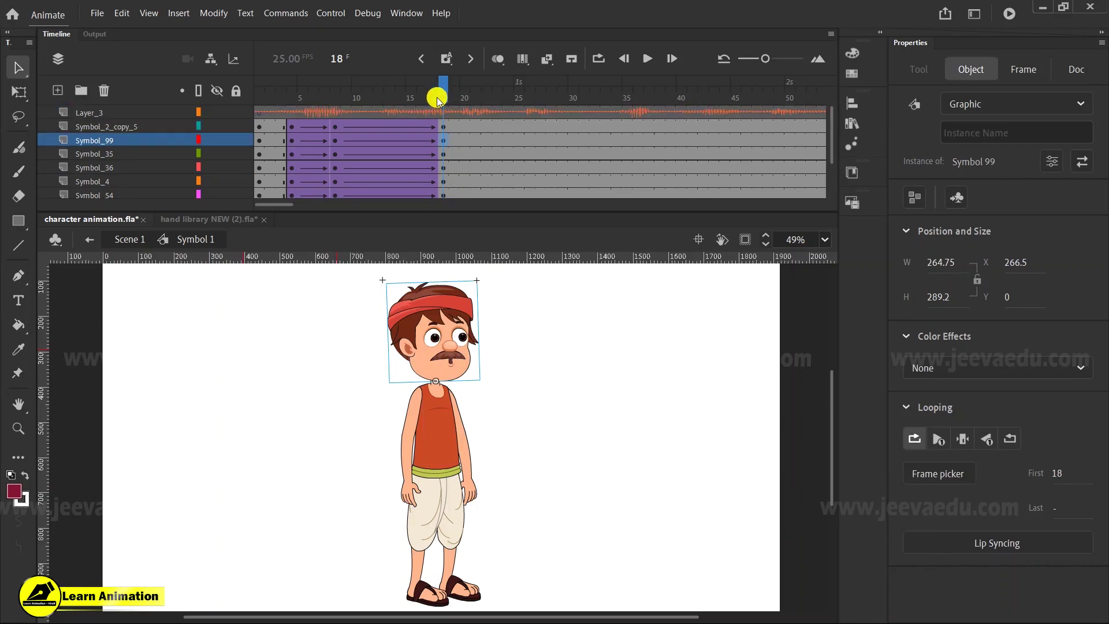
click(289, 118)
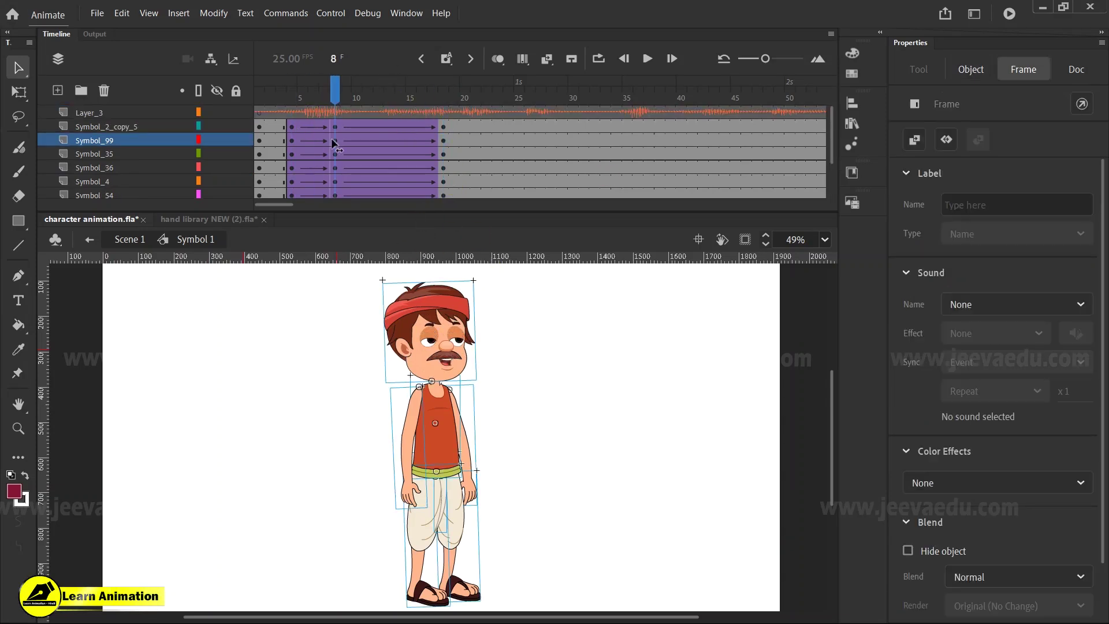
drag(330, 140, 373, 154)
click(468, 369)
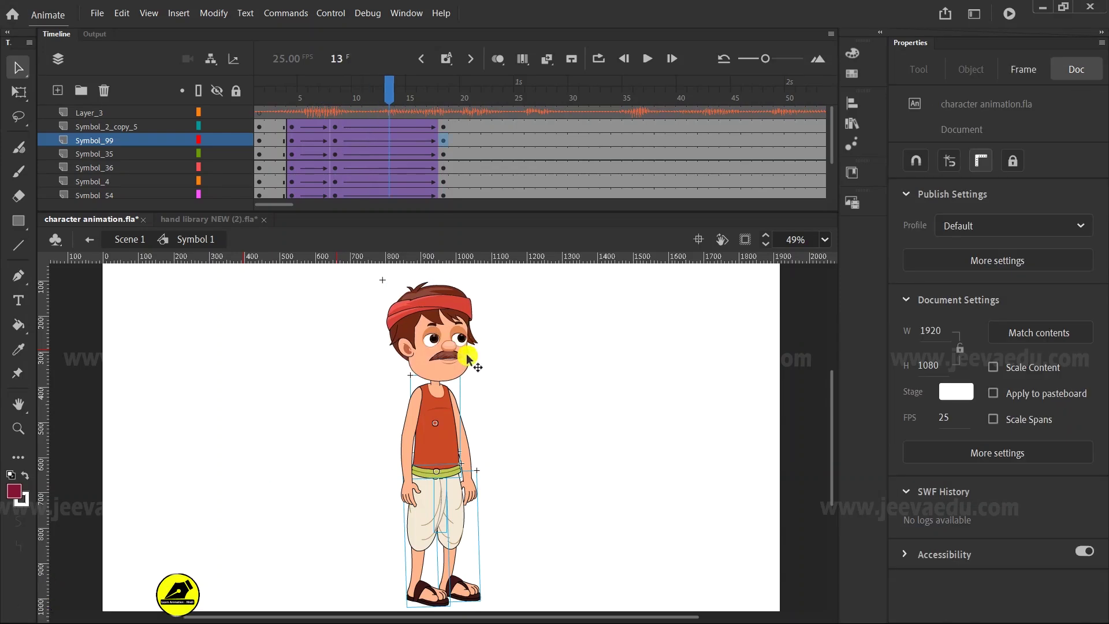
click(440, 206)
click(443, 162)
drag(452, 142, 399, 252)
scroll(360, 123, up, 2)
scroll(327, 92, up, 2)
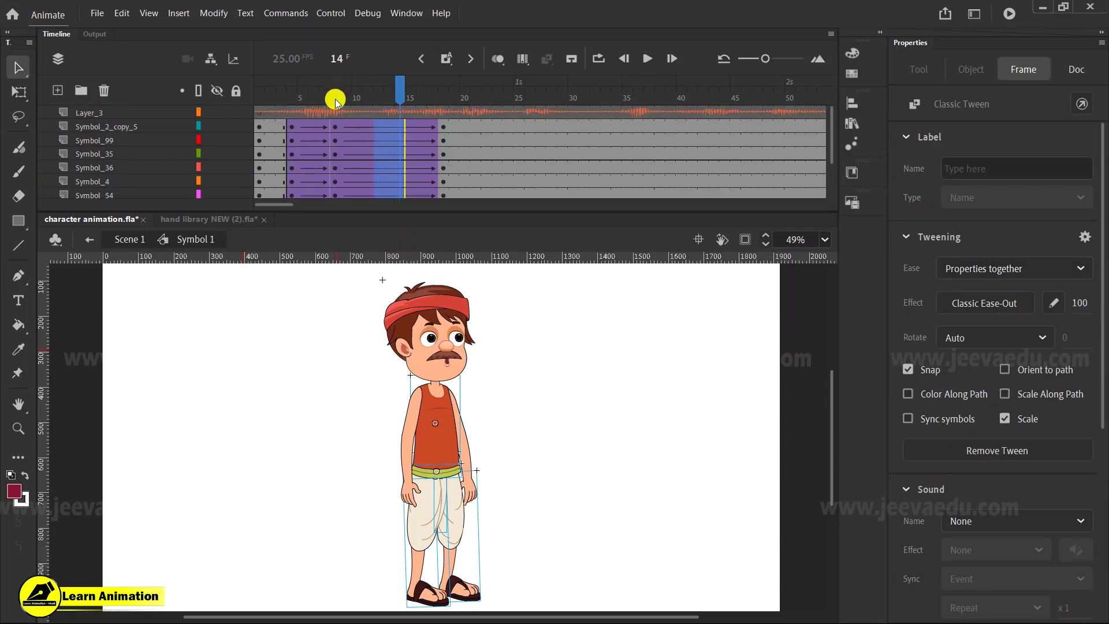
Step: Select the head, arms, torso and waist at frame 8, testing the selection with trial moves and undoing them
click(342, 123)
click(517, 406)
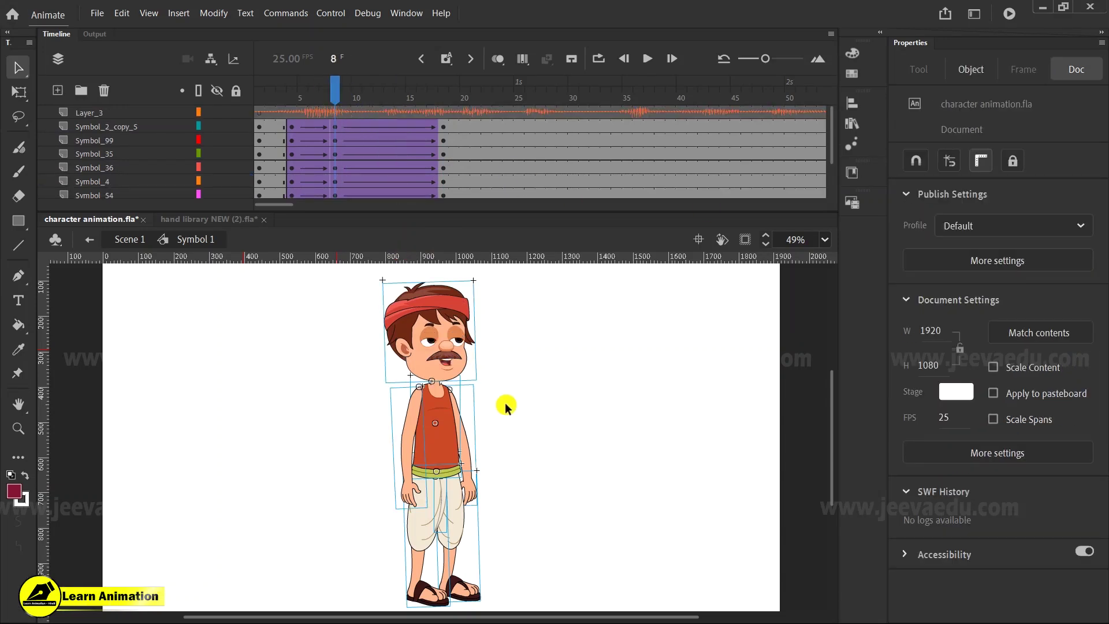
click(422, 465)
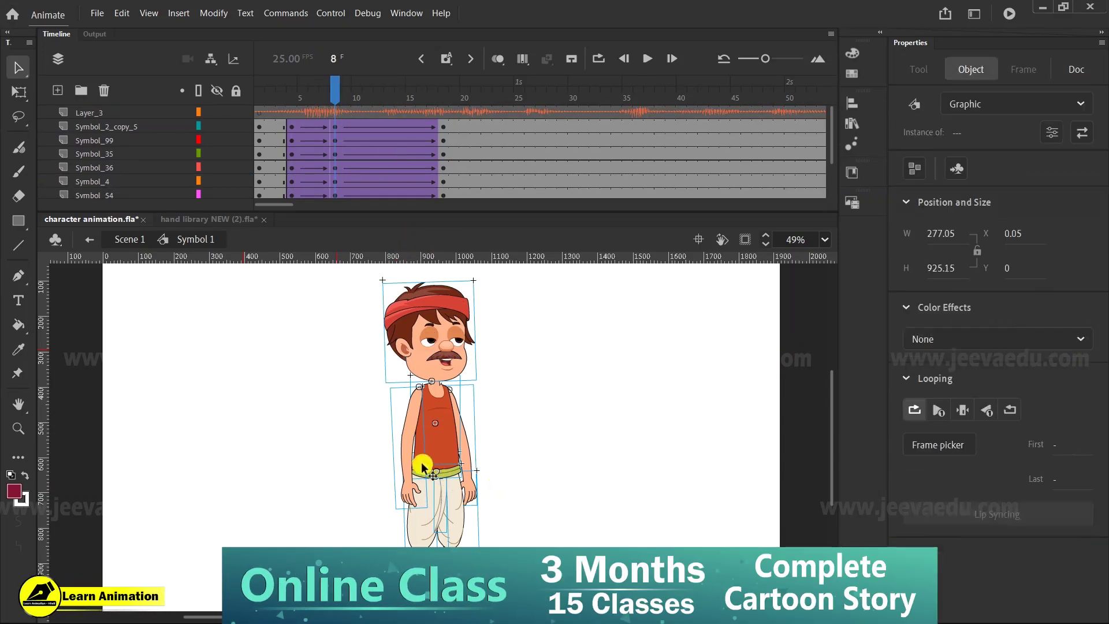
click(516, 451)
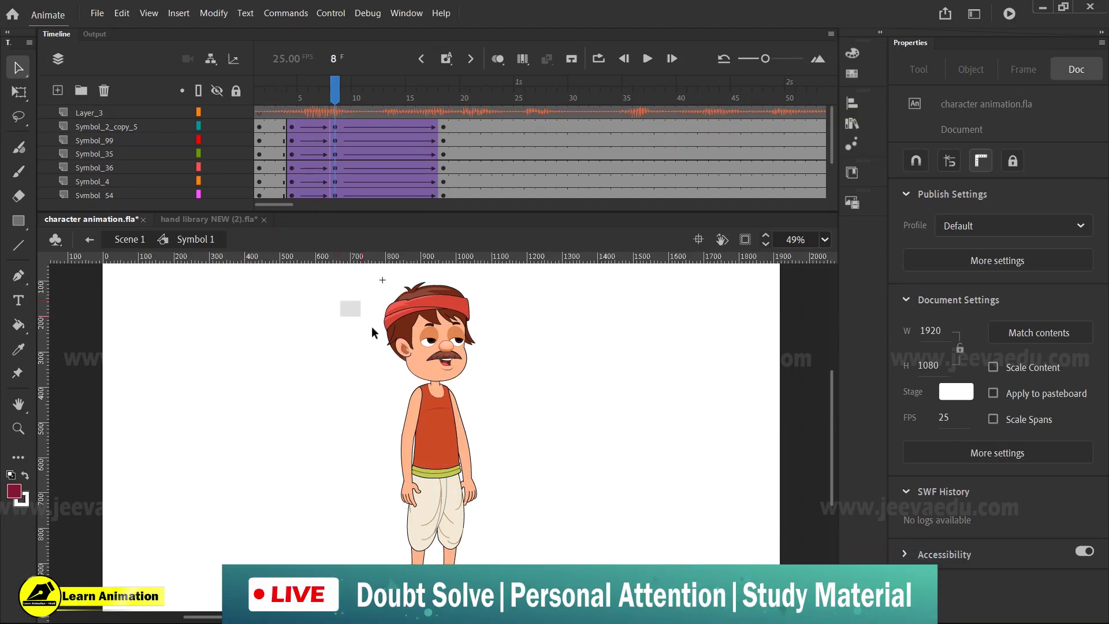
click(491, 421)
drag(466, 458, 338, 438)
key(ctrl+z)
shift+click(446, 477)
drag(452, 462, 342, 434)
key(ctrl+z)
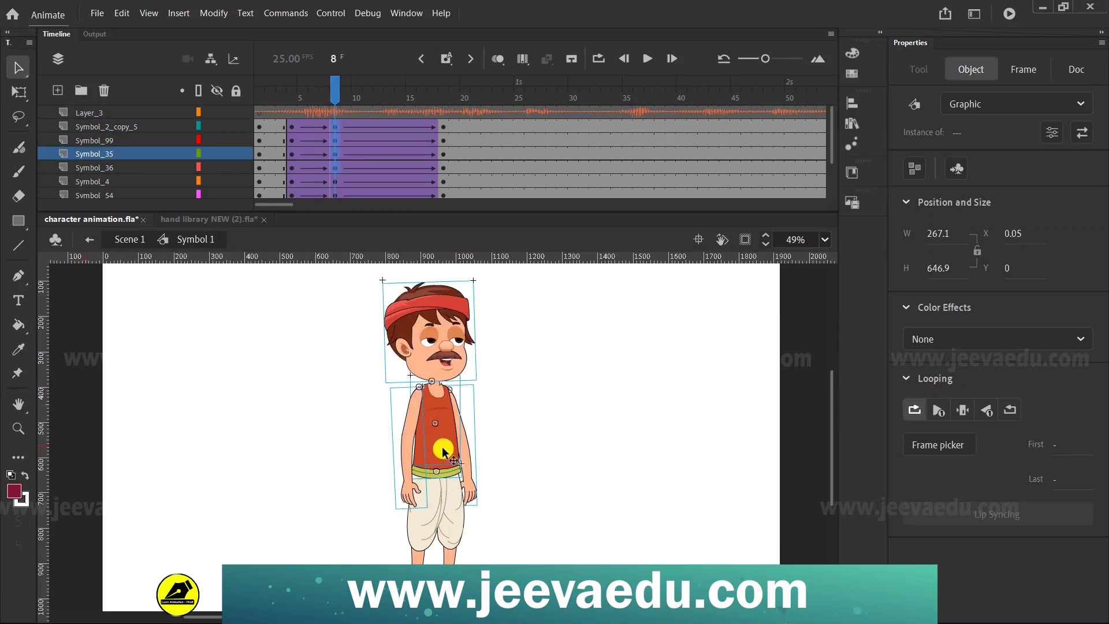
Step: Rotate the selected upper body slightly forward about a waist pivot with Free Transform at frame 8
key(q)
click(433, 399)
click(462, 316)
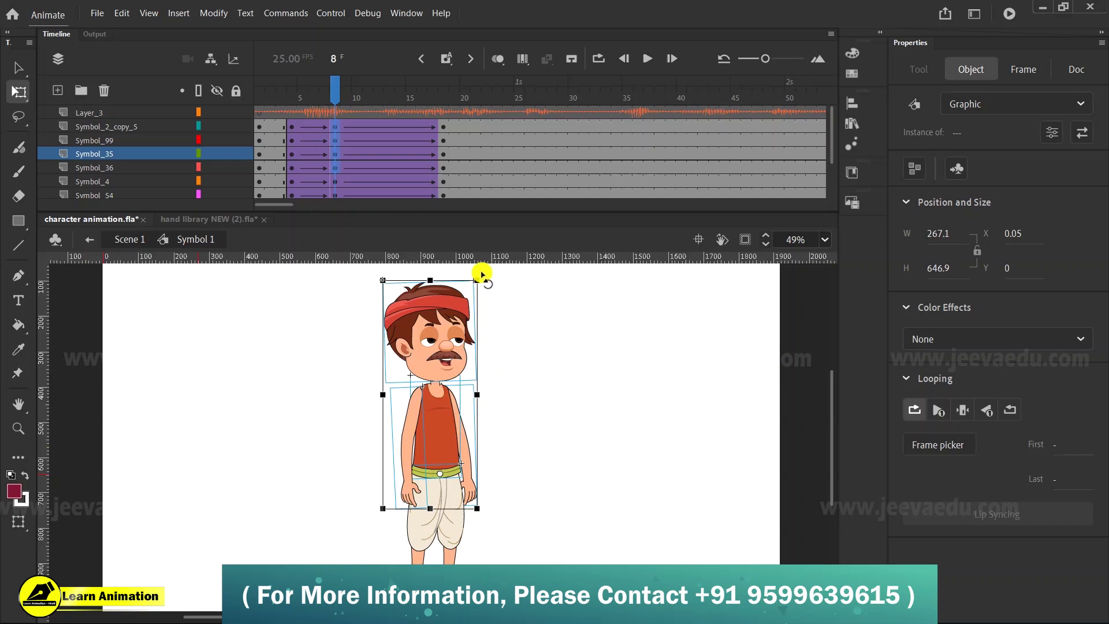
drag(484, 279, 487, 279)
Step: Select all body parts at frame 8 and skew the whole figure slightly to lean it forward
drag(319, 317, 531, 564)
drag(475, 347, 469, 442)
key(ctrl+z)
click(453, 290)
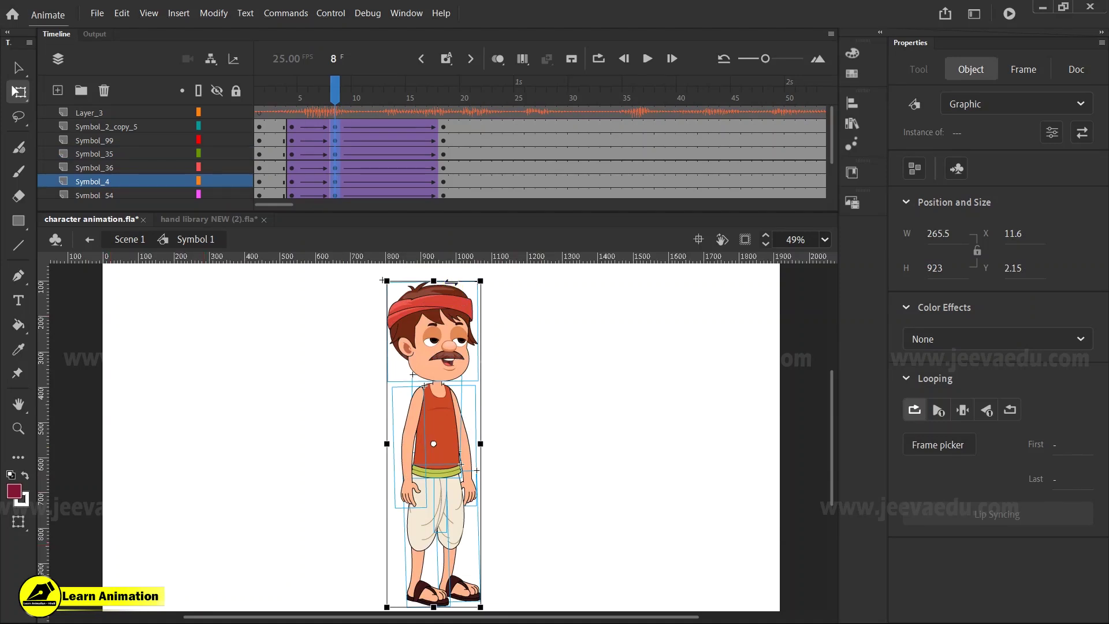
click(445, 280)
click(446, 333)
drag(462, 281, 466, 280)
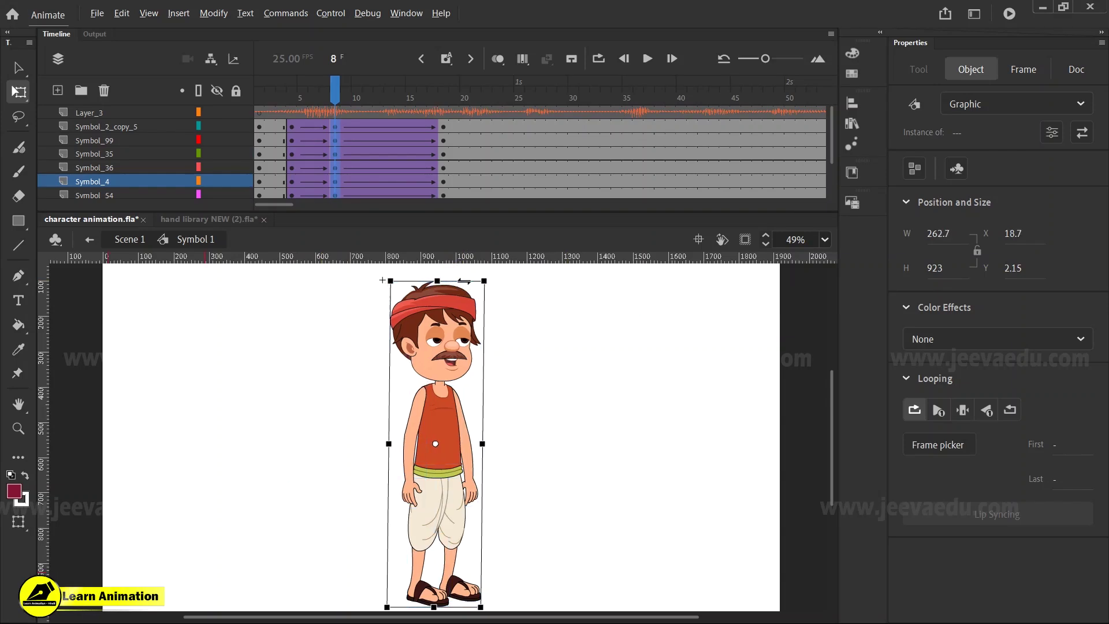
Step: Hide Layer_3 and preview the head movement between frames 4 and 8
click(381, 126)
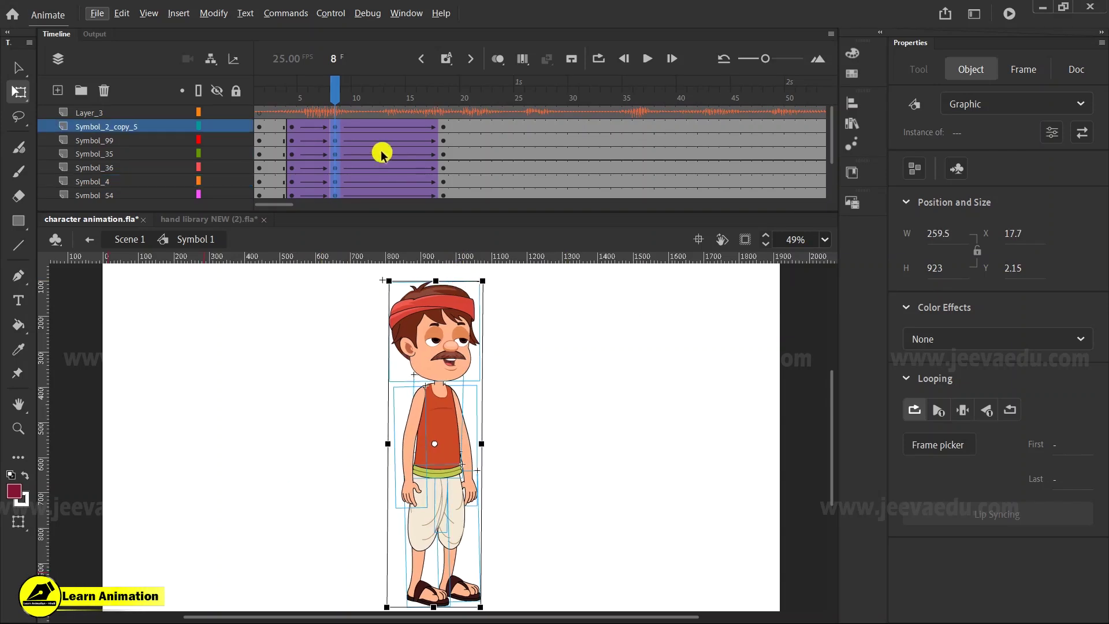
click(325, 87)
key(z)
drag(358, 277, 500, 424)
click(288, 99)
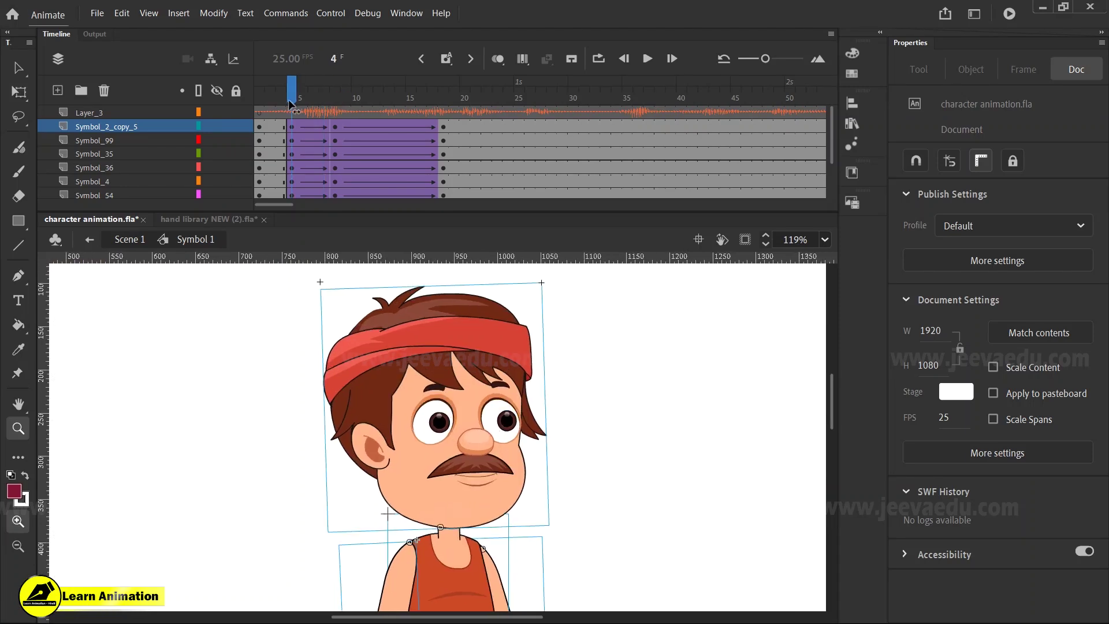
click(217, 113)
drag(291, 93, 337, 138)
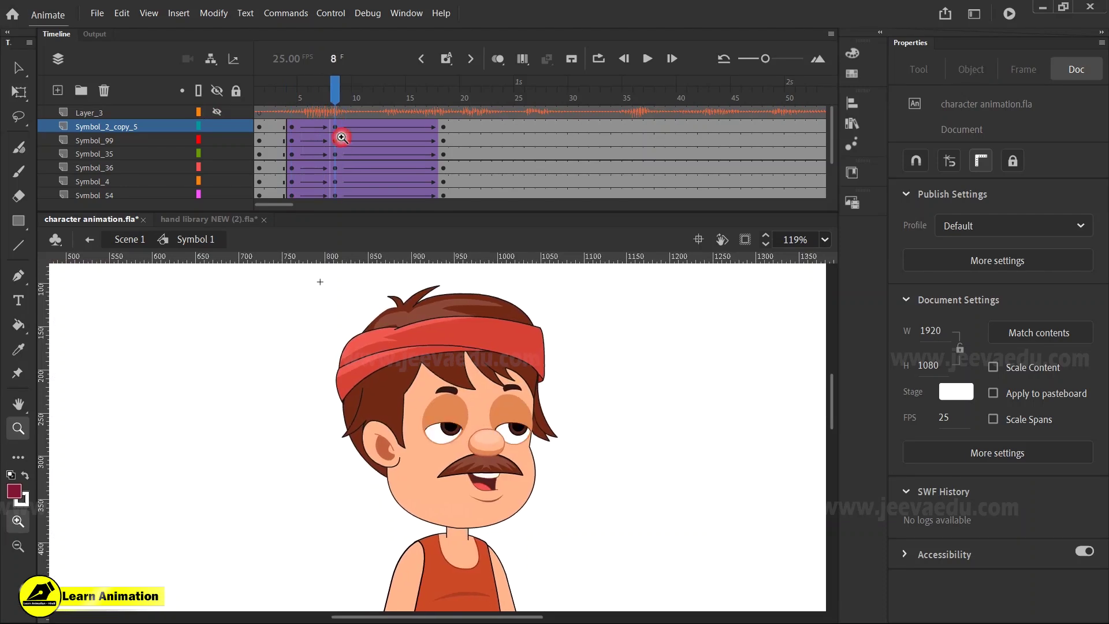
Step: Rotate both arms slightly outward from the body about their shoulder pivots at frame 8
alt+click(483, 493)
alt+click(480, 492)
click(426, 450)
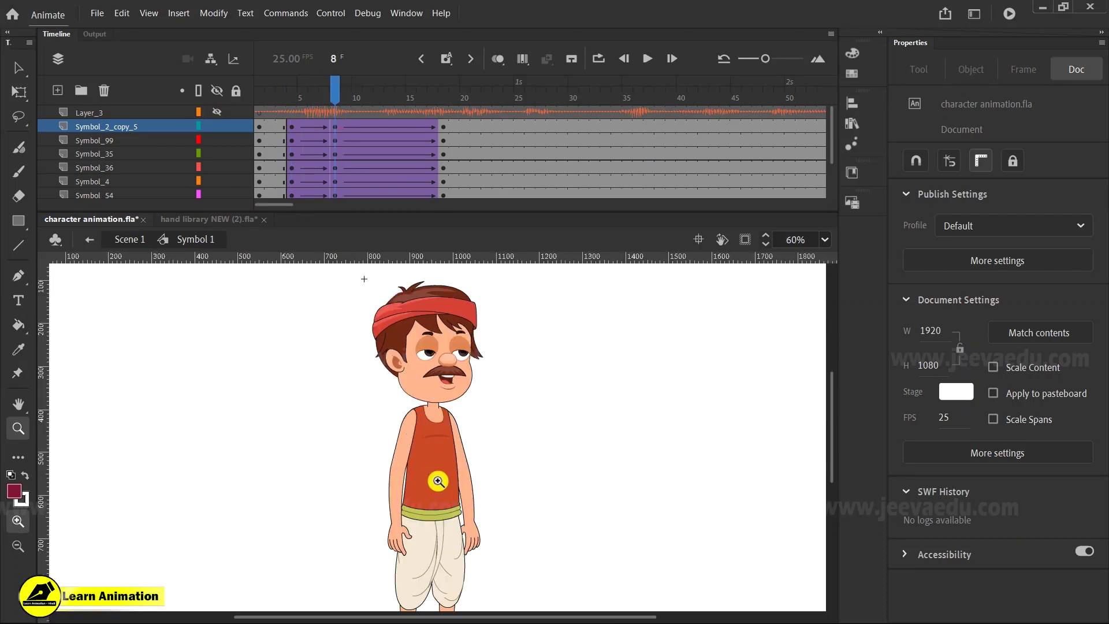
key(v)
click(396, 520)
key(q)
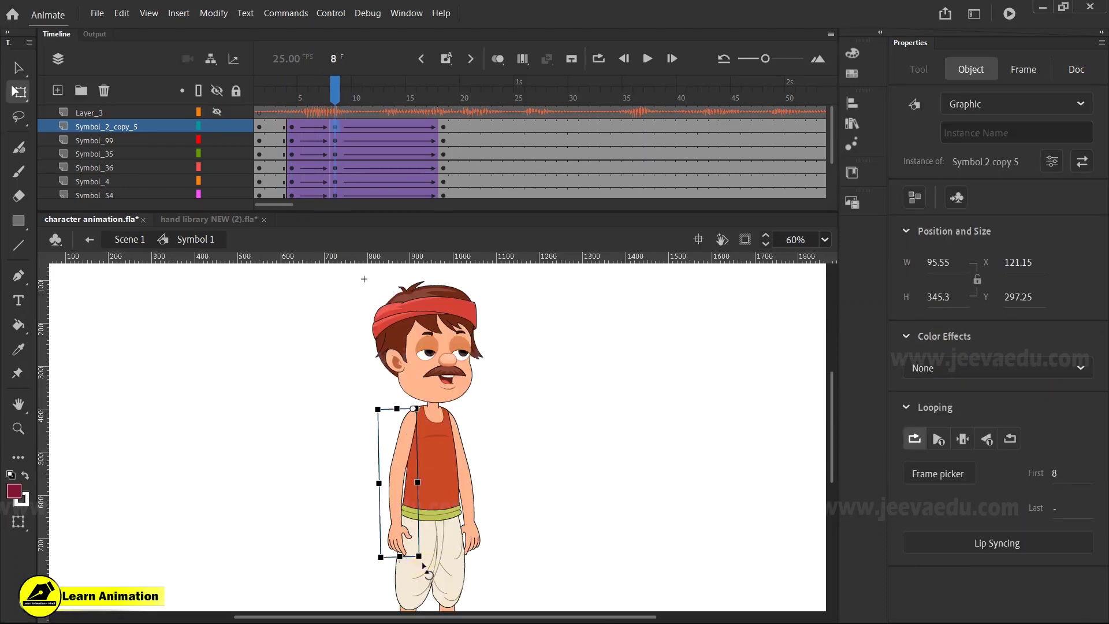
click(470, 544)
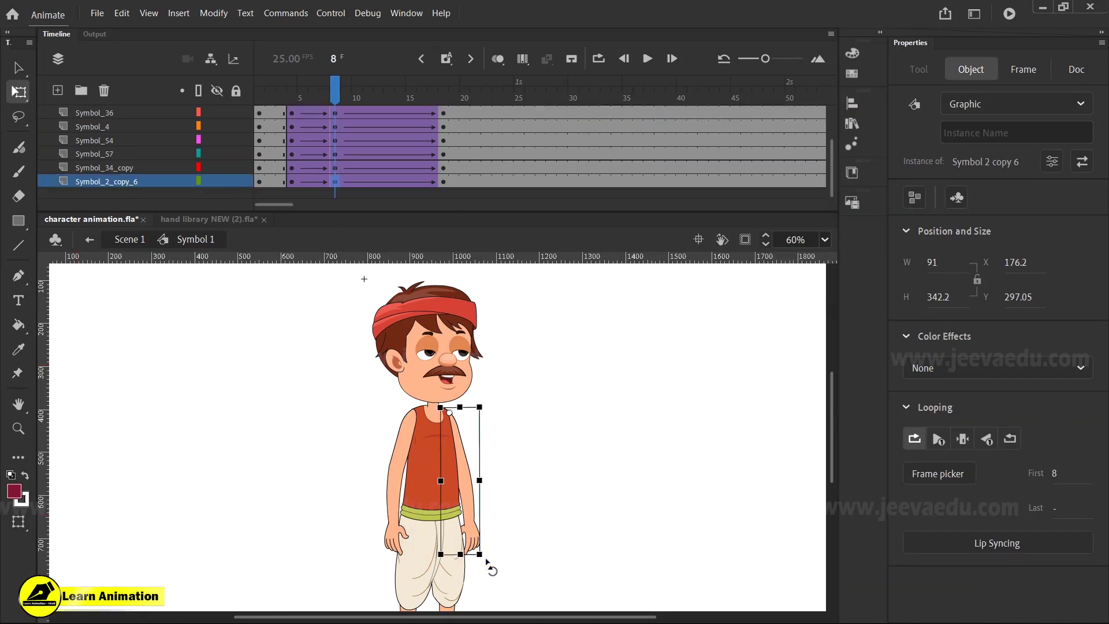
Step: Check the motion between frames 4 and 8 and tilt the head slightly clockwise at frame 8
drag(336, 95, 292, 100)
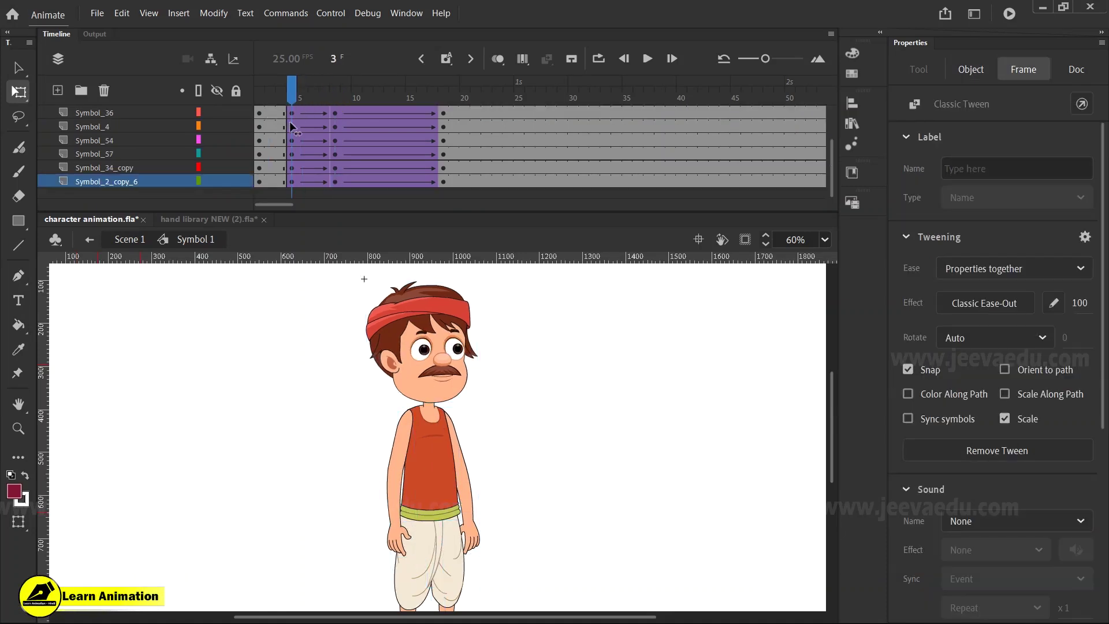
click(324, 134)
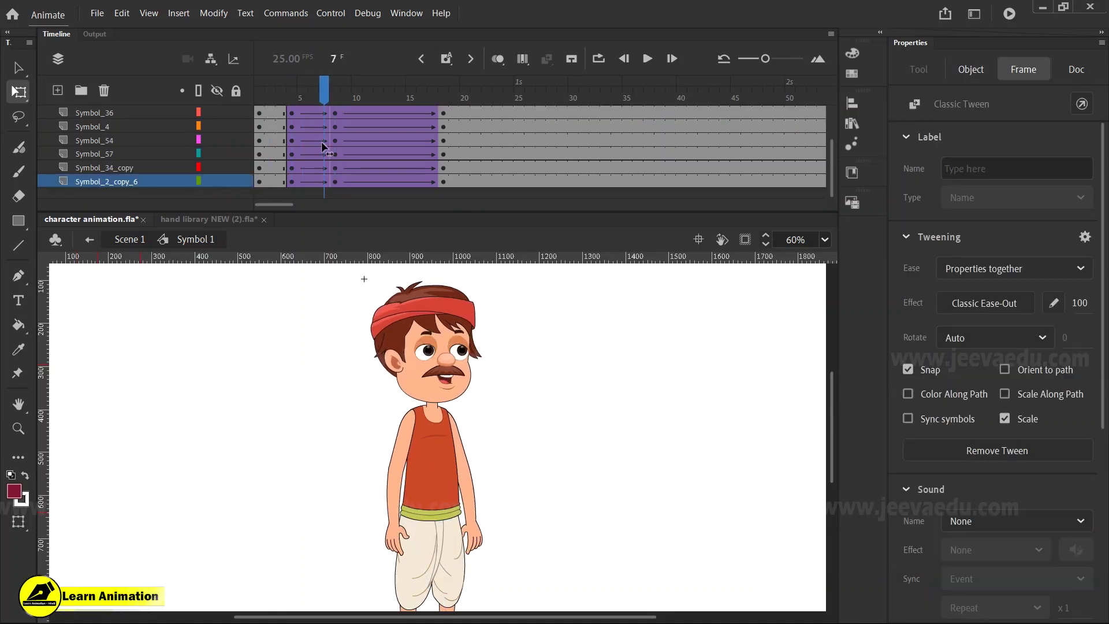
click(334, 144)
click(462, 363)
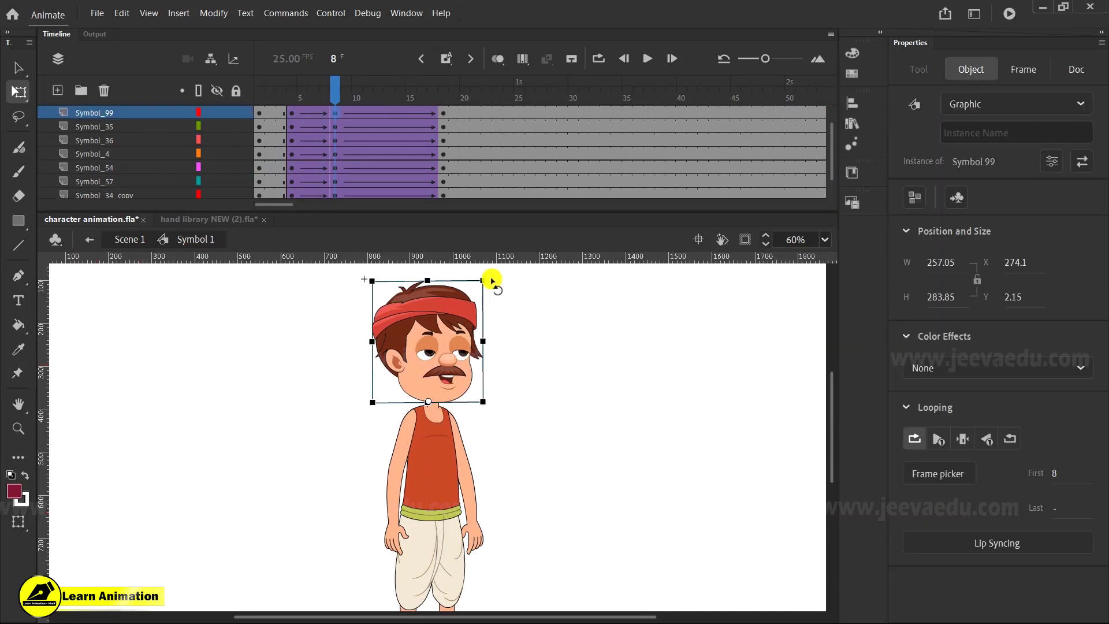
drag(490, 281, 487, 289)
Step: Go to frame 18 and select the head, arms and torso together
click(289, 115)
click(310, 119)
drag(310, 121, 442, 135)
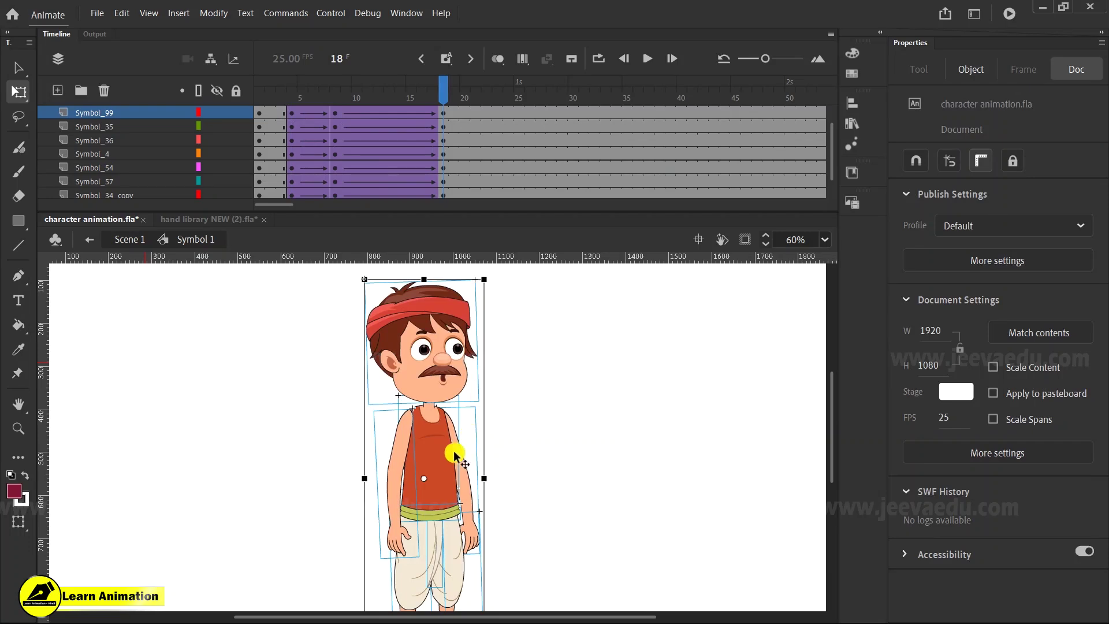
click(521, 444)
drag(317, 302, 525, 449)
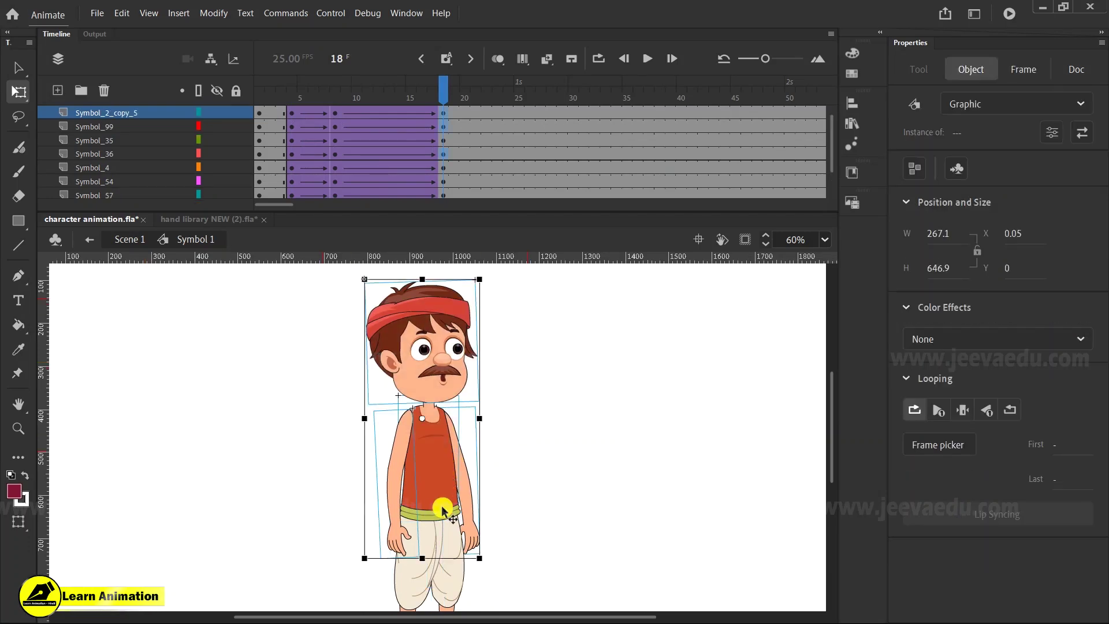
Step: Try moving body parts aside at frame 18 and undo the changes
drag(440, 524, 574, 500)
key(ctrl+z)
key(ctrl+z)
key(ctrl+z)
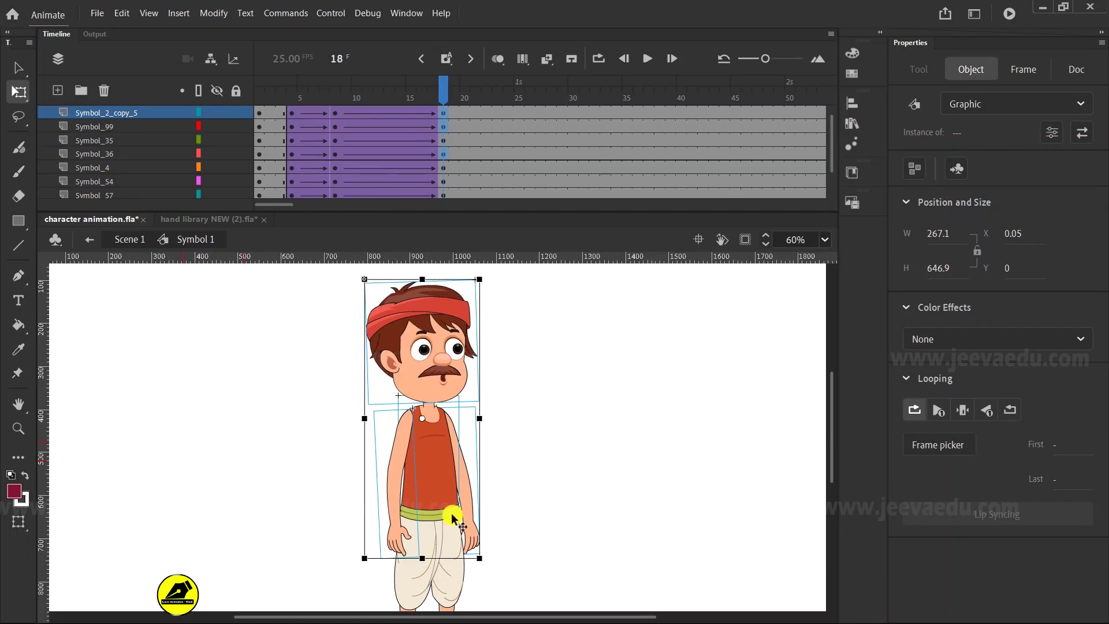
Step: Add the waist to the selection and rotate the upper body backward about a waist pivot at frame 18
shift+click(447, 515)
drag(422, 416, 445, 511)
drag(486, 269, 472, 282)
Step: Select all body parts at frame 18 and skew the whole figure slightly to lean it backward
key(v)
key(ctrl+minus)
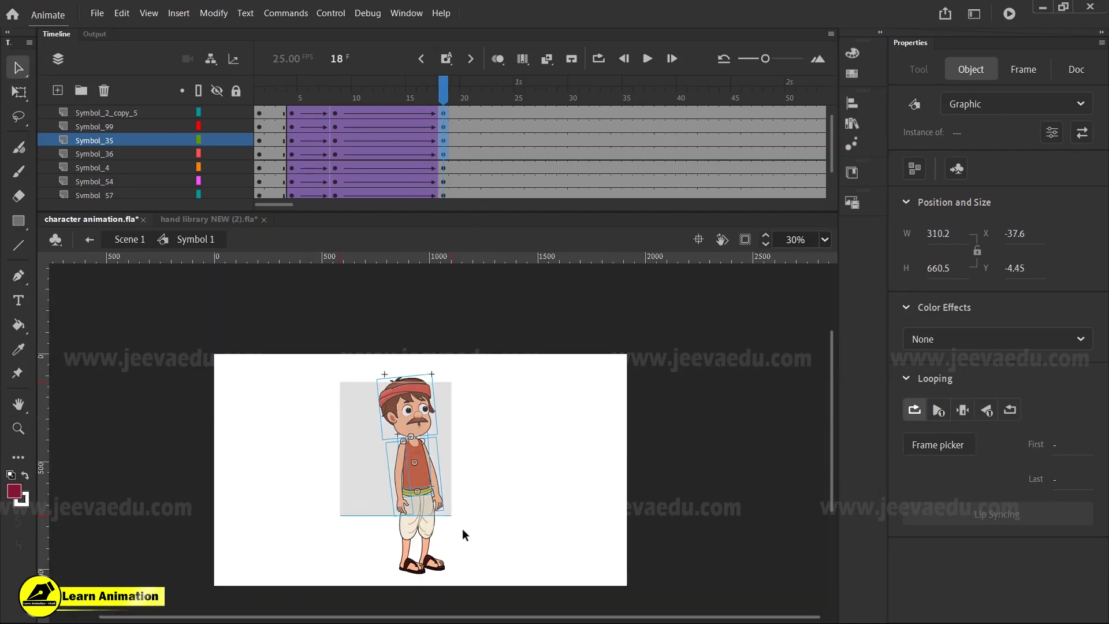
click(445, 511)
key(z)
click(460, 560)
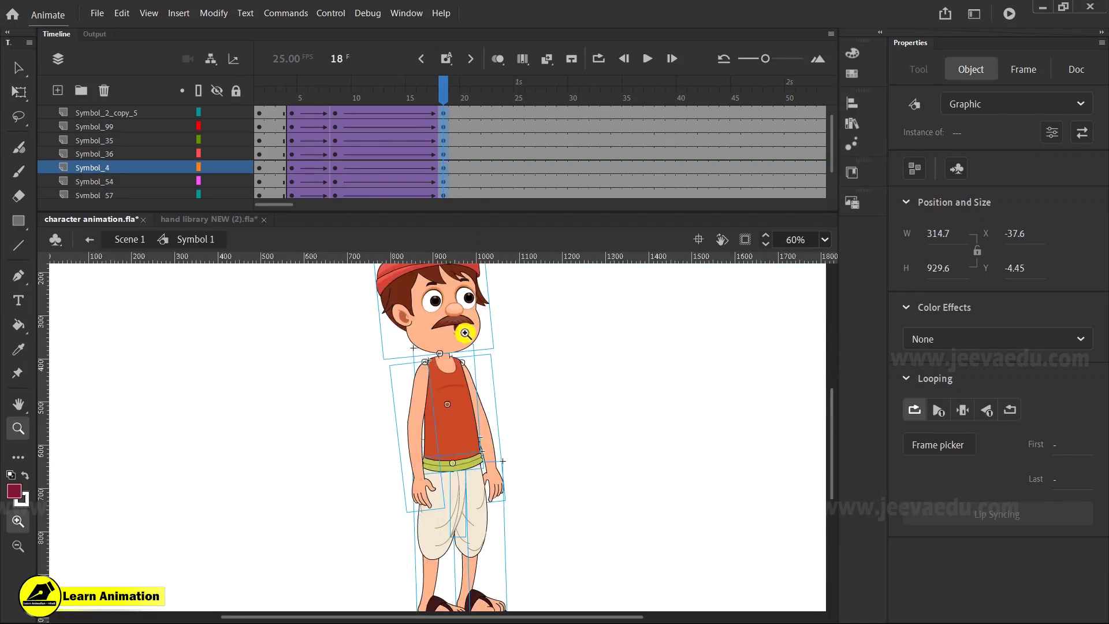
scroll(464, 333, up, 3)
key(q)
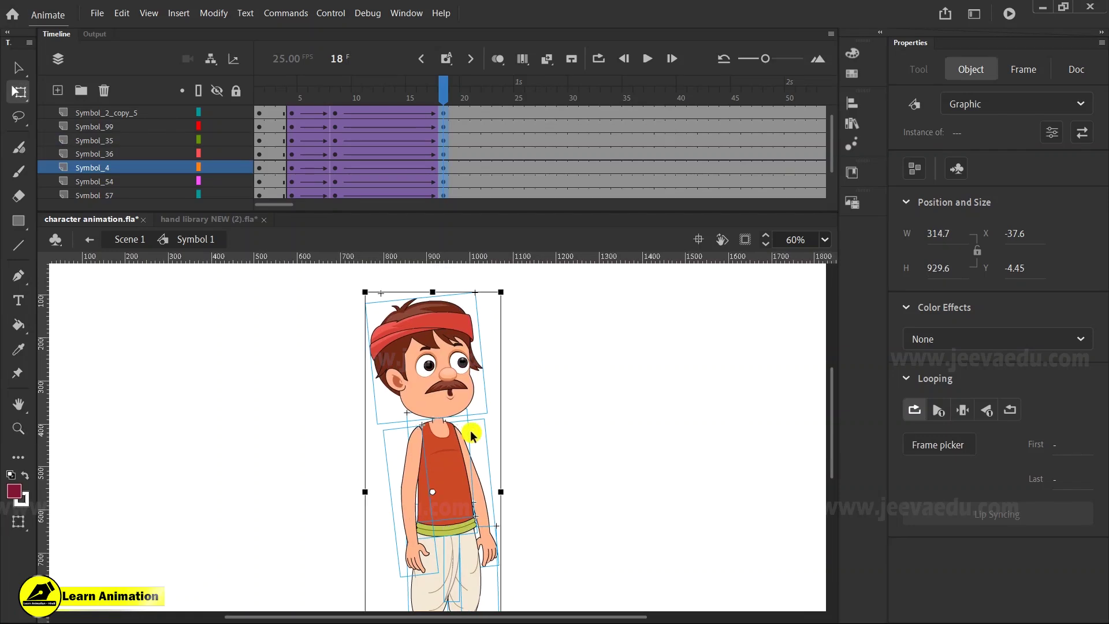
drag(450, 291, 444, 290)
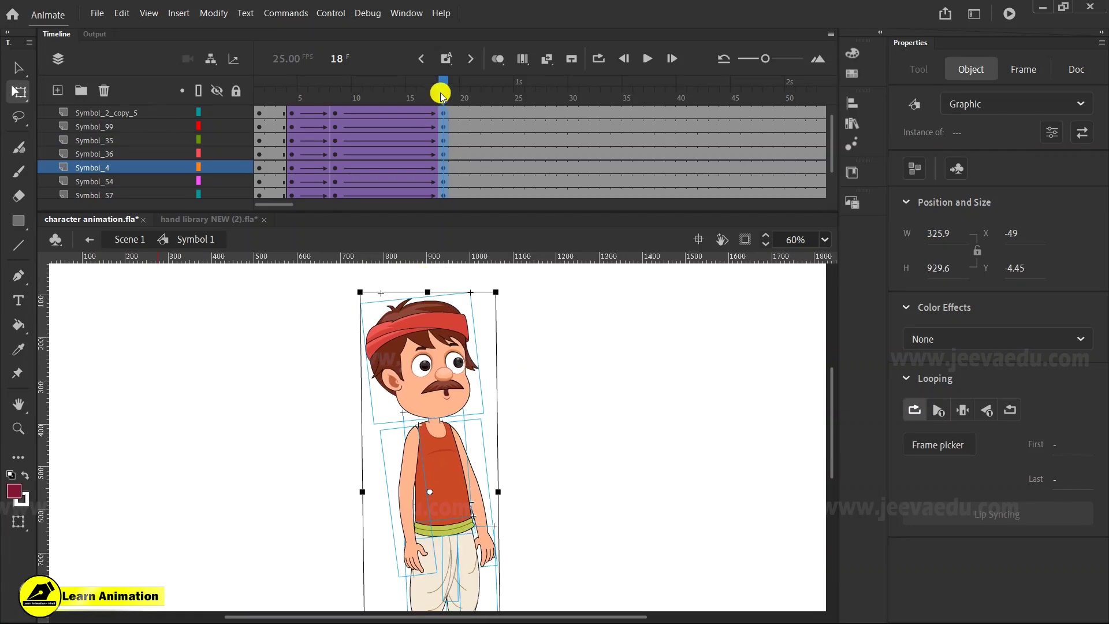
Step: Preview the backward lean leading into frame 18 on the head and on the whole figure
drag(442, 96, 421, 95)
key(z)
click(477, 340)
scroll(489, 363, up, 1)
drag(408, 112, 441, 135)
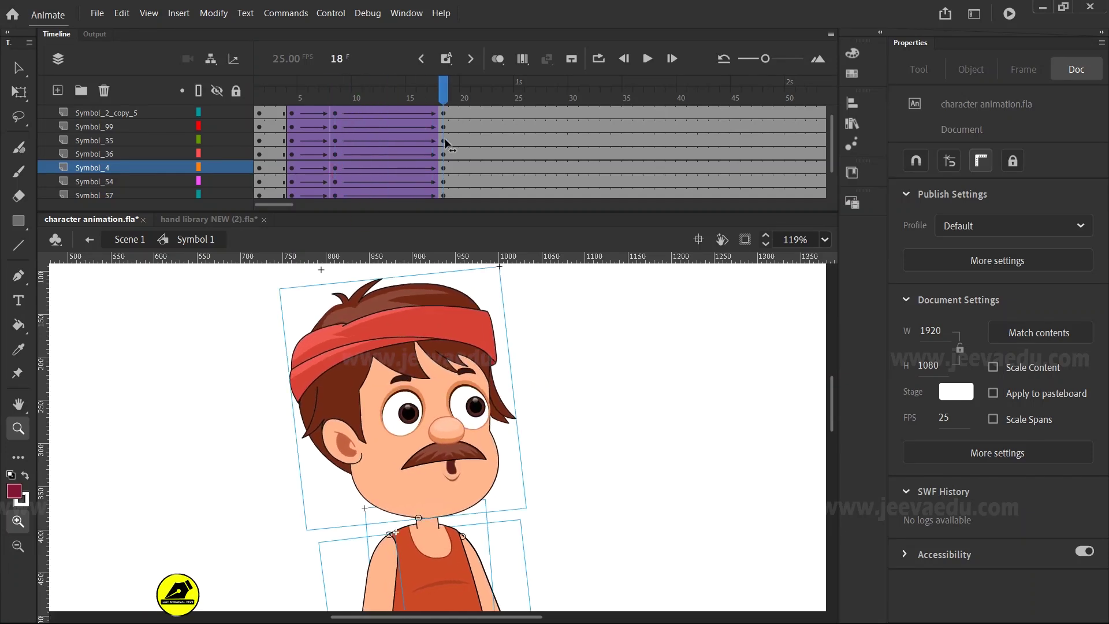
alt+click(440, 457)
alt+click(438, 461)
drag(496, 522, 488, 484)
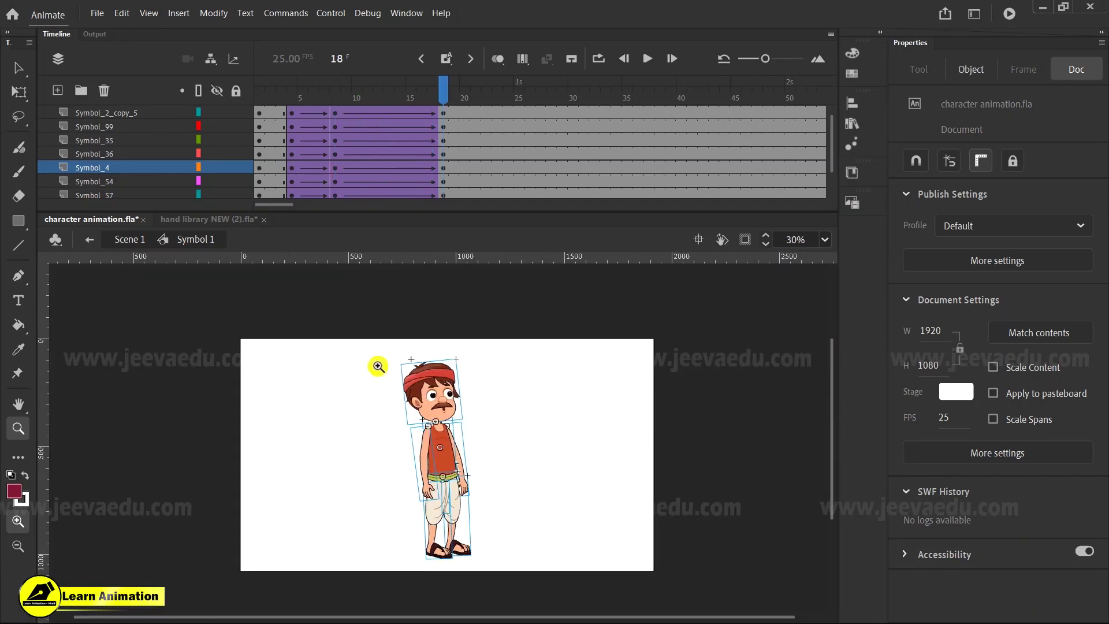
key(ctrl+=)
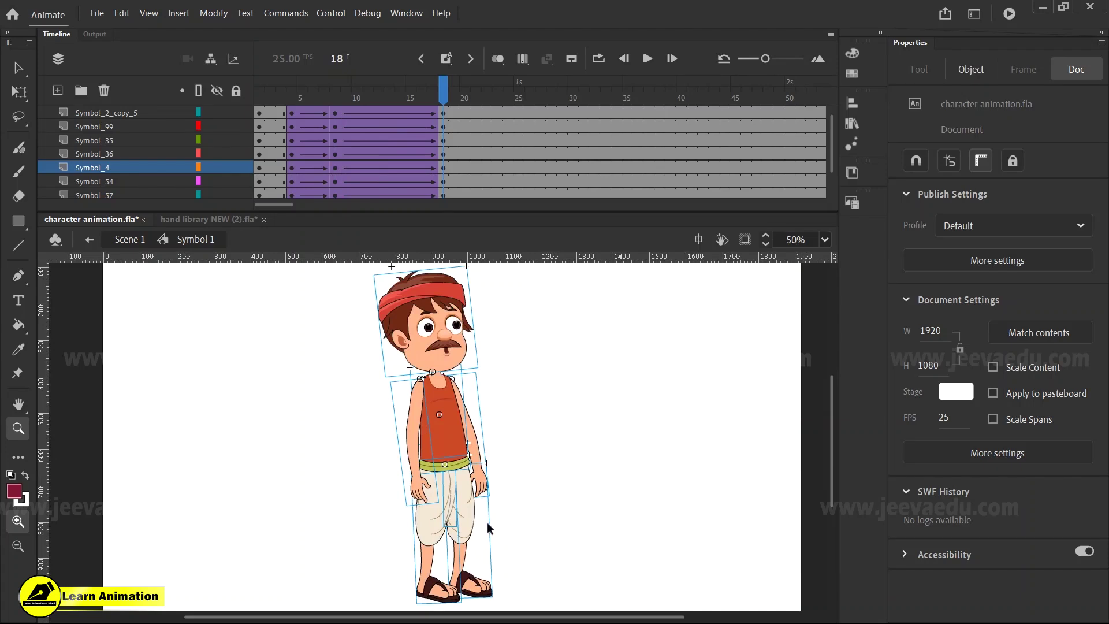
drag(425, 107, 440, 151)
Step: Rotate the front arm on layer Symbol_2_copy_5 forward across the torso at frame 18
click(527, 452)
click(436, 486)
key(q)
drag(452, 510, 519, 446)
Step: Shift the raised front arm so that its shoulder lines up with the torso's shoulder edge
key(z)
click(423, 407)
click(461, 439)
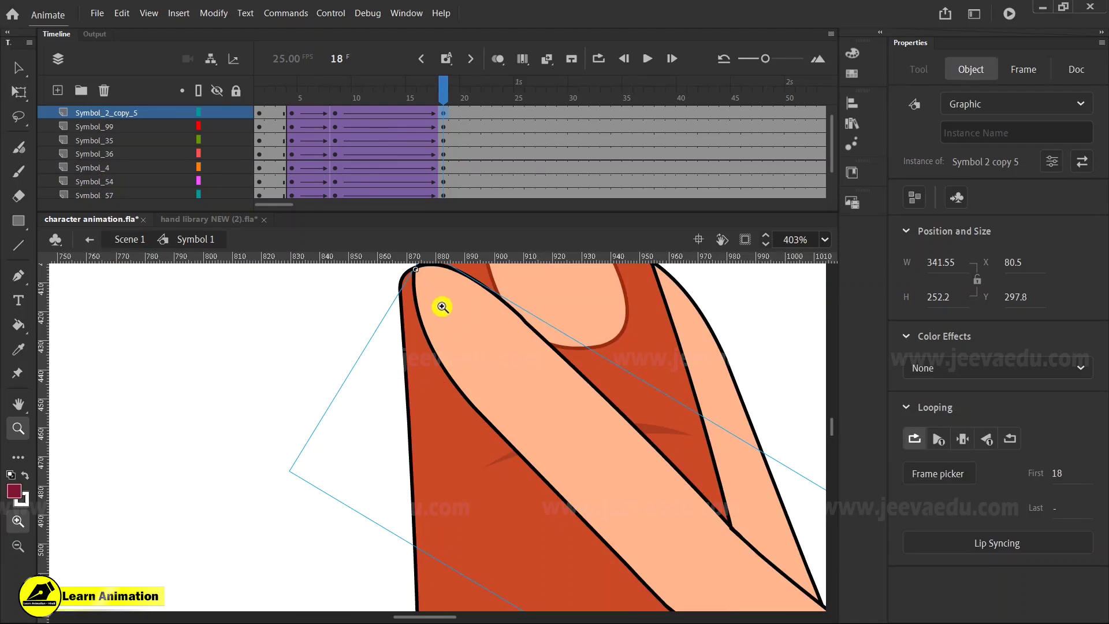
key(q)
drag(436, 294, 433, 322)
Step: Preview the front arm's swing into frame 18 and select its Symbol_2_copy_5 keyframe there
key(z)
alt+click(433, 322)
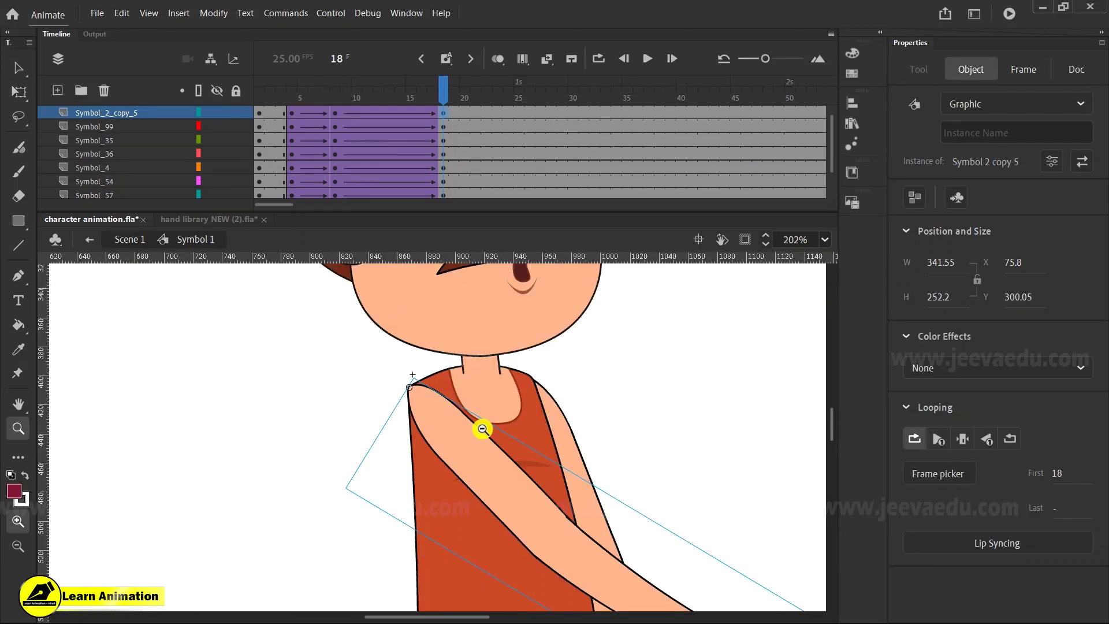
alt+click(483, 429)
drag(413, 127, 444, 115)
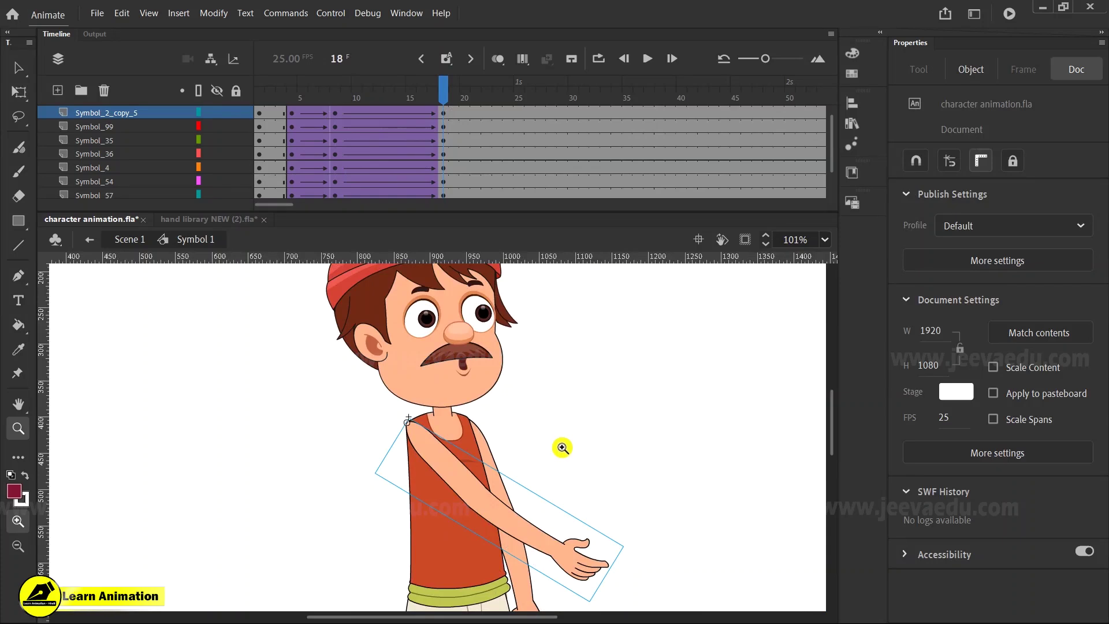
key(v)
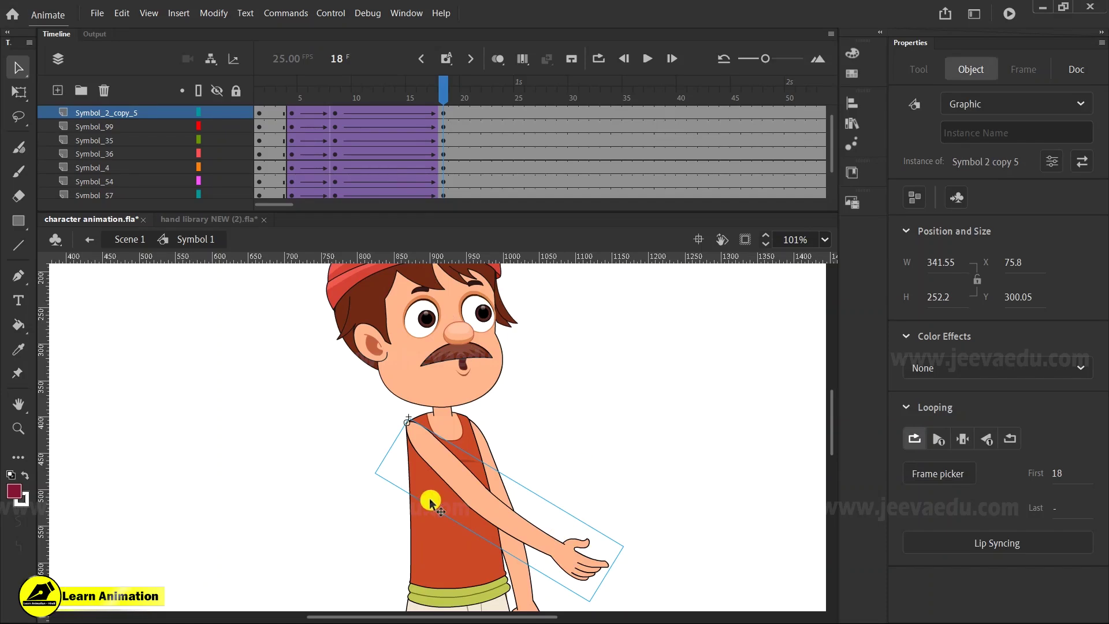
click(442, 113)
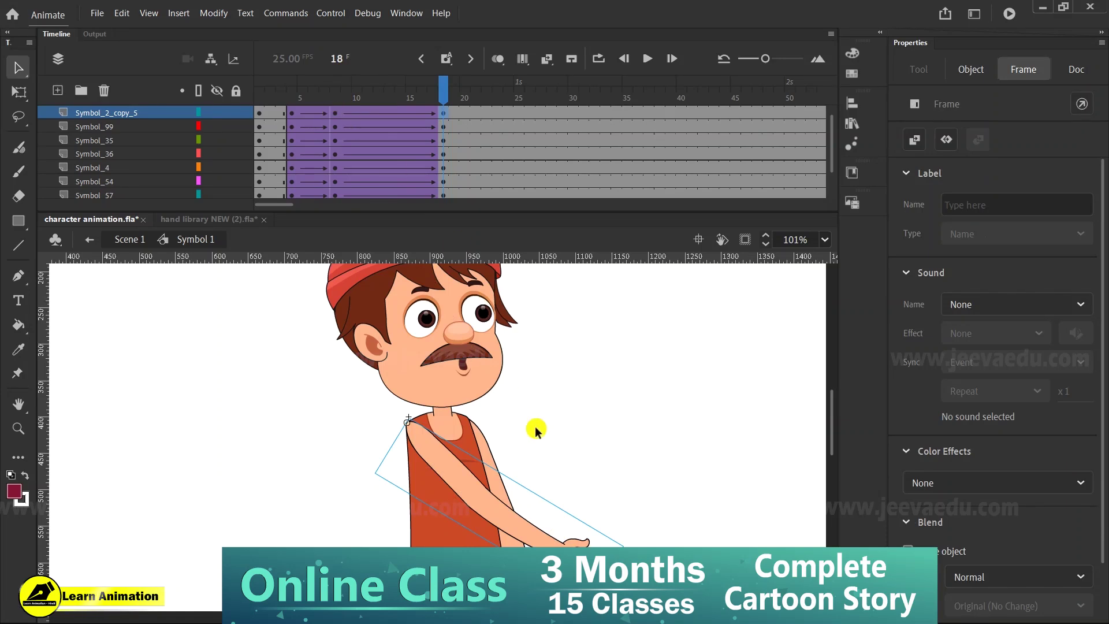
Step: Inside the front arm symbol, keyframe the forearm on Layer_2 at frames 8 and 18 and create a classic tween between them
double_click(564, 552)
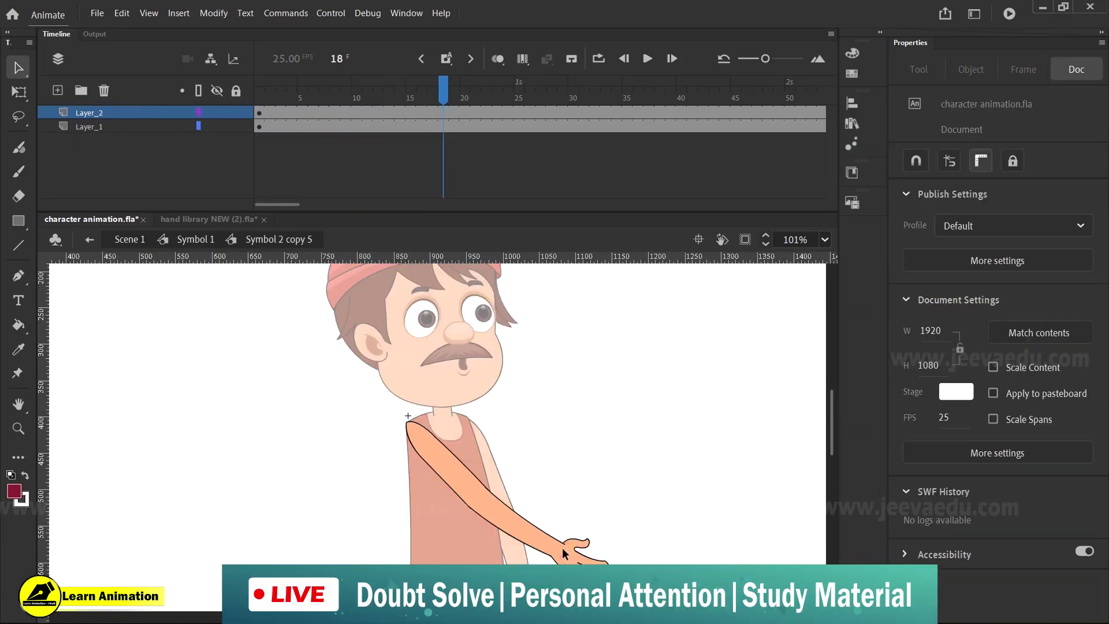
click(443, 113)
key(F6)
click(345, 113)
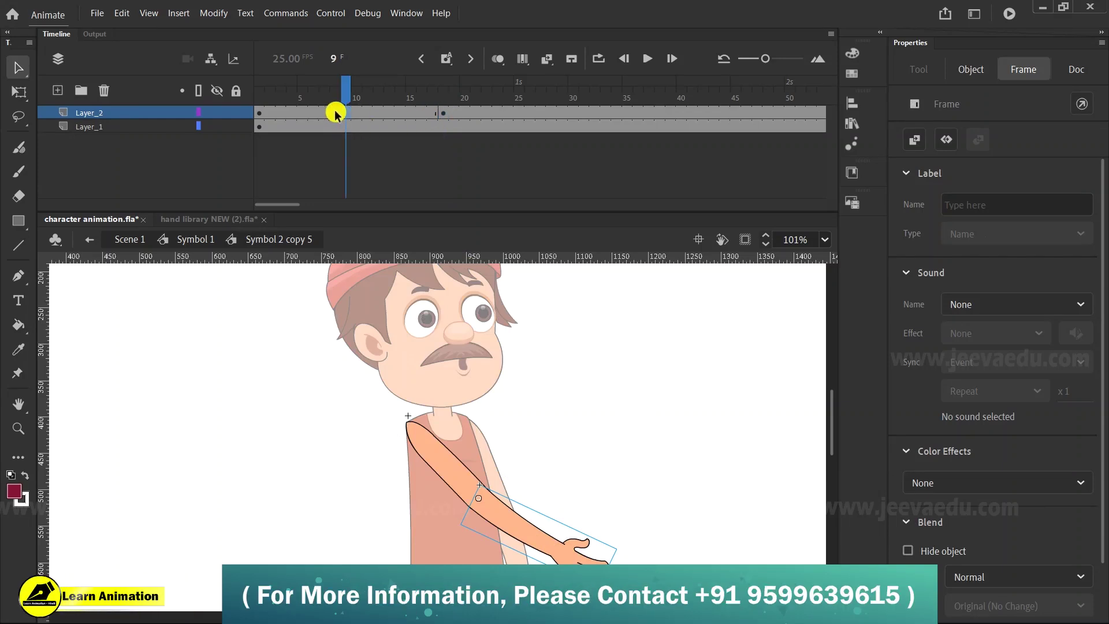
click(335, 114)
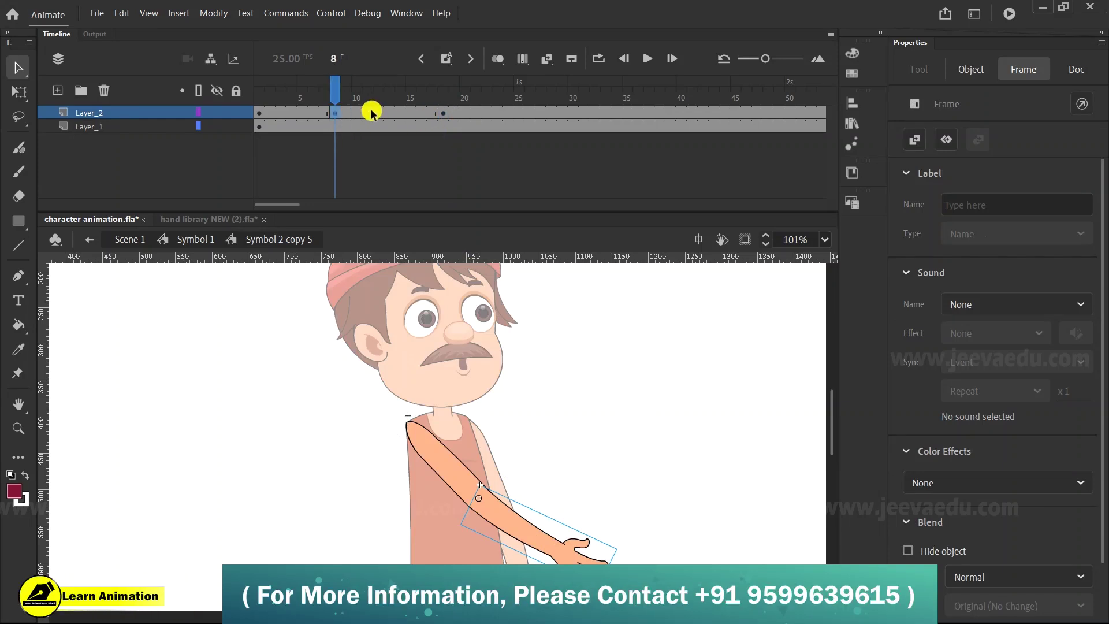
right_click(375, 113)
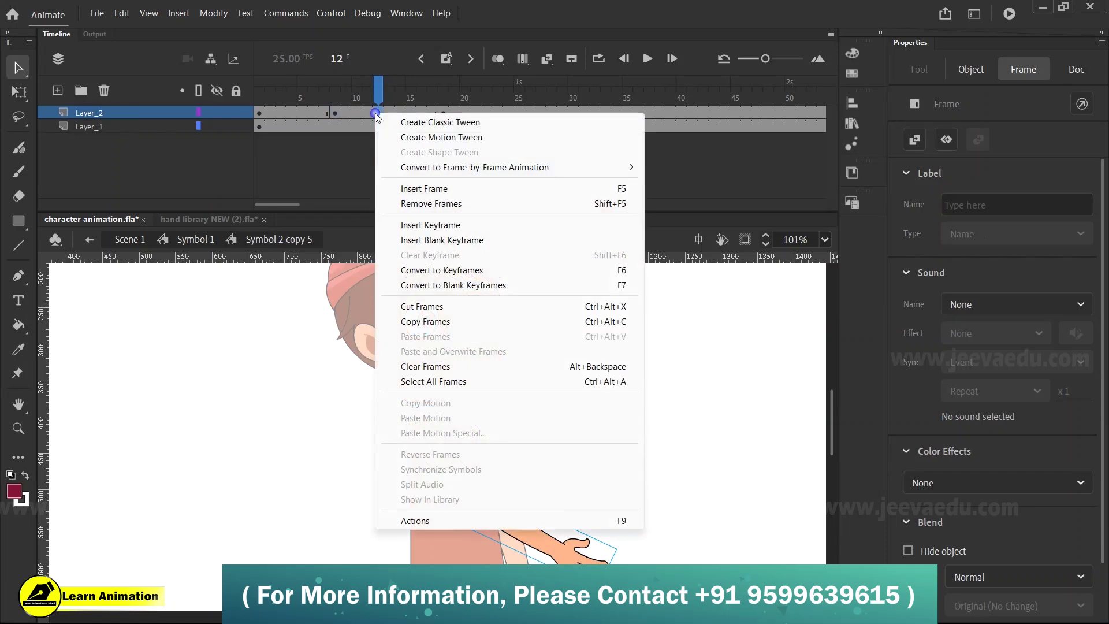
click(411, 116)
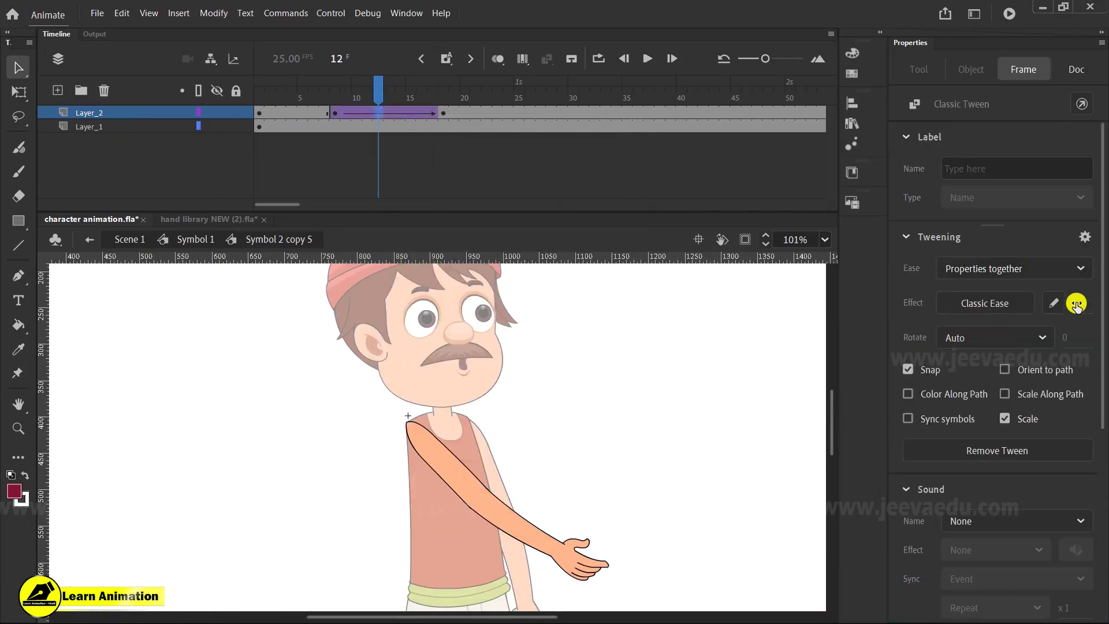
Step: Rotate the front forearm upward about its elbow at frame 18 so that the hand reaches forward at chest height
click(443, 113)
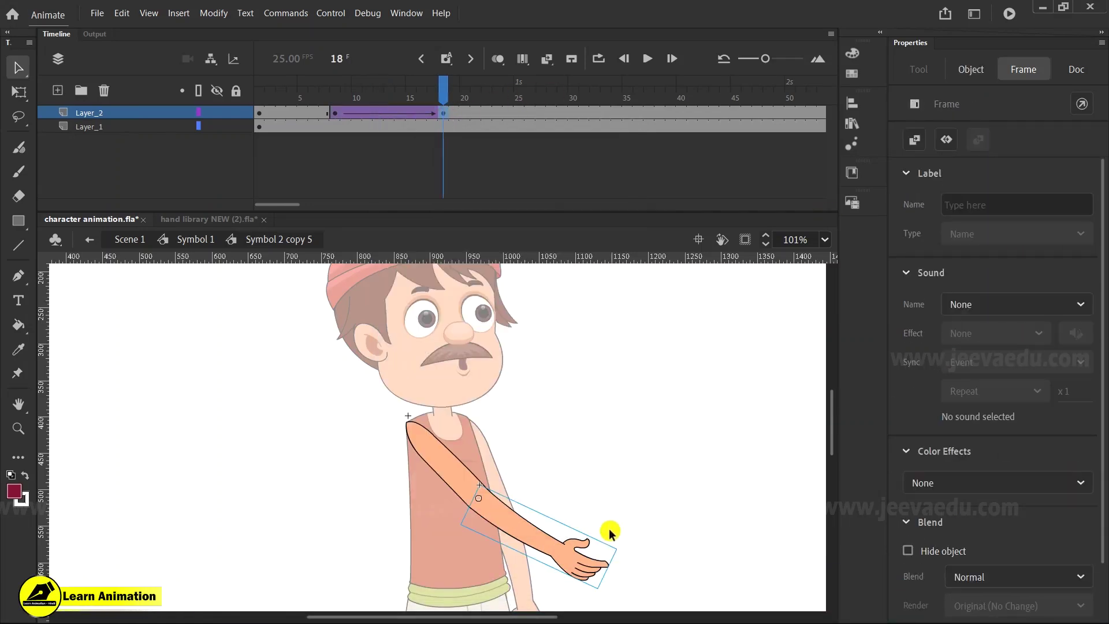
key(q)
drag(624, 552, 595, 417)
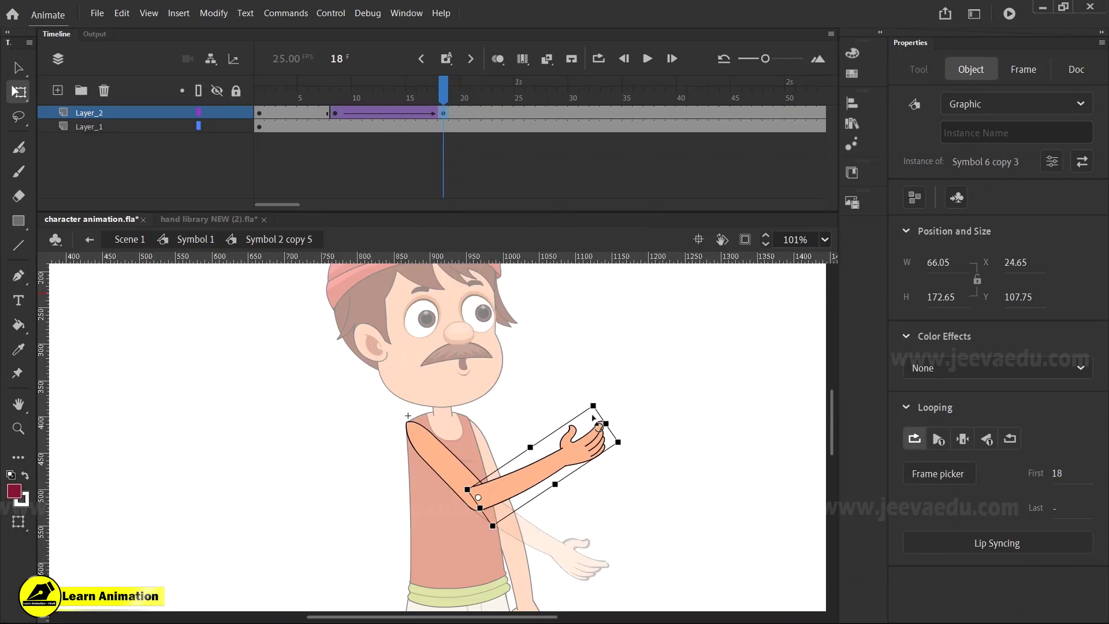
key(z)
click(549, 456)
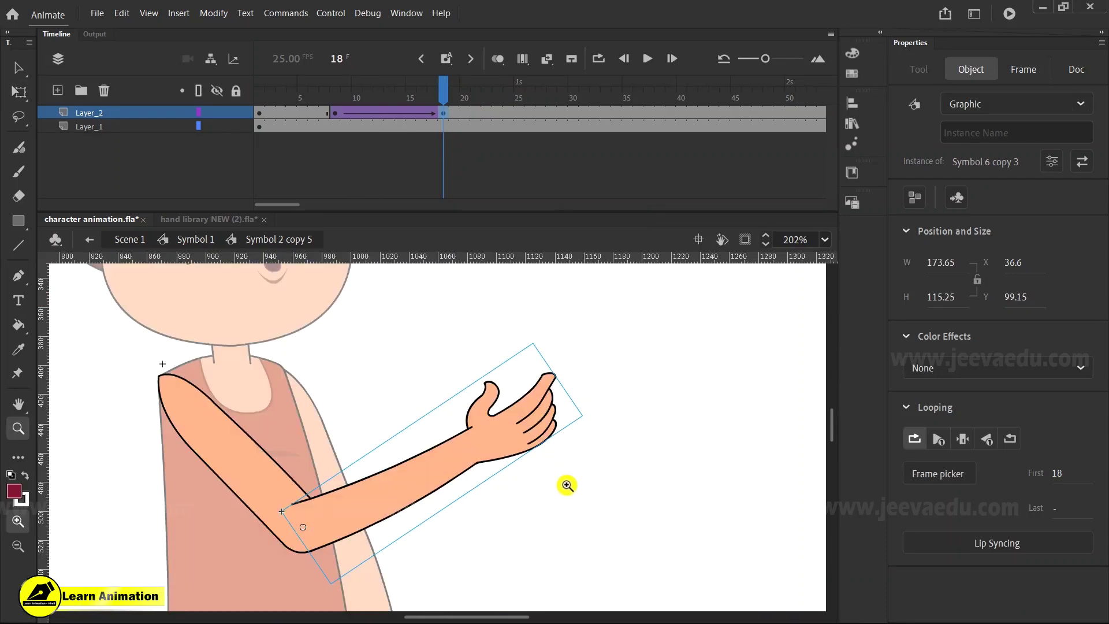
alt+click(537, 495)
Step: Preview the forearm's raise into frame 18, return to Symbol 1 and preview it on the whole figure
drag(430, 92, 442, 121)
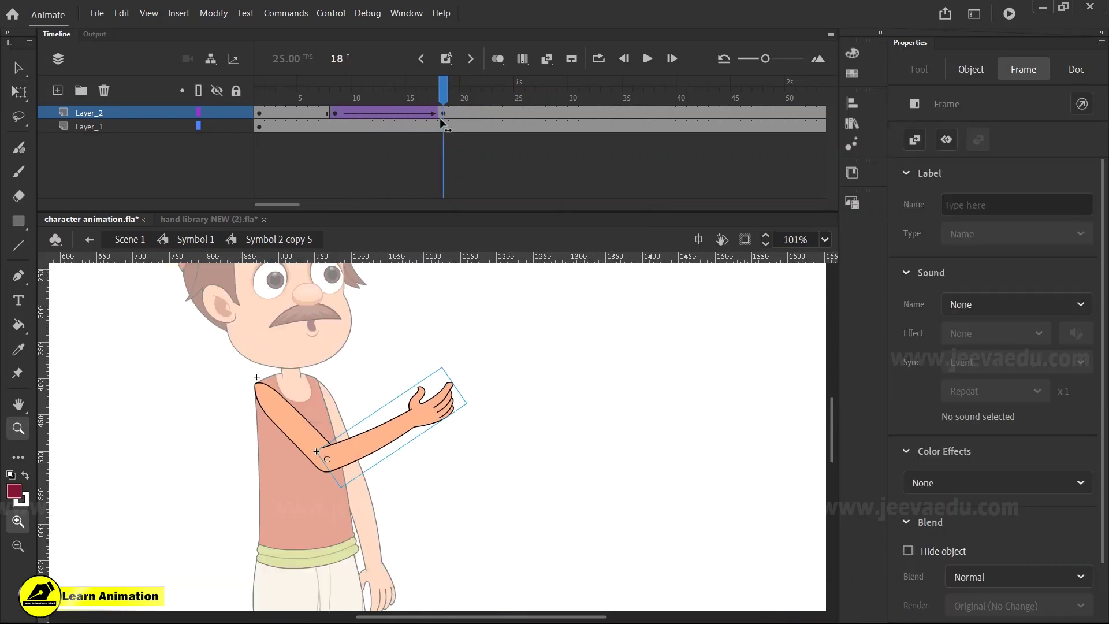
click(358, 296)
click(190, 238)
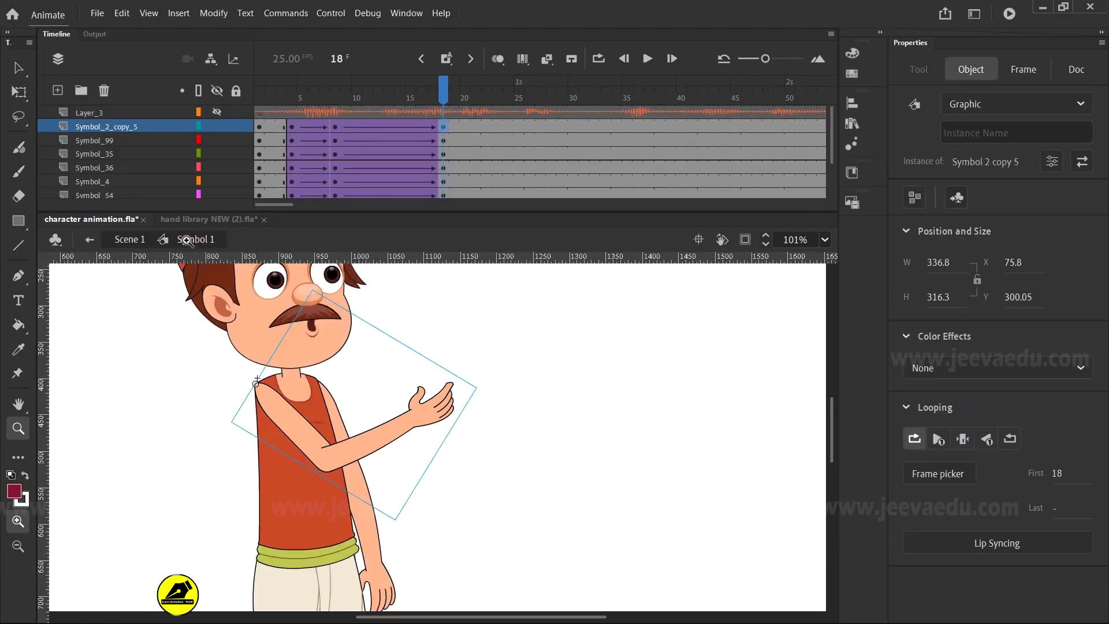
alt+click(512, 460)
click(355, 125)
click(443, 140)
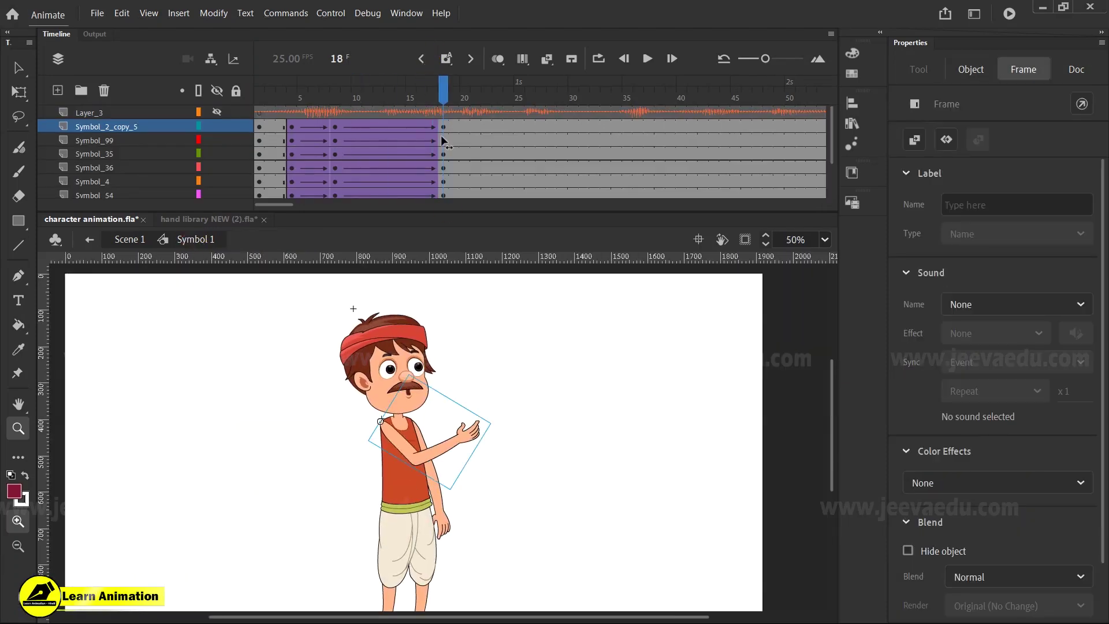
Step: Rotate the back arm on layer Symbol_2_copy_6 slightly inward toward the body at frame 18 and preview the swing
key(v)
click(444, 524)
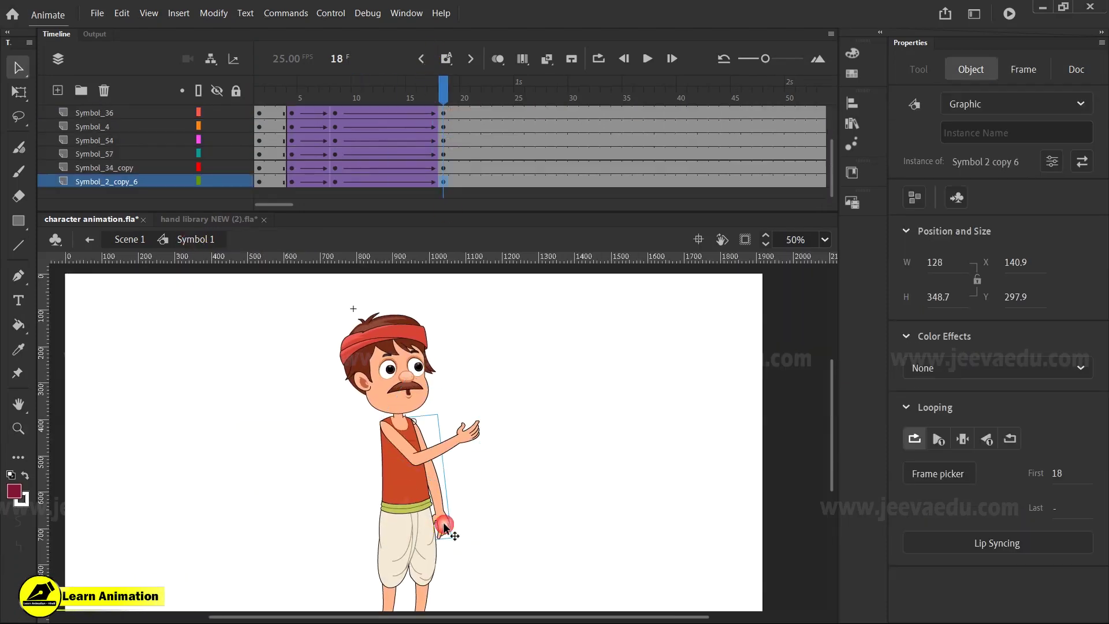
drag(471, 545, 500, 508)
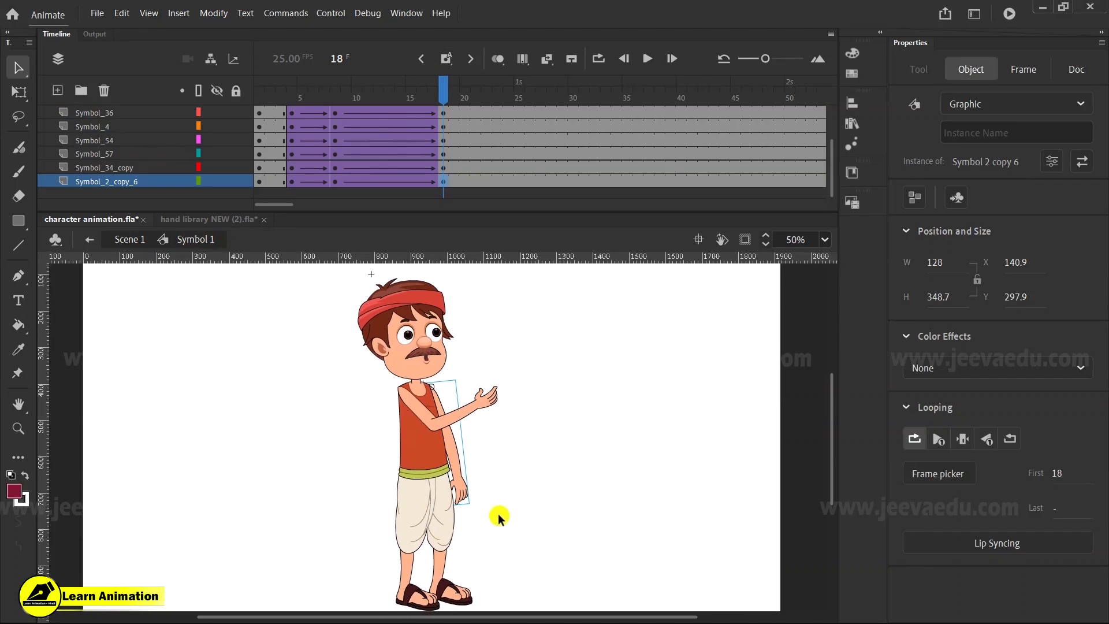
key(q)
drag(478, 507, 471, 524)
click(471, 524)
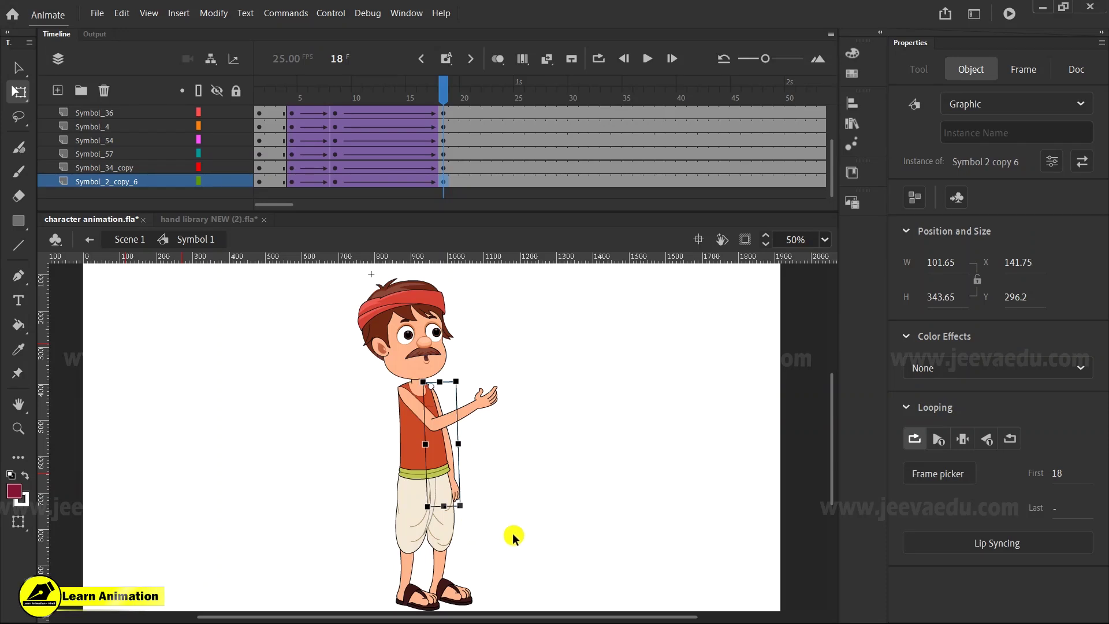
drag(487, 104, 432, 186)
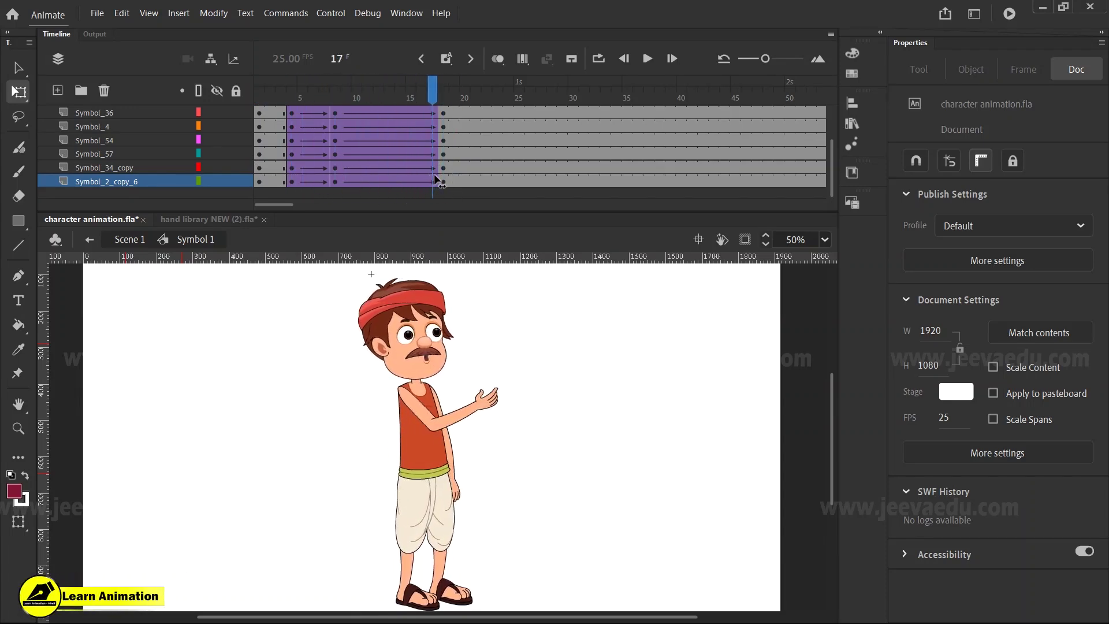
Step: Tilt the head on layer Symbol_99 slightly further backward at frame 18 and preview its movement
key(z)
click(407, 346)
key(v)
key(q)
click(441, 109)
click(502, 375)
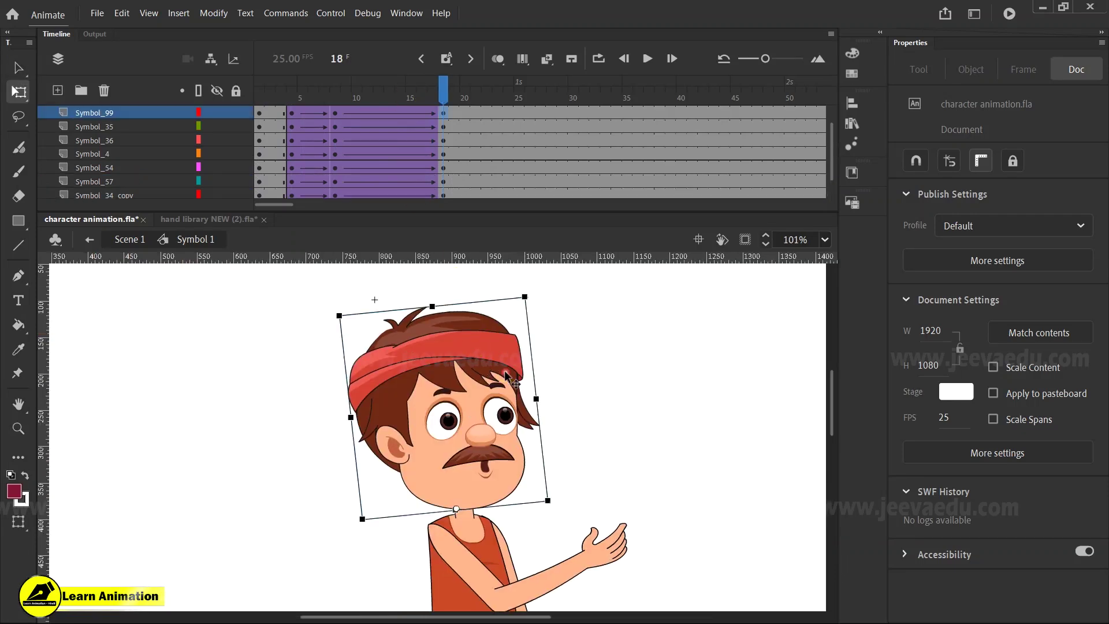
drag(532, 297, 525, 282)
drag(432, 99, 440, 139)
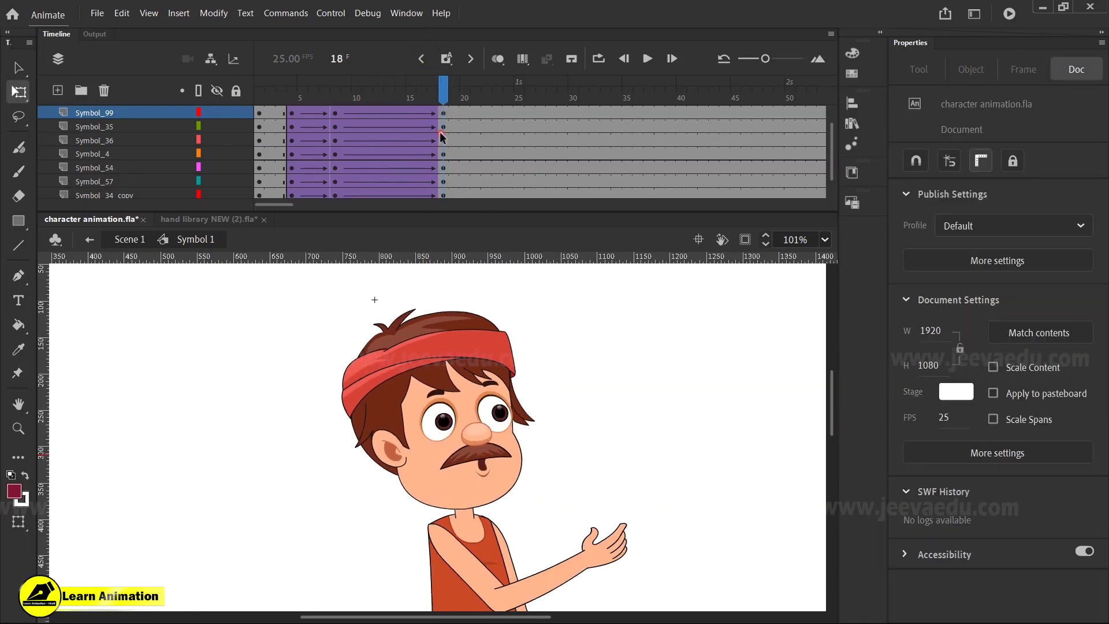
Step: Open the head symbol and insert keyframes at frame 18 on layers Symbol_39 down to Symbol_41
key(v)
click(509, 424)
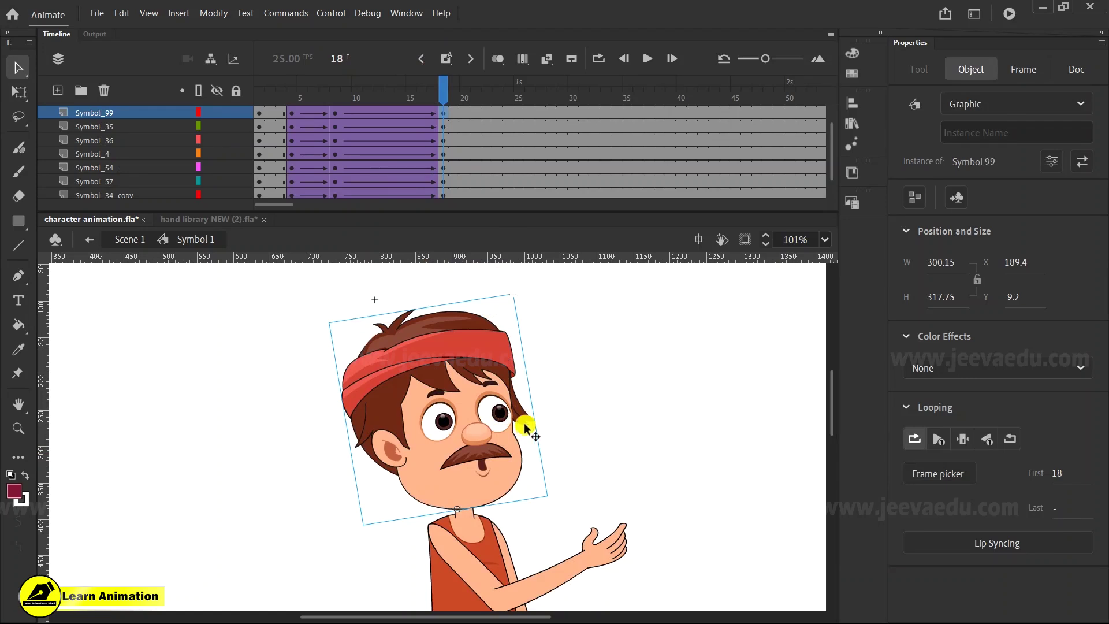
double_click(462, 413)
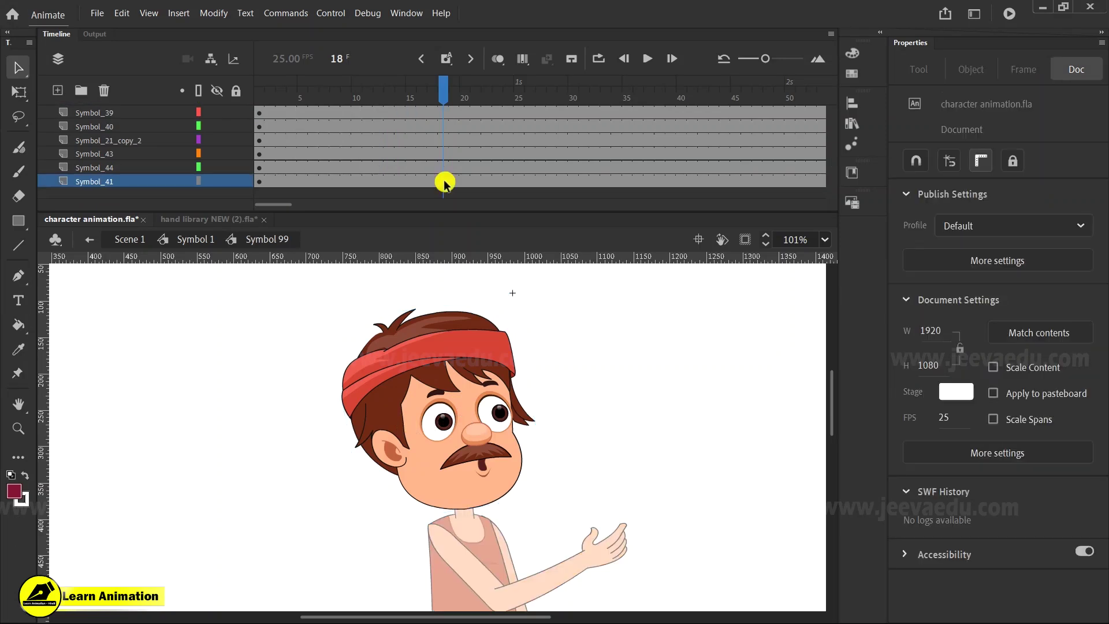
click(447, 197)
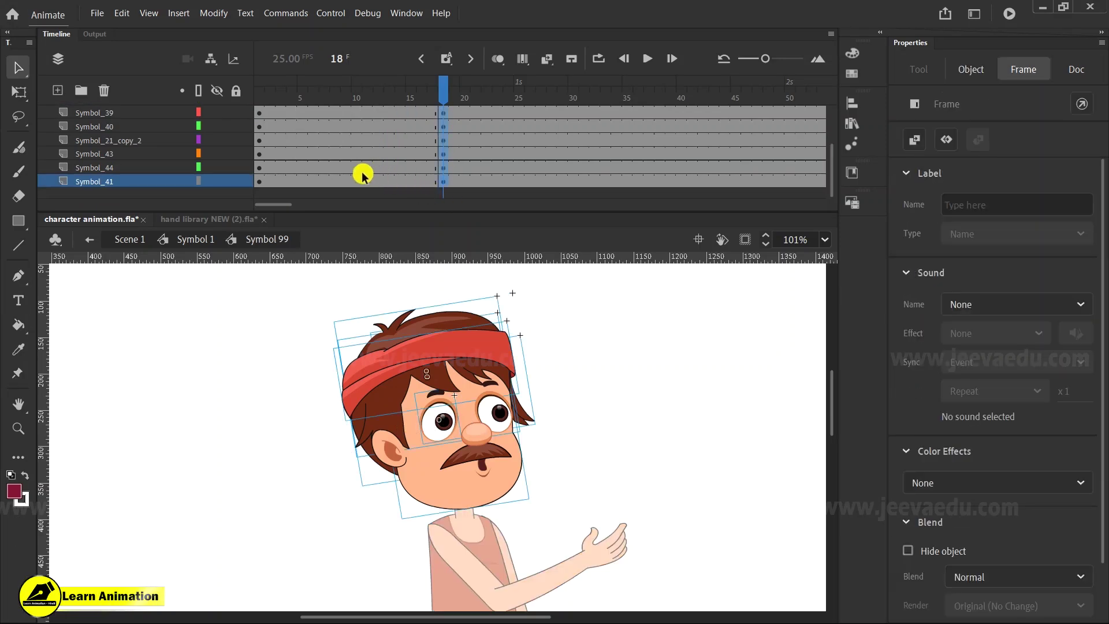
Step: Insert keyframes at frame 8 on the head symbol's layers from Symbol_42 upward
click(326, 183)
scroll(327, 98, up, 3)
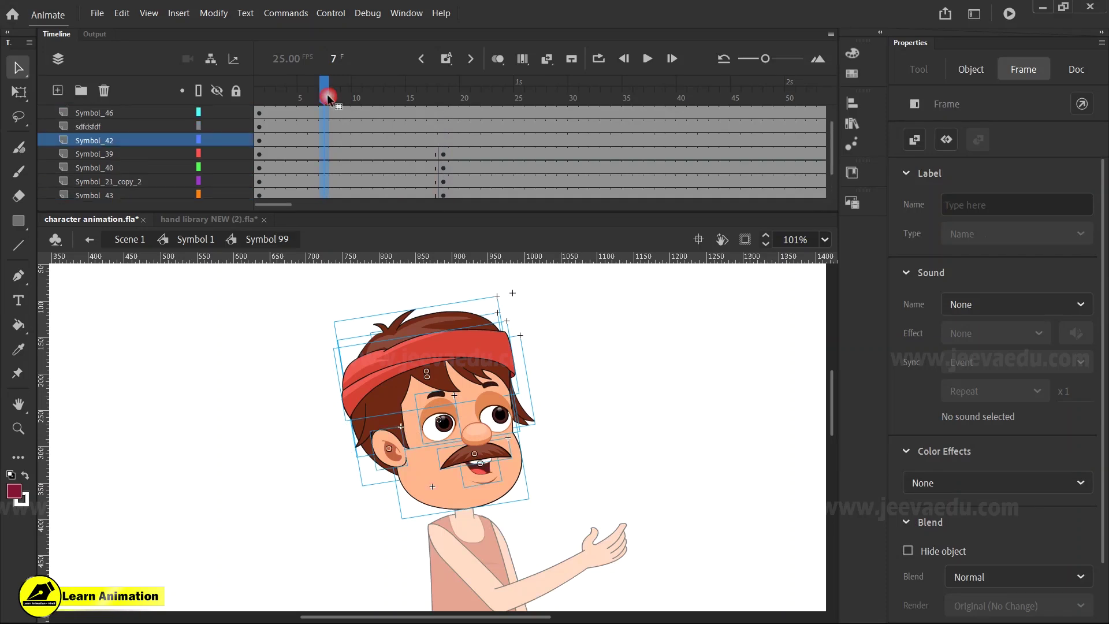
drag(331, 110, 338, 231)
scroll(398, 137, up, 3)
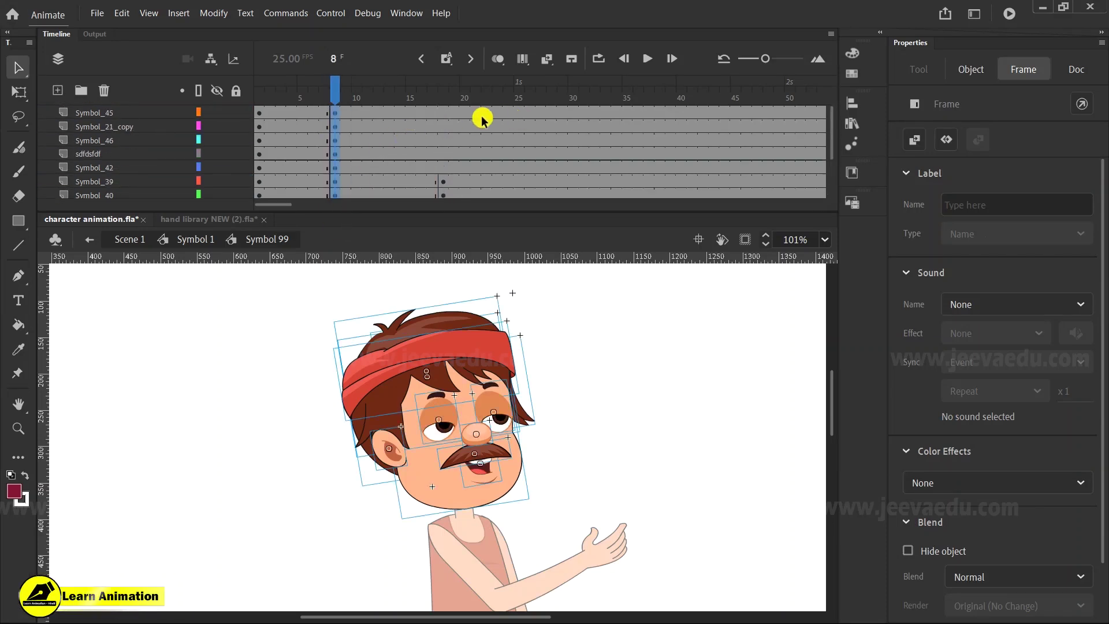
Step: Create classic tweens between frames 8 and 18 on all the head layers, with a Classic Ease-Out strength of 100
click(446, 166)
drag(411, 110, 402, 232)
right_click(398, 172)
click(435, 182)
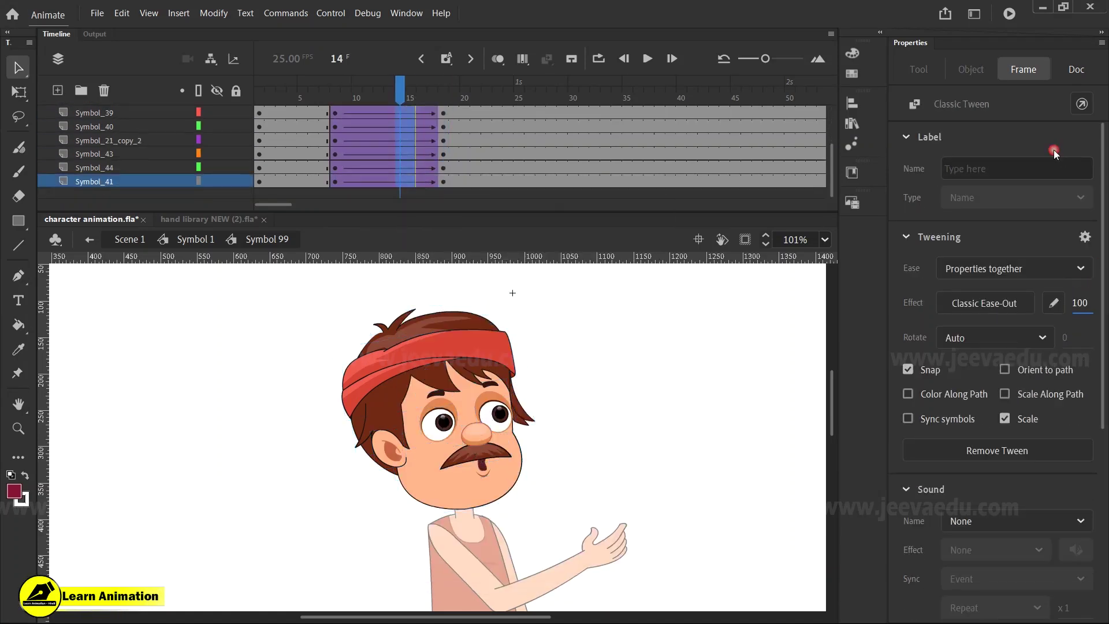
key(Return)
click(499, 331)
Step: Rotate the side hair strand on layer Symbol_44 slightly clockwise at frame 18, toward the face
key(z)
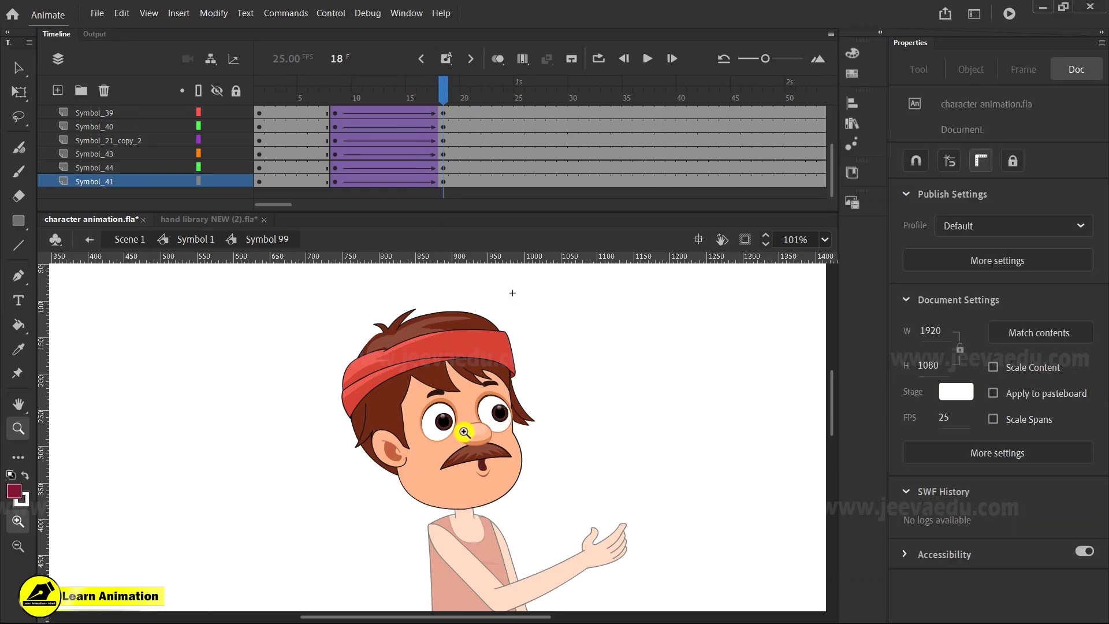
click(464, 431)
key(v)
scroll(624, 470, up, 1)
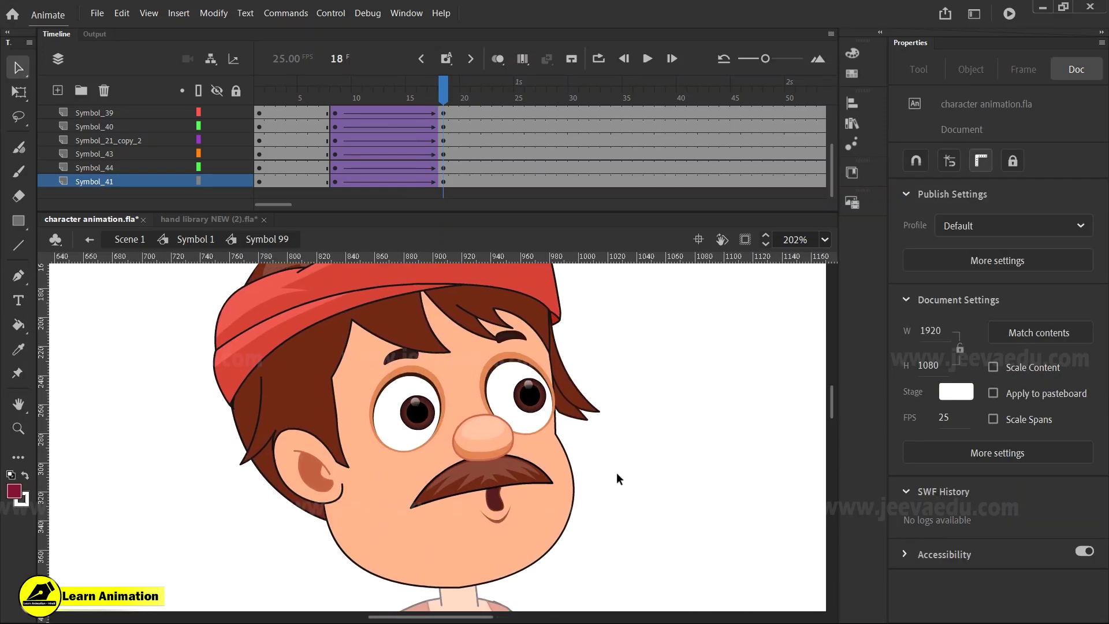
click(578, 398)
key(q)
key(ctrl+minus)
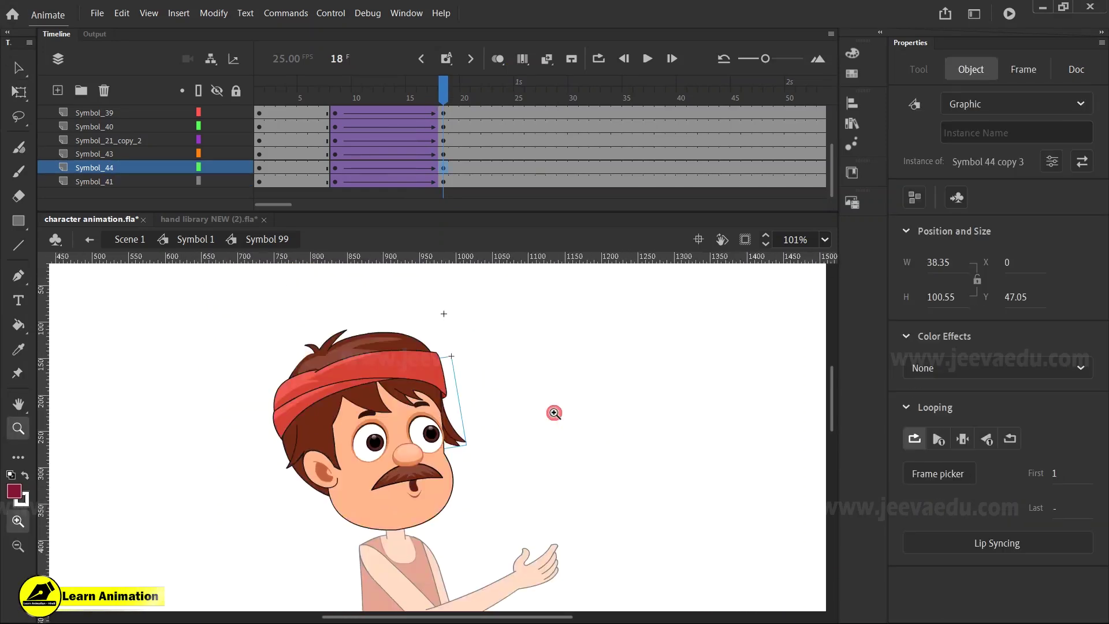
key(z)
click(462, 445)
key(q)
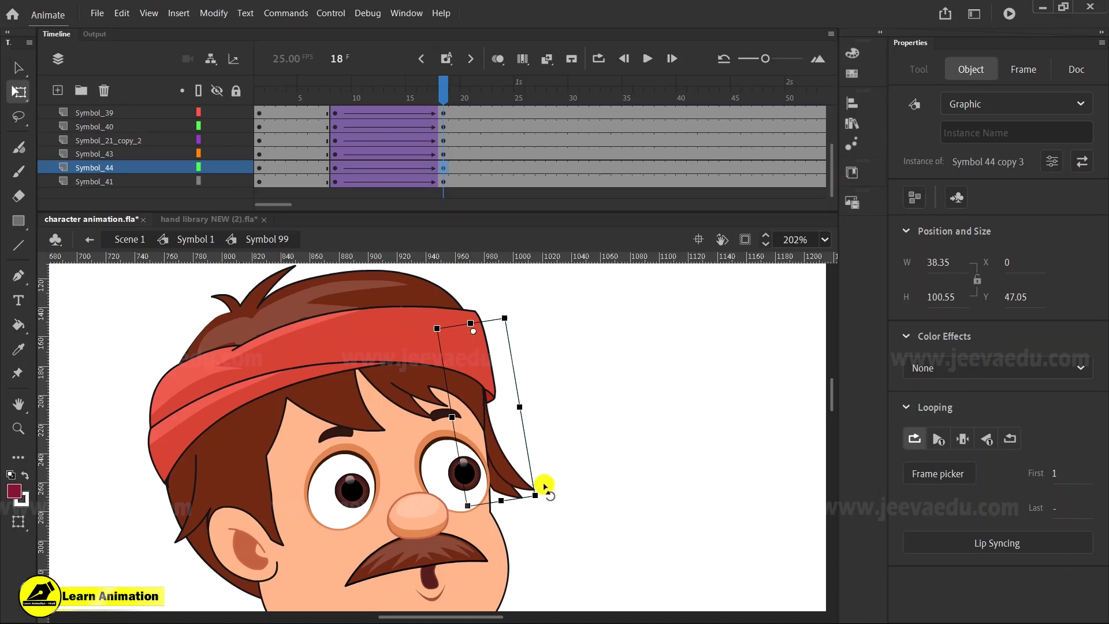
drag(544, 490, 527, 508)
mouse_move(439, 133)
mouse_down()
mouse_move(366, 127)
mouse_move(439, 146)
mouse_up()
Step: Reshape the headband's lower front tip inside its group so its inner edge covers the hair outline, and return to Symbol 99
key(z)
click(462, 426)
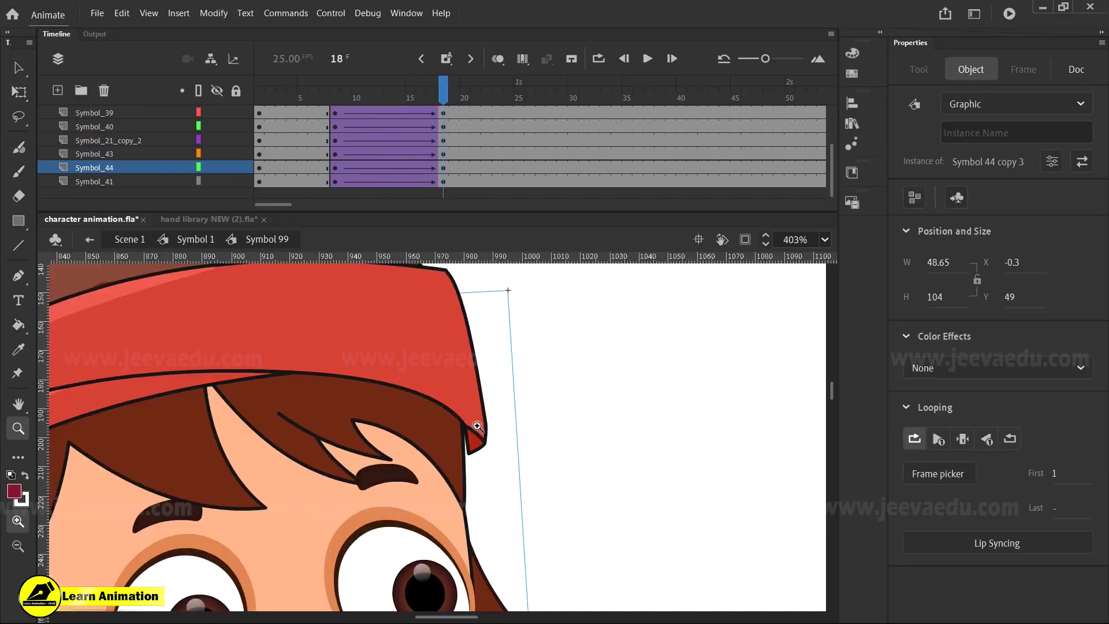
click(479, 404)
click(502, 457)
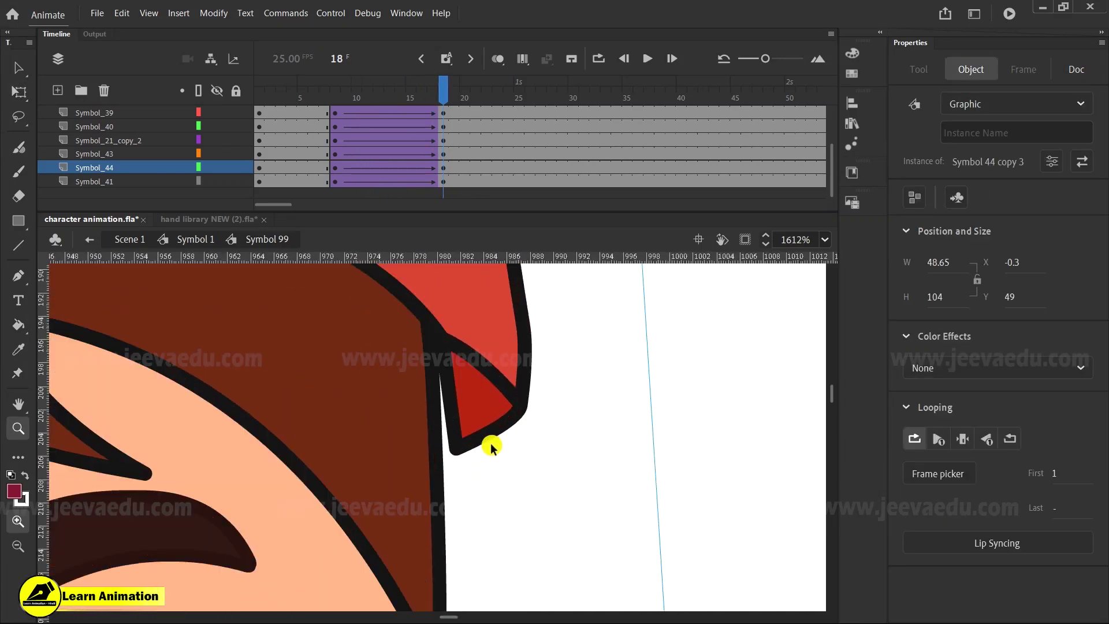
key(v)
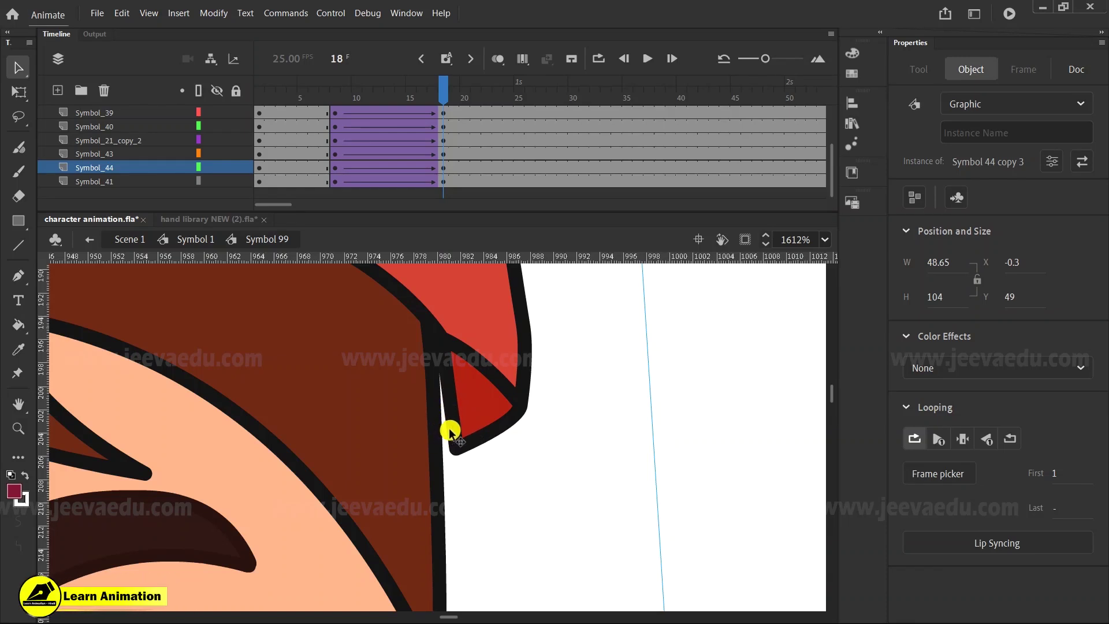
double_click(480, 433)
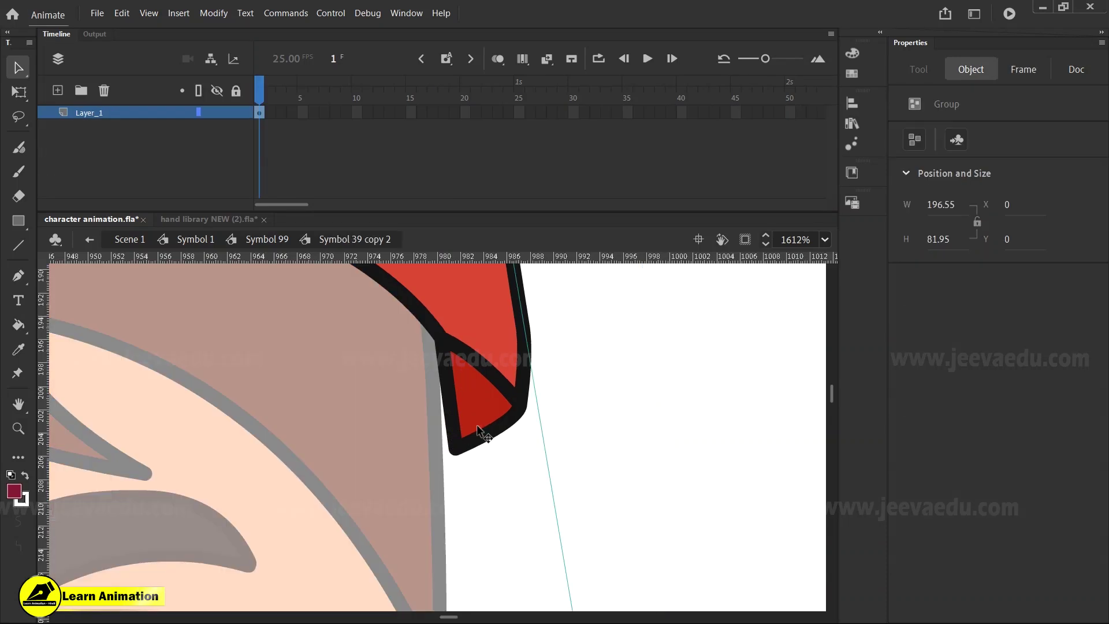
double_click(473, 430)
click(481, 470)
drag(454, 452, 435, 448)
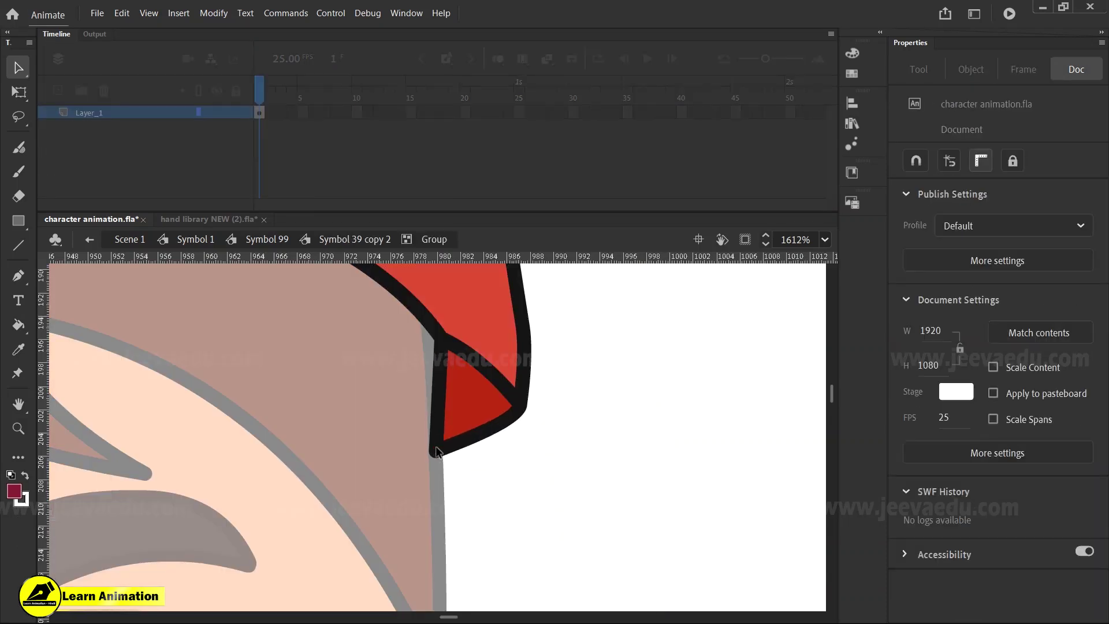
drag(441, 341, 434, 335)
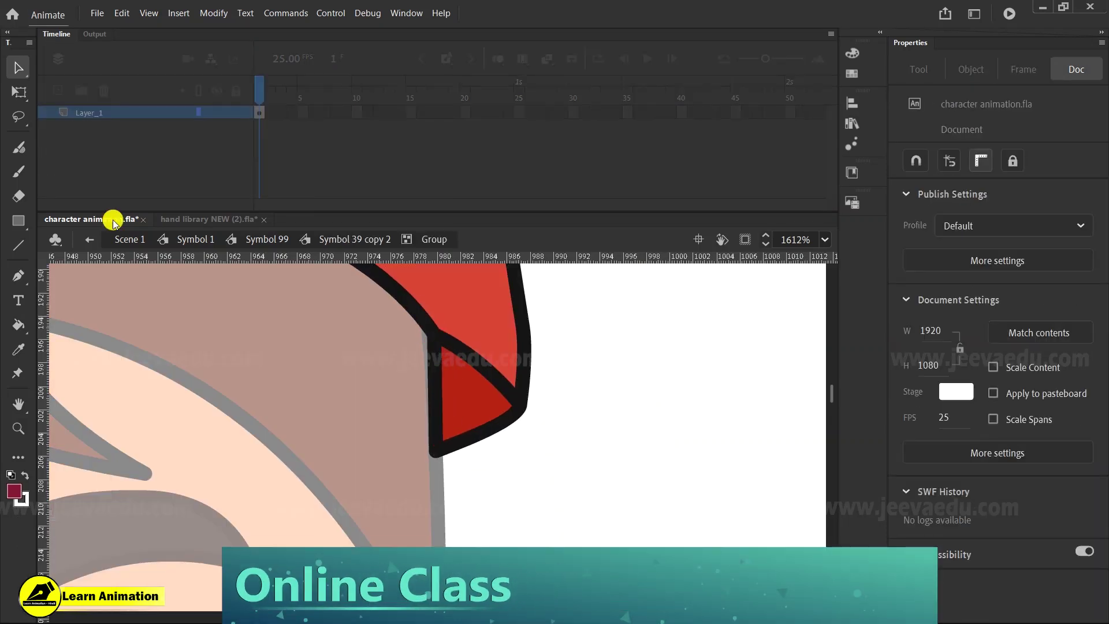
click(242, 239)
Step: Try to reshape the tip of the front fringe inside the hair symbol, undo it, and return to Symbol 99
key(z)
alt+click(445, 482)
alt+click(440, 488)
alt+click(440, 491)
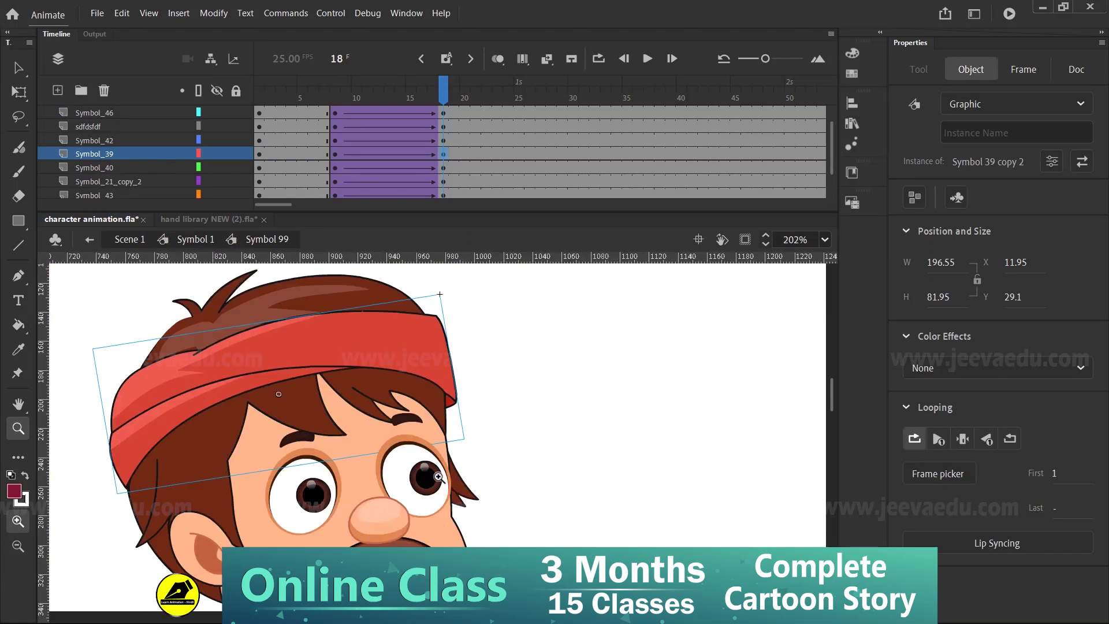
scroll(404, 404, down, 2)
scroll(394, 374, left, 2)
key(v)
click(407, 356)
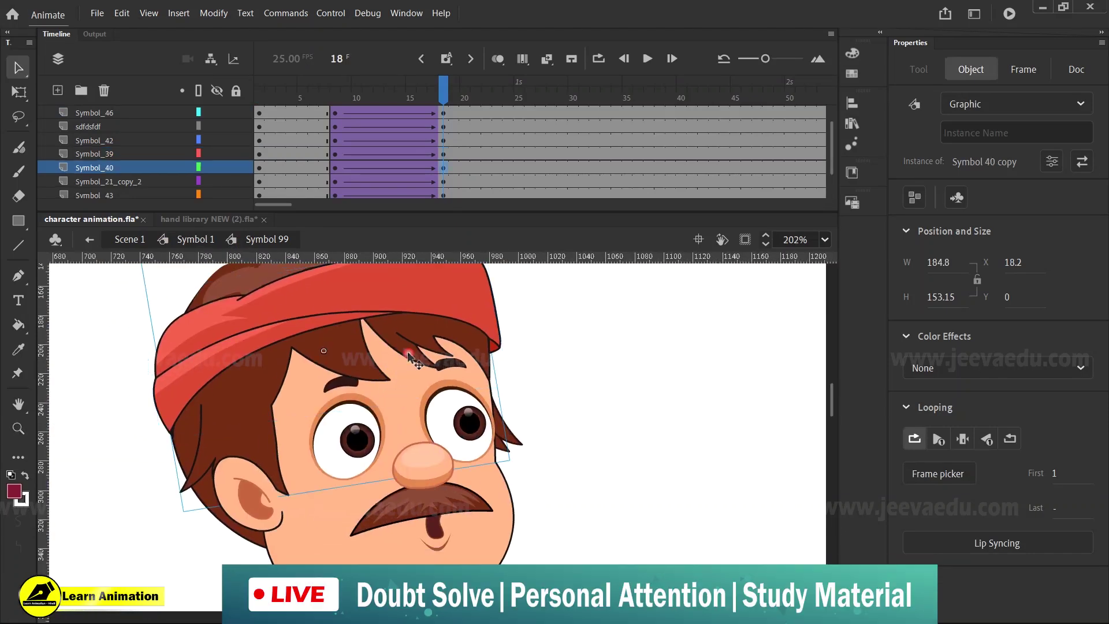
double_click(407, 356)
double_click(407, 357)
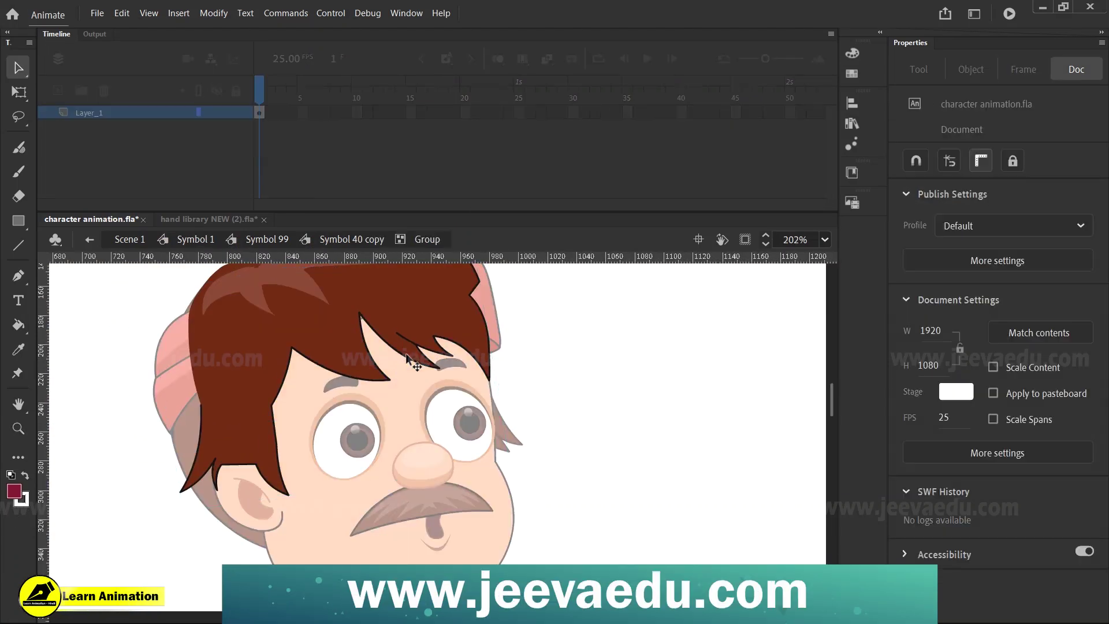
drag(438, 369, 403, 393)
key(ctrl+z)
click(158, 291)
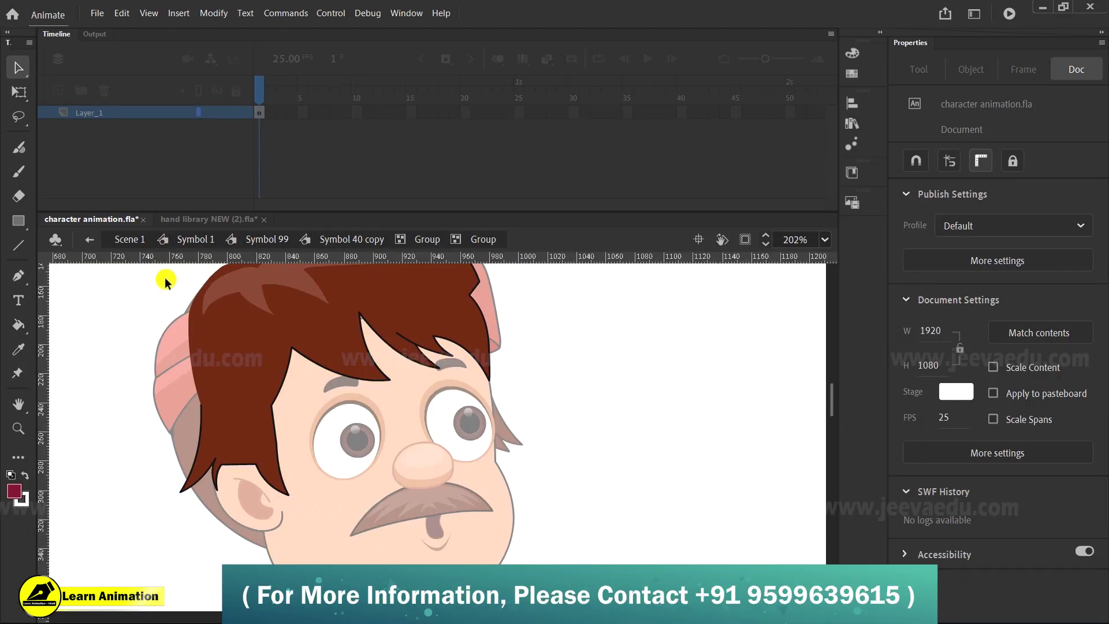
click(249, 243)
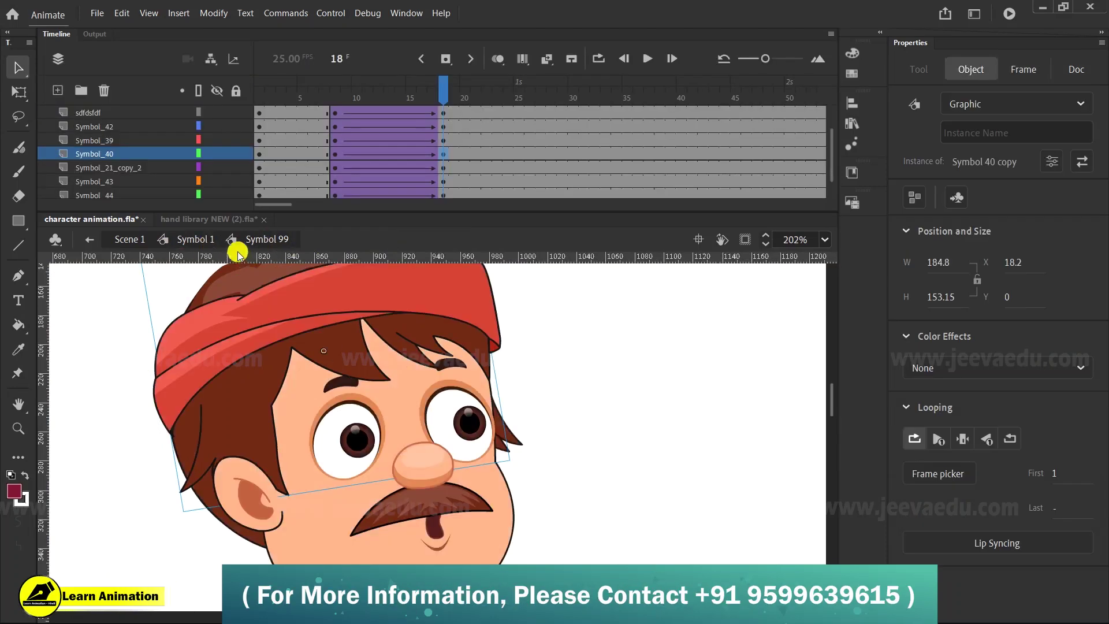
Step: Move both eyes, the nose, the moustache and the mouth together slightly upward at frame 18
key(z)
alt+click(345, 358)
click(469, 487)
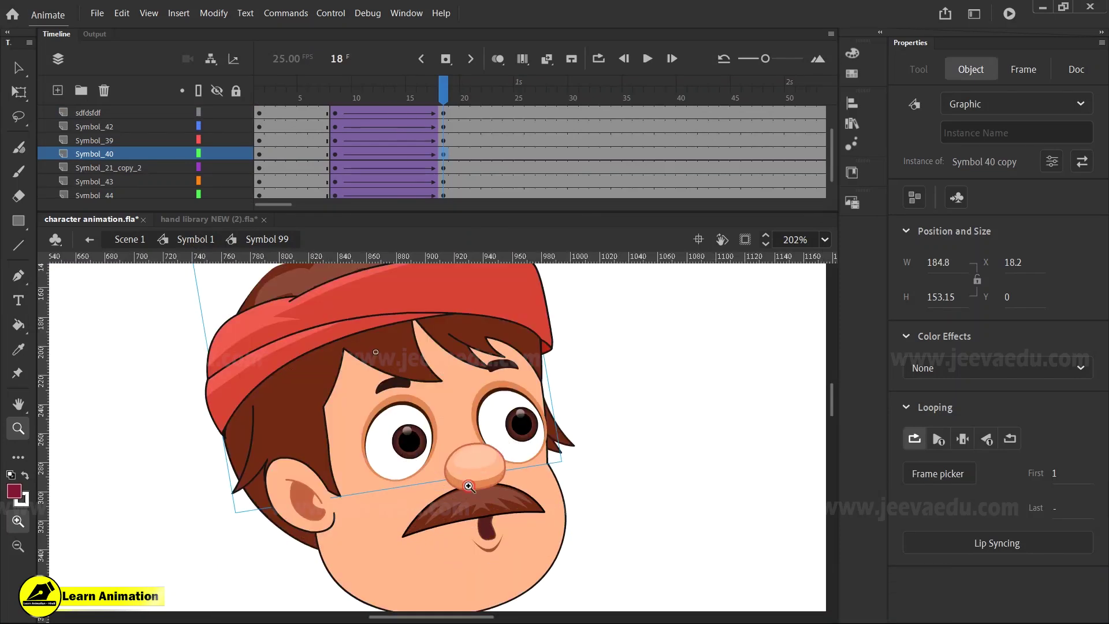
key(v)
click(443, 151)
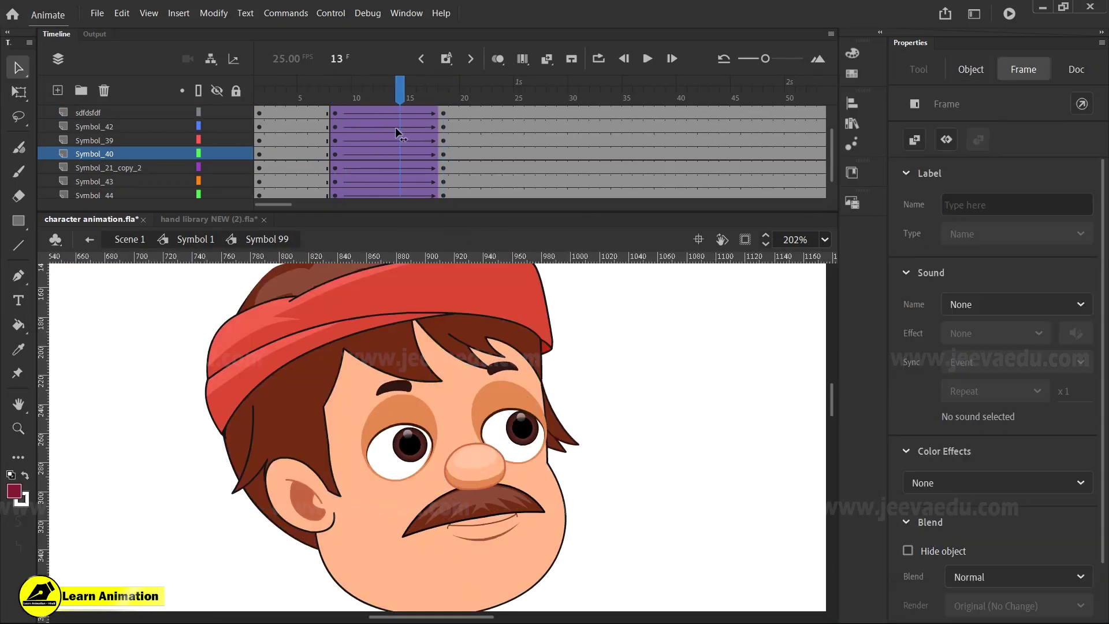
click(441, 440)
click(427, 437)
shift+click(521, 425)
shift+click(487, 467)
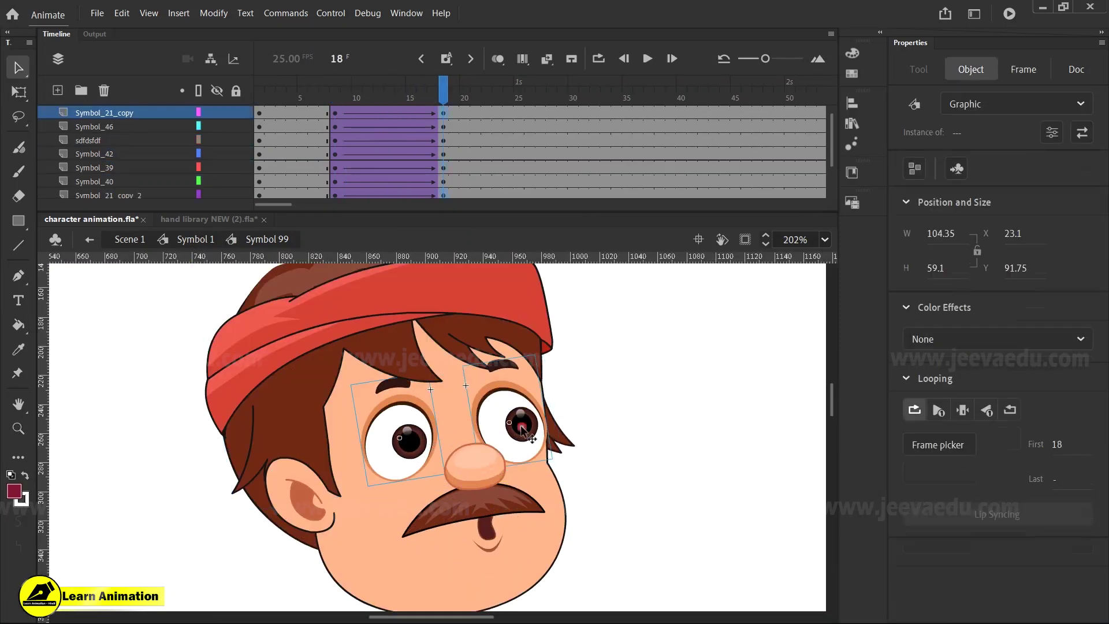
shift+click(492, 499)
shift+click(491, 534)
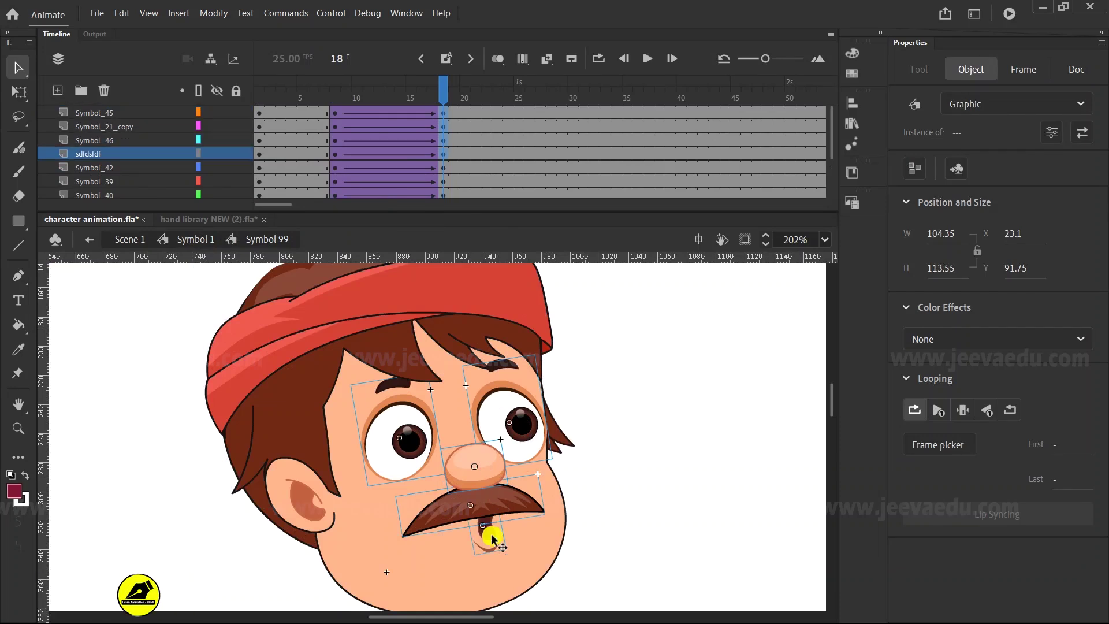
drag(491, 534, 490, 529)
click(317, 509)
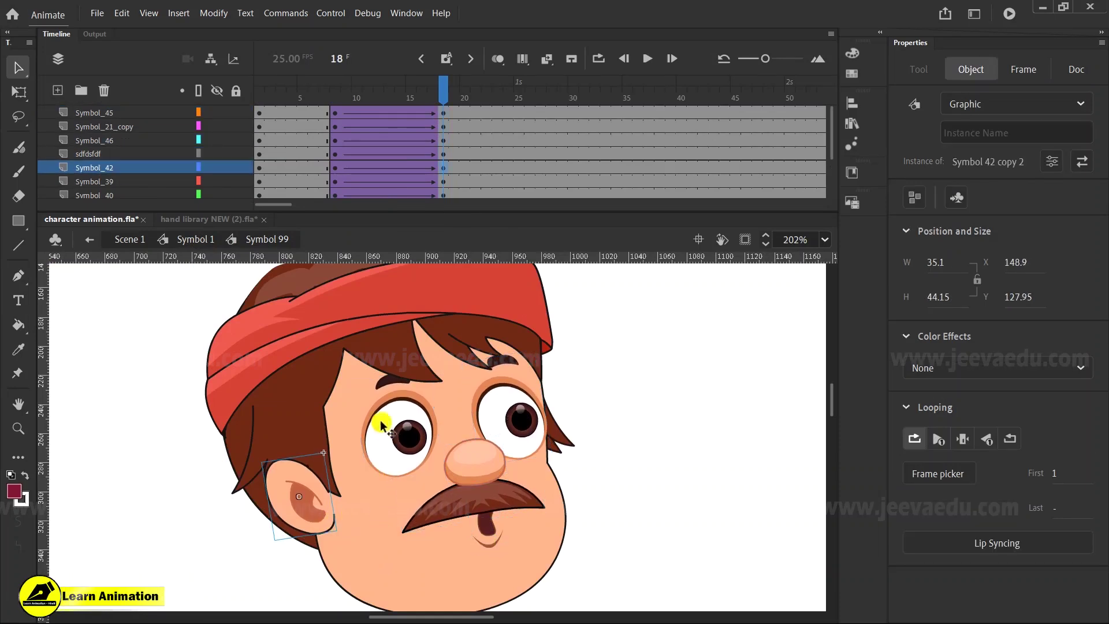
drag(425, 96, 434, 132)
Step: Return to Symbol 1 and play the whole character's animation from the first frame
click(195, 239)
drag(439, 90, 446, 187)
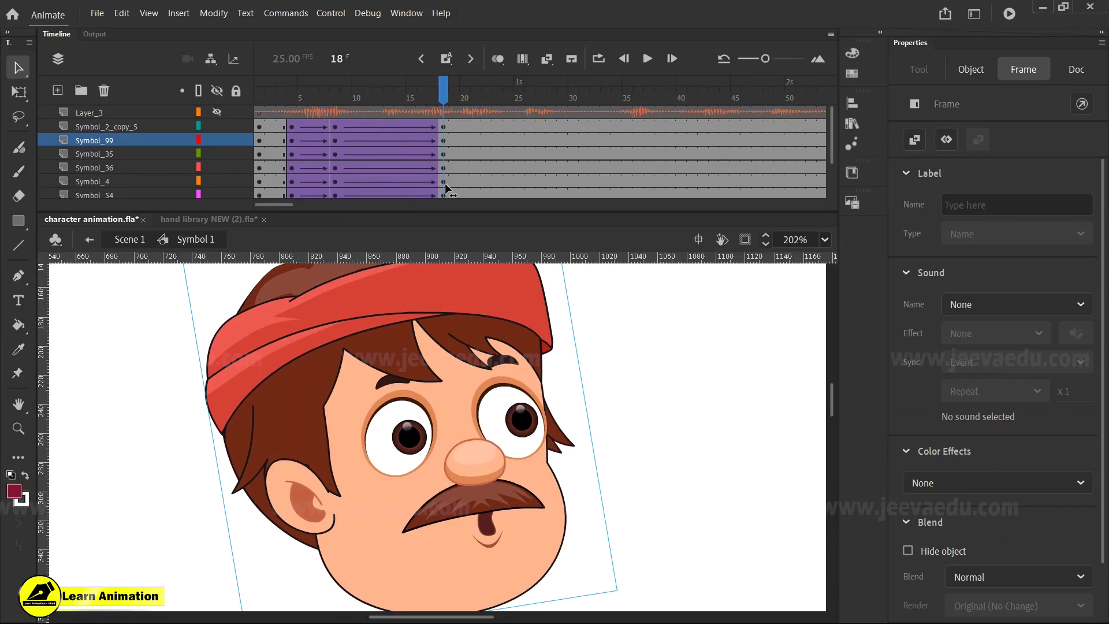
key(z)
alt+click(488, 474)
click(426, 328)
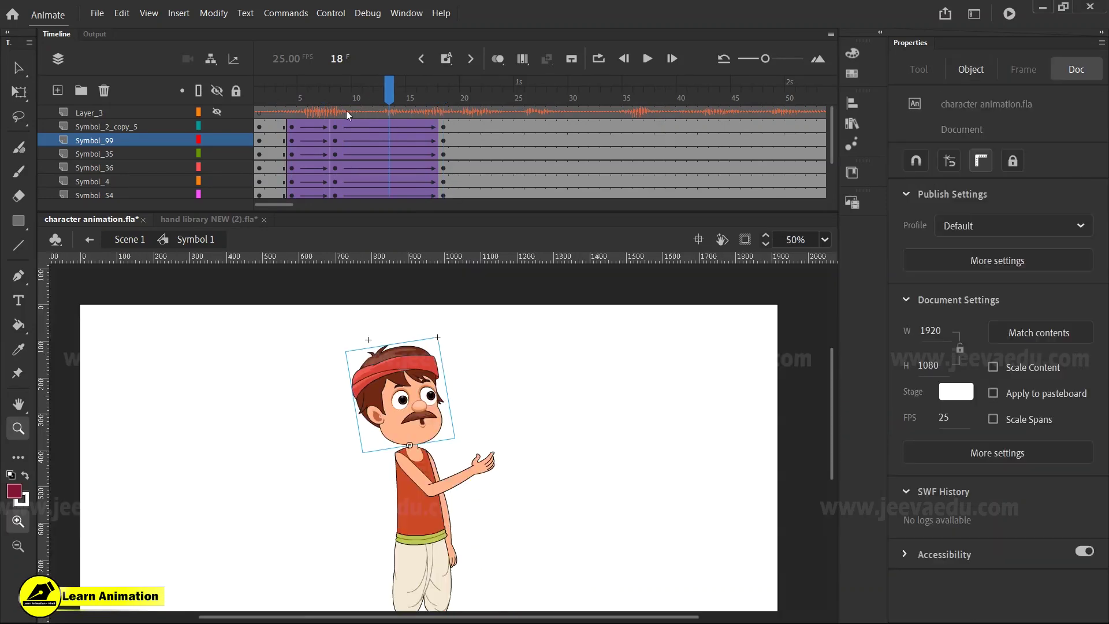
click(259, 86)
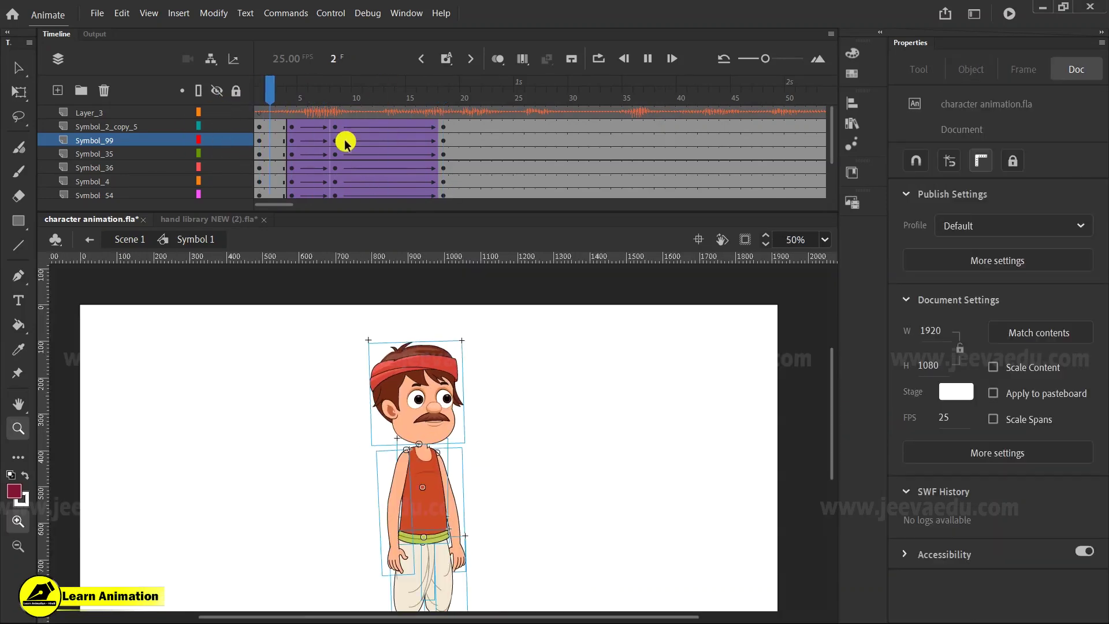
drag(457, 91, 254, 115)
key(Return)
drag(546, 97, 473, 132)
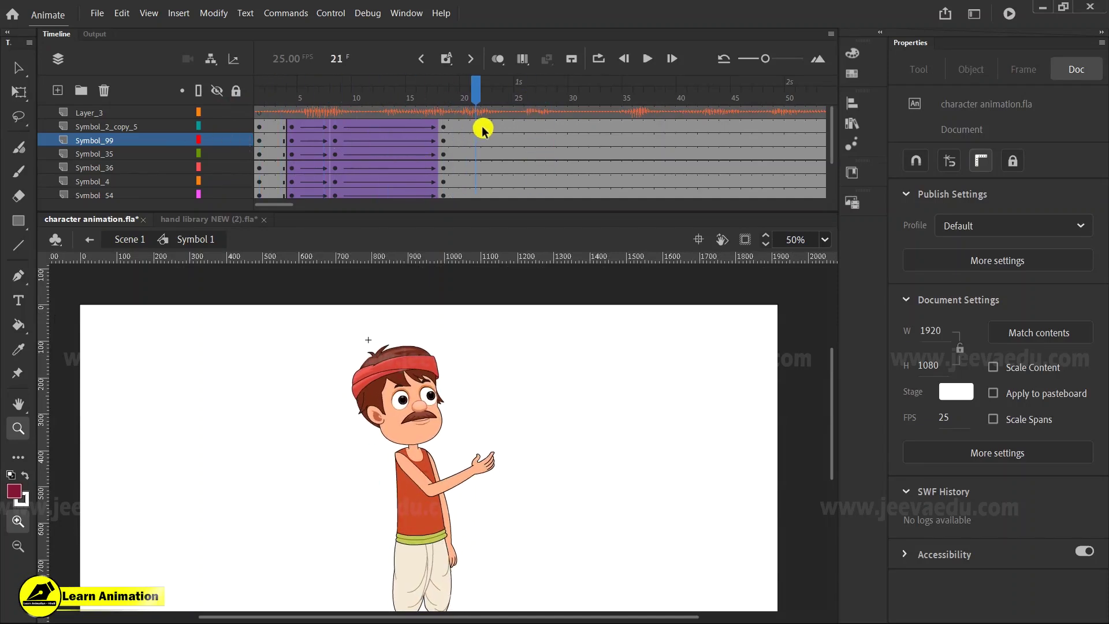
Step: Insert keyframes at frame 22 on all the body layers and create classic tweens between frames 18 and 22
drag(440, 499, 505, 453)
drag(437, 139, 480, 182)
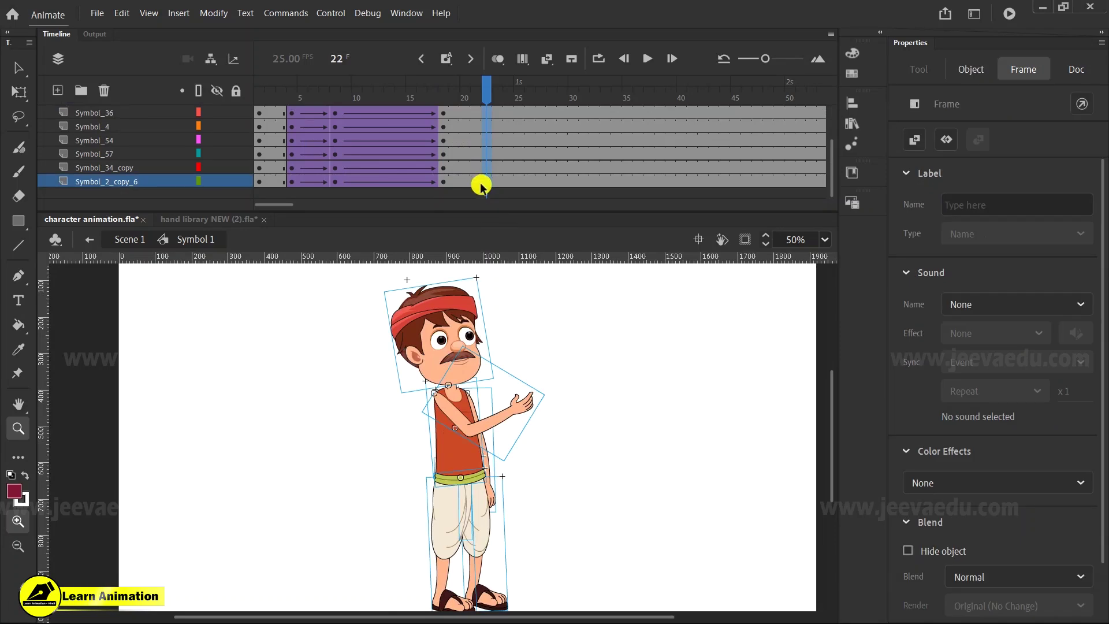
scroll(483, 164, up, 3)
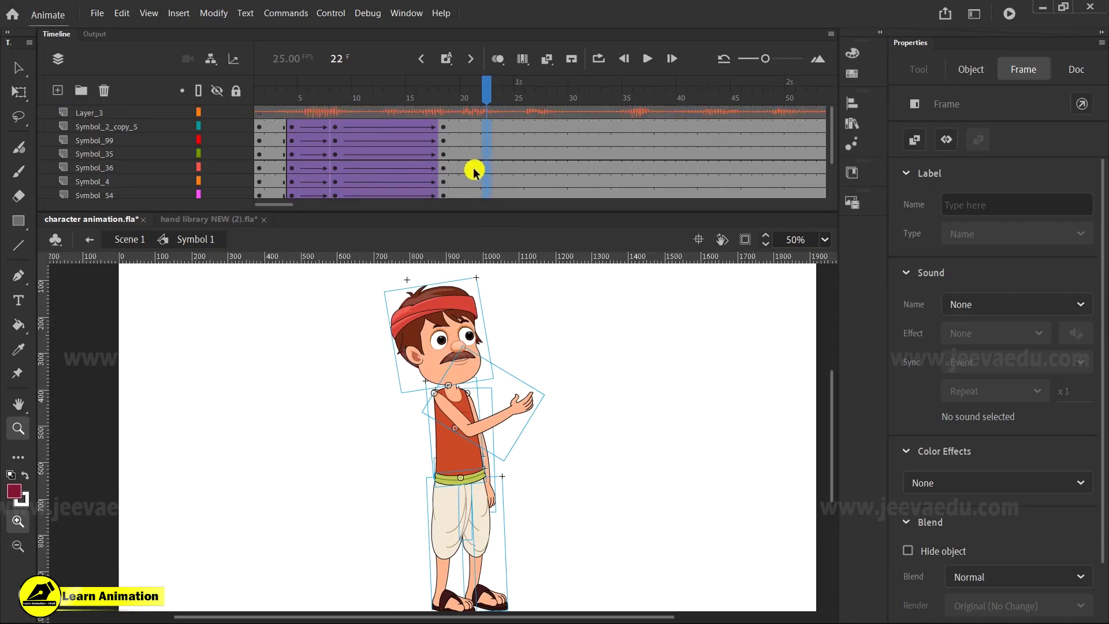
drag(462, 132, 462, 222)
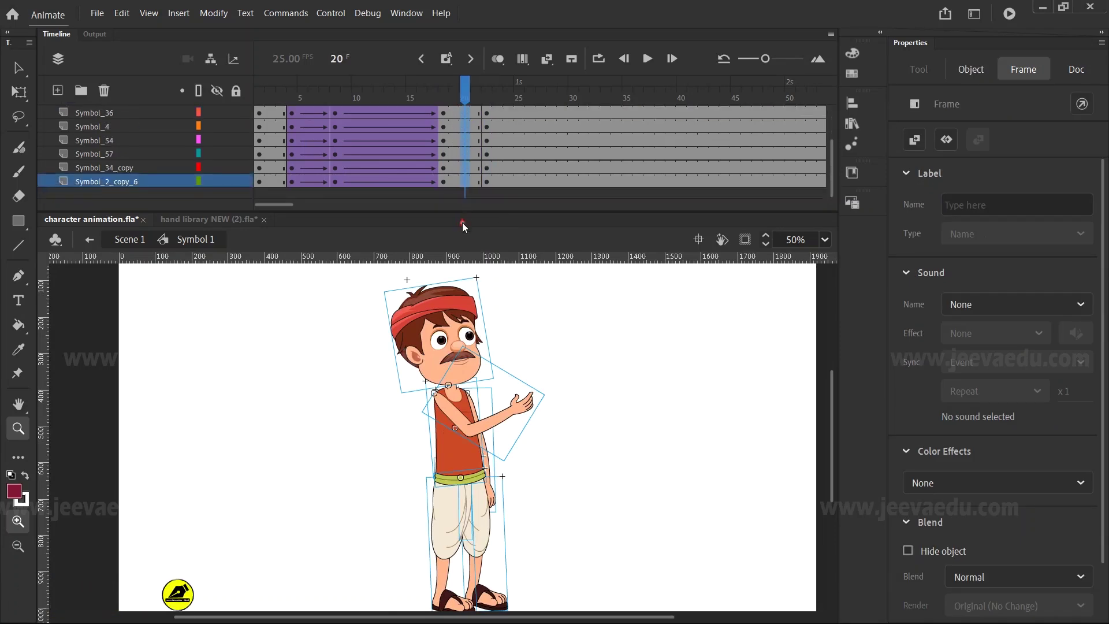
right_click(461, 169)
click(489, 181)
scroll(458, 107, up, 3)
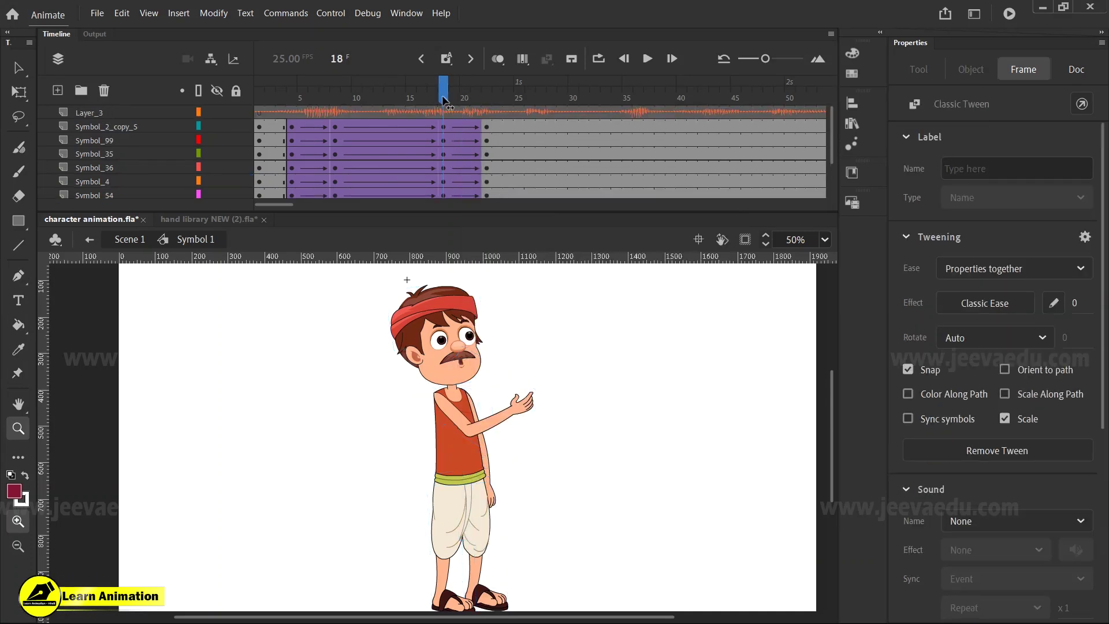
Step: Rotate the character's head slightly clockwise at frame 18
key(v)
drag(356, 295, 563, 587)
key(z)
click(508, 371)
key(q)
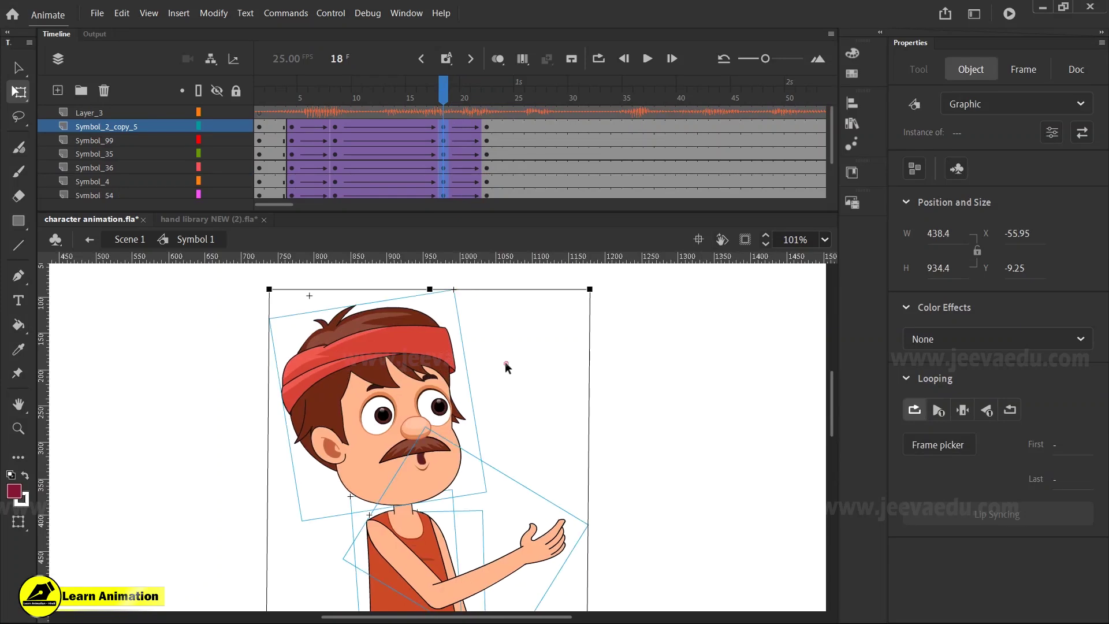
click(444, 346)
drag(455, 286, 460, 290)
click(606, 404)
Step: Rotate the raised arm slightly downward and the hanging arm slightly away from the body at frame 18
click(549, 539)
drag(590, 517, 584, 451)
drag(517, 542, 503, 474)
click(440, 579)
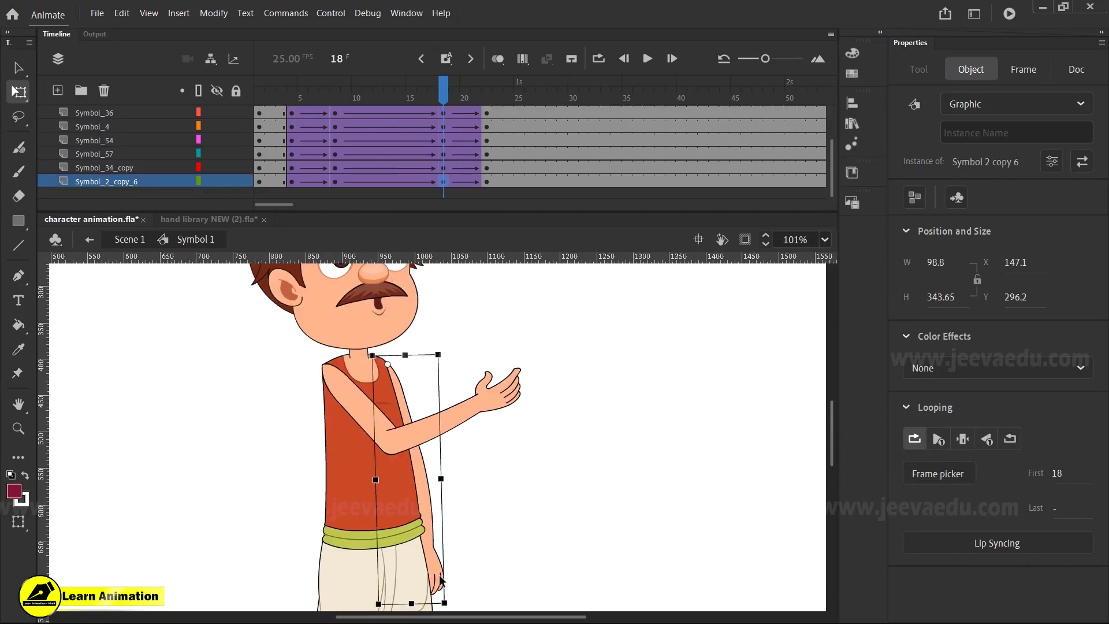
click(463, 609)
click(442, 583)
drag(447, 602, 451, 604)
drag(489, 510, 540, 612)
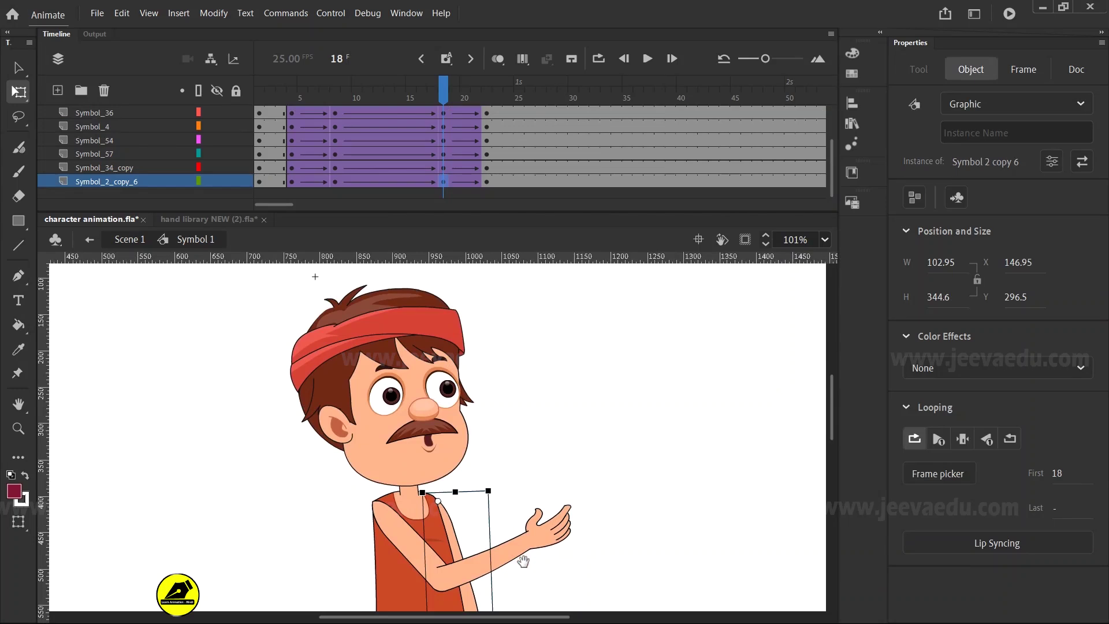
Step: Hide Layer_3, play the animation from the start, and check the character's pose at frame 22
click(437, 96)
click(269, 97)
click(221, 113)
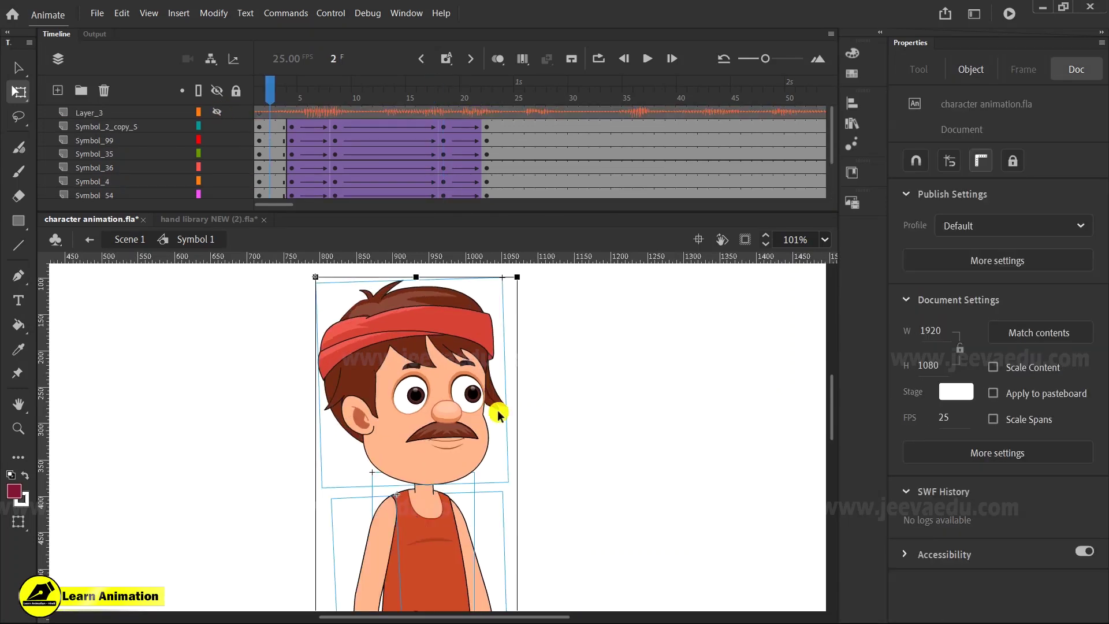
key(Return)
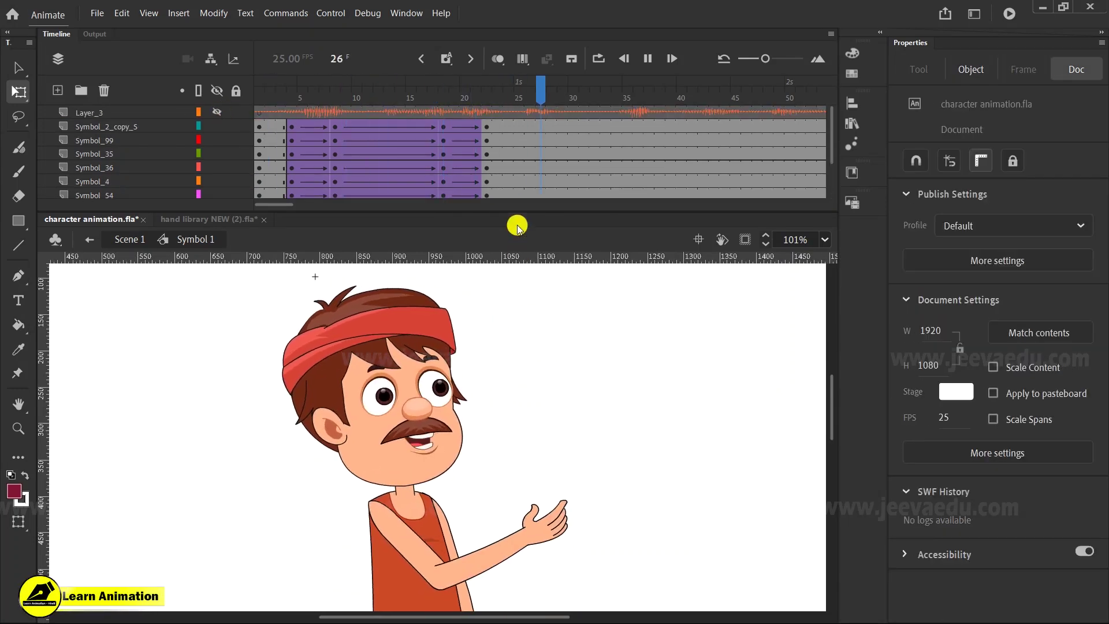
drag(545, 106, 484, 164)
key(z)
alt+click(467, 482)
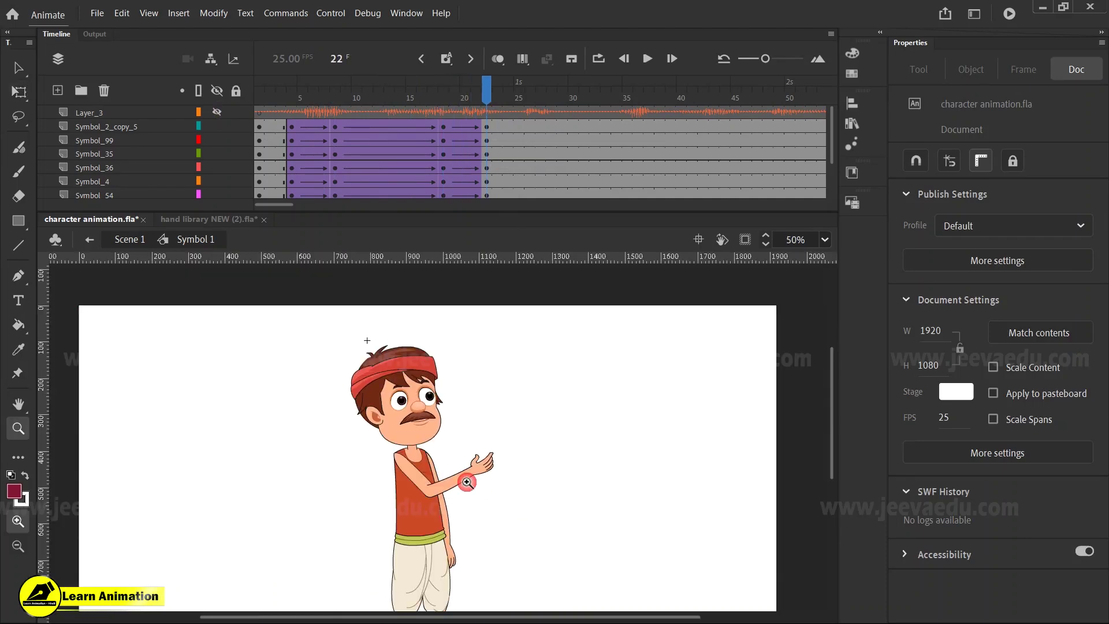
Step: Compare the poses at frames 18 and 22, and rotate the head, torso and arms together slightly clockwise at frame 22
drag(484, 89, 441, 172)
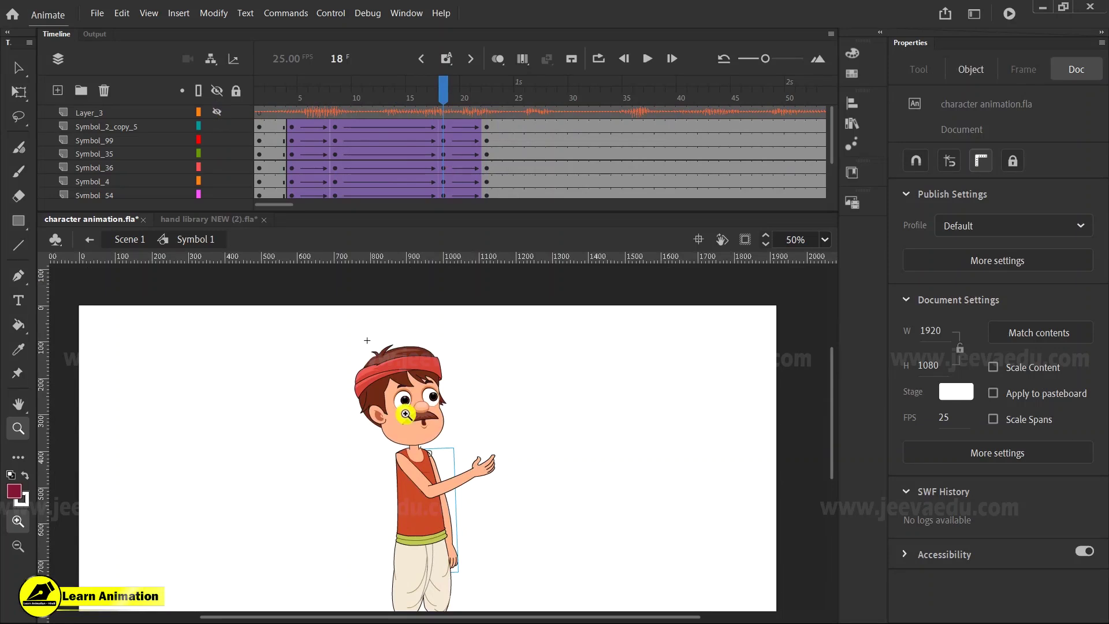
mouse_move(454, 81)
mouse_down()
mouse_move(385, 120)
mouse_move(458, 127)
mouse_move(453, 140)
mouse_move(482, 144)
mouse_up()
key(v)
click(433, 419)
drag(291, 347, 467, 456)
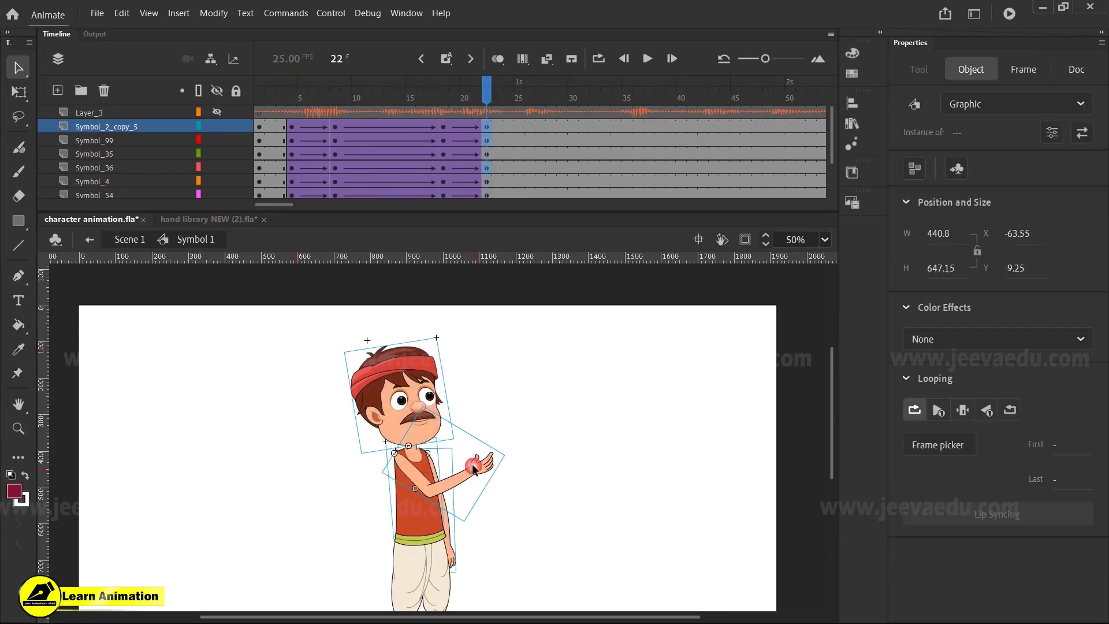
key(z)
alt+click(486, 511)
key(v)
click(477, 463)
drag(352, 357, 476, 519)
key(z)
click(407, 395)
click(395, 396)
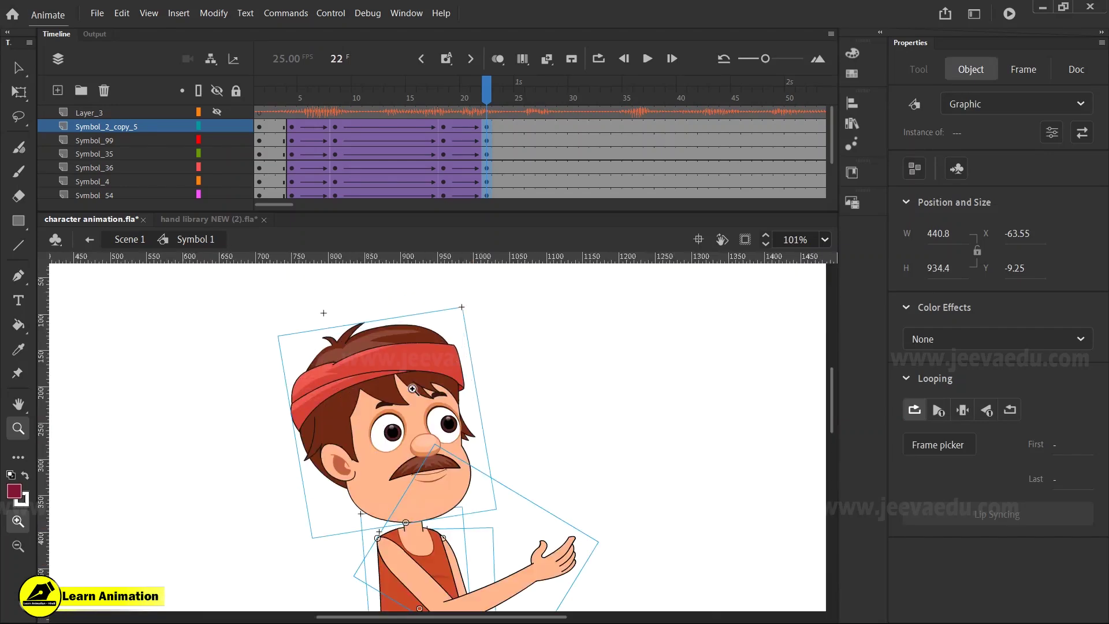
key(q)
mouse_move(467, 111)
mouse_down()
mouse_move(399, 113)
mouse_move(486, 112)
mouse_up()
Step: Rotate the head slightly clockwise and the raised arm slightly downward at frame 22
click(405, 376)
drag(479, 305, 486, 313)
drag(385, 114, 490, 161)
click(580, 551)
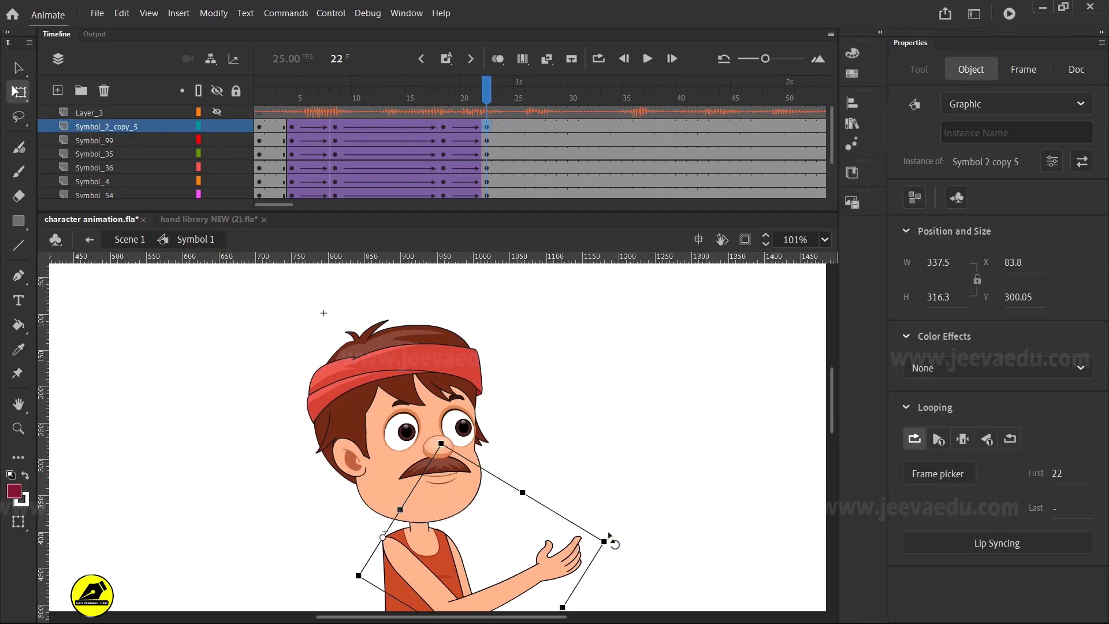
drag(609, 539, 609, 541)
drag(478, 120, 490, 157)
click(485, 153)
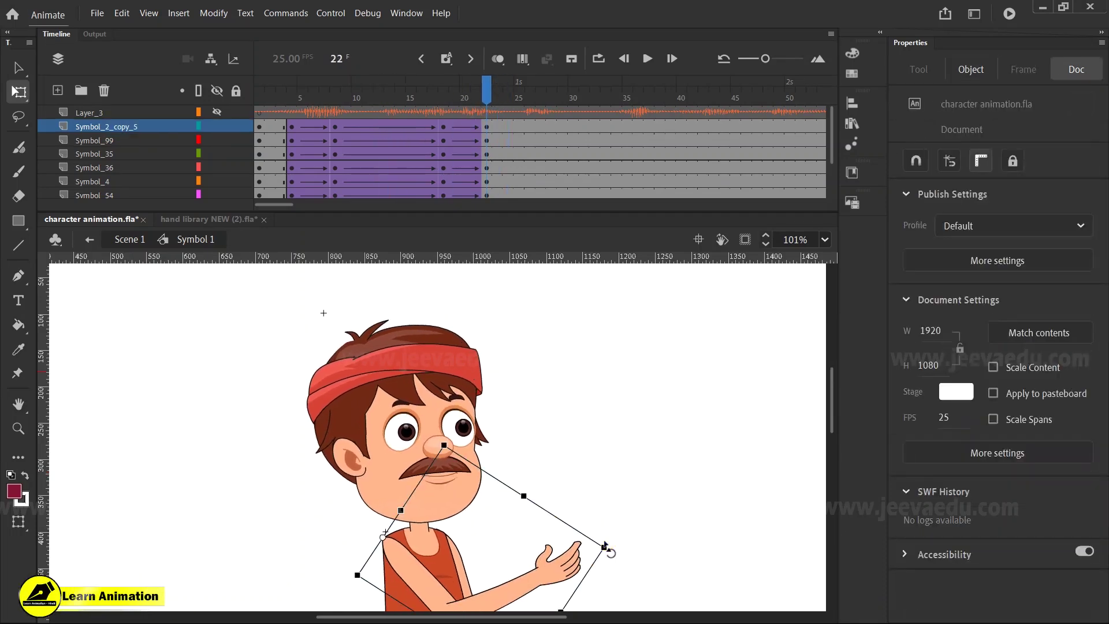
click(607, 545)
Step: Tilt the head, torso and both arms as a group a little further clockwise at frame 22
key(v)
key(ctrl+minus)
key(ctrl+minus)
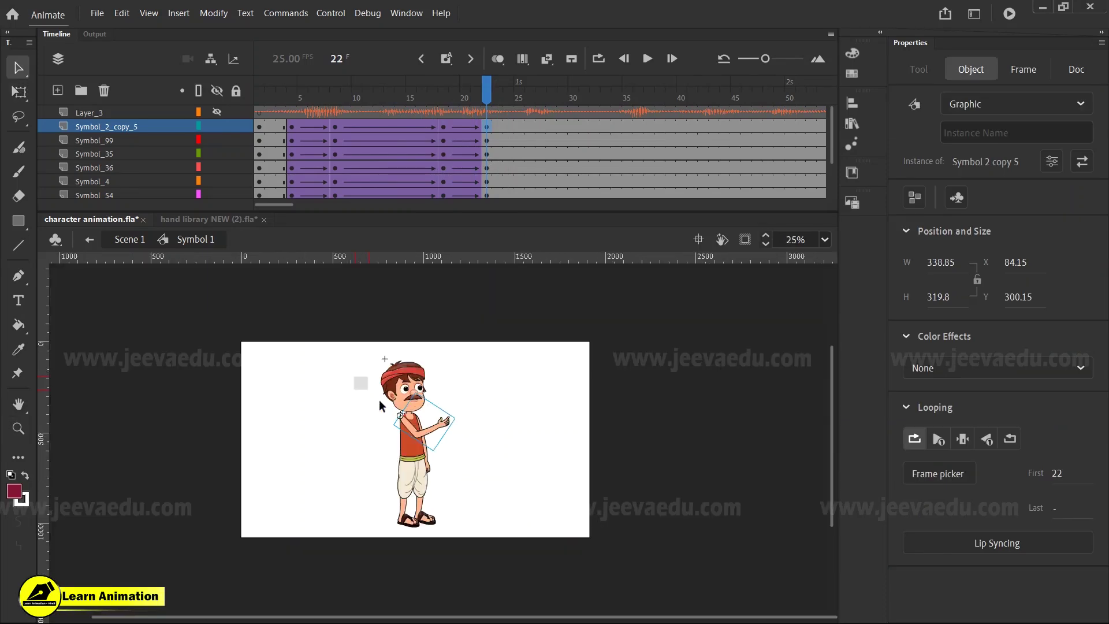
drag(380, 406, 482, 518)
key(q)
key(ctrl+equal)
key(ctrl+equal)
scroll(501, 411, up, 4)
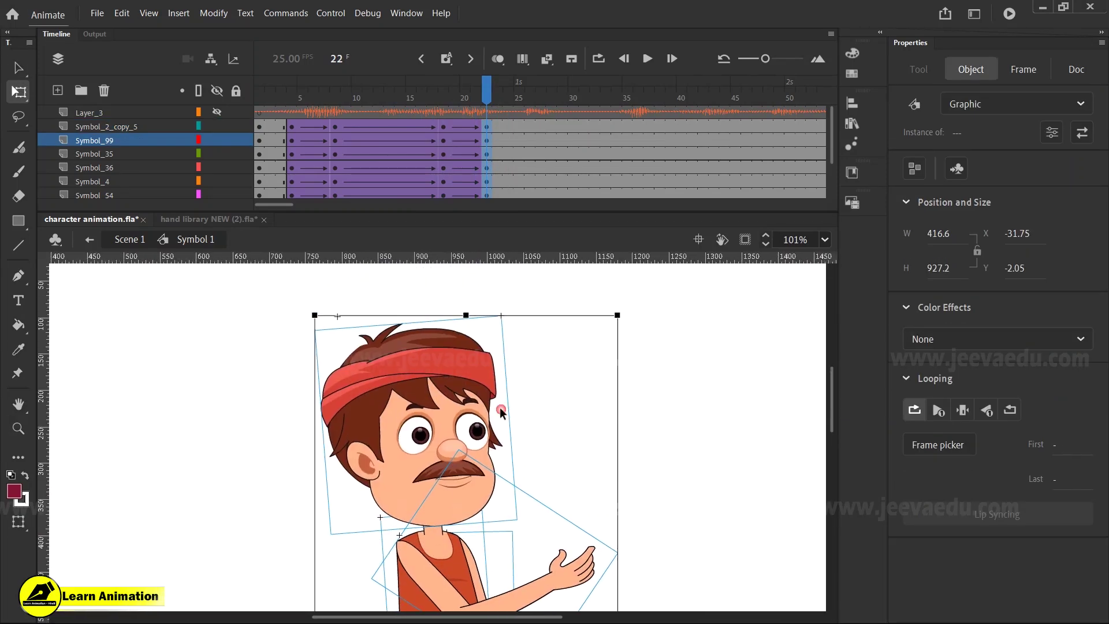
drag(435, 124, 486, 156)
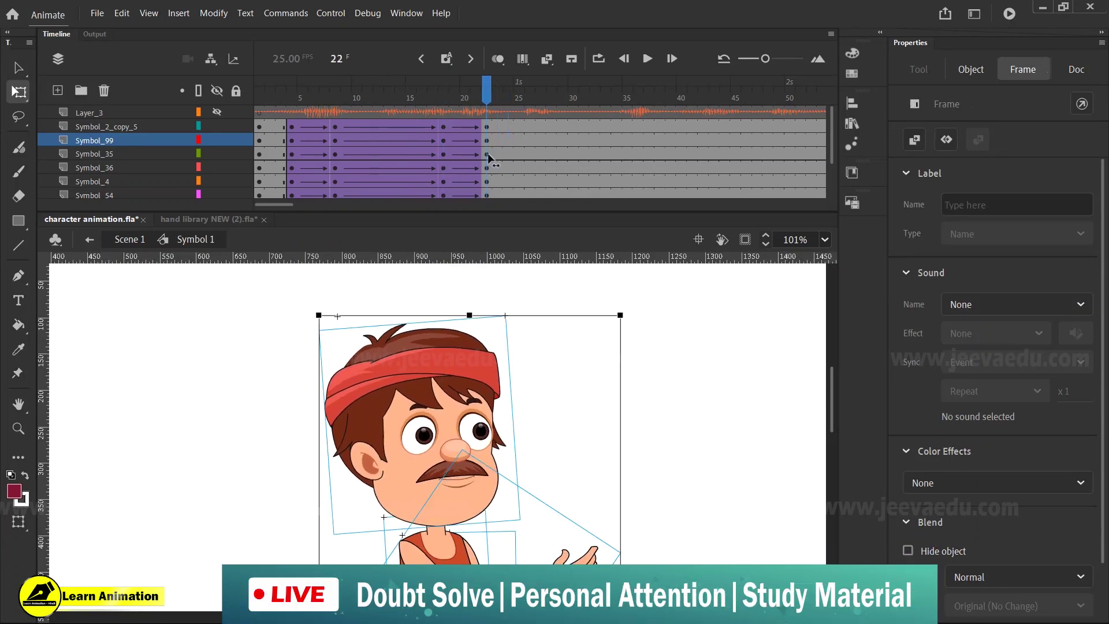
Step: Lower the raised arm a little more and rotate the hanging arm slightly away from the body at frame 22
click(739, 539)
click(622, 555)
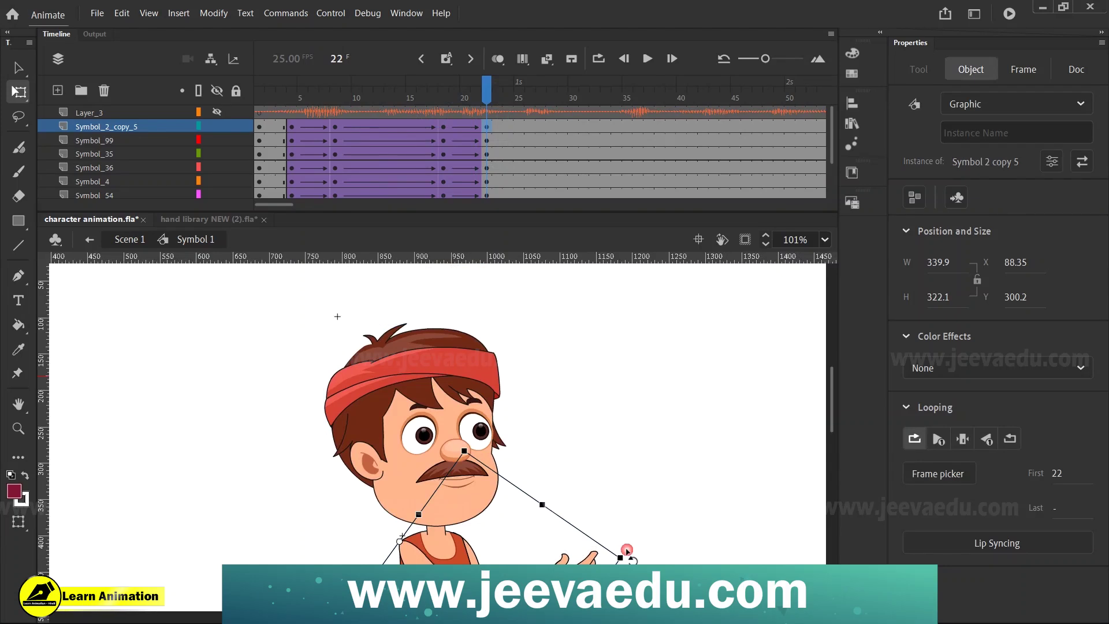
key(z)
alt+click(602, 515)
scroll(589, 477, down, 2)
click(439, 480)
click(442, 492)
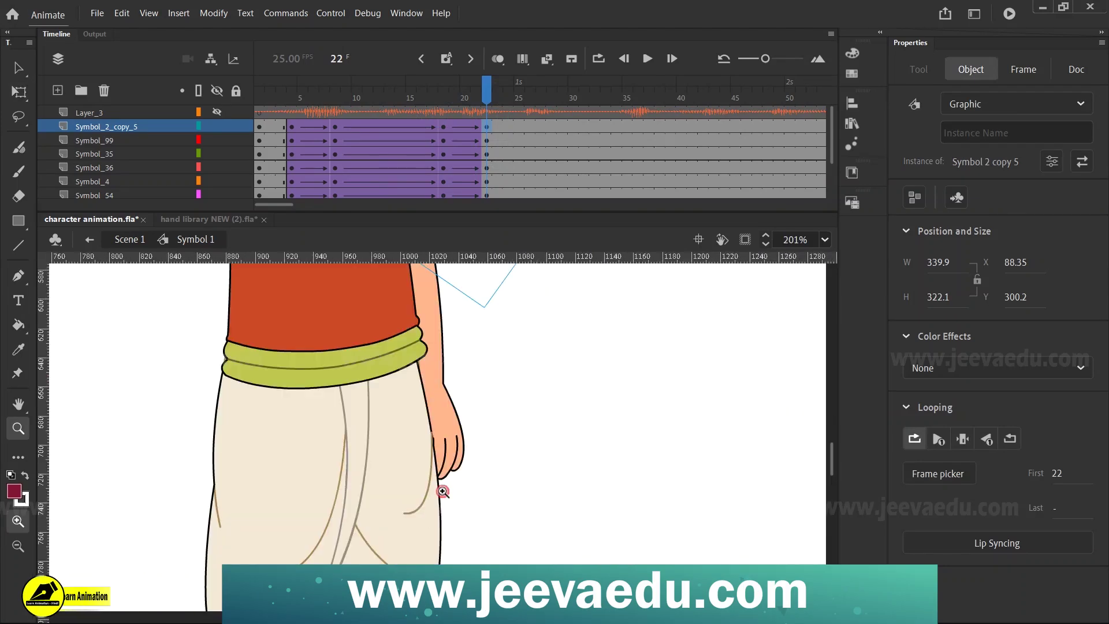
ctrl+click(459, 473)
key(q)
drag(474, 507, 477, 504)
Step: Play the animation from the first frame, show Layer_3, and replay it to check the gestures against the dialogue
key(z)
alt+click(454, 467)
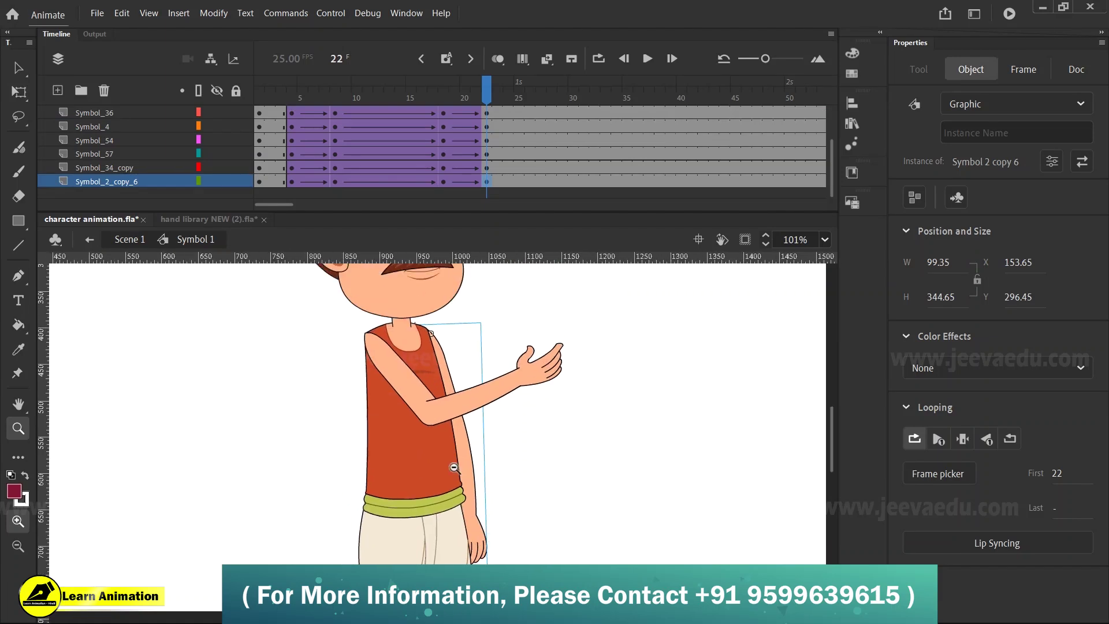
alt+click(453, 467)
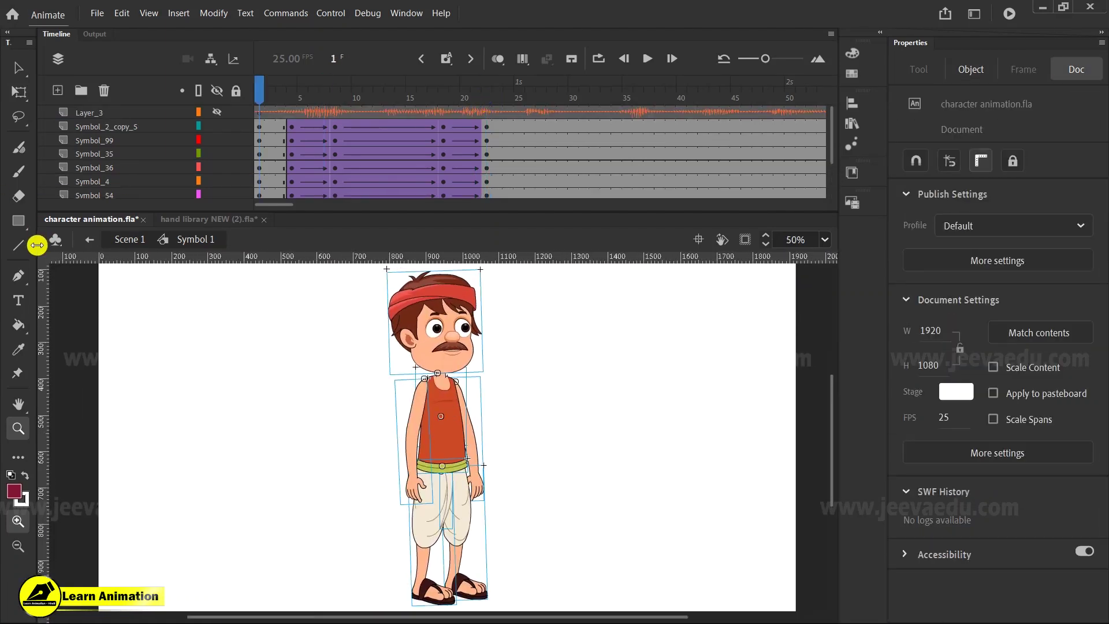
key(Return)
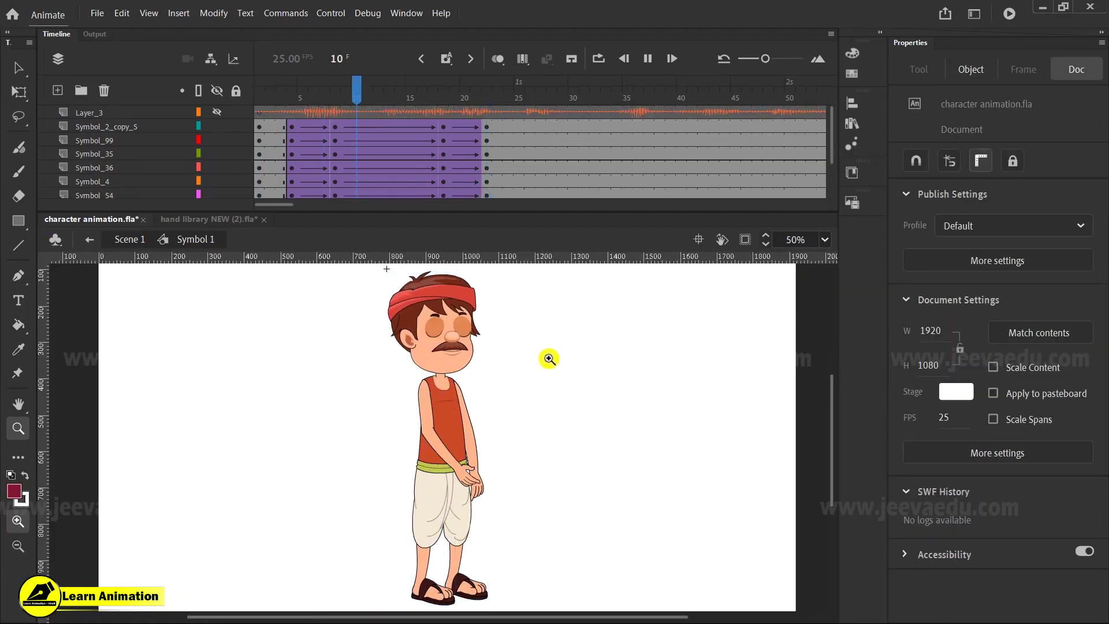
click(283, 107)
key(Return)
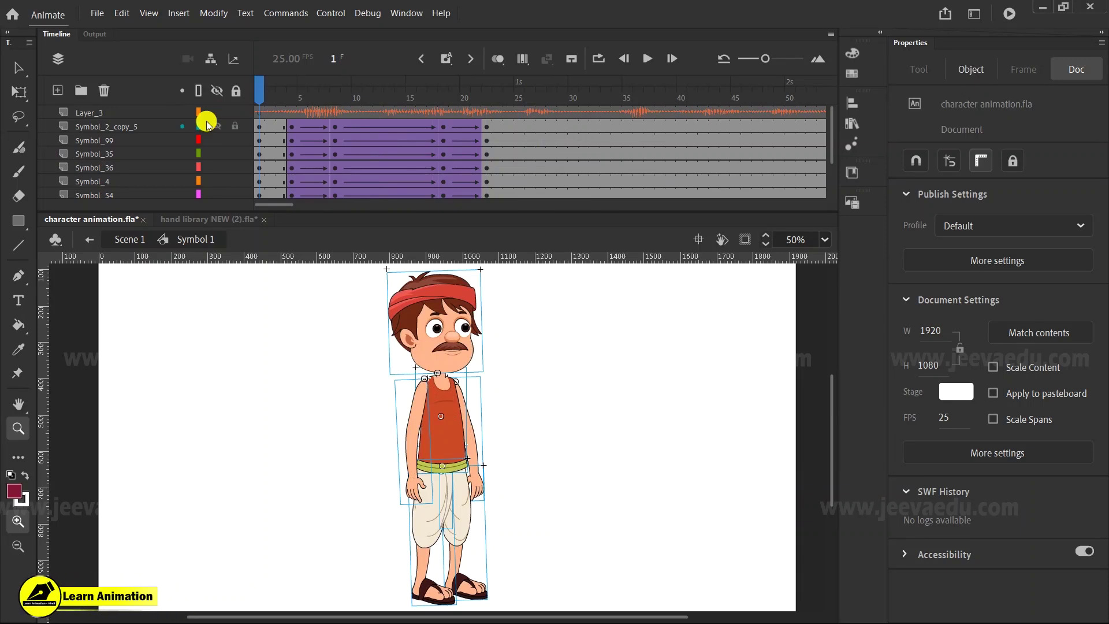
key(Return)
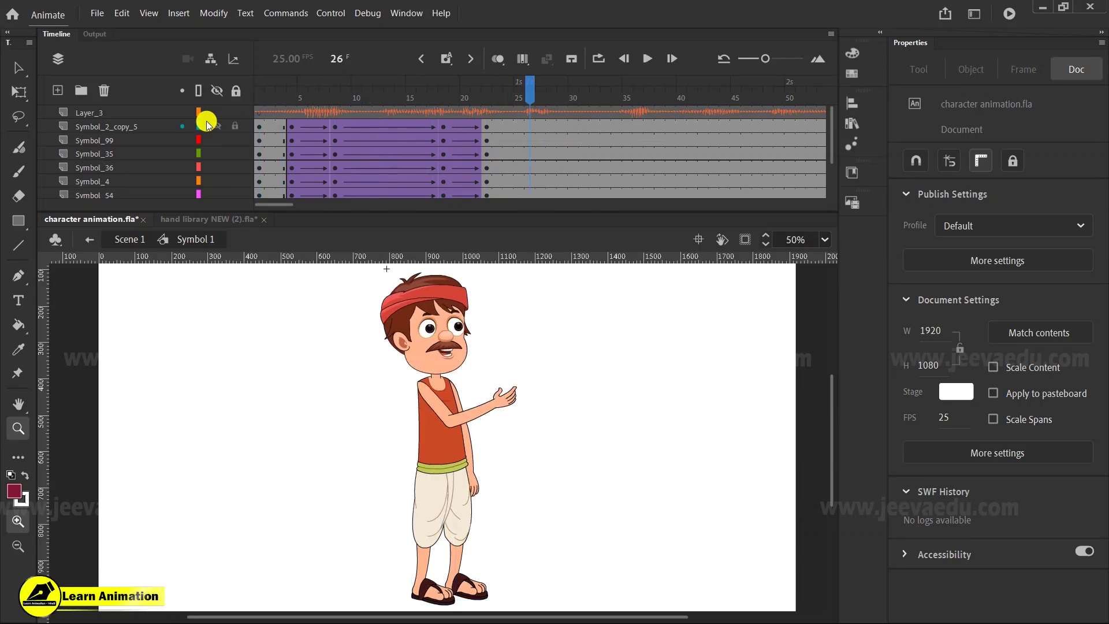
key(shift+comma)
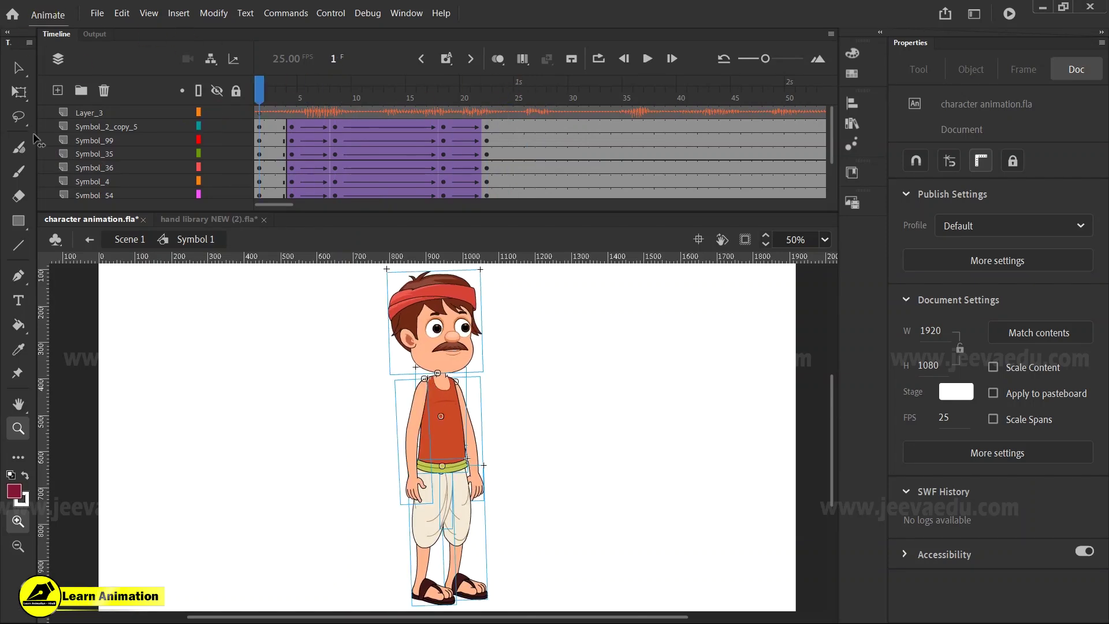
key(Return)
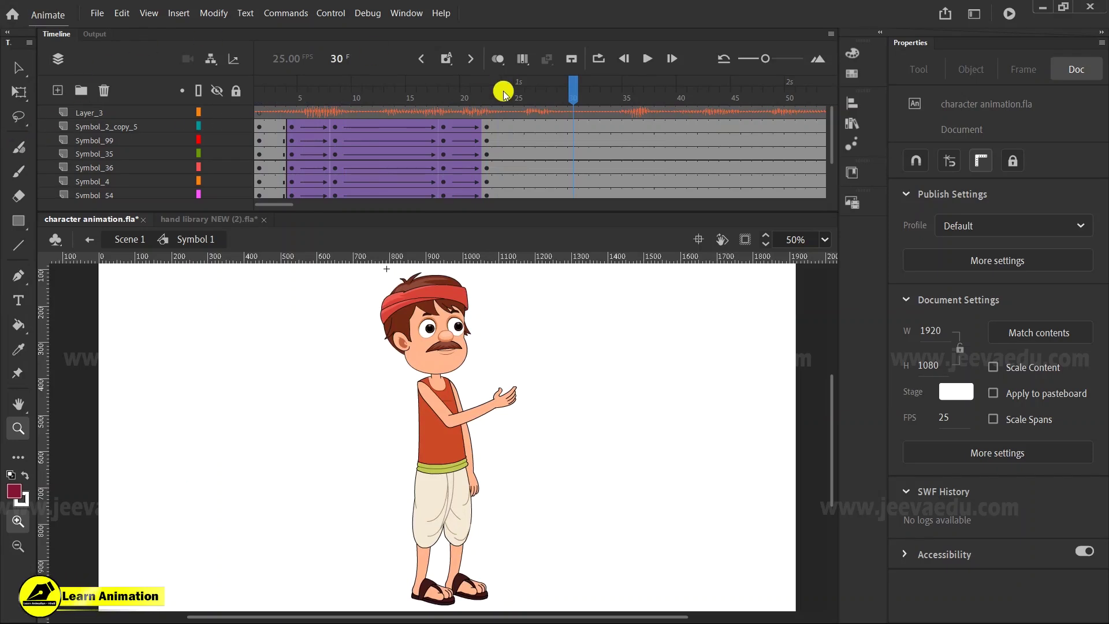
drag(575, 77, 486, 123)
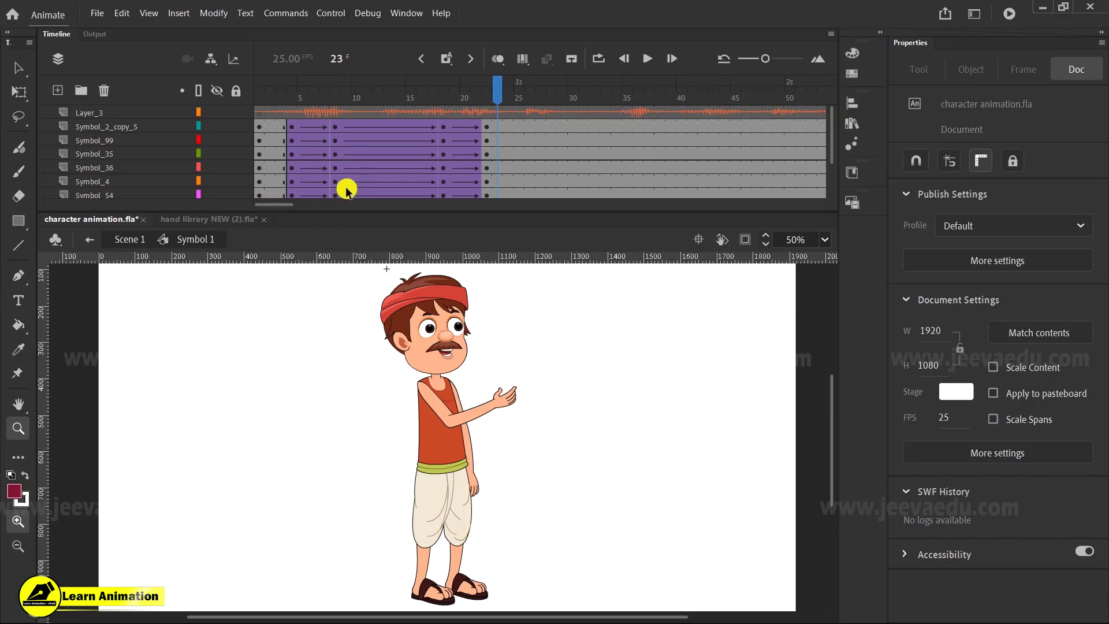
Step: Scrub ahead to frame 52 and play the dialogue after frame 22 to locate the next gesture's frame
drag(269, 204, 282, 206)
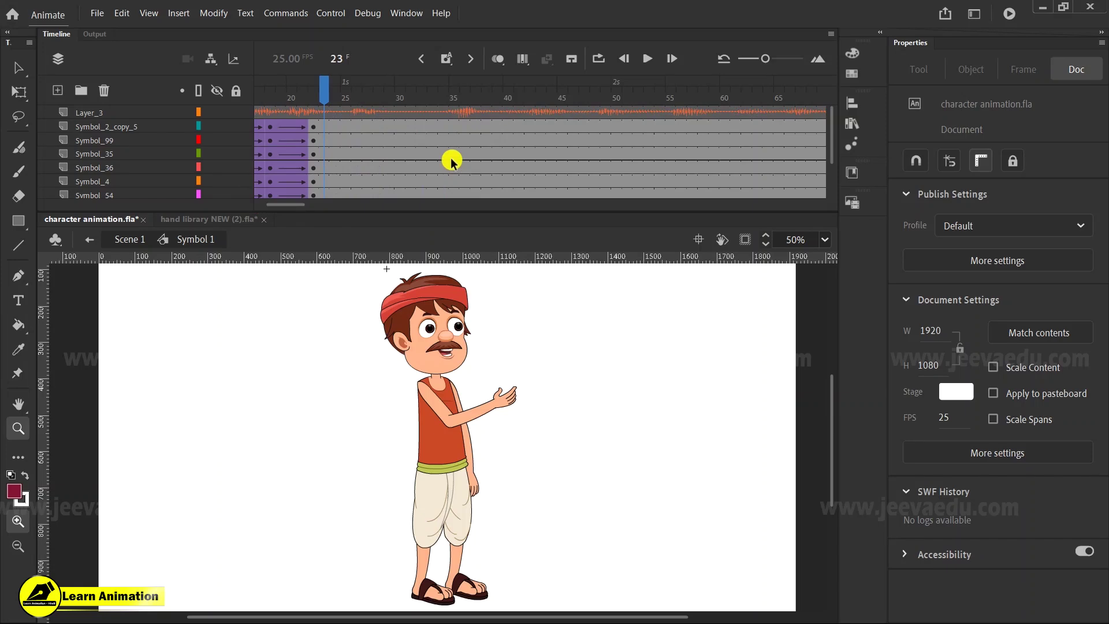
drag(448, 153, 637, 99)
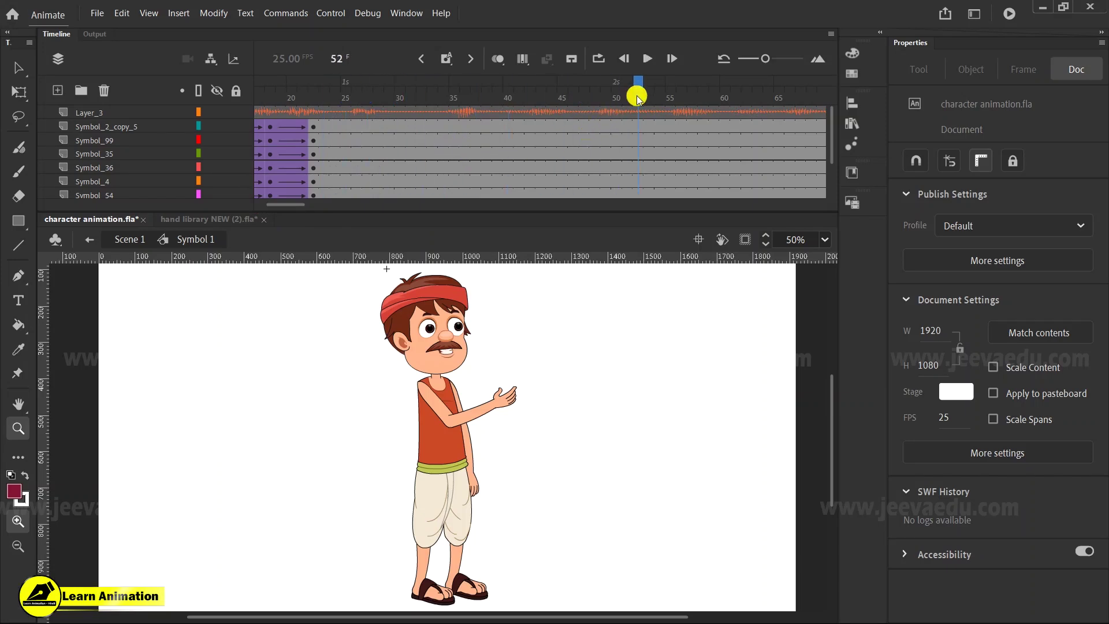
click(637, 203)
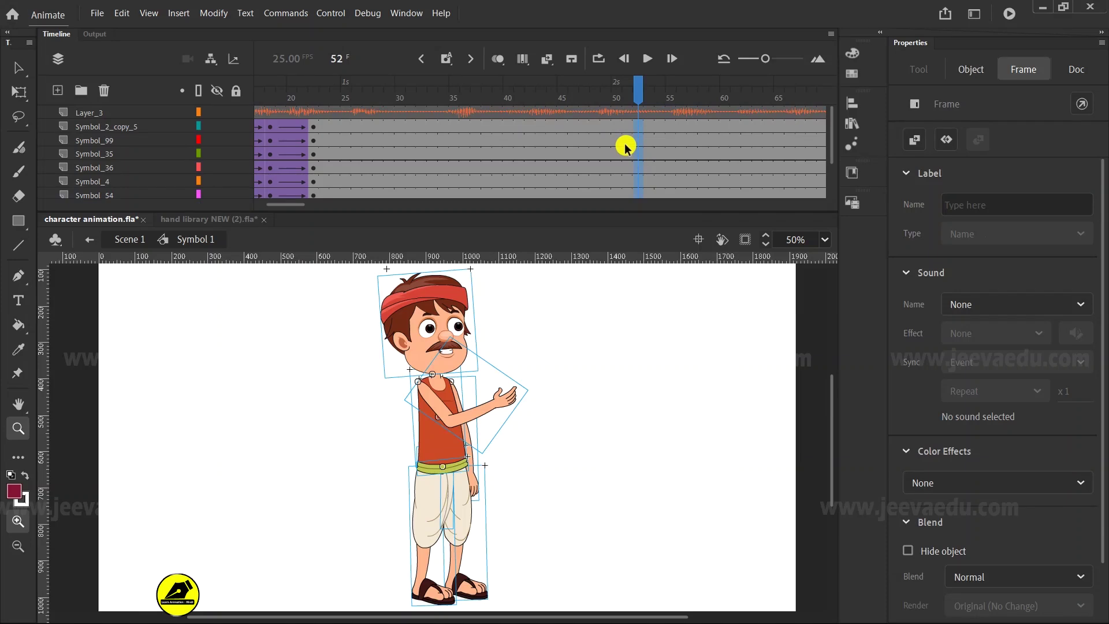
drag(637, 93, 297, 165)
key(Return)
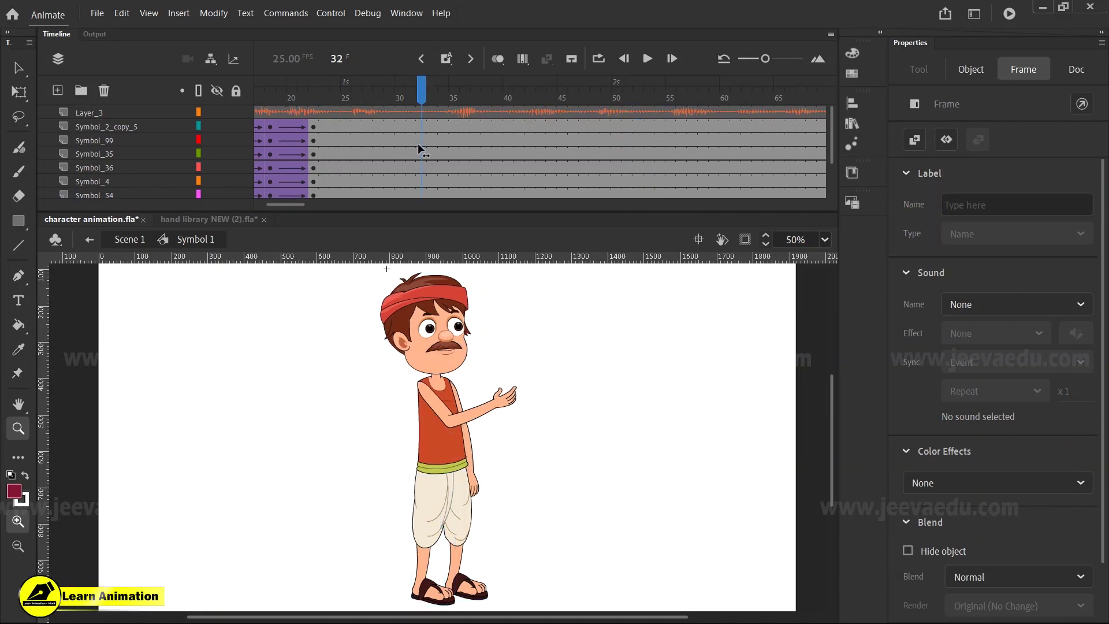
click(319, 186)
Step: Insert keyframes at frame 39 on all the body layers
click(525, 161)
click(537, 89)
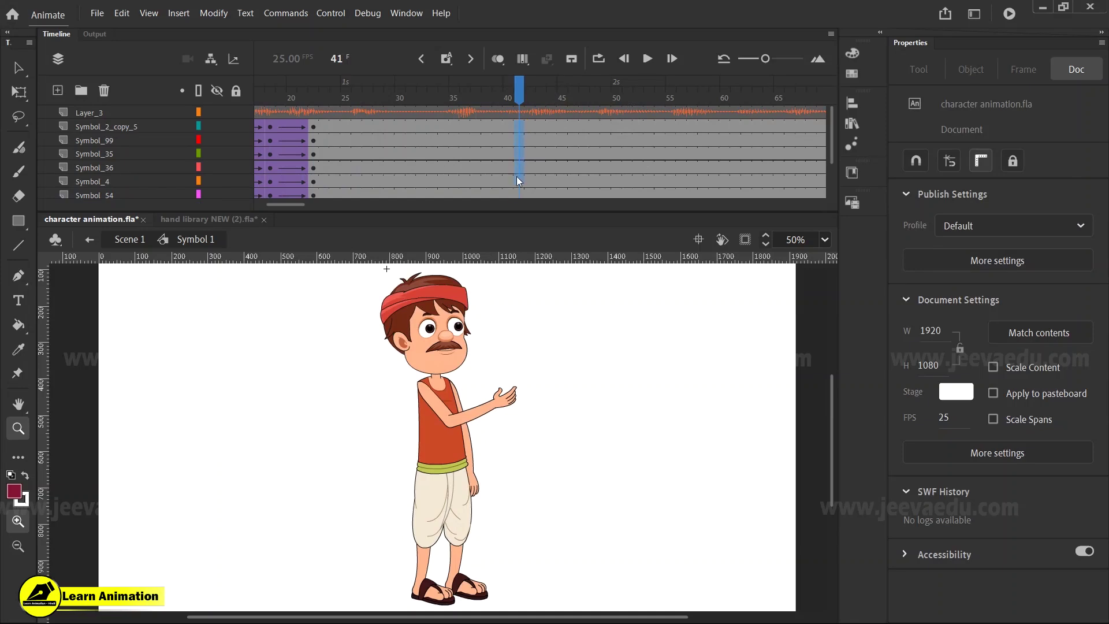
click(525, 155)
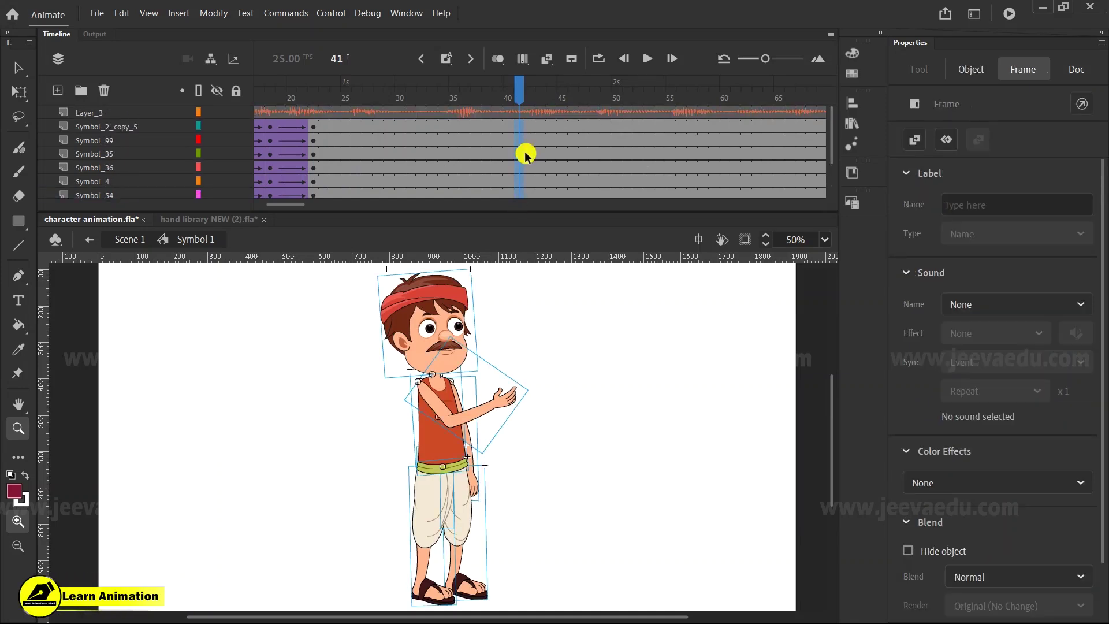
click(496, 153)
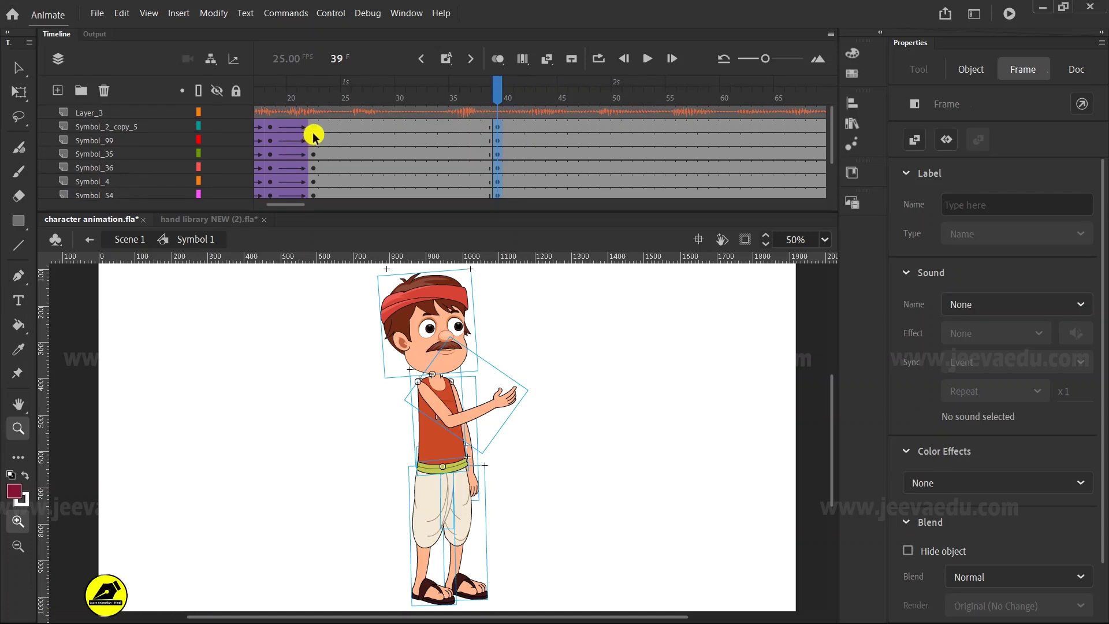
Step: Create classic tweens between frames 22 and 39 on all the body layers with the Classic Ease-Out effect
drag(344, 127, 377, 244)
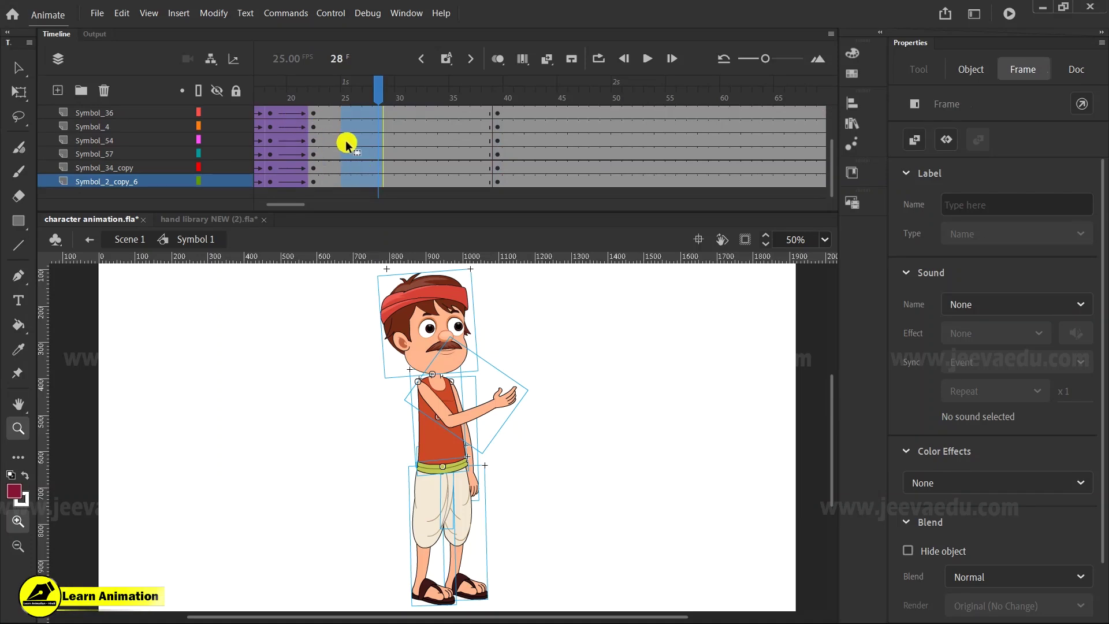
scroll(350, 149, up, 2)
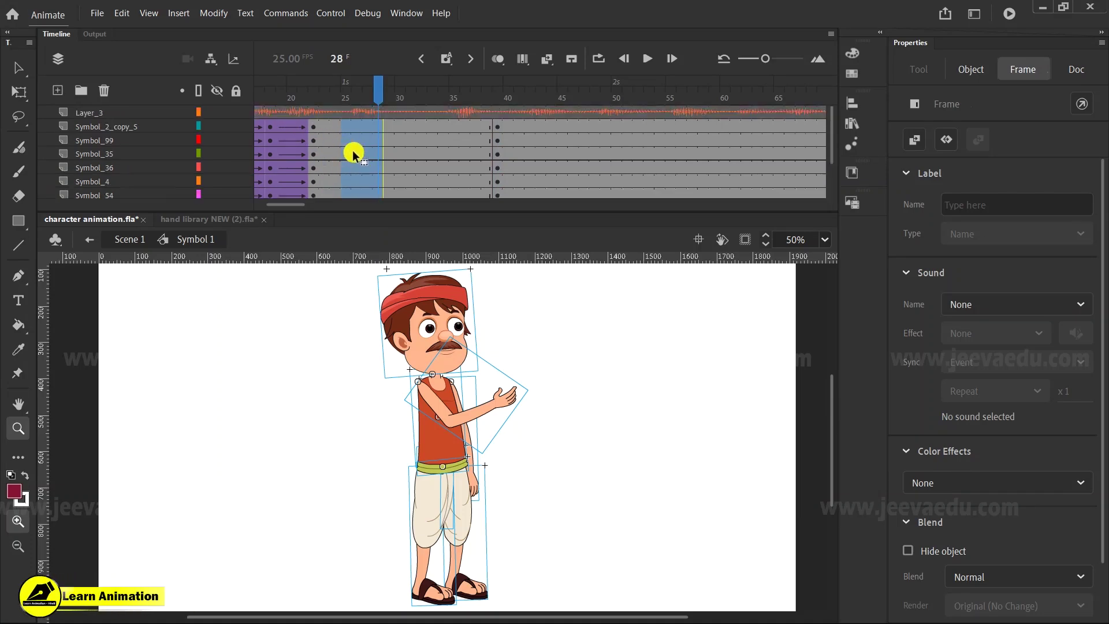
right_click(359, 144)
click(408, 154)
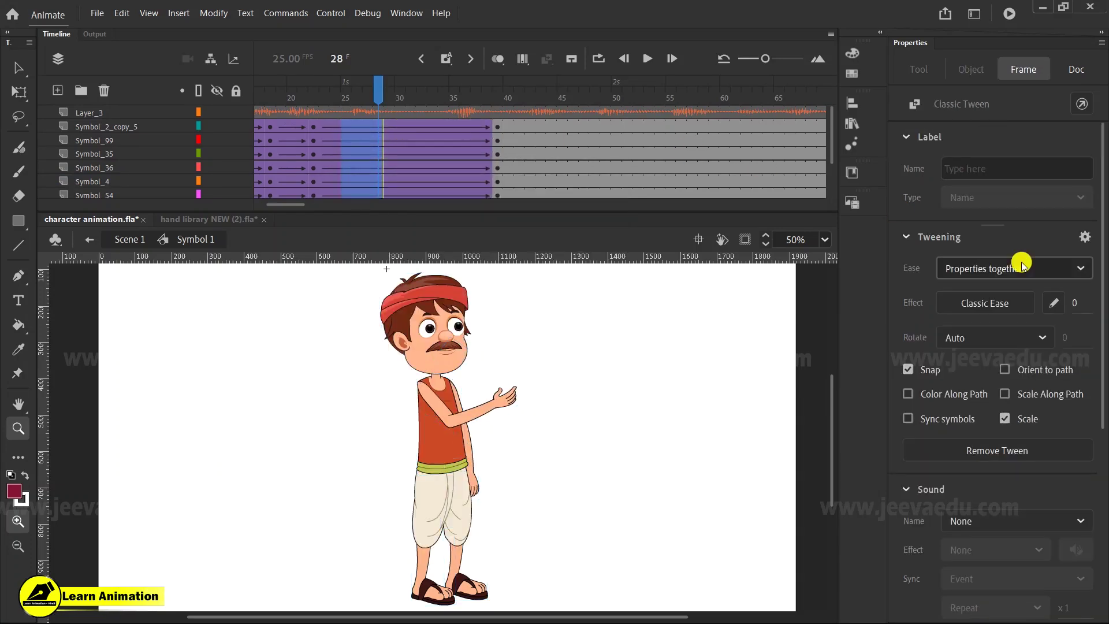
click(364, 114)
drag(410, 119, 434, 117)
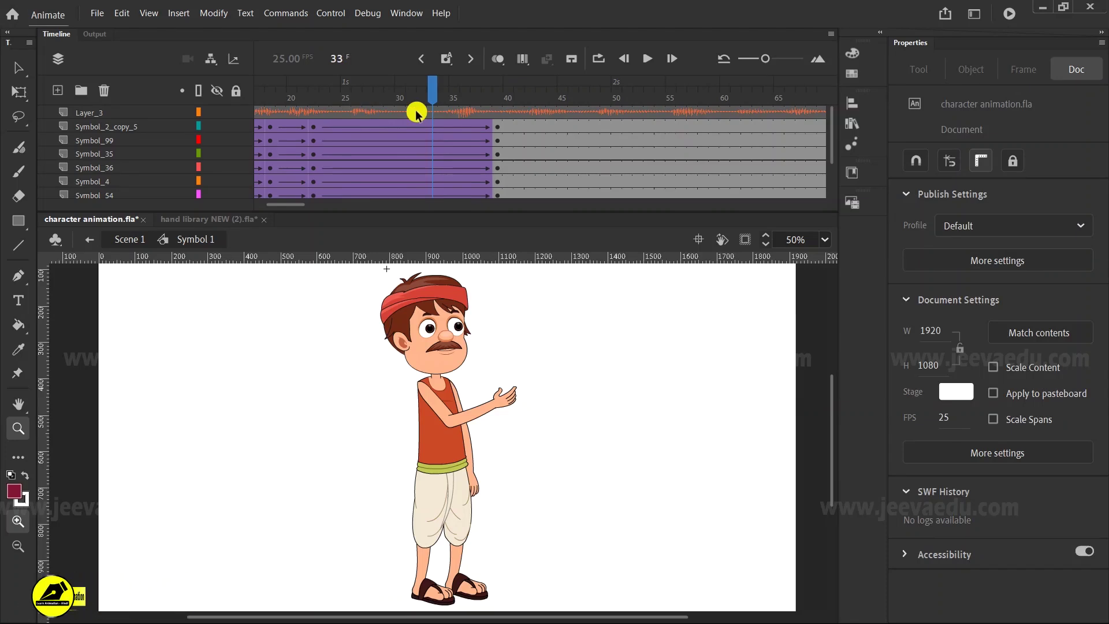
Step: Select the head, torso and arms at frame 39 and rotate the upper body slightly clockwise
click(492, 131)
key(v)
click(536, 351)
drag(350, 286, 527, 564)
key(z)
alt+click(446, 439)
click(444, 395)
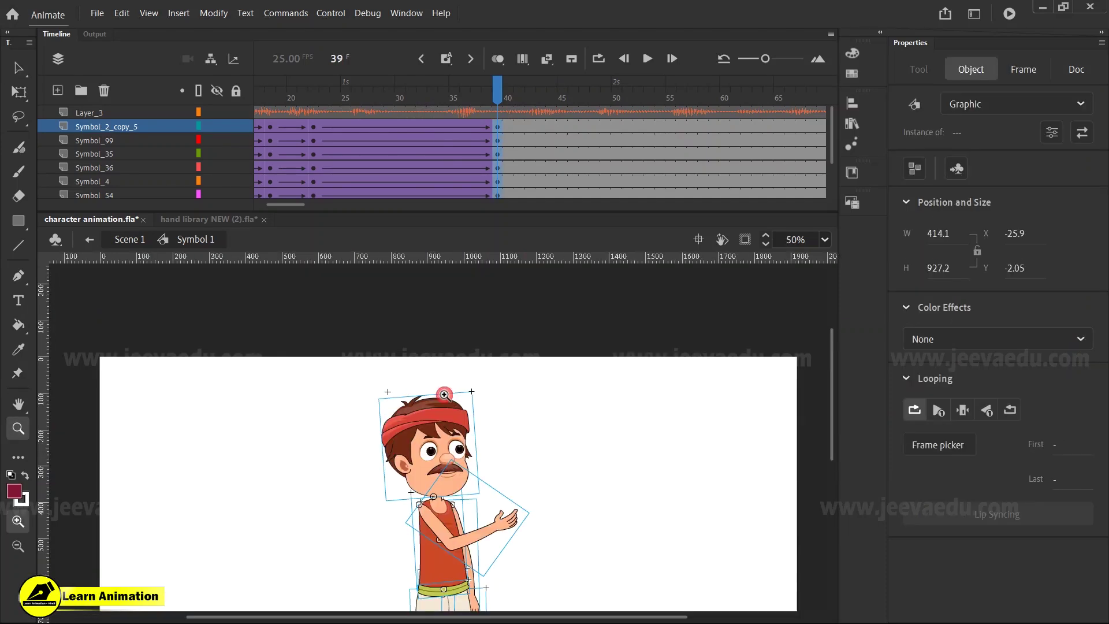
click(444, 394)
key(q)
drag(477, 316, 479, 317)
Step: Deselect the upper body, hide Layer_3, and review the character's pose at frame 39
key(ctrl+shift+a)
key(z)
alt+click(487, 461)
click(487, 460)
click(216, 111)
drag(497, 86, 494, 146)
Step: Rotate the character's head slightly clockwise at frame 39 and compare the pose with frame 22
key(v)
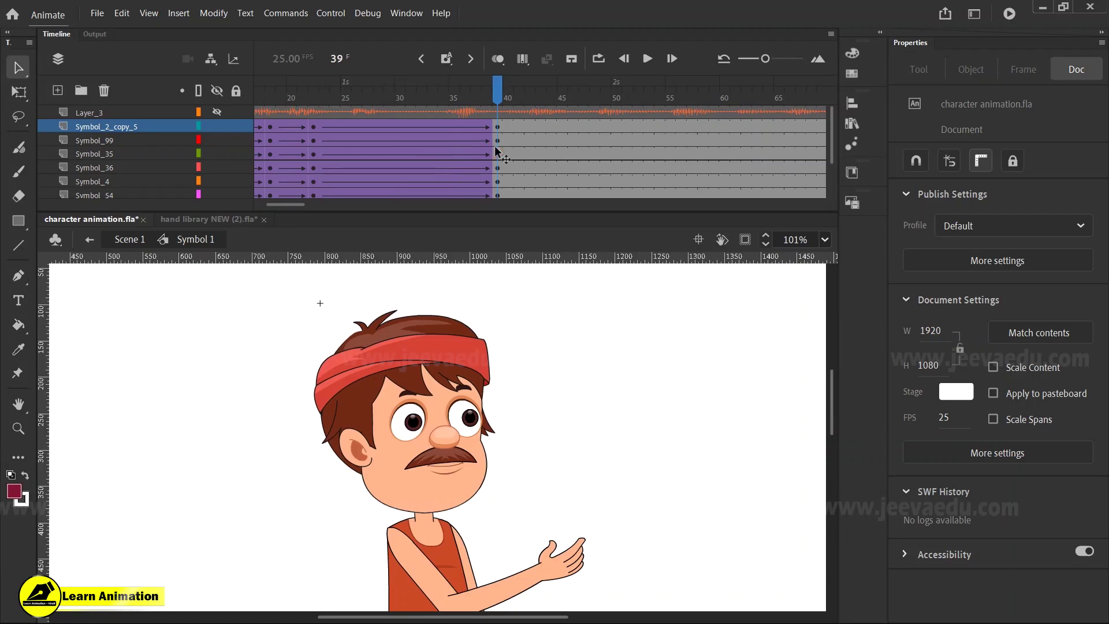
click(496, 140)
key(q)
drag(502, 303, 501, 295)
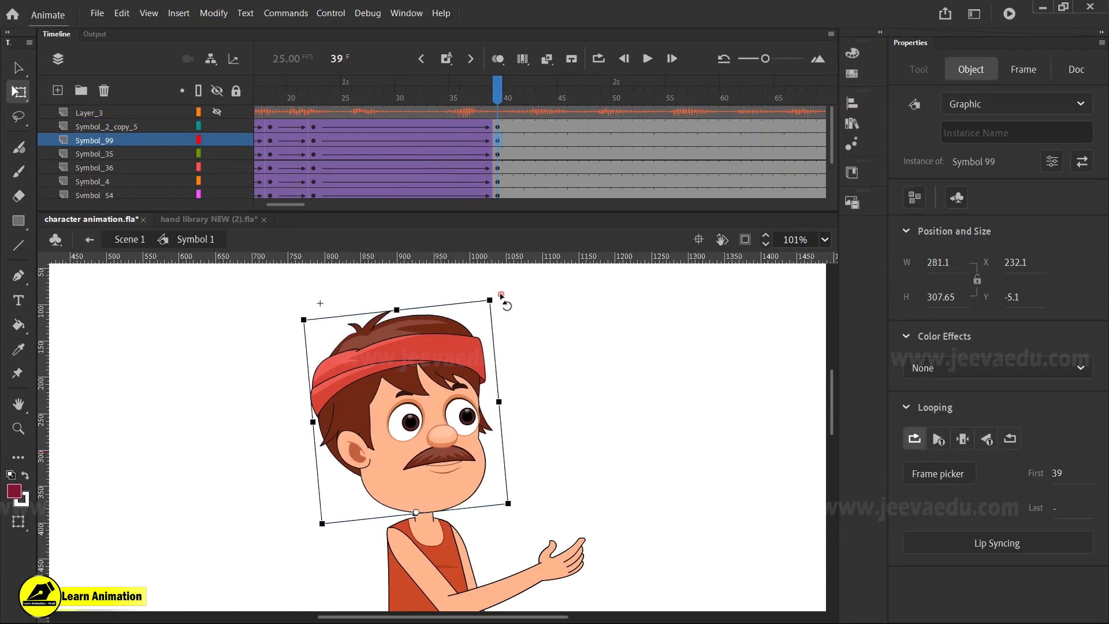
drag(333, 105, 496, 159)
click(497, 156)
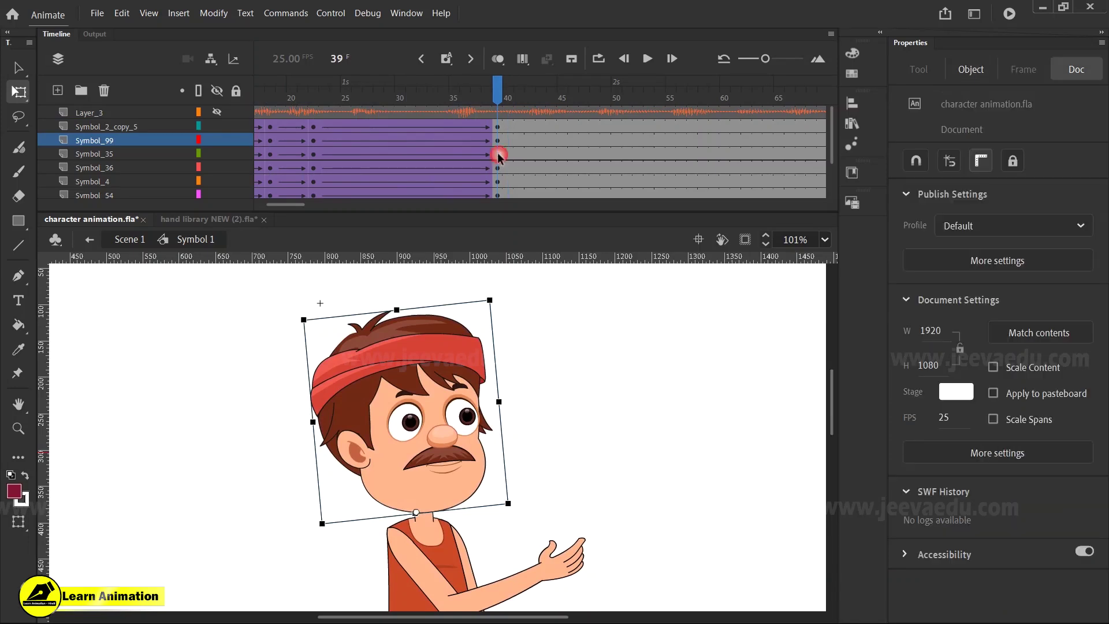
drag(501, 292, 512, 315)
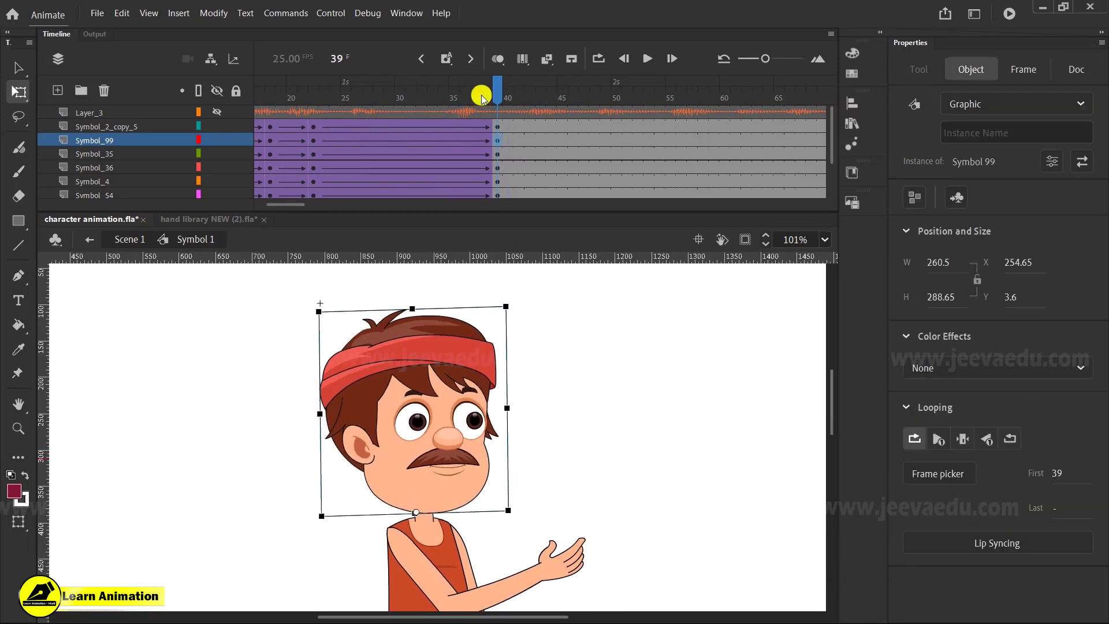
click(300, 120)
drag(299, 120, 496, 169)
click(312, 127)
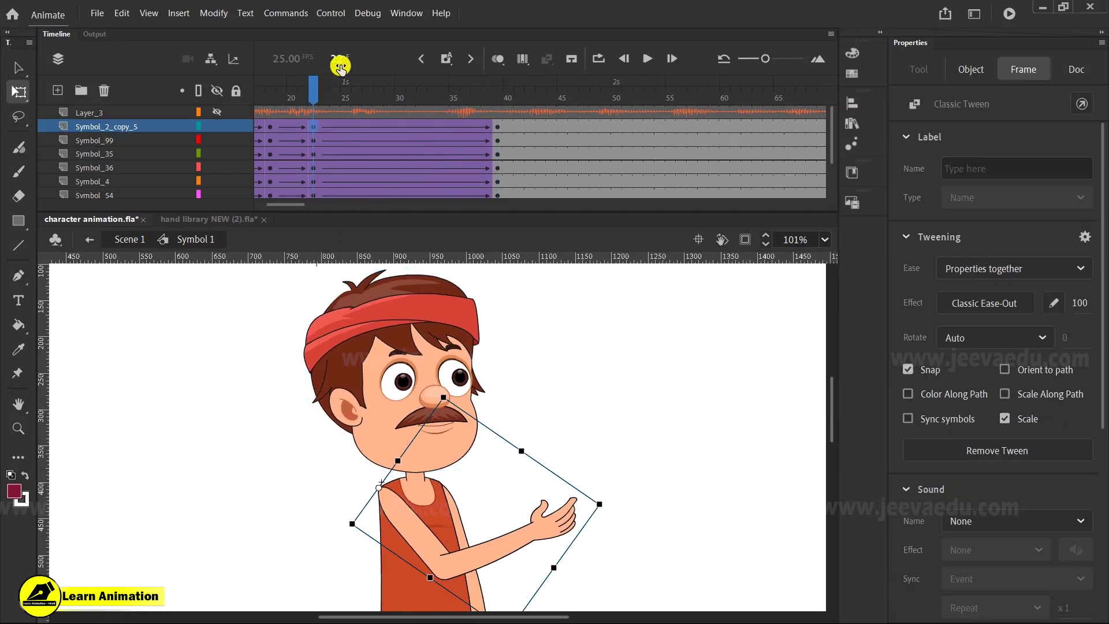
Step: Rotate the outstretched front arm slightly upward at frame 39 and open its symbol for editing
click(498, 126)
click(549, 522)
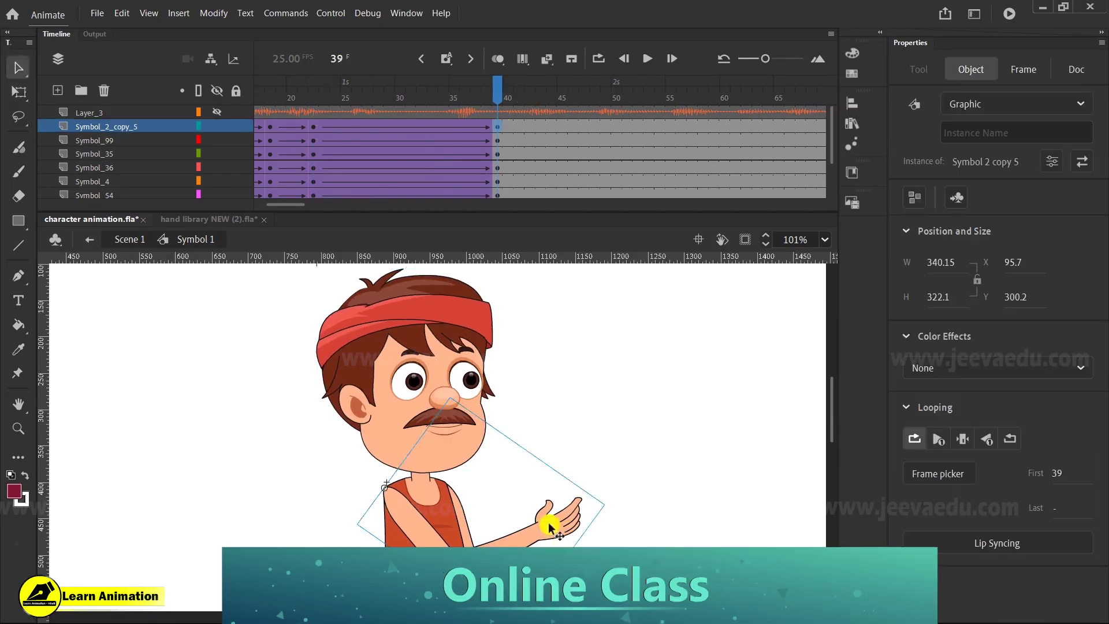
drag(612, 504, 611, 467)
double_click(563, 501)
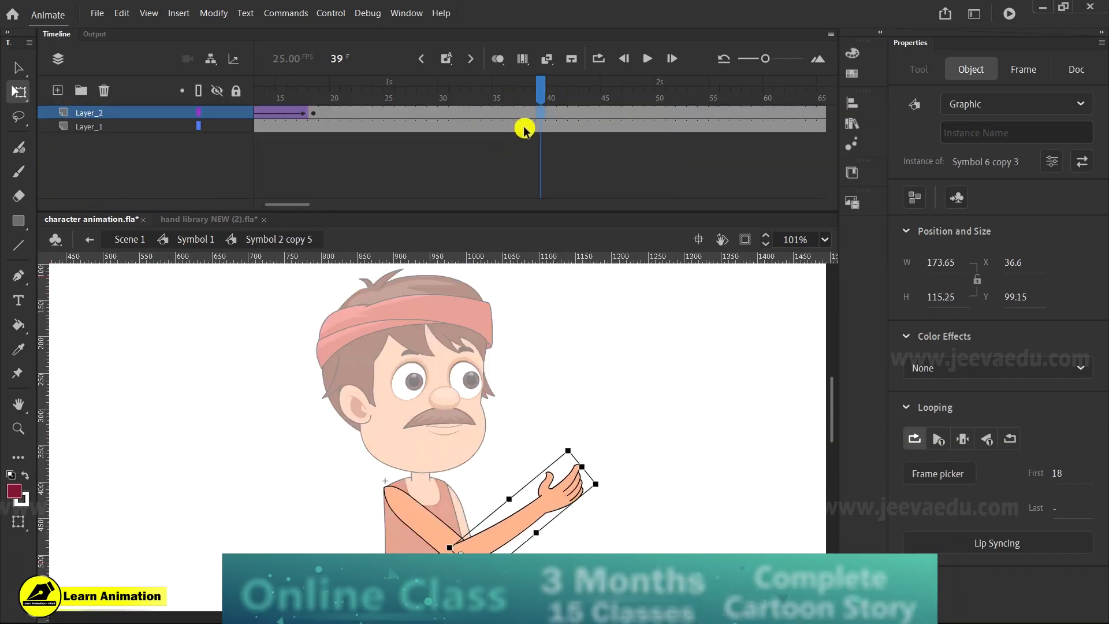
Step: Add forearm keyframes at frames 39 and 22 on Layer_2 and create a classic tween between them
key(F6)
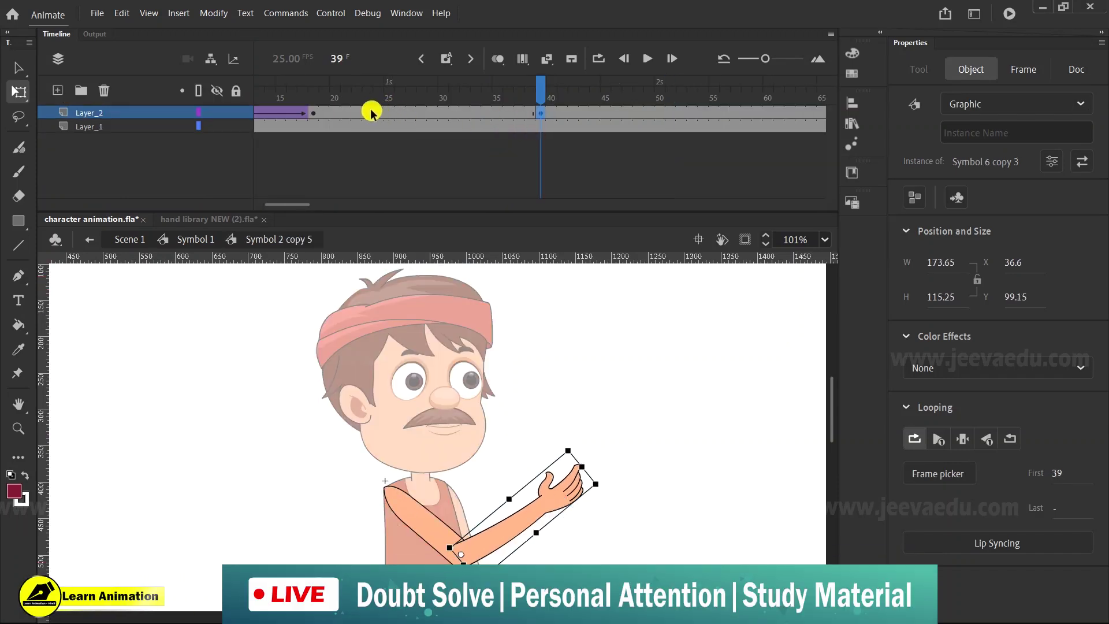
drag(335, 112, 356, 114)
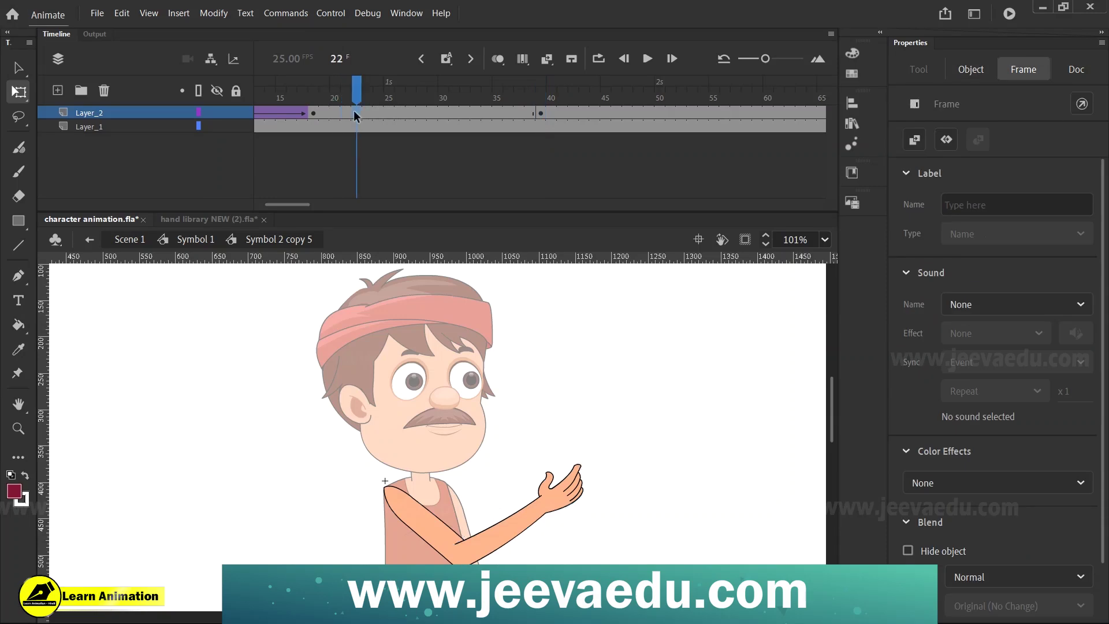
right_click(391, 116)
click(439, 119)
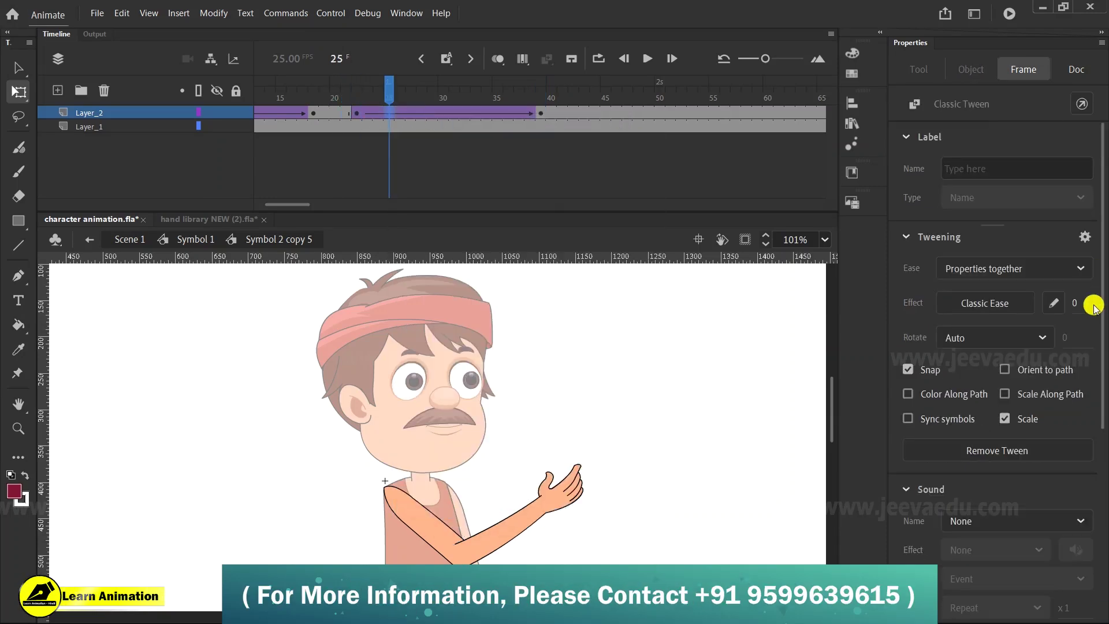
Step: Rotate the forearm downward at frame 39 inside the arm symbol and return to Symbol 1
click(537, 109)
click(572, 479)
drag(606, 487, 622, 531)
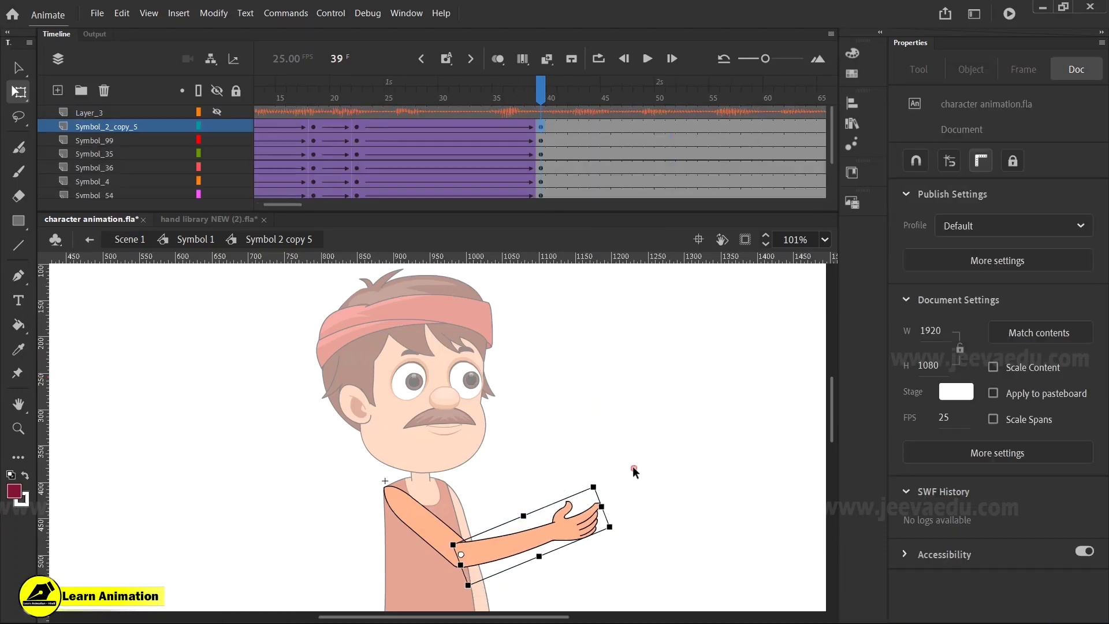
double_click(632, 466)
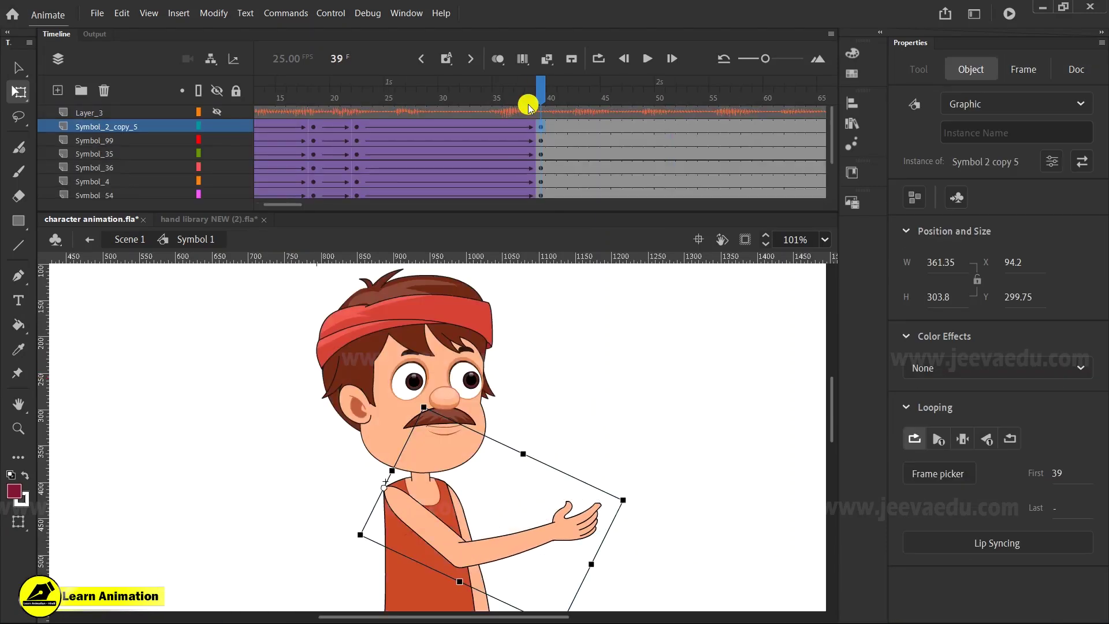
Step: Rotate the rear hanging arm slightly clockwise at frame 39 so its hand moves behind the trousers
drag(442, 118, 539, 156)
scroll(611, 345, down, 3)
scroll(532, 547, down, 1)
click(509, 584)
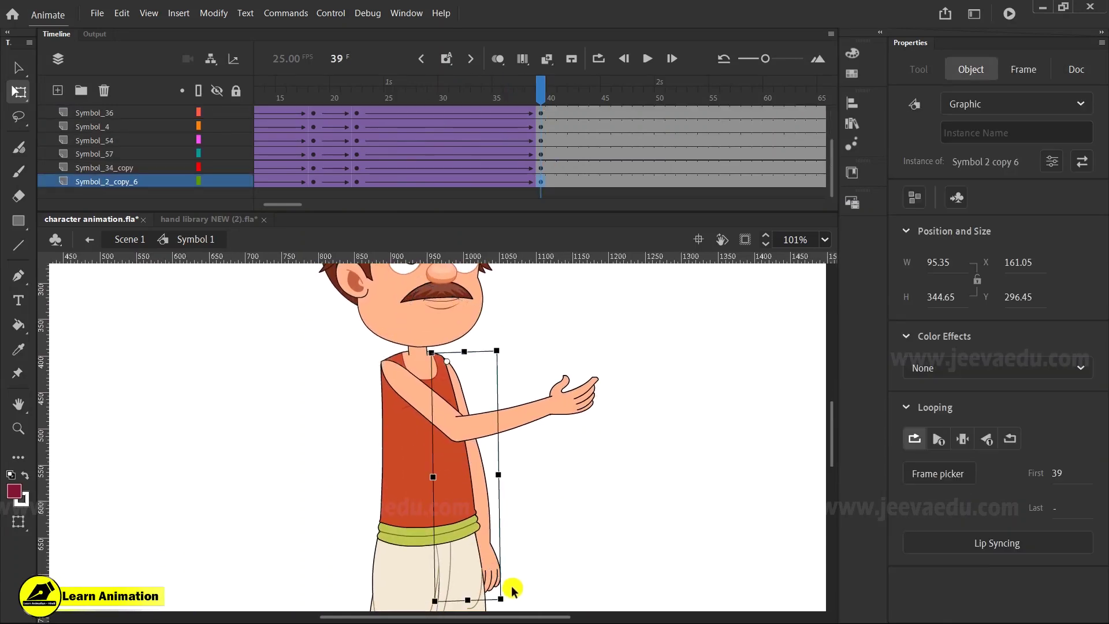
drag(510, 597, 494, 601)
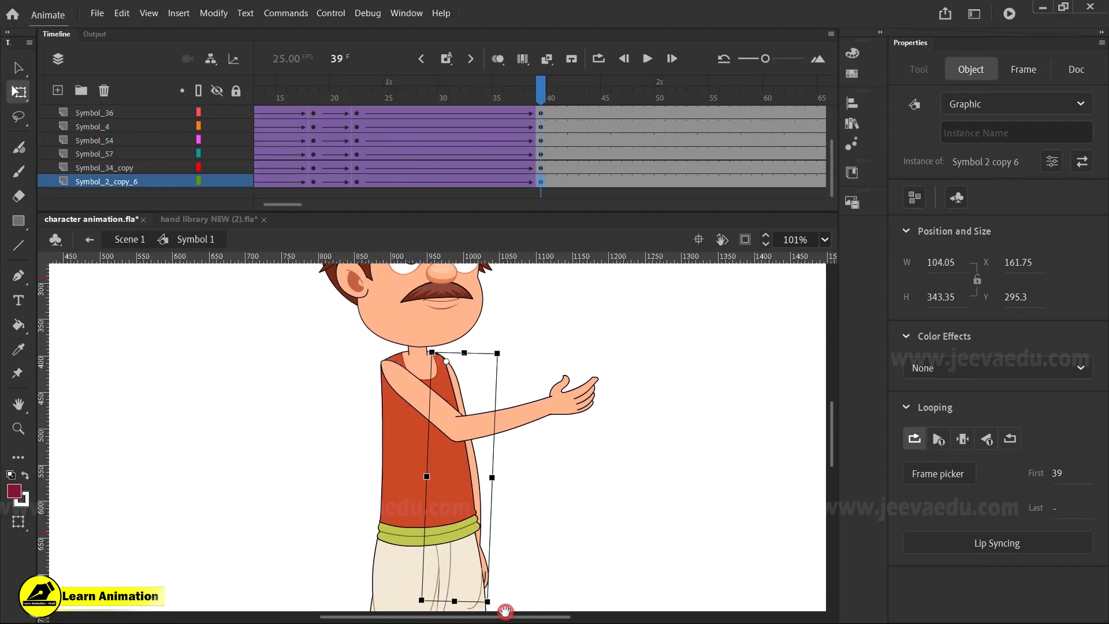
scroll(540, 559, up, 5)
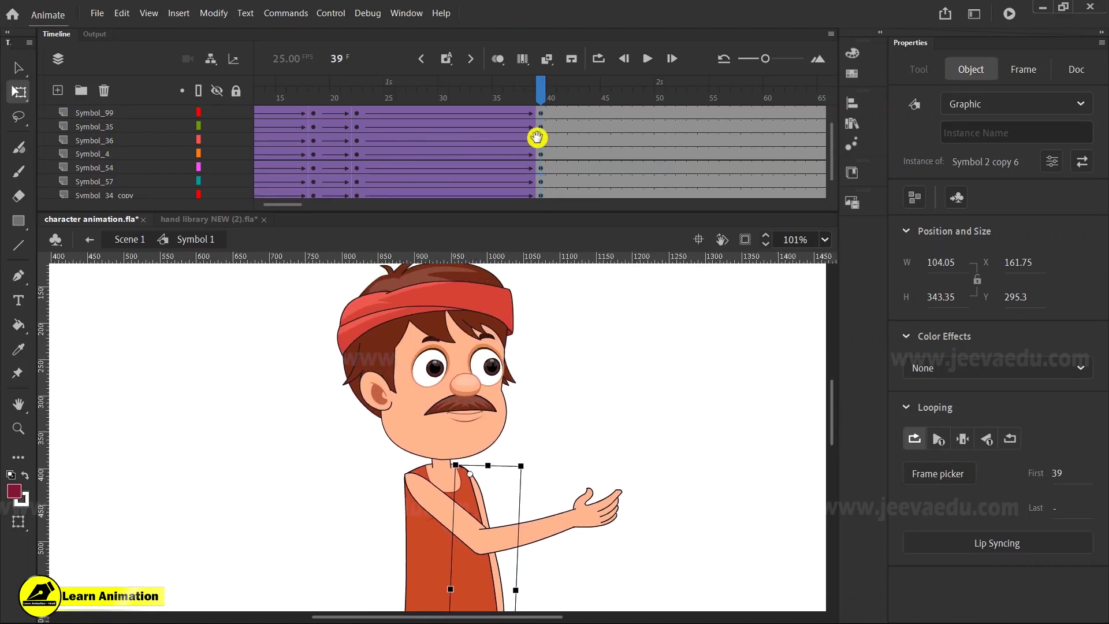
Step: Open the head symbol at frame 22 and insert keyframes there on all its facial layers
scroll(540, 133, up, 2)
drag(541, 113, 362, 127)
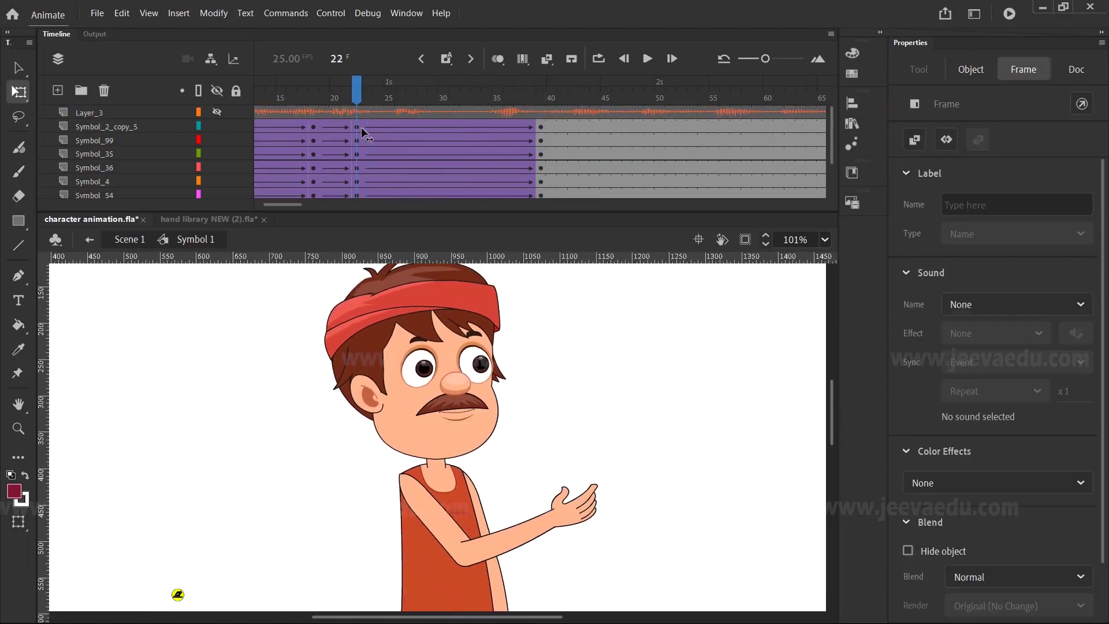
double_click(461, 398)
click(487, 168)
scroll(487, 167, up, 1)
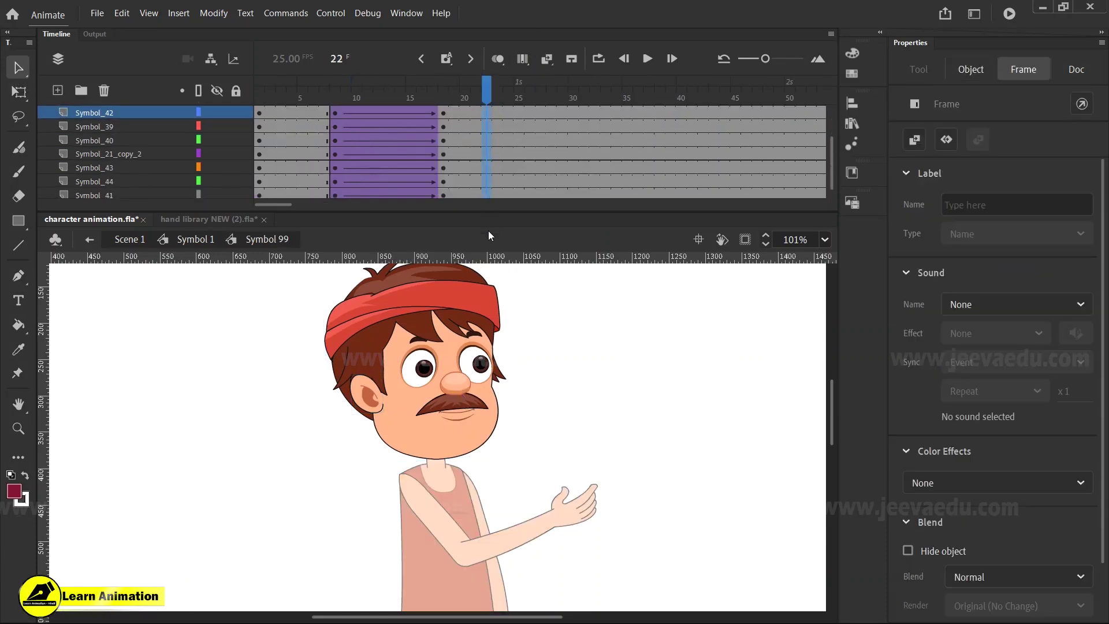
click(492, 144)
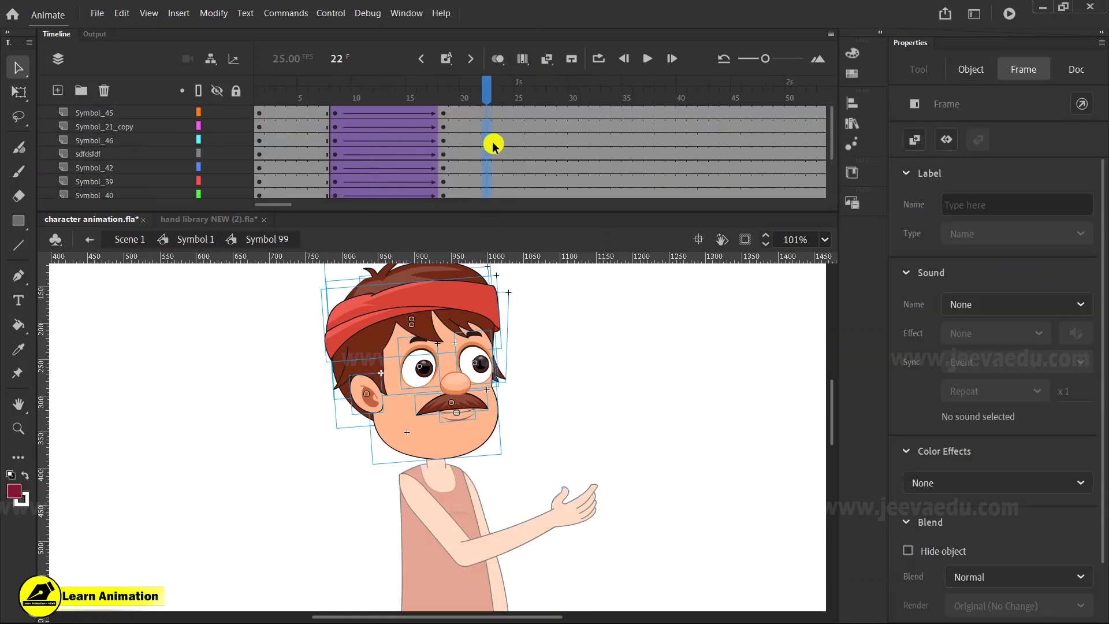
click(487, 217)
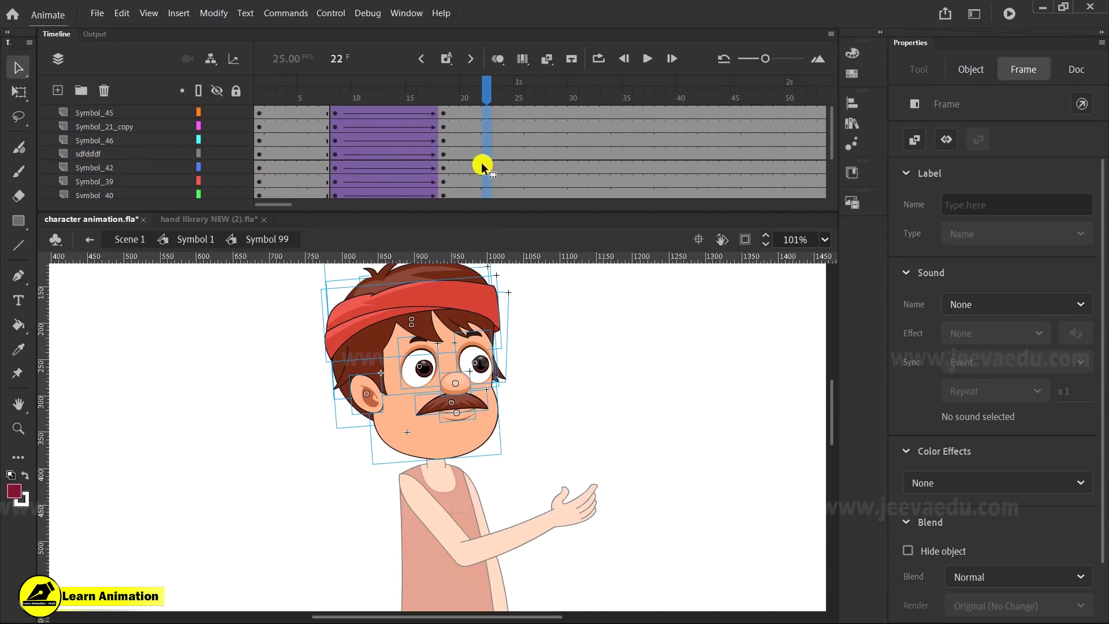
key(F6)
Step: Insert keyframes on all the head layers at frames 25 and 28
click(519, 93)
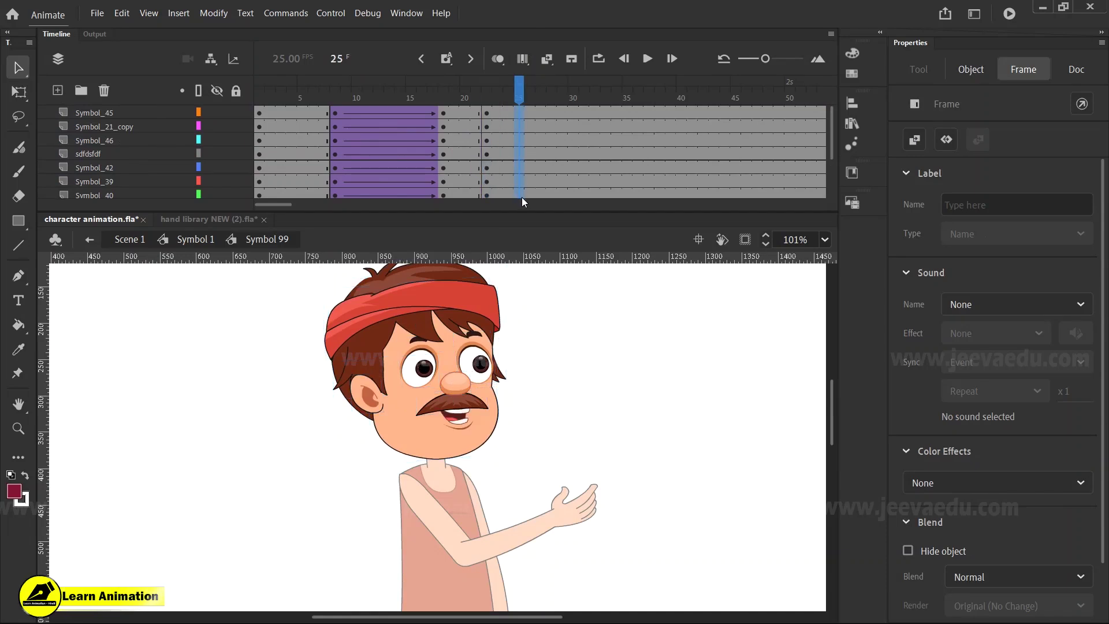
drag(519, 194, 554, 109)
key(F6)
click(552, 93)
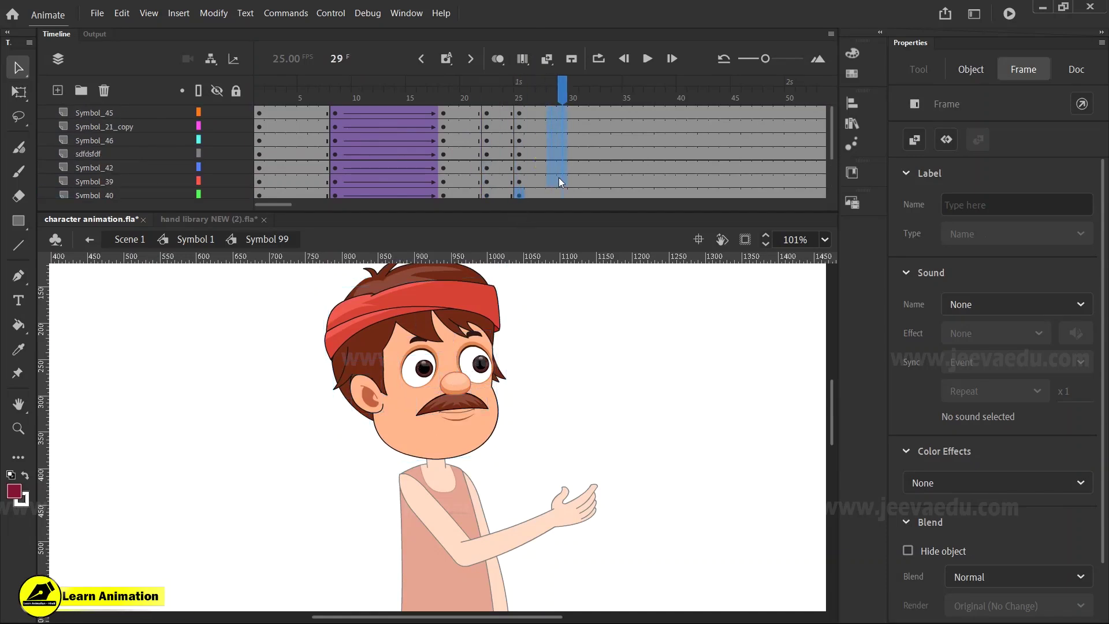
key(F6)
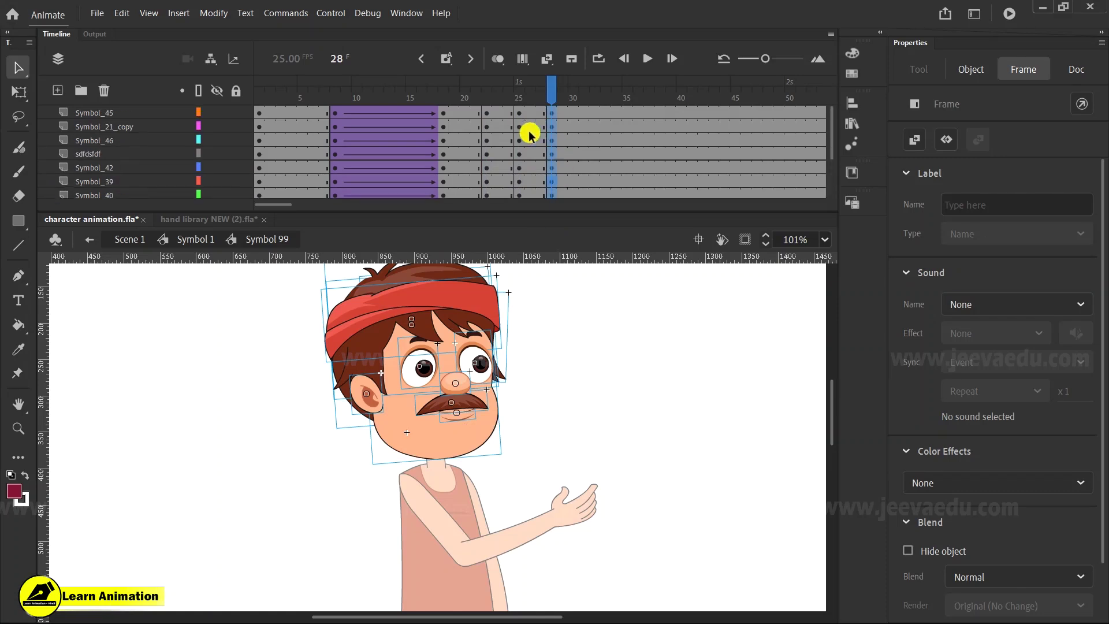
Step: Create classic tweens on all the head layers between the keyframes at frames 22, 25 and 28
click(511, 127)
drag(511, 126, 529, 176)
right_click(529, 177)
click(597, 181)
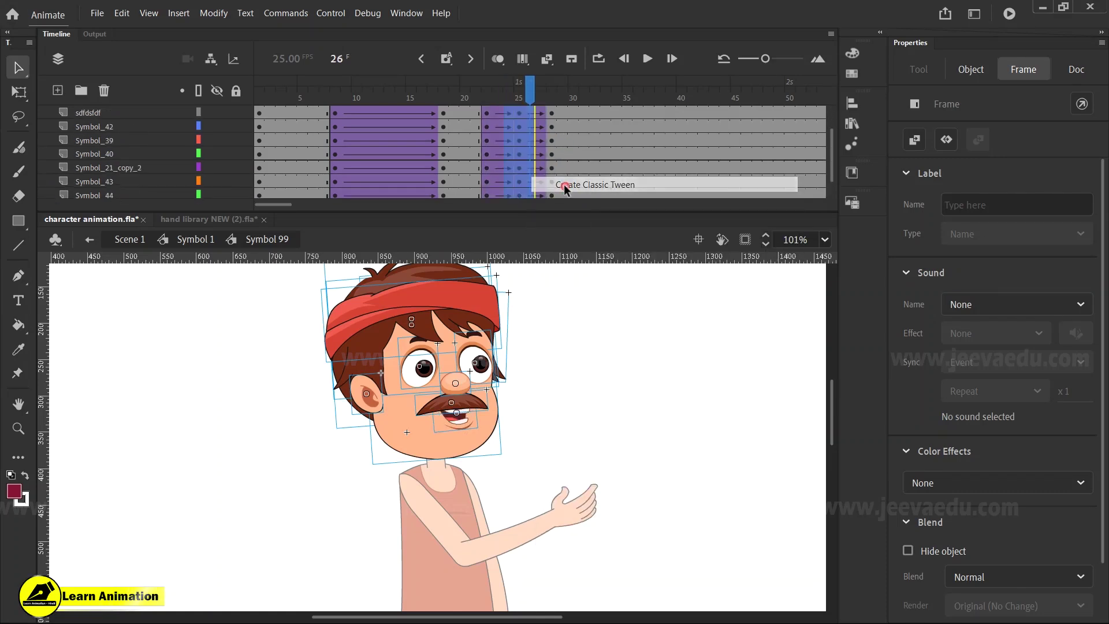
Step: Select the eyes, nose, mustache and mouth at frame 25 and nudge them slightly down
click(519, 100)
key(z)
click(404, 368)
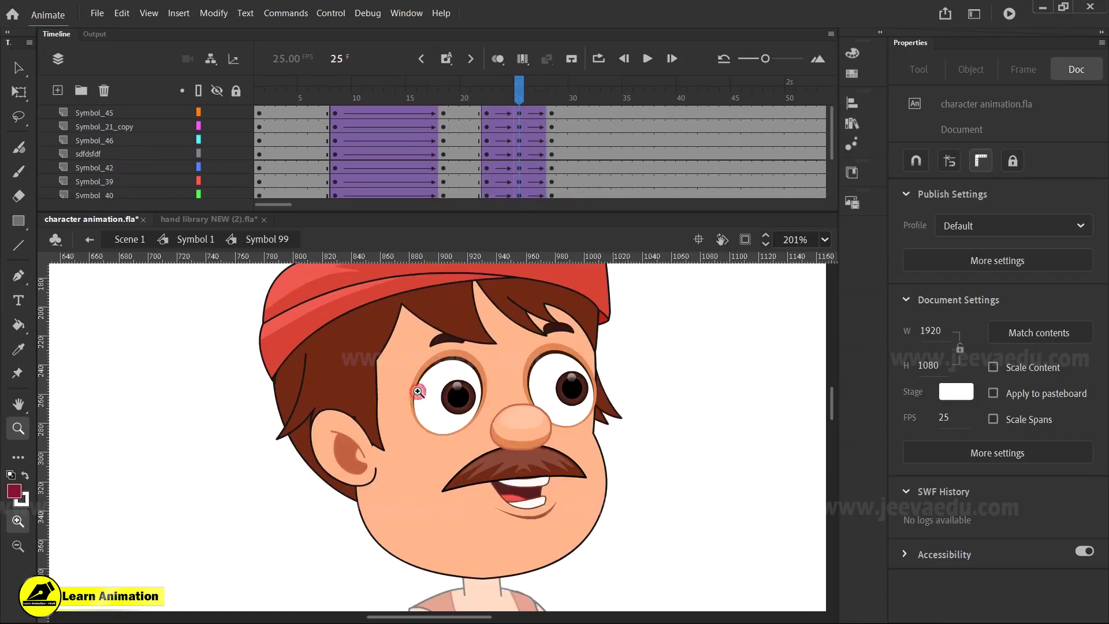
key(v)
click(572, 391)
key(ctrl+a)
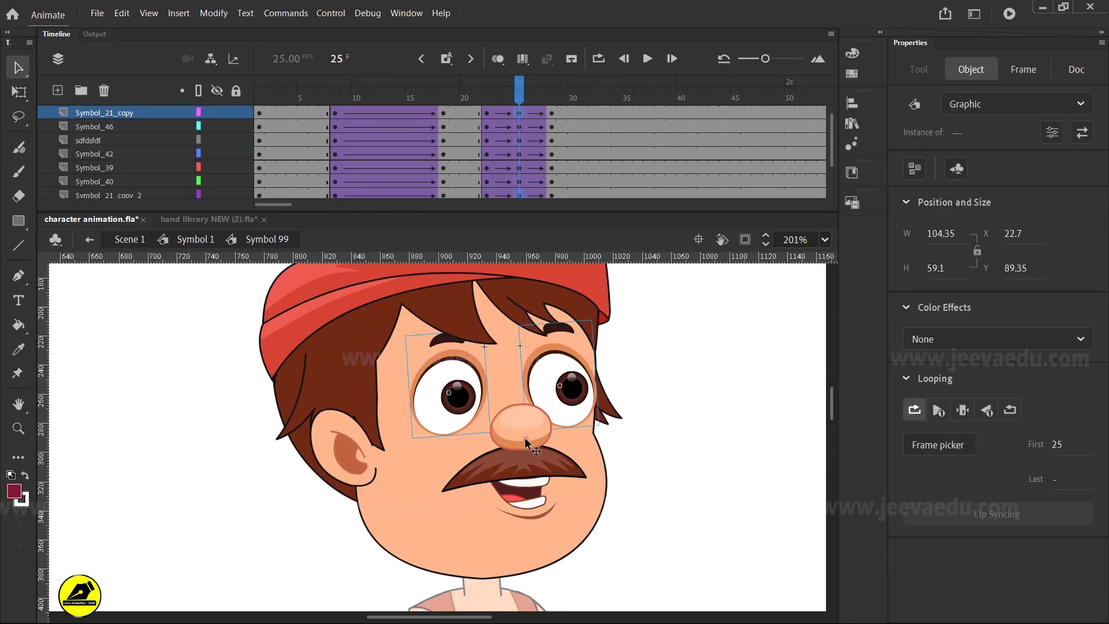
shift+click(522, 470)
click(535, 458)
key(Down)
key(Down)
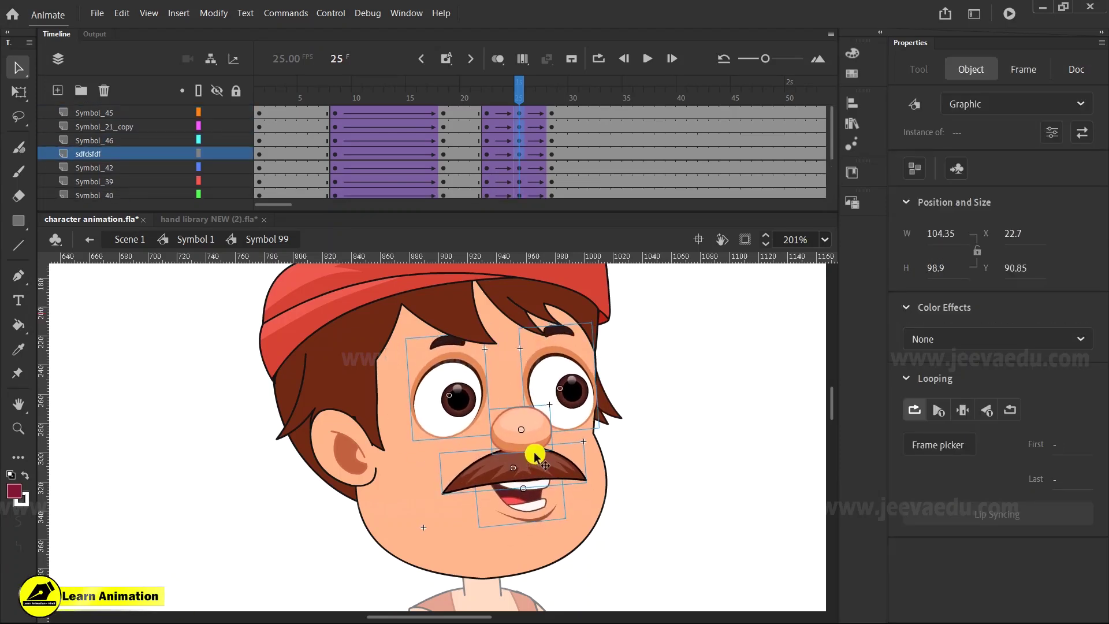
Step: Duplicate the frame 22–28 facial movement on all the head layers along the timeline up to frame 40
click(502, 106)
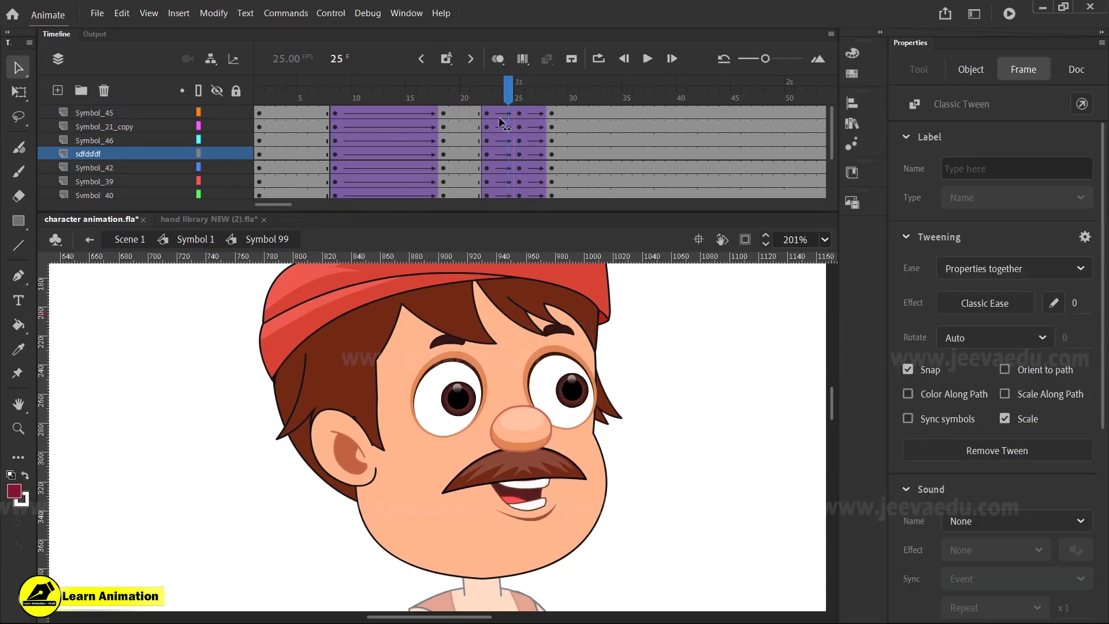
click(514, 142)
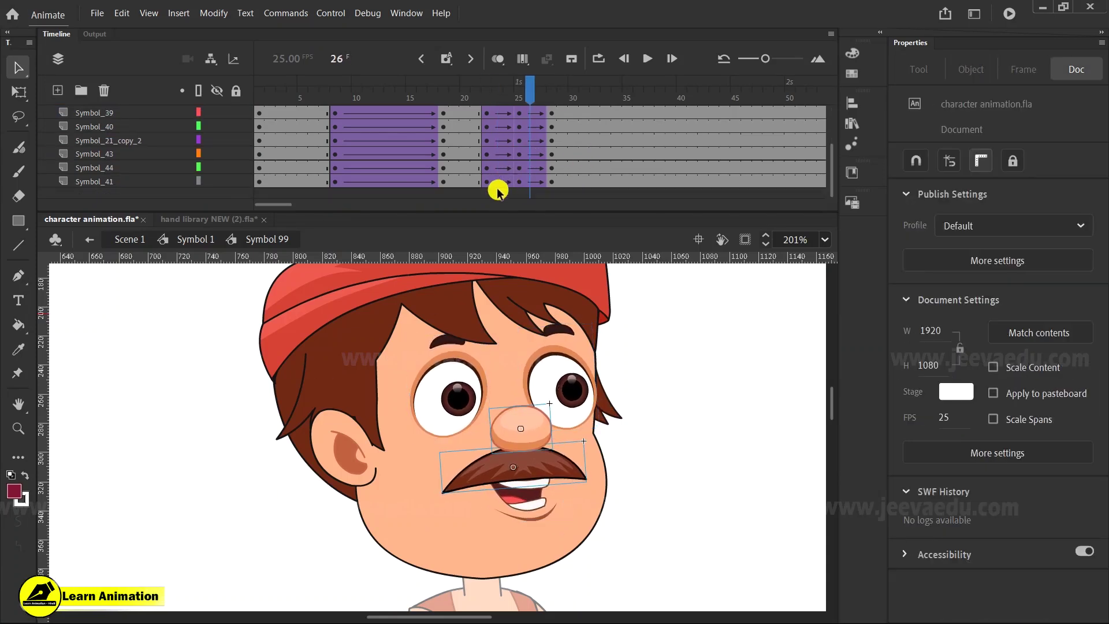
scroll(502, 181, down, 2)
drag(487, 183, 555, 78)
scroll(555, 78, up, 2)
drag(517, 111, 638, 114)
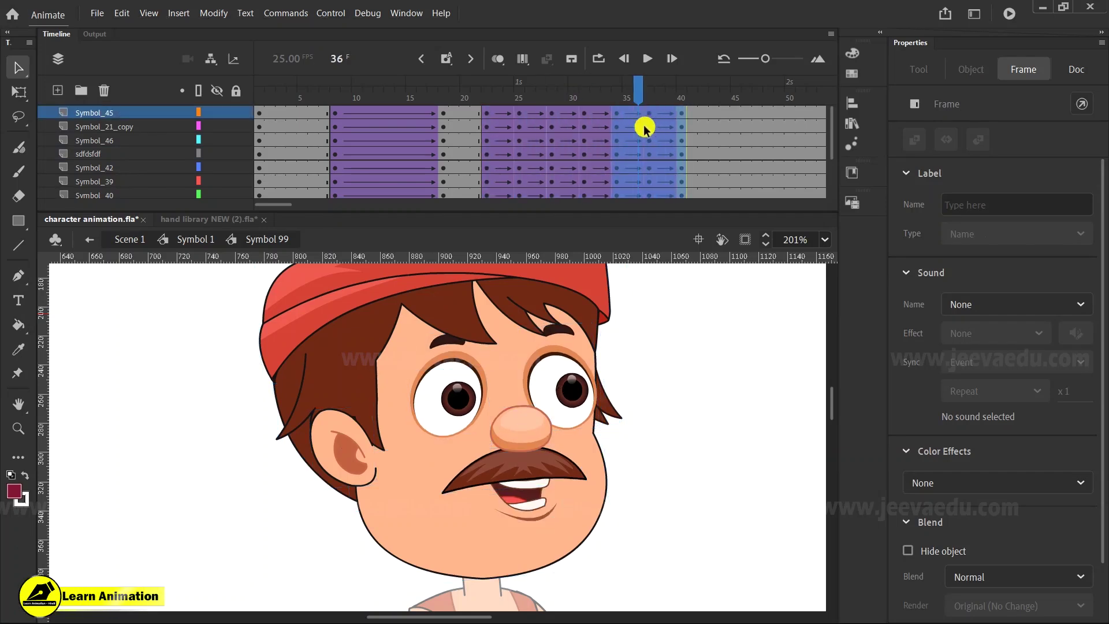
Step: Undo the frame duplications and restore only the copy that extends the facial movement to frame 34
key(ctrl+z)
key(ctrl+z)
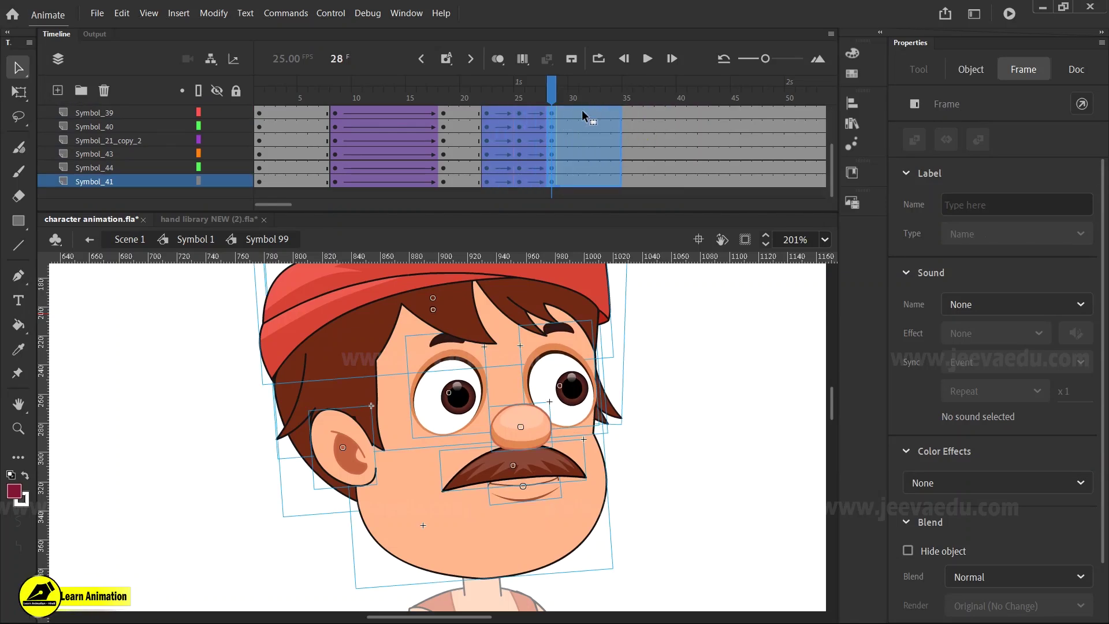
key(ctrl+y)
mouse_move(585, 123)
mouse_down()
mouse_move(531, 130)
mouse_move(580, 134)
mouse_up()
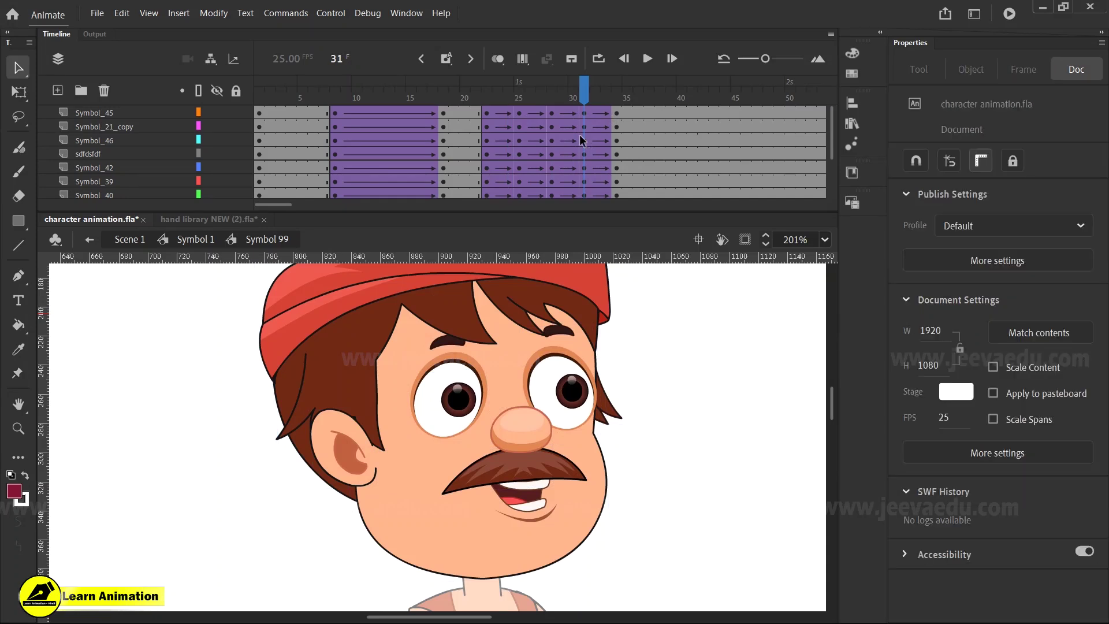
Step: Check the eye's looping start frame at frames 25 and 31, and synchronize the symbols across all head frames
click(520, 119)
click(507, 389)
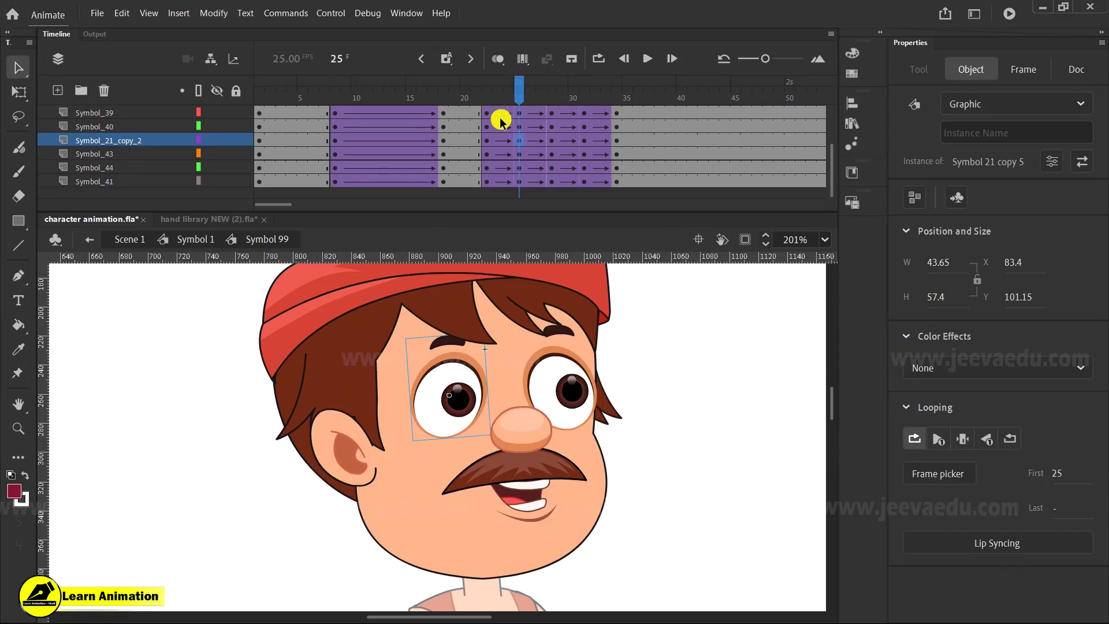
click(574, 109)
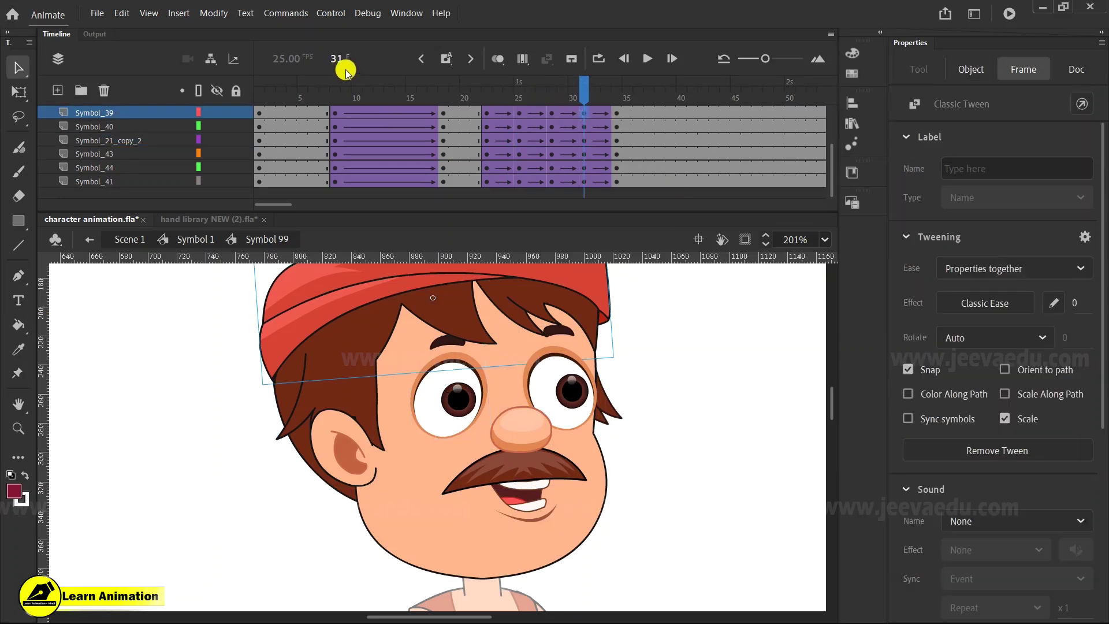
click(458, 341)
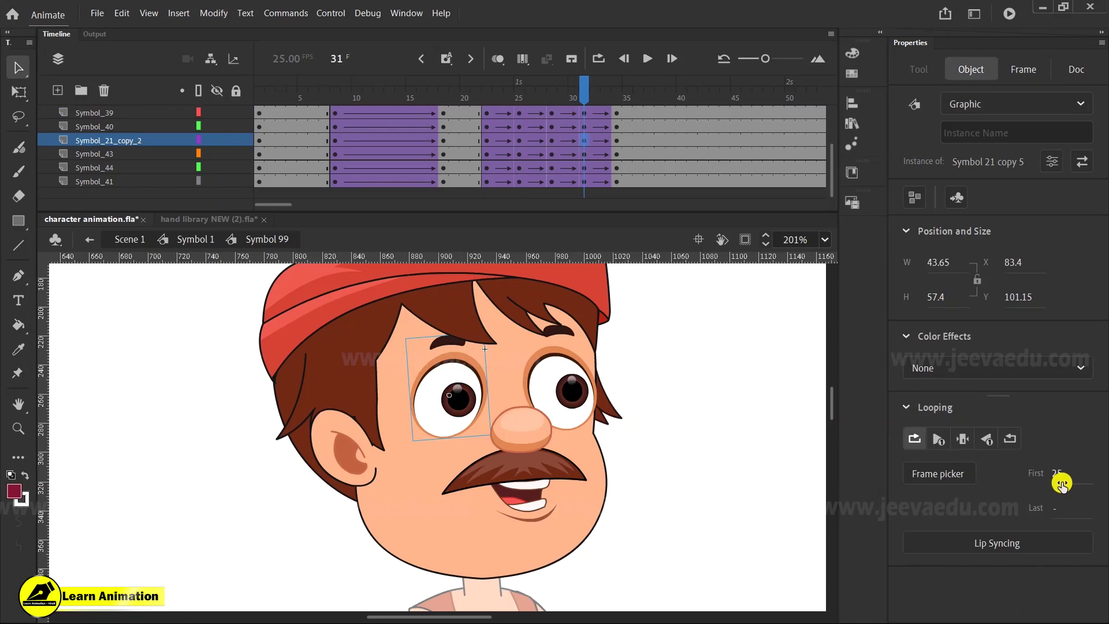
right_click(585, 139)
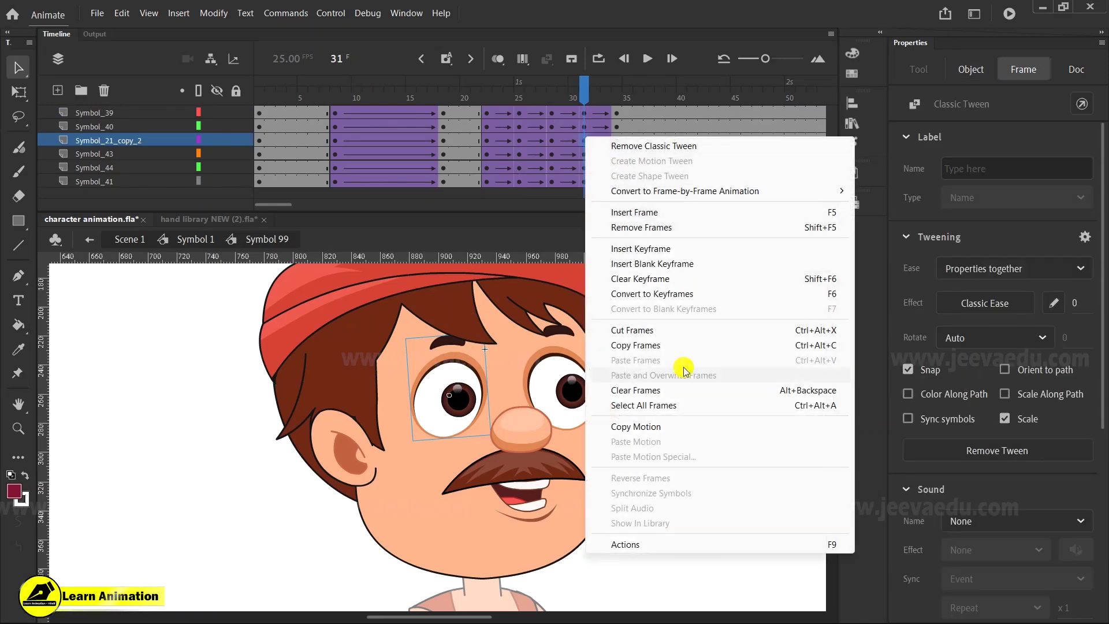
click(666, 408)
right_click(573, 149)
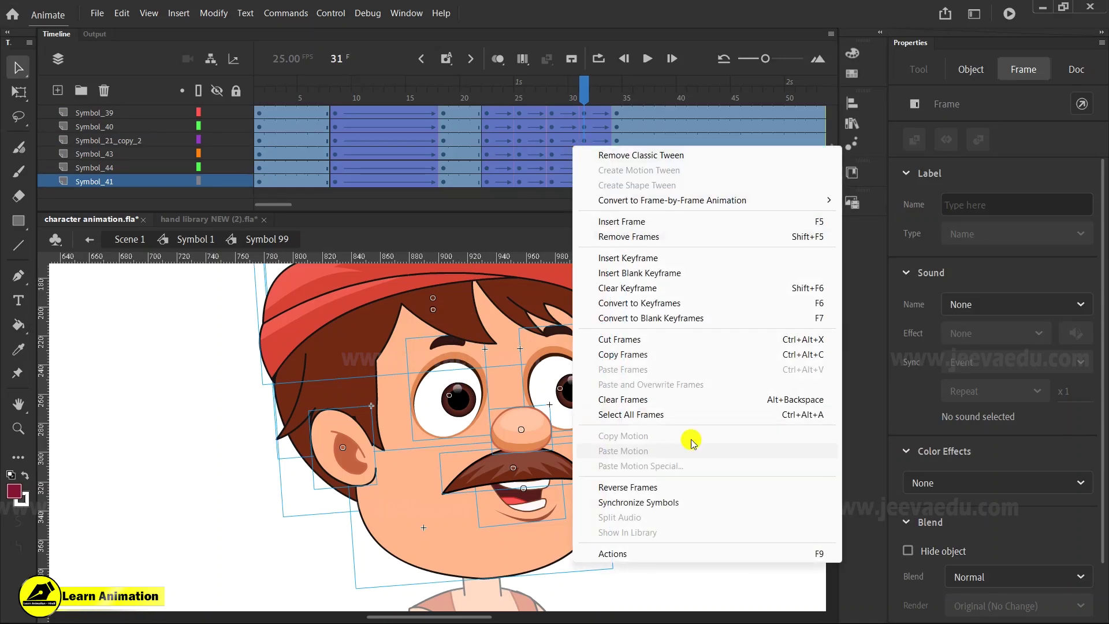
click(668, 502)
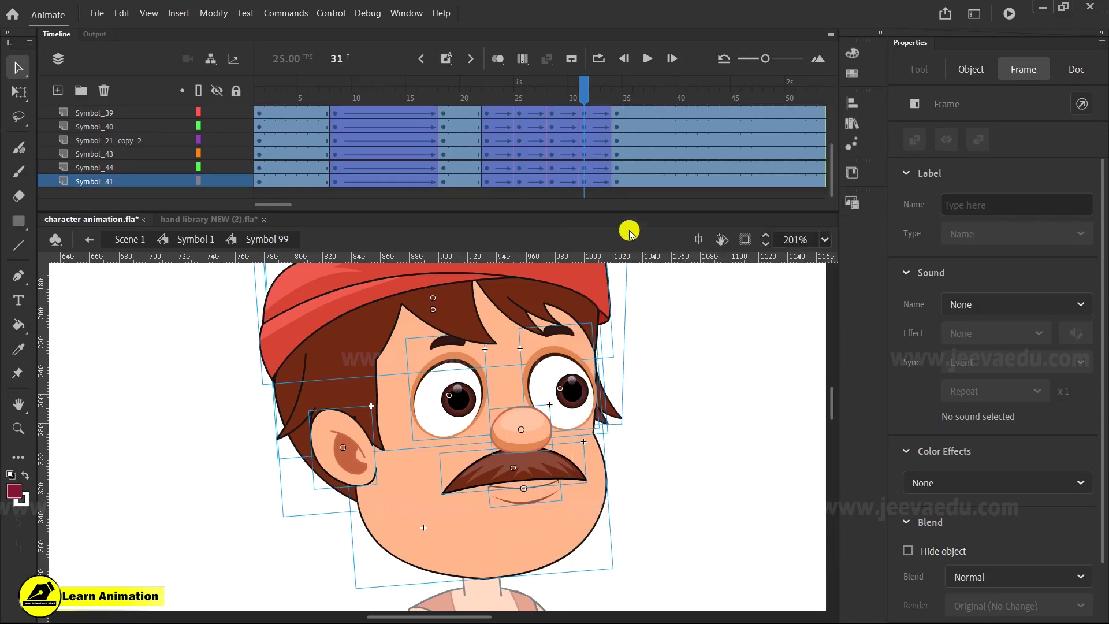
click(587, 96)
click(459, 427)
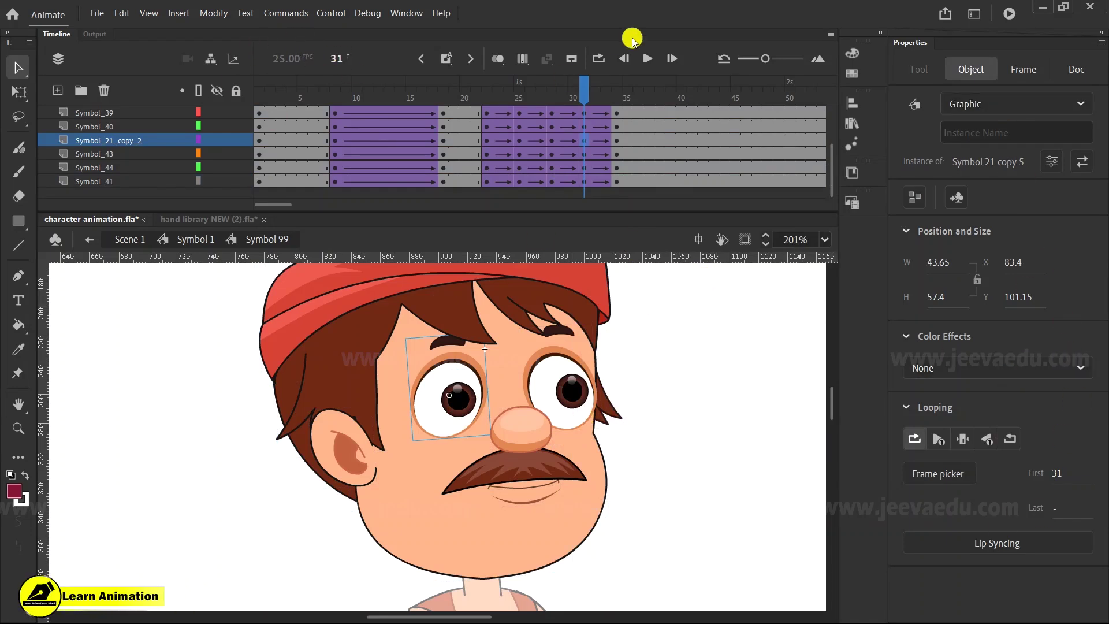
Step: Return to Symbol 1 and play the animation through frame 39 to review the head and arm movement
drag(556, 106, 573, 156)
click(206, 240)
drag(544, 91, 156, 176)
key(Return)
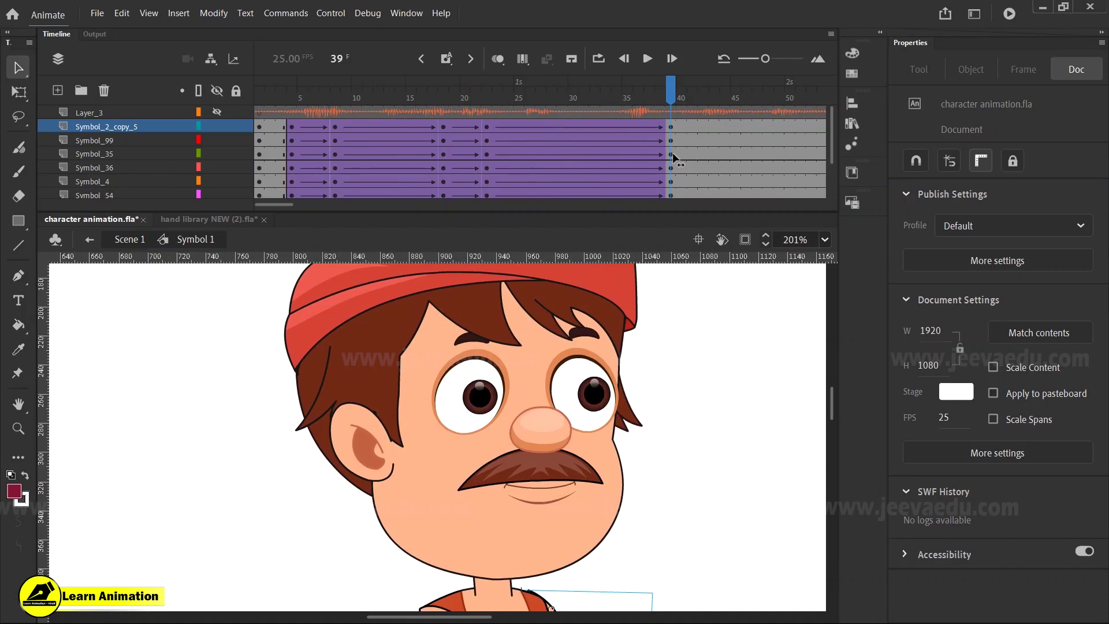
key(z)
alt+click(581, 426)
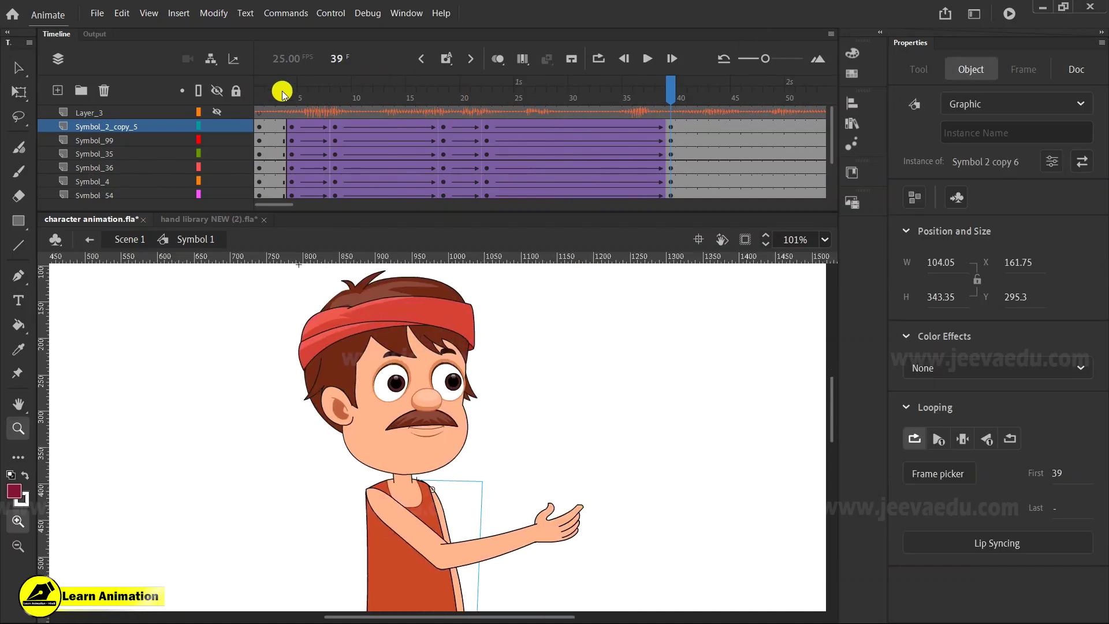
Step: Unhide Layer_3 and play the animation from frame 39 through frame 55 to review the dialogue timing
click(221, 113)
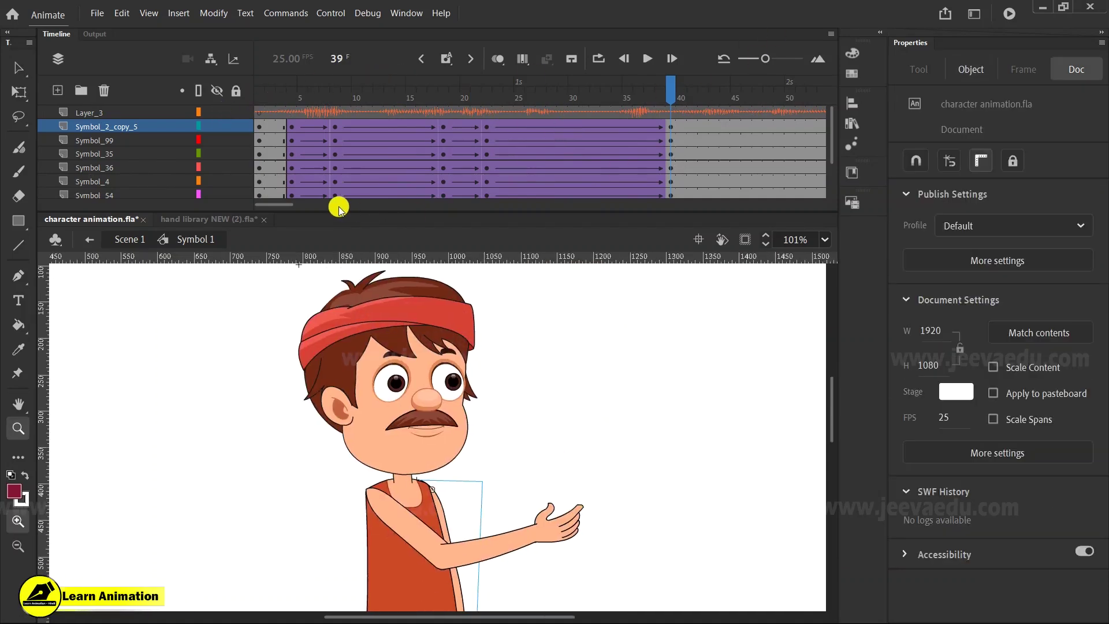
drag(289, 204, 300, 206)
key(Return)
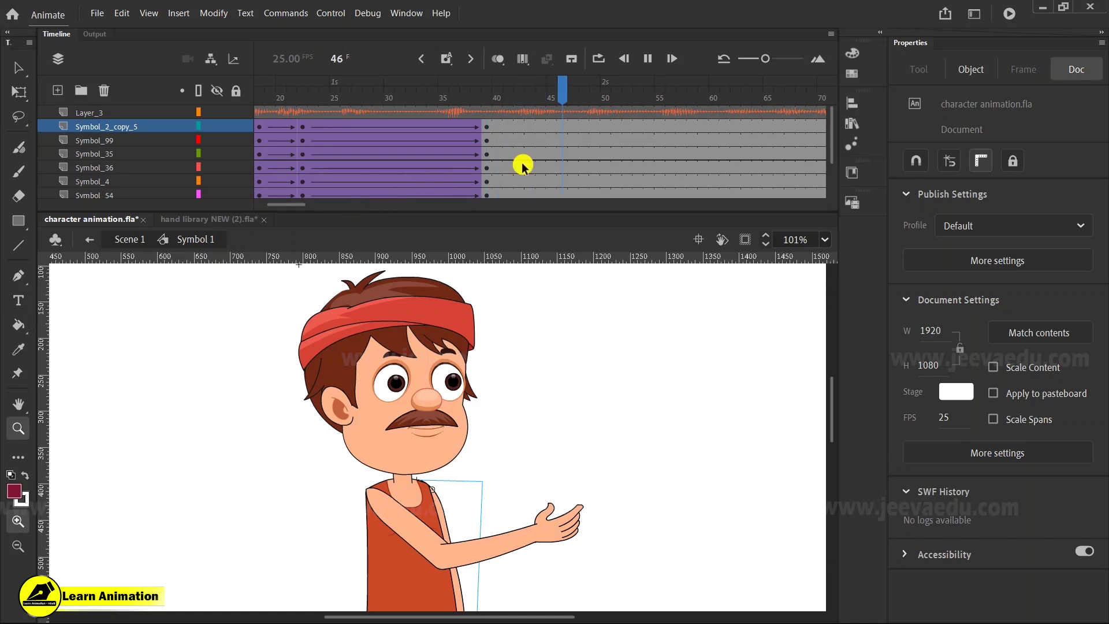
drag(686, 106, 661, 140)
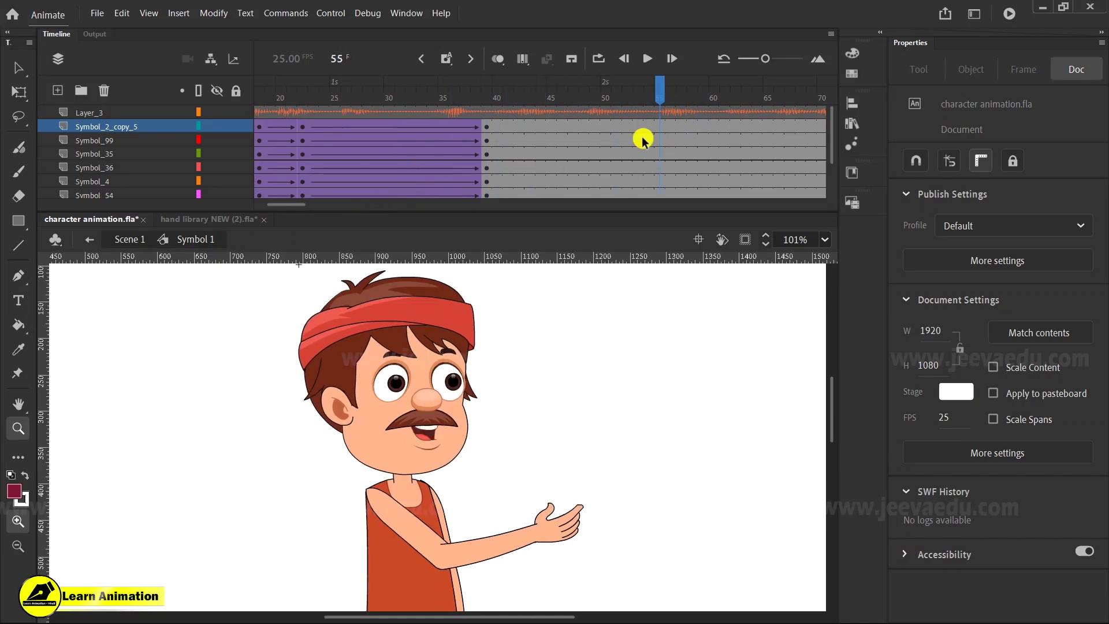
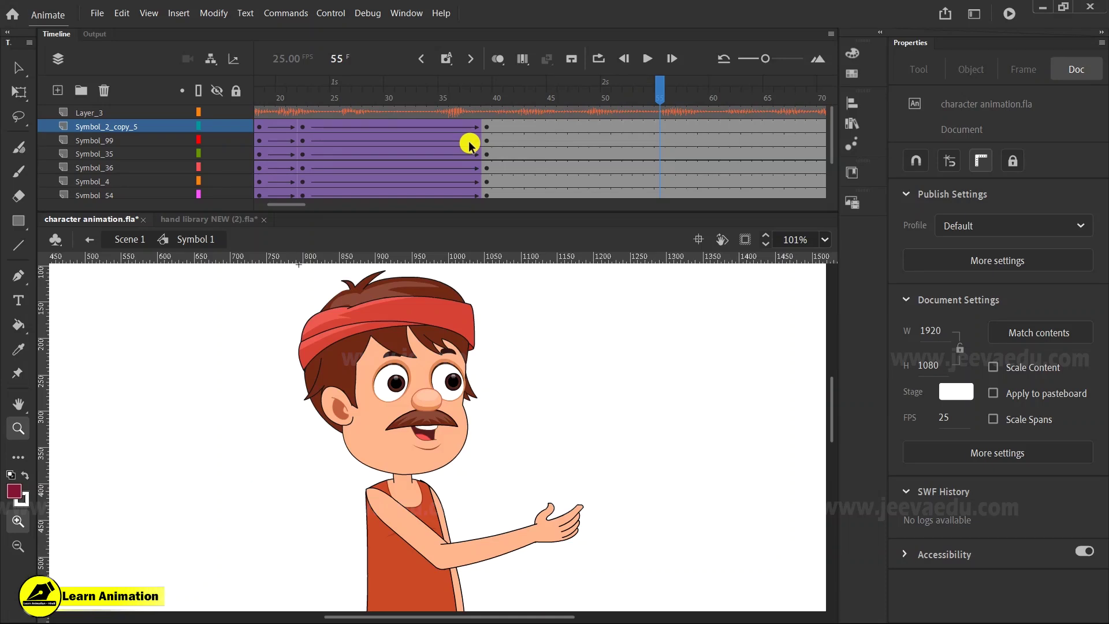
drag(505, 94, 518, 137)
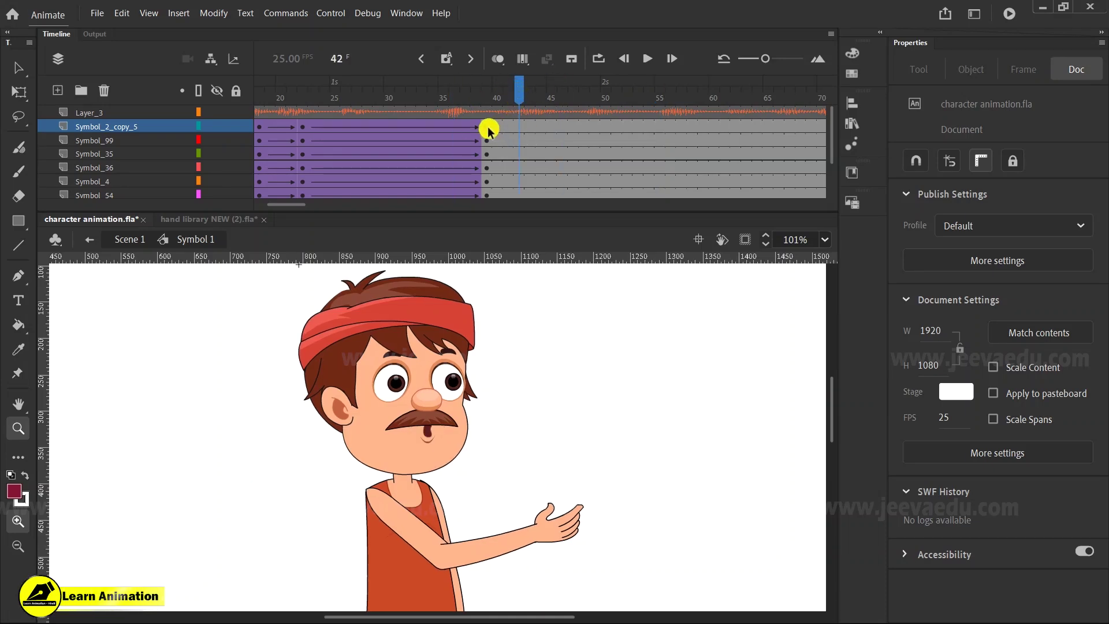
Step: Insert keyframes at frame 40 on all the character layers
drag(520, 125, 522, 205)
scroll(522, 171, up, 3)
click(522, 172)
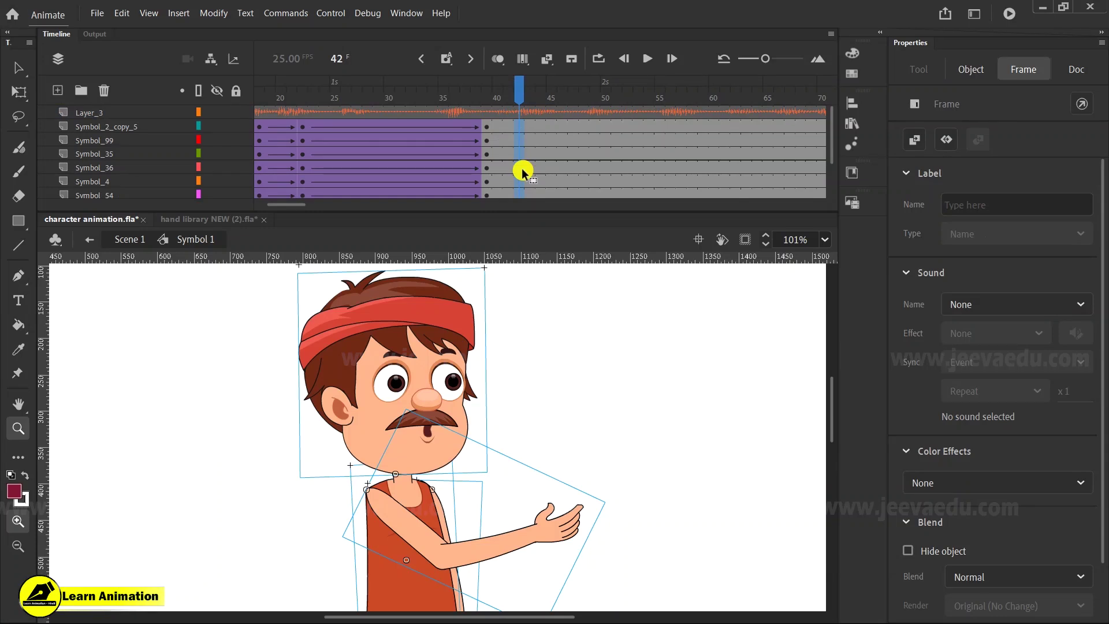
drag(524, 170, 496, 164)
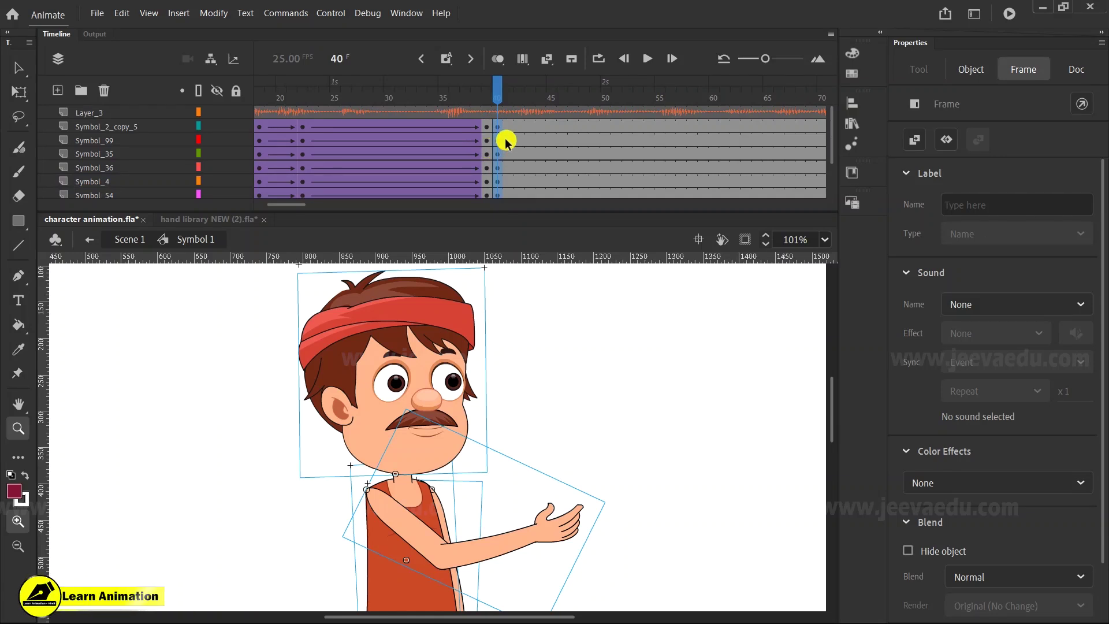
Step: Insert keyframes at frames 43 and 53 on all the character layers
click(533, 129)
scroll(533, 185, down, 3)
scroll(533, 173, up, 3)
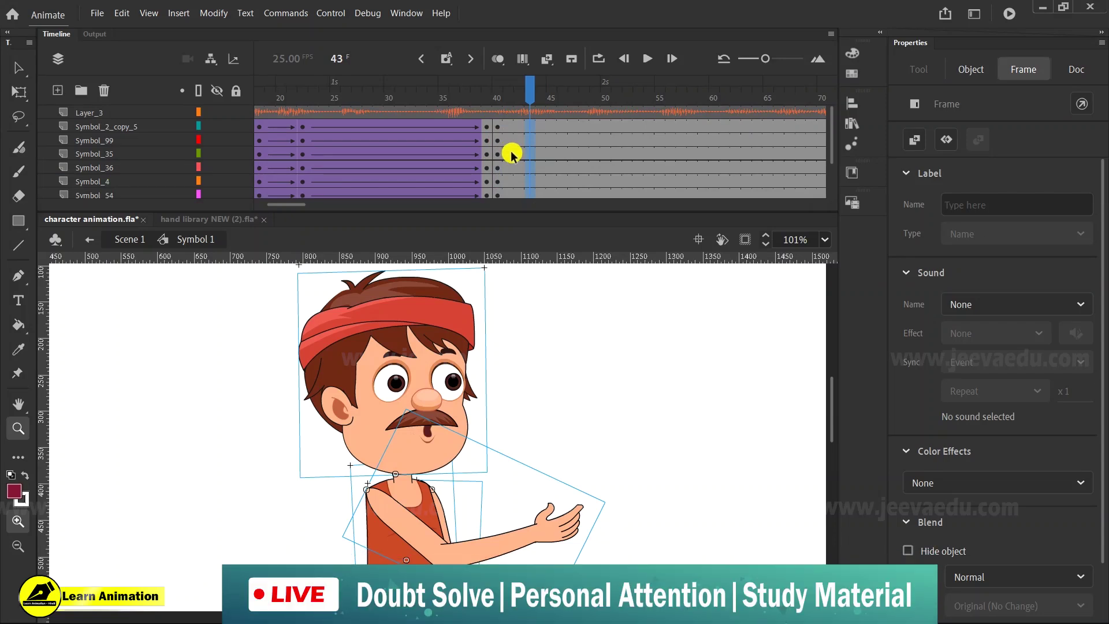
key(F6)
drag(626, 126, 625, 163)
key(F6)
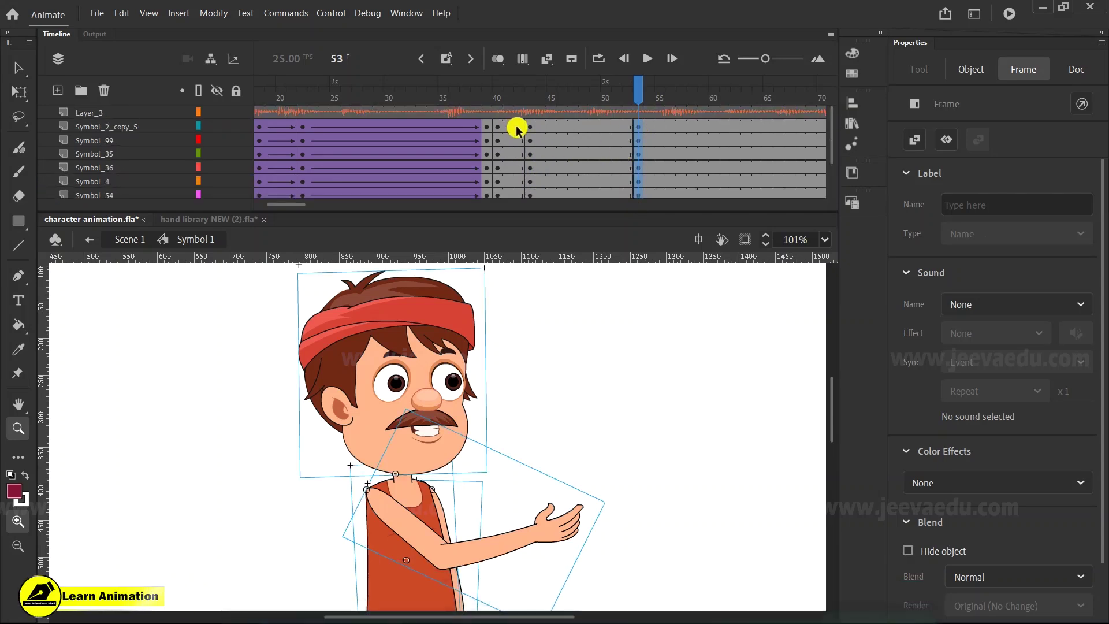
Step: Create classic tweens between the frame 40, 43 and 53 keyframes on all the character layers
drag(541, 127, 549, 222)
right_click(542, 159)
right_click(540, 157)
click(565, 163)
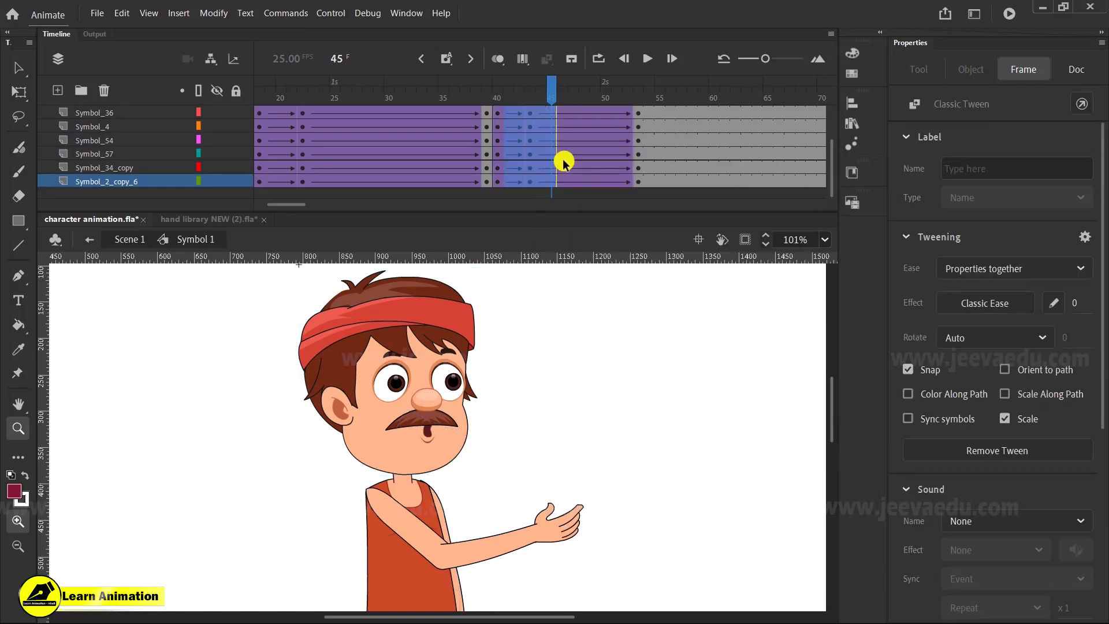
scroll(569, 144, up, 5)
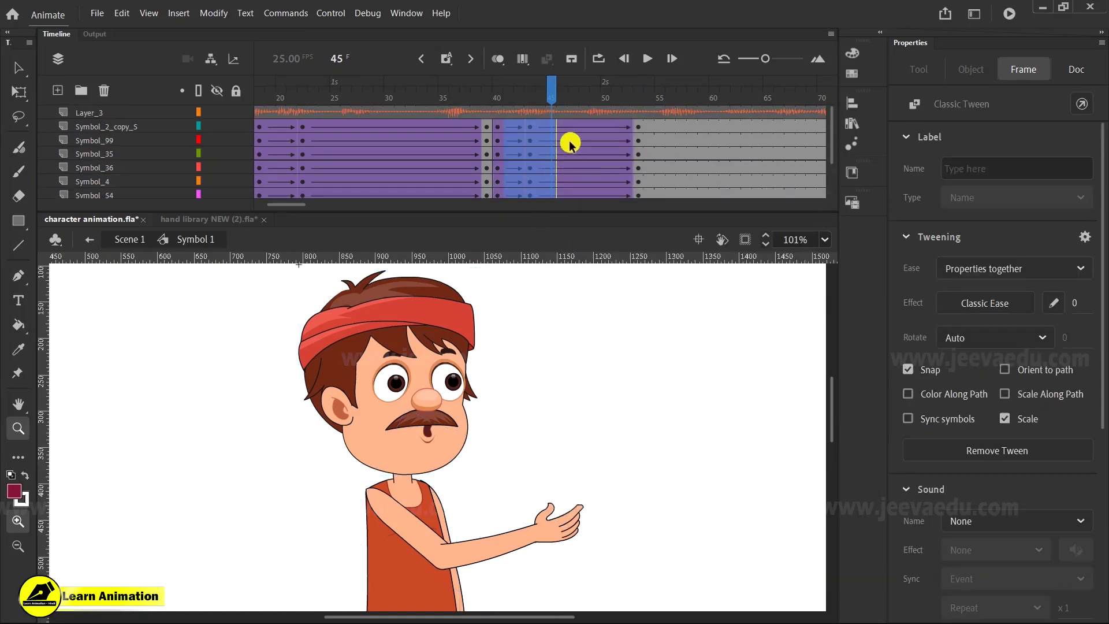
Step: Set the easing of the frame 43–53 classic tweens to 100 on all the character layers
drag(552, 91, 532, 93)
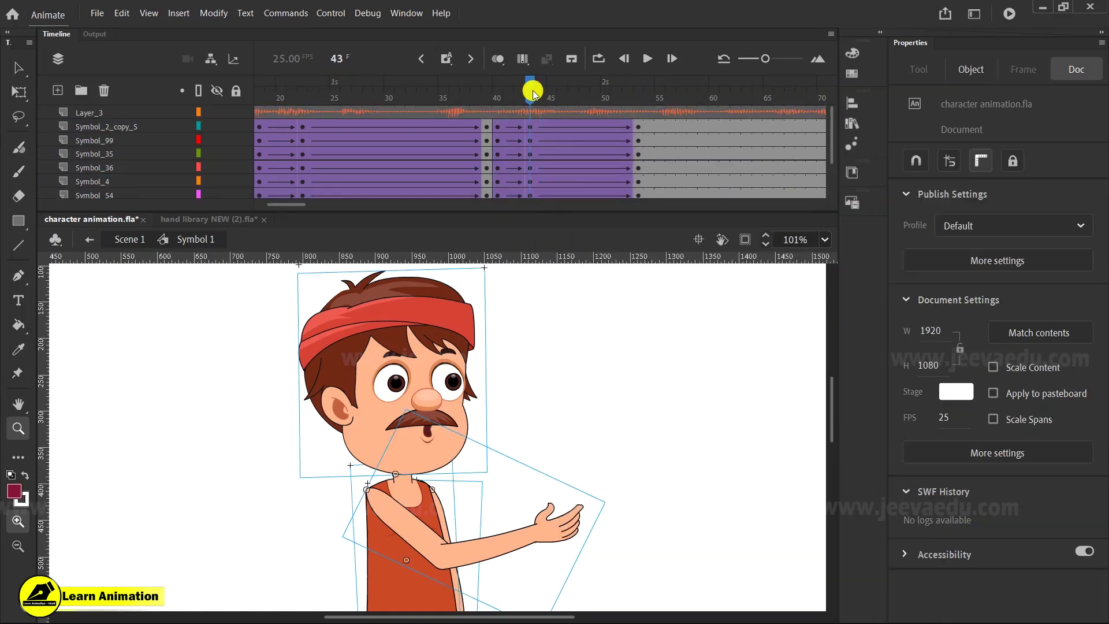
drag(574, 168, 582, 249)
click(1074, 303)
text(100)
key(Return)
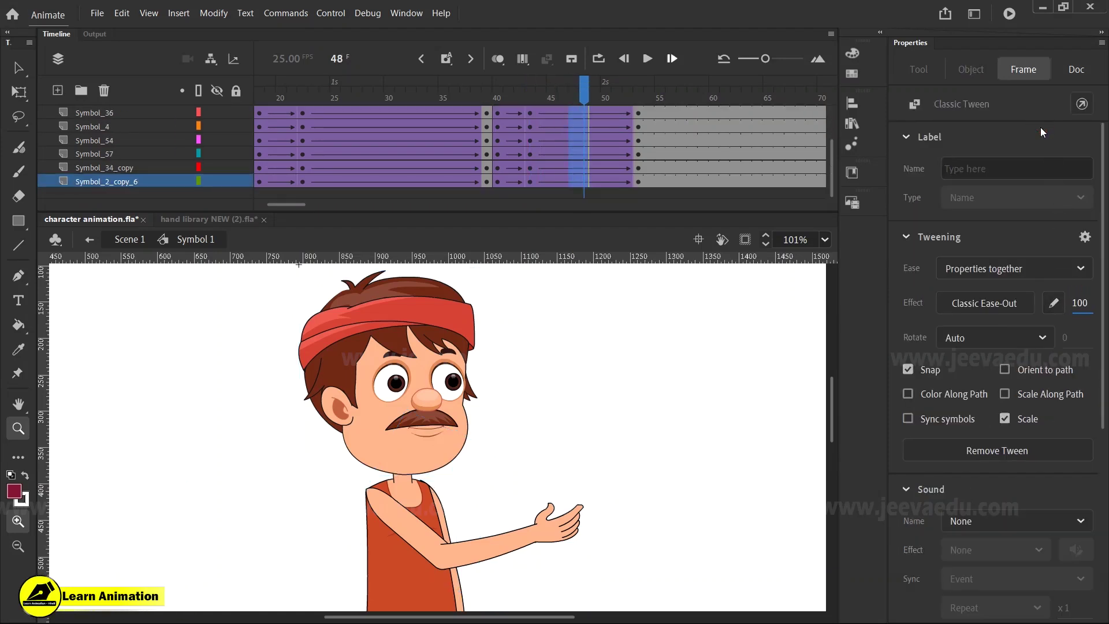
scroll(664, 116, up, 4)
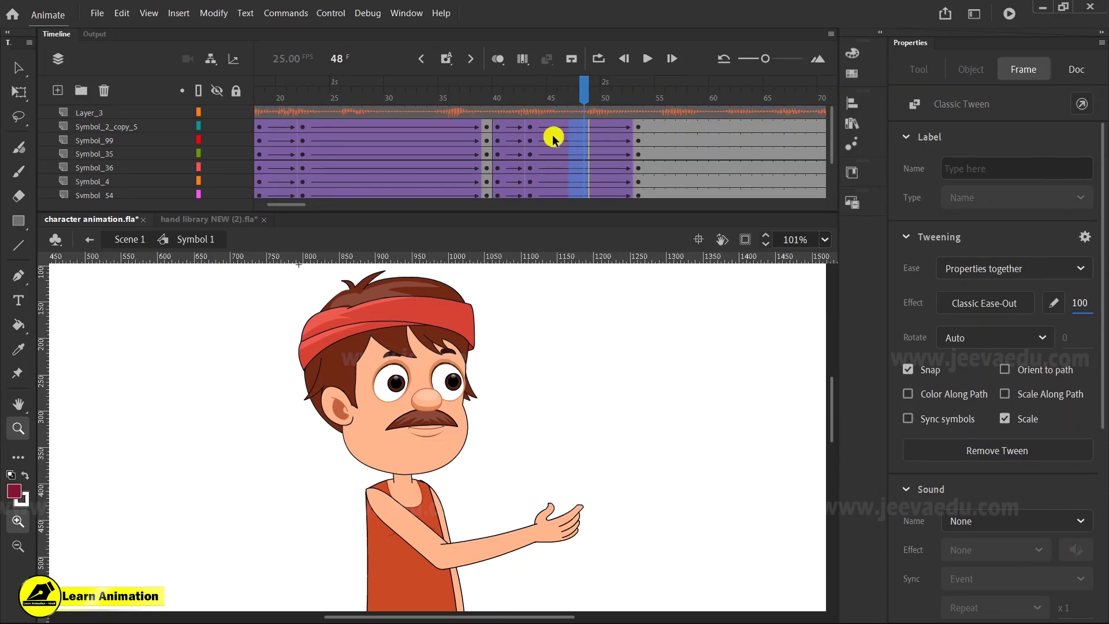
Step: At frame 43, rotate the head, torso and arms together slightly backward with the pivot point at the waist
click(530, 95)
alt+click(488, 480)
drag(515, 98, 555, 176)
alt+click(437, 510)
click(421, 439)
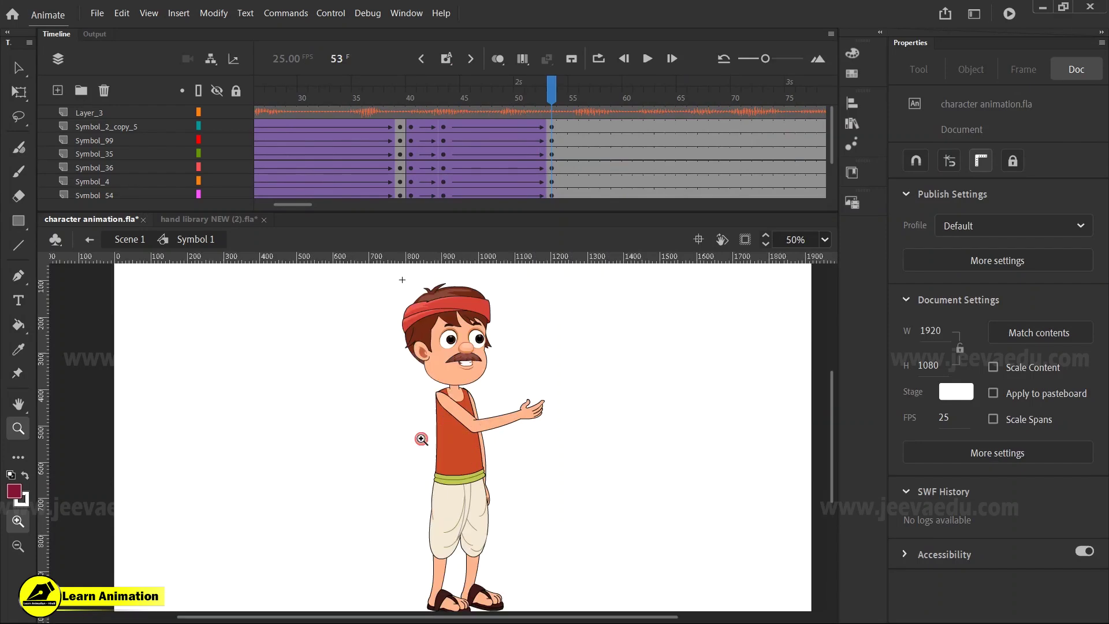
click(443, 140)
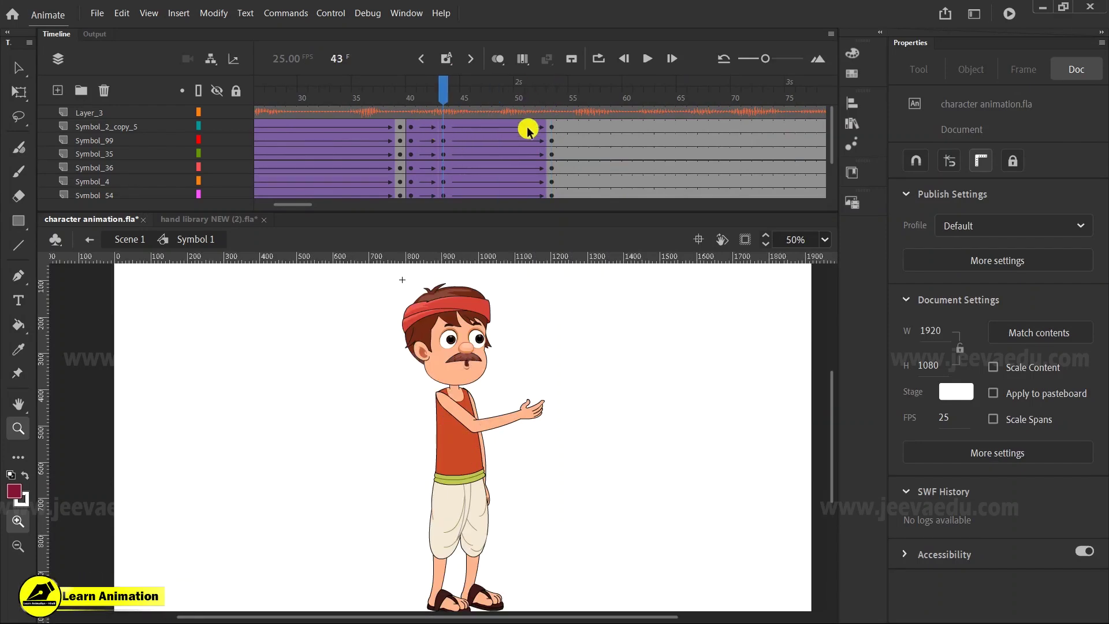
key(q)
drag(376, 279, 481, 439)
click(493, 457)
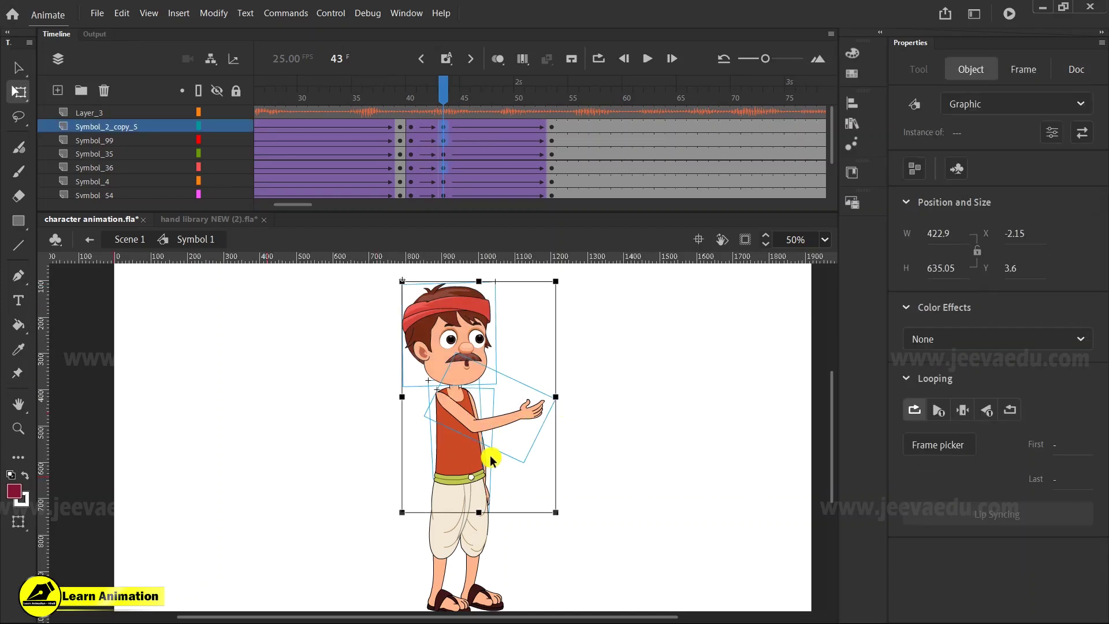
click(467, 482)
drag(462, 424, 462, 479)
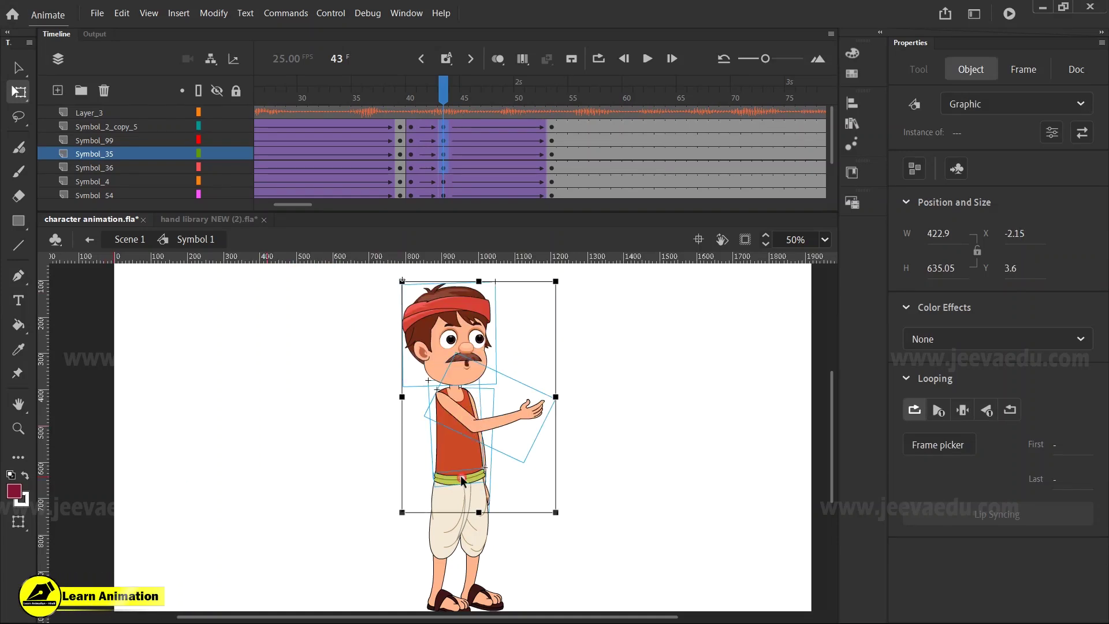
drag(565, 281, 563, 277)
Step: Examine the leaning body pose at frame 43 and scrub the neighbouring frames to check its movement
drag(334, 385, 565, 583)
key(z)
click(478, 363)
key(q)
key(z)
alt+click(488, 377)
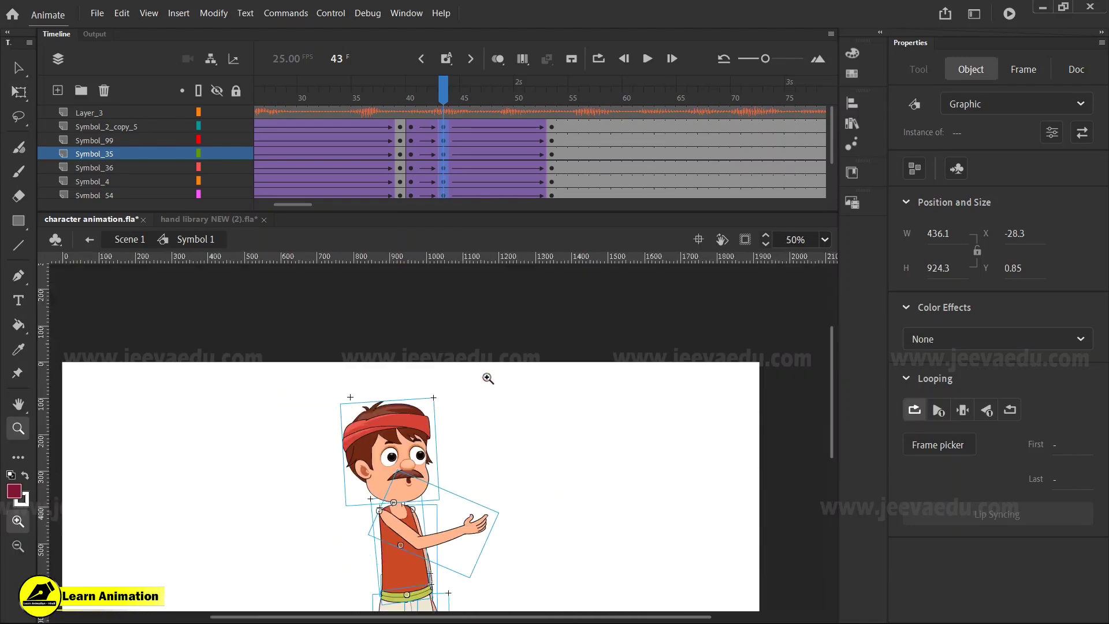
click(433, 181)
drag(434, 104, 448, 140)
click(444, 142)
click(458, 421)
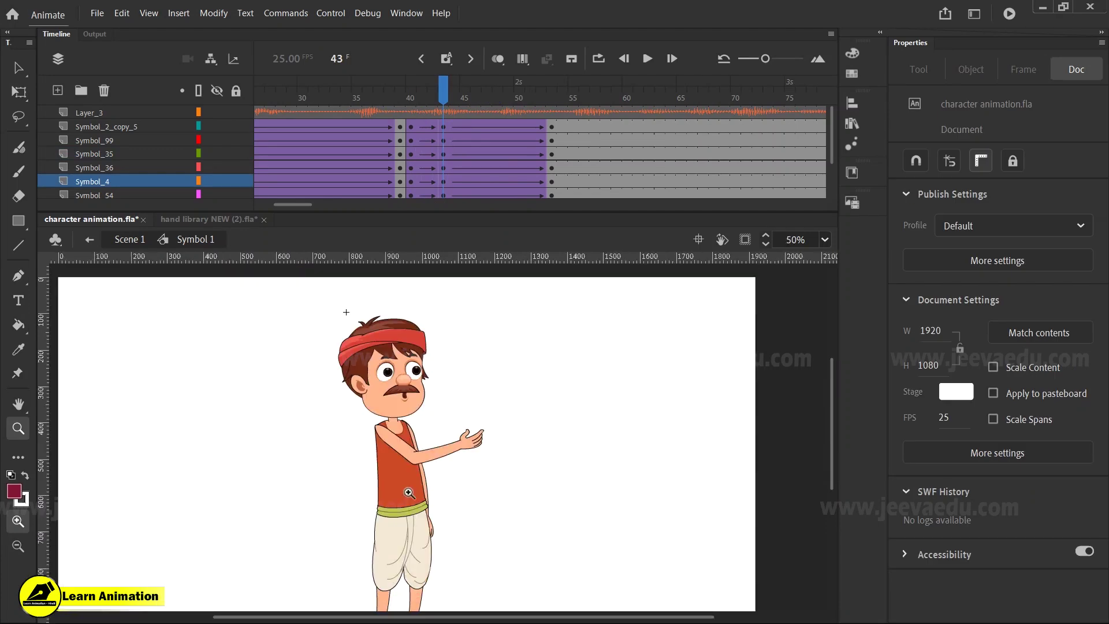
Step: Rotate the back arm and the front arm slightly at frame 43 to match the leaning torso
key(v)
click(494, 519)
key(q)
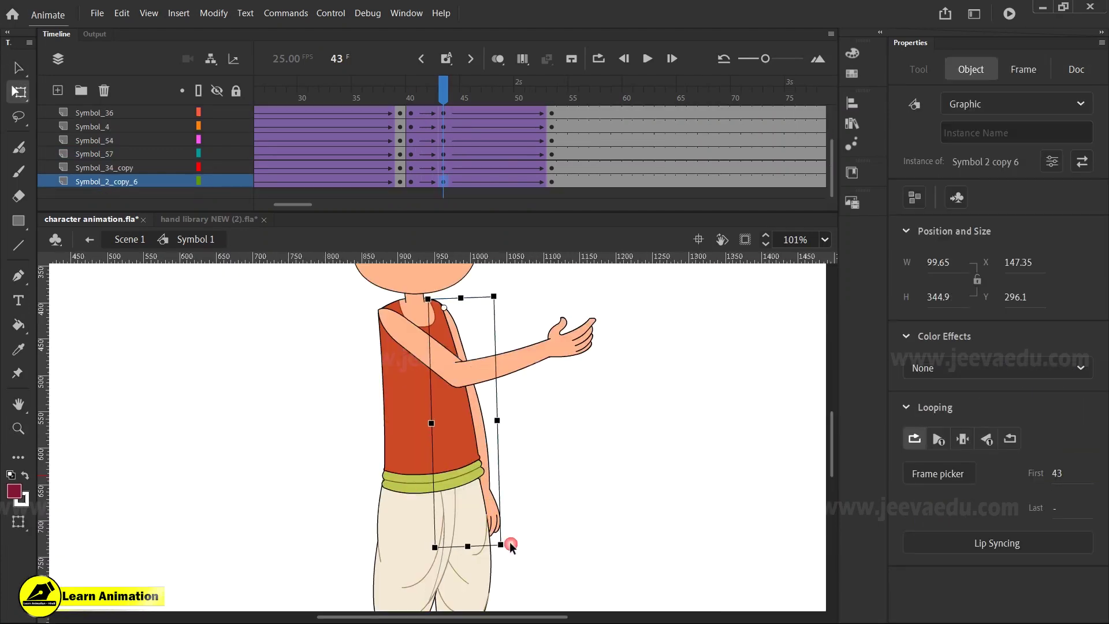
click(553, 348)
drag(629, 314, 633, 326)
Step: At frame 53, rotate the head, torso and arms together slightly forward around the waist
key(z)
alt+click(501, 410)
click(437, 108)
drag(437, 108, 552, 115)
key(v)
click(349, 333)
drag(327, 309, 480, 425)
key(q)
click(429, 430)
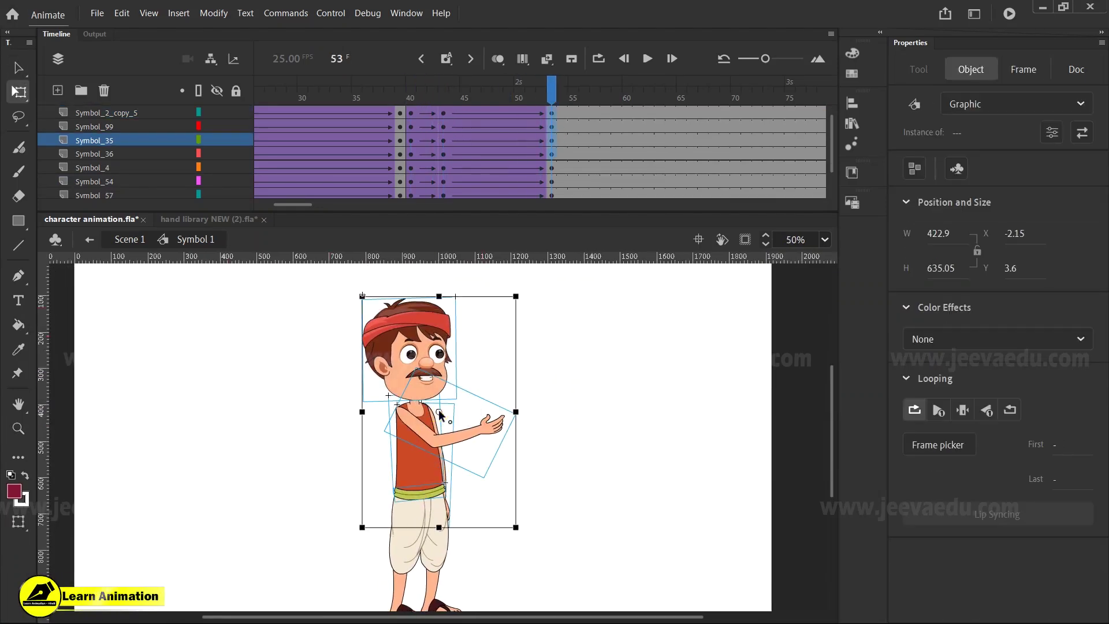
click(422, 492)
drag(516, 290, 545, 366)
Step: Rotate the head slightly at frame 53 and skew the whole figure slightly forward
click(457, 315)
drag(478, 300, 470, 291)
click(479, 435)
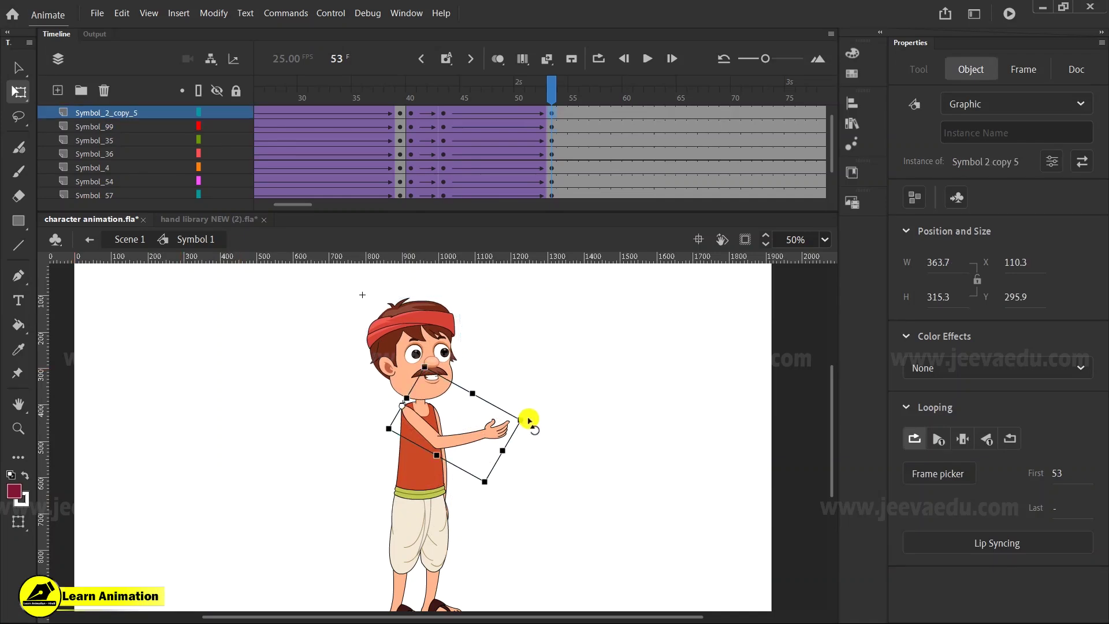
drag(331, 544, 470, 297)
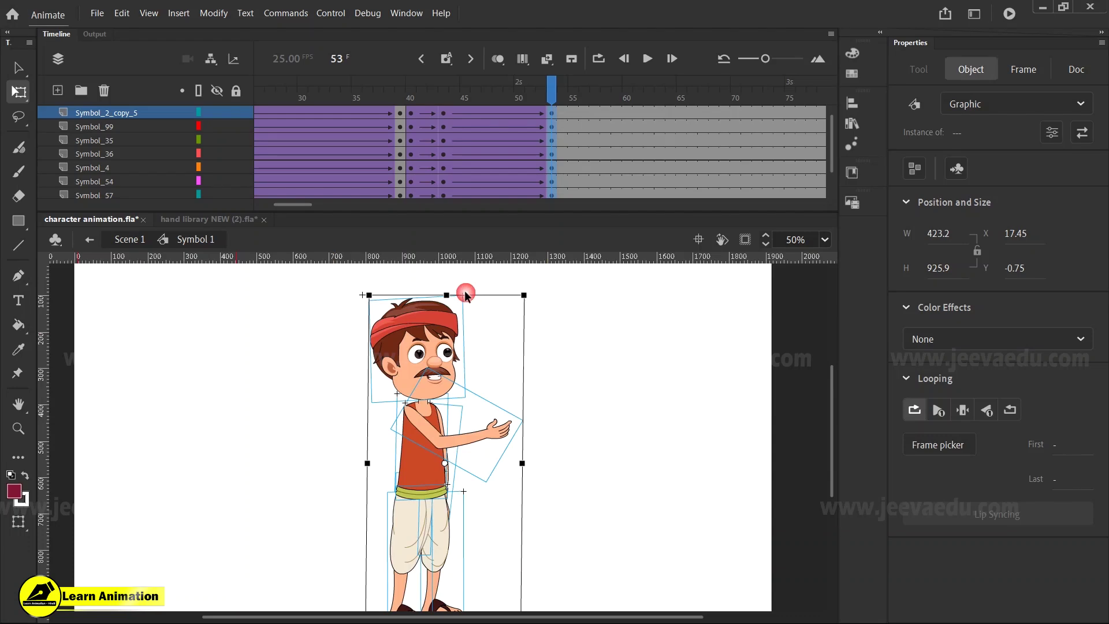
Step: Scrub between frames 43 and 53 to compare the two body poses
click(378, 127)
drag(374, 128, 556, 154)
click(557, 154)
click(551, 119)
click(445, 114)
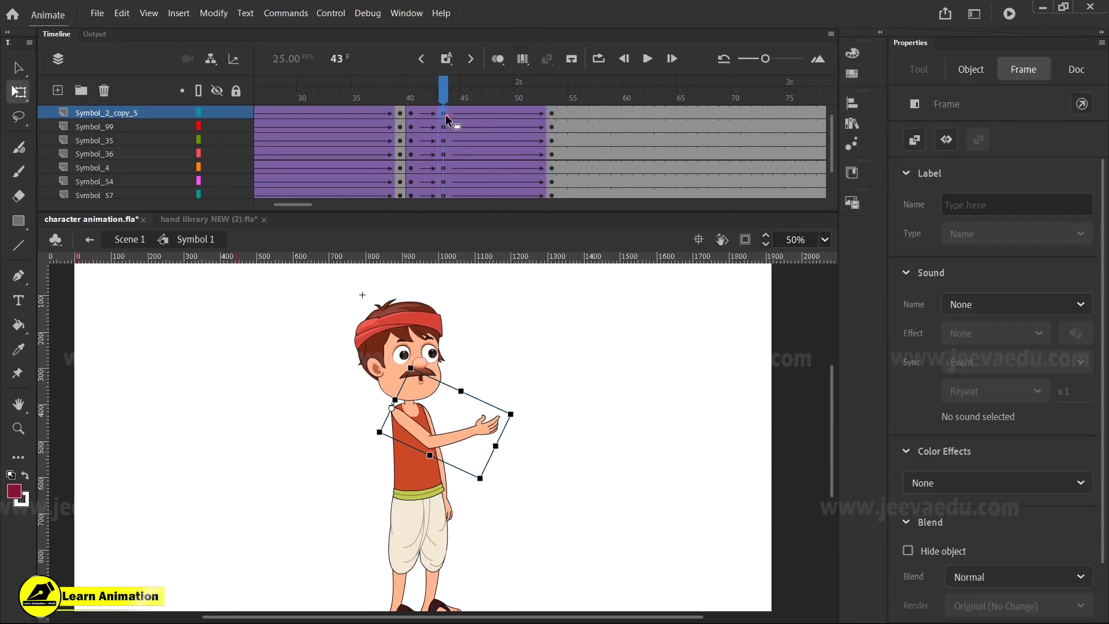
click(551, 113)
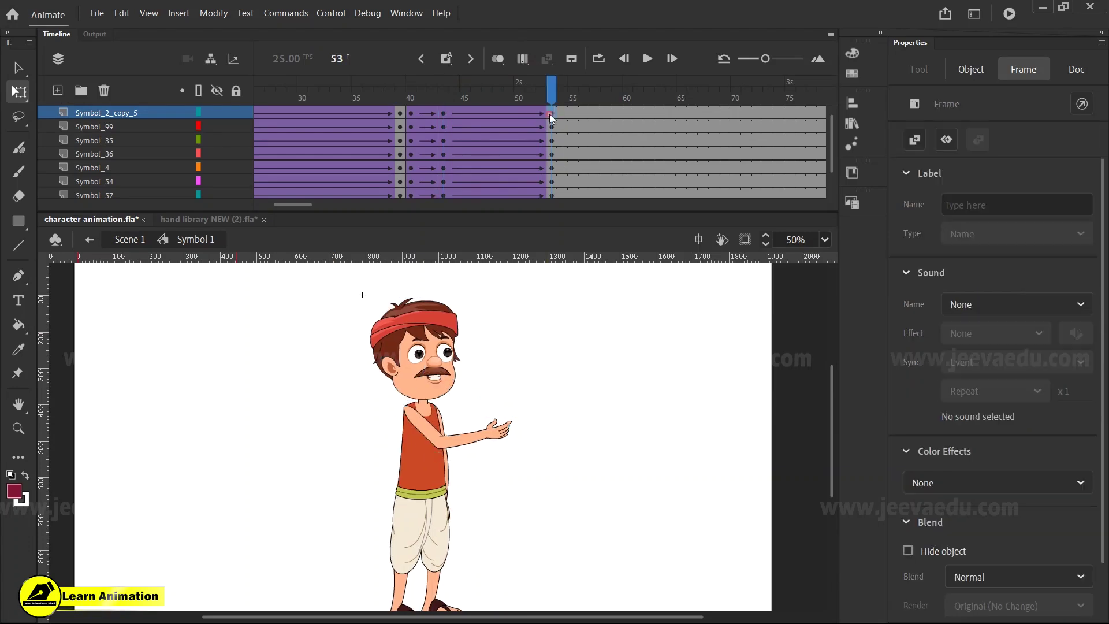
Step: Rotate the front arm down at frame 53 so the hand rests at the waist, and compare it with frame 43
drag(527, 423, 470, 503)
key(z)
click(409, 421)
click(408, 422)
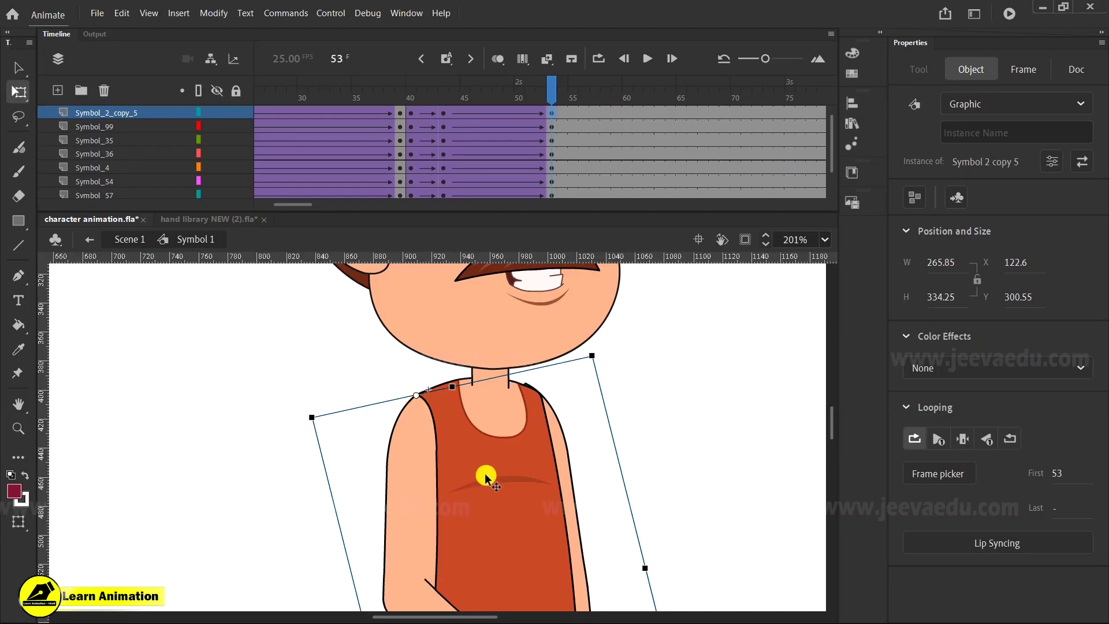
alt+click(493, 499)
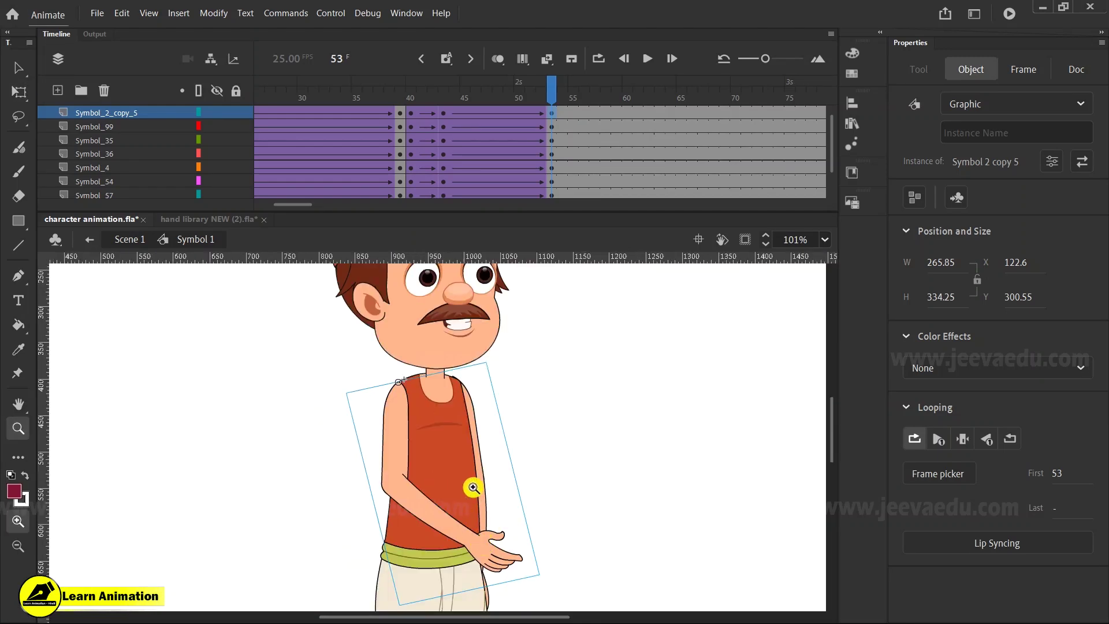
key(q)
drag(551, 577, 525, 587)
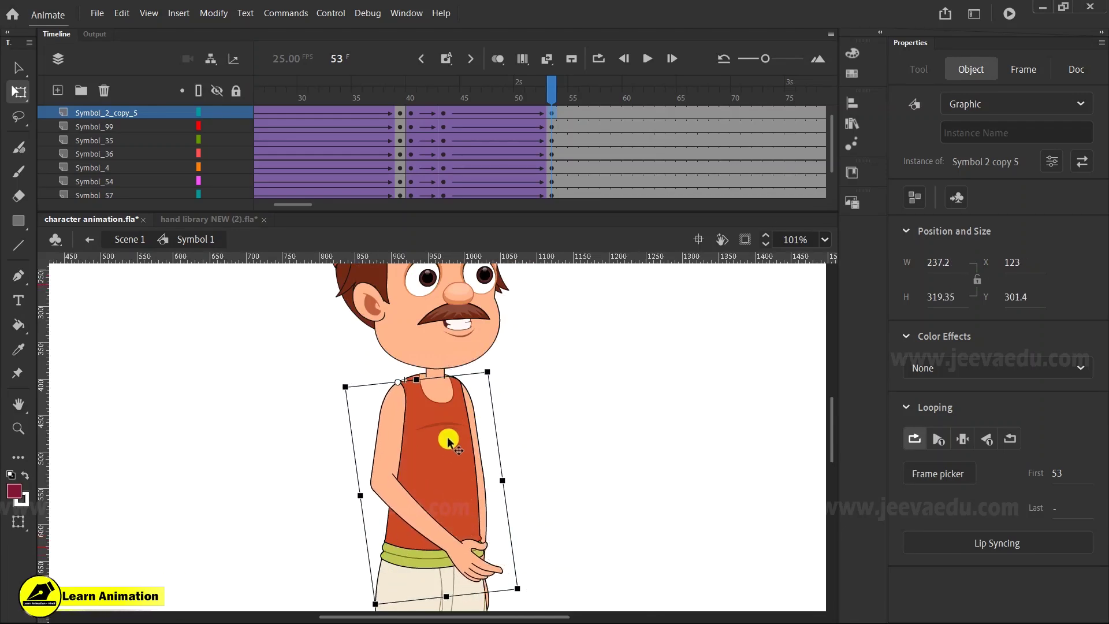
click(443, 112)
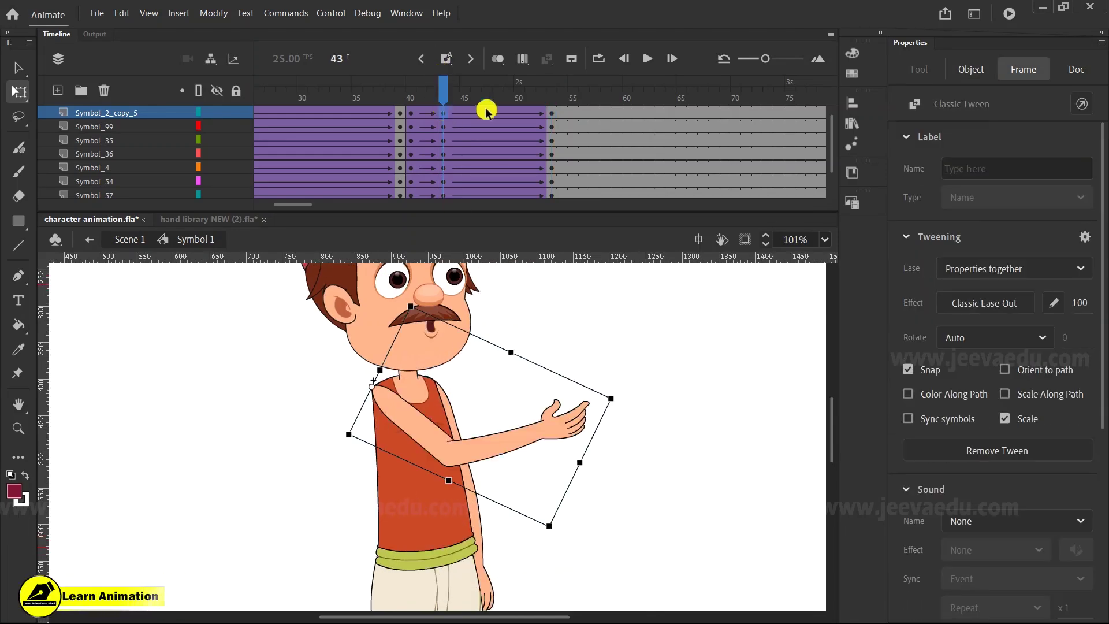
click(552, 113)
Step: Inside the front arm symbol, insert Layer_2 forearm keyframes at frames 43 and 53 with a classic tween between them
click(468, 549)
double_click(468, 549)
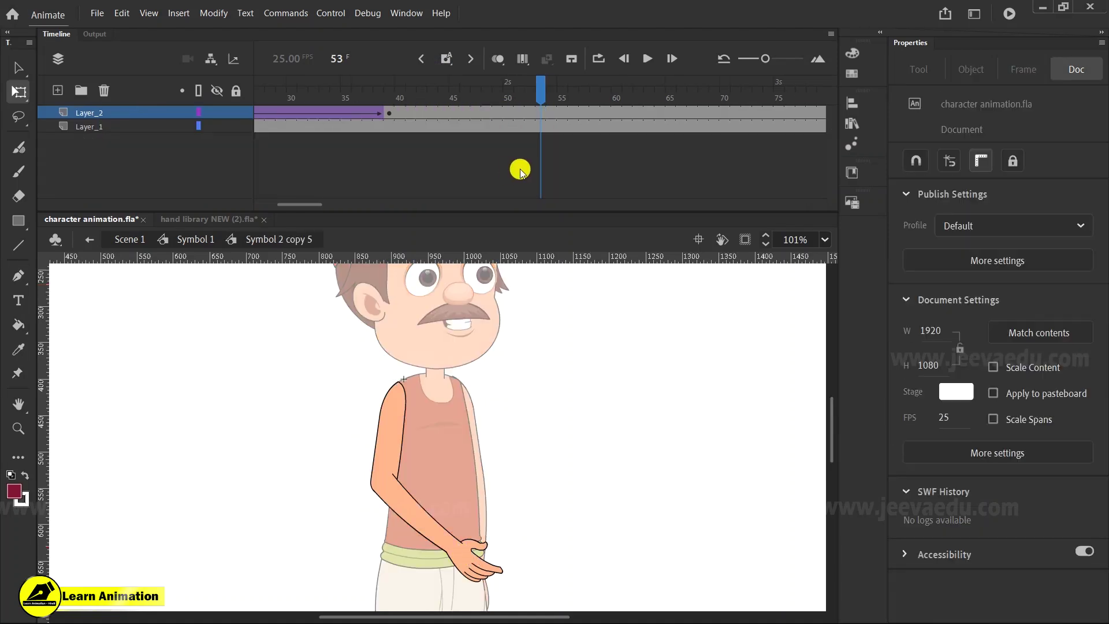
click(539, 115)
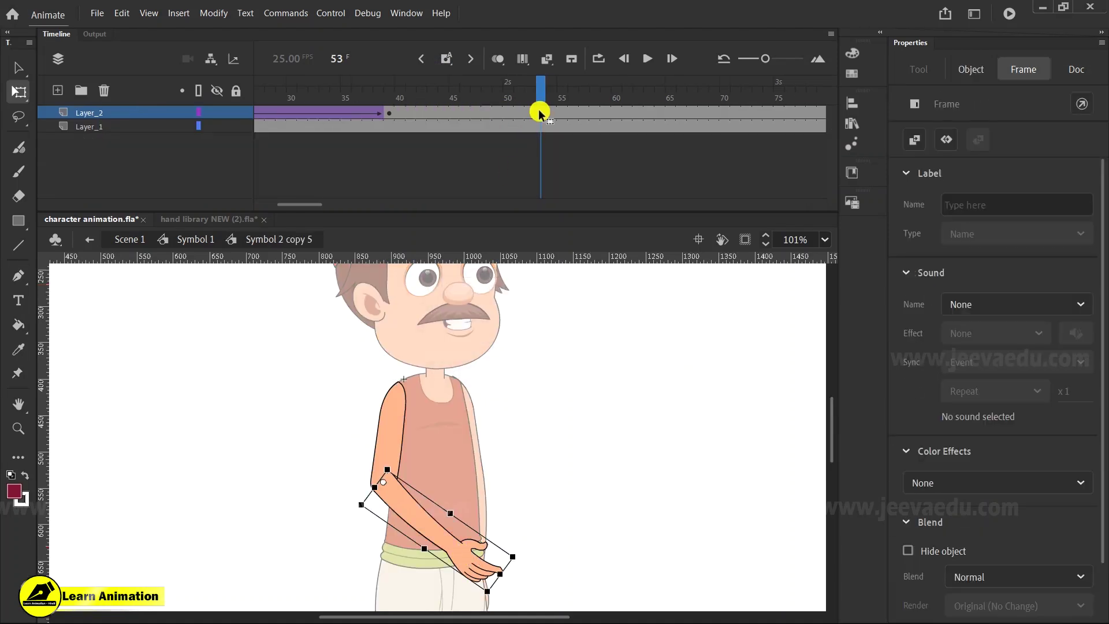
click(442, 109)
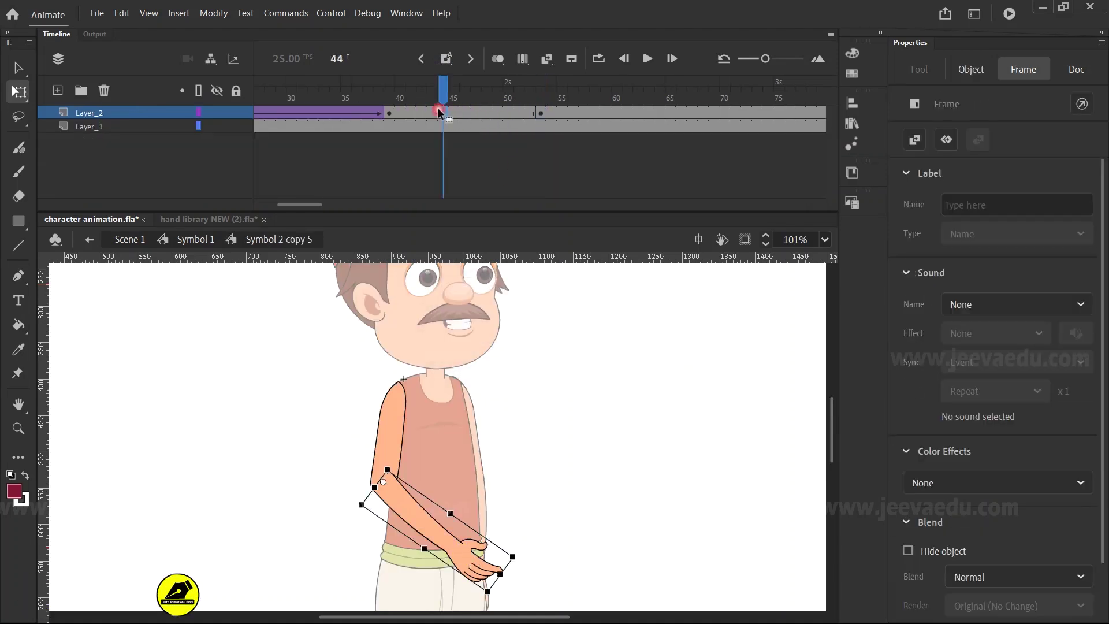
click(432, 110)
right_click(459, 114)
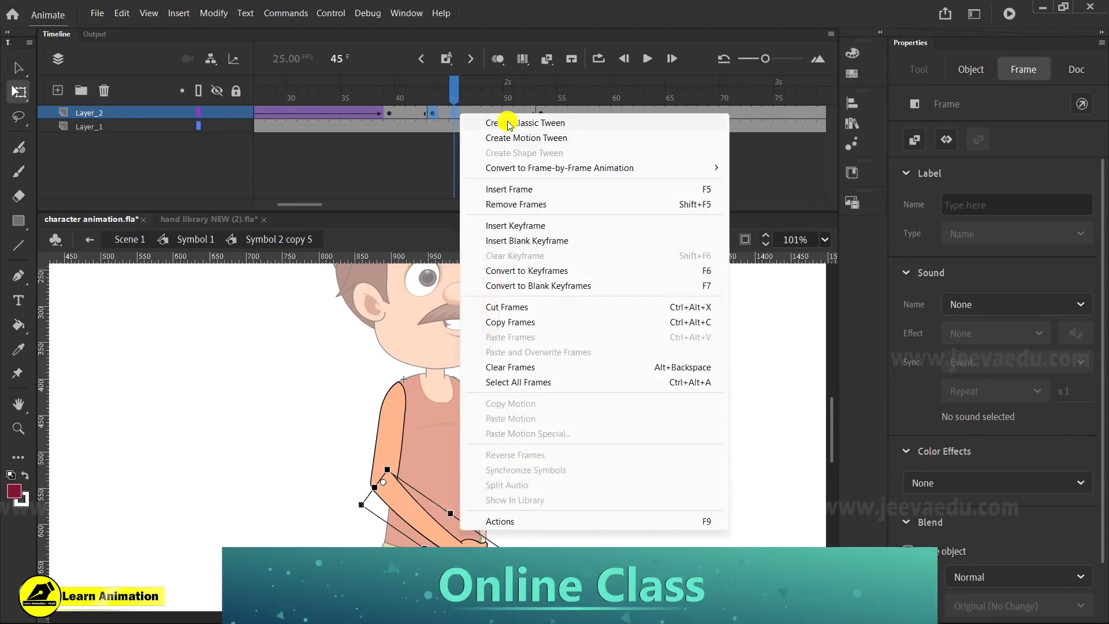
click(503, 116)
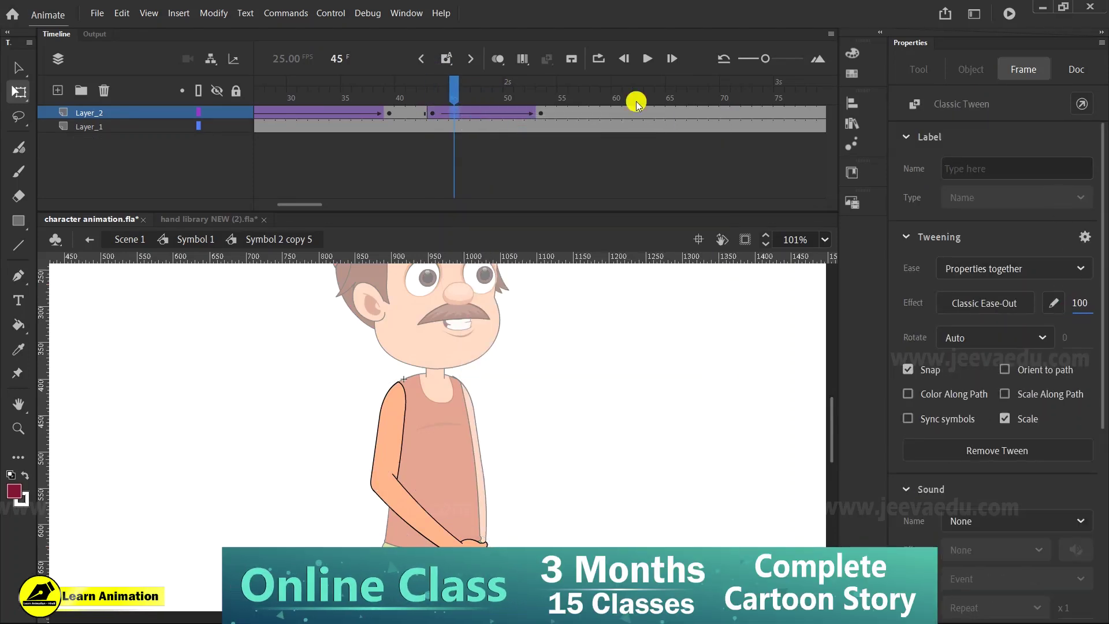
Step: At frame 53, rotate the forearm up so the hand rests against the chest, and shorten the forearm slightly
click(541, 115)
drag(473, 543, 448, 395)
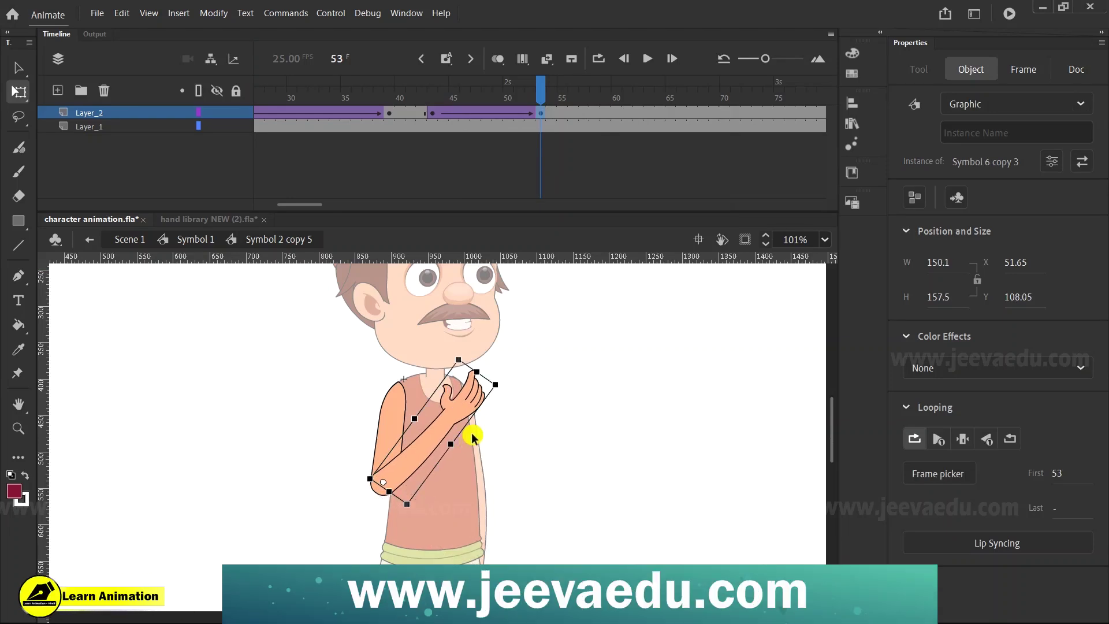
drag(480, 369, 462, 393)
Step: Inside the forearm symbol, try rotating the hand more upright at a Layer_2 keyframe on frame 53, and clear that keyframe
key(z)
click(447, 418)
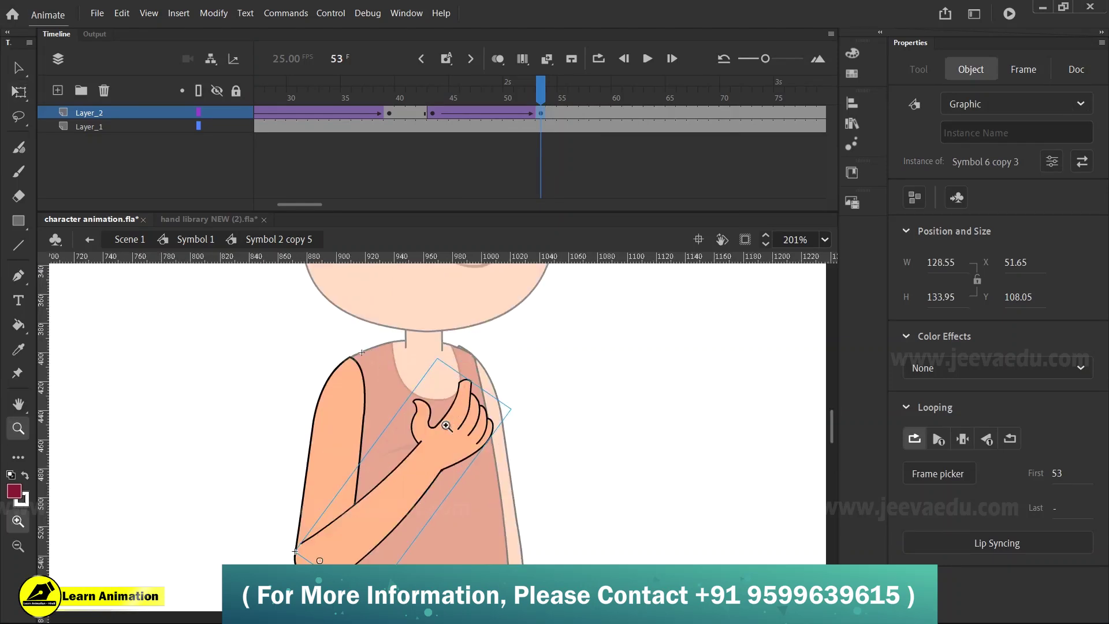
key(v)
double_click(460, 429)
key(q)
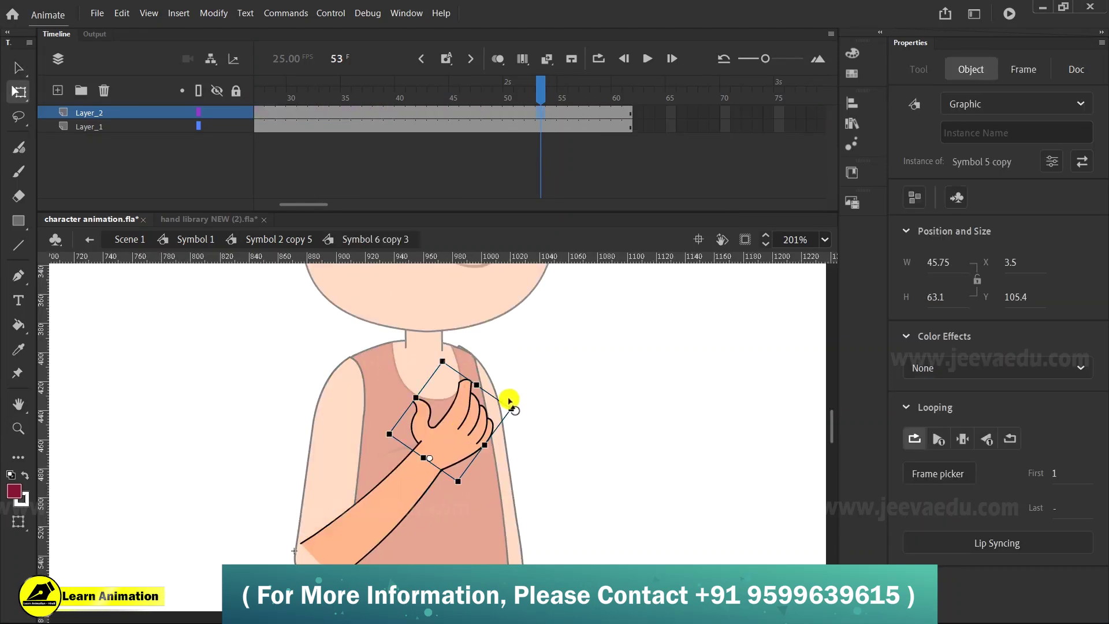
mouse_move(516, 404)
mouse_down()
mouse_move(520, 420)
mouse_move(501, 403)
mouse_up()
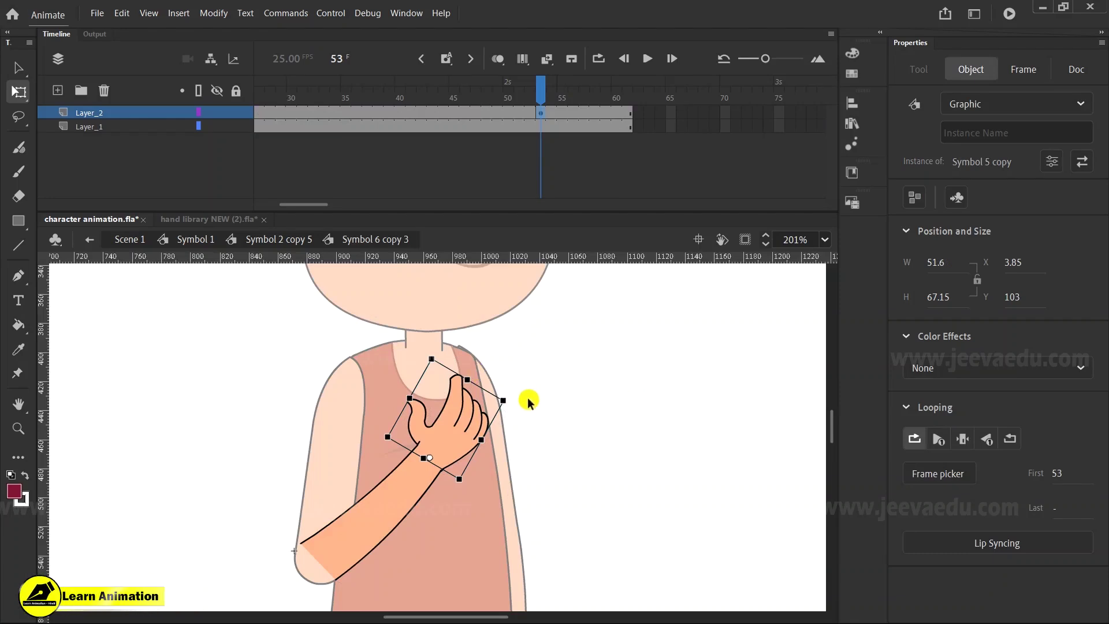
drag(516, 401, 506, 392)
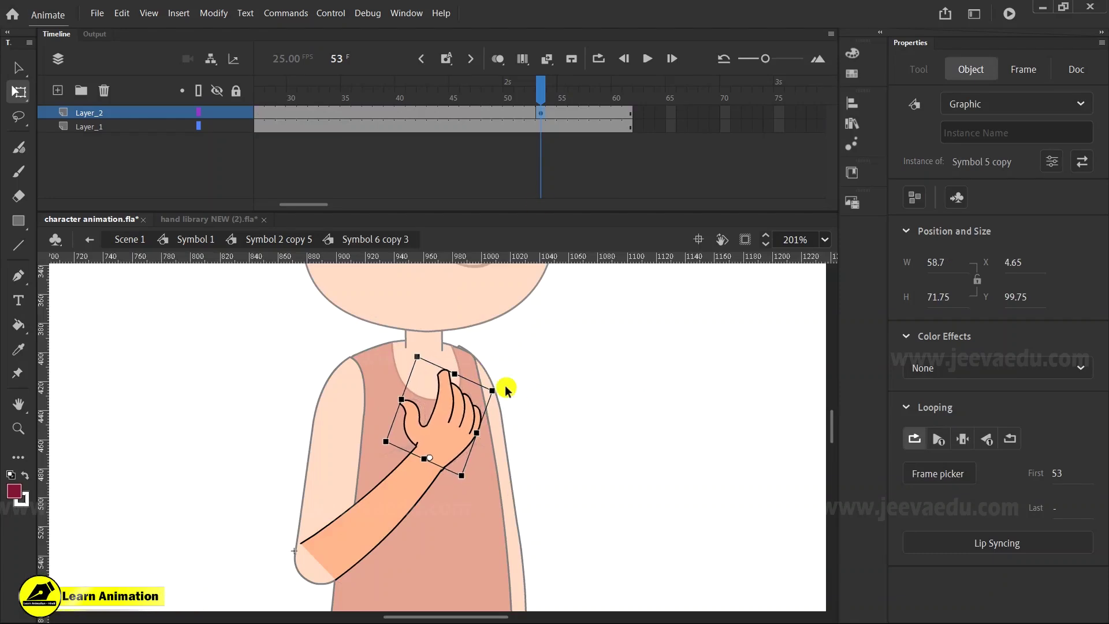
click(537, 110)
right_click(541, 112)
click(599, 269)
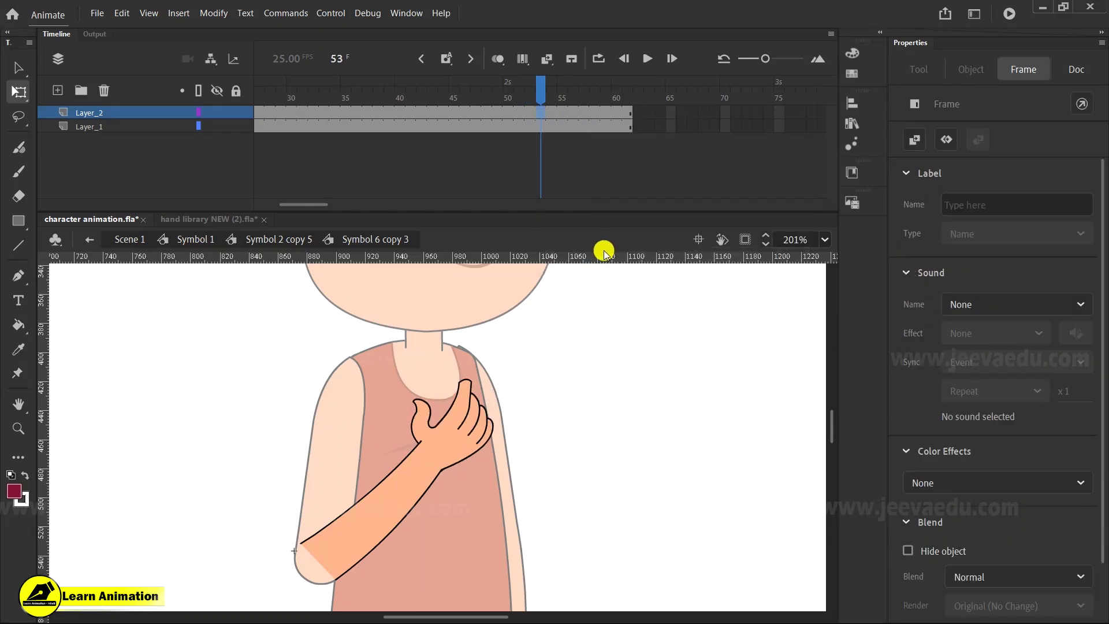
drag(524, 97, 4, 202)
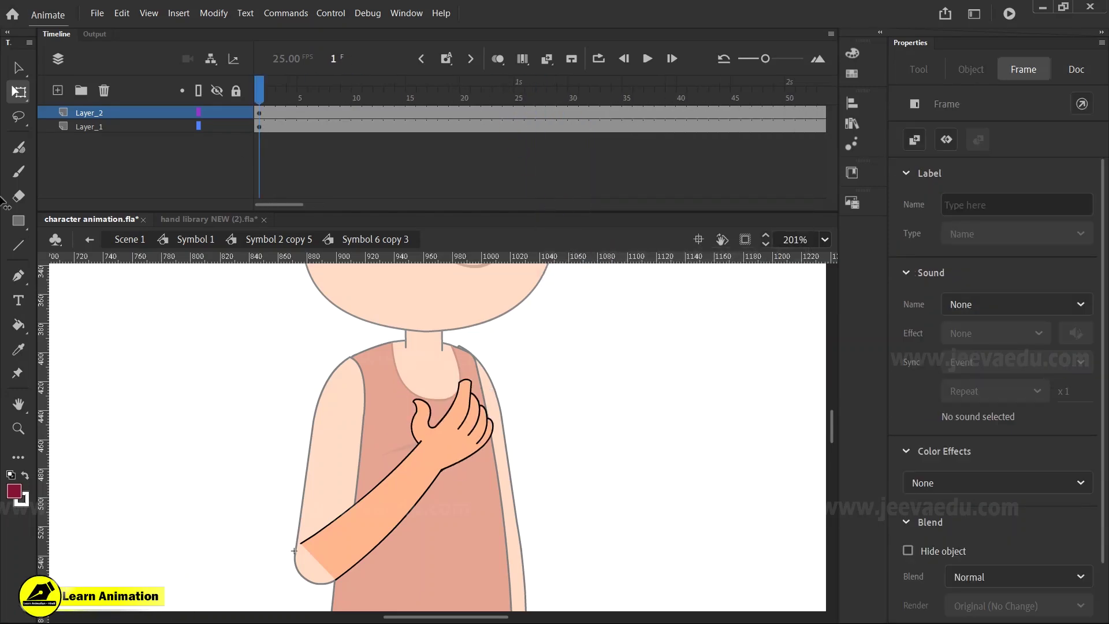
click(532, 143)
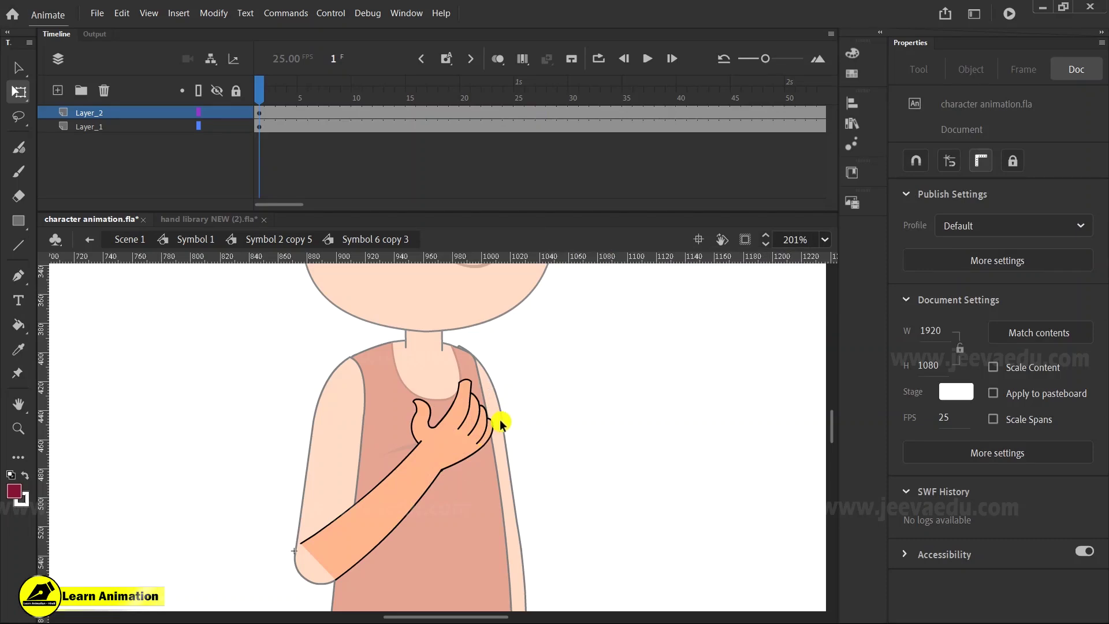
key(shift+period)
key(comma)
click(474, 459)
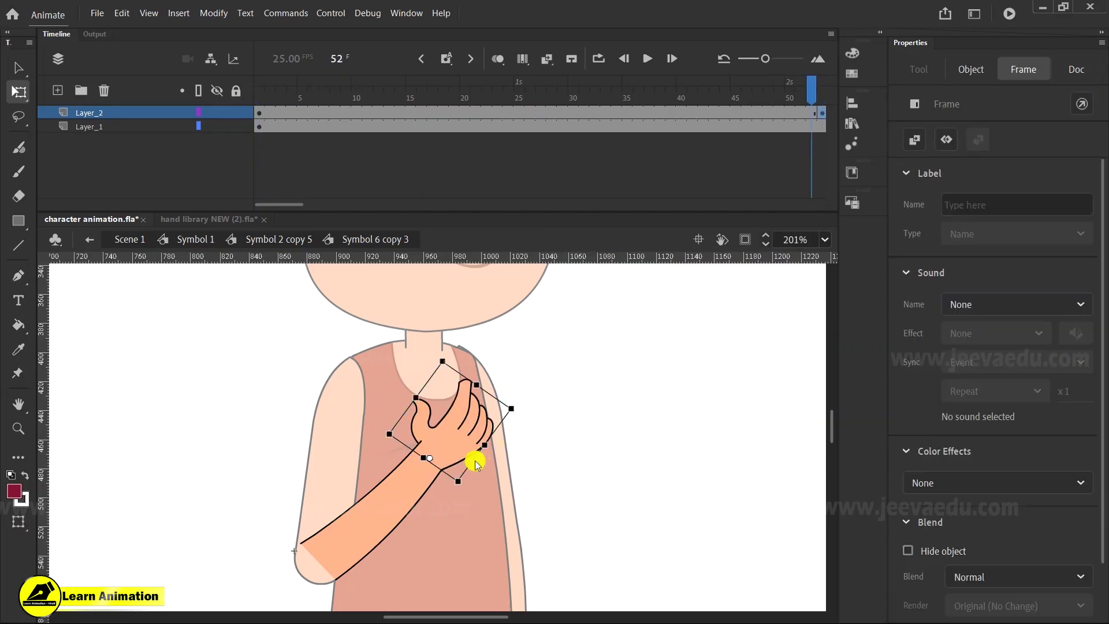
double_click(469, 471)
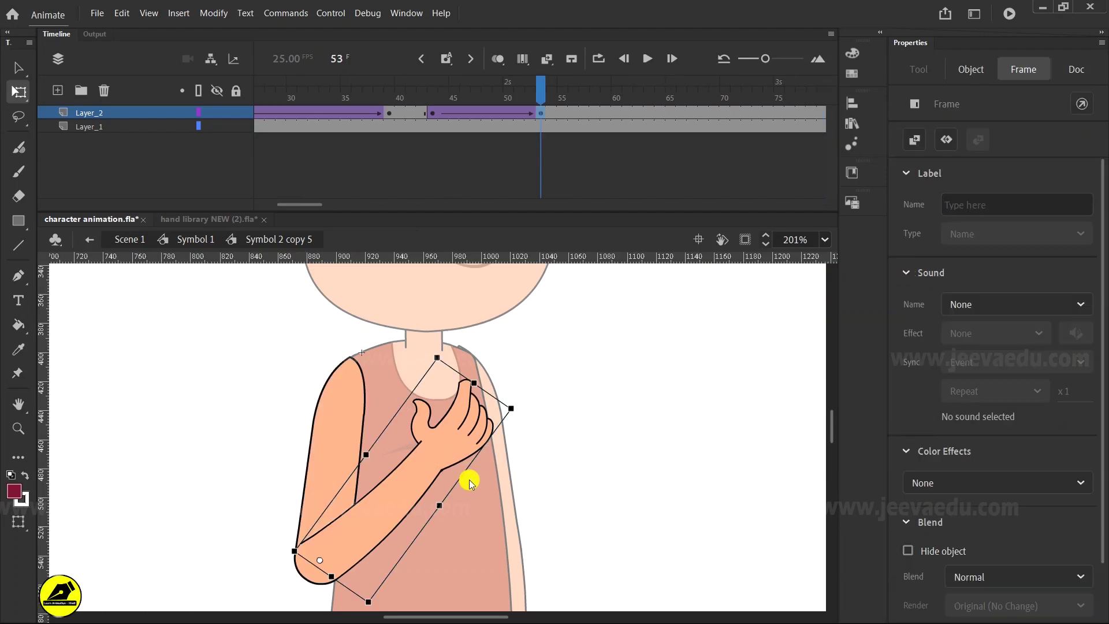
drag(527, 94, 540, 118)
click(470, 389)
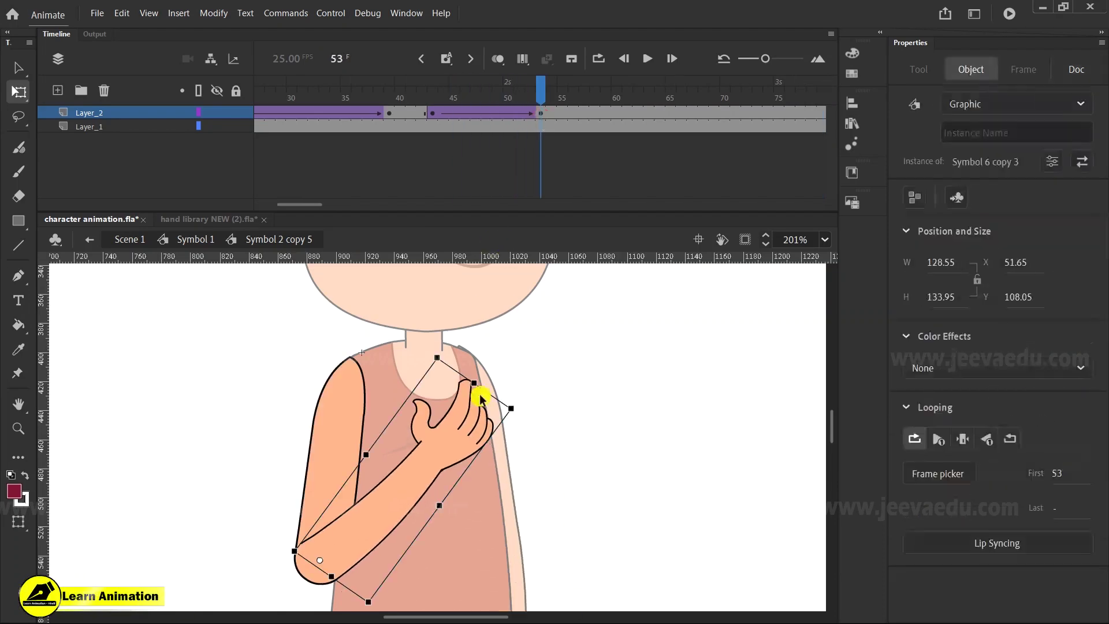
key(v)
double_click(465, 427)
click(464, 425)
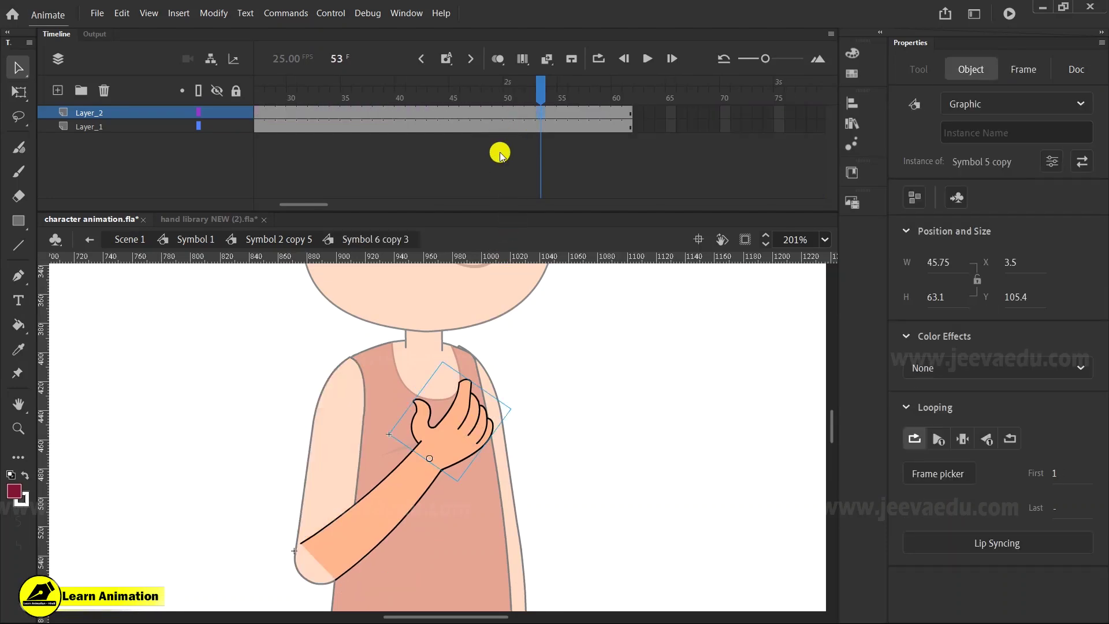
click(558, 398)
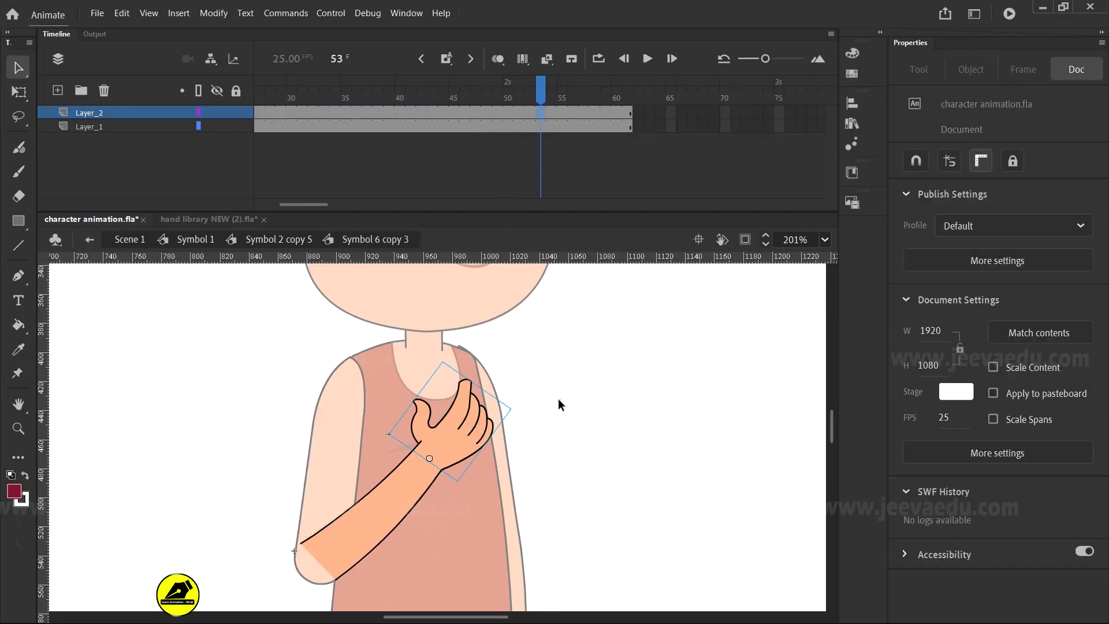
click(305, 239)
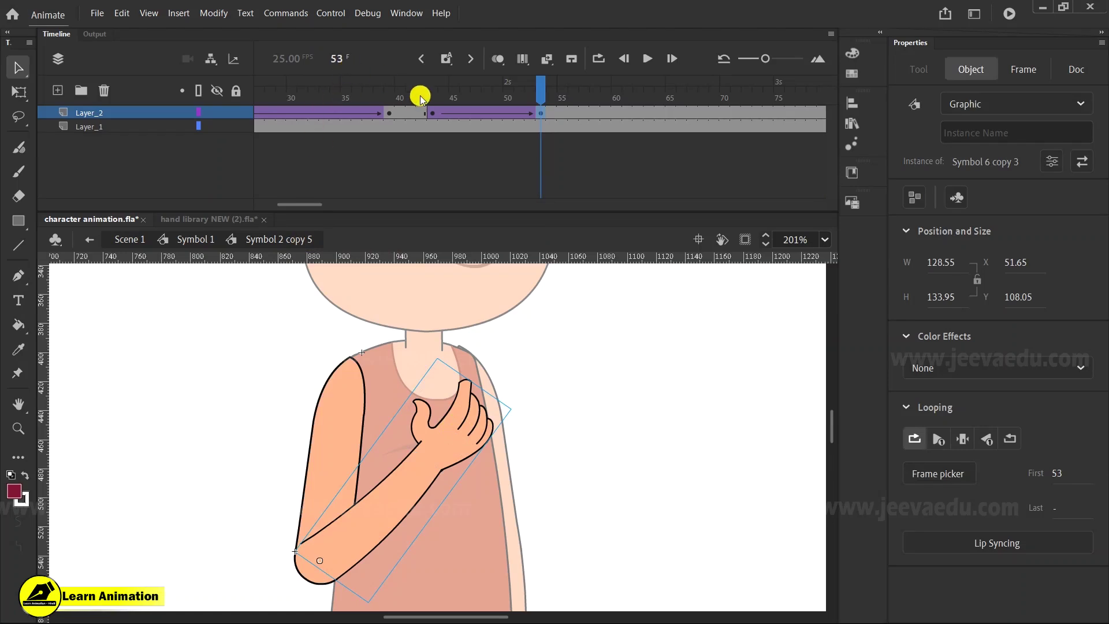
click(431, 113)
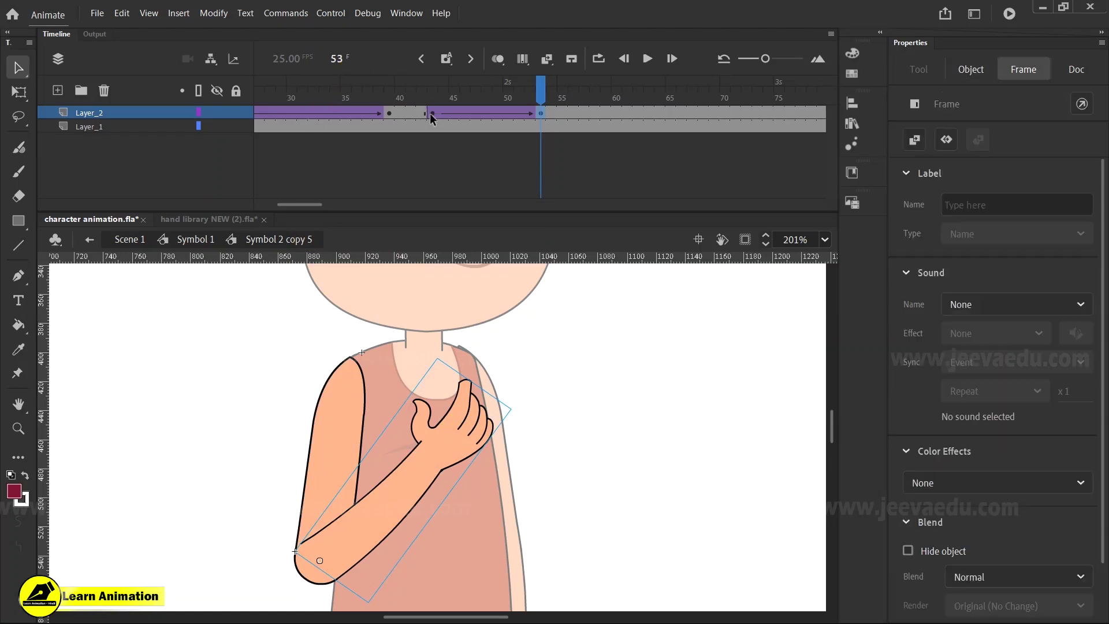
click(540, 113)
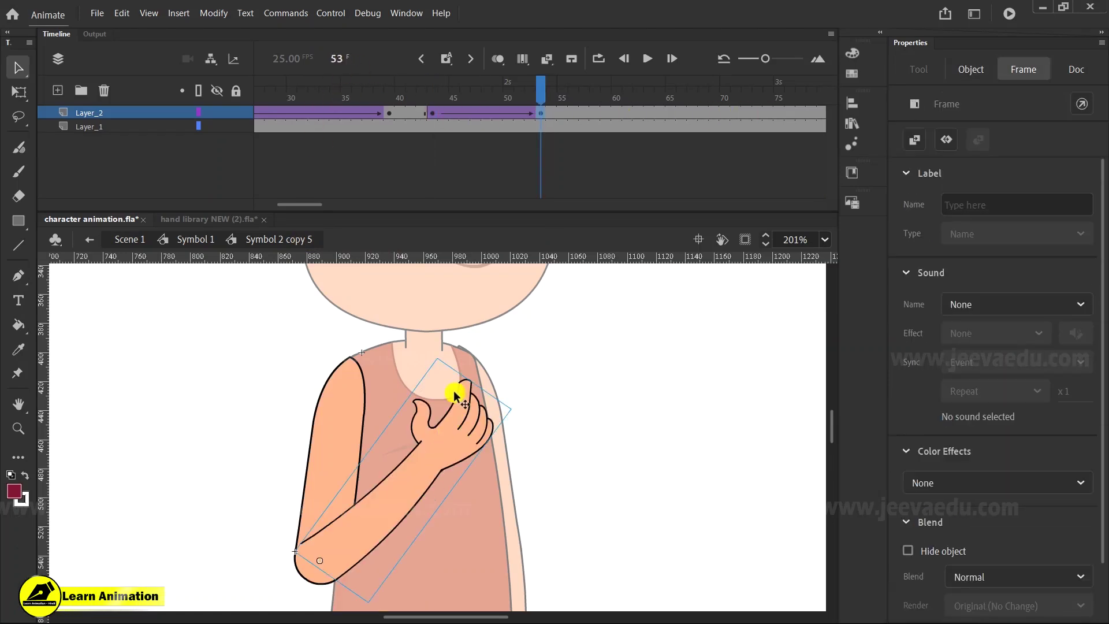
Step: Inside the forearm symbol, insert Layer_2 hand keyframes at frames 43 and 53 with a classic tween between them, eased out at 100
double_click(465, 427)
click(540, 110)
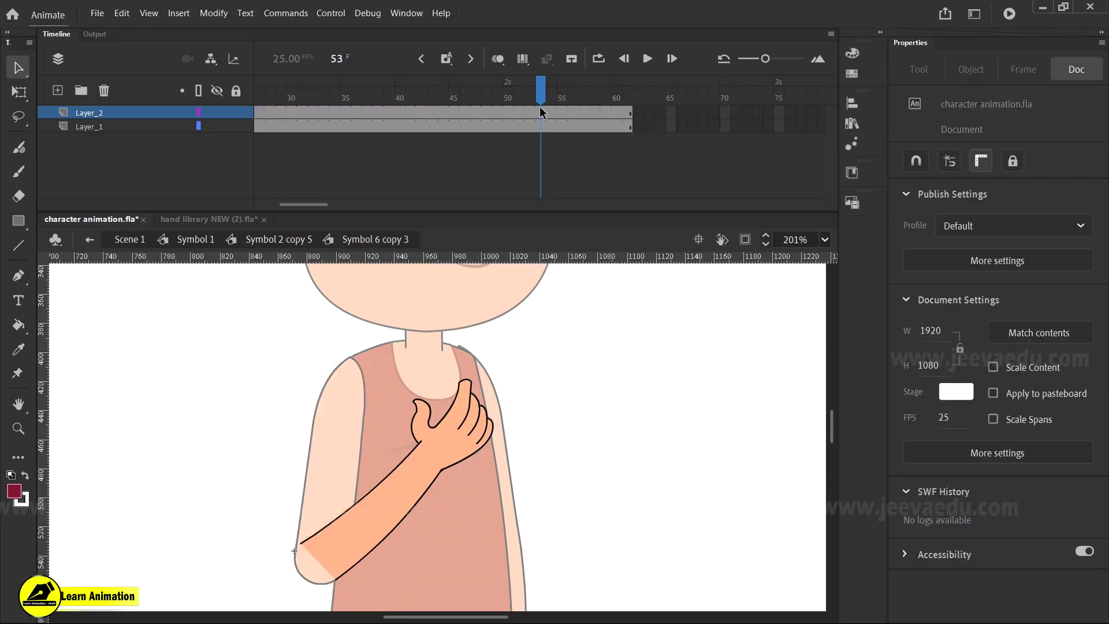
key(F6)
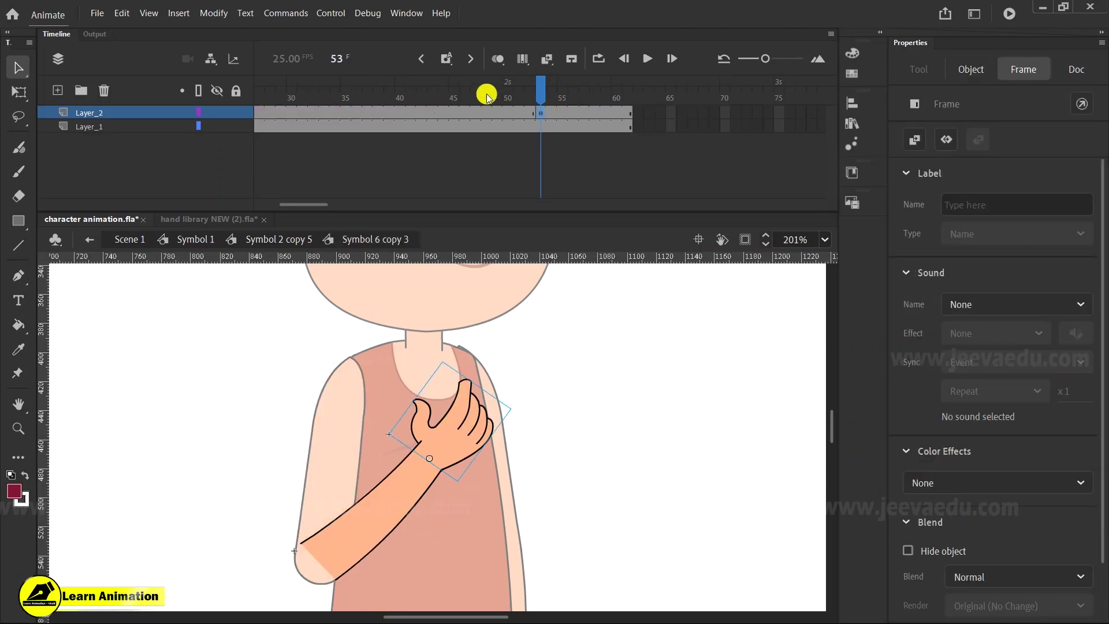
click(429, 109)
key(F6)
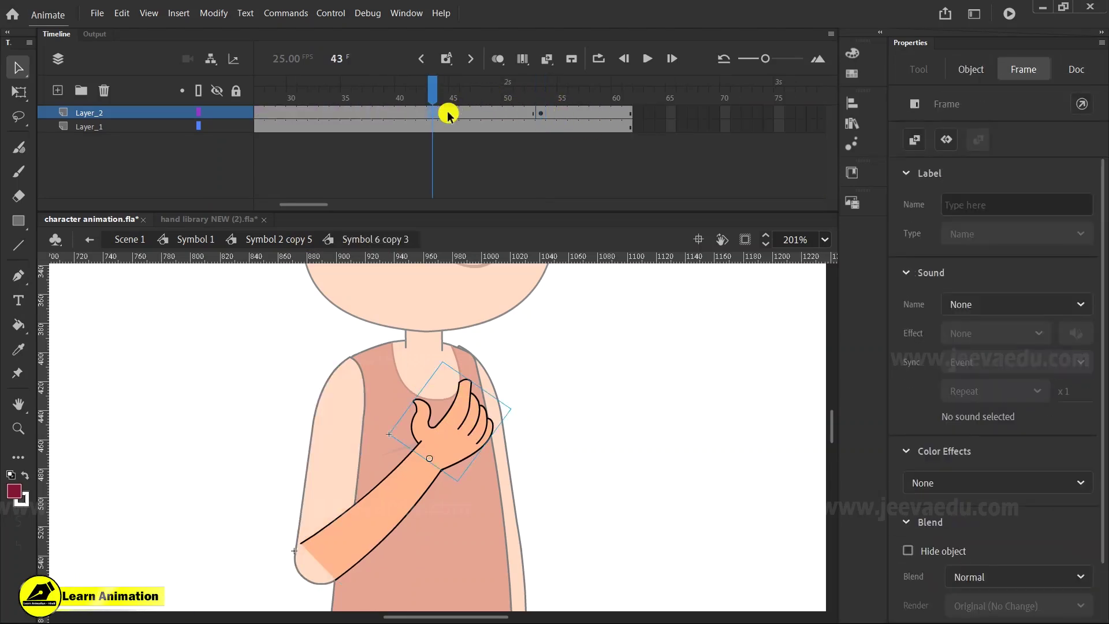
right_click(466, 109)
click(531, 118)
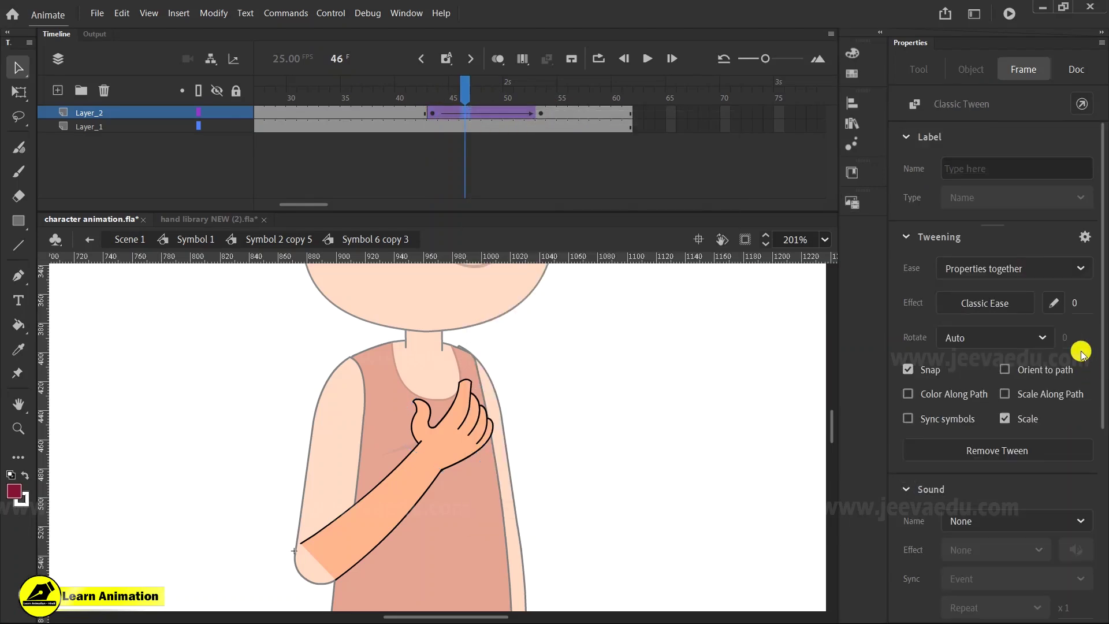
Step: Extend both layers of the forearm symbol by inserting frames beyond their current end
drag(584, 110, 664, 182)
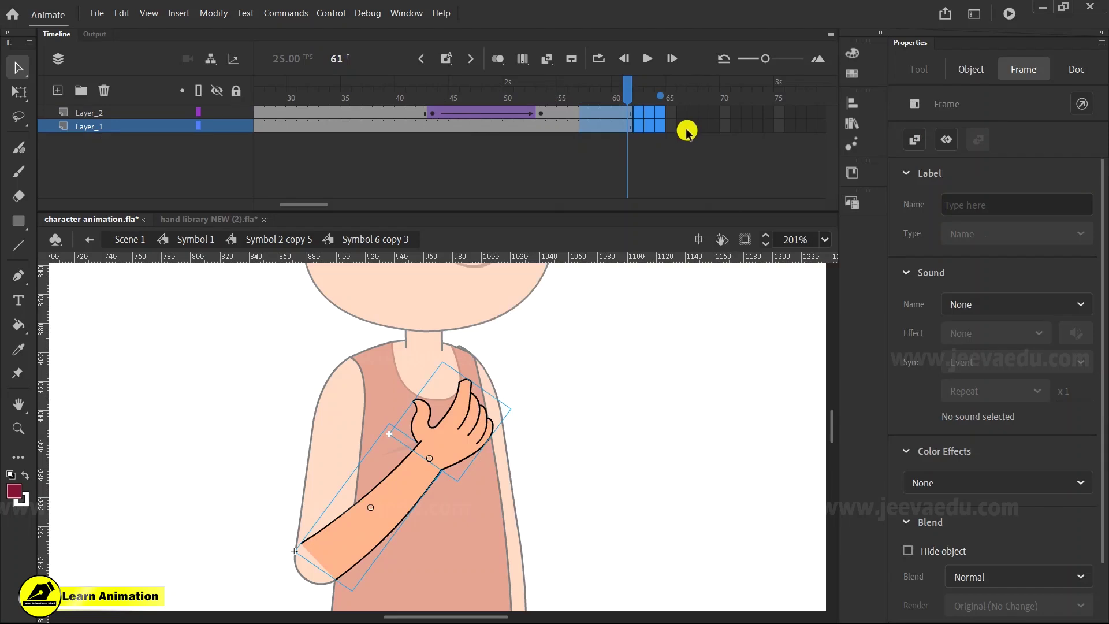
key(F5)
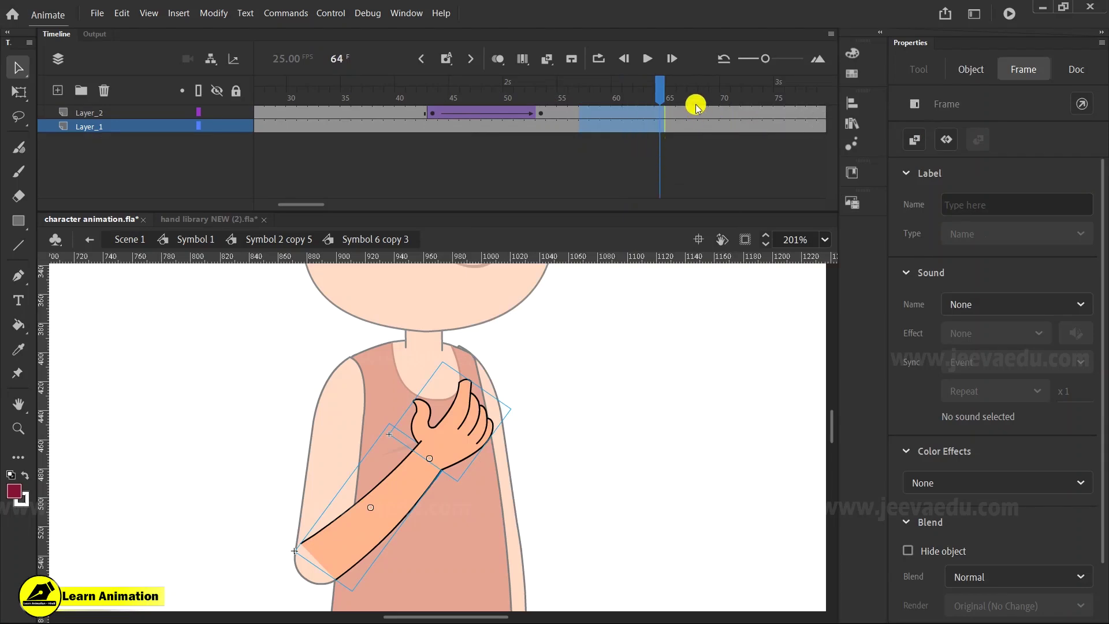
Step: Rotate the hand slightly counterclockwise at frame 53, and shorten the whole forearm slightly in the parent arm symbol
click(541, 112)
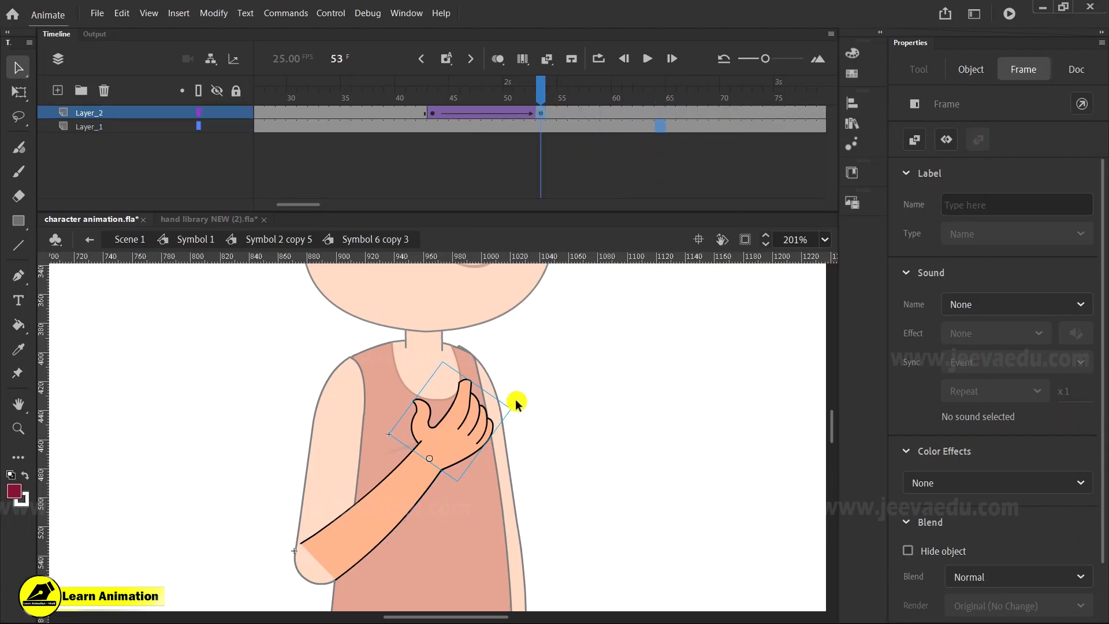
key(q)
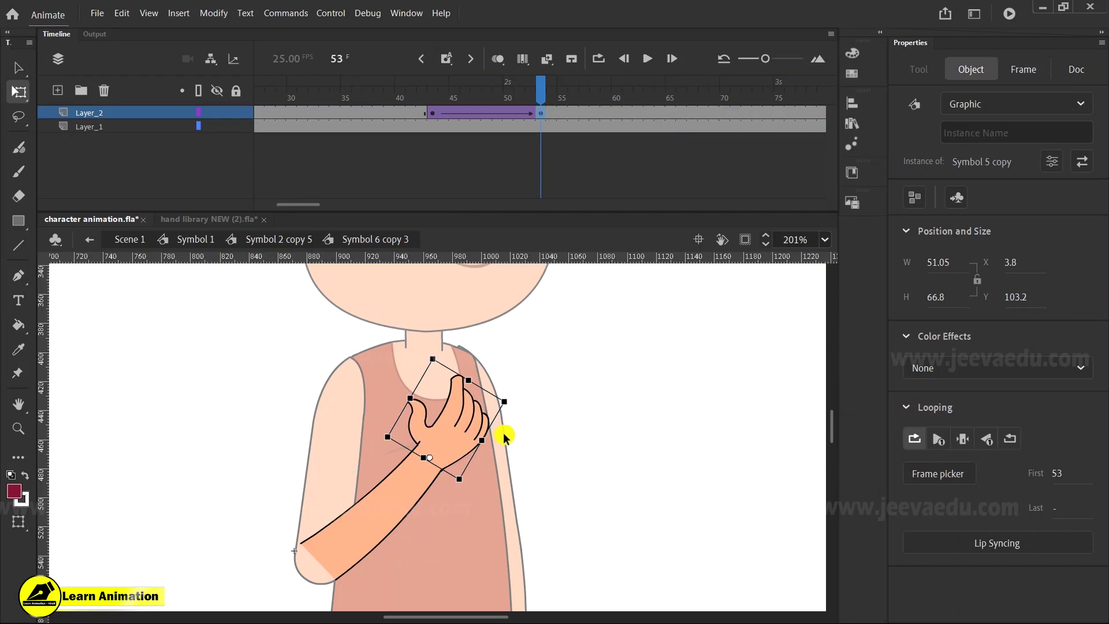
double_click(164, 448)
click(425, 384)
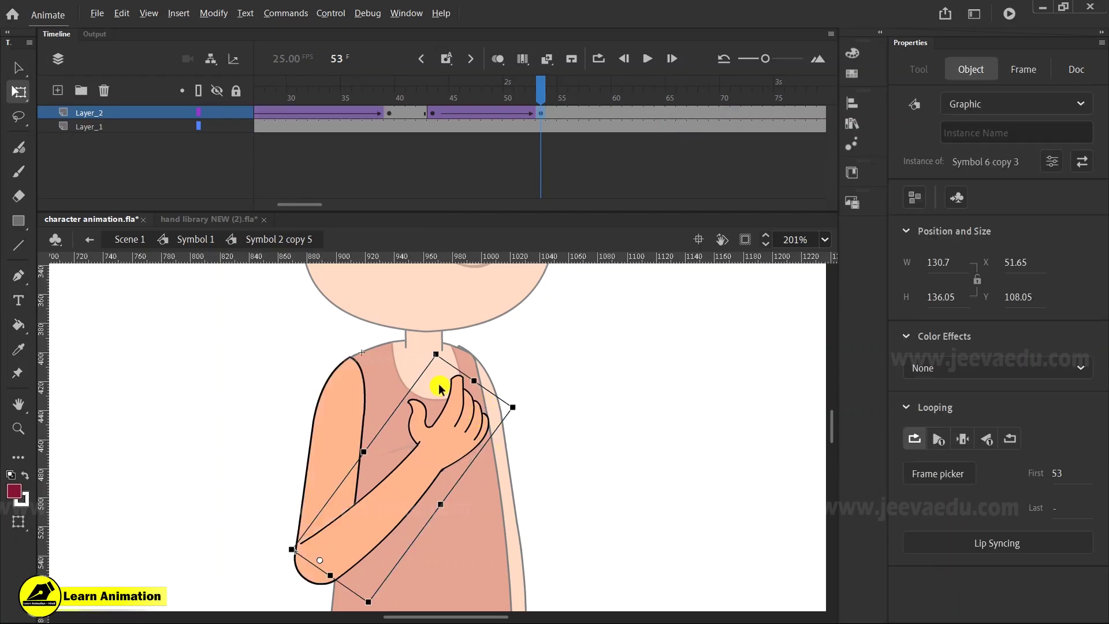
drag(470, 375, 463, 378)
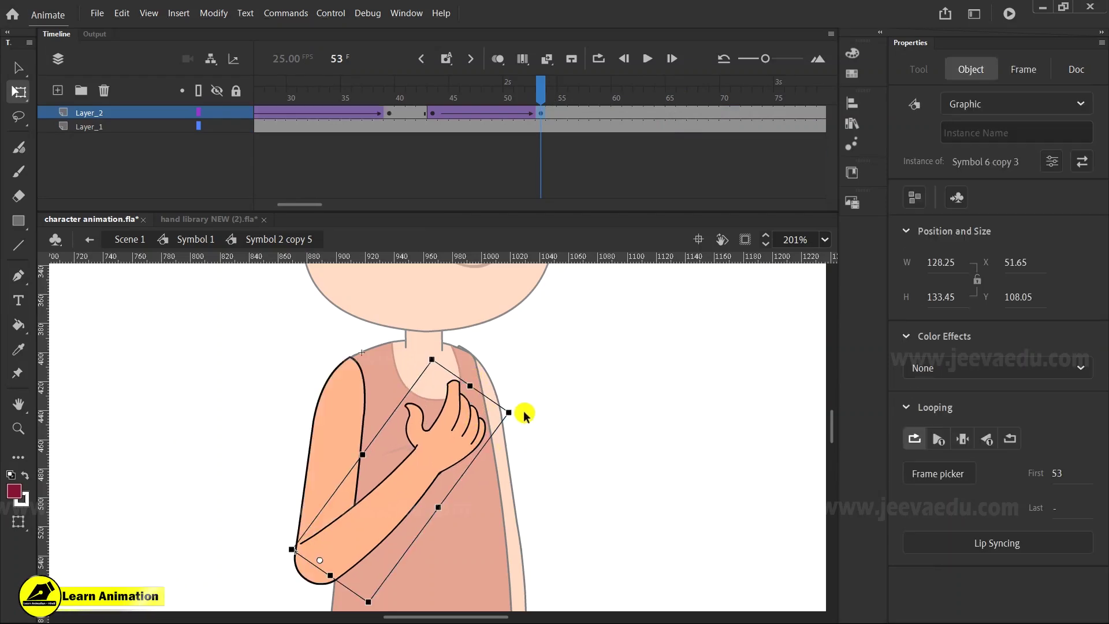
Step: Reopen the forearm symbol and scrub between frames 43 and 53 to examine the hand's tweened rotation
key(z)
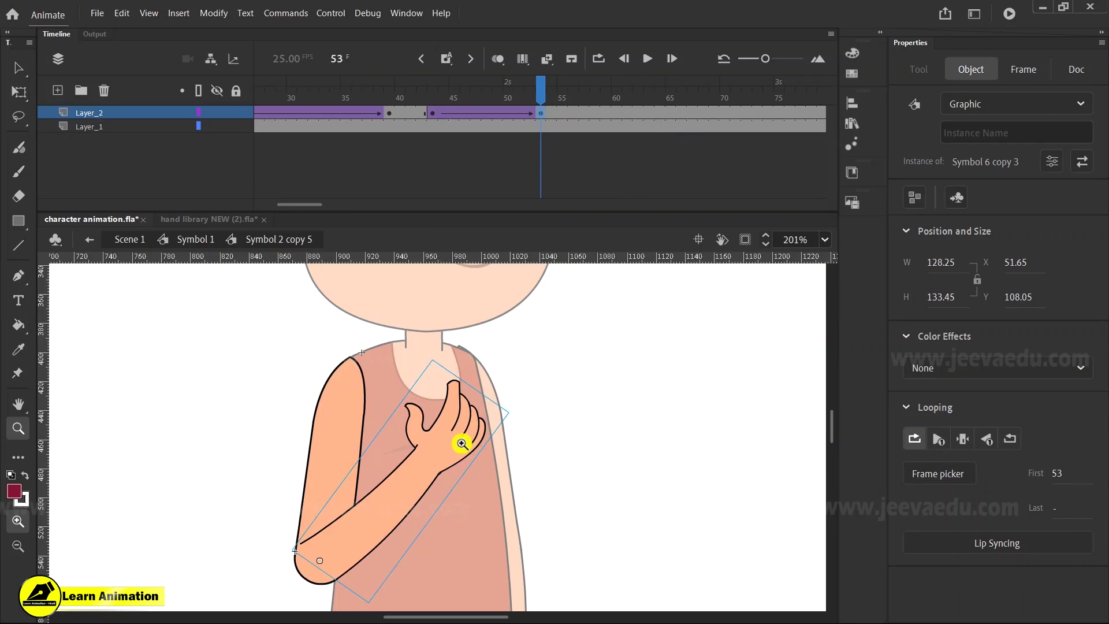
click(446, 437)
key(v)
double_click(441, 443)
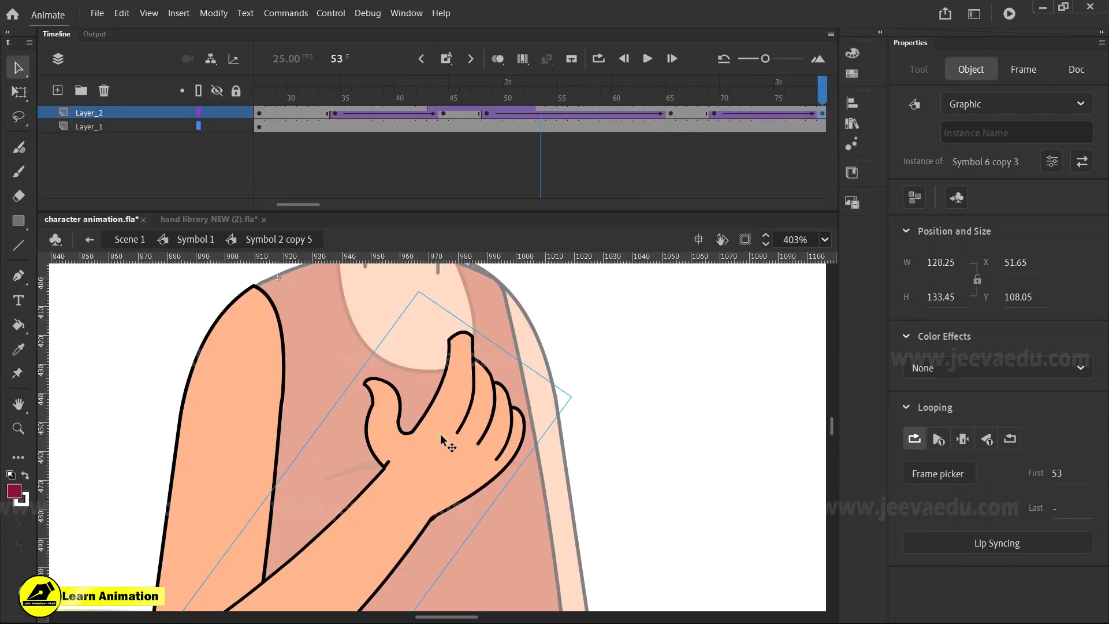
click(433, 122)
click(530, 112)
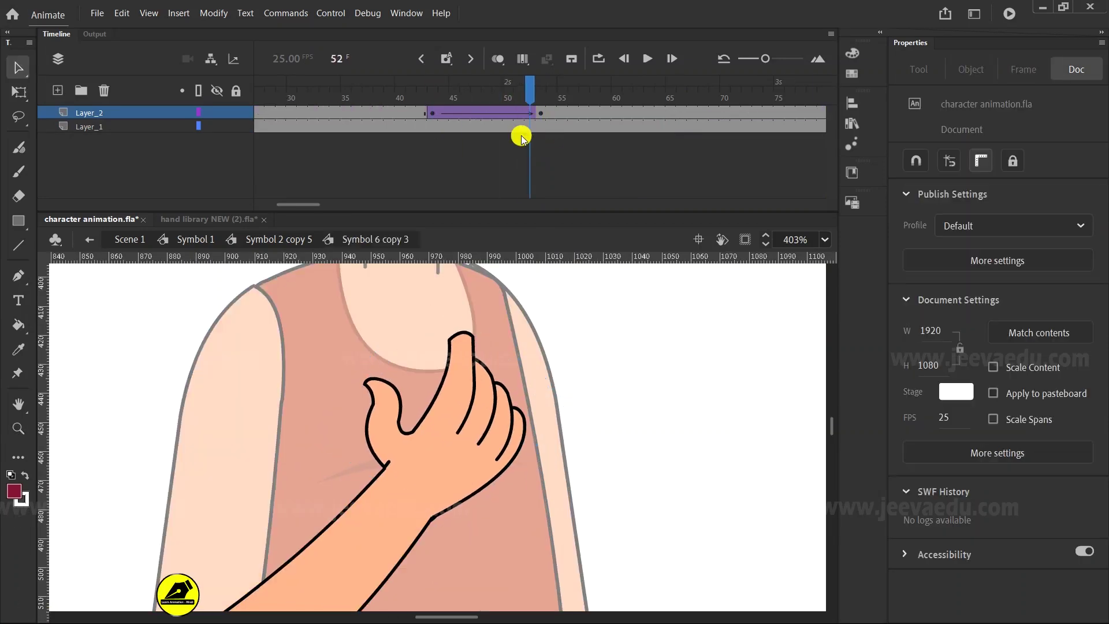
click(427, 124)
drag(428, 124, 544, 118)
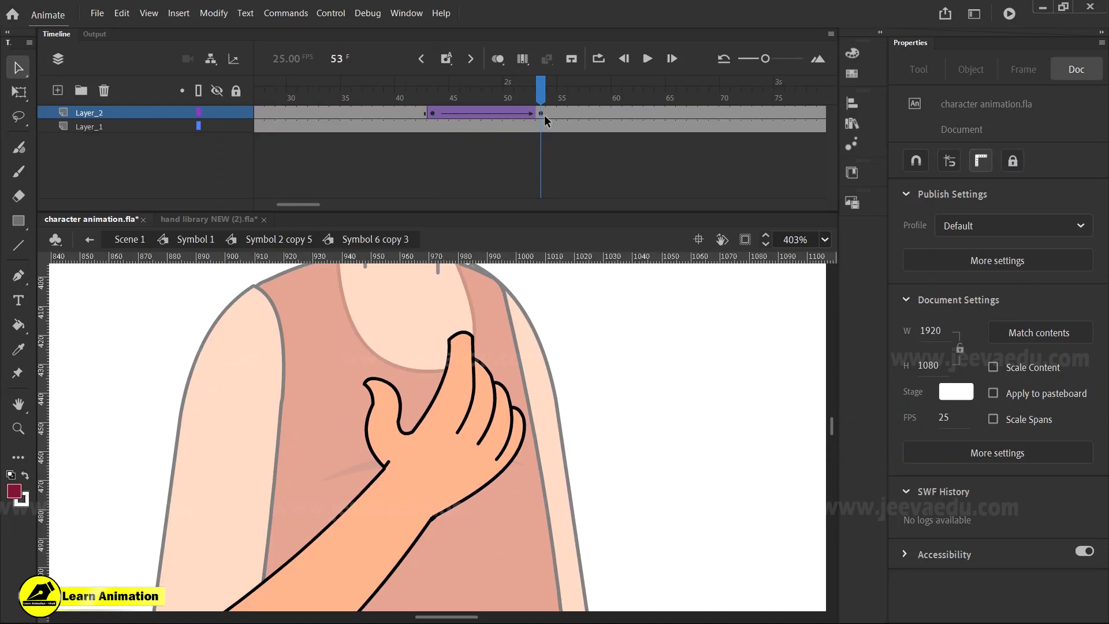
click(449, 112)
drag(466, 115, 470, 118)
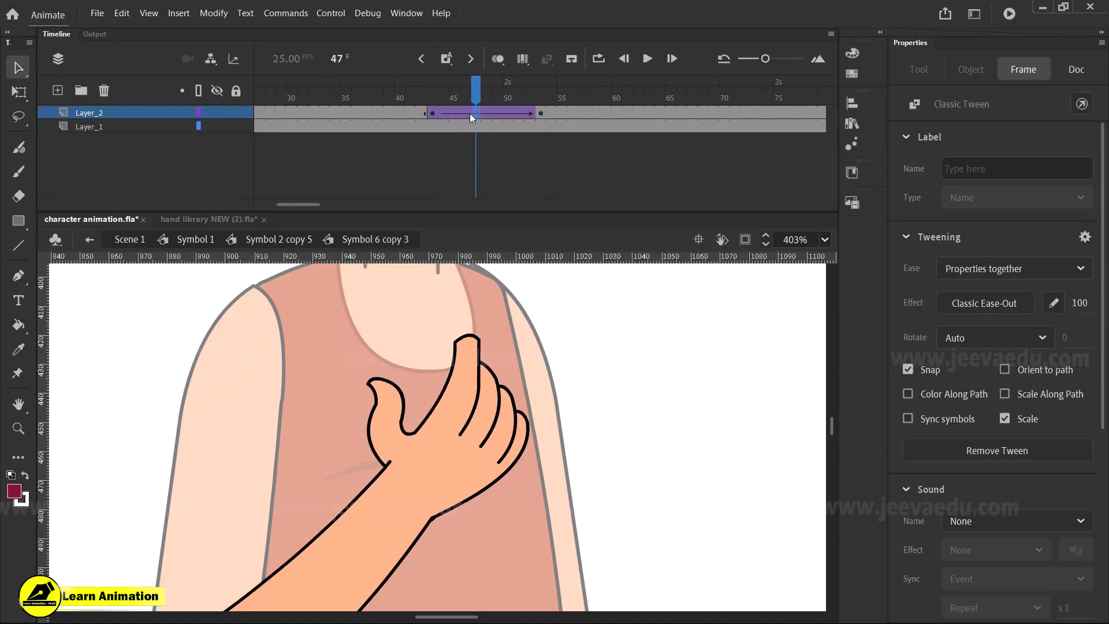
click(450, 113)
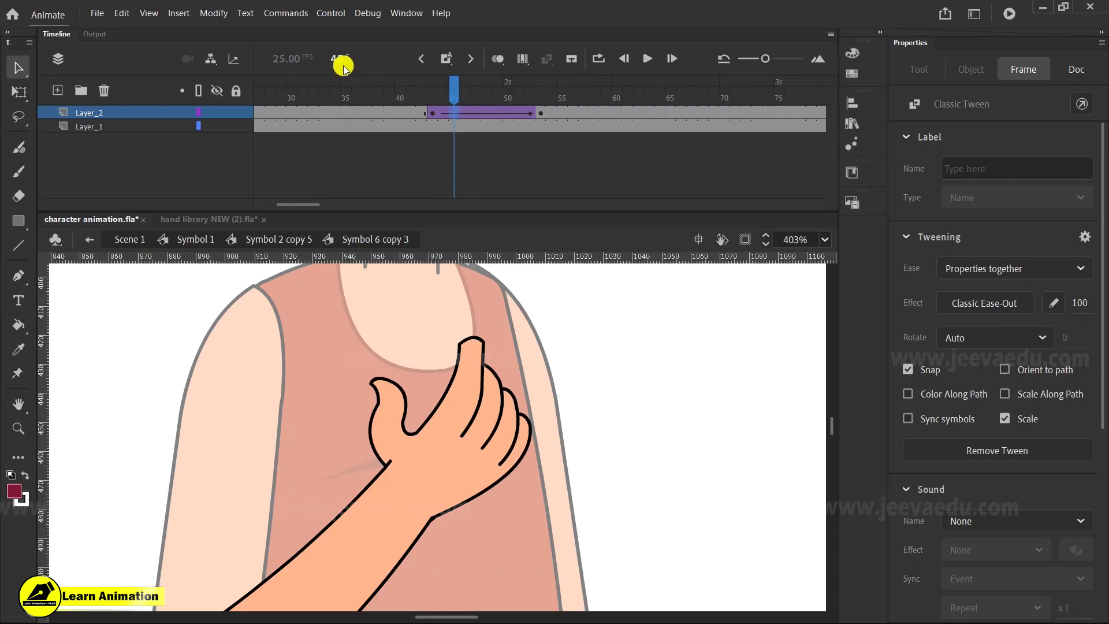
Step: Open the hand symbol, insert a keyframe at frame 45, and bring up the Frame Picker for the nested hand graphic
click(538, 112)
click(470, 453)
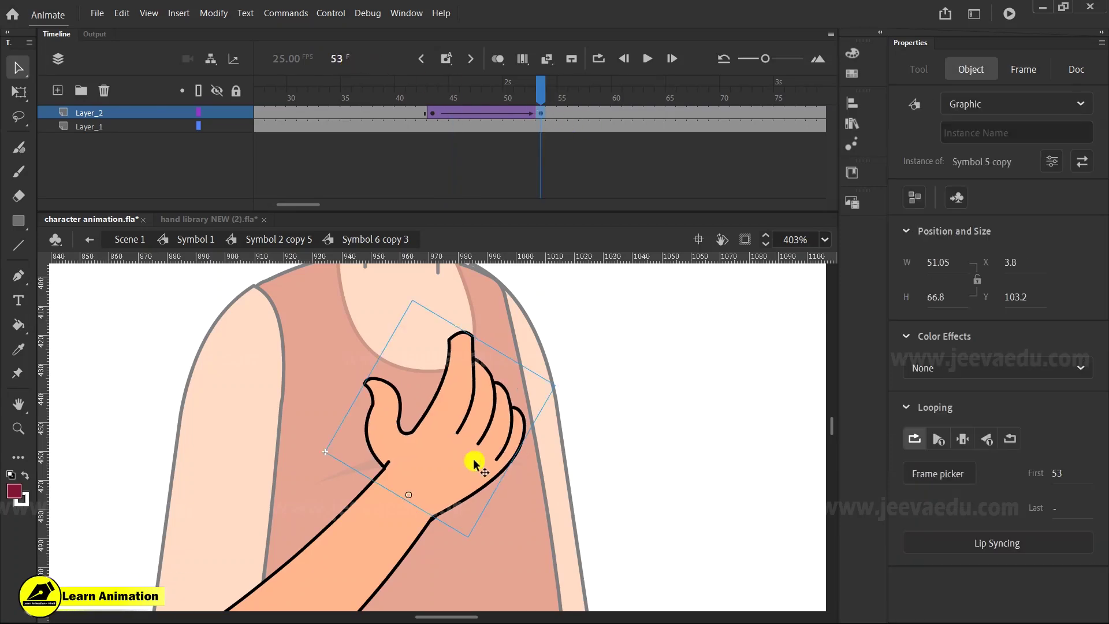
double_click(472, 455)
click(457, 112)
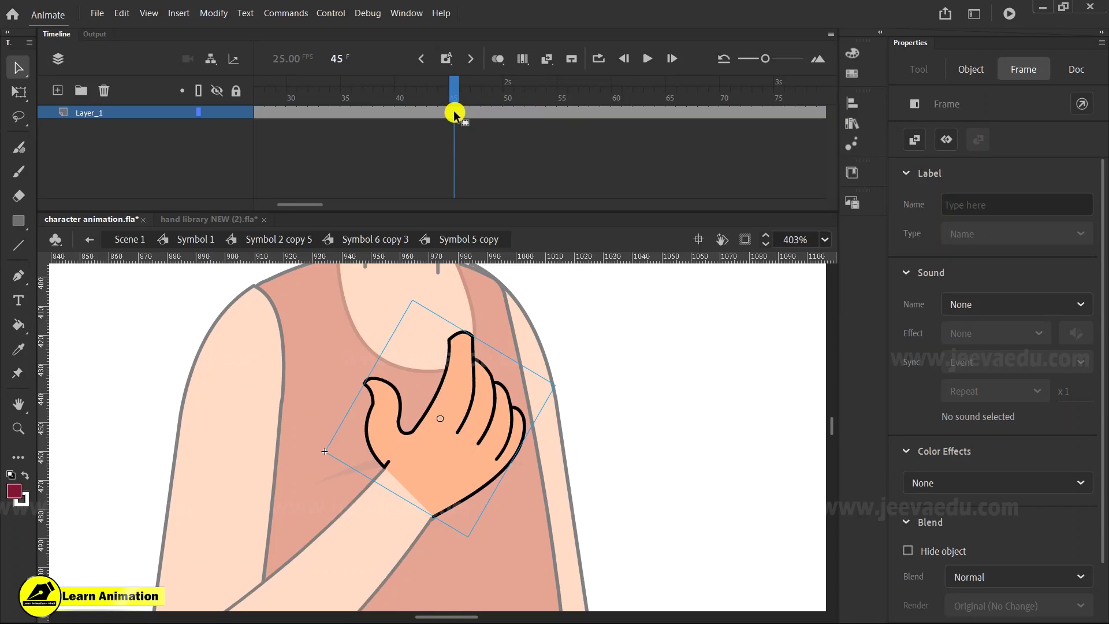
click(498, 477)
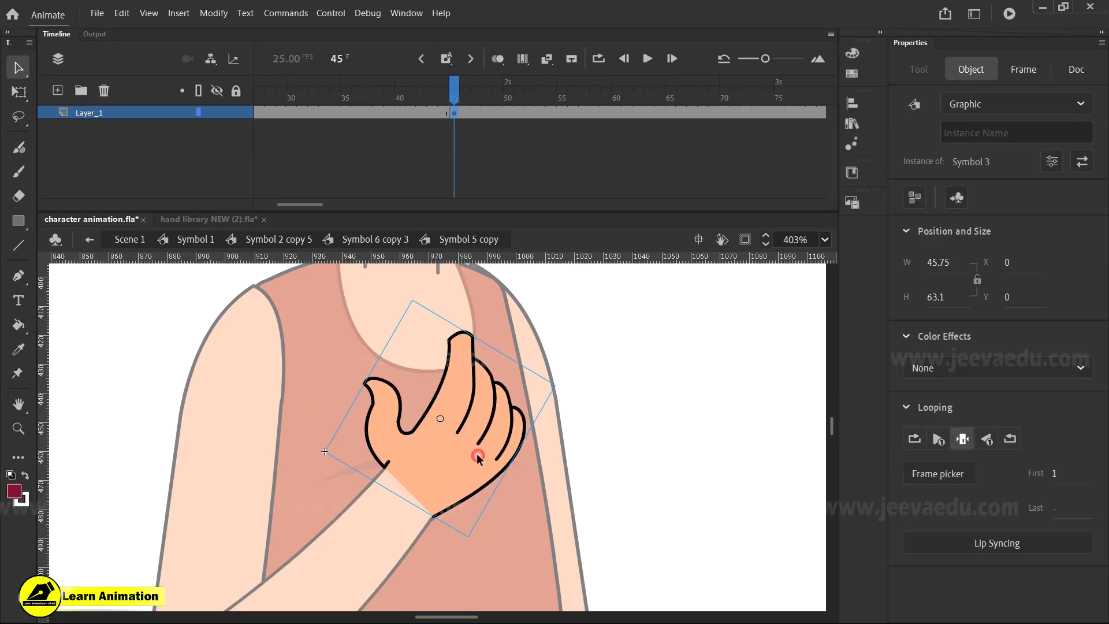
click(937, 474)
drag(618, 216, 727, 294)
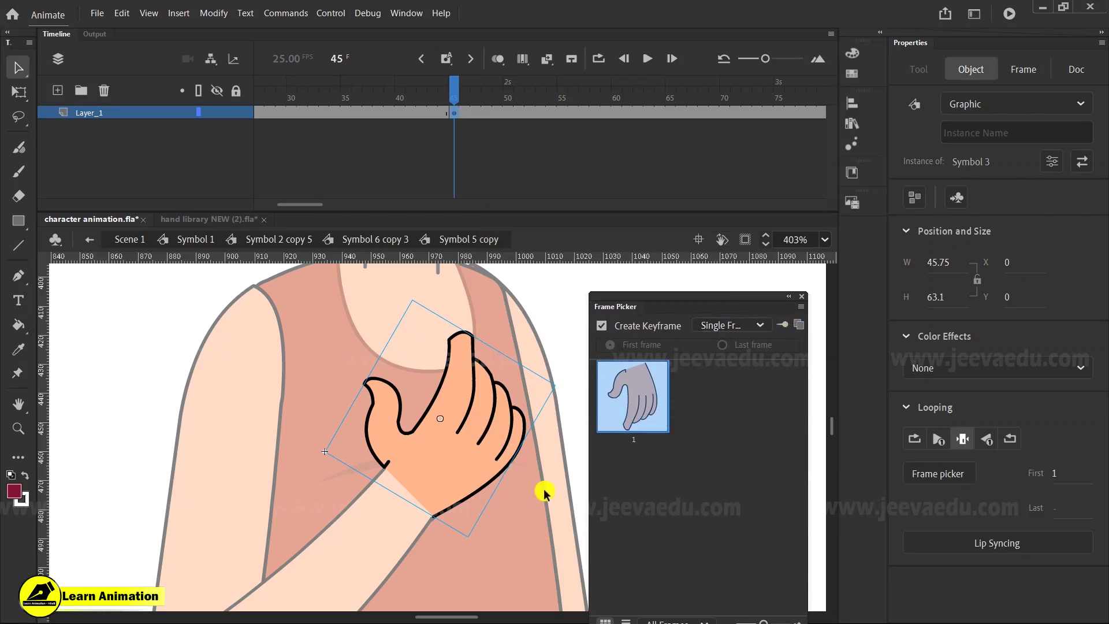
Step: Inside the nested hand graphic Symbol 3, insert a keyframe at frame 2 and group the hand drawing there
double_click(470, 468)
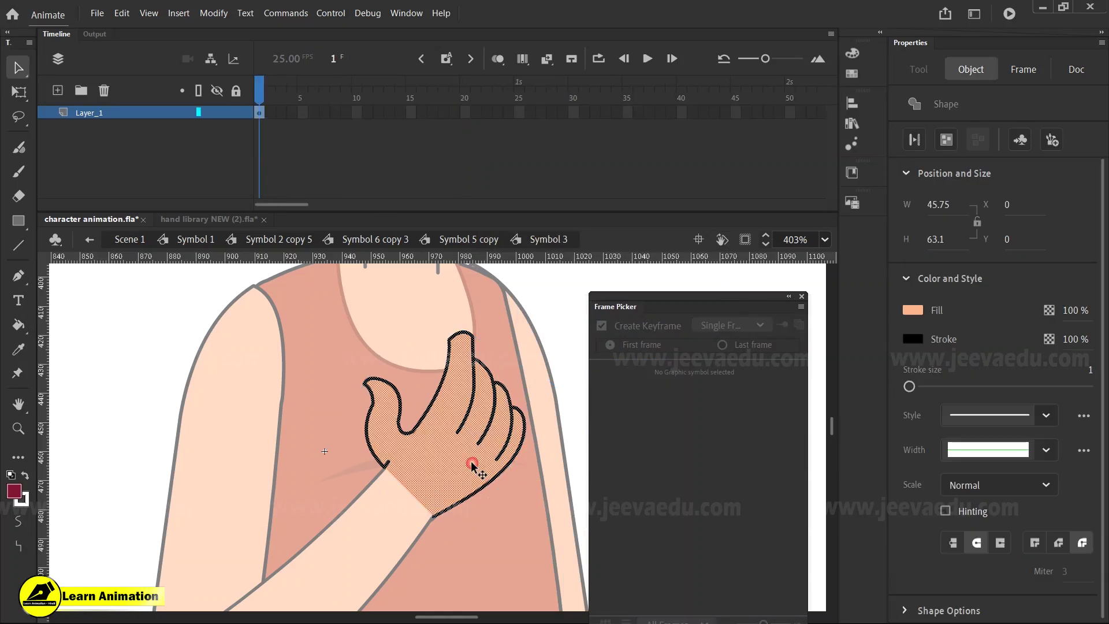
click(261, 114)
click(267, 113)
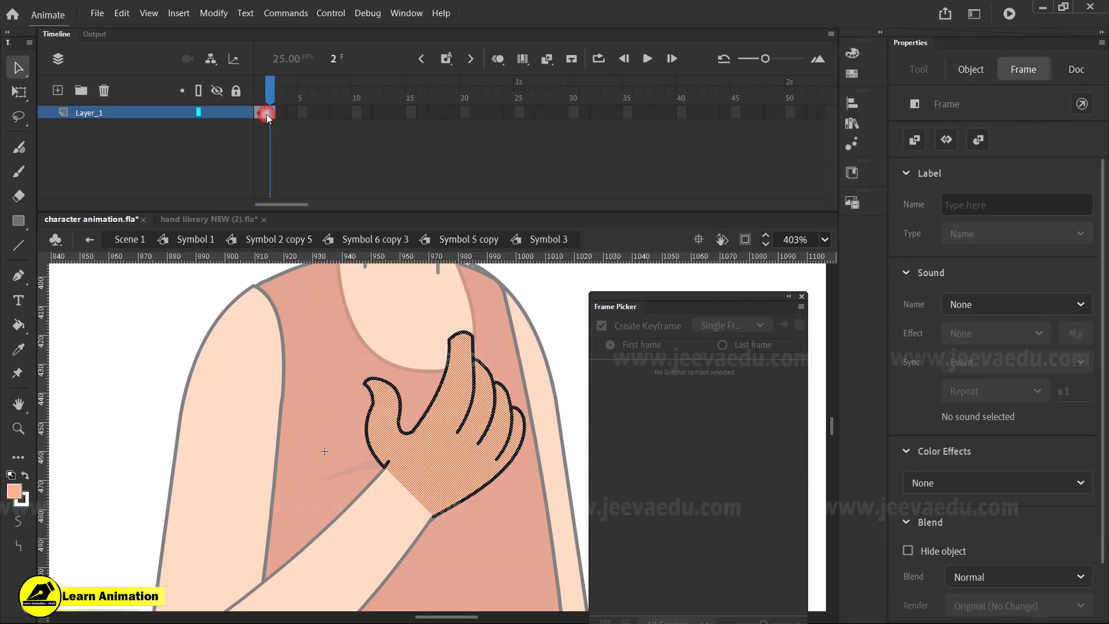
click(267, 102)
key(ctrl+z)
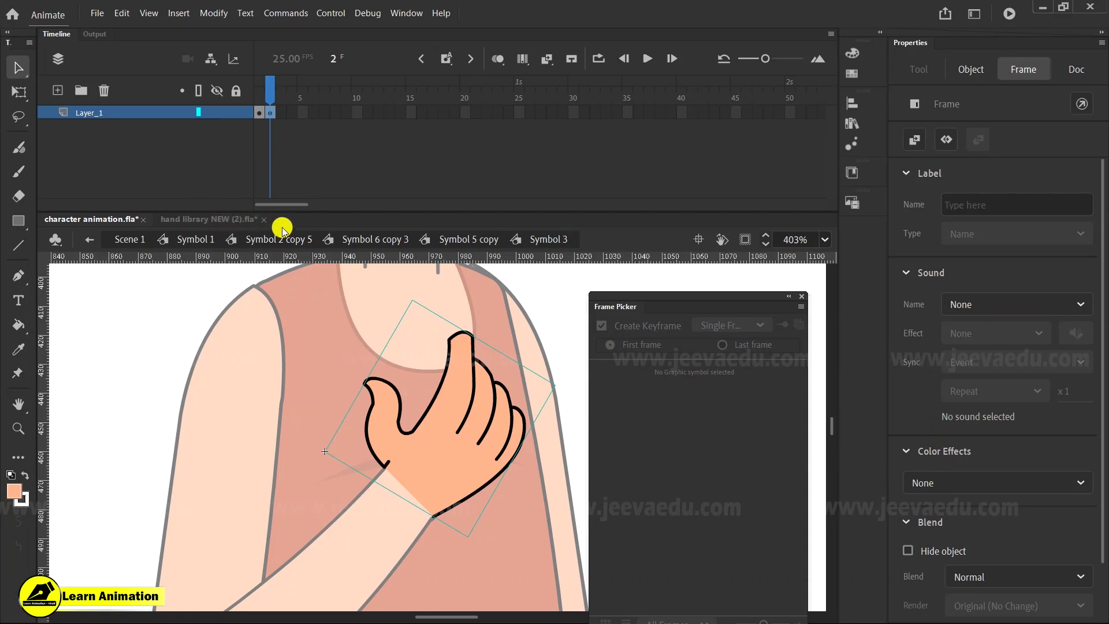
Step: Switch to the hand library NEW (2).fla document and examine the hand poses on frame 23, closing the Frame Picker
click(231, 220)
key(z)
alt+click(416, 427)
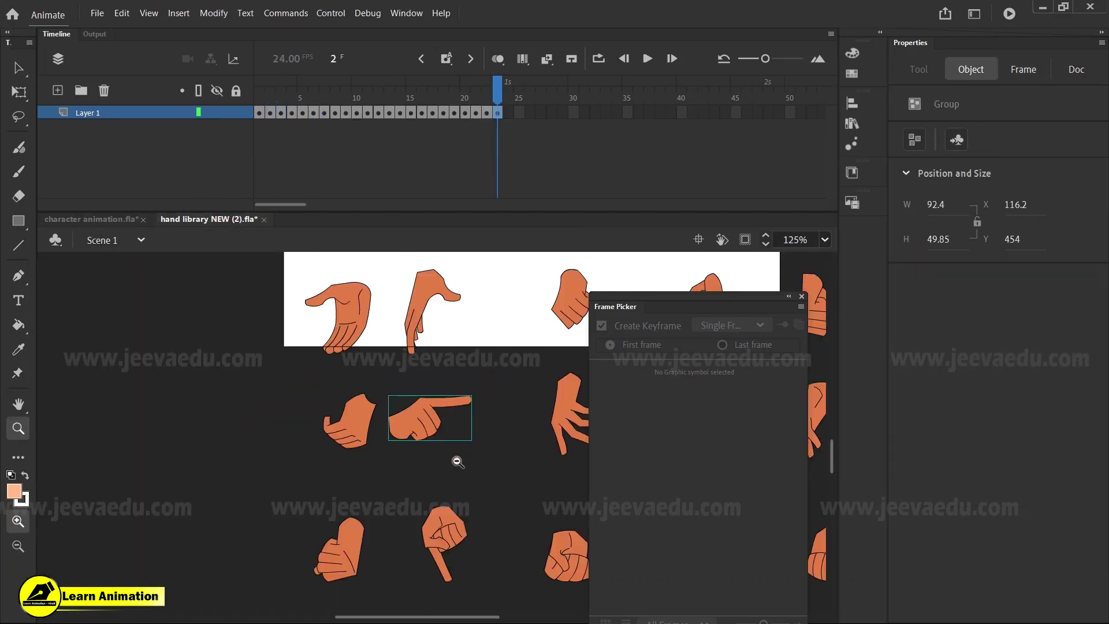
click(801, 295)
alt+click(600, 478)
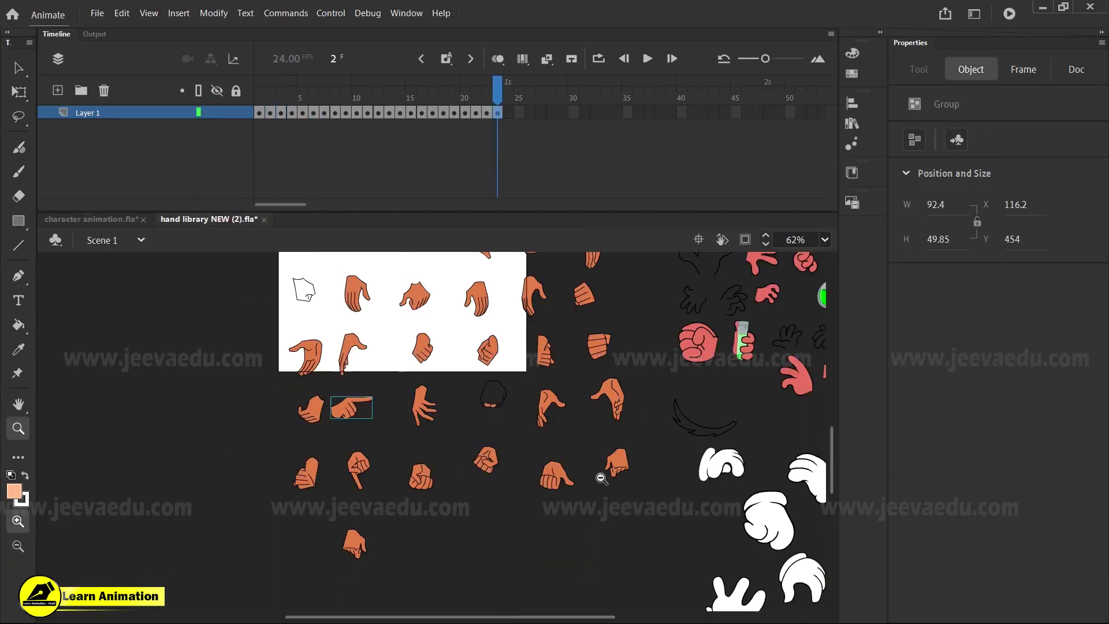
click(382, 303)
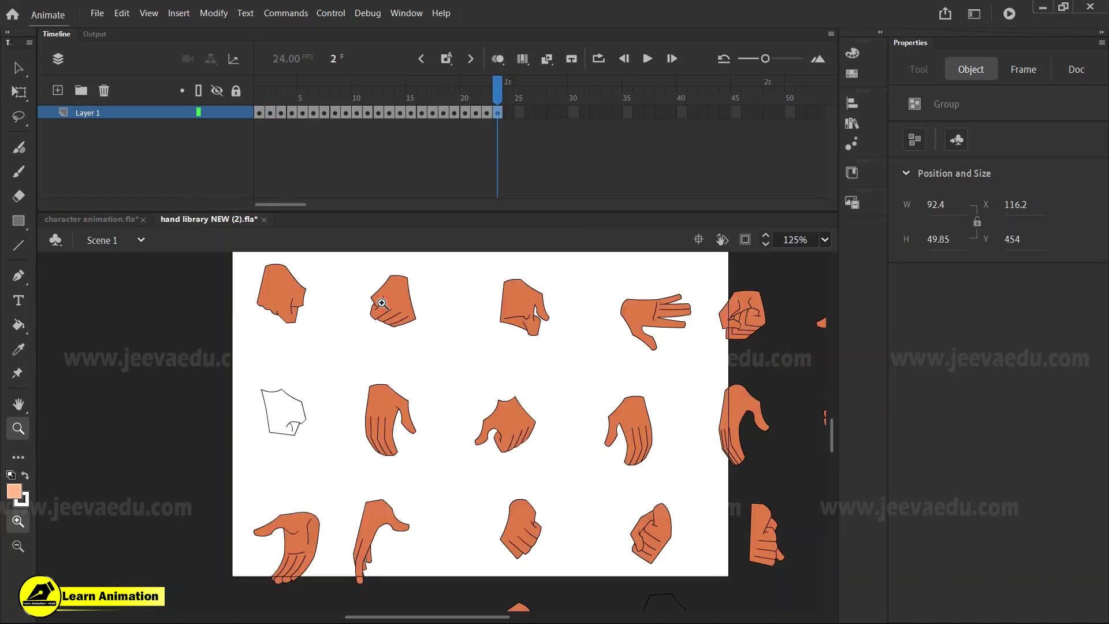
alt+click(408, 381)
drag(444, 112, 503, 168)
alt+click(584, 492)
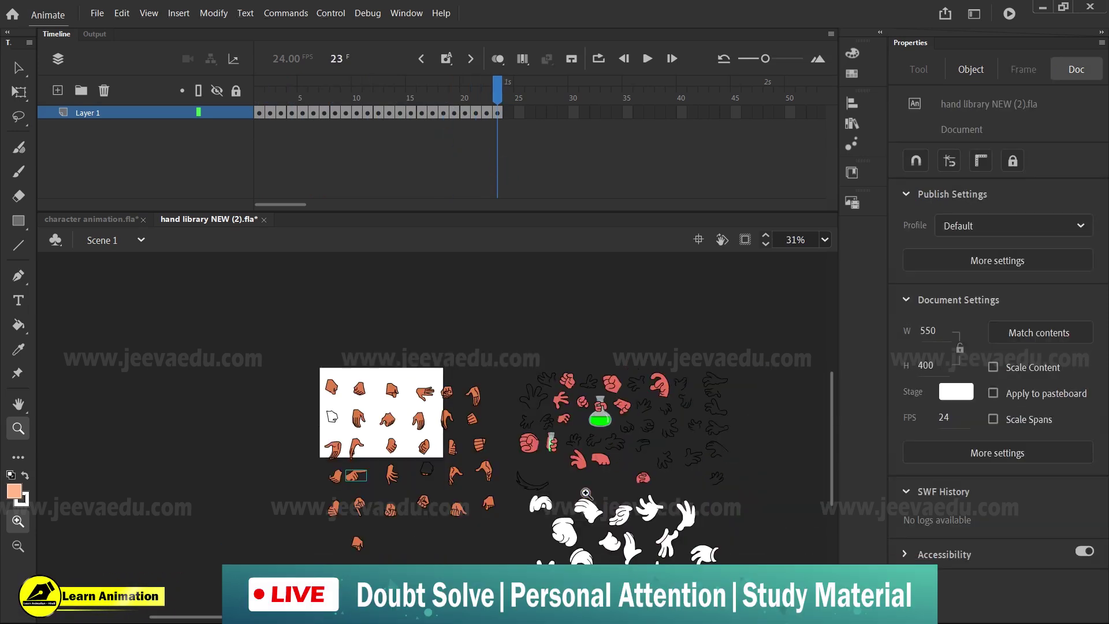
click(488, 472)
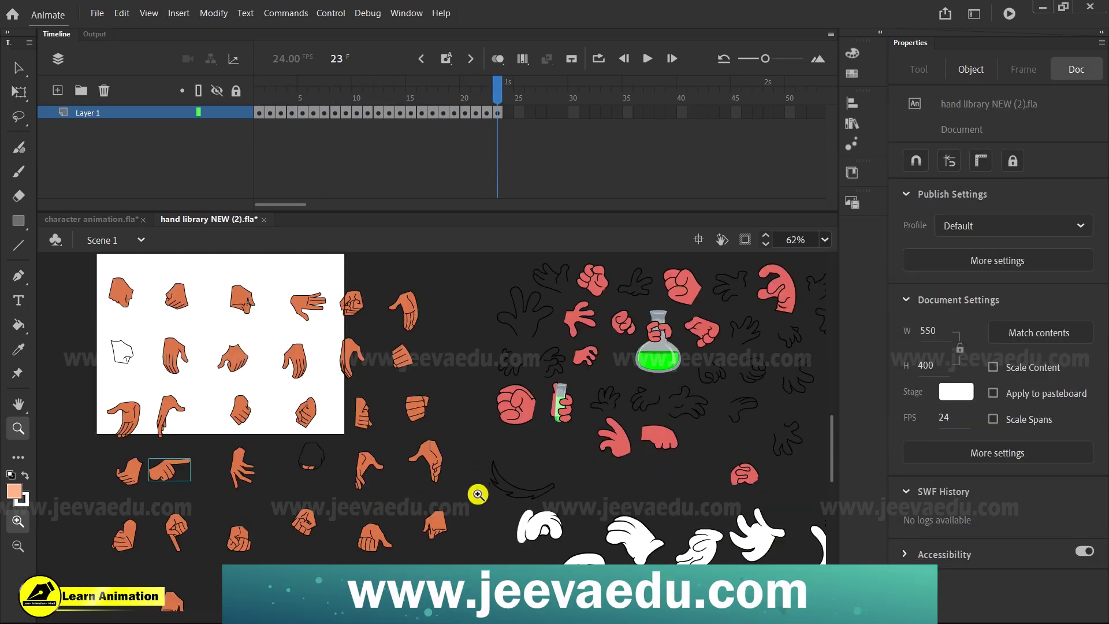
Step: On frame 17 of the hand library, enter the hands group and rotate an open hand in the first row more upright
click(491, 89)
drag(488, 99, 433, 133)
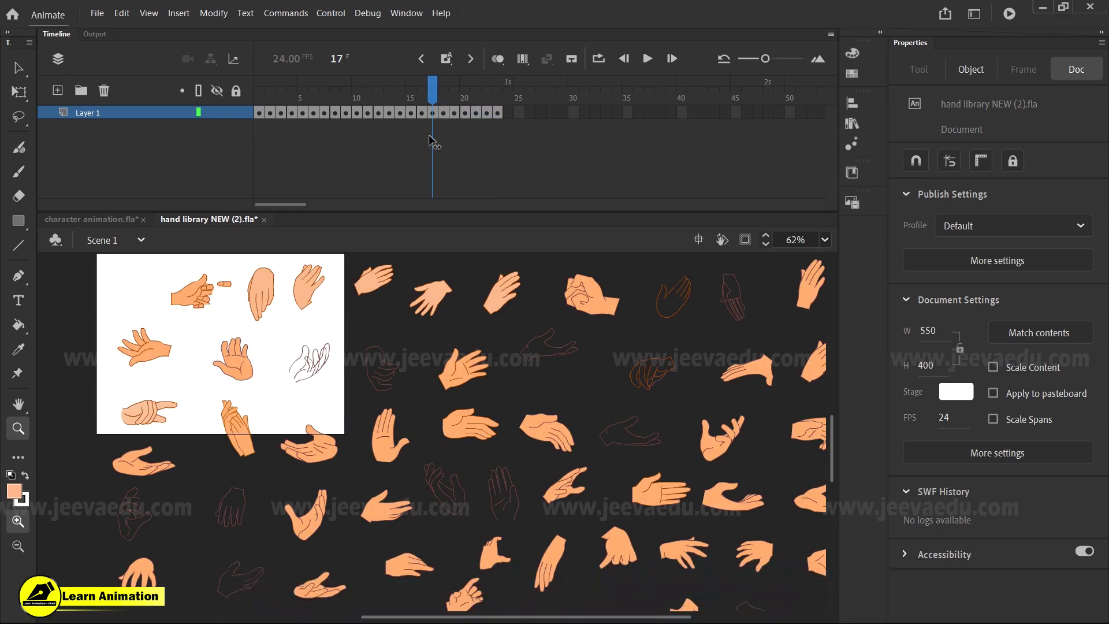
click(480, 305)
key(v)
click(490, 417)
key(q)
double_click(491, 413)
drag(522, 367, 510, 351)
click(231, 384)
Step: Rotate the open hand with spread thumb near the lower edge of the frame 17 collection to aim its fingers upward
key(z)
alt+click(546, 395)
alt+click(547, 396)
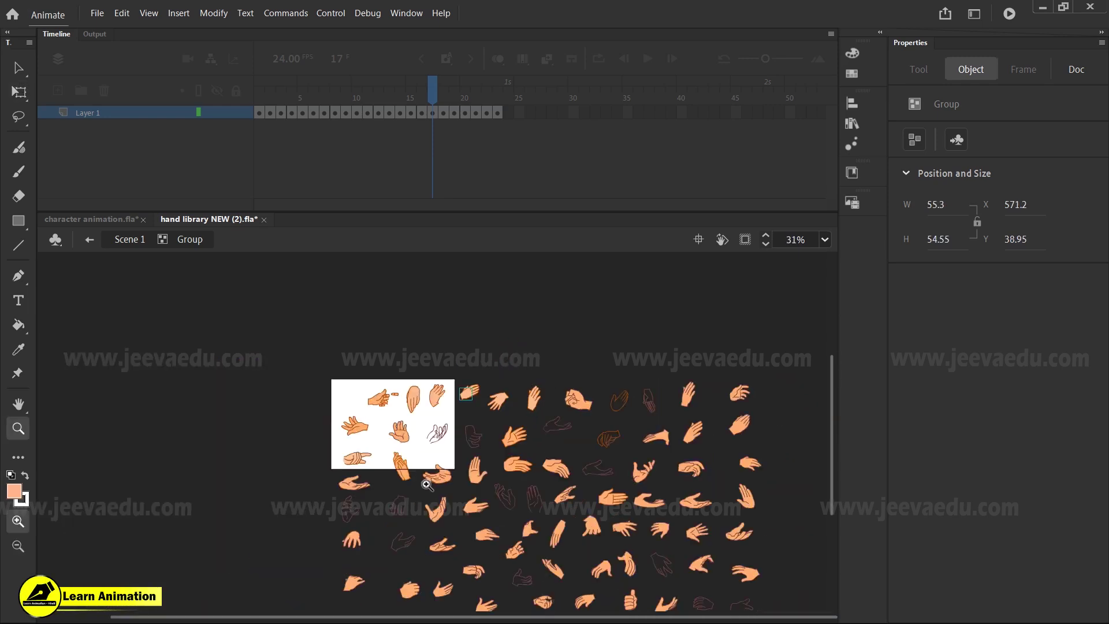
drag(485, 498, 486, 455)
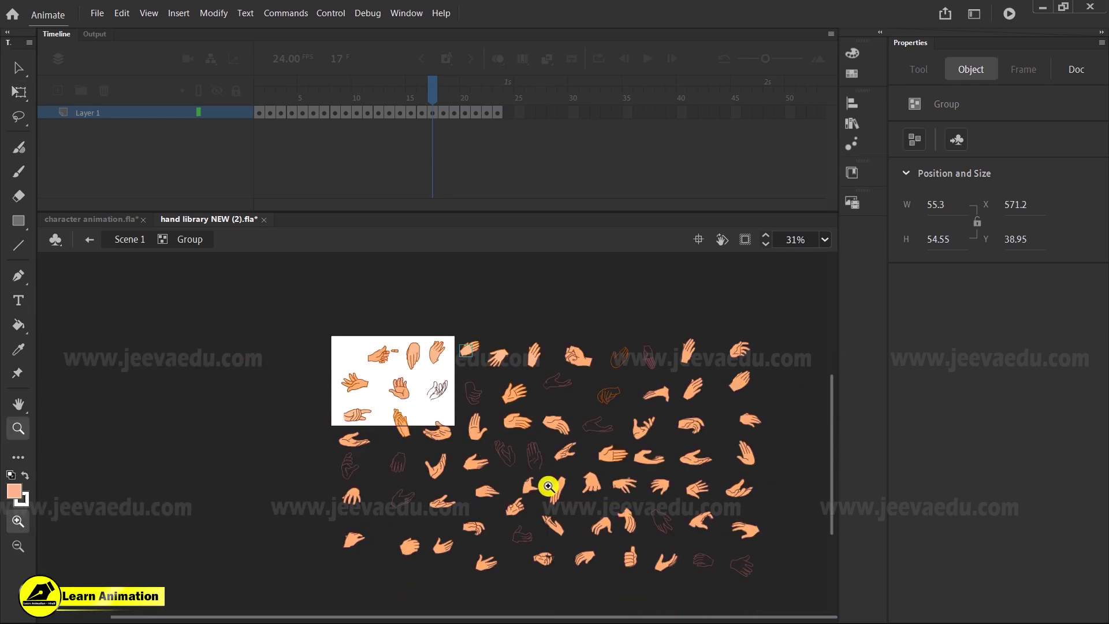
click(502, 487)
alt+click(505, 483)
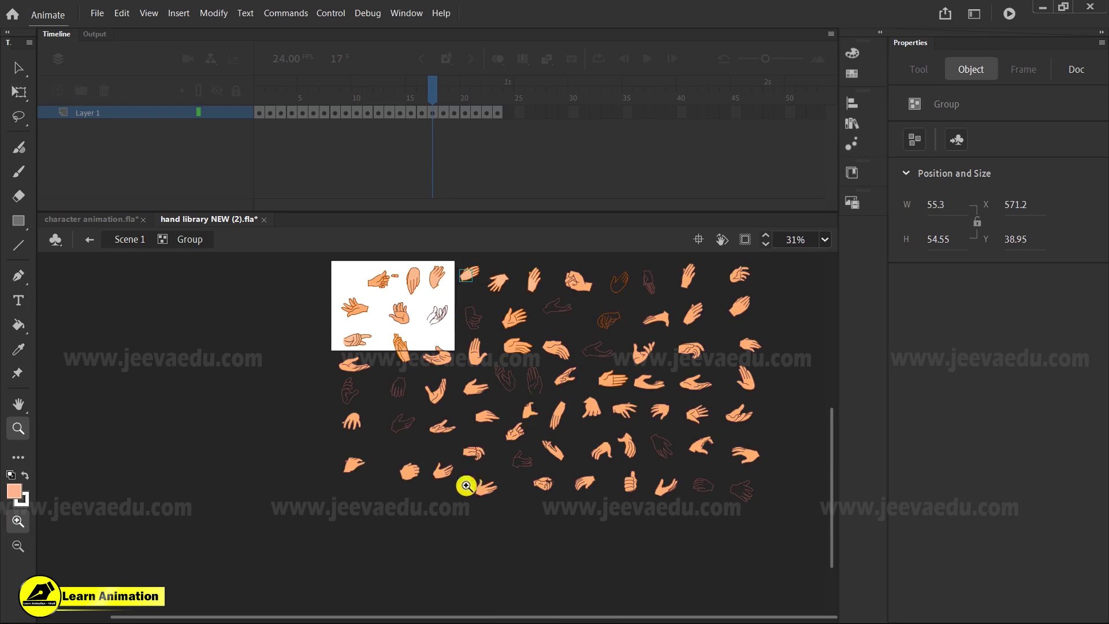
click(469, 451)
click(389, 459)
key(q)
click(436, 483)
drag(475, 445, 468, 426)
Step: Examine the rotated hand up close and against the surrounding poses, then return to Scene 1 of the hand library
key(z)
click(444, 474)
click(445, 474)
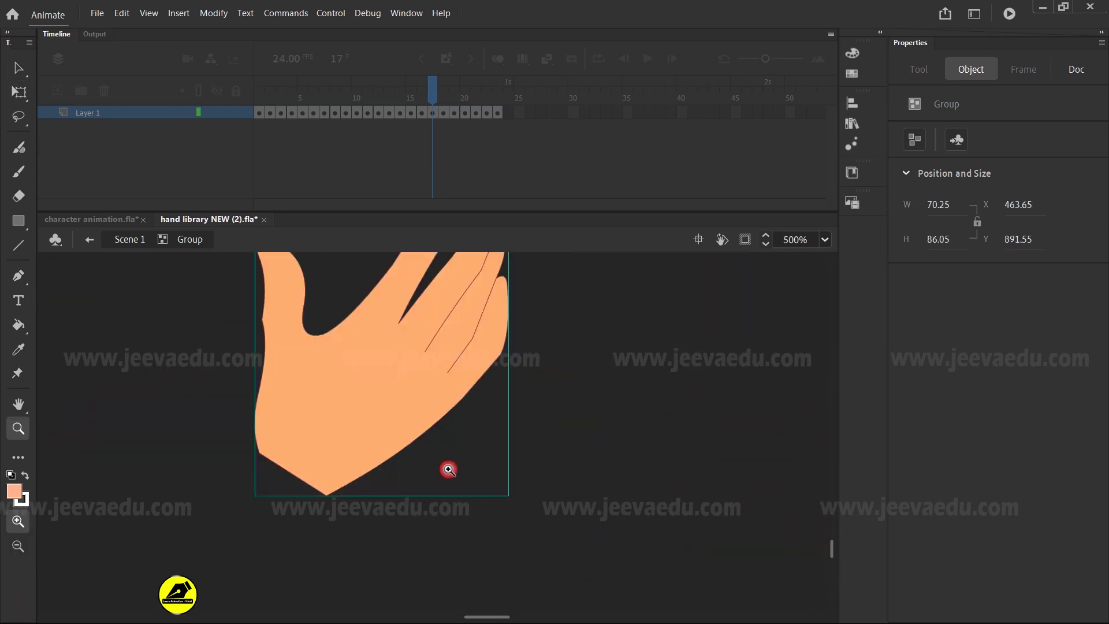
key(v)
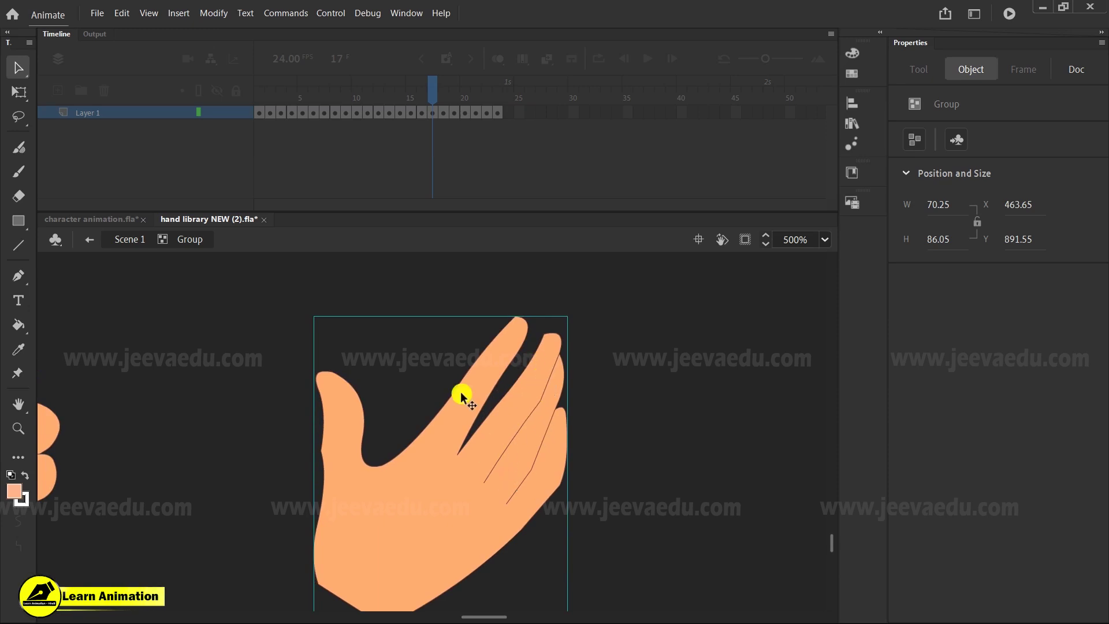
key(z)
alt+click(489, 503)
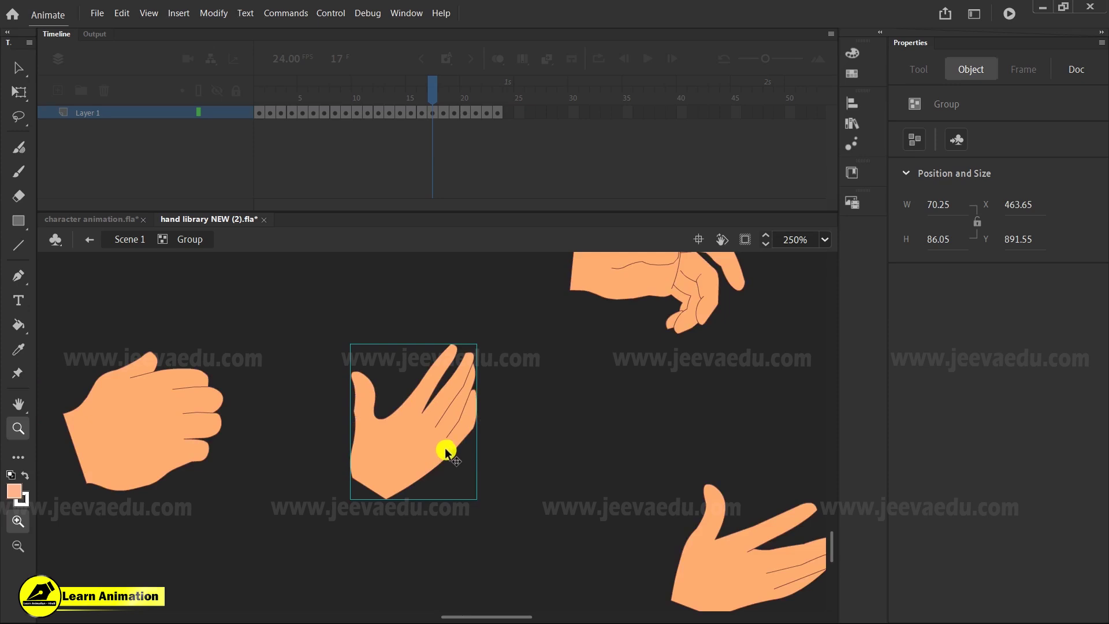
alt+click(454, 427)
alt+click(560, 491)
drag(566, 495, 554, 524)
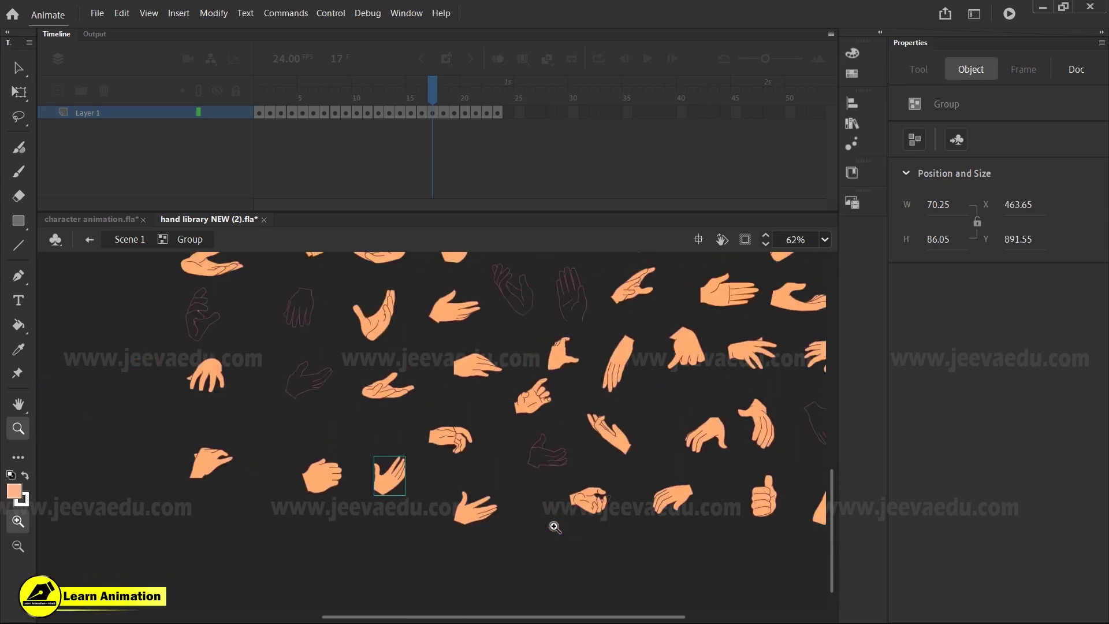
scroll(593, 459, up, 2)
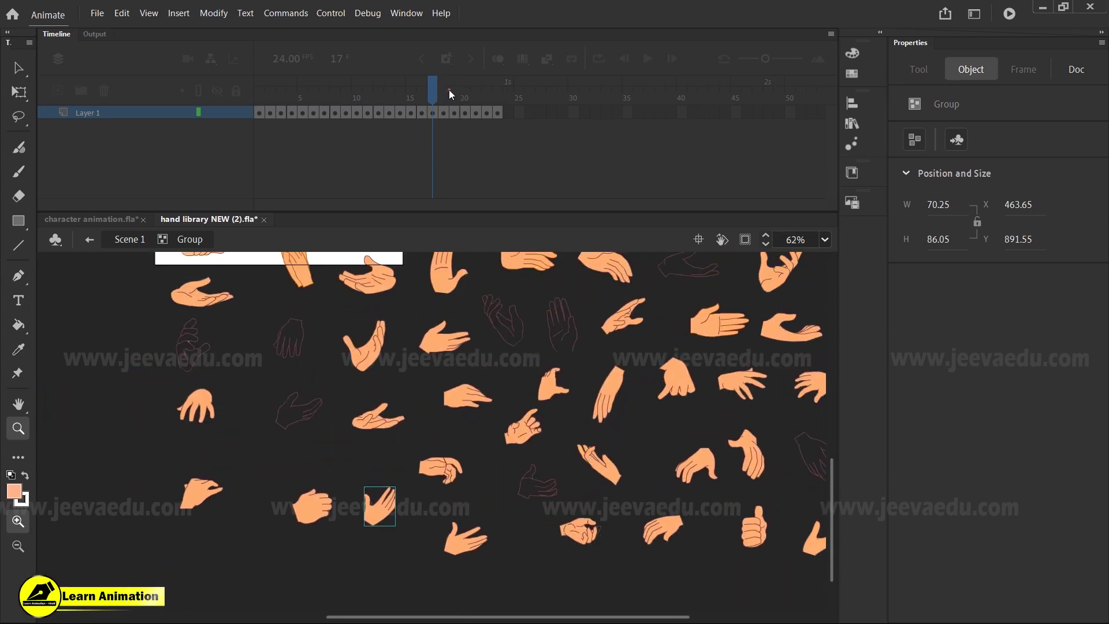
click(123, 237)
Step: On frame 23 of the hand library, rotate the downward open hand in the second row to point its fingers up
drag(442, 113, 498, 113)
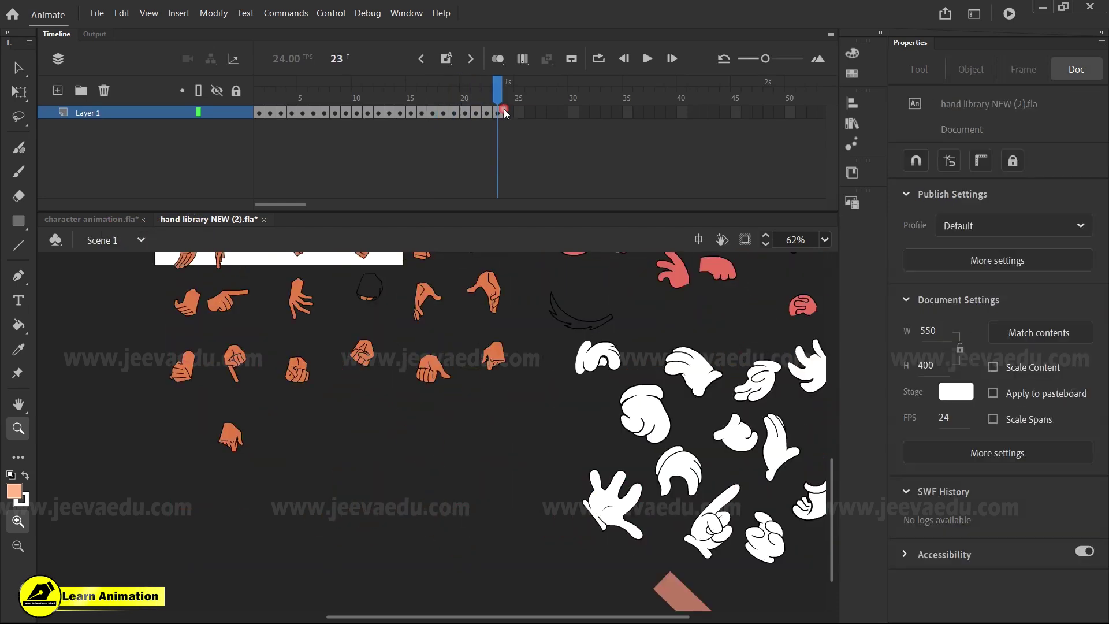
alt+click(364, 314)
click(399, 424)
click(399, 424)
scroll(442, 433, up, 3)
key(q)
click(330, 345)
drag(362, 378, 317, 270)
key(ctrl+z)
key(z)
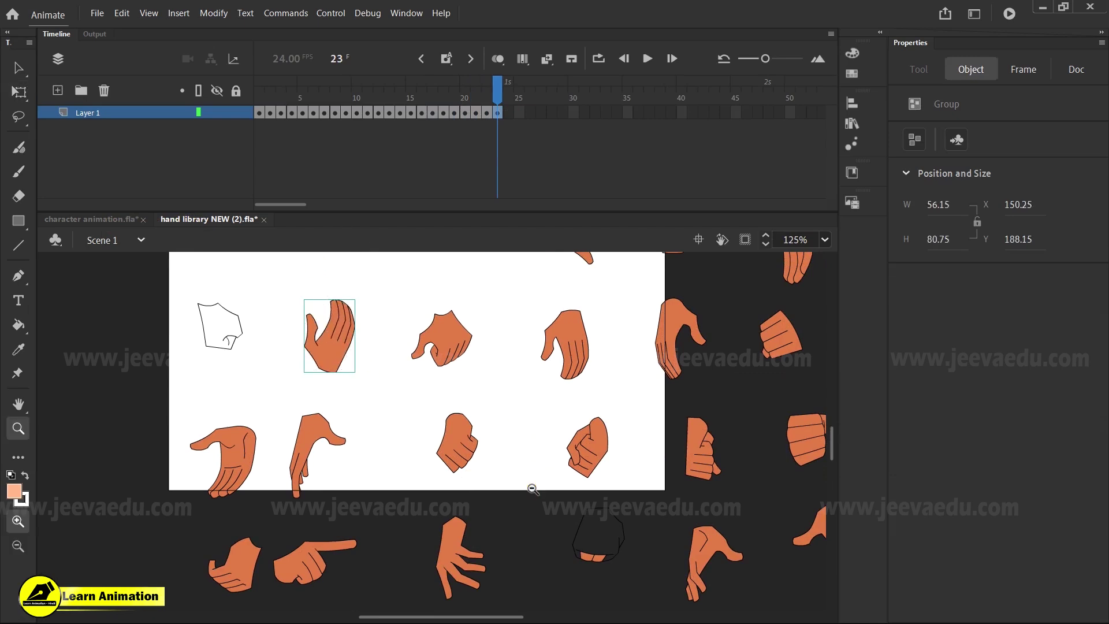
alt+click(532, 488)
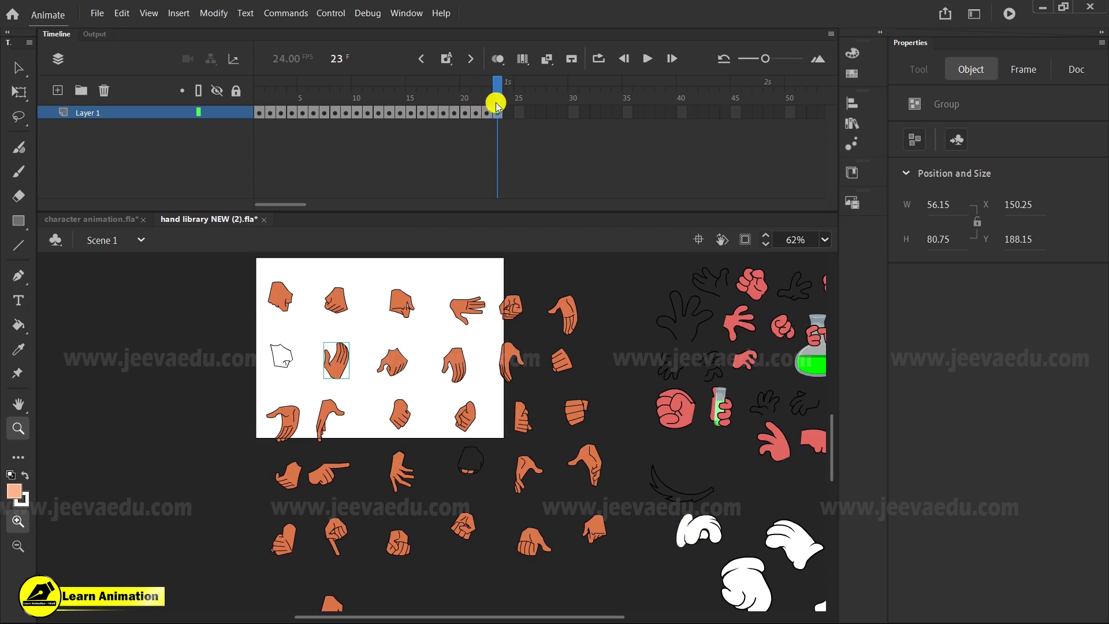
Step: On frame 19 of the hand library, try rotating the right-pointing open hand inside the hands group
drag(494, 101, 459, 107)
click(440, 416)
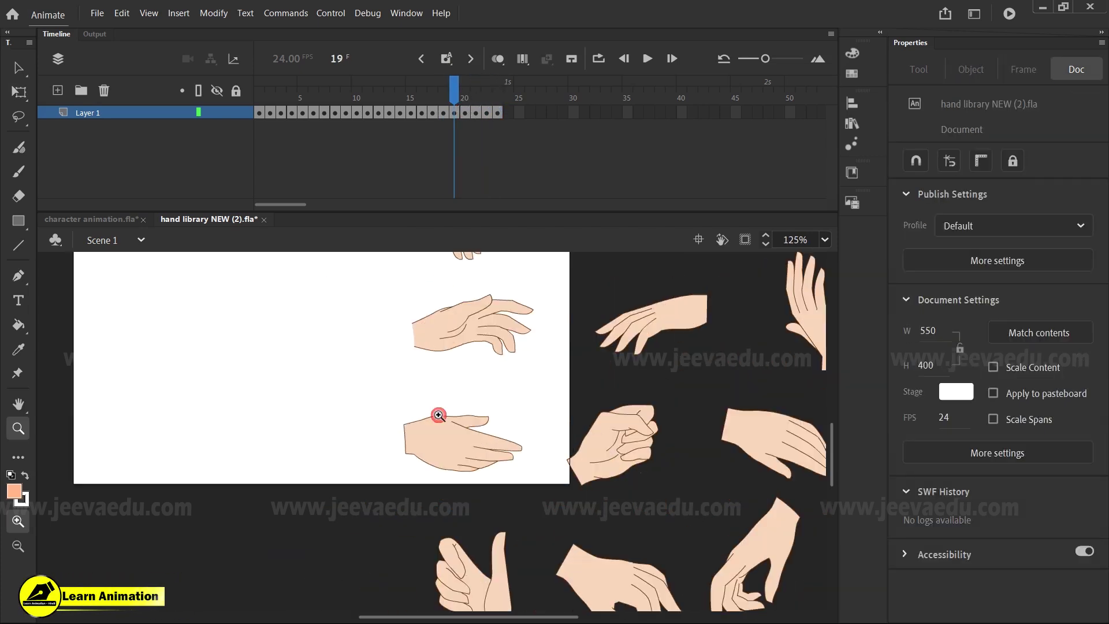
key(v)
click(469, 452)
key(q)
double_click(470, 454)
drag(370, 393, 533, 487)
drag(535, 410, 456, 305)
key(ctrl+z)
key(z)
alt+click(567, 396)
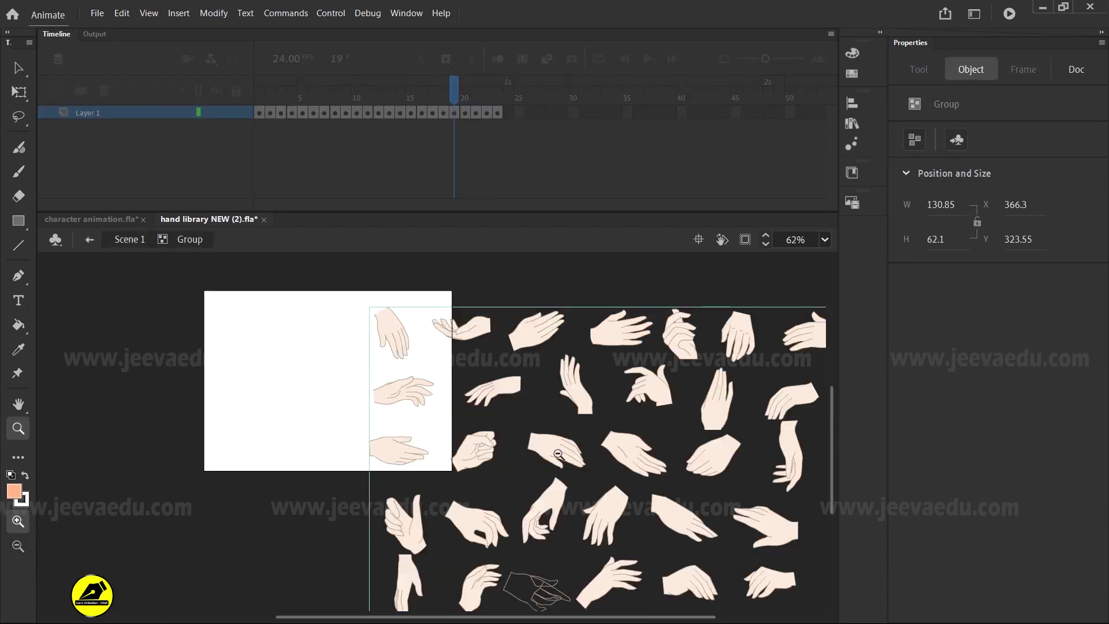
alt+click(559, 454)
click(129, 239)
Step: On frame 17, enter the hands group and copy the right-pointing open hand with the raised thumb and split fingers
click(449, 91)
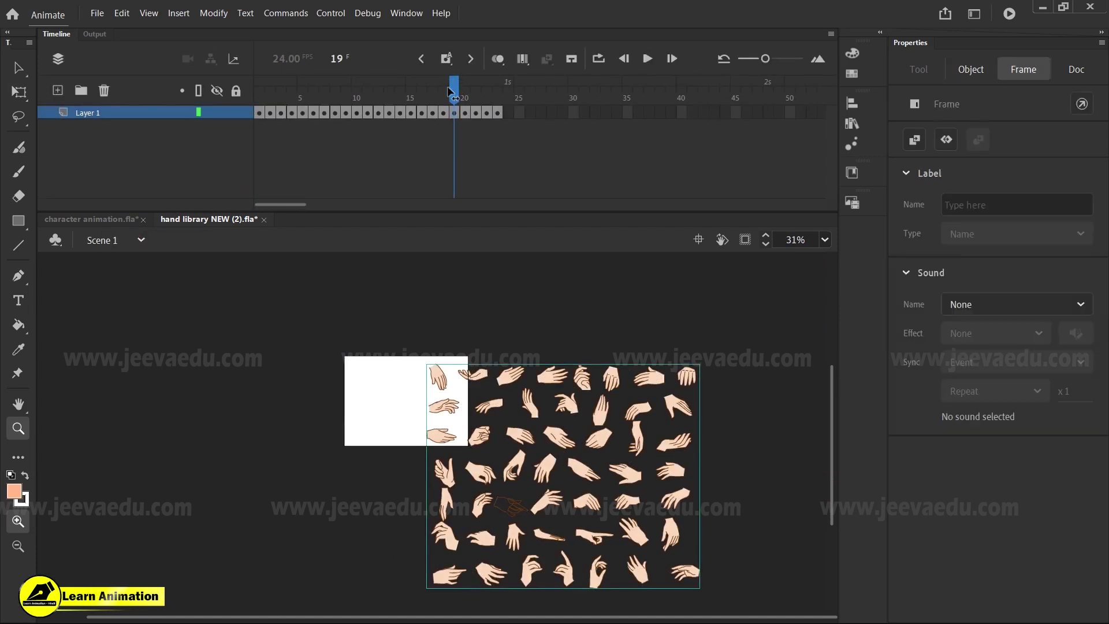
drag(450, 90, 432, 91)
click(518, 497)
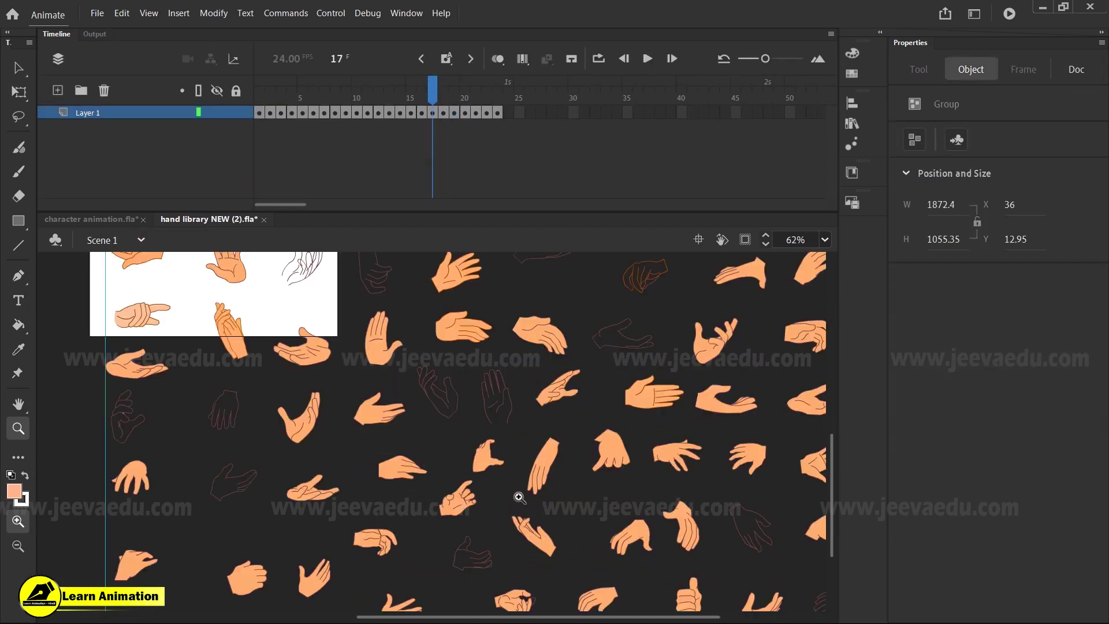
click(382, 416)
key(v)
double_click(449, 438)
click(448, 438)
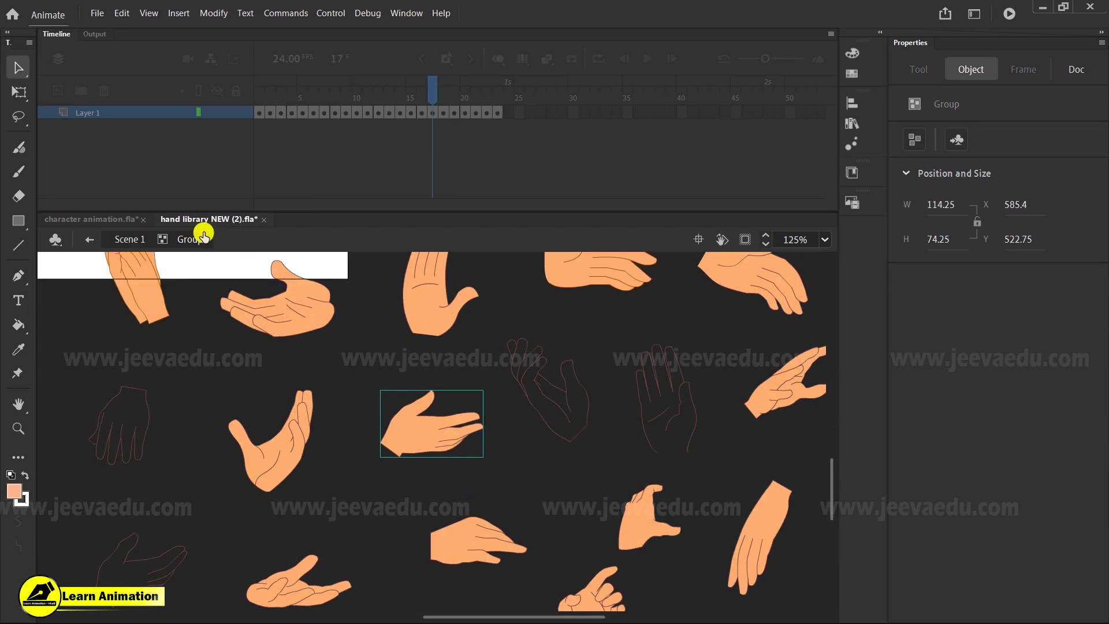
Step: Paste the copied hand into frame 2 of Symbol 3 in the character animation document, place it beside the body, and rotate its fingers upward
click(91, 219)
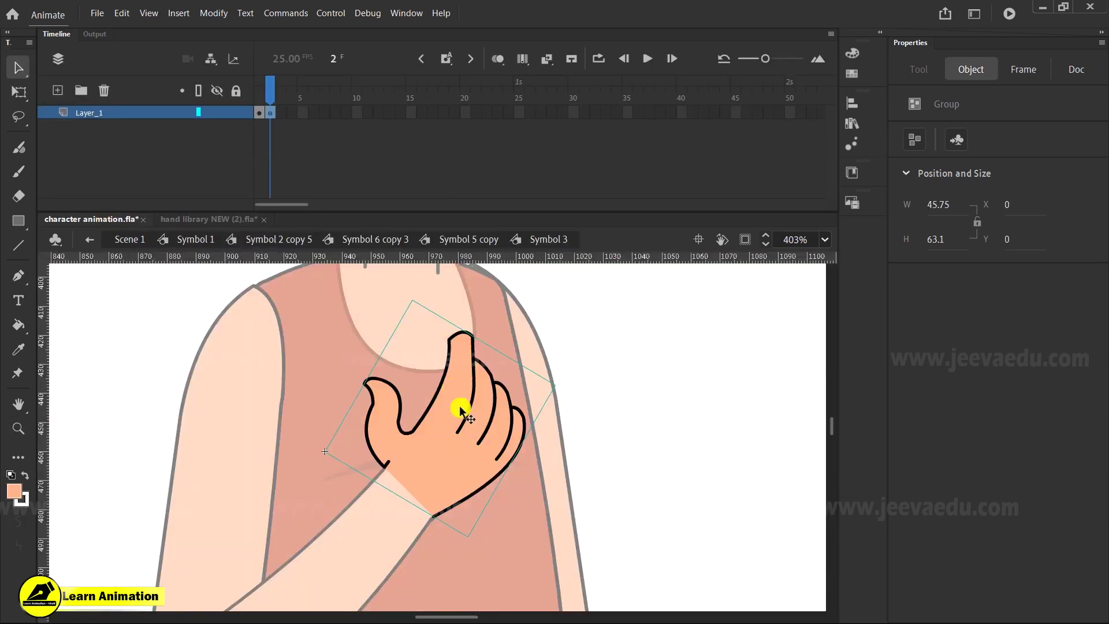
key(ctrl+shift+v)
key(q)
key(ctrl+minus)
drag(536, 442, 519, 407)
key(ctrl+z)
key(z)
key(q)
drag(535, 440, 430, 264)
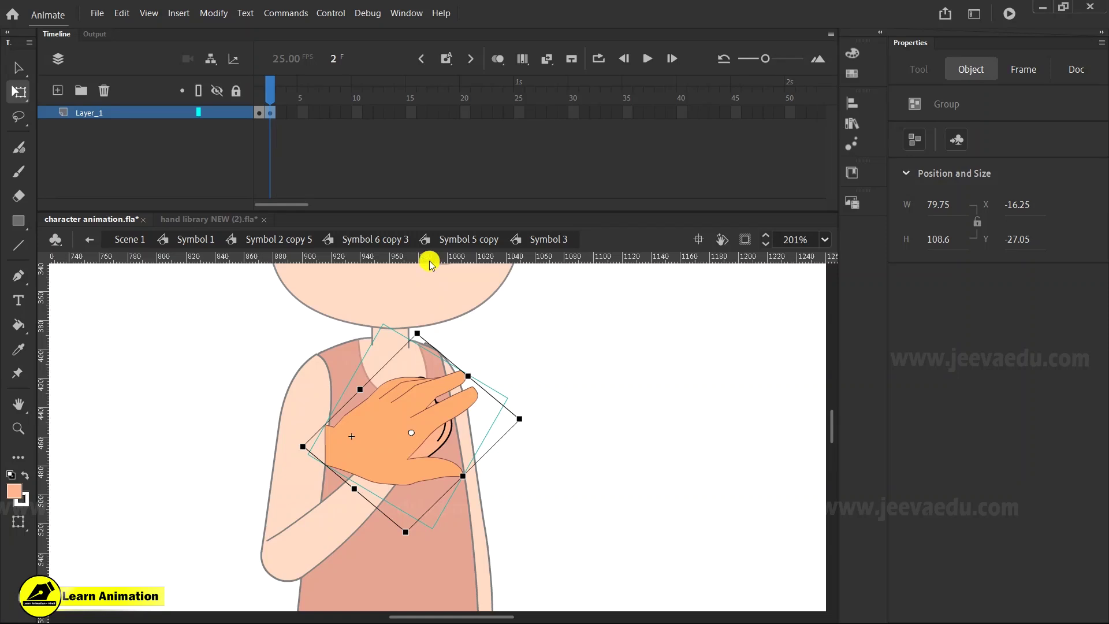
drag(370, 452, 518, 477)
mouse_move(589, 464)
mouse_down()
mouse_move(421, 445)
mouse_move(421, 470)
mouse_move(580, 455)
mouse_up()
drag(657, 430, 595, 364)
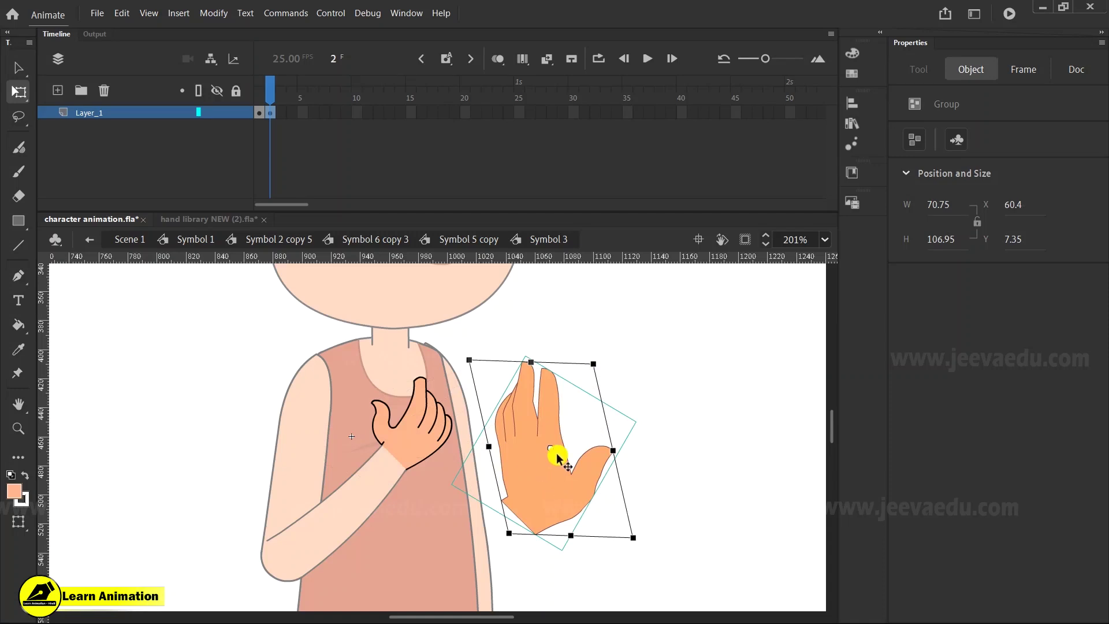
Step: Flip the pasted hand horizontally and rotate it clockwise to match the direction of the character's existing hand
click(213, 14)
mouse_move(272, 206)
click(480, 353)
mouse_move(637, 455)
mouse_down()
mouse_move(663, 478)
mouse_move(655, 438)
mouse_move(656, 448)
mouse_up()
Step: Compare the pasted hand with the original hand, and break the pasted group apart into an editable shape
key(z)
click(567, 483)
alt+click(507, 463)
key(v)
click(417, 427)
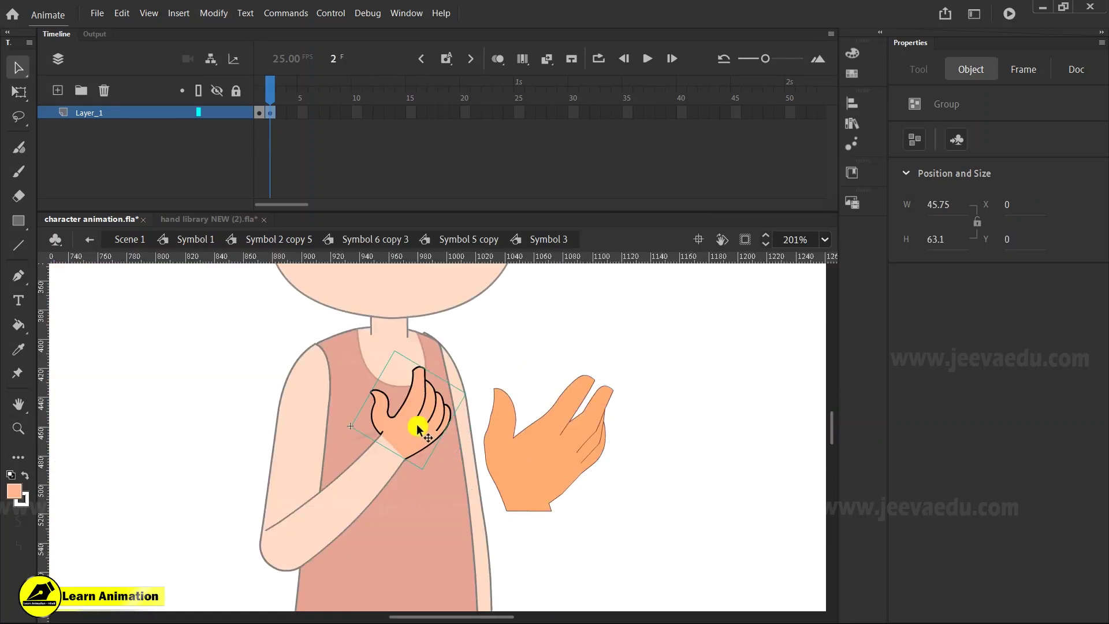
click(526, 458)
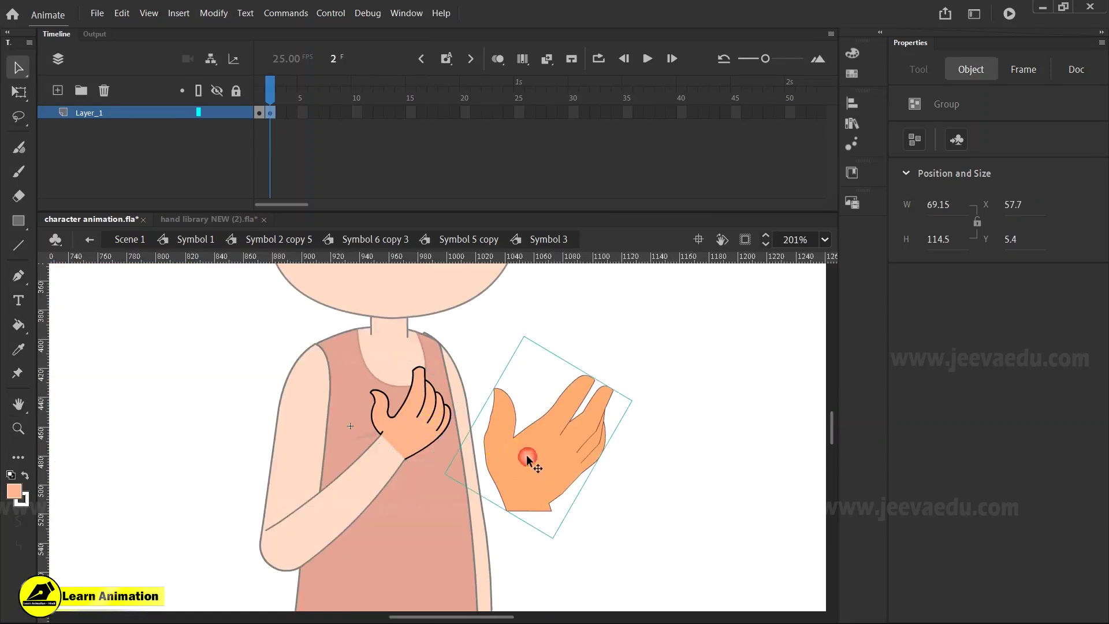
key(ctrl+b)
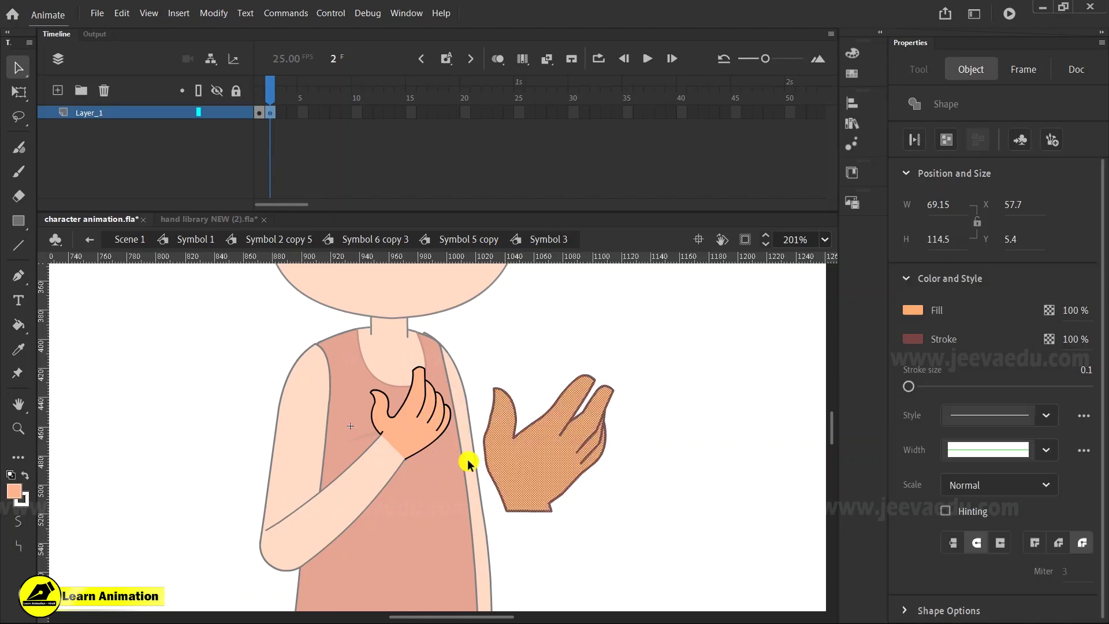
Step: Sample the existing hand's skin colour and apply it to the pasted hand's fill
key(z)
click(434, 440)
click(546, 430)
key(k)
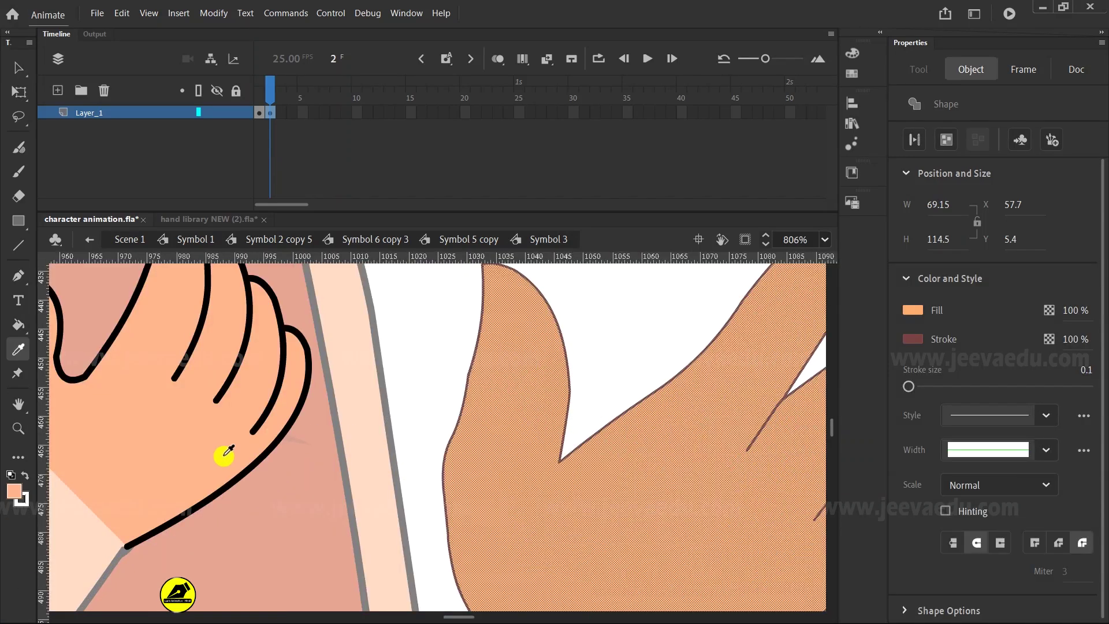
click(225, 442)
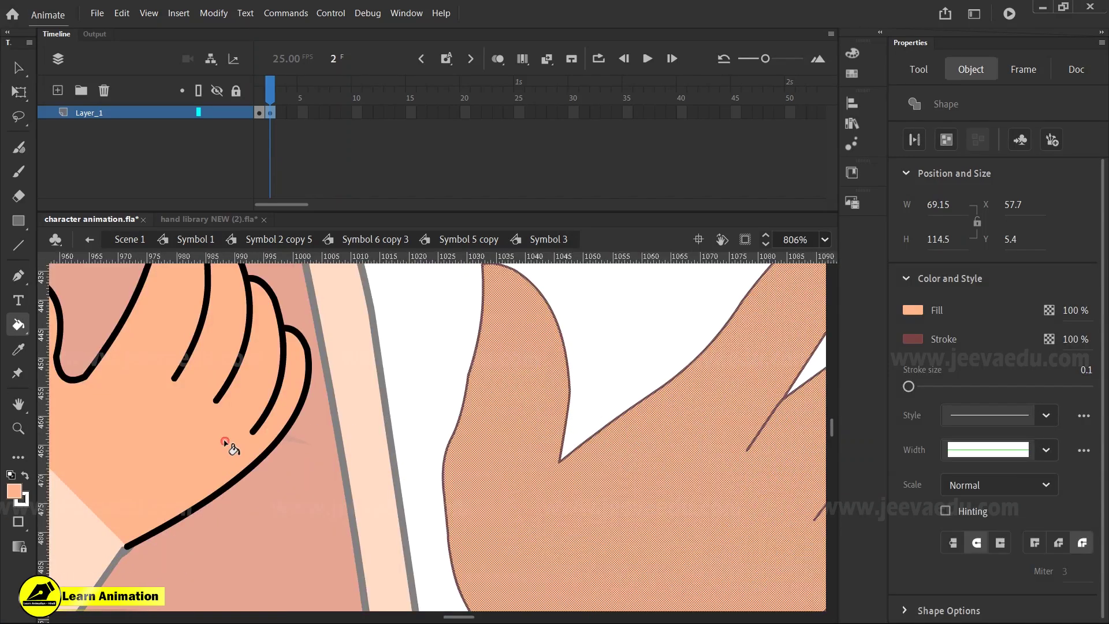
key(v)
Step: Select the pasted hand's whole outline and recolour its stroke with the black sampled from the existing hand's outline
click(390, 414)
click(450, 439)
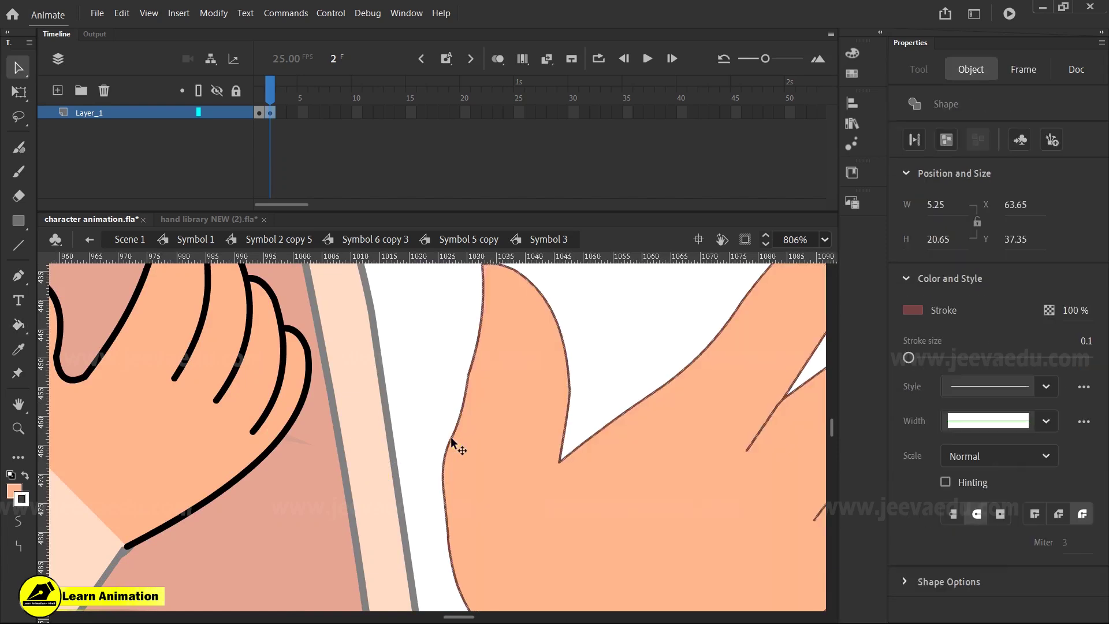
click(27, 504)
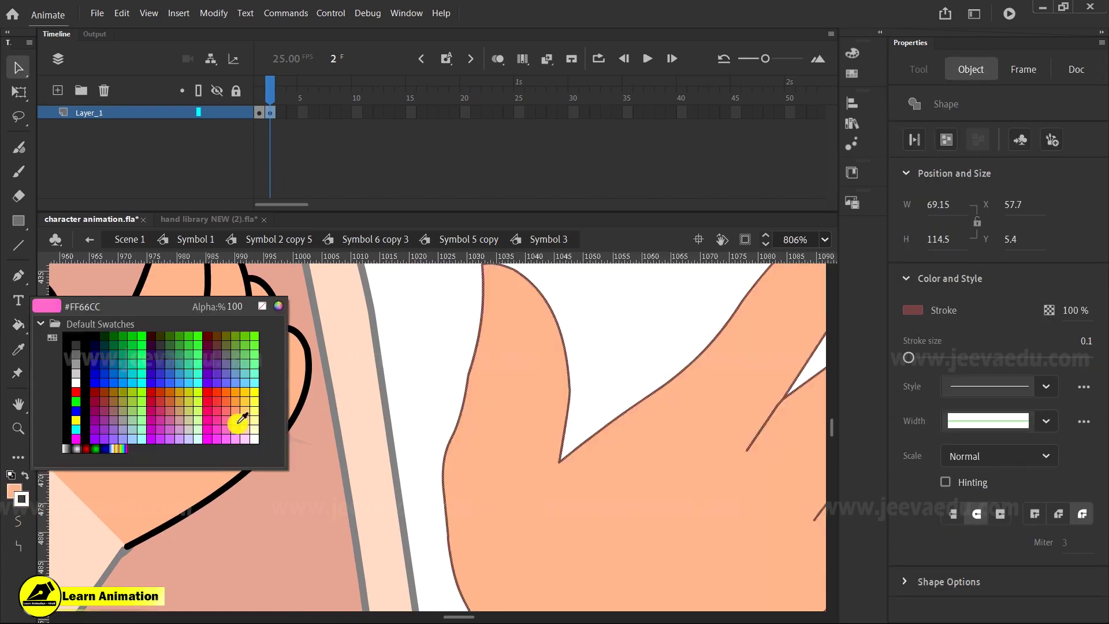
click(306, 388)
click(407, 407)
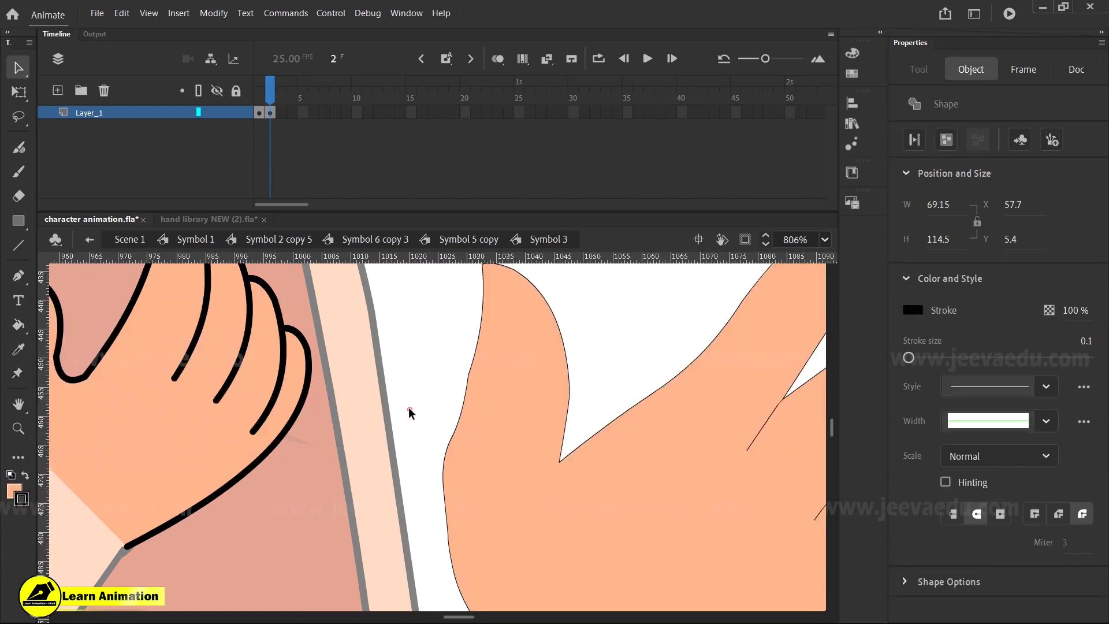
Step: Check the existing hand's stroke size, and set the pasted hand's outline stroke size to 1
double_click(297, 415)
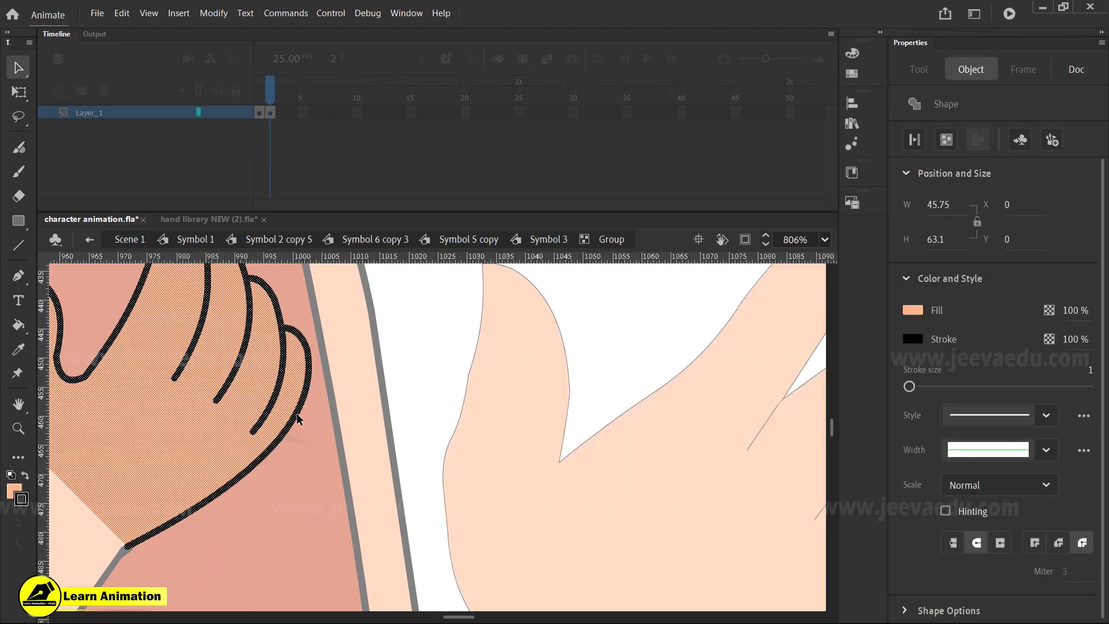
double_click(425, 384)
double_click(466, 396)
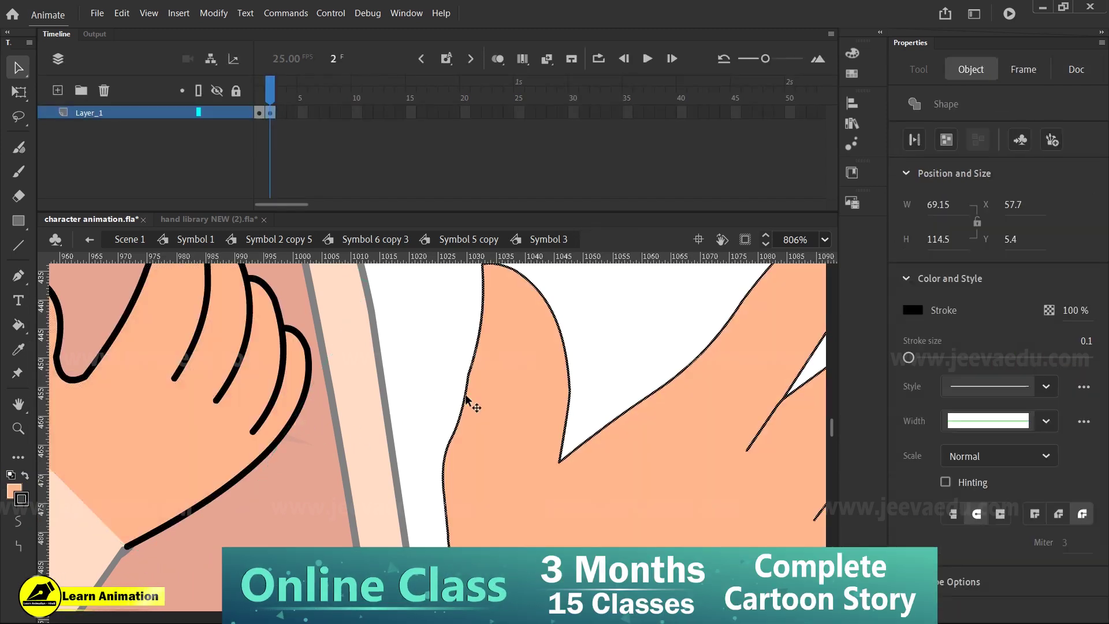
text(1)
key(Return)
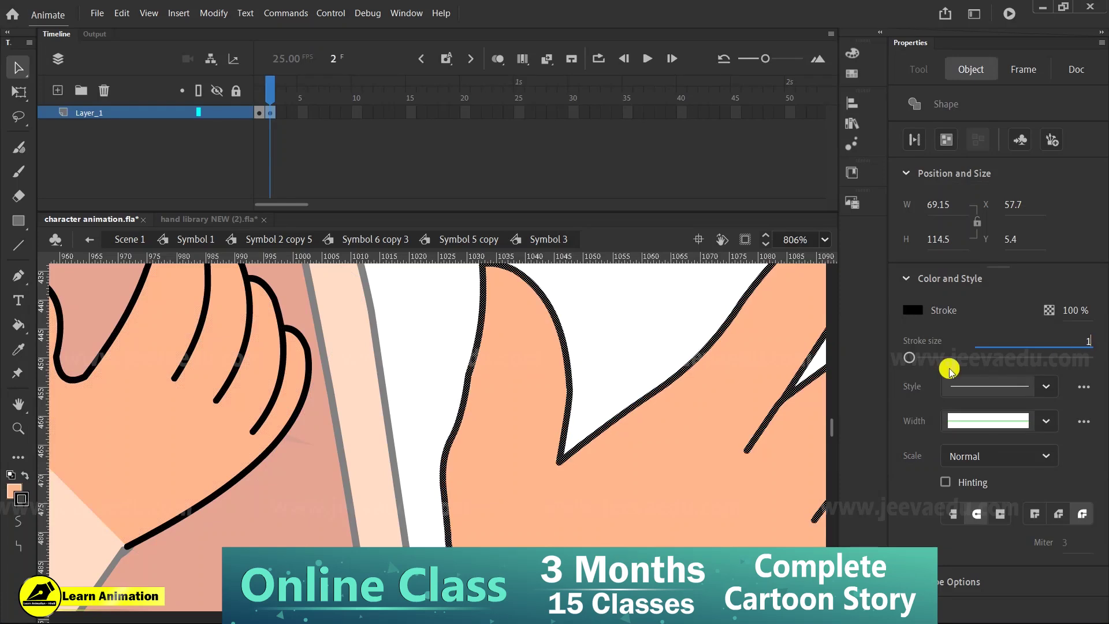
click(437, 370)
key(z)
key(ctrl+minus)
key(ctrl+minus)
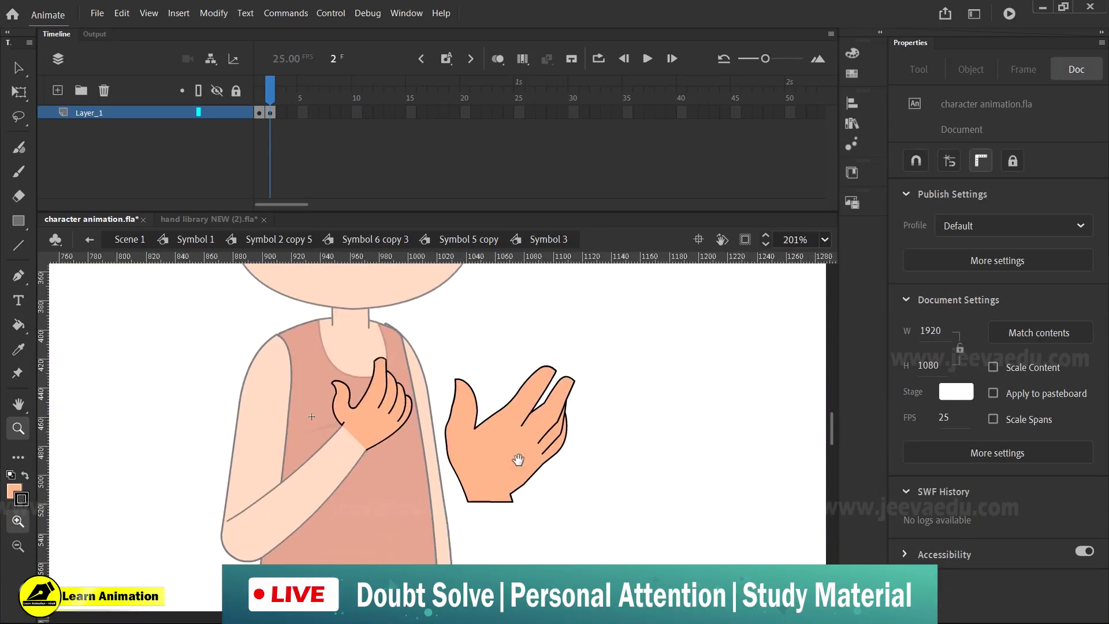
Step: Group the recoloured hand's fill and outline, move the group over the existing hand, and scale it down to a similar size
click(508, 460)
key(v)
key(ctrl+minus)
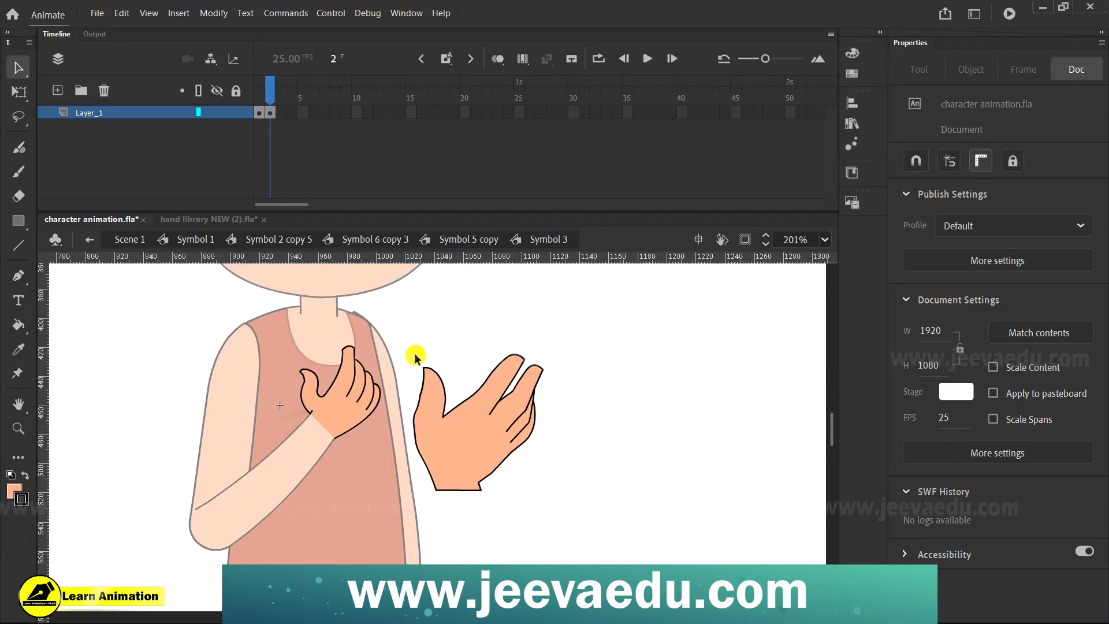
click(366, 412)
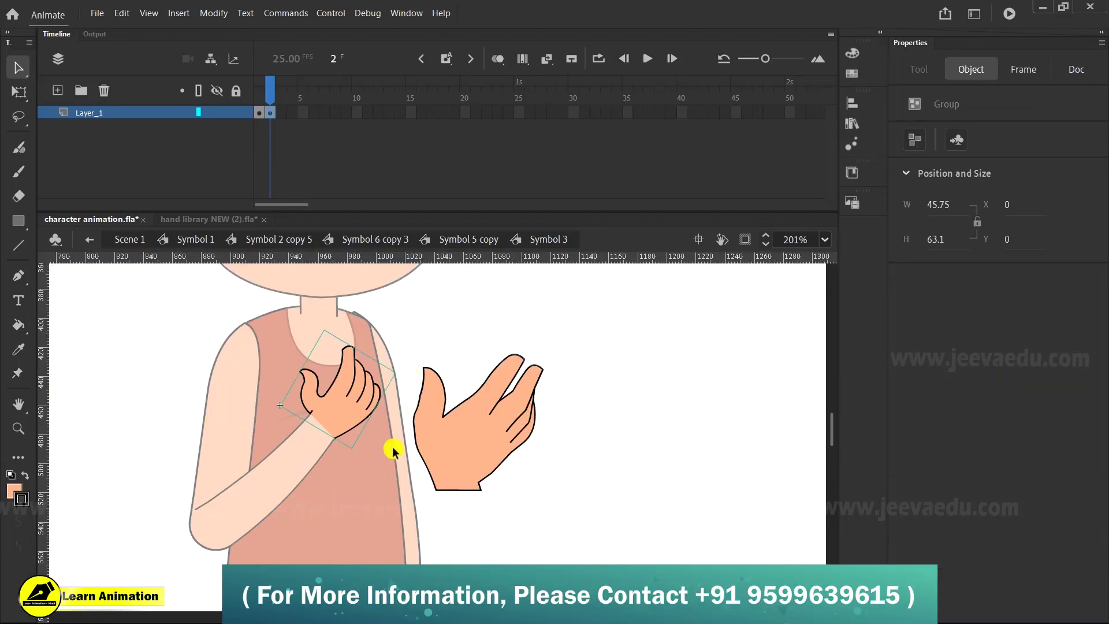
click(455, 468)
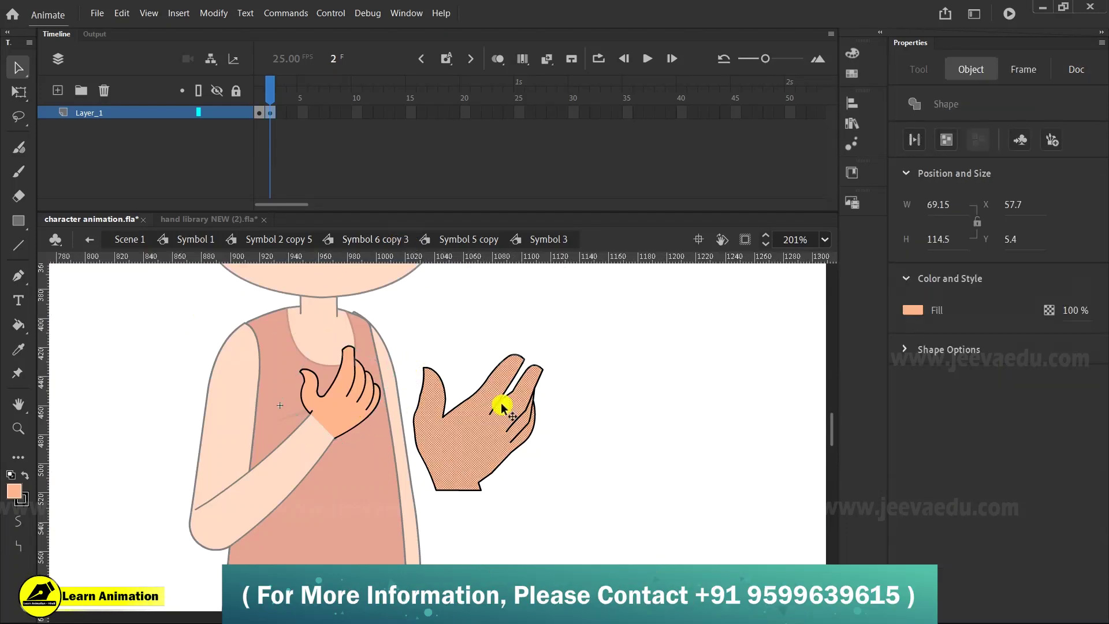
key(ctrl+g)
drag(480, 445, 359, 410)
key(q)
drag(454, 339, 394, 361)
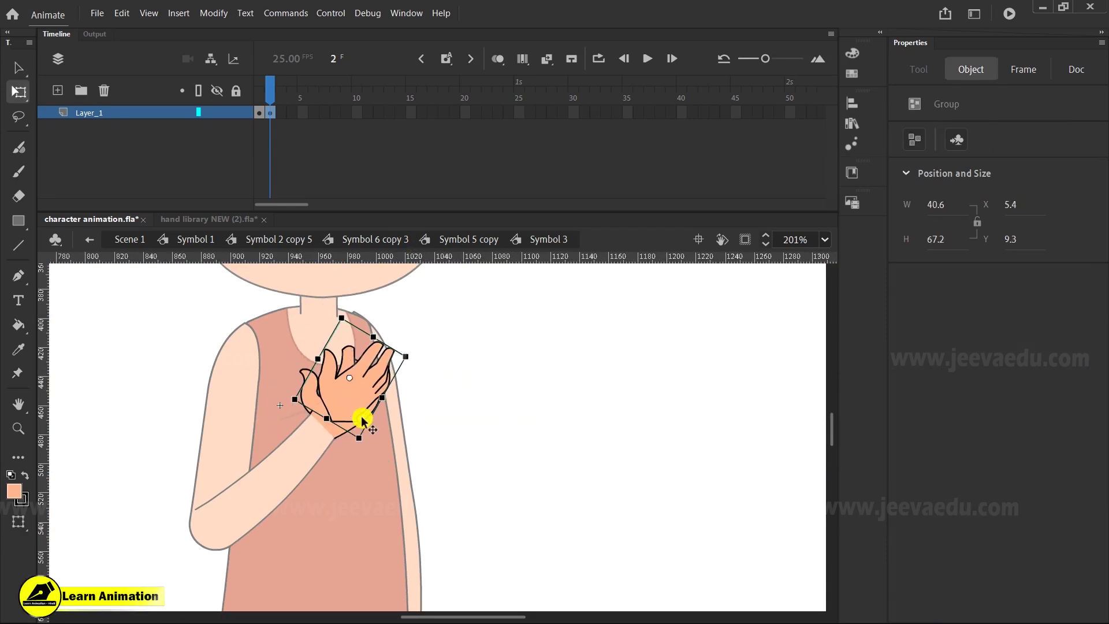
Step: Reposition, slightly stretch and rotate the new hand group so it aligns with the existing hand and wrist
key(z)
click(354, 399)
key(q)
drag(400, 448, 371, 467)
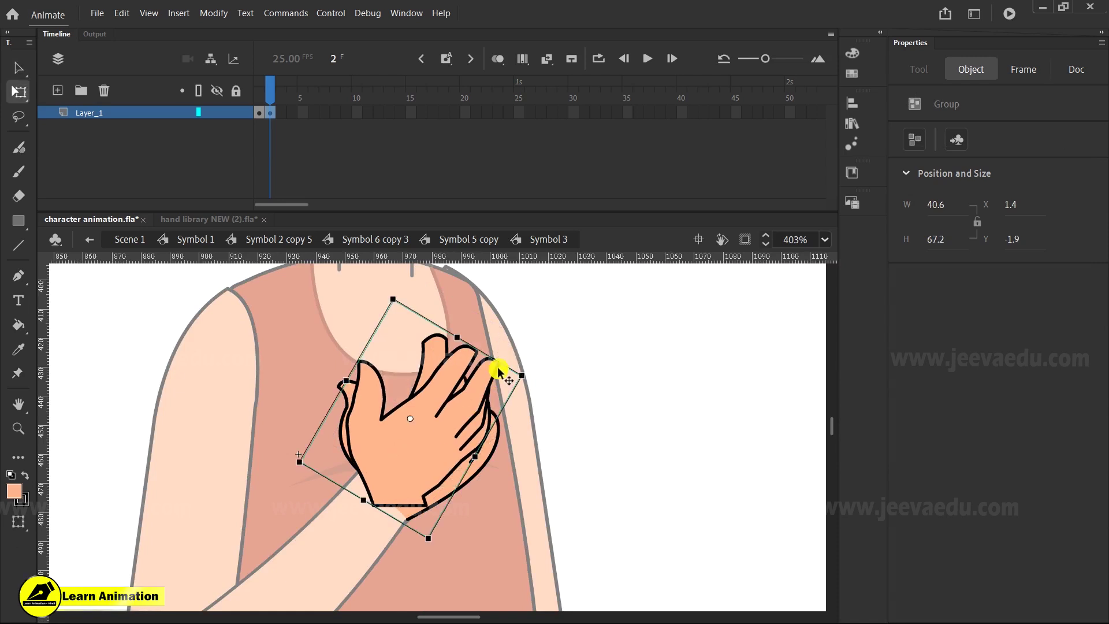
drag(458, 339, 462, 327)
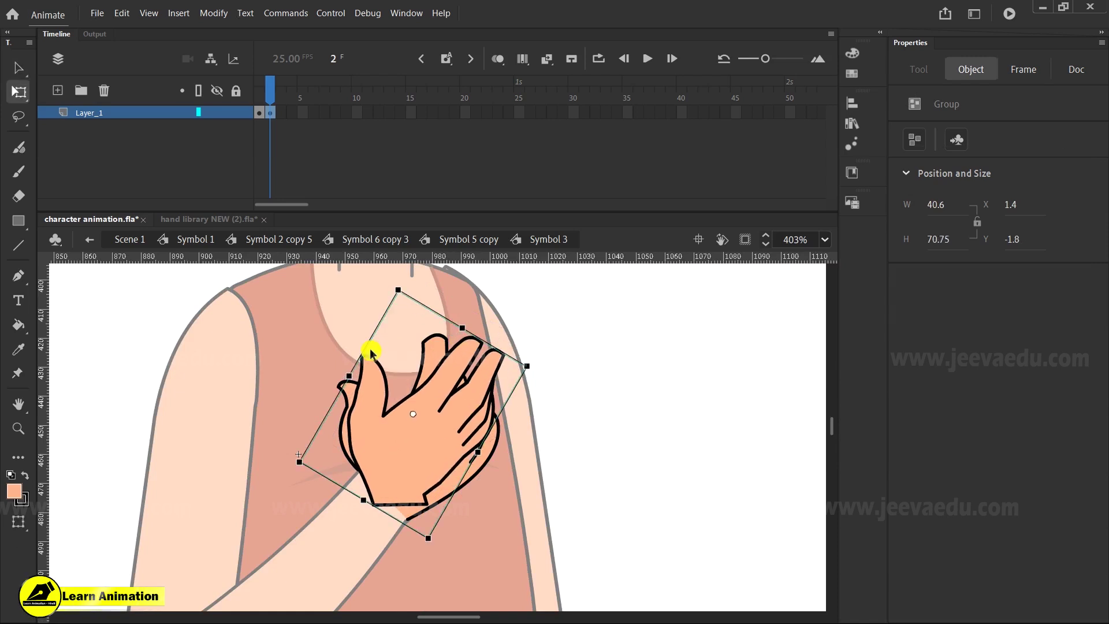
mouse_move(371, 344)
mouse_down()
mouse_move(352, 347)
mouse_move(383, 351)
mouse_up()
drag(526, 366, 535, 356)
drag(451, 446, 443, 454)
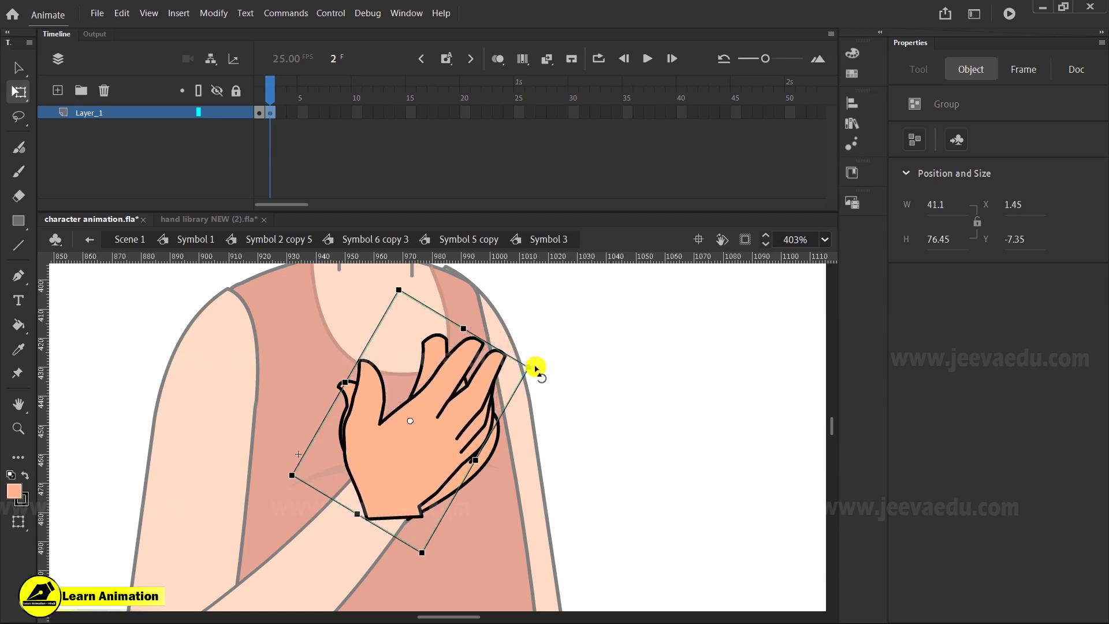
drag(535, 367, 527, 364)
drag(445, 445, 438, 449)
double_click(438, 449)
key(z)
click(376, 493)
key(v)
click(385, 528)
drag(369, 381, 640, 546)
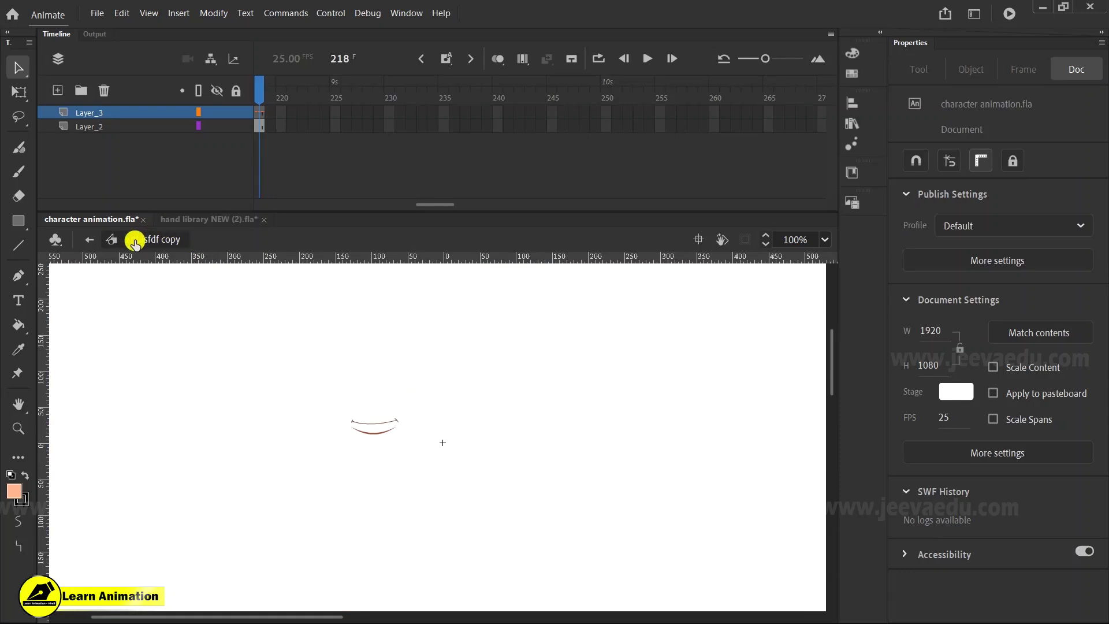
Step: Return to Scene 1, open the character symbol, and go to frame 53 with the raised arm selected
click(113, 241)
key(z)
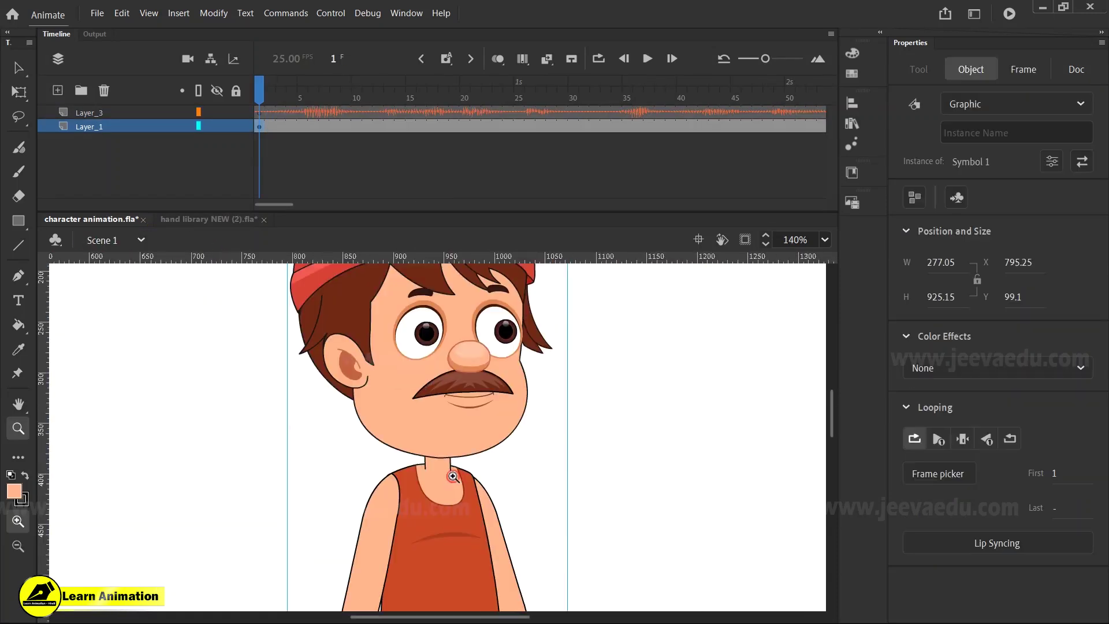
alt+click(466, 461)
key(v)
double_click(440, 462)
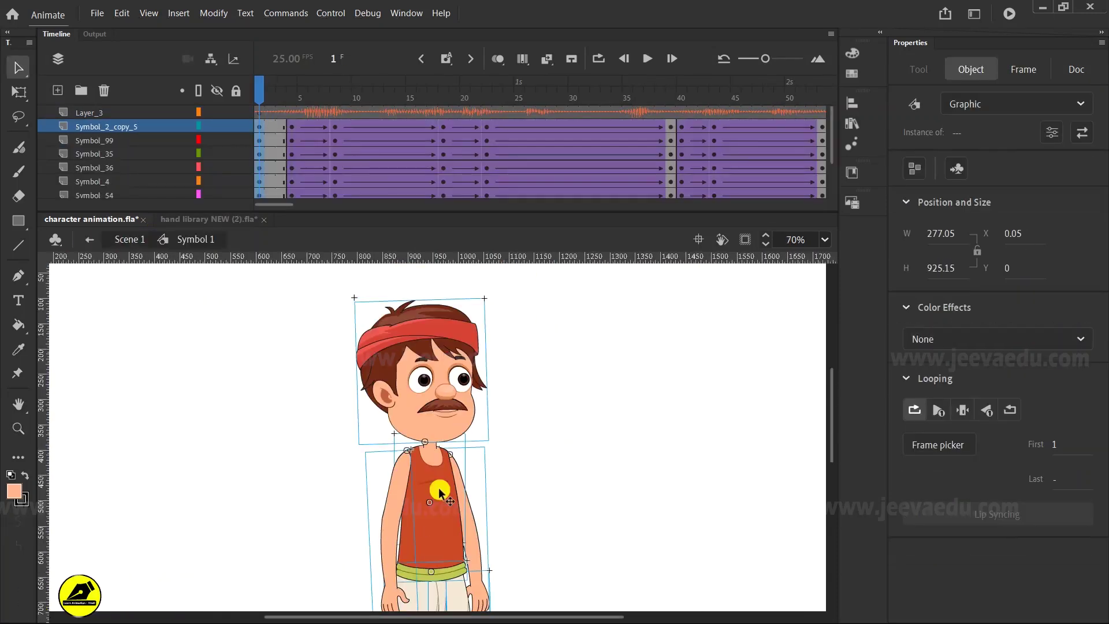
drag(284, 196, 317, 195)
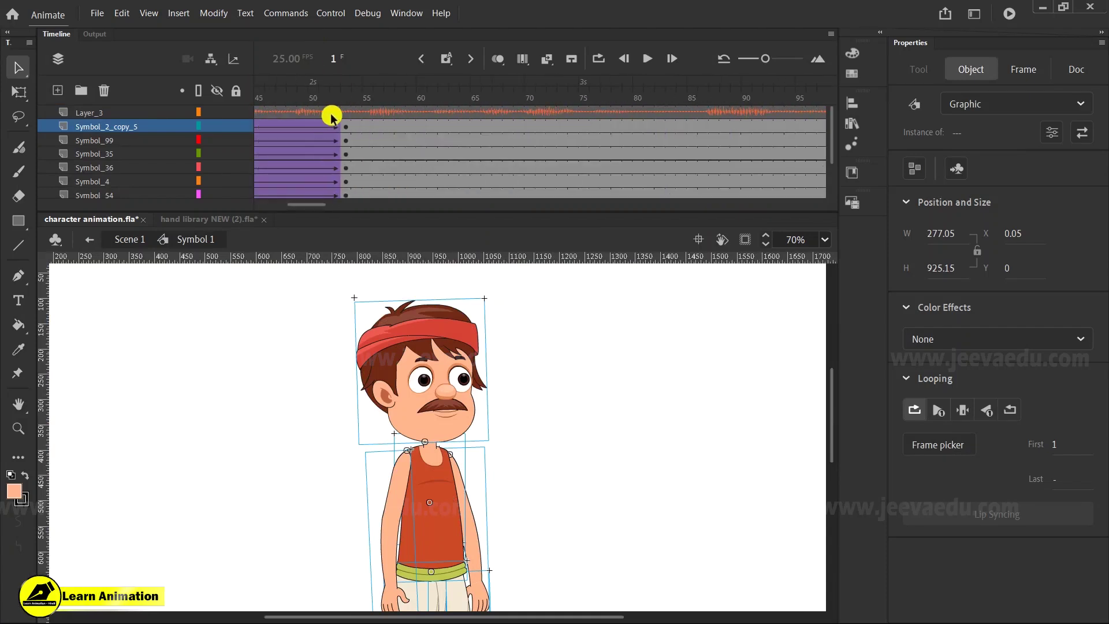
click(345, 127)
click(425, 438)
Step: Open the nested arm and hand symbols down to Symbol 3, and go to its frame 2
key(z)
click(439, 442)
click(469, 452)
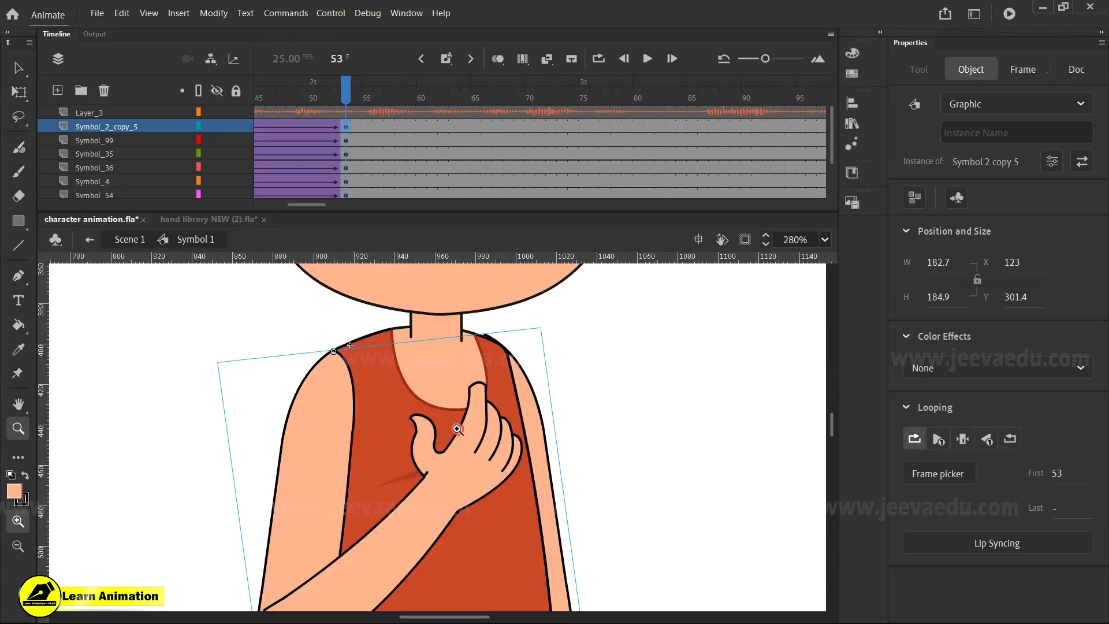
key(v)
double_click(470, 455)
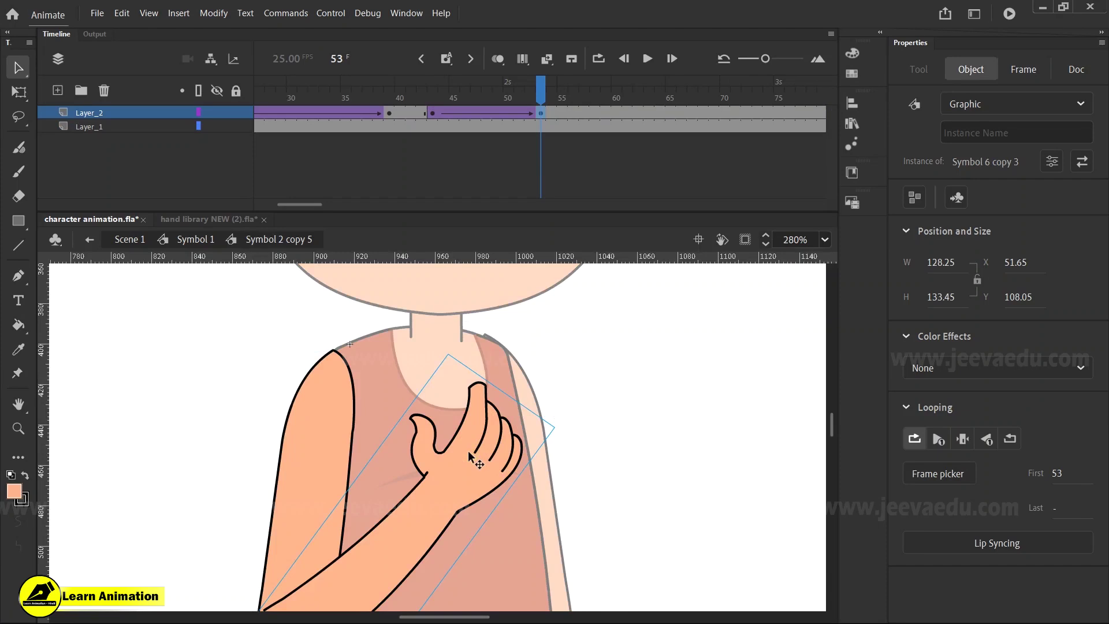
double_click(469, 455)
double_click(468, 455)
double_click(469, 455)
click(469, 454)
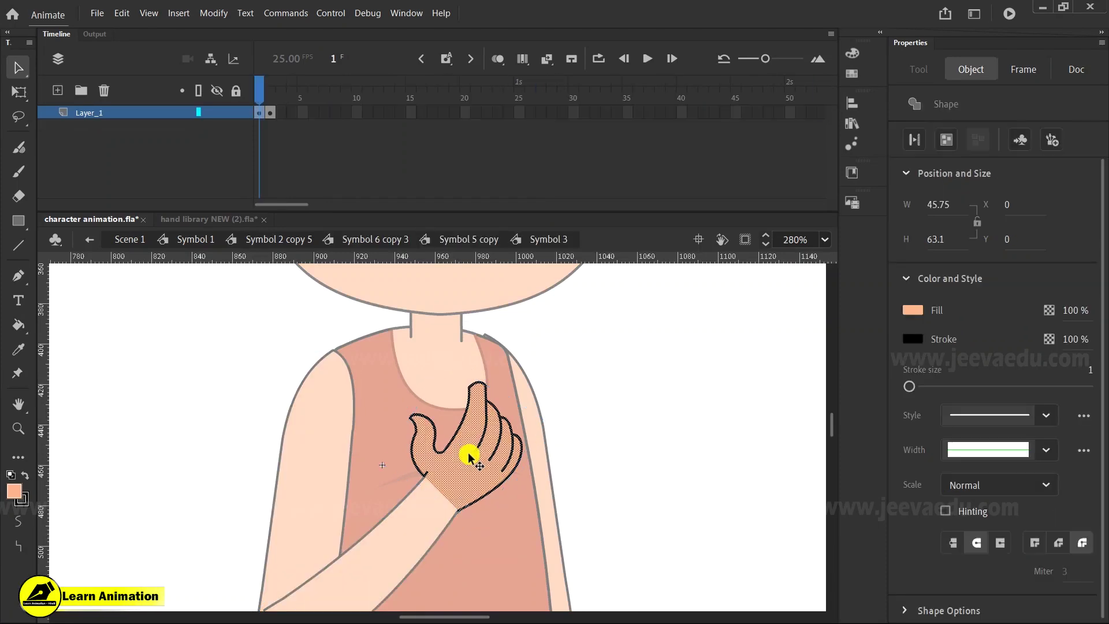
click(270, 112)
click(445, 347)
Step: Enter the new hand's group and delete the excess wrist section below the palm
key(z)
click(443, 455)
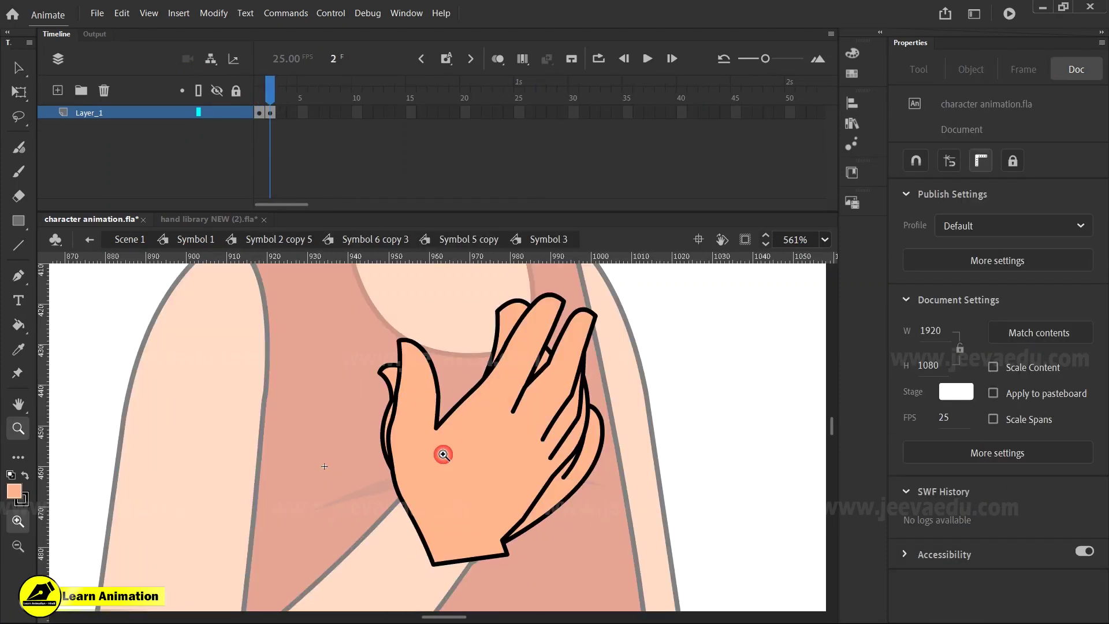
click(443, 455)
key(v)
key(ctrl+minus)
double_click(447, 479)
click(445, 479)
click(361, 448)
drag(358, 441, 520, 540)
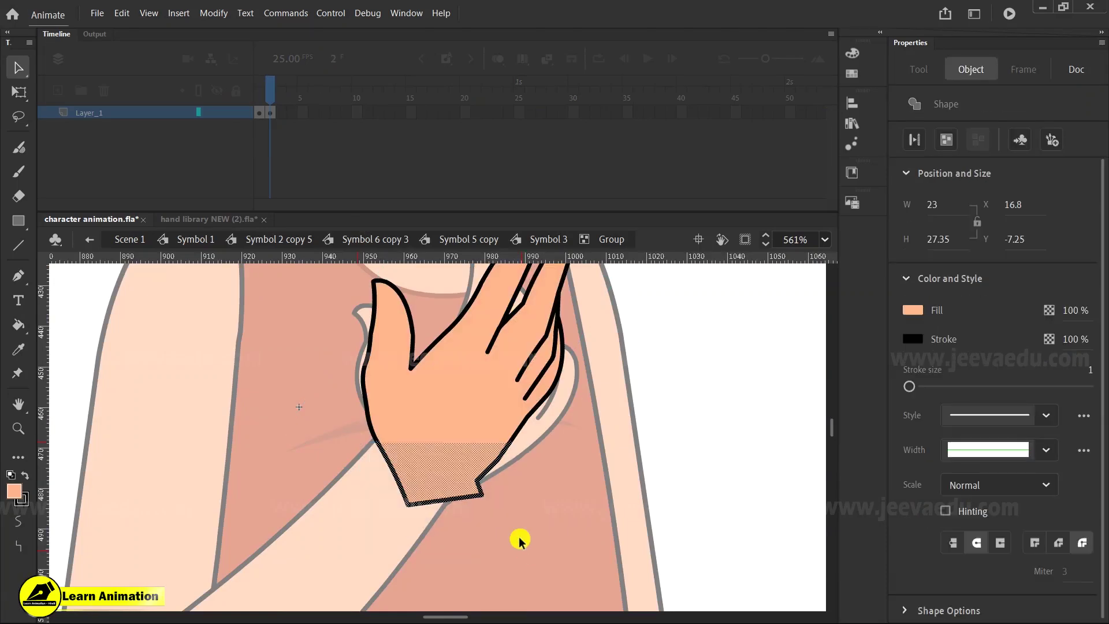
key(Delete)
Step: Delete the short leftover piece of outline at the thumb-side end of the cut wrist
key(z)
click(389, 444)
key(v)
click(413, 441)
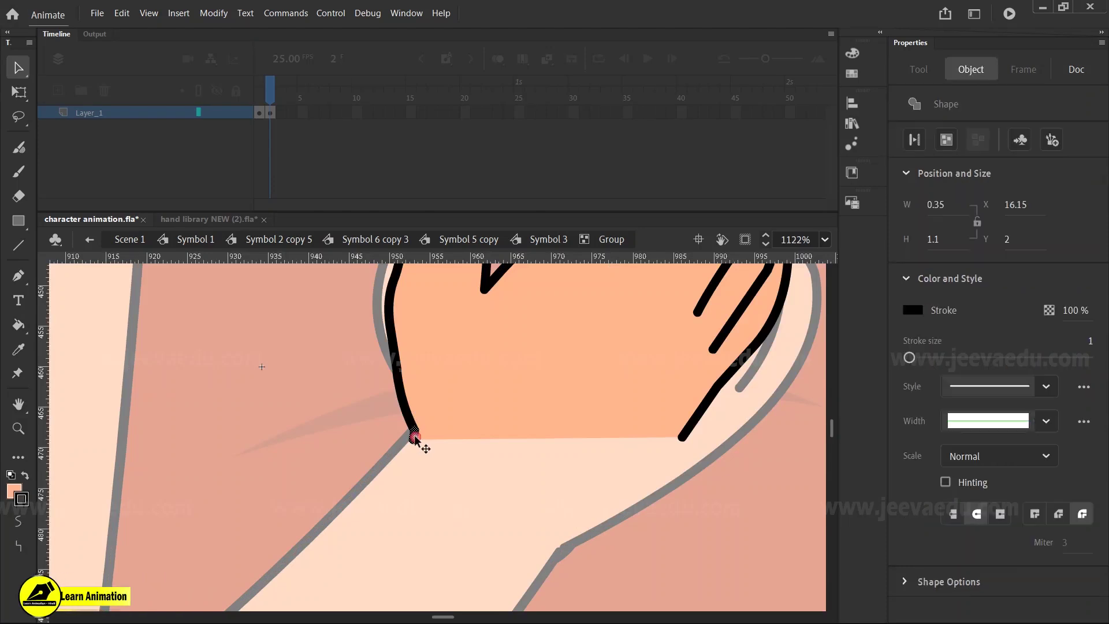
key(Delete)
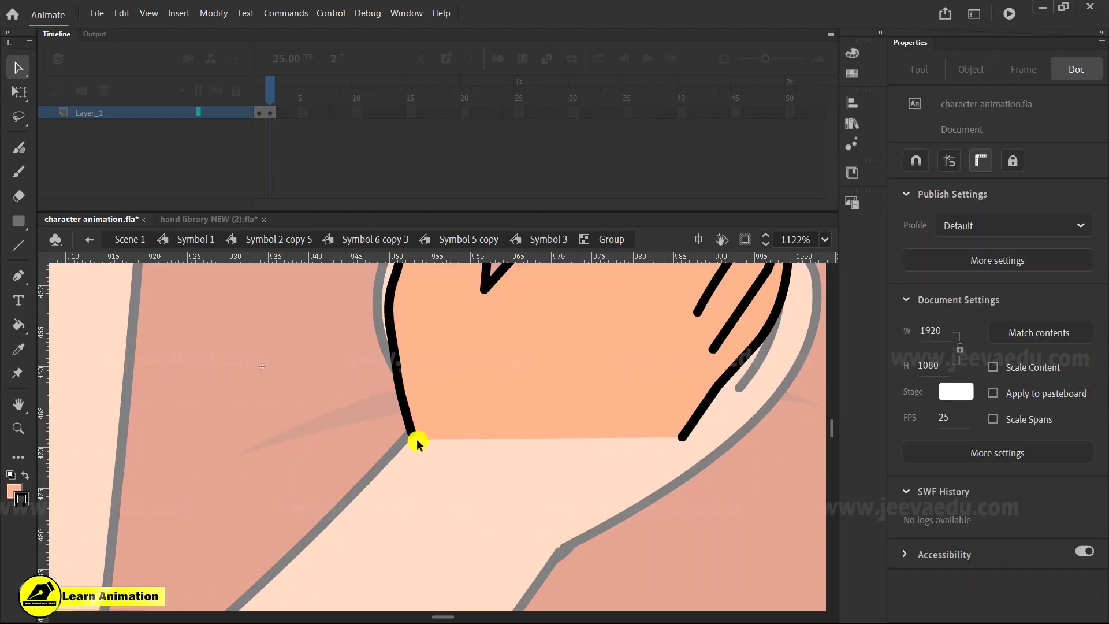
Step: Extend the palm's little-finger-side corner to the forearm outline and curve that edge outward into a rounded palm
click(452, 439)
drag(682, 440, 553, 552)
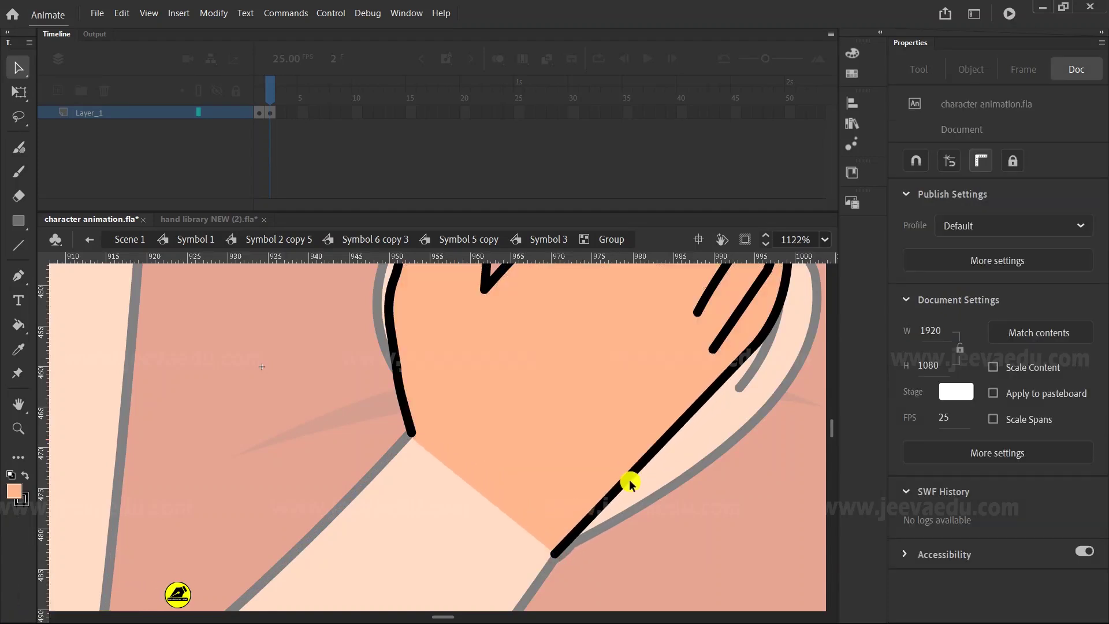
drag(629, 478, 650, 498)
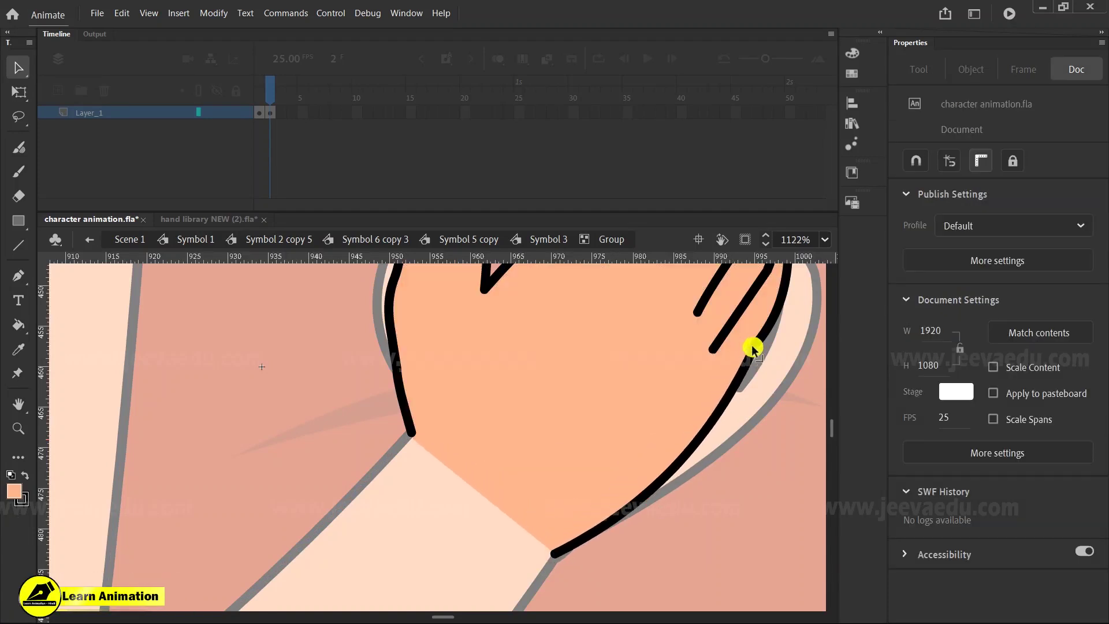
key(z)
key(ctrl+minus)
key(ctrl+minus)
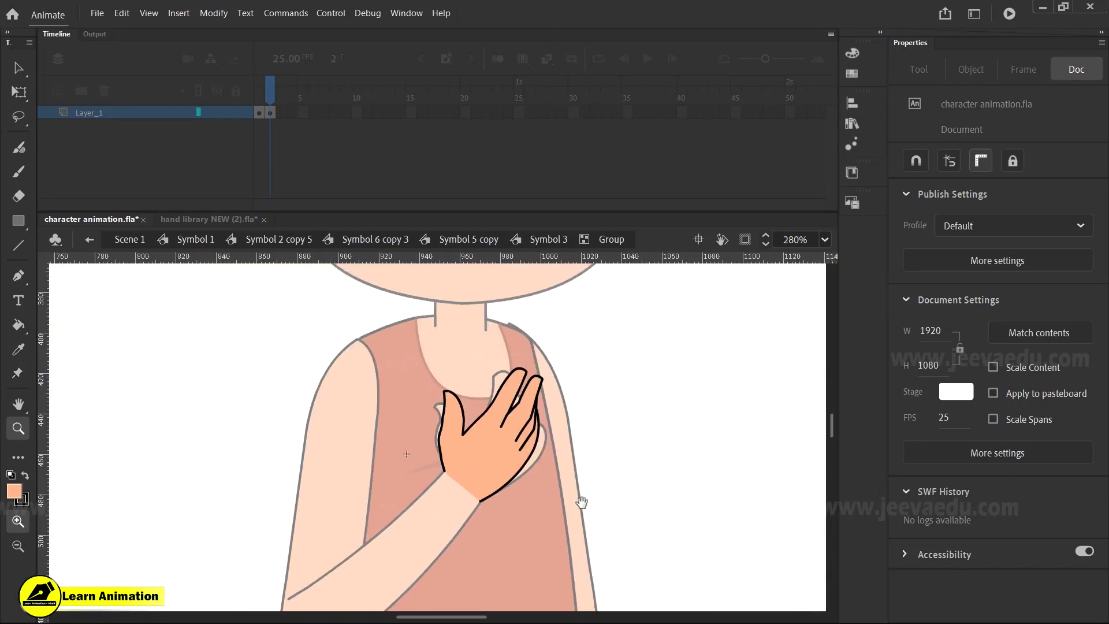
drag(580, 502, 593, 498)
key(v)
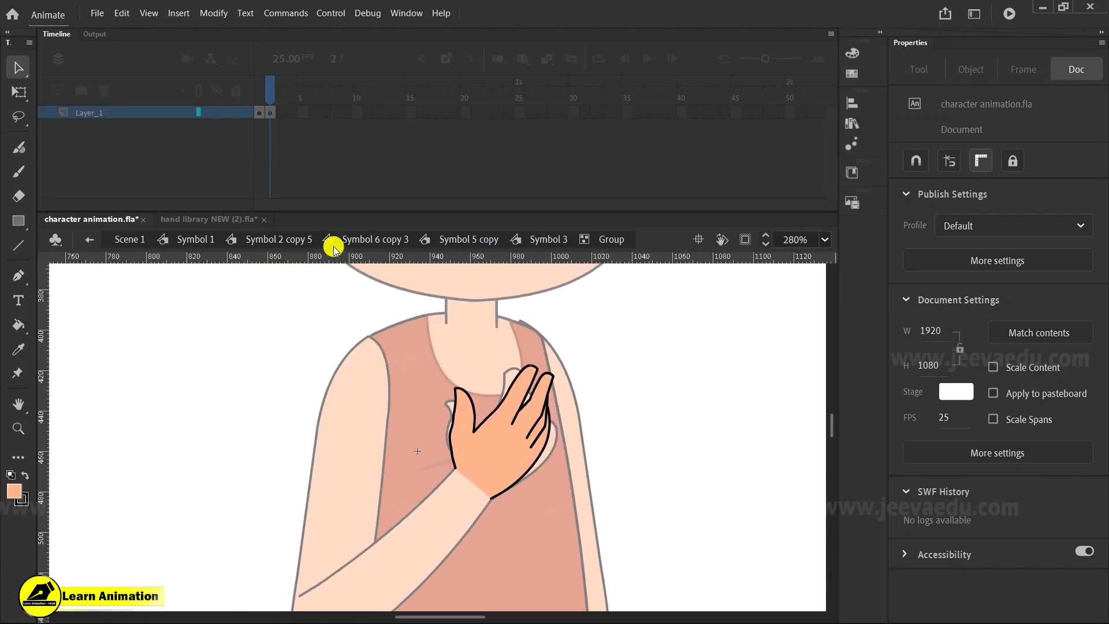
Step: Go back to Symbol 5 copy, reopen Symbol 3 at frame 2, and delete the original hand behind the new one
click(480, 239)
click(554, 425)
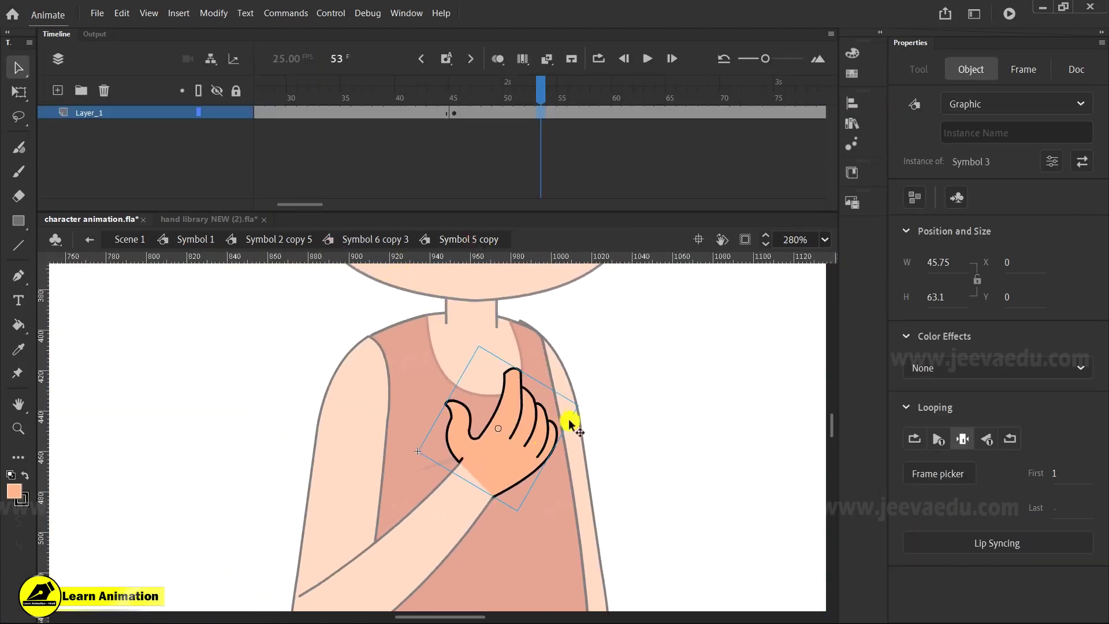
double_click(523, 453)
key(.)
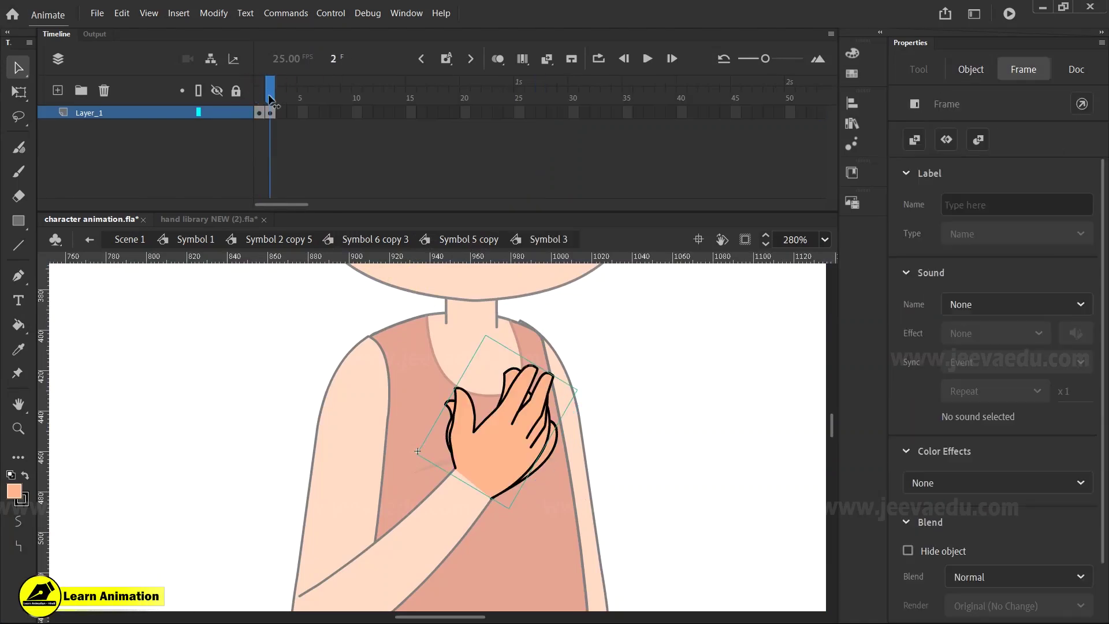
drag(604, 349, 359, 529)
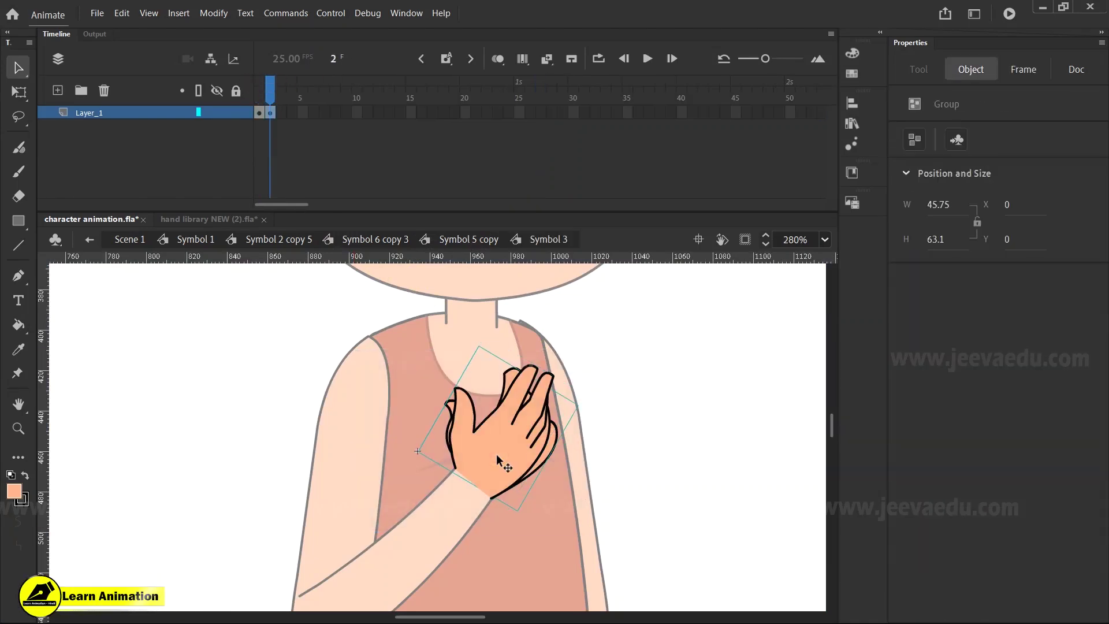
key(Delete)
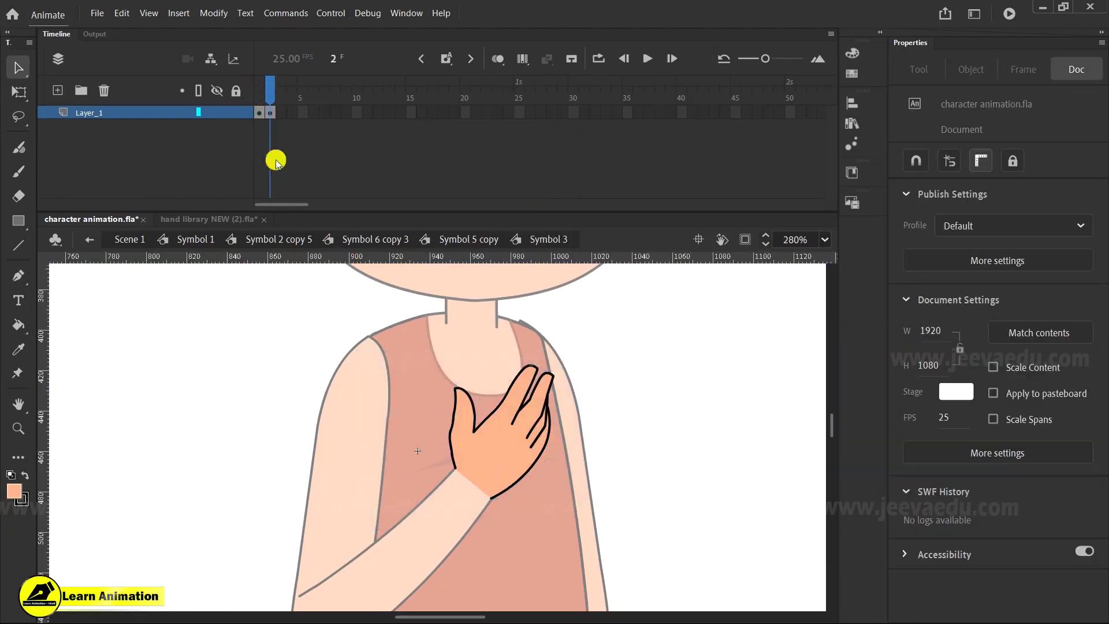
Step: Return to Symbol 5 copy and set the hand instance at frame 45 to its frame 2 pose with Frame Picker
click(271, 114)
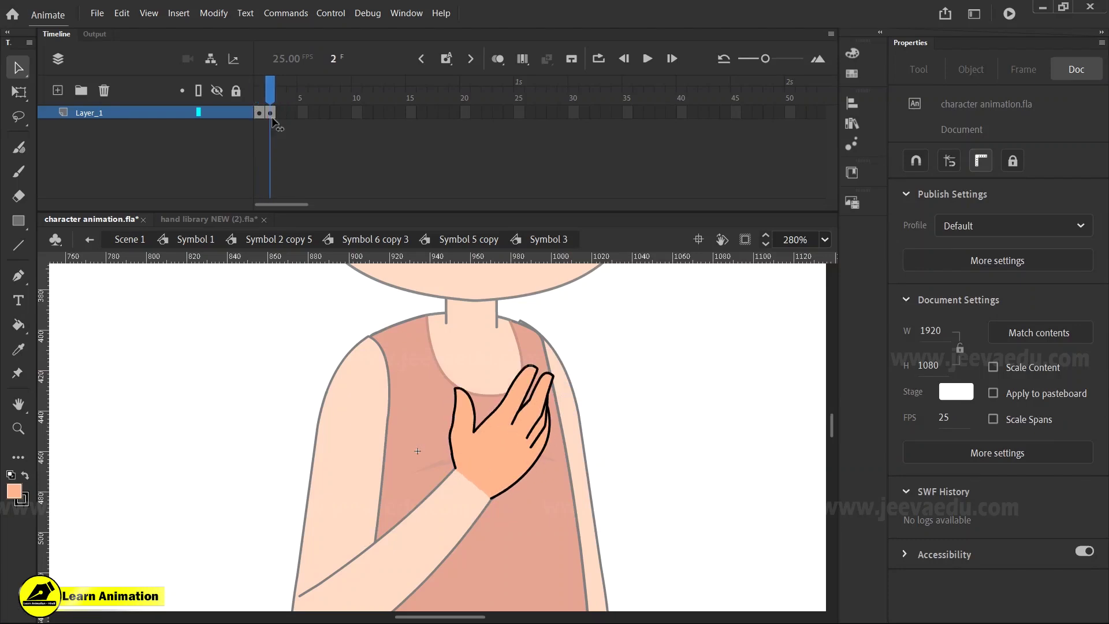
click(469, 239)
click(454, 113)
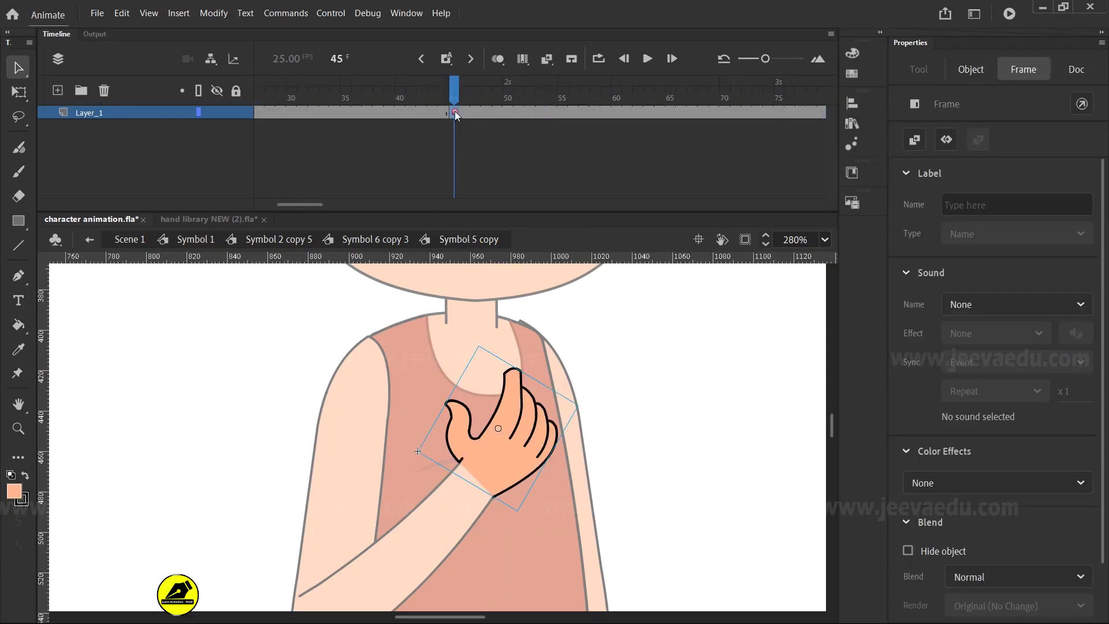
click(501, 398)
click(944, 474)
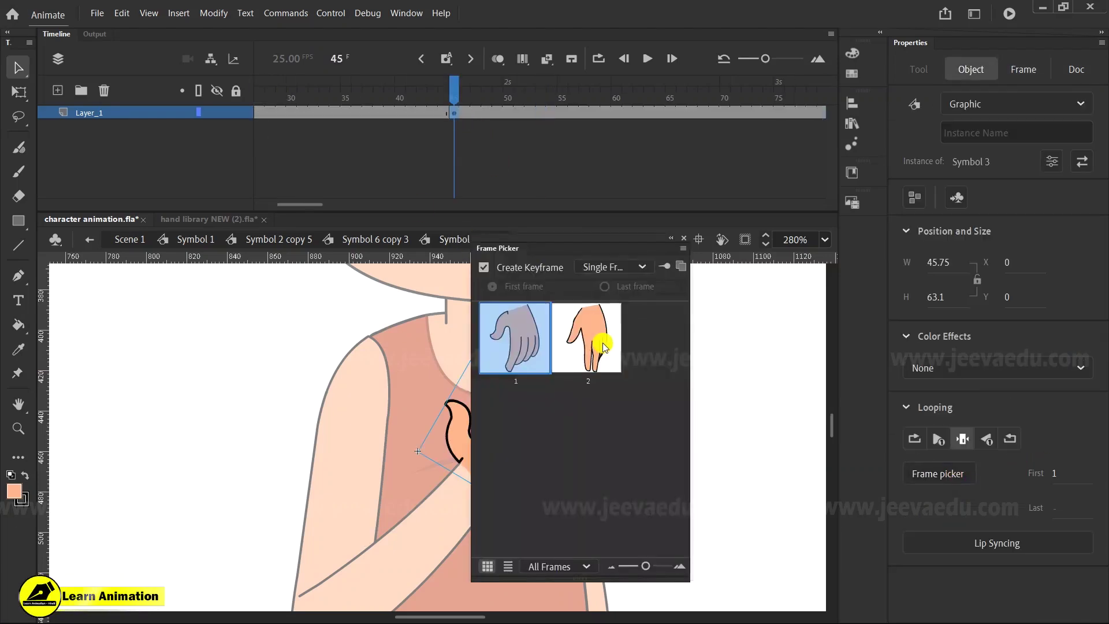
drag(639, 243, 736, 322)
click(701, 423)
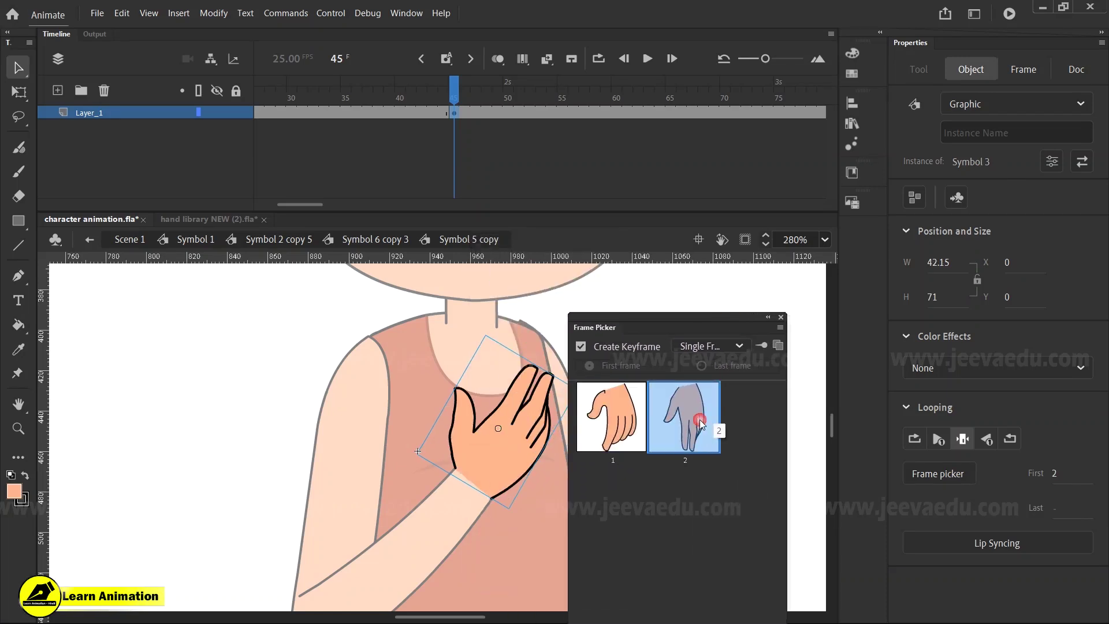
click(780, 317)
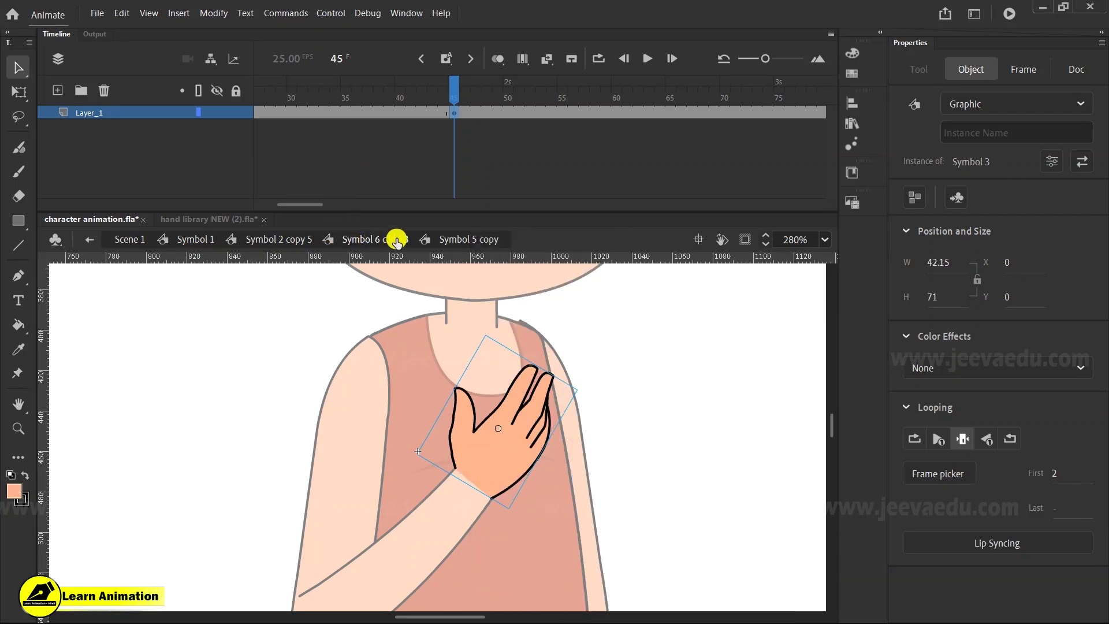
Step: Return to Symbol 1, hide Layer_3, and review the arm motion with the new hand pose up to frame 53
click(374, 239)
click(488, 113)
drag(408, 87, 529, 87)
click(254, 239)
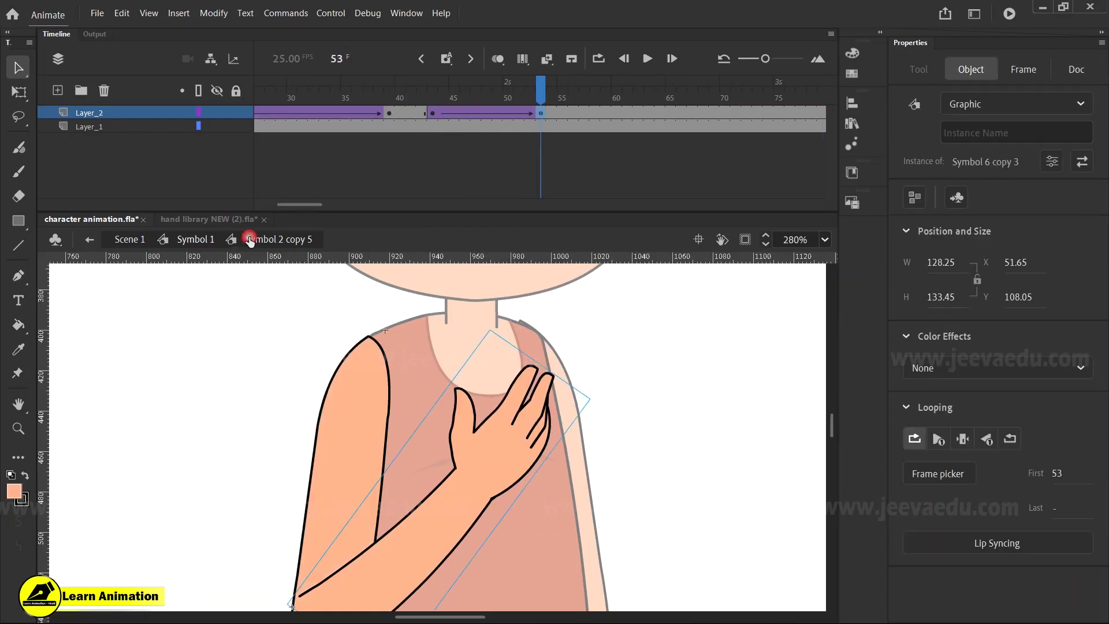
click(195, 239)
key(z)
alt+click(429, 460)
click(430, 456)
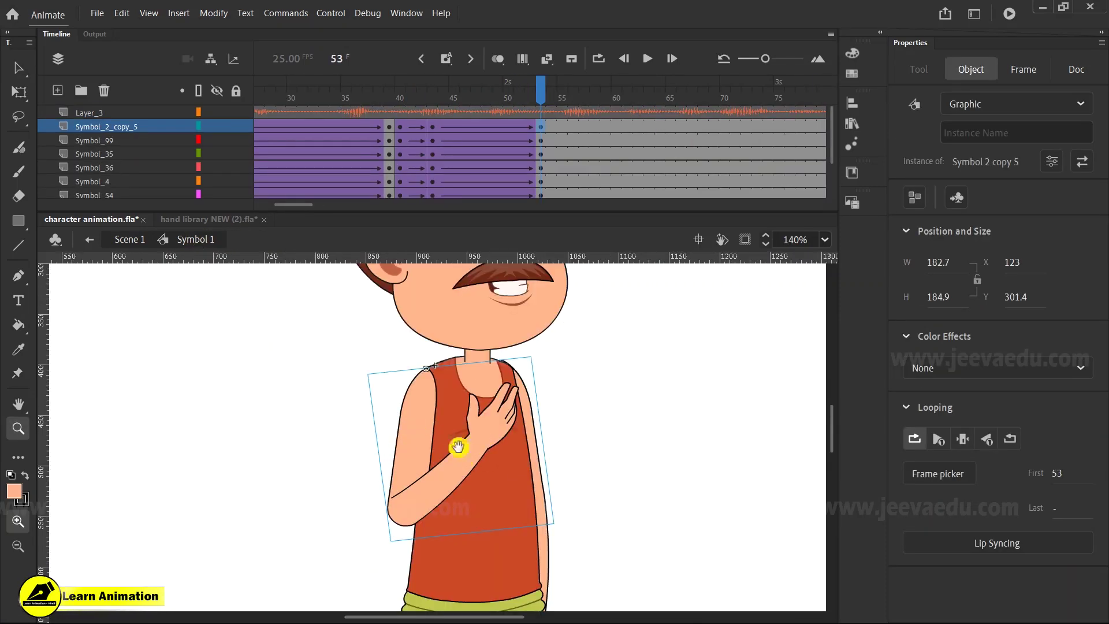
click(217, 111)
click(460, 99)
drag(460, 99, 538, 181)
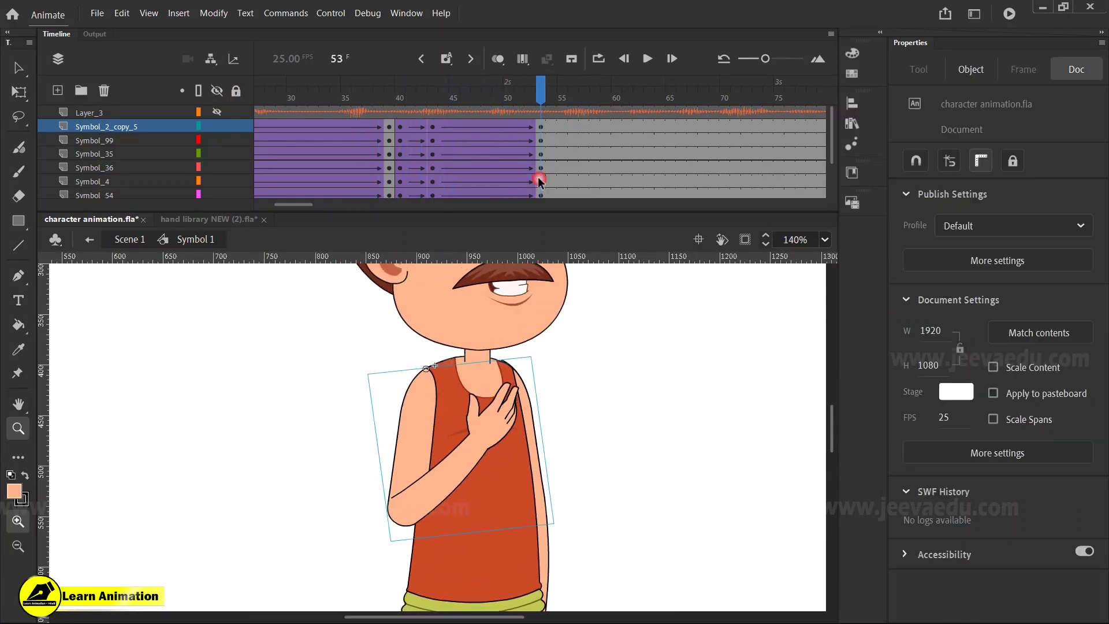
Step: Add a layer above Symbol_2_copy_5, lock all the other layers, and ready the Classic Brush with a red fill
click(58, 92)
click(235, 90)
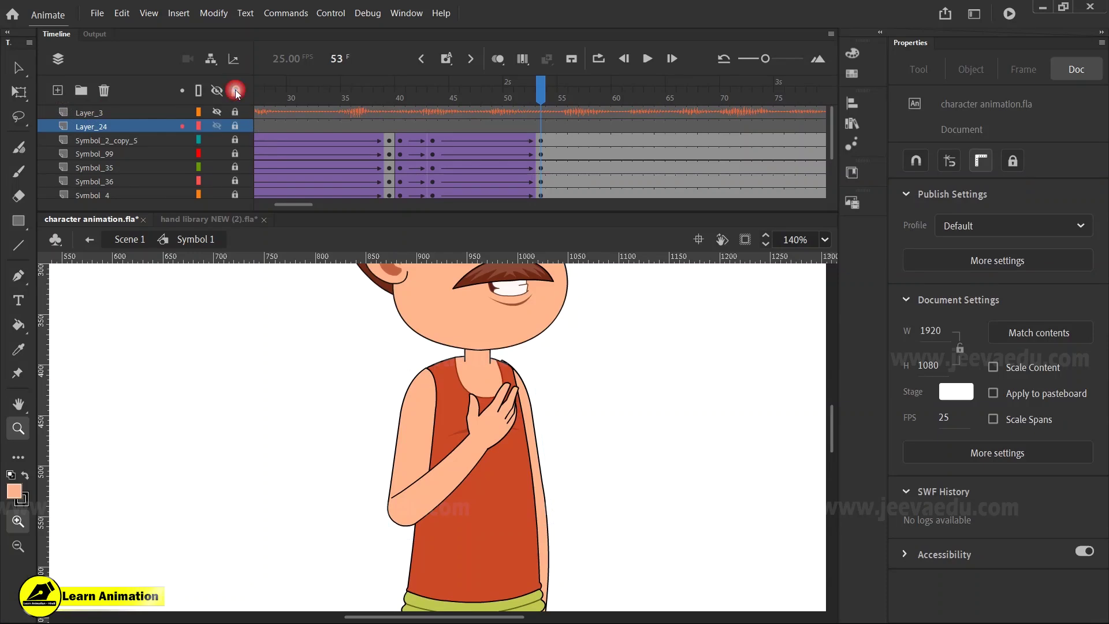
click(234, 125)
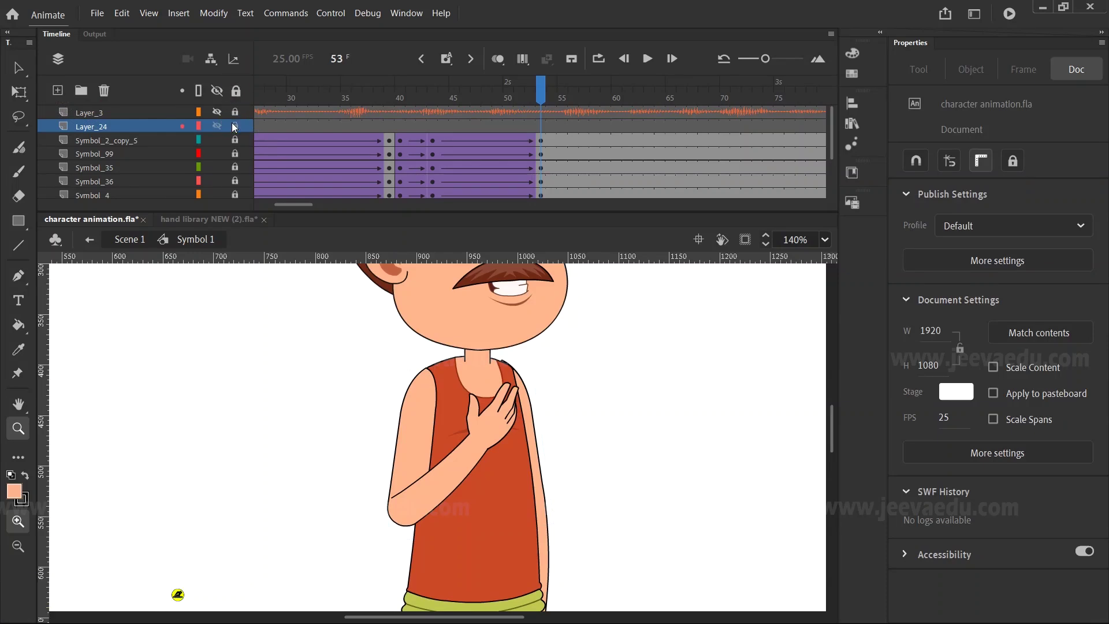
click(16, 495)
click(80, 386)
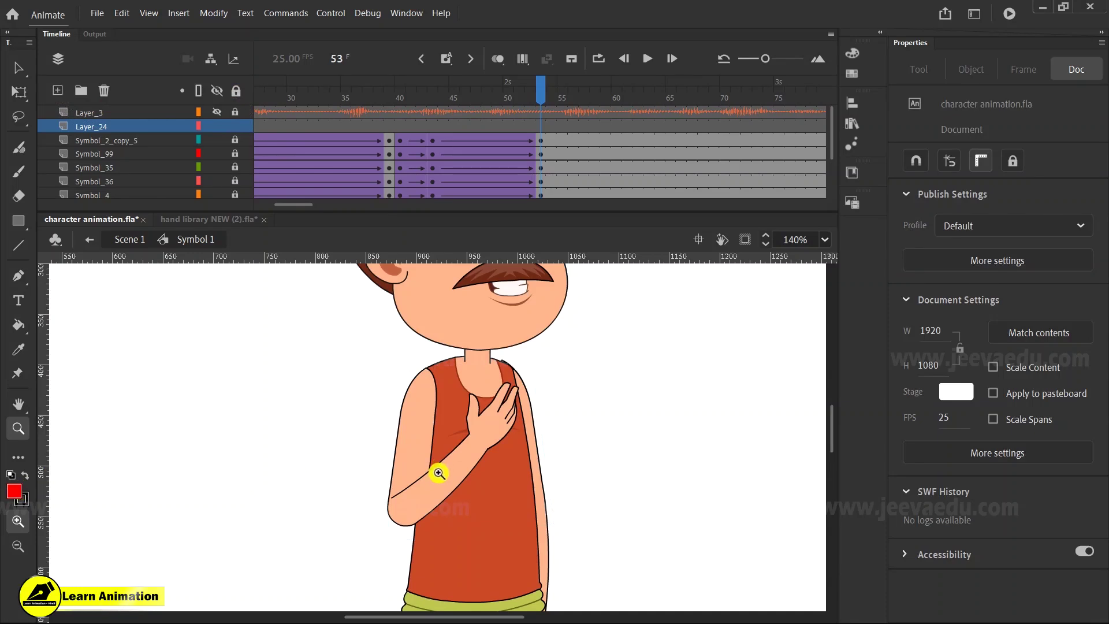
key(b)
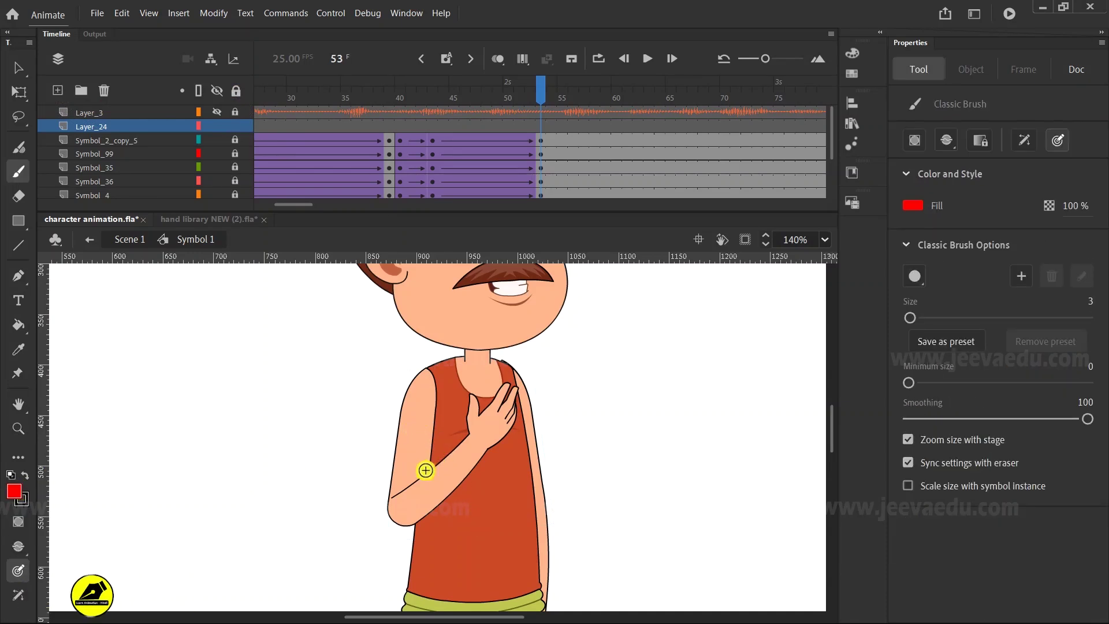
Step: Brush red guide lines along the upper arm and forearm, plus curved direction arrows beside the torso
drag(415, 425, 420, 386)
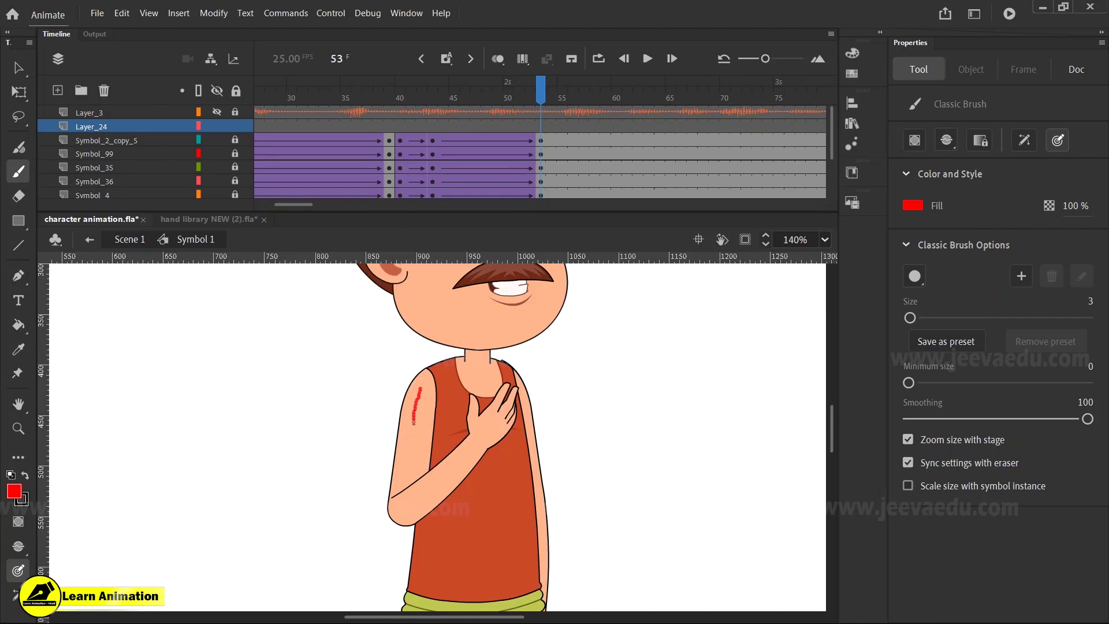
drag(414, 471, 414, 472)
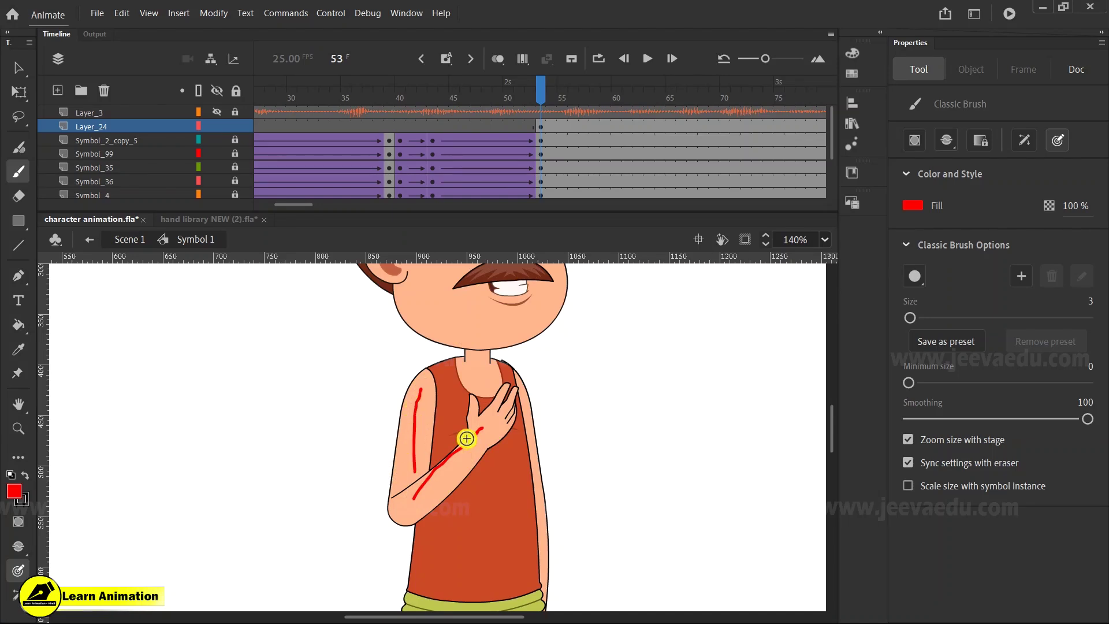
mouse_move(565, 430)
mouse_down()
mouse_move(547, 498)
mouse_move(514, 524)
mouse_up()
drag(557, 436, 525, 515)
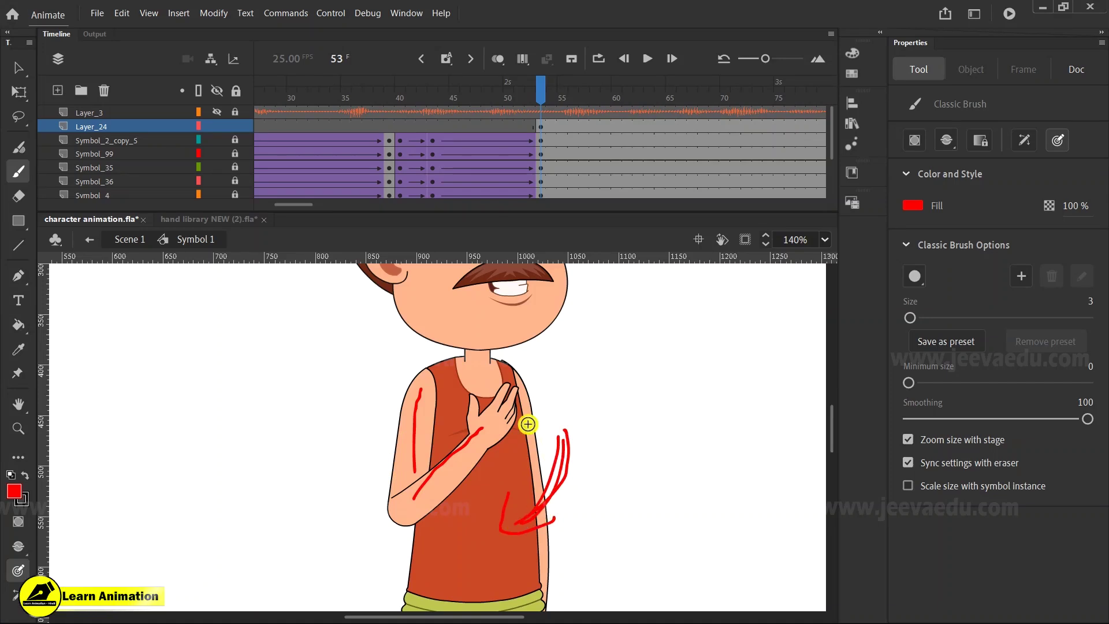
mouse_move(593, 347)
mouse_down()
mouse_move(532, 348)
mouse_move(559, 387)
mouse_up()
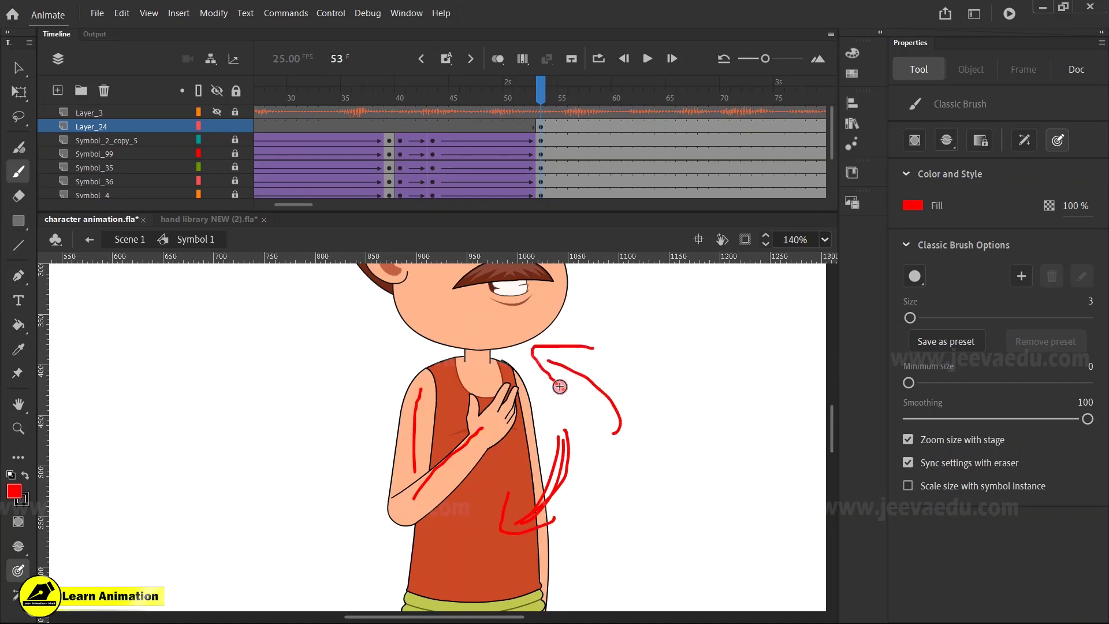
Step: Move Layer_24's keyframe to frame 40 and compare the guide marks with the arm poses at frames 52 and 43
drag(534, 92, 475, 92)
click(541, 127)
mouse_move(540, 126)
mouse_down()
mouse_move(401, 132)
mouse_move(526, 138)
mouse_move(458, 144)
mouse_move(525, 155)
mouse_up()
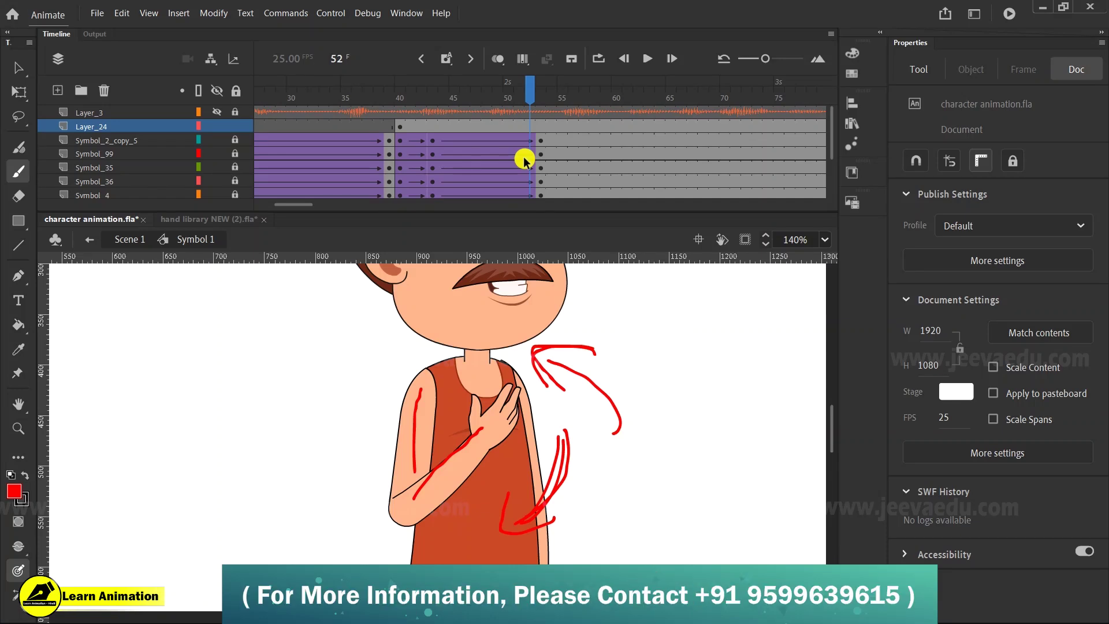
drag(528, 95, 434, 140)
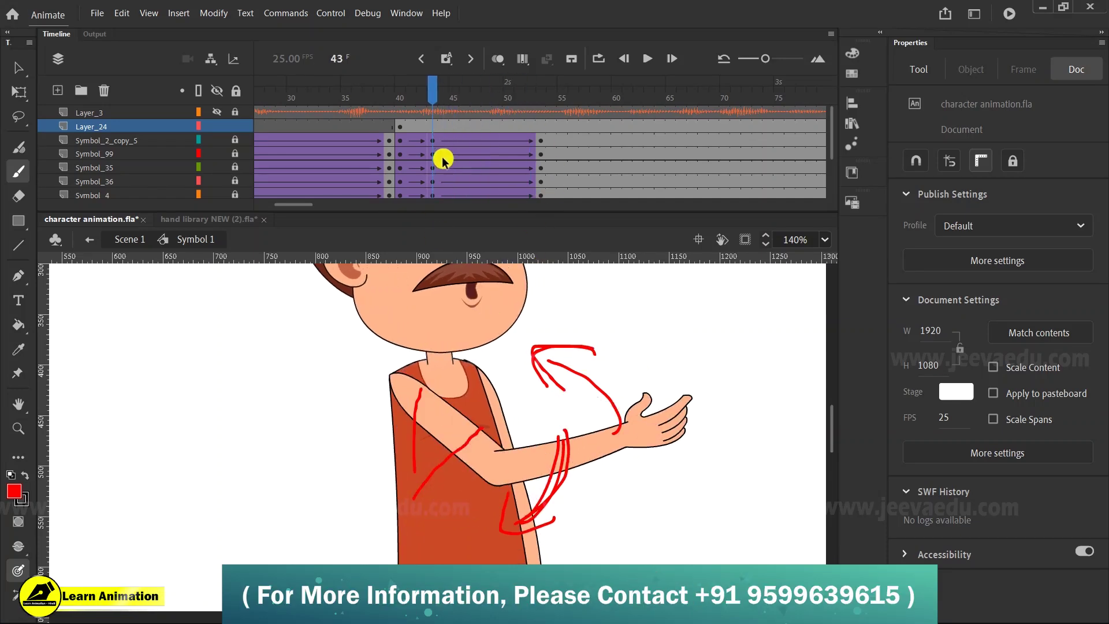
Step: Brush a horizontal timing line with end ticks beside the face at frame 43 and add a keyframe there on Layer_24
drag(558, 312, 763, 299)
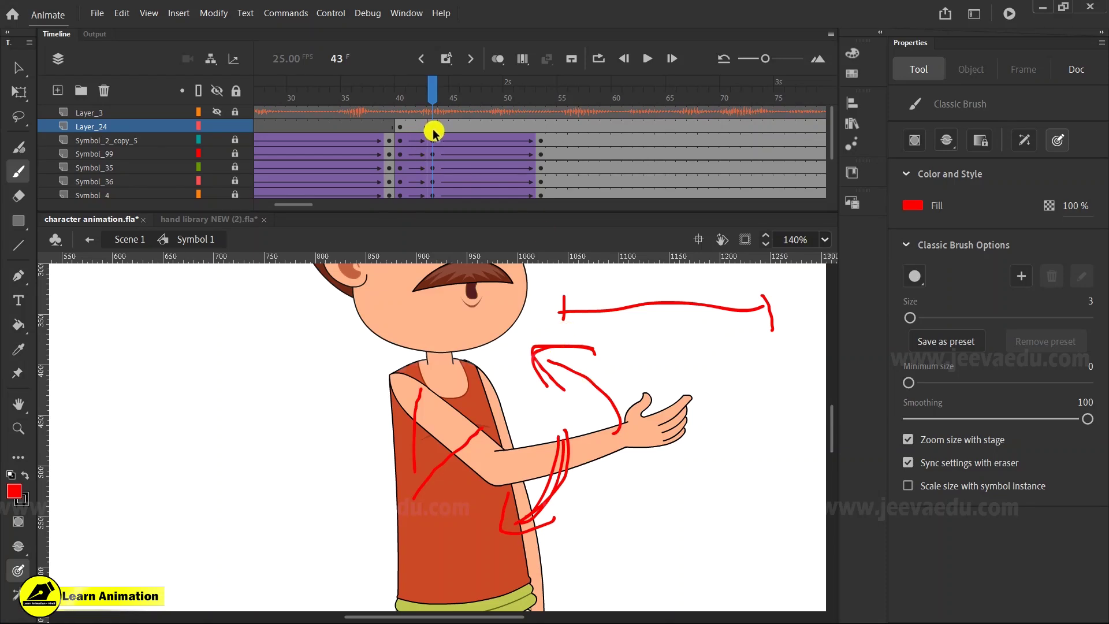
key(F7)
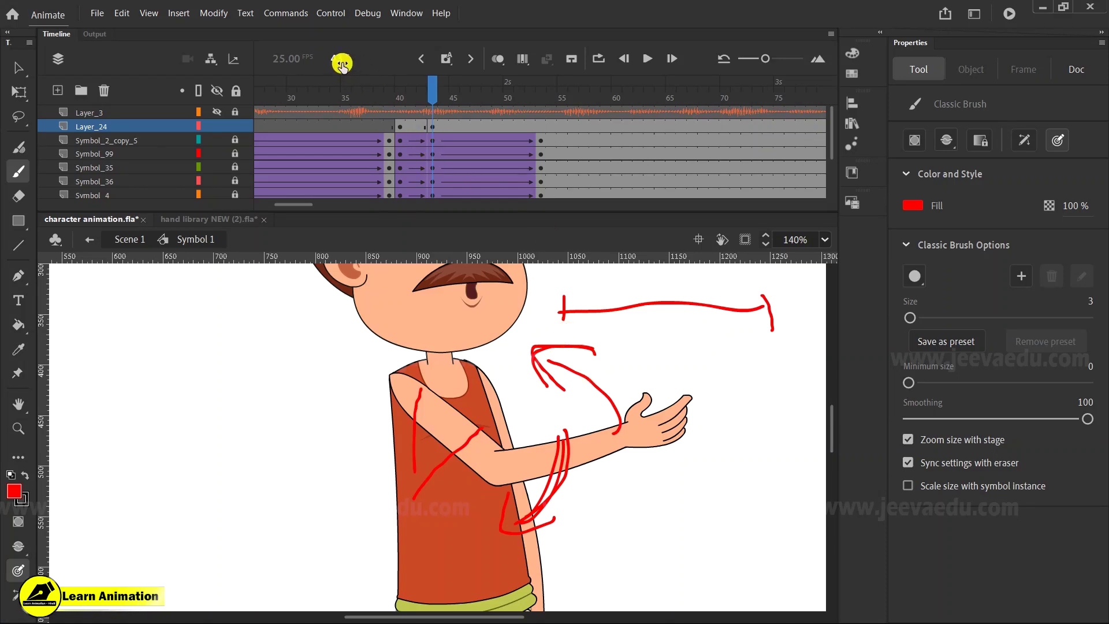
click(537, 140)
click(432, 141)
click(433, 140)
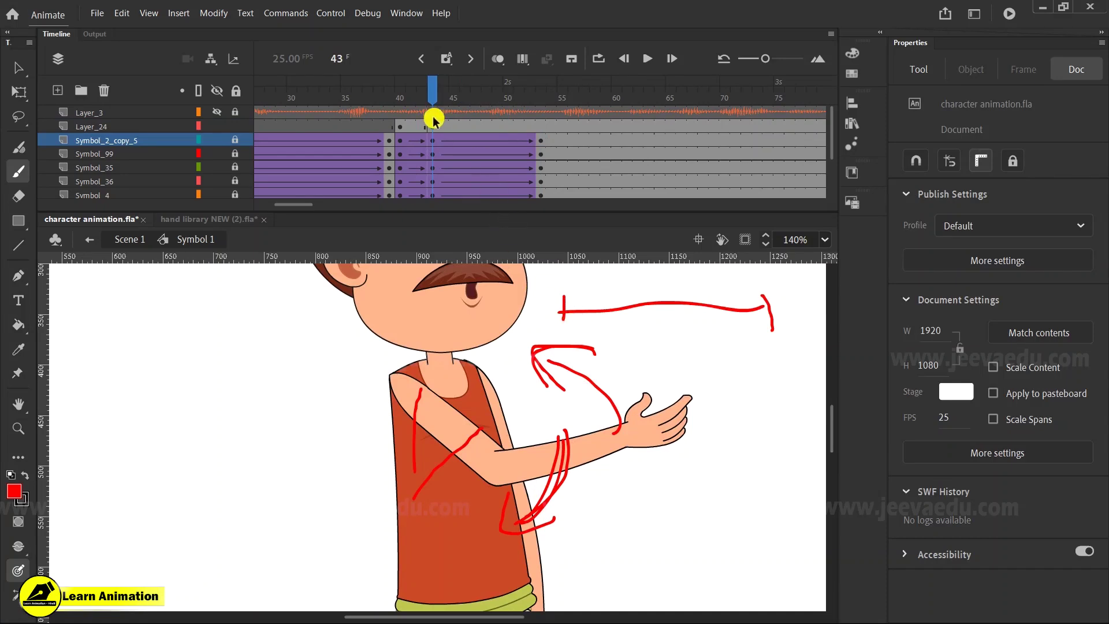
Step: Label the start of the timing line 100 and its end 0, with an arrow between them
click(432, 126)
click(569, 327)
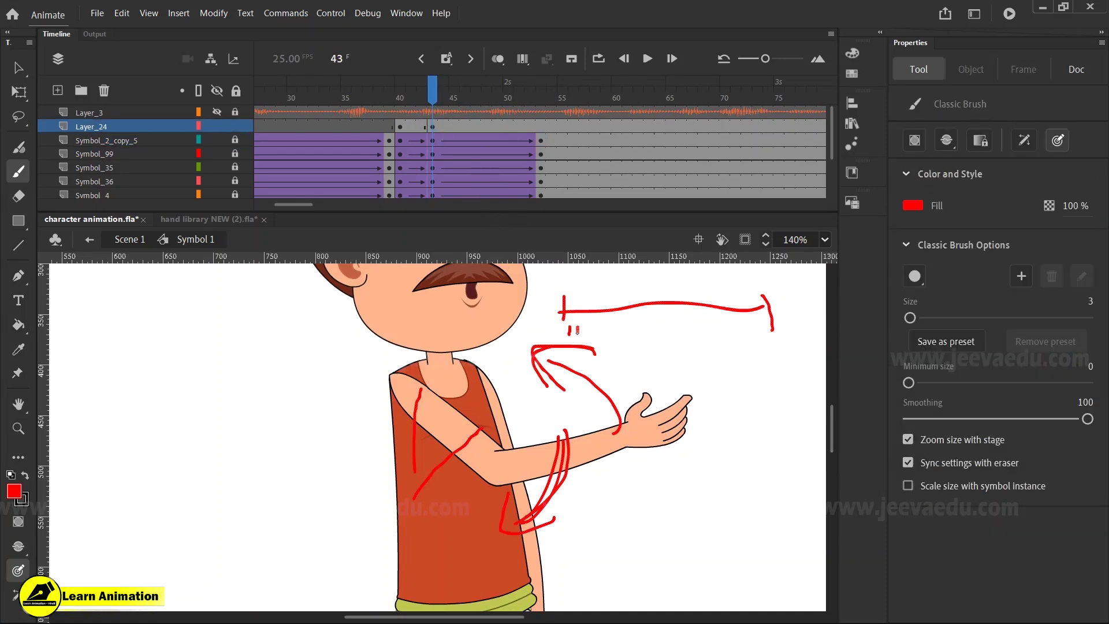
drag(594, 329, 588, 330)
mouse_move(635, 335)
mouse_down()
mouse_move(708, 317)
mouse_move(716, 331)
mouse_move(772, 347)
mouse_up()
Step: Check the arm tween's ease settings at frame 50 and scrub its motion through to frame 53
mouse_move(441, 91)
mouse_down()
mouse_move(529, 106)
mouse_move(464, 122)
mouse_move(545, 119)
mouse_up()
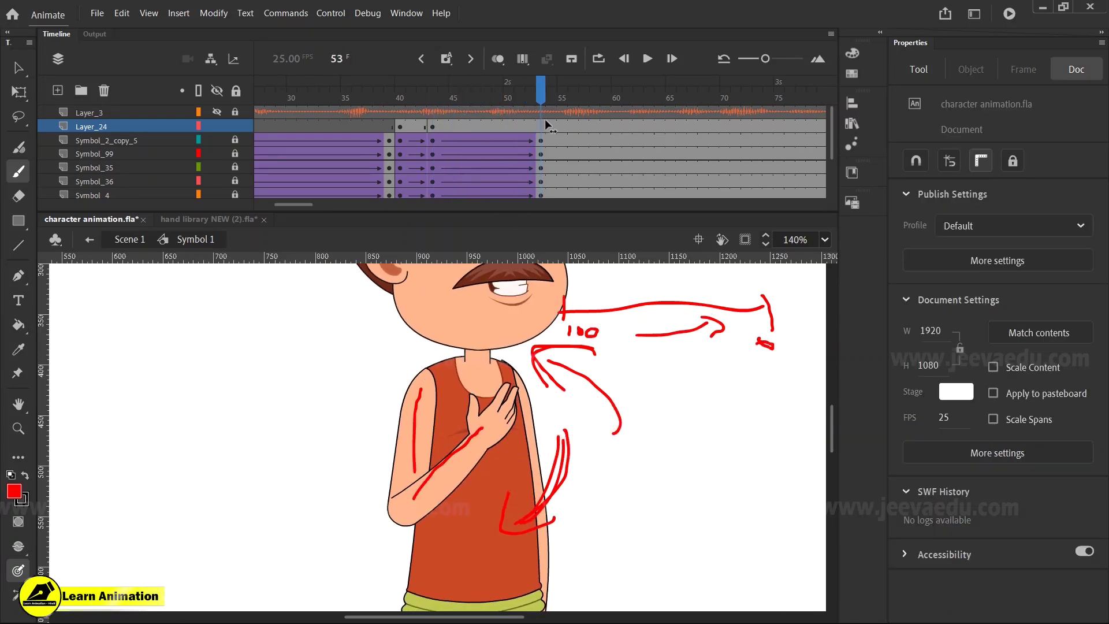
click(507, 140)
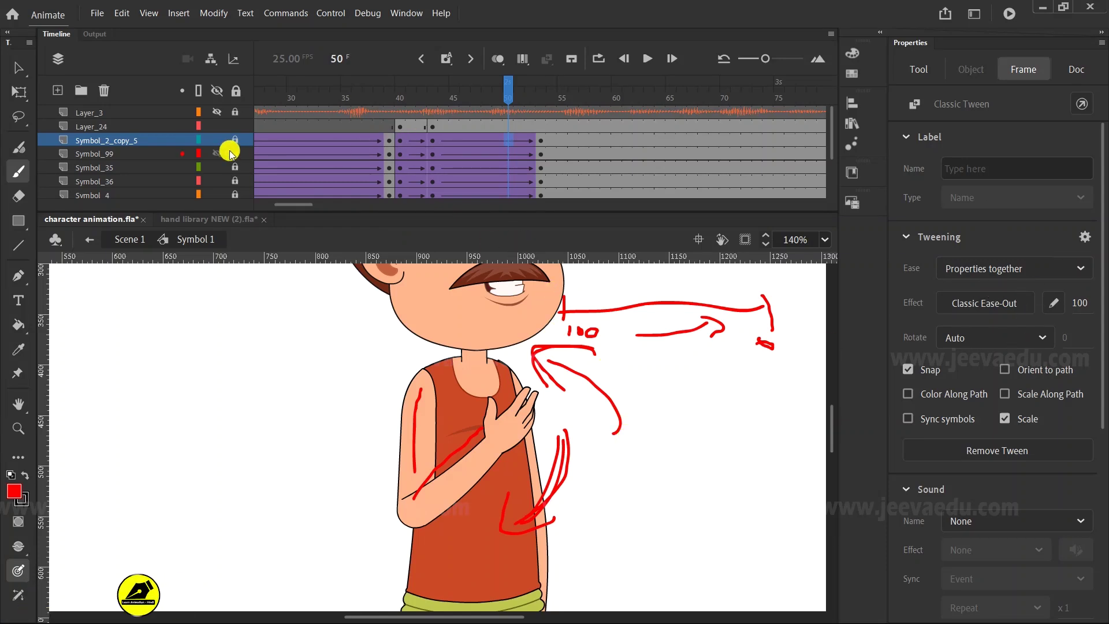
drag(508, 123, 536, 119)
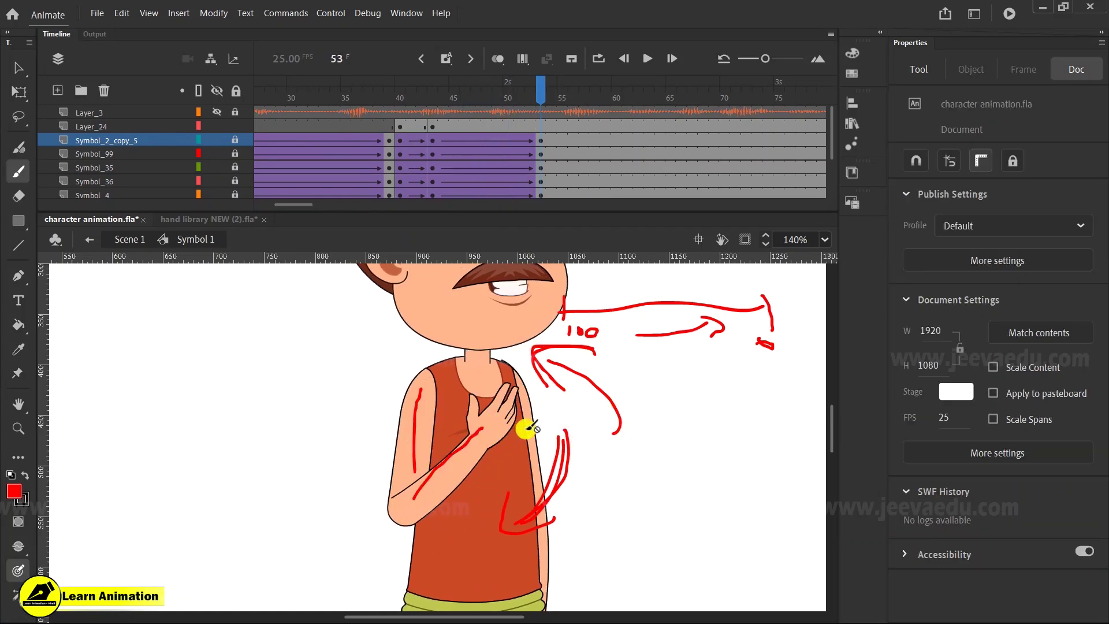
Step: Delete the Layer_24 annotation layer, return to frame 43, and unlock all layers
click(87, 118)
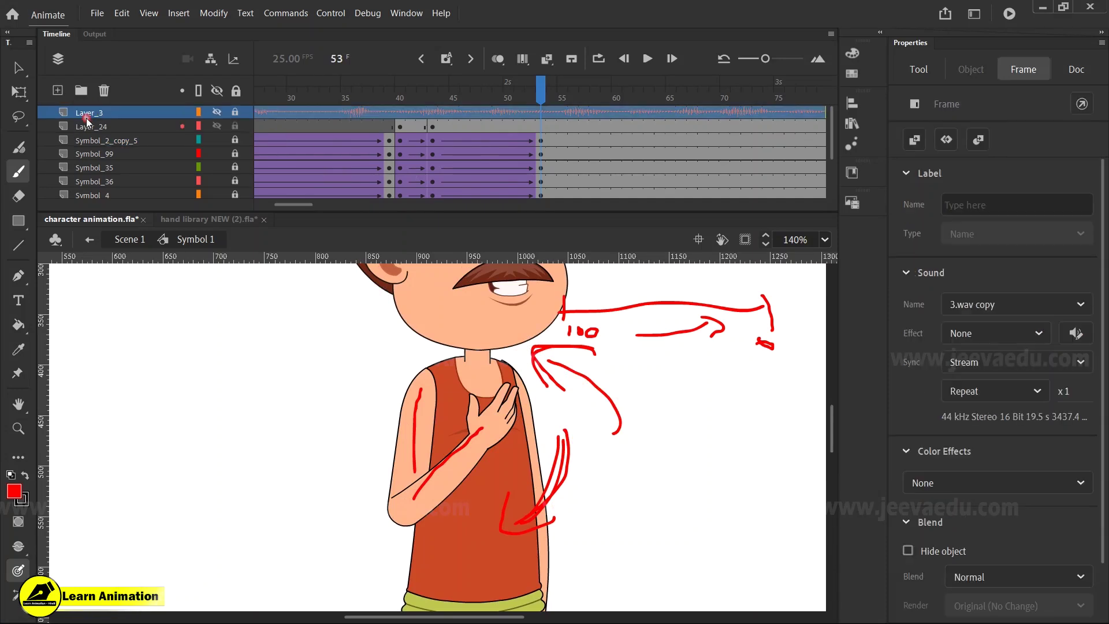
click(88, 126)
click(107, 91)
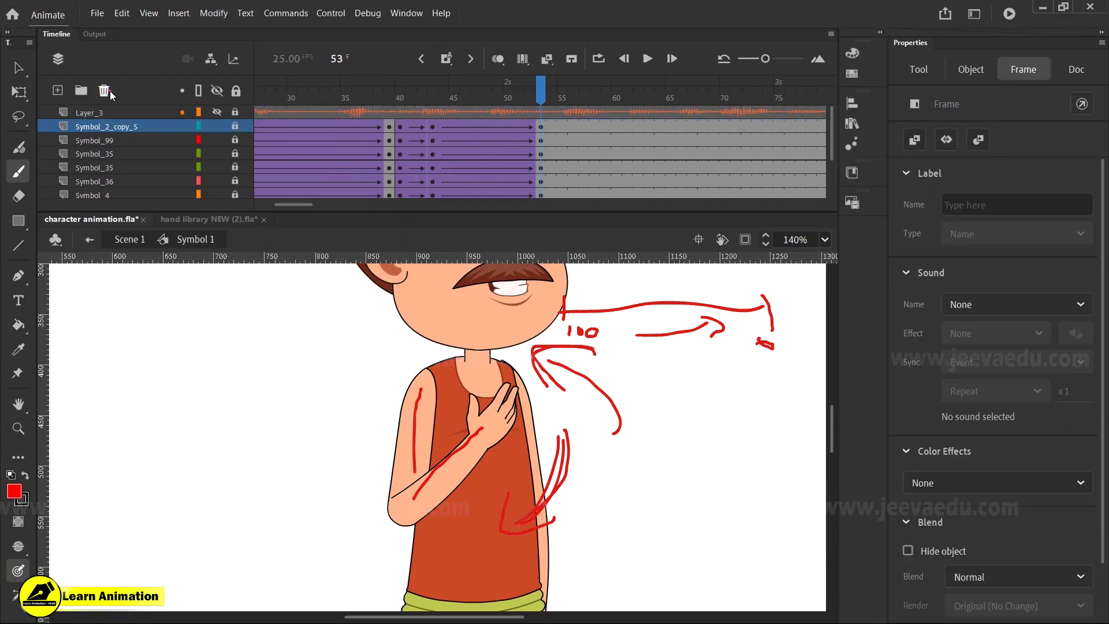
mouse_move(537, 97)
mouse_down()
mouse_move(433, 97)
mouse_move(487, 116)
mouse_move(436, 124)
mouse_up()
key(v)
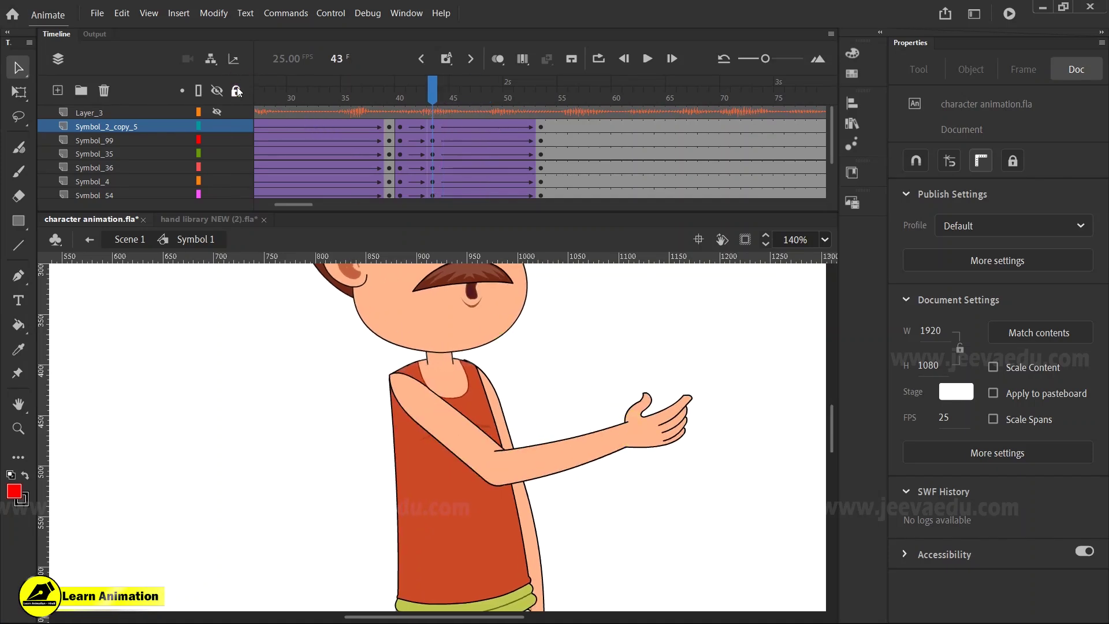
Step: Enter Symbol 2 copy 5 and compare the arm poses at frames 45 and 52 of its tween
click(644, 416)
double_click(646, 417)
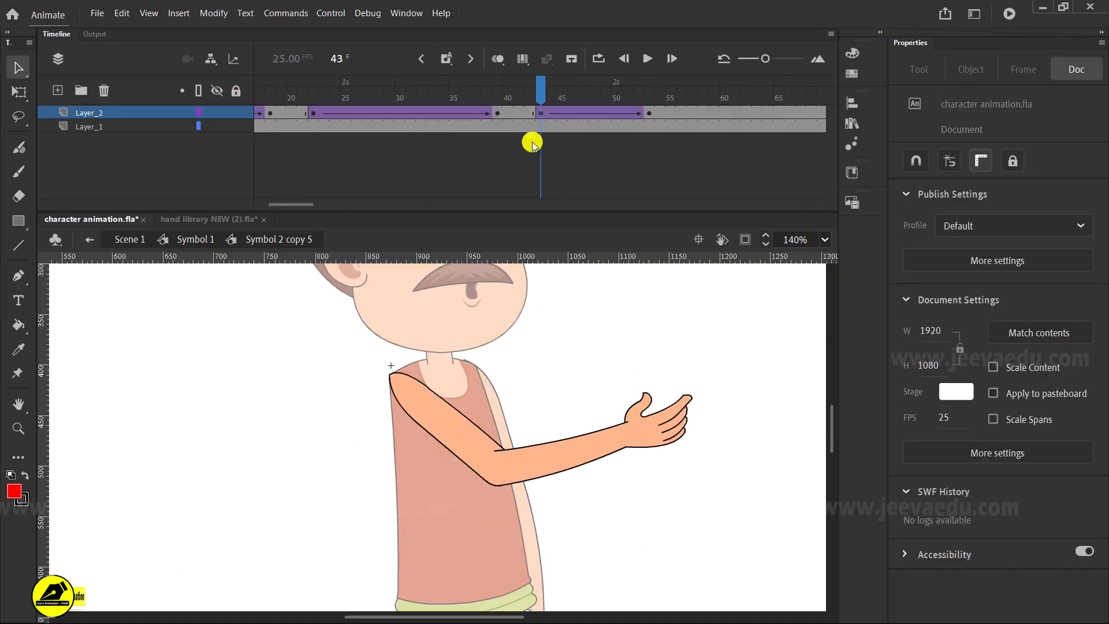
drag(551, 110, 563, 112)
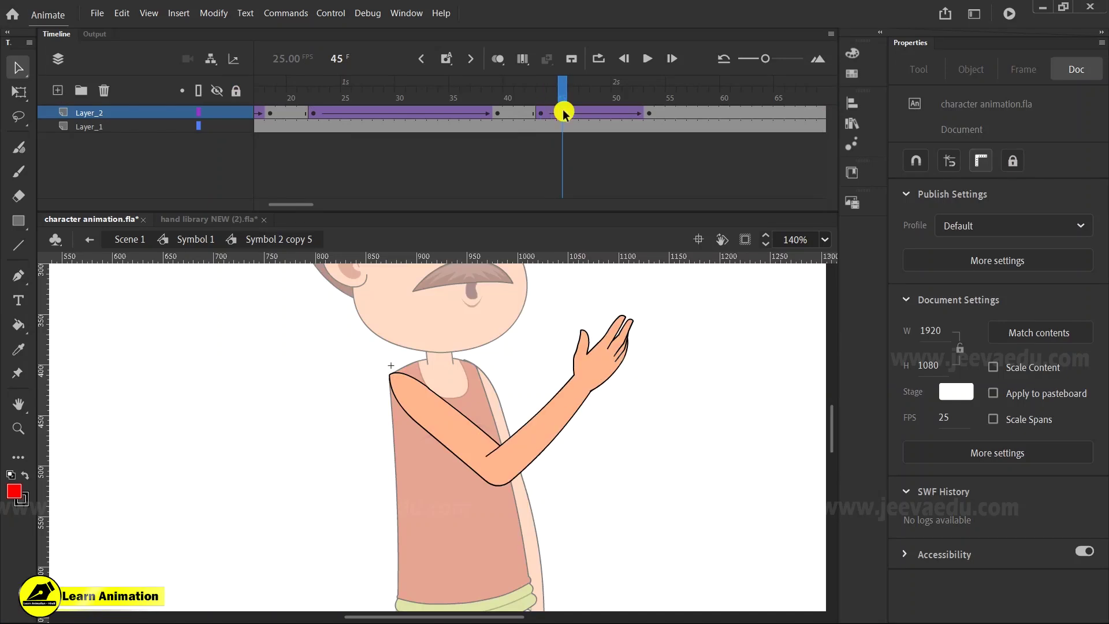
click(639, 113)
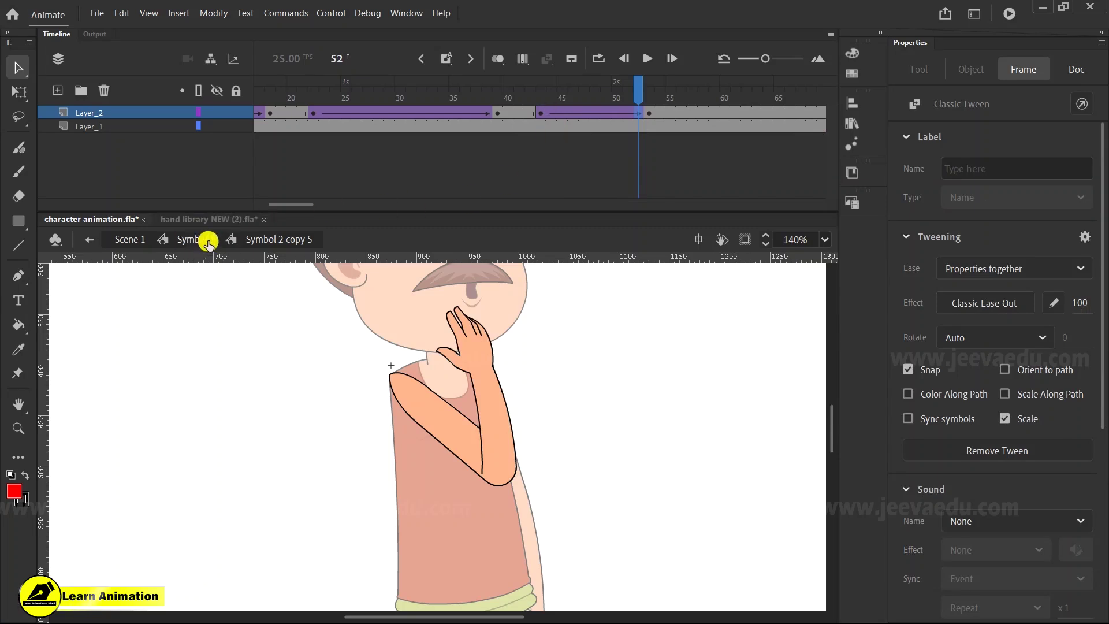
click(562, 113)
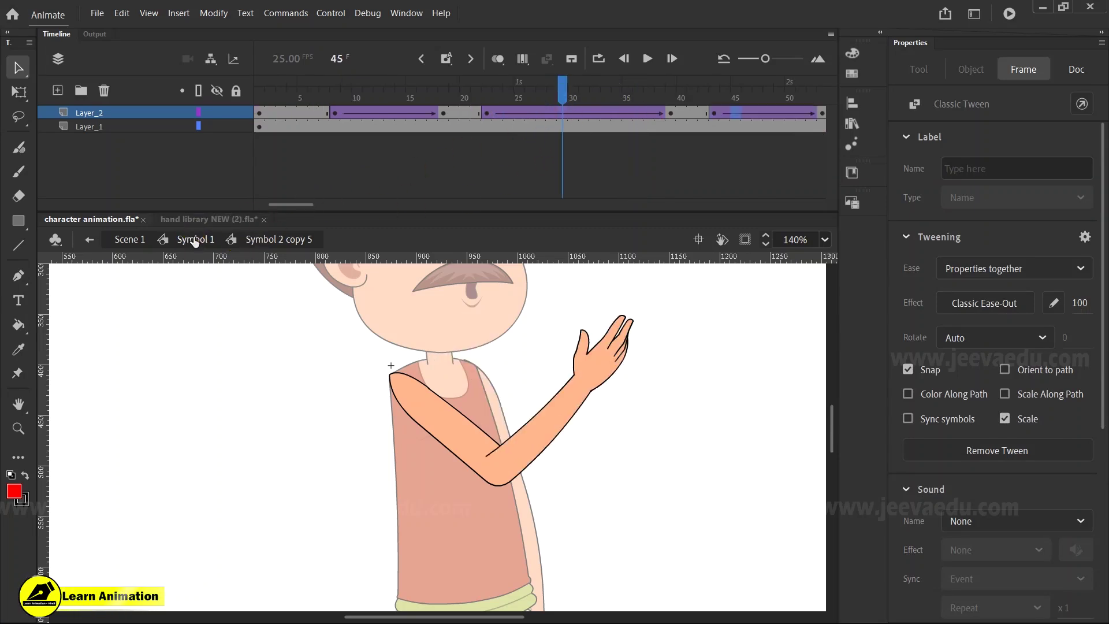
Step: Return to Symbol 1, review the arm swing through frame 52, and examine the far shoulder's outline beside the neck up close
click(195, 239)
key(z)
alt+click(493, 437)
click(442, 429)
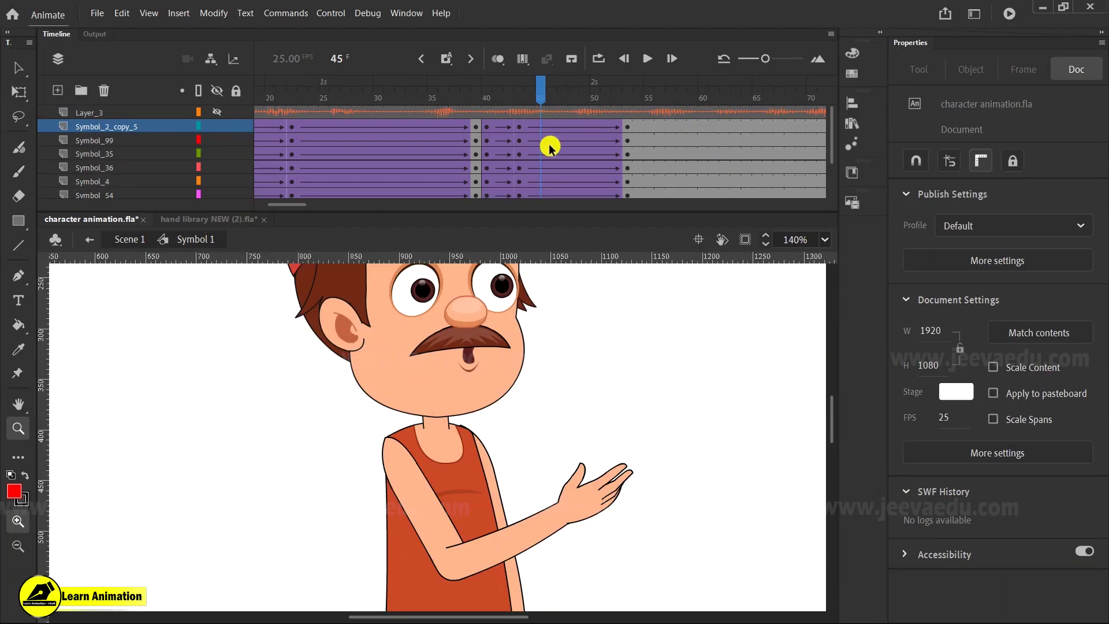
scroll(547, 322, down, 3)
drag(520, 156, 618, 160)
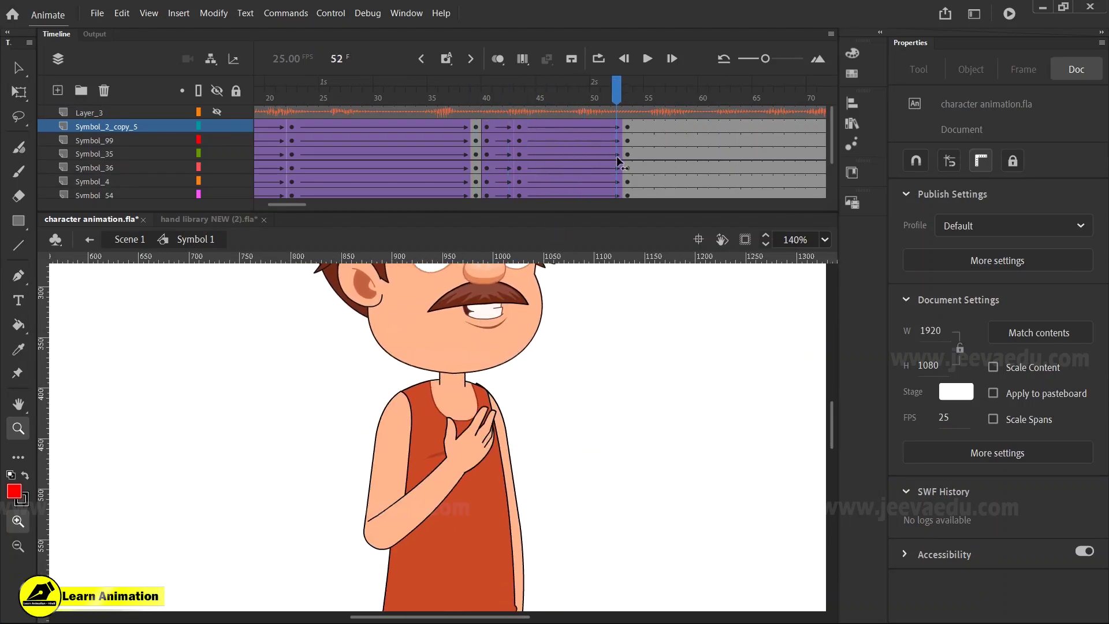
click(479, 438)
click(458, 366)
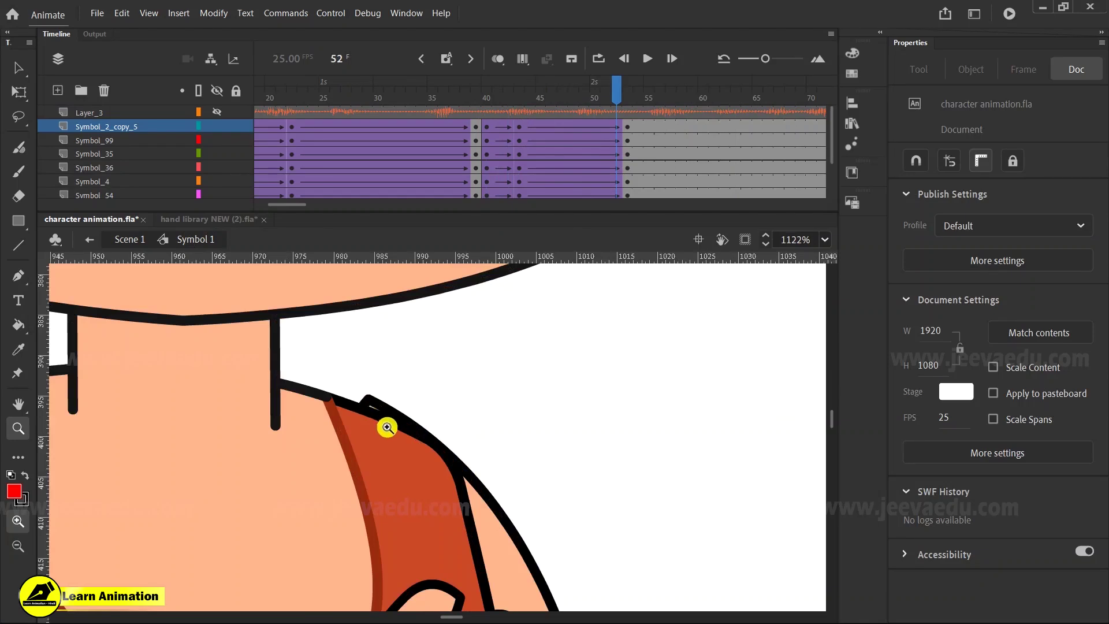
Step: Compare the shoulder and the hand-on-chest pose at frames 52 and 53, up close and on the whole figure
scroll(306, 463, down, 4)
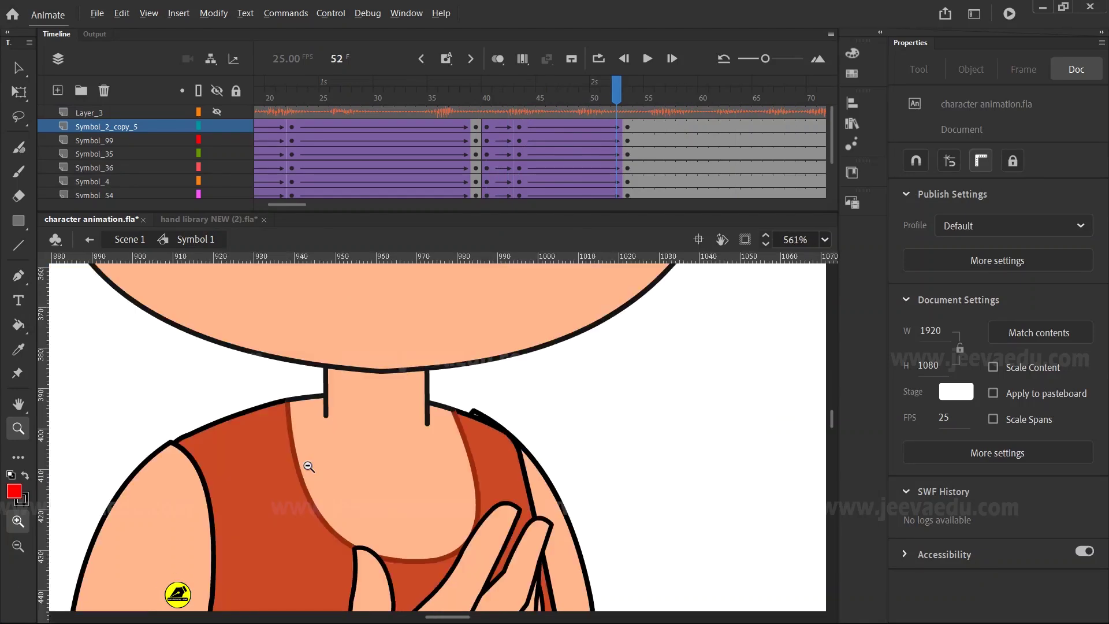
key(v)
click(501, 490)
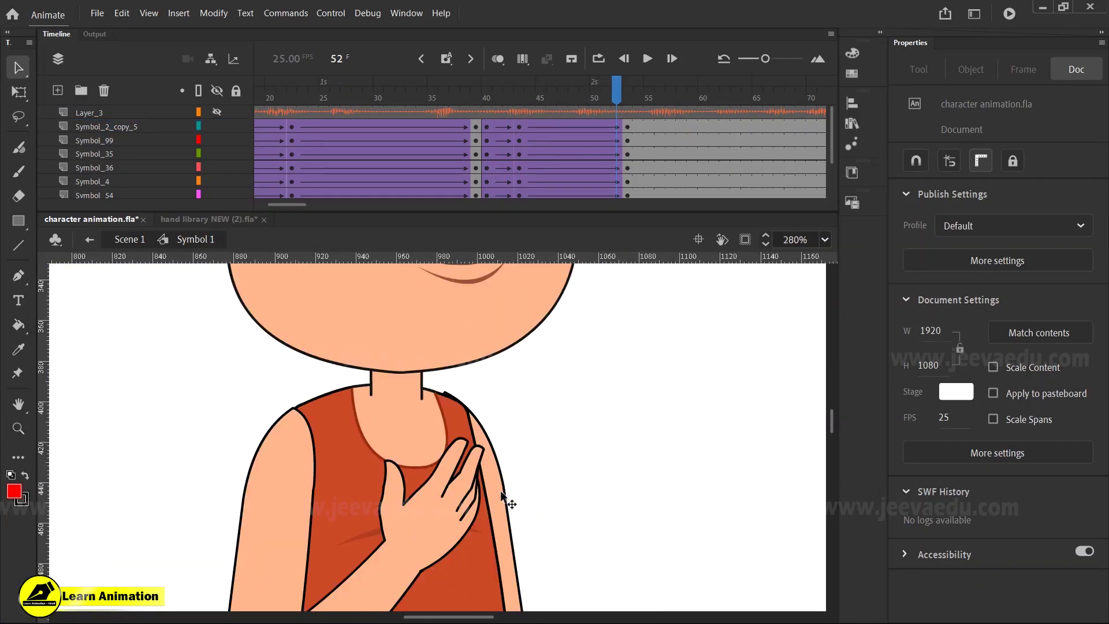
click(626, 88)
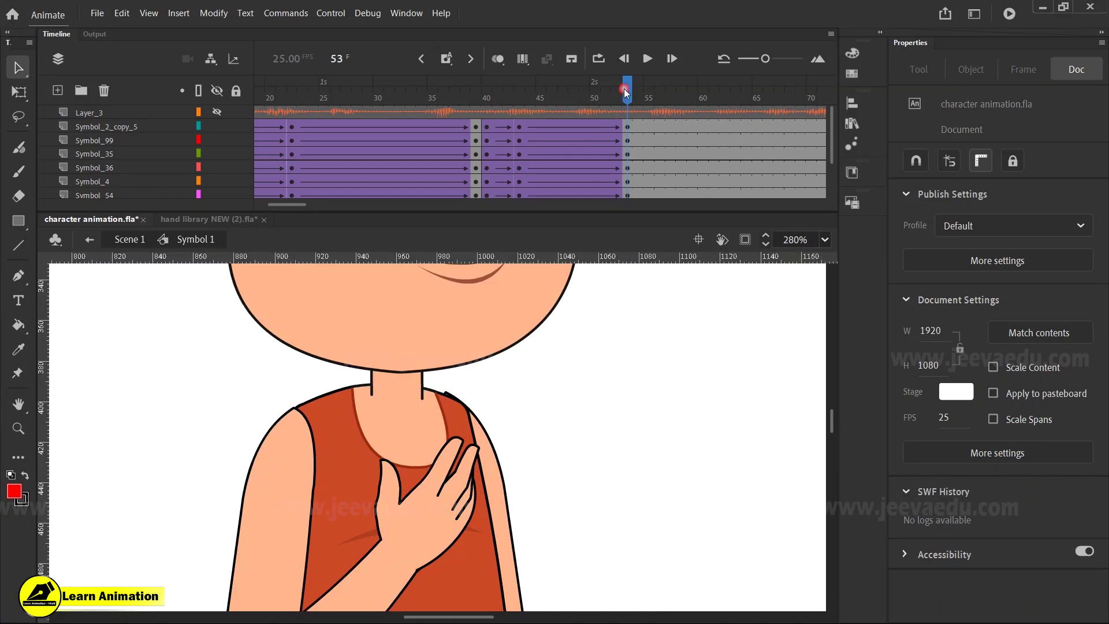
click(496, 472)
drag(497, 473, 502, 478)
drag(600, 126, 621, 177)
key(z)
alt+click(476, 379)
alt+click(477, 380)
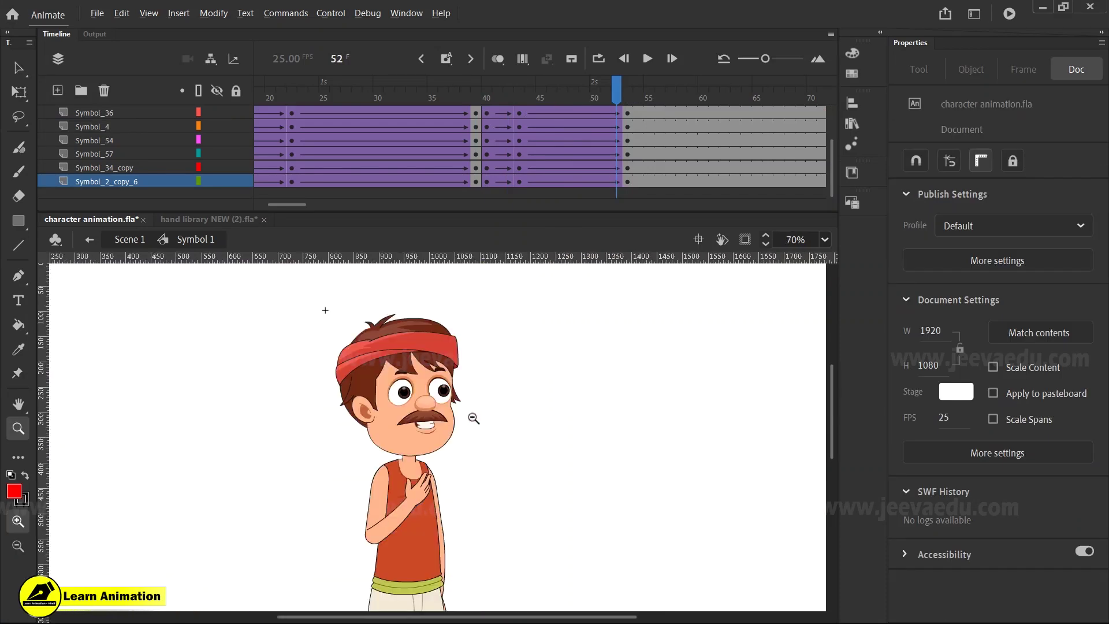
alt+click(448, 520)
click(414, 472)
scroll(414, 404, up, 3)
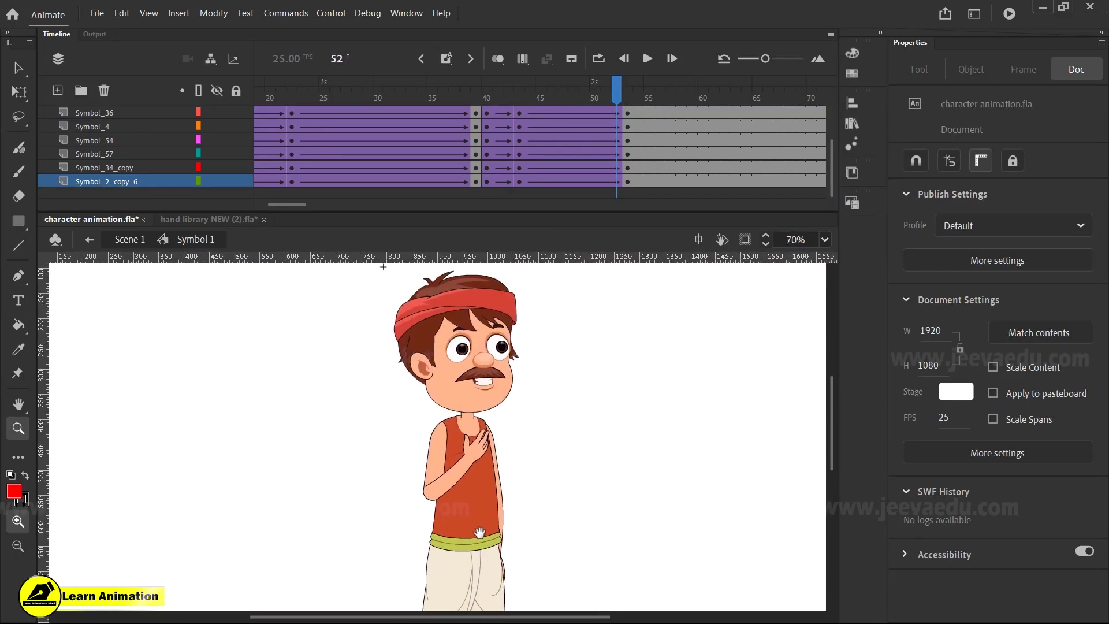
scroll(196, 110, up, 2)
Step: At frame 53, select the head (Symbol 99) and rotate it slightly backward about the neck
drag(577, 126, 627, 145)
key(v)
click(502, 348)
key(q)
drag(526, 270, 520, 258)
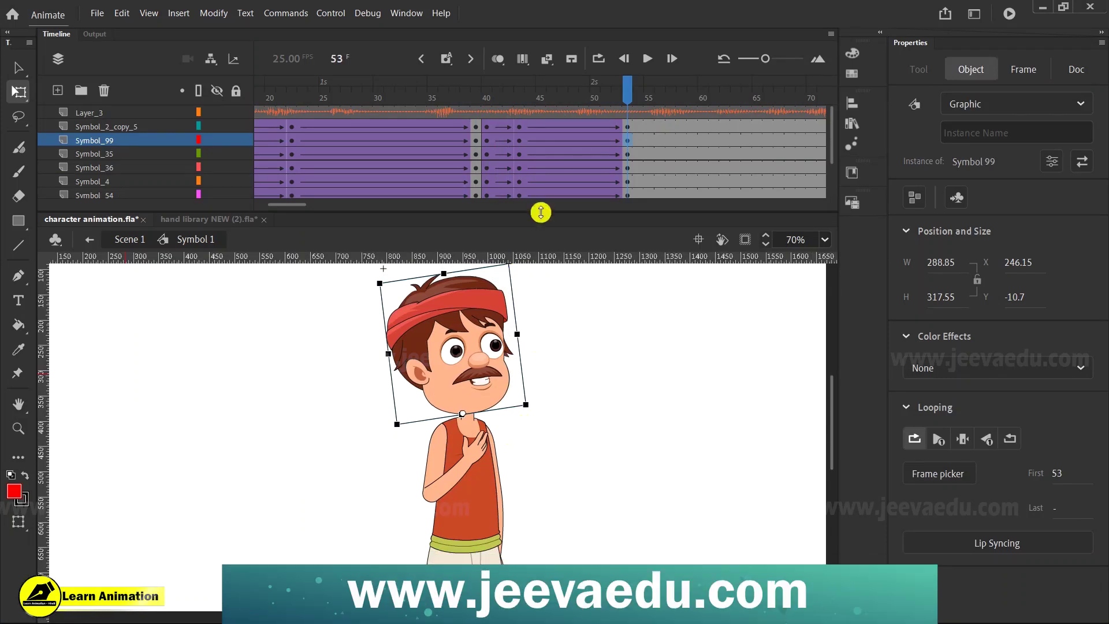
click(498, 175)
click(609, 184)
click(627, 185)
Step: Add keyframes at frame 57 on all character layers and create classic tweens between frames 53 and 57
key(z)
alt+click(538, 456)
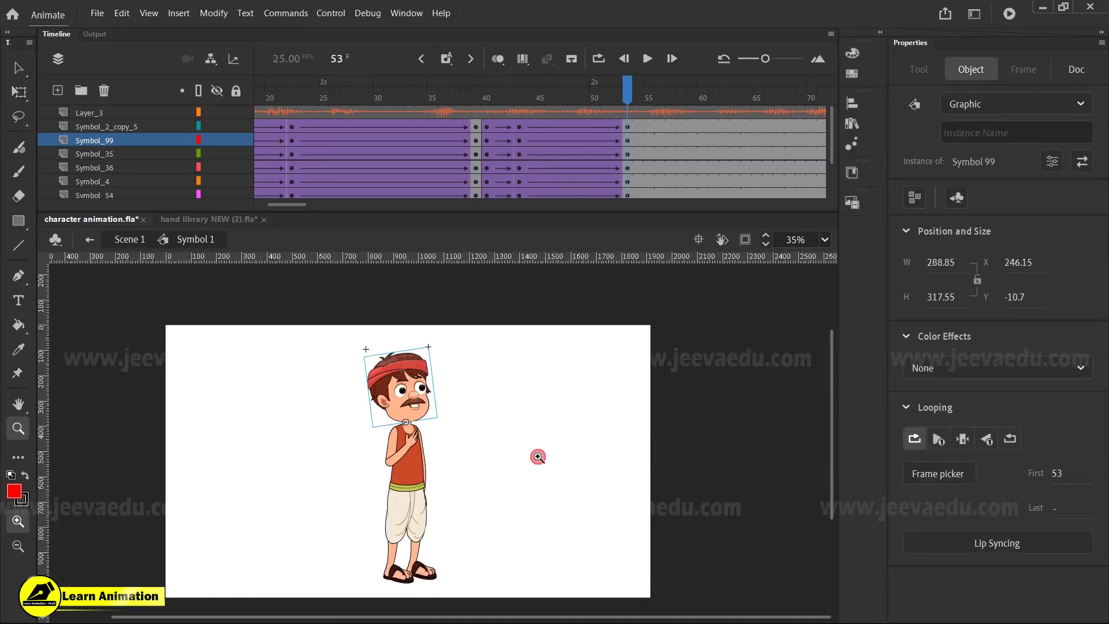
click(414, 477)
drag(573, 98, 648, 180)
right_click(648, 178)
click(678, 183)
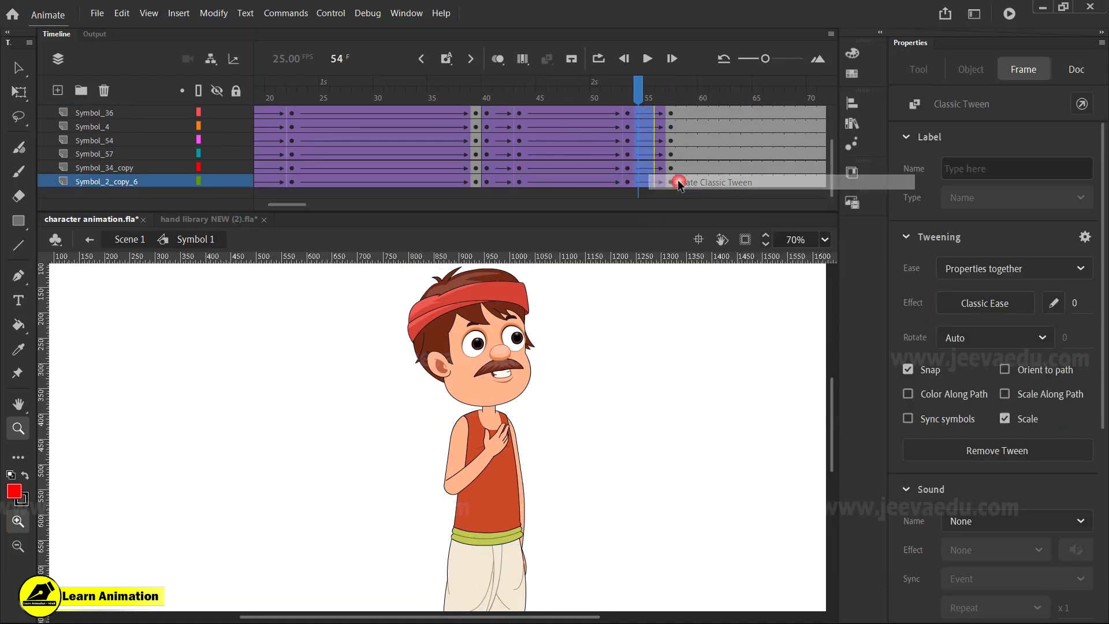
Step: At frame 53, select the whole character and skew it slightly so the upper body leans forward
click(629, 89)
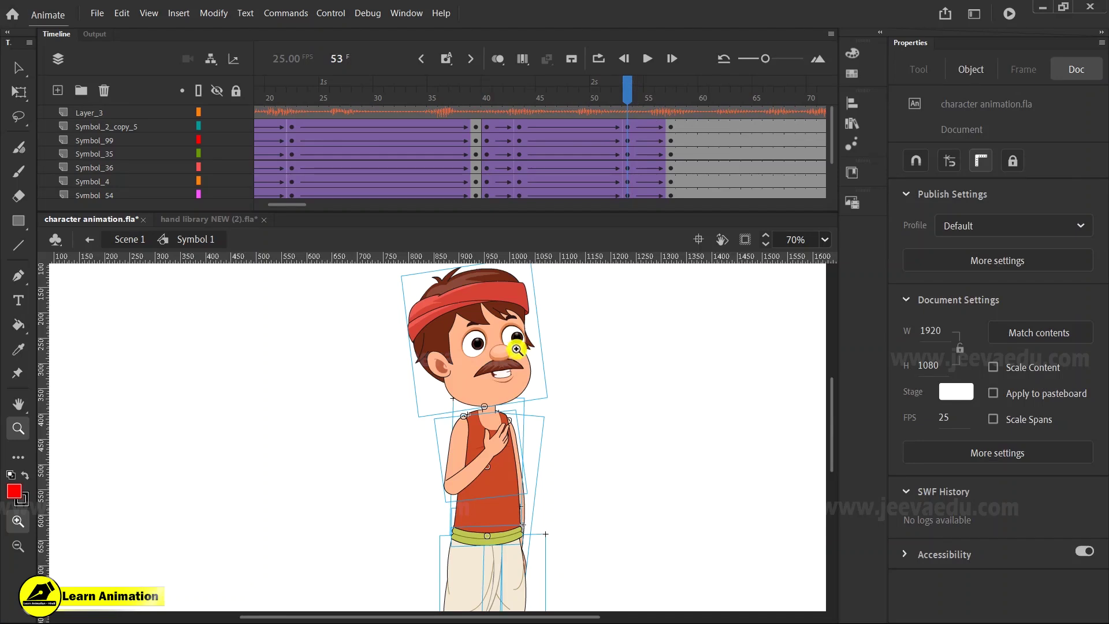
drag(625, 93, 632, 132)
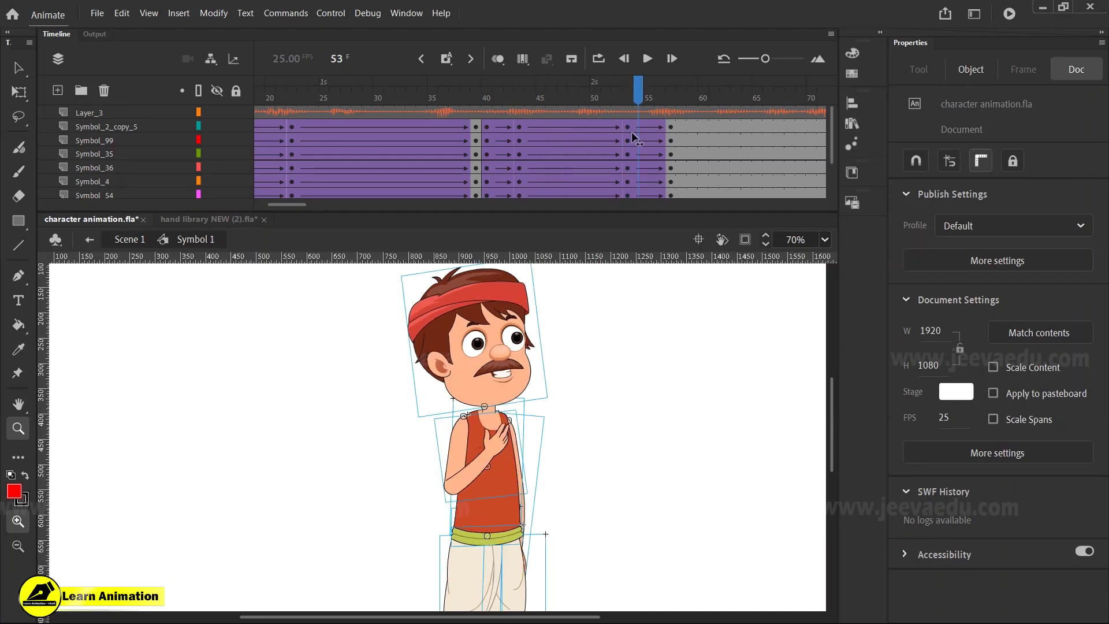
click(671, 127)
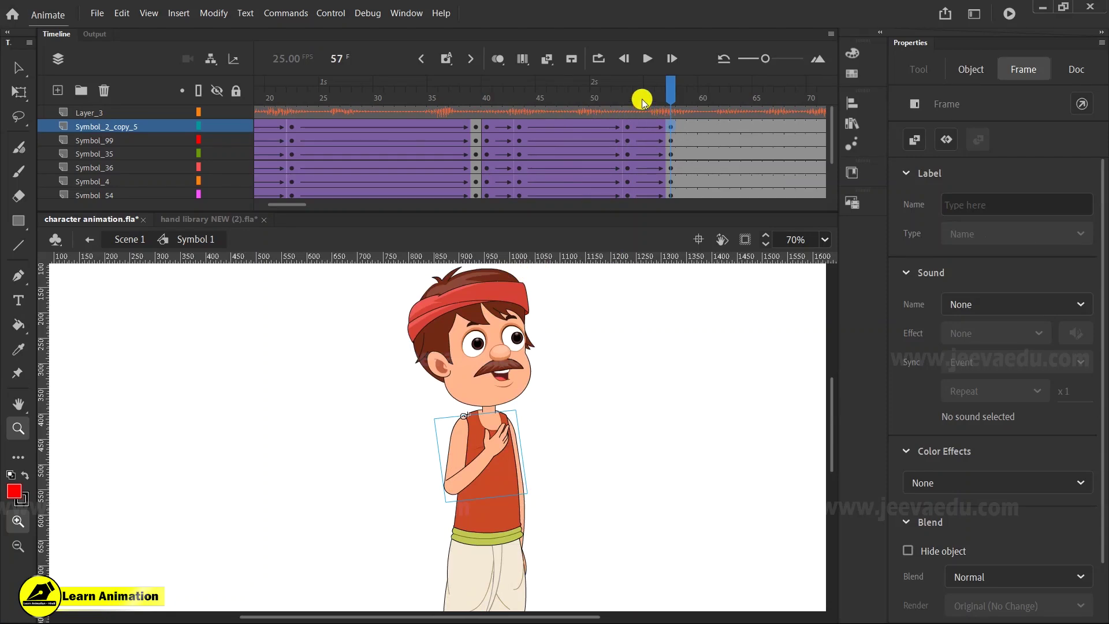
alt+click(489, 430)
key(v)
drag(376, 372, 492, 566)
key(ctrl+equal)
key(q)
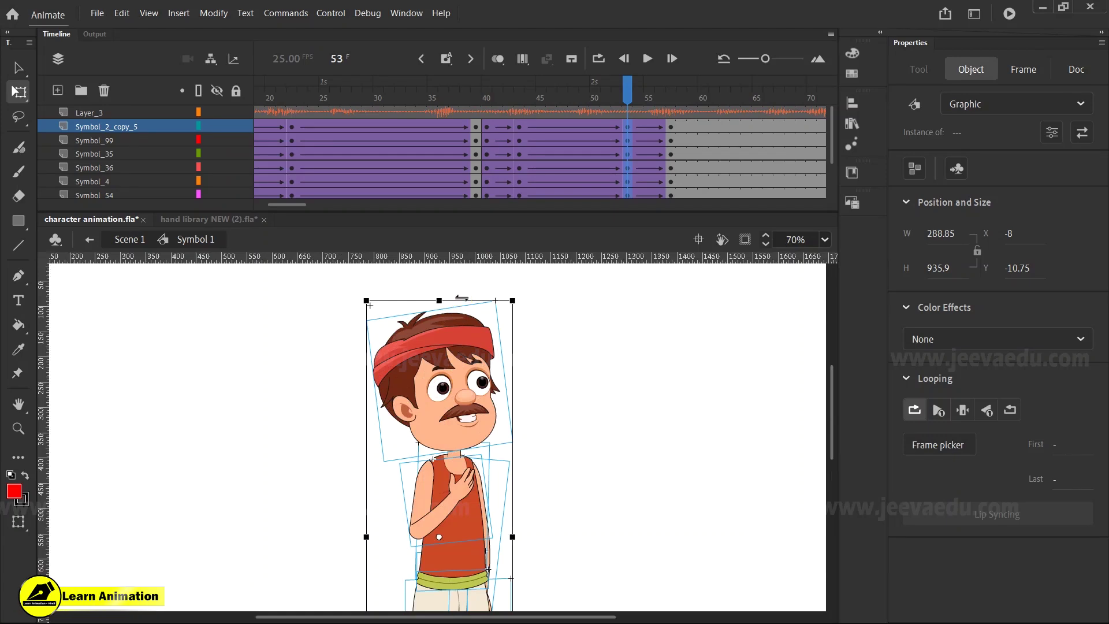
drag(462, 299, 474, 299)
Step: Scrub the arm swing from frame 45 to frame 57 and examine the head up close
click(550, 127)
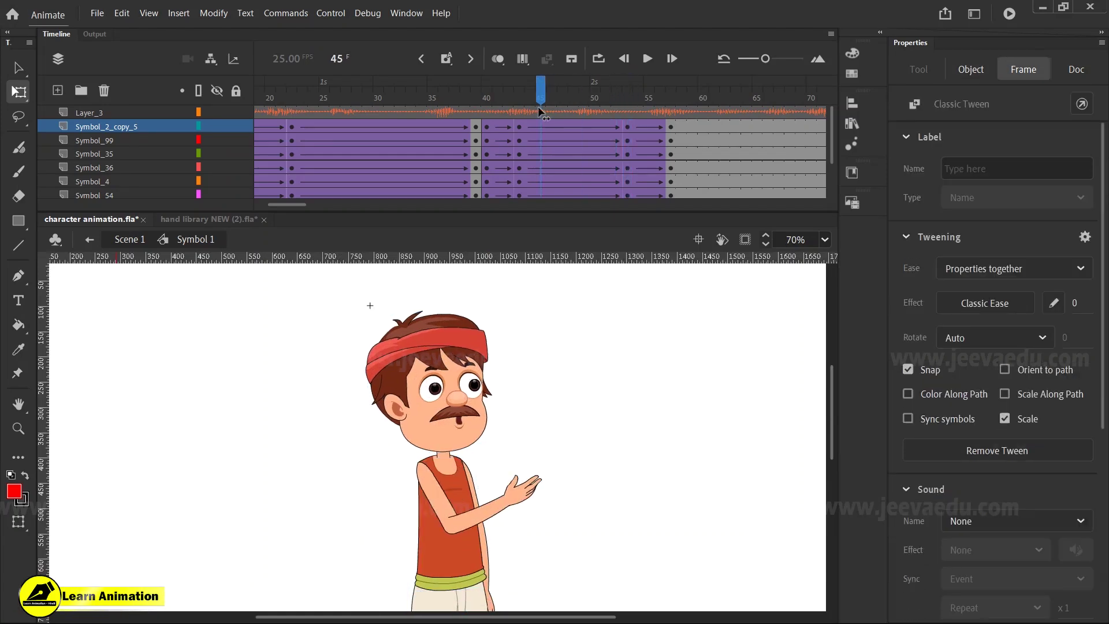
drag(550, 137, 660, 156)
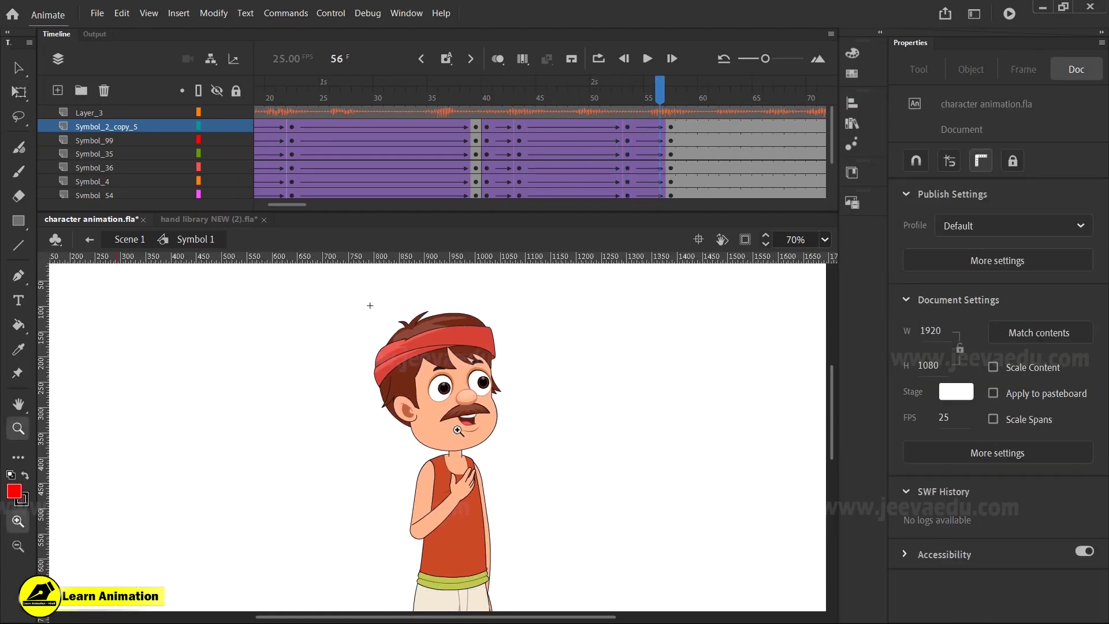
key(z)
click(456, 413)
drag(543, 494, 575, 549)
drag(707, 91, 677, 156)
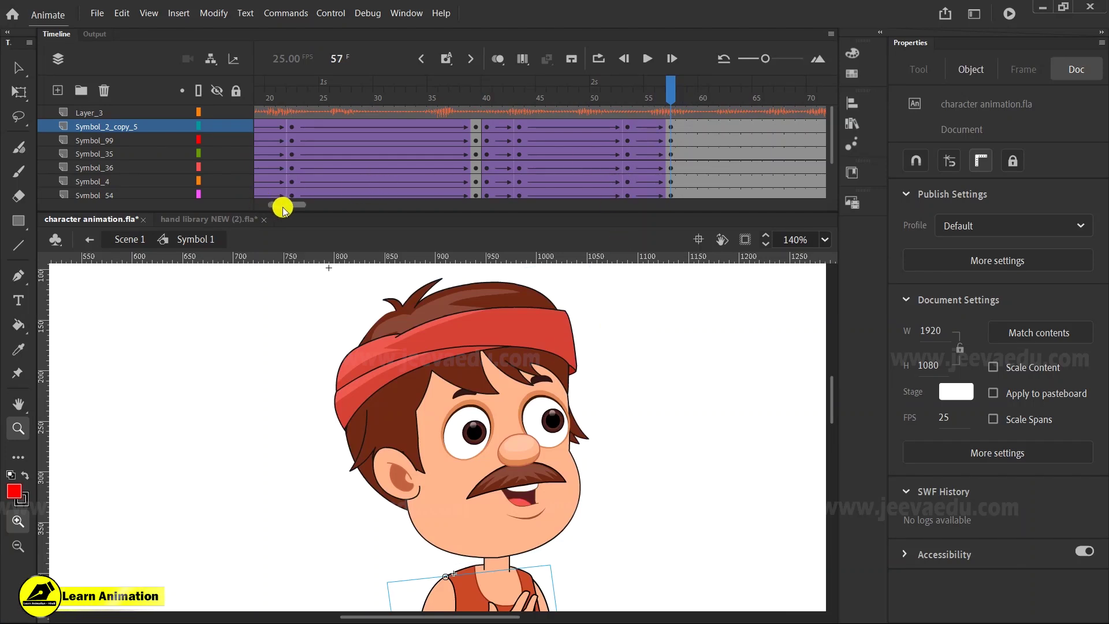
Step: Return to frame 1, fit the full character in view, and play the animation with the dialogue
drag(281, 205, 198, 217)
click(269, 120)
alt+click(507, 463)
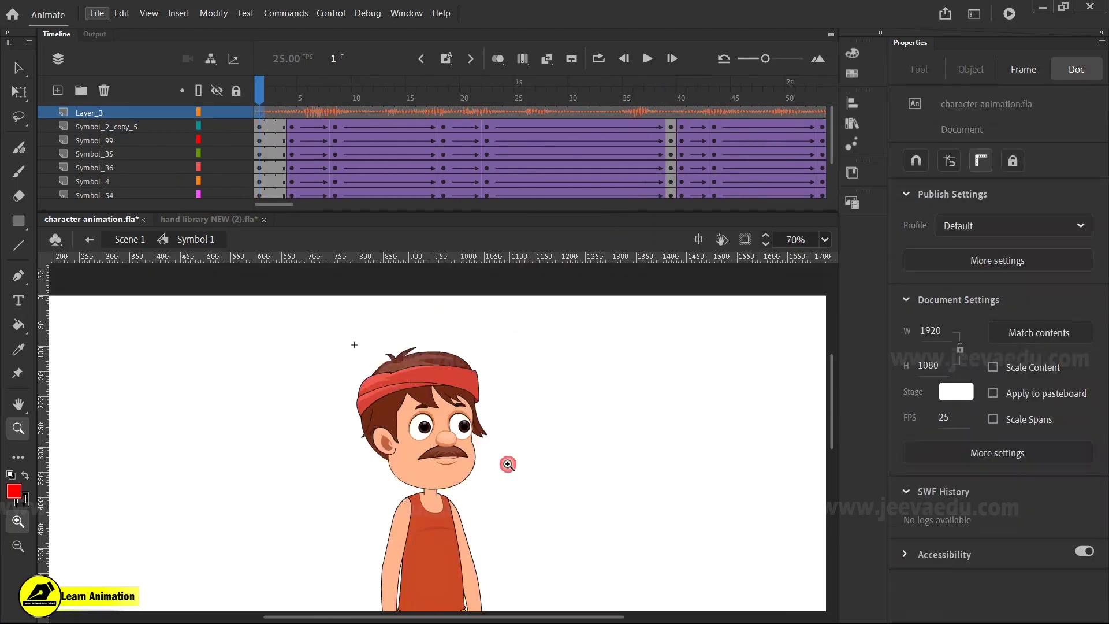
alt+click(508, 507)
drag(536, 456, 543, 455)
drag(391, 319, 531, 594)
drag(550, 515, 574, 515)
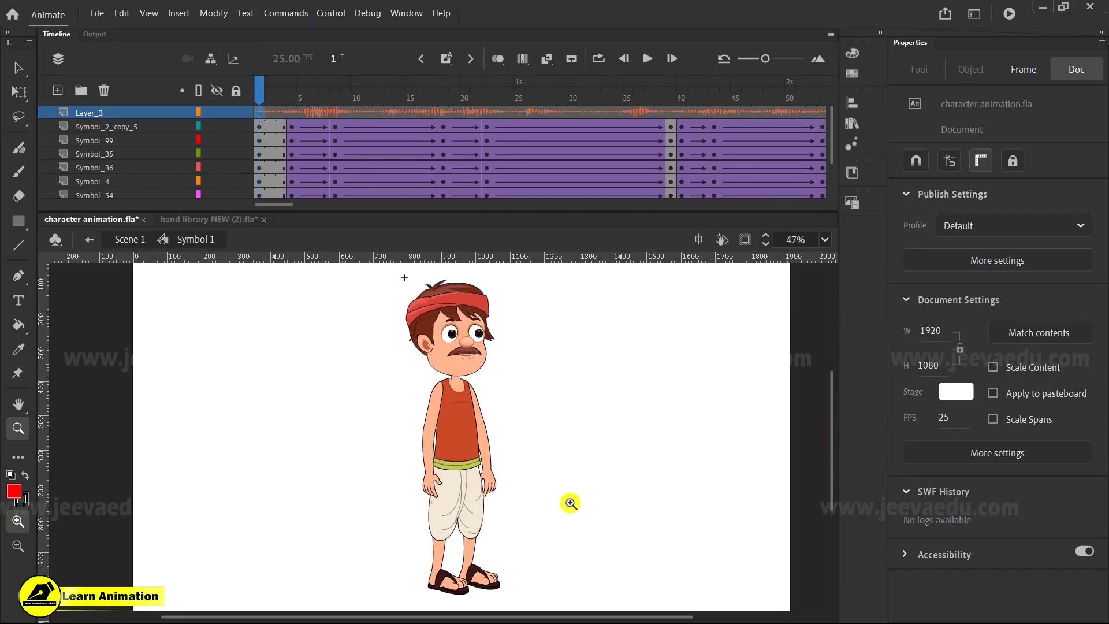
key(Return)
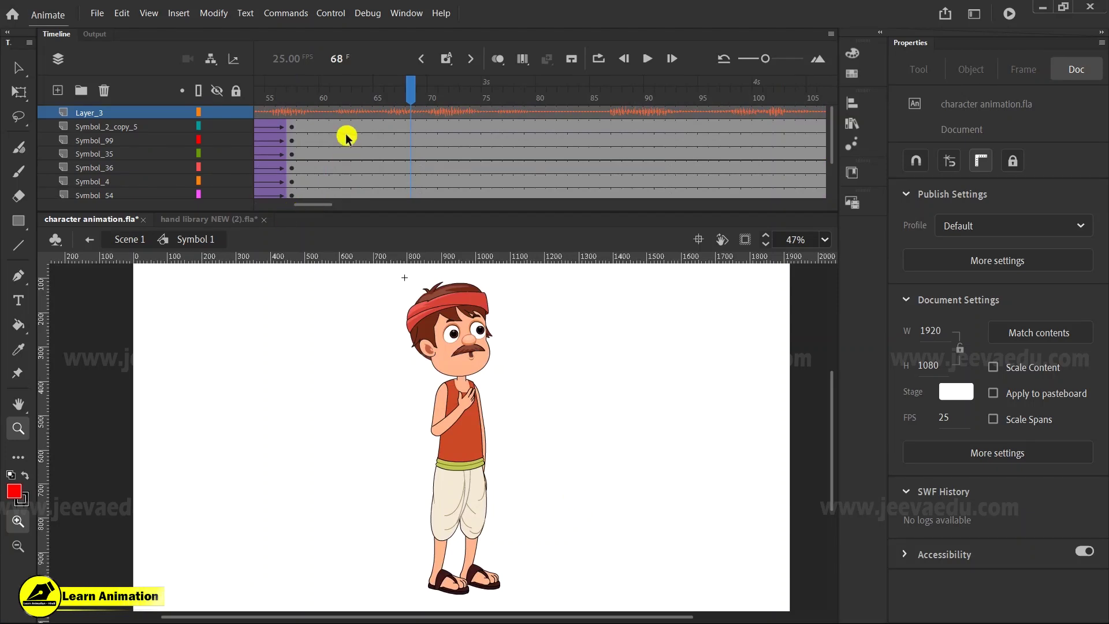
Step: Go back to frame 36 and replay the dialogue to find the next pose change
drag(286, 88, 178, 113)
click(285, 130)
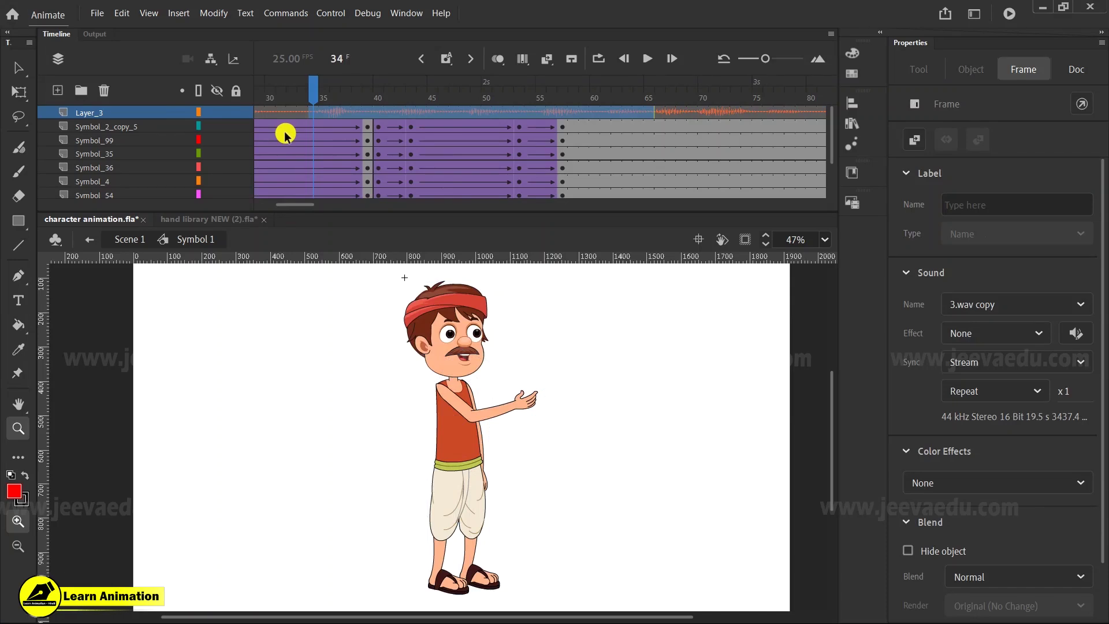
drag(327, 97, 333, 97)
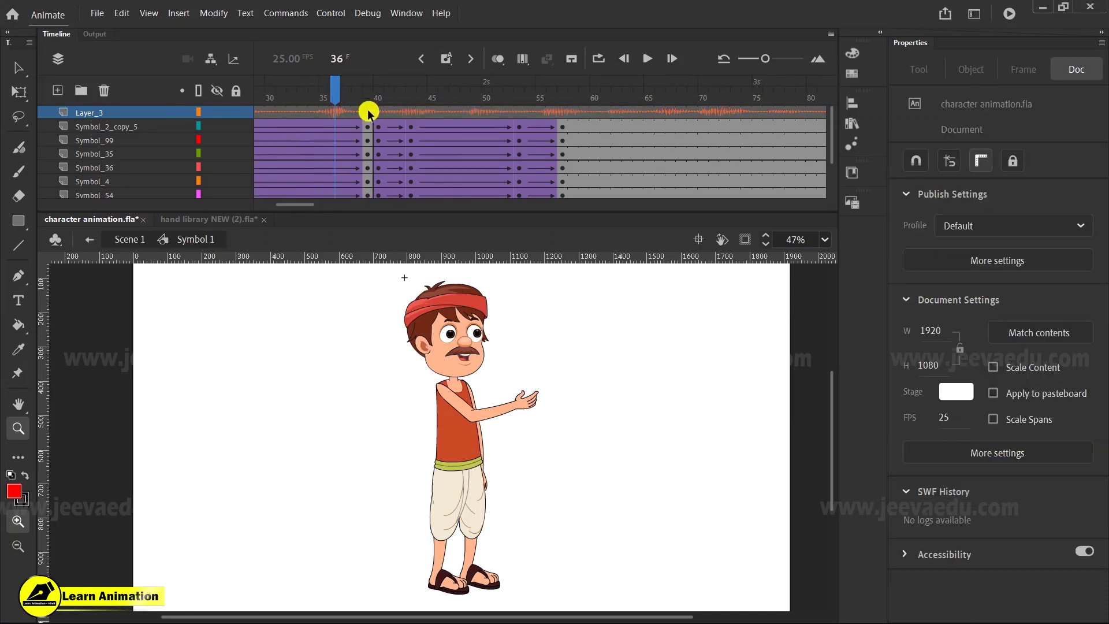
key(Return)
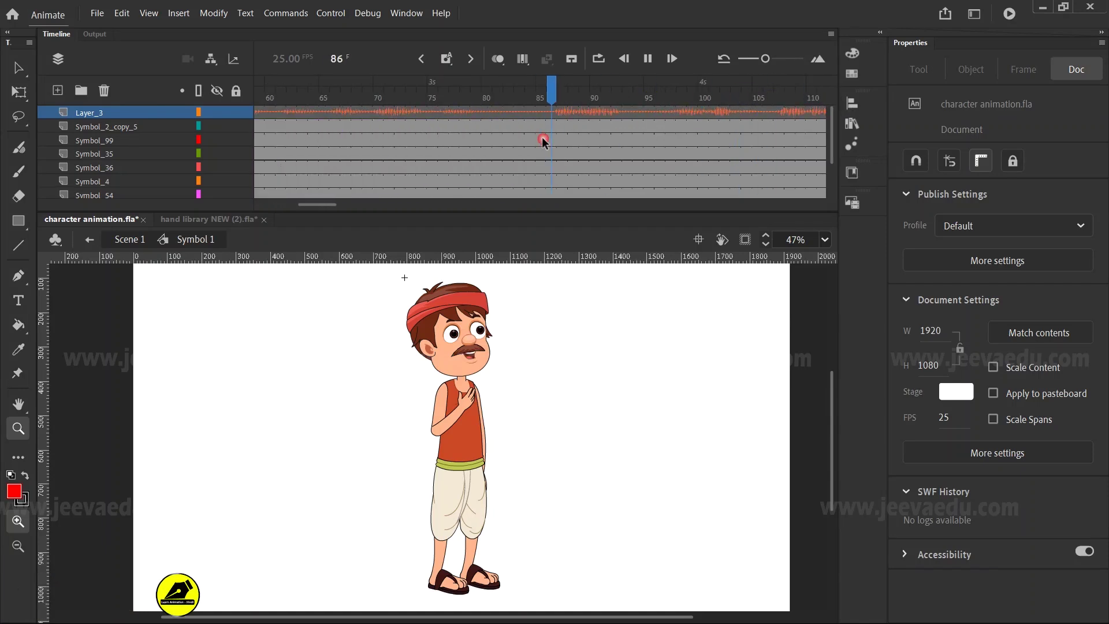
Step: Insert keyframes at frame 85 on all character layers
click(538, 121)
mouse_move(538, 152)
mouse_down()
mouse_move(548, 216)
mouse_move(542, 165)
mouse_up()
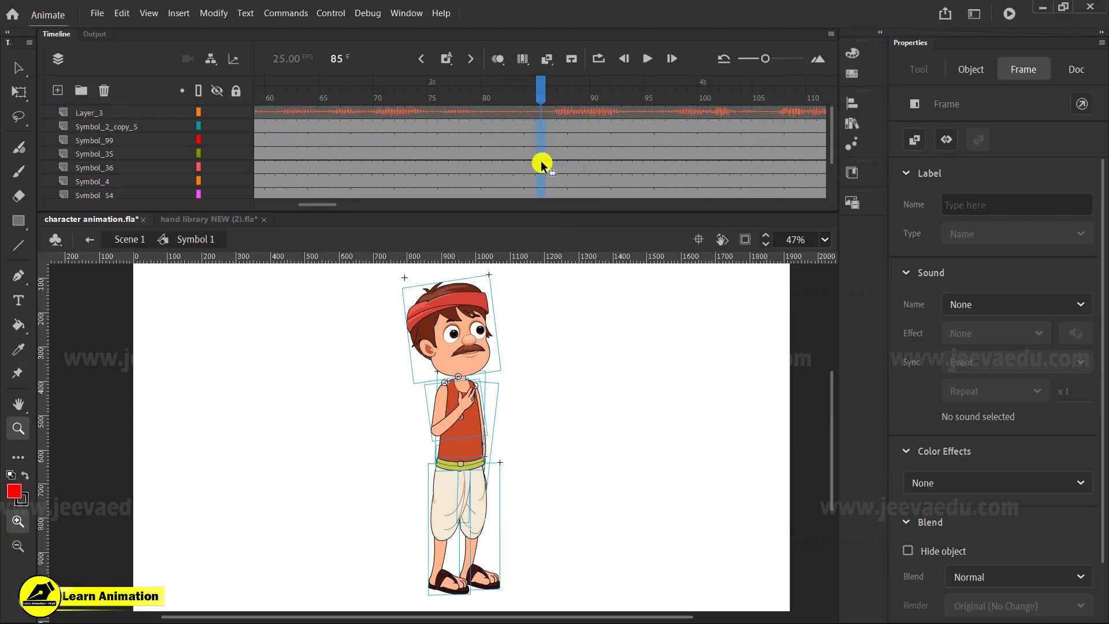
drag(539, 100, 481, 143)
Step: Create classic tweens between frames 57 and 85 on all character layers with Classic Ease-Out of 100
click(579, 132)
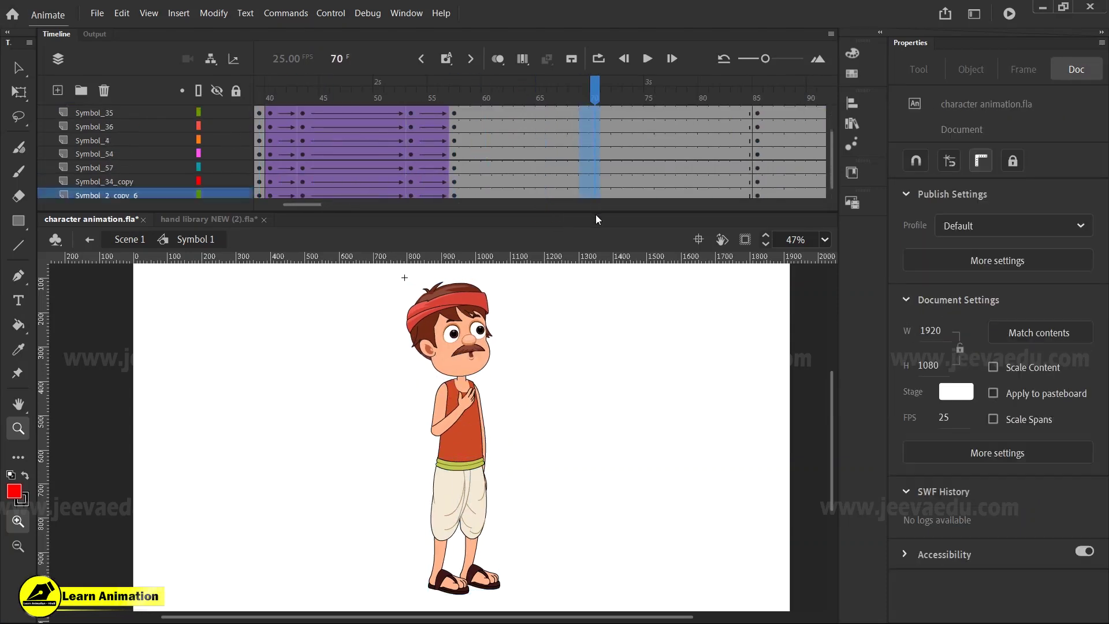
scroll(583, 161, down, 2)
click(584, 181)
right_click(584, 178)
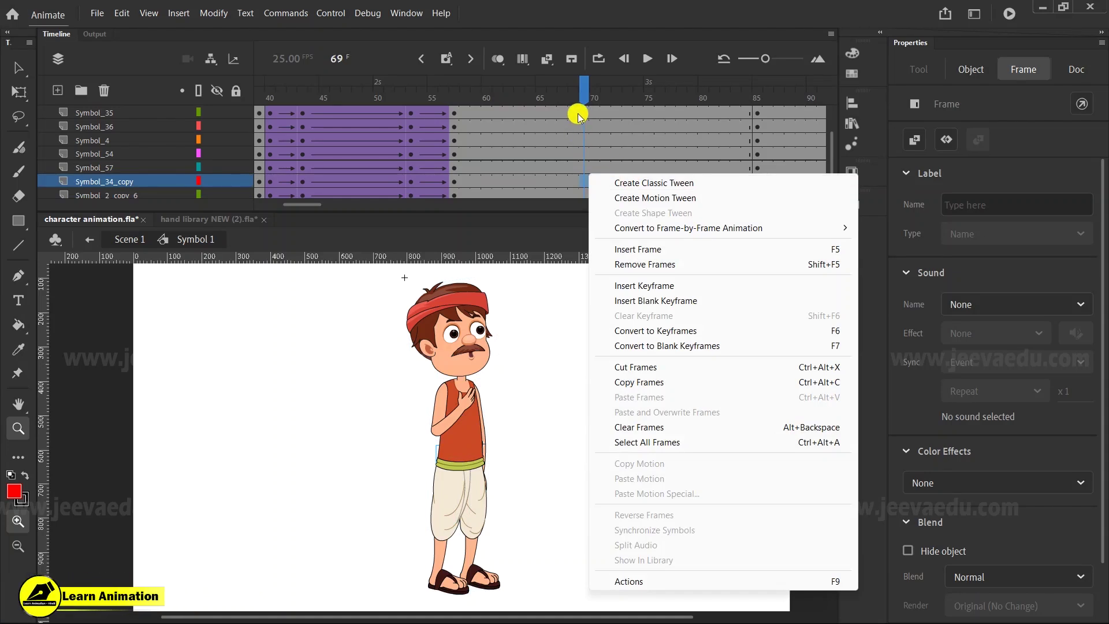
drag(565, 119, 591, 239)
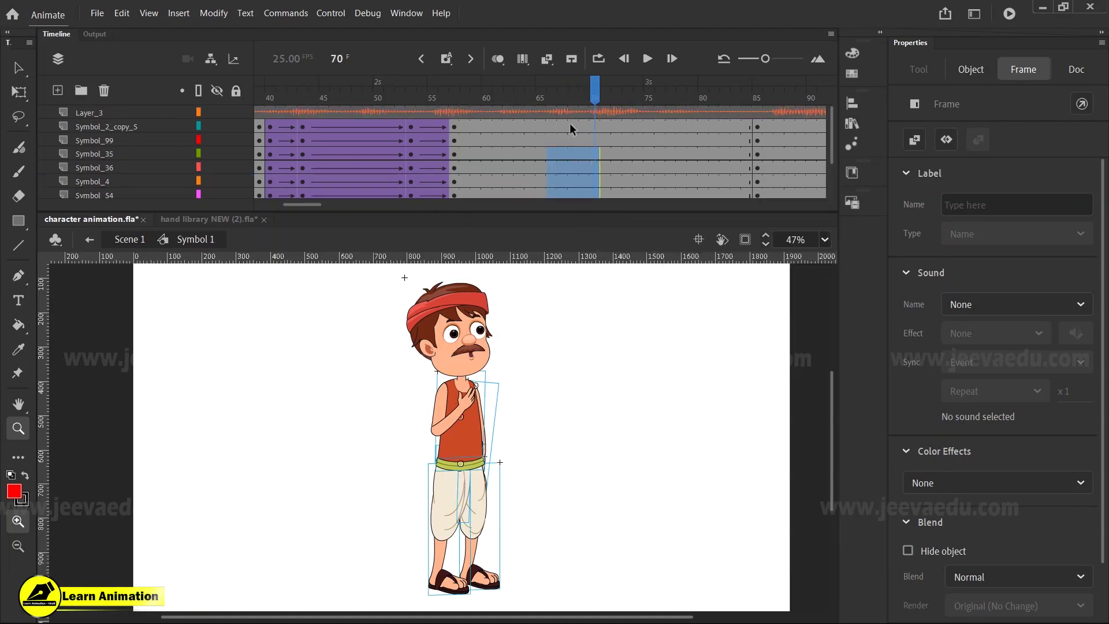
drag(572, 127, 597, 230)
right_click(595, 171)
click(646, 181)
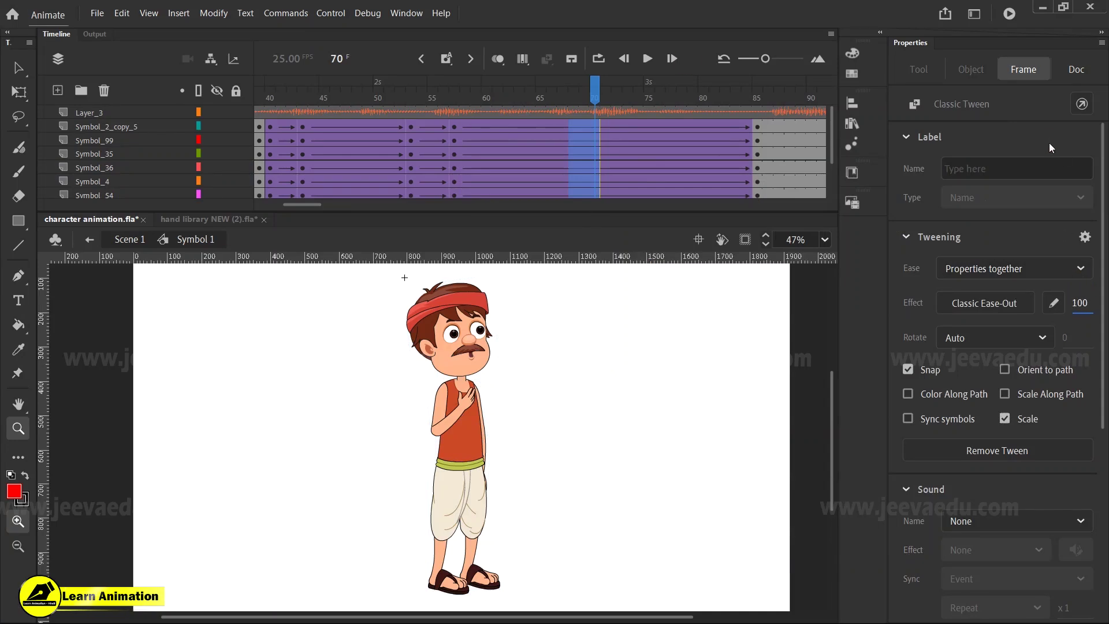
Step: At frame 85, select the whole character and skew it slightly so the body leans backward
click(757, 126)
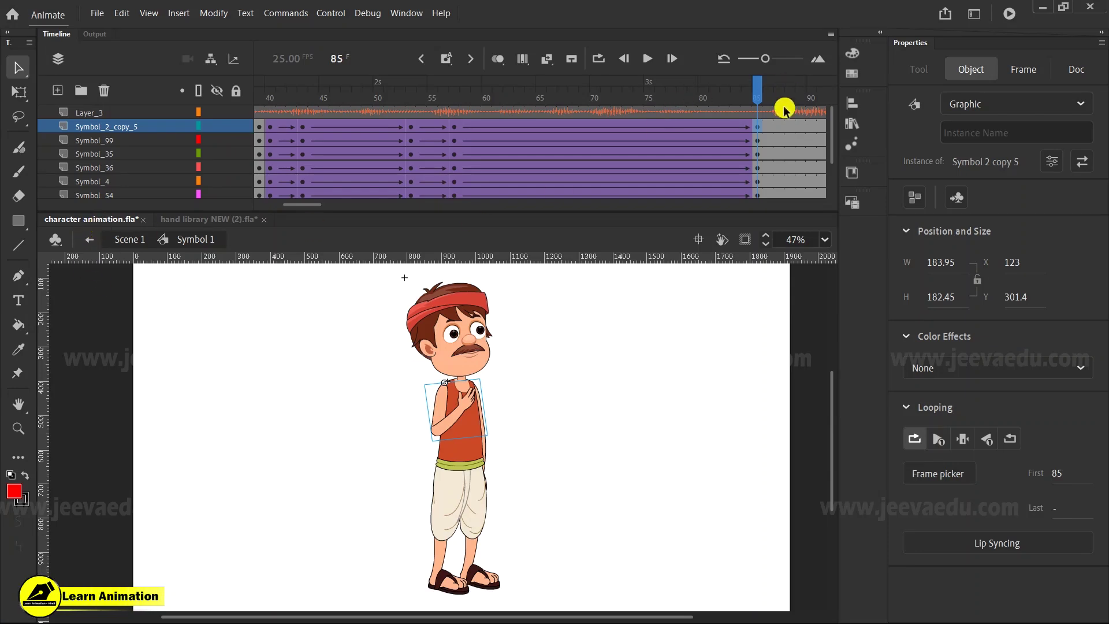
drag(755, 92, 721, 131)
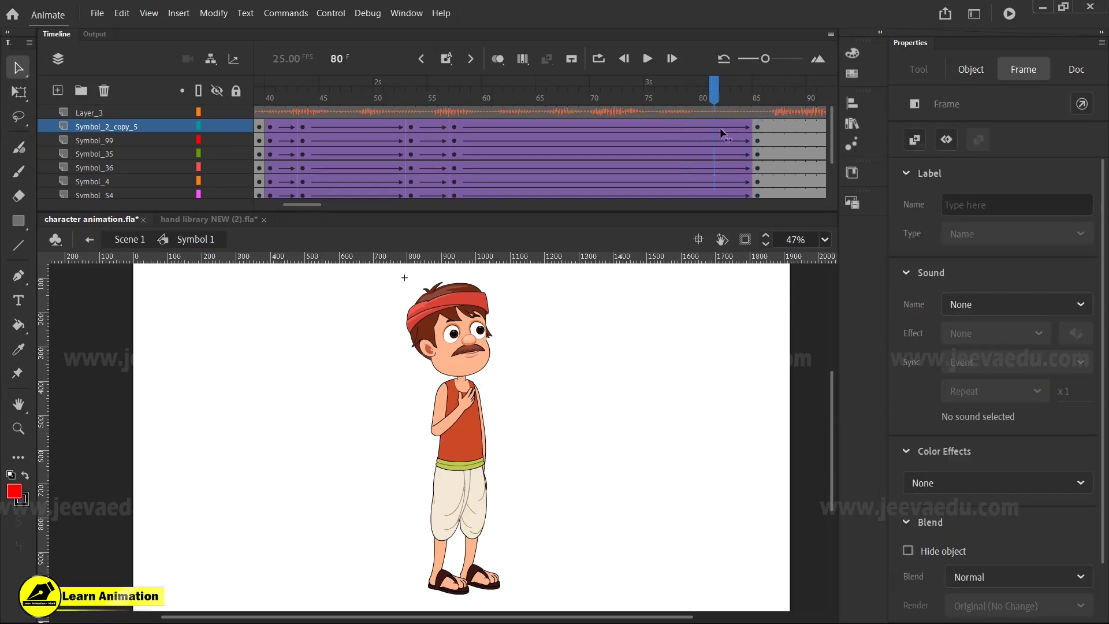
click(757, 148)
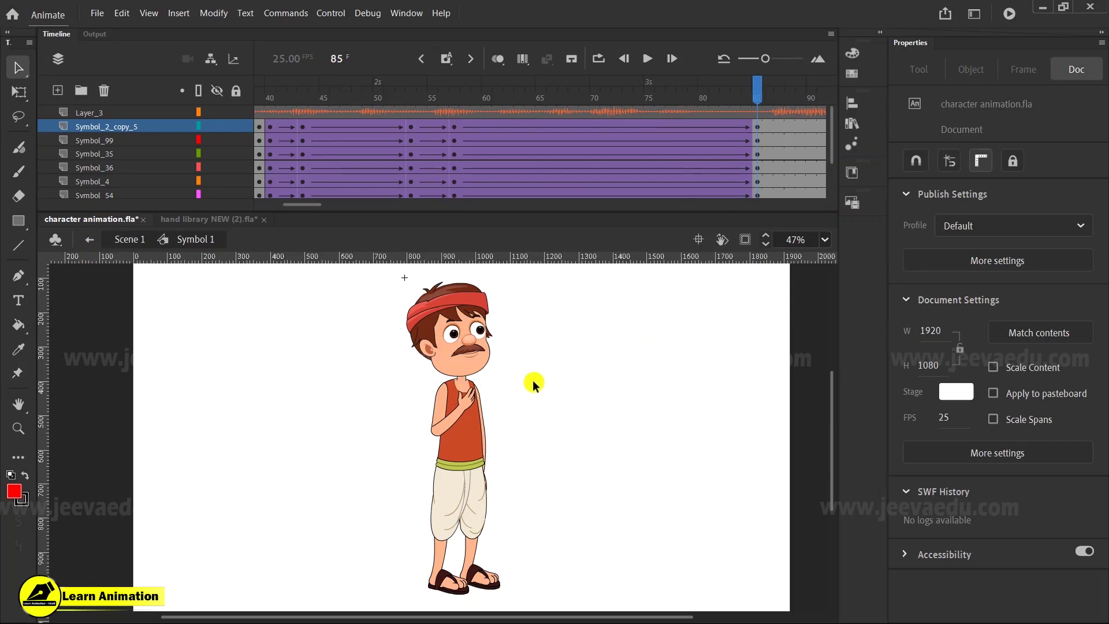
drag(351, 296, 534, 434)
drag(685, 117, 540, 157)
click(552, 415)
drag(347, 297, 544, 580)
key(z)
click(459, 375)
key(q)
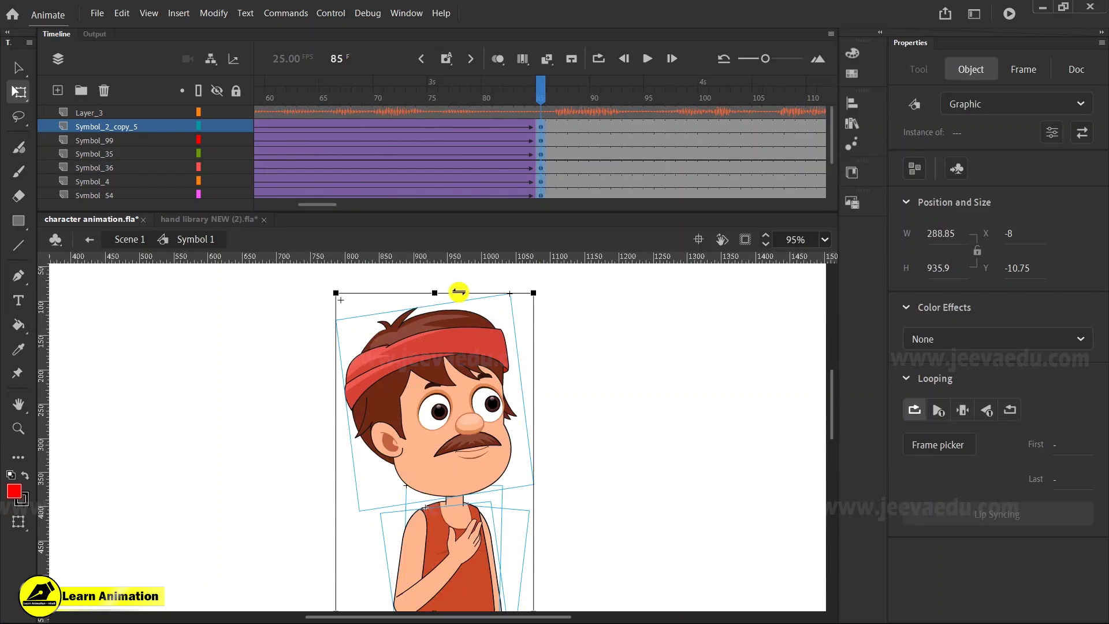
drag(473, 295, 460, 291)
Step: Select the character's upper body at frame 85, move the transform pivot to the waist, and rotate the selection slightly backward
key(z)
alt+click(442, 427)
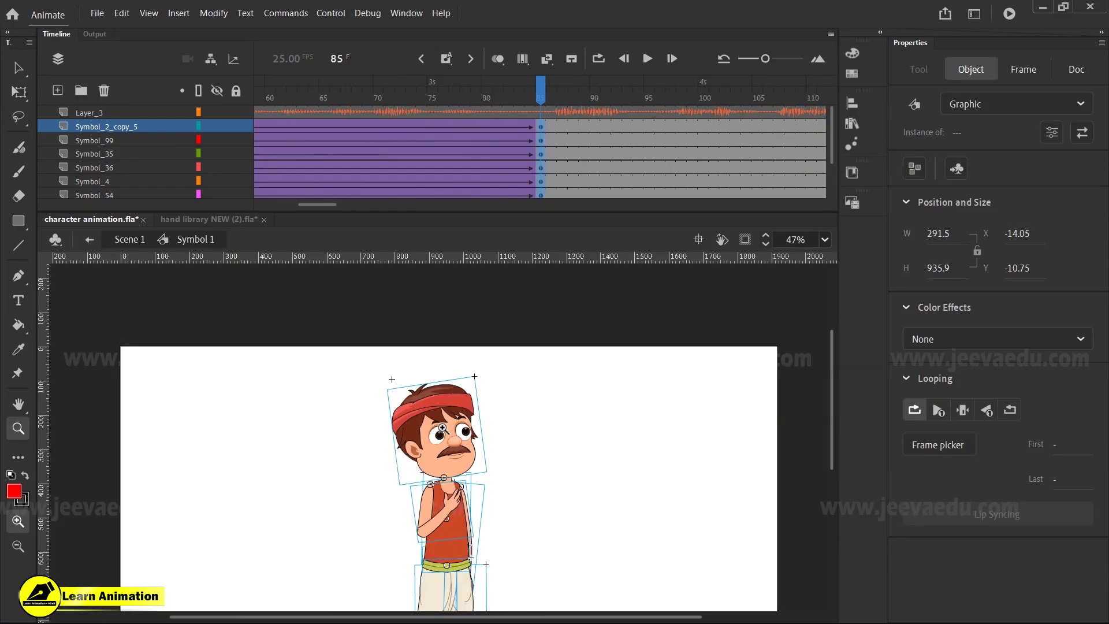
key(v)
click(372, 500)
drag(360, 372, 521, 528)
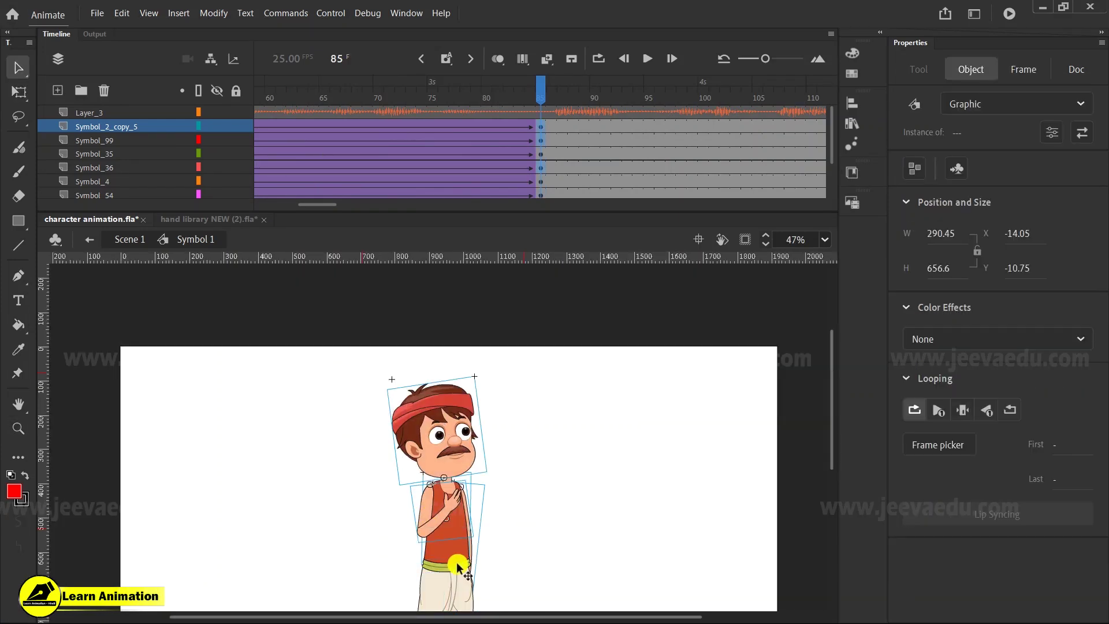
click(456, 567)
drag(456, 567, 387, 536)
key(ctrl+z)
key(q)
drag(549, 486, 573, 444)
drag(471, 427, 485, 508)
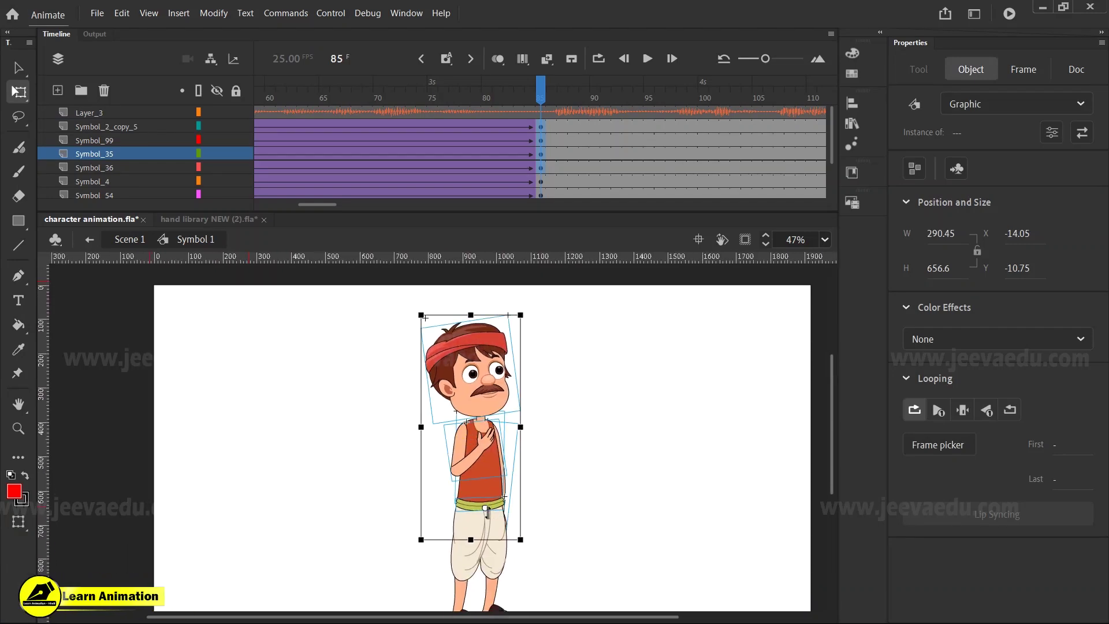
drag(528, 310, 532, 310)
Step: Scrub the body lean between frames 57 and 85, and examine the waist at frame 85 up close
key(z)
drag(541, 86, 703, 242)
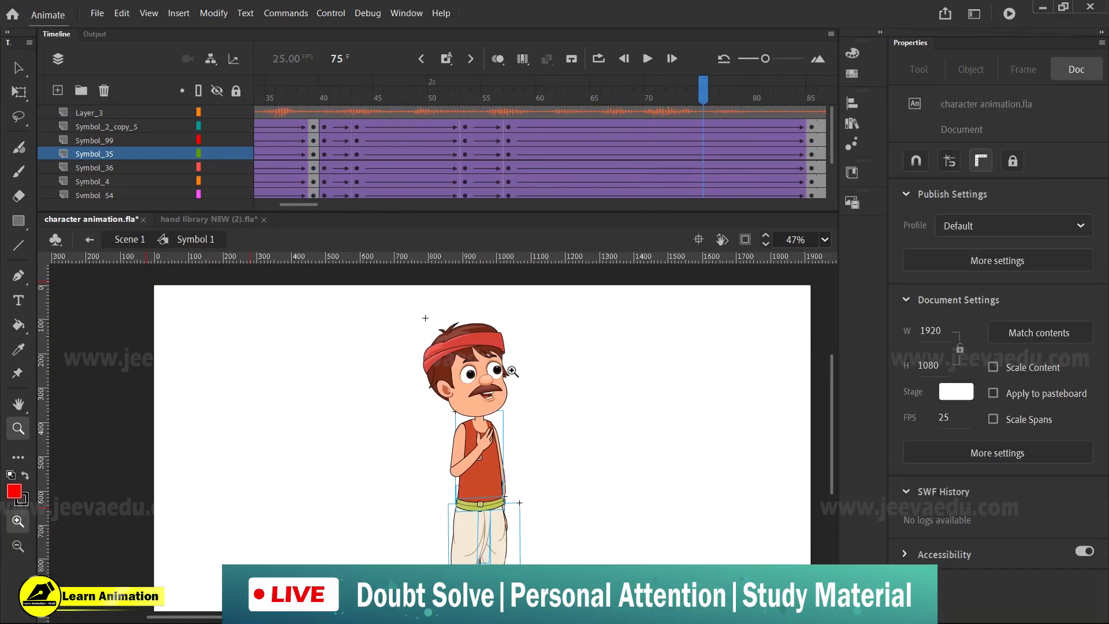
click(495, 347)
drag(613, 366, 630, 354)
drag(508, 97, 643, 157)
alt+click(559, 470)
click(436, 527)
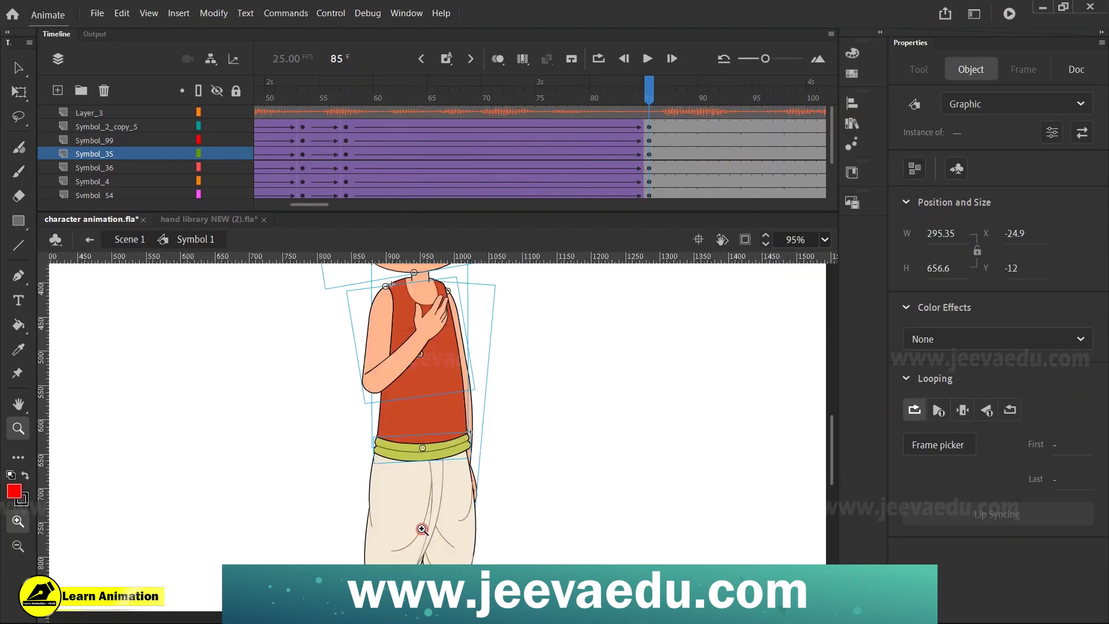
Step: At frame 85, select the hanging back arm and rotate it slightly outward so the hand clears the trousers
key(v)
click(508, 497)
click(476, 491)
key(q)
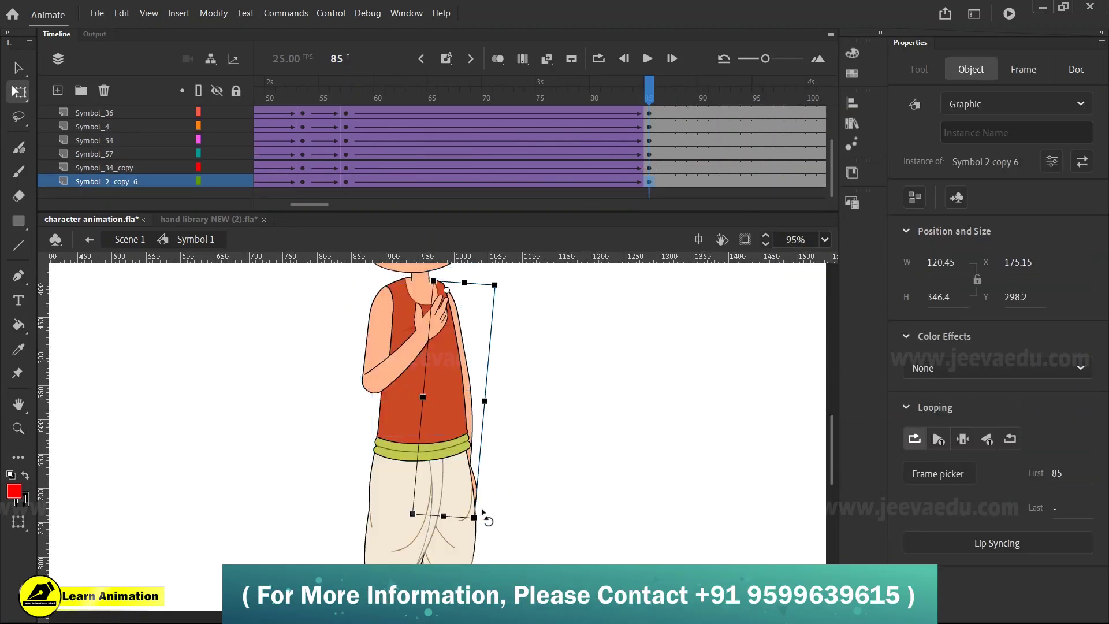
Step: Go back to frame 57 and open the head symbol (Symbol 99) for editing
drag(567, 141, 345, 150)
scroll(246, 112, up, 3)
key(z)
alt+click(410, 360)
click(410, 361)
click(445, 427)
key(v)
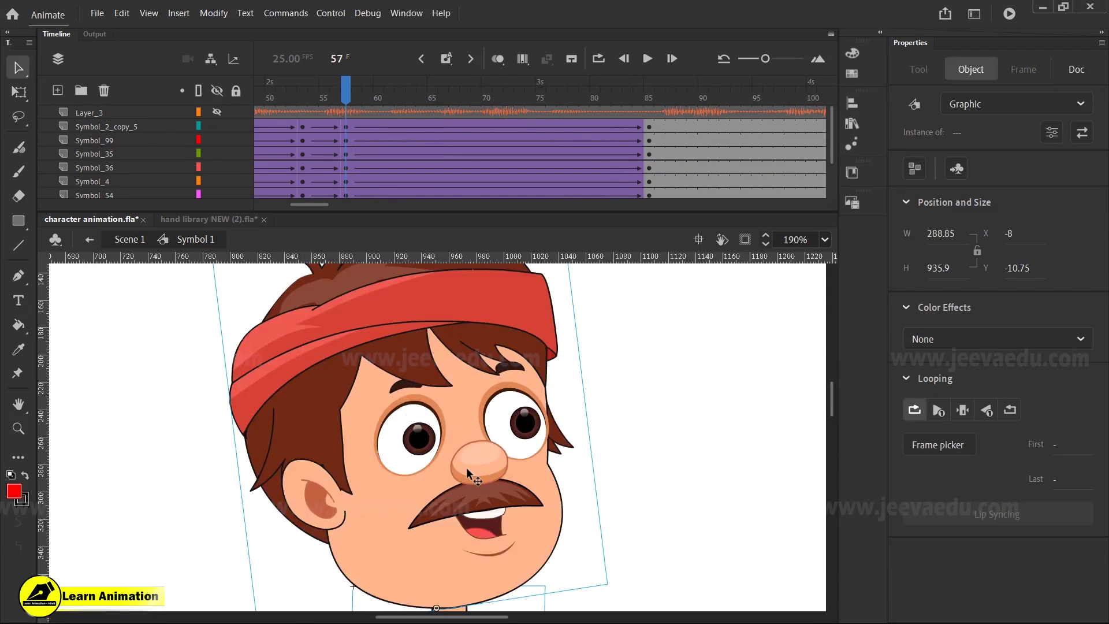
click(612, 486)
click(496, 483)
double_click(496, 483)
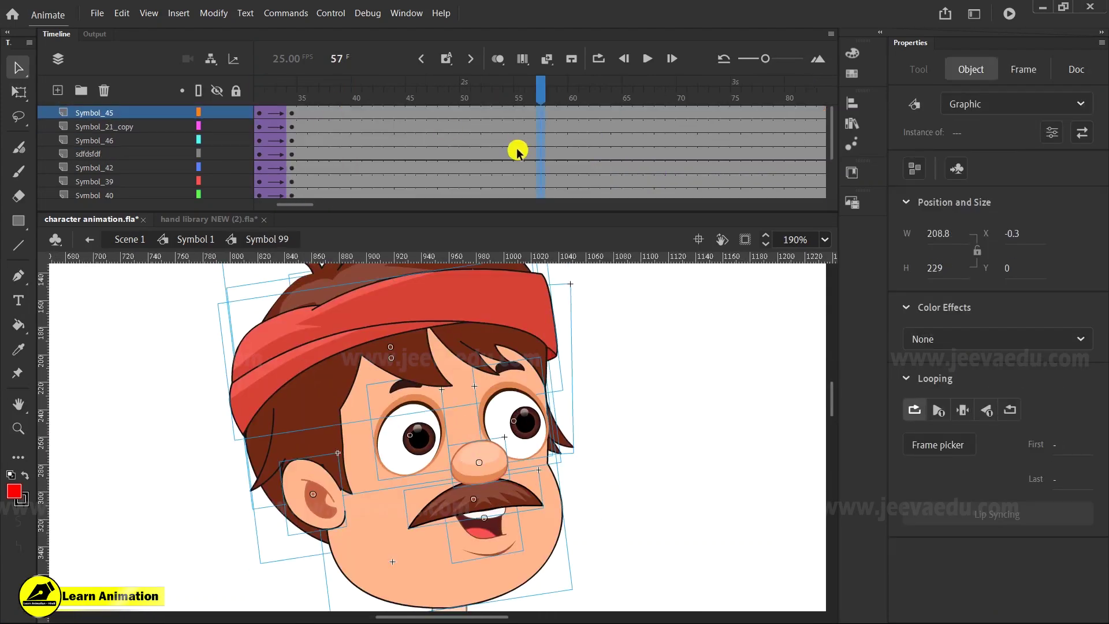
double_click(209, 399)
click(495, 391)
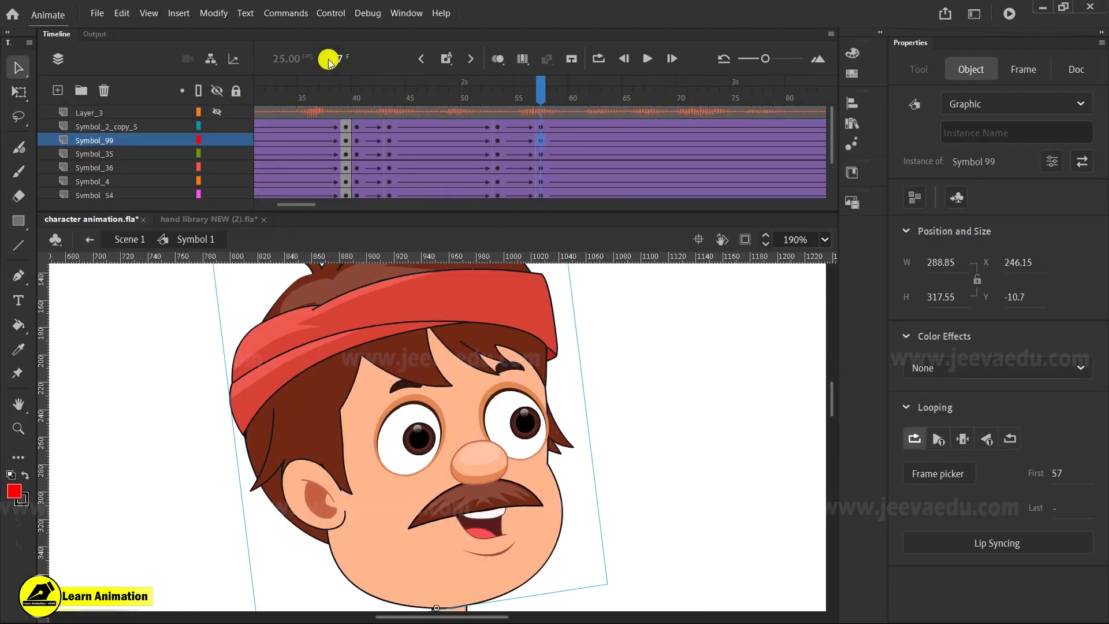
double_click(406, 350)
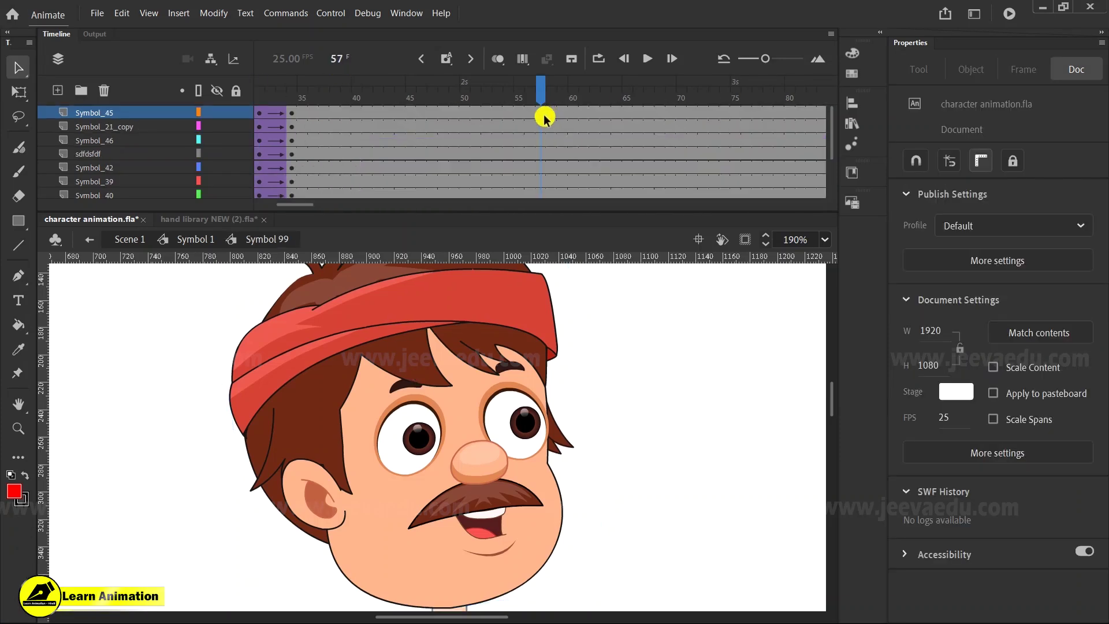
Step: Insert keyframes at frame 57 on all layers inside the head symbol
drag(535, 172, 542, 216)
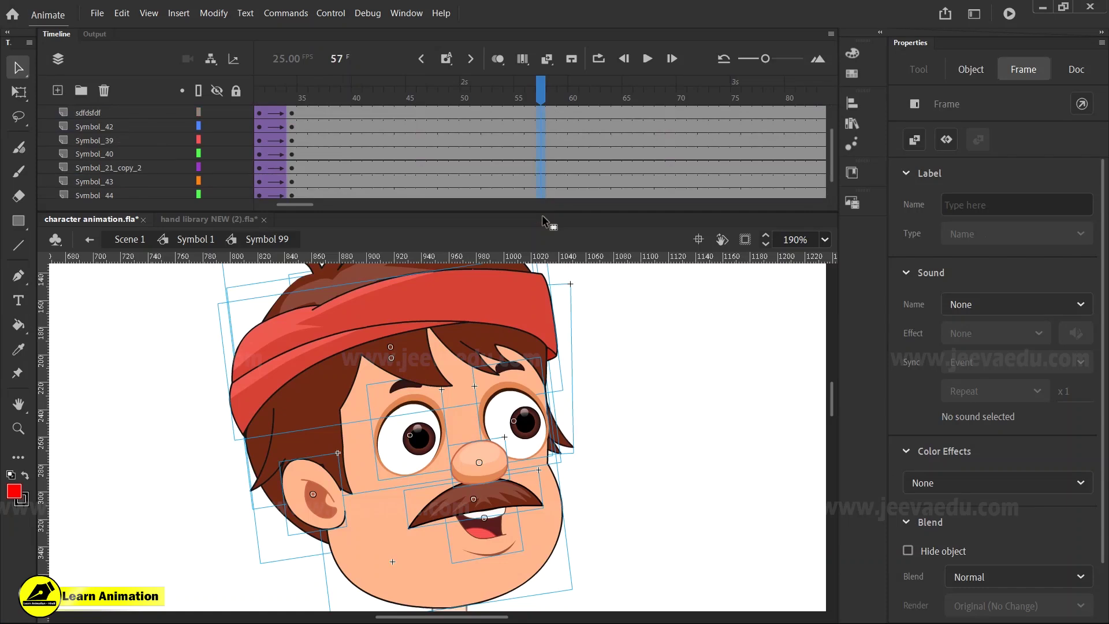
click(541, 114)
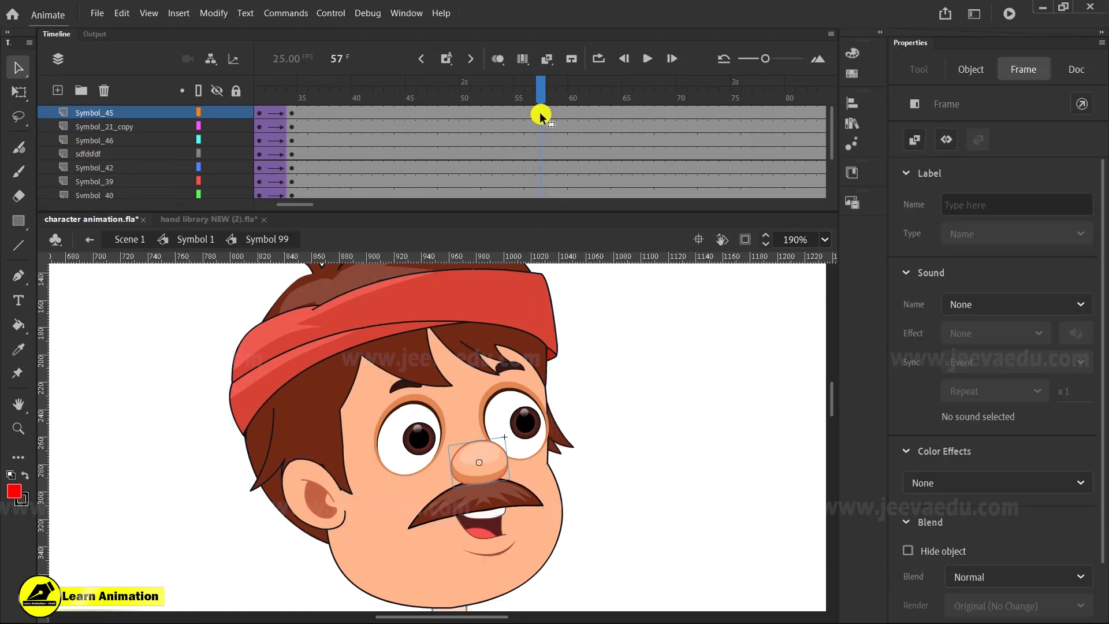
key(Return)
Step: Reuse the face animation from frames 22 to 34 to build tweened keyframes every three frames from frame 57 to 75 on all head layers
click(563, 144)
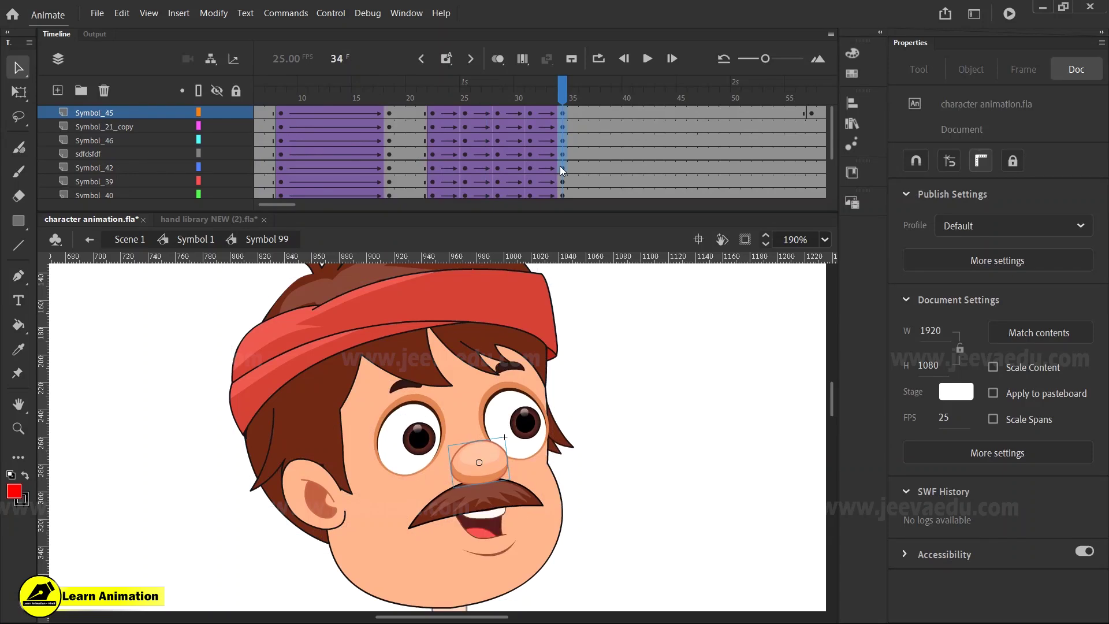
drag(564, 145, 426, 219)
click(478, 146)
drag(480, 125, 574, 141)
click(575, 117)
drag(554, 95, 564, 97)
drag(670, 116, 611, 218)
drag(623, 116, 652, 146)
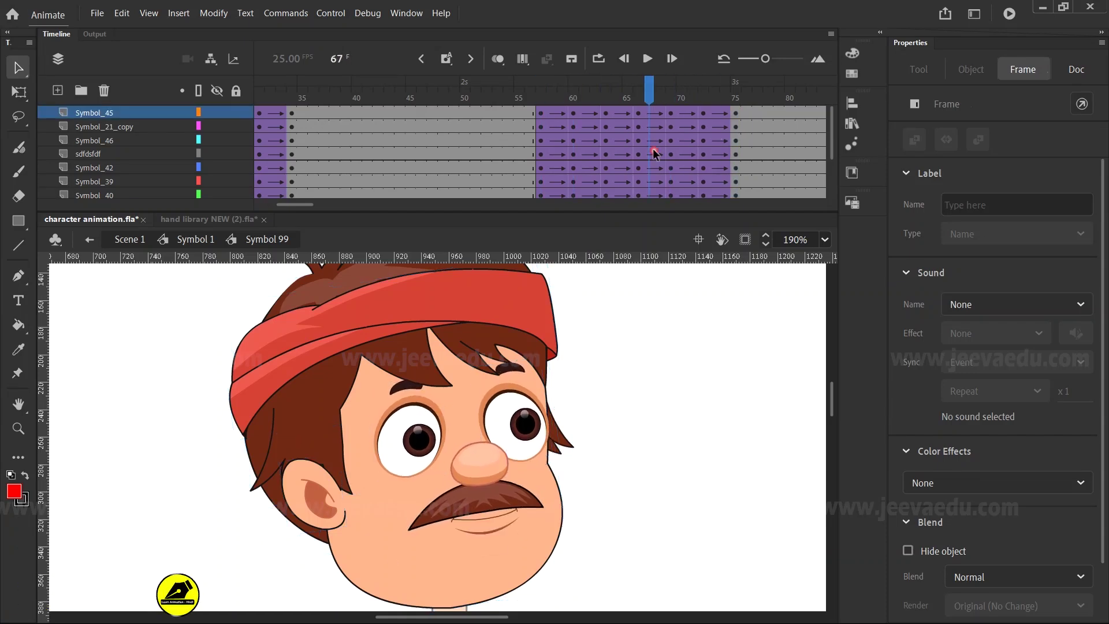
Step: Select all frames in the head symbol, synchronize their symbols, and check the mouth between frames 66 and 70
click(655, 149)
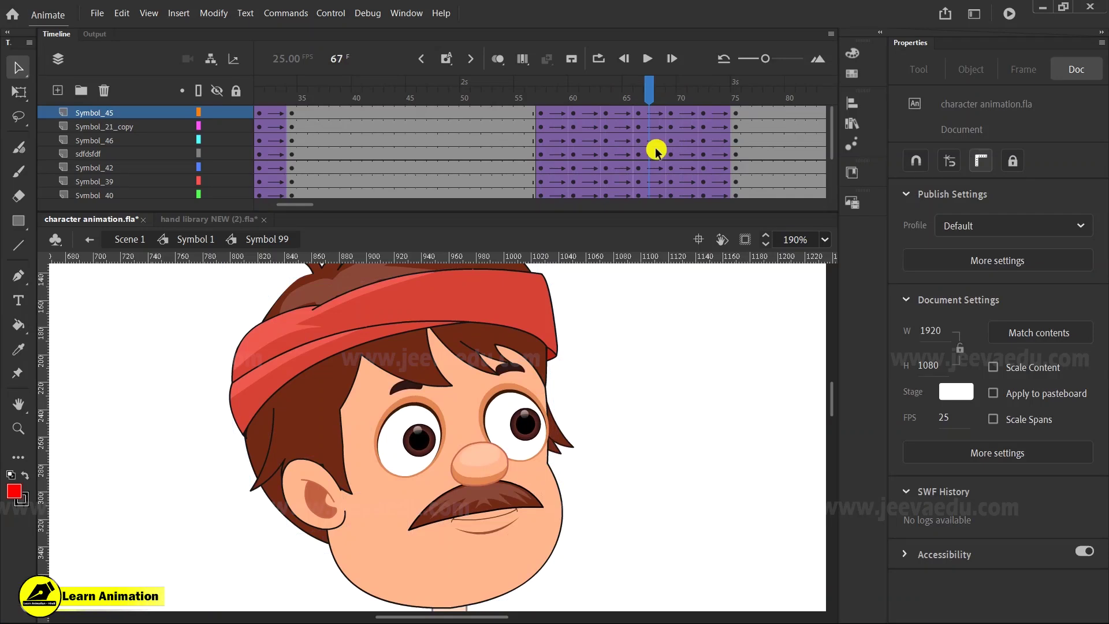
right_click(659, 151)
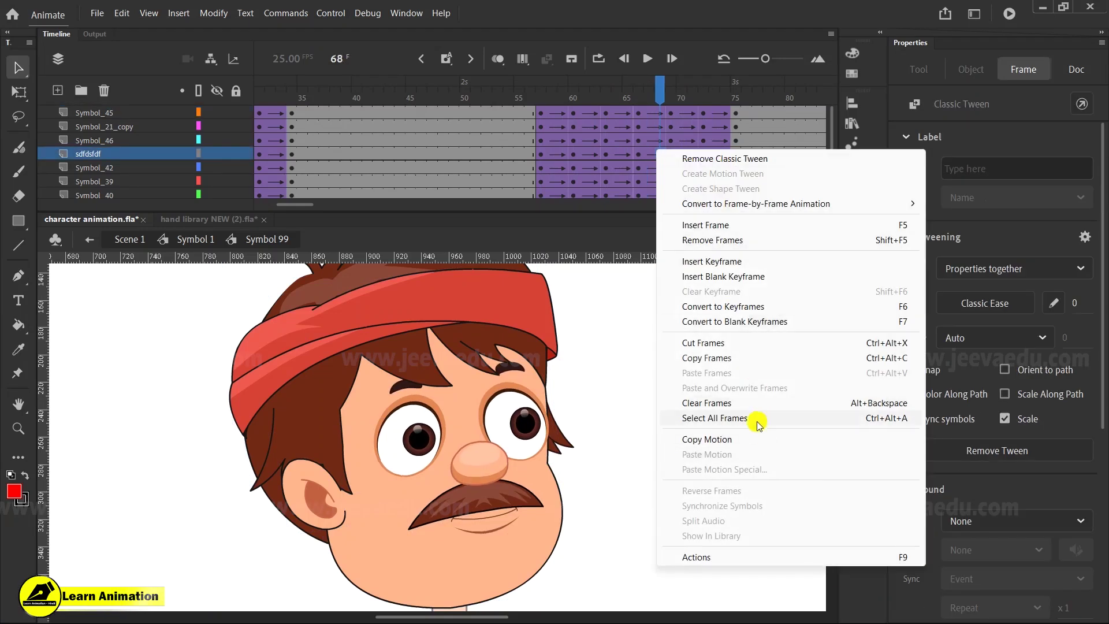
click(757, 420)
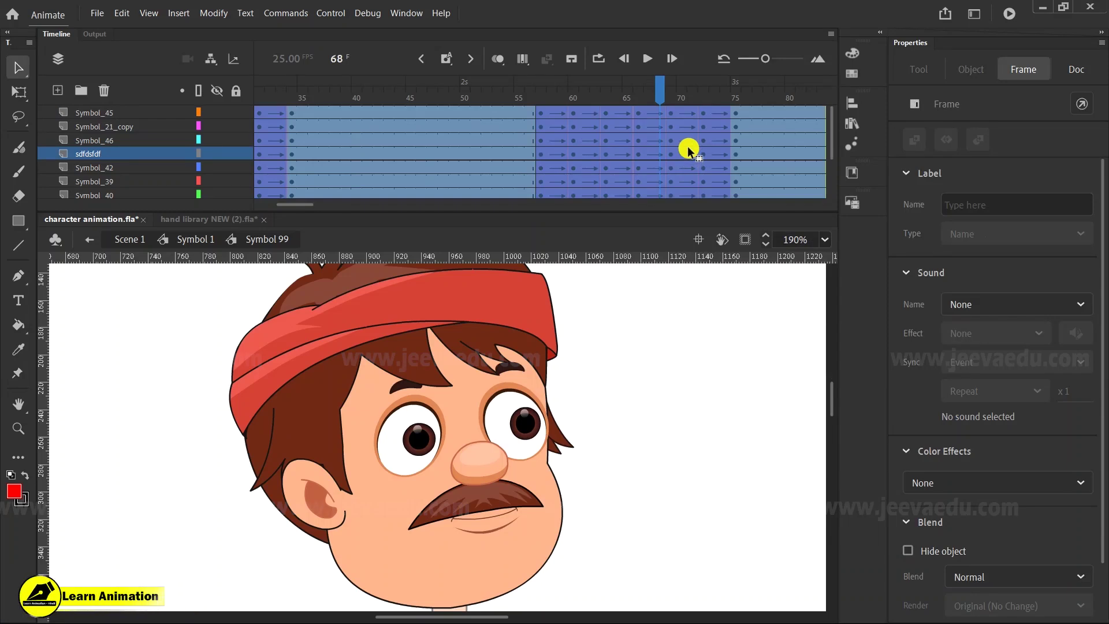
right_click(687, 148)
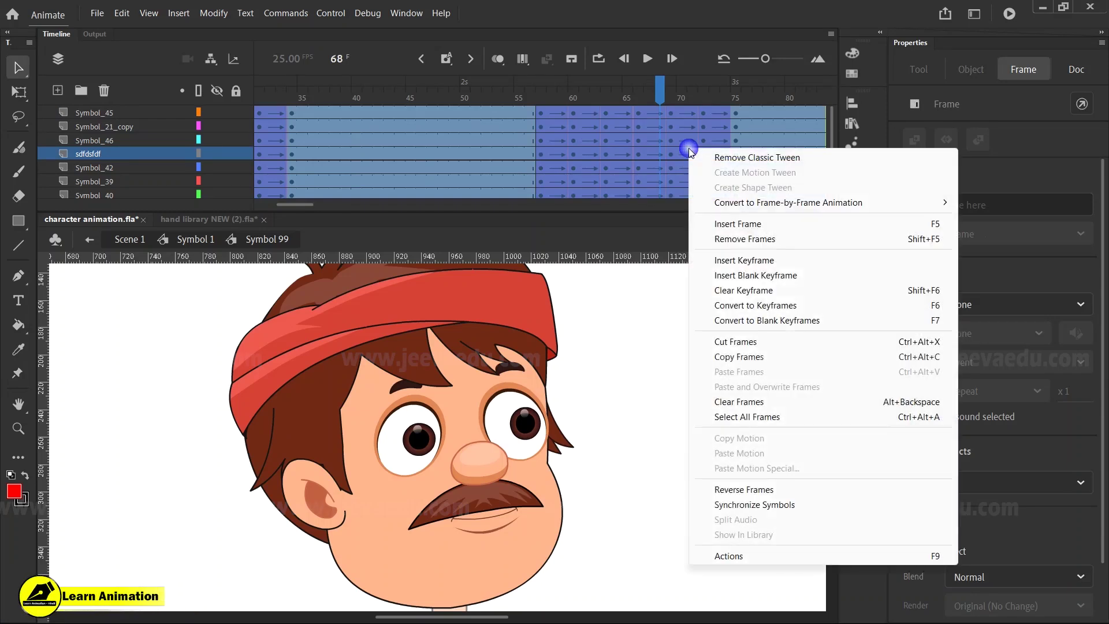
click(772, 504)
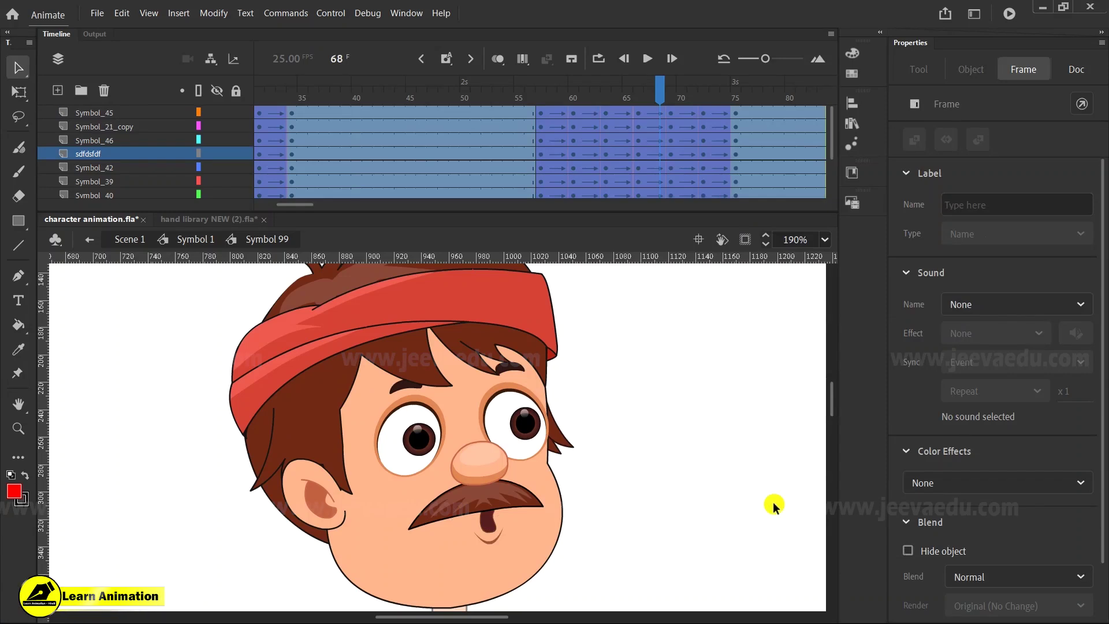
click(638, 88)
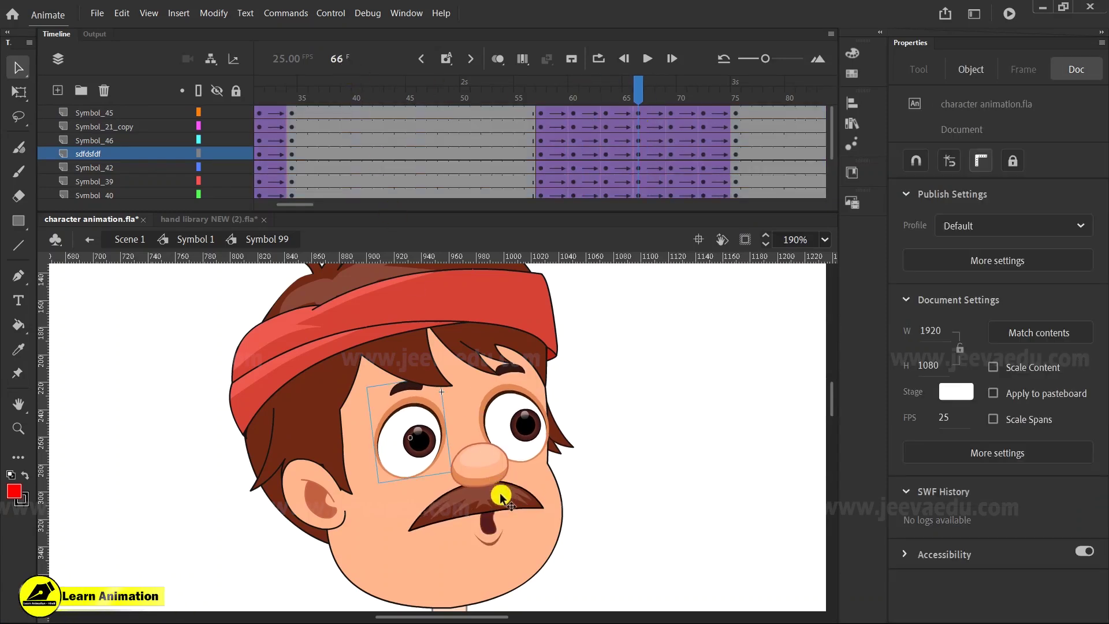
drag(657, 90, 658, 168)
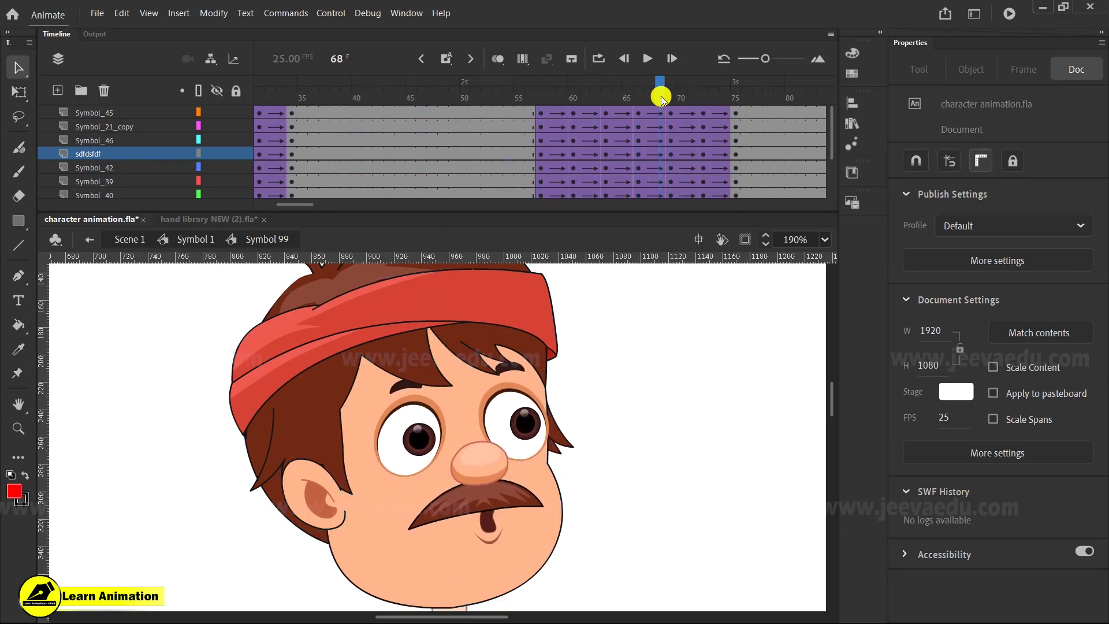
drag(661, 98, 681, 168)
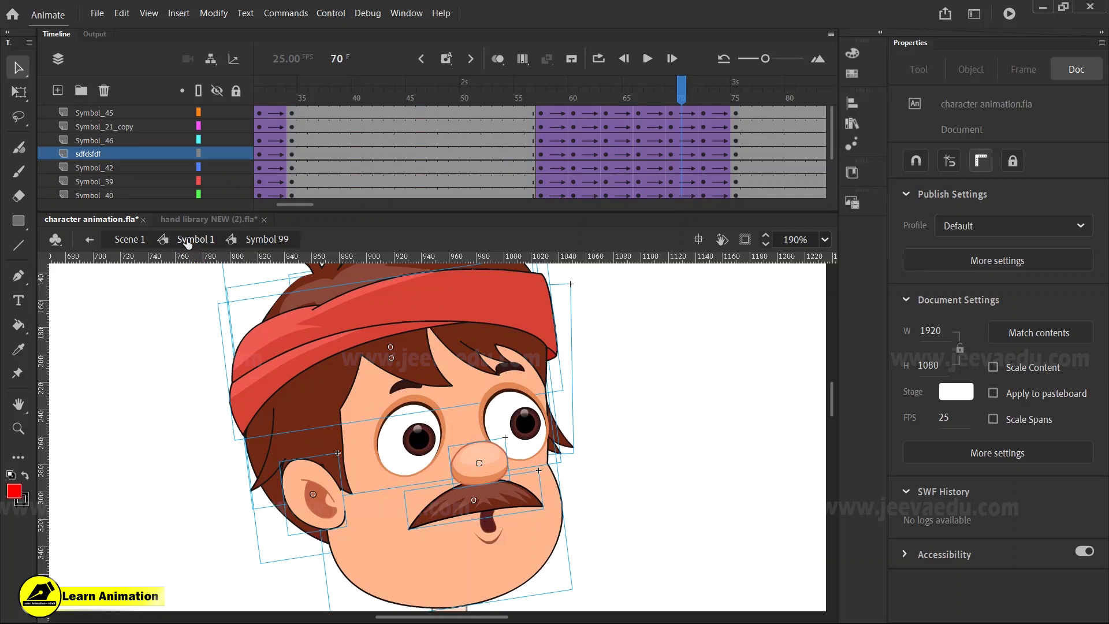
Step: Return to Symbol 1 and play the character animation from frame 57 to about frame 120 against the dialogue
click(188, 242)
click(404, 126)
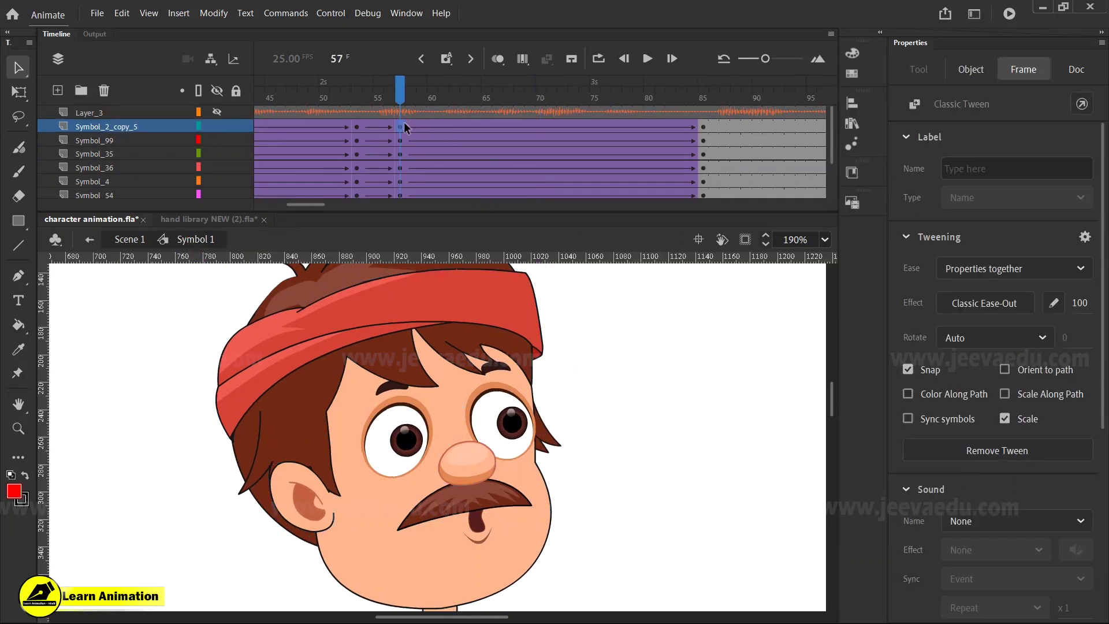
drag(401, 90, 687, 228)
drag(708, 140, 563, 156)
key(z)
alt+click(544, 475)
alt+click(424, 480)
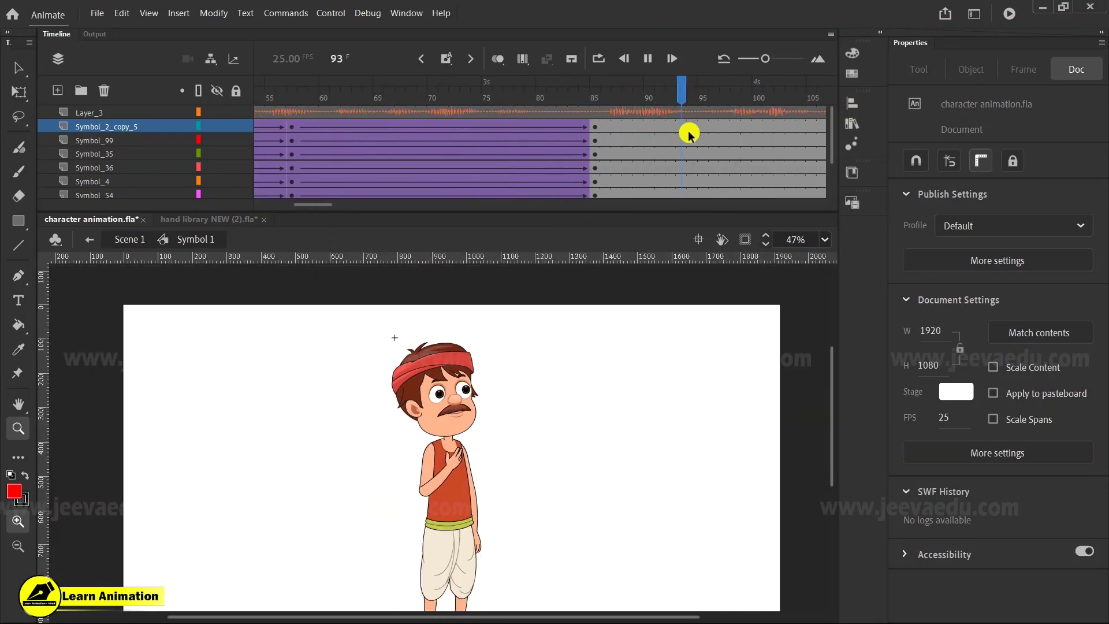
key(Return)
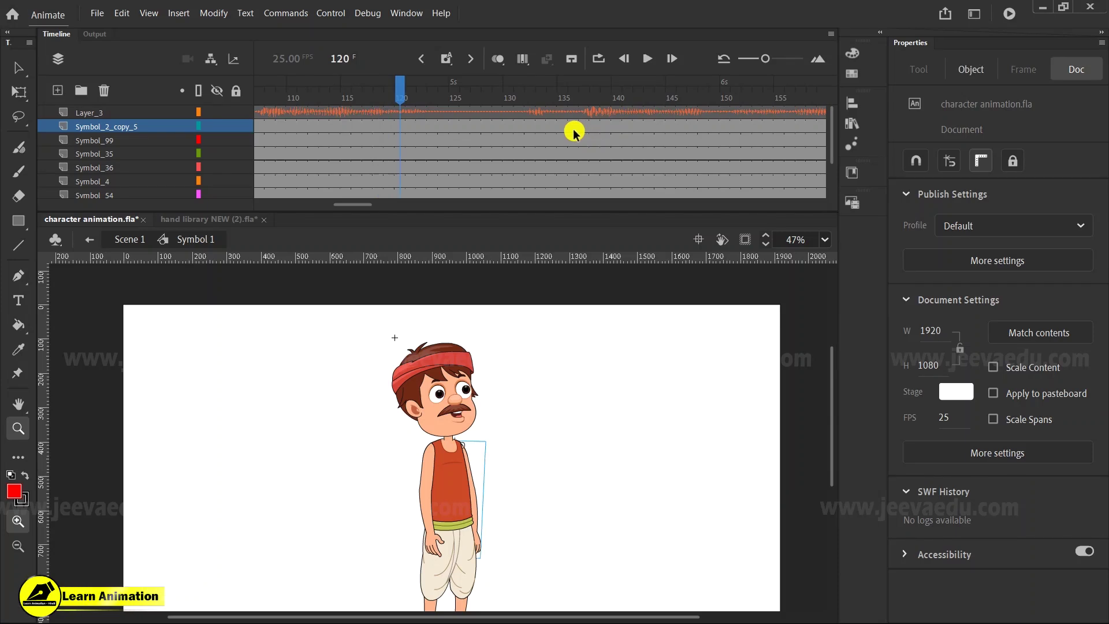
drag(421, 94, 592, 157)
Step: Insert keyframes at frame 86 on all character layers
click(574, 138)
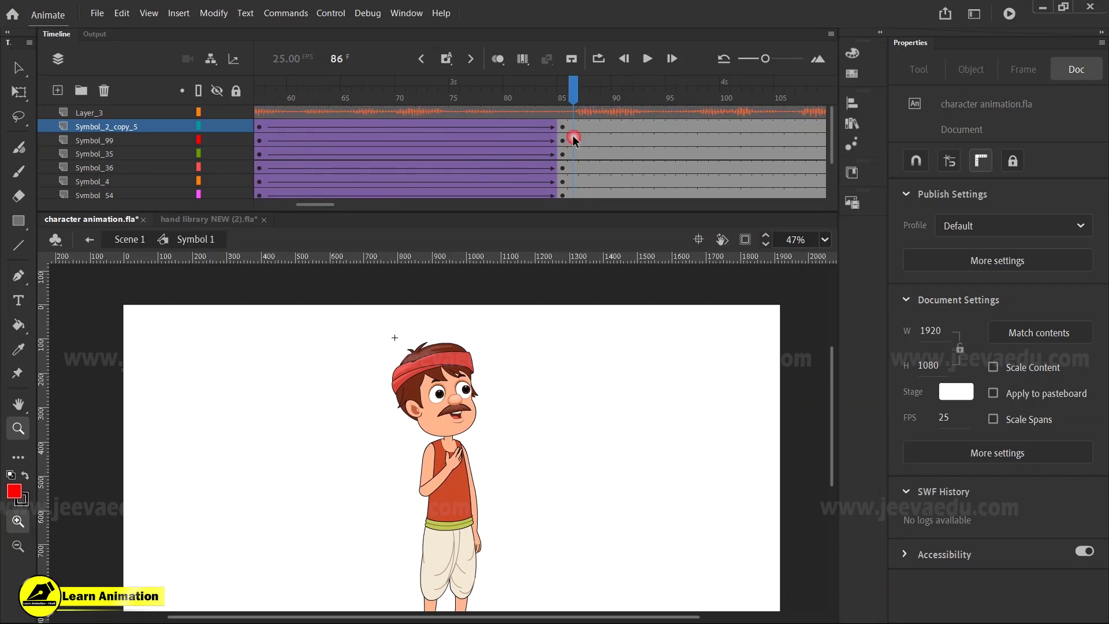
drag(486, 482, 575, 427)
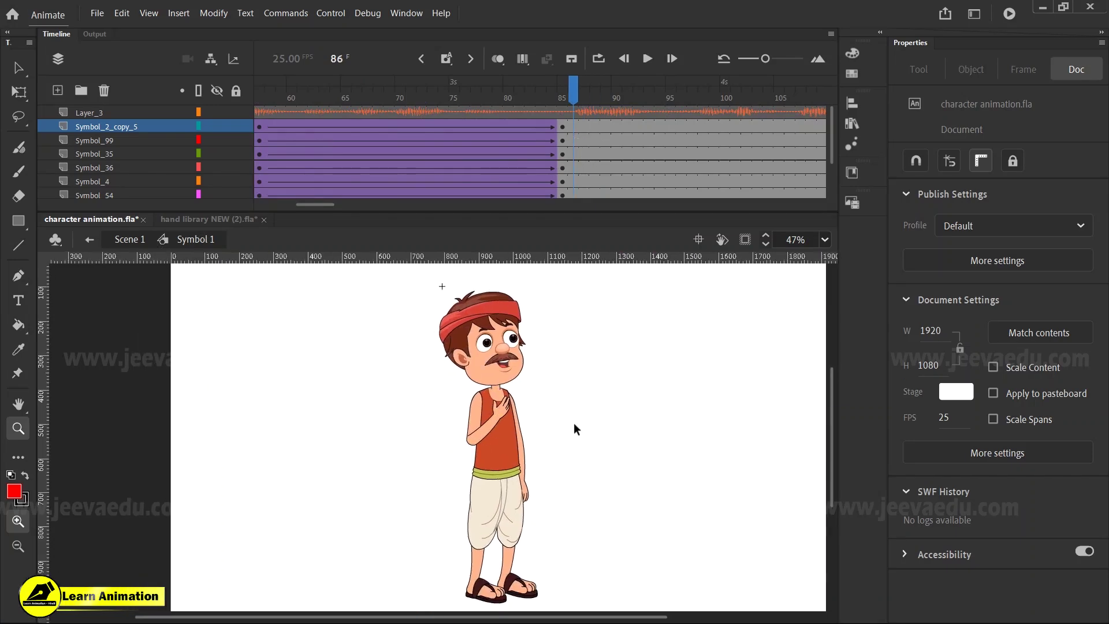
scroll(572, 150, down, 3)
drag(573, 181, 569, 125)
click(560, 139)
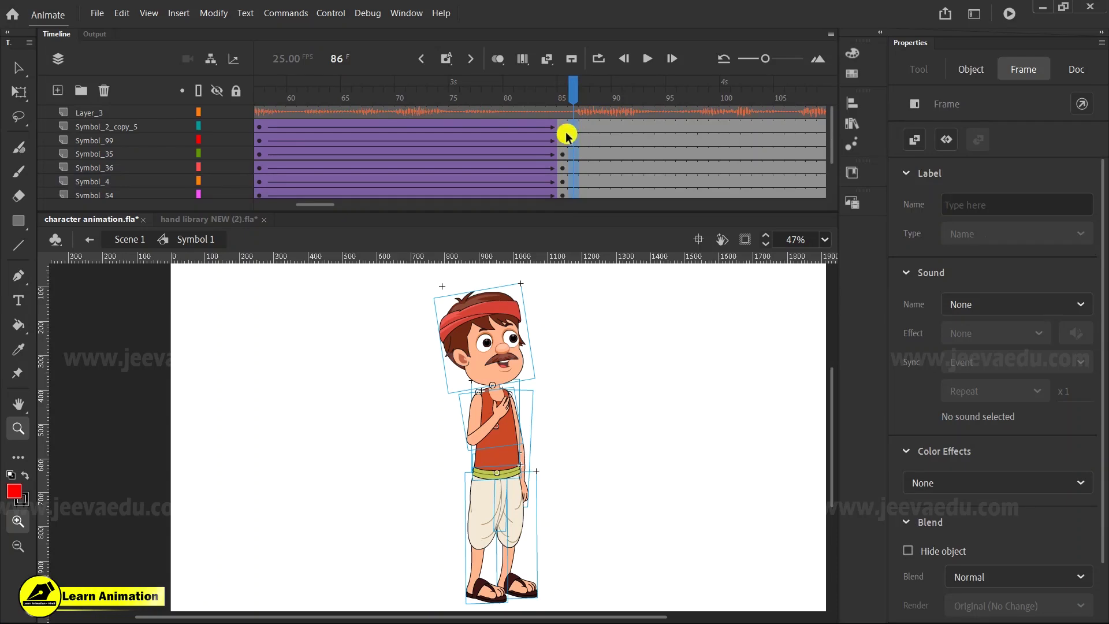
key(F6)
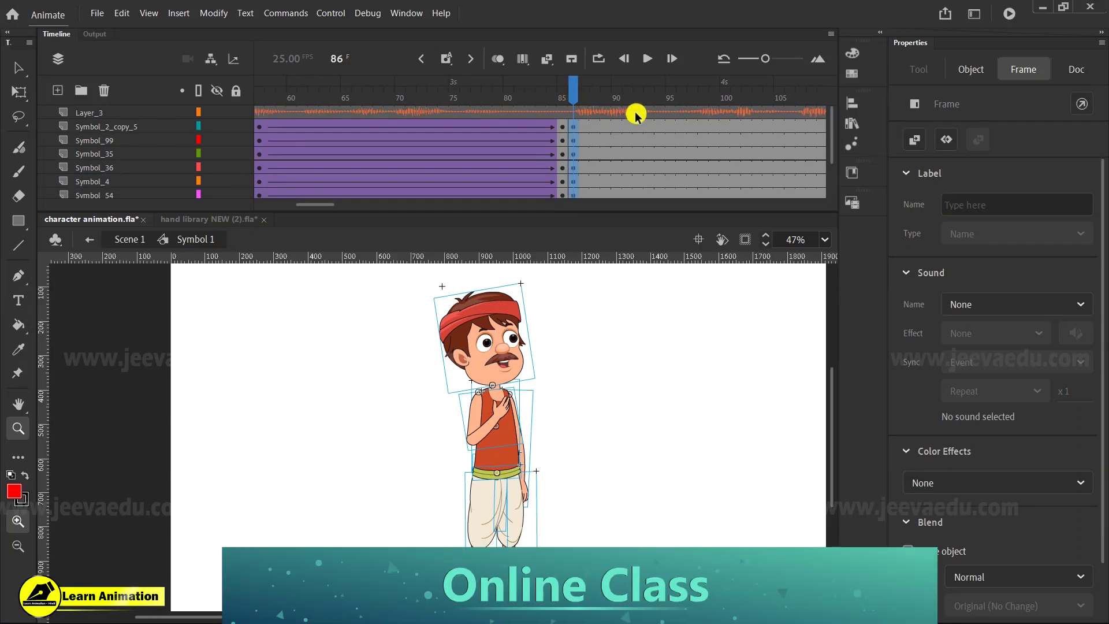
Step: Insert keyframes at frame 90 on all character layers
click(605, 93)
click(615, 92)
drag(616, 147, 616, 212)
scroll(616, 166, up, 3)
key(F6)
Step: Scrub through the dialogue and insert keyframes at frames 99 and 108 on all character layers
drag(651, 92, 782, 111)
click(719, 93)
click(570, 155)
drag(604, 125, 605, 153)
key(F6)
drag(702, 125, 694, 210)
drag(700, 129, 703, 123)
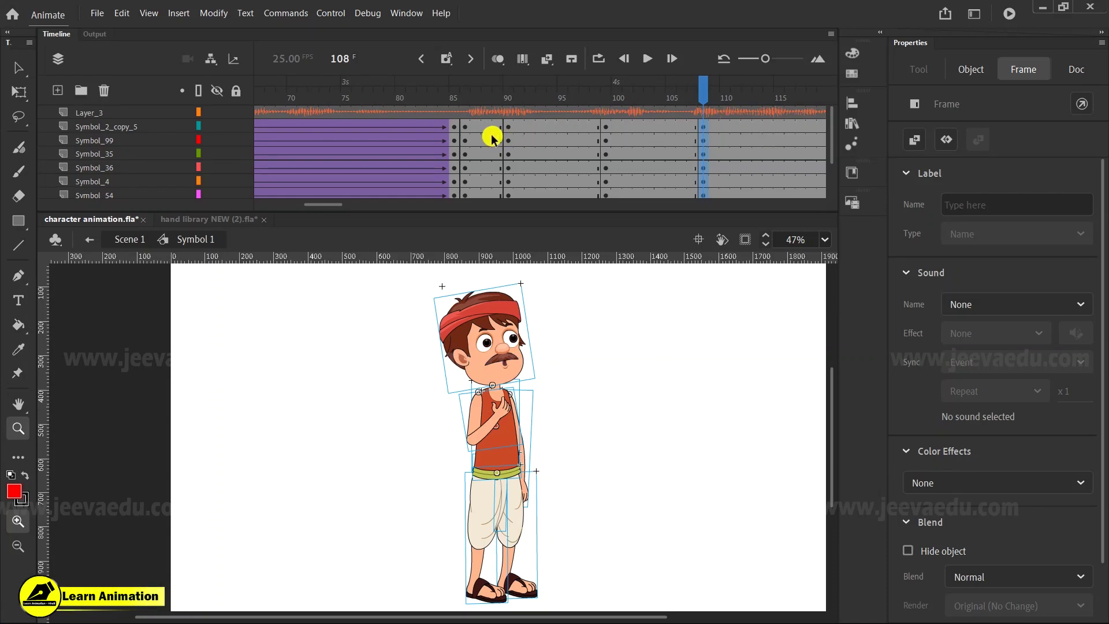
Step: Create classic tweens between the keyframes at frames 86, 90, 99 and 108 on all character layers
drag(339, 205, 231, 214)
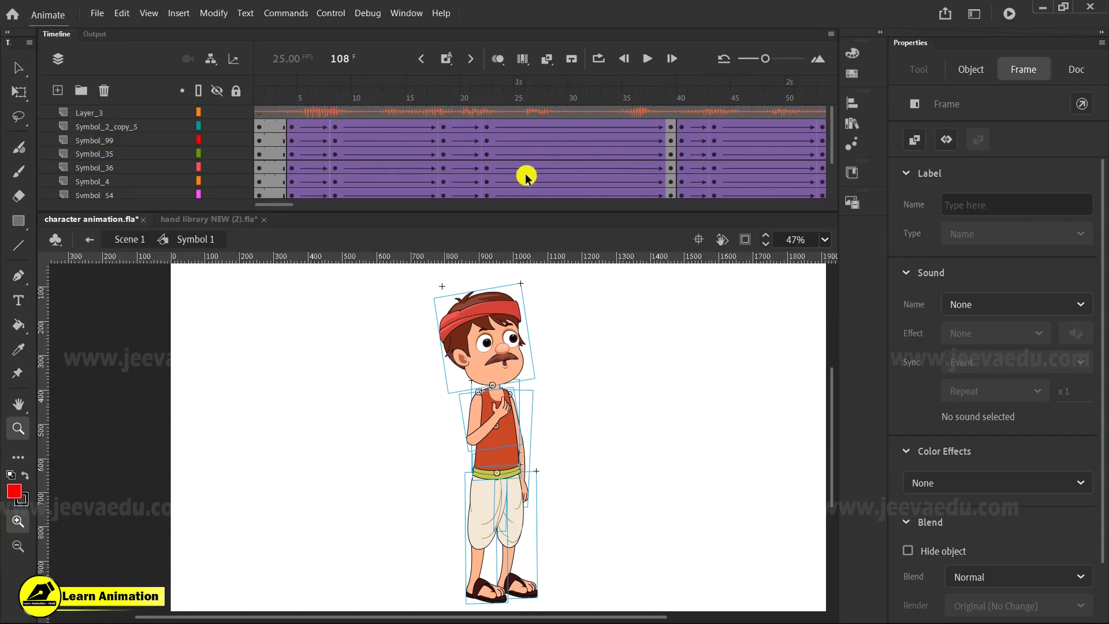
drag(267, 207, 283, 206)
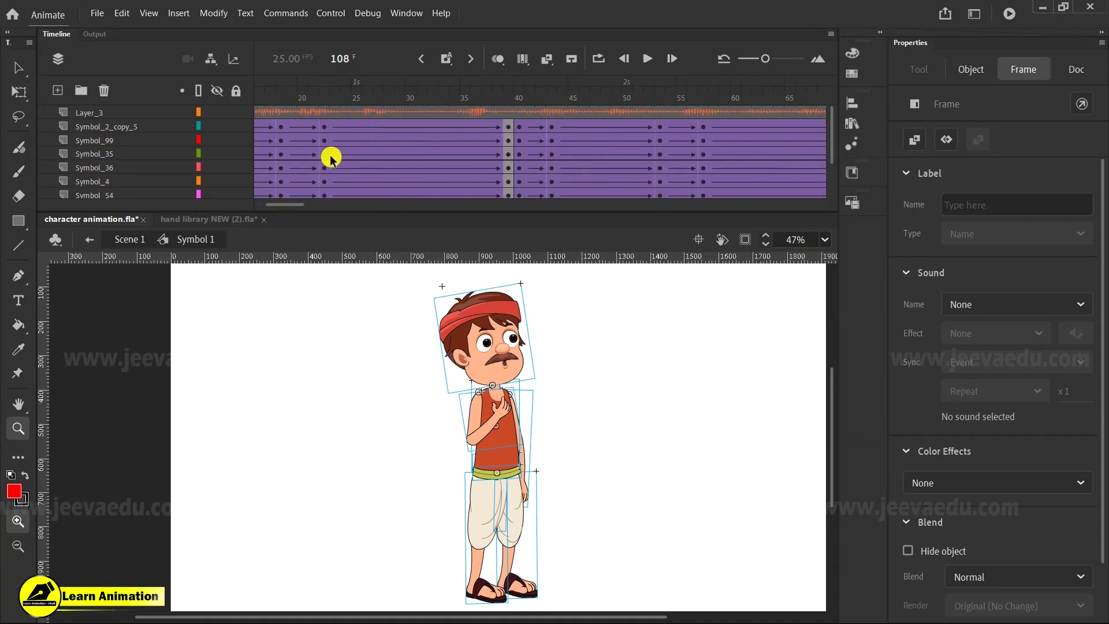
drag(284, 205, 328, 201)
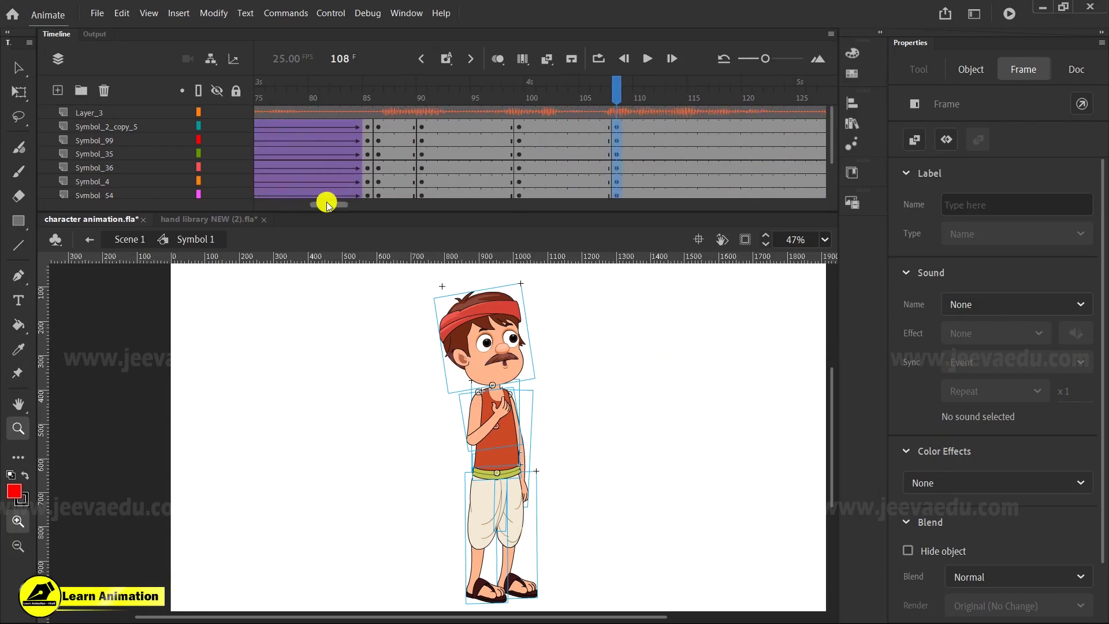
click(576, 413)
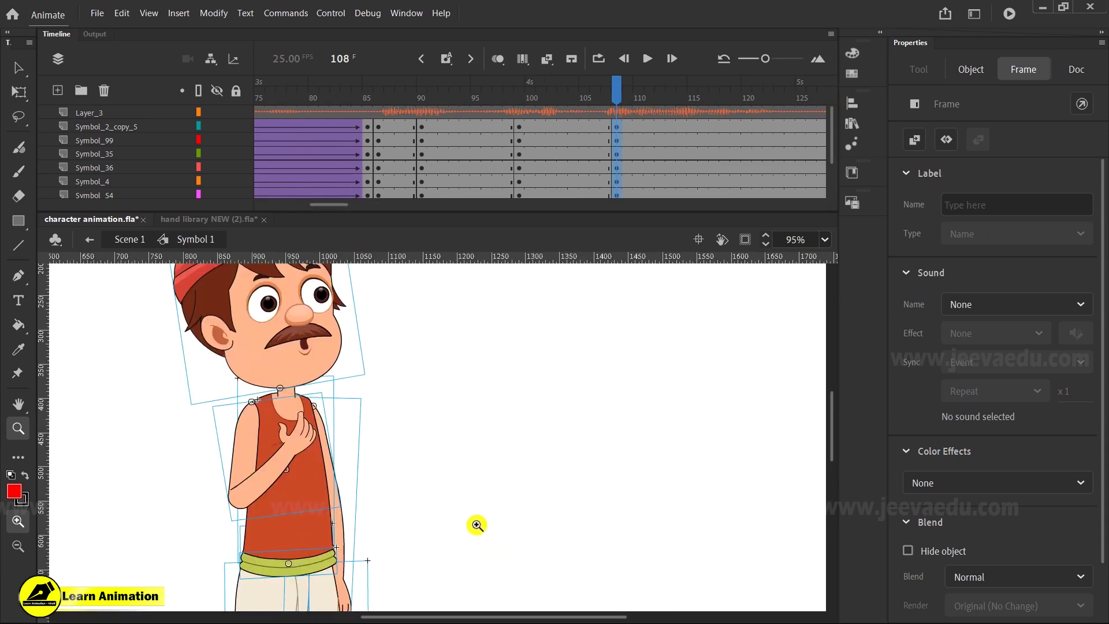
alt+click(356, 483)
drag(509, 485, 565, 455)
drag(422, 122, 571, 255)
right_click(537, 181)
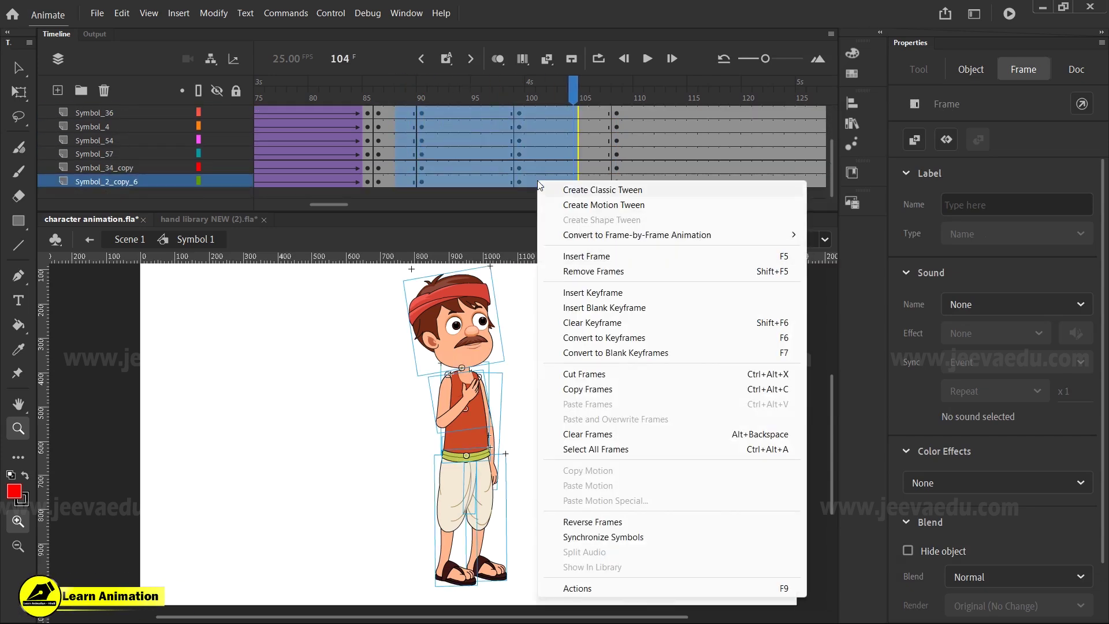
click(616, 191)
scroll(575, 133, up, 2)
click(573, 88)
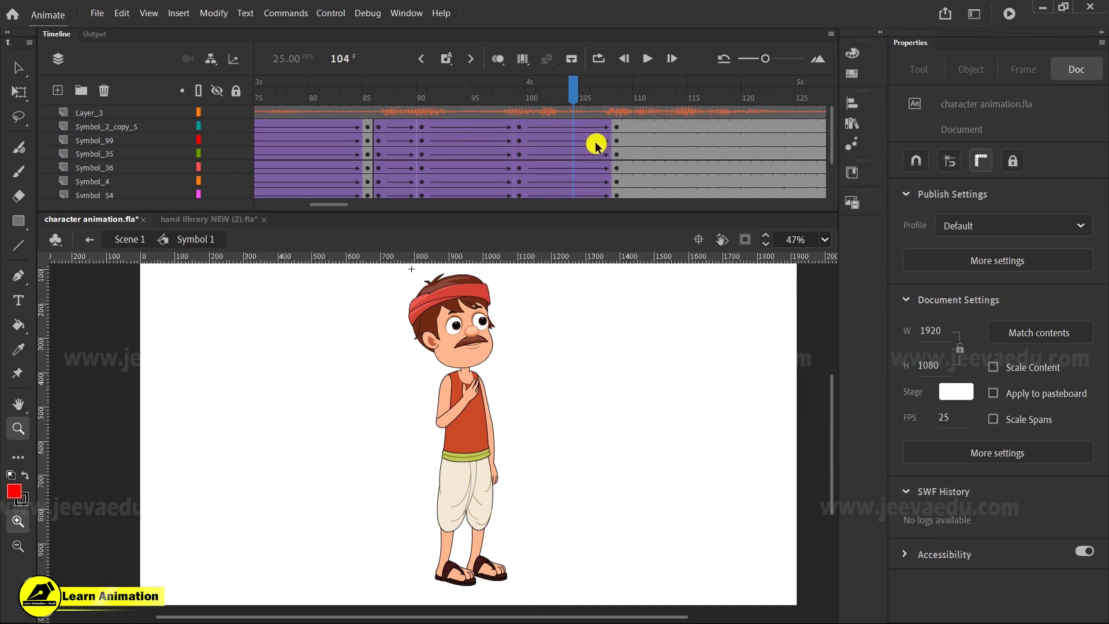
Step: Adjust the easing of the tweens between frames 86 and 108, using Classic Ease-In of -100 for frames 90 to 99
drag(563, 186, 560, 240)
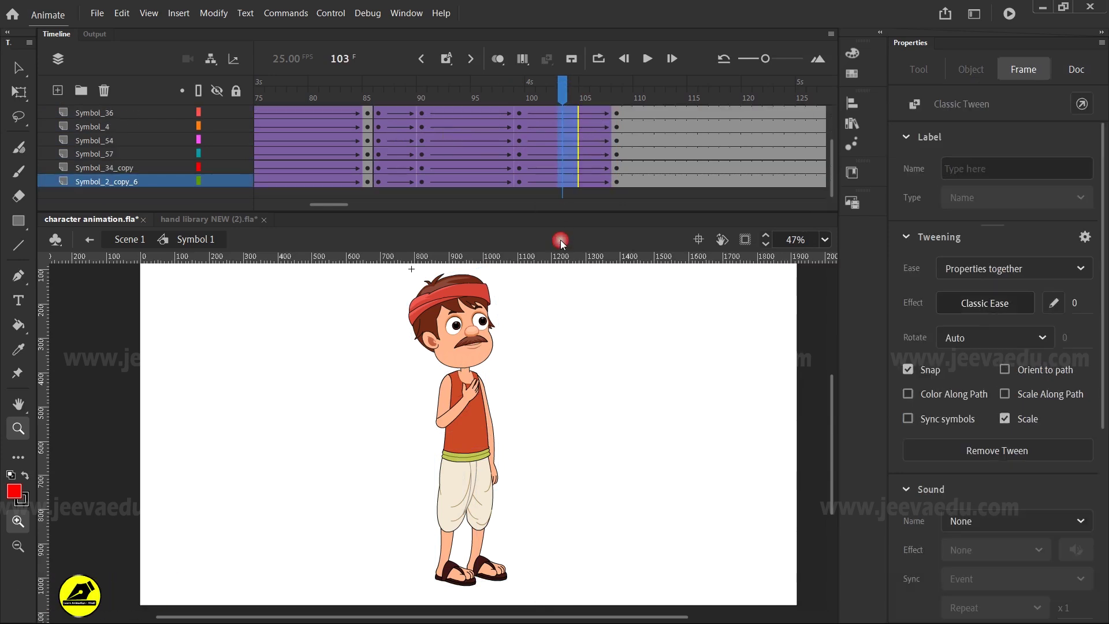
drag(1074, 301, 1063, 170)
drag(487, 129, 495, 241)
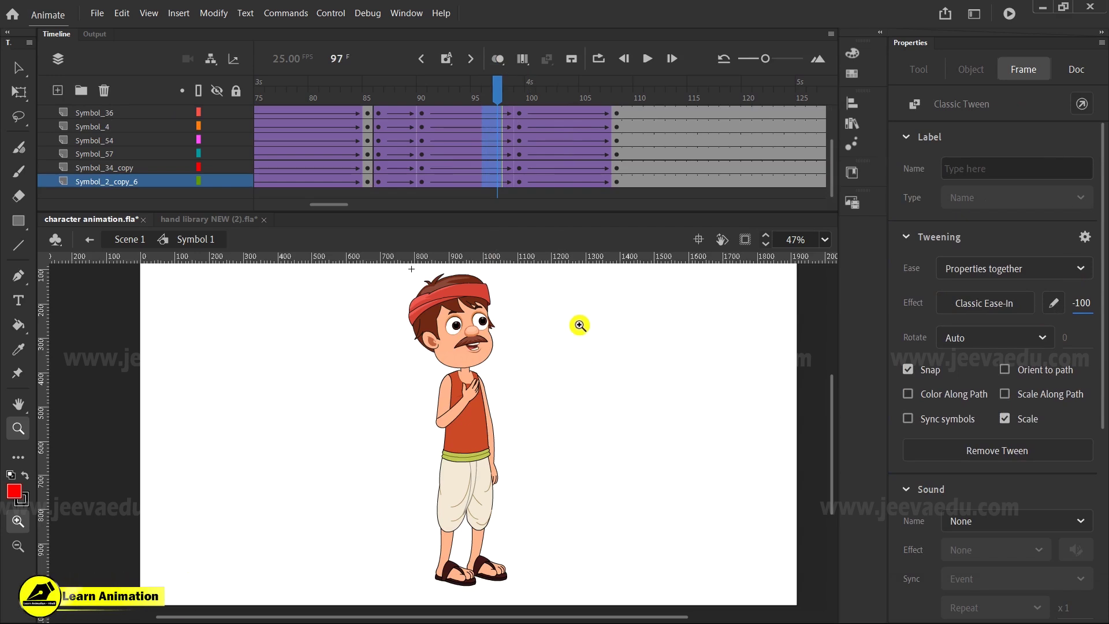
click(523, 109)
click(376, 153)
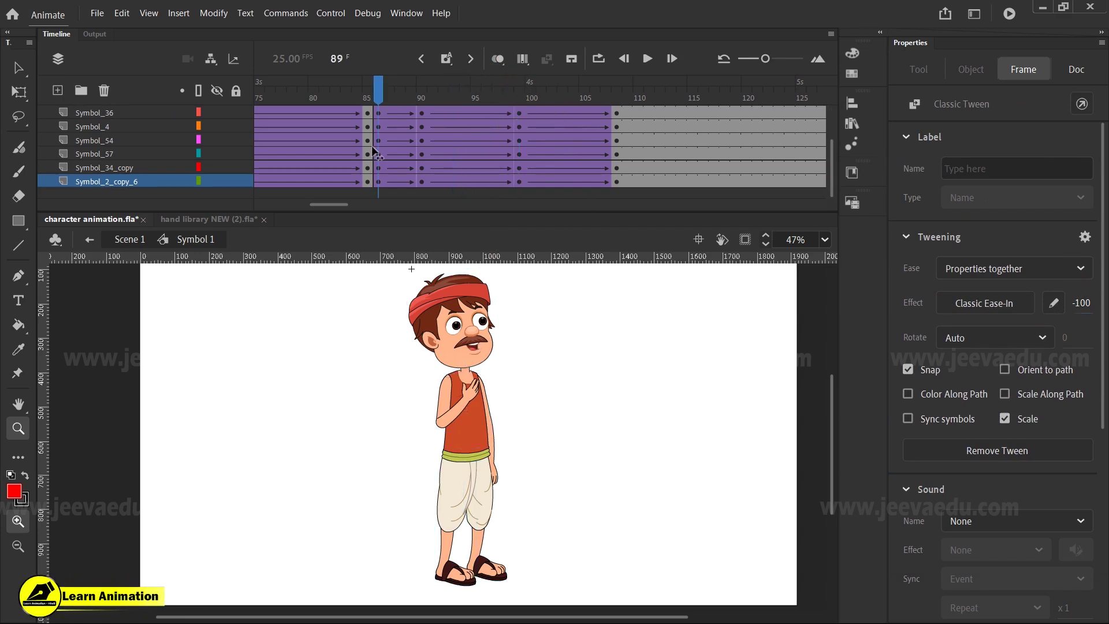
Step: Select the whole character at frame 90, excluding the audio layer, and stretch it slightly taller
click(423, 130)
click(429, 137)
scroll(450, 181, up, 2)
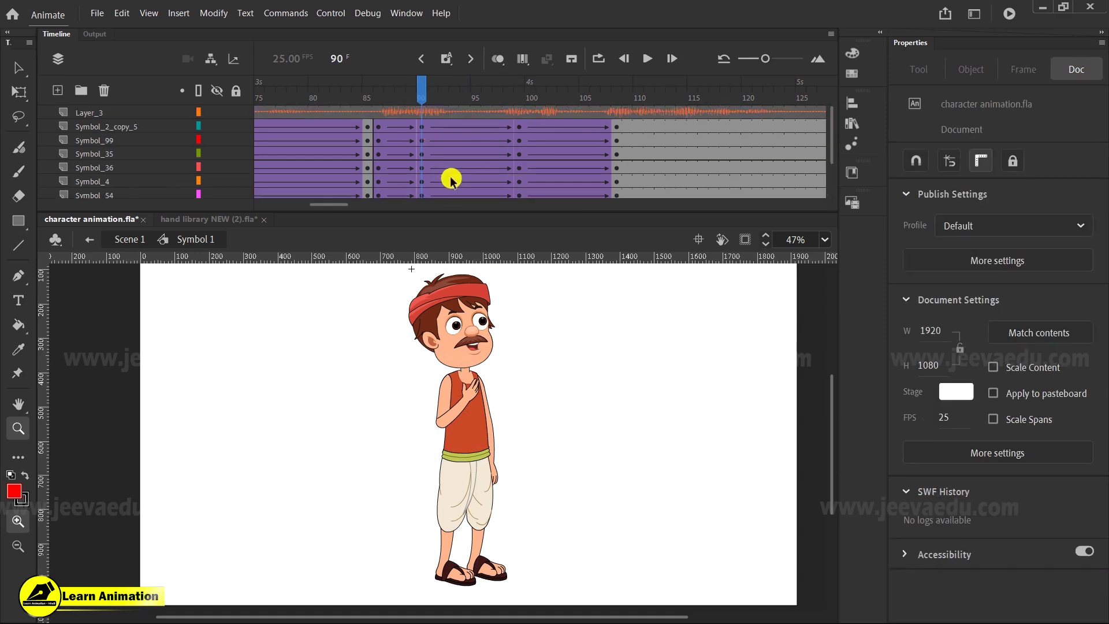
key(v)
drag(370, 290, 553, 580)
click(217, 111)
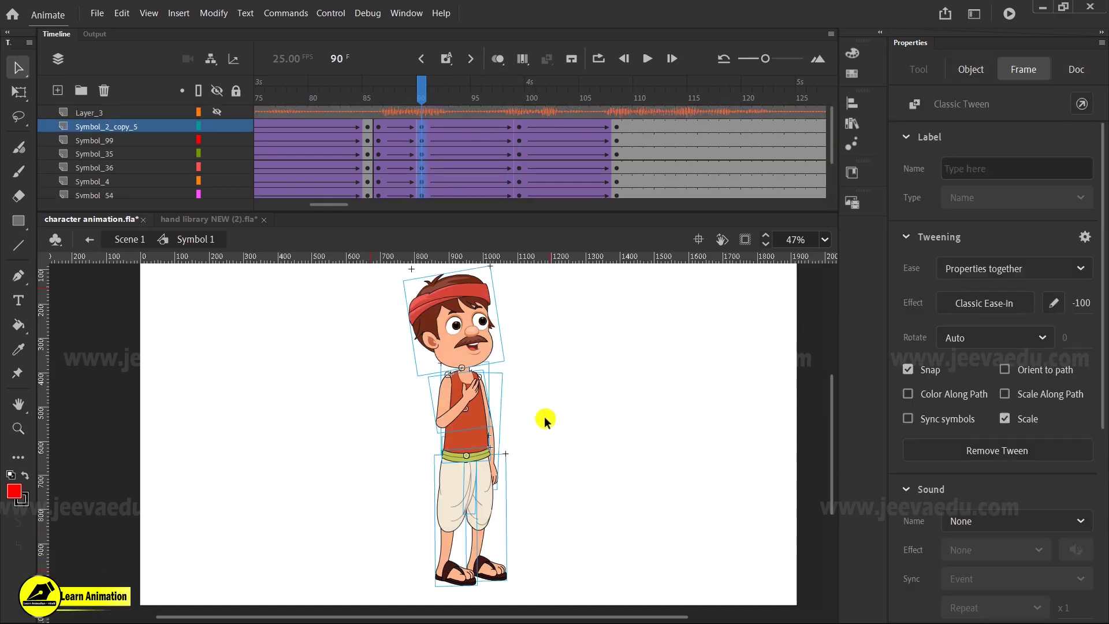
drag(553, 421, 553, 430)
key(q)
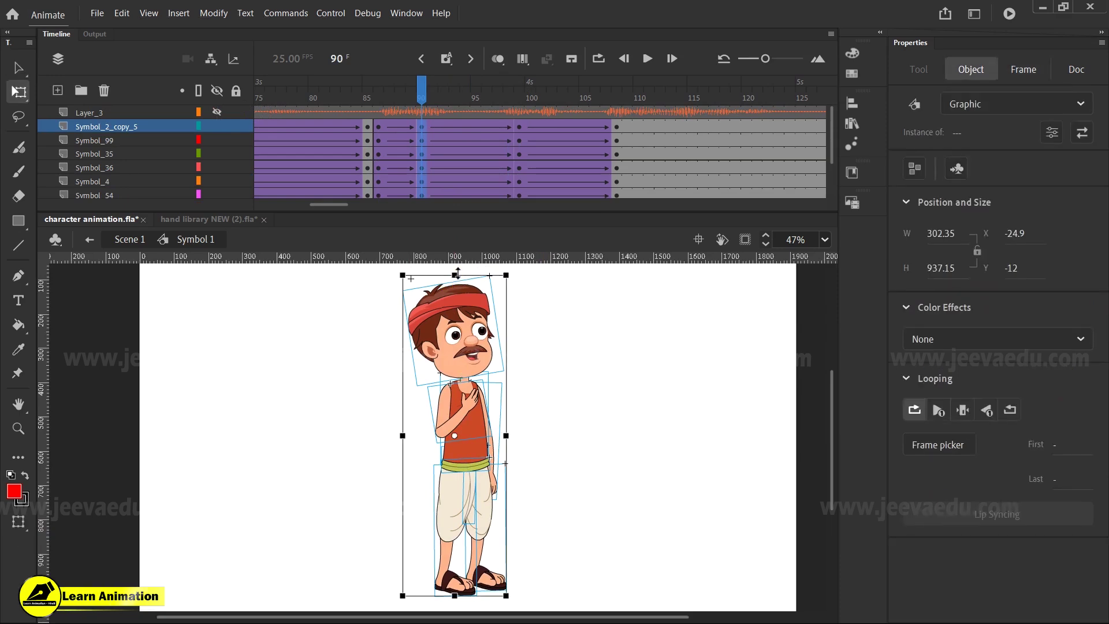
click(565, 364)
Step: Tilt the character's head slightly back and swing the hanging arm slightly outward at frame 90
click(477, 343)
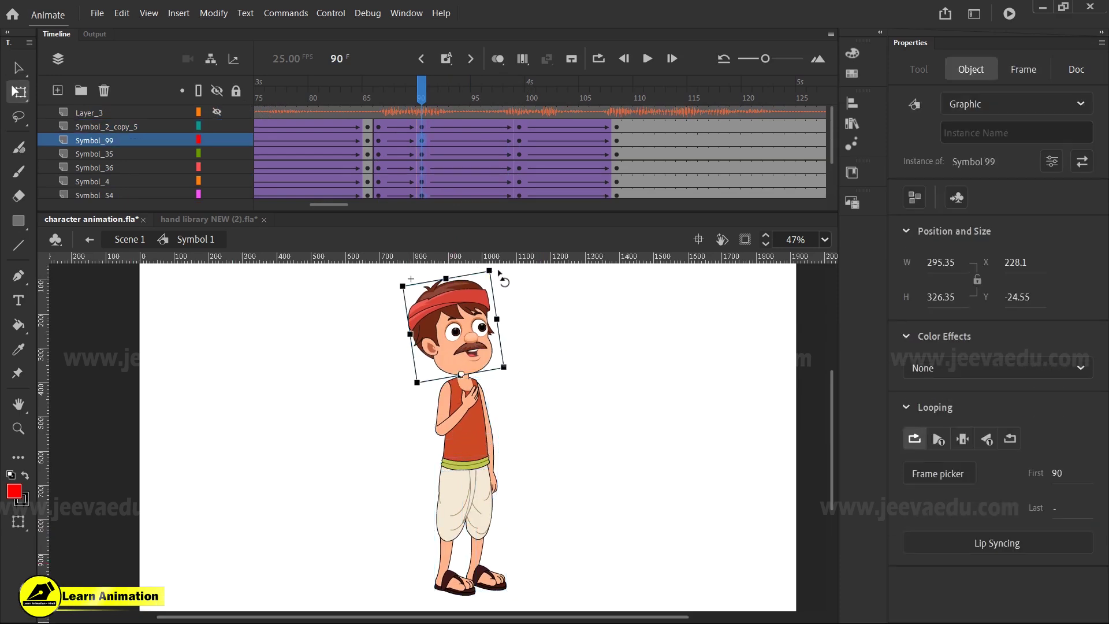
drag(500, 276, 498, 269)
click(495, 485)
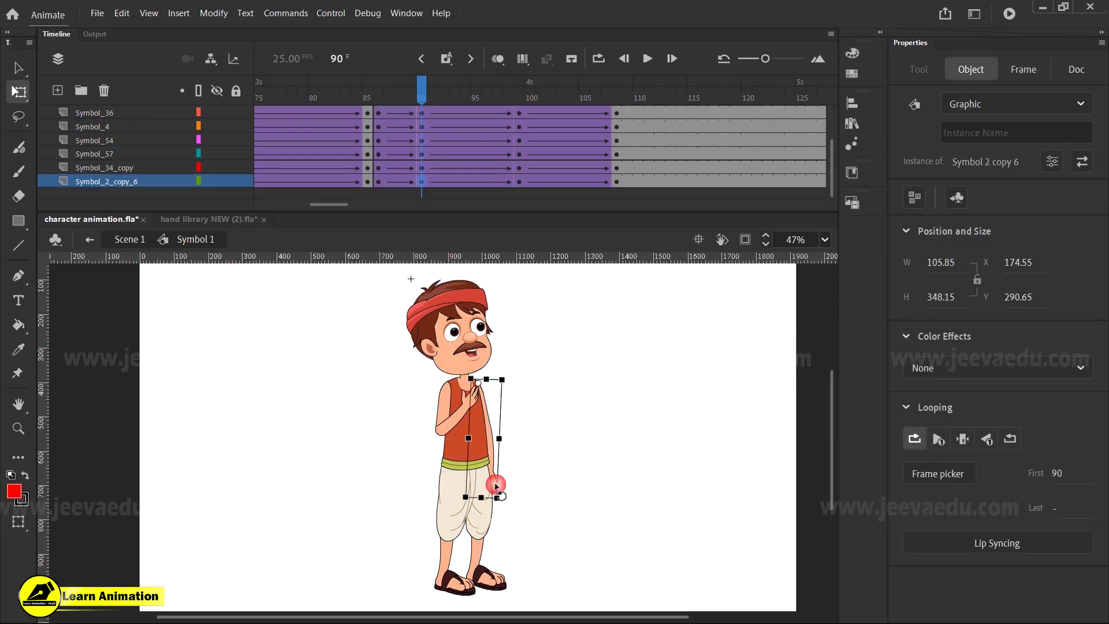
drag(503, 497, 508, 504)
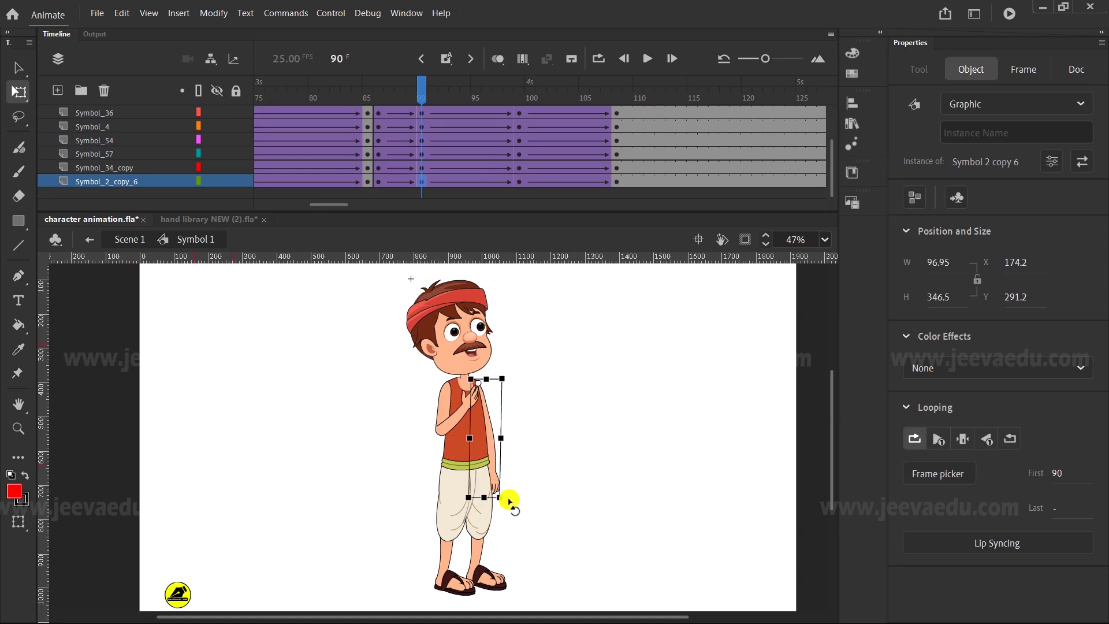
drag(421, 86, 414, 125)
click(417, 124)
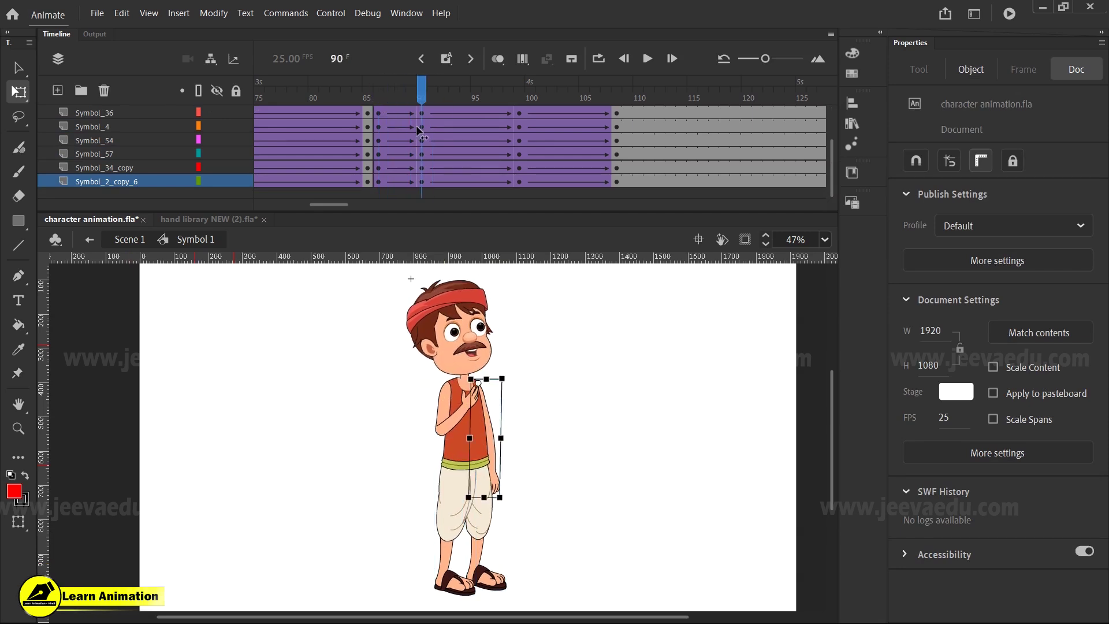
Step: Stretch the whole character at frame 90 a little further, to a height of about 958.5 px
drag(368, 298, 508, 508)
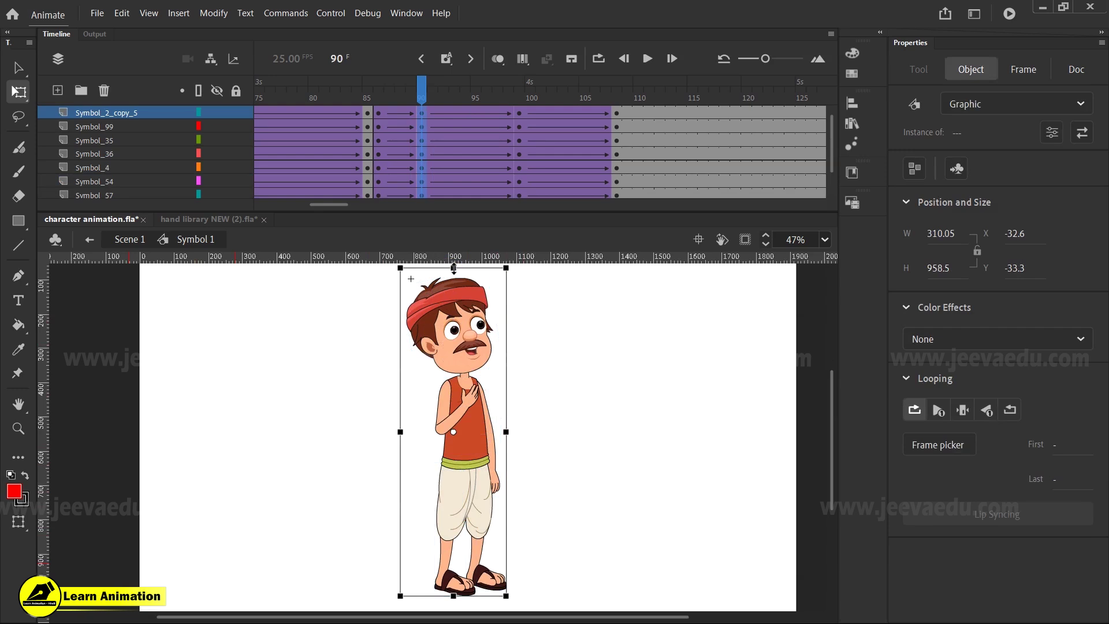
click(421, 113)
click(369, 113)
click(475, 137)
click(421, 165)
click(532, 537)
click(502, 488)
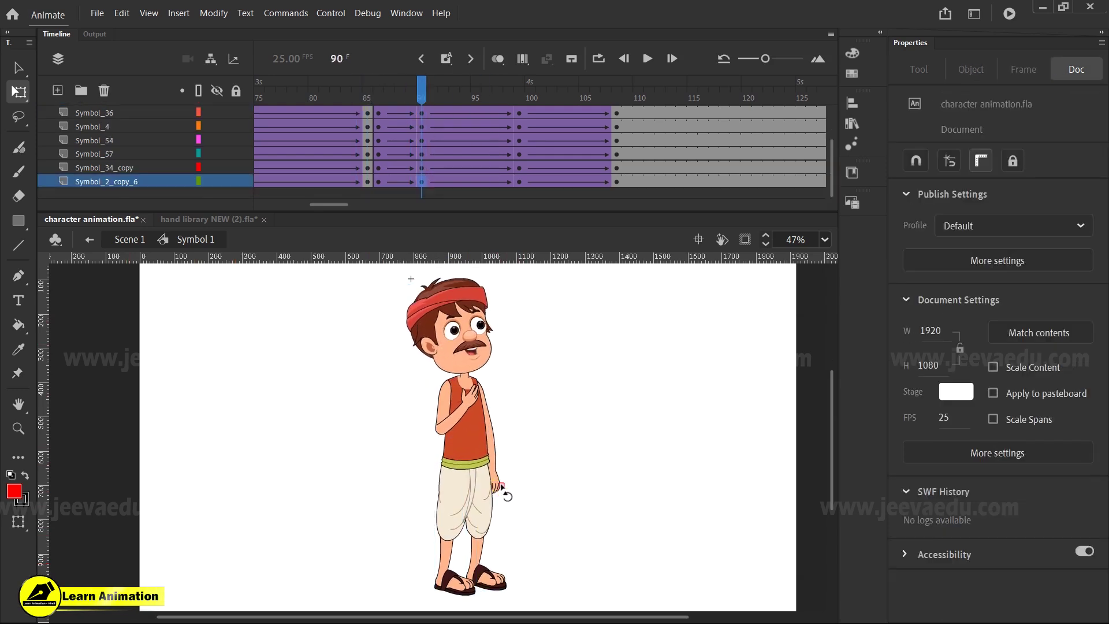
Step: Squash the whole character to about 922.4 px high at frame 99 and tilt its head forward
drag(407, 91, 519, 137)
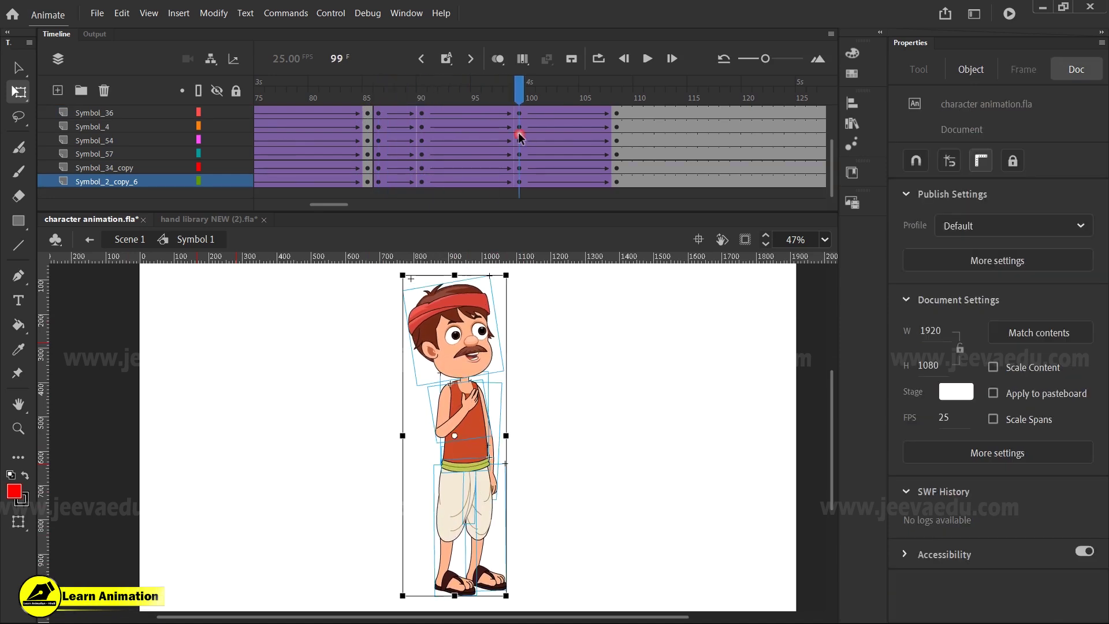
click(456, 280)
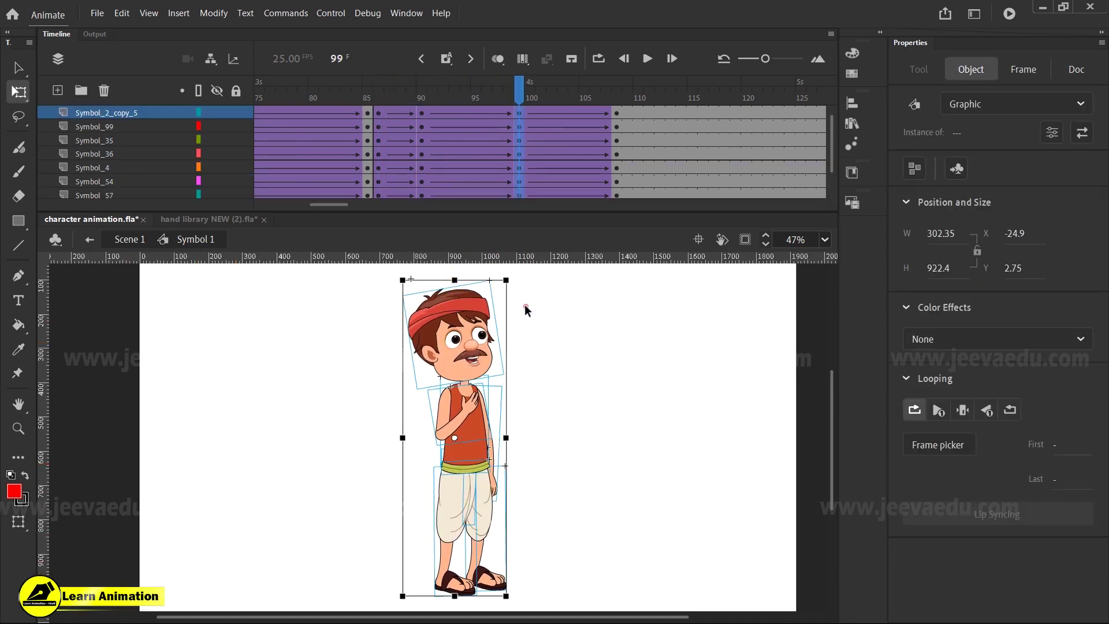
click(491, 314)
drag(503, 289, 511, 328)
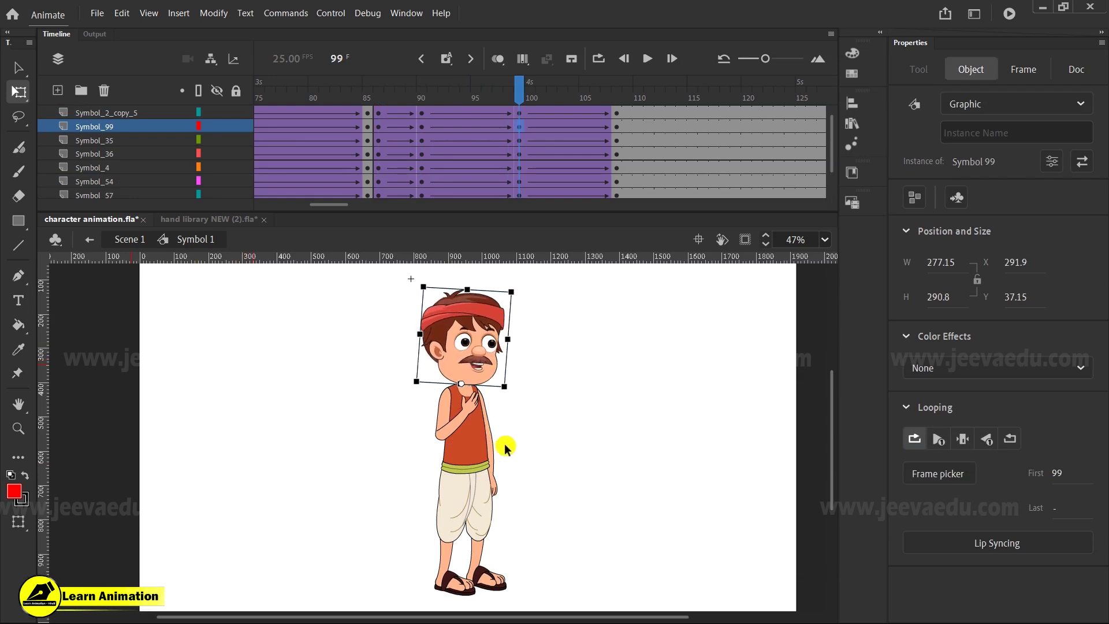
click(498, 495)
drag(494, 88, 521, 157)
click(496, 356)
drag(518, 304, 518, 289)
Step: Select the upper body at frame 108, set its pivot at the waist, and lean it slightly backward
drag(507, 99, 673, 169)
click(398, 153)
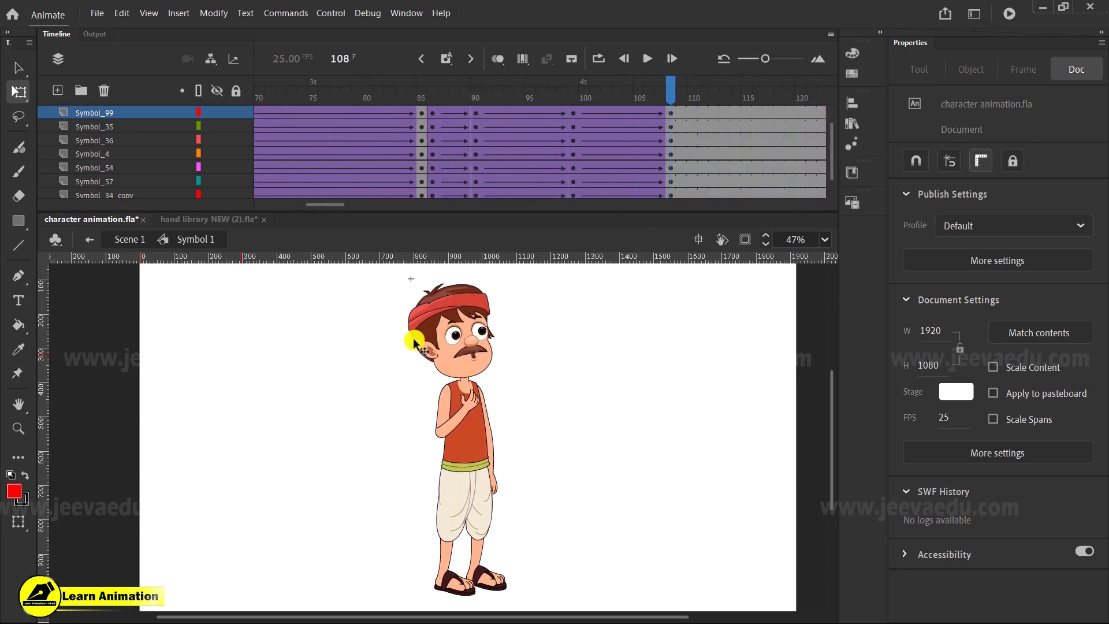
key(v)
drag(367, 298, 528, 421)
click(467, 467)
drag(466, 466, 303, 438)
key(ctrl+z)
key(q)
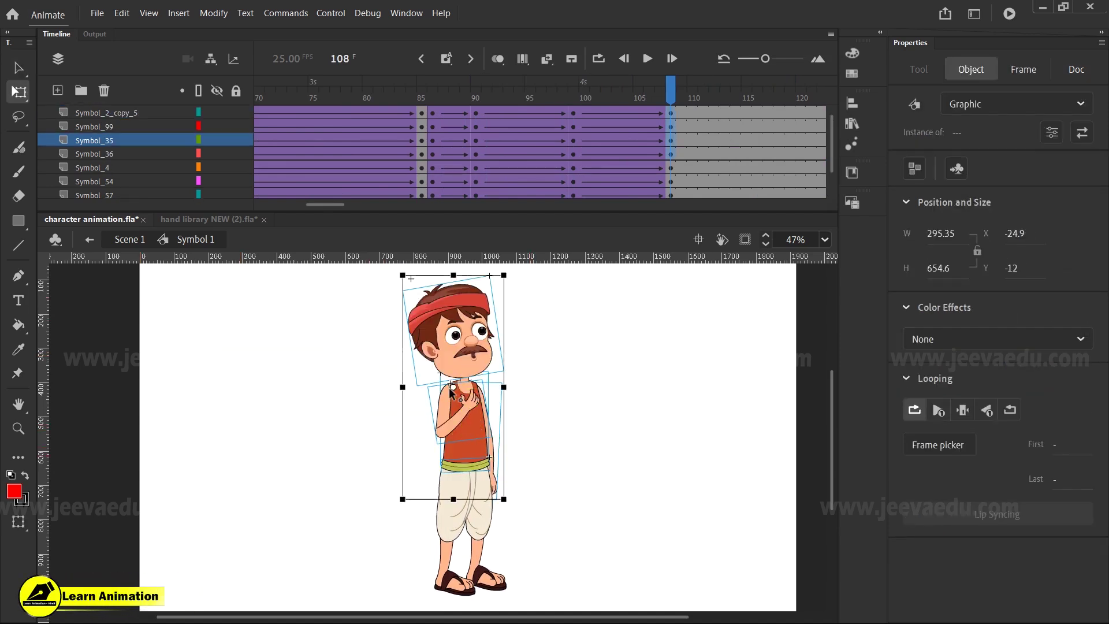
drag(455, 392, 463, 460)
drag(508, 272, 485, 266)
Step: Tilt the head back and swing the hanging arm outward from the body at frame 108
click(522, 289)
click(473, 292)
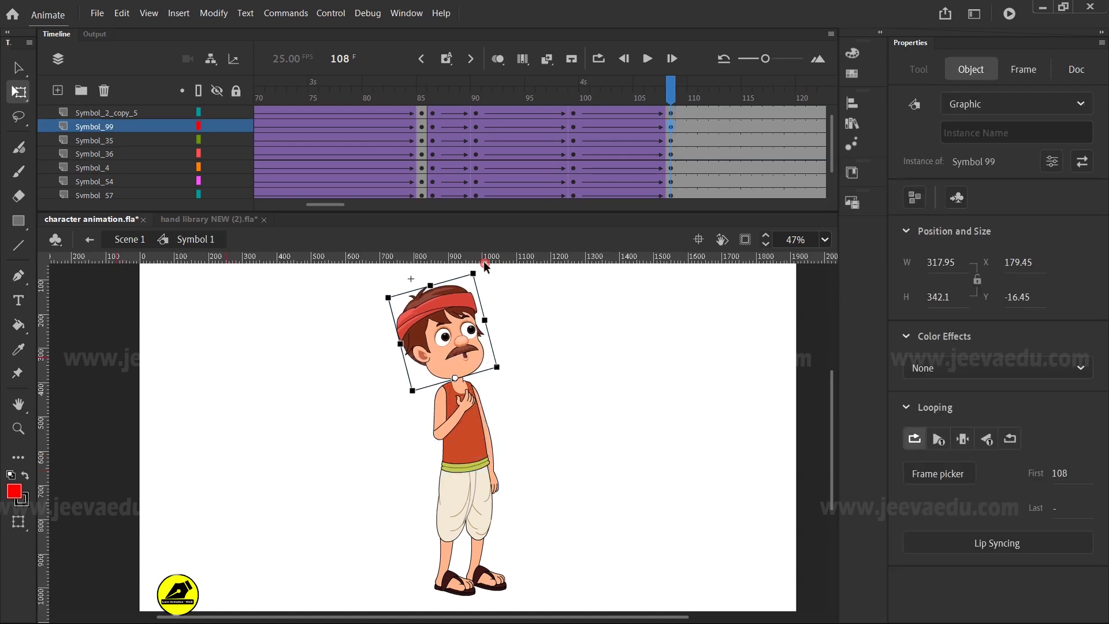
click(499, 487)
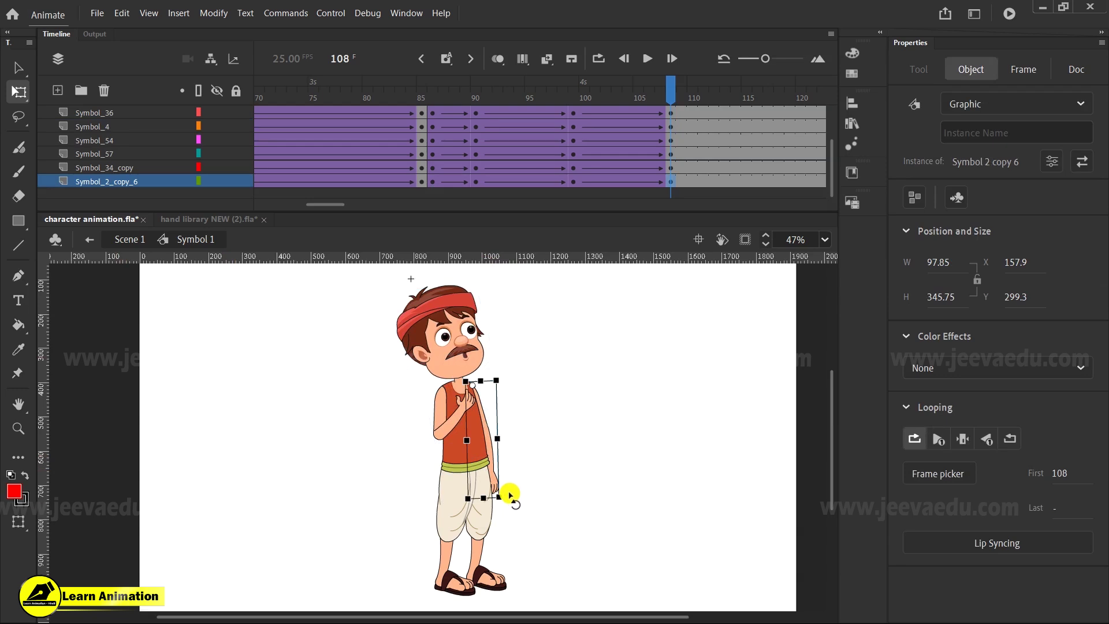
drag(508, 496, 535, 474)
click(572, 112)
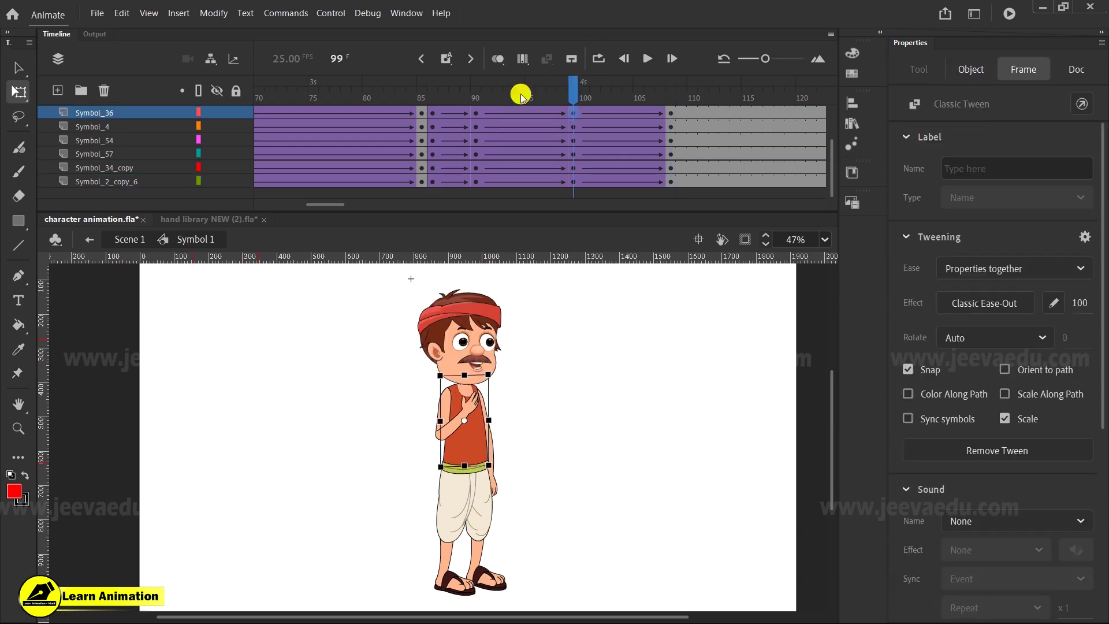
click(613, 100)
click(670, 129)
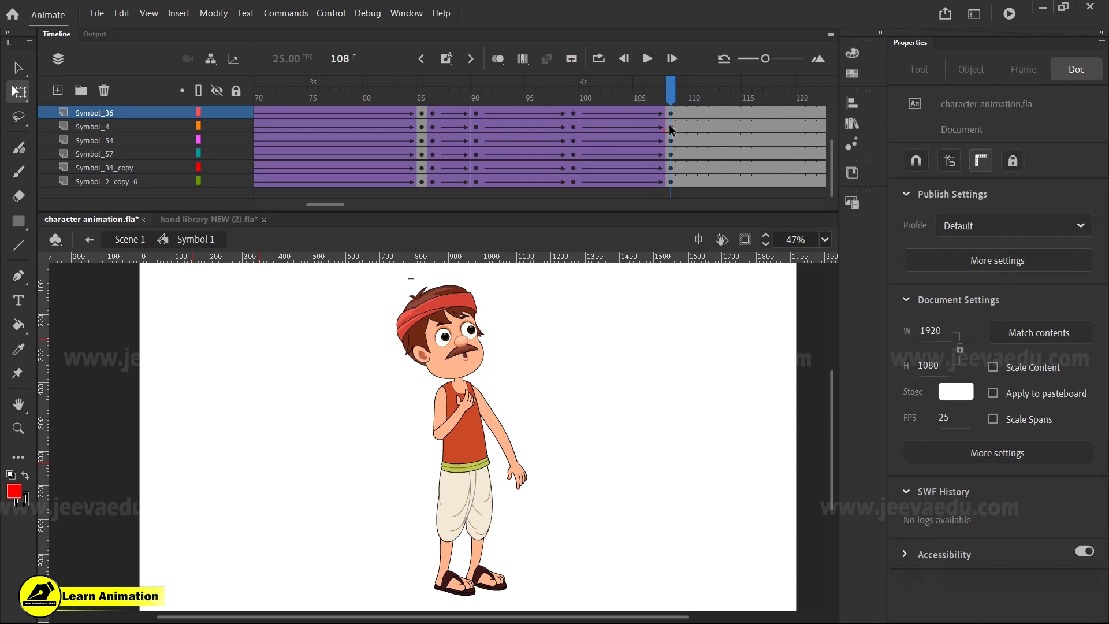
Step: Inside the hanging arm's symbol, keyframe the forearm at frames 99 and 108 and join them with a classic tween of ease 100
double_click(519, 476)
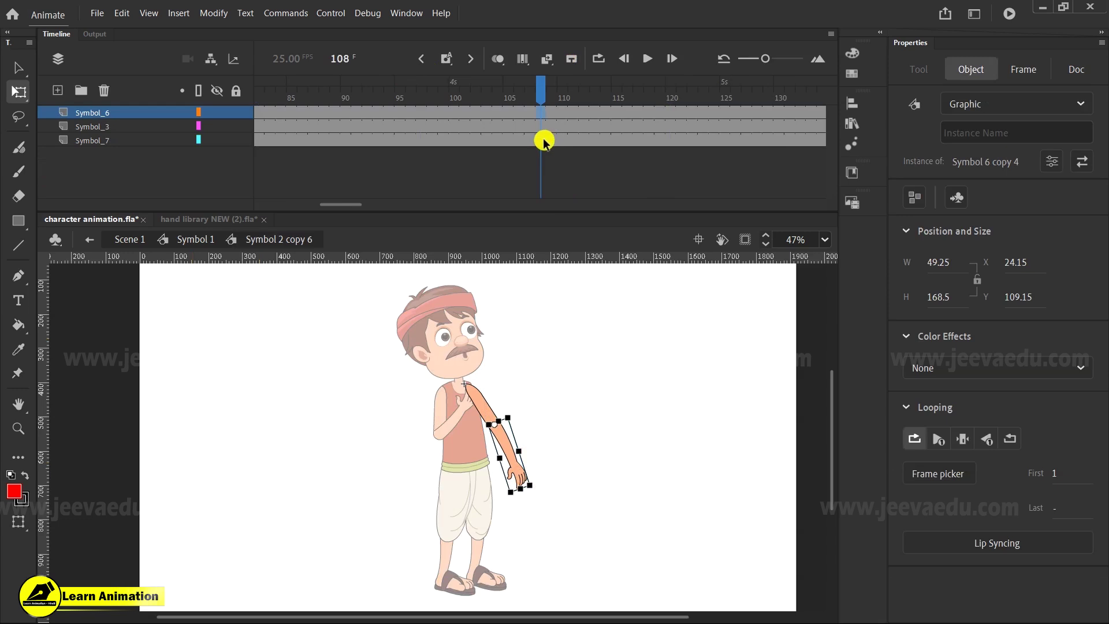
key(F6)
click(466, 112)
right_click(465, 112)
click(452, 116)
click(1074, 302)
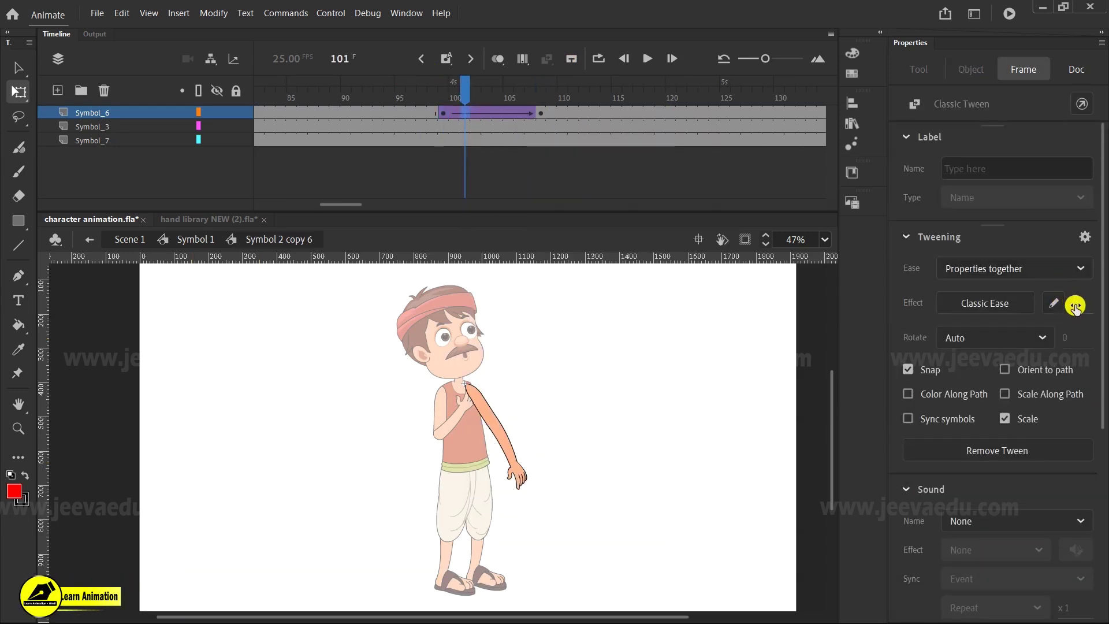
text(100)
key(Return)
Step: Rotate the forearm upward about the elbow at frame 108 so the hand is raised away from the body
click(543, 114)
click(523, 474)
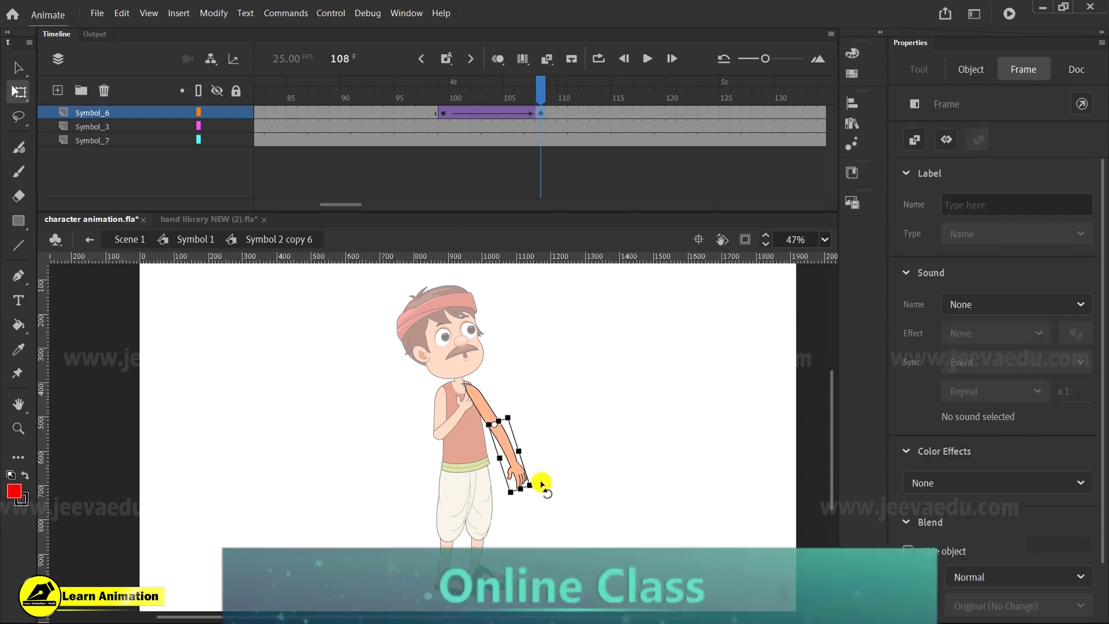
drag(539, 488, 555, 390)
key(z)
click(522, 450)
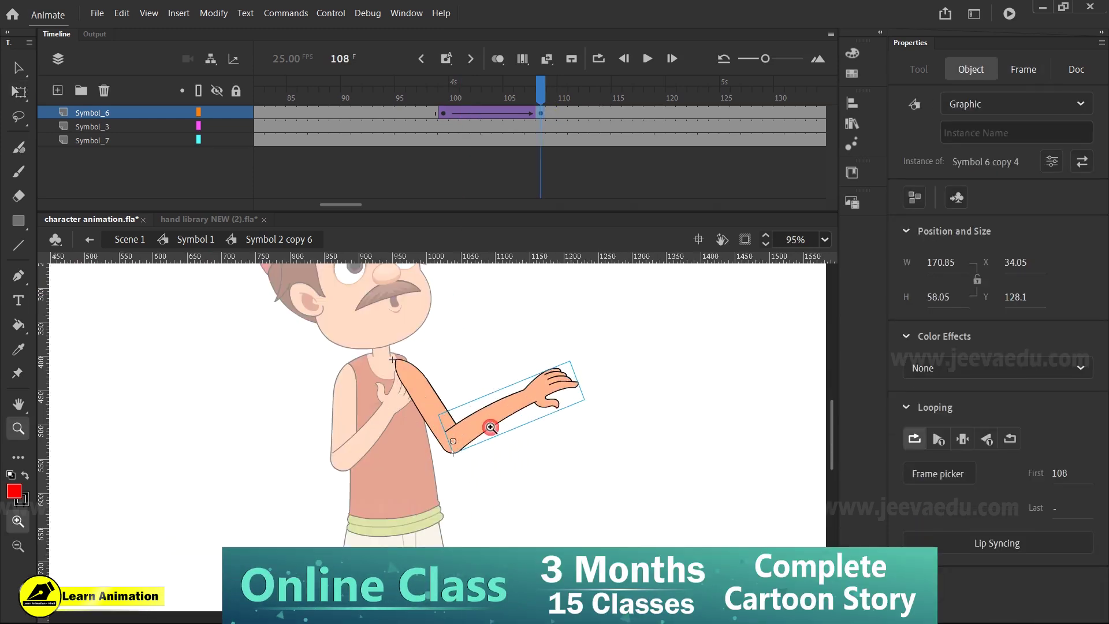
click(522, 450)
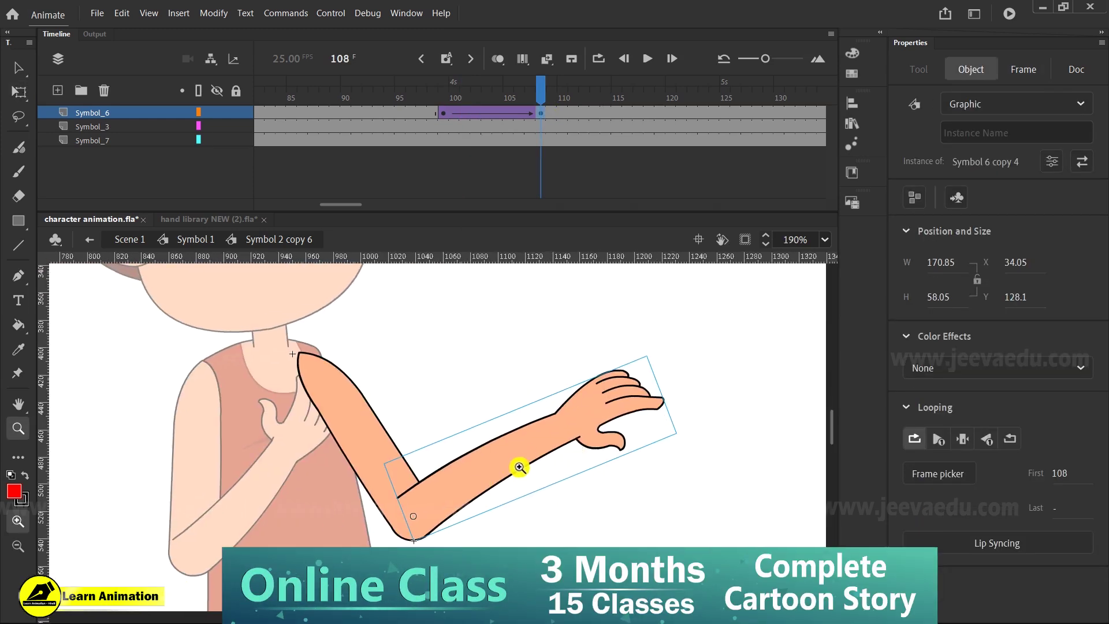
key(v)
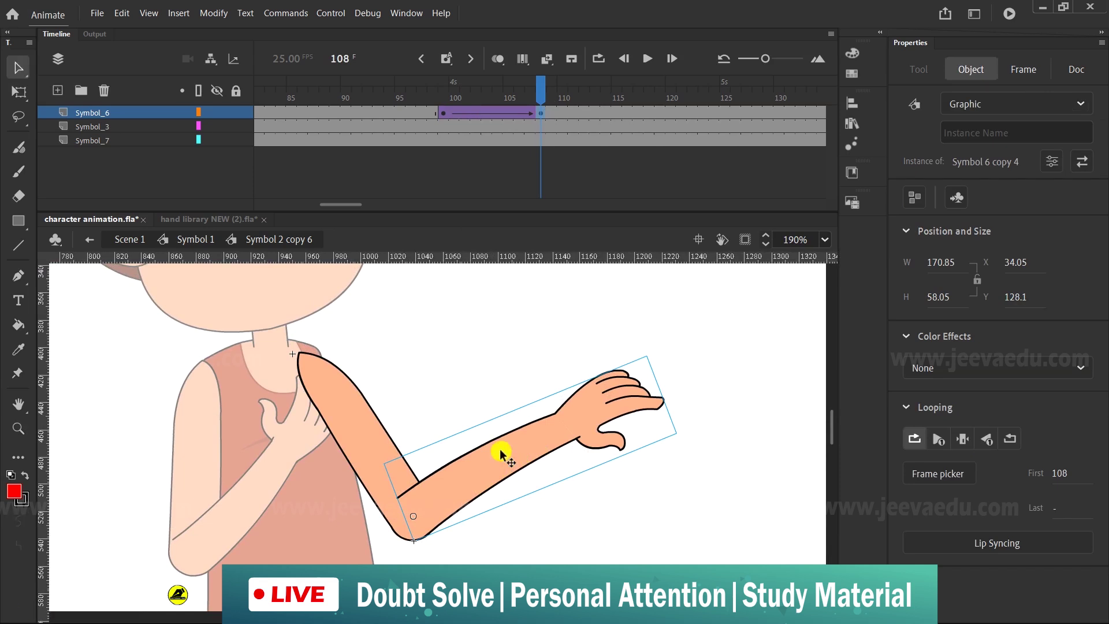
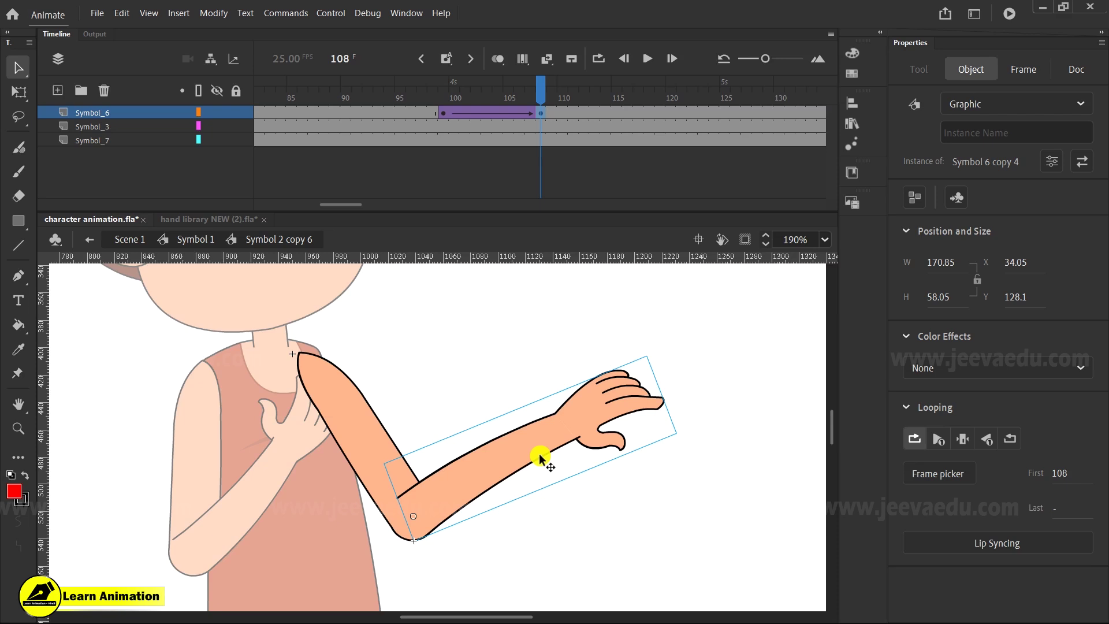
Step: Open the raised arm's forearm symbol at frame 108, enter its nested Symbol 4, and select the forearm shape
mouse_move(528, 101)
mouse_down()
mouse_move(460, 107)
mouse_move(553, 119)
mouse_move(542, 116)
mouse_up()
click(531, 451)
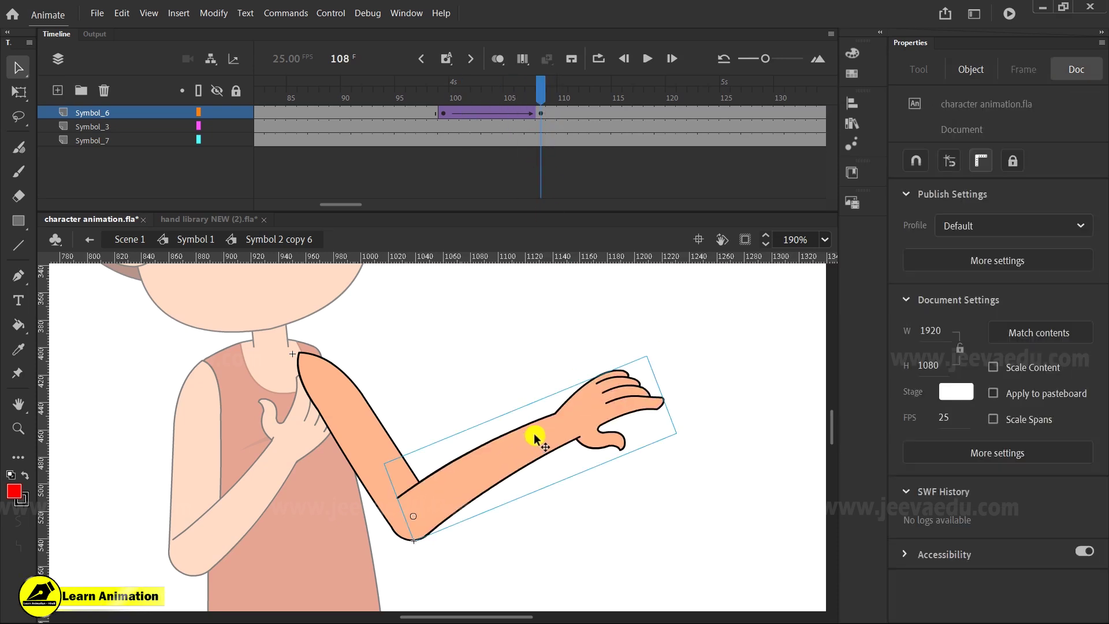
double_click(574, 415)
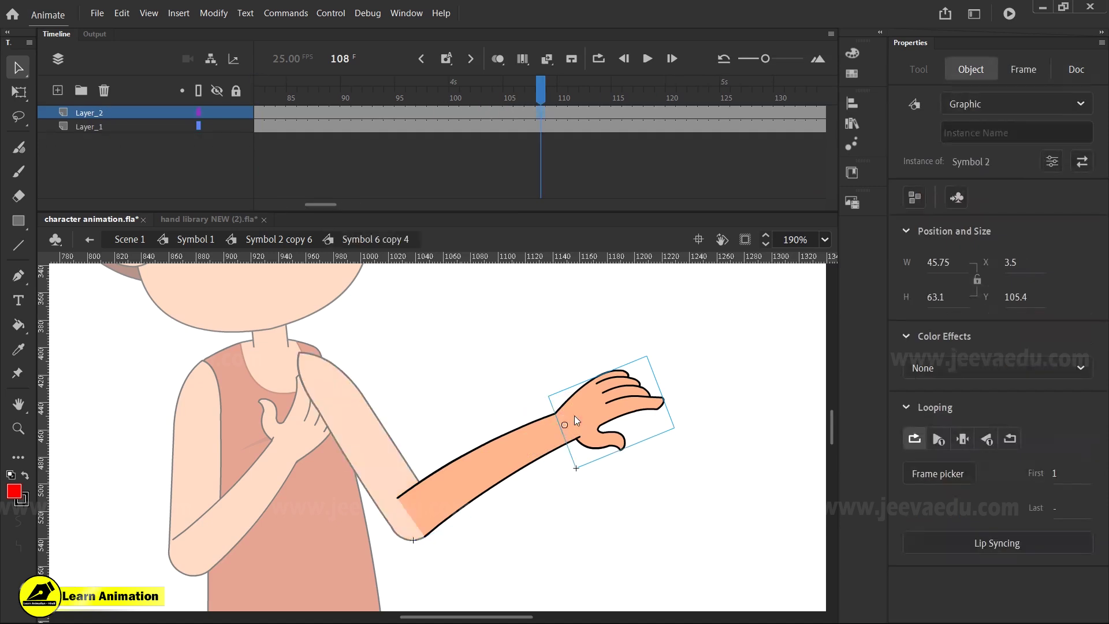
click(537, 131)
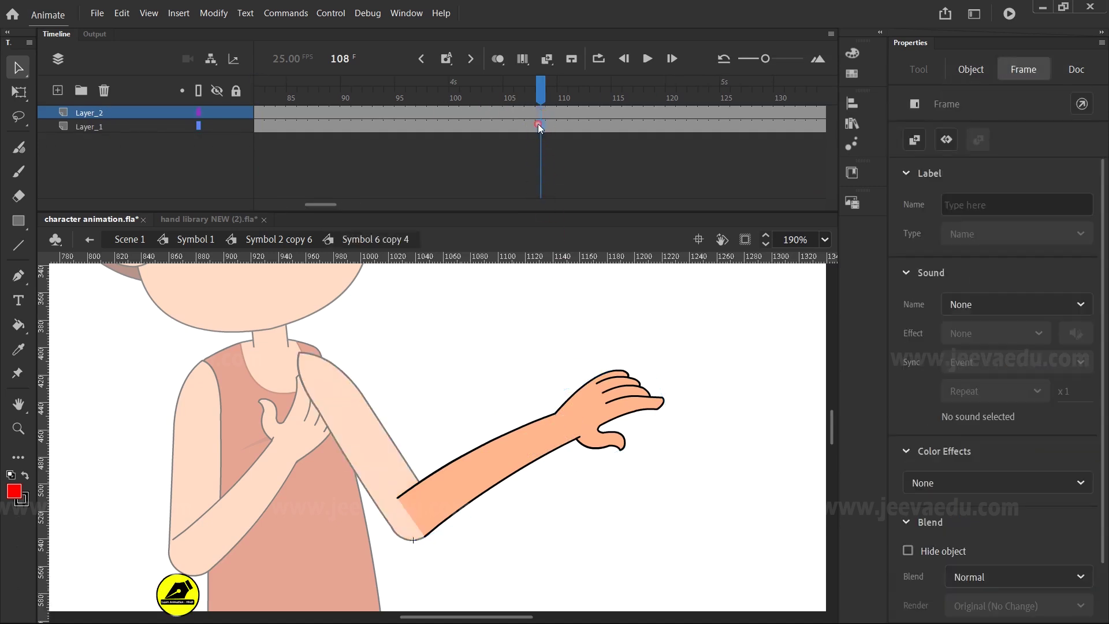
click(527, 365)
click(529, 447)
double_click(528, 447)
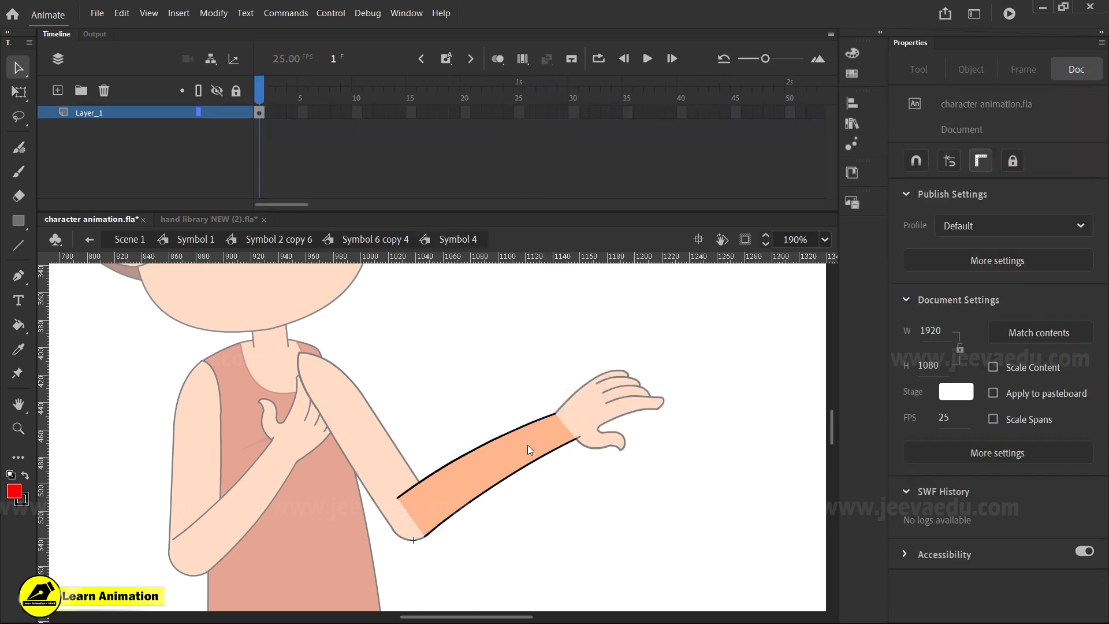
click(518, 440)
double_click(528, 454)
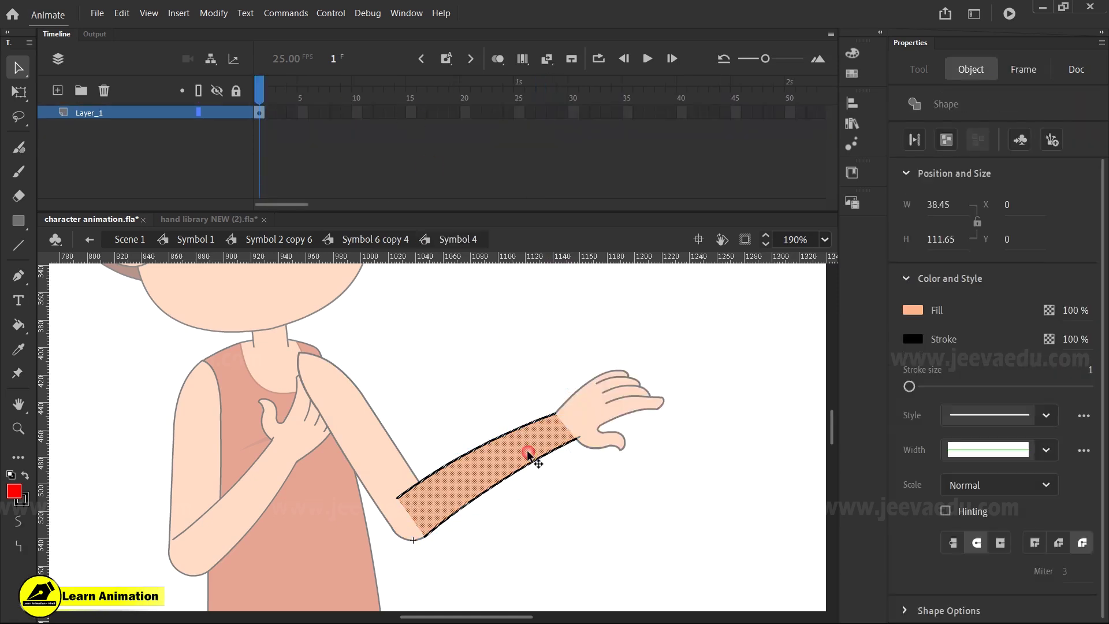
Step: Extend the forearm's Layer_1 with additional frames beyond frame 50
drag(450, 112, 622, 123)
key(F5)
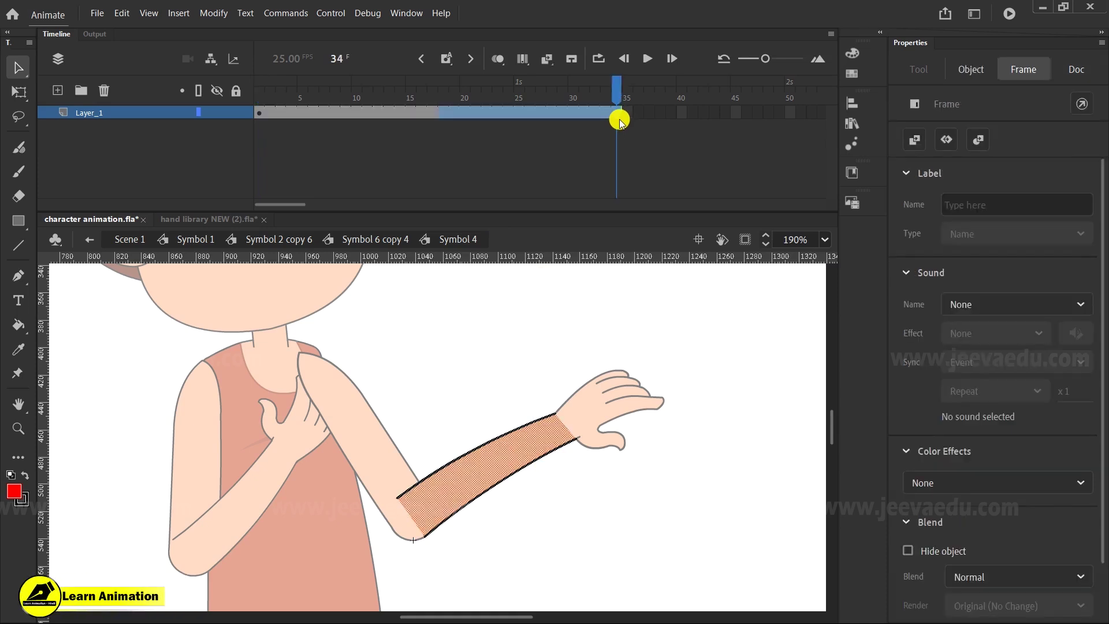
click(623, 102)
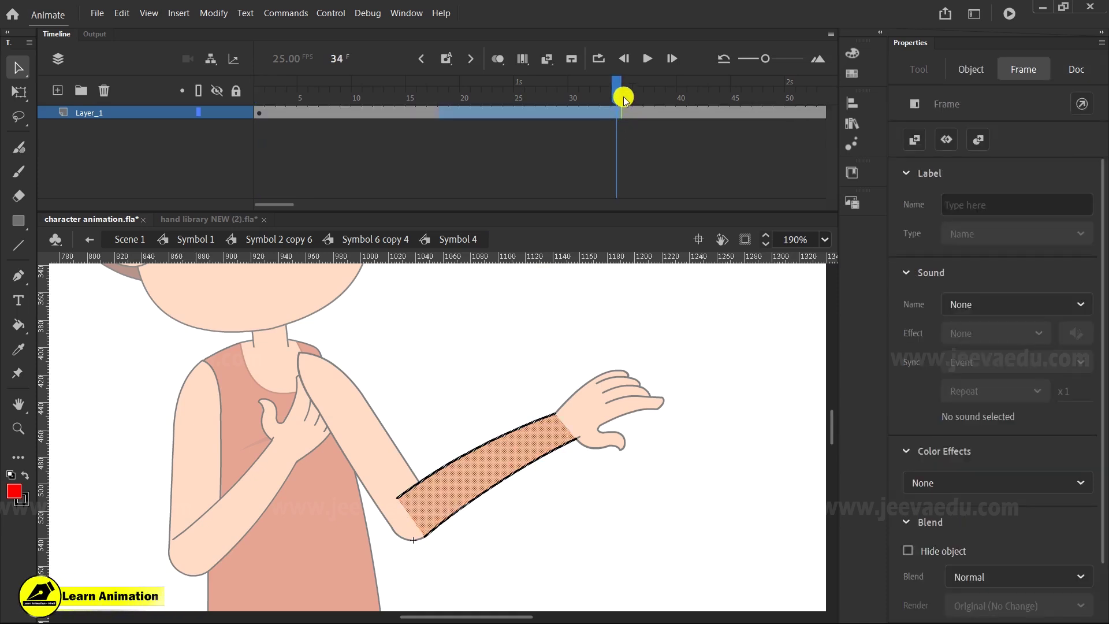
Step: Convert the forearm fill and outlines at frame 1 to a graphic symbol named Symbol 6 and set its looping to single frame
click(293, 160)
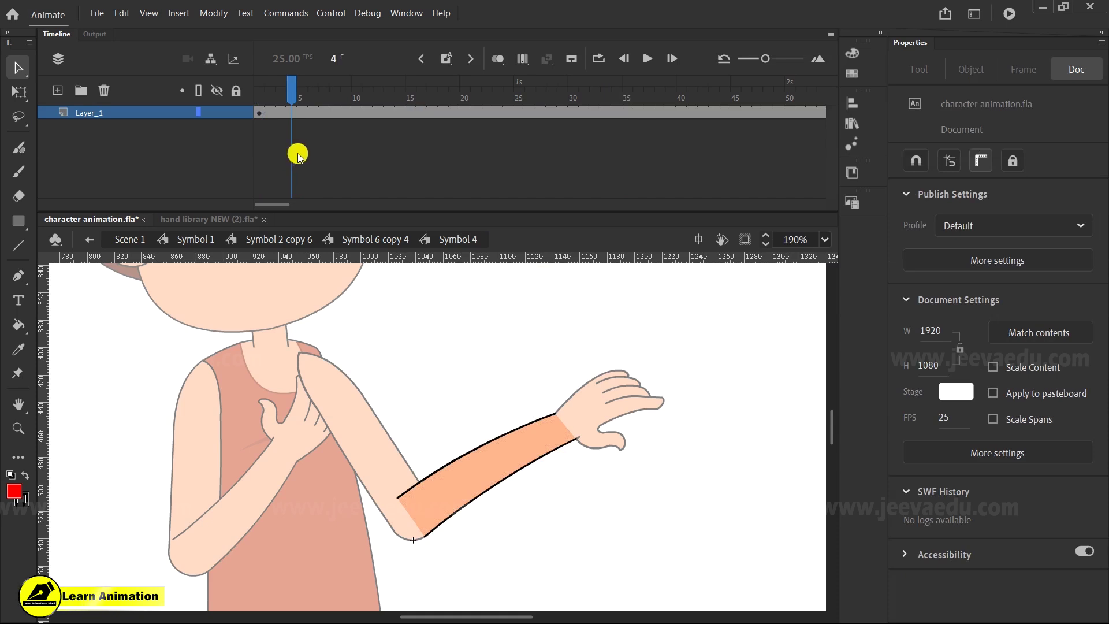
drag(310, 98, 213, 114)
click(478, 465)
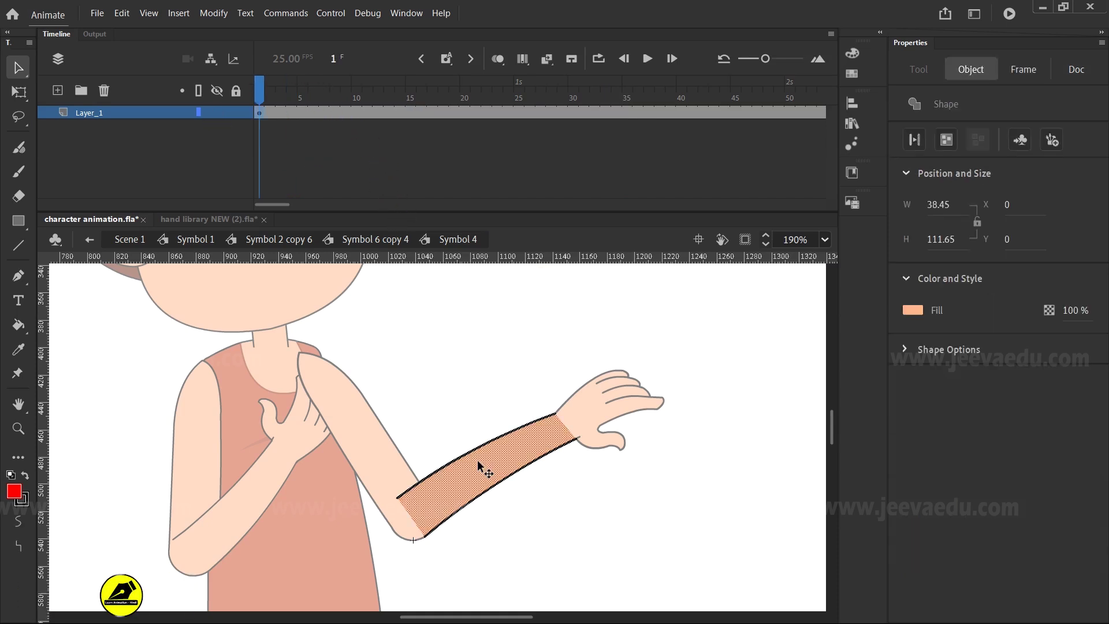
double_click(478, 464)
key(F8)
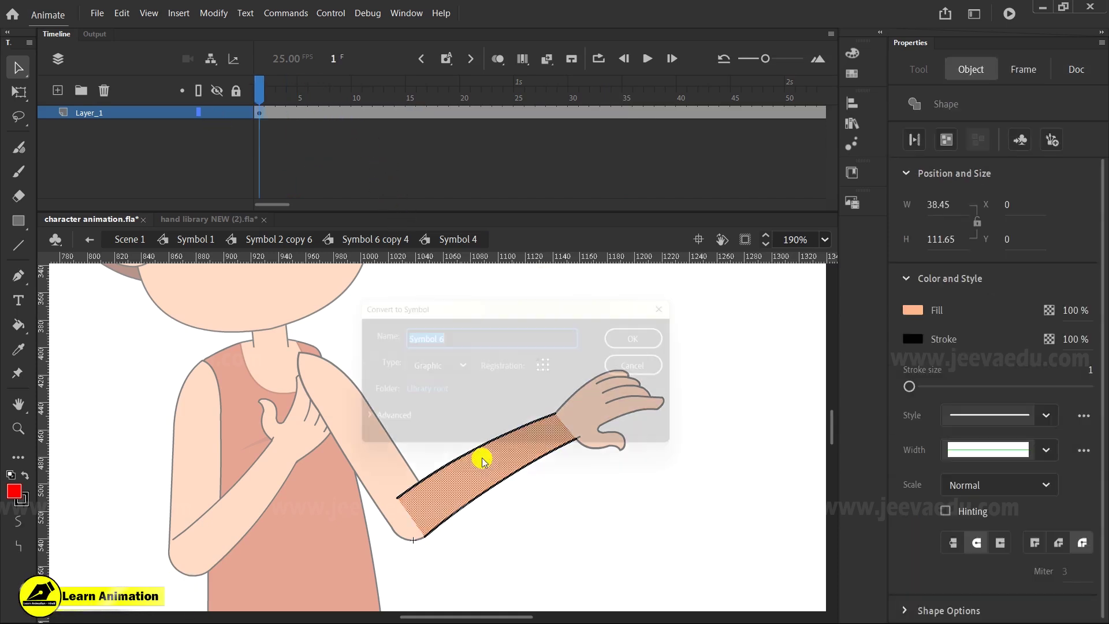
click(652, 335)
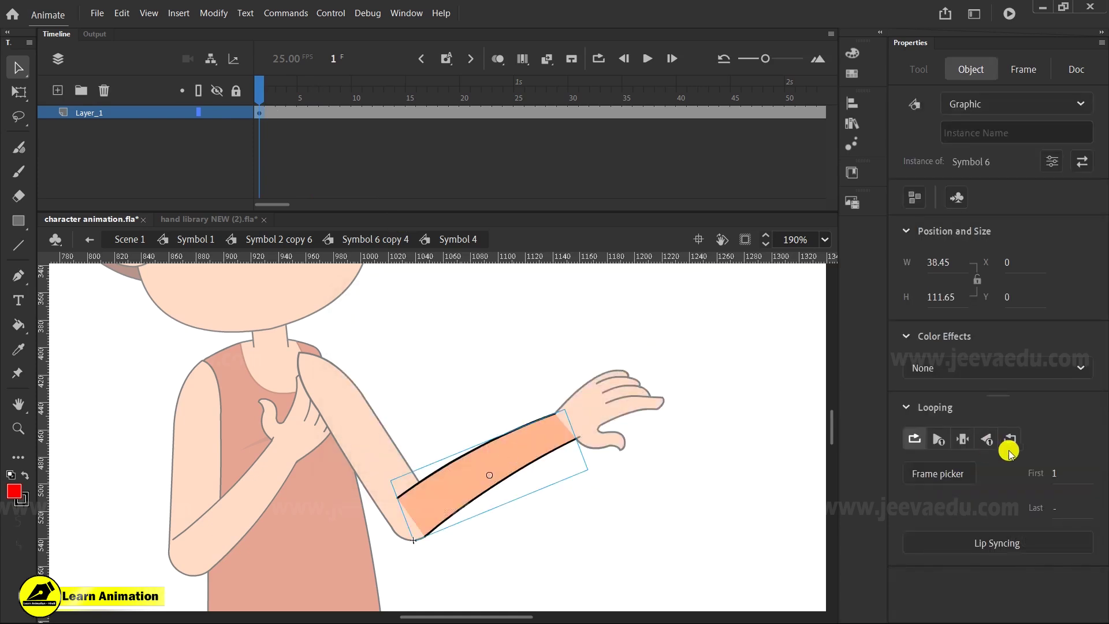
click(961, 439)
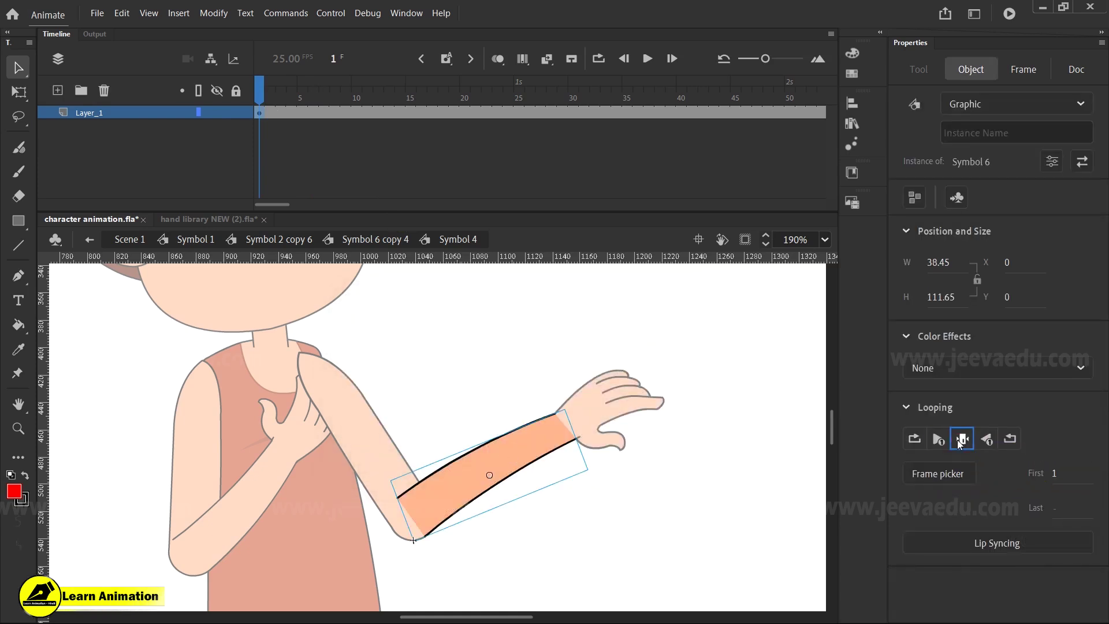
Step: Return to Symbol 2 copy 6, reopen Symbol 6 copy 4 at frame 108, and insert keyframes at frames 108 and 99 on both layers
click(356, 239)
click(312, 239)
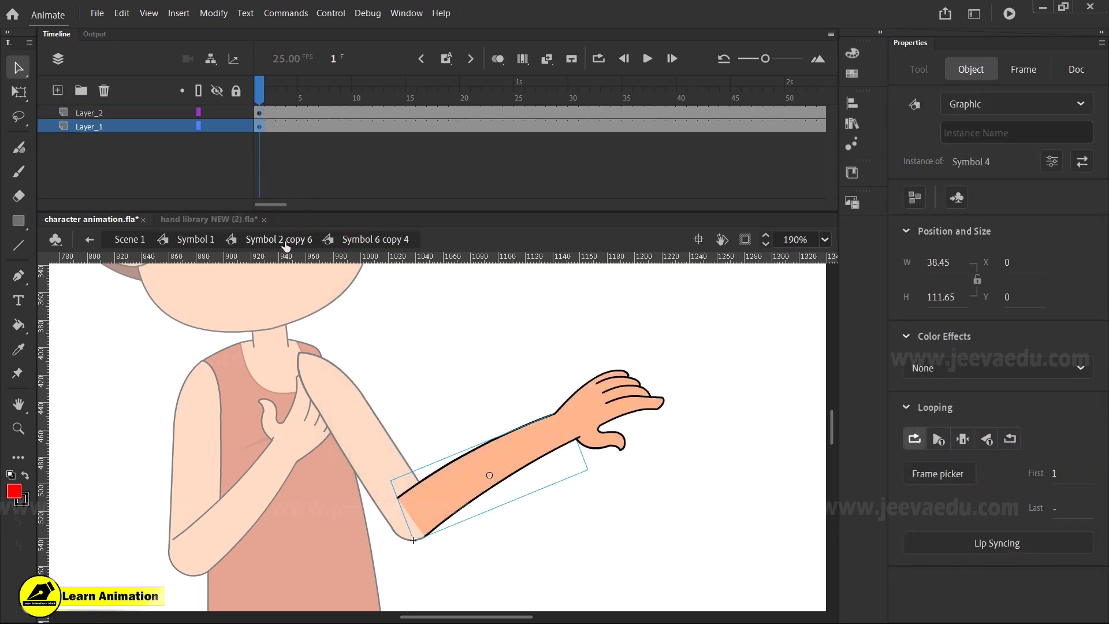
click(556, 423)
double_click(552, 440)
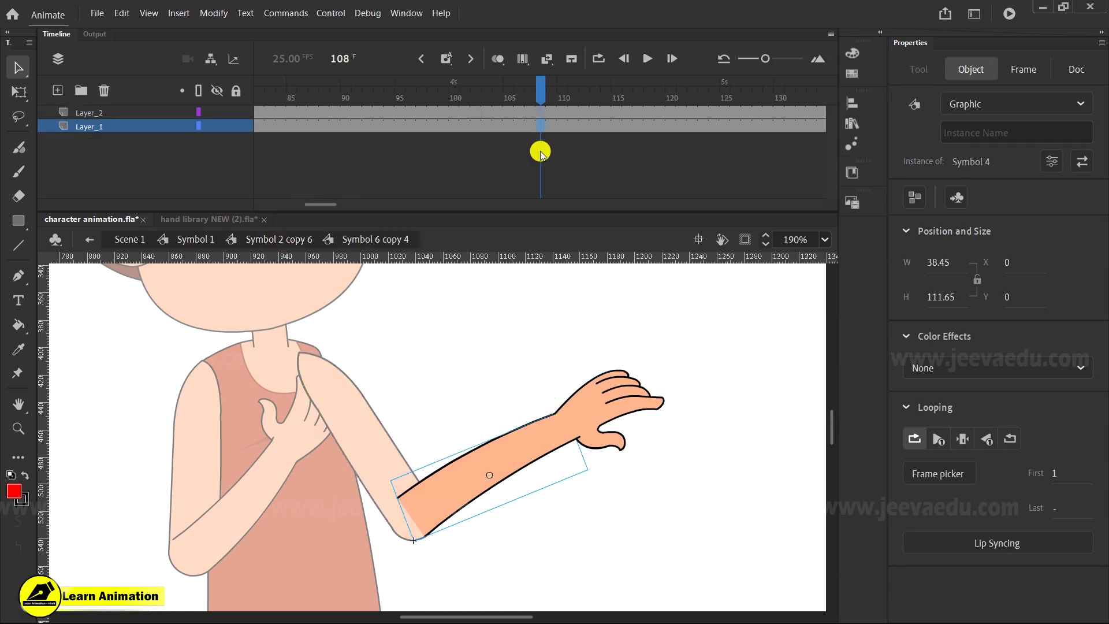
click(538, 126)
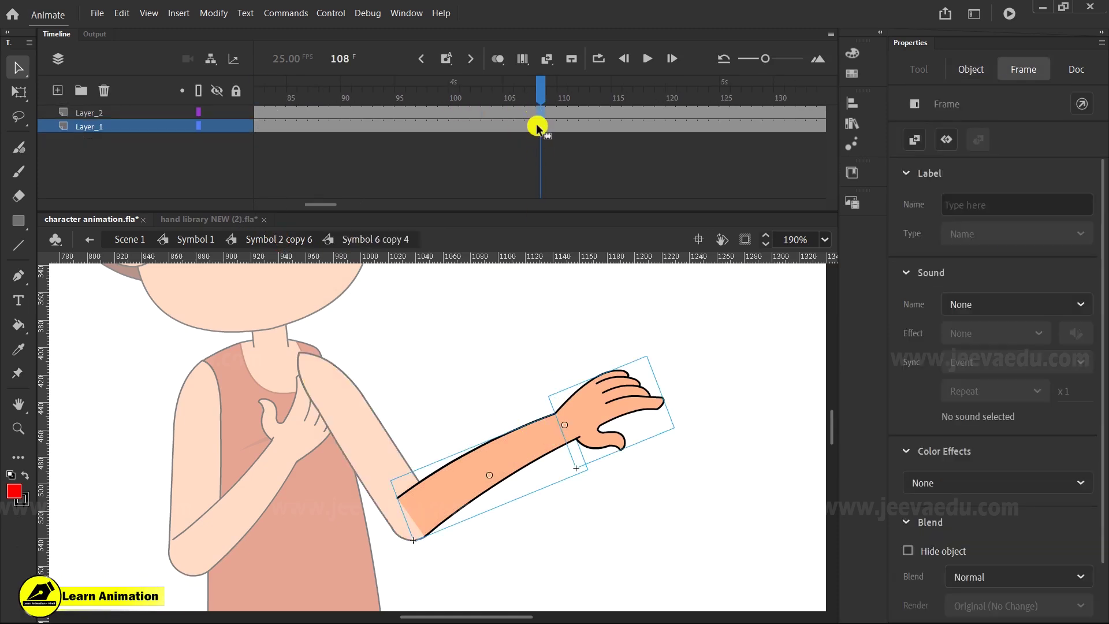
click(443, 127)
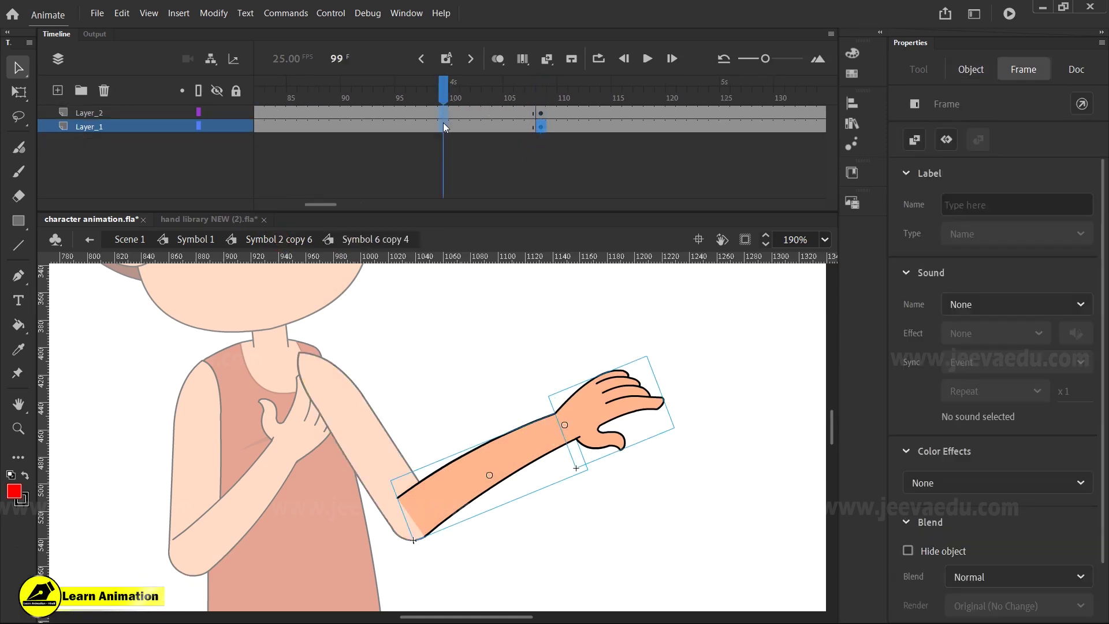
Step: Create classic tweens on both layers between frames 99 and 108 with the ease set to 100
drag(443, 127, 479, 126)
right_click(478, 126)
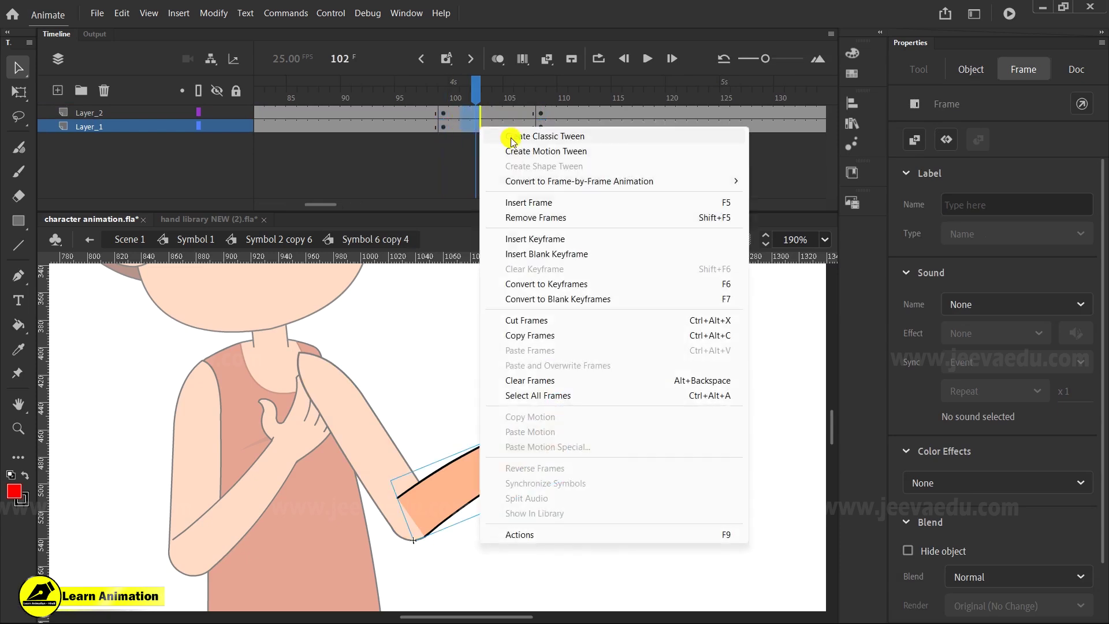
click(515, 135)
drag(1074, 302, 1082, 300)
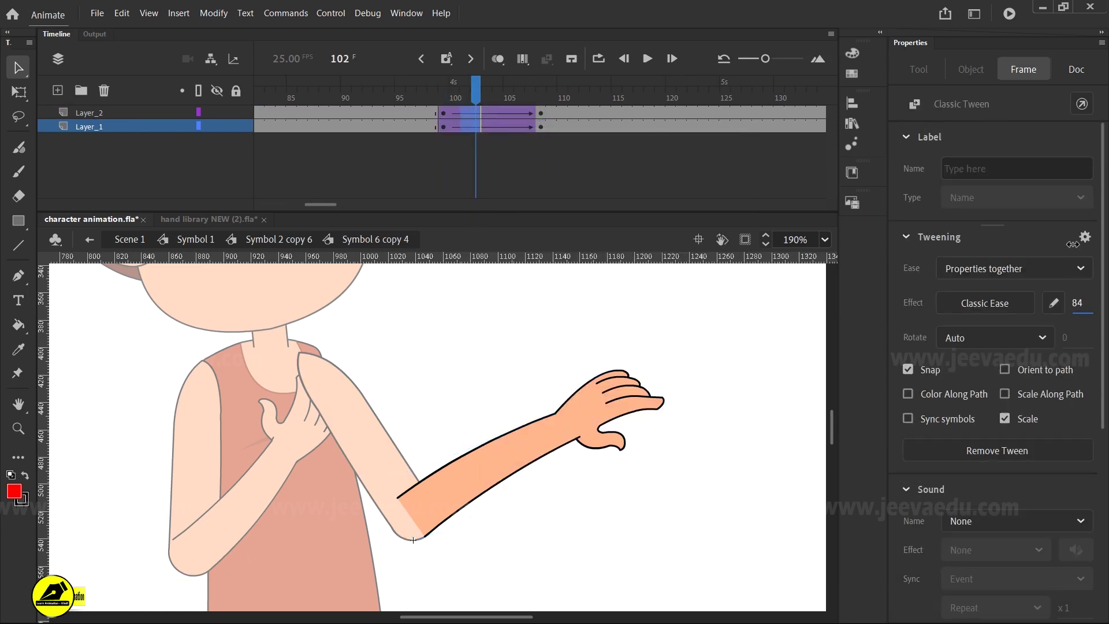
click(490, 102)
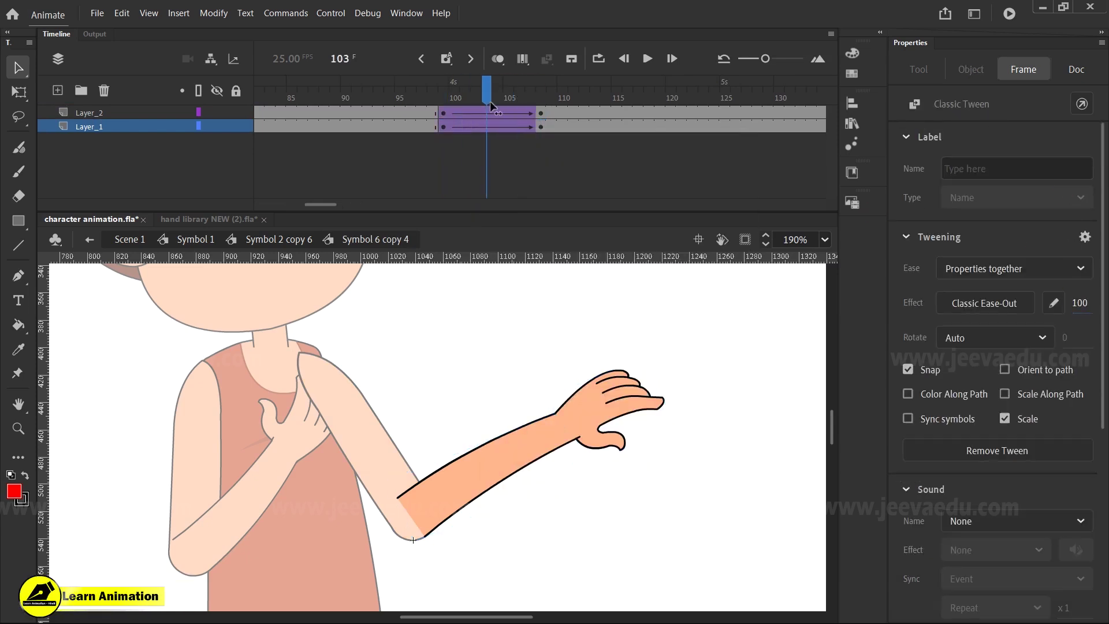
Step: Scrub the tween from frame 99 to 108 and compare the first-frame looping values of the hand and forearm instances
click(450, 114)
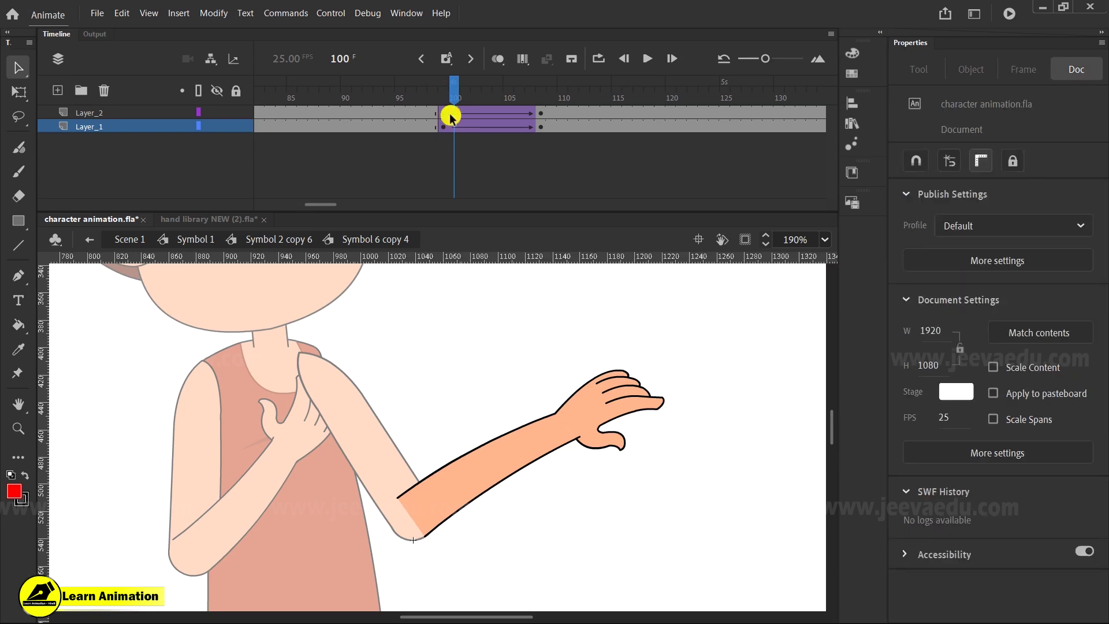
drag(442, 110, 540, 92)
click(626, 407)
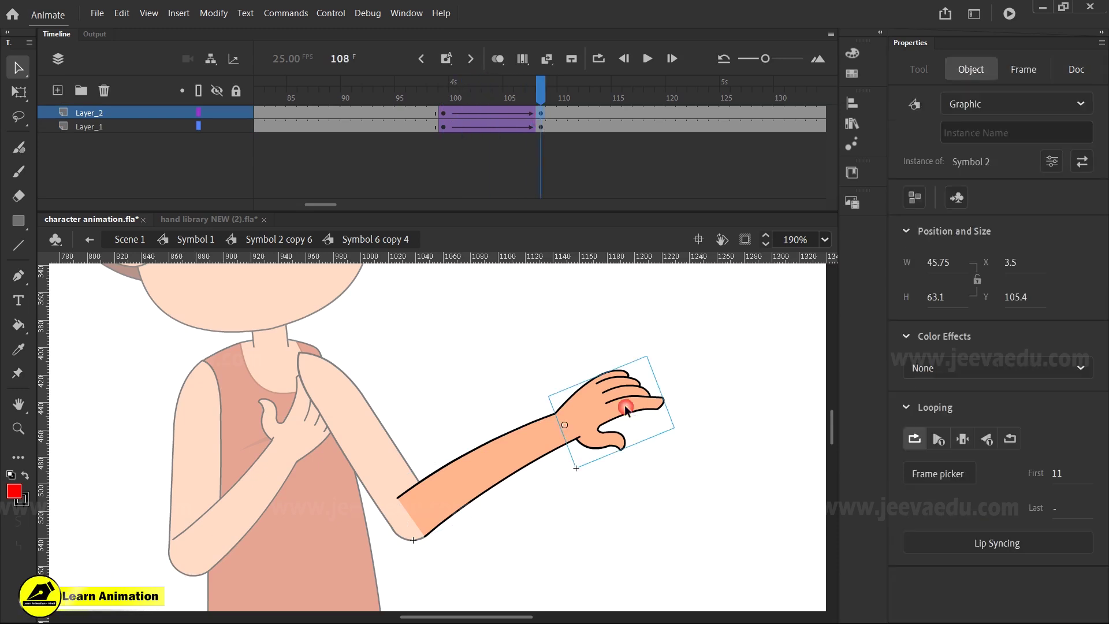
click(532, 459)
click(594, 410)
click(537, 441)
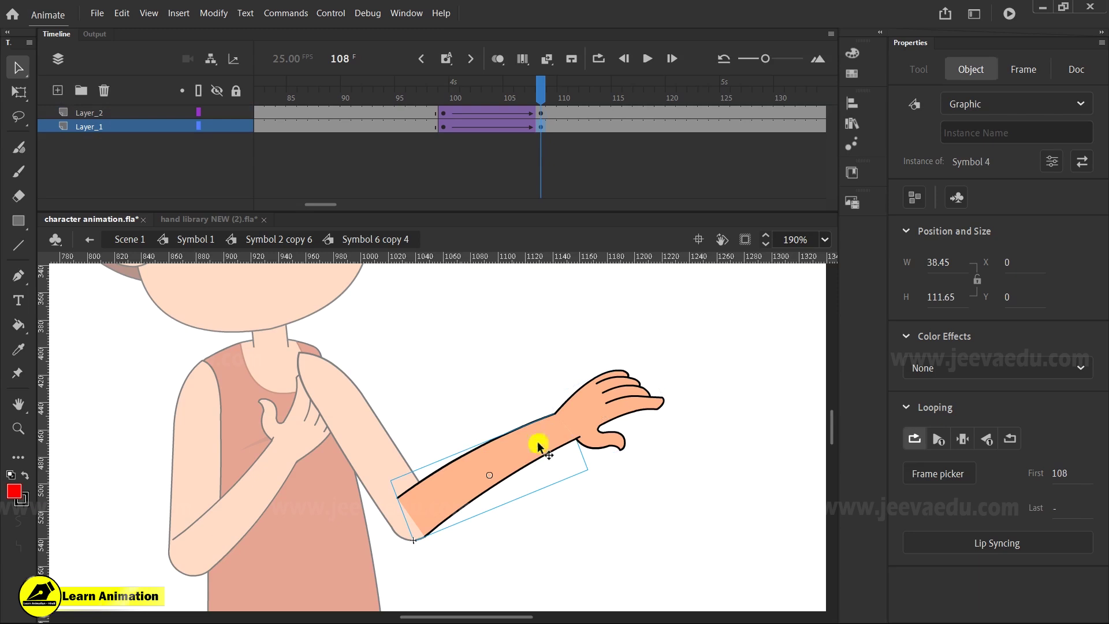
Step: Open the hand's Symbol 2 and extend its Layer_1 past frame 125
click(598, 407)
double_click(598, 404)
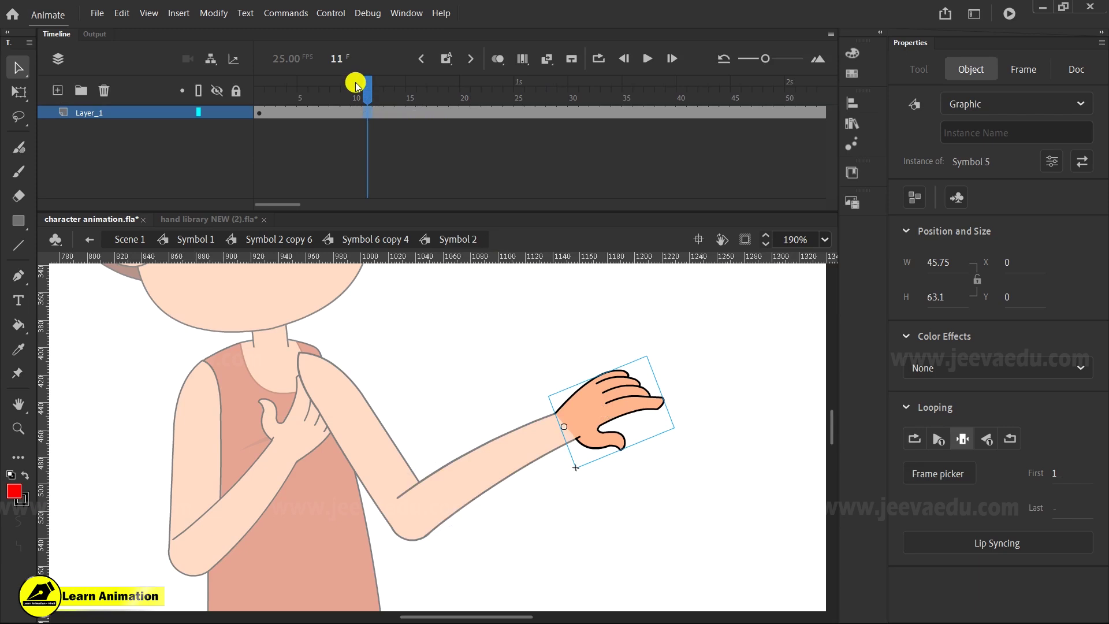
drag(277, 203, 347, 196)
click(467, 113)
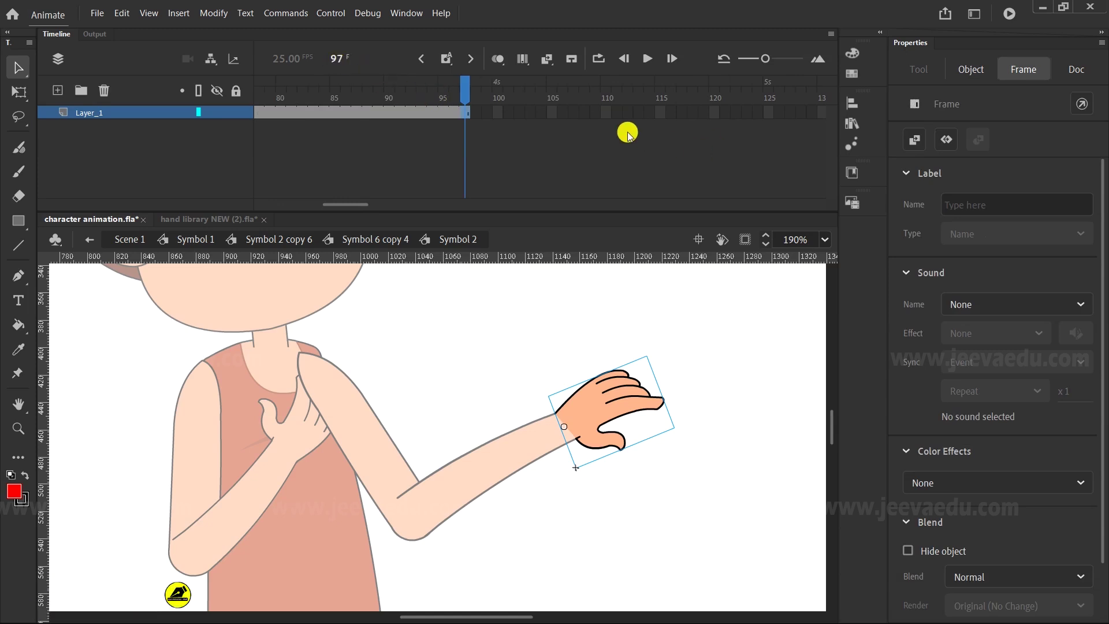
drag(549, 113, 726, 122)
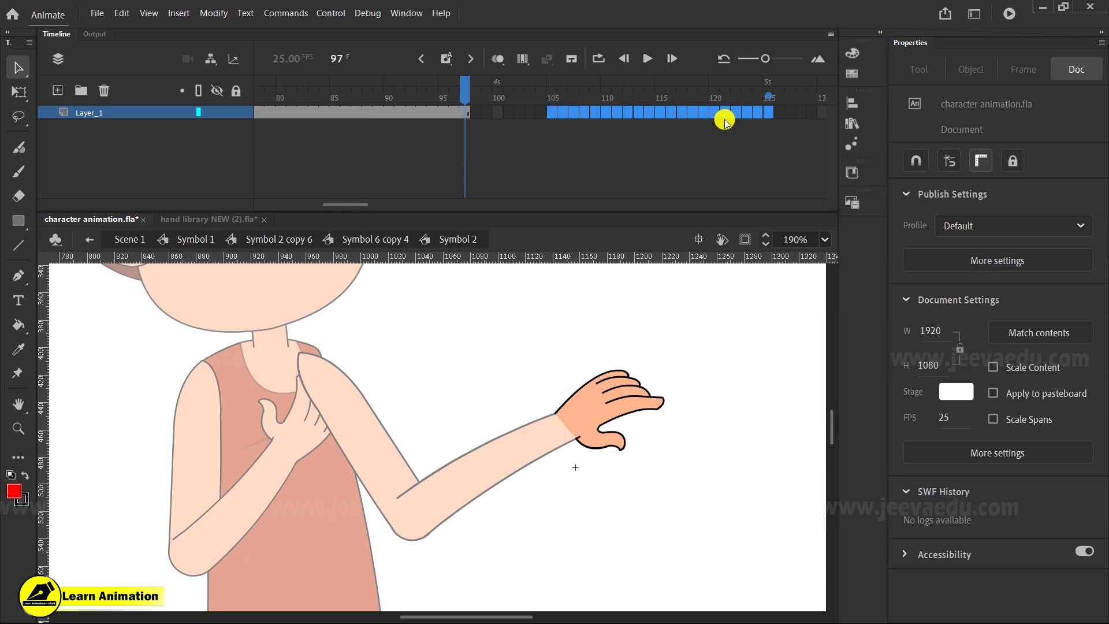
drag(724, 121, 723, 116)
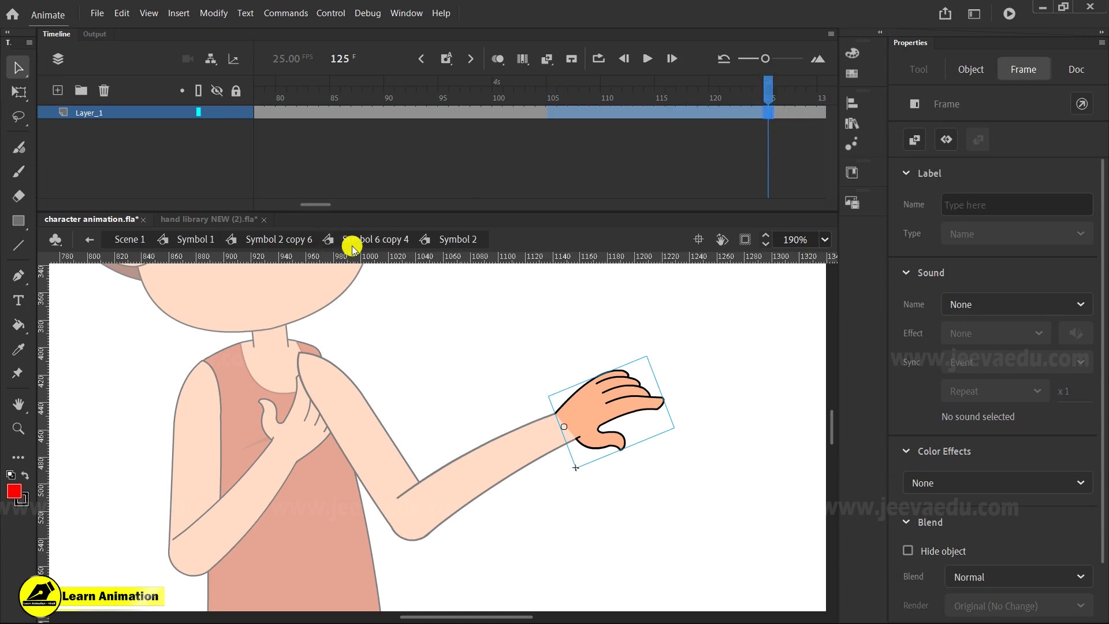
Step: Go back to Symbol 6 copy 4, select all frames on both layers, and synchronize the symbols
click(396, 237)
drag(522, 110, 659, 92)
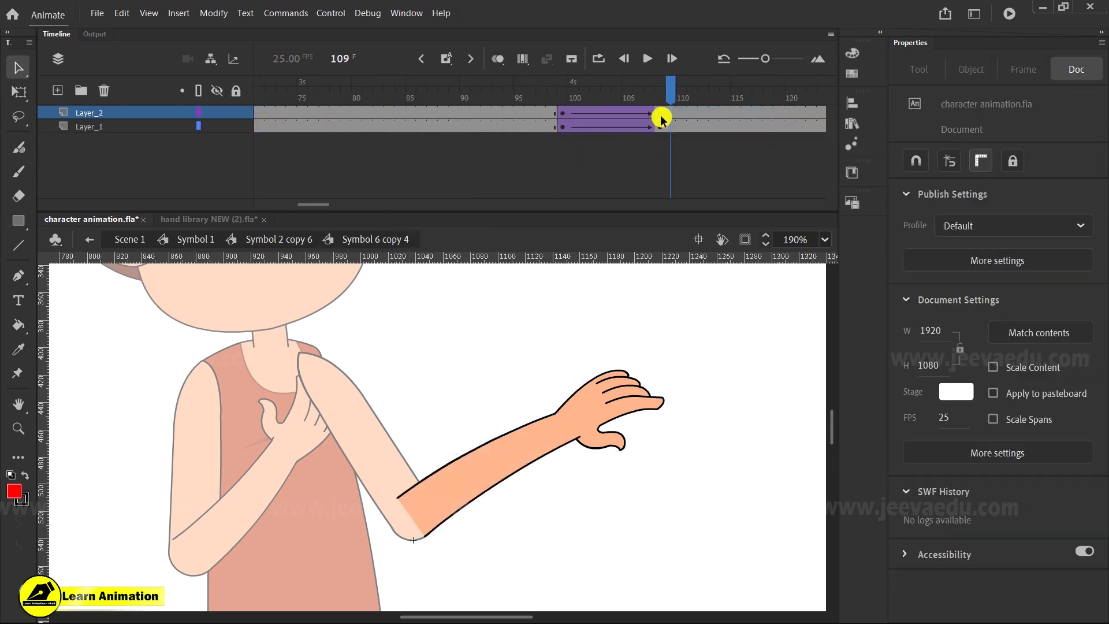
click(616, 411)
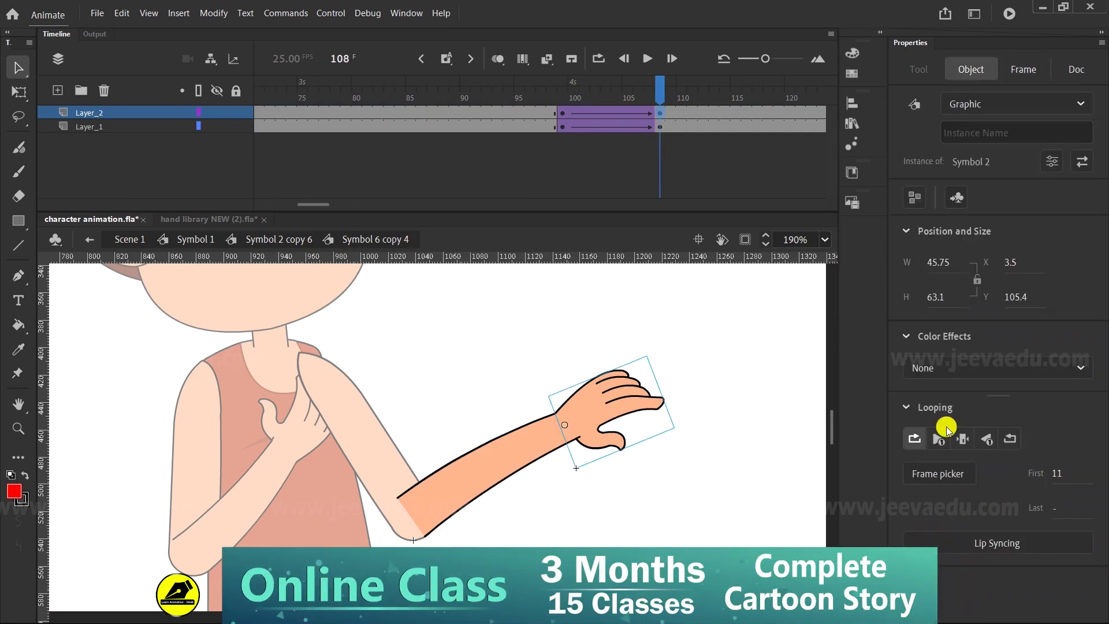
right_click(661, 117)
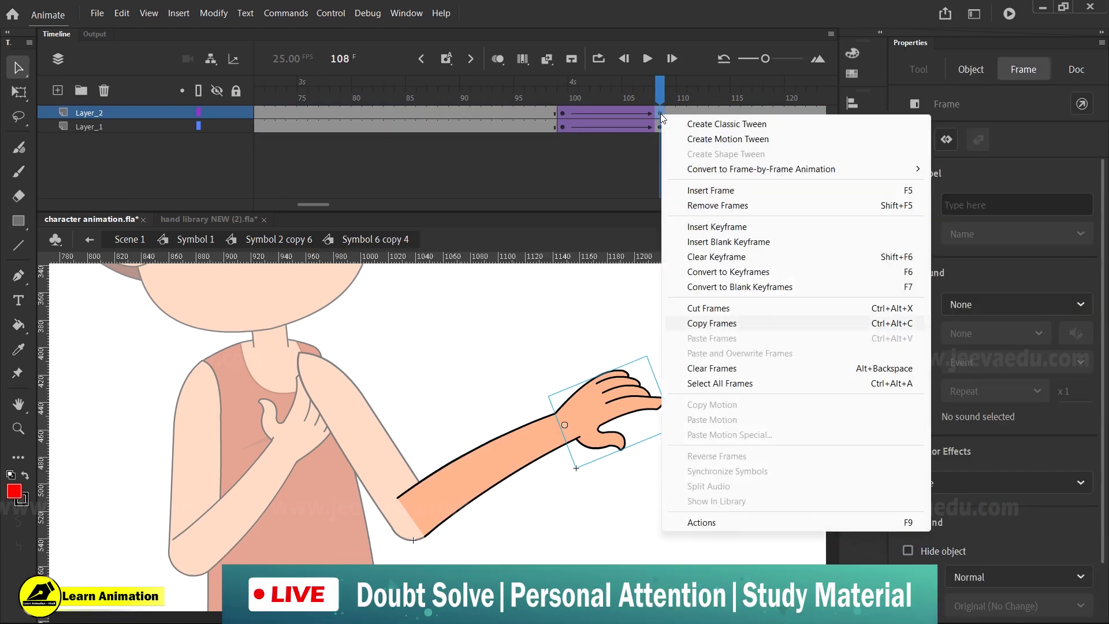
click(743, 381)
right_click(680, 121)
click(795, 474)
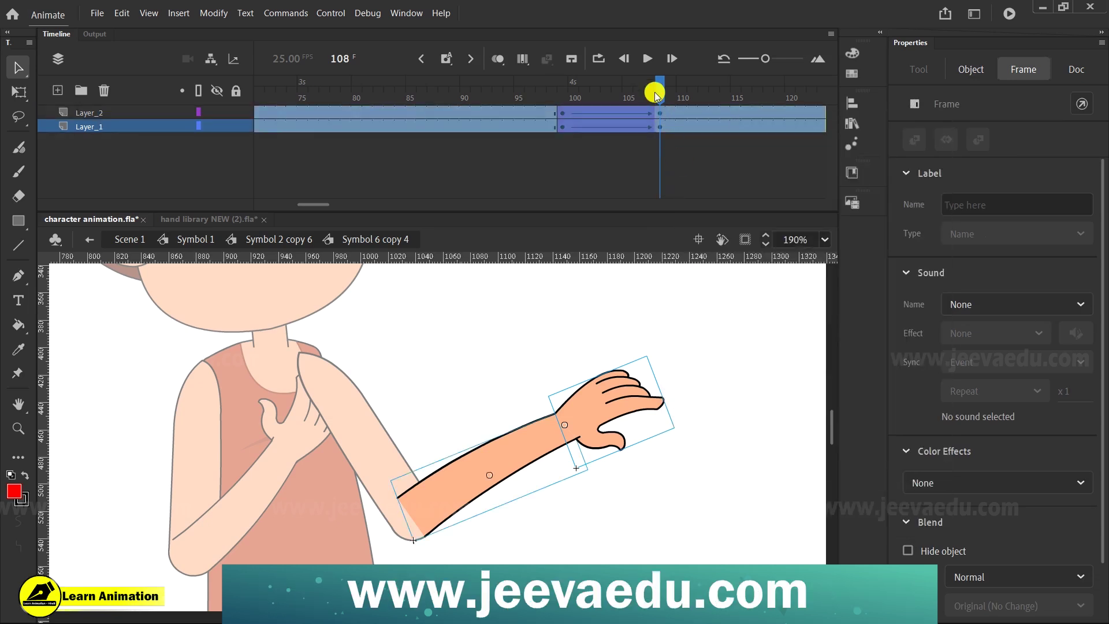
Step: Open the hand's Symbol 2 from frame 108 of Symbol 6 copy 4 and insert a keyframe at frame 101
click(659, 94)
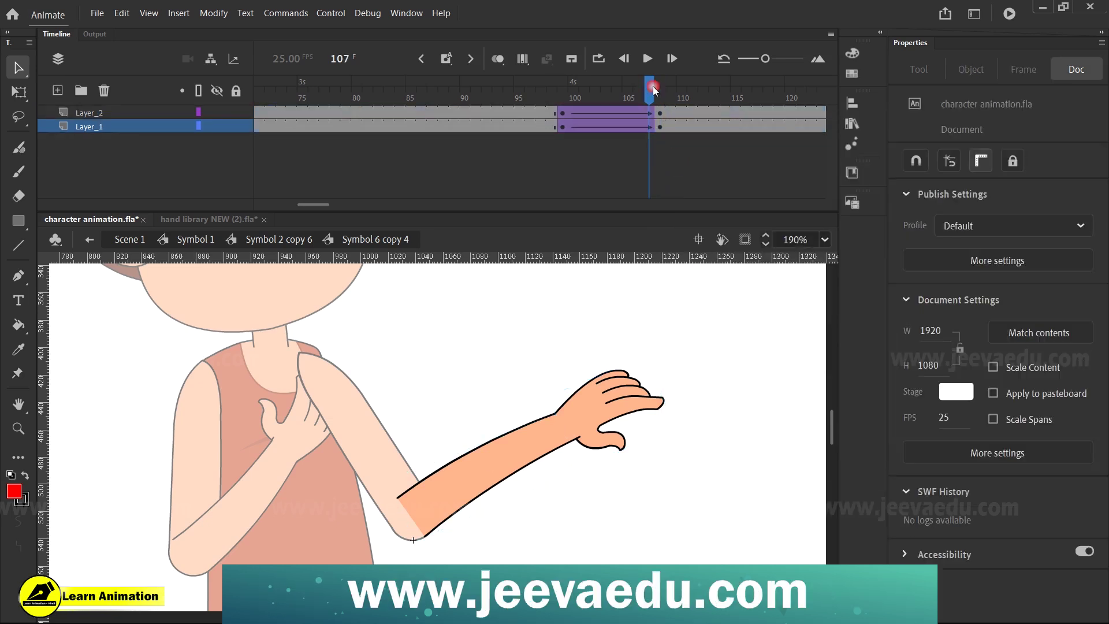
click(585, 111)
click(661, 113)
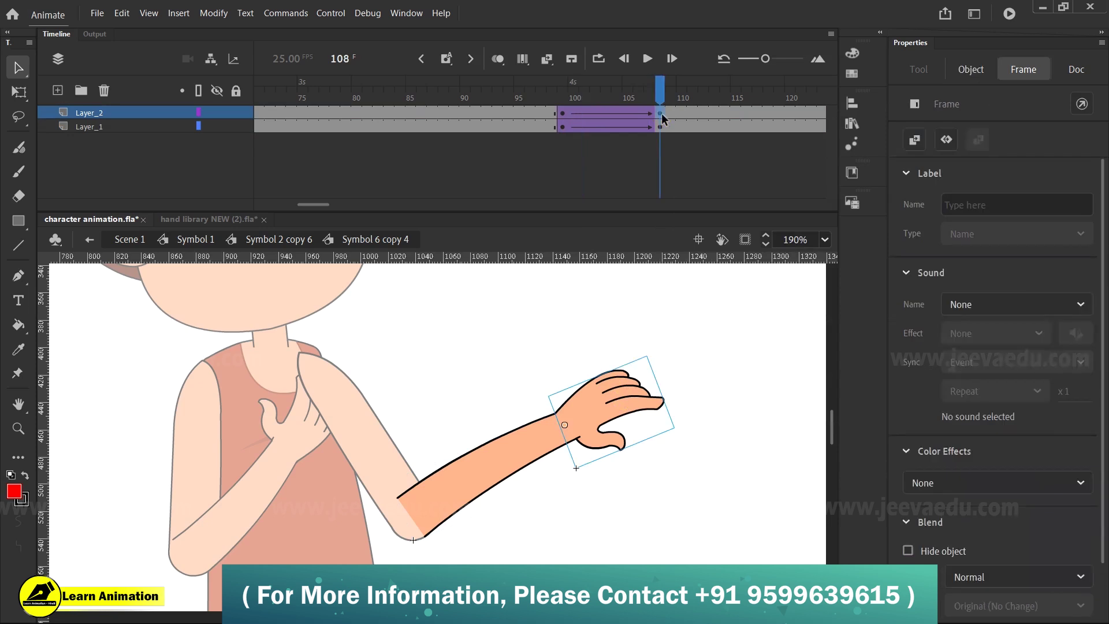
double_click(616, 416)
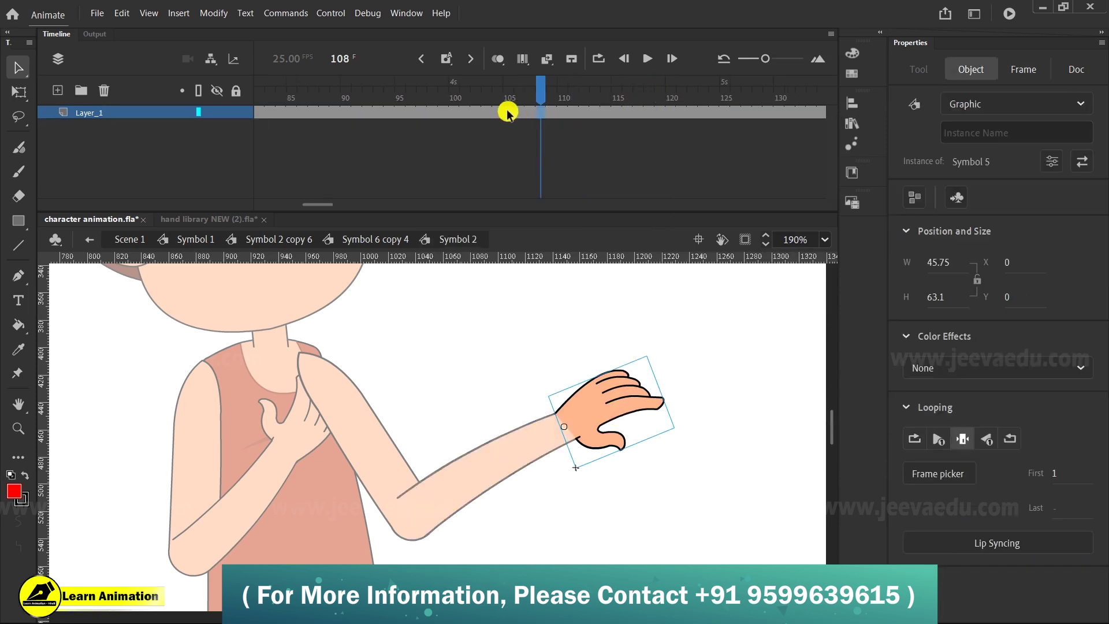
mouse_move(463, 113)
mouse_down()
mouse_move(477, 112)
mouse_move(467, 112)
mouse_up()
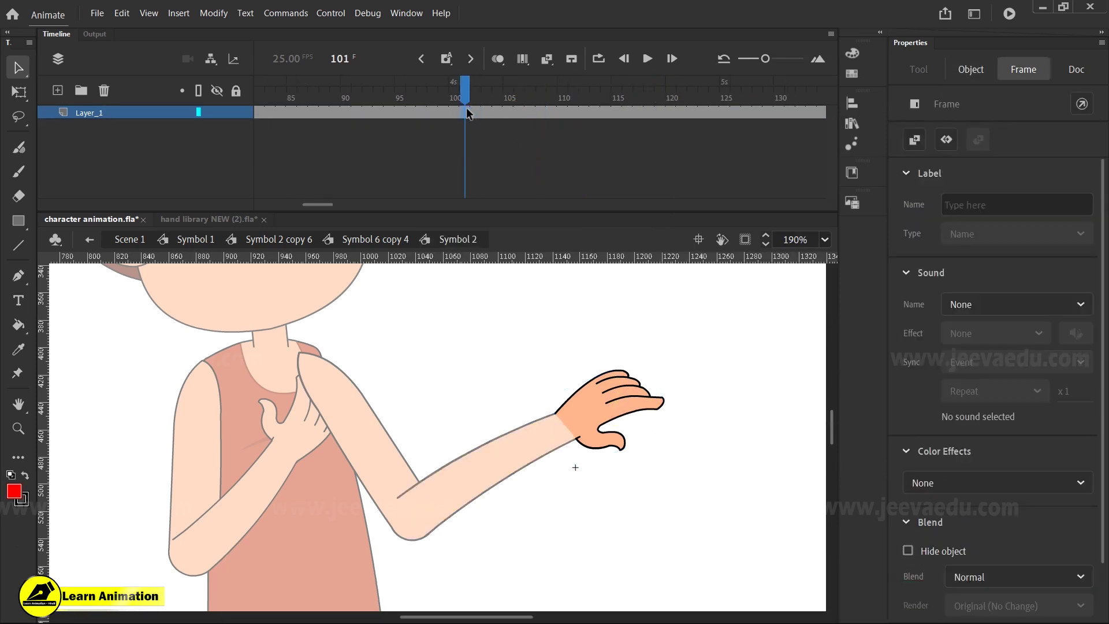
double_click(552, 369)
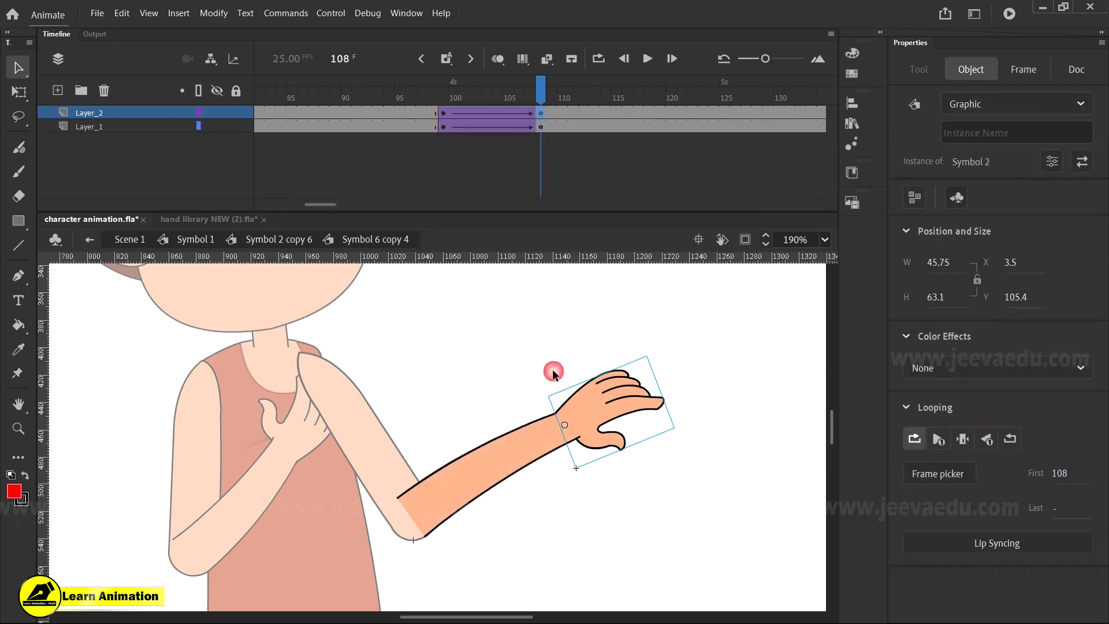
click(464, 113)
click(541, 113)
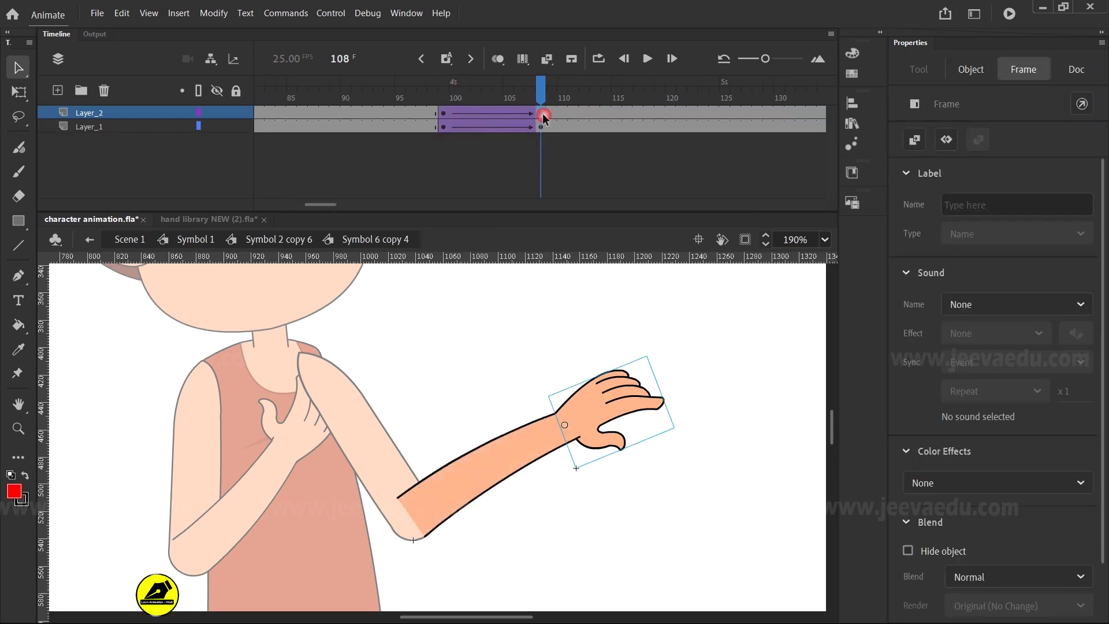
double_click(627, 401)
click(470, 113)
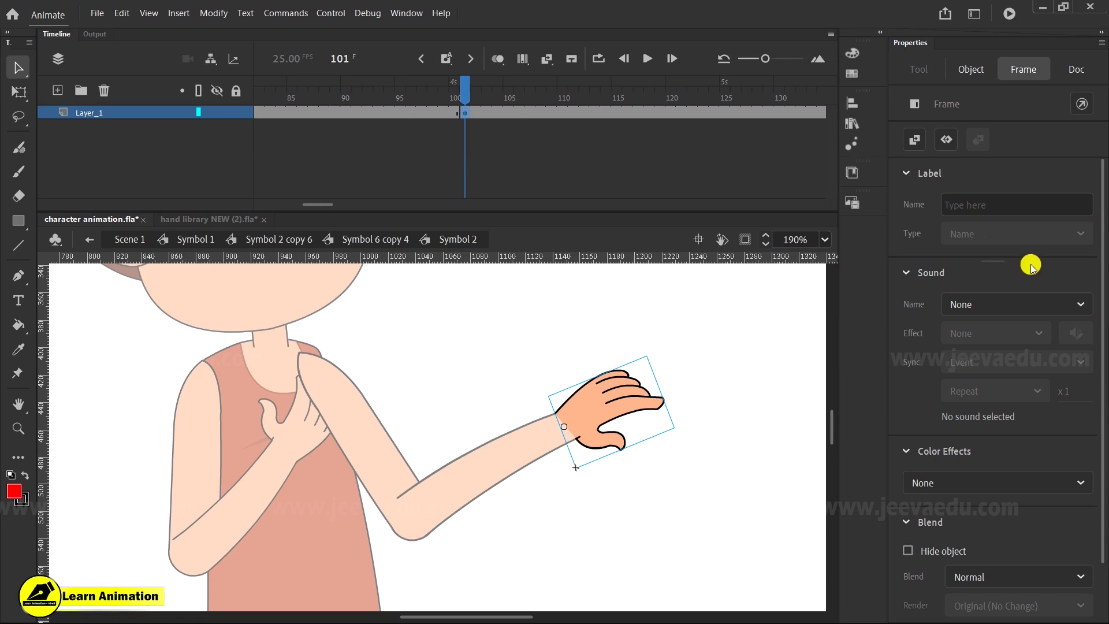
Step: Switch the hand at frame 101 to the open-palm pose, frame 2 in the Frame Picker, and return to Symbol 6 copy 4
click(616, 400)
click(925, 480)
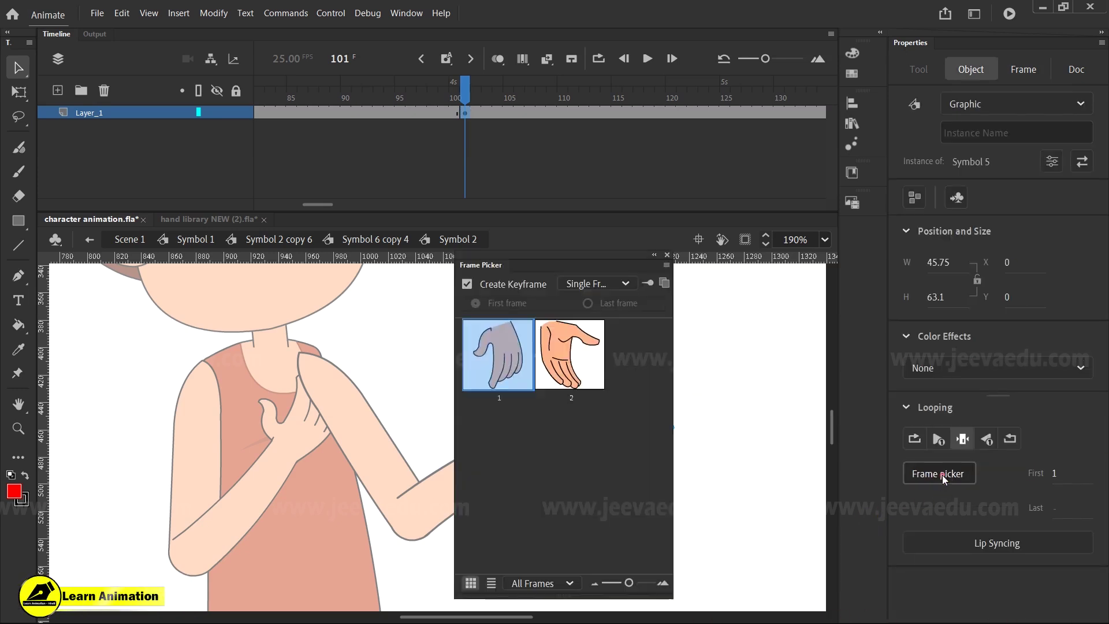
click(563, 359)
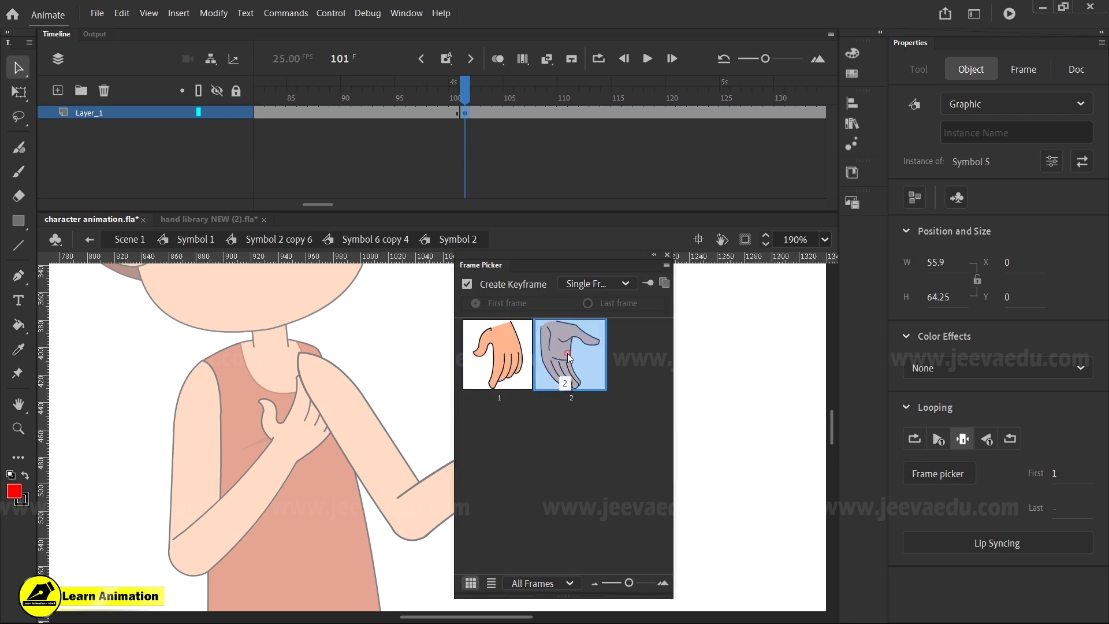
click(669, 256)
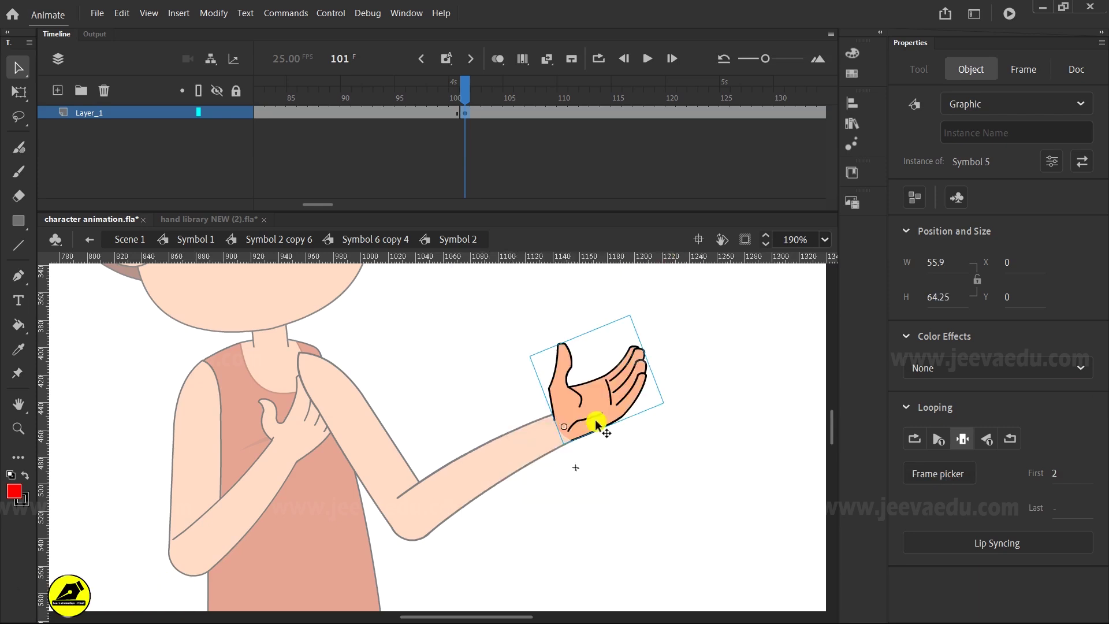
click(396, 239)
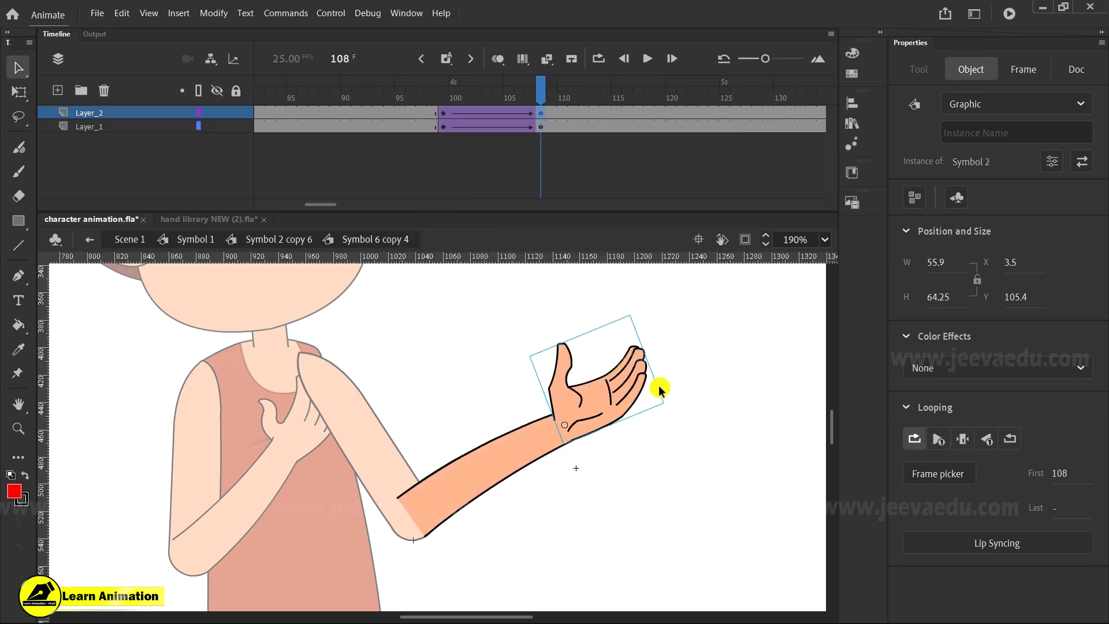
Step: Insert a keyframe at frame 101 inside the forearm's Symbol 4 and show the Frame Picker for its instance, clear of the forearm
click(476, 477)
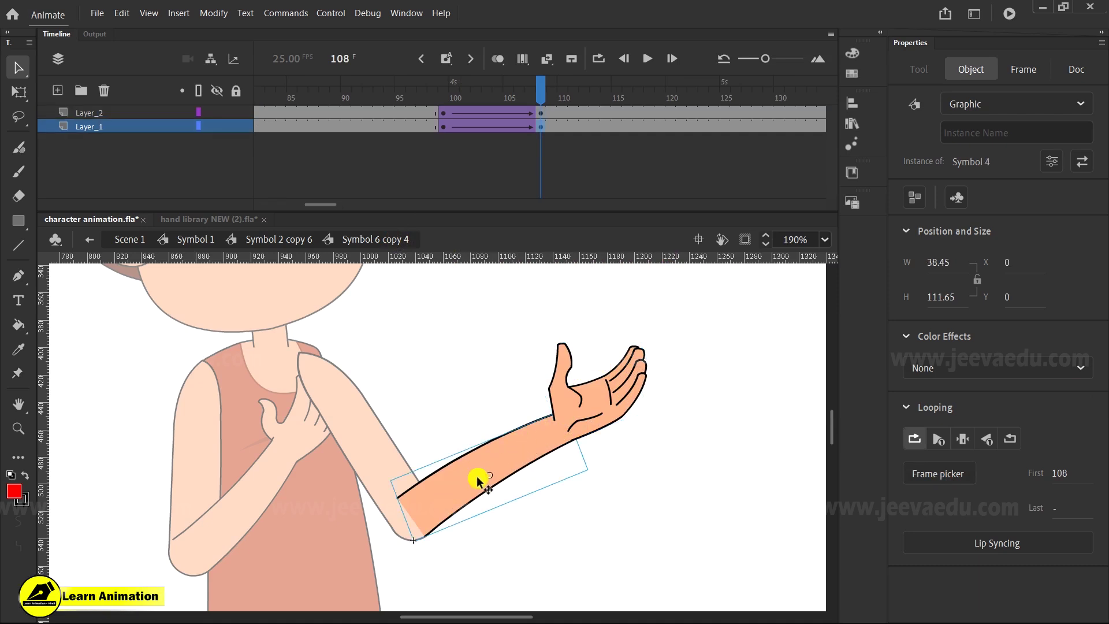
double_click(476, 476)
click(470, 112)
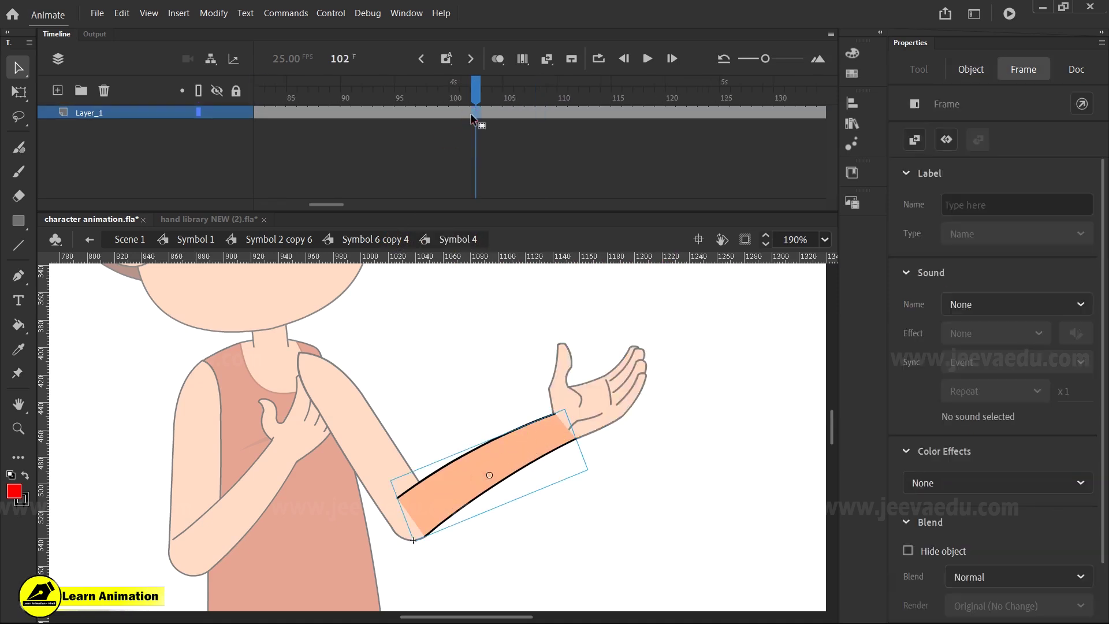
drag(470, 115, 465, 116)
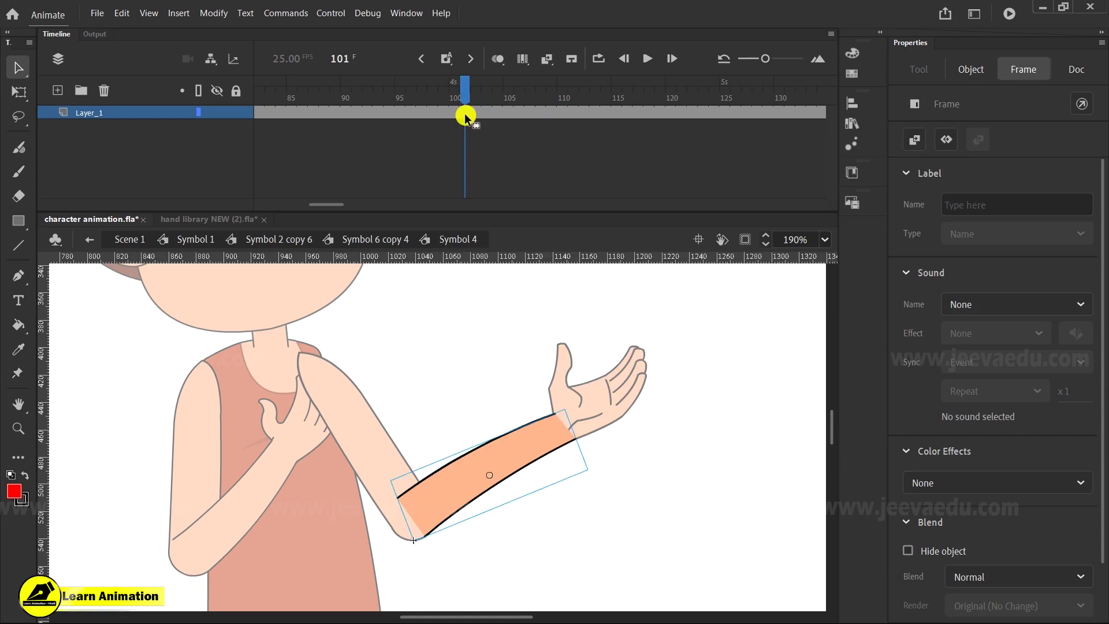
click(552, 431)
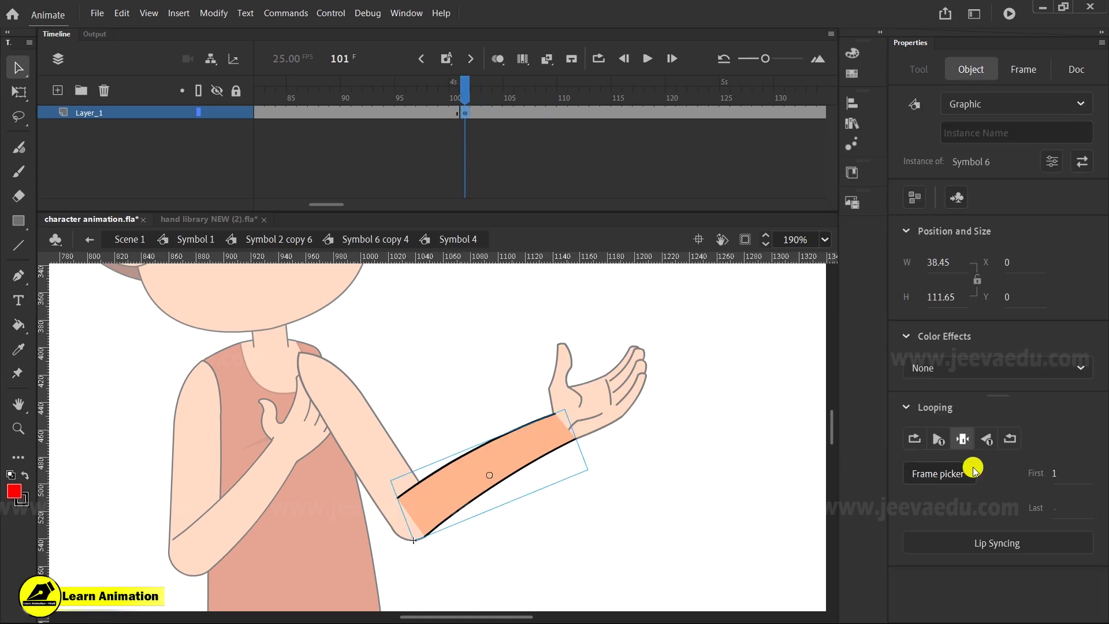
click(961, 472)
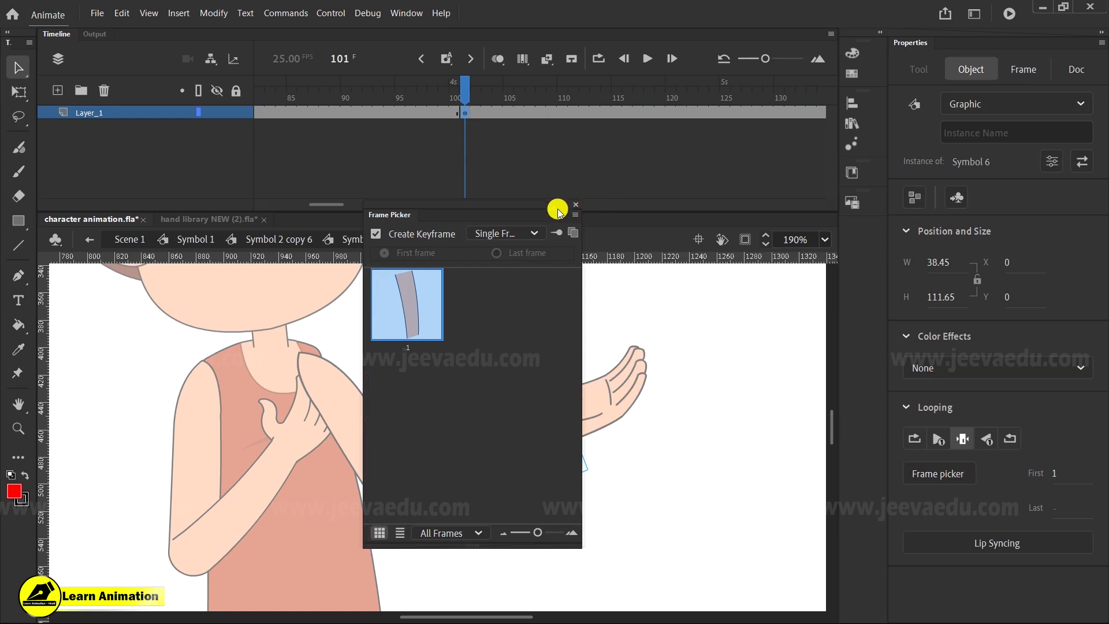
drag(513, 213, 739, 339)
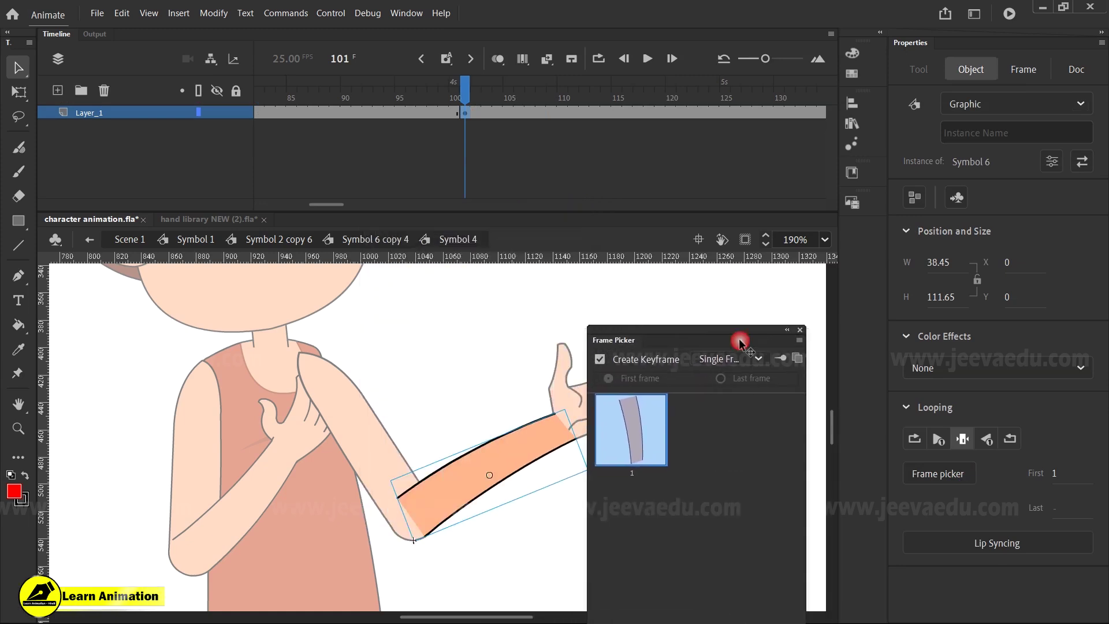
Step: Open the forearm's nested Symbol 6 and insert a keyframe on frame 2
key(z)
click(431, 470)
alt+click(493, 477)
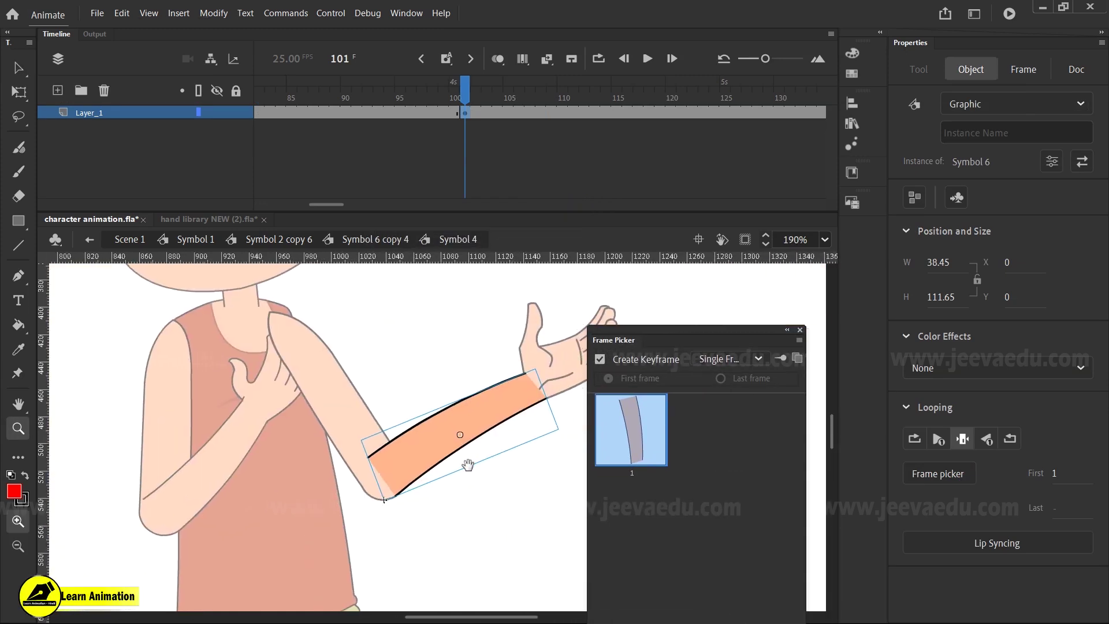
key(v)
click(470, 419)
double_click(470, 419)
click(259, 112)
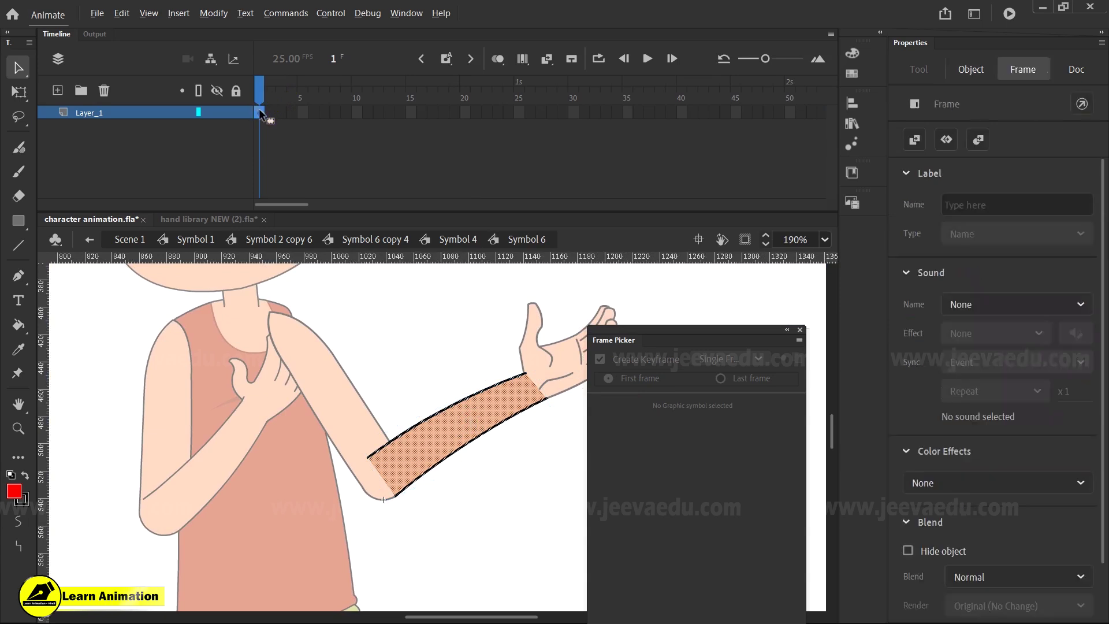
key(F6)
Step: Reshape the forearm on frame 2, bulging its lower outline outward, smoothing the elbow corner, and curving the upper outline inward
click(412, 361)
drag(470, 440, 477, 448)
key(z)
click(434, 458)
key(v)
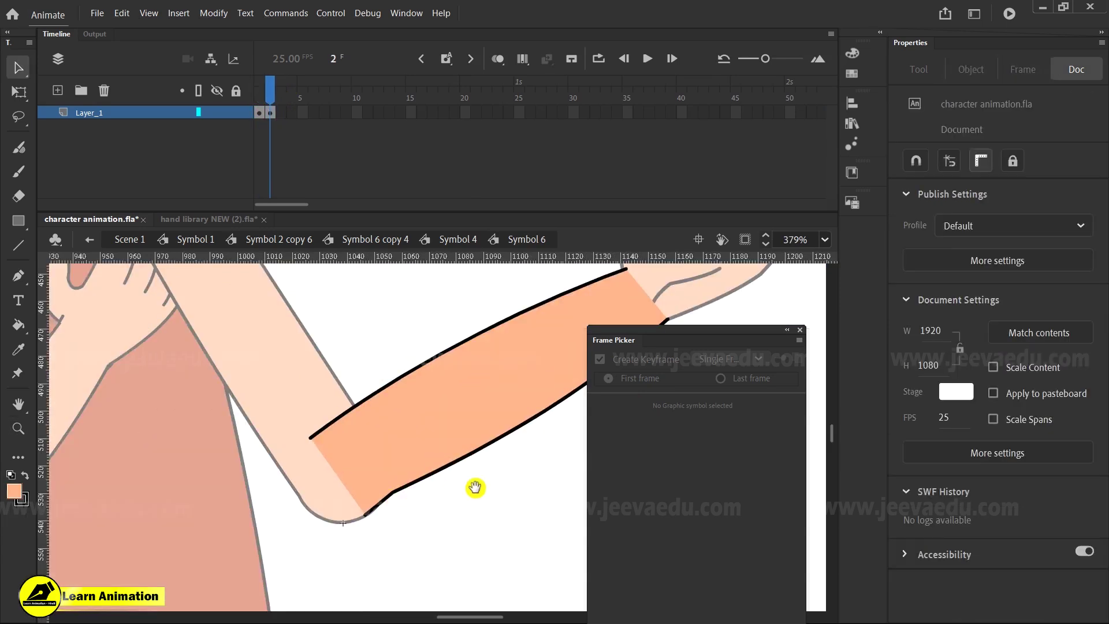
drag(456, 494, 347, 483)
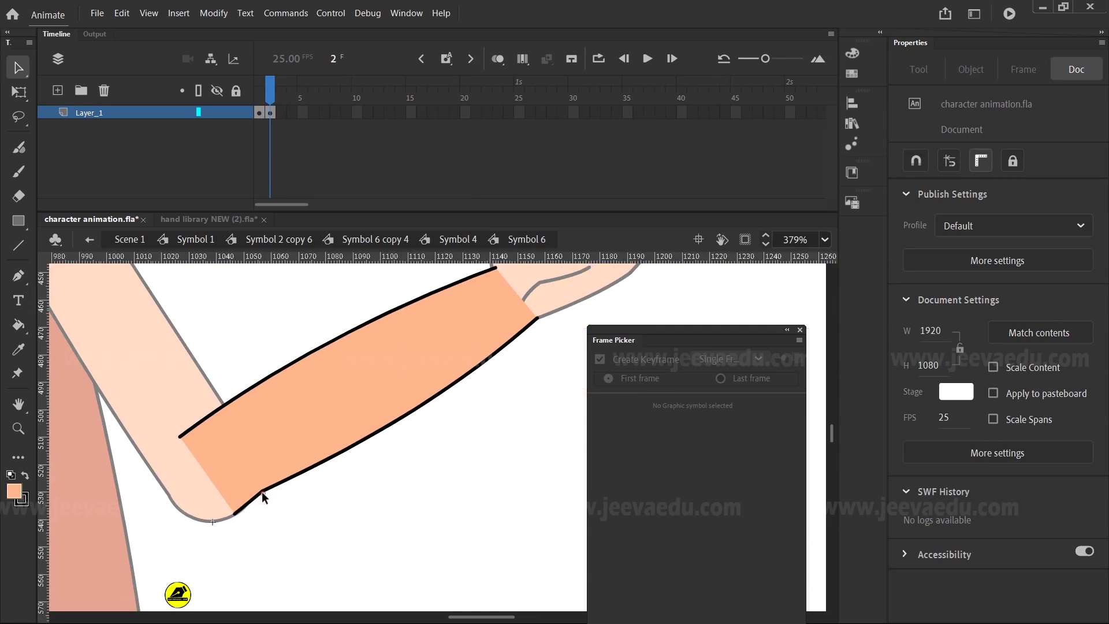
drag(262, 491, 268, 495)
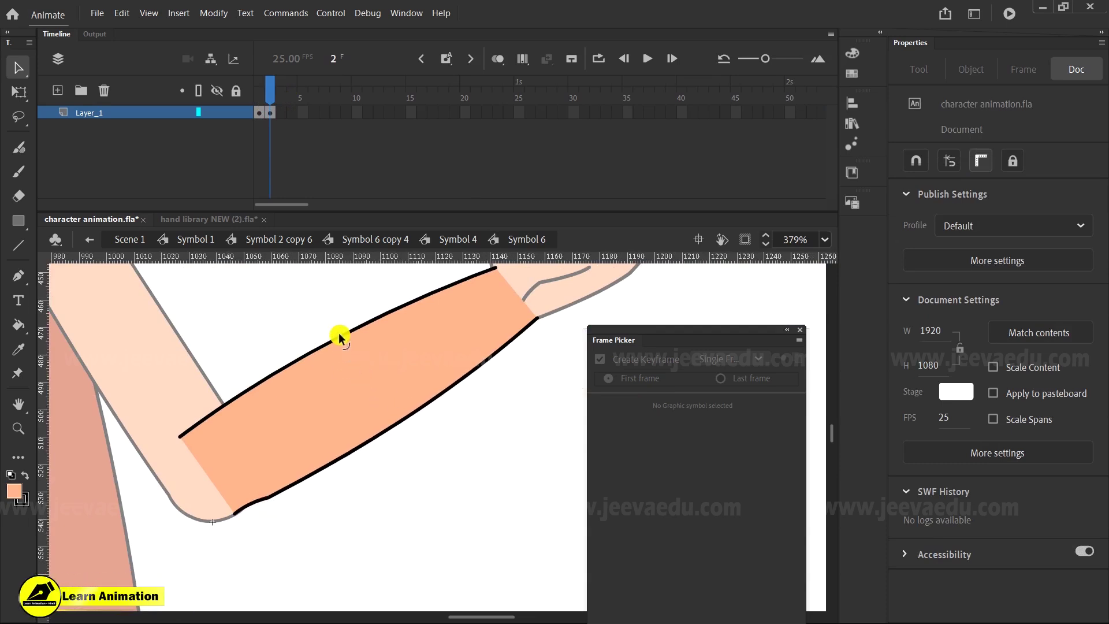
drag(338, 334, 352, 349)
drag(351, 349, 351, 350)
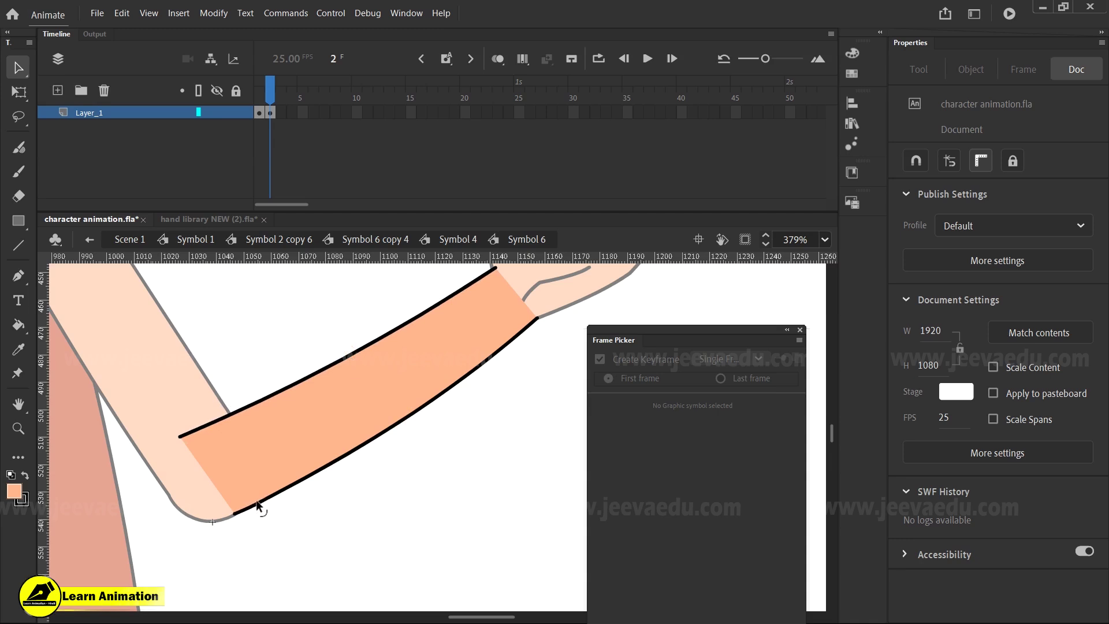
Step: Compare the forearm shapes on frames 1 and 2 of Symbol 6
key(z)
alt+click(490, 385)
click(259, 113)
click(269, 112)
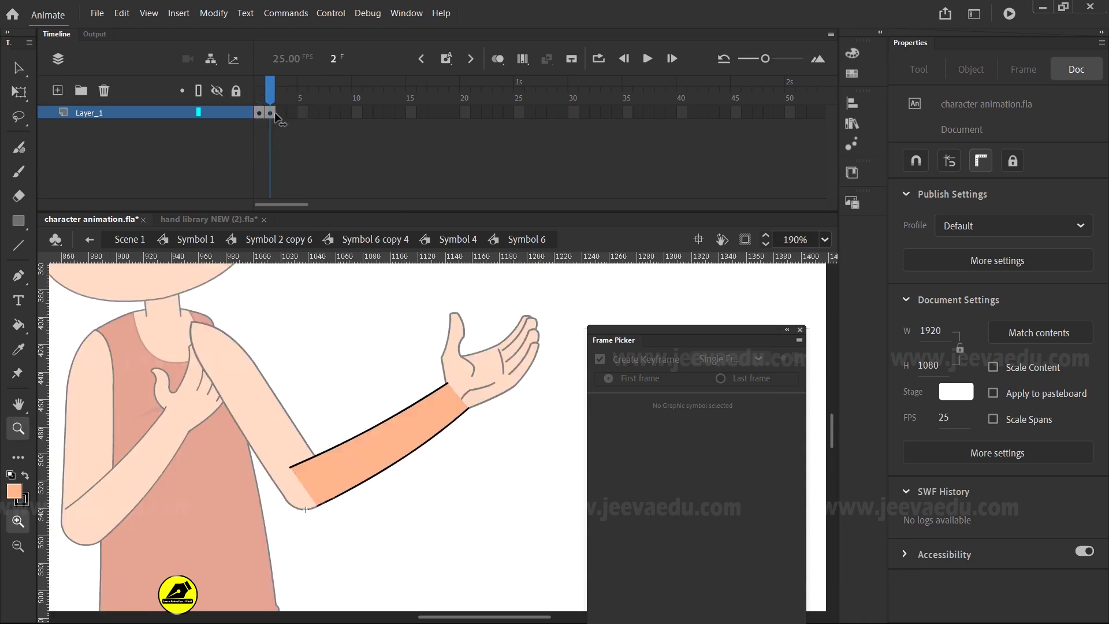
Step: Return to Symbol 4, set the forearm at frame 101 to frame 2 in the Frame Picker, and check the change around that frame
click(444, 239)
click(720, 455)
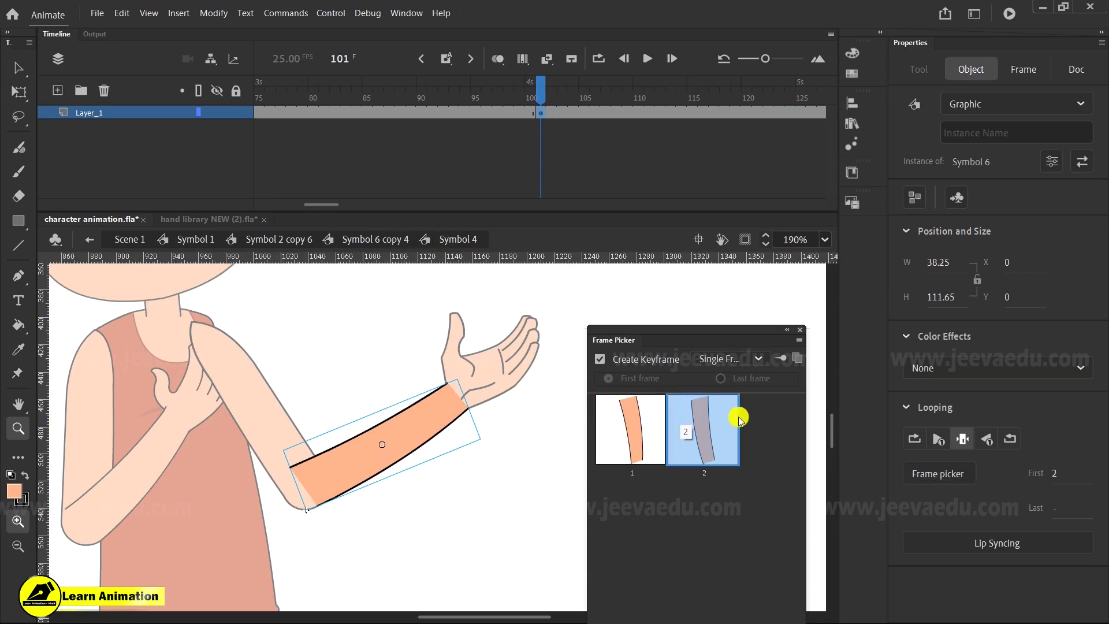
click(799, 329)
click(537, 105)
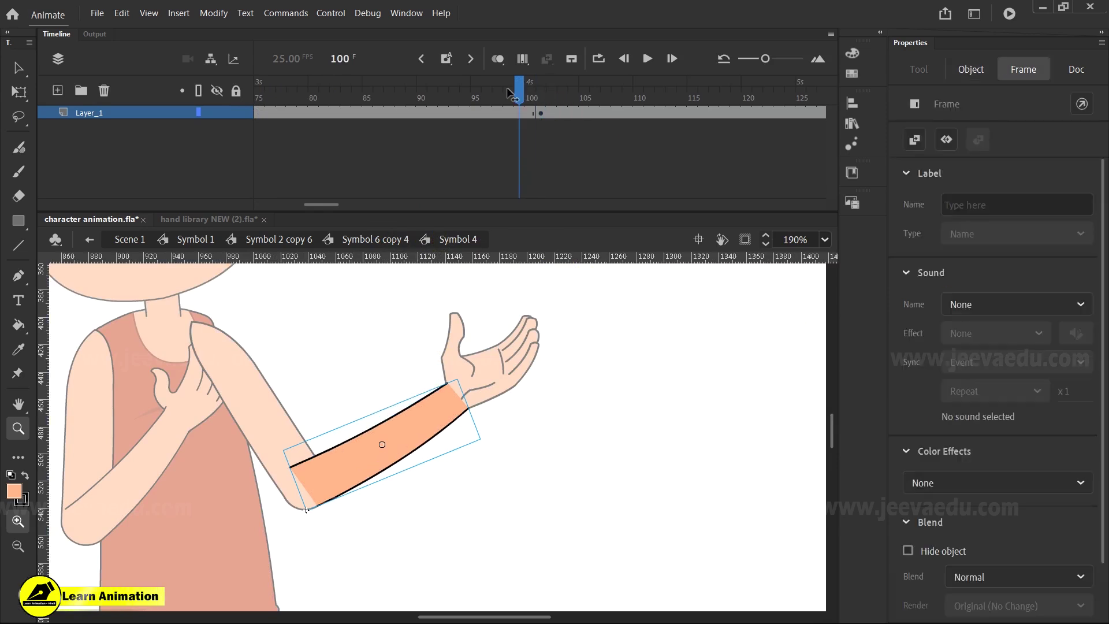
click(539, 103)
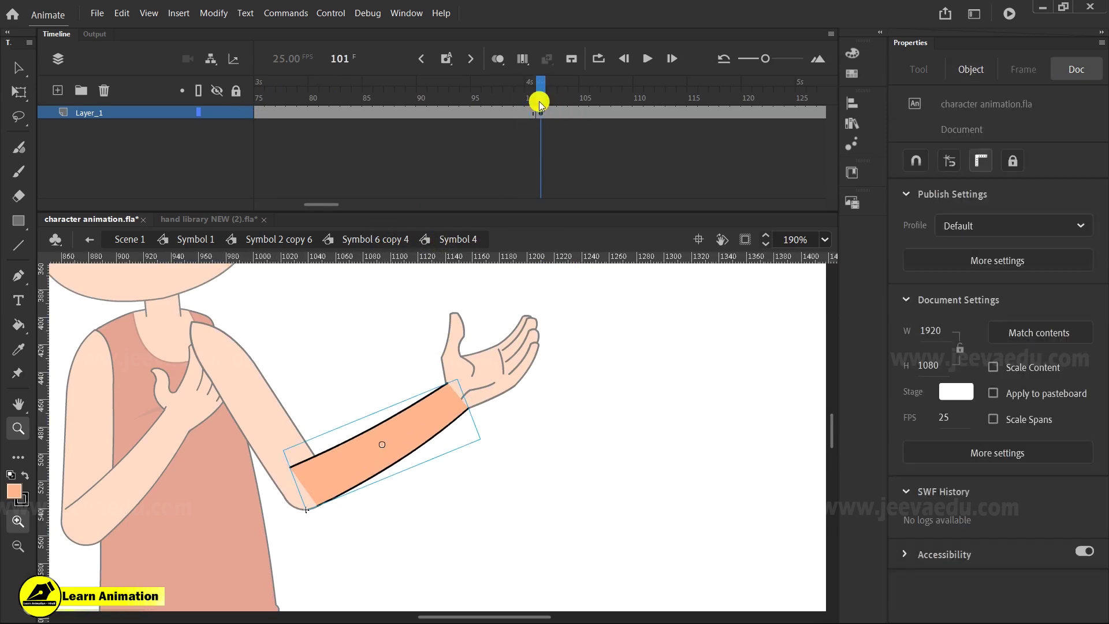
Step: Return to Symbol 6 copy 4 and rotate the hand slightly clockwise at frame 108 to align it with the reshaped forearm
click(354, 239)
drag(462, 114, 541, 116)
key(v)
click(416, 419)
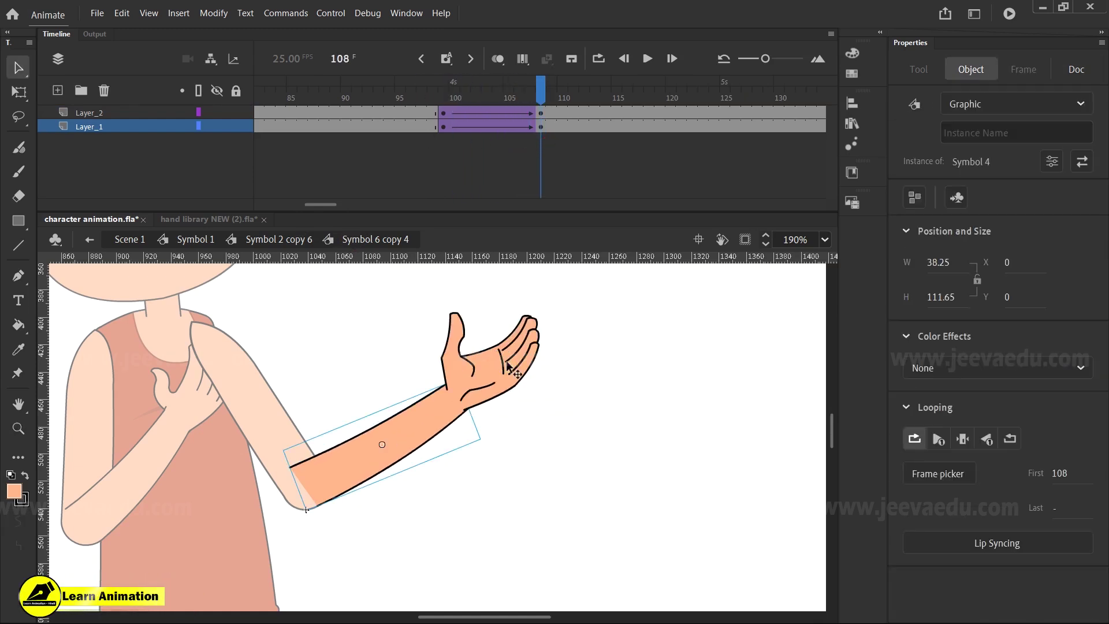
click(507, 365)
key(q)
drag(535, 287, 543, 306)
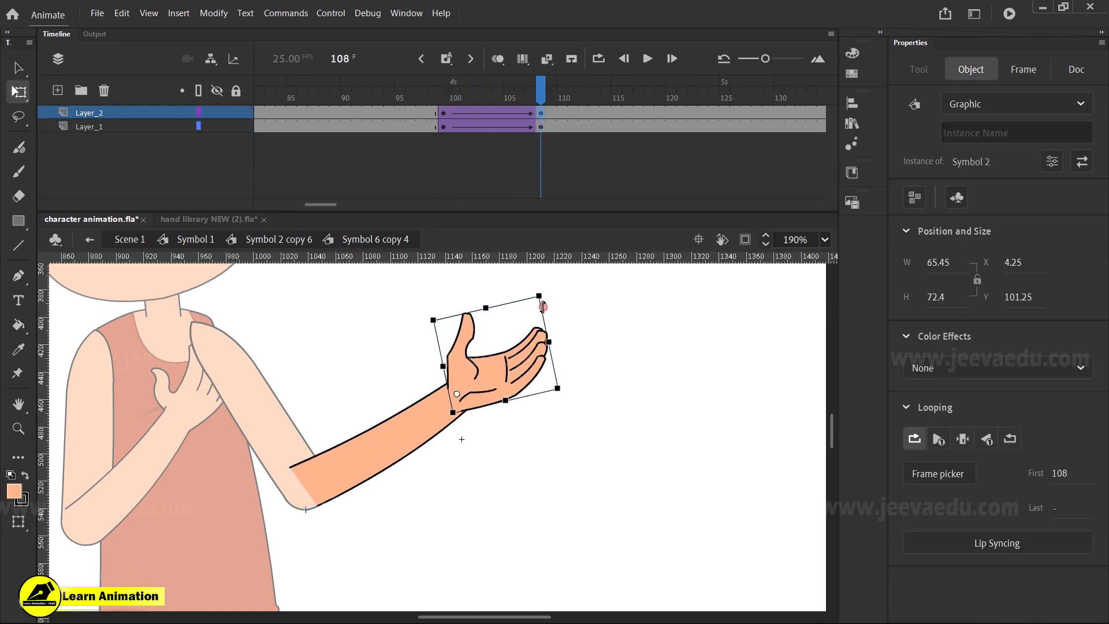
Step: Go back up to Symbol 1 and scrub back to frame 99 to review the raised-arm movement
key(z)
alt+click(520, 390)
click(280, 238)
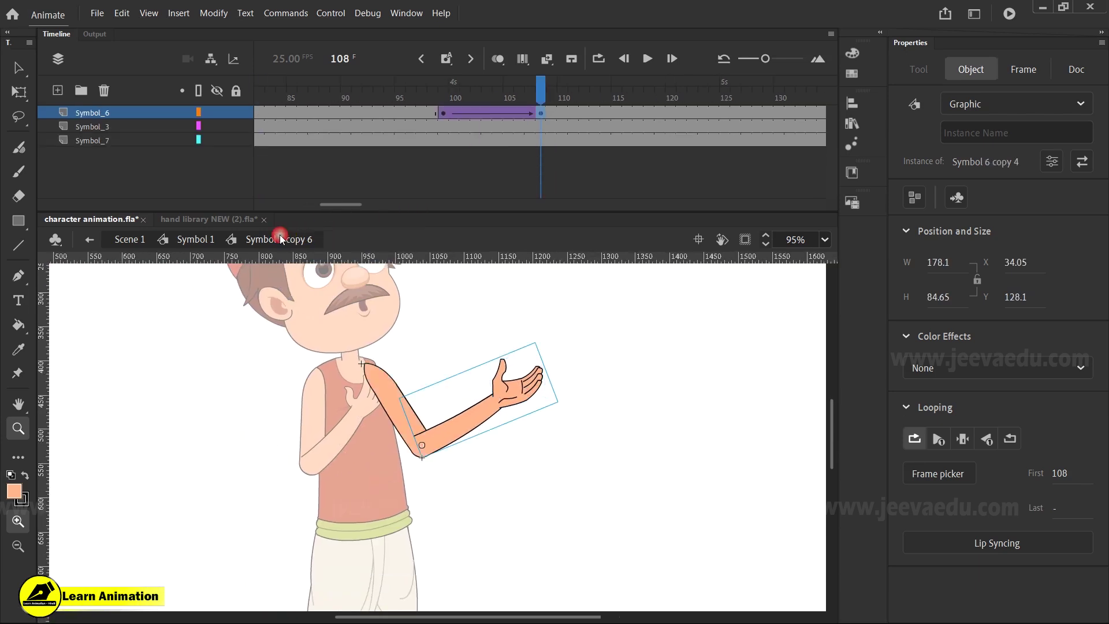
click(205, 240)
drag(525, 129, 442, 164)
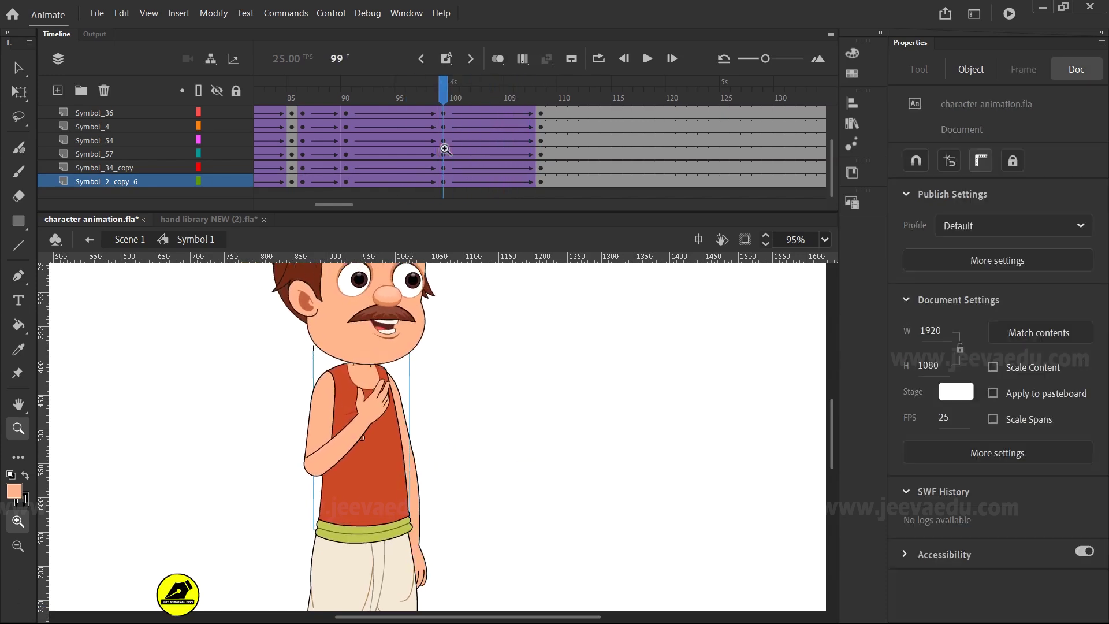
Step: Open the bent arm symbol, Symbol 2 copy 5, from frame 90 and extend both of its layers to frame 132
click(358, 426)
key(v)
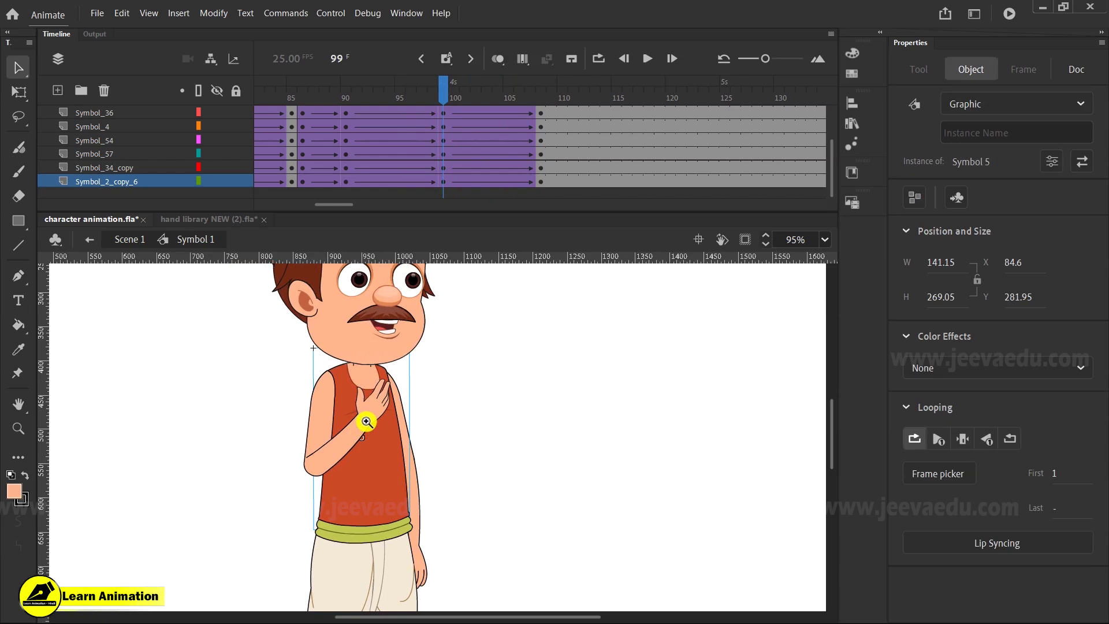
click(349, 112)
click(369, 410)
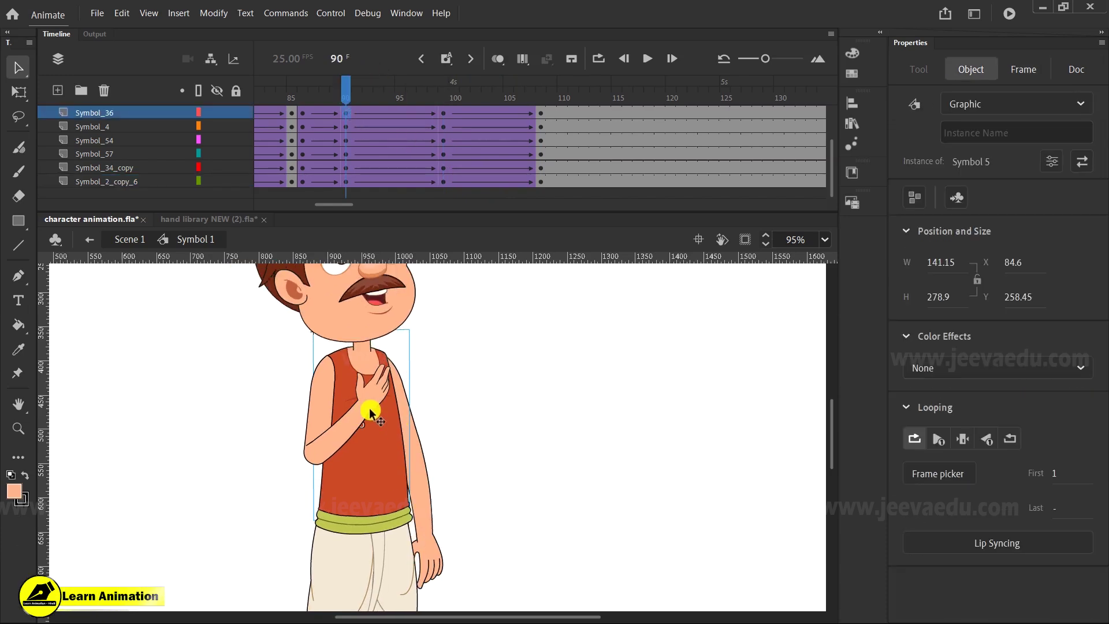
double_click(369, 408)
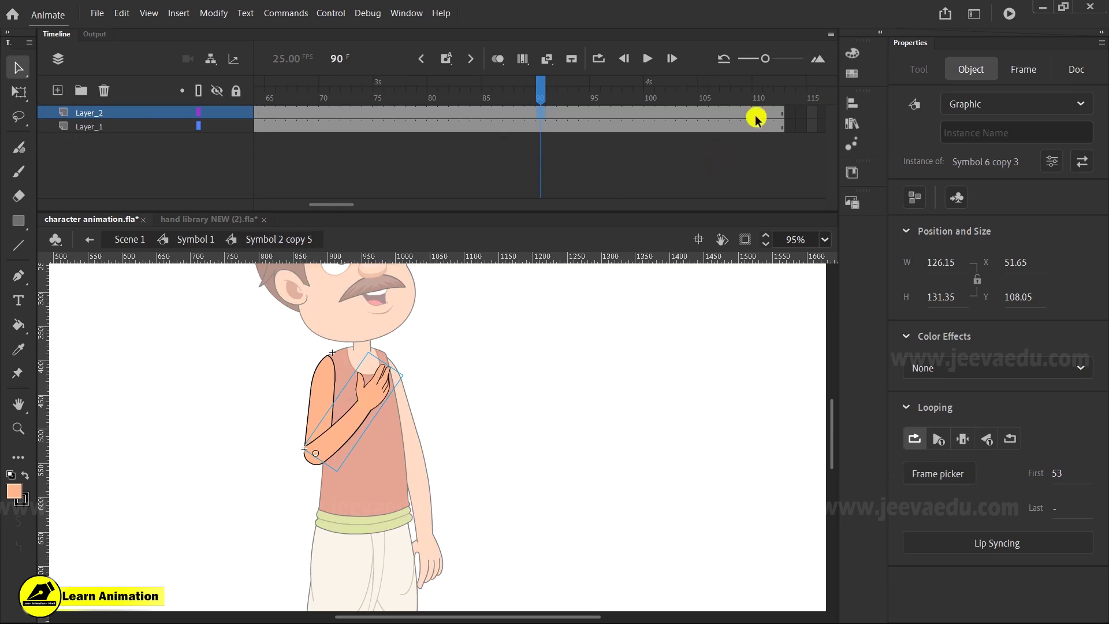
drag(341, 203, 365, 203)
drag(515, 112, 681, 182)
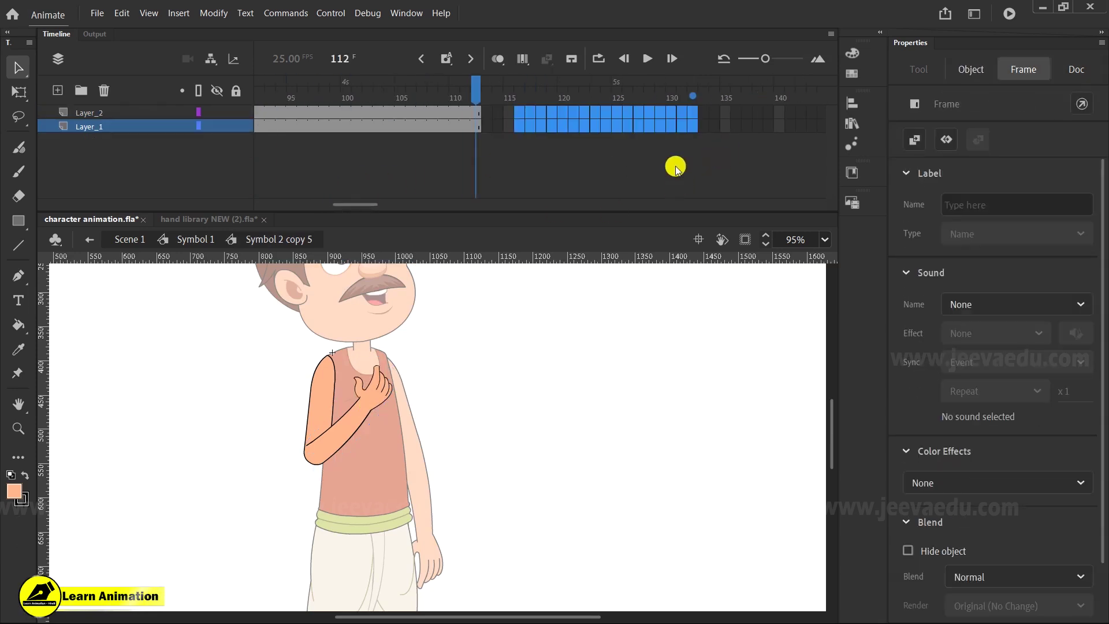
click(676, 127)
Step: Open the nested forearm symbol, Symbol 6 copy 3, and extend both of its layers to frame 175
drag(693, 98, 313, 98)
click(361, 396)
double_click(370, 404)
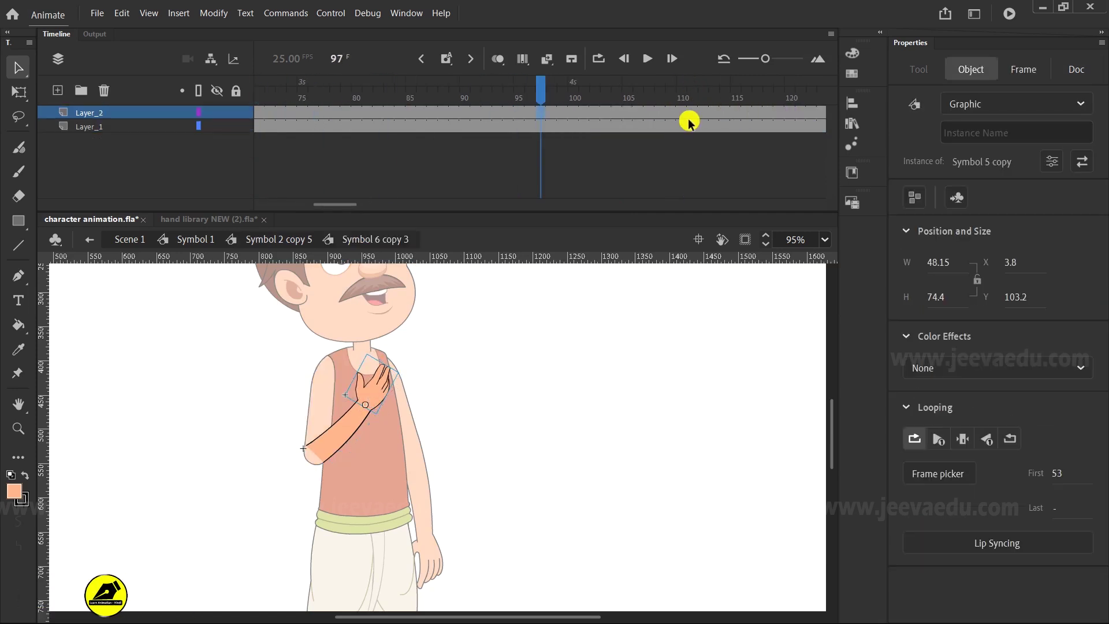
drag(336, 203, 383, 218)
drag(483, 126, 713, 182)
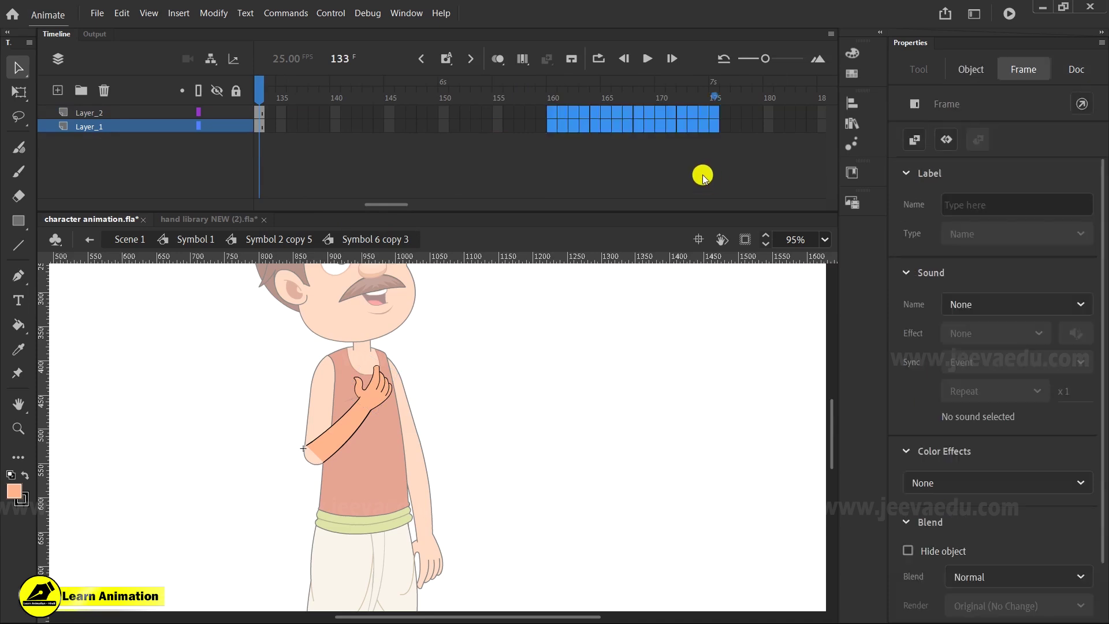
click(720, 110)
drag(718, 99, 383, 98)
Step: Return to Symbol 1 and examine the bent arm's movement around frame 99, both there and inside its symbol
click(196, 239)
click(551, 95)
drag(552, 96, 529, 170)
click(379, 430)
click(375, 411)
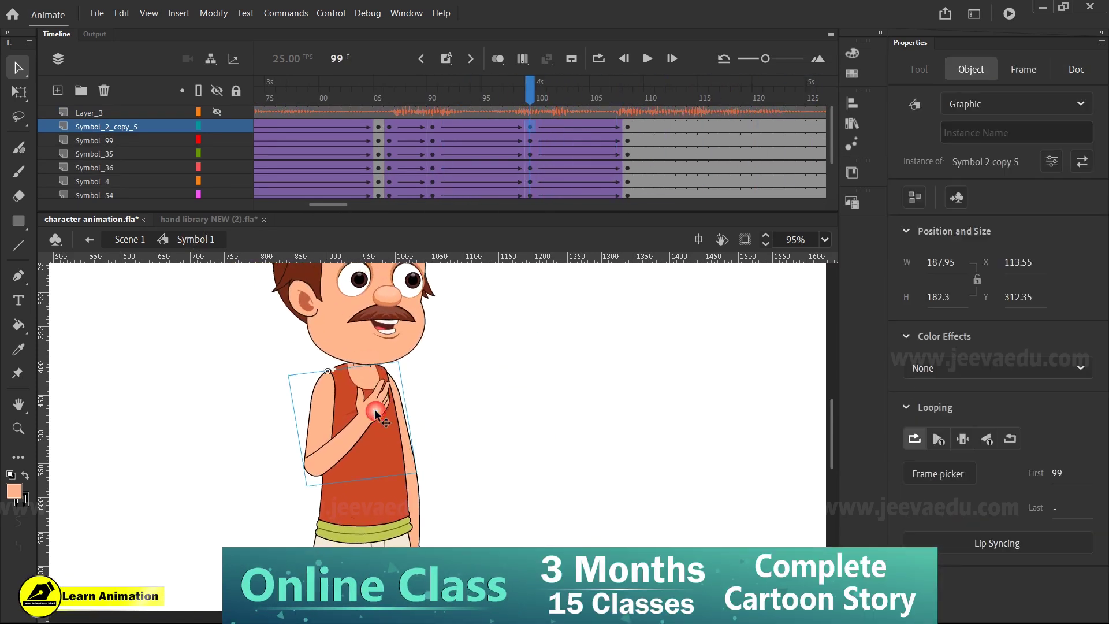
double_click(376, 411)
drag(539, 88, 356, 87)
click(563, 88)
click(561, 157)
double_click(472, 376)
click(548, 90)
drag(550, 90, 518, 107)
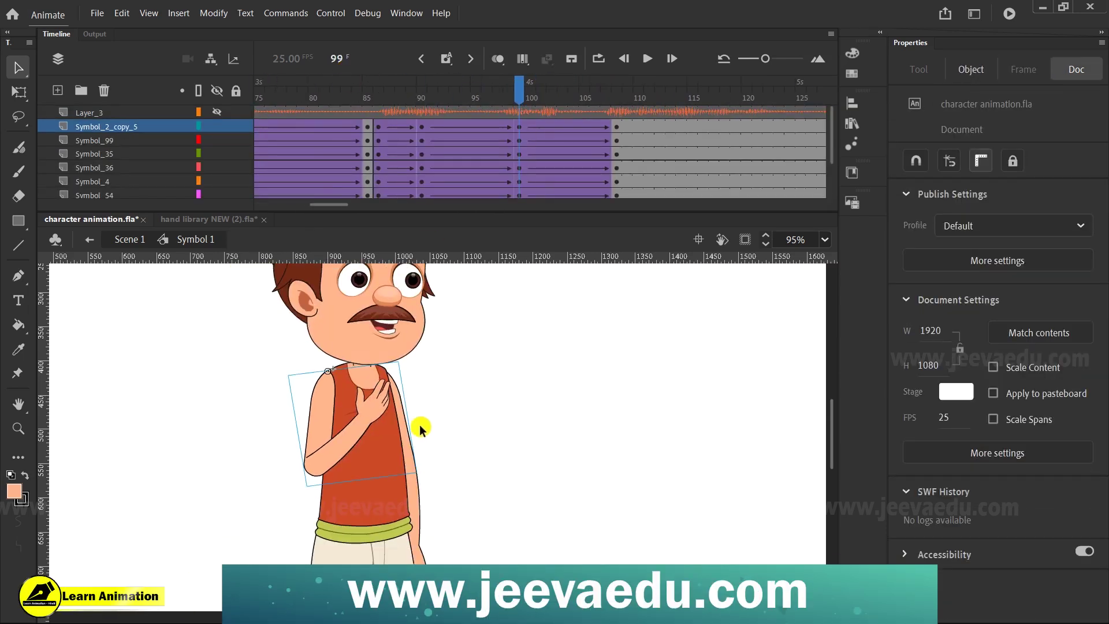
Step: Examine the hand pose from frame 103 to 107 inside Symbol 2 copy 5 and its nested Symbol 6 copy 3
double_click(380, 408)
drag(565, 104, 585, 151)
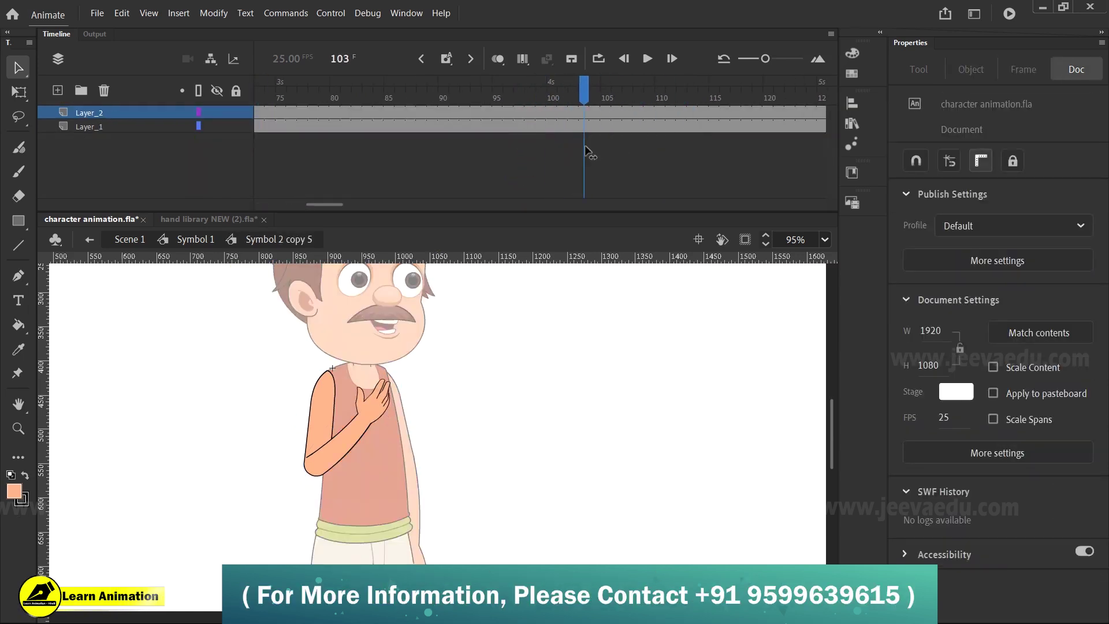
click(372, 408)
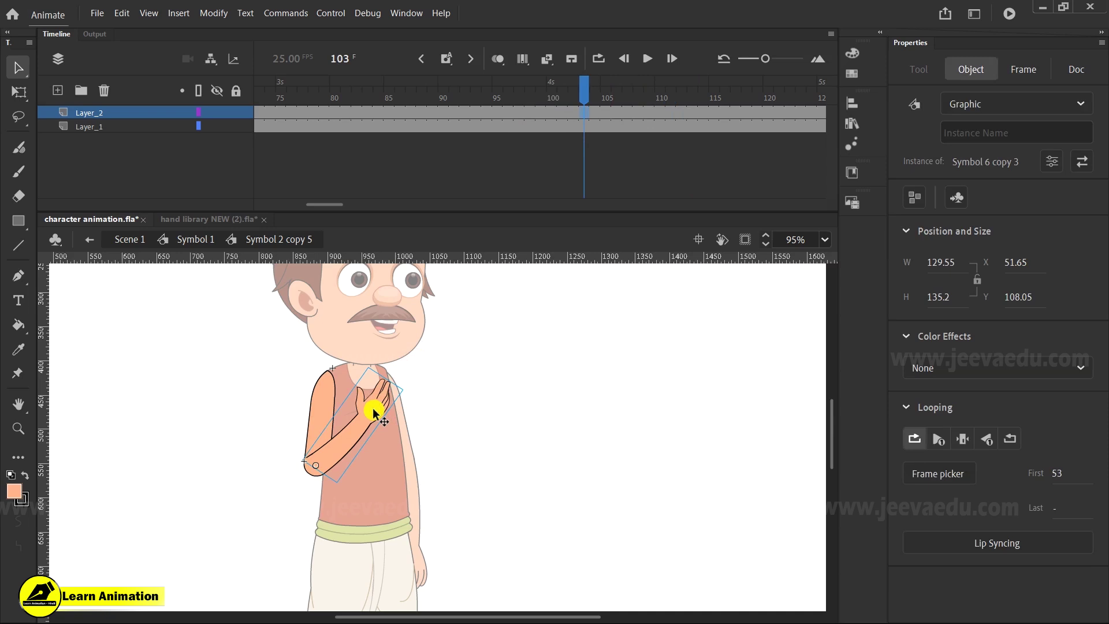
double_click(381, 404)
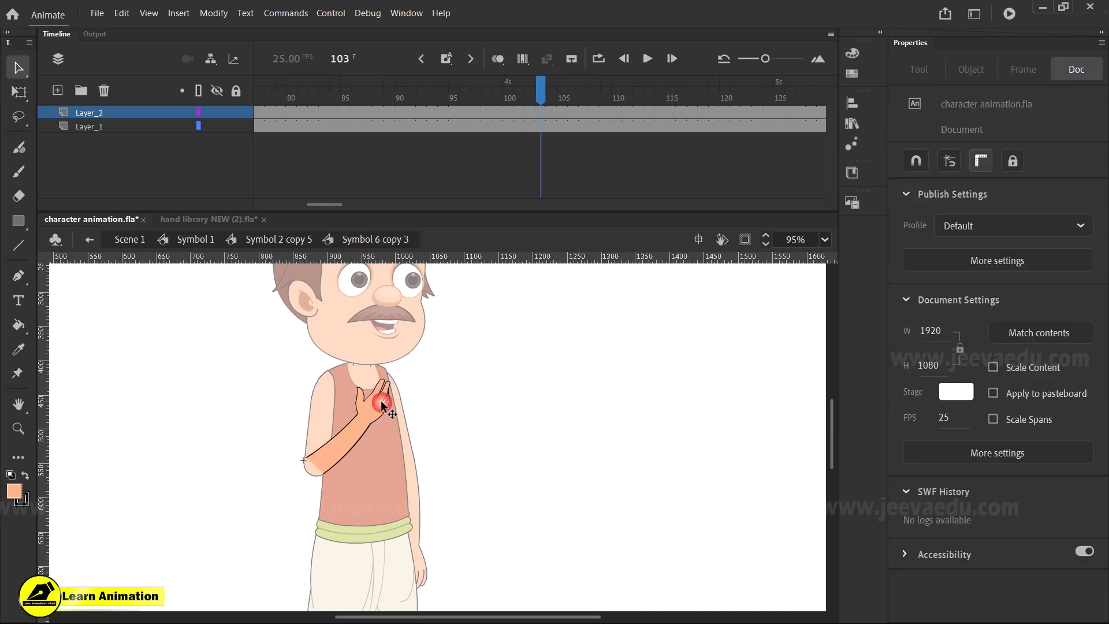
drag(553, 99, 614, 113)
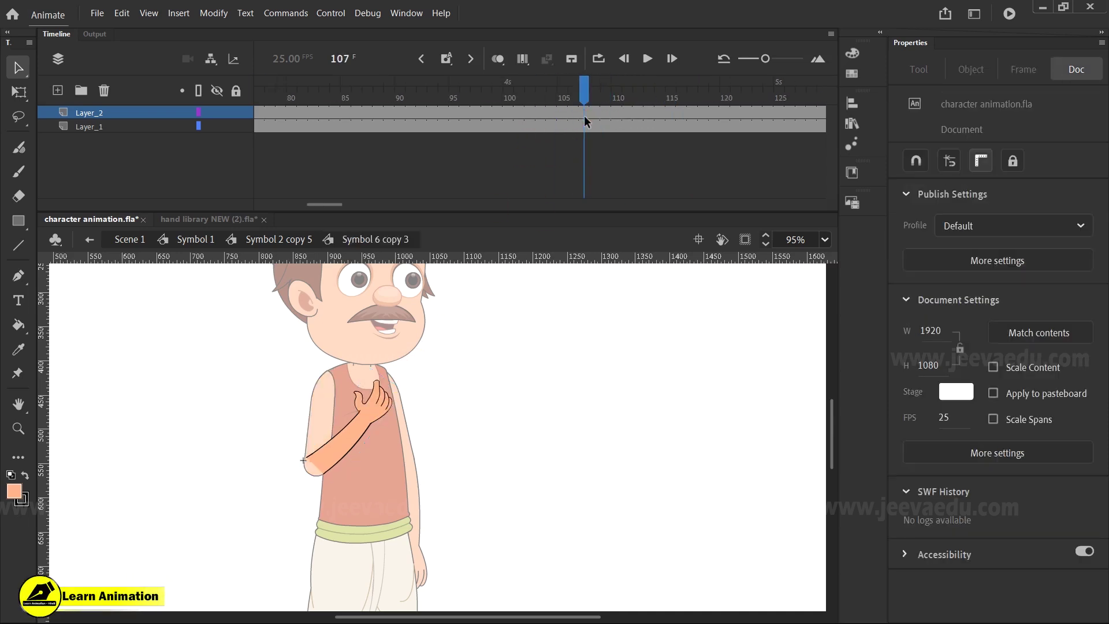
Step: Open the hand symbol, Symbol 5 copy, and extend its layer to frame 145
click(382, 411)
double_click(382, 411)
drag(291, 202, 369, 203)
click(370, 113)
drag(614, 113, 814, 121)
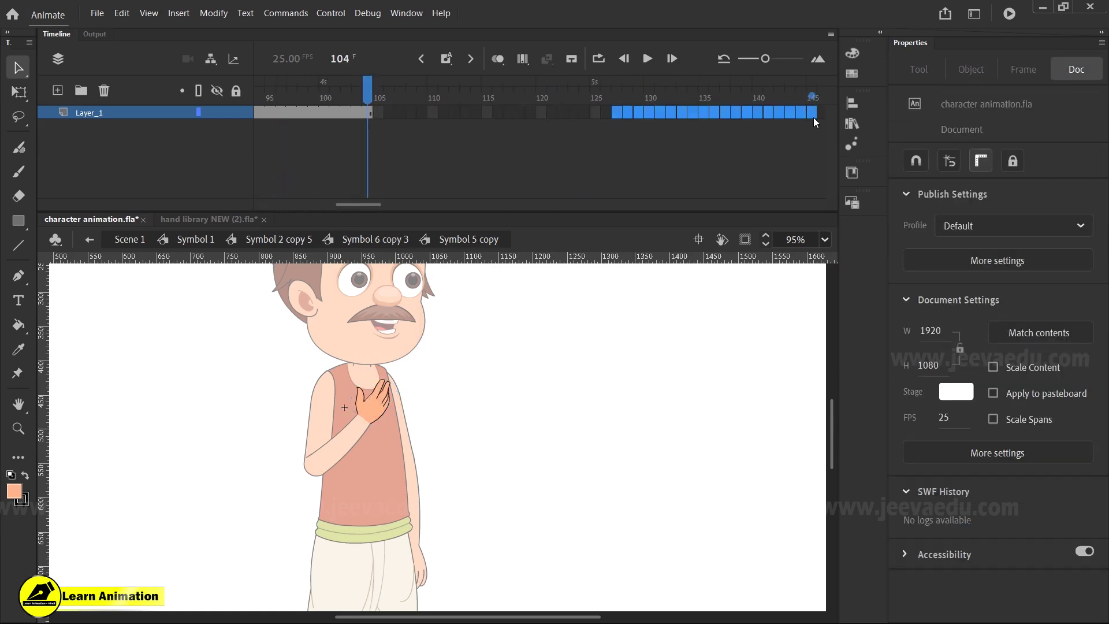
key(F5)
drag(807, 94, 335, 104)
click(405, 128)
Step: Return to Symbol 1 and review the whole character's movement between frames 90 and 108
click(196, 239)
drag(594, 81, 506, 175)
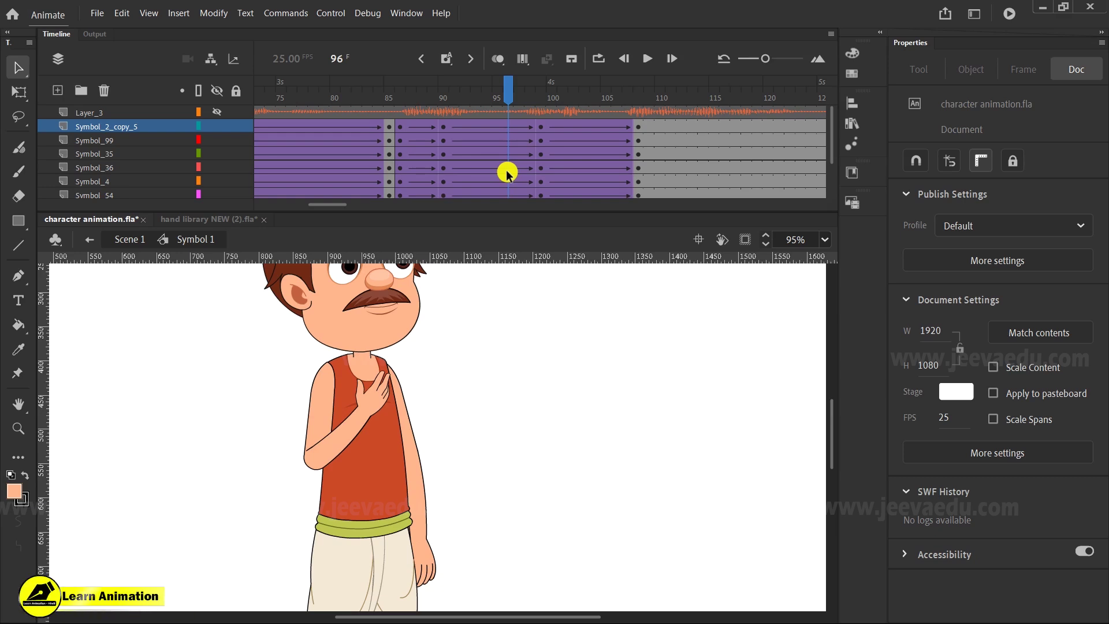
drag(504, 88, 638, 153)
key(z)
alt+click(497, 469)
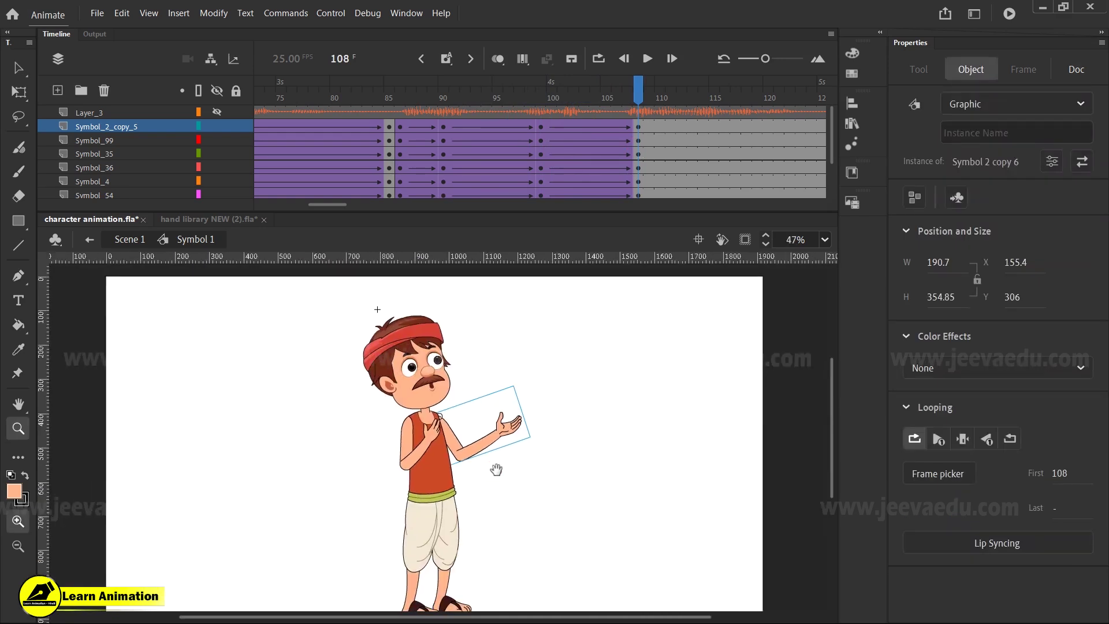
drag(610, 98, 638, 156)
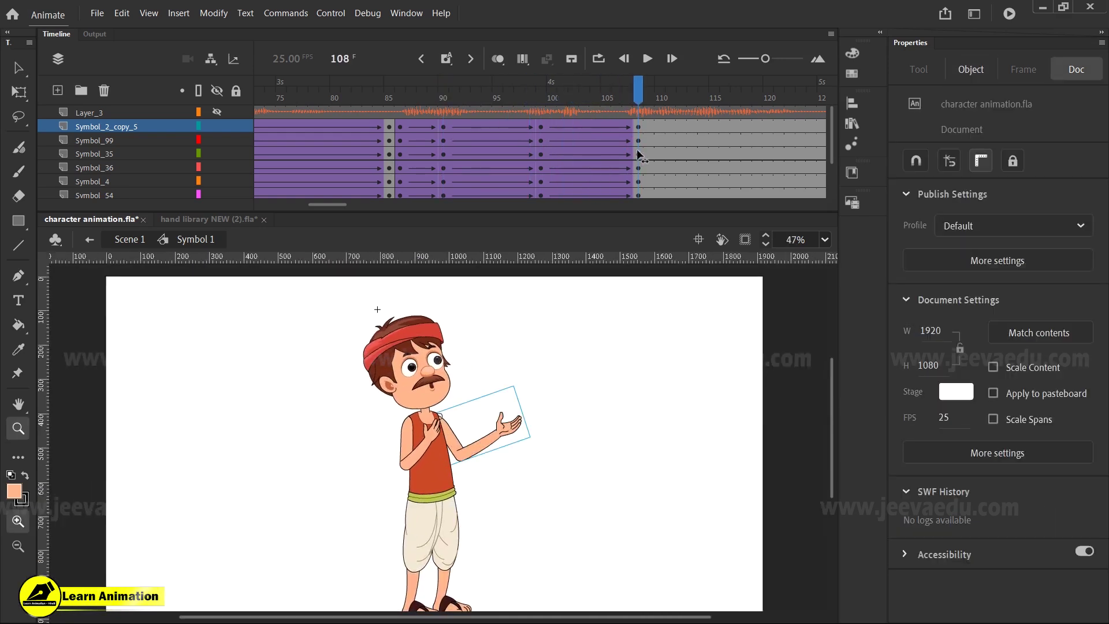
drag(449, 154, 542, 163)
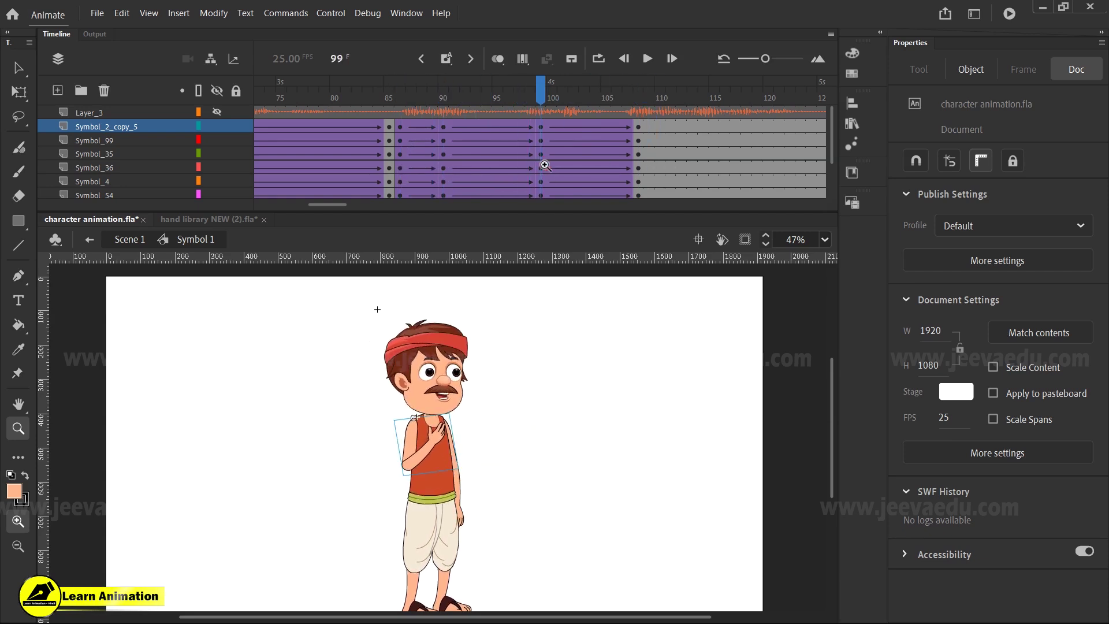
drag(519, 432, 523, 397)
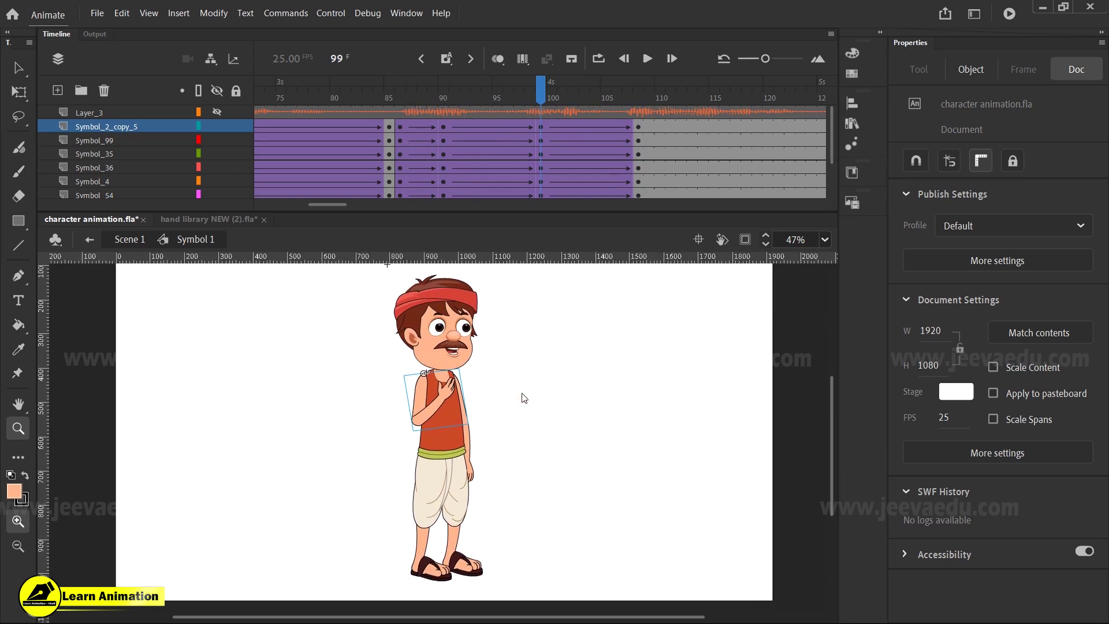
click(446, 123)
click(638, 123)
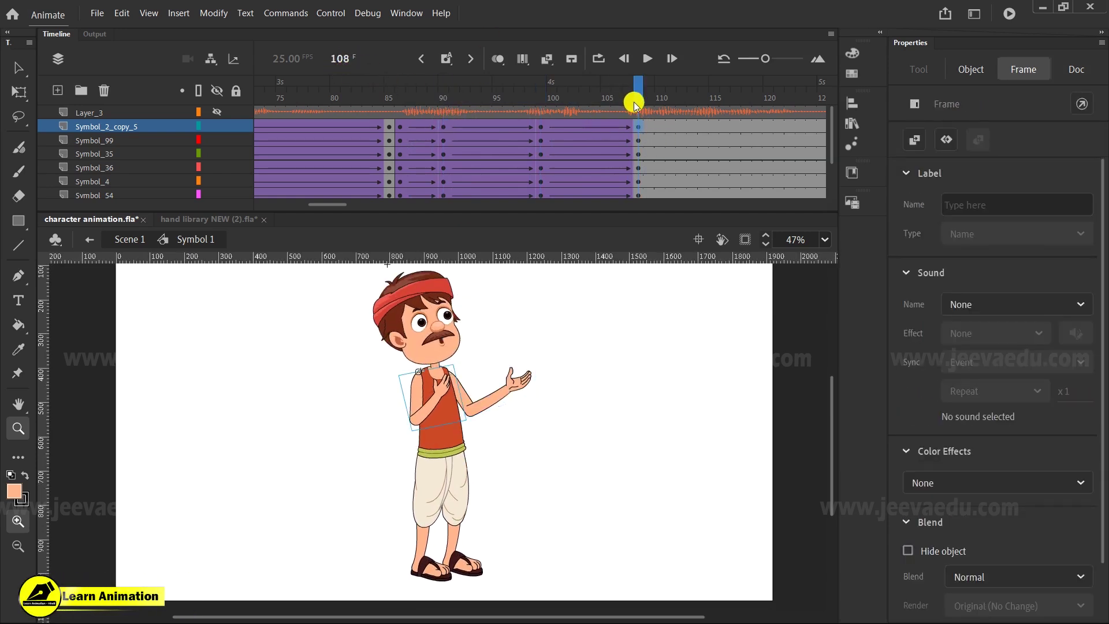
drag(646, 97, 540, 97)
Step: Open the head symbol, Symbol 99, and insert keyframes on all of its layers at frame 99
click(428, 357)
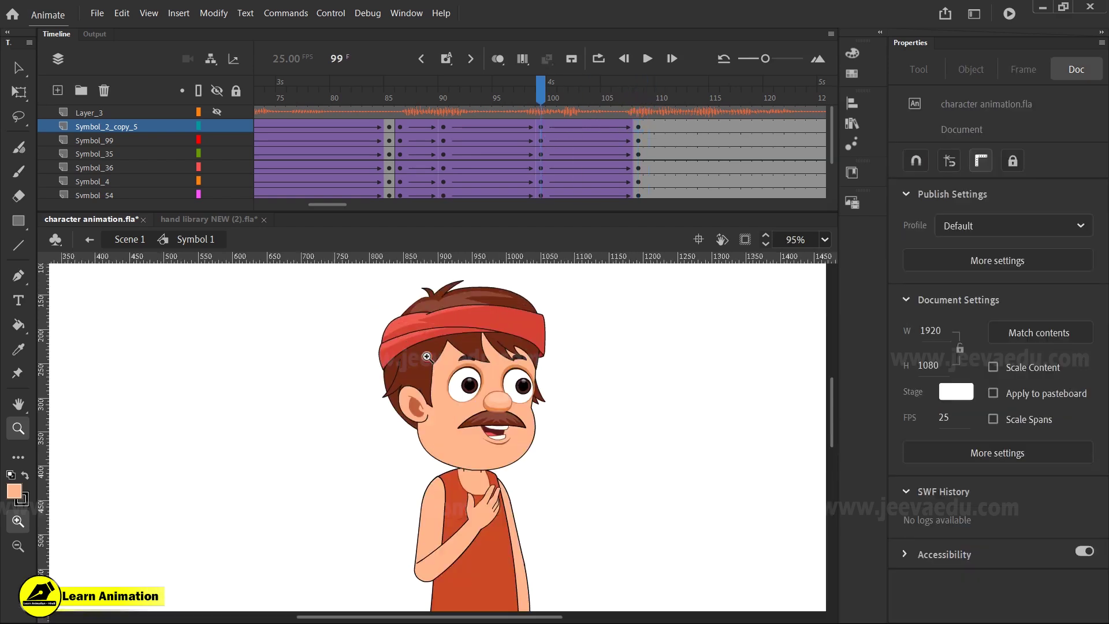
key(v)
double_click(487, 402)
click(541, 126)
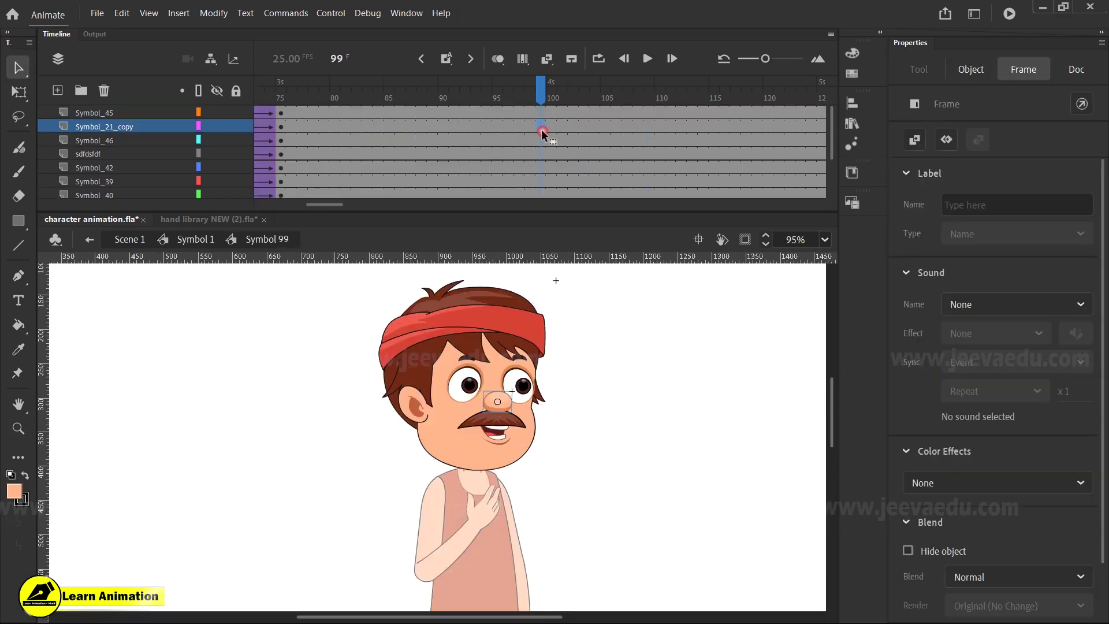
mouse_move(541, 121)
mouse_down()
mouse_move(542, 214)
mouse_move(539, 124)
mouse_up()
key(F6)
Step: Insert keyframes on all head layers at frames 90 and 108
click(453, 90)
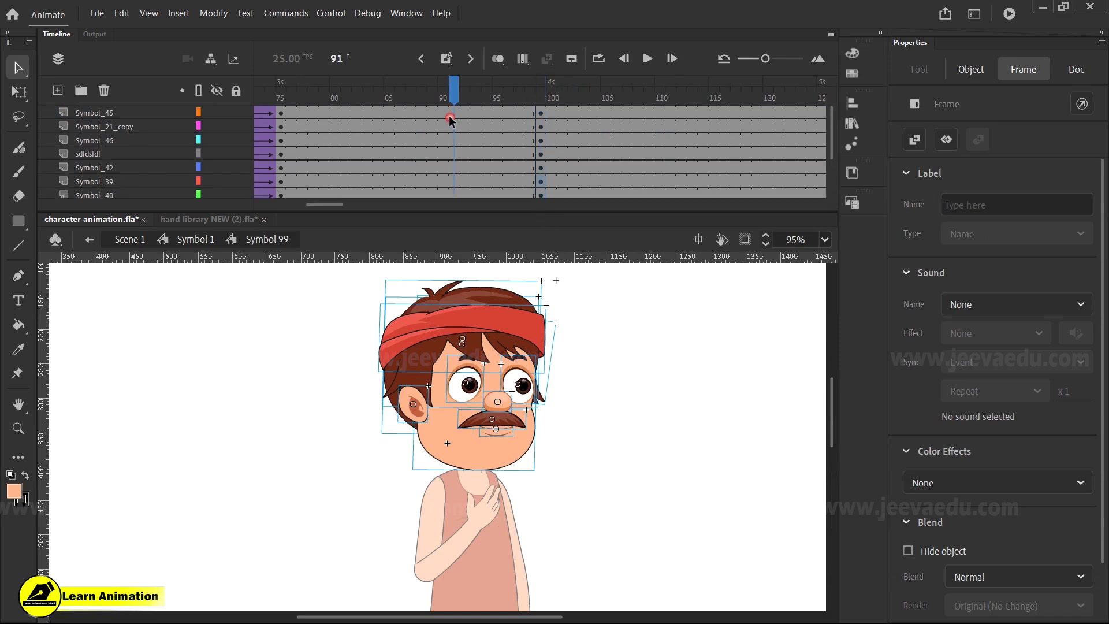
drag(446, 110, 445, 244)
key(F6)
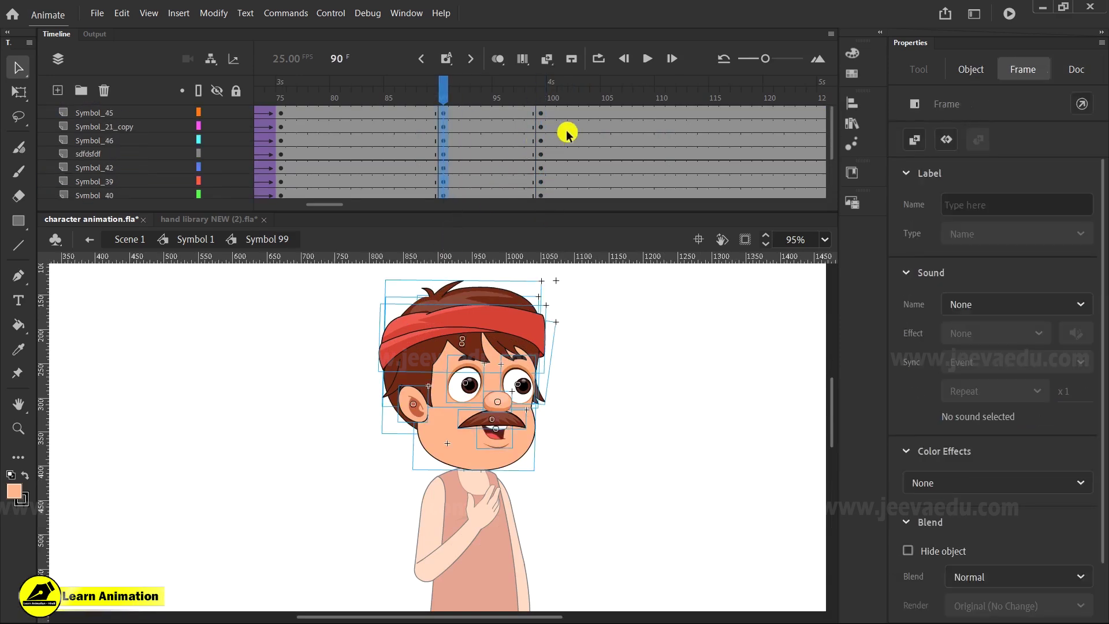
click(628, 112)
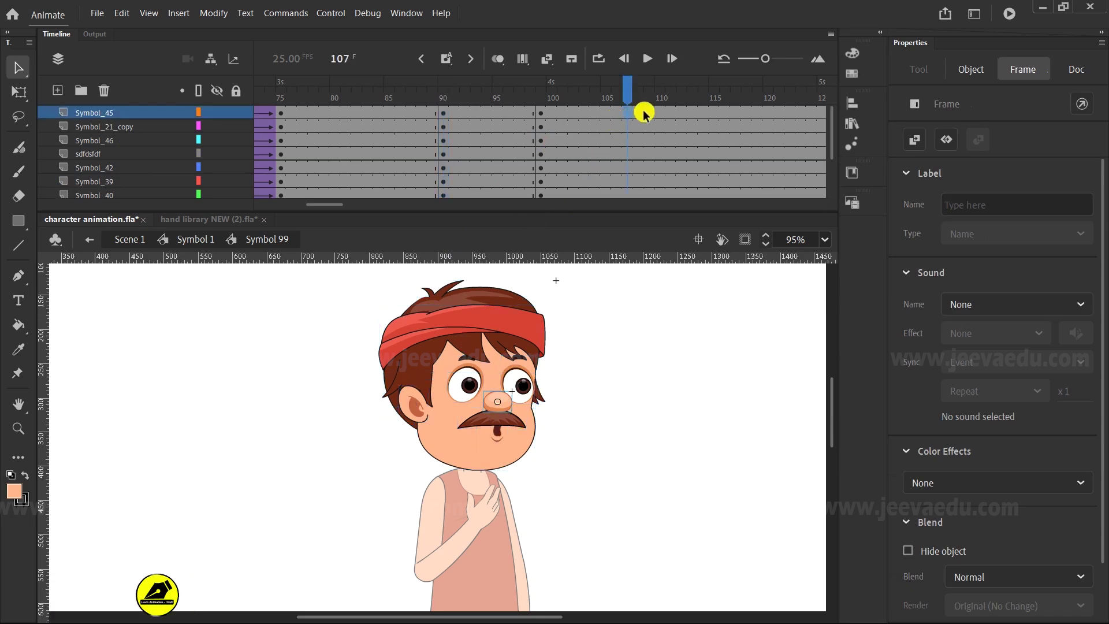
drag(639, 110, 637, 210)
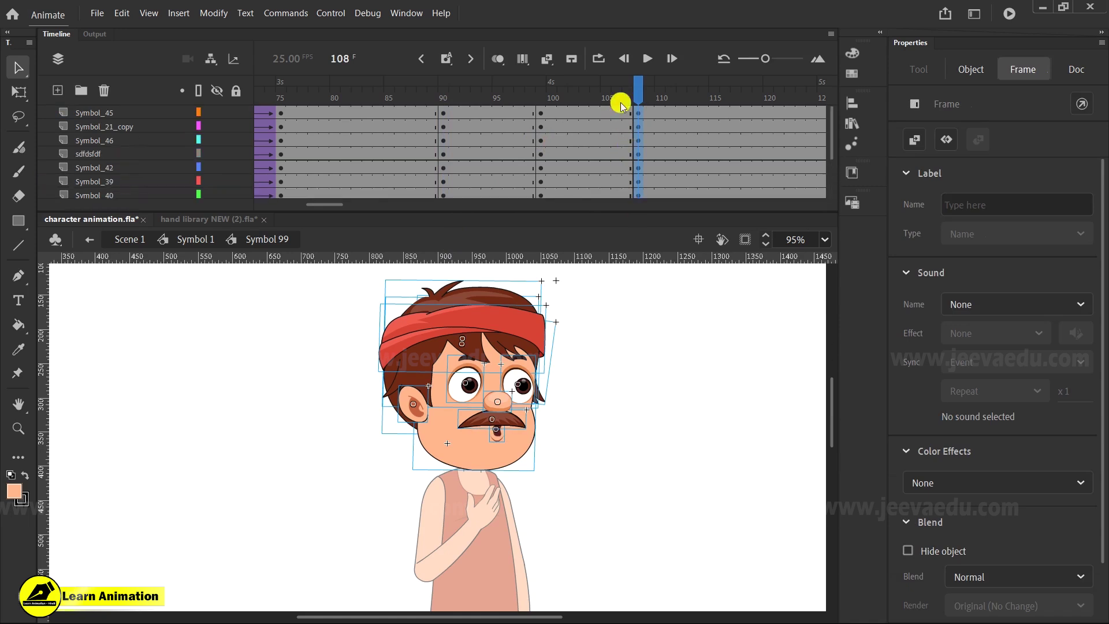
Step: Create classic tweens on all head layers between the keyframes at 90, 99 and 108, and adjust their easing
drag(519, 117, 576, 199)
right_click(548, 109)
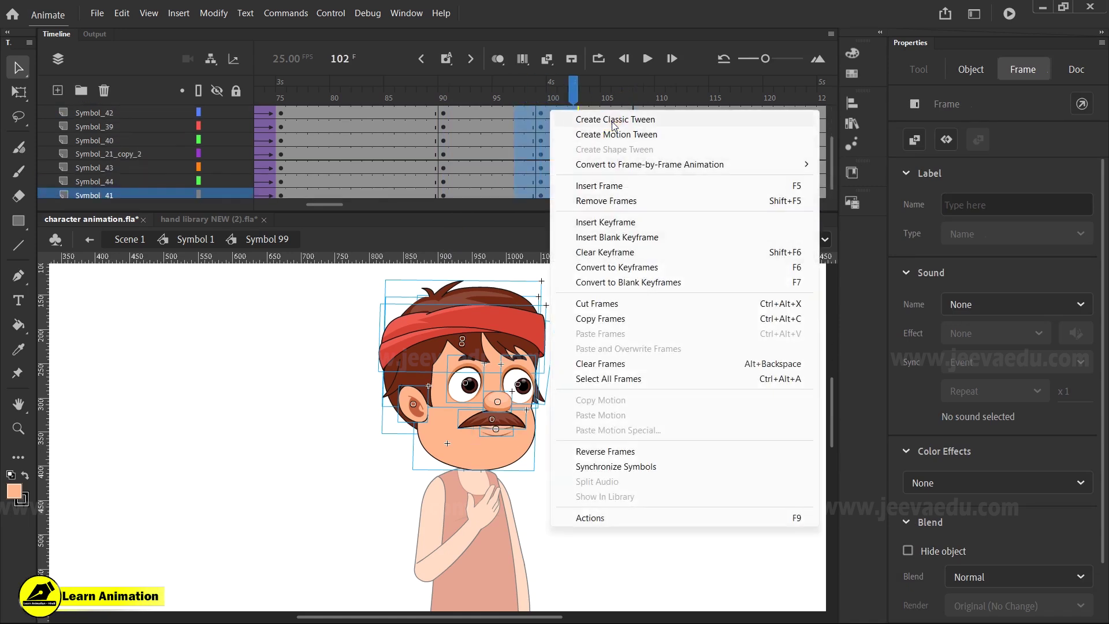
click(608, 119)
drag(607, 136, 604, 238)
click(1080, 305)
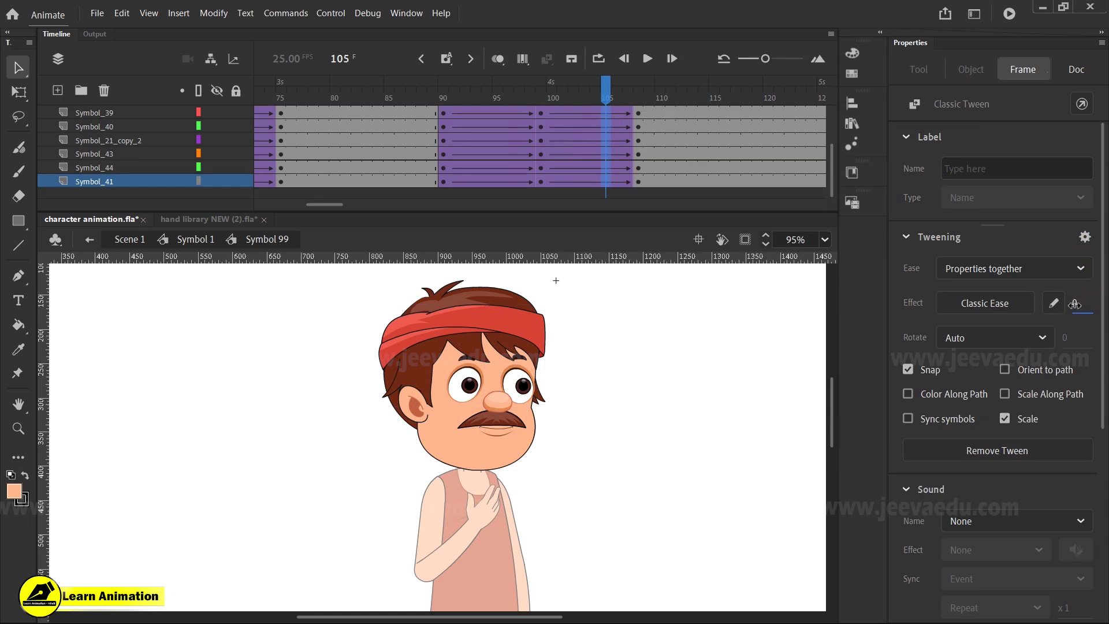
drag(495, 123, 517, 247)
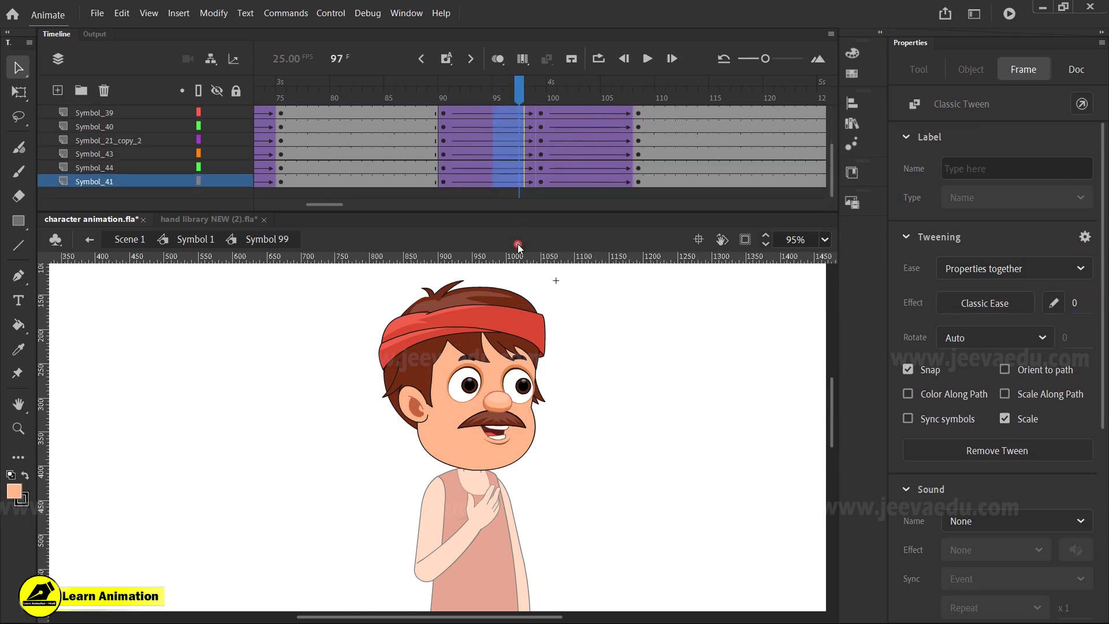
Step: Return to Symbol 1 and compare the character's poses at frames 108 and 99
click(542, 99)
click(195, 239)
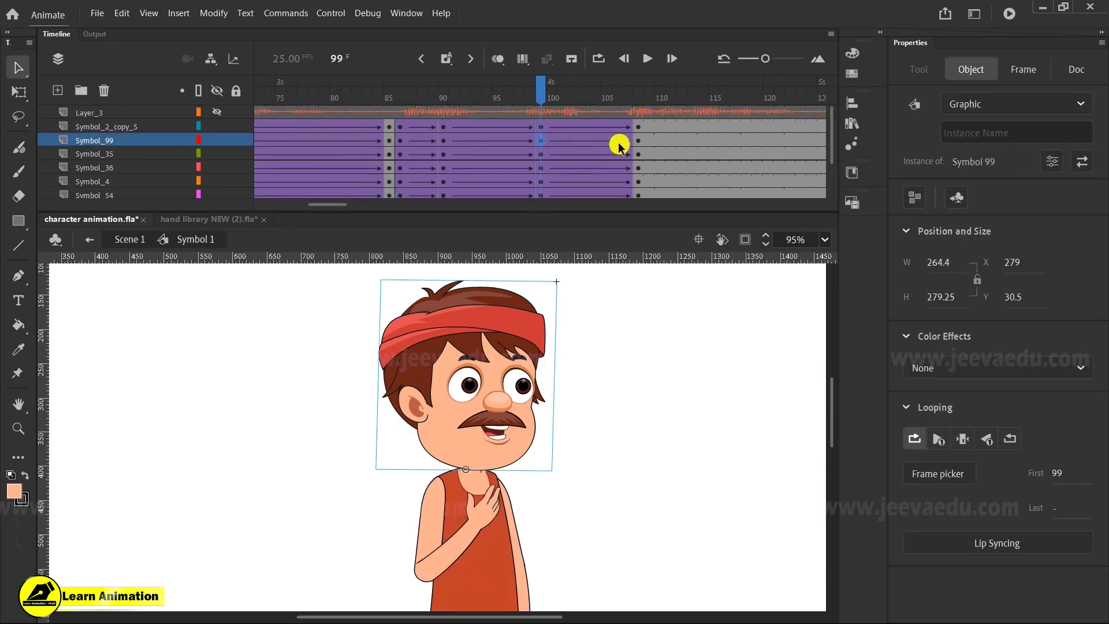
click(637, 127)
click(541, 126)
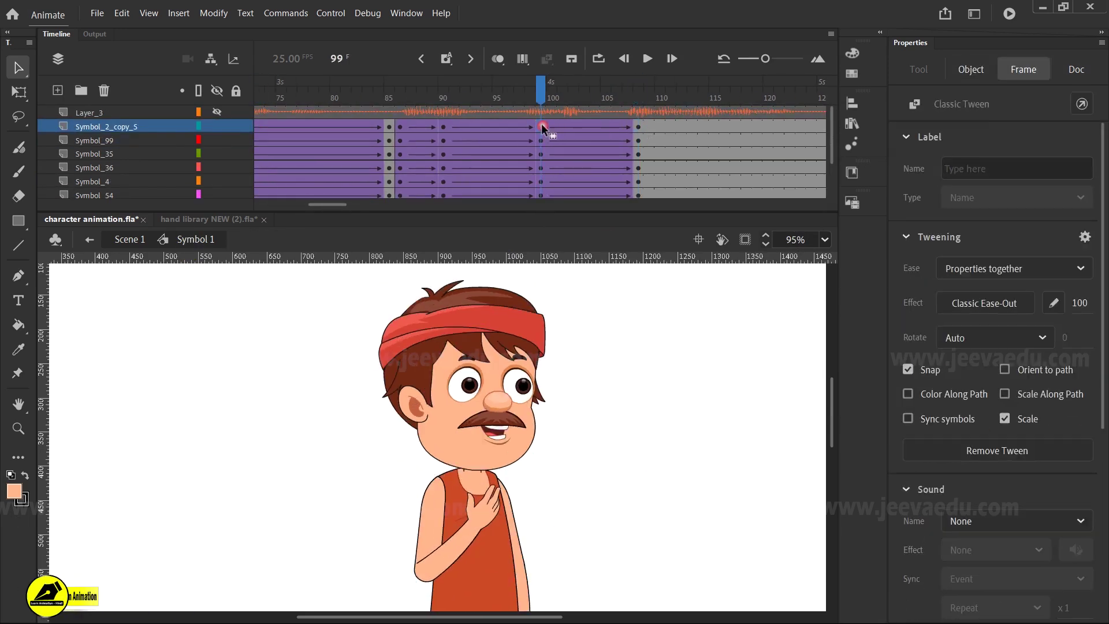
Step: Reopen Symbol 99 at frame 99 and move both eyes, the nose, moustache and mouth downward together
double_click(484, 427)
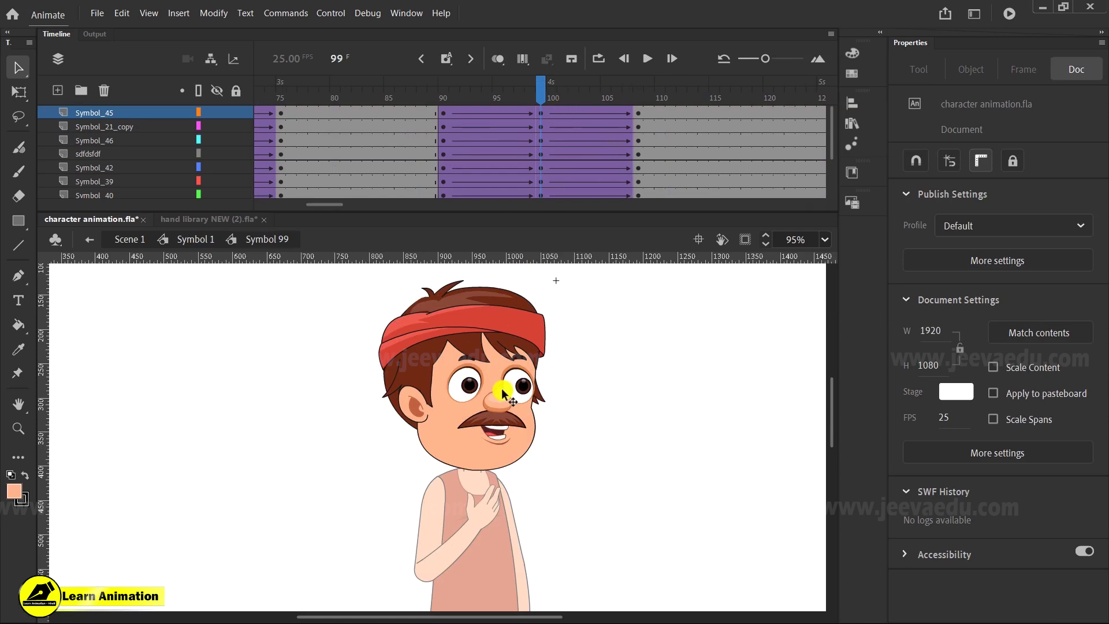
click(465, 384)
shift+click(500, 403)
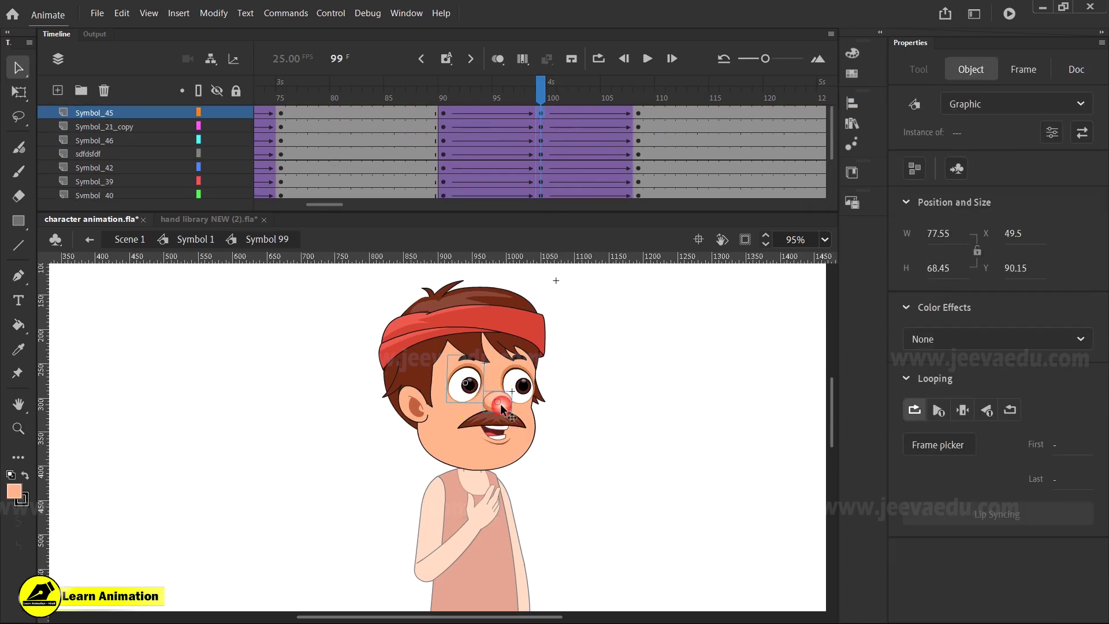
shift+click(523, 387)
shift+click(491, 419)
shift+click(498, 437)
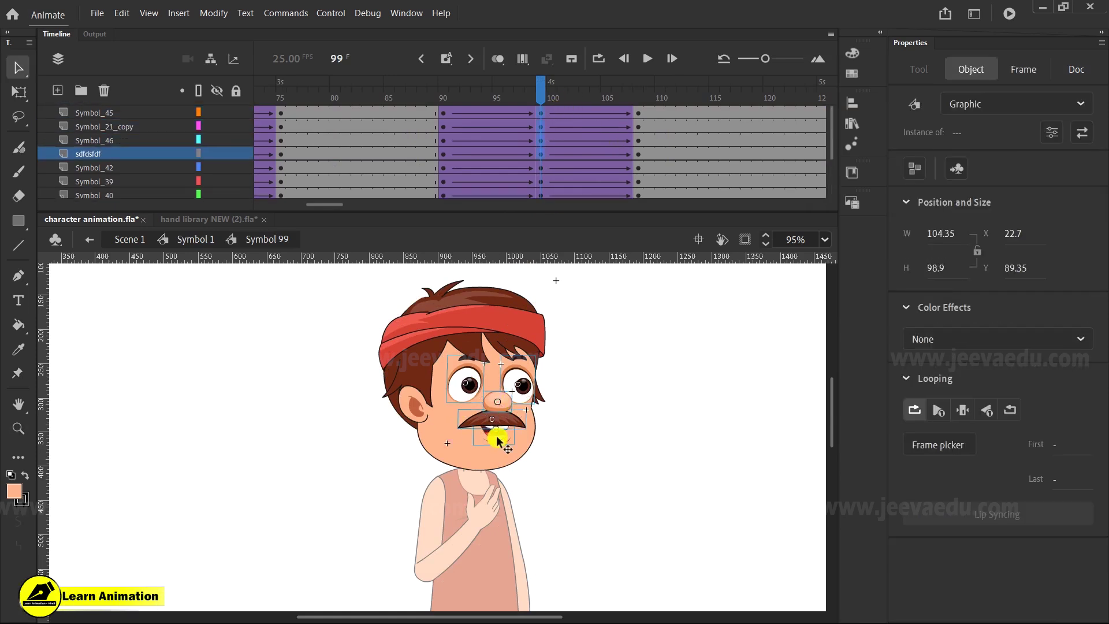
key(Down)
key(Down)
key(Down)
key(Down)
key(Down)
key(Down)
key(Down)
key(Down)
key(Down)
key(Down)
key(Down)
key(Down)
key(Down)
key(Down)
key(Down)
key(Down)
key(Down)
key(Down)
key(Down)
Step: Open the eye nearest the ear (Symbol 21 copy 5) and duplicate its blink keyframes from frames 5–15 to frames 94–104
click(425, 408)
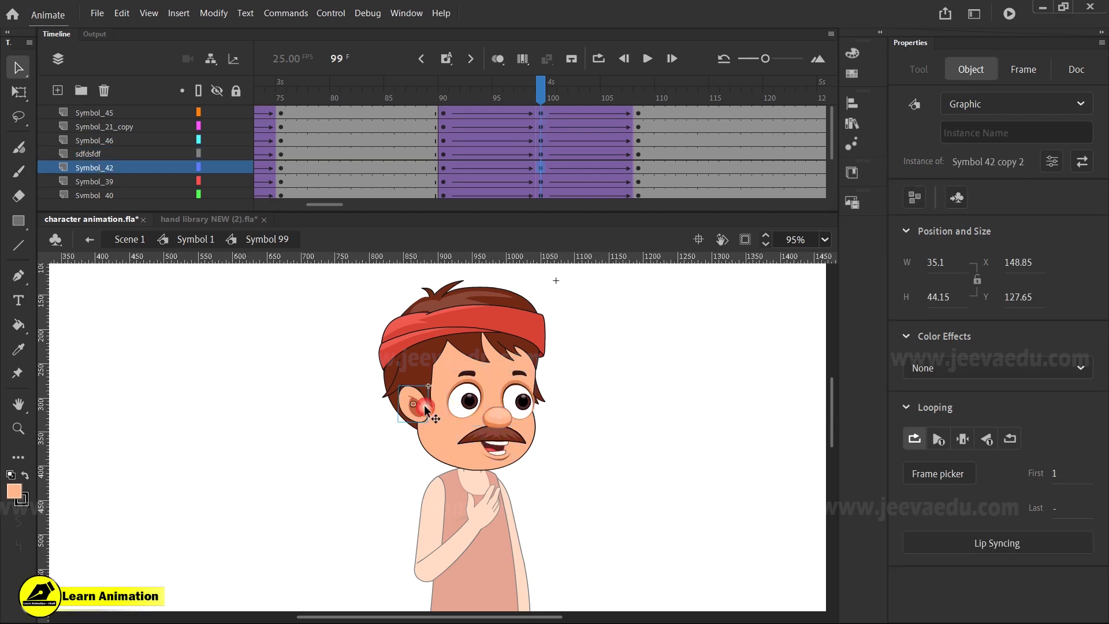
click(470, 400)
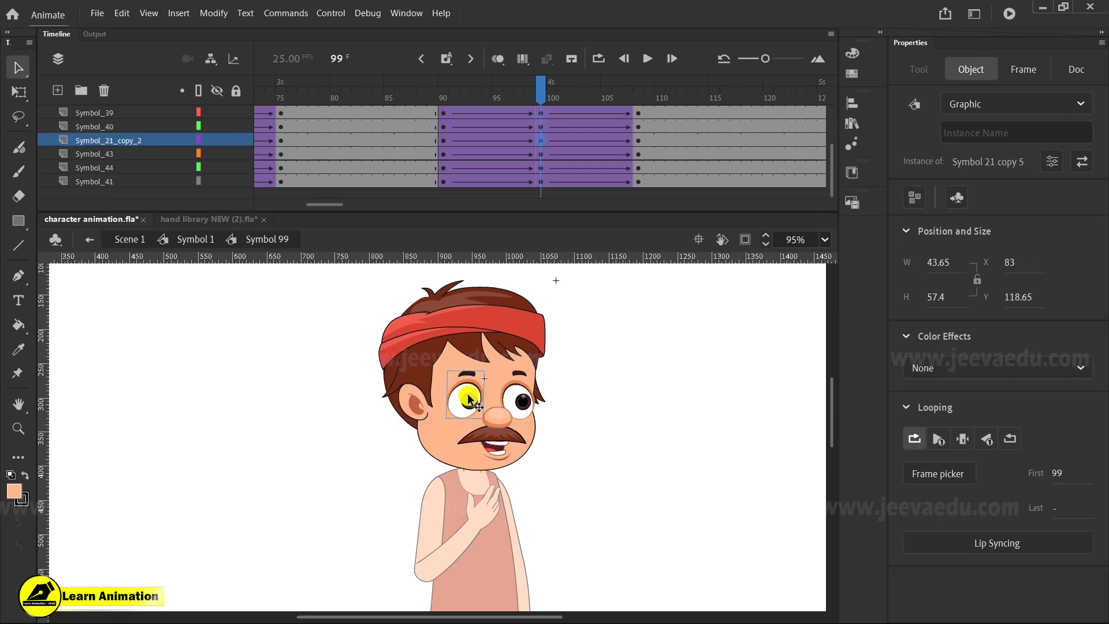
double_click(464, 409)
click(540, 116)
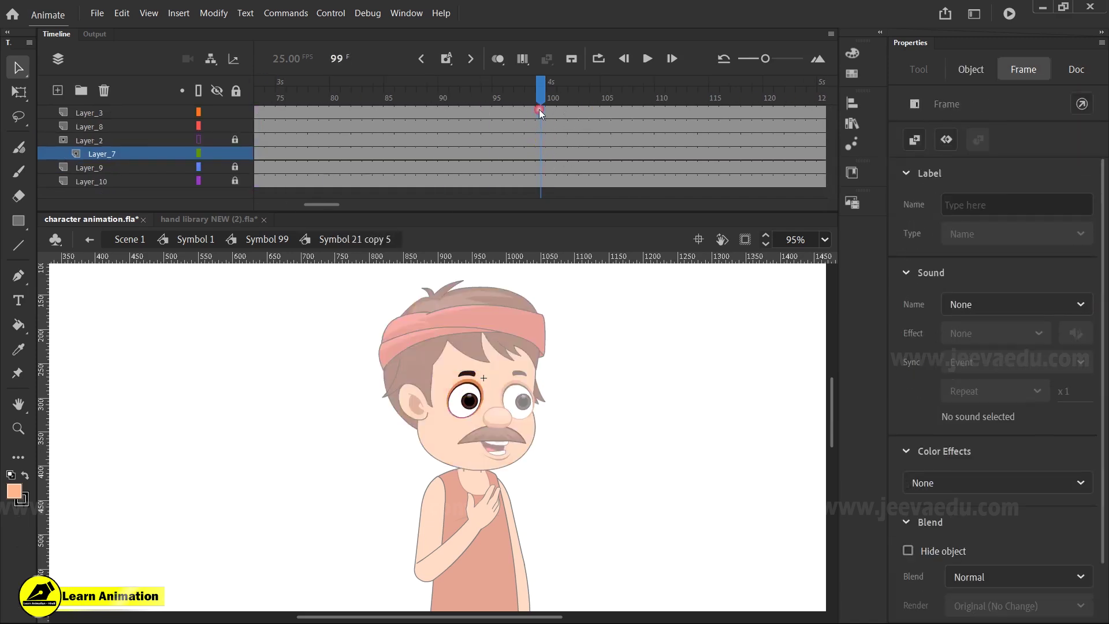
click(542, 103)
drag(328, 203, 283, 207)
drag(406, 155, 303, 106)
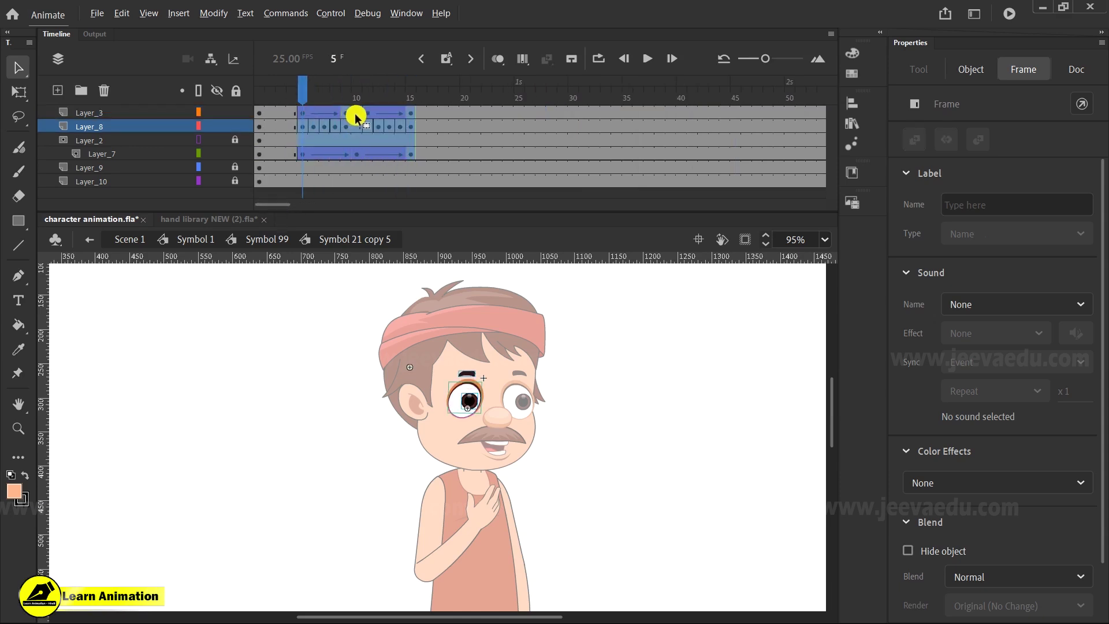
drag(356, 120, 905, 150)
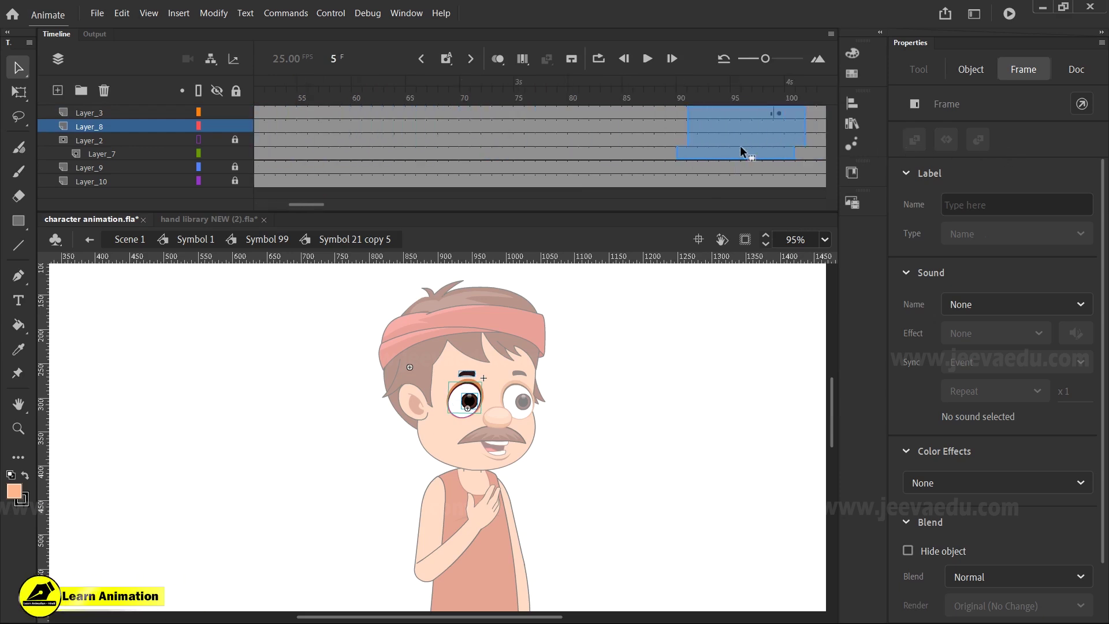
drag(775, 147, 777, 154)
click(779, 116)
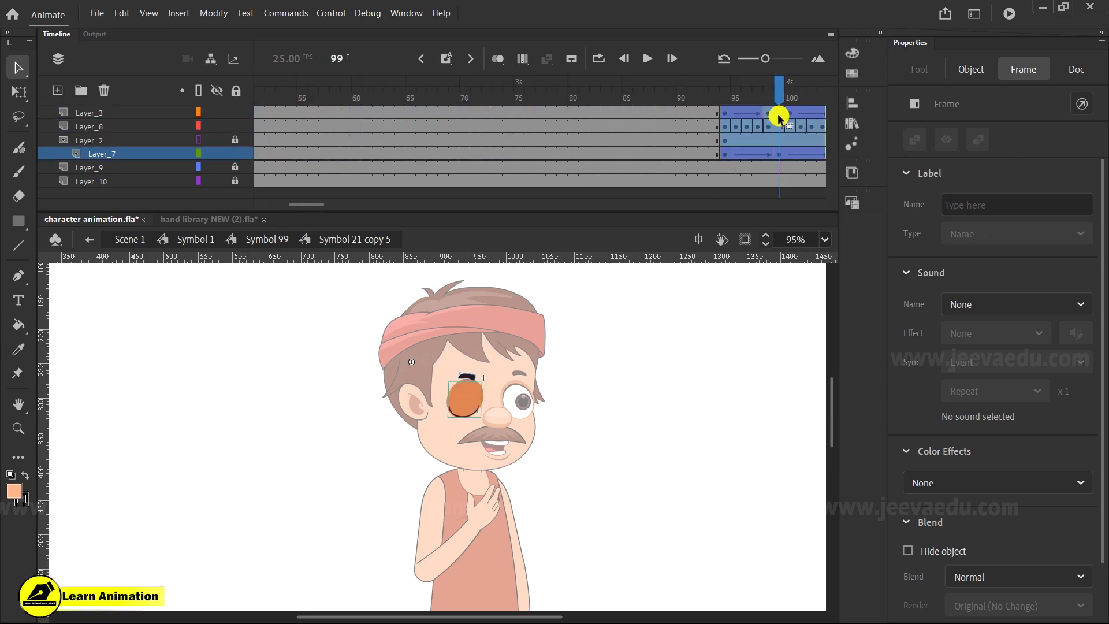
Step: Open the other eye (Symbol 21 copy 4) and duplicate its blink keyframes from frames 5–15 to frames 94–104
double_click(598, 437)
click(520, 405)
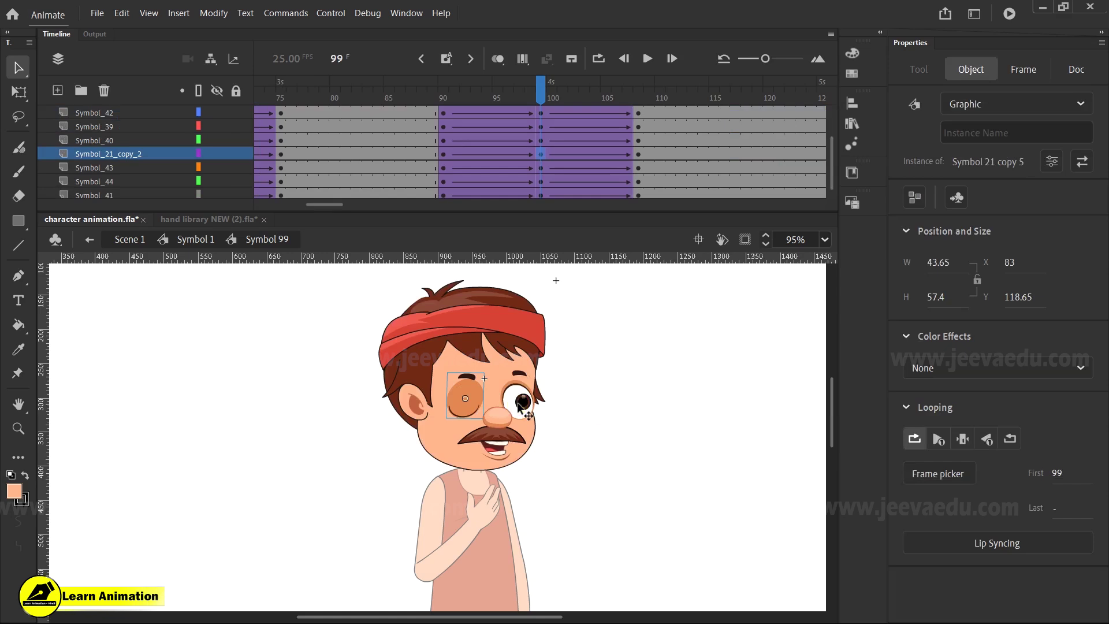
double_click(520, 405)
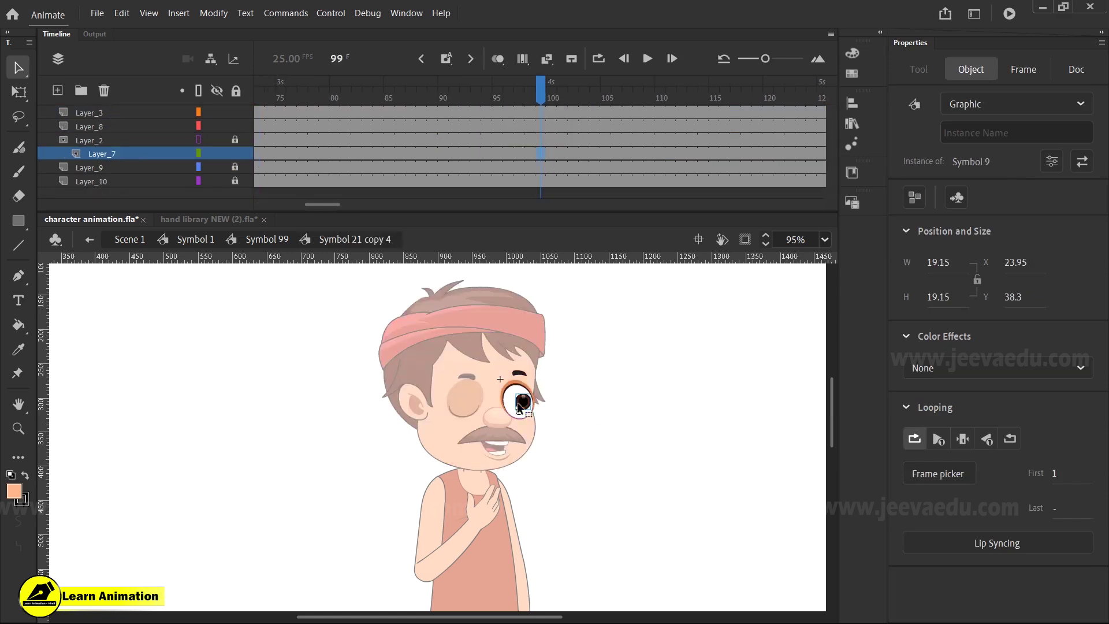
click(539, 151)
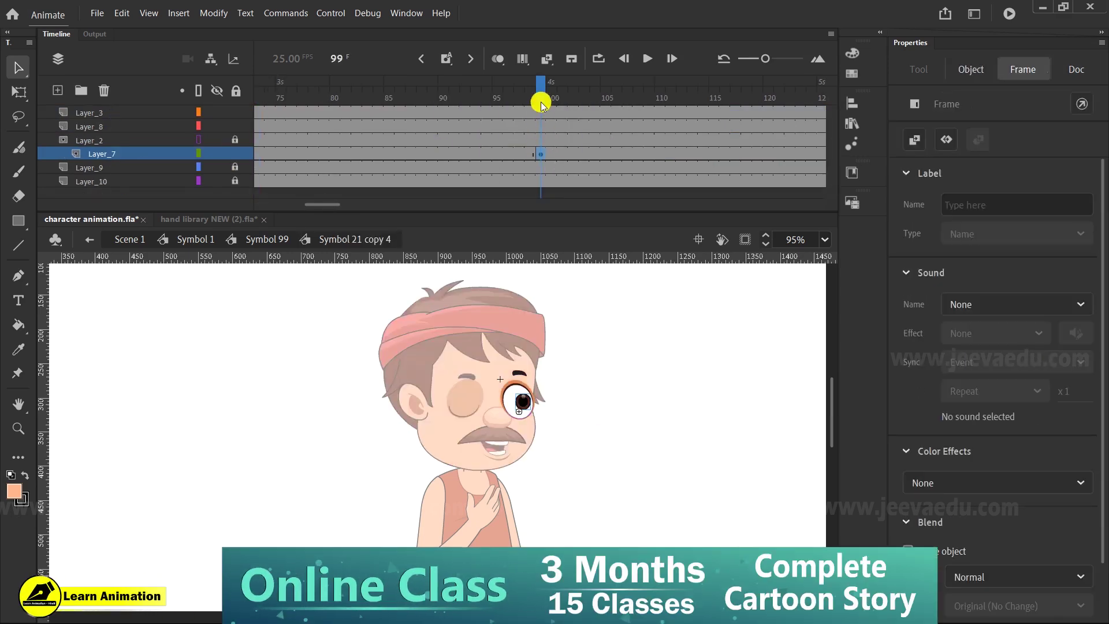
click(262, 155)
key(shift+comma)
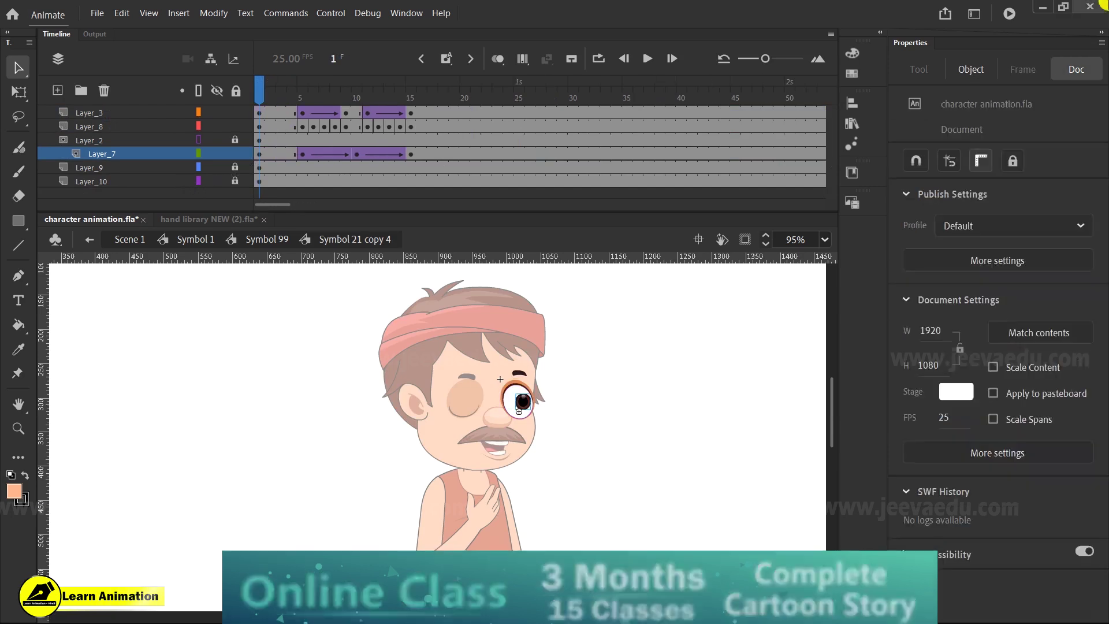
drag(414, 153, 296, 102)
drag(367, 157, 508, 156)
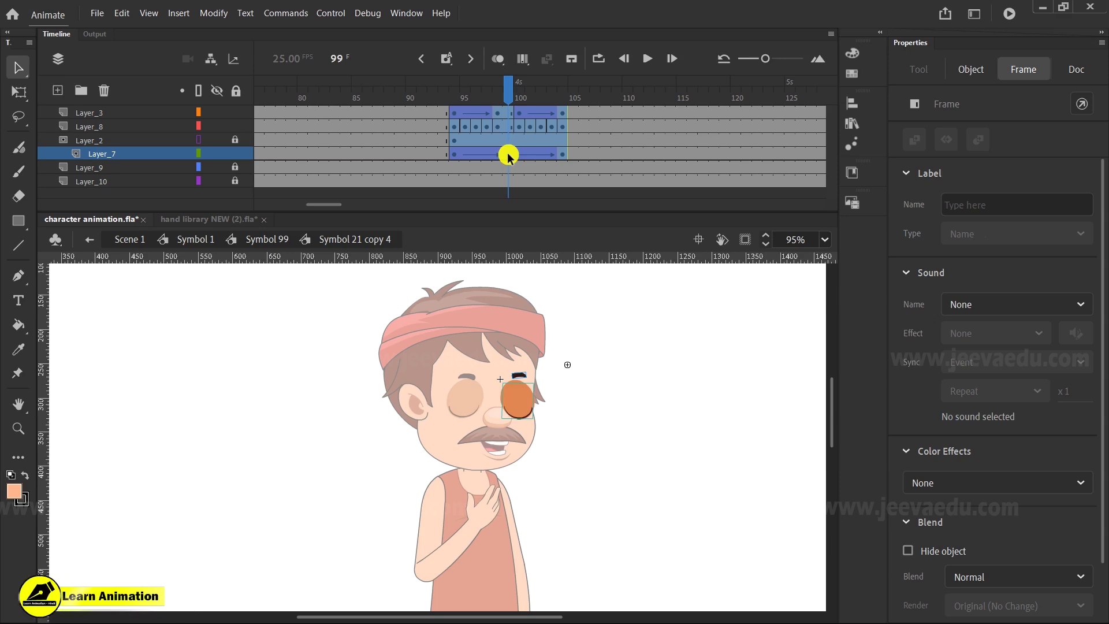
mouse_move(493, 87)
mouse_down()
mouse_move(455, 87)
mouse_move(527, 87)
mouse_move(508, 87)
mouse_up()
click(510, 122)
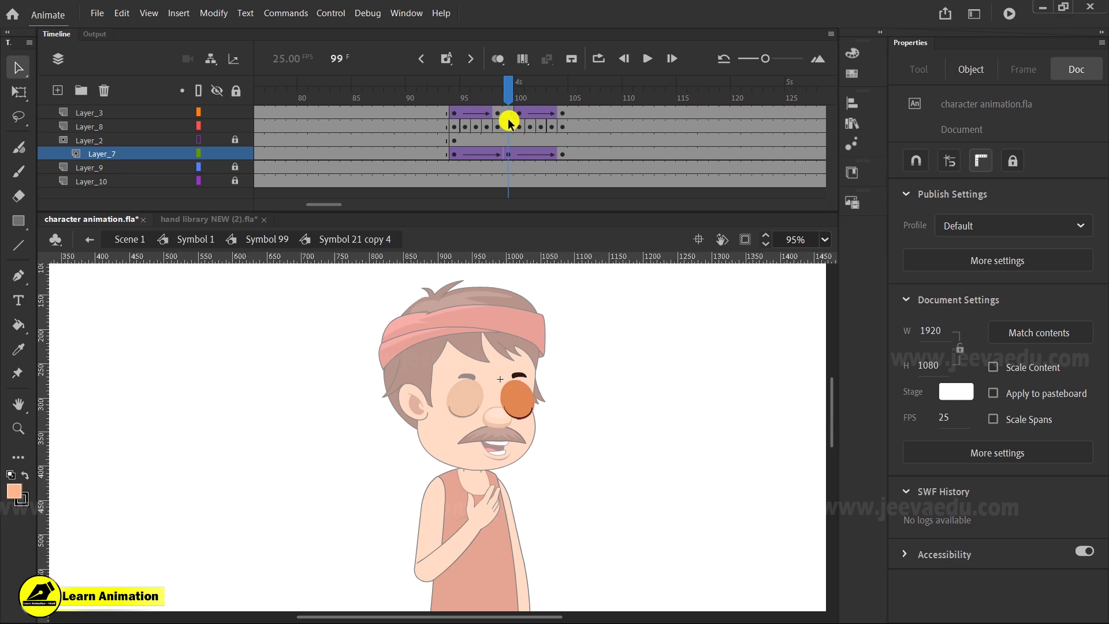
Step: Return to Symbol 99 and check how both eyes blink as the head turns around frame 99
click(266, 239)
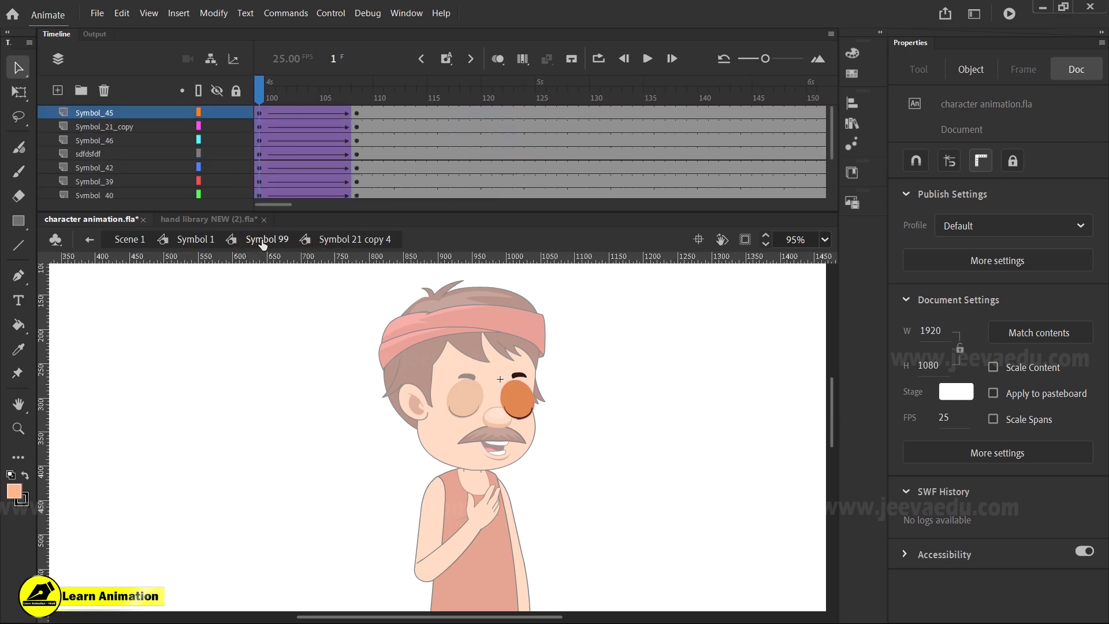
click(536, 121)
click(502, 125)
click(531, 127)
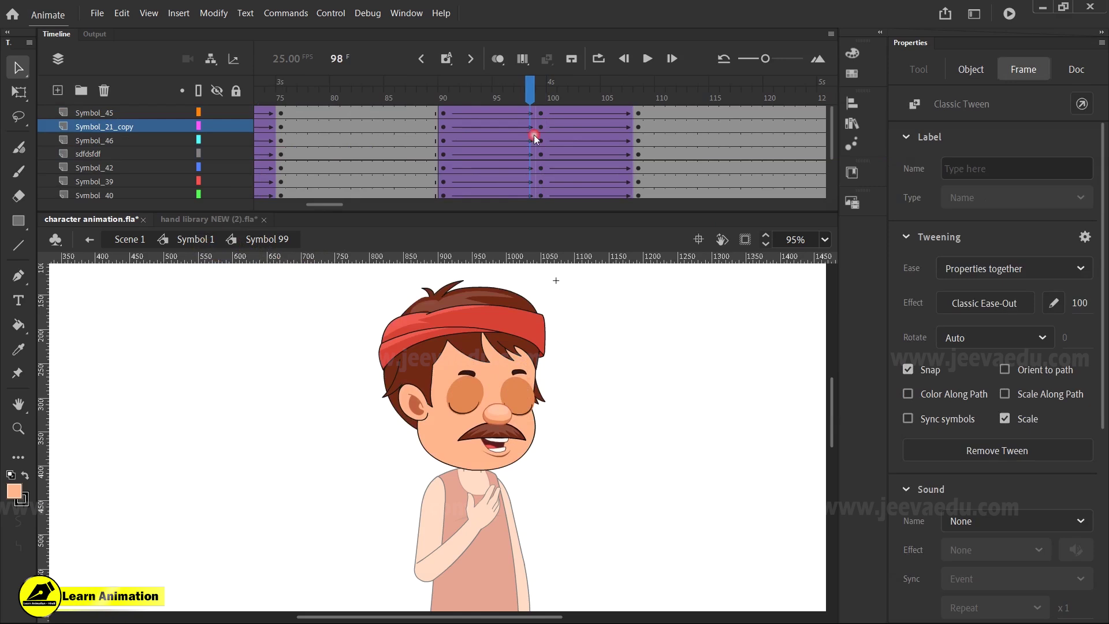
key(z)
click(458, 405)
drag(523, 99, 530, 154)
click(535, 154)
Step: Rotate the hair strand beside the far eye slightly inward behind the face at frame 99 with Free Transform
key(v)
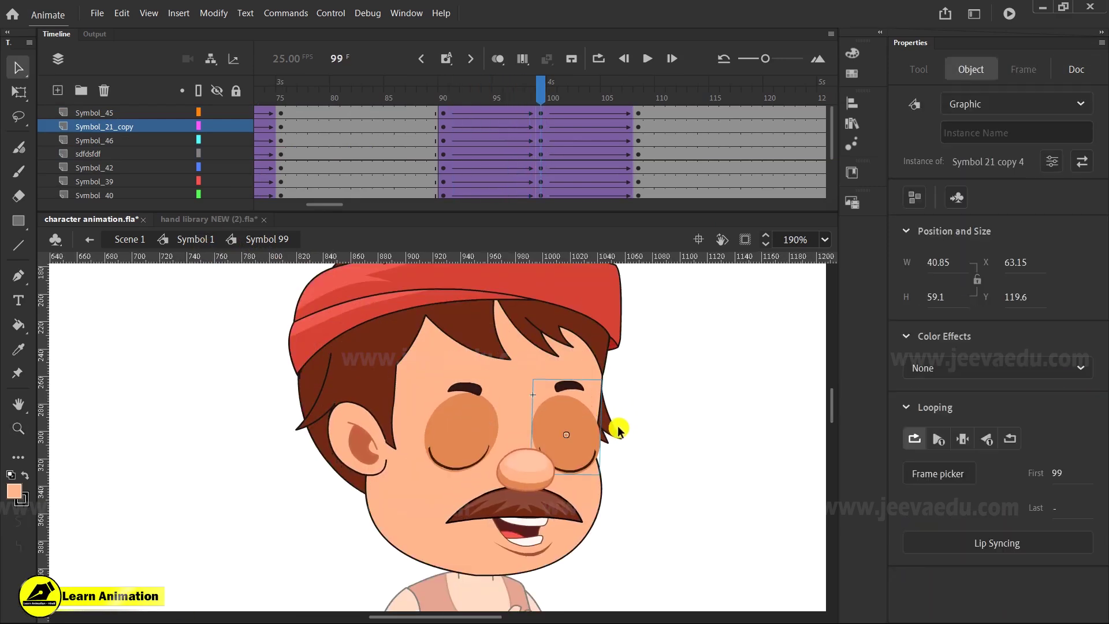
drag(537, 110, 540, 159)
click(540, 157)
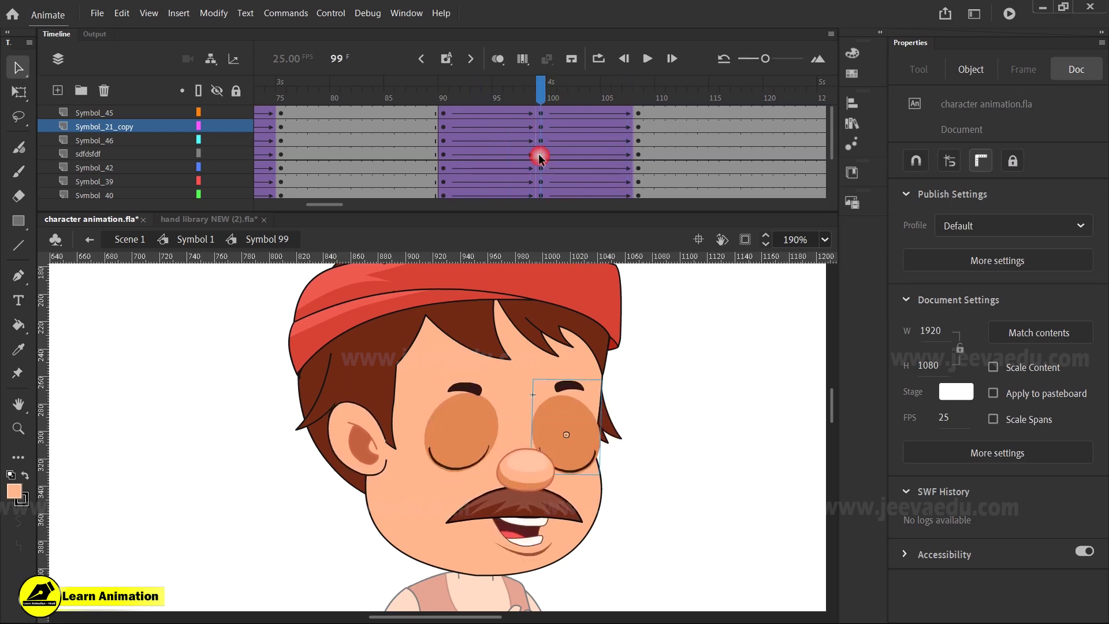
click(613, 429)
key(q)
drag(626, 445, 606, 450)
drag(532, 100, 536, 151)
Step: Return to Symbol 1 and review the full character's poses between frames 99 and 108
click(196, 239)
key(z)
alt+click(457, 456)
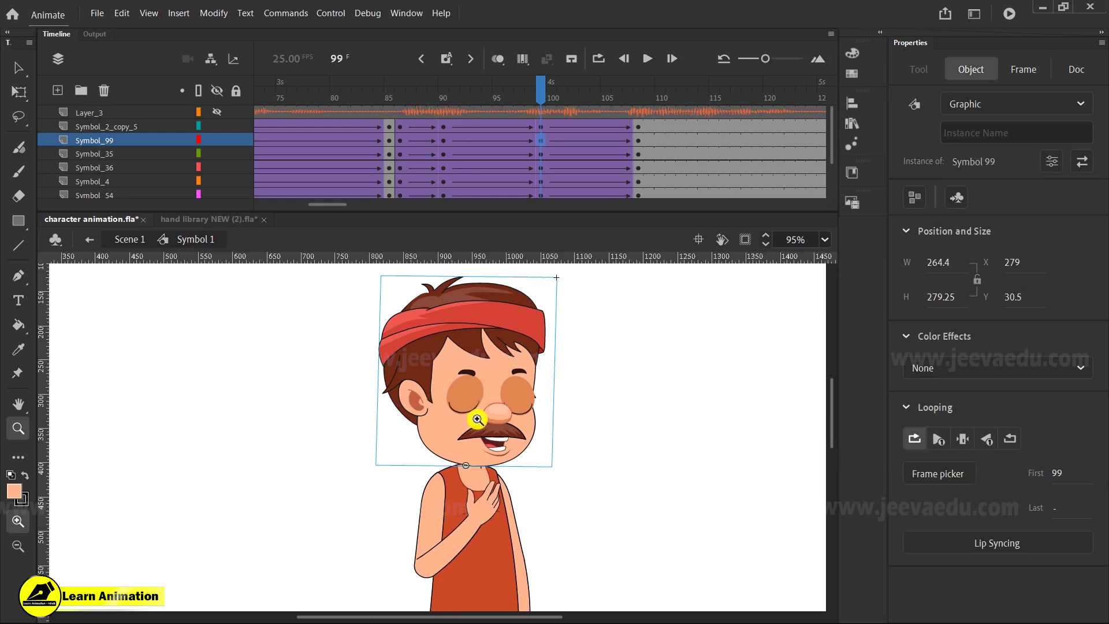
drag(531, 99, 640, 220)
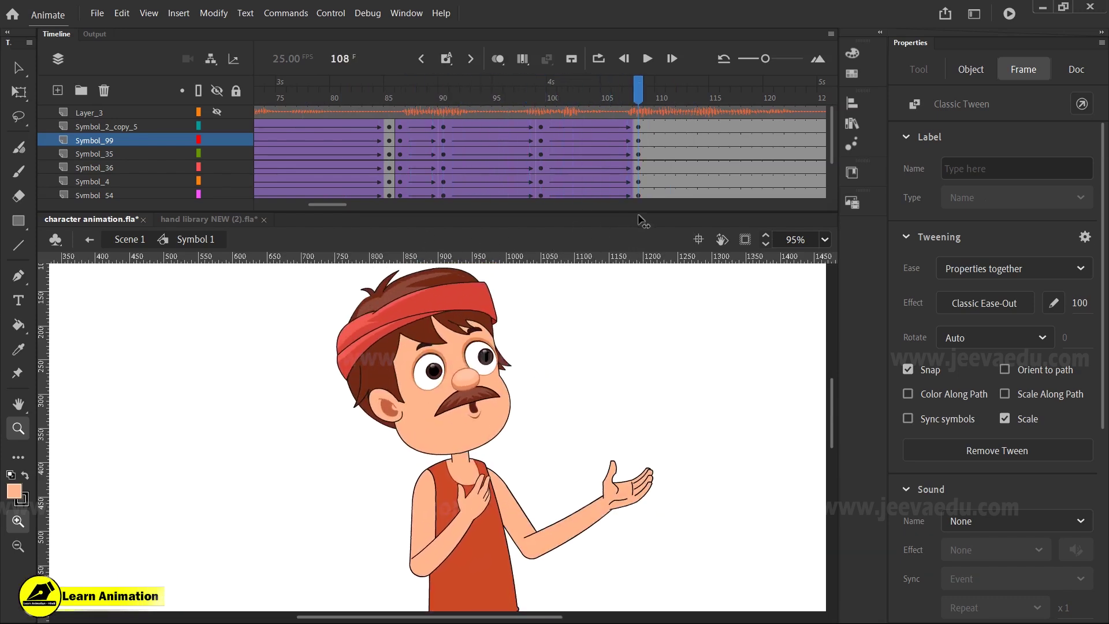
click(642, 212)
drag(635, 114, 634, 166)
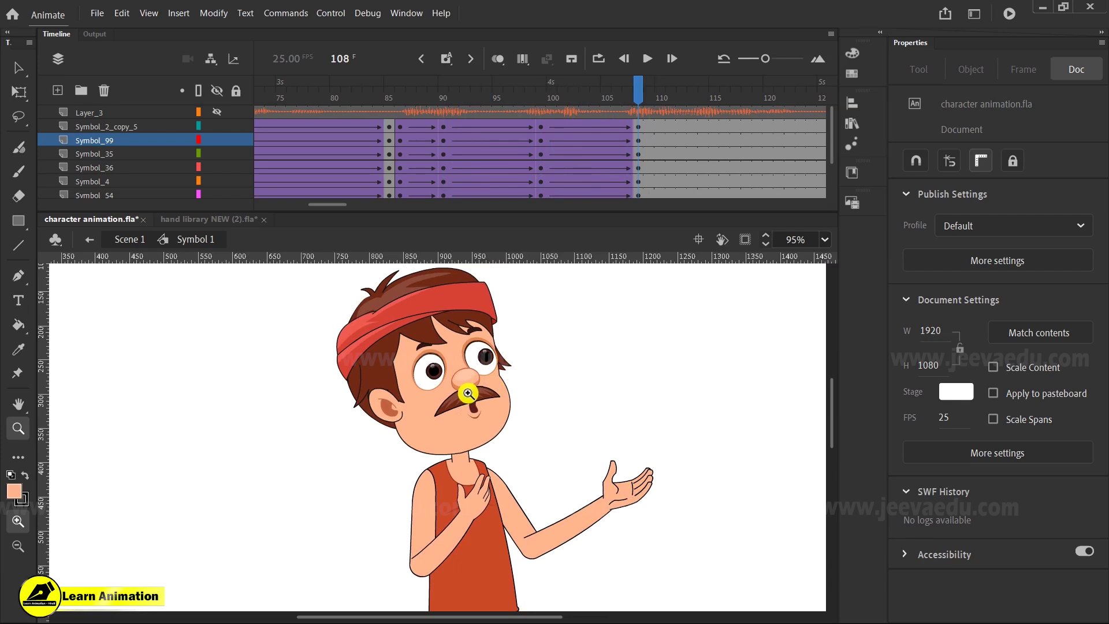
alt+click(496, 492)
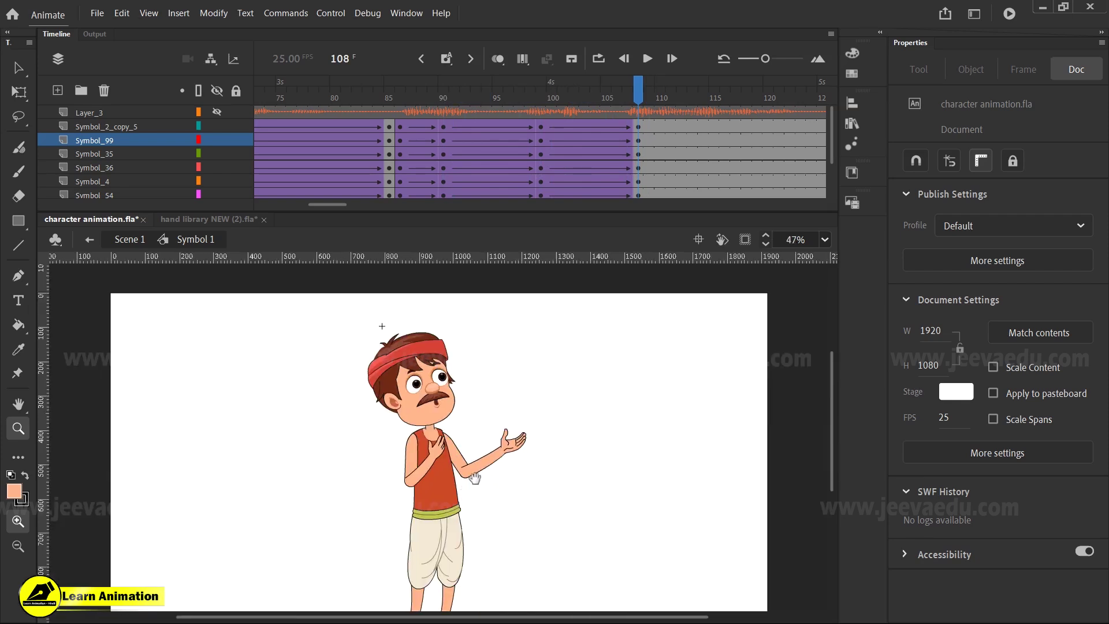
Step: Insert keyframes on all character layers at frame 112 and create classic tweens from frame 108 to 112
drag(603, 102, 661, 182)
drag(681, 123, 678, 216)
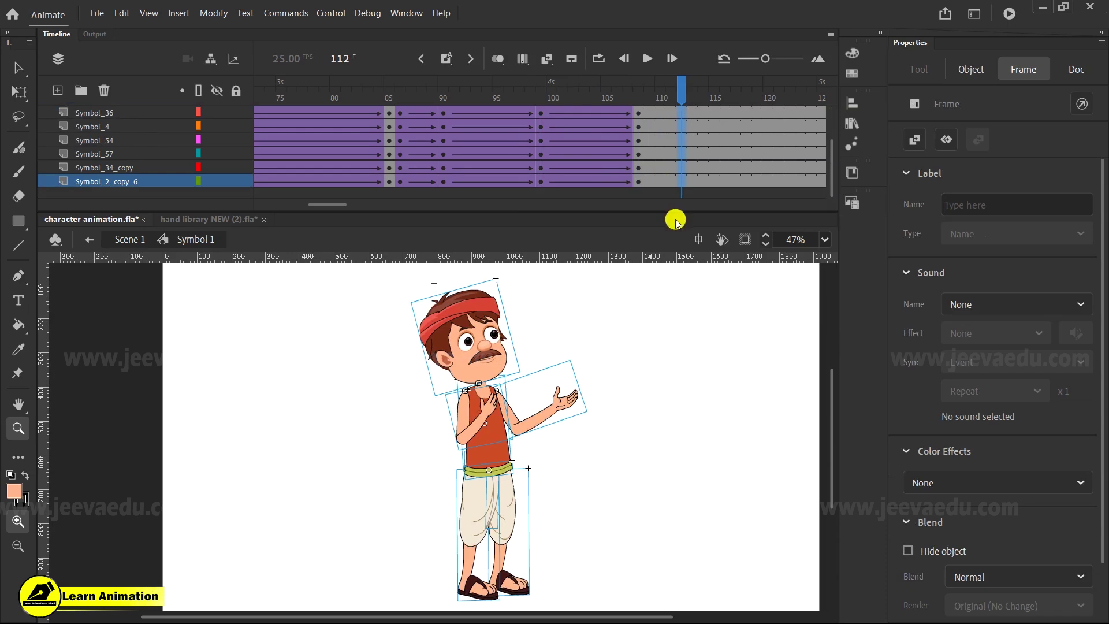
drag(663, 124, 653, 192)
right_click(653, 173)
click(661, 182)
Step: Select the whole character at frame 108, lean it slightly backward with Free Transform, and compare it with frame 112
click(639, 92)
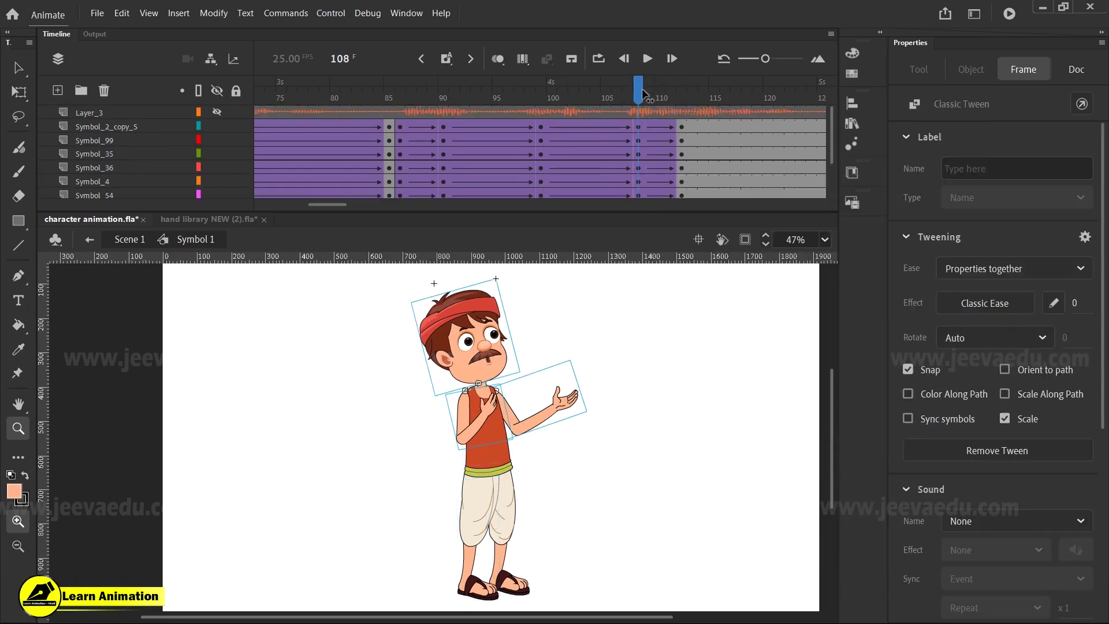
drag(375, 304, 577, 552)
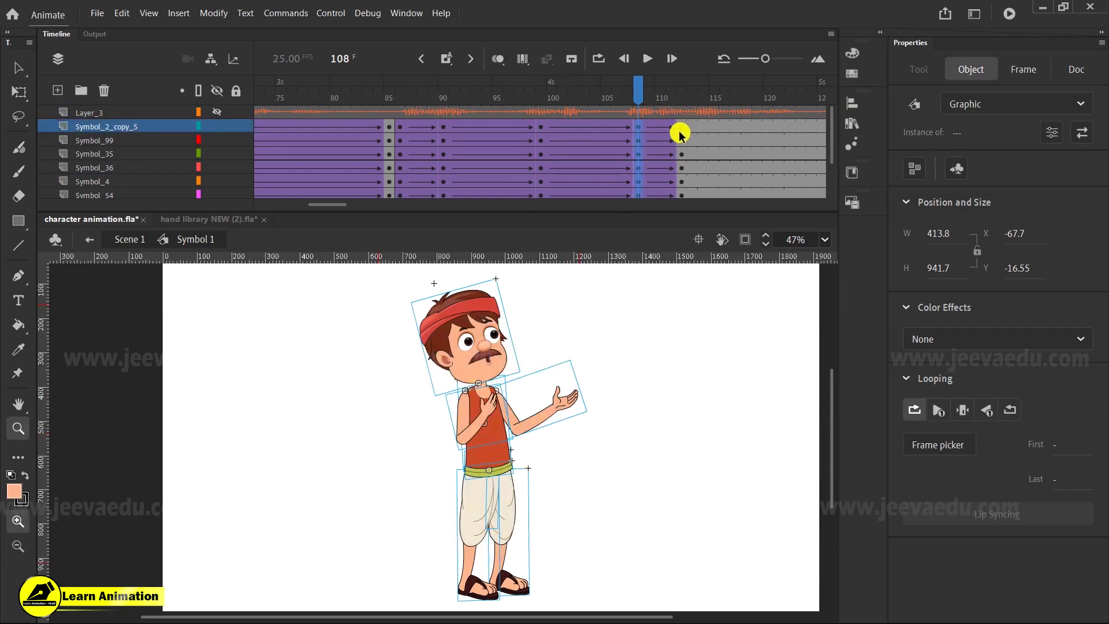
click(482, 360)
key(q)
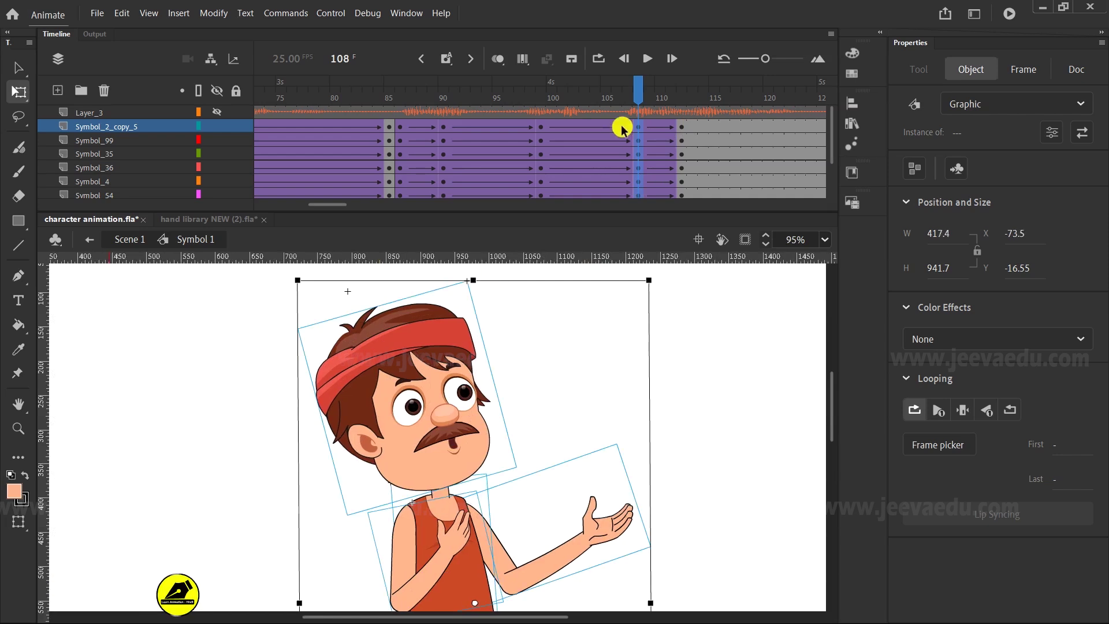
click(579, 126)
drag(577, 123, 681, 174)
click(485, 475)
key(z)
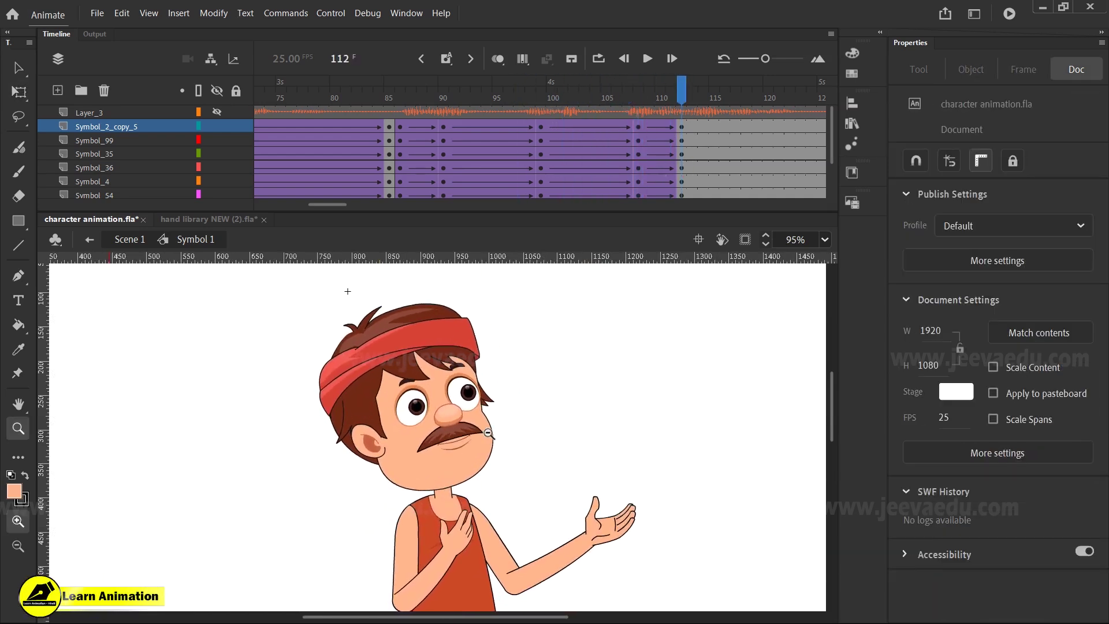
Step: Play the animation from frame 1 to review the character's movement through the new poses
alt+click(485, 476)
alt+click(485, 476)
drag(359, 348, 495, 519)
drag(696, 105, 3, 248)
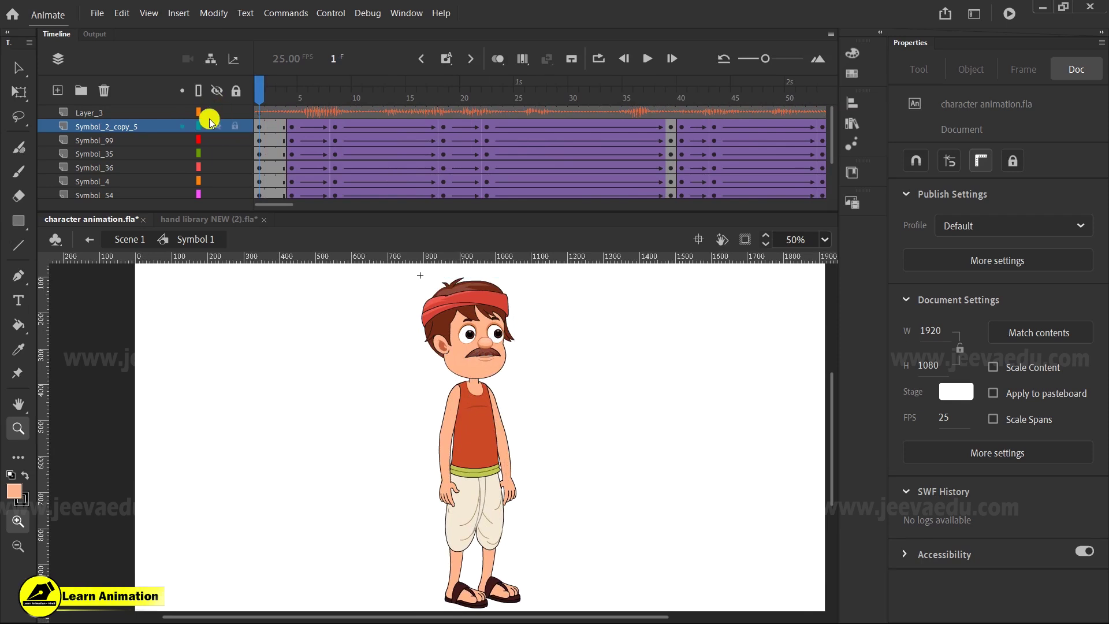
key(Return)
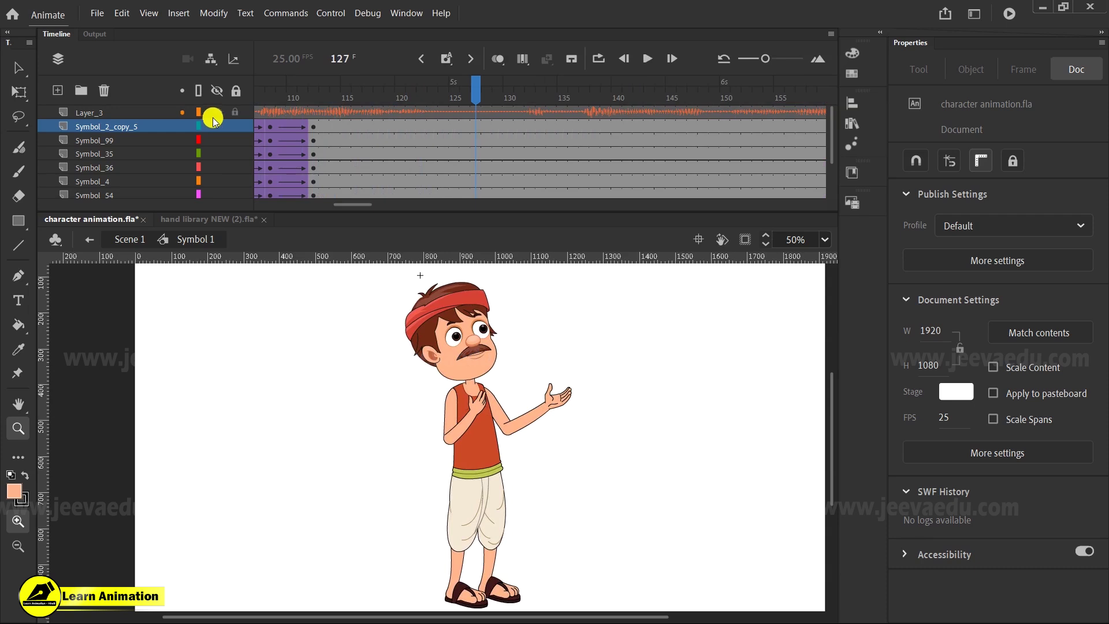
drag(406, 110, 621, 179)
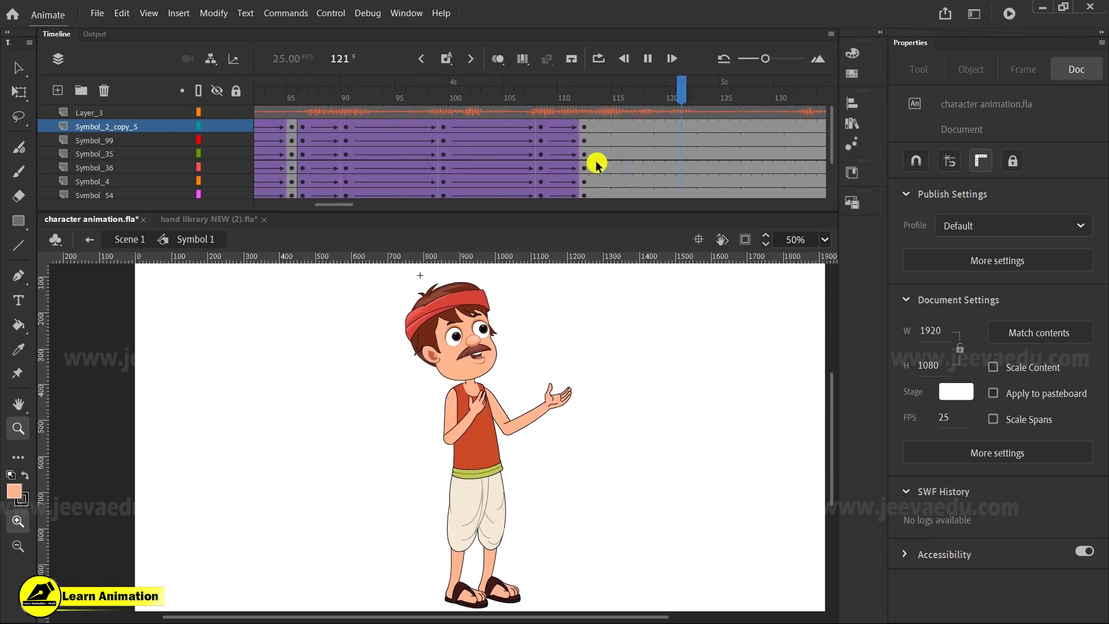
click(359, 109)
Step: Insert keyframes on all character layers at frame 137 and create classic tweens from frame 112 with ease 100
drag(357, 99, 658, 169)
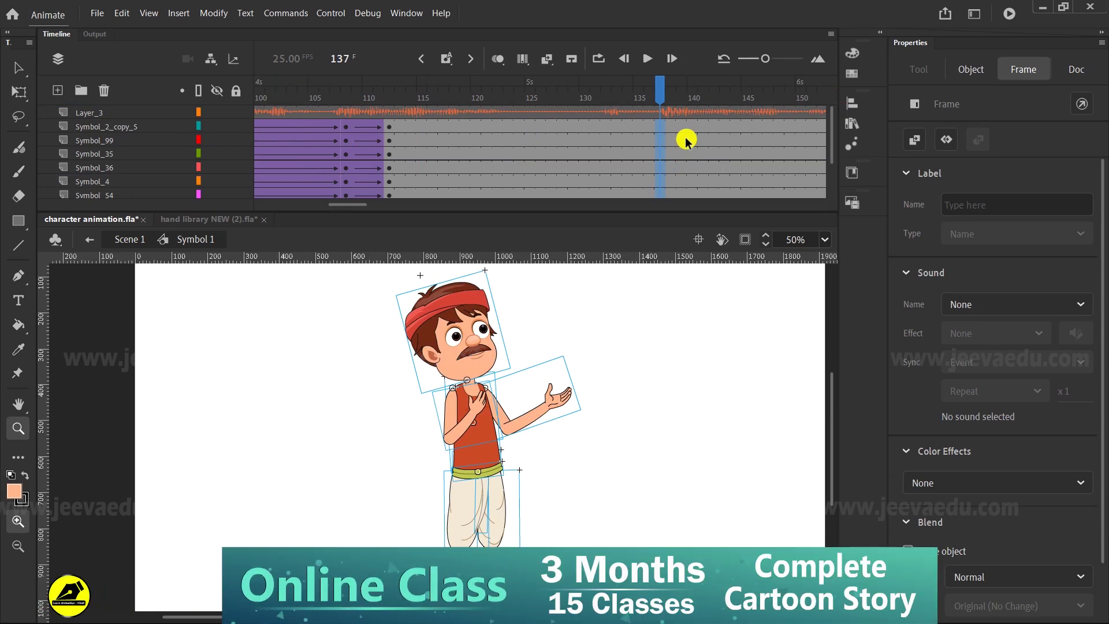
drag(605, 127, 599, 174)
right_click(603, 176)
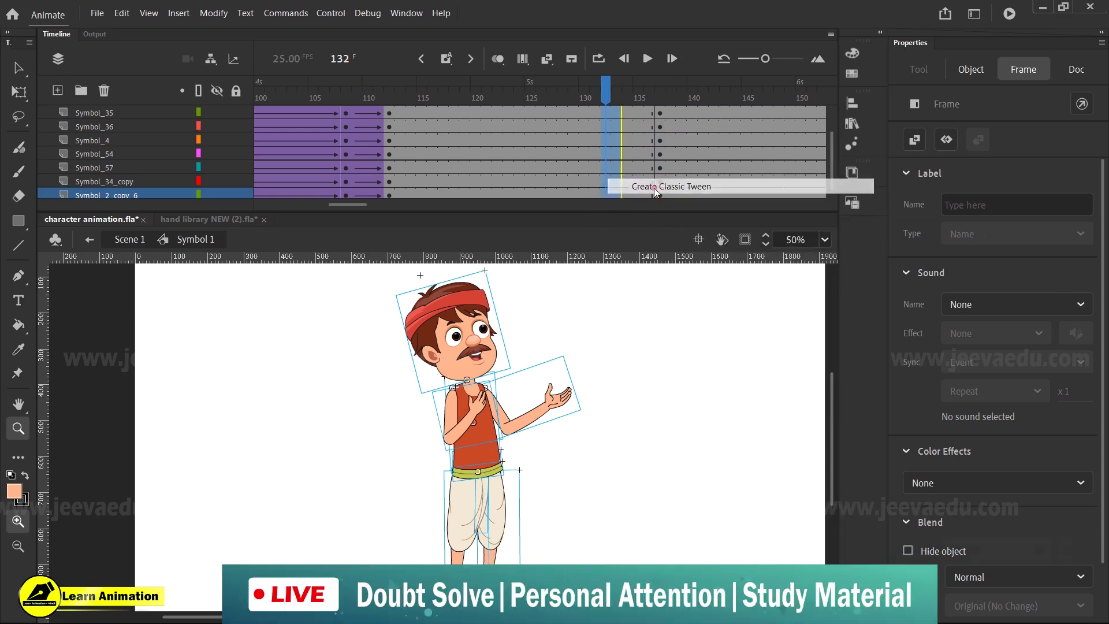
click(656, 189)
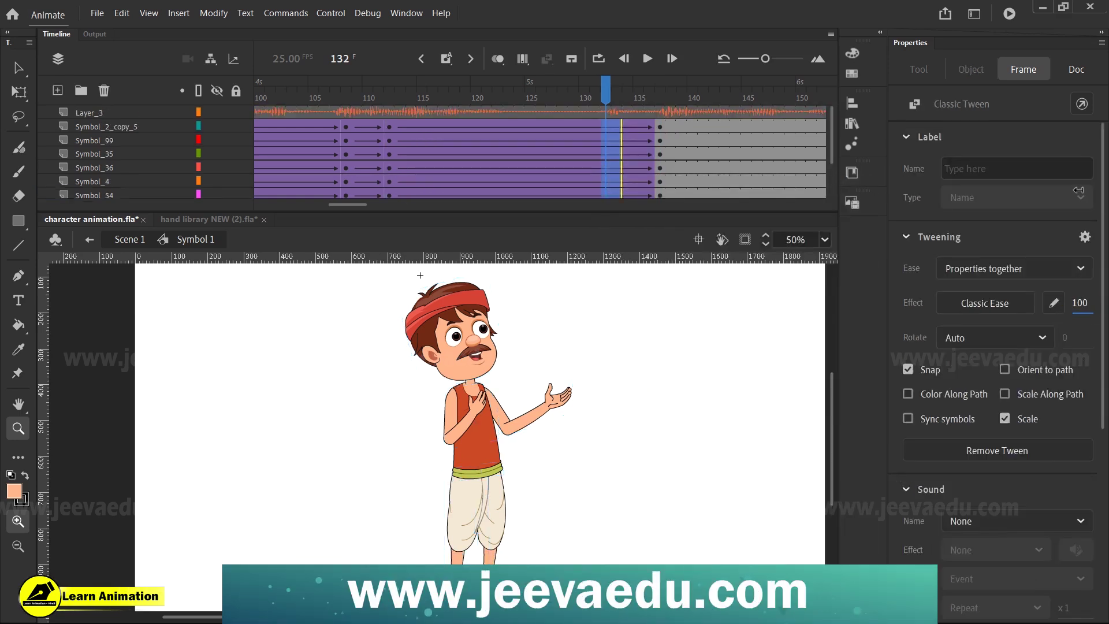
Step: Select the whole character at frame 137 and lean it slightly forward with Free Transform
click(669, 114)
click(538, 425)
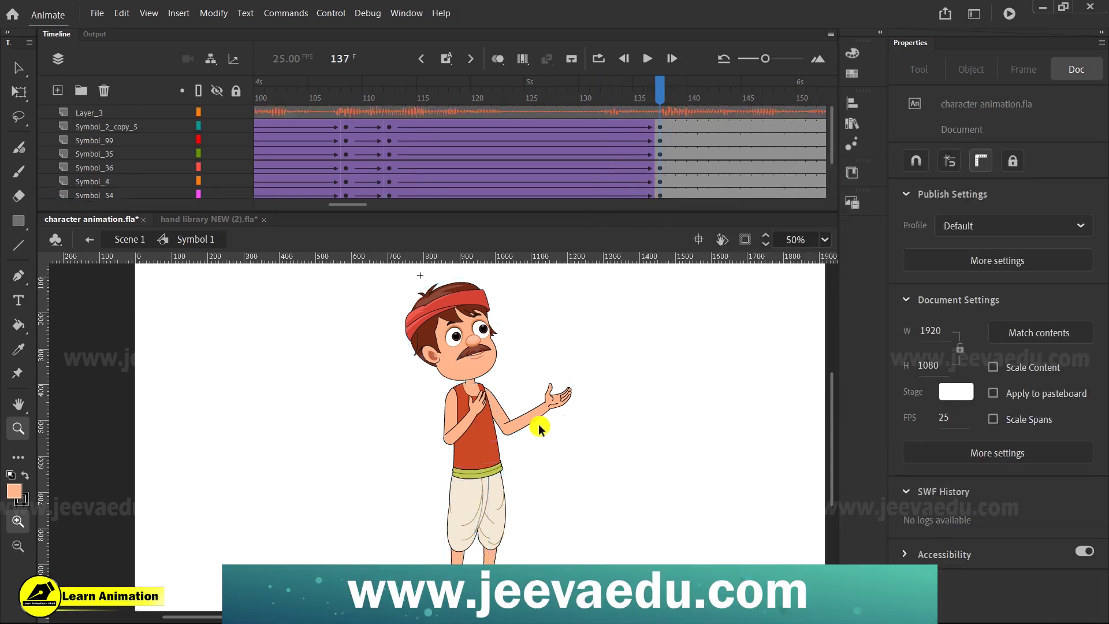
key(v)
click(477, 142)
click(299, 145)
drag(352, 116, 659, 163)
drag(365, 294, 565, 549)
key(z)
click(462, 334)
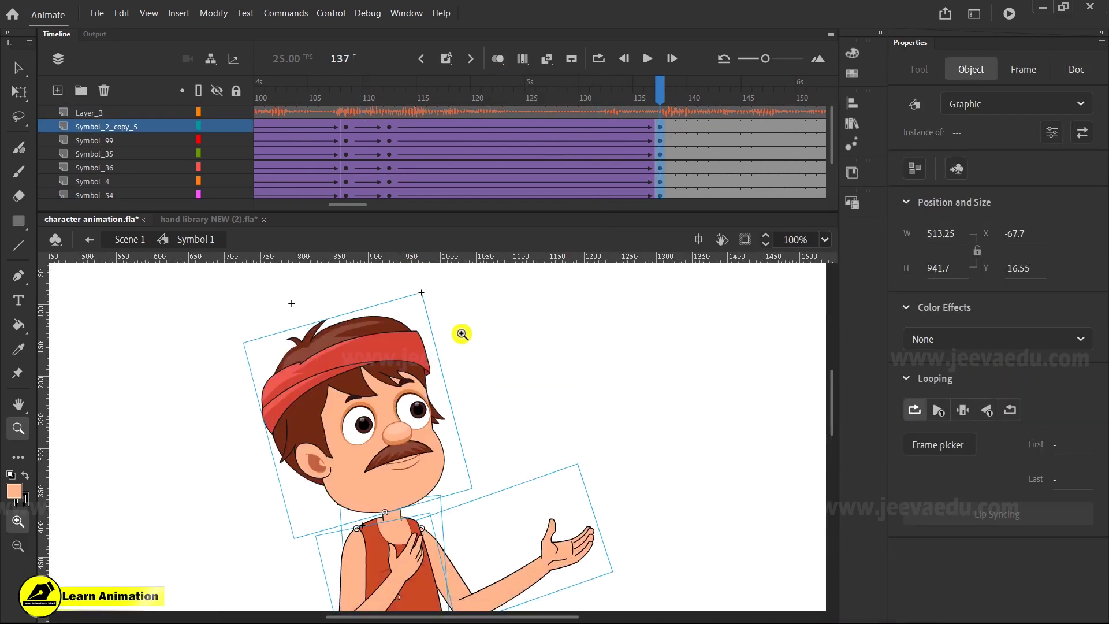
key(q)
drag(475, 292, 450, 302)
click(477, 290)
Step: Rotate the outstretched arm slightly clockwise at frame 137 and compare the pose with frame 112
click(405, 405)
click(566, 556)
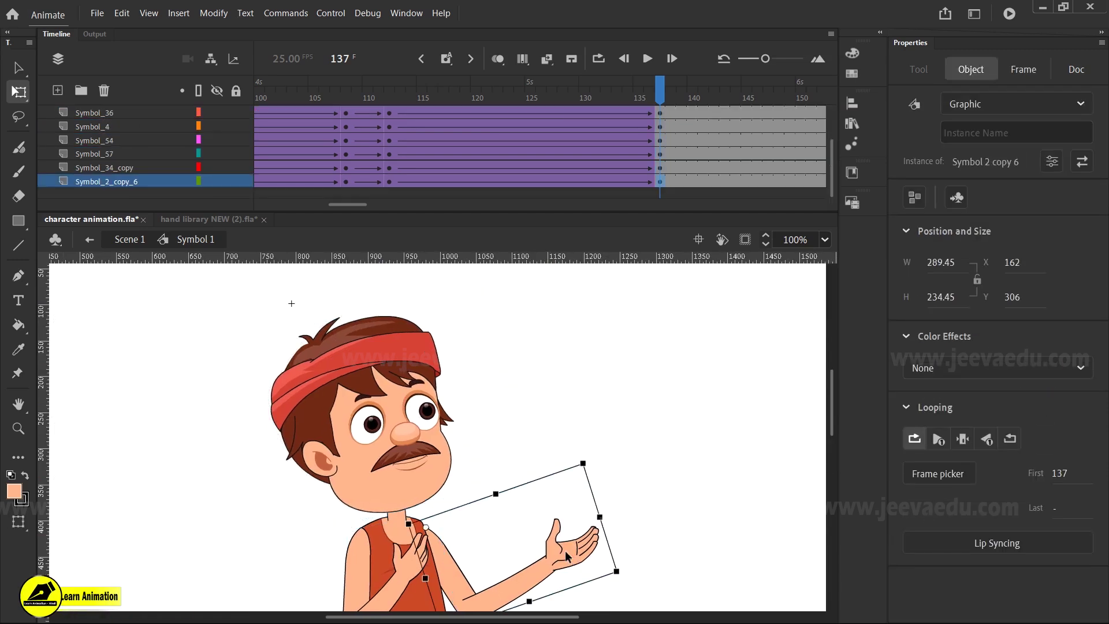
drag(589, 458, 597, 463)
key(z)
alt+click(517, 453)
drag(438, 174, 389, 173)
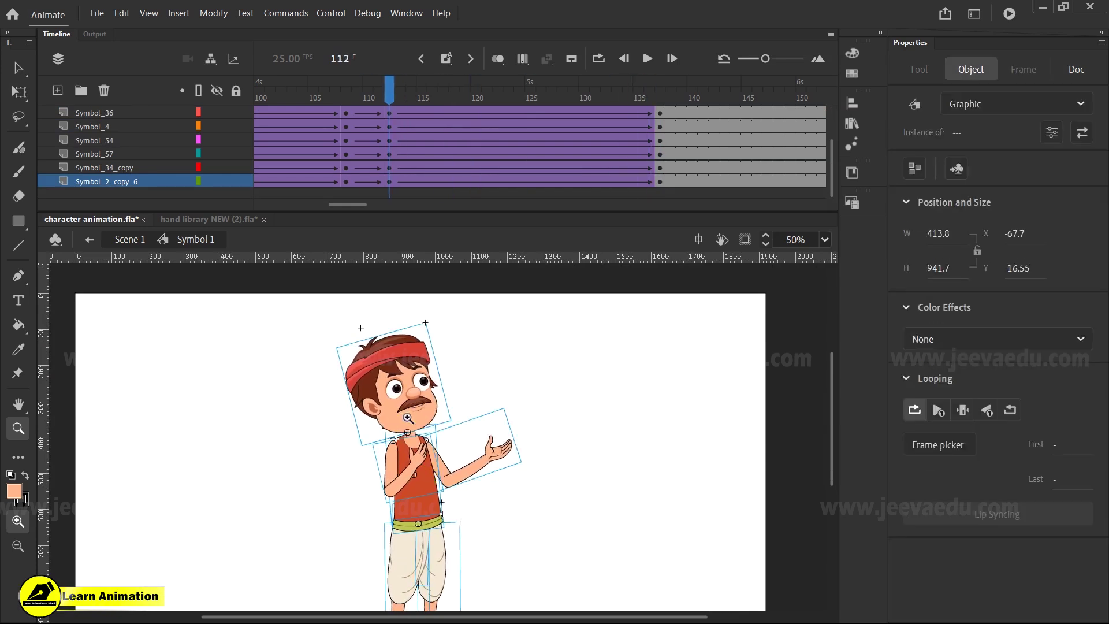
Step: Open the head symbol inside Symbol 1 and insert a keyframe at frame 112 on the Symbol_45 layer
click(407, 417)
key(v)
double_click(425, 396)
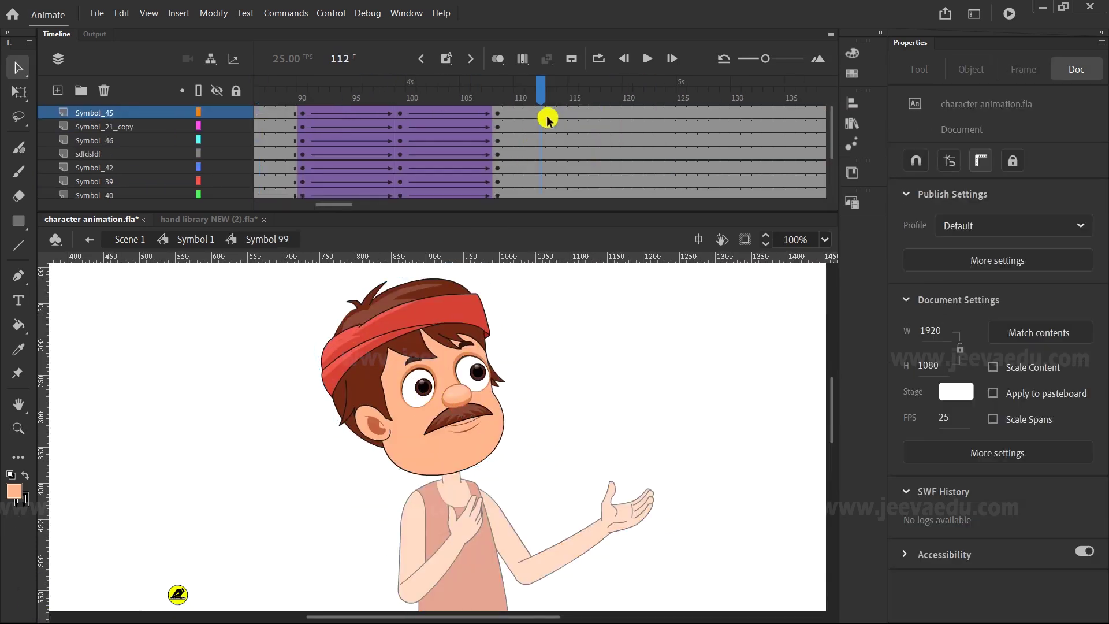
click(546, 115)
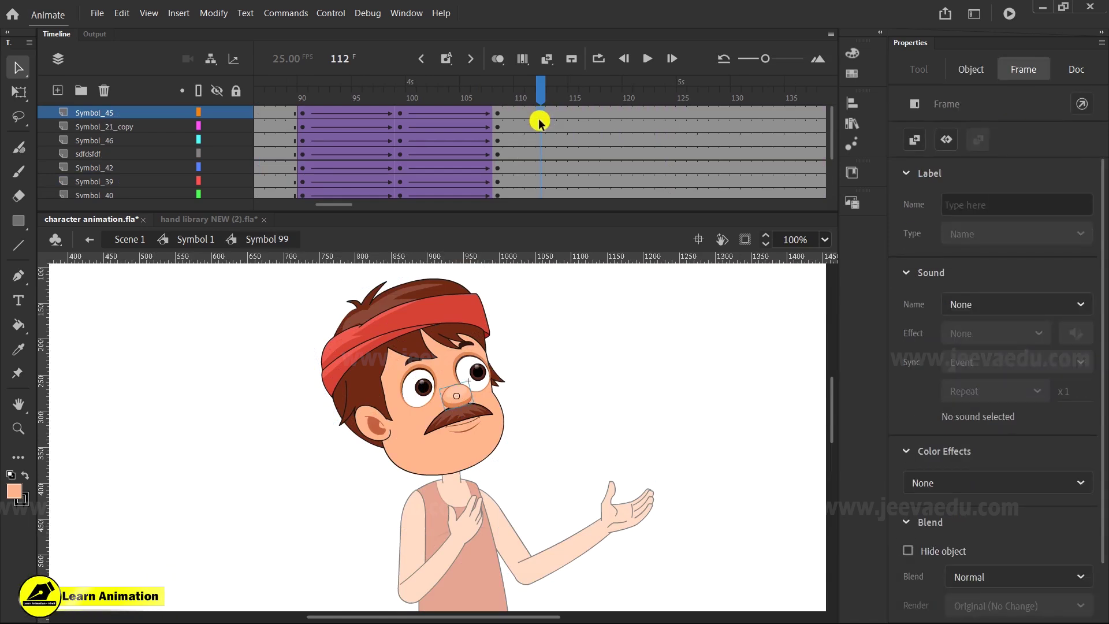
mouse_move(338, 205)
mouse_down()
mouse_move(304, 203)
mouse_move(326, 206)
mouse_up()
click(312, 142)
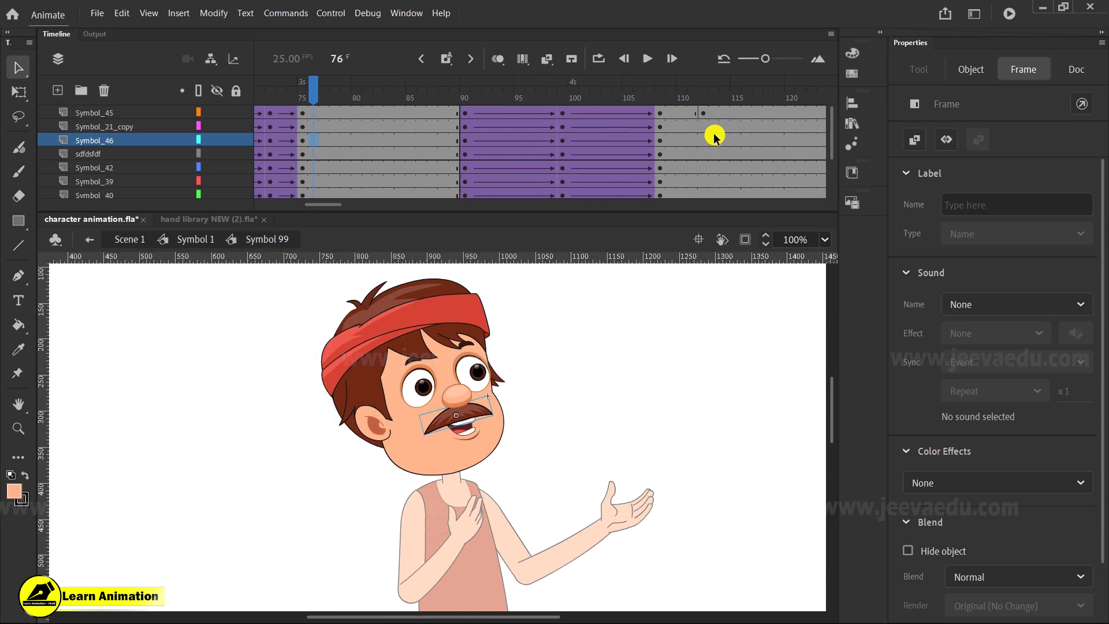
Step: Copy the eye-blink keyframes of all head layers from frames 22–34 to start at frame 112
click(702, 111)
click(311, 123)
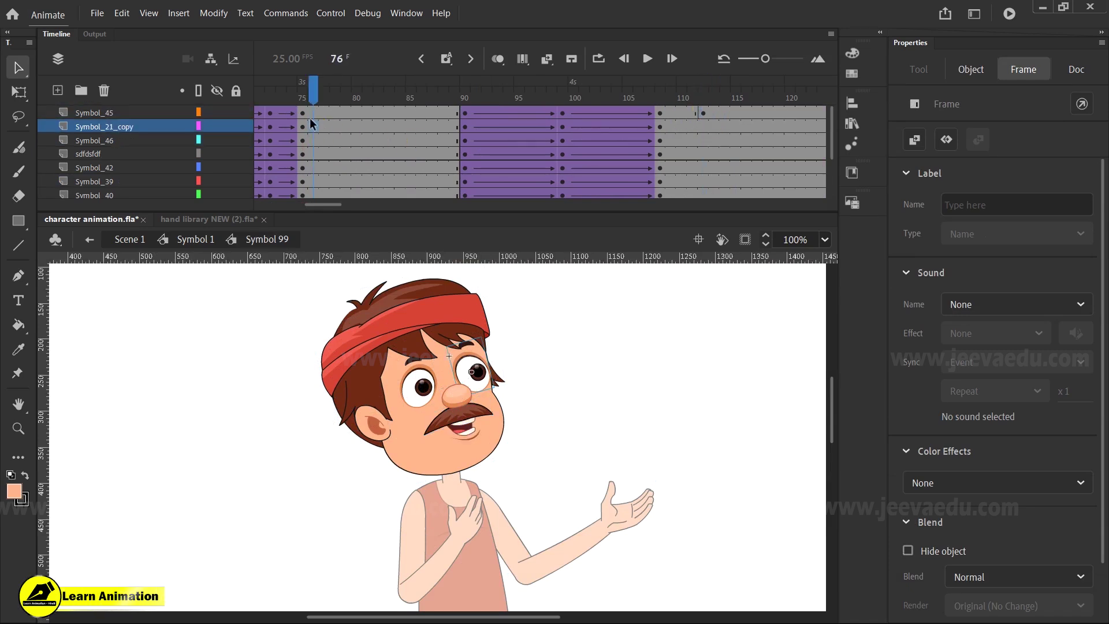
click(703, 112)
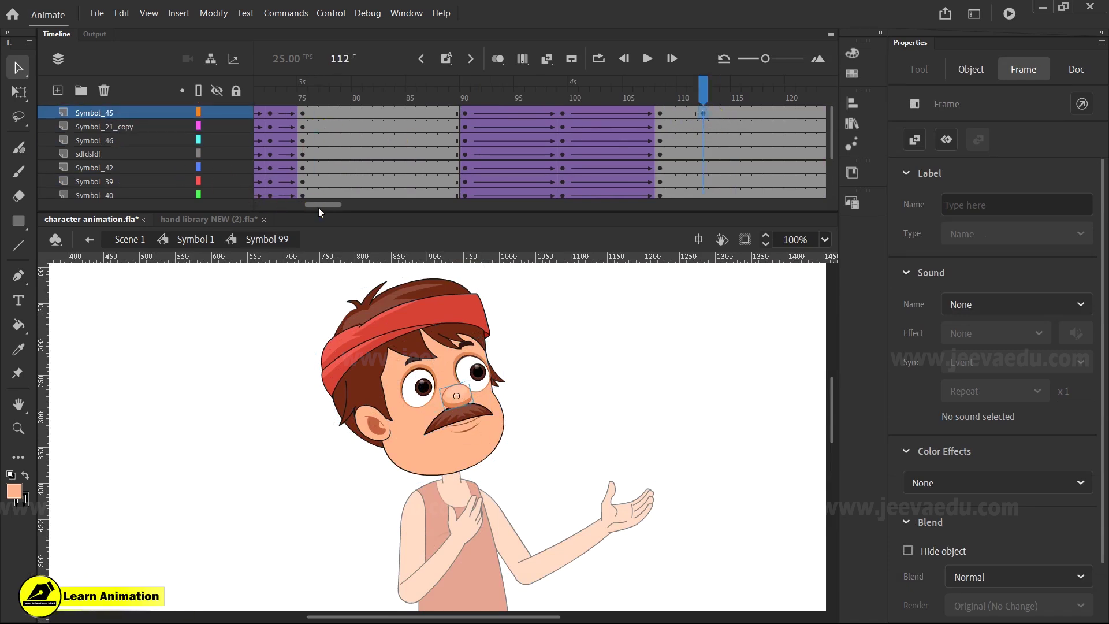
drag(317, 205, 304, 206)
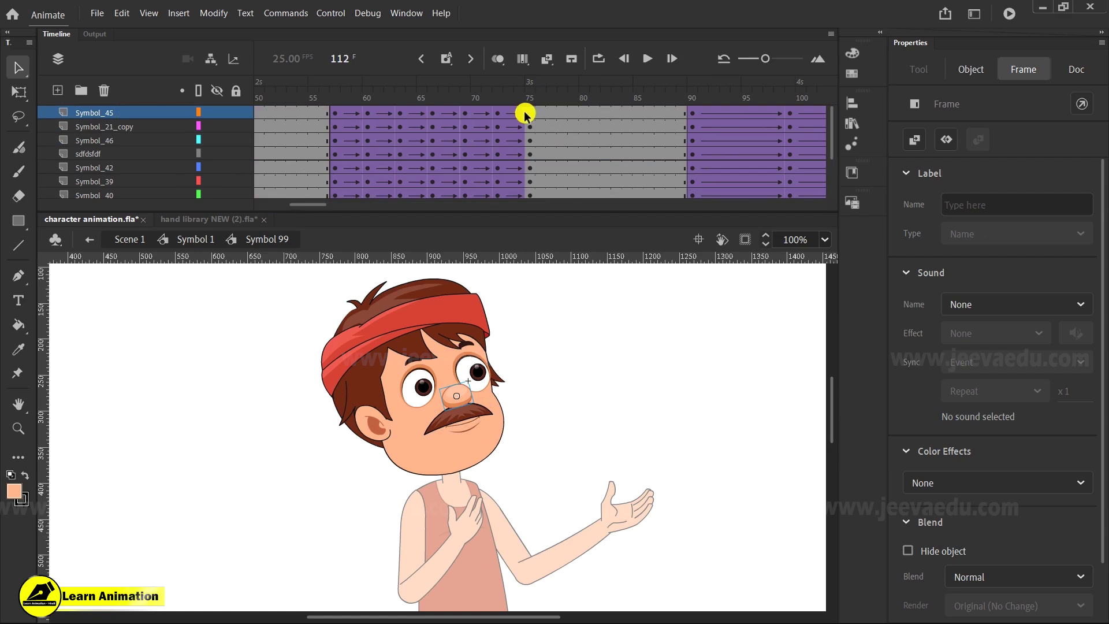
drag(317, 206, 296, 205)
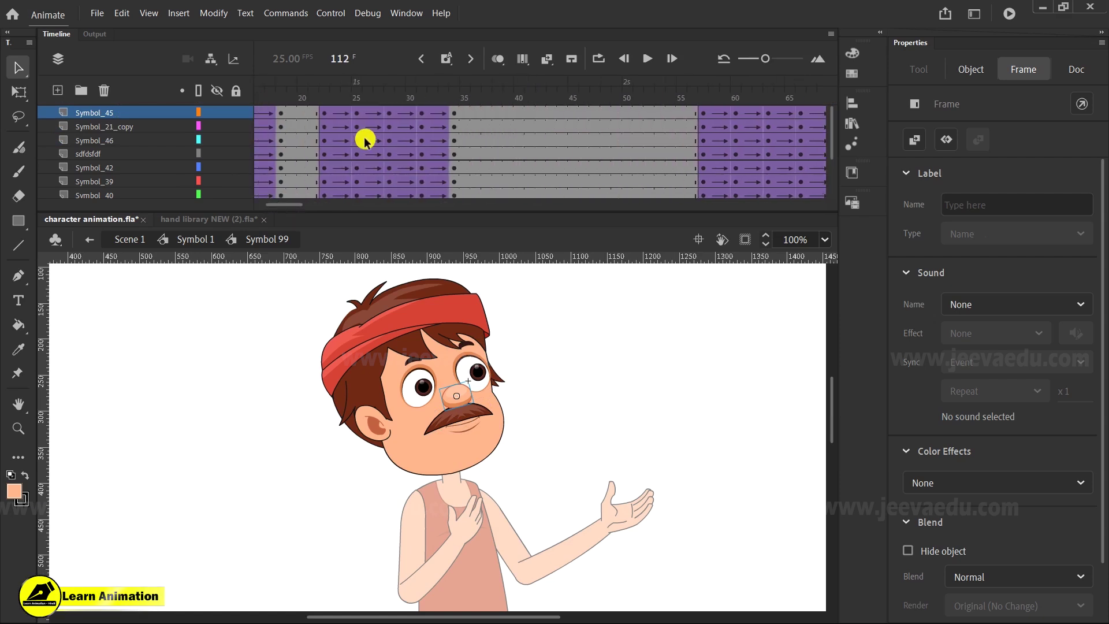
drag(327, 115, 455, 207)
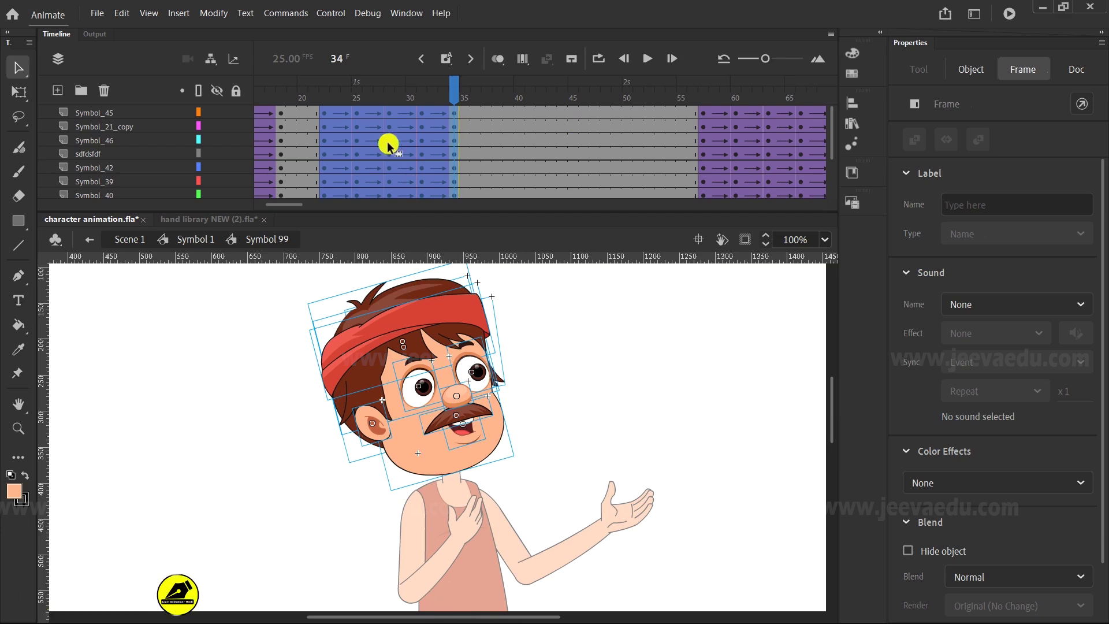
drag(347, 113, 586, 110)
drag(474, 110, 453, 110)
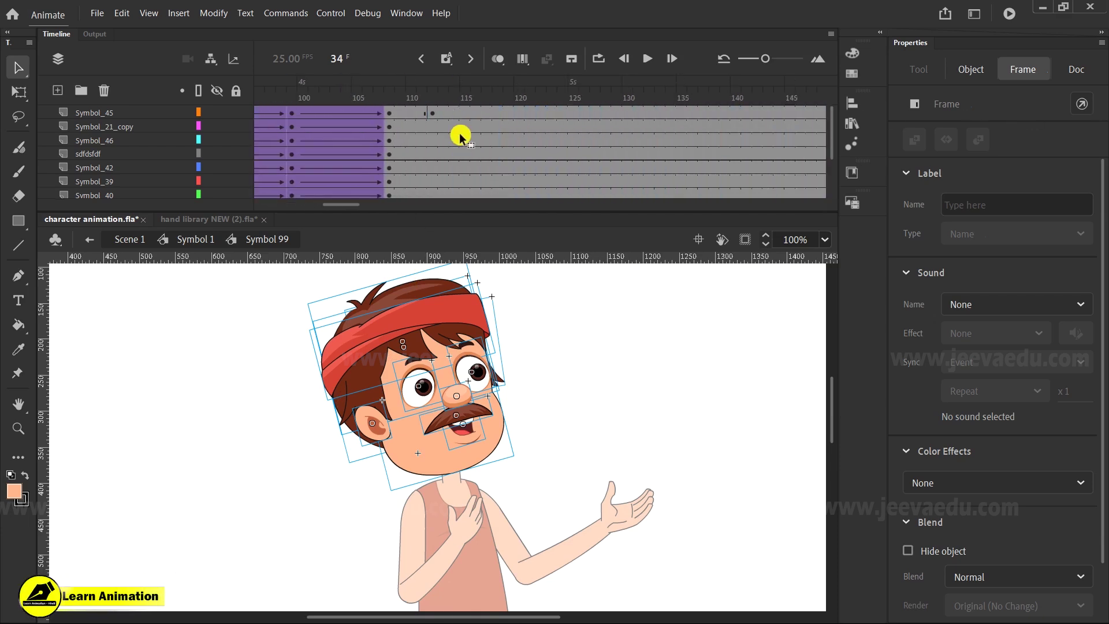
click(460, 134)
click(463, 93)
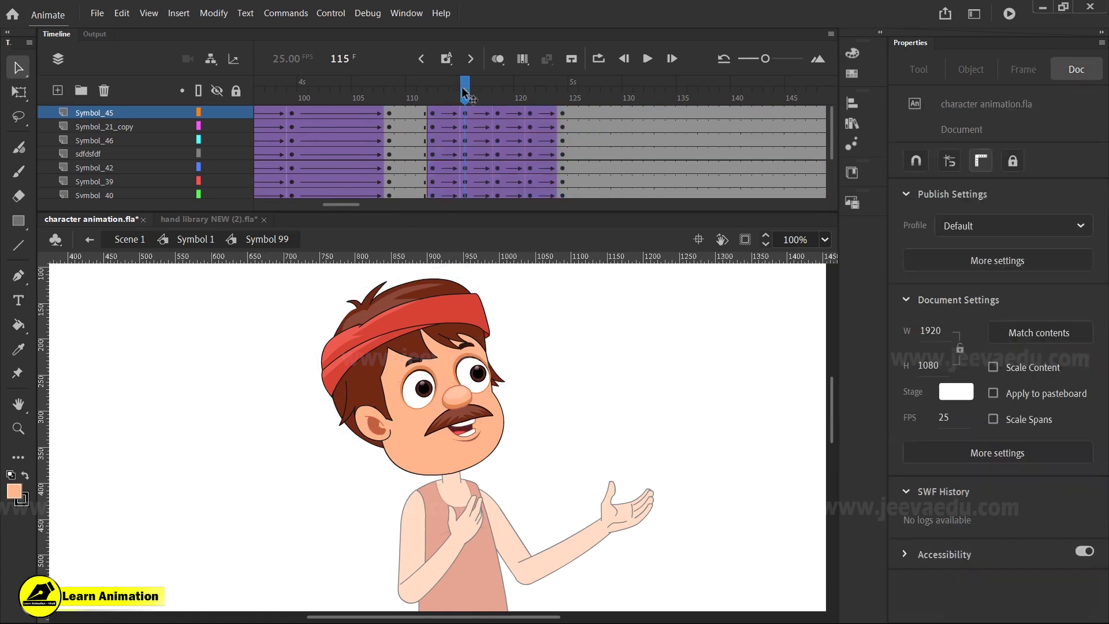
Step: Select all frames in the head symbol, synchronize their symbols, and check the eye's first-frame value and the copied blink from frame 115
click(420, 395)
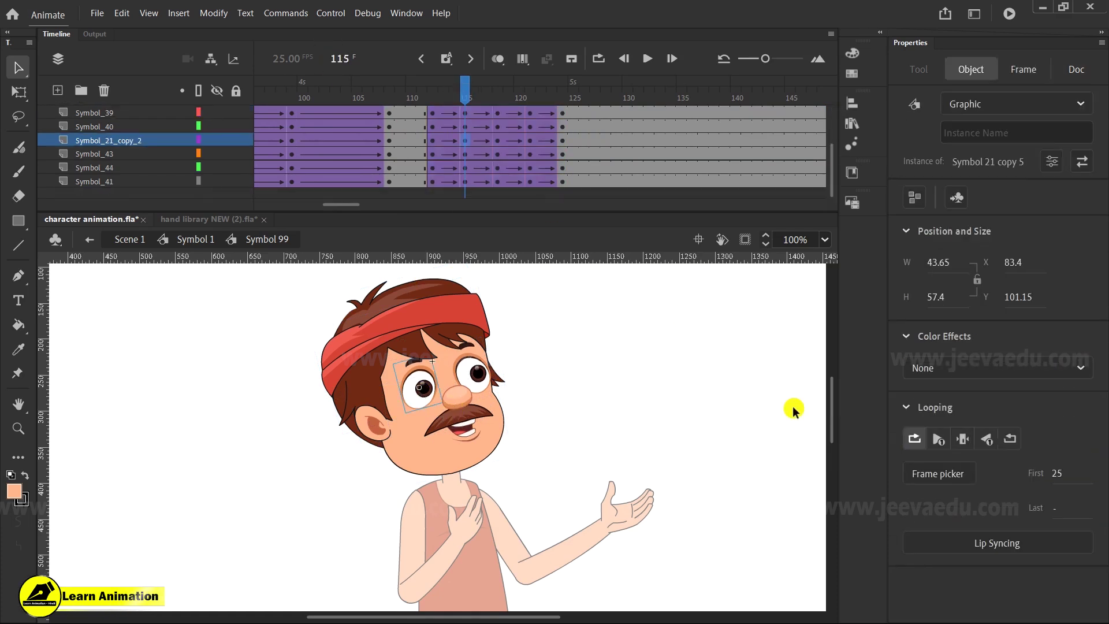
right_click(510, 147)
click(560, 418)
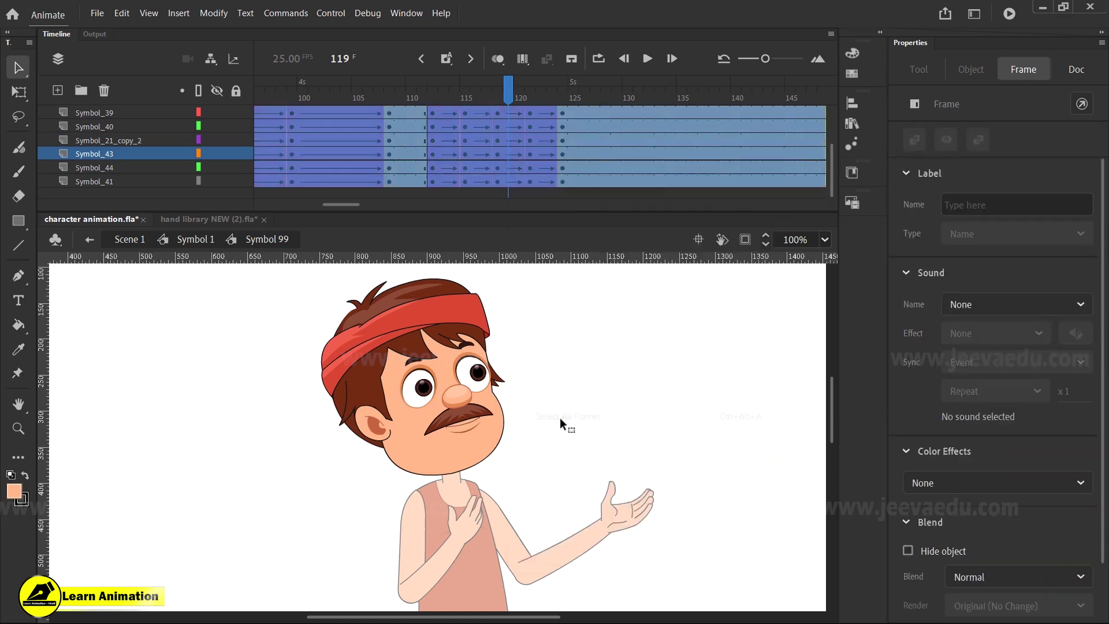
right_click(525, 131)
click(607, 485)
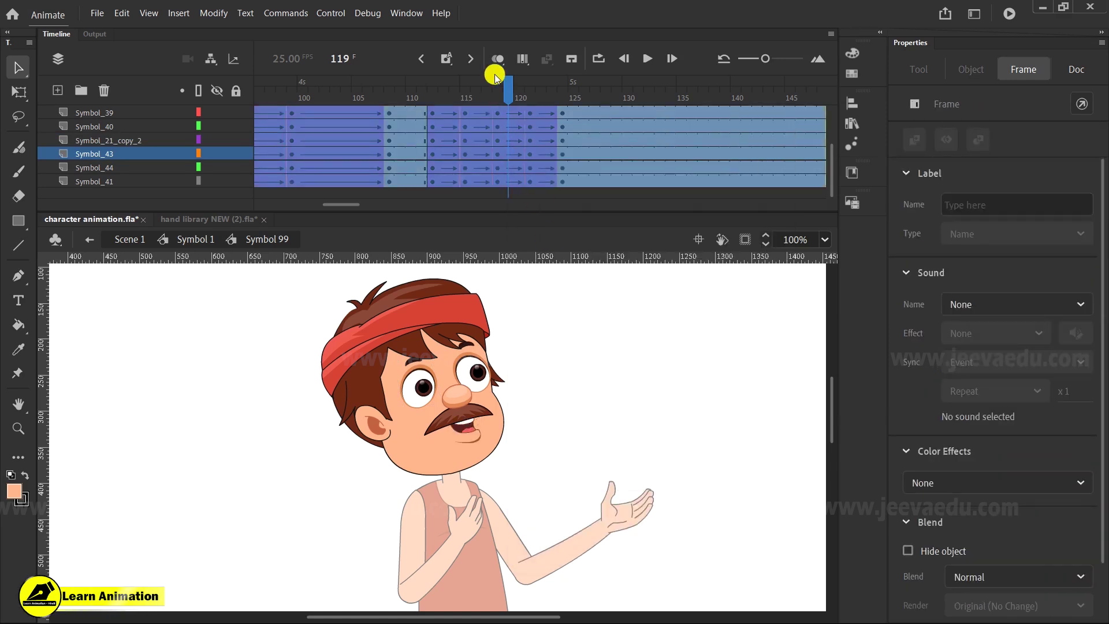
click(463, 114)
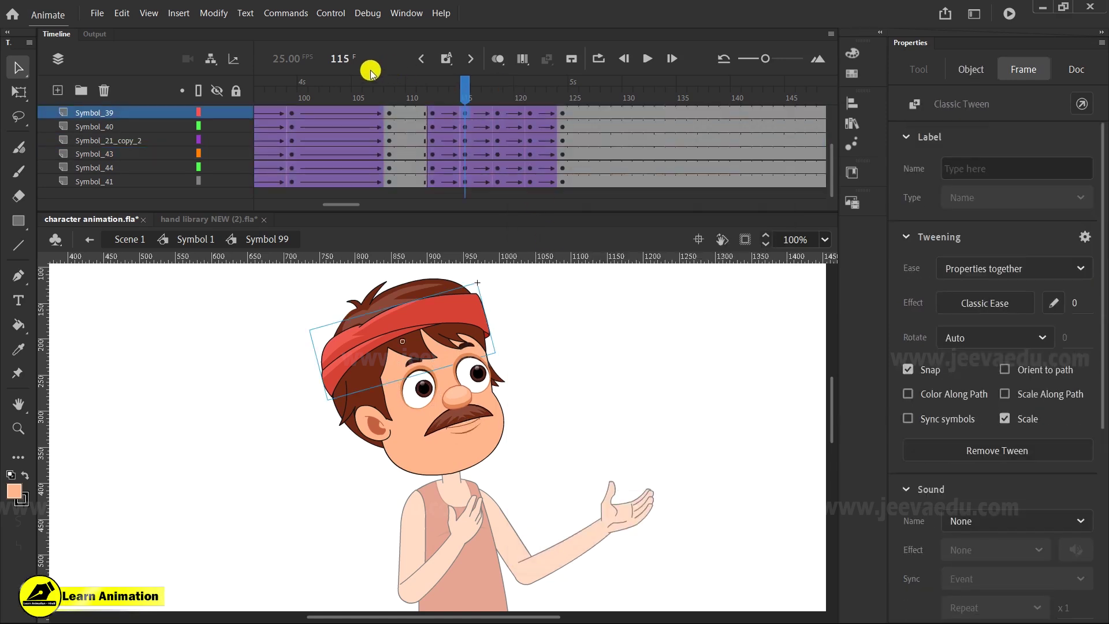
click(417, 392)
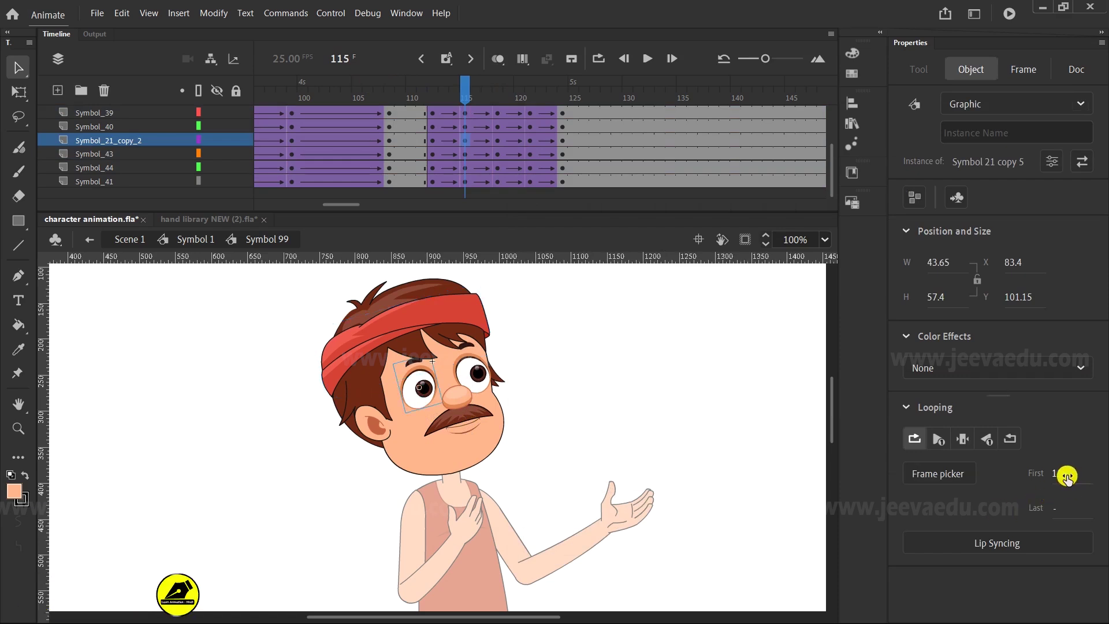
click(463, 91)
drag(478, 99, 725, 150)
Step: Return to Symbol 1 and rotate the outstretched arm slightly counterclockwise at frame 137
click(202, 242)
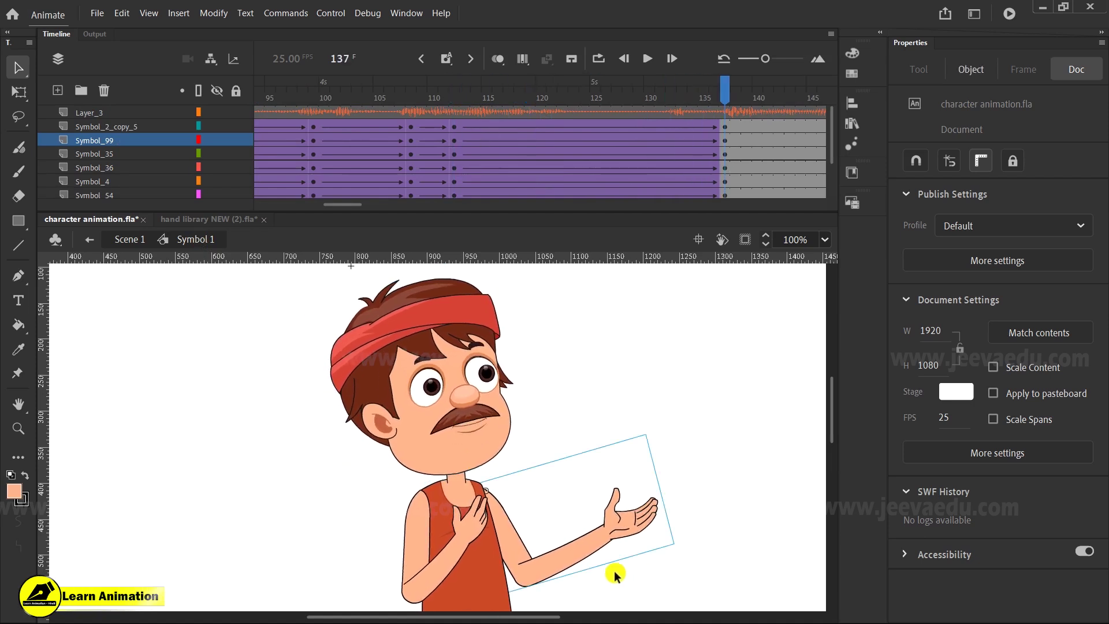
click(619, 519)
key(q)
drag(685, 550, 688, 523)
Step: Open the outstretched arm's symbol and insert a keyframe for the forearm at frame 137
double_click(633, 504)
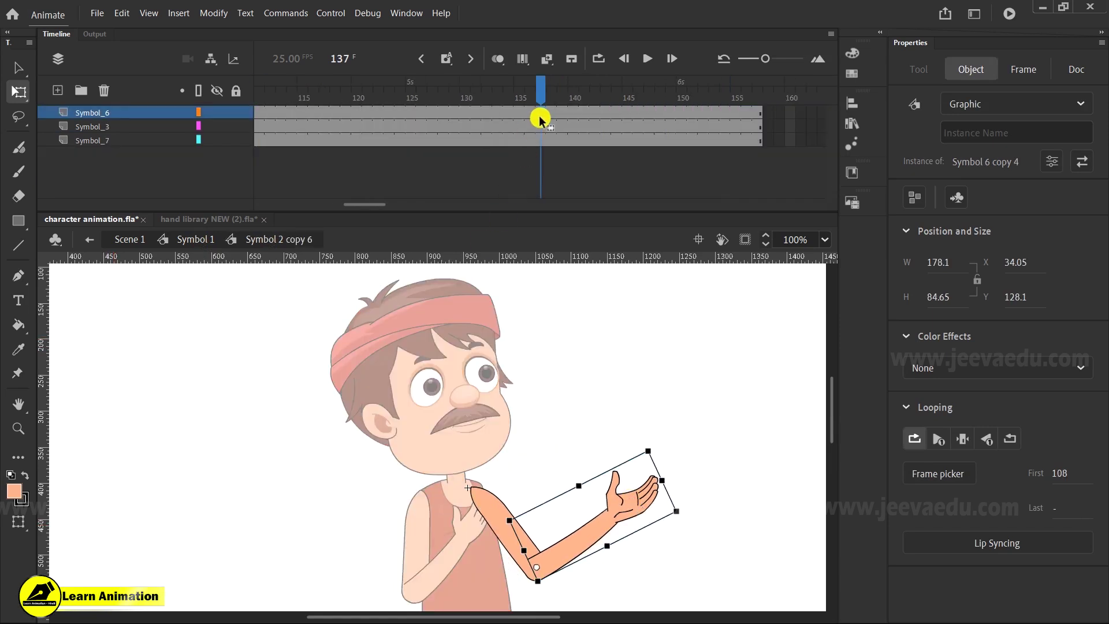
key(super)
key(super)
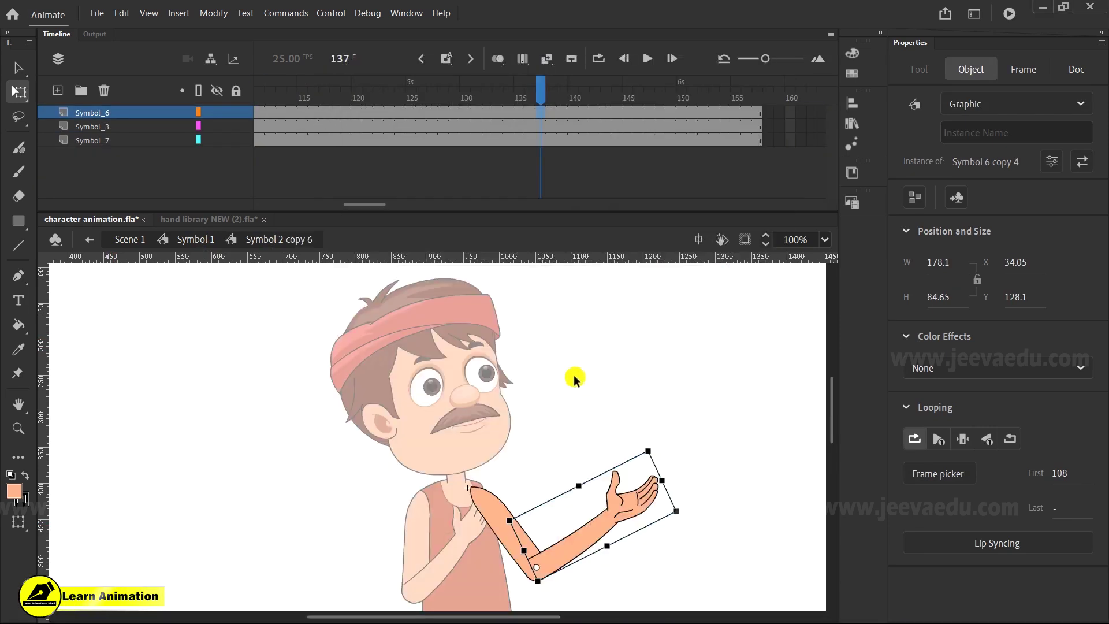
key(F6)
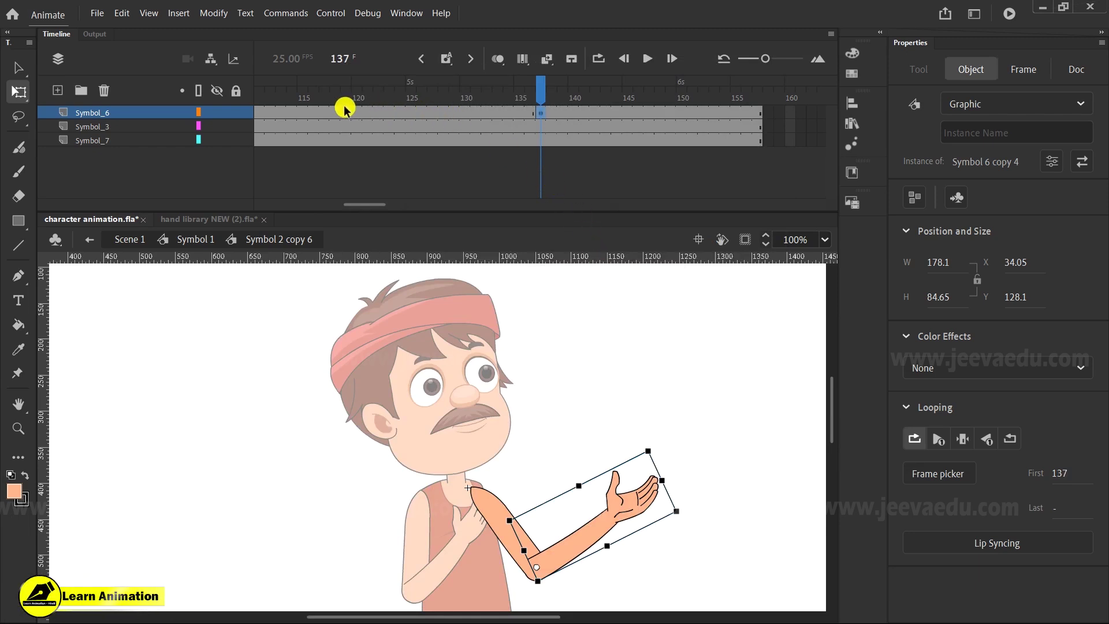
Step: Compare the arm poses at frames 112 and 137, and add a forearm keyframe at frame 112 with a classic tween to frame 137
click(196, 239)
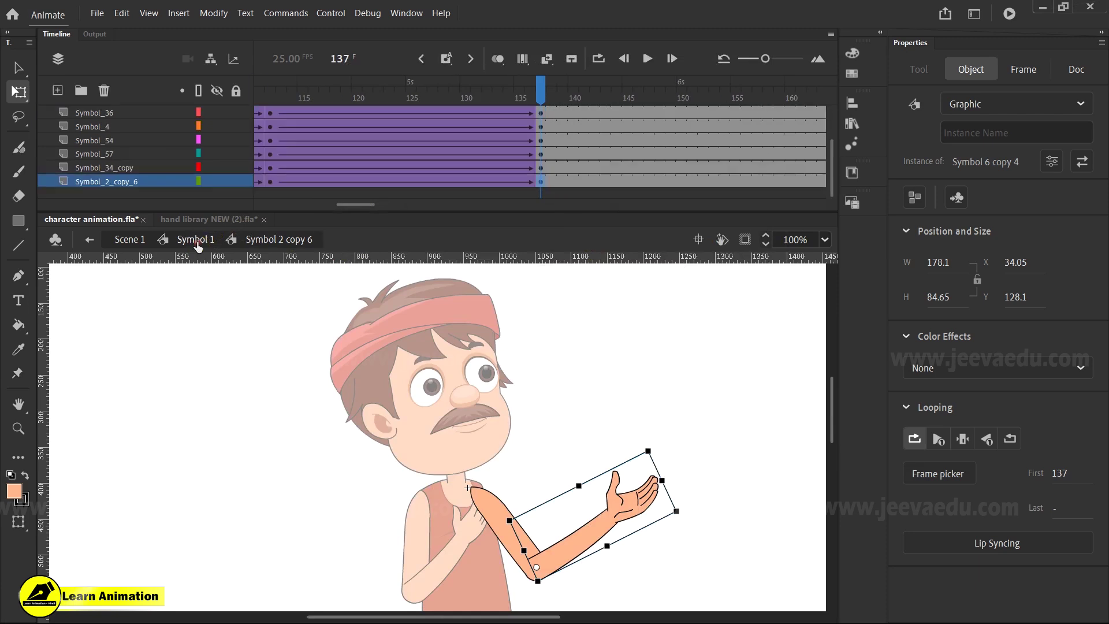
click(275, 116)
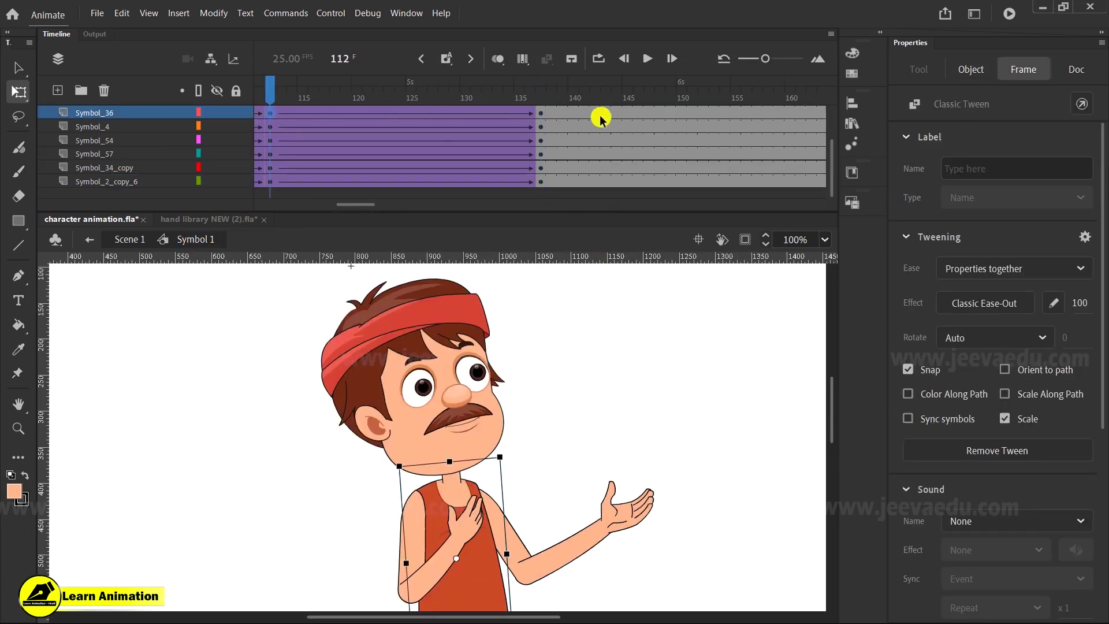
click(542, 114)
click(612, 508)
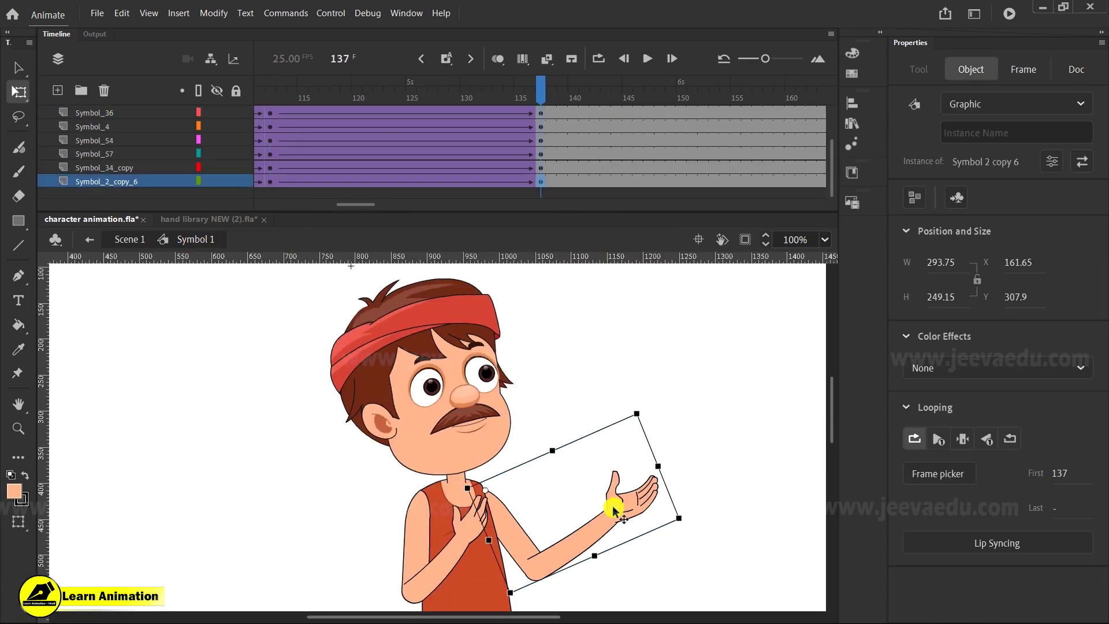
double_click(612, 508)
click(314, 113)
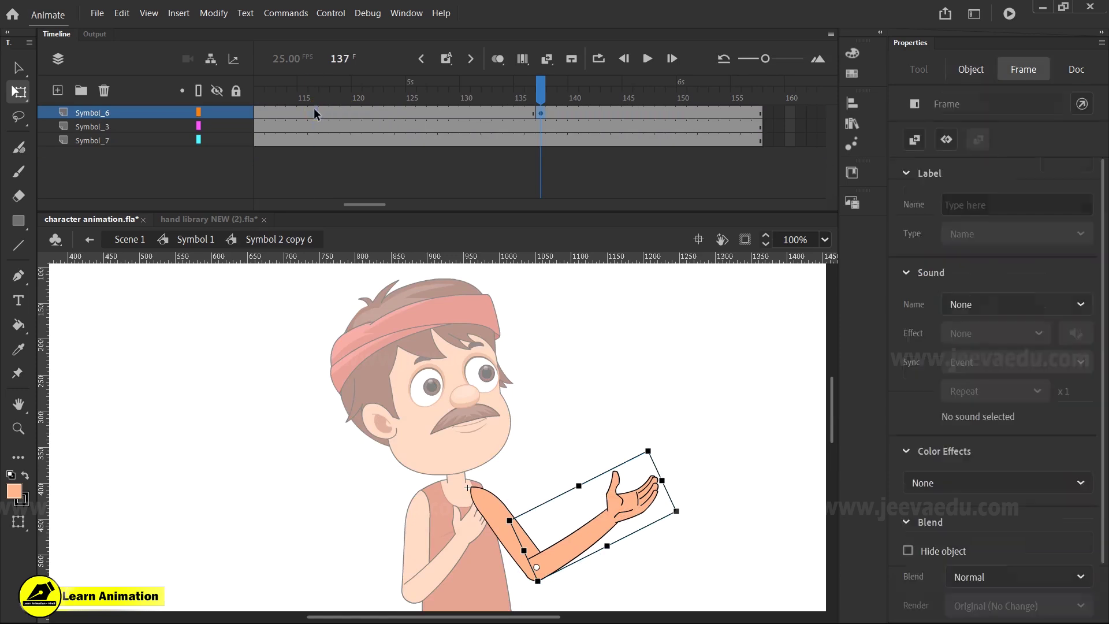
click(269, 106)
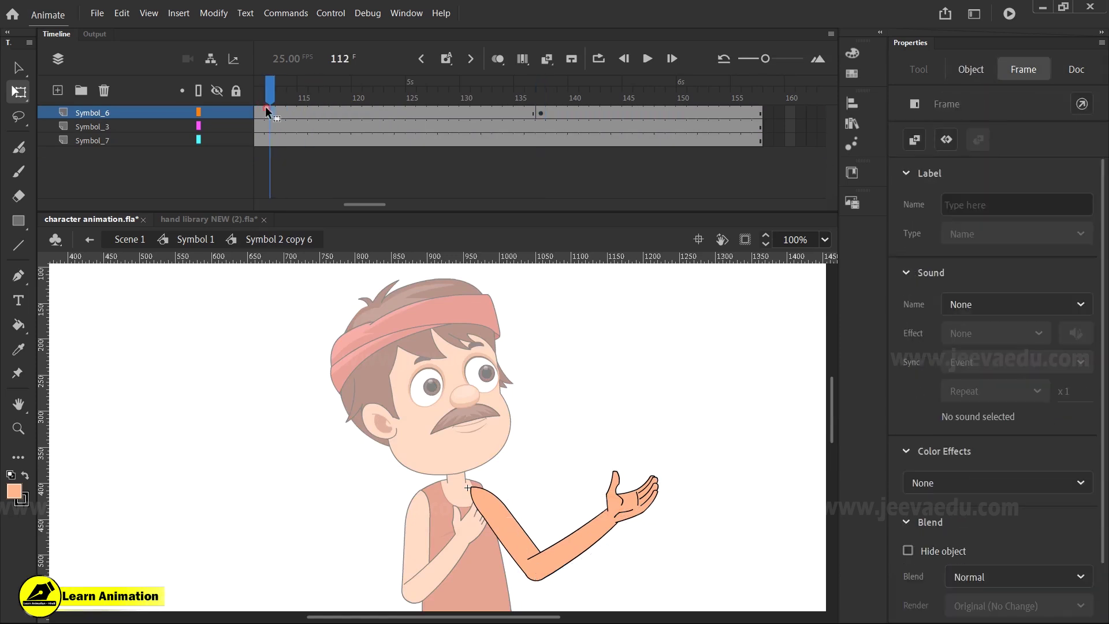
right_click(345, 109)
click(414, 115)
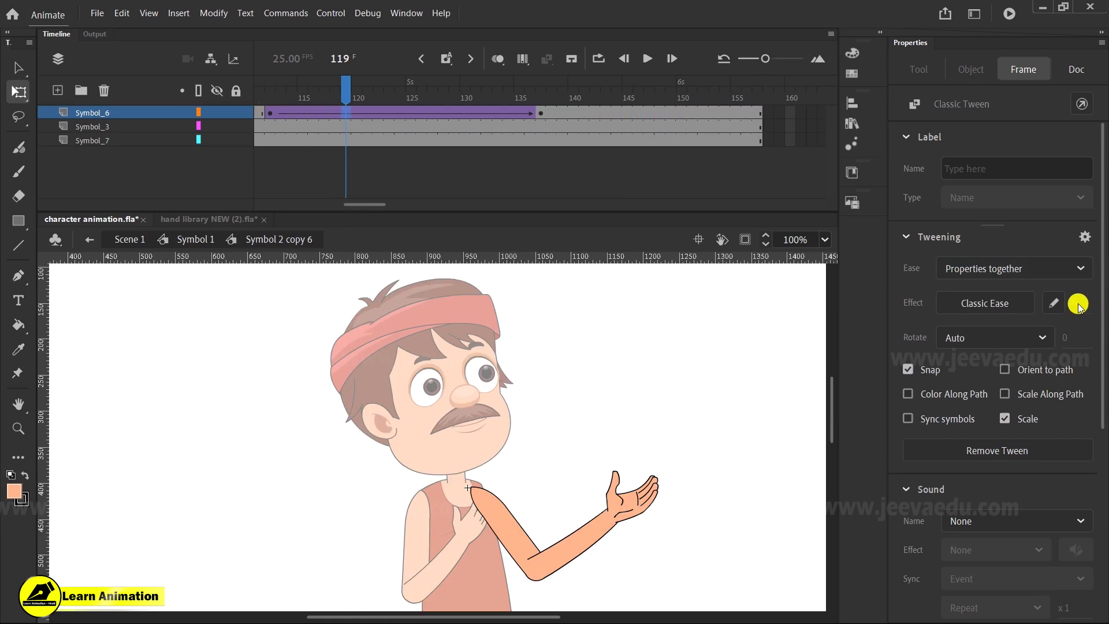
Step: Rotate the forearm clockwise at frame 137, and rotate the whole arm slightly counterclockwise in Symbol 1
click(540, 112)
drag(653, 441, 673, 469)
double_click(664, 425)
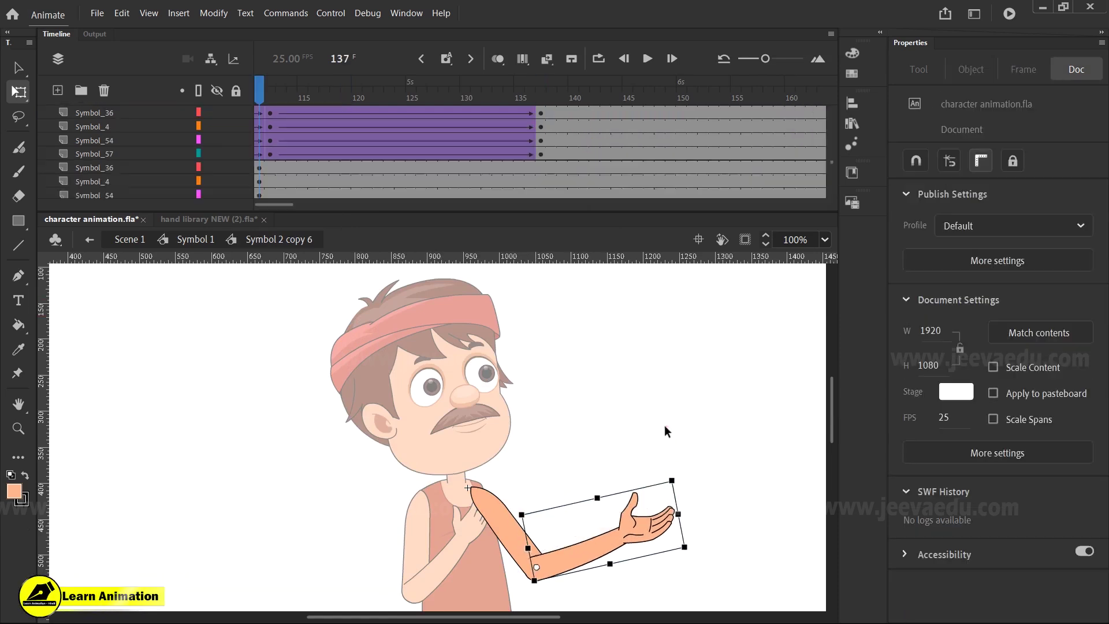
drag(703, 540, 701, 527)
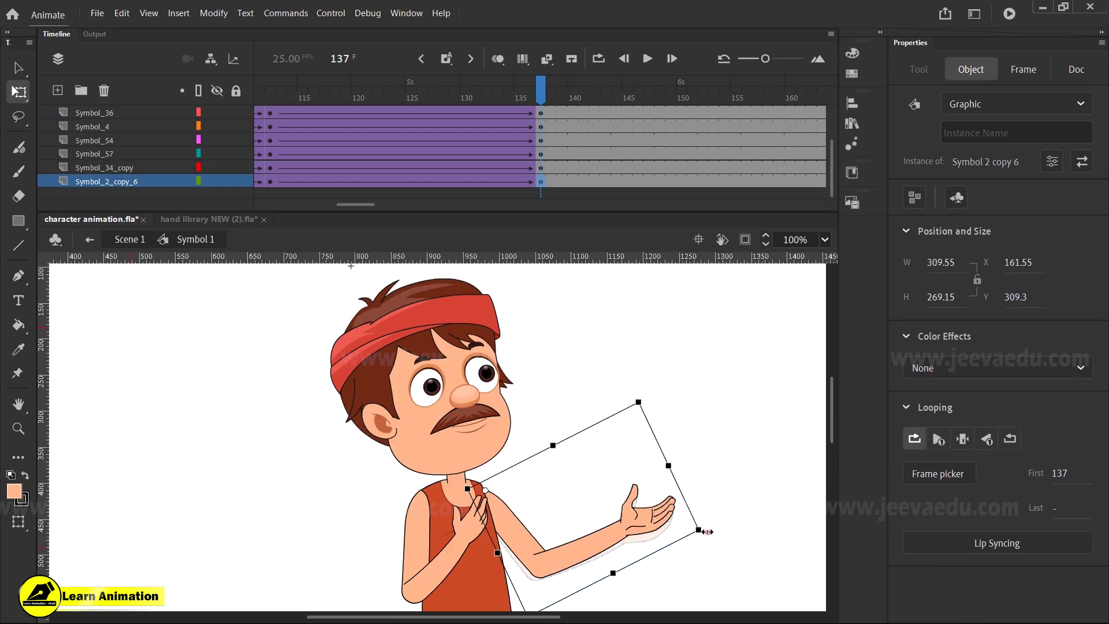
Step: Play the animation with the voice track to review the blink and the adjusted arm movement through frame 137
drag(544, 99, 338, 140)
key(Return)
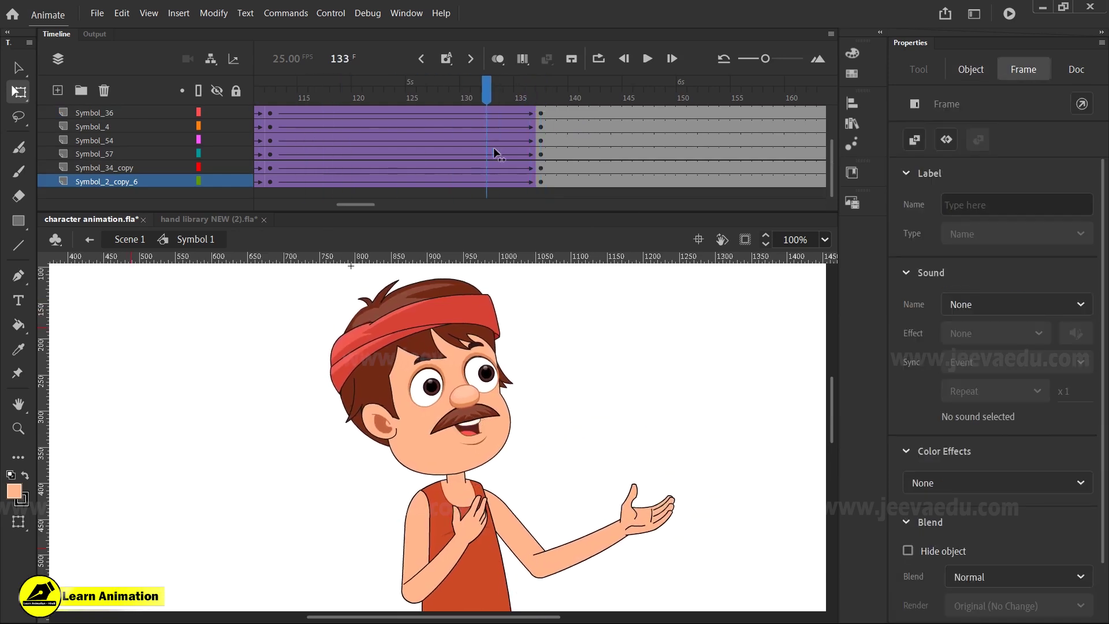
click(455, 428)
drag(470, 141, 480, 137)
scroll(465, 116, up, 2)
key(Return)
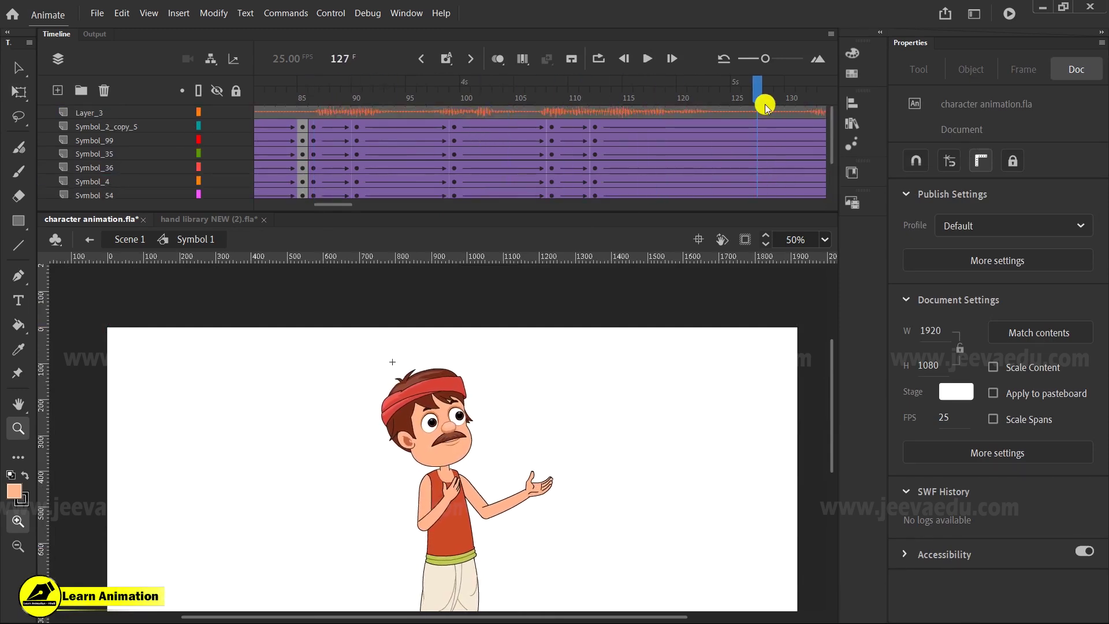
drag(416, 136, 432, 173)
click(599, 86)
drag(359, 202, 367, 200)
key(Return)
Step: Insert keyframes on all character layers at frame 141
click(539, 194)
click(540, 197)
mouse_move(372, 205)
mouse_down()
mouse_move(400, 206)
mouse_move(376, 212)
mouse_up()
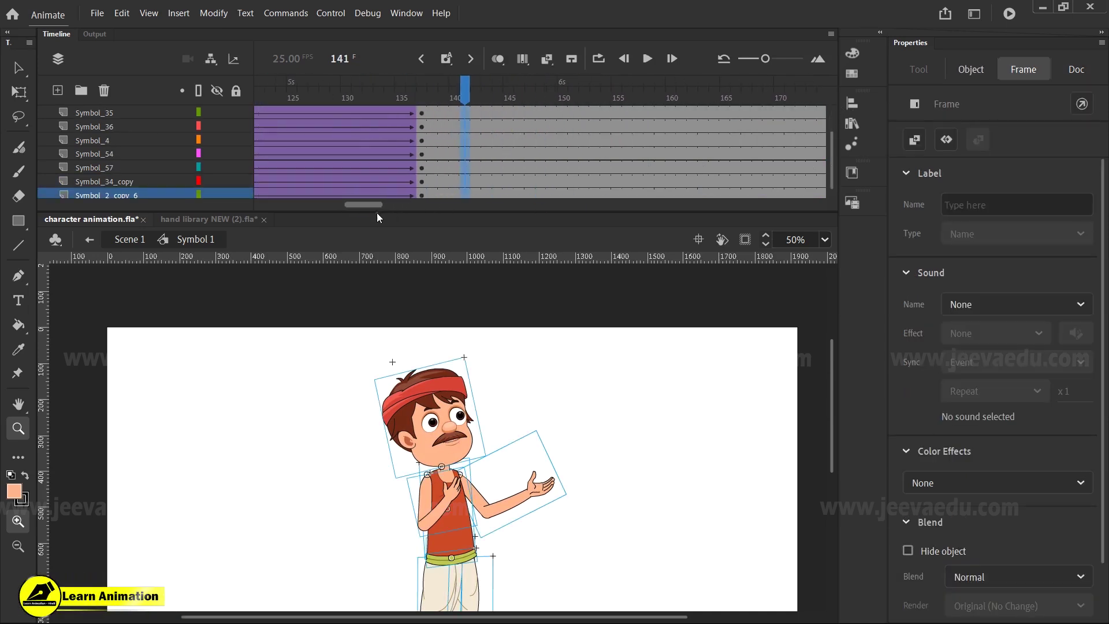
scroll(545, 140, up, 2)
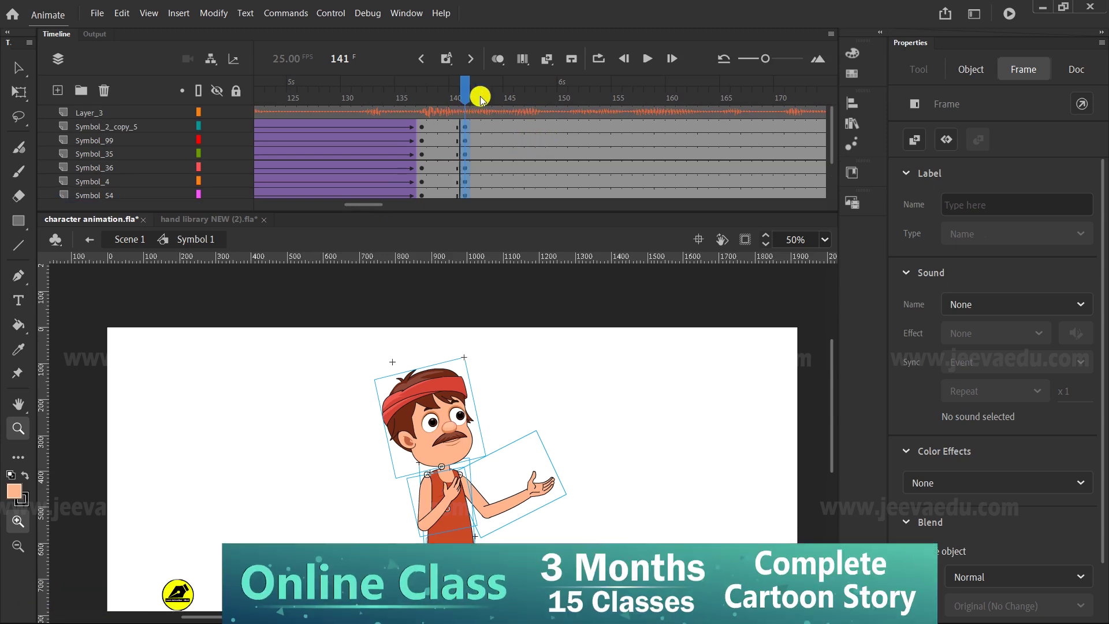
Step: Insert keyframes on all character layers at frame 151 and create classic tweens from frame 137 with ease 100
click(572, 92)
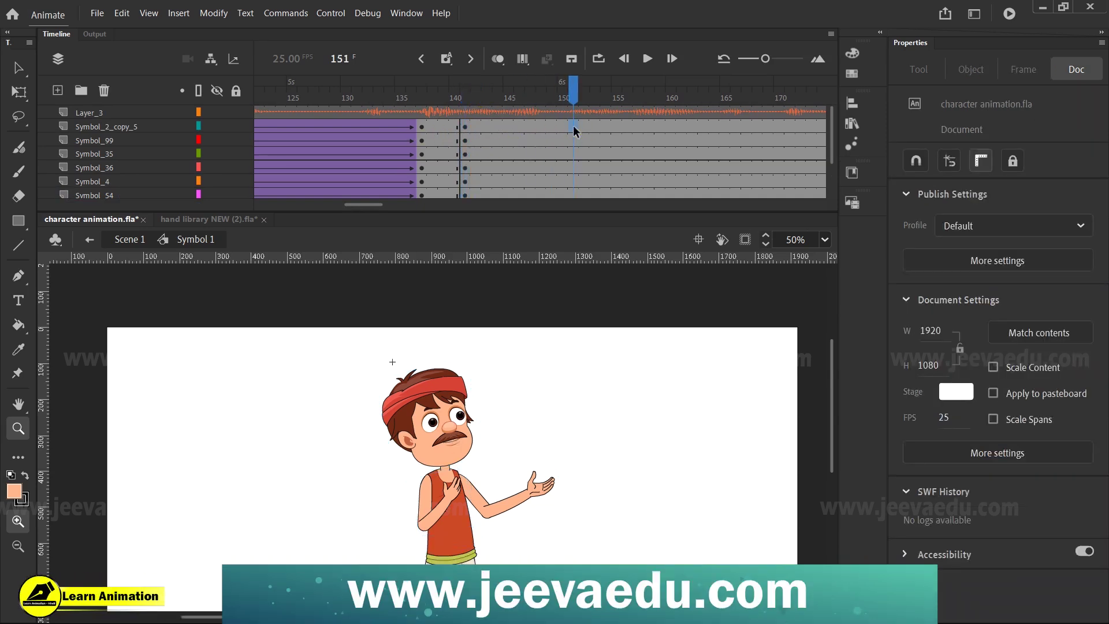
drag(573, 195, 572, 200)
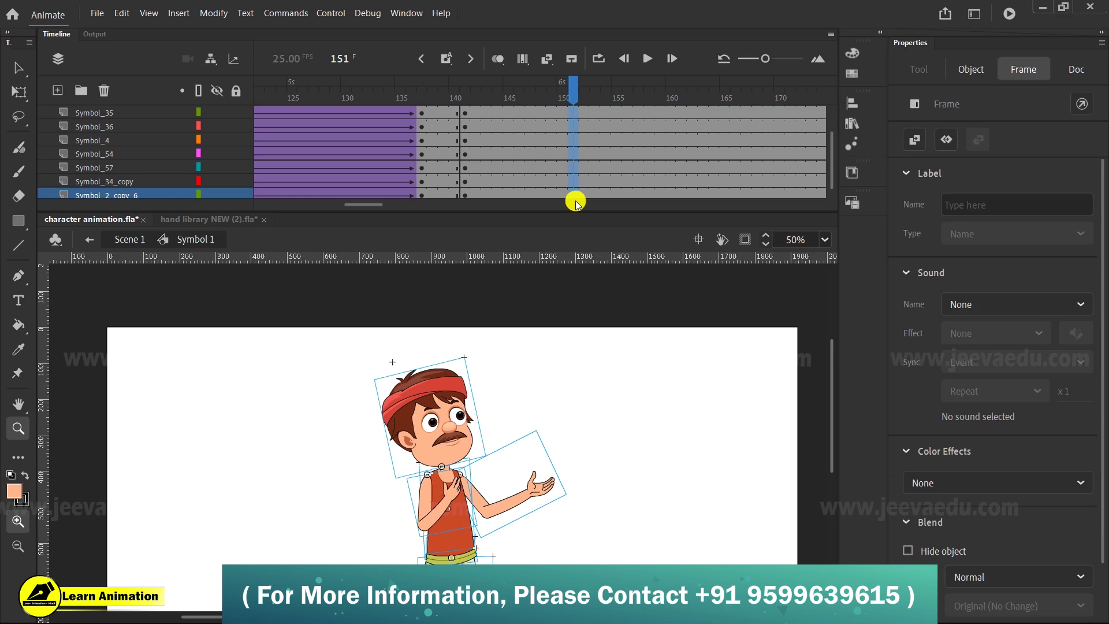
drag(453, 123, 532, 230)
right_click(485, 159)
click(531, 167)
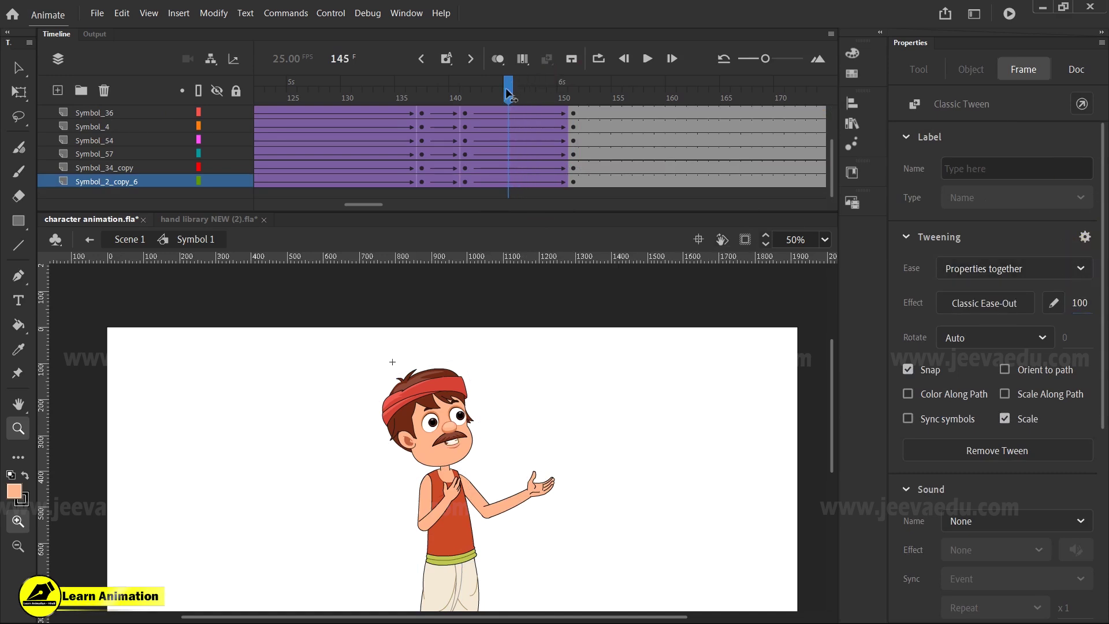
Step: Select the whole character at frame 141 and skew it slightly backward
click(465, 126)
click(582, 528)
drag(464, 86, 629, 174)
key(v)
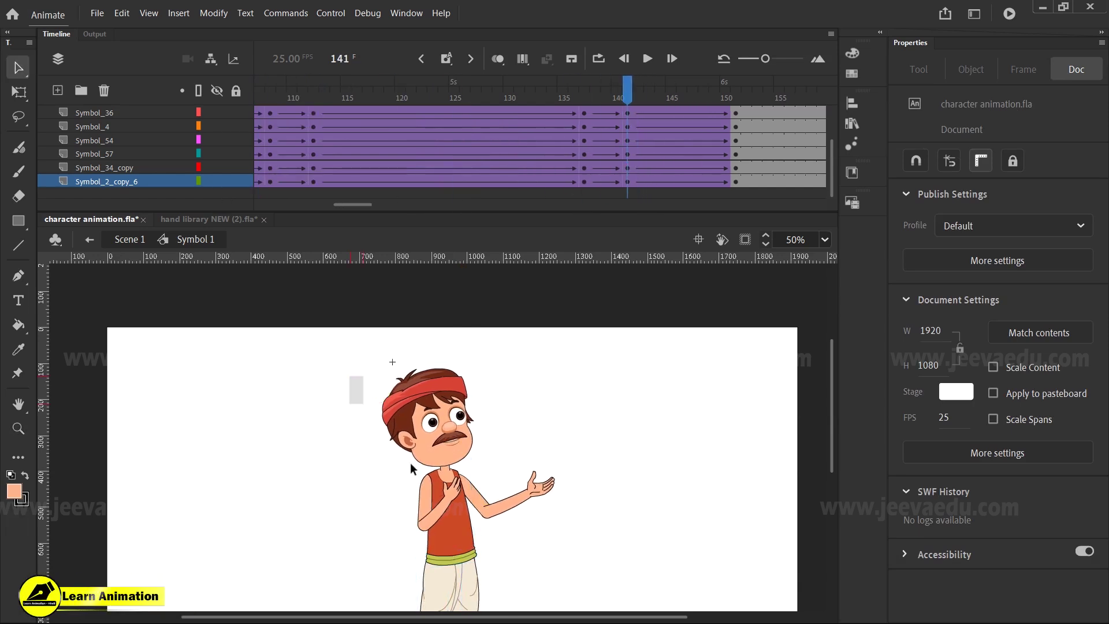
click(411, 469)
key(z)
alt+click(483, 489)
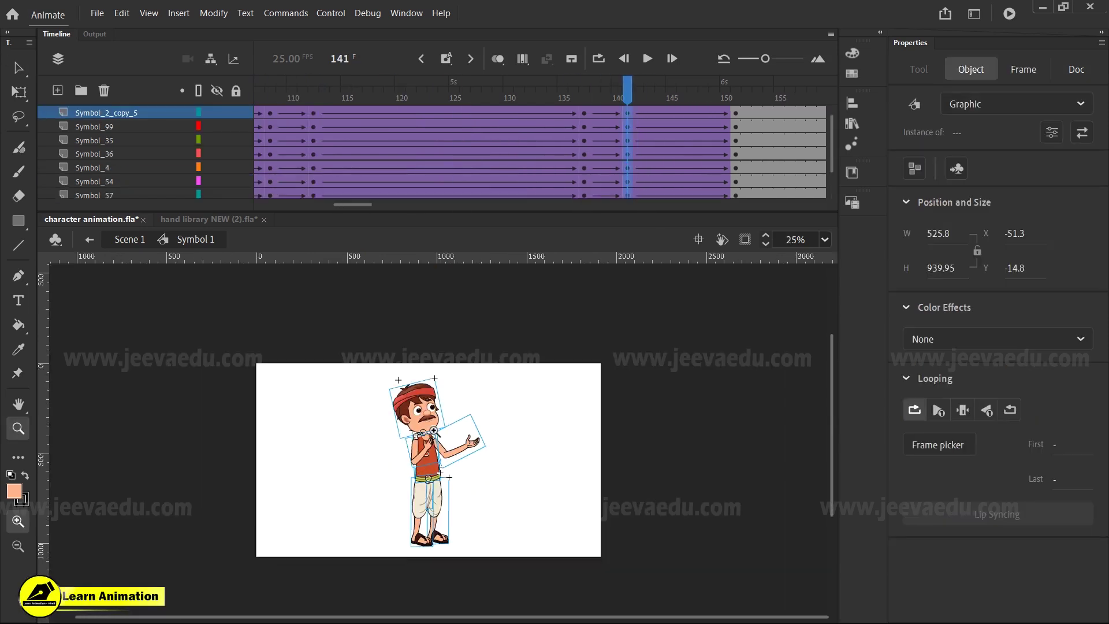
click(433, 430)
key(q)
drag(461, 339, 455, 337)
Step: Select the upper body at frame 151, place its pivot at the waist, and rotate it slightly clockwise
drag(623, 101, 737, 167)
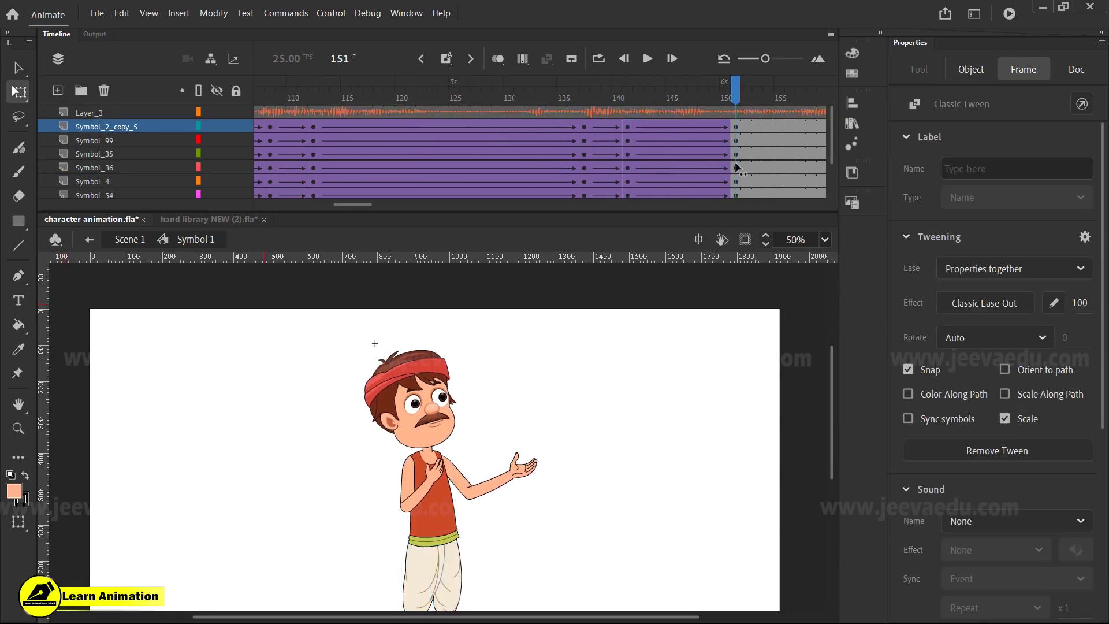
key(z)
alt+click(406, 483)
click(421, 339)
key(v)
drag(391, 303, 570, 467)
click(491, 487)
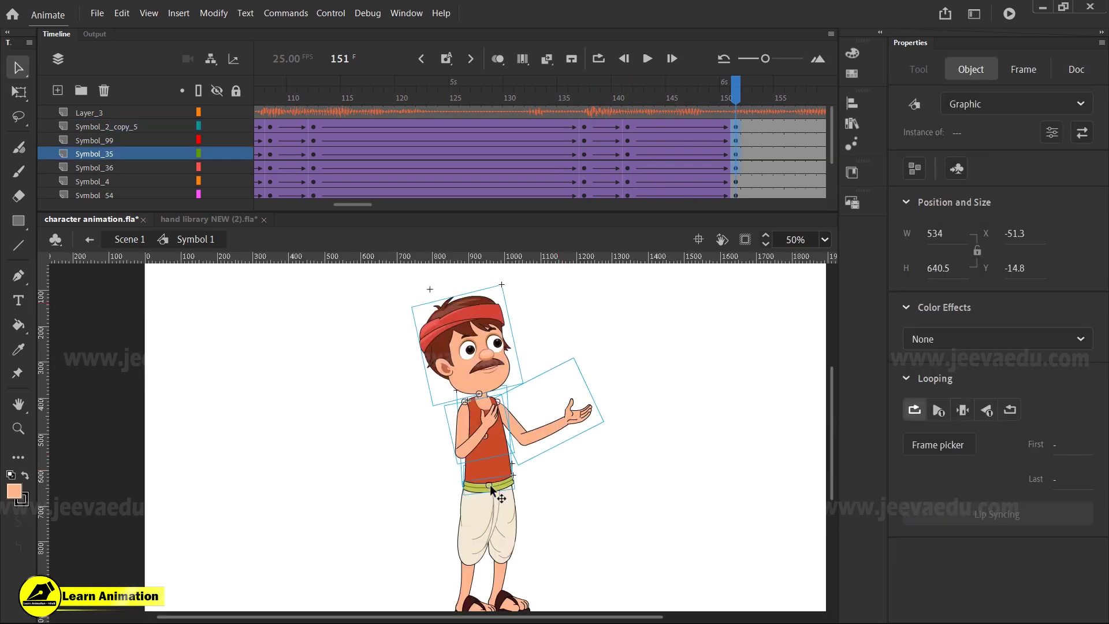
key(q)
click(498, 486)
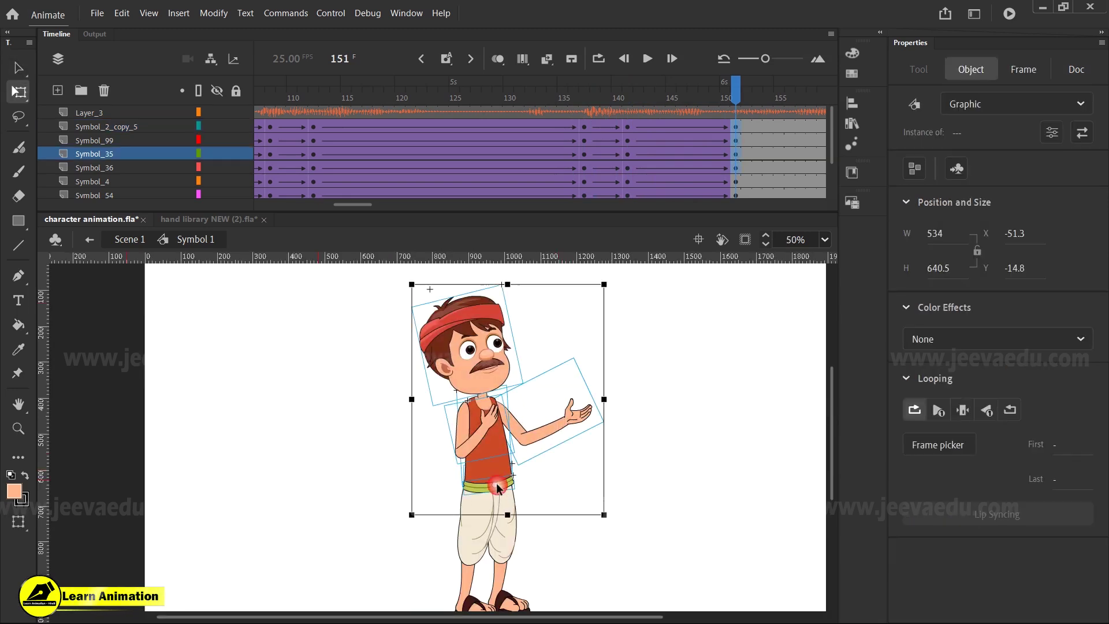
drag(613, 287, 621, 313)
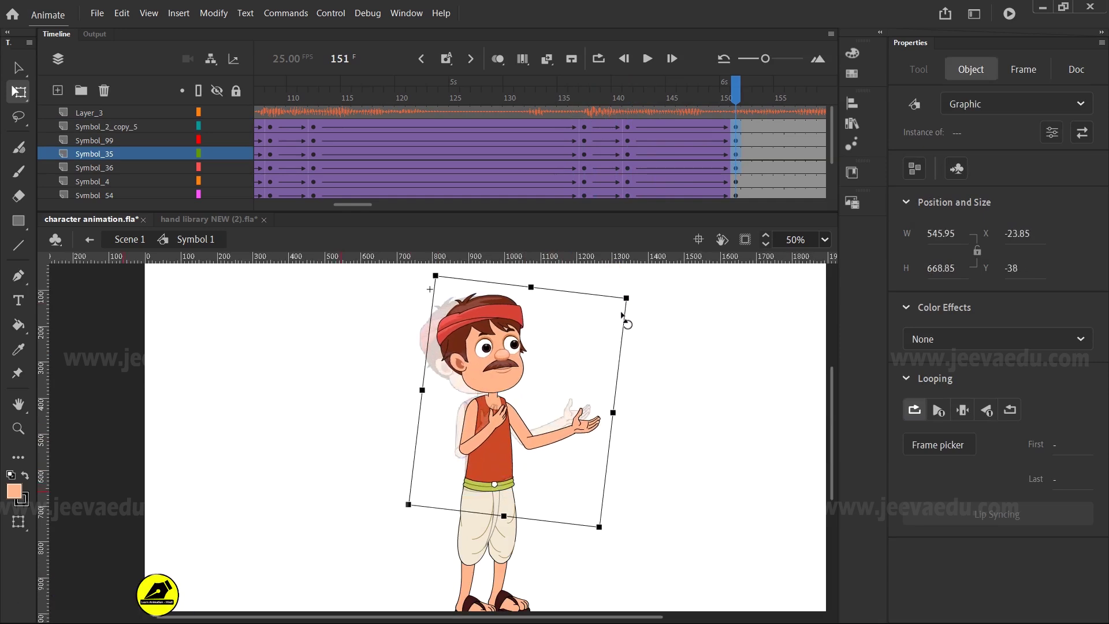
click(621, 314)
Step: Rotate the head slightly clockwise at frame 151 and check the motion on the timeline
click(511, 306)
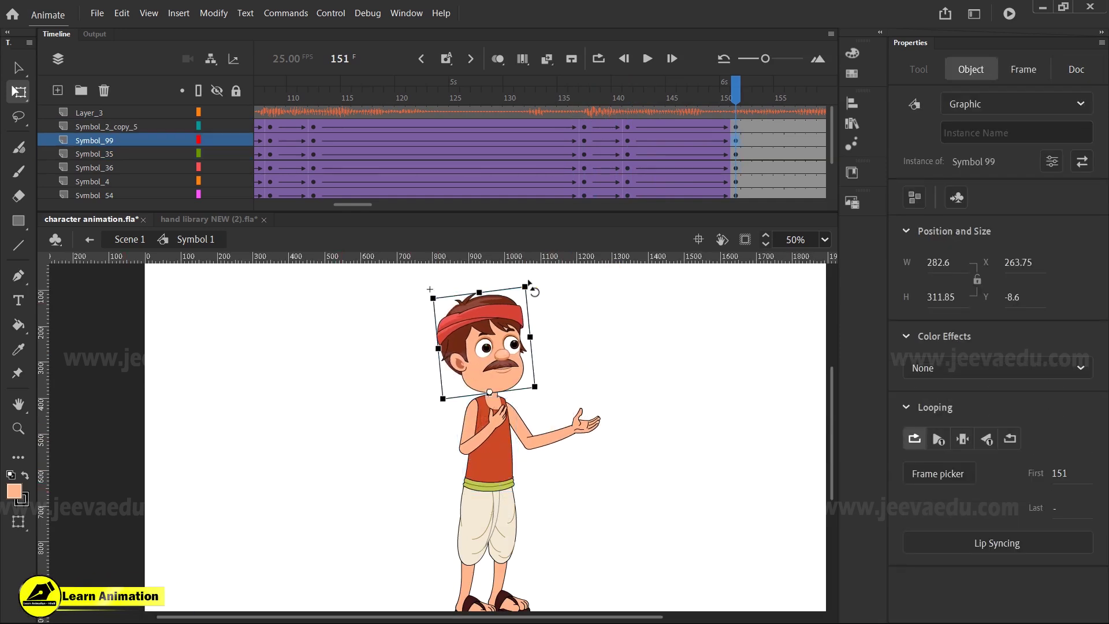
drag(529, 283, 535, 289)
key(ctrl+minus)
key(ctrl+equal)
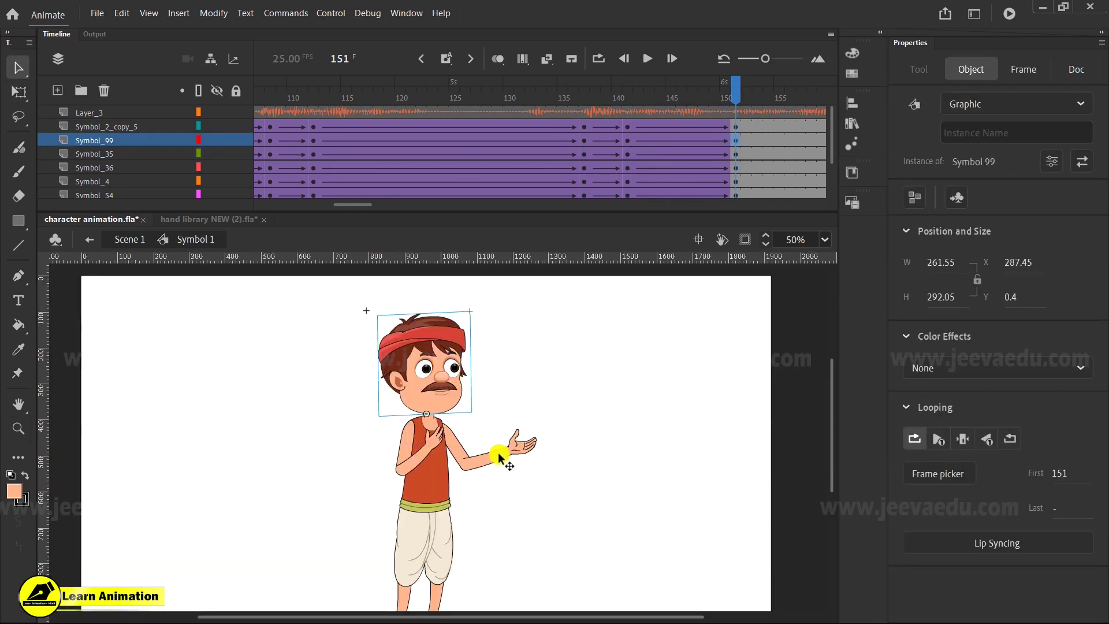
click(510, 453)
key(q)
drag(670, 116, 732, 159)
Step: Select the whole character at frame 151 and skew it slightly forward
click(347, 388)
key(v)
drag(346, 388, 497, 555)
key(q)
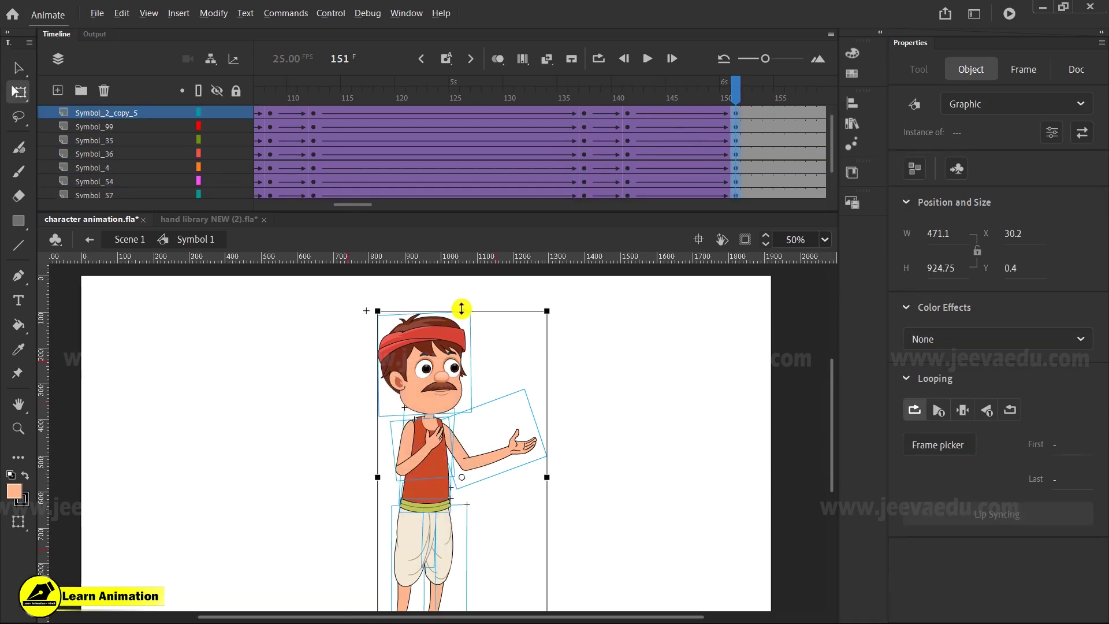
drag(489, 308, 503, 310)
drag(745, 81, 732, 172)
Step: Rotate the outstretched arm clockwise at frame 151 so it lowers, and scrub through frames 141 to 151
key(v)
click(508, 453)
key(q)
drag(557, 458, 548, 500)
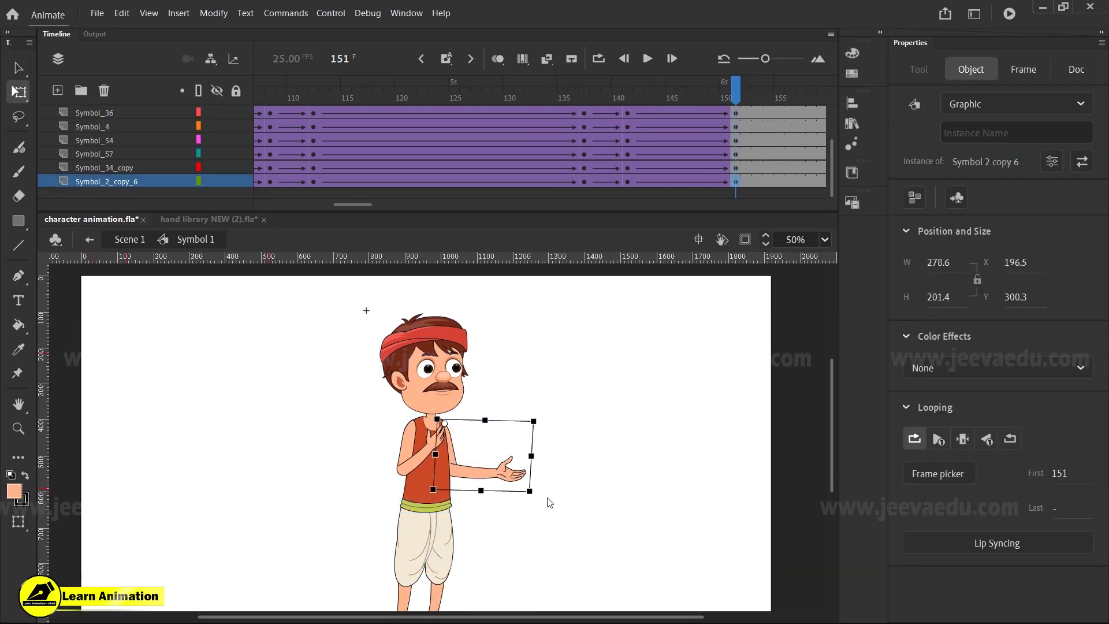
click(632, 98)
drag(636, 94, 733, 119)
Step: Inside Symbol 2 copy 6, insert forearm keyframes at frames 151 and 141 and create a classic tween between them with ease 100
key(z)
click(475, 454)
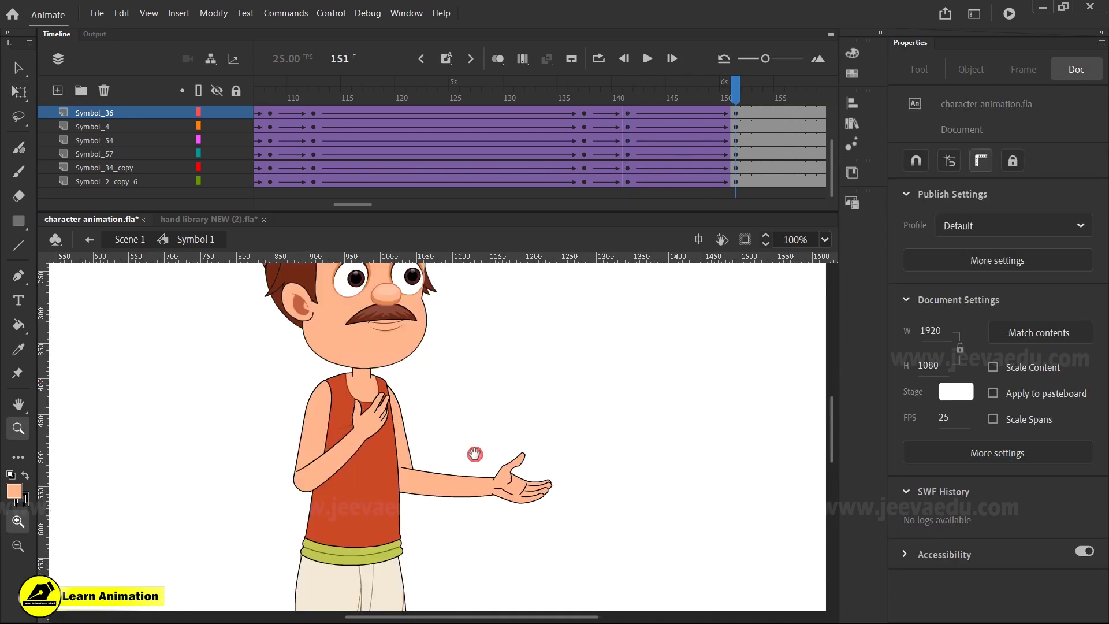
drag(474, 454, 480, 446)
key(v)
click(495, 466)
double_click(496, 469)
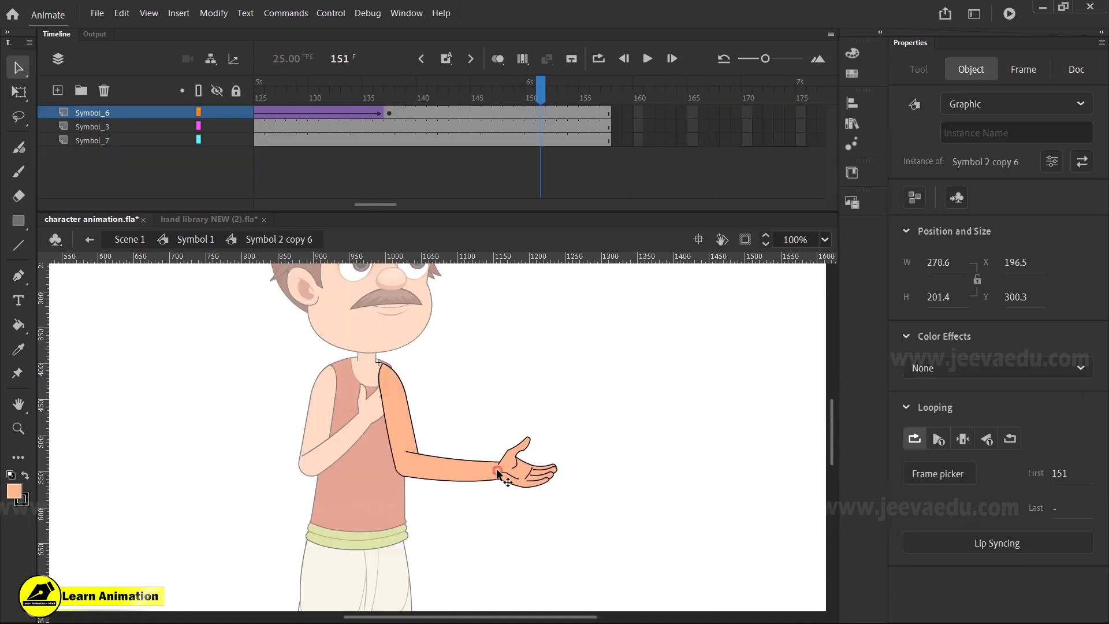
click(539, 115)
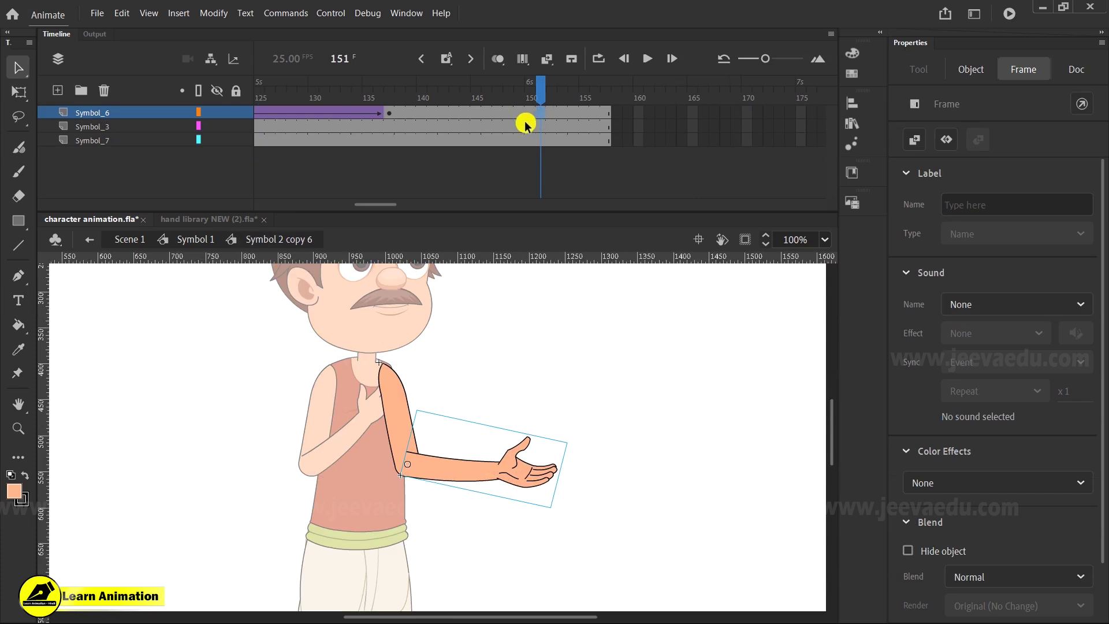
click(433, 113)
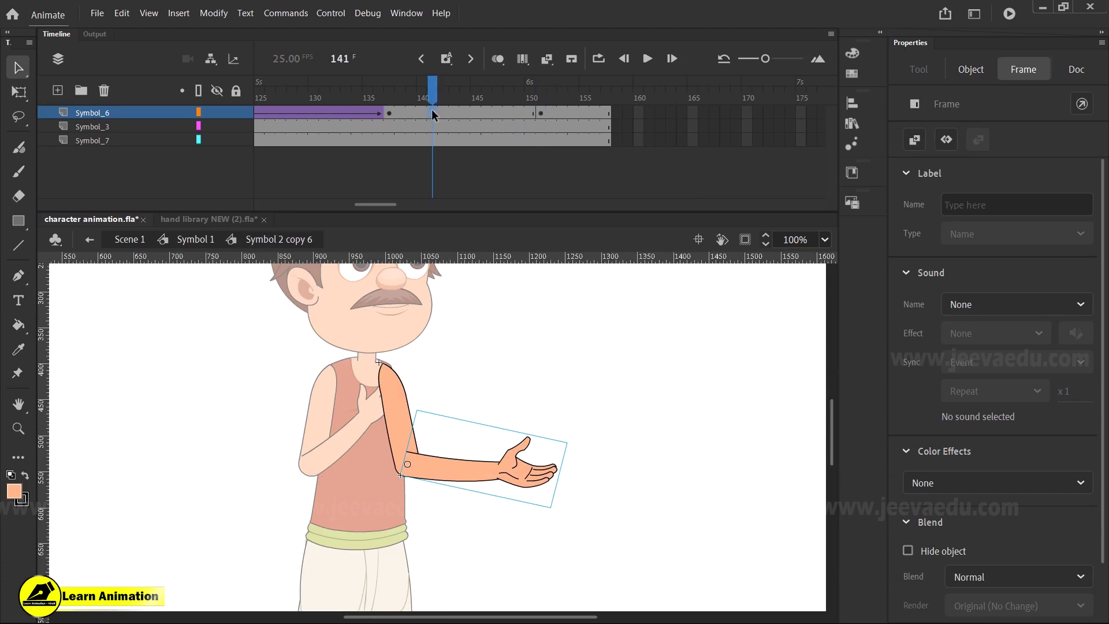
right_click(509, 119)
click(542, 118)
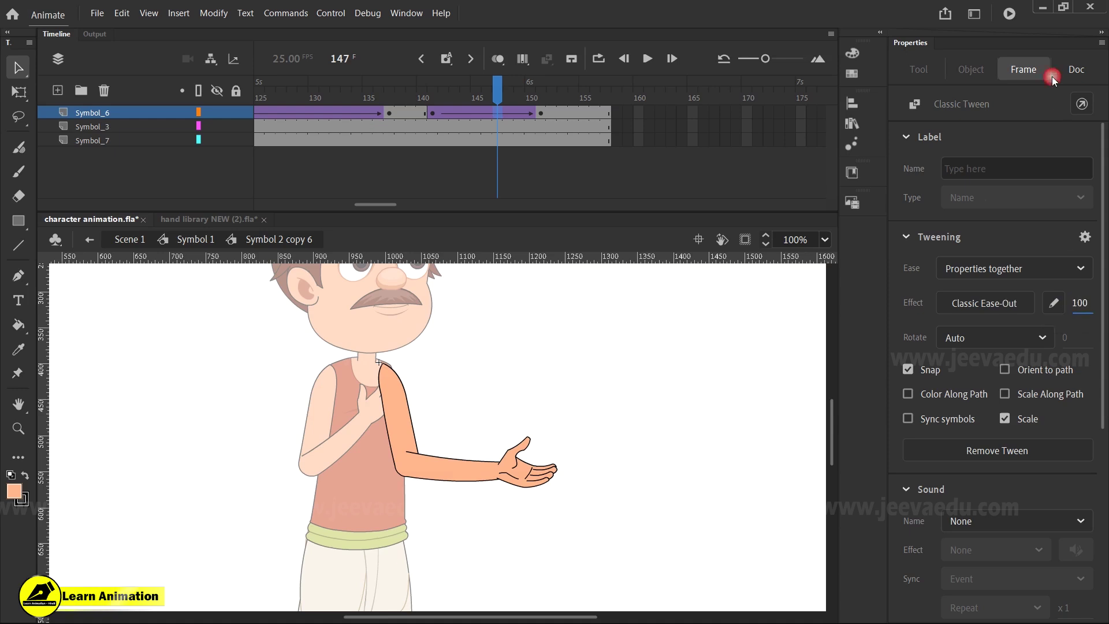
Step: Extend the frames of all three arm layers beyond frame 157 in Symbol 2 copy 6
drag(603, 118, 770, 231)
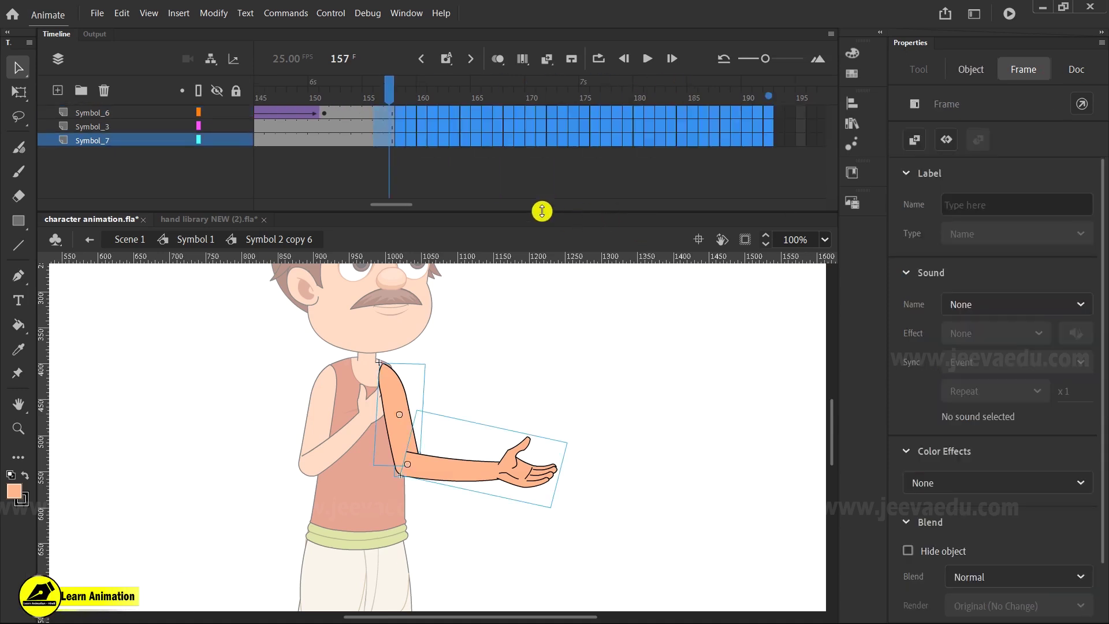
key(F5)
key(F5)
Step: Rotate the forearm clockwise at frame 151 so that it hangs down beside the body
drag(749, 91, 495, 98)
click(485, 112)
key(q)
drag(574, 440, 498, 581)
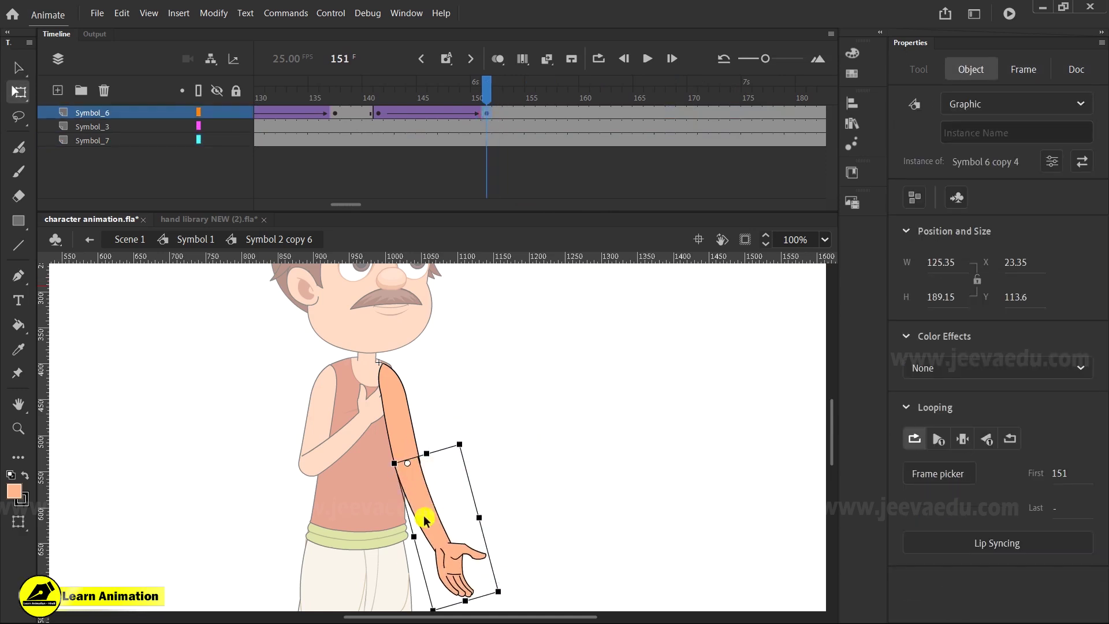
Step: Open the forearm symbol, Symbol 6 copy 4, for editing at frame 151
key(z)
click(412, 507)
key(v)
double_click(498, 521)
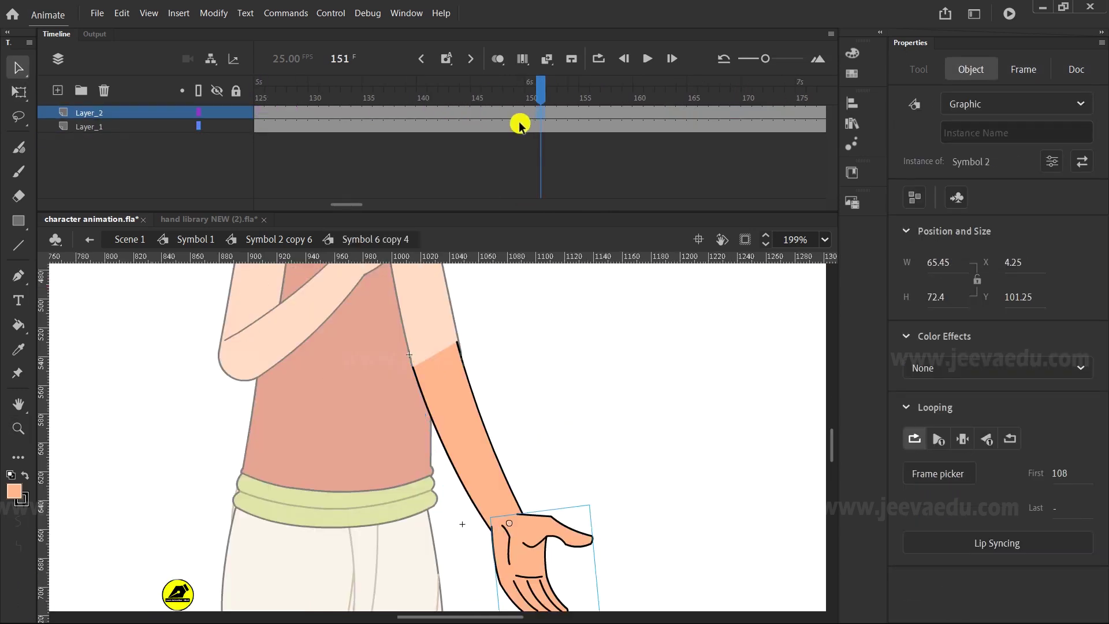
click(479, 426)
click(512, 525)
drag(549, 120, 542, 126)
key(F6)
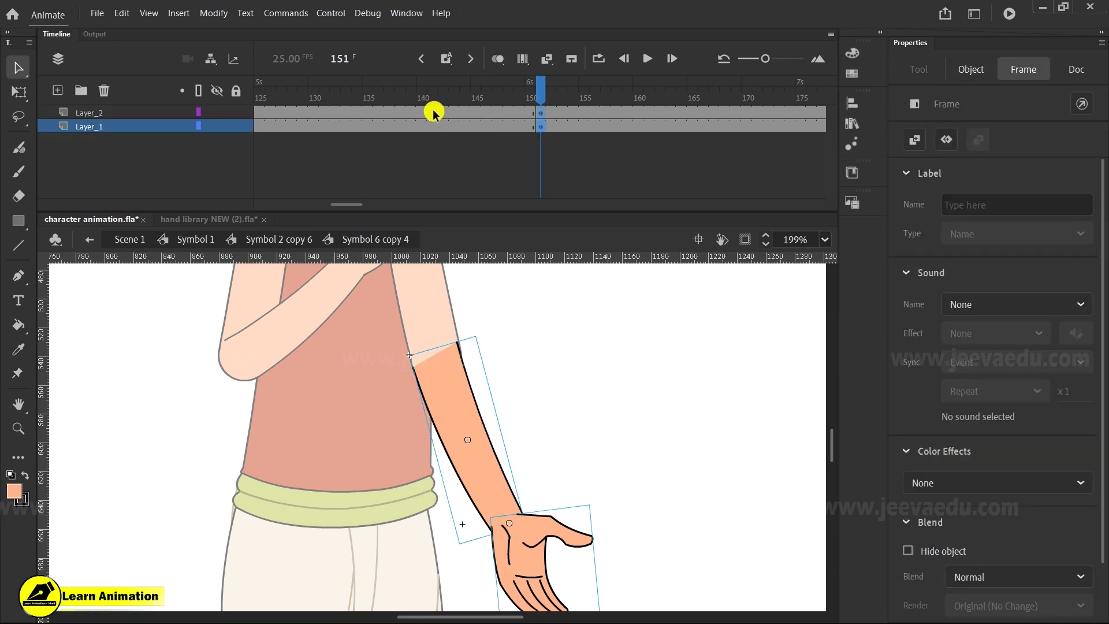
click(437, 112)
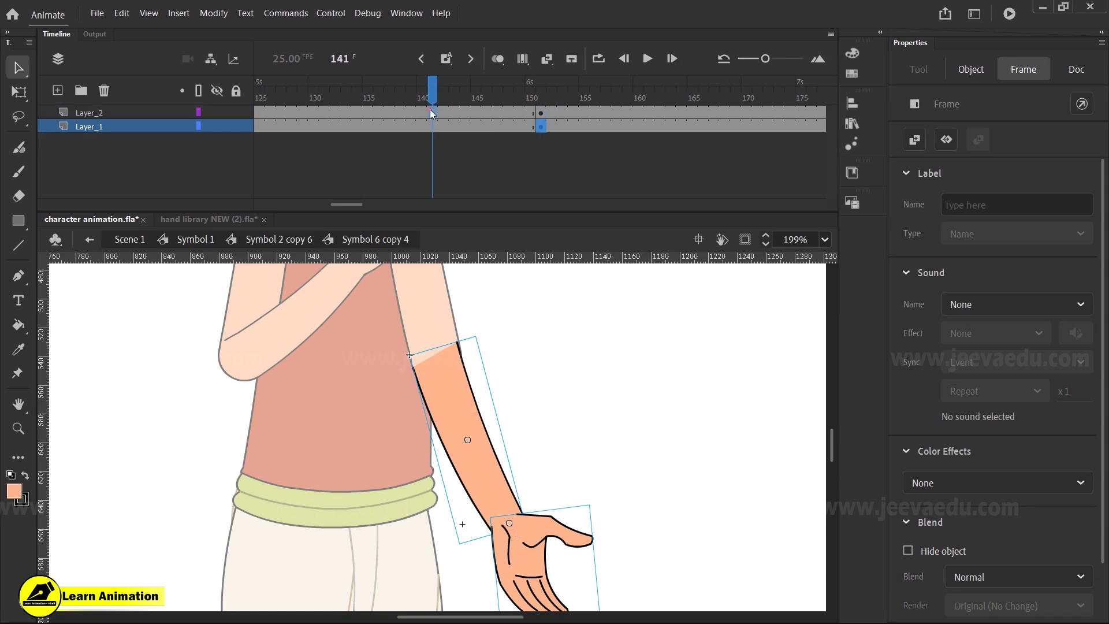
click(541, 127)
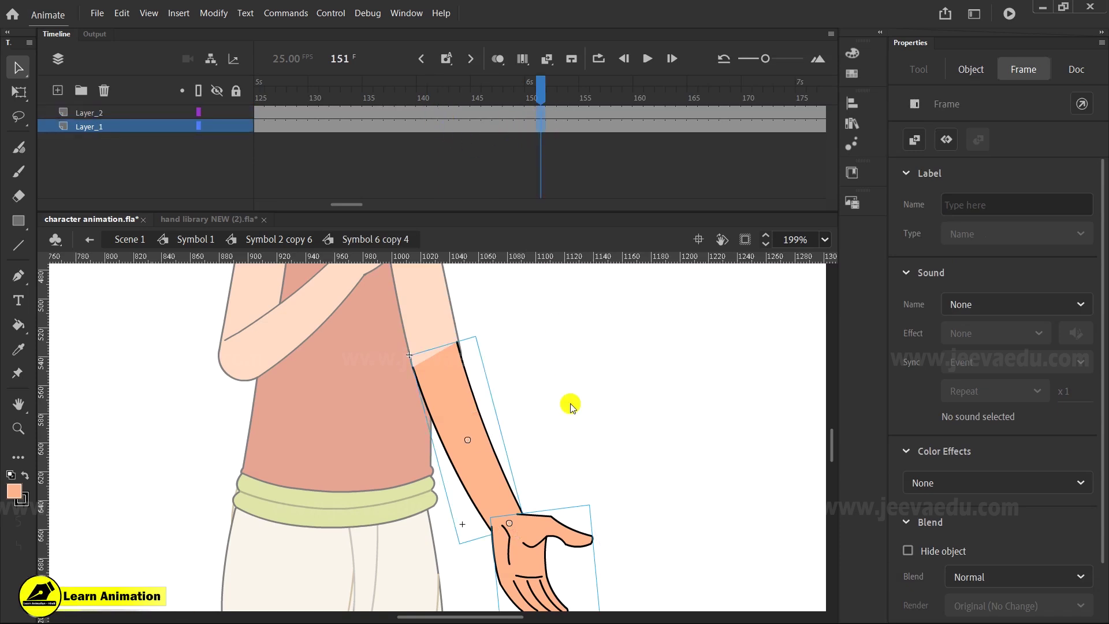
Step: Insert a keyframe for the hand on Layer_2 at frame 151
click(565, 510)
click(566, 510)
click(526, 539)
click(534, 87)
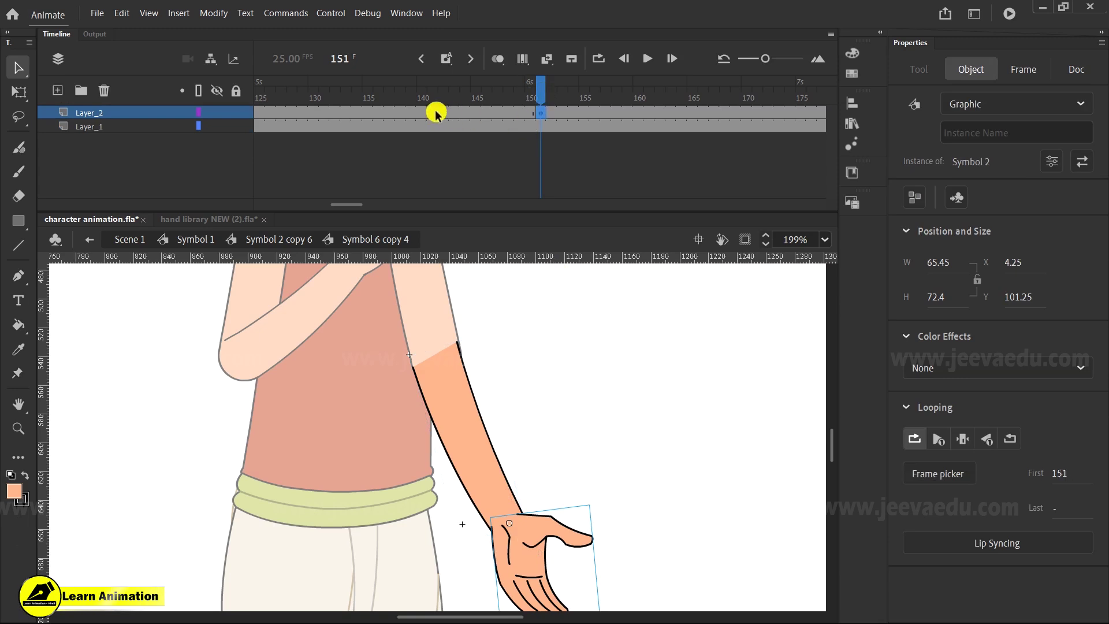
Step: Insert a hand keyframe on Layer_2 at frame 141 and create a classic tween to frame 151 with ease 100
double_click(505, 334)
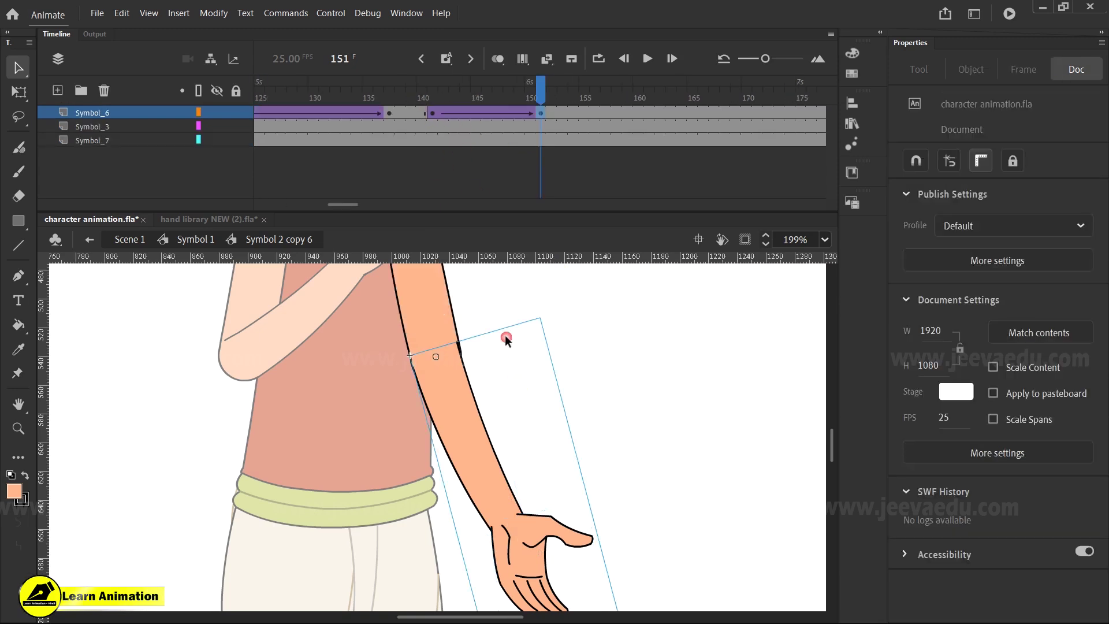
click(432, 116)
click(542, 115)
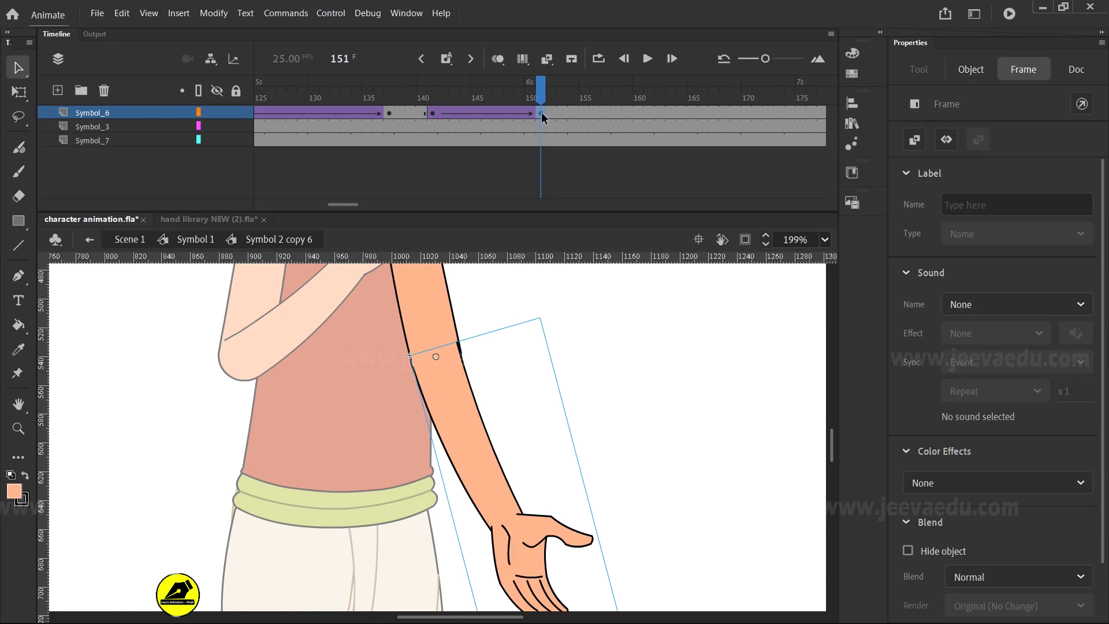
key(ctrl+e)
click(436, 116)
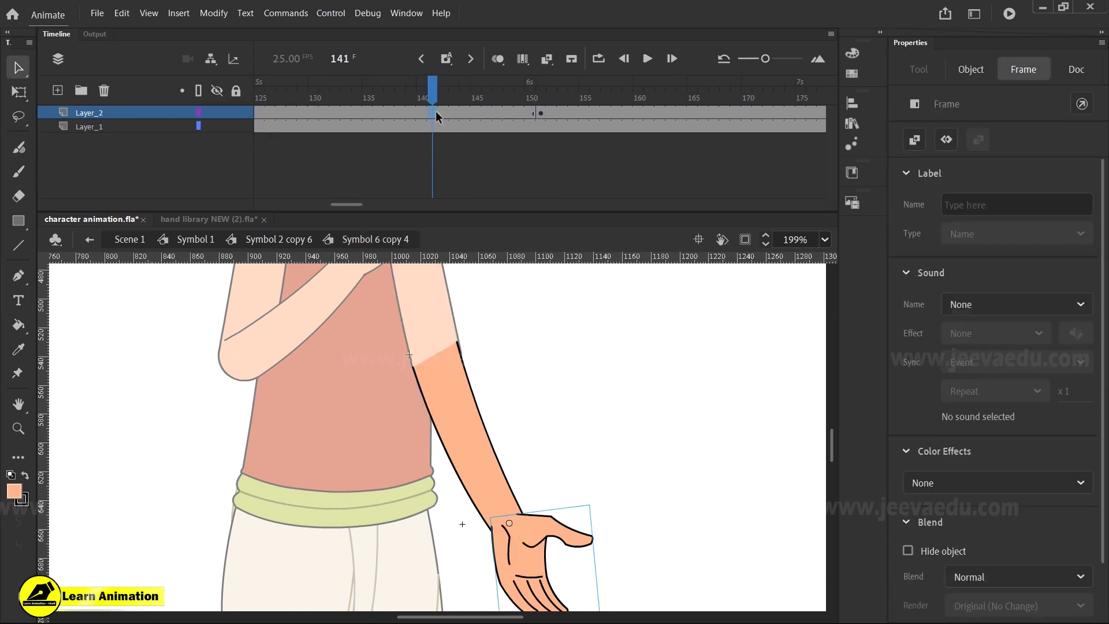
right_click(462, 116)
click(520, 116)
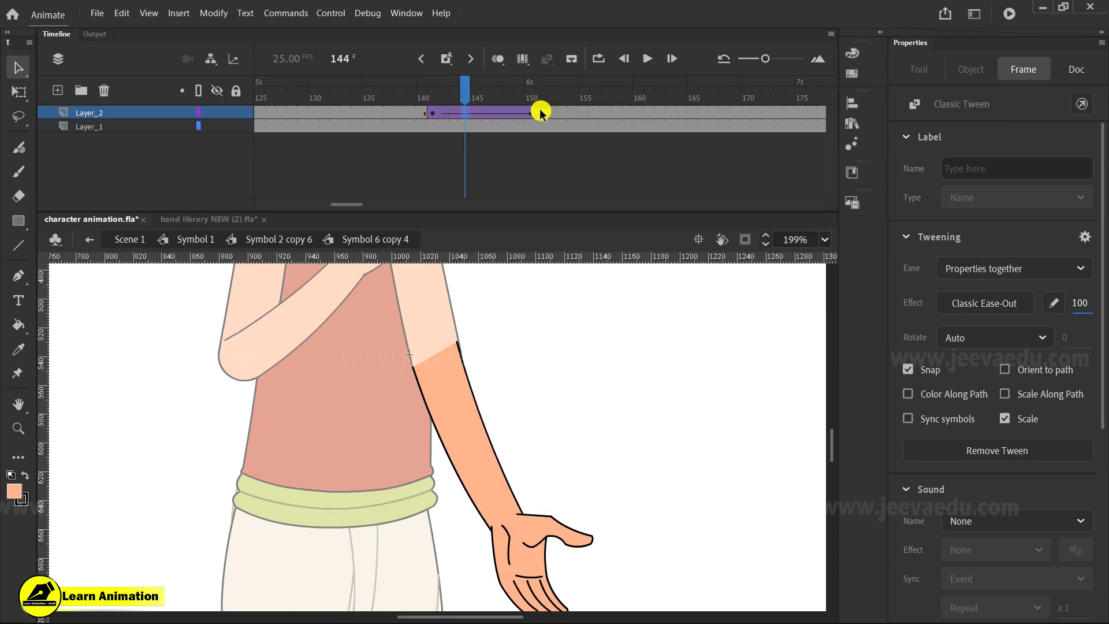
Step: Open the hand symbol, Symbol 2, and insert a keyframe at frame 143
click(541, 113)
click(442, 113)
click(454, 114)
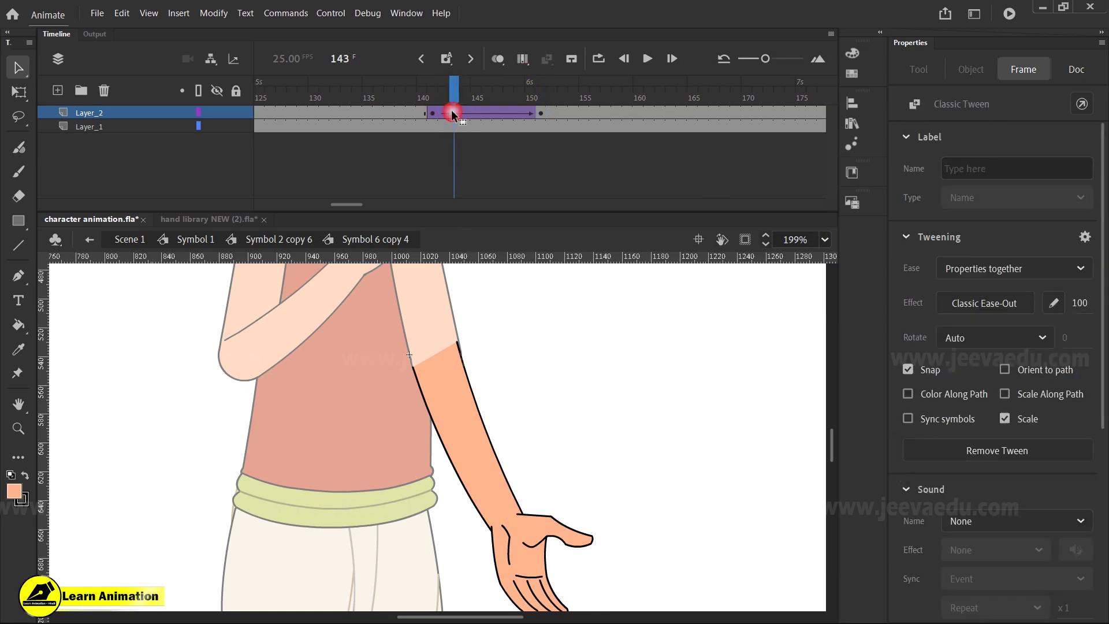
click(540, 114)
double_click(523, 557)
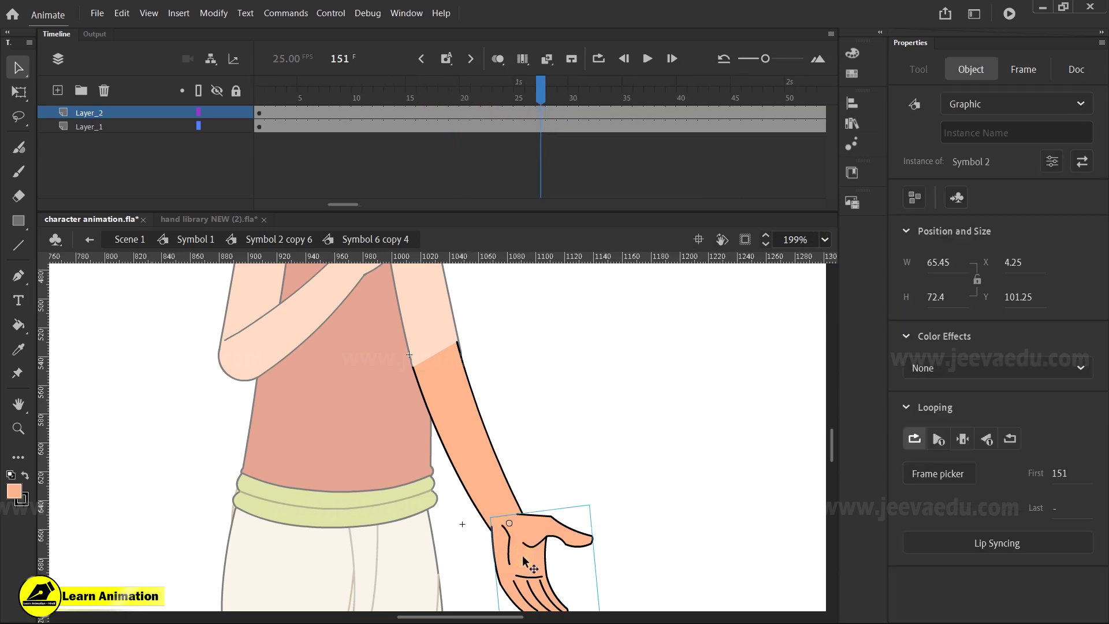
click(444, 110)
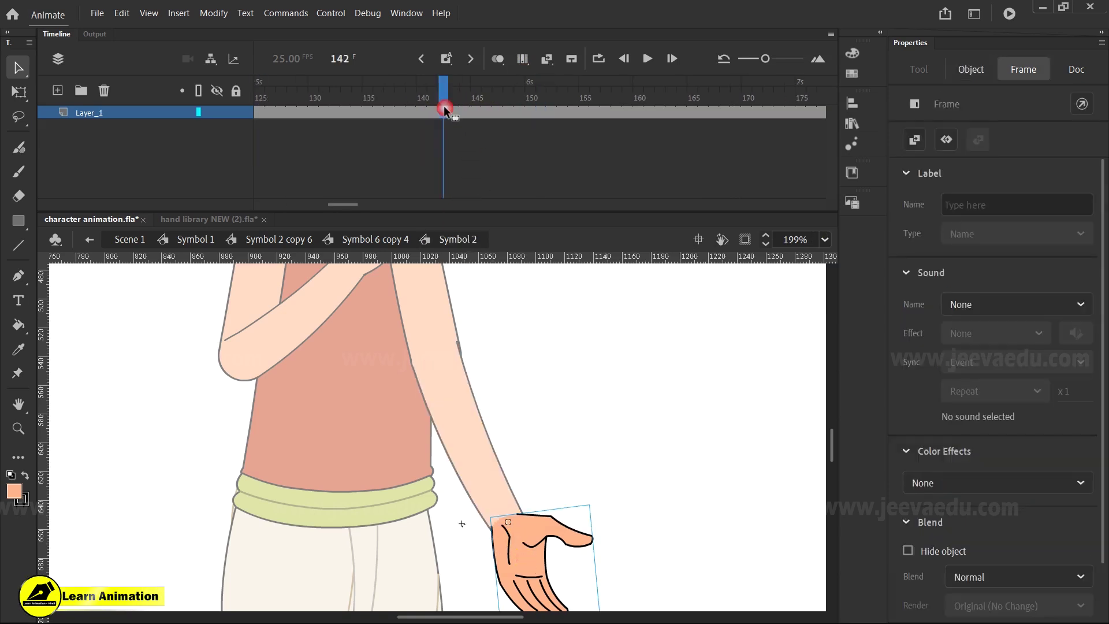
key(F6)
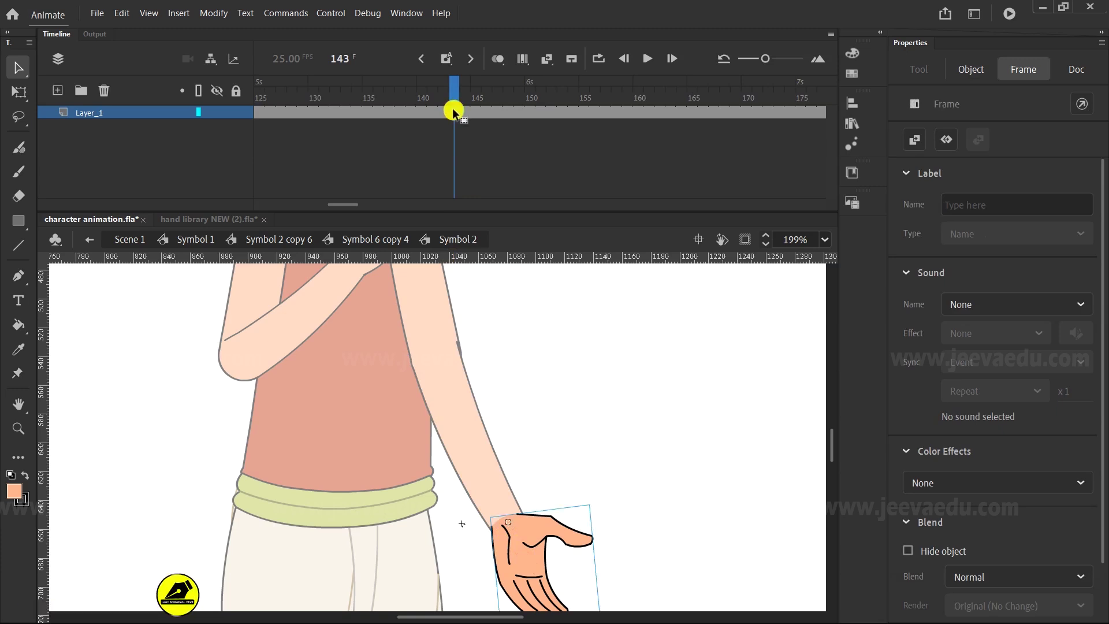
Step: Switch the hand at frame 143 to pose 1 using the Frame Picker
click(523, 546)
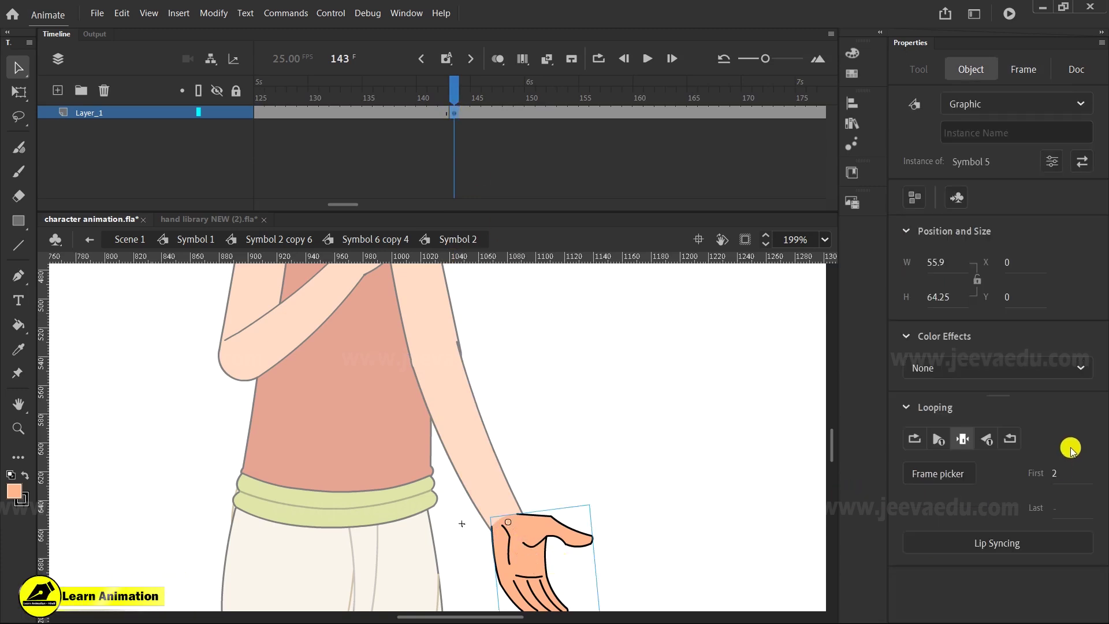
click(937, 472)
drag(601, 284, 722, 288)
drag(503, 475, 447, 421)
click(631, 378)
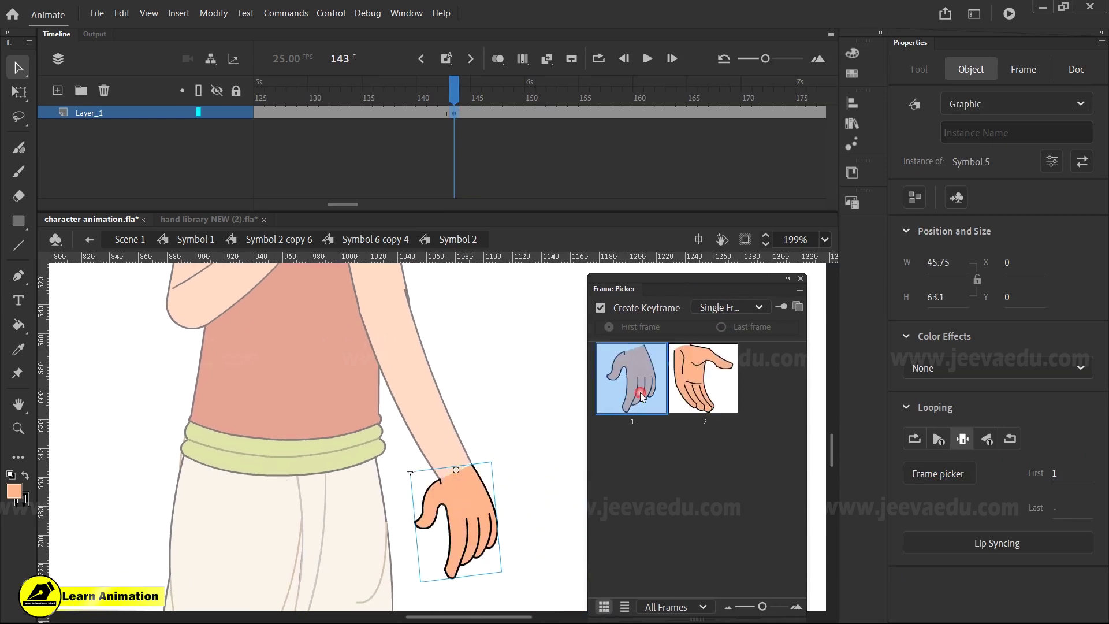
click(801, 278)
Step: Return to Symbol 6 copy 4, open the forearm symbol, Symbol 4, and insert a keyframe at frame 143
click(386, 239)
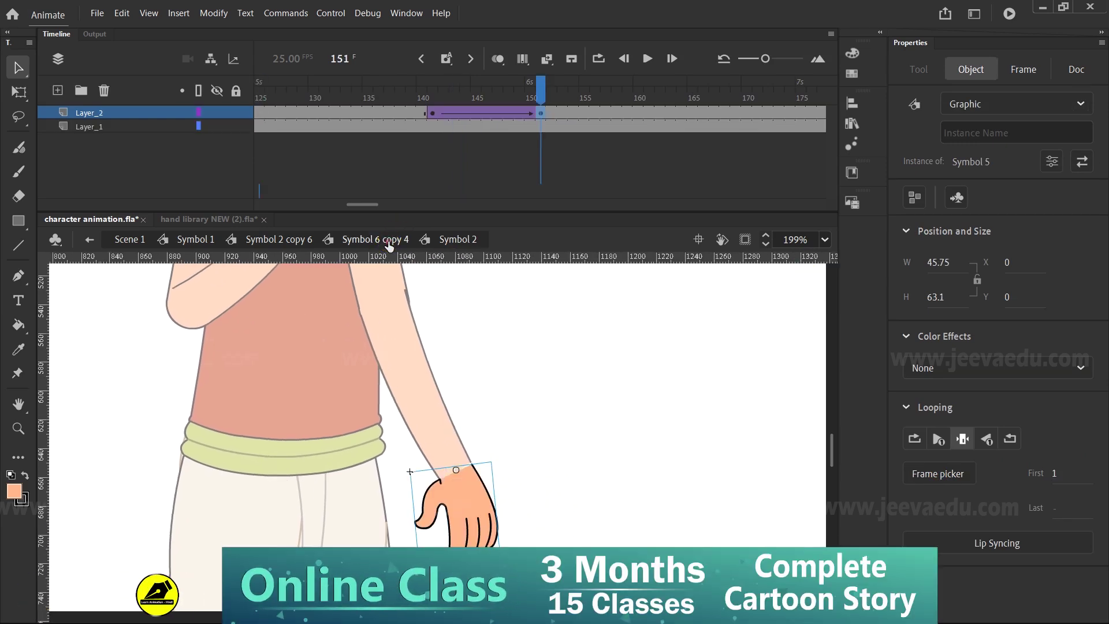
click(387, 408)
click(426, 420)
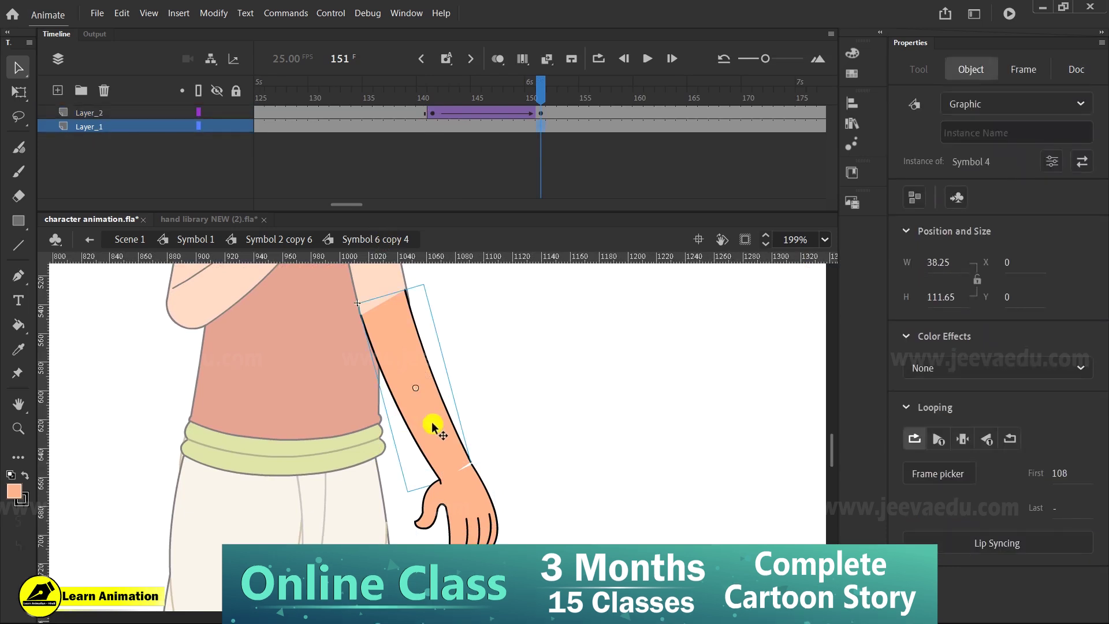
double_click(431, 421)
click(441, 108)
click(452, 108)
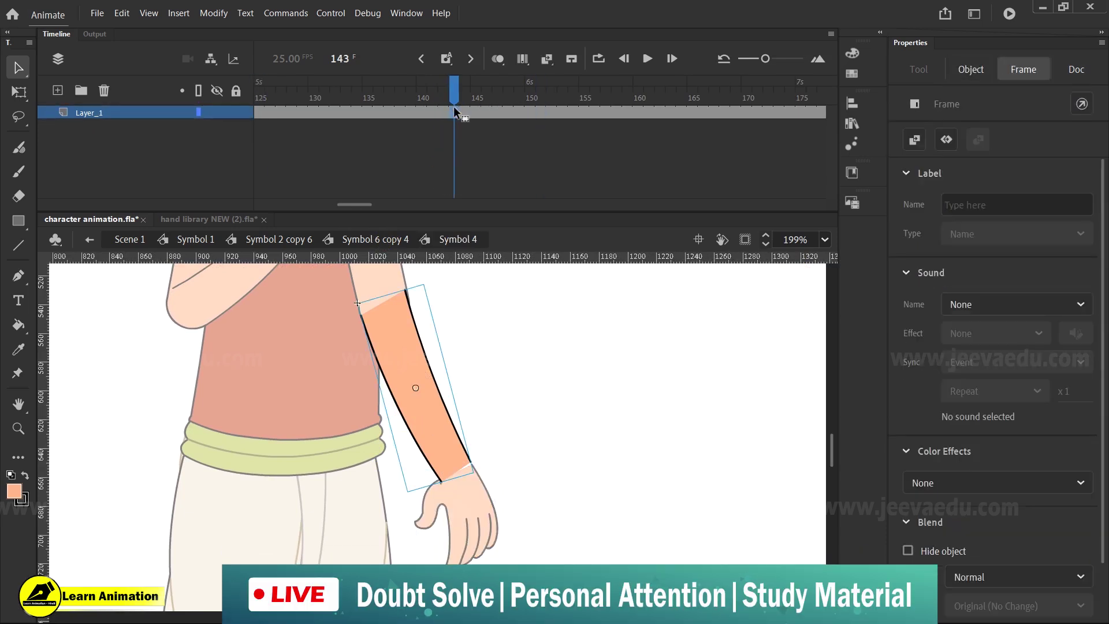
Step: Switch the forearm at frame 143 to pose 1 using the Frame Picker
click(454, 446)
click(947, 473)
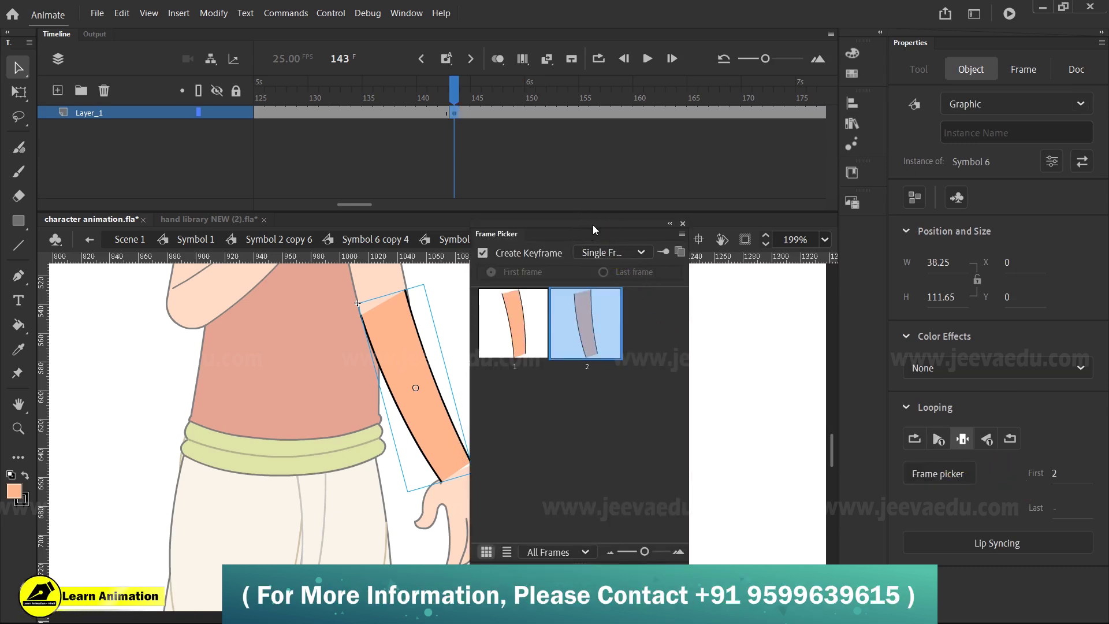
drag(593, 230, 701, 292)
click(631, 401)
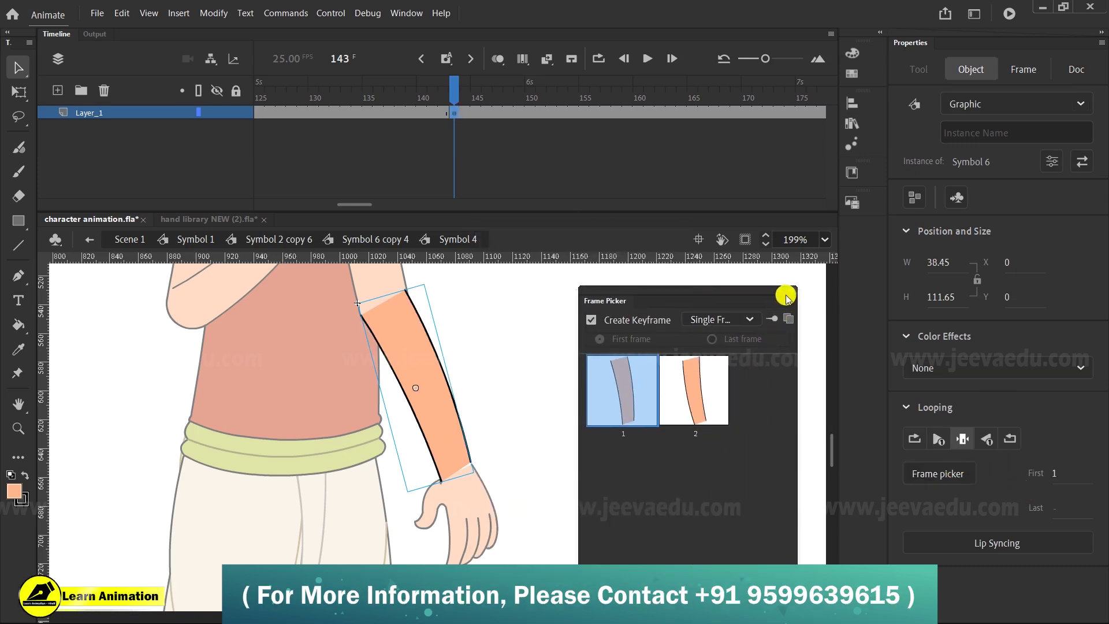
click(787, 294)
Step: In Symbol 6 copy 4, rotate the hand at frame 151 slightly counterclockwise, away from the body, and preview the movement
click(337, 238)
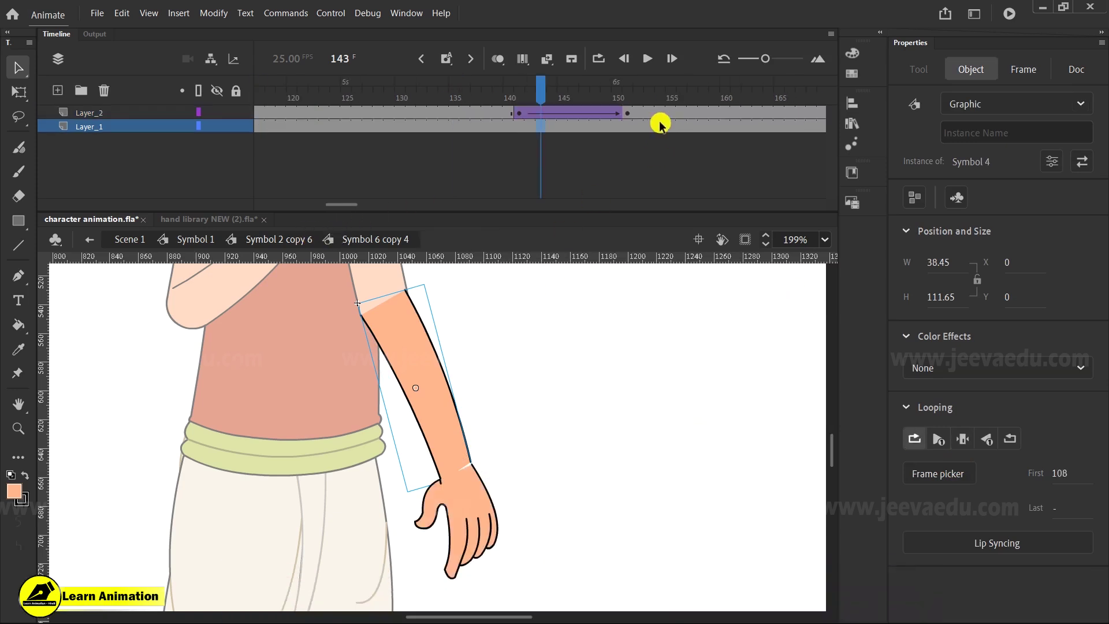
click(627, 113)
key(q)
drag(508, 580, 513, 553)
click(527, 112)
click(627, 112)
click(627, 121)
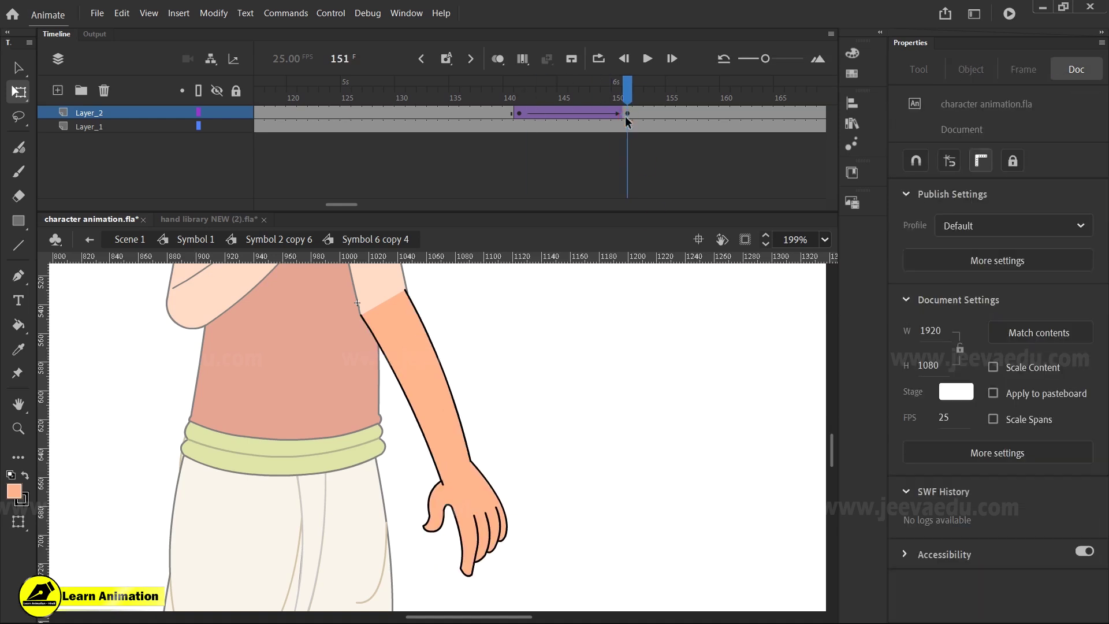
Step: In Symbol 2 copy 6, rotate the forearm at frame 151 clockwise so it hangs beside the body, and return to Symbol 1
click(294, 241)
drag(540, 90, 540, 114)
key(z)
alt+click(420, 416)
key(q)
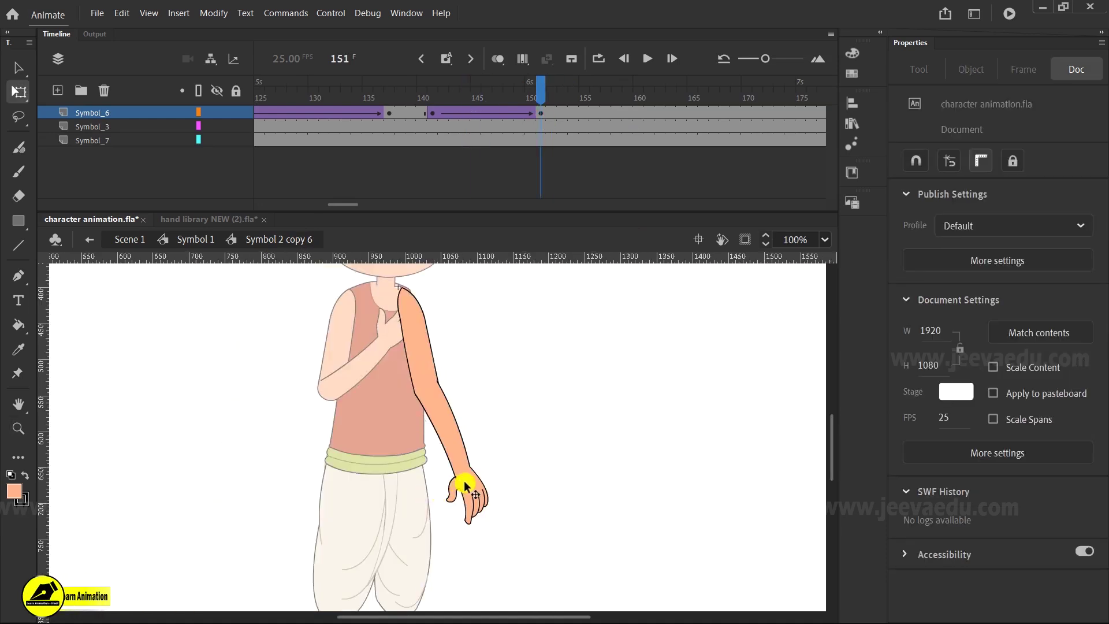
click(463, 485)
drag(495, 513, 458, 550)
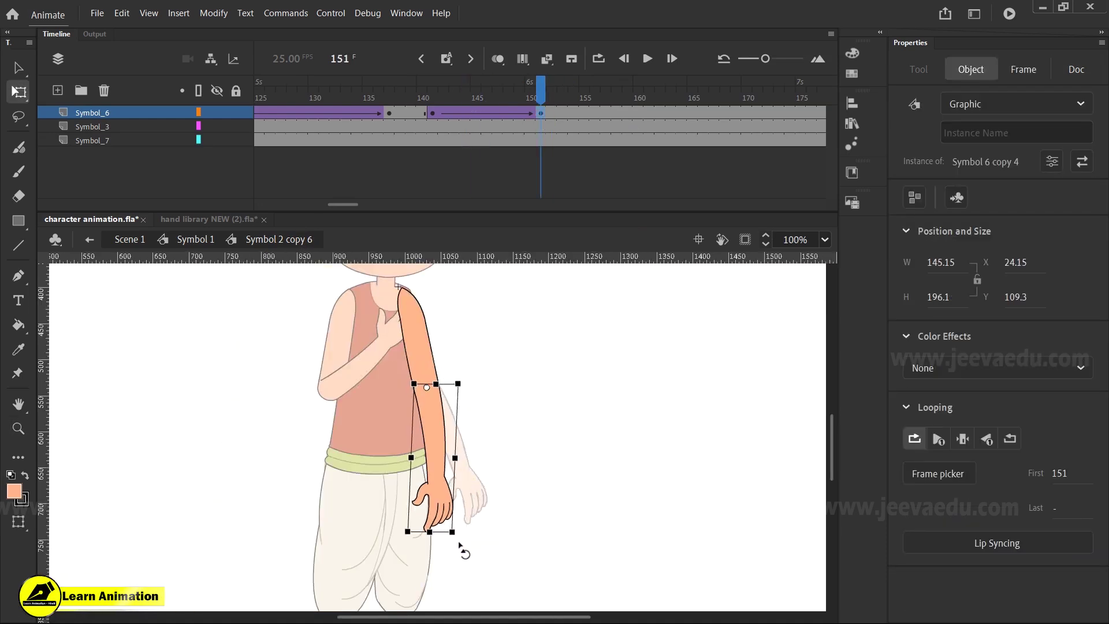
click(477, 552)
click(490, 101)
drag(492, 101, 528, 145)
click(535, 143)
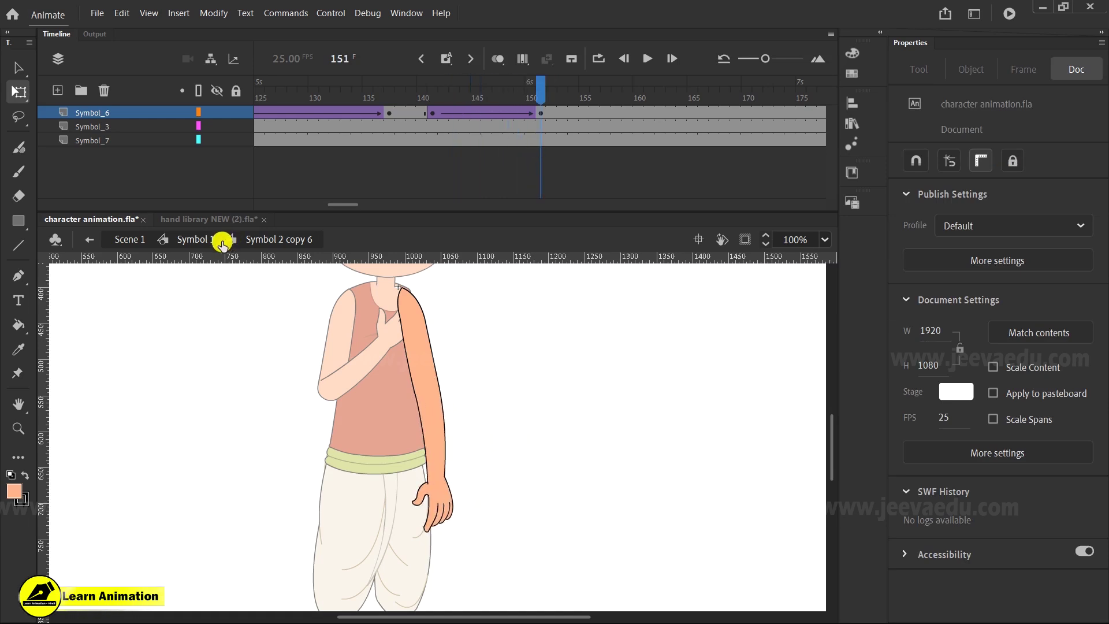
click(221, 241)
drag(583, 88, 538, 133)
click(548, 154)
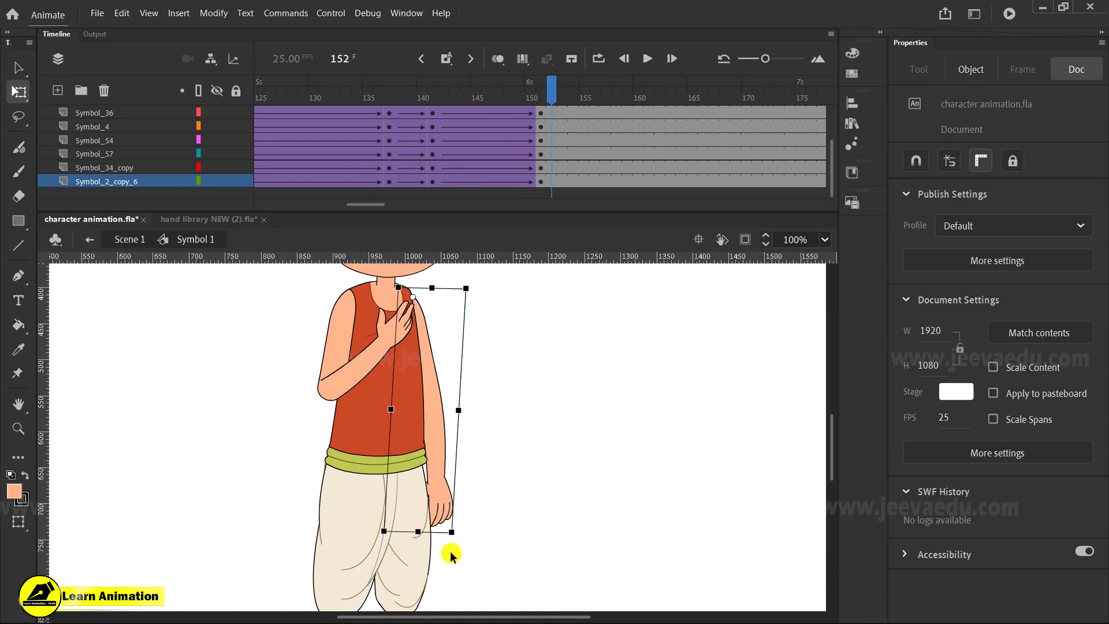
drag(456, 542, 447, 544)
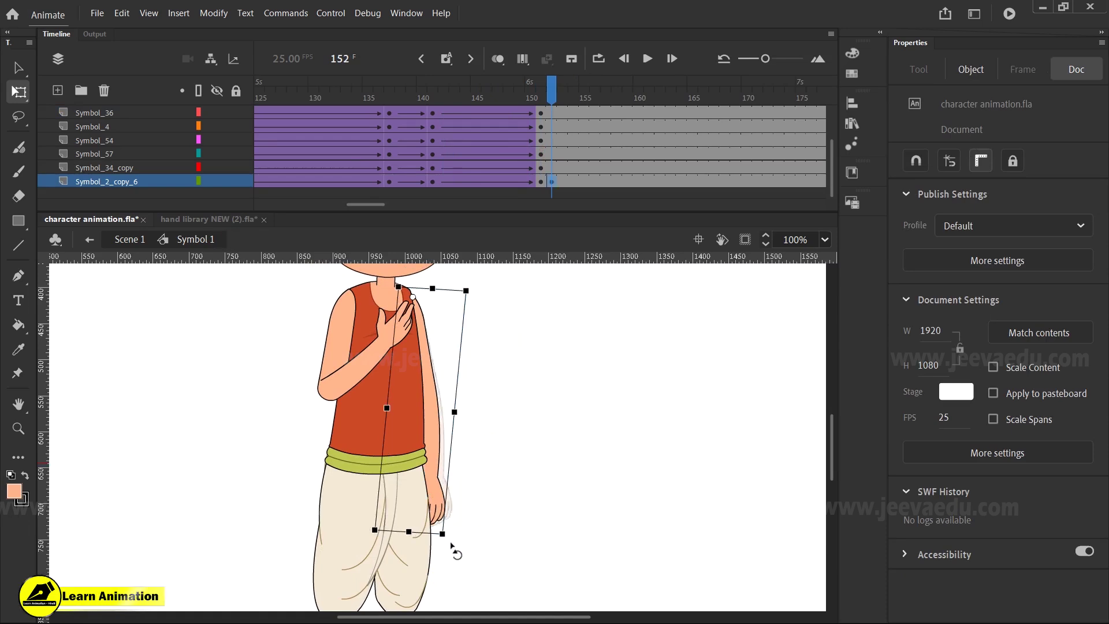
click(555, 110)
click(544, 96)
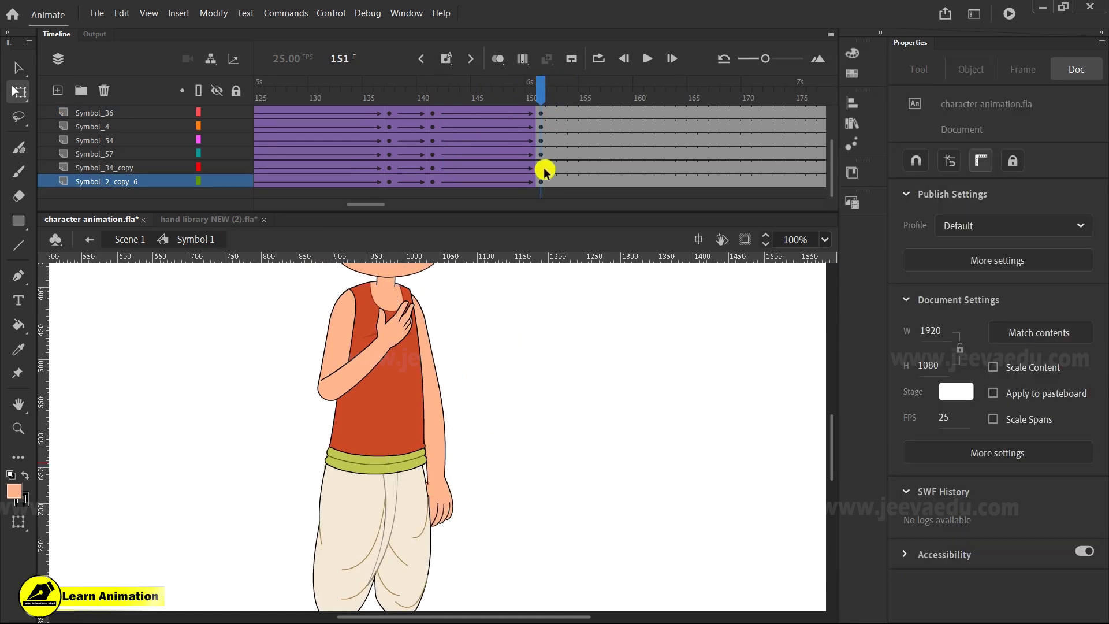
Step: Rotate the whole hanging arm on Symbol_2_copy_6 at frame 151 slightly clockwise toward the body and preview the movement
click(437, 509)
drag(463, 541, 457, 548)
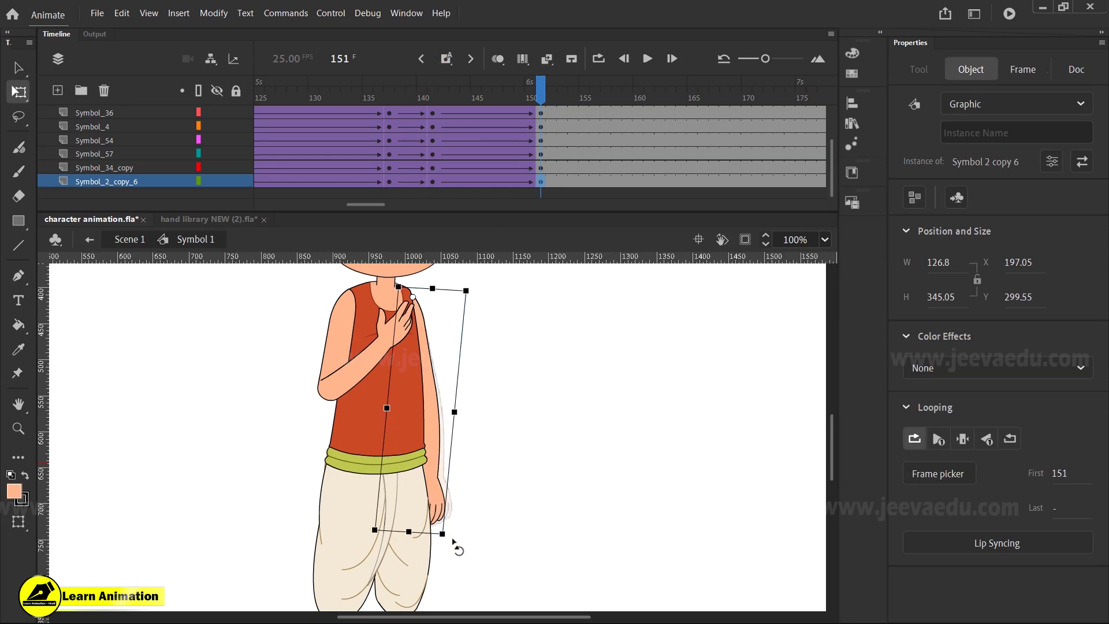
drag(508, 81, 542, 155)
key(ctrl+minus)
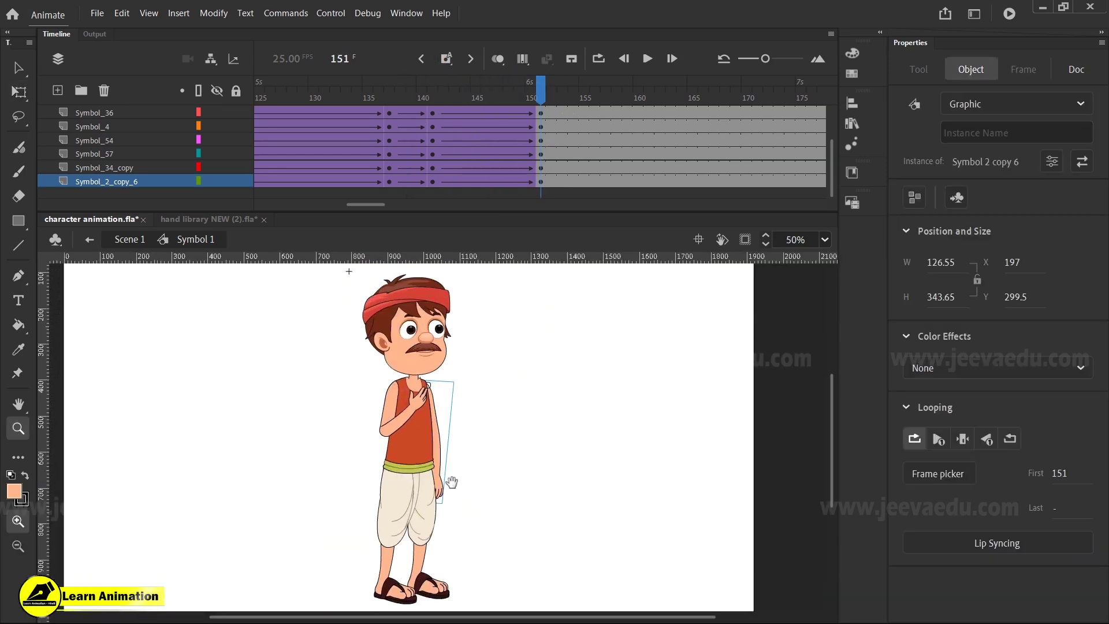
drag(529, 98, 539, 146)
Step: Rotate the bent arm on Symbol_2_copy_5 at frame 151 counterclockwise until its hand reaches the chin, and preview the movement
key(v)
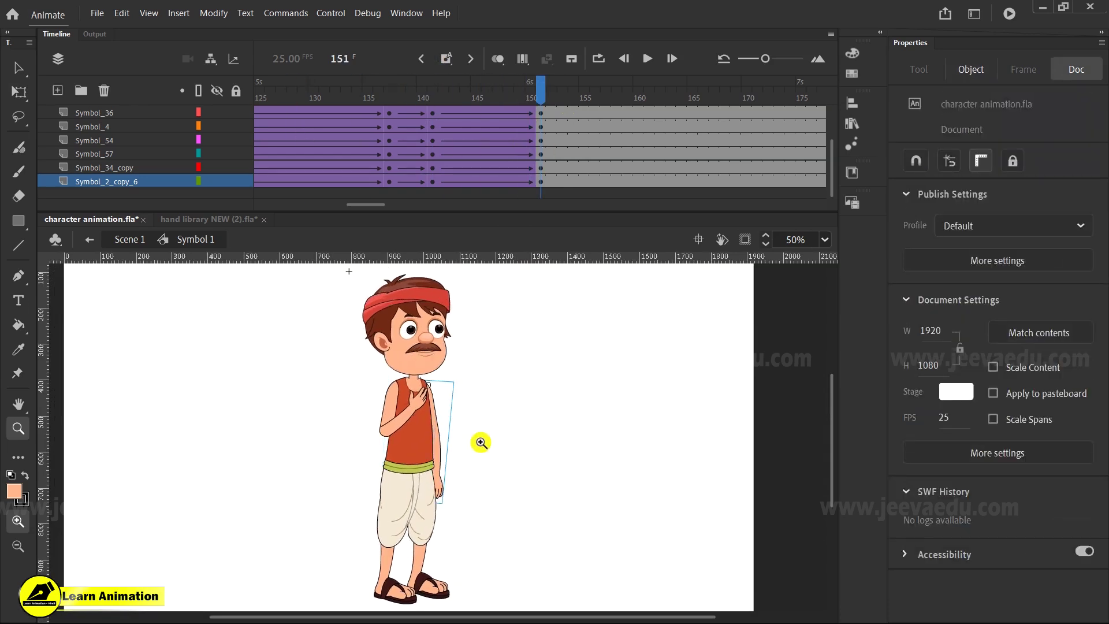
click(410, 407)
key(q)
drag(446, 441, 482, 402)
click(430, 451)
key(z)
click(396, 410)
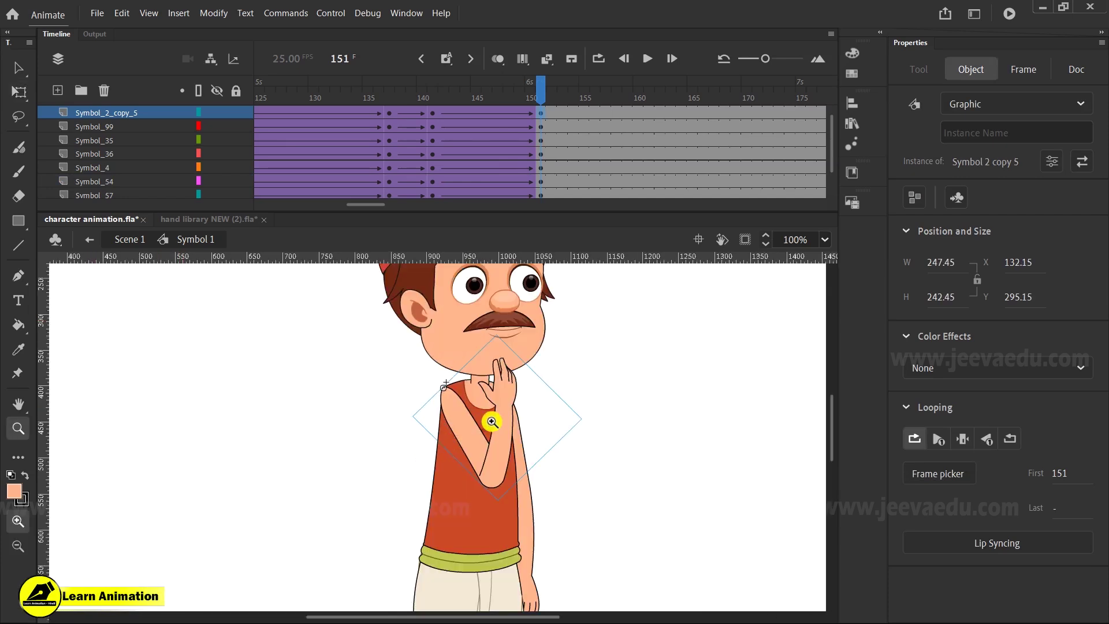
key(ctrl+minus)
click(384, 151)
drag(384, 152, 544, 163)
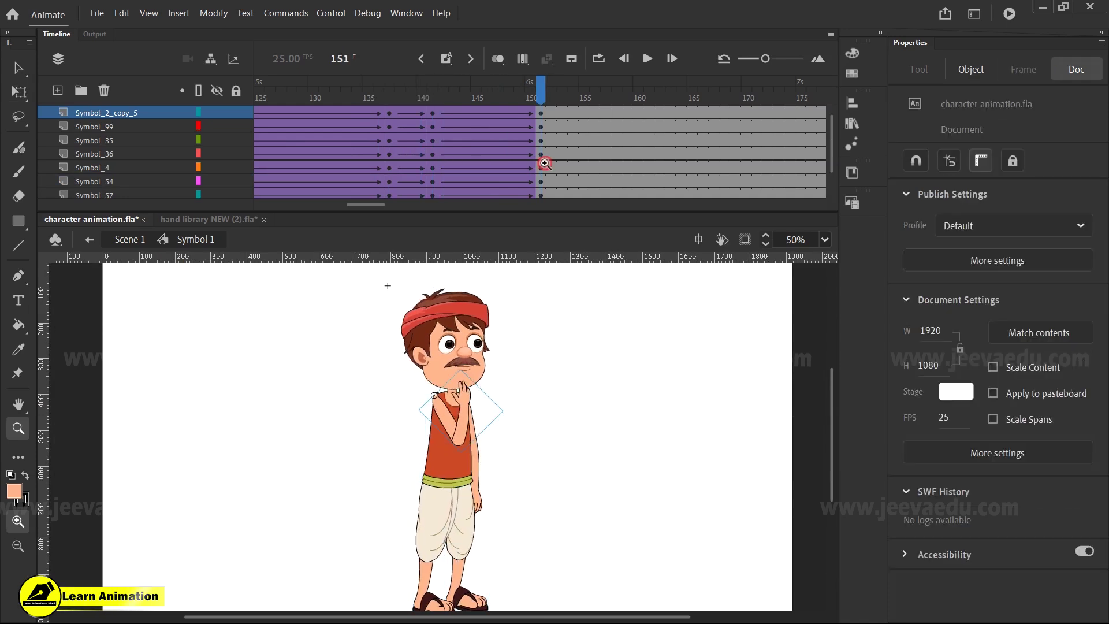
Step: Select all the character's body parts at frame 151 and lean the body slightly backward with the feet kept in place
key(v)
drag(364, 316, 525, 564)
key(q)
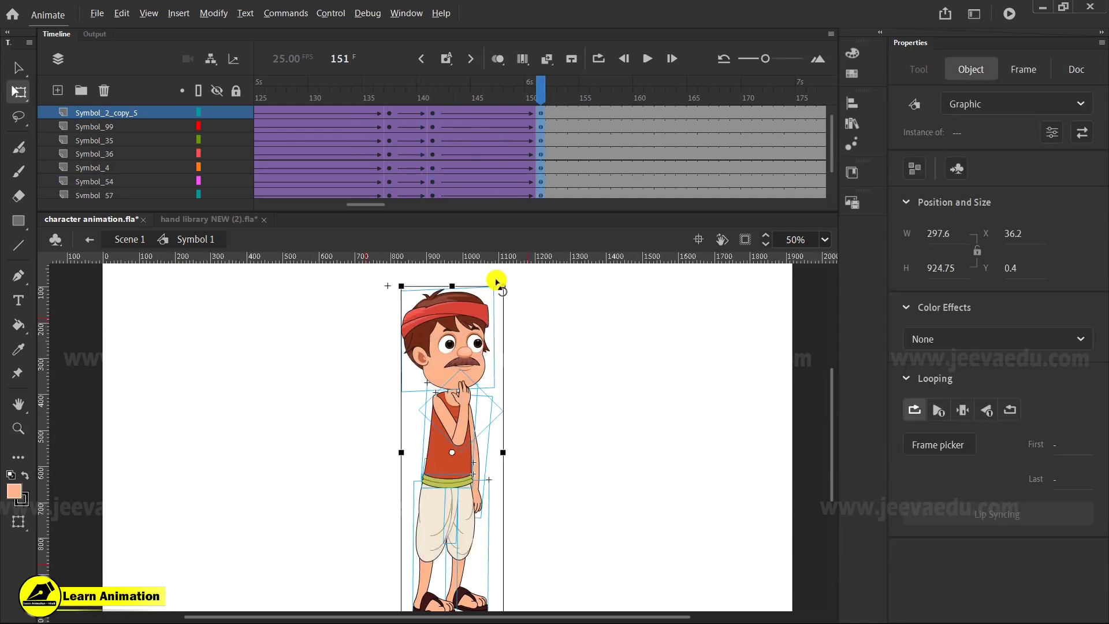
drag(377, 126, 539, 161)
Step: Open the bent arm's symbol, Symbol 2 copy 5, and insert forearm keyframes on Layer_2 at frames 151 and 141
key(v)
click(469, 411)
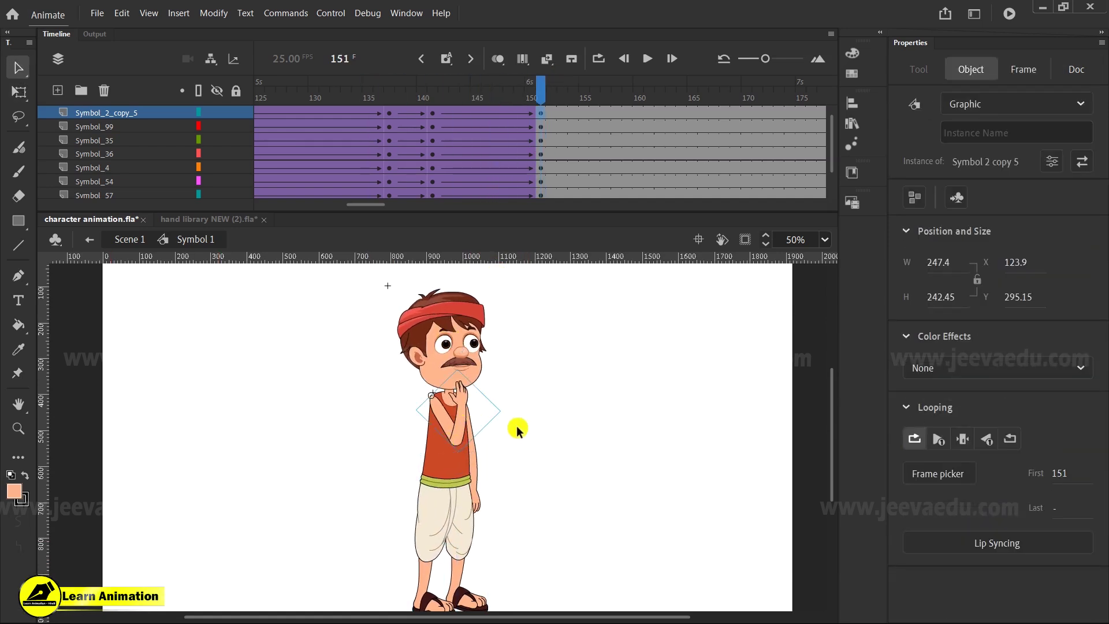
key(z)
click(495, 353)
click(537, 444)
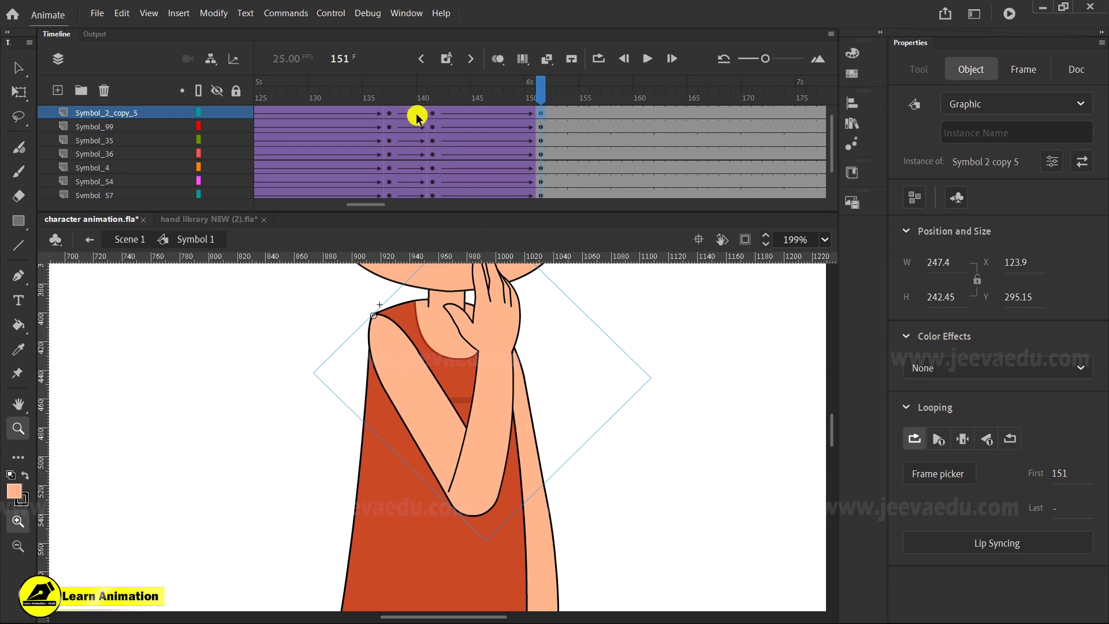
click(437, 116)
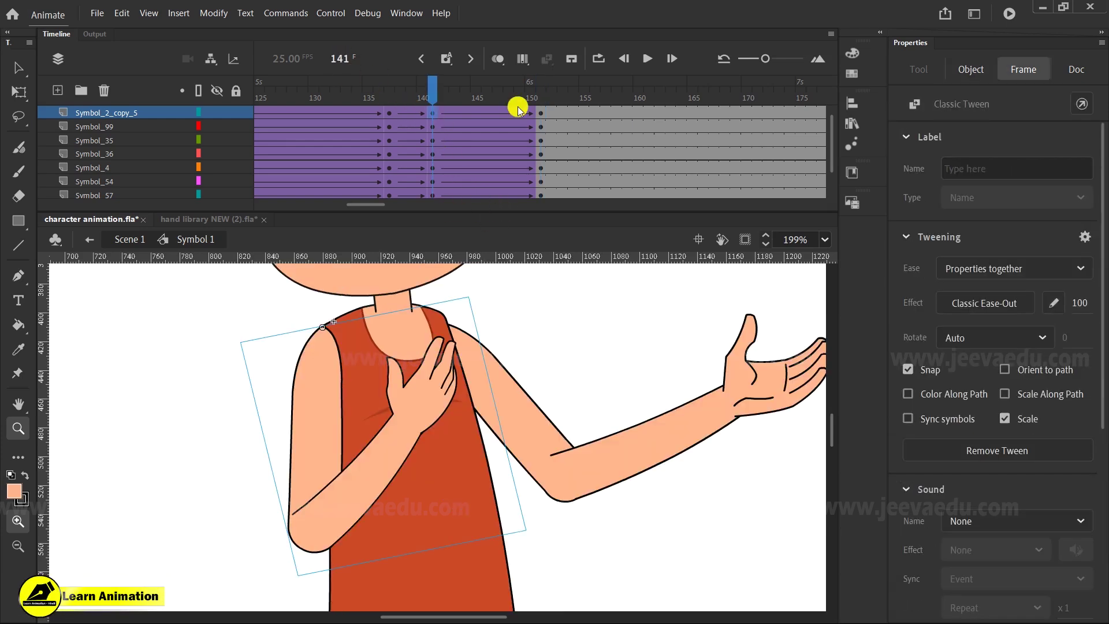
click(540, 118)
key(v)
click(503, 410)
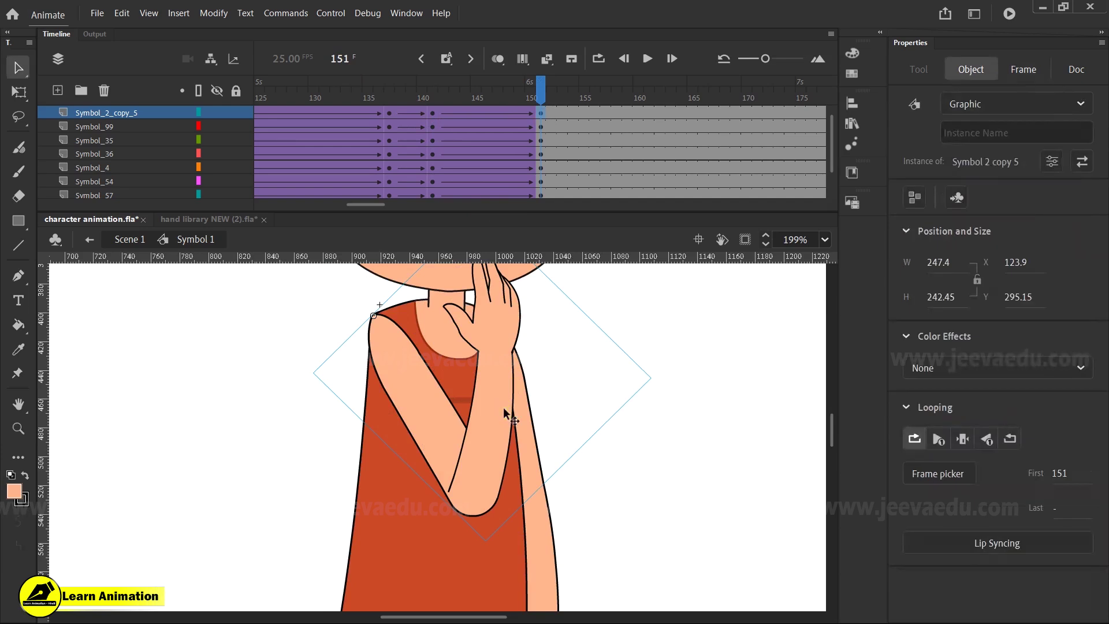
double_click(504, 411)
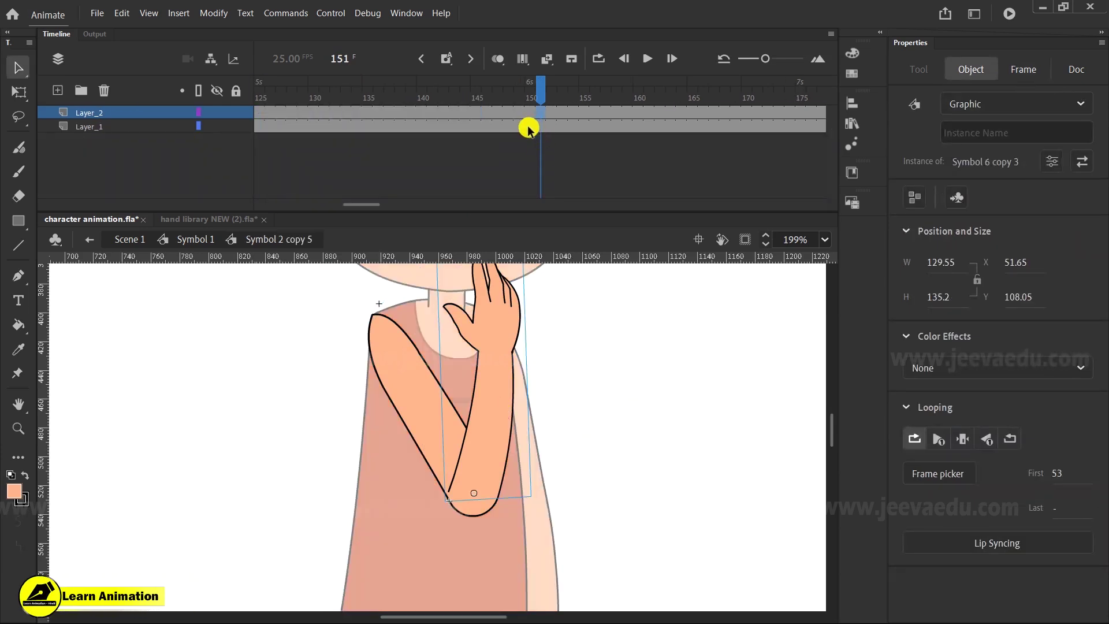
click(430, 111)
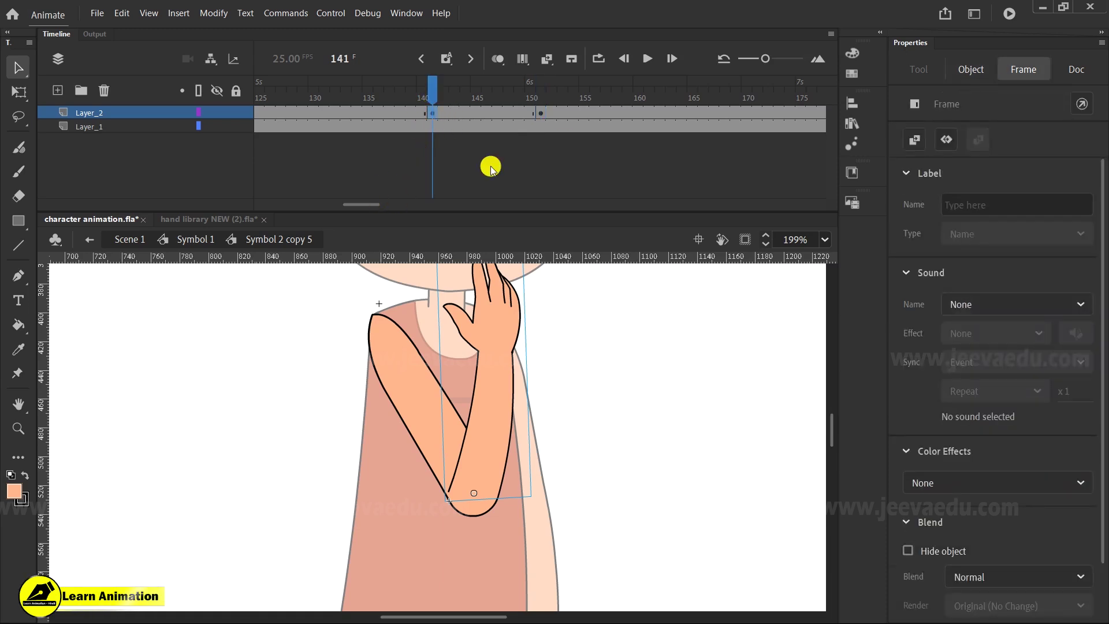
Step: Try to rotate the forearm at frame 151 clockwise, away from the face
click(539, 114)
key(ctrl+1)
key(q)
drag(470, 387, 559, 465)
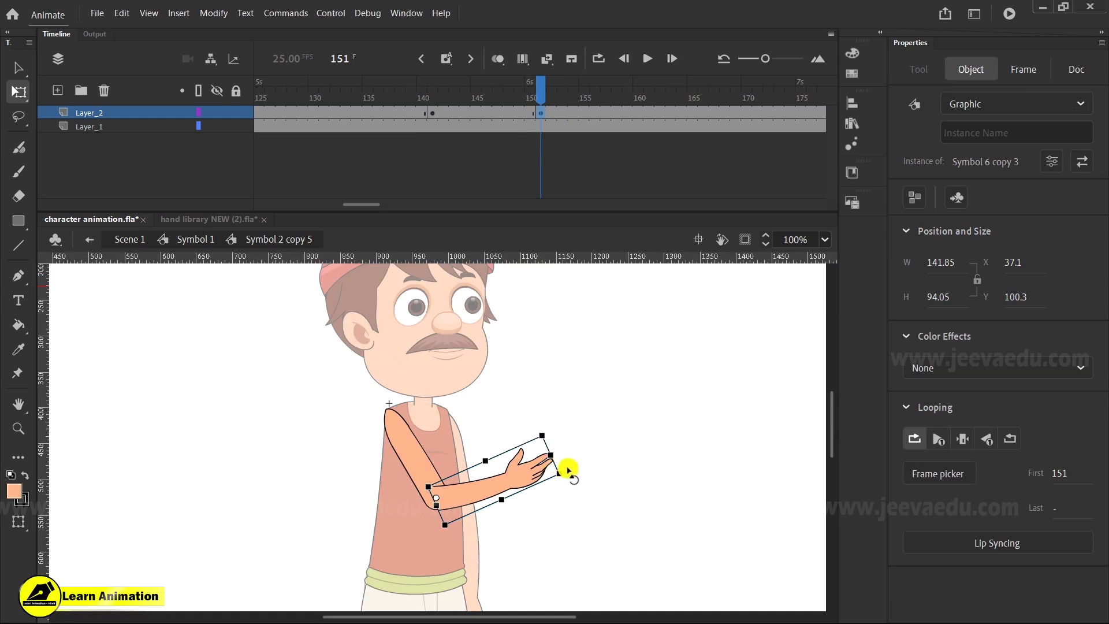
key(ctrl+z)
key(ctrl+z)
Step: Copy the lowered forearm keyframe from frame 1 of Layer_2 onto frame 151
drag(372, 205, 249, 219)
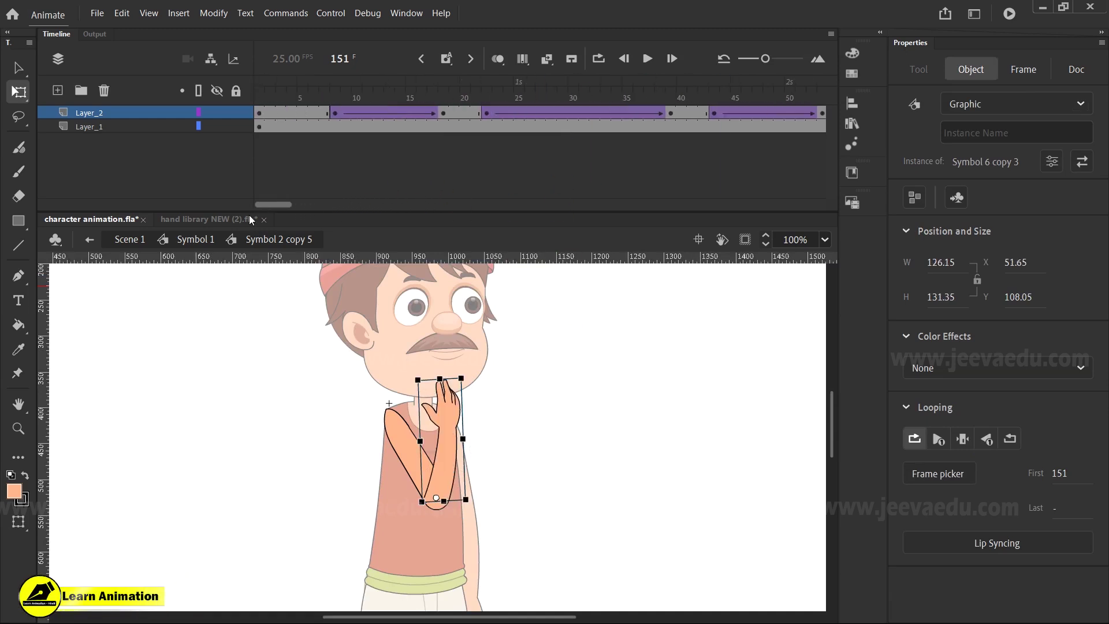
click(259, 113)
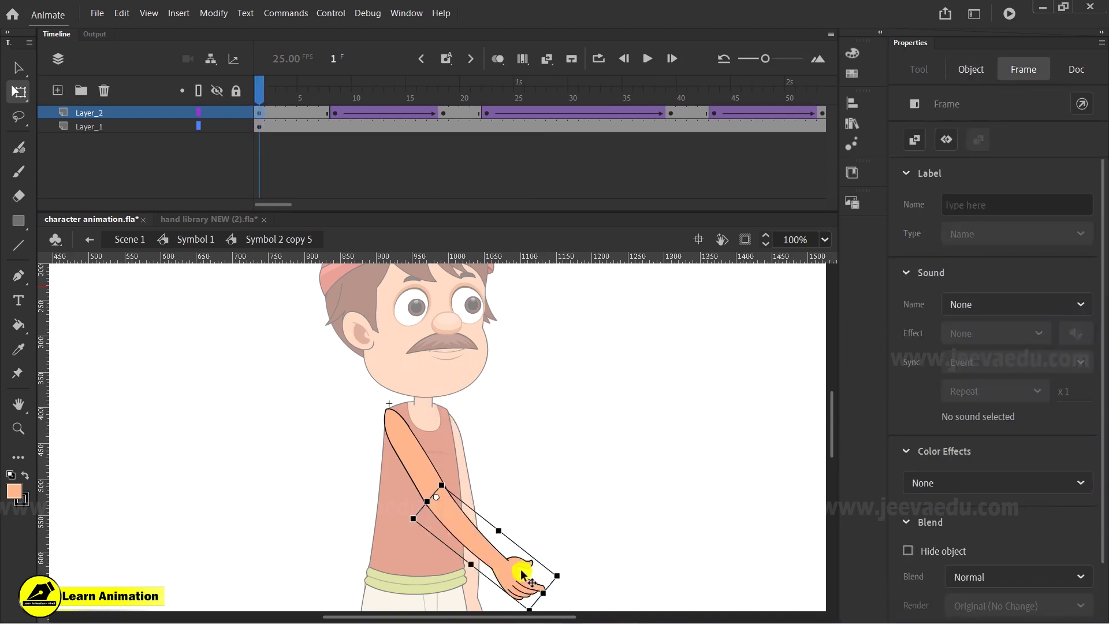
drag(310, 113, 234, 127)
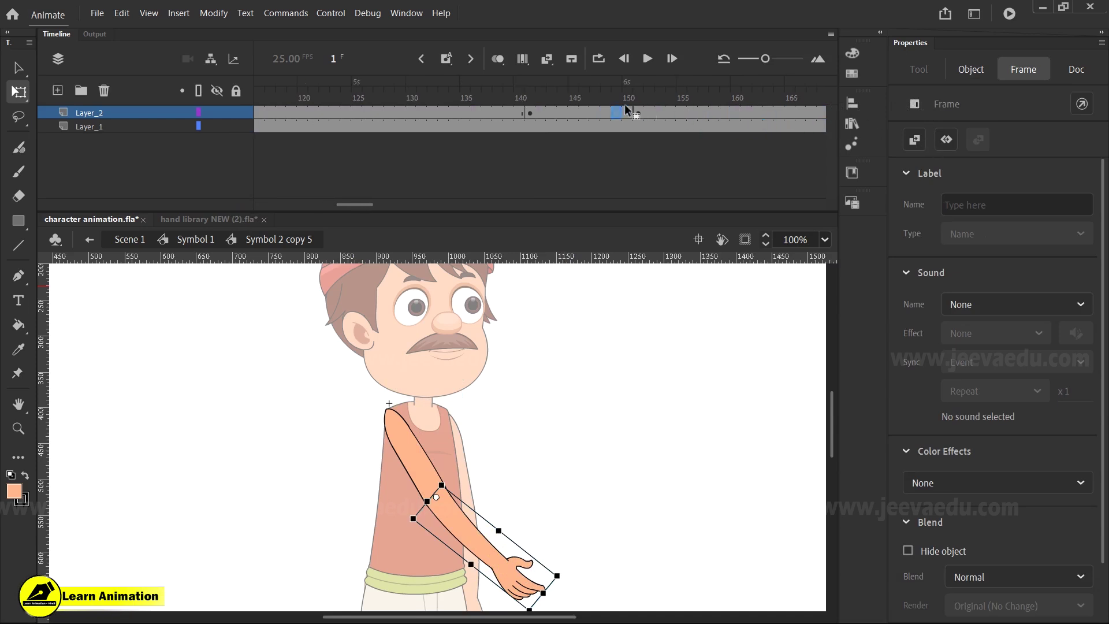
click(638, 113)
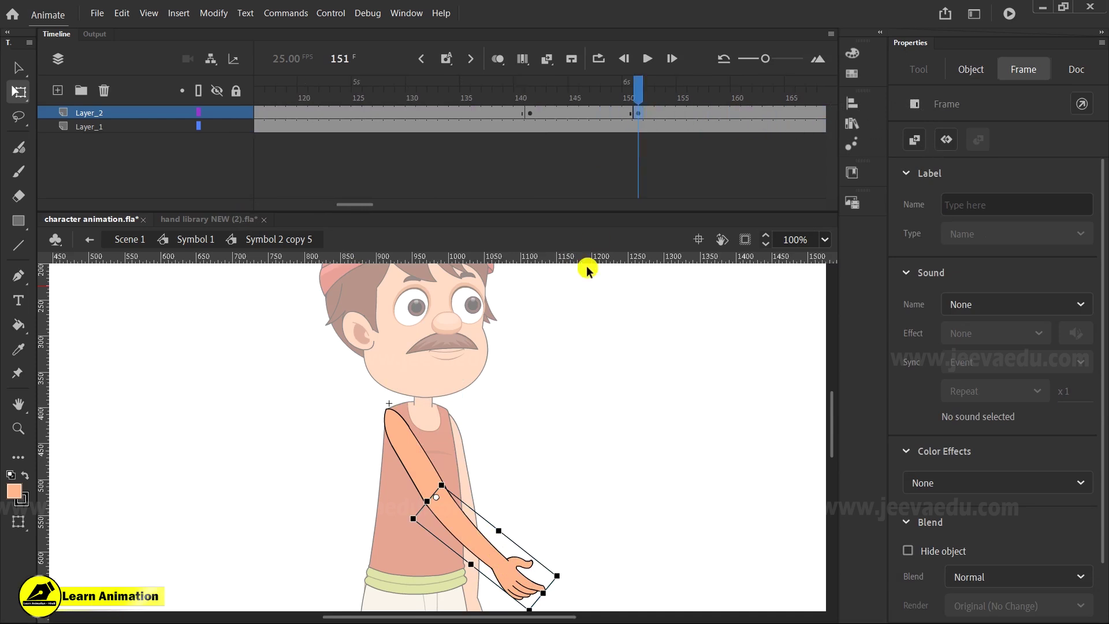
click(520, 577)
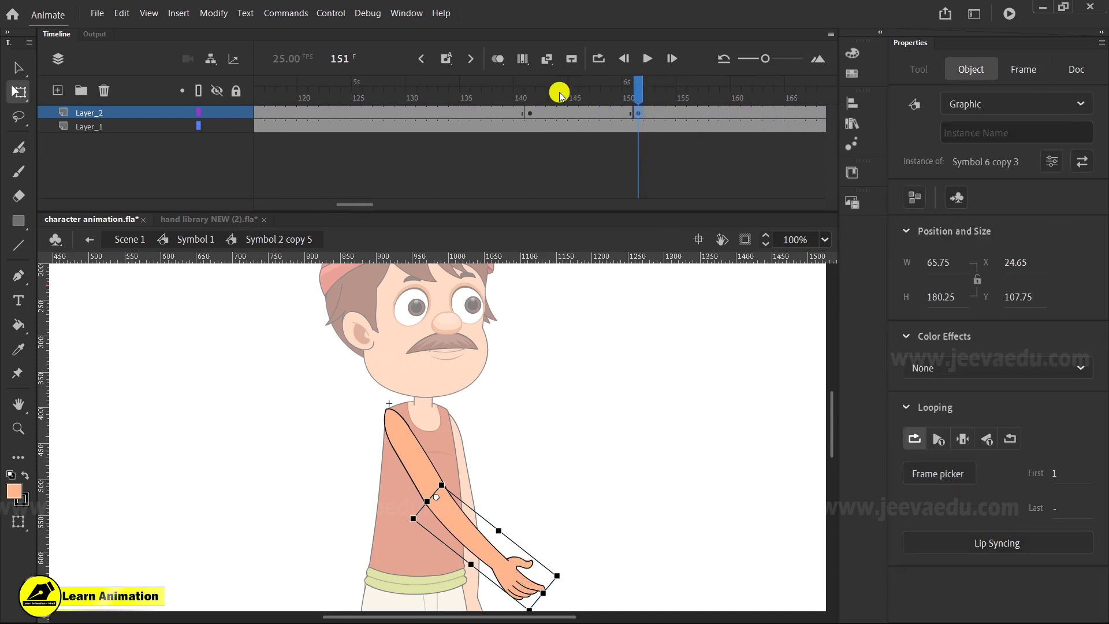
right_click(563, 113)
click(611, 134)
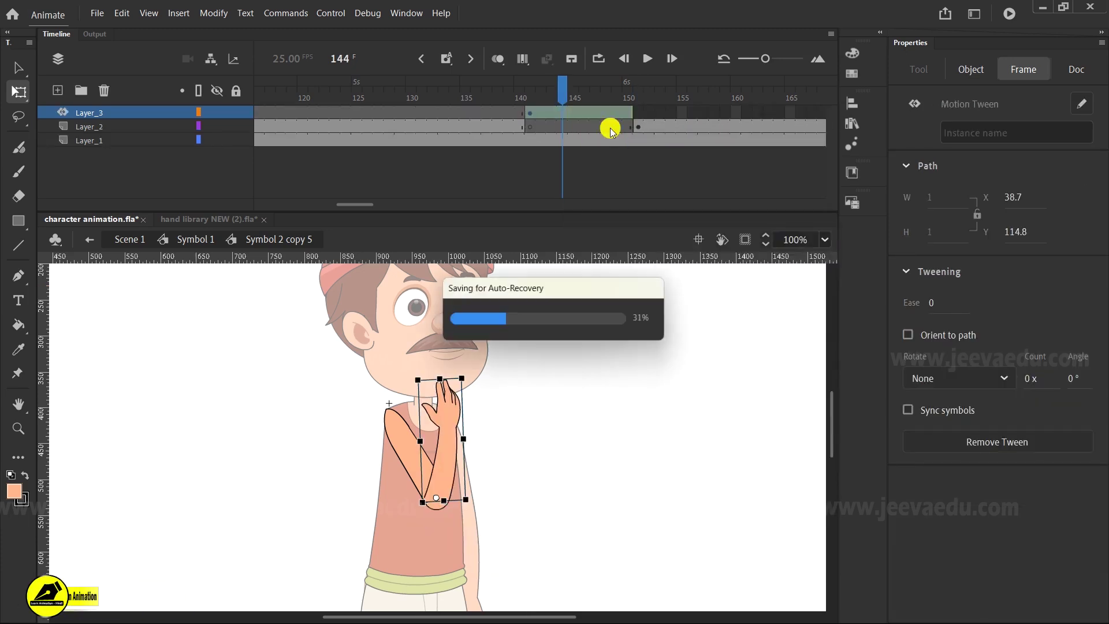
key(ctrl+z)
Step: Create a classic tween on Layer_2 from frame 141 to frame 151 with ease 100
right_click(579, 113)
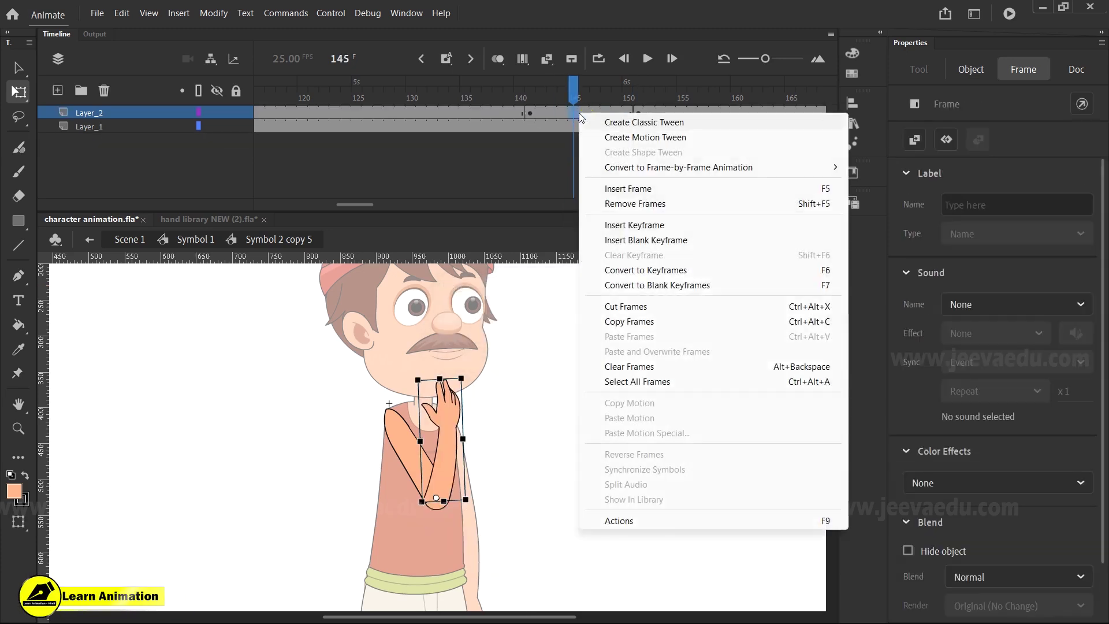
click(618, 120)
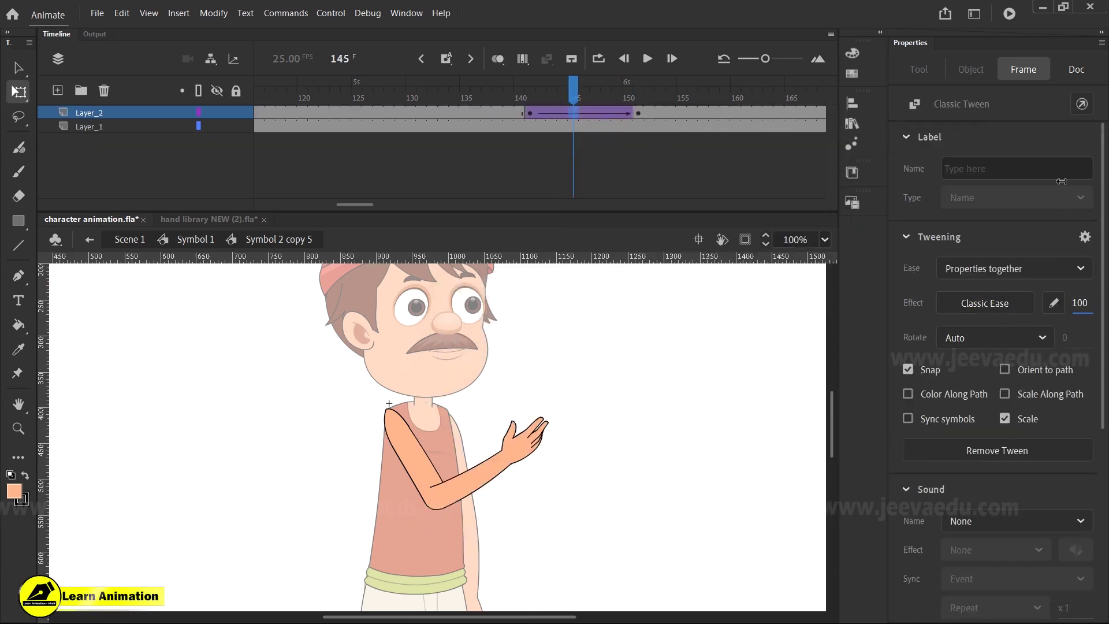
click(510, 113)
click(638, 113)
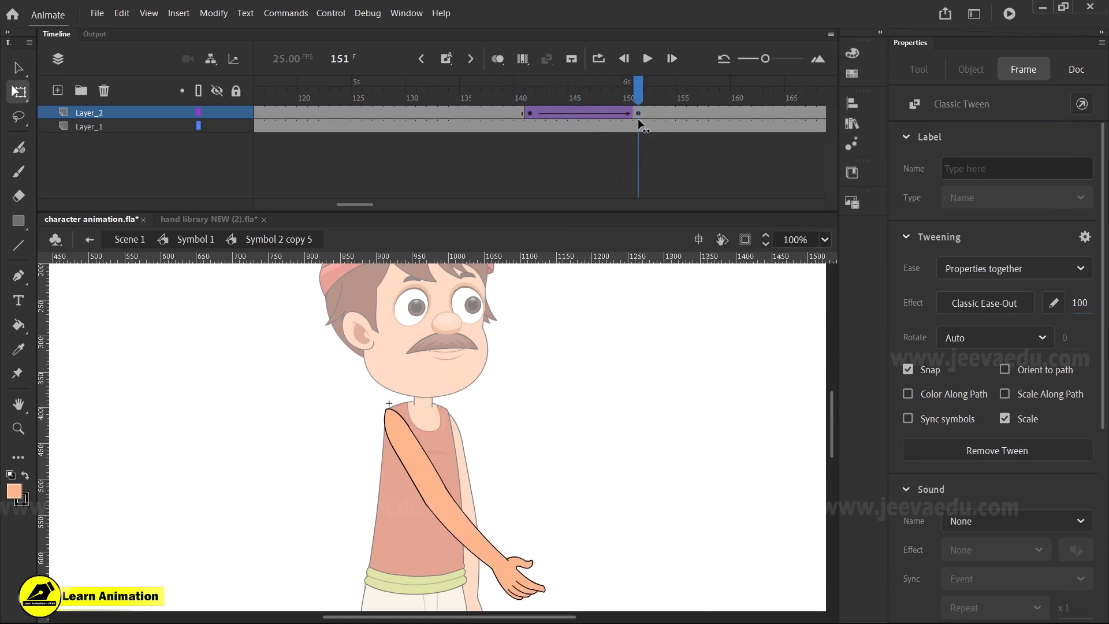
Step: Select all frames in Symbol 2 copy 5 and synchronize their symbols
click(494, 555)
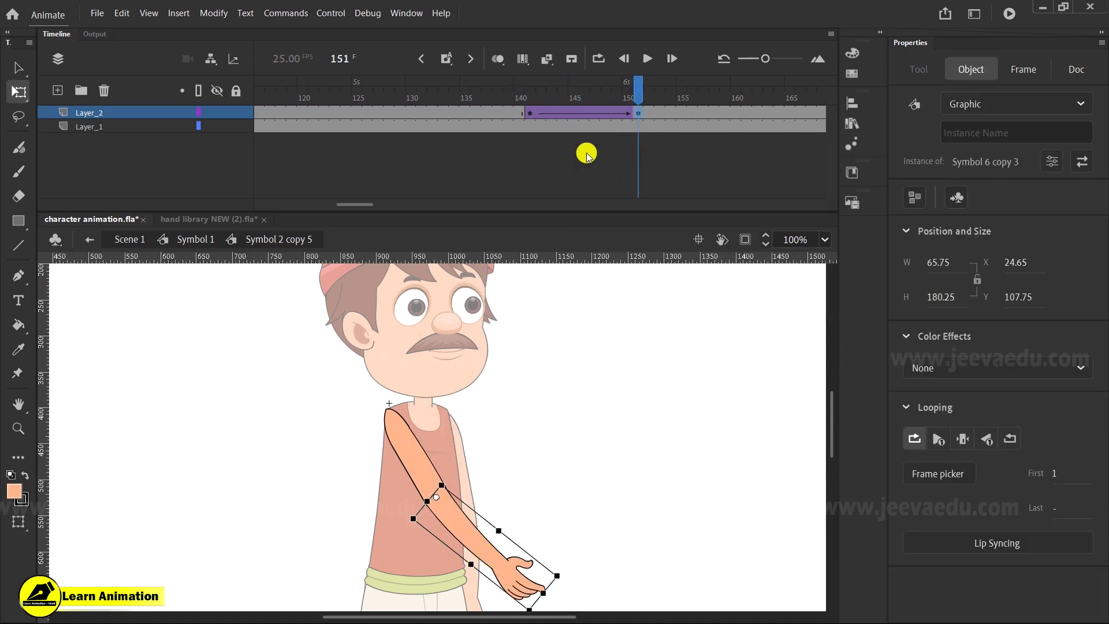
right_click(637, 113)
click(694, 381)
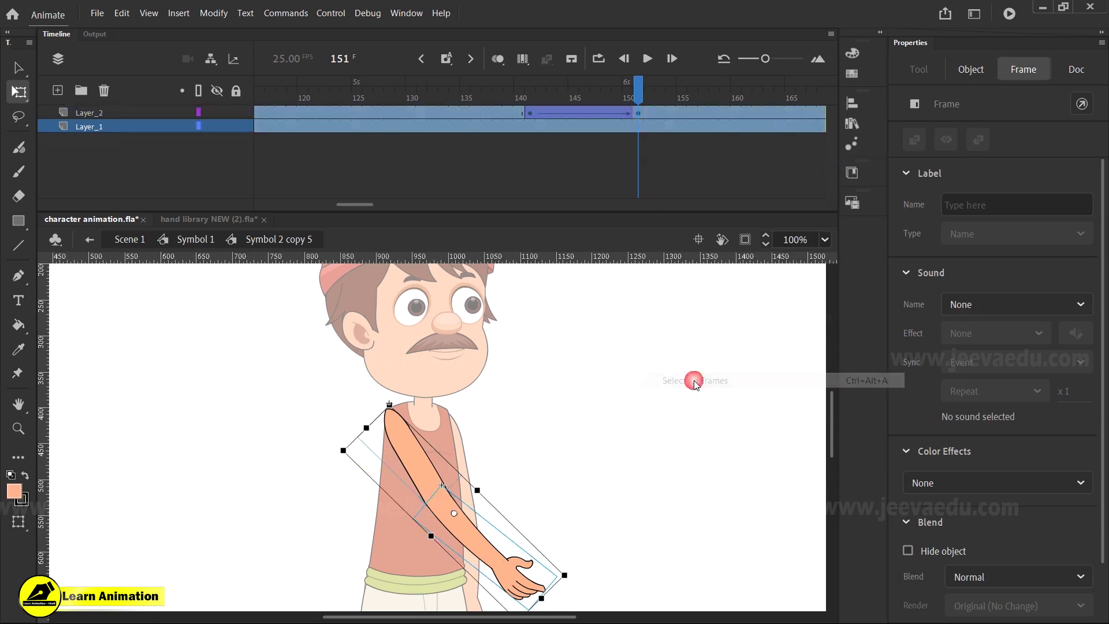
right_click(609, 115)
click(679, 470)
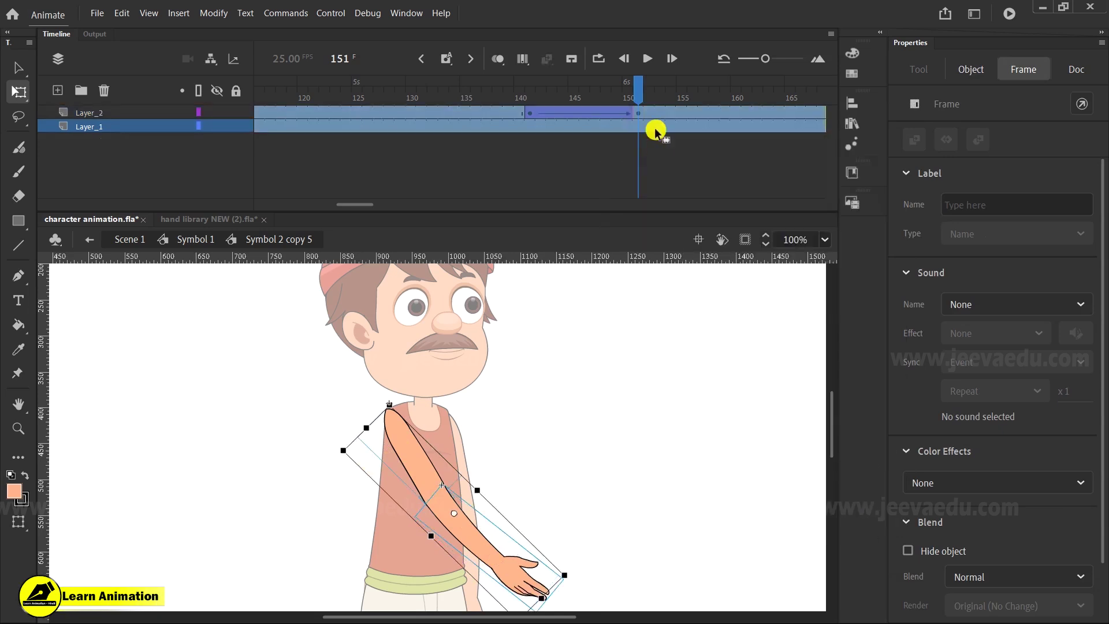
Step: Rotate the forearm upward about the elbow at frame 151 of Layer_2 and check the tween from frame 141
click(658, 145)
click(637, 113)
drag(485, 537, 523, 490)
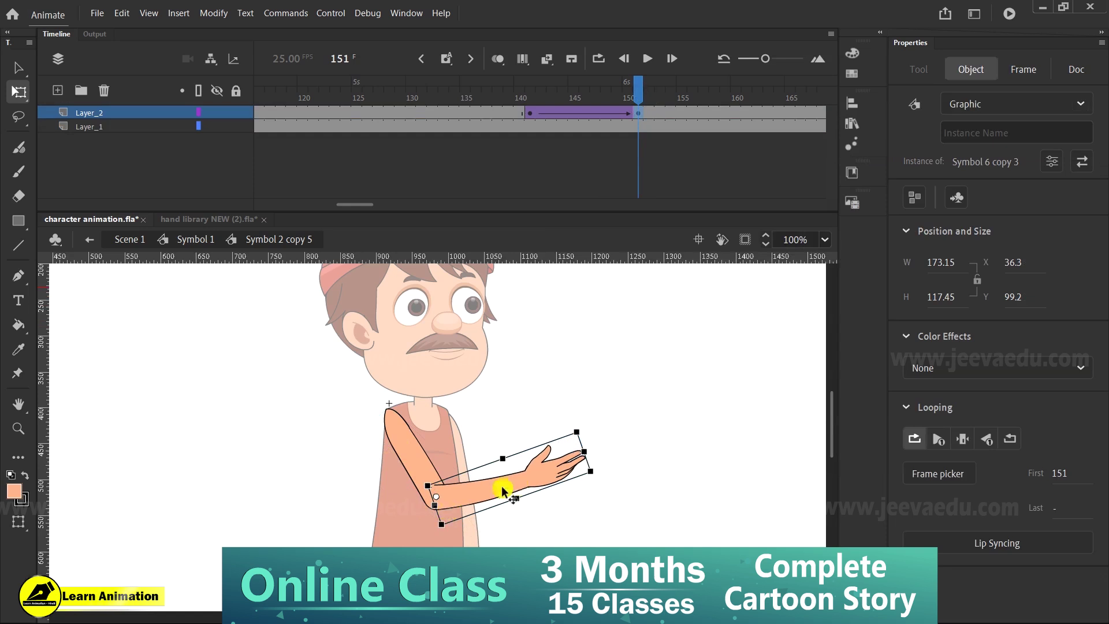
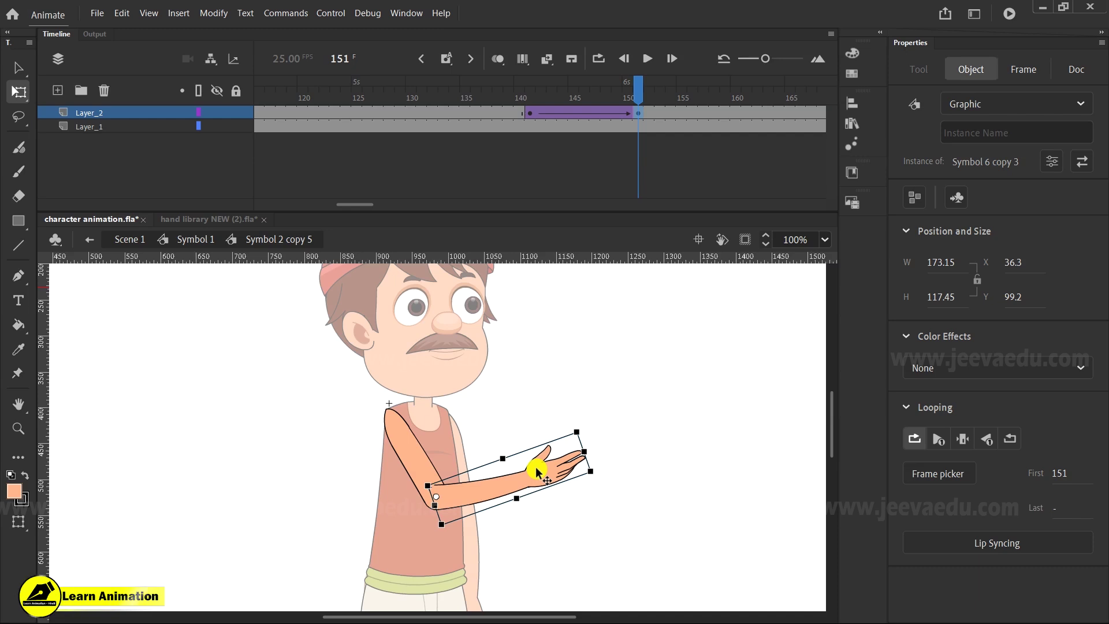
click(570, 118)
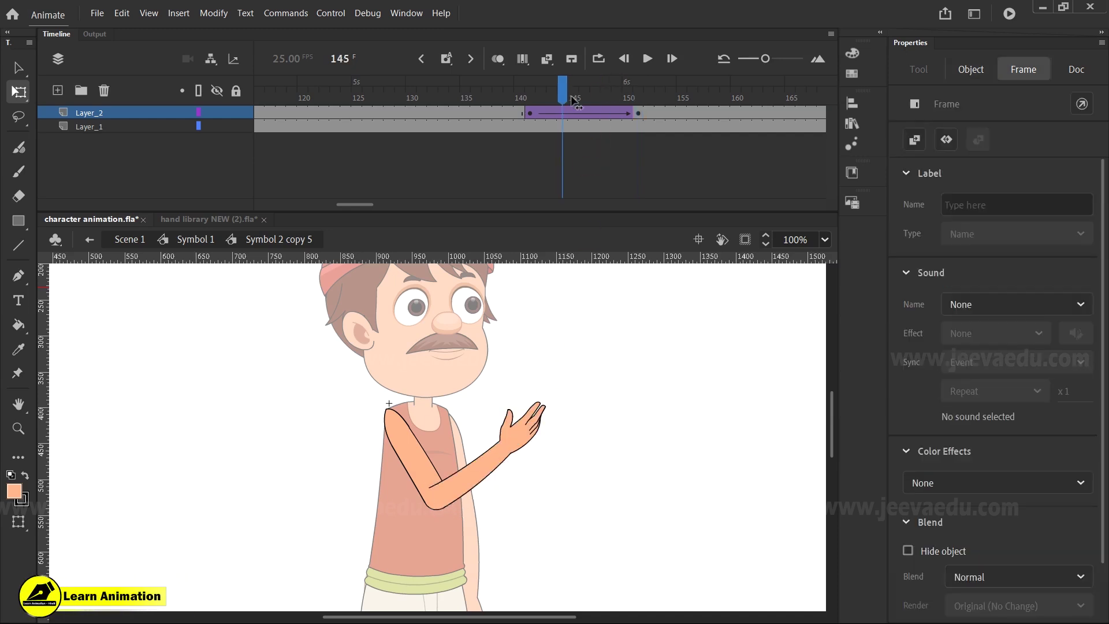
drag(571, 126, 638, 114)
click(609, 114)
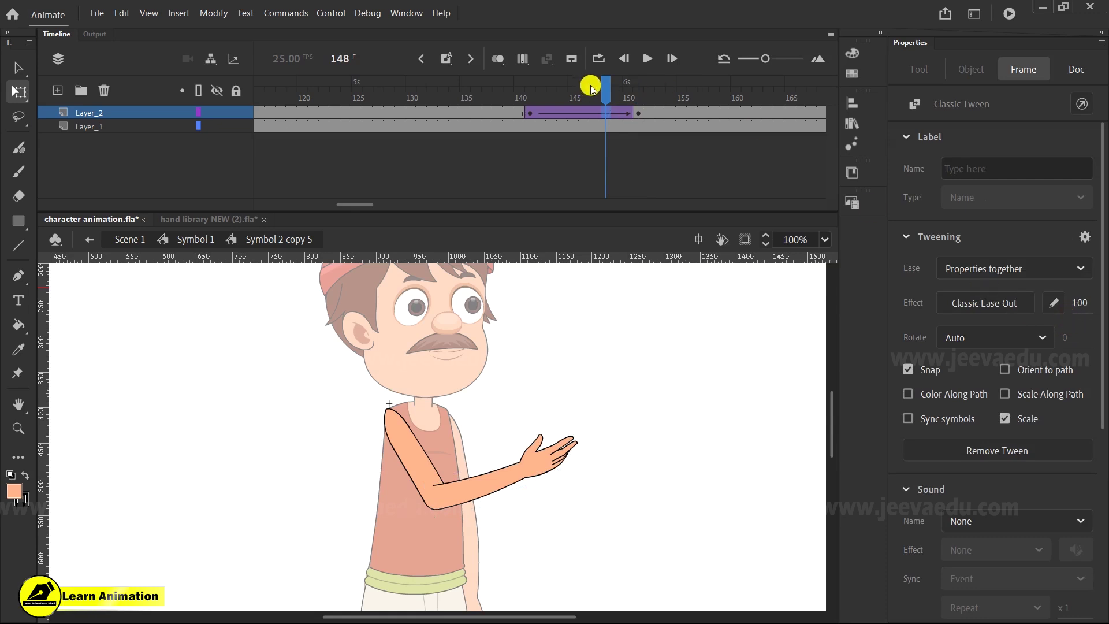
click(537, 114)
drag(627, 139, 639, 137)
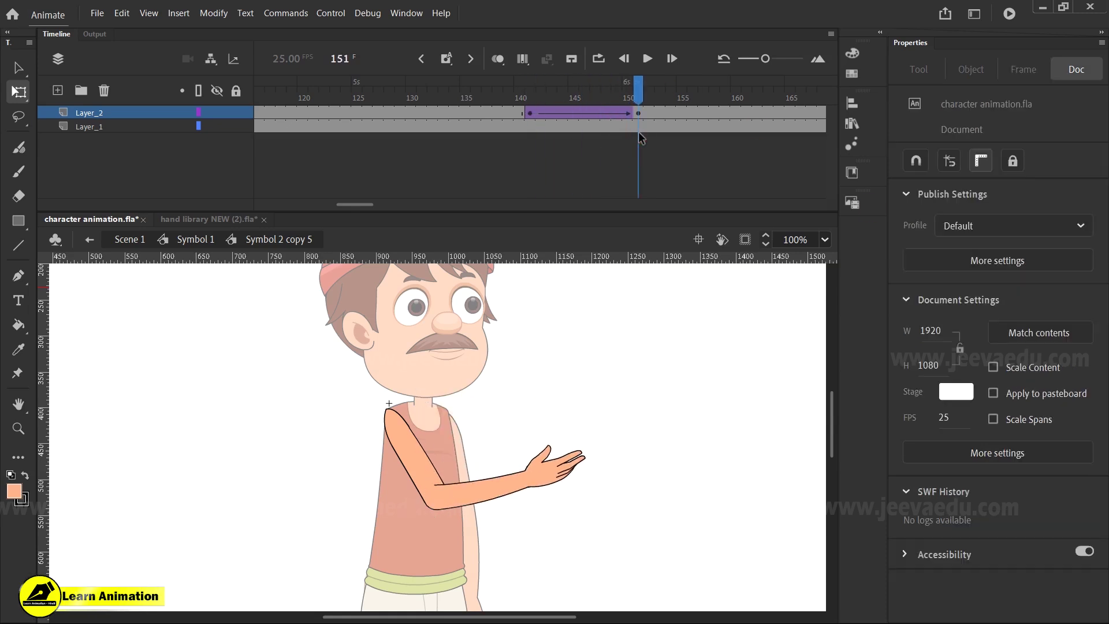
Step: Open the forearm symbol, Symbol 6 copy 3, and create a classic tween with ease 100 between Layer_2 keyframes at frames 141 and 151
key(z)
click(492, 459)
key(v)
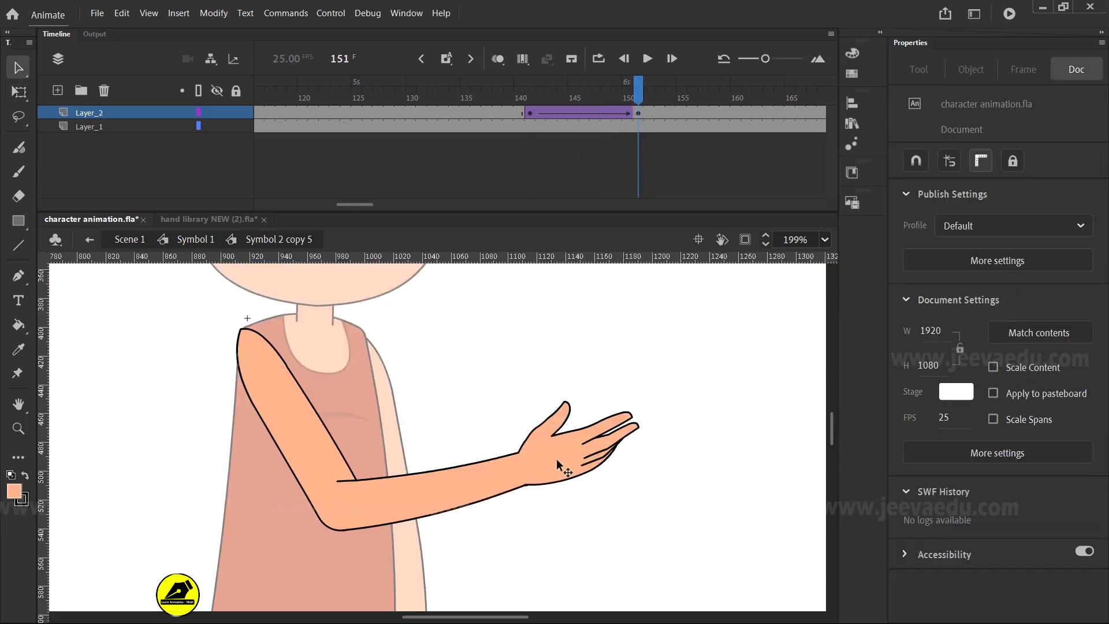
click(553, 464)
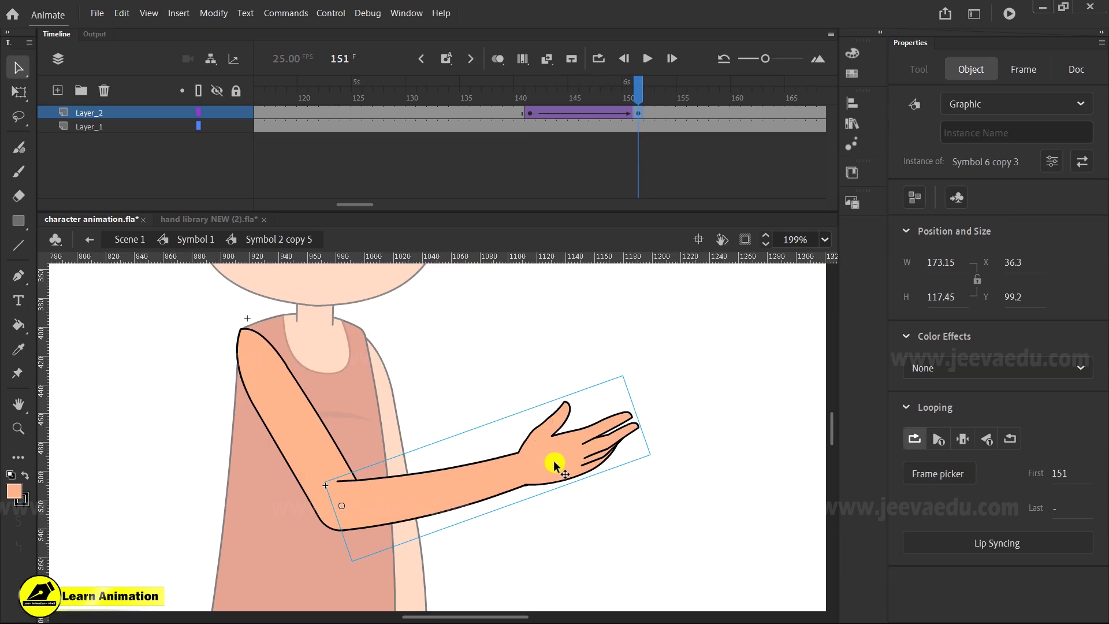
double_click(553, 464)
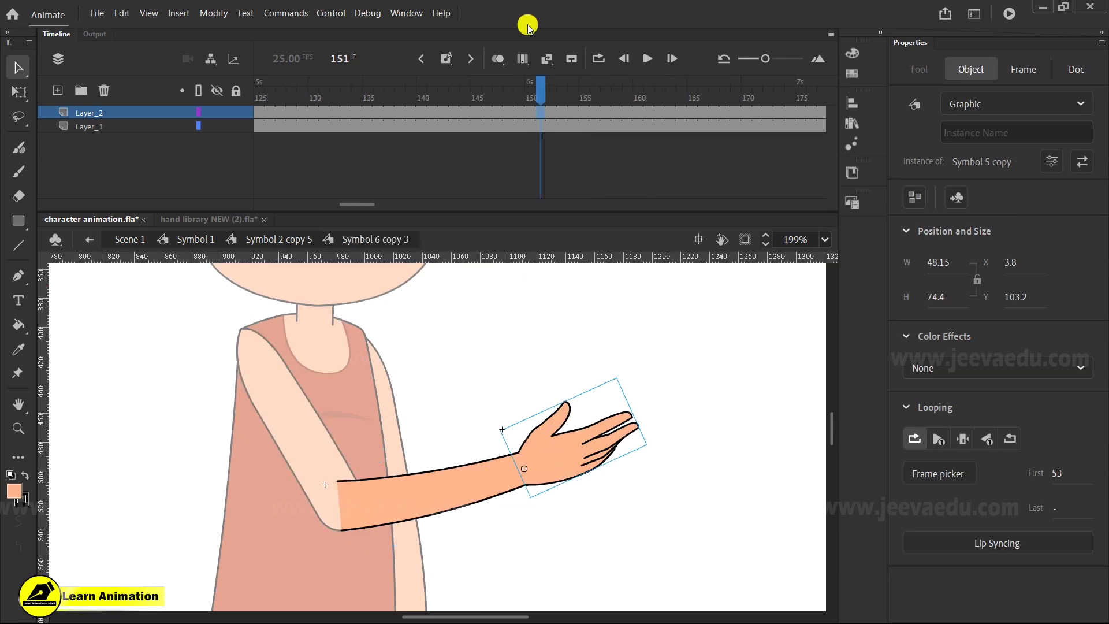
click(433, 112)
right_click(466, 115)
click(488, 119)
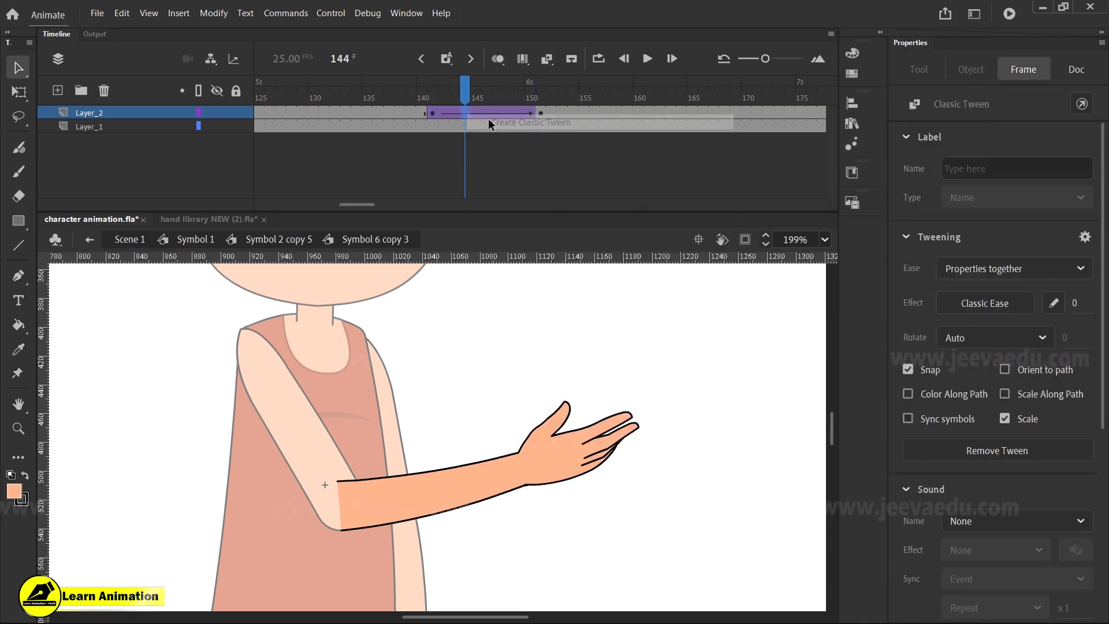
mouse_move(1072, 306)
mouse_down()
mouse_move(1082, 297)
mouse_move(1063, 225)
mouse_up()
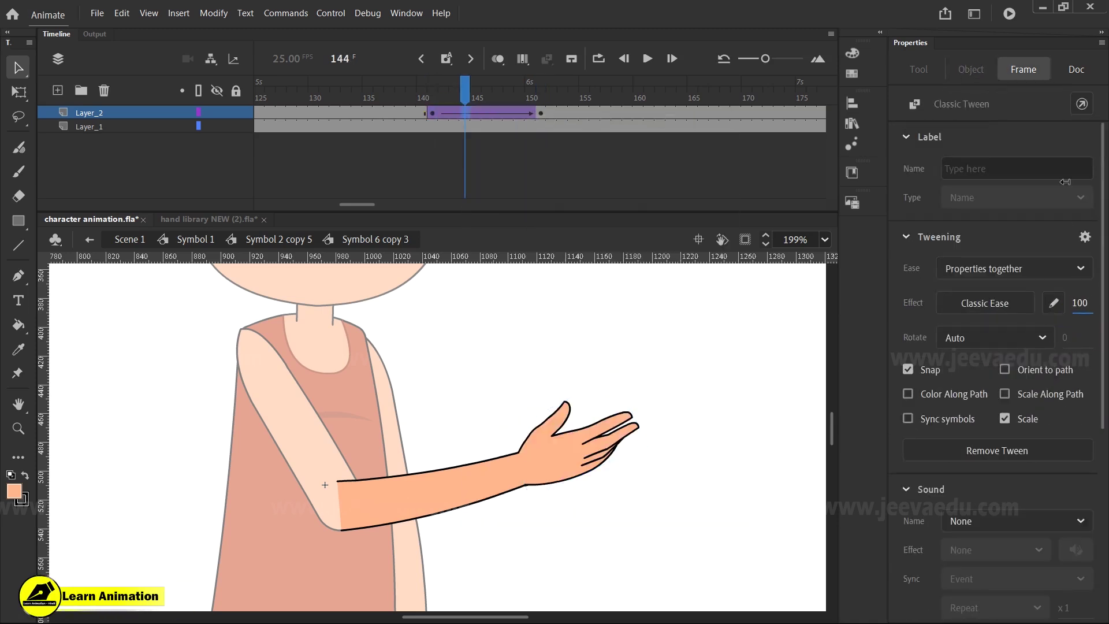
Step: Rotate the hand slightly downward about the wrist at frame 151 of Symbol 6 copy 3
click(540, 113)
key(q)
mouse_move(643, 446)
mouse_down()
mouse_move(648, 436)
mouse_move(657, 460)
mouse_up()
drag(527, 113, 535, 139)
Step: Return to Symbol 1 and play back the character's arm movement with the voice track
click(185, 245)
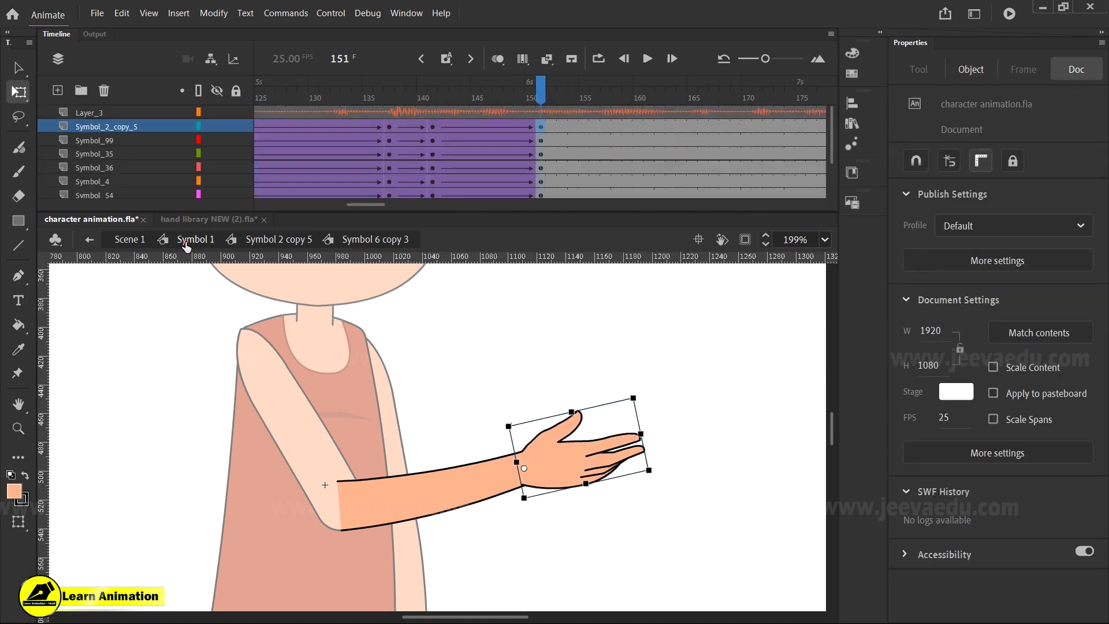
key(z)
alt+click(366, 478)
alt+click(479, 481)
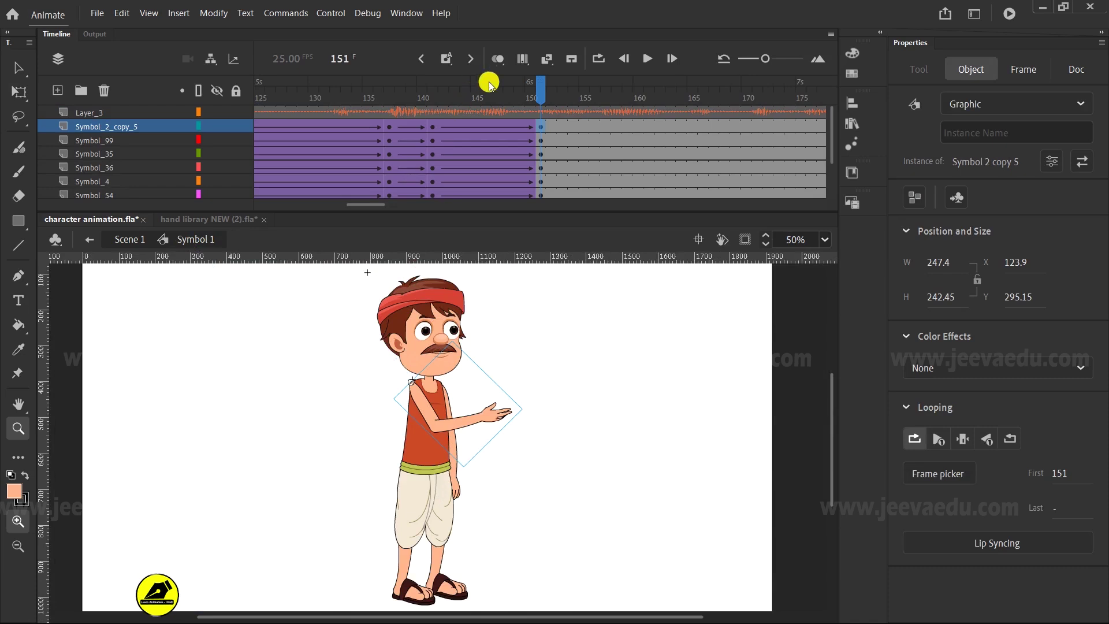
click(488, 113)
drag(489, 114, 540, 215)
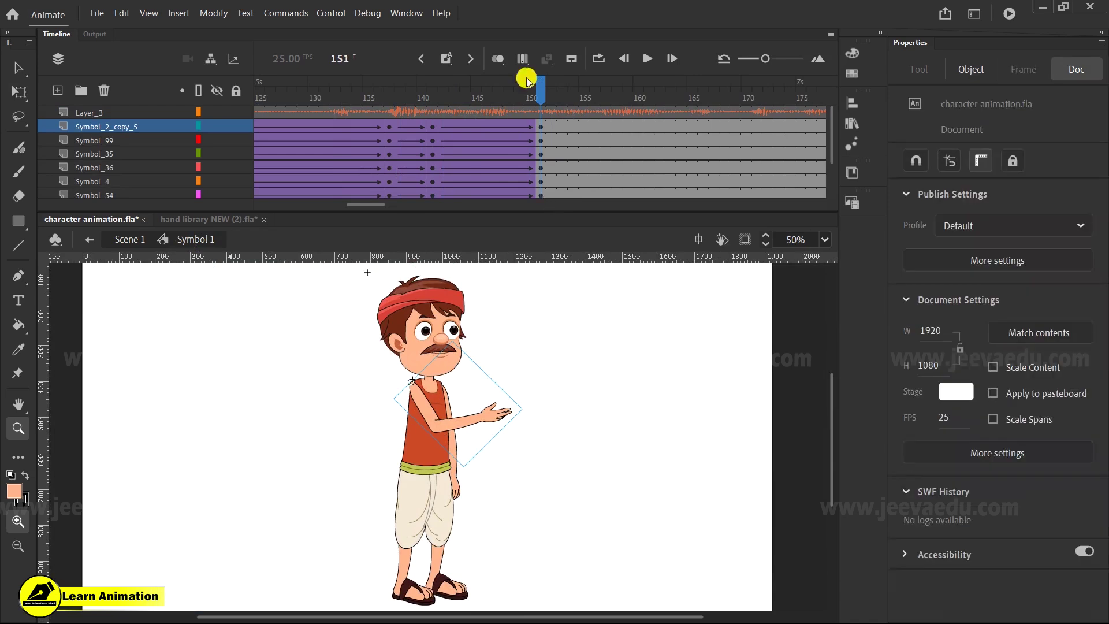
drag(510, 95, 361, 155)
key(Return)
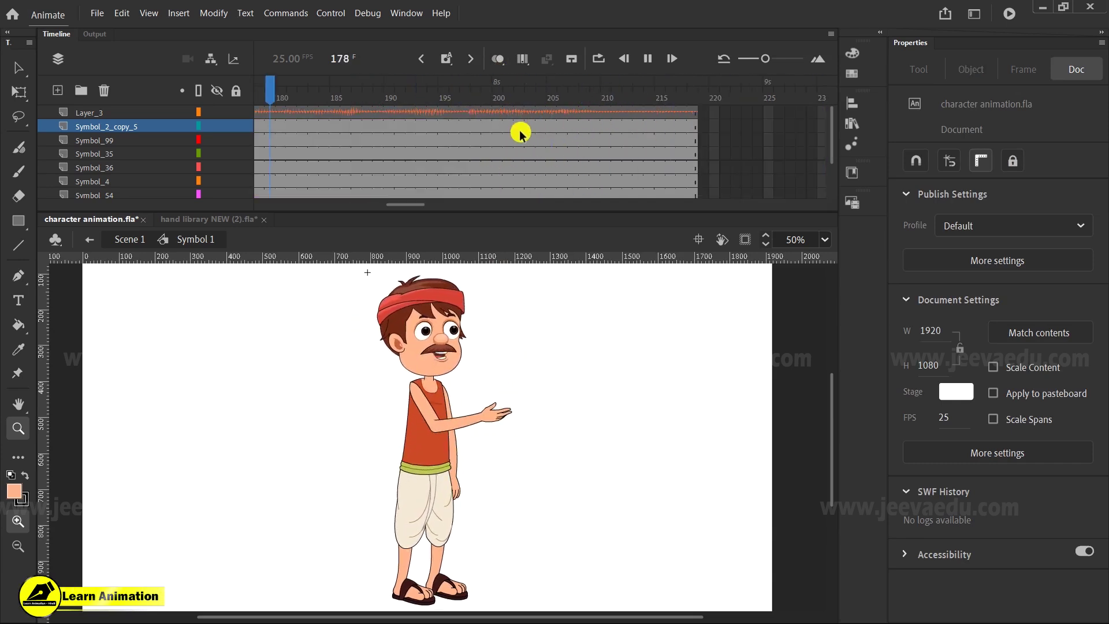
Step: Insert keyframes at frame 185 on all body layers and create classic tweens from frame 151 with ease 100
drag(402, 208, 377, 208)
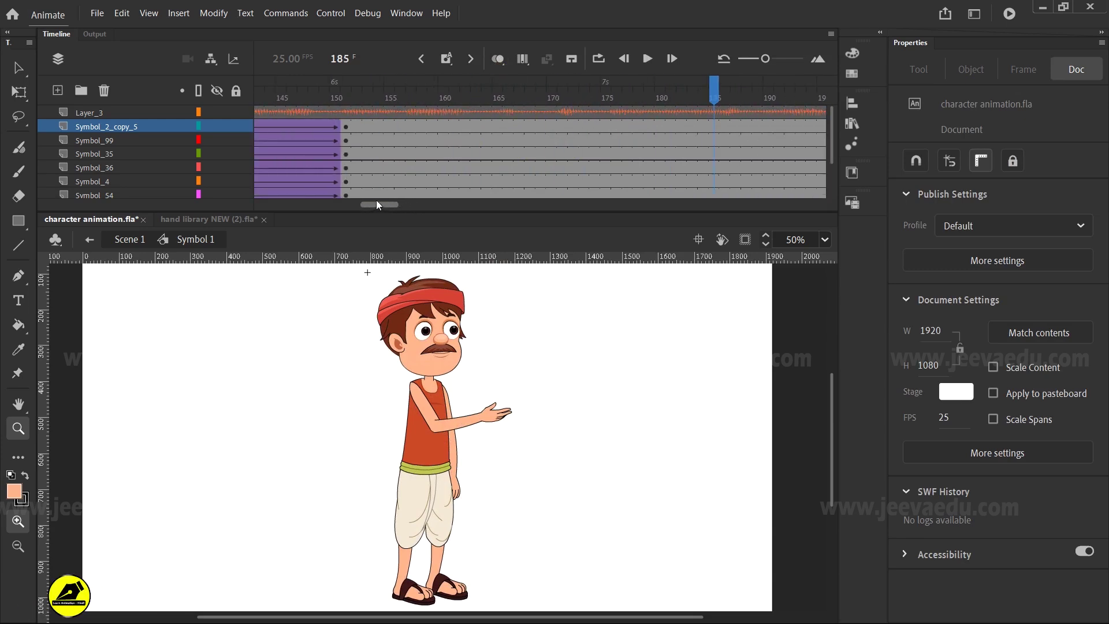
click(717, 196)
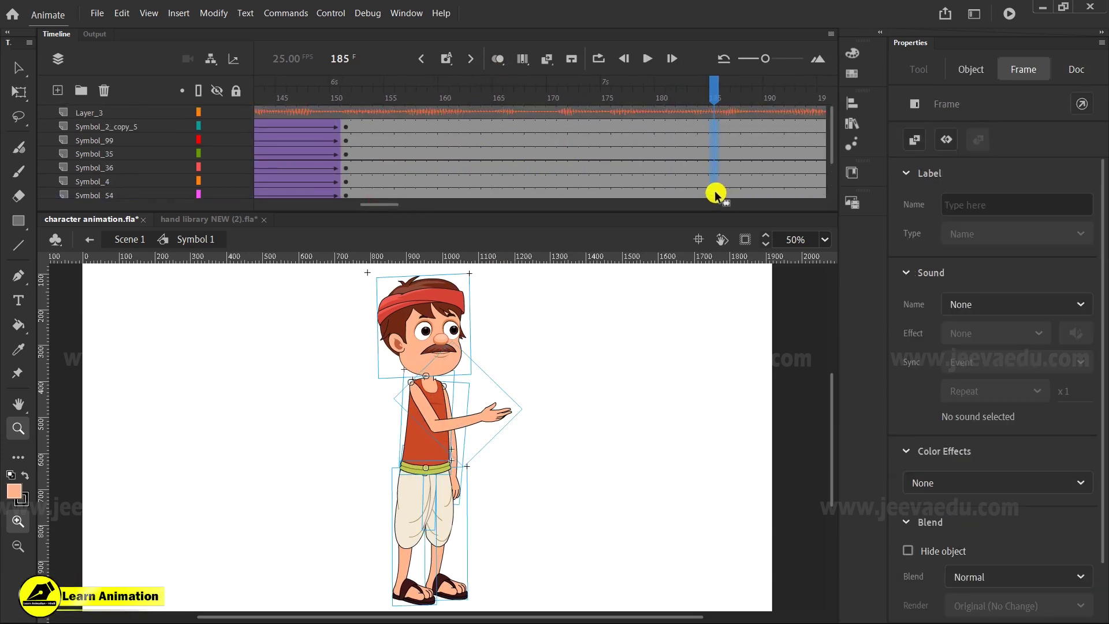
drag(640, 164, 618, 237)
right_click(618, 149)
click(647, 153)
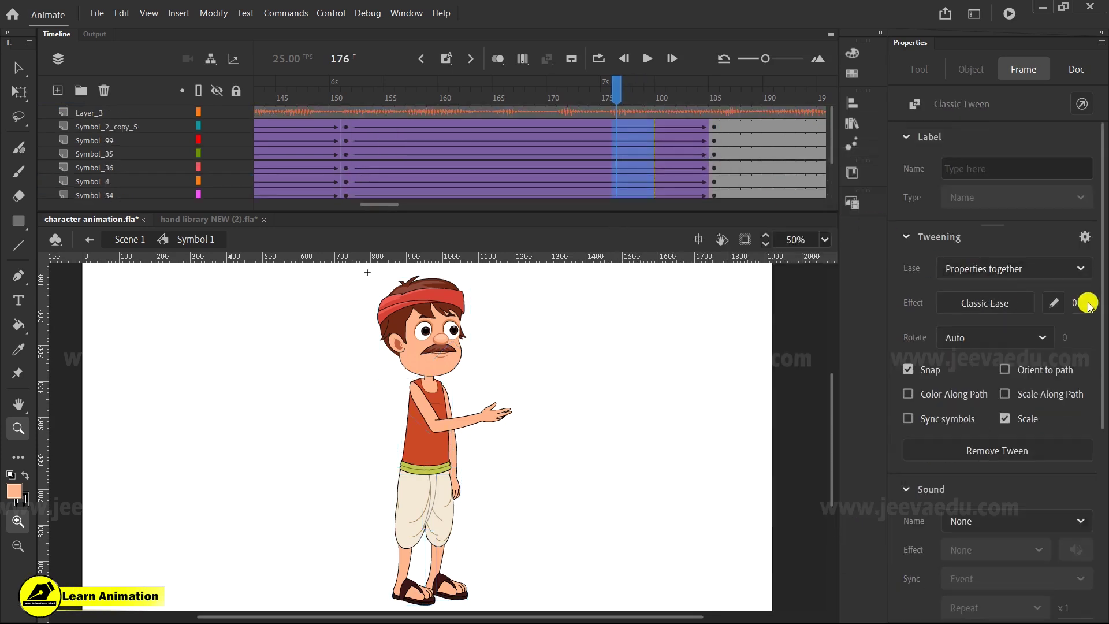
click(1074, 302)
text(100)
key(Return)
Step: Tilt the whole character slightly backward in the frame 185 pose
click(715, 125)
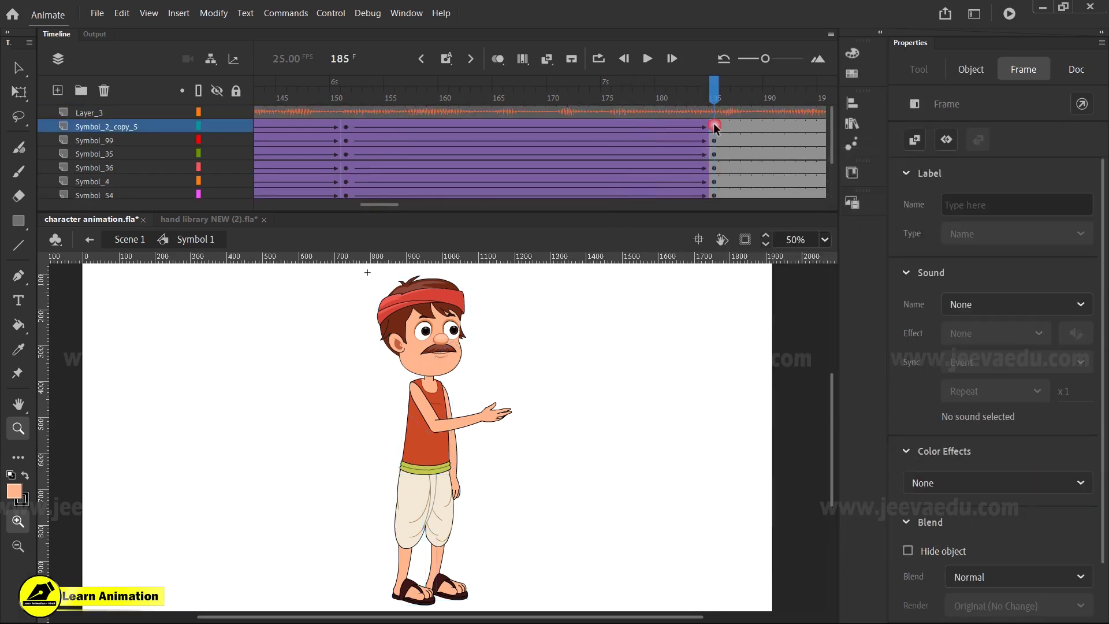
key(v)
click(445, 436)
drag(317, 307, 493, 514)
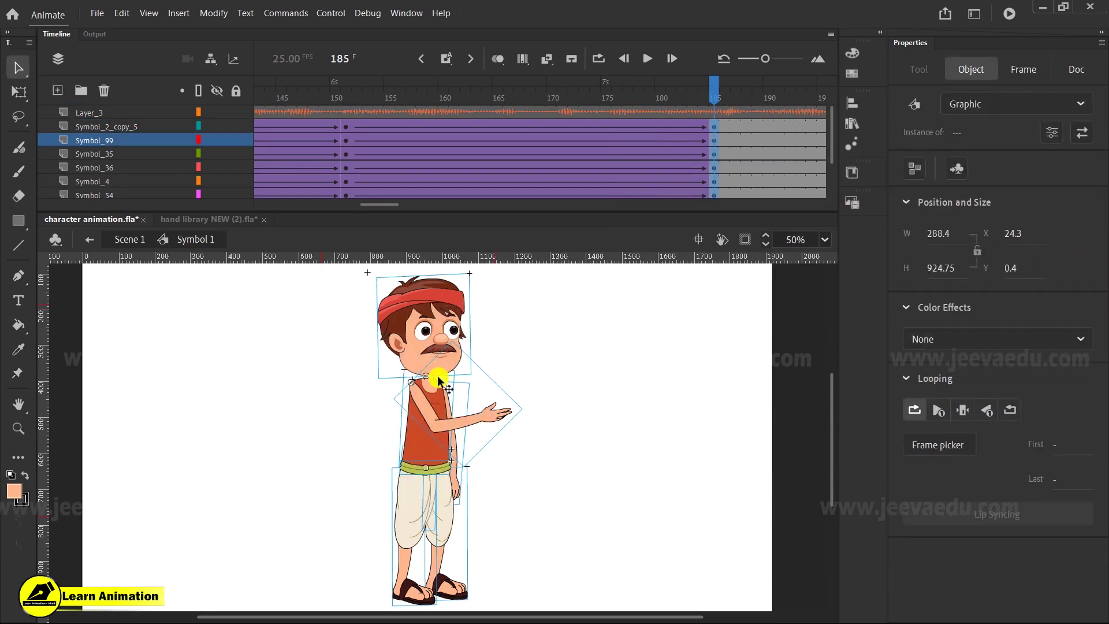
key(q)
drag(473, 272, 469, 273)
click(611, 372)
click(451, 301)
click(457, 470)
click(454, 482)
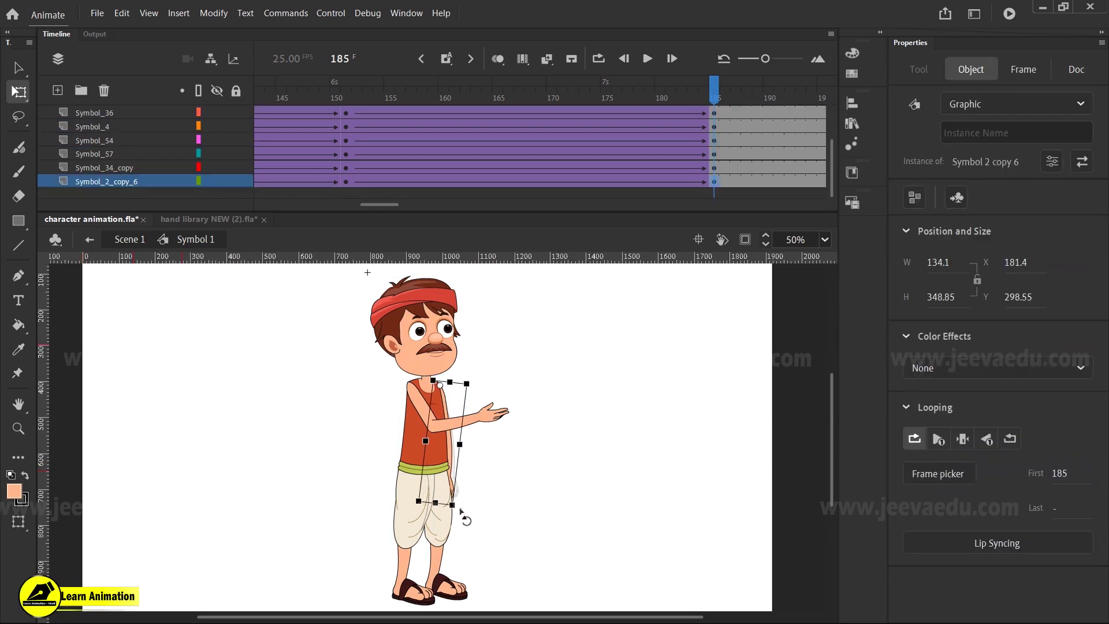
Step: Rotate the bent arm slightly upward at frame 185 and check the motion from frame 151
click(505, 413)
drag(529, 414, 527, 399)
drag(370, 112, 346, 113)
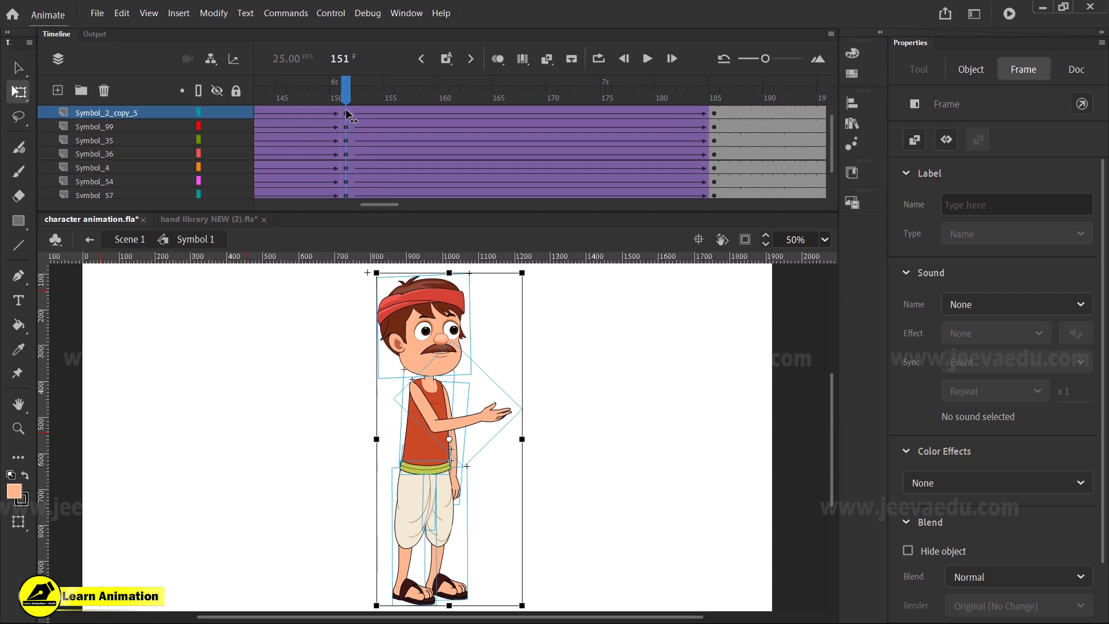
drag(345, 109, 719, 143)
click(719, 143)
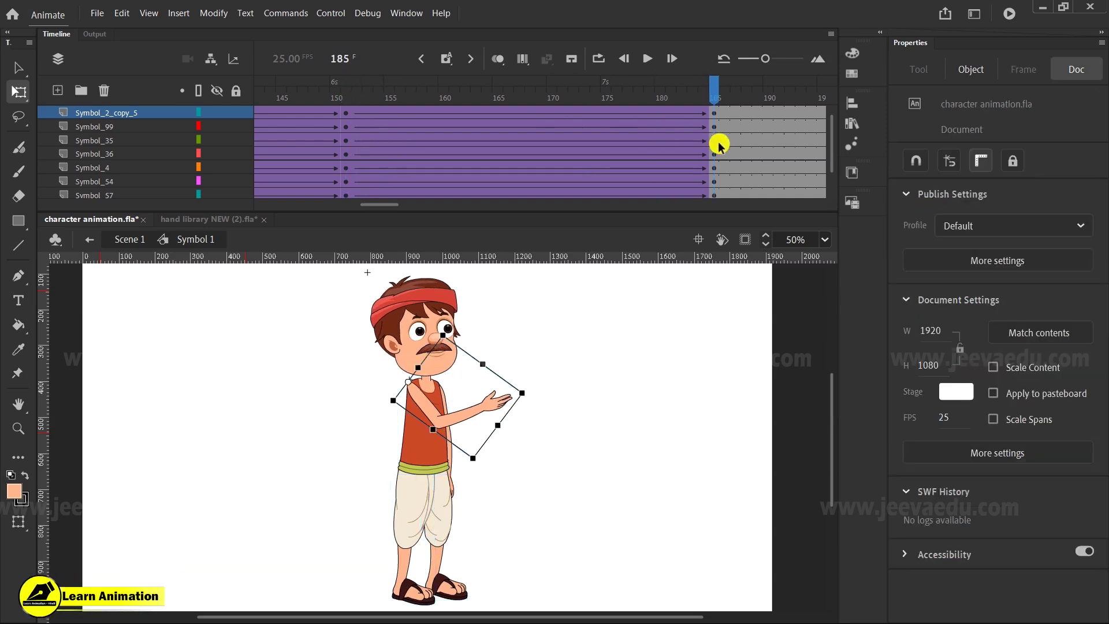
Step: Open Symbol 2 copy 5 and create an eased classic tween on Layer_2 between keyframes at frames 151 and 185
double_click(513, 374)
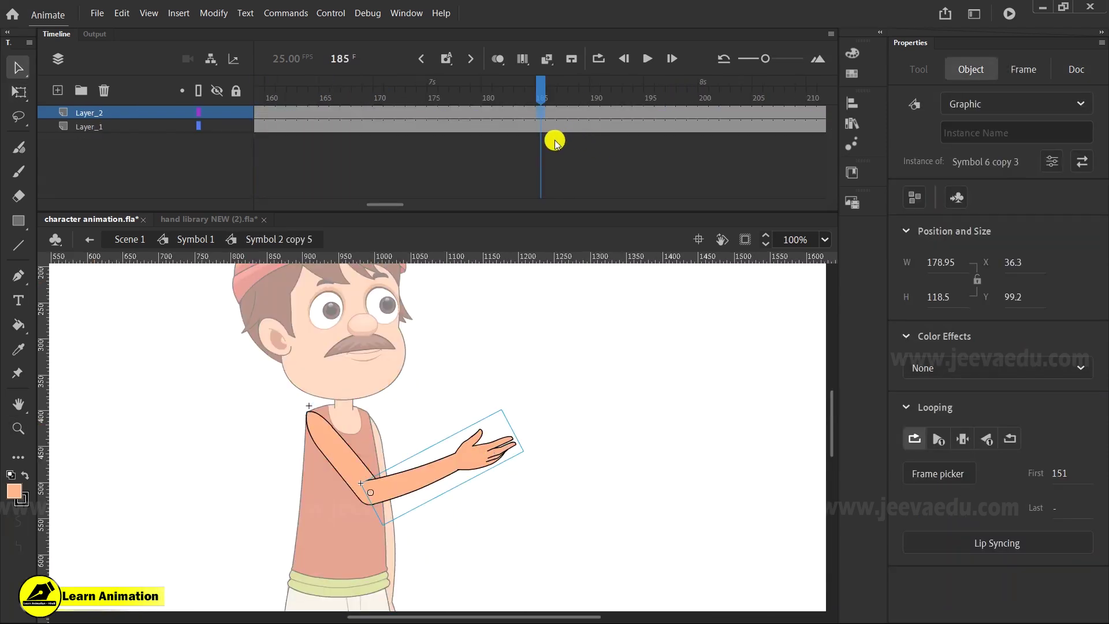
mouse_move(541, 91)
mouse_down()
mouse_move(235, 121)
mouse_move(549, 94)
mouse_up()
click(604, 112)
key(F6)
right_click(604, 112)
click(646, 117)
drag(1079, 303, 1094, 302)
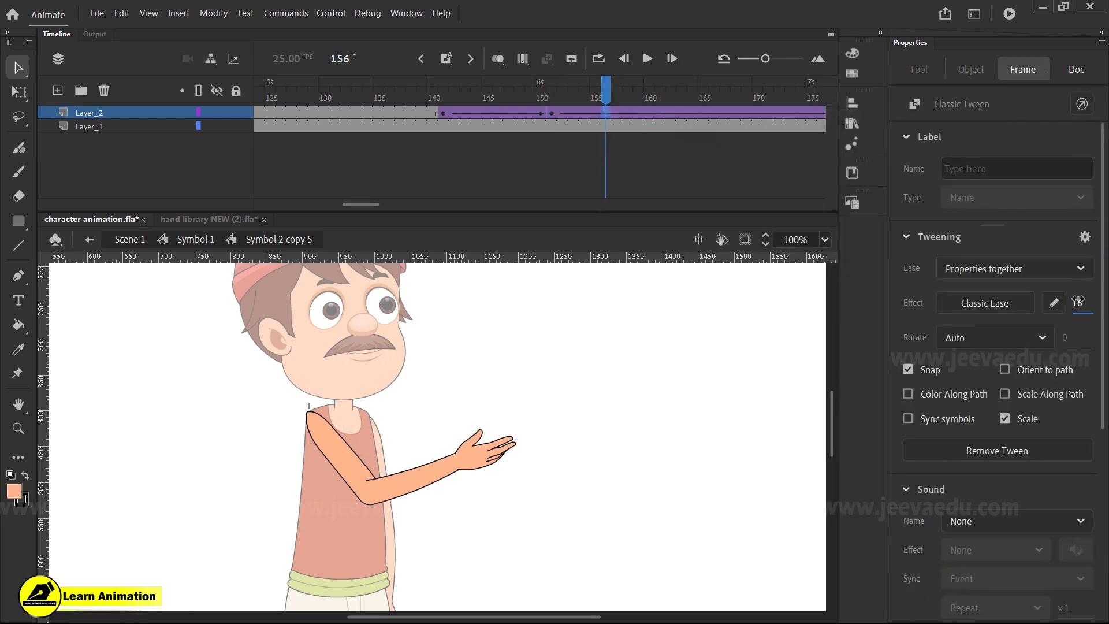
key(Return)
Step: Rotate the forearm slightly downward at frame 185, then return to Symbol 1 and review the motion
click(702, 112)
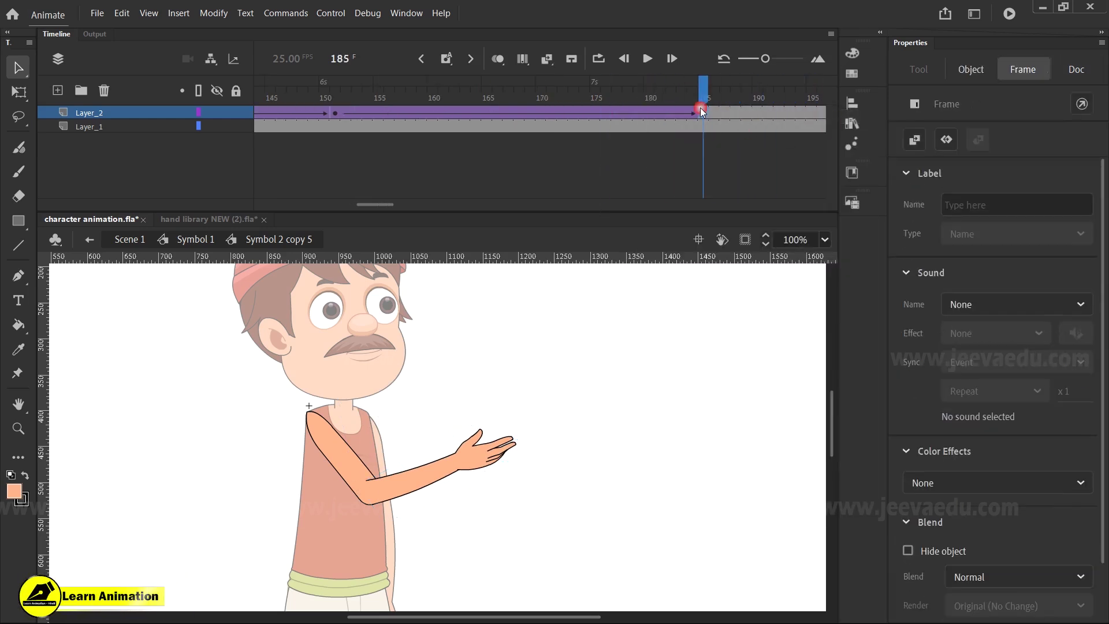
key(q)
drag(507, 404, 517, 459)
double_click(539, 391)
click(537, 93)
drag(537, 92, 345, 184)
drag(322, 96, 389, 151)
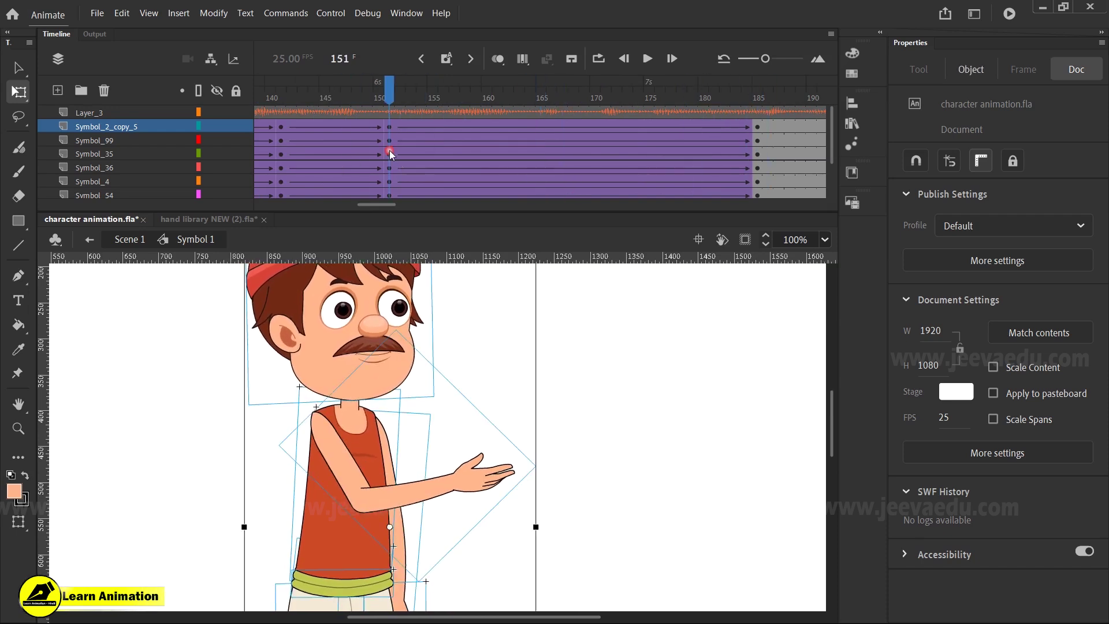
Step: Open the head symbol, Symbol 99, and copy the earlier block of tweened head keyframes to start at frame 151
key(v)
key(ctrl+minus)
click(411, 404)
double_click(410, 403)
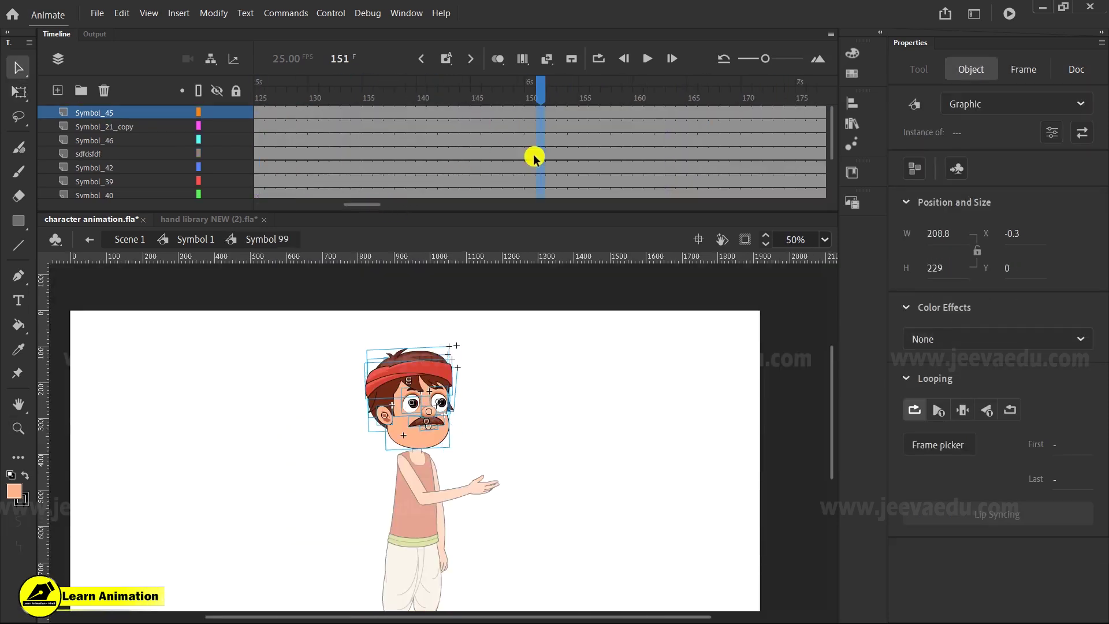
click(536, 115)
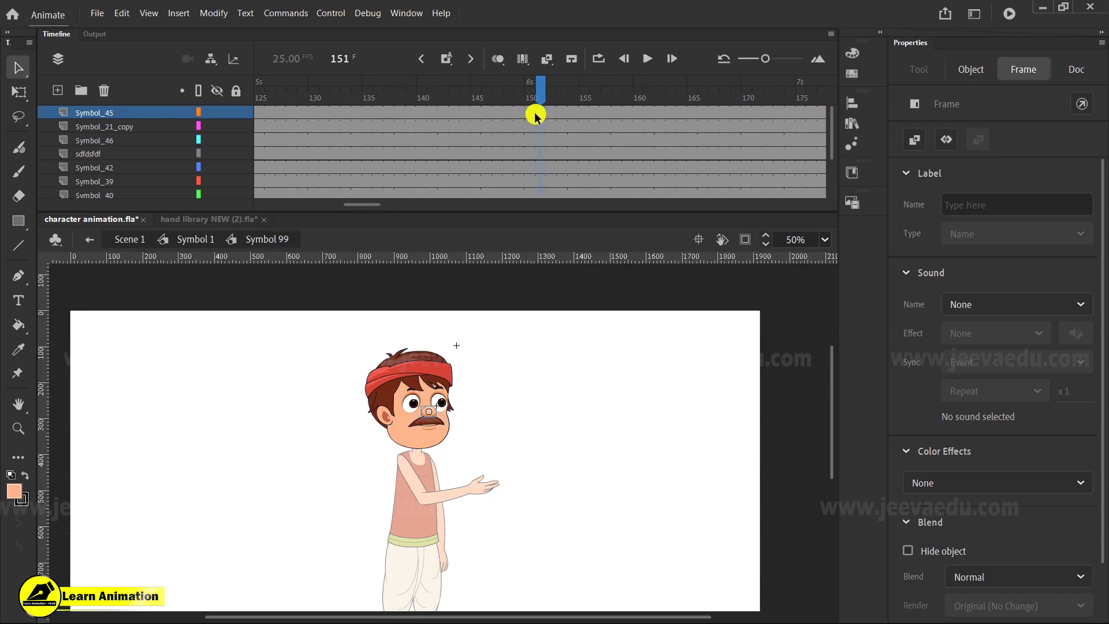
scroll(529, 115, left, 5)
drag(528, 124, 445, 196)
drag(468, 140, 628, 116)
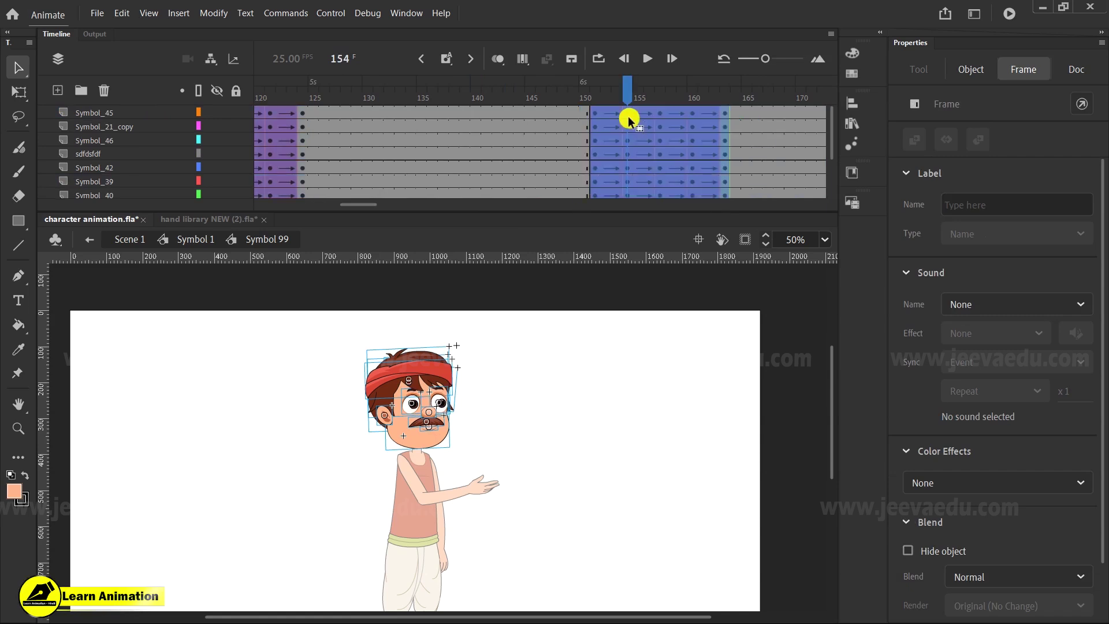
click(747, 116)
scroll(540, 152, right, 5)
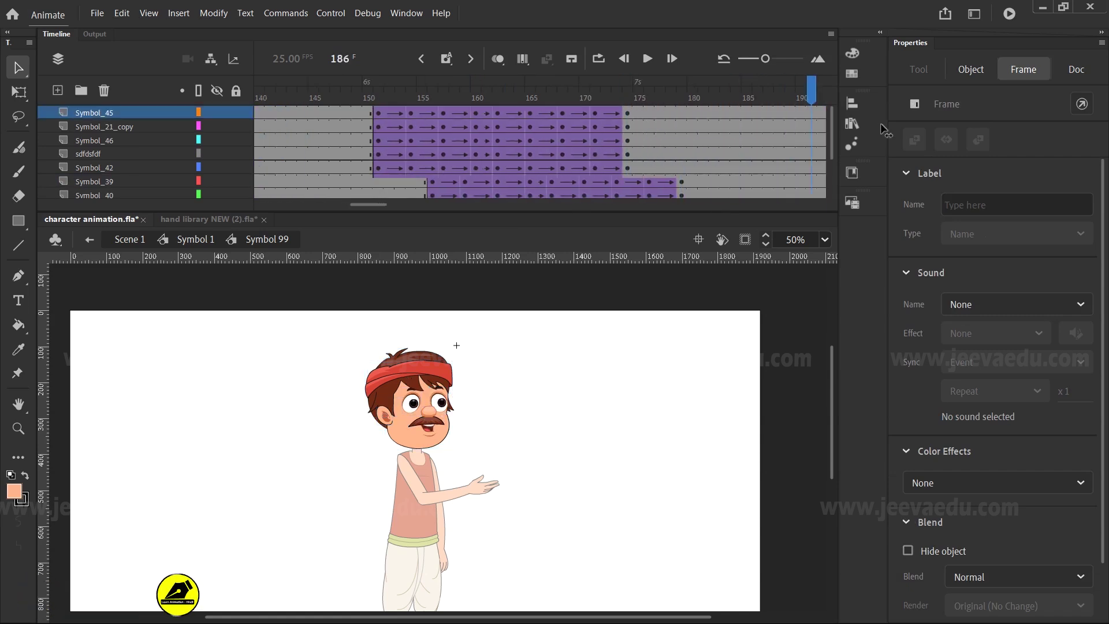
Step: Select all frames in the head symbol, synchronize their symbols, and play back the copied keyframes
right_click(546, 146)
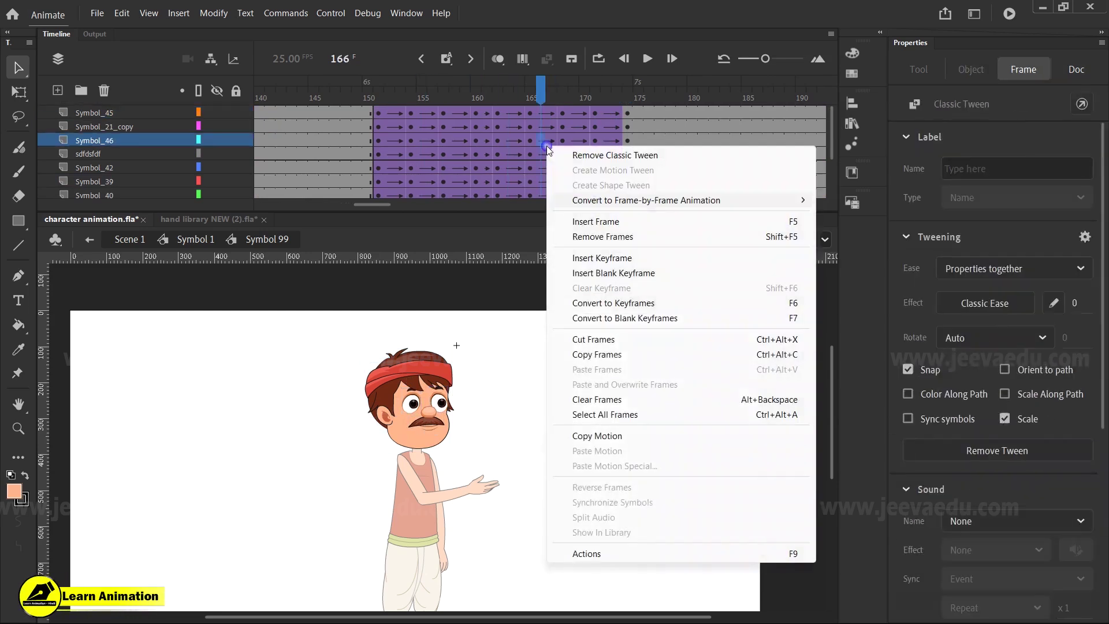
click(614, 415)
right_click(545, 183)
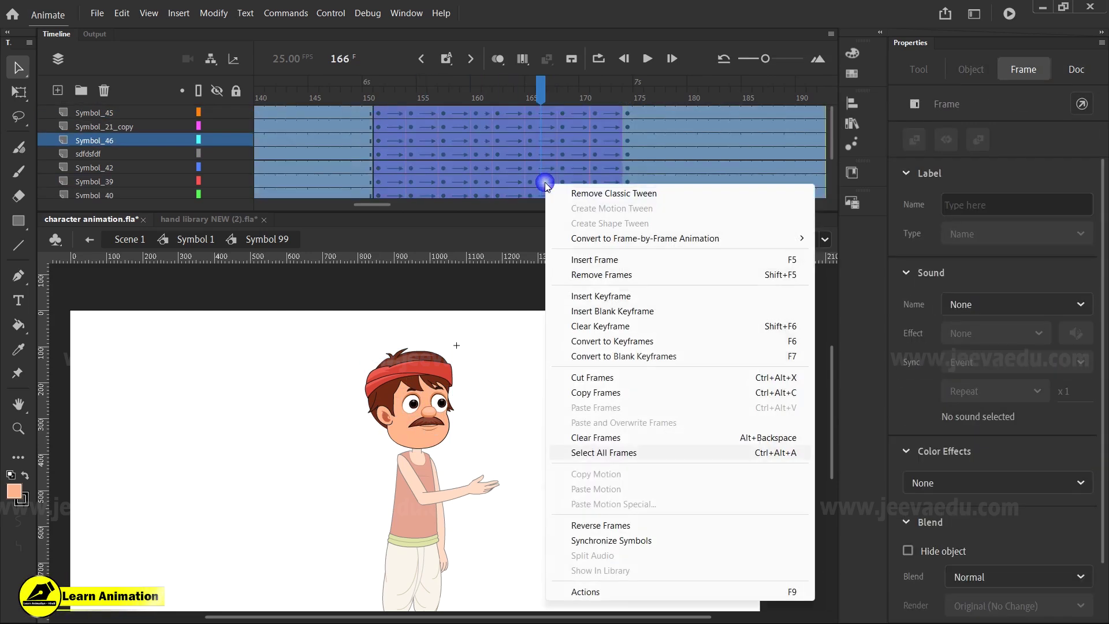
click(621, 540)
click(574, 222)
key(Return)
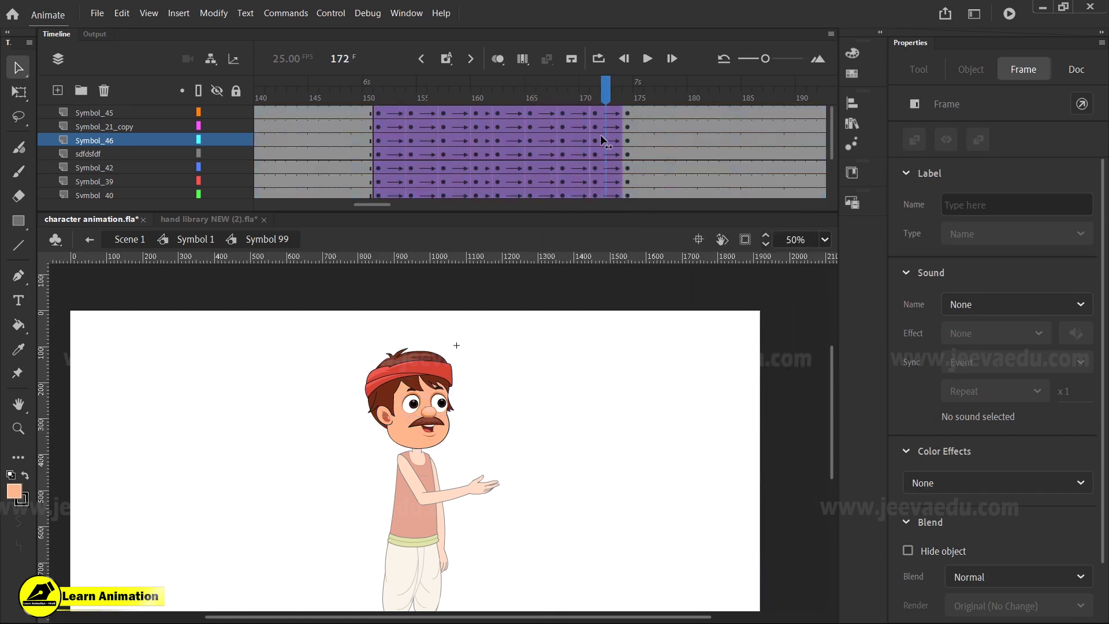
Step: Return to Symbol 1, review the motion, and insert keyframes on all body layers at frame 186
click(223, 233)
click(309, 162)
key(z)
click(409, 417)
scroll(456, 397, down, 2)
drag(315, 82, 658, 167)
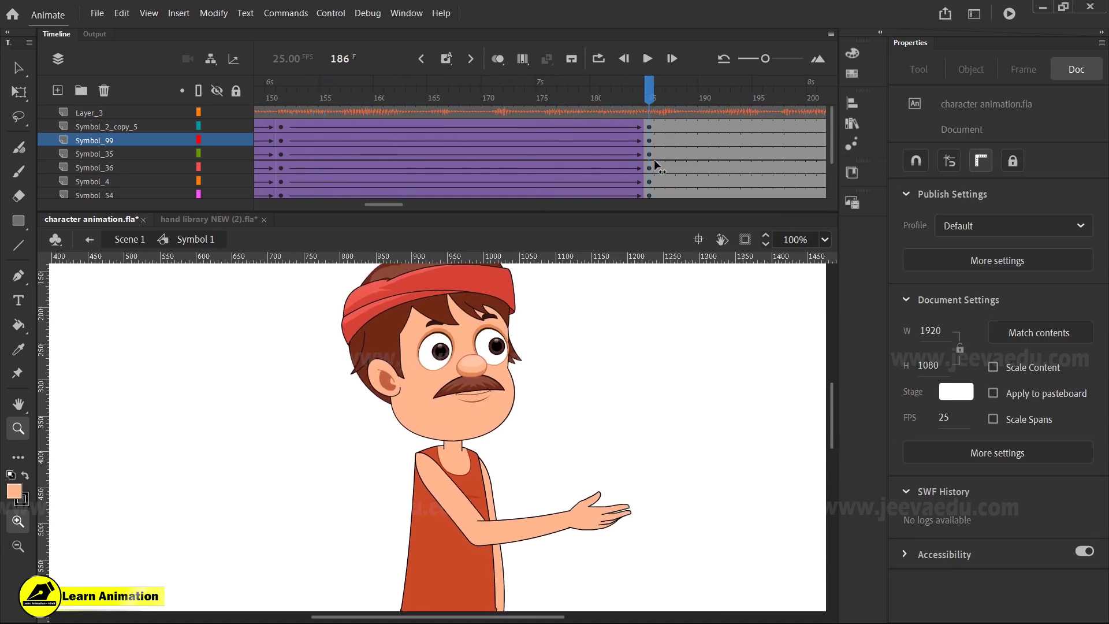
alt+click(544, 416)
alt+click(544, 415)
drag(377, 208, 392, 206)
drag(456, 128, 449, 166)
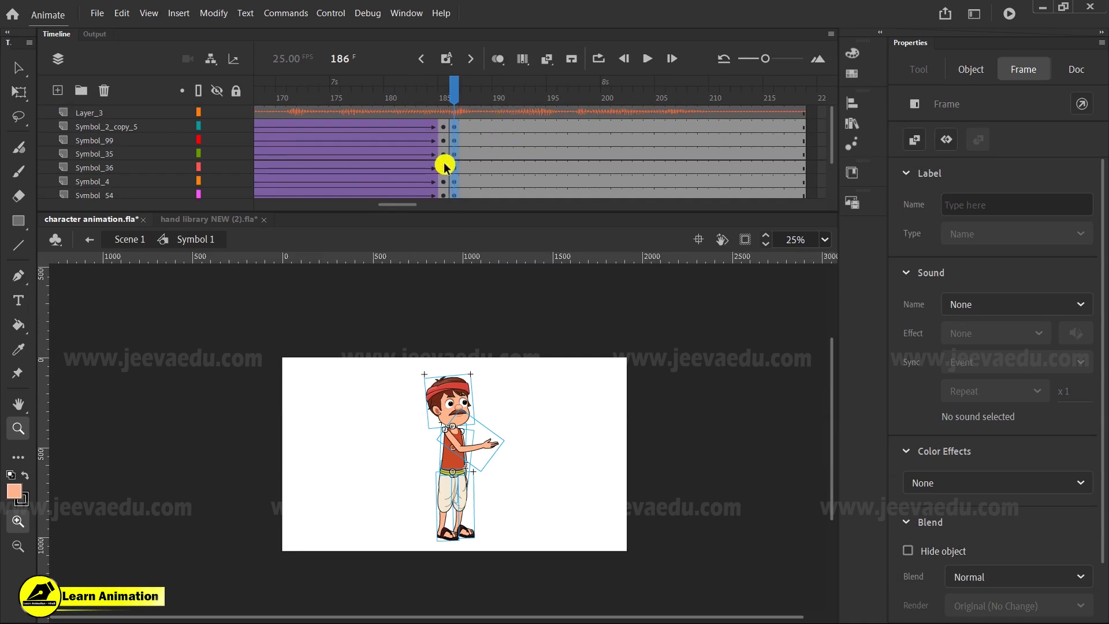
Step: Insert keyframes on all body-part layers at frame 190
click(505, 94)
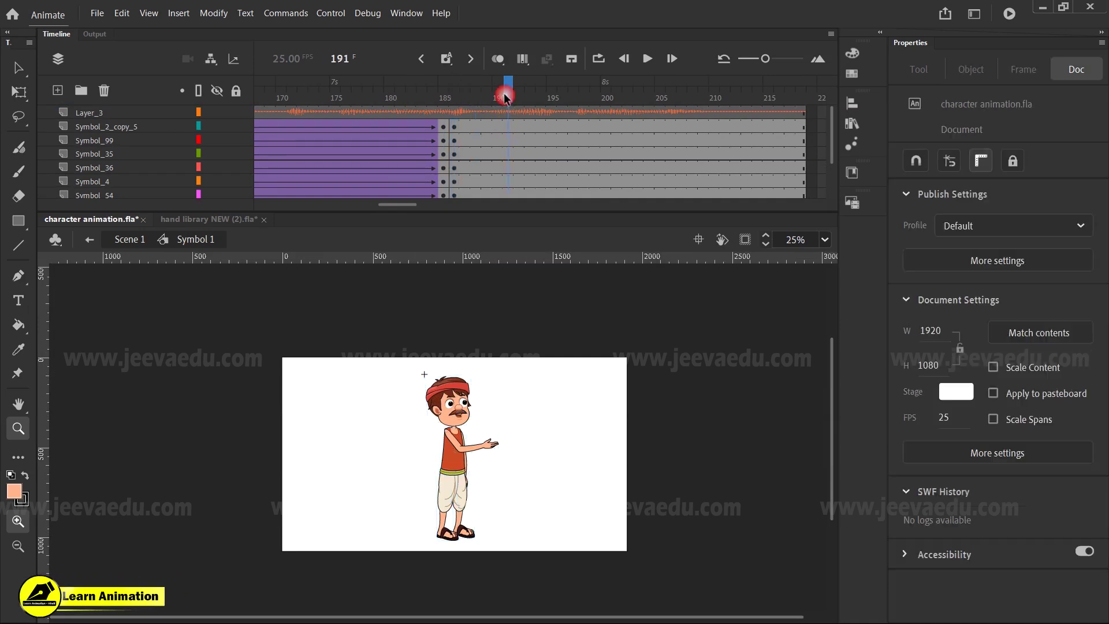
scroll(507, 137, down, 1)
click(509, 195)
click(495, 97)
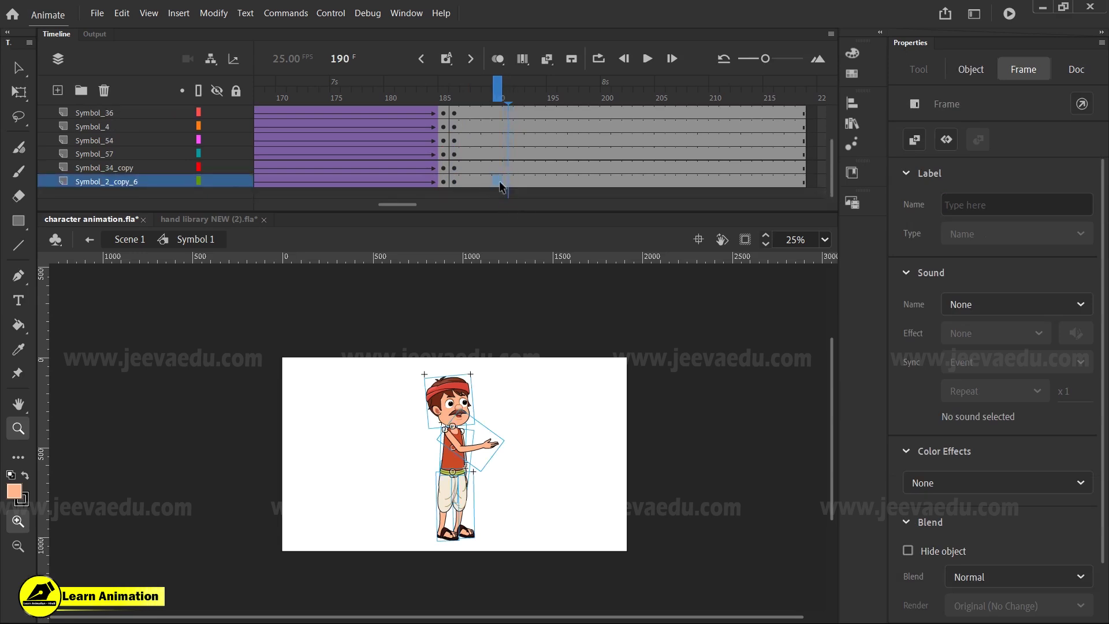
scroll(496, 109, up, 1)
click(497, 124)
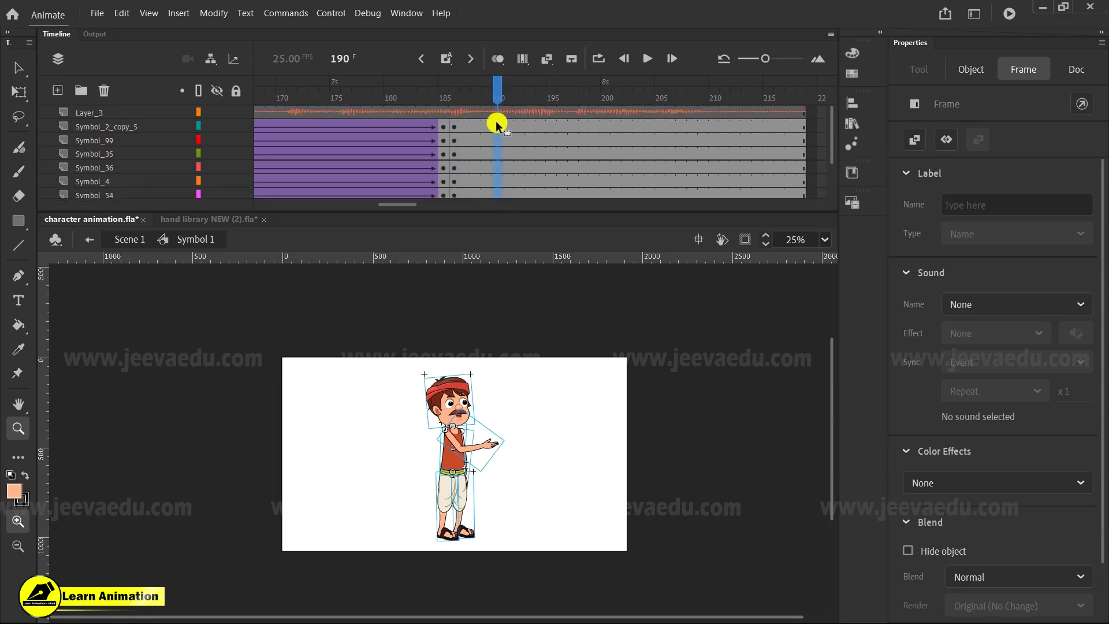
key(F5)
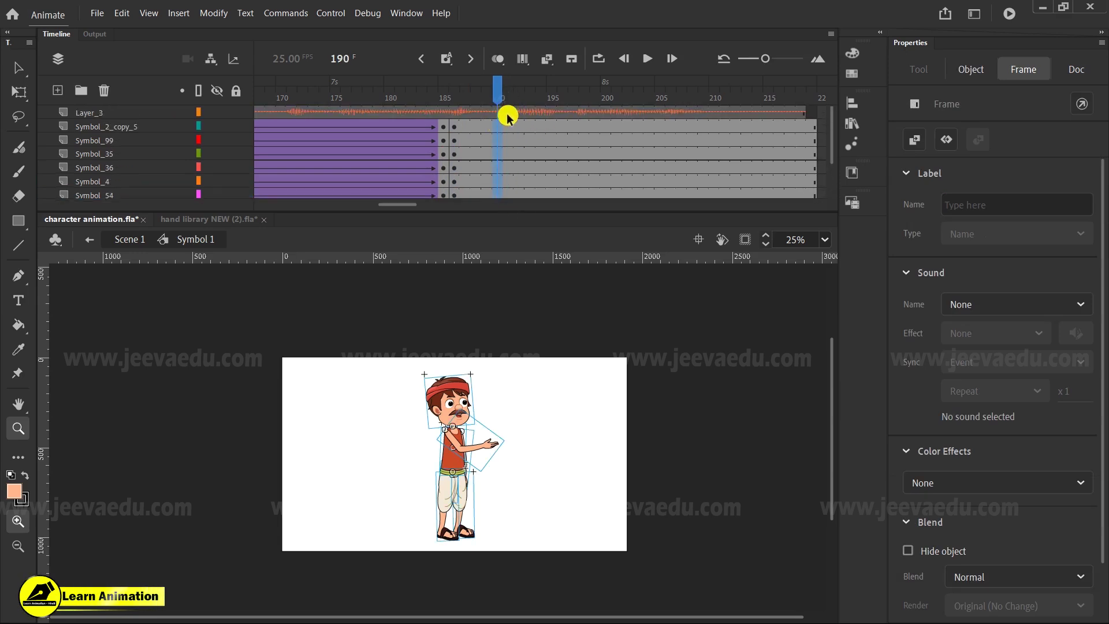
scroll(507, 113, down, 2)
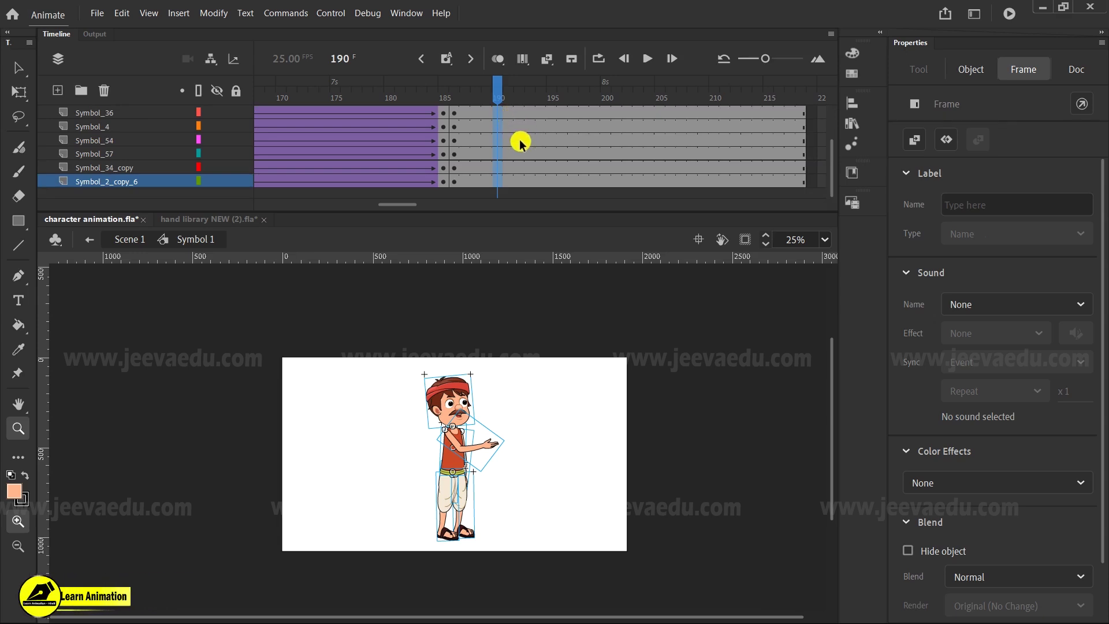
key(F6)
Step: Insert keyframes on all body-part layers at frame 201
scroll(550, 123, up, 1)
scroll(550, 123, up, 1)
drag(522, 94, 607, 127)
scroll(628, 197, down, 2)
drag(618, 181, 615, 206)
click(618, 114)
scroll(618, 115, up, 3)
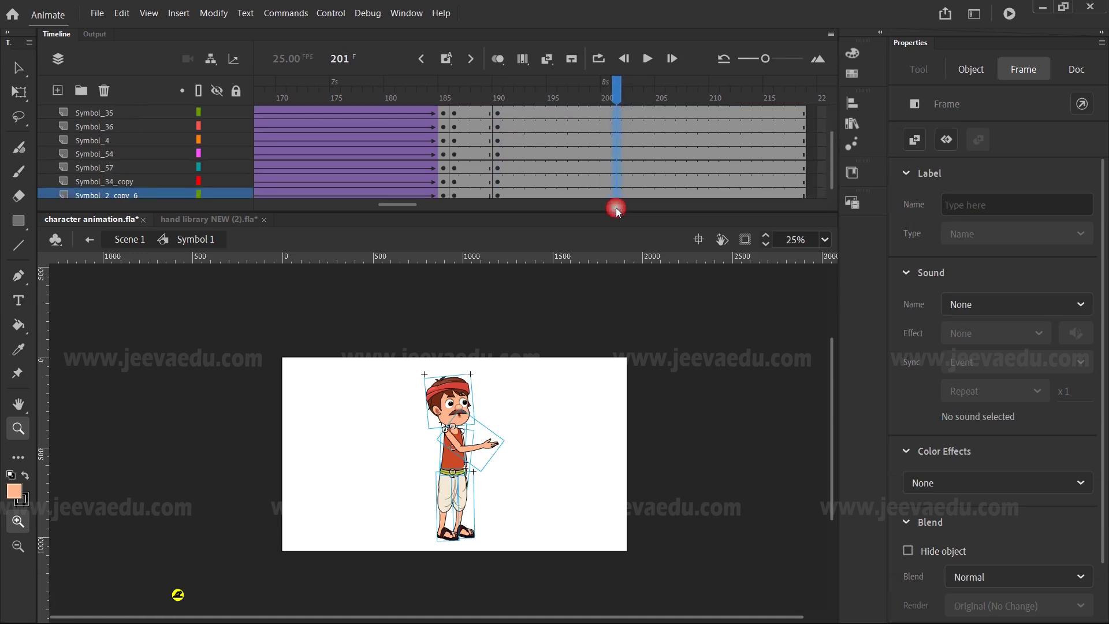
key(F6)
scroll(601, 164, up, 3)
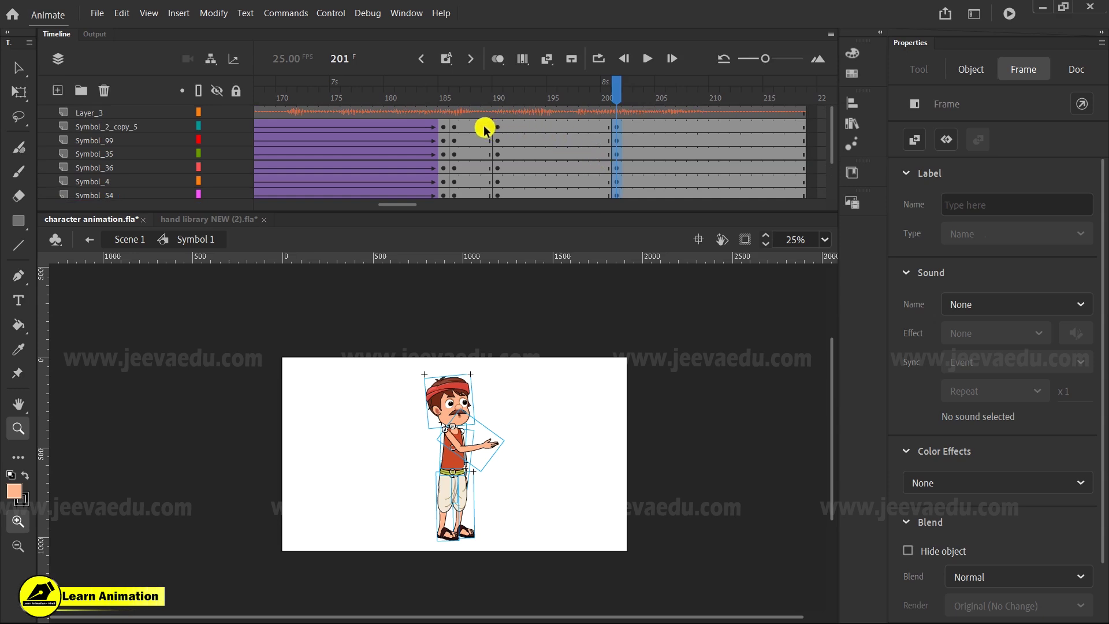
Step: Create classic tweens between the keyframes at frames 186, 190 and 201, setting the last span's ease to 100
drag(487, 130, 514, 246)
right_click(501, 175)
click(549, 184)
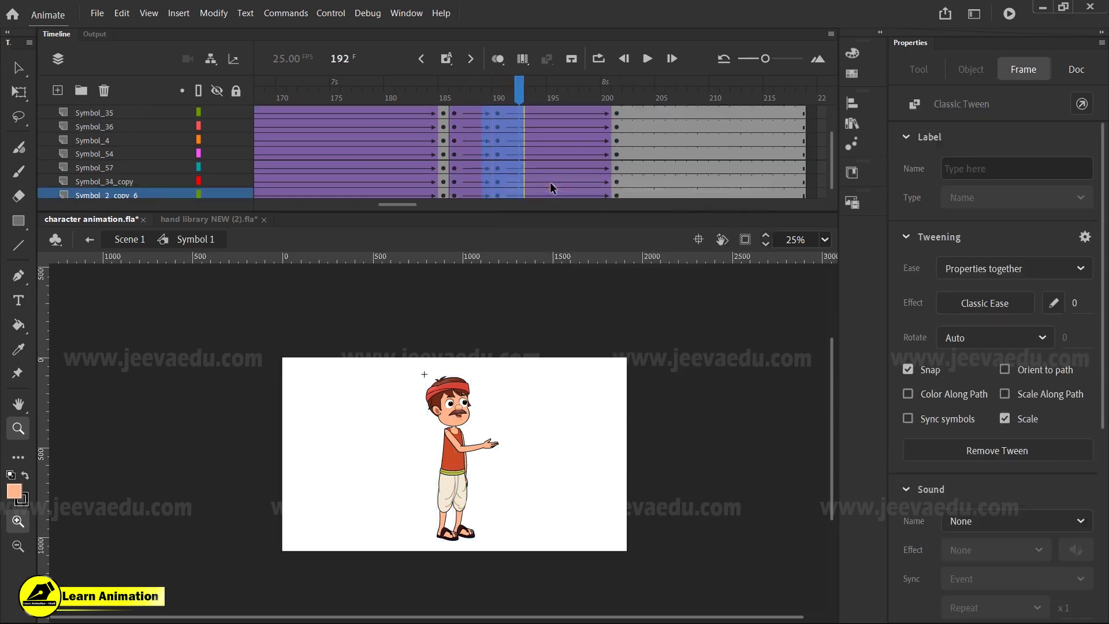
mouse_move(552, 113)
mouse_down()
mouse_move(550, 233)
mouse_move(553, 112)
mouse_up()
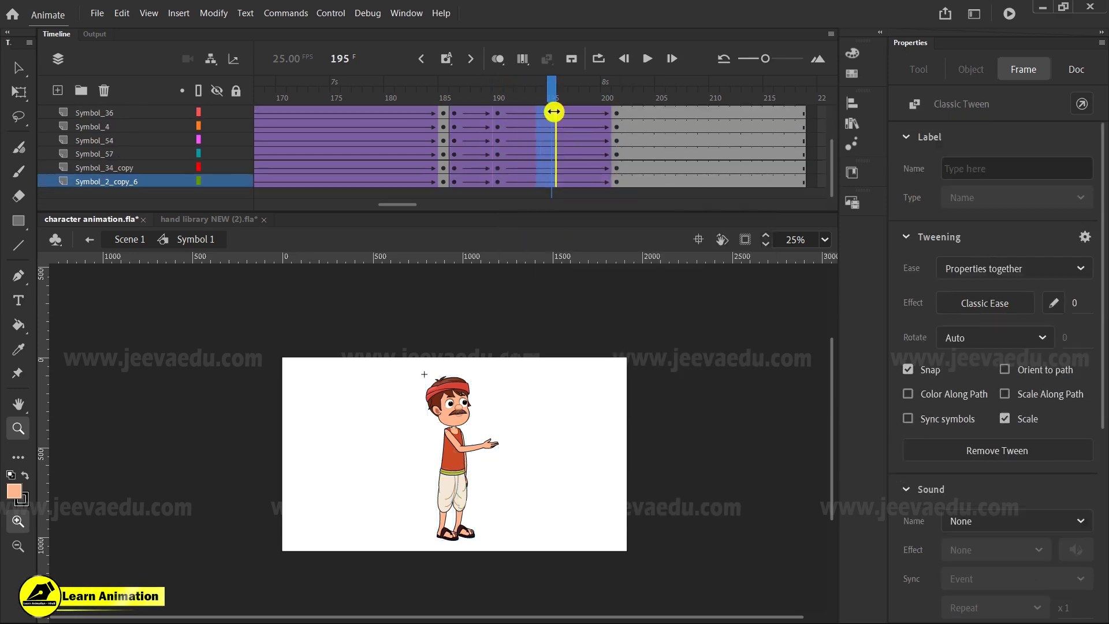
drag(1072, 303, 1104, 303)
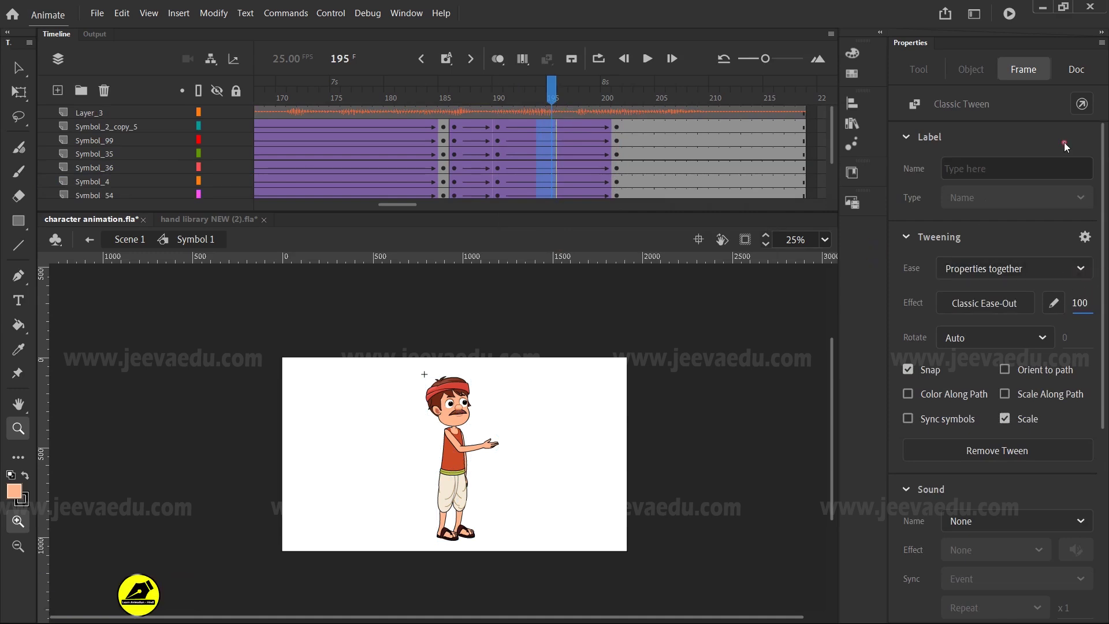
Step: At frame 190, select the body parts above the legs, set their pivot at the waist, and tilt them slightly forward
click(502, 106)
click(447, 406)
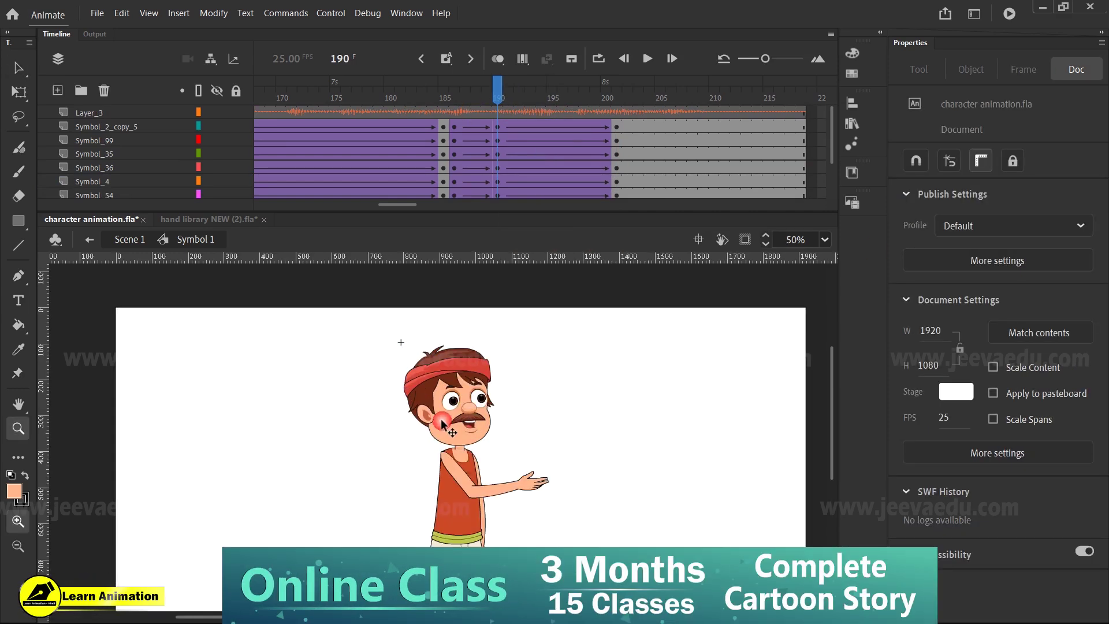
alt+click(469, 482)
key(v)
drag(462, 128, 497, 154)
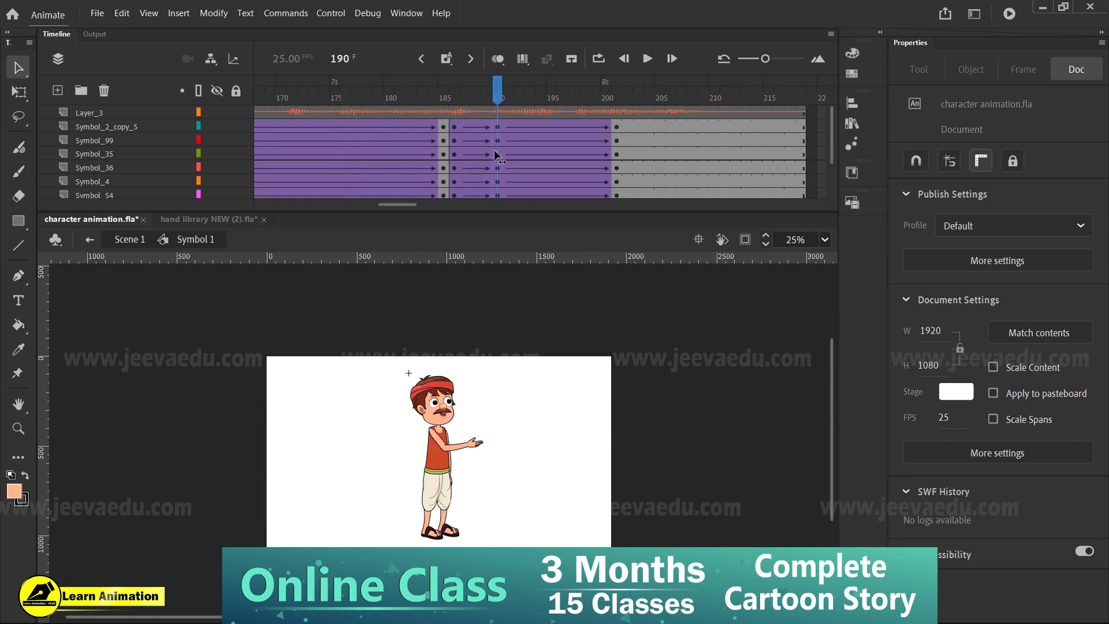
click(460, 473)
key(z)
click(461, 469)
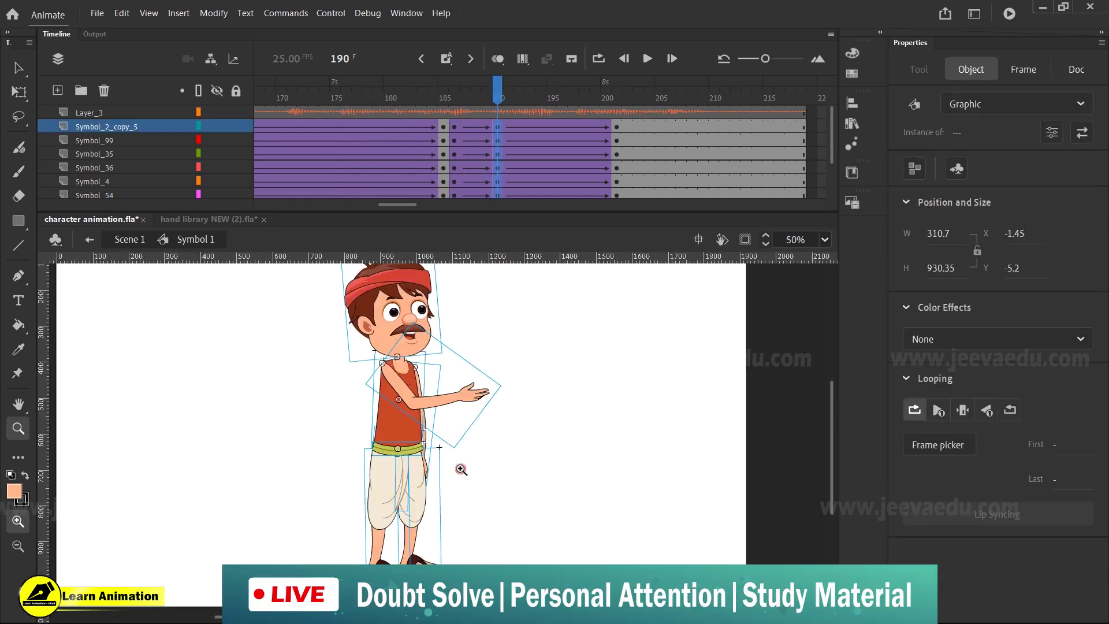
drag(465, 382, 490, 417)
key(q)
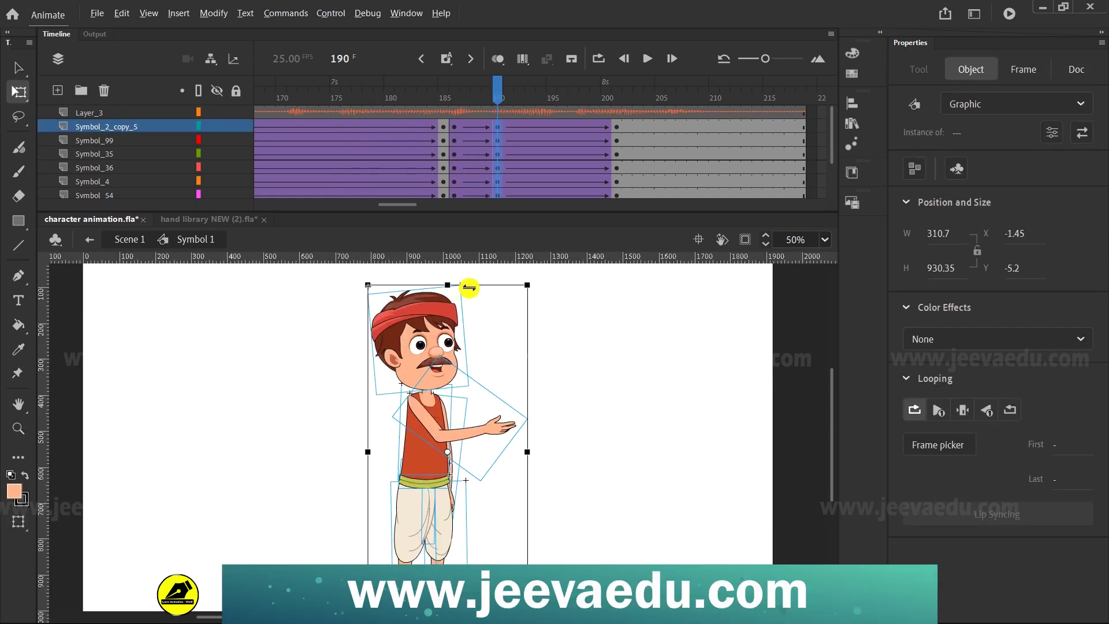
drag(283, 314, 475, 413)
click(435, 482)
click(439, 484)
click(441, 487)
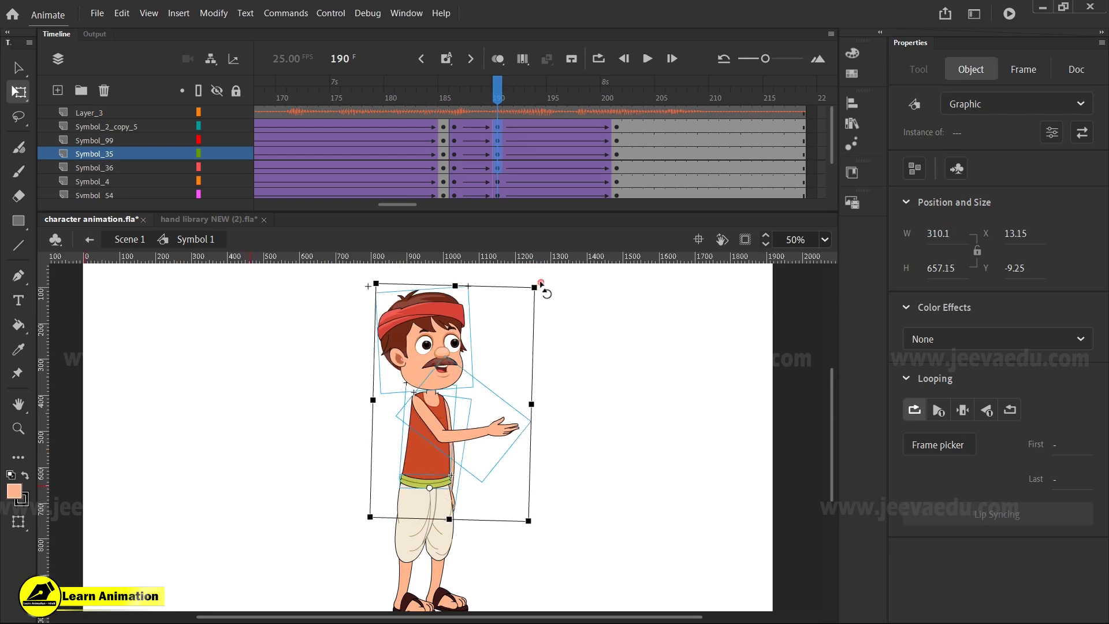
click(556, 331)
Step: Rotate the front arm slightly upward and tilt the head slightly forward at frame 190
click(503, 428)
drag(544, 421, 546, 417)
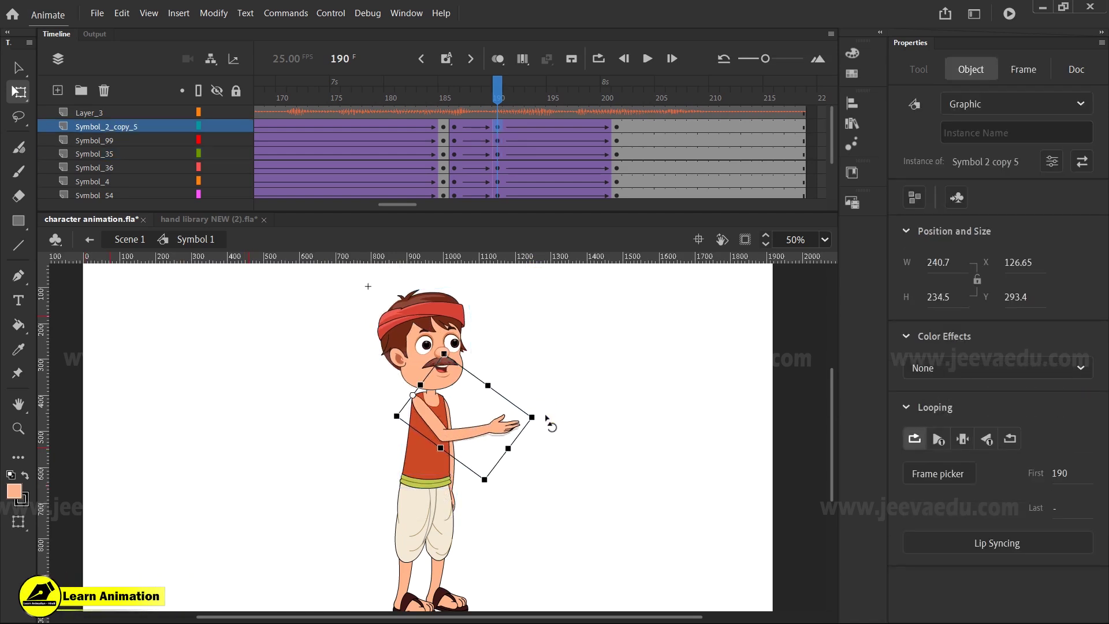
click(452, 481)
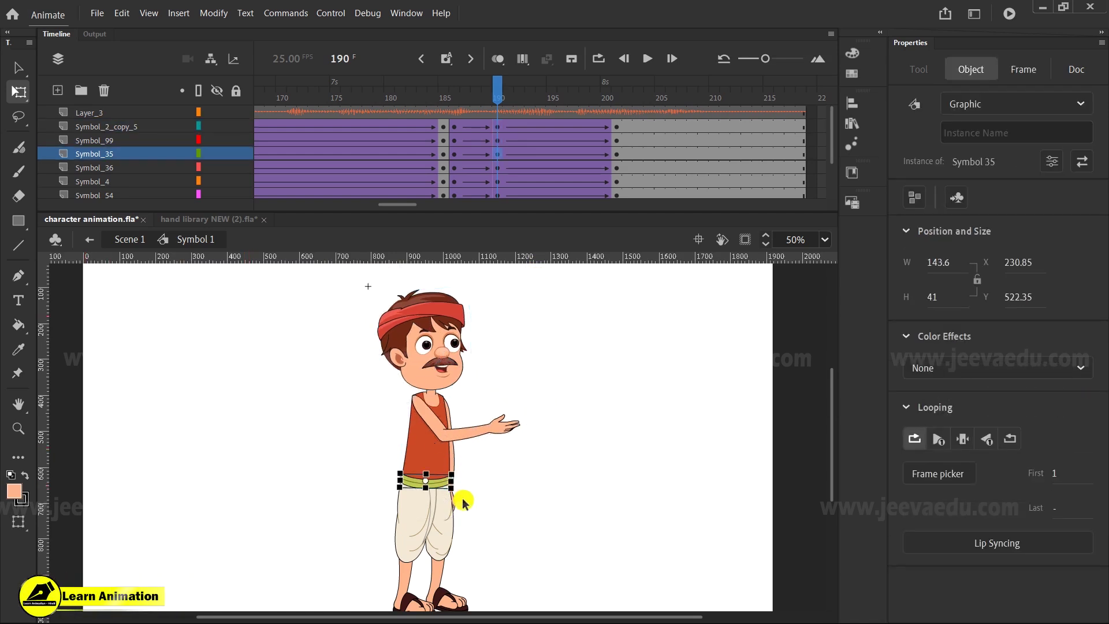
click(454, 456)
click(455, 462)
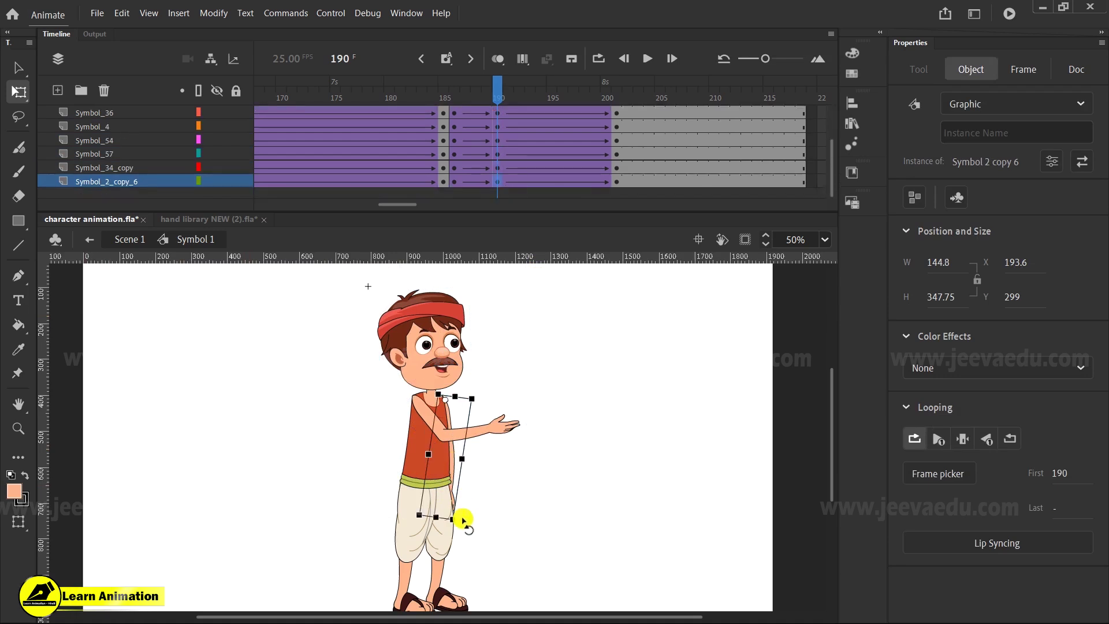
click(437, 296)
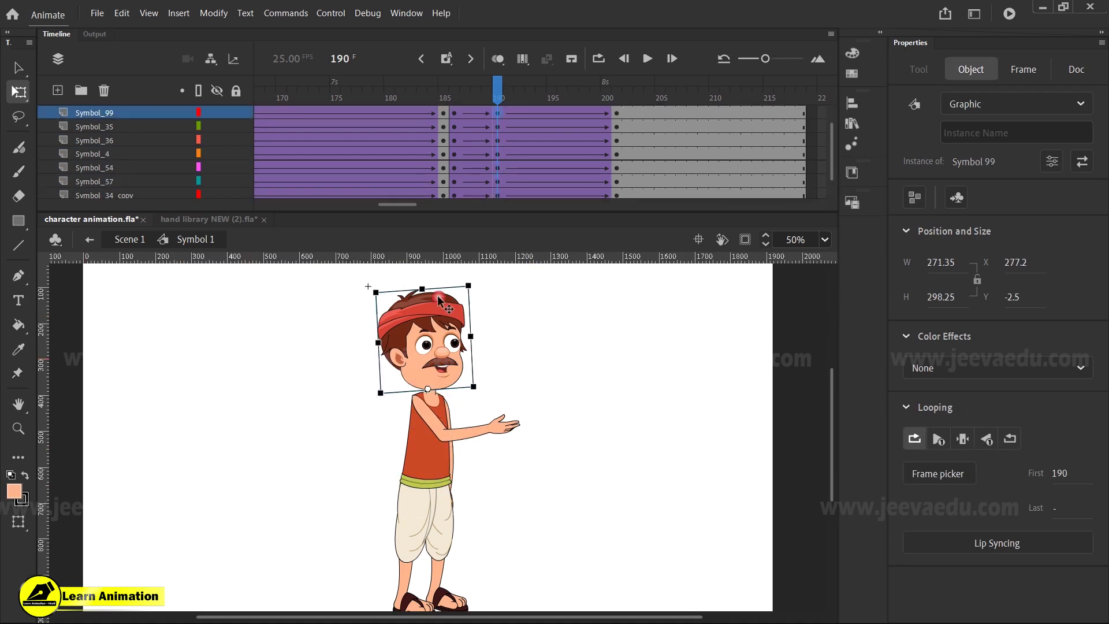
drag(471, 283, 473, 279)
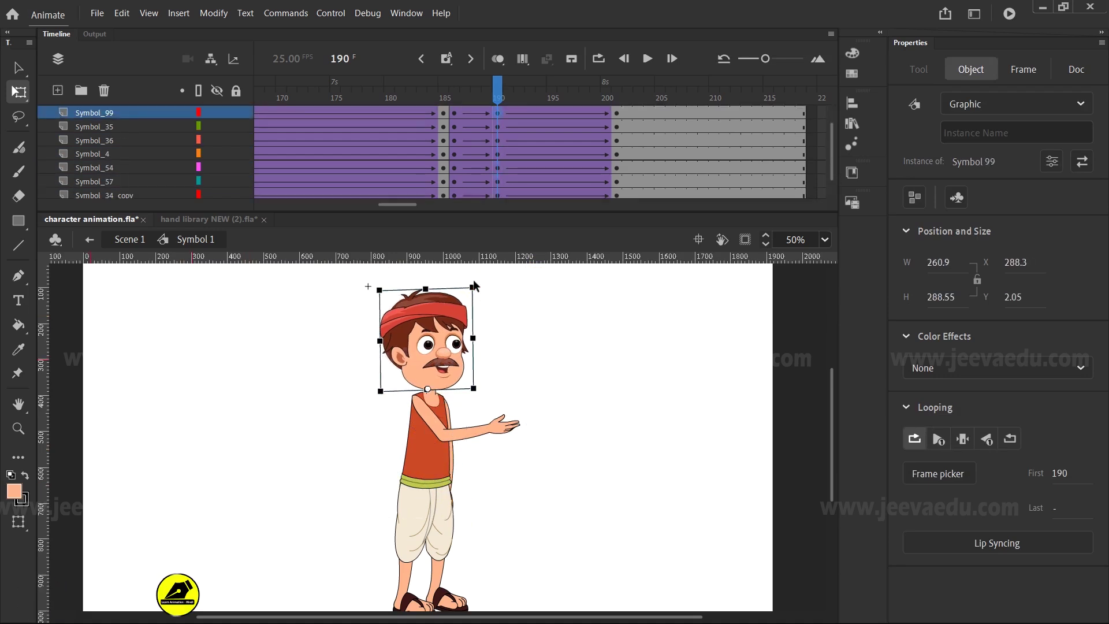
Step: Select the body parts above the legs at frame 201 and tilt the upper body slightly backward
click(484, 82)
drag(484, 106, 610, 105)
click(614, 137)
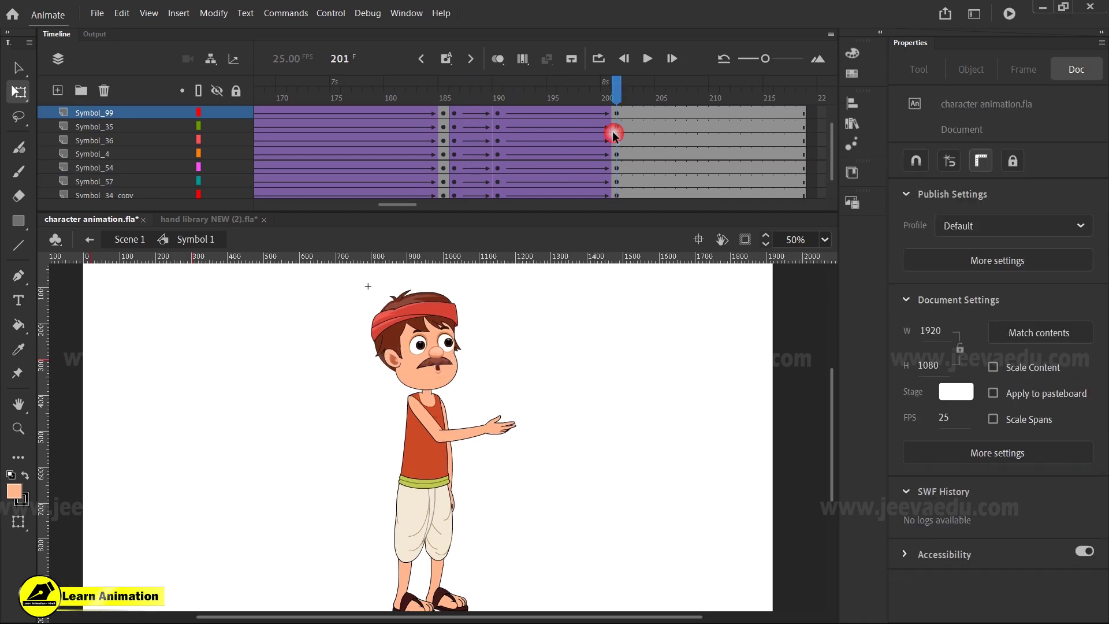
key(v)
drag(325, 332, 536, 581)
key(q)
drag(484, 284, 459, 288)
click(505, 343)
click(404, 357)
Step: Rotate the front arm down at frame 201 so its forearm crosses the waist, and check the motion
click(480, 430)
drag(516, 439, 473, 522)
key(z)
click(429, 387)
alt+click(518, 460)
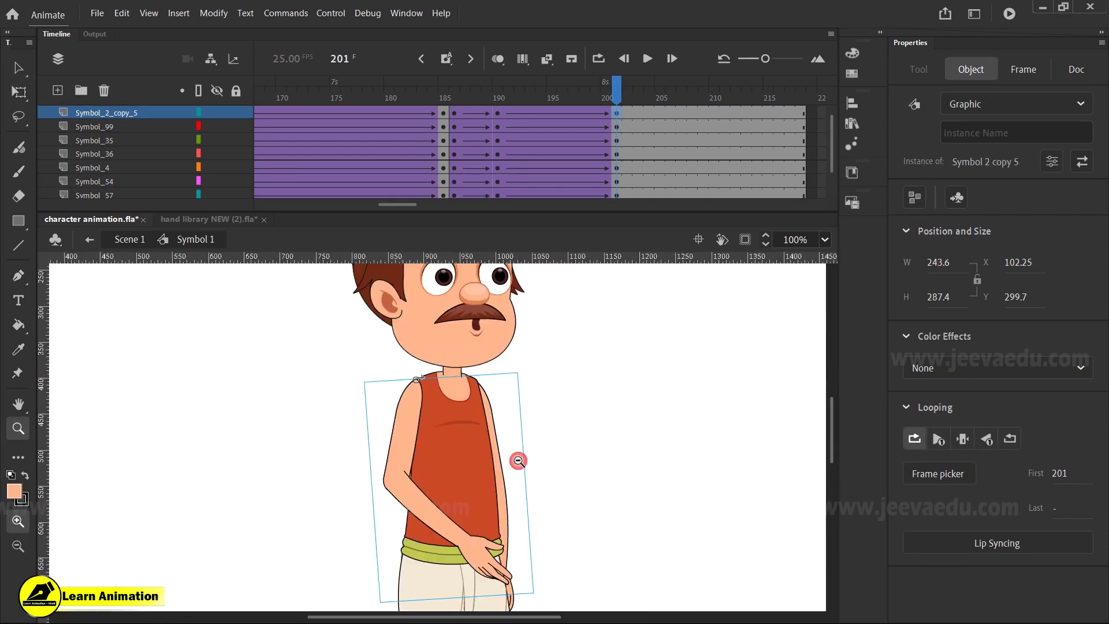
drag(580, 109, 615, 136)
Step: Open Symbol 2 copy 5 and insert keyframes on Layer_2 at frames 201 and 190
key(v)
double_click(477, 530)
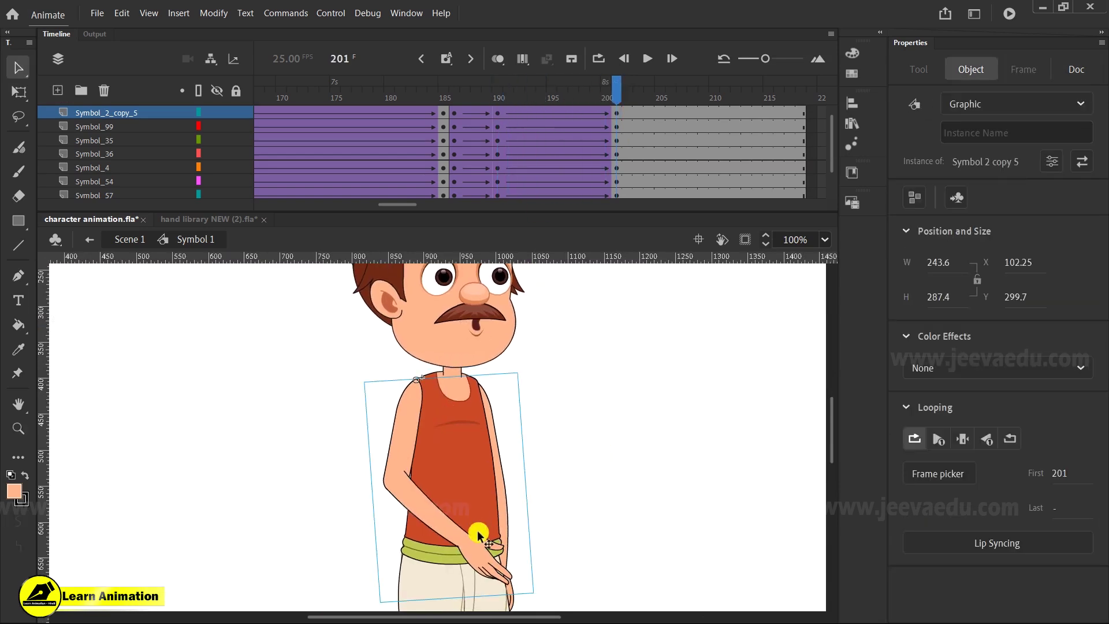
click(537, 160)
click(540, 111)
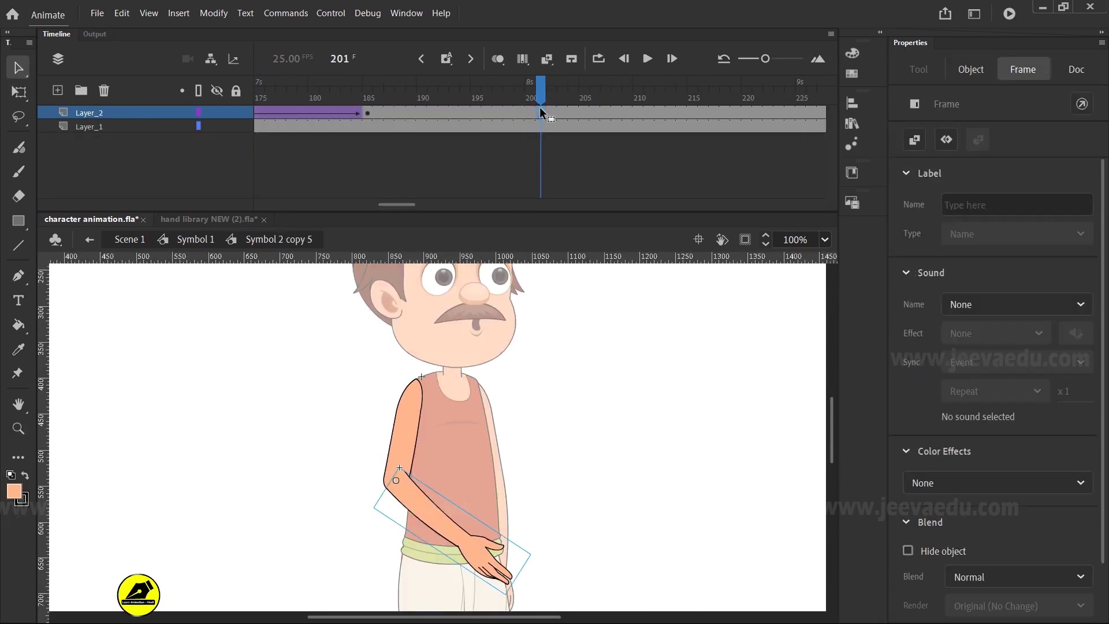
key(F6)
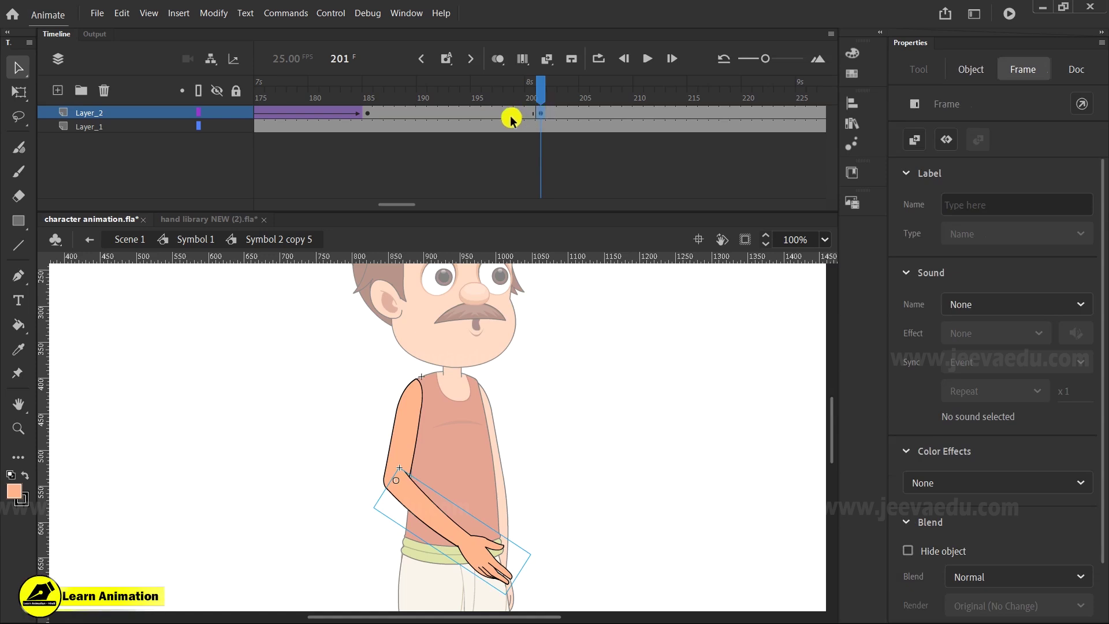
click(420, 113)
key(F6)
Step: Create a classic tween on Layer_2 between frames 190 and 201 and adjust its ease
click(445, 113)
right_click(525, 111)
click(607, 116)
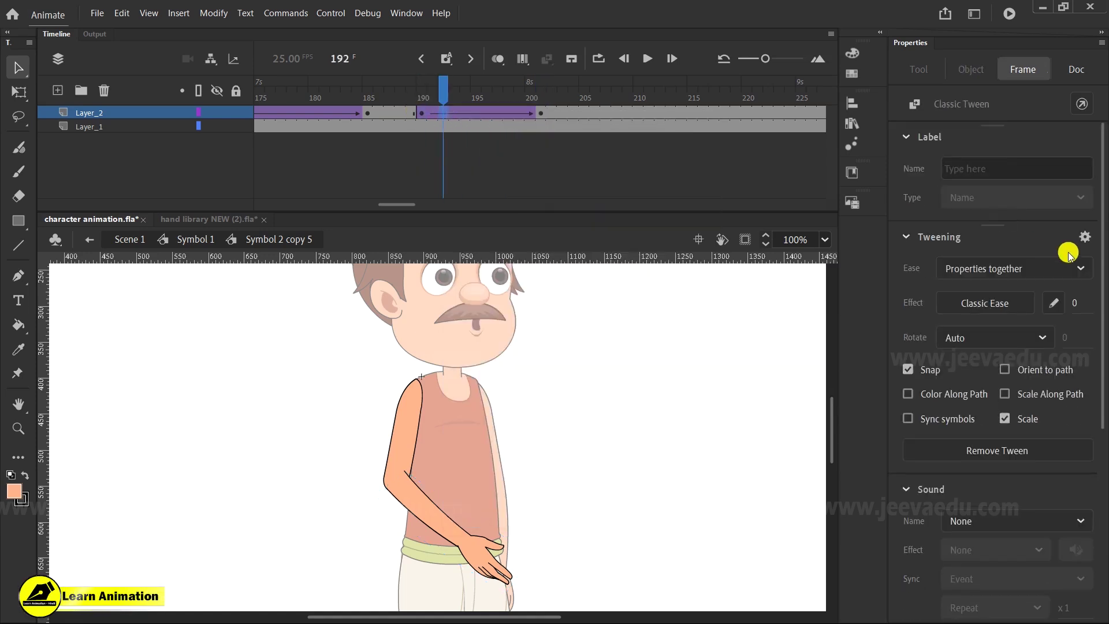
click(1076, 307)
Step: Rotate the forearm at frame 201 so the arm hangs straight down beside the body, and check the motion
click(540, 110)
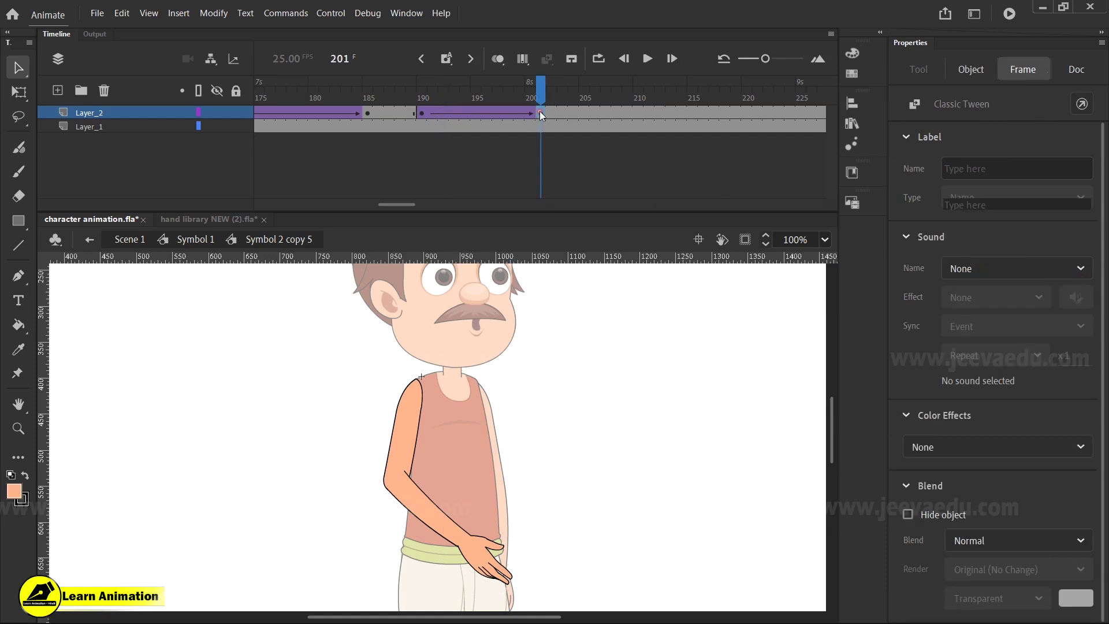
click(505, 563)
key(q)
drag(521, 582, 419, 622)
key(z)
alt+click(420, 517)
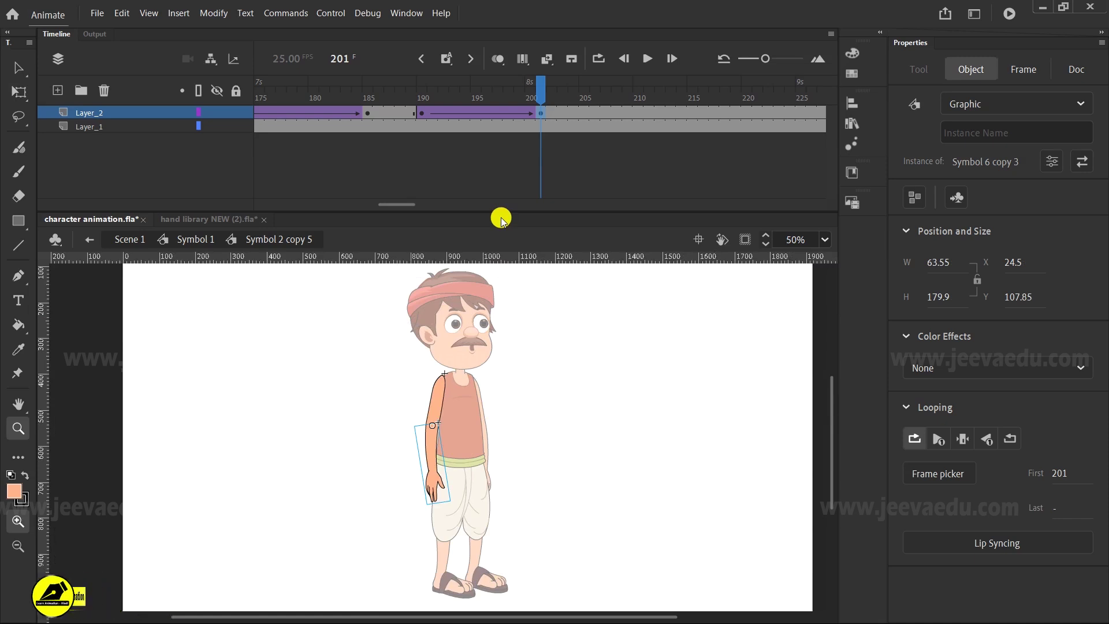
drag(583, 89, 542, 162)
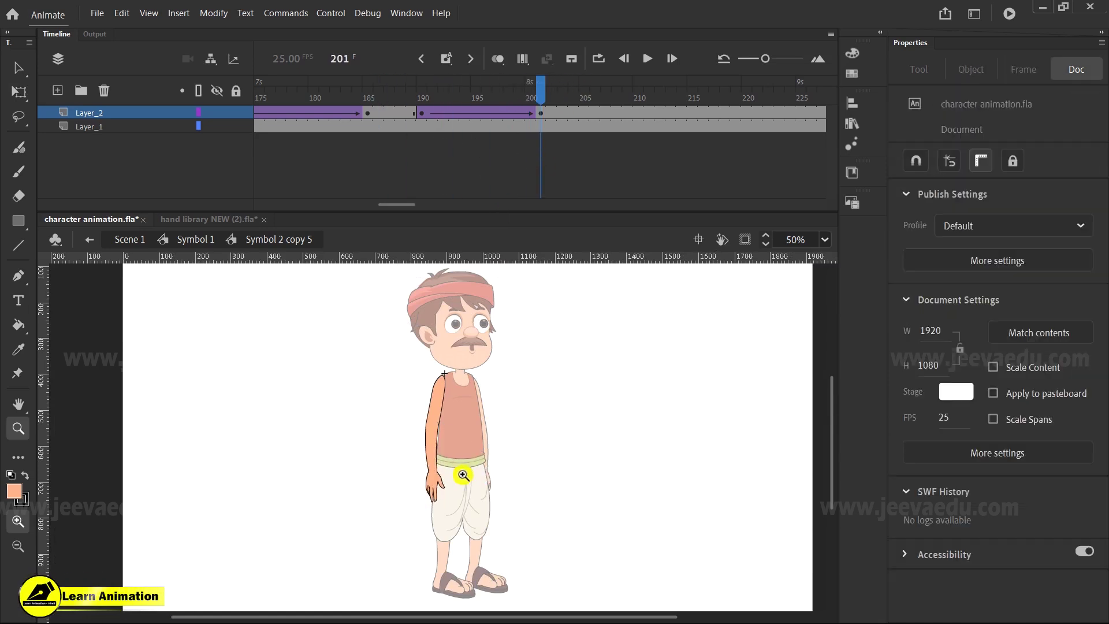
key(v)
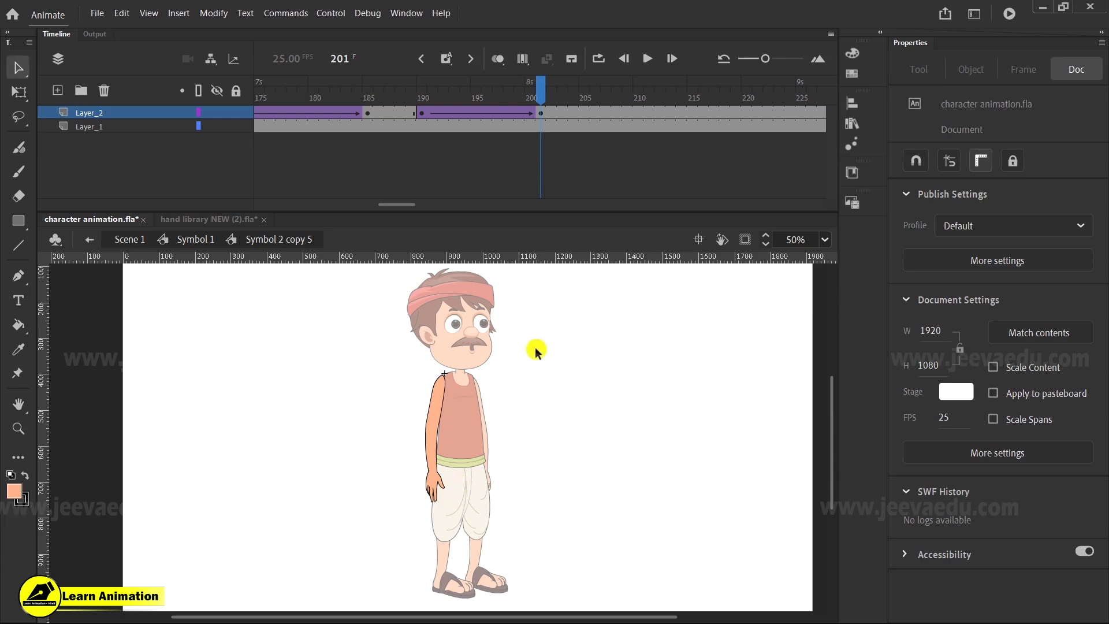
Step: Return to Symbol 1, rotate the back arm slightly outward at frame 201, and check the motion
double_click(376, 449)
click(492, 431)
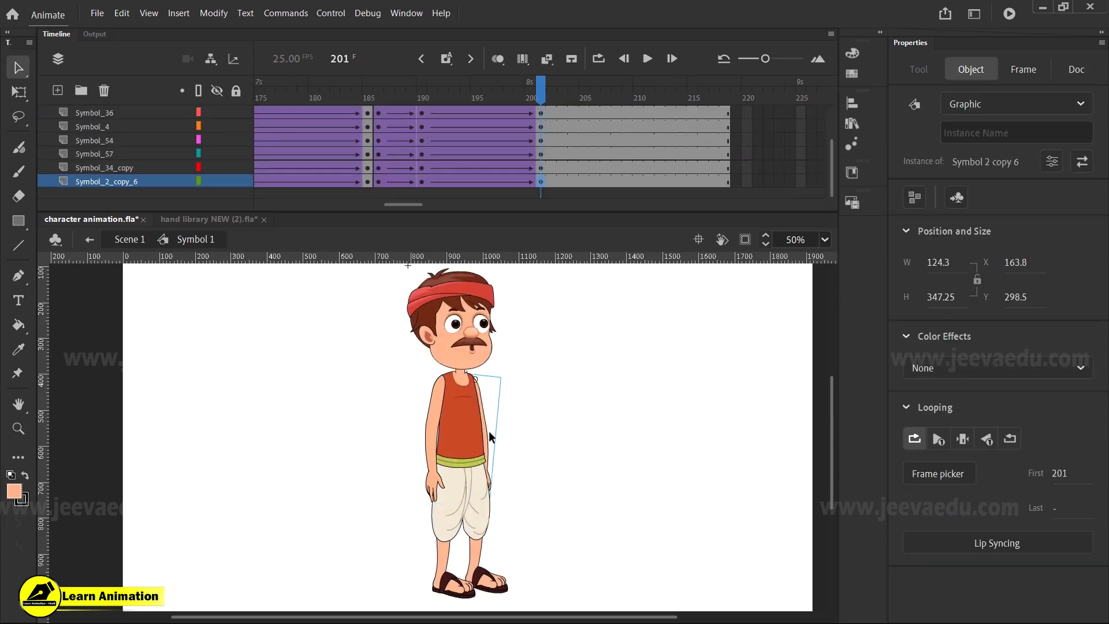
key(q)
mouse_move(497, 502)
mouse_down()
mouse_move(508, 508)
mouse_move(508, 495)
mouse_up()
click(519, 91)
drag(519, 91, 538, 158)
Step: Rotate the head slightly at frame 201 and scrub back to check its movement
key(v)
click(483, 322)
key(q)
drag(500, 267, 512, 282)
drag(513, 90, 426, 159)
Step: Open the head symbol, Symbol 99, at frame 190 and open its near eye symbol, Symbol 21 copy 5
click(421, 112)
click(465, 328)
key(ctrl+1)
key(v)
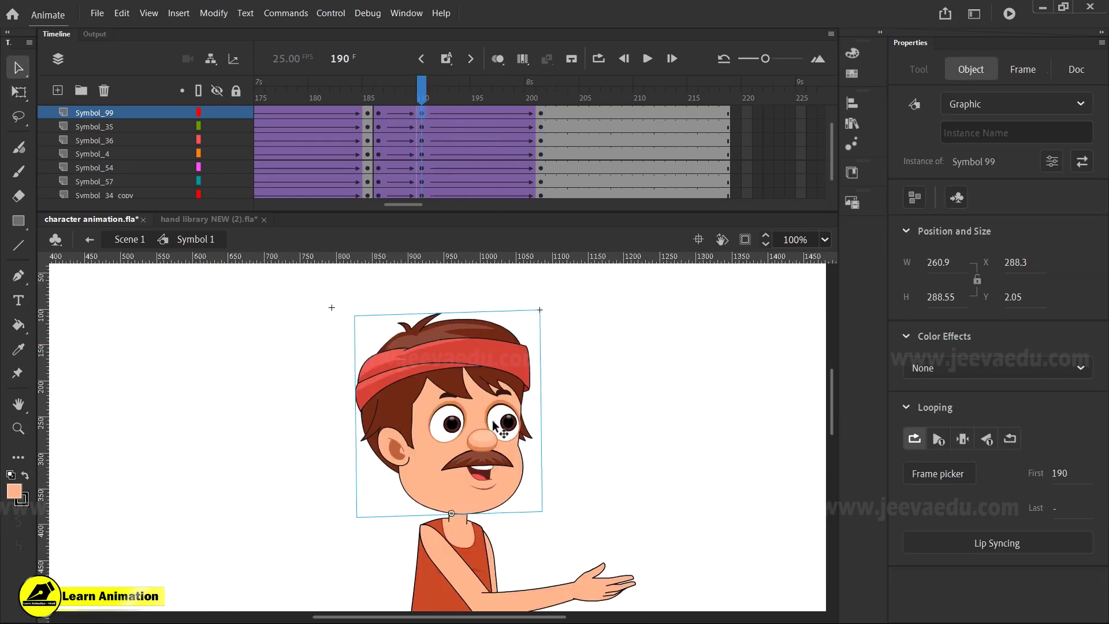
double_click(495, 427)
click(456, 424)
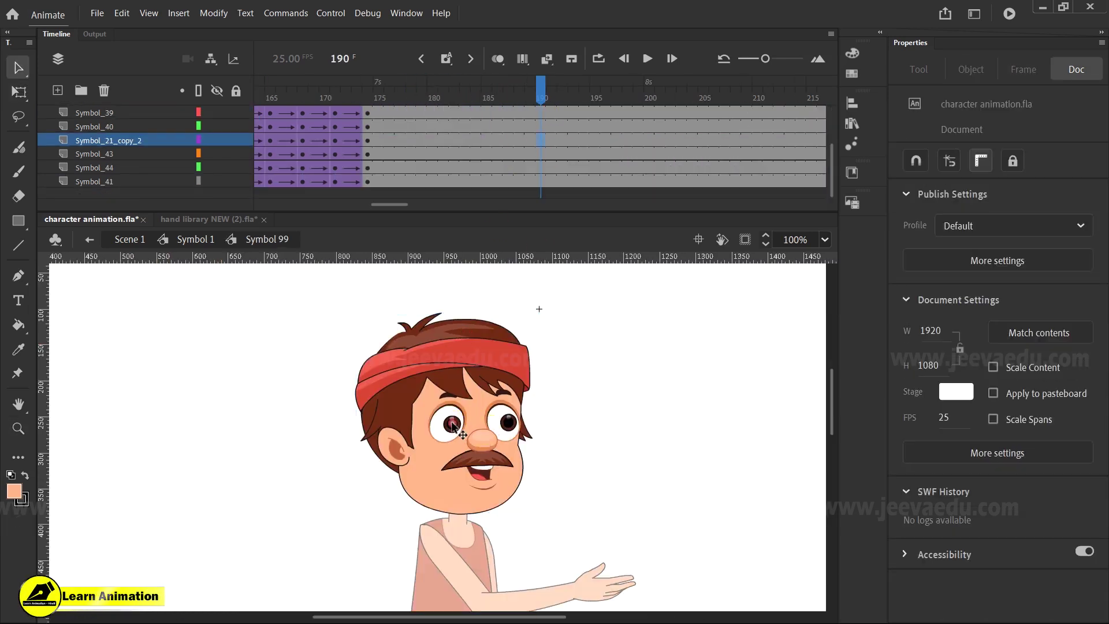
scroll(455, 430, up, 2)
double_click(465, 424)
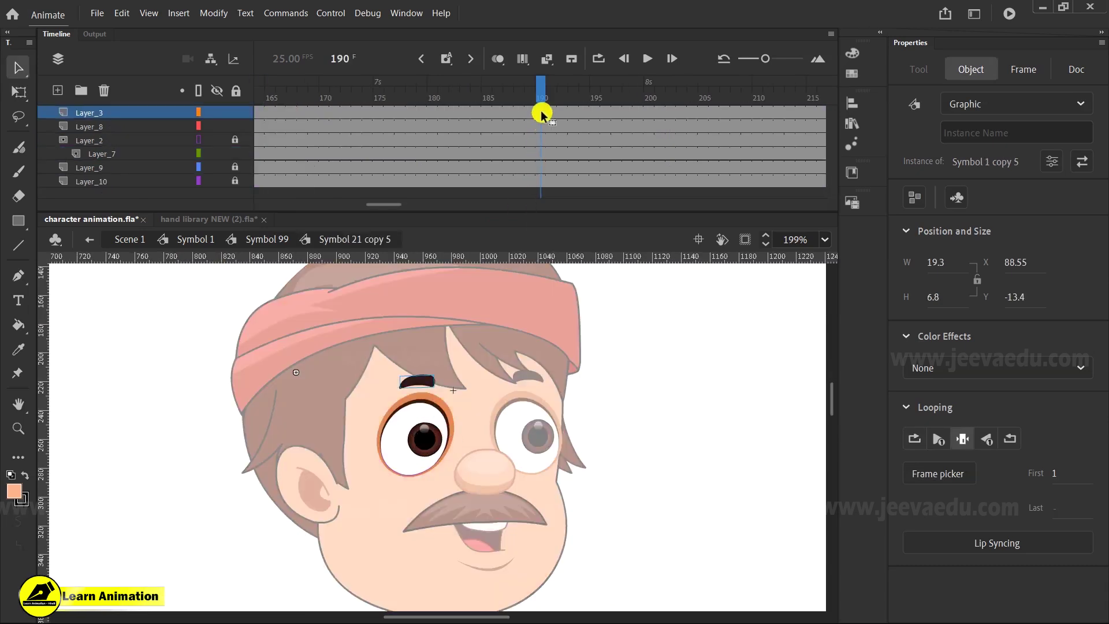
Step: Copy the near eye's earlier blink frames and paste them over frames 185 to 195 on the eye layers of Symbol 21 copy 5
drag(536, 111, 585, 93)
drag(527, 149, 933, 149)
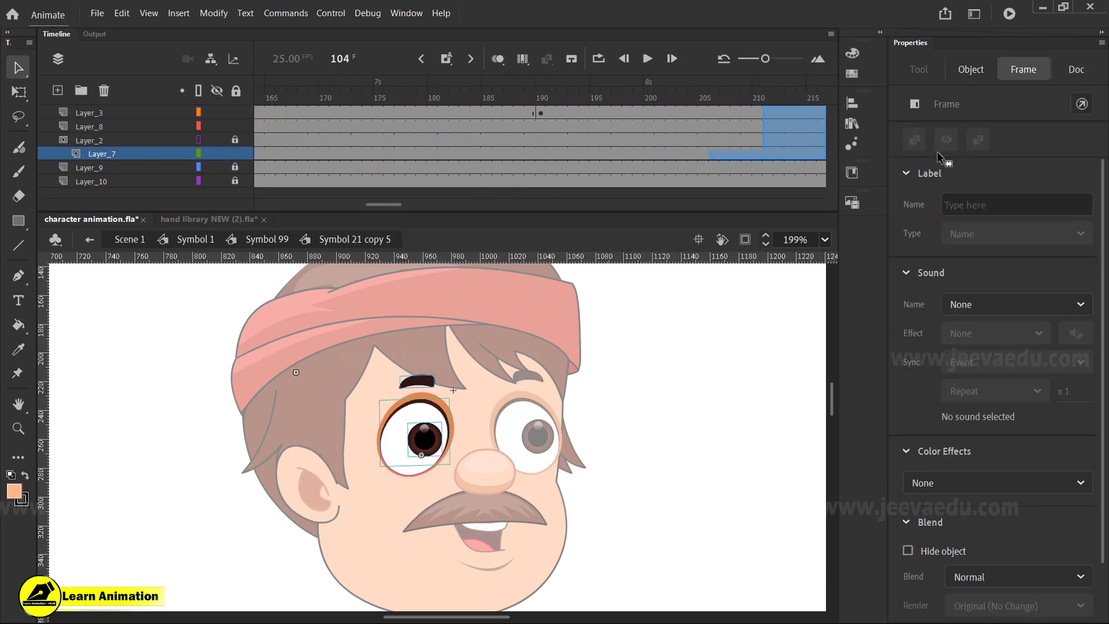
drag(542, 153, 543, 152)
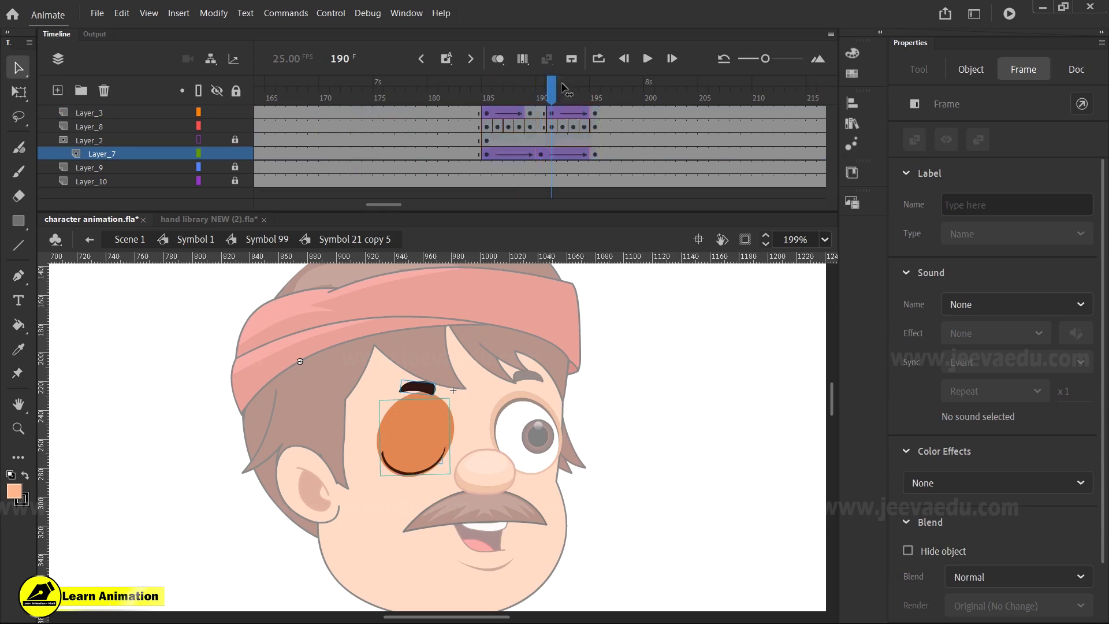
scroll(543, 144, right, 3)
click(325, 152)
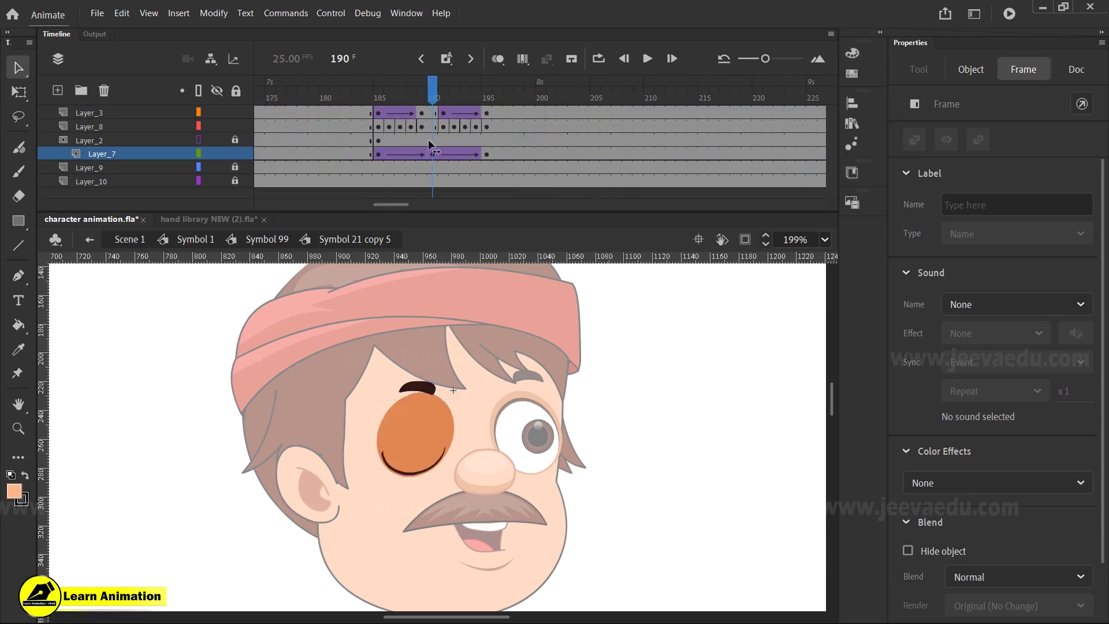
click(447, 147)
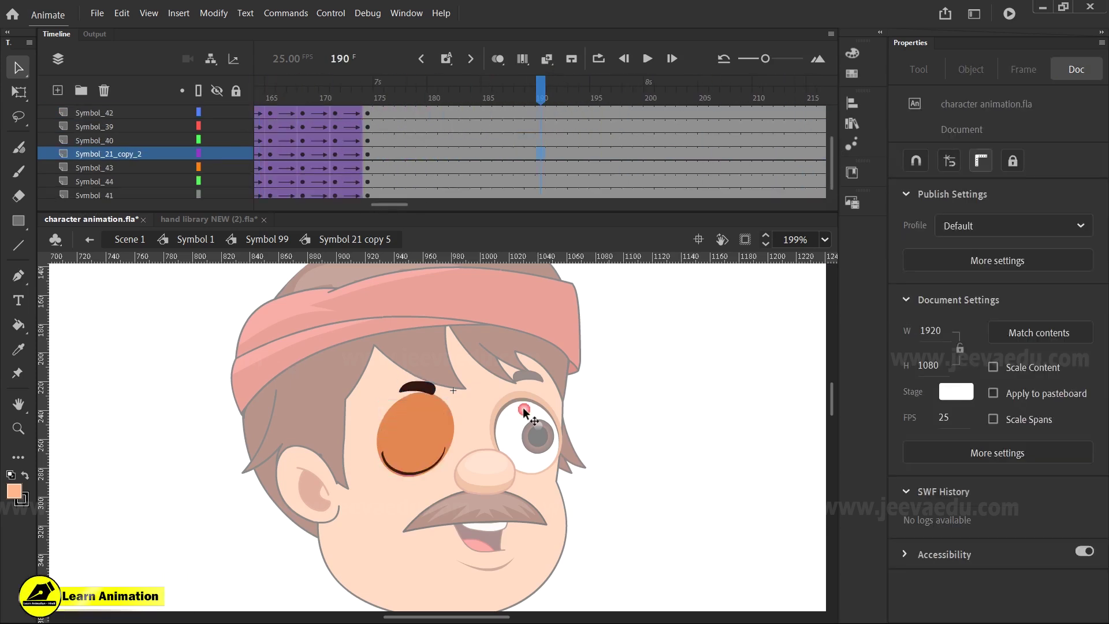
Step: Open the far eye, Symbol 21 copy 4, and copy its earlier blink frames to frames 185 to 195
double_click(522, 407)
double_click(531, 445)
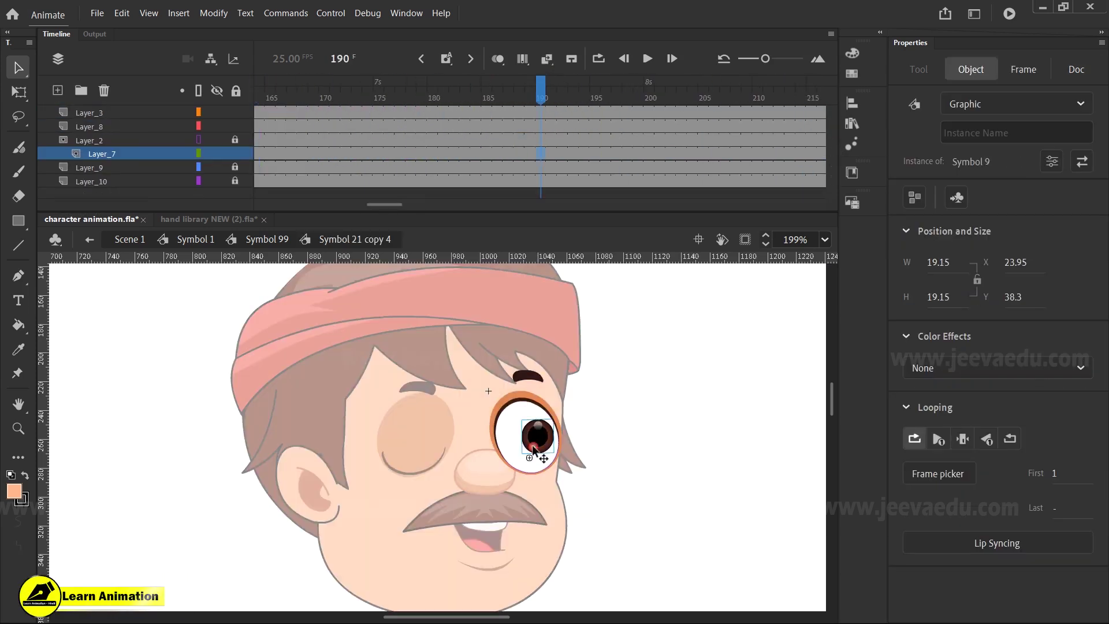
click(540, 114)
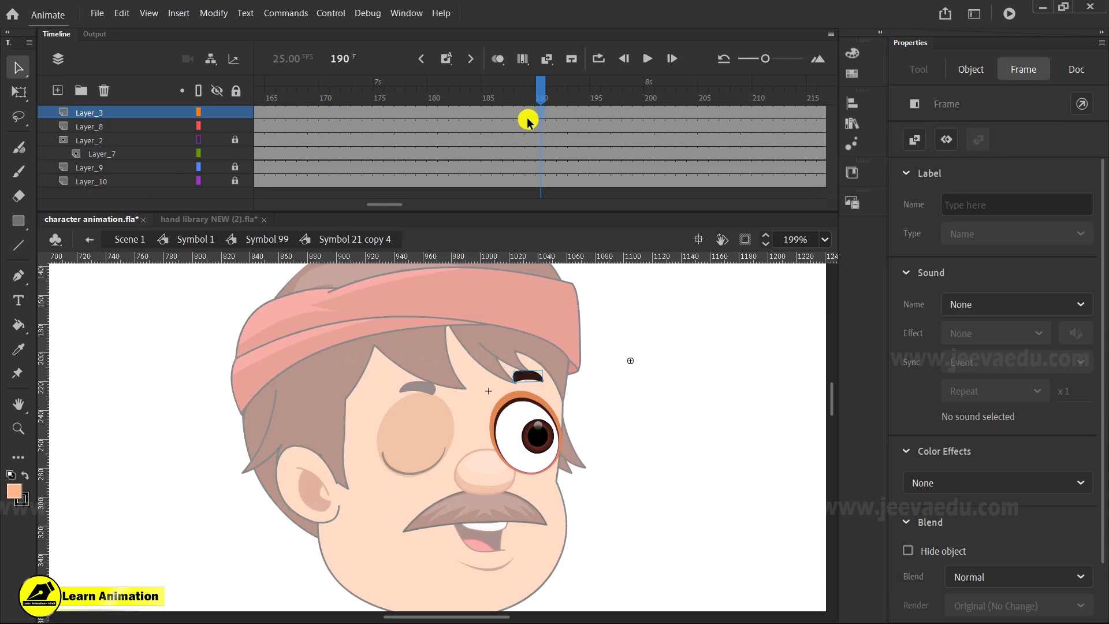
drag(532, 99, 180, 193)
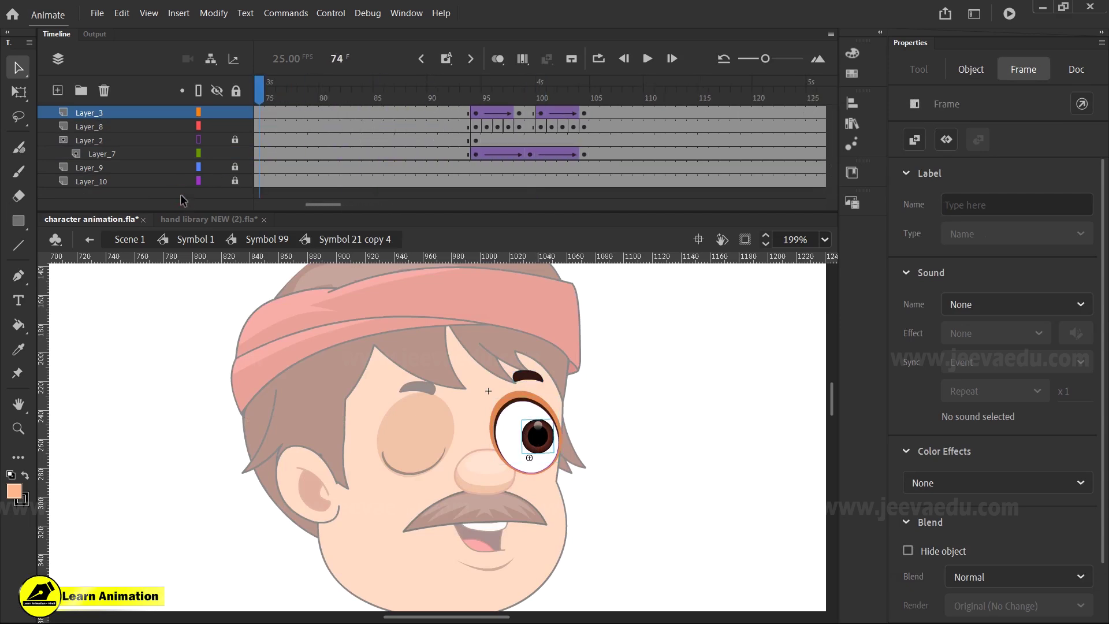
click(580, 155)
drag(580, 155, 477, 103)
drag(526, 155, 904, 154)
drag(772, 162, 540, 147)
drag(543, 97, 252, 176)
Step: Return to Symbol 1 and play the section around frame 187 with the whole character in view to check the blink
click(181, 239)
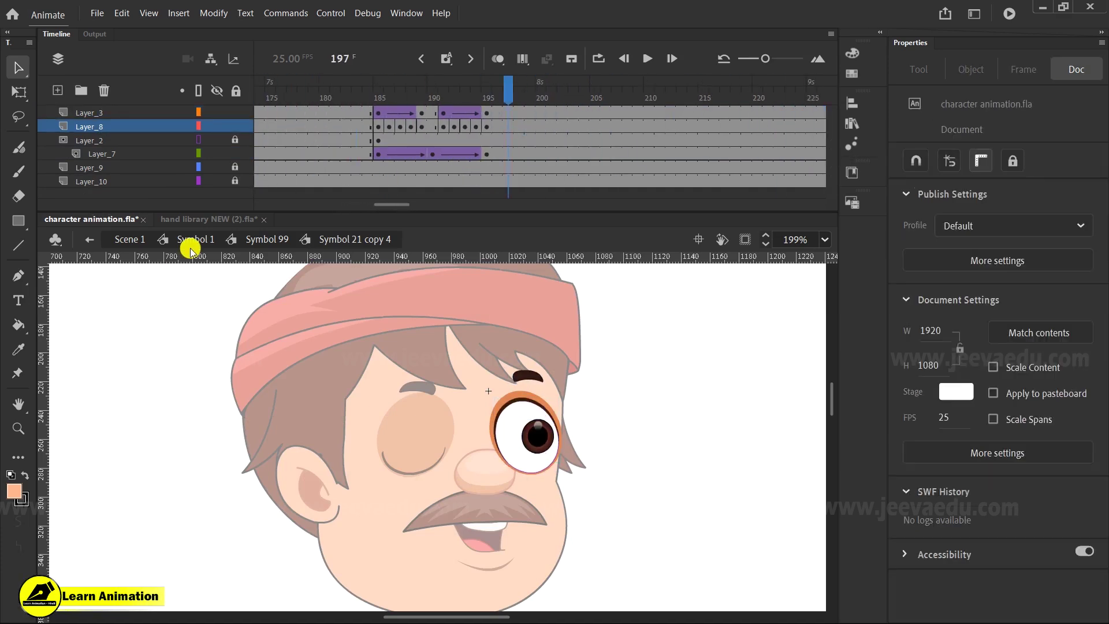
drag(521, 101, 676, 173)
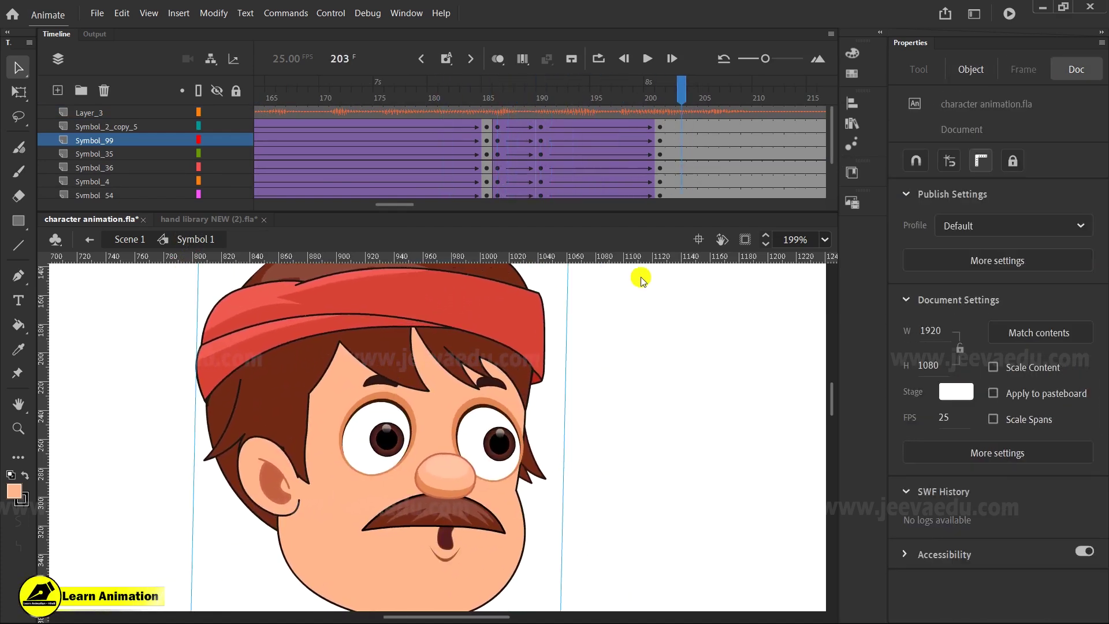
click(544, 425)
key(z)
alt+click(438, 483)
alt+click(439, 483)
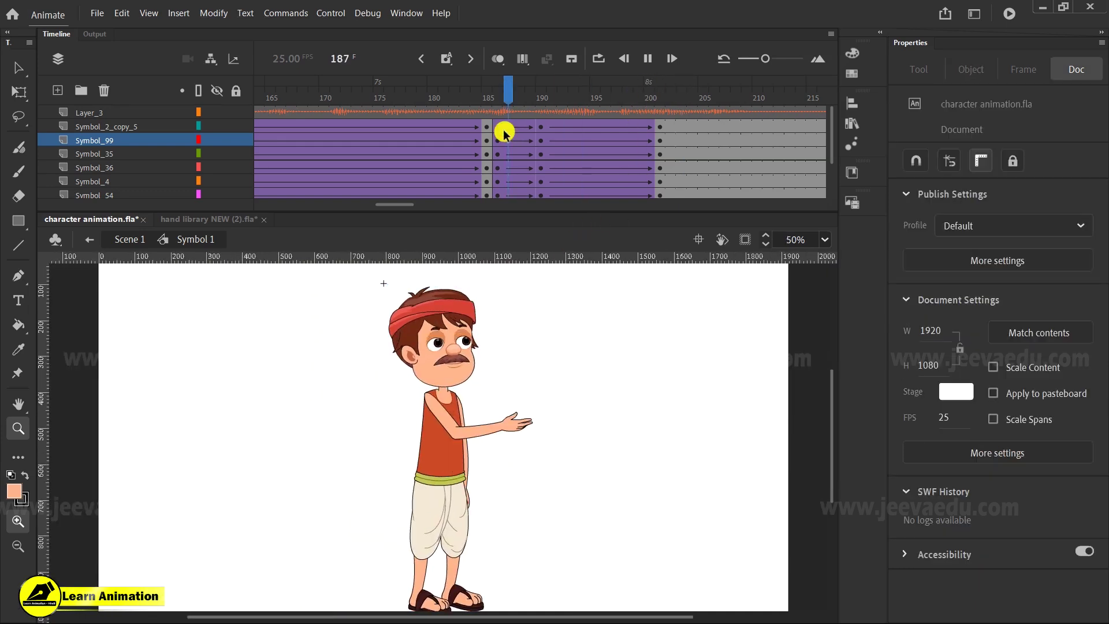
Step: Insert keyframes on all body layers at frame 218 and add a classic tween to Symbol_54
drag(281, 90, 544, 212)
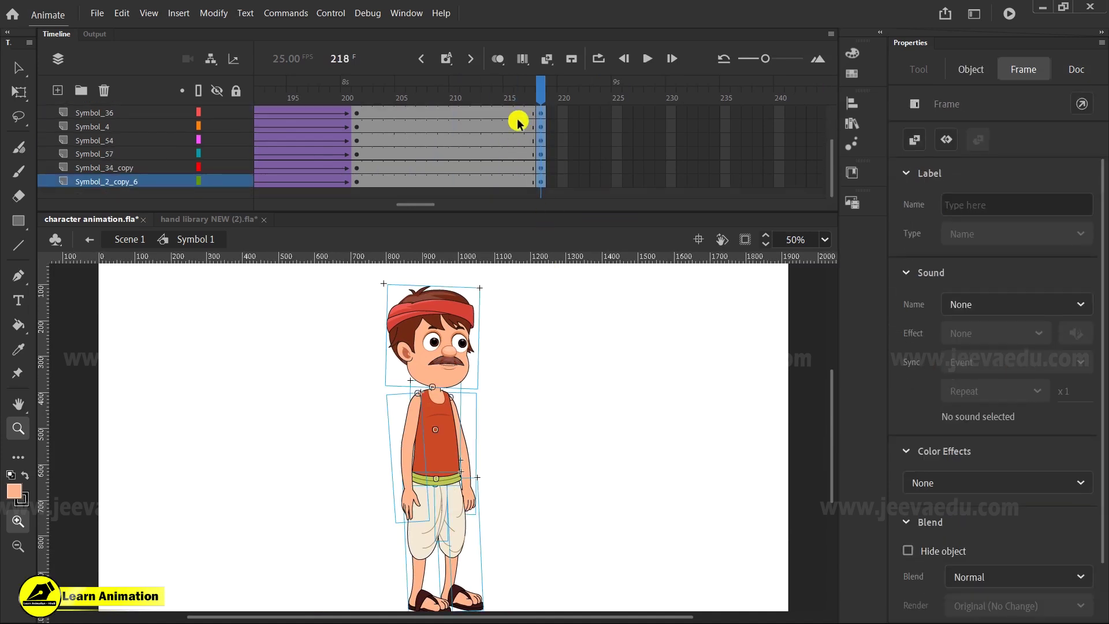
scroll(514, 120, up, 2)
right_click(498, 167)
click(548, 169)
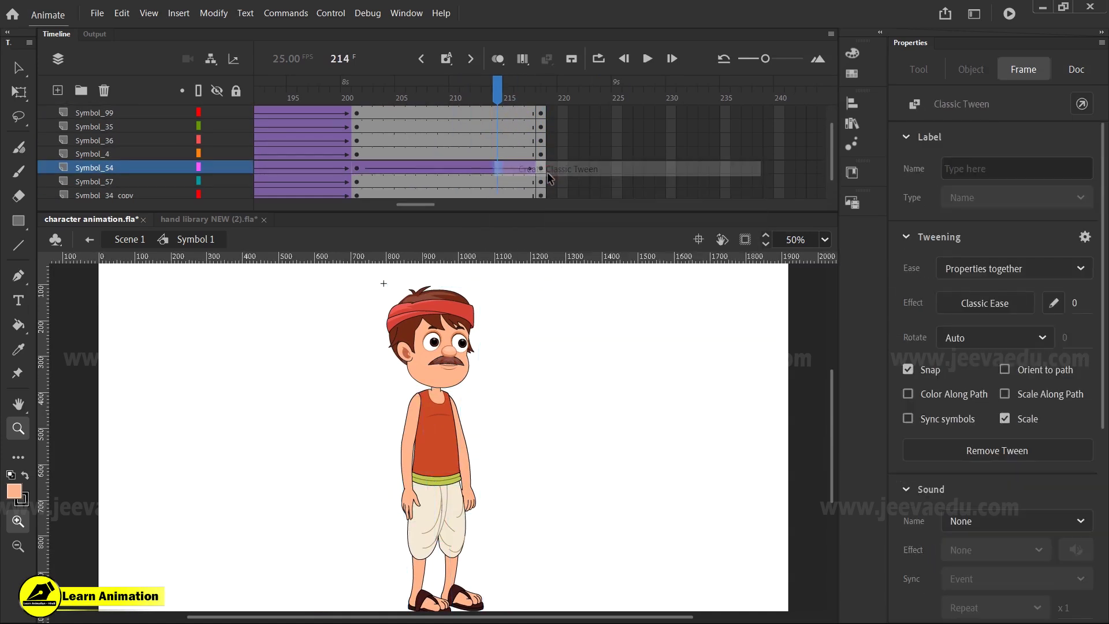
Step: Create classic tweens on all body layers between frames 201 and 218 with a Classic Ease-Out of 100
scroll(523, 139, up, 2)
drag(475, 169, 463, 231)
right_click(478, 136)
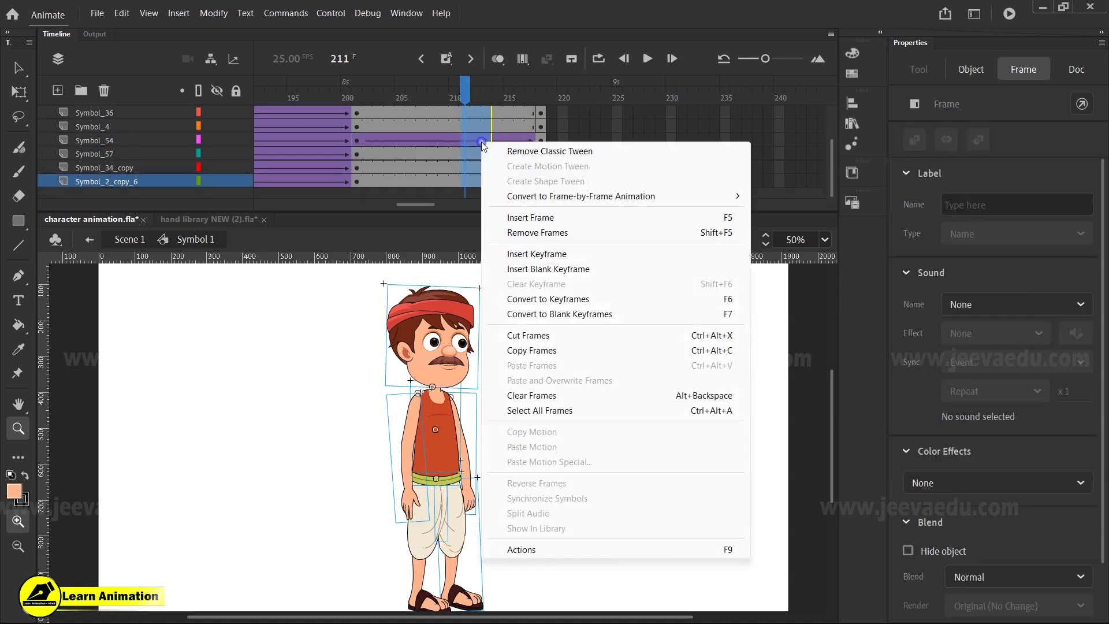
click(481, 131)
scroll(479, 129, up, 4)
right_click(478, 128)
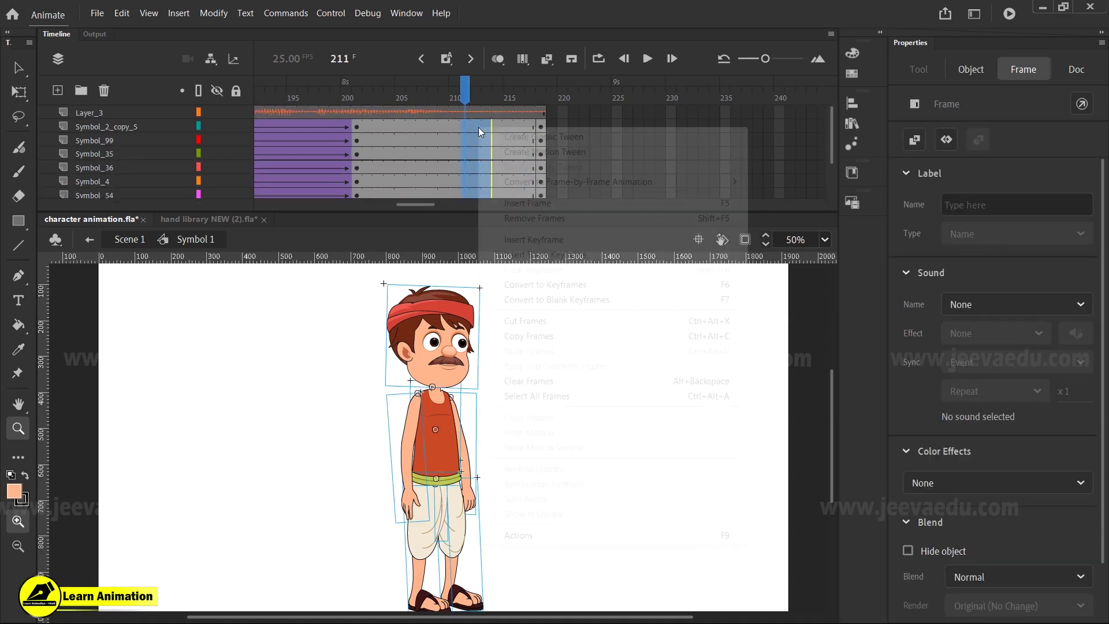
click(531, 137)
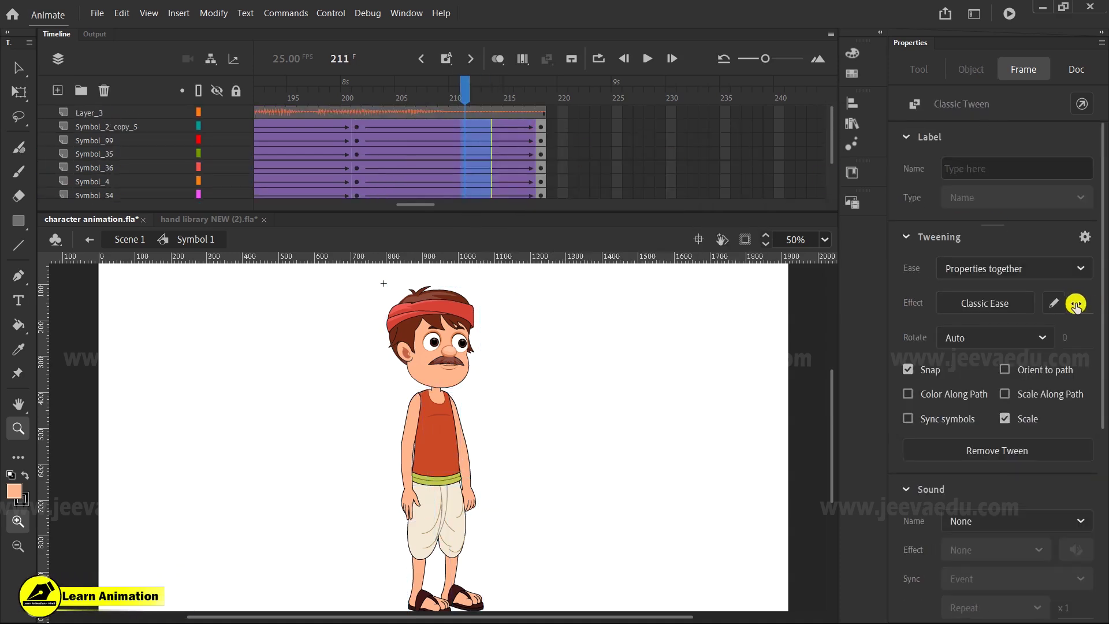
Step: Select all body parts at frame 218 and skew the whole figure slightly backward with Free Transform
drag(306, 143, 541, 115)
key(v)
click(370, 343)
drag(335, 299, 521, 513)
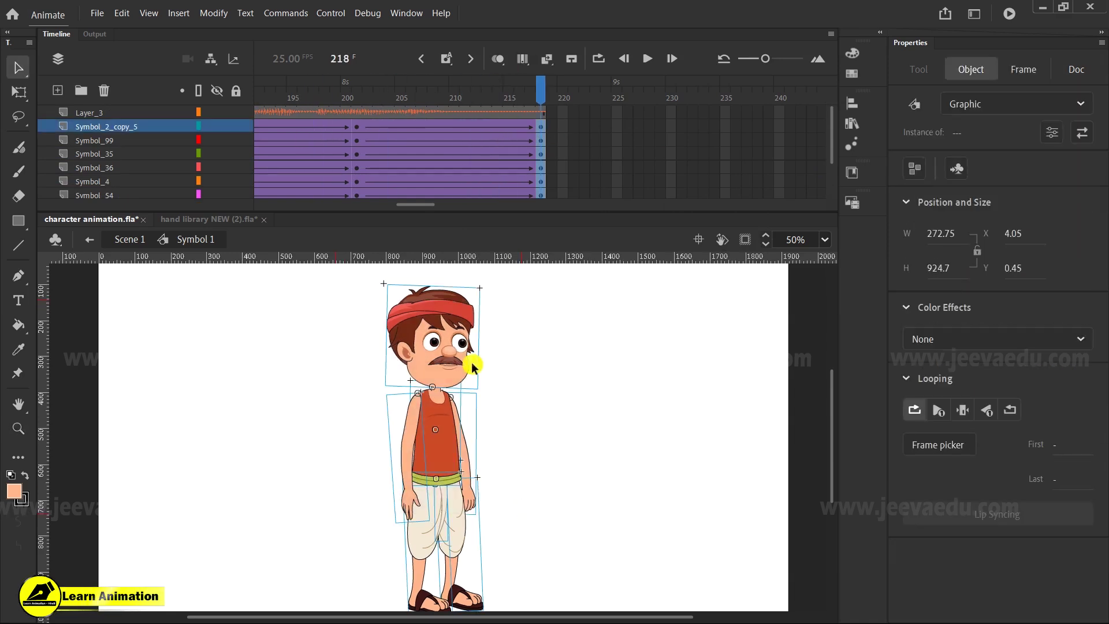
key(q)
click(449, 282)
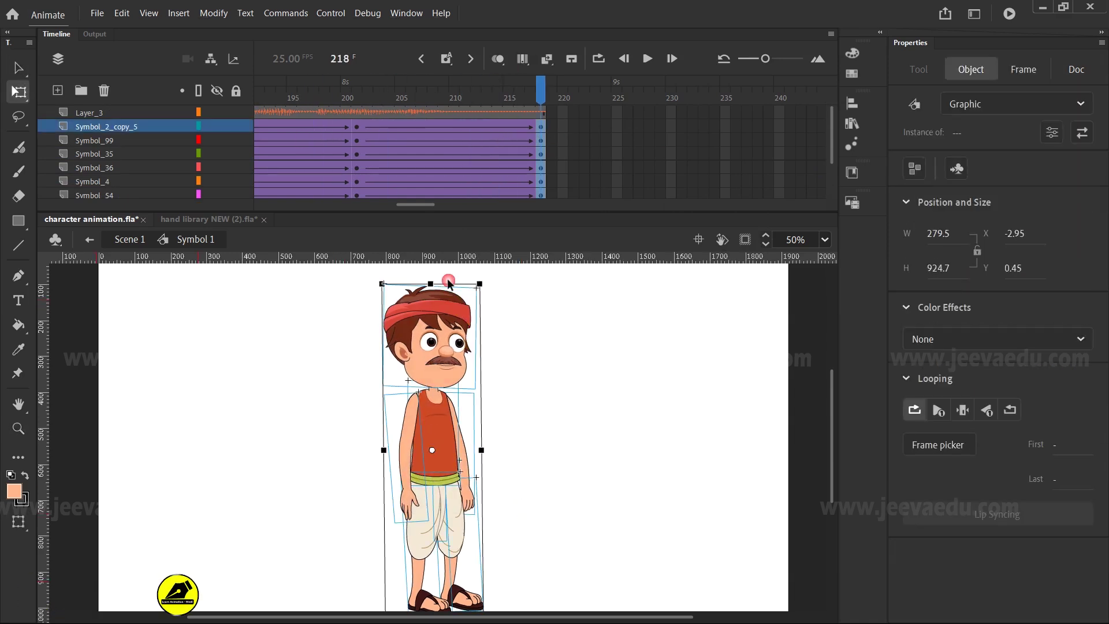
Step: Rotate the back arm and the front arm slightly at frame 218
click(478, 504)
drag(480, 523, 486, 527)
click(398, 527)
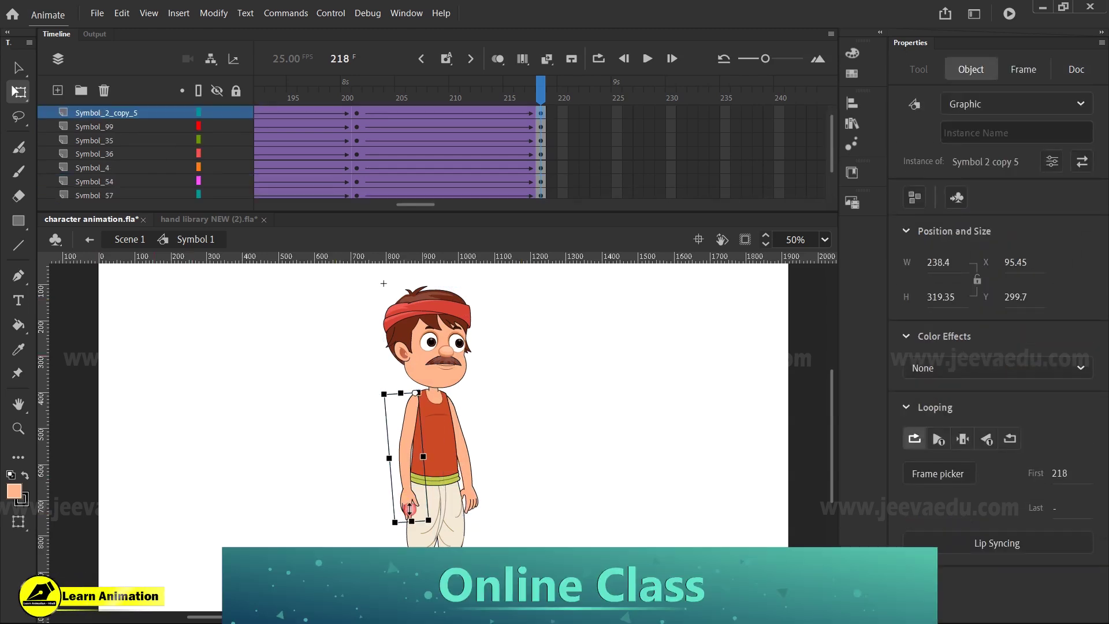
drag(400, 528, 389, 535)
Step: Rotate the head slightly at frame 218 and play the motion from frame 201 at 100% zoom
click(430, 324)
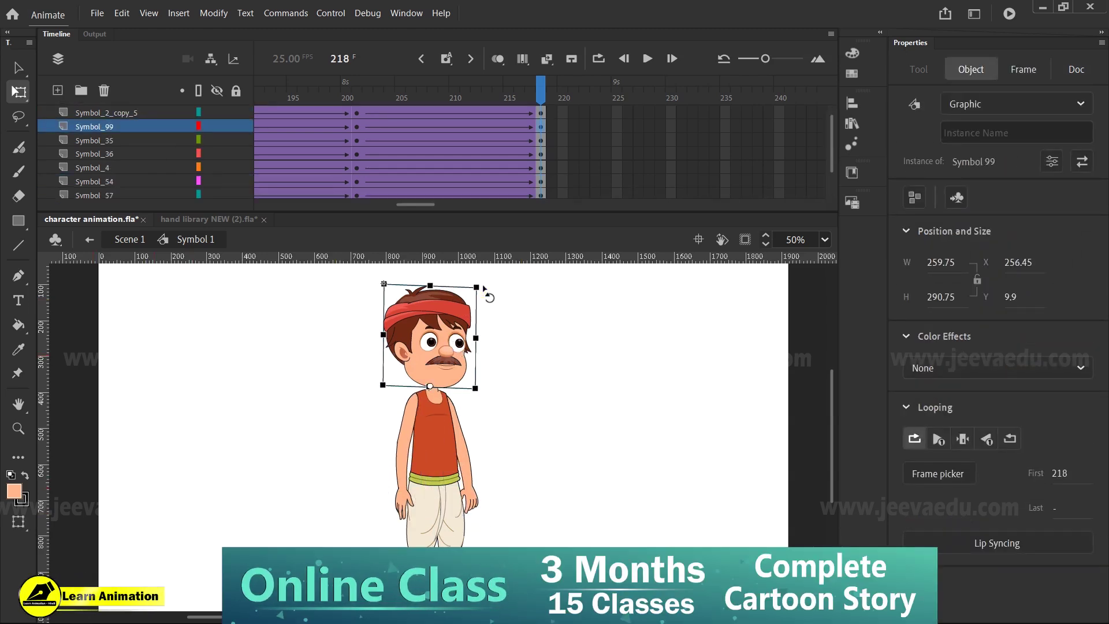
drag(526, 85, 359, 134)
key(v)
key(ctrl+1)
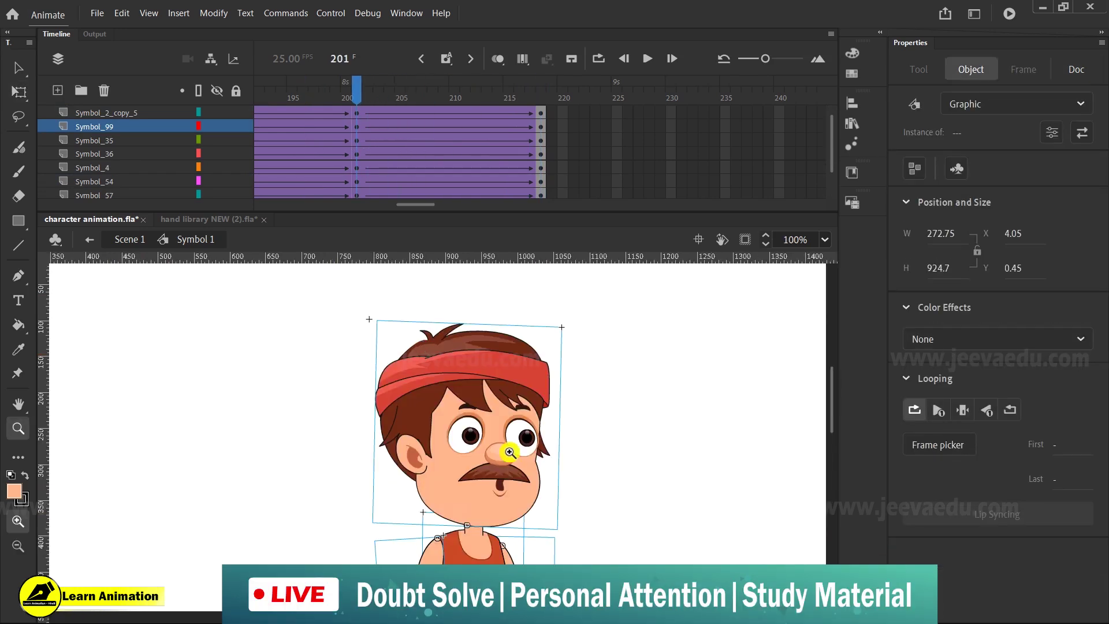
key(Return)
key(Return)
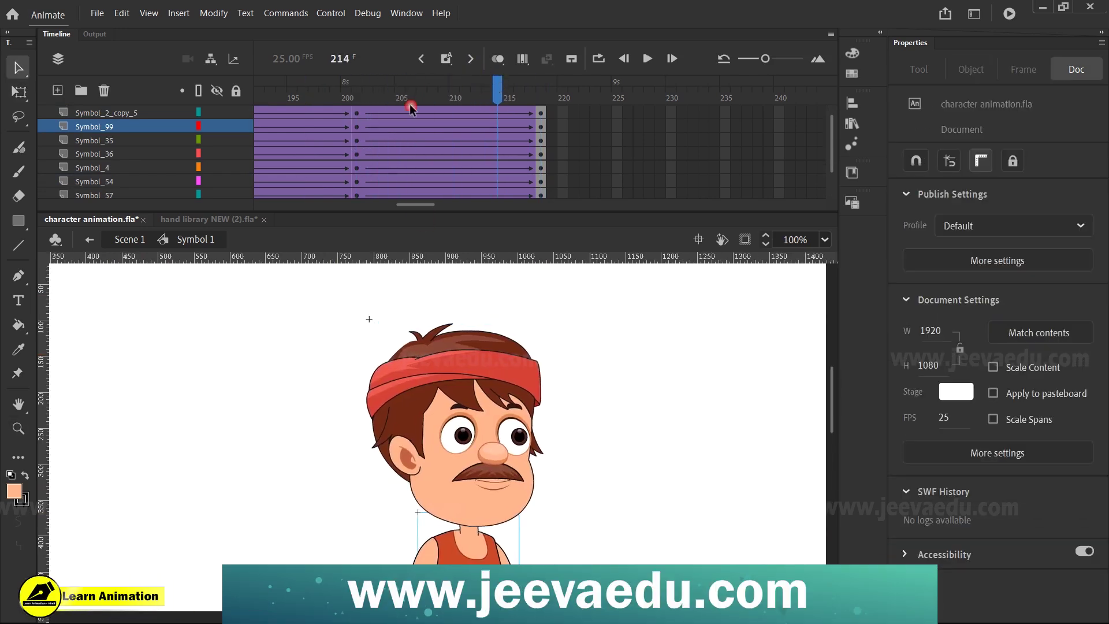
Step: Go to frame 201, zoom in on the face, and open Symbol 99 with frame 201 selected
click(355, 109)
key(z)
click(468, 421)
key(v)
click(468, 469)
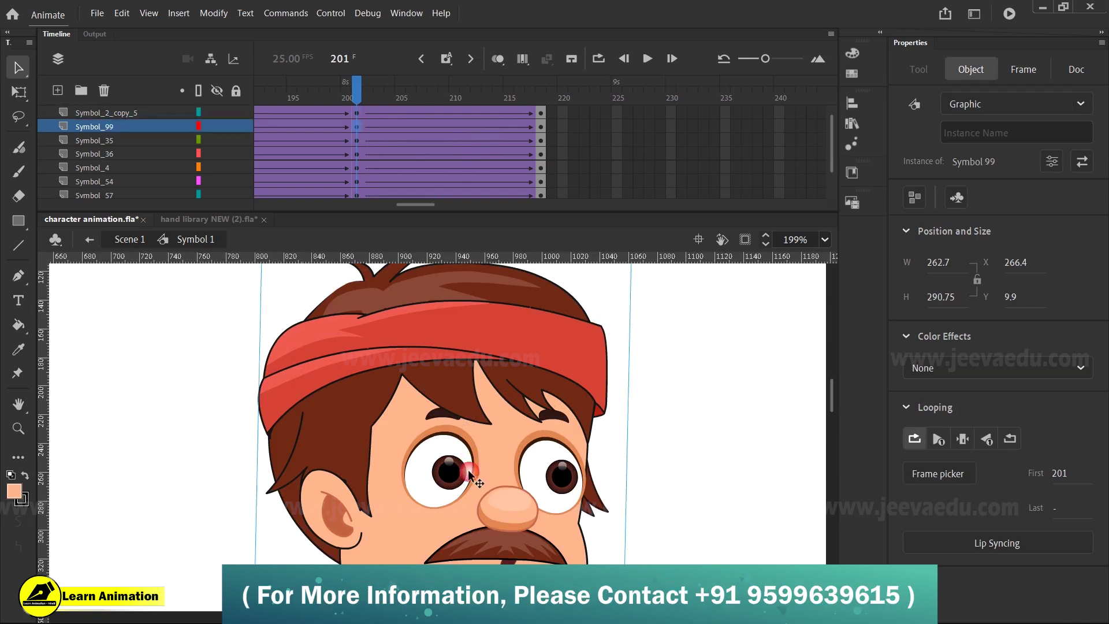
double_click(472, 487)
click(539, 130)
click(541, 110)
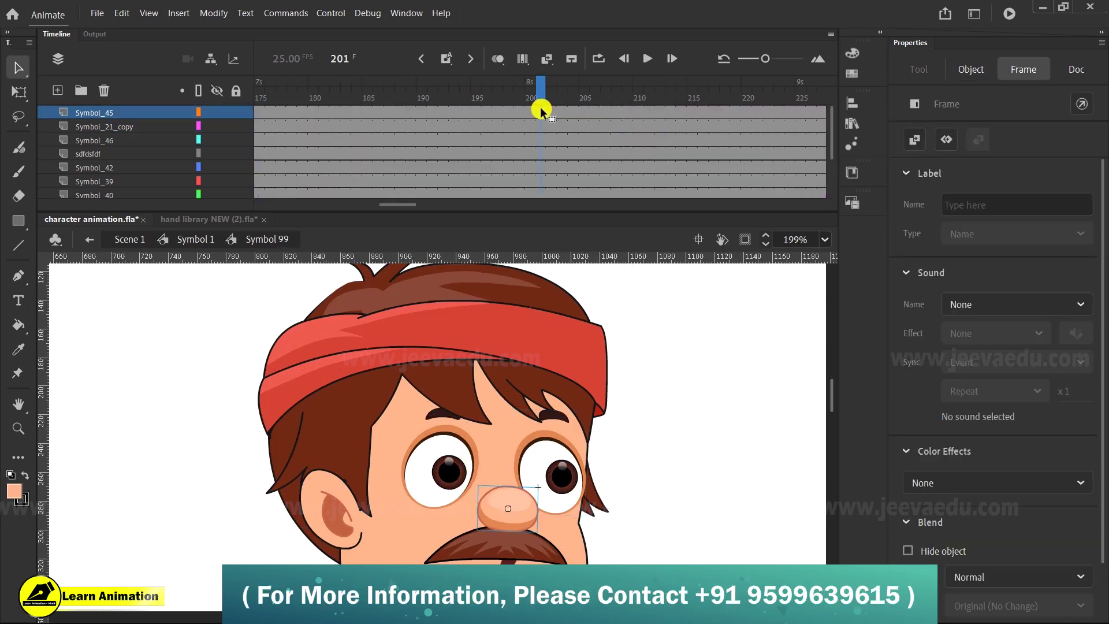
Step: Copy the earlier tweened head-motion frames of all Symbol 99 layers and paste them at frames 201 to 213
drag(398, 204, 346, 207)
drag(505, 126, 391, 224)
drag(426, 154, 521, 113)
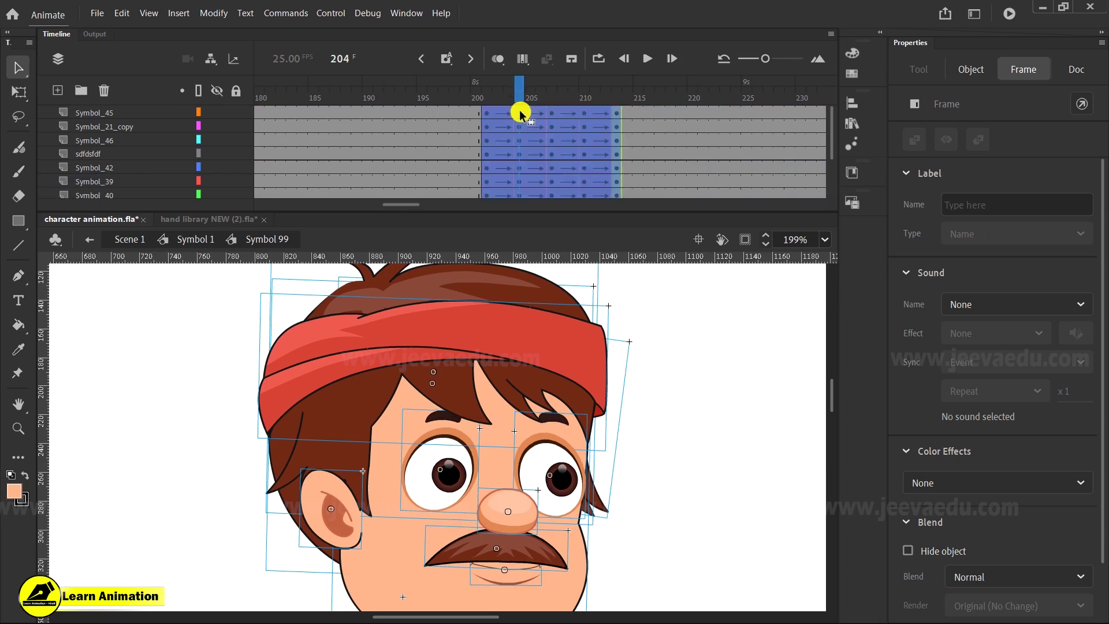
Step: Select all frames in Symbol 99 and synchronize the symbols
right_click(521, 114)
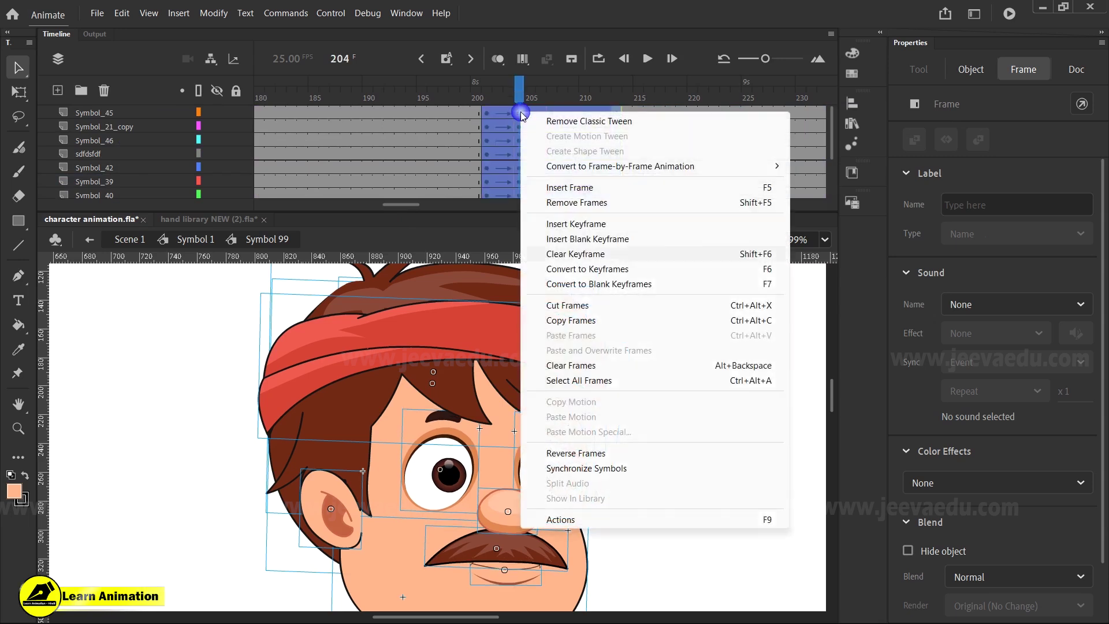
click(609, 381)
right_click(574, 161)
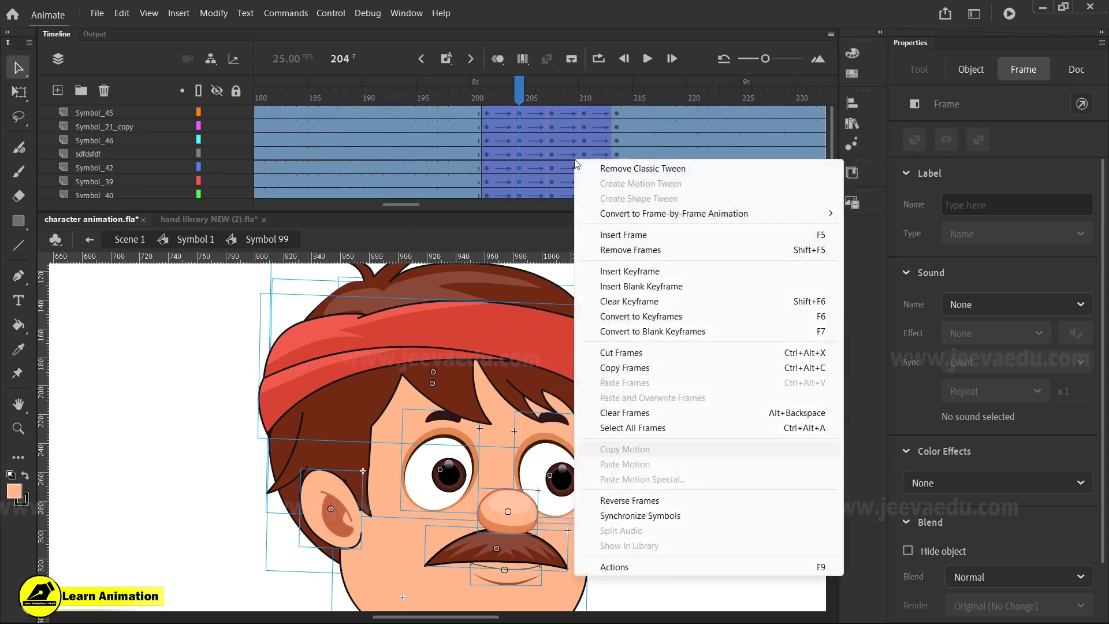
click(643, 516)
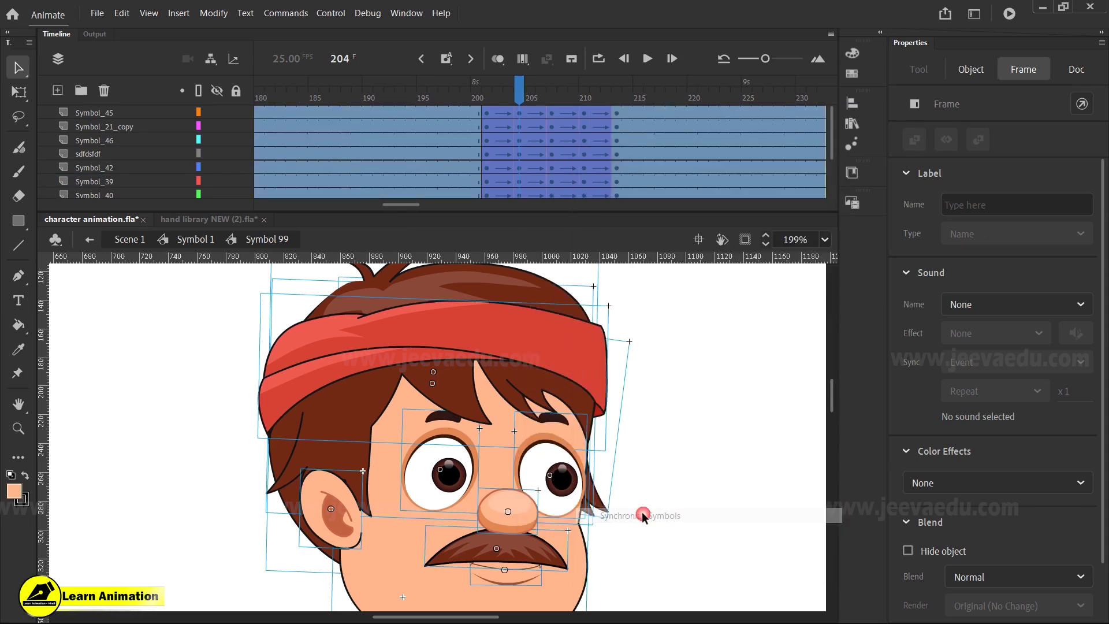
Step: Scrub through the head motion in Symbol 99, return to Symbol 1, and inspect the pose at frame 218
drag(522, 87, 714, 131)
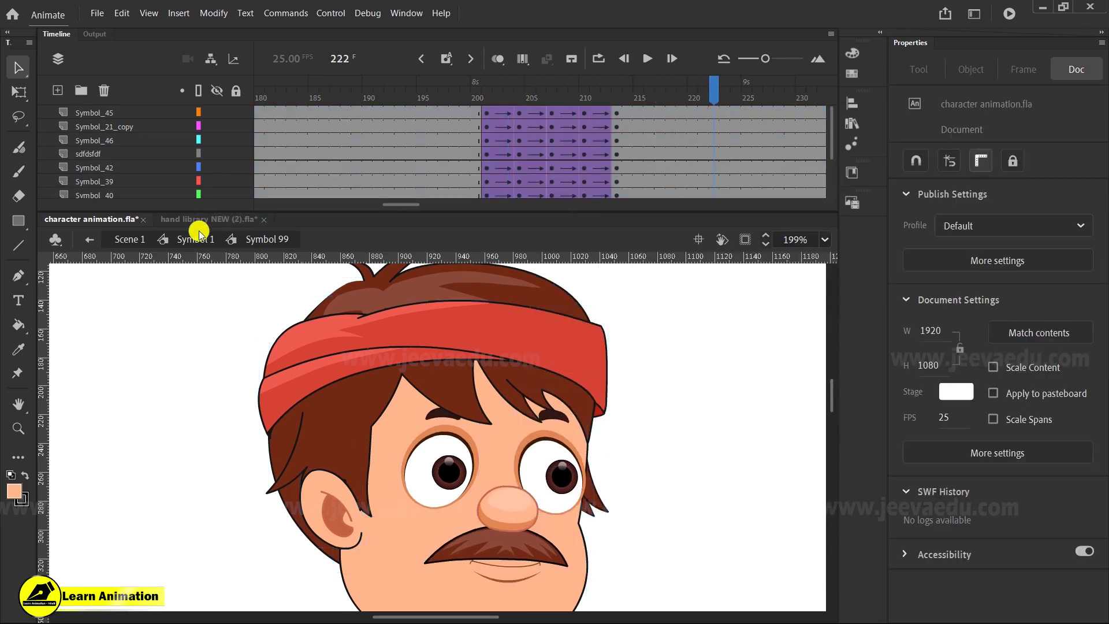
click(195, 239)
click(575, 92)
click(608, 126)
click(724, 140)
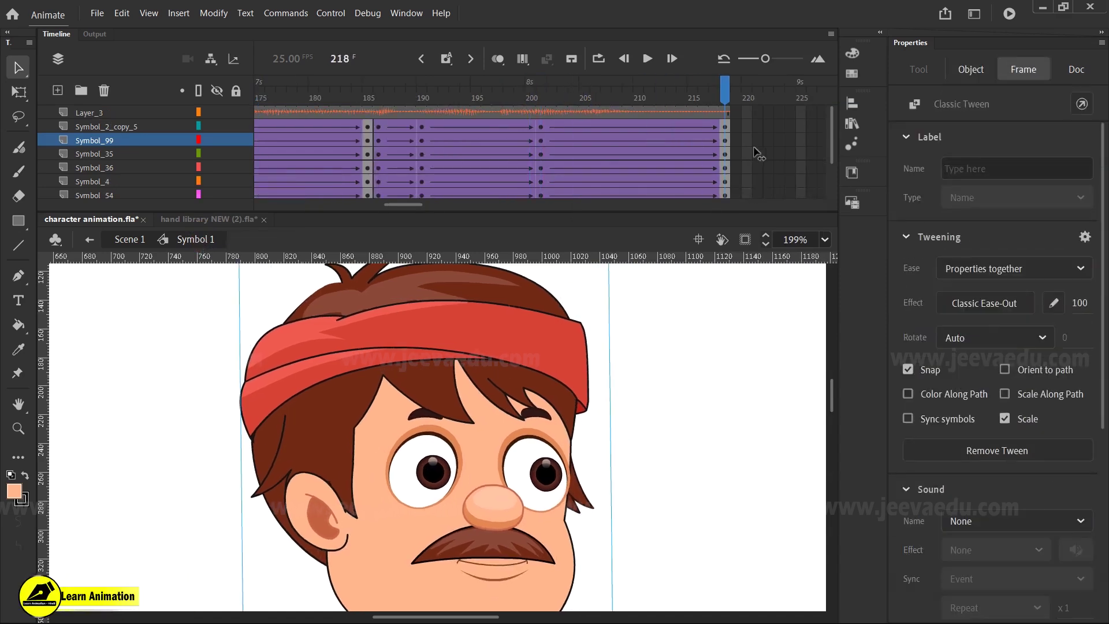
Step: Zoom out to show the whole character at 50% and return to frame 1 of Symbol 1
key(z)
alt+click(471, 517)
drag(525, 483, 576, 459)
drag(415, 207, 235, 204)
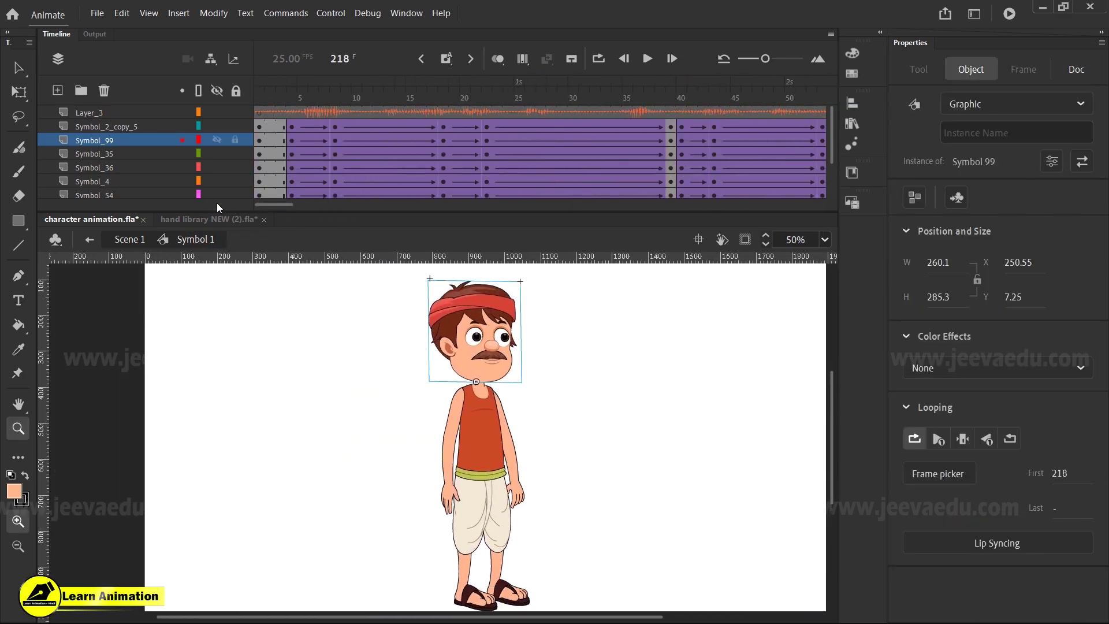
click(257, 124)
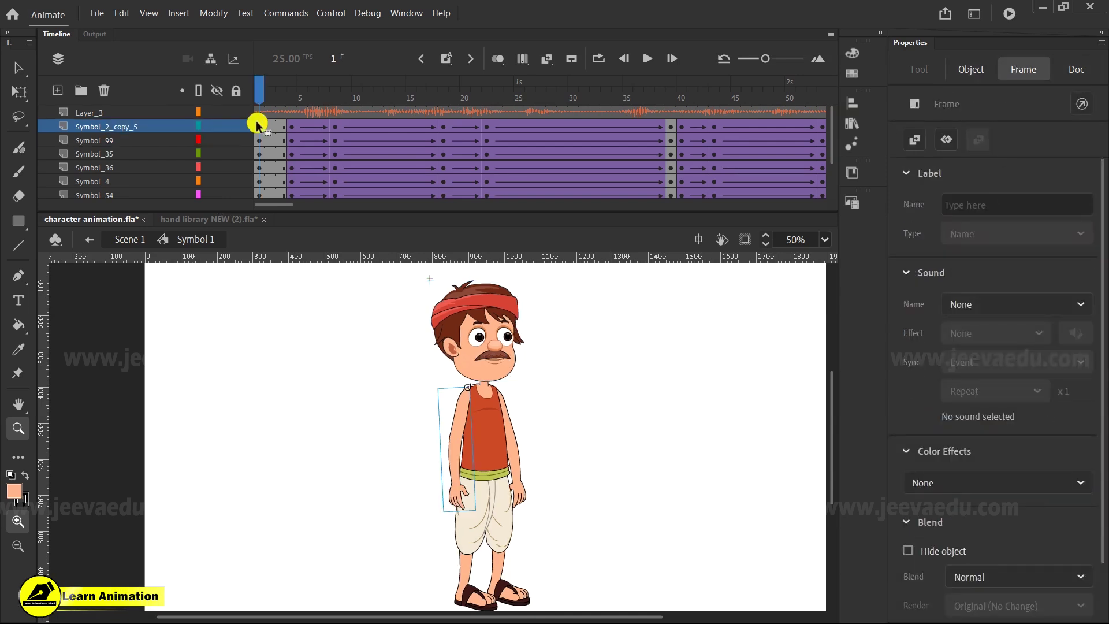
Step: Play the Symbol 1 animation, enlarge the timeline to show all layers, and examine the keyframes from frame 1 onward
key(Return)
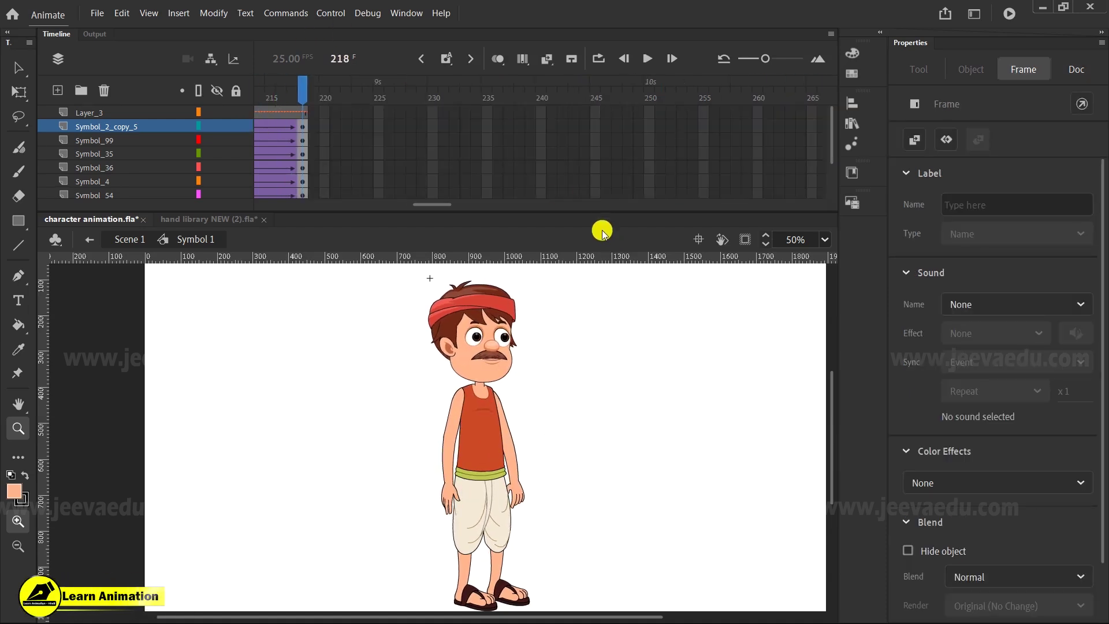
drag(601, 212, 601, 271)
drag(433, 265, 2, 289)
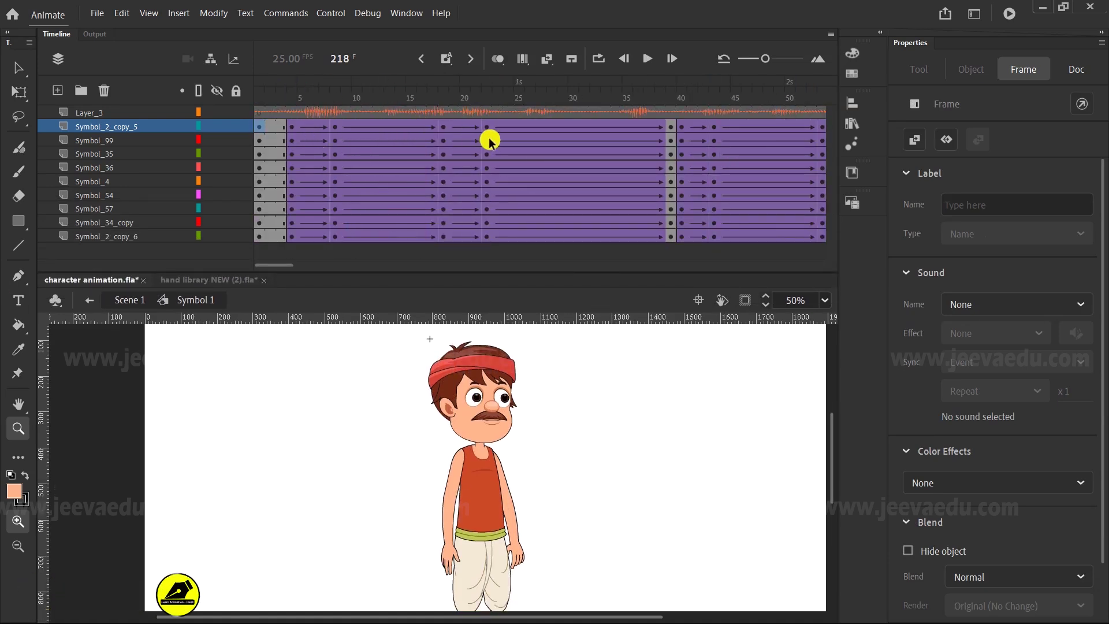
drag(289, 267, 316, 267)
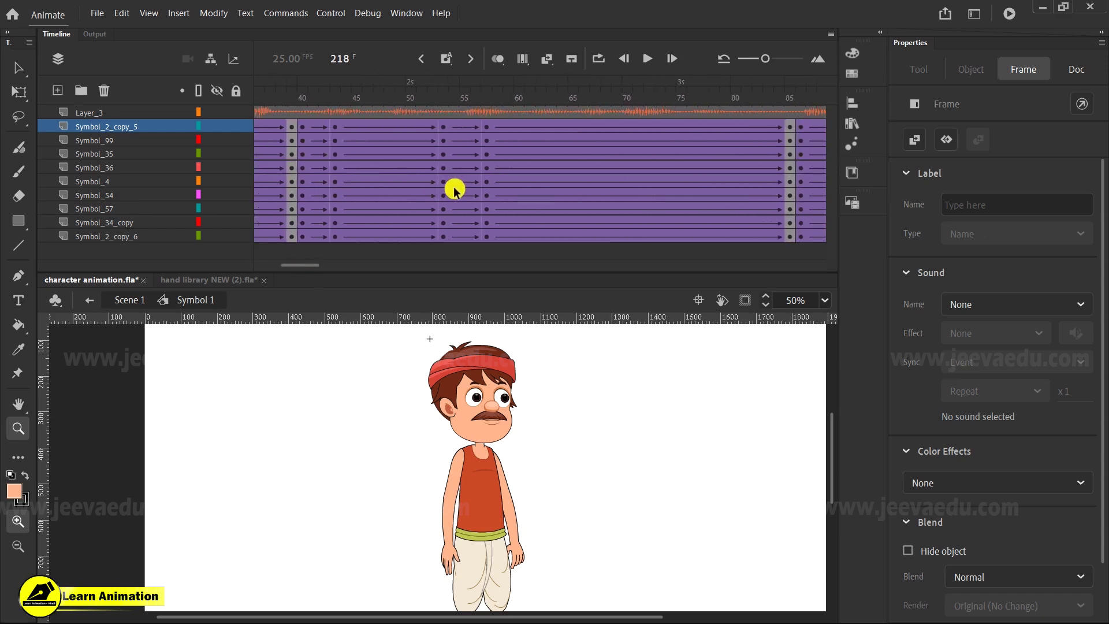
drag(300, 265, 335, 264)
click(337, 250)
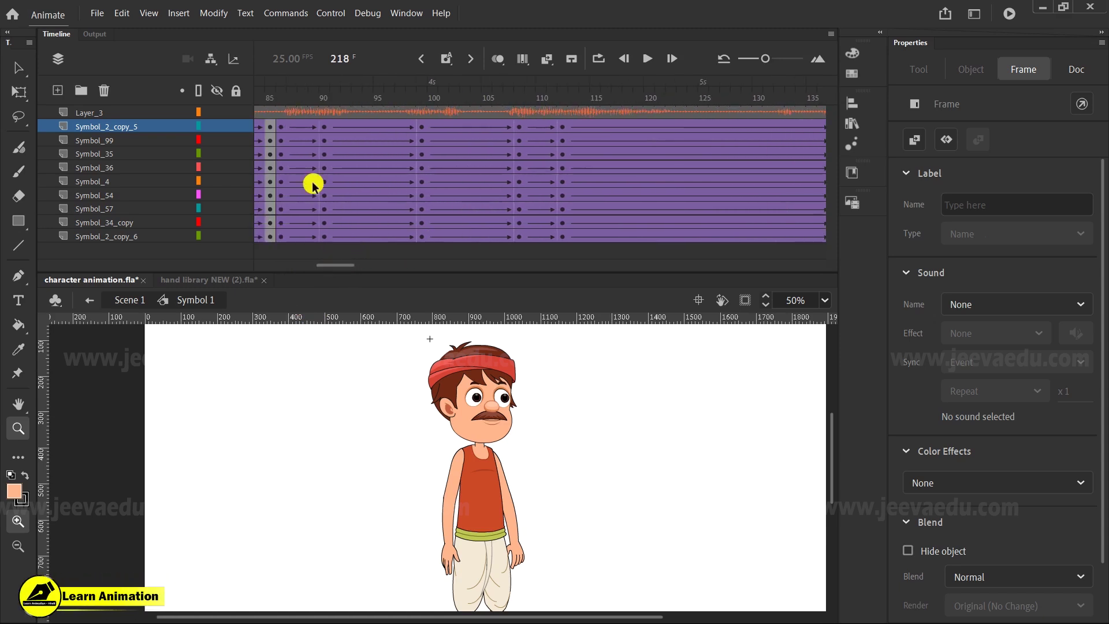
Step: Inspect the character's pose at frames 101, 108 and 112 of Symbol 1 and the surrounding keyframes
mouse_move(408, 88)
mouse_down()
mouse_move(377, 88)
mouse_move(399, 88)
mouse_up()
click(440, 143)
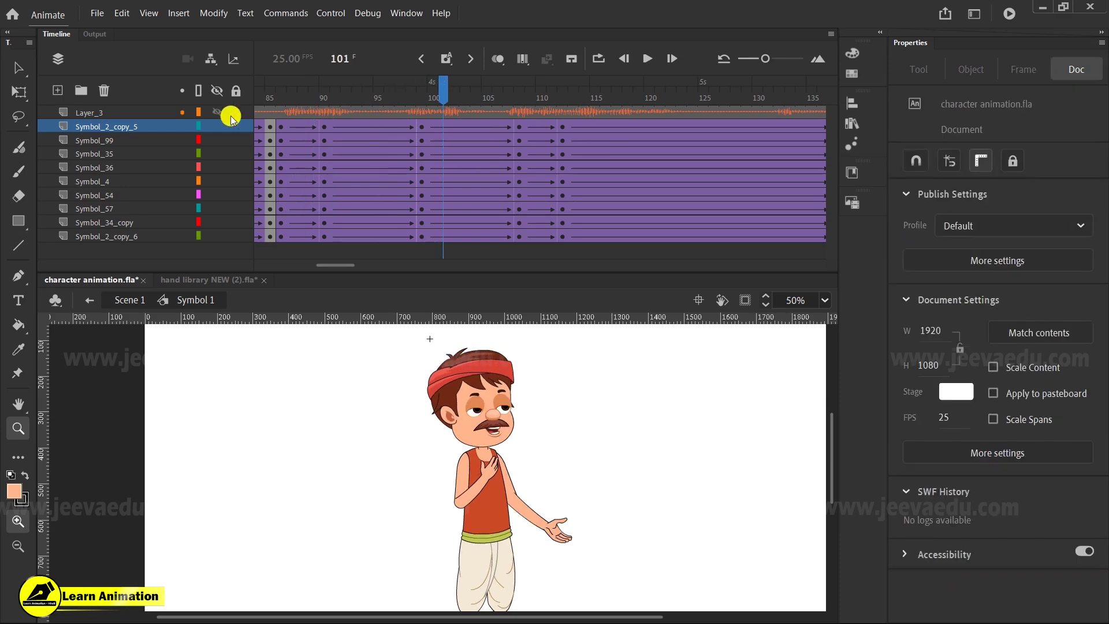
drag(370, 145, 523, 150)
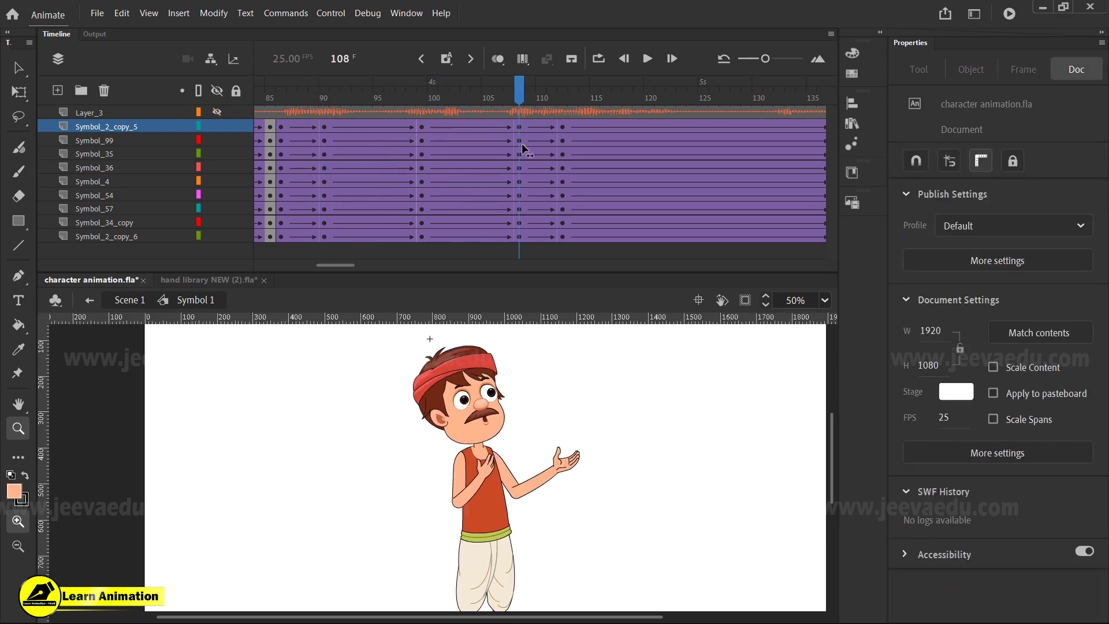
click(562, 154)
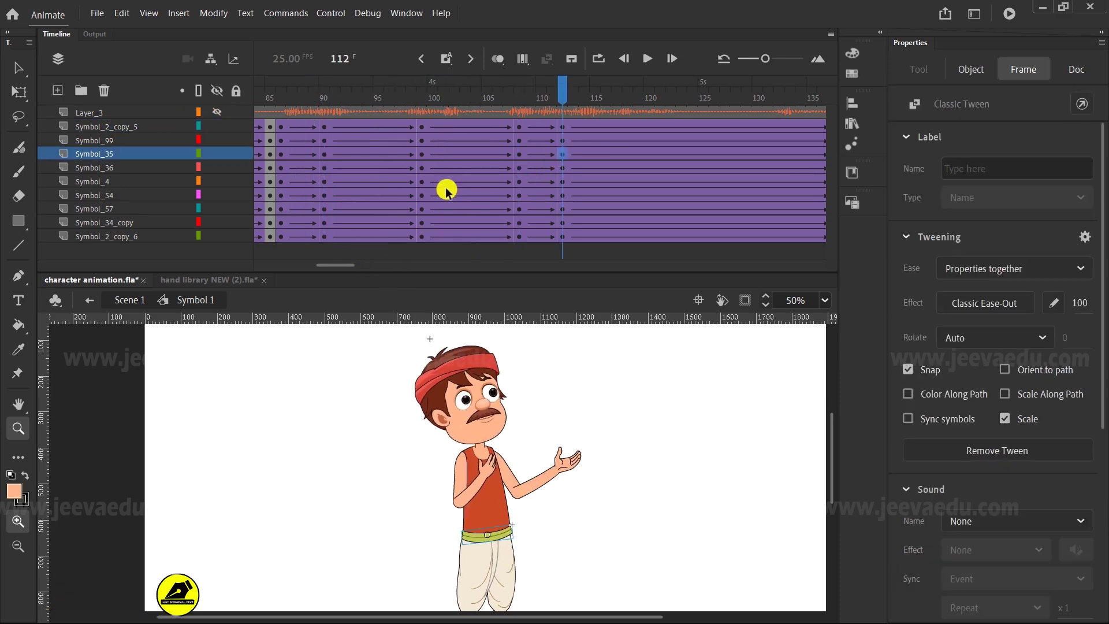
drag(330, 267, 345, 267)
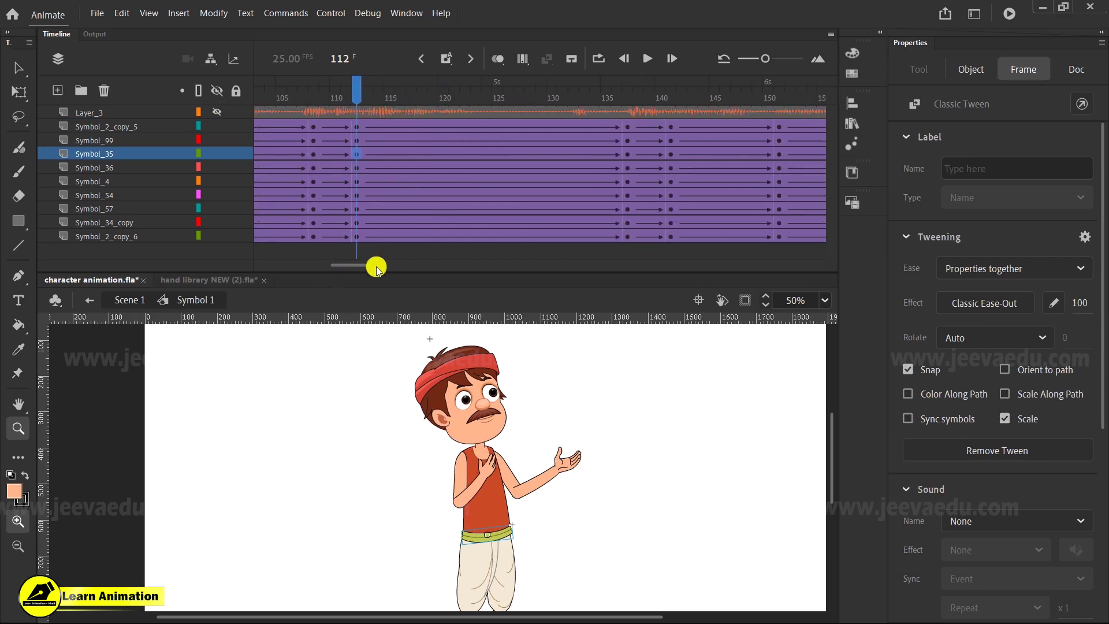
drag(344, 261, 230, 262)
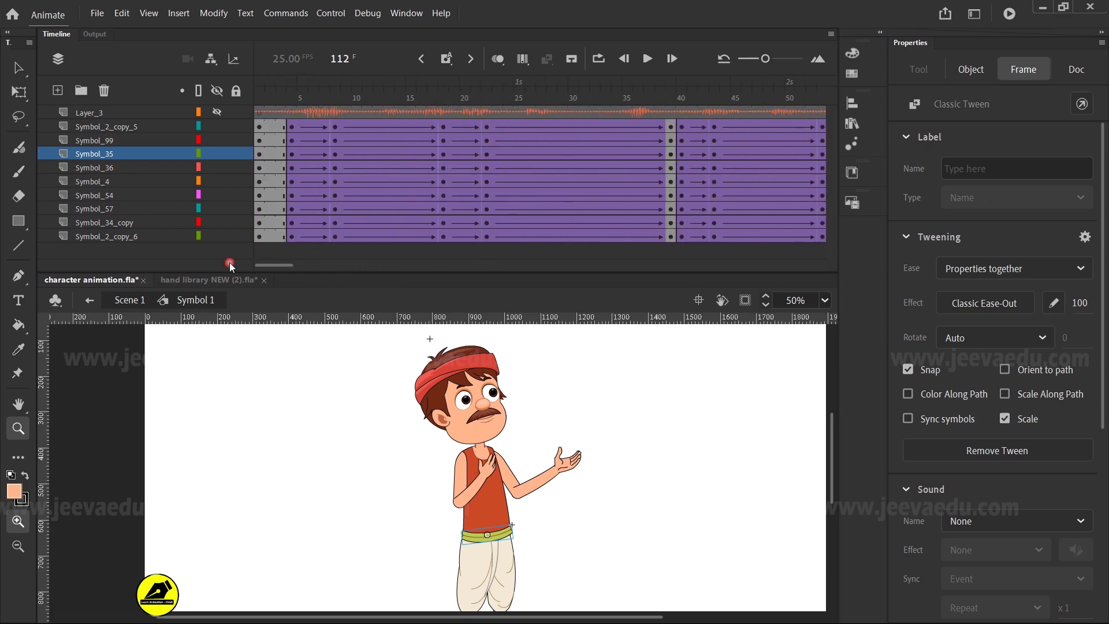
Step: Replace Layer_3 in Scene 1 with a copy of the voice track layer Layer_3 from Symbol 1
right_click(155, 112)
click(185, 251)
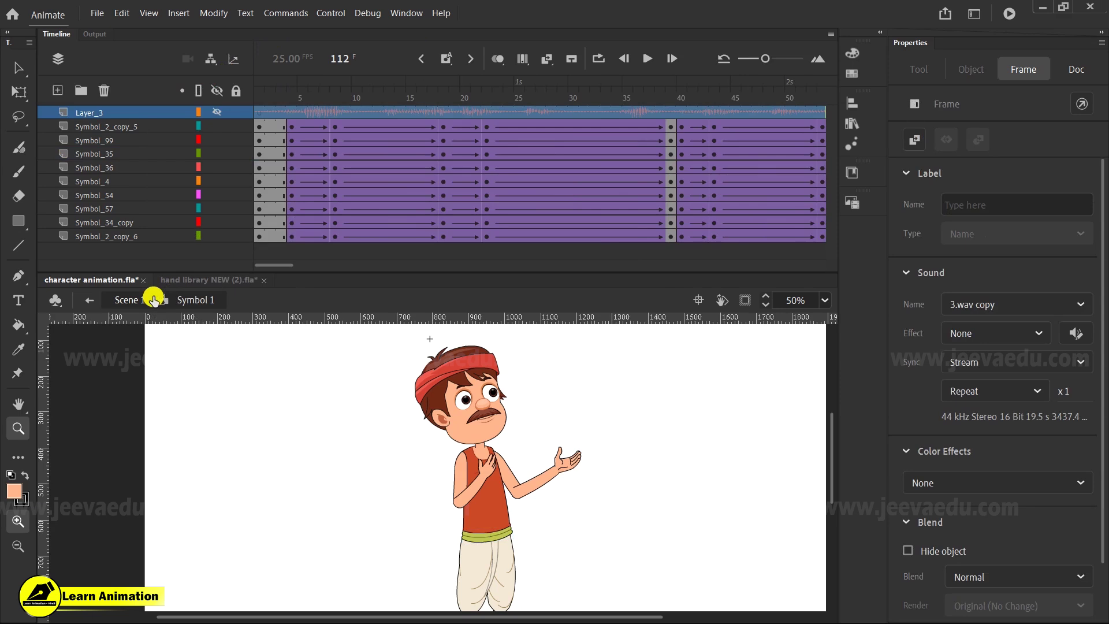
click(130, 300)
click(141, 111)
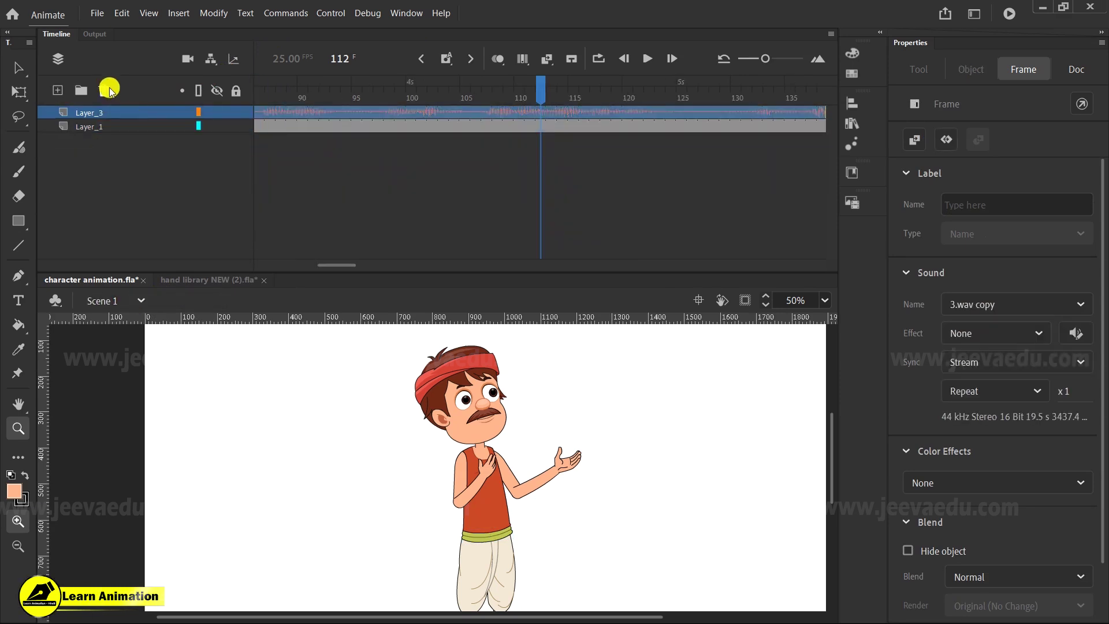
click(104, 90)
click(126, 113)
right_click(126, 114)
click(170, 253)
drag(336, 264, 314, 245)
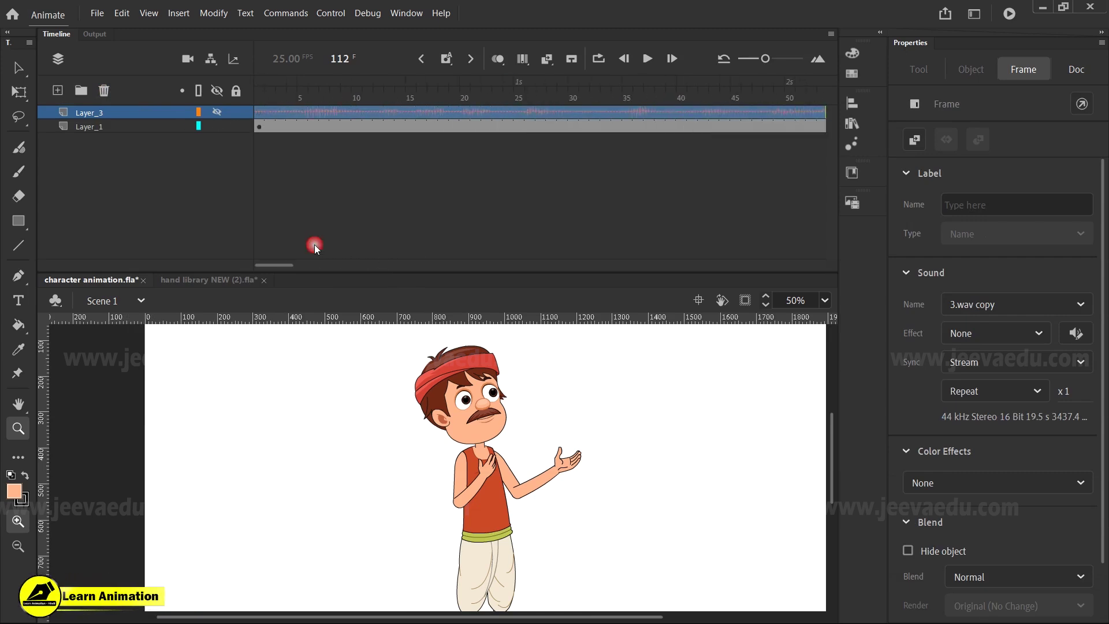
click(297, 151)
Step: At frame 1 of Scene 1, duplicate the character so two copies stand side by side, at about X 530 and X 1221
key(shift+comma)
alt+click(411, 405)
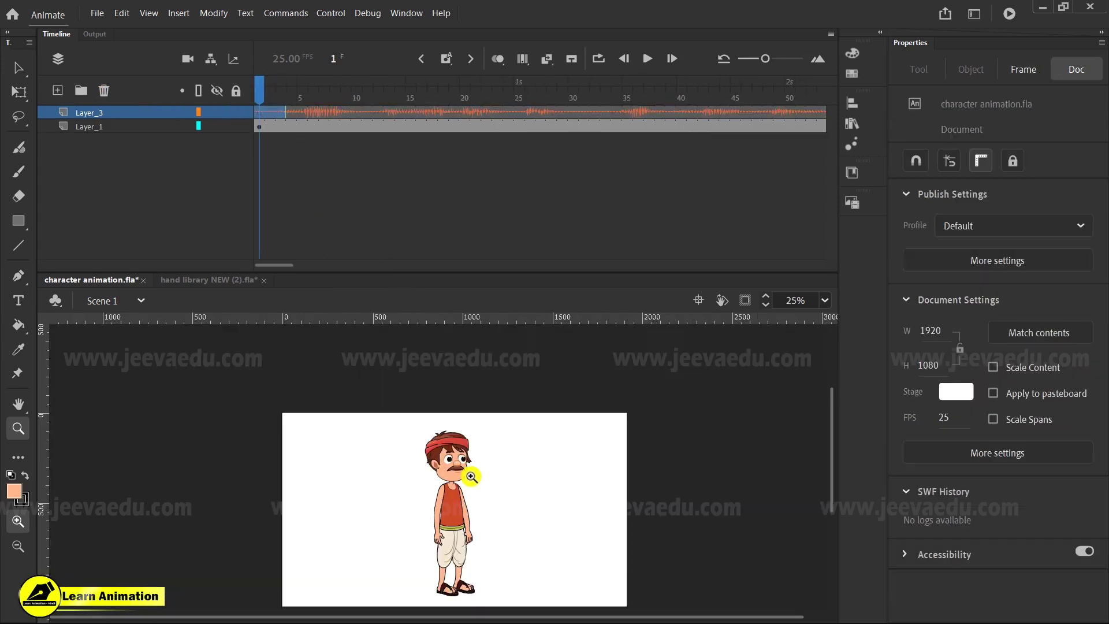
alt+click(492, 512)
click(449, 505)
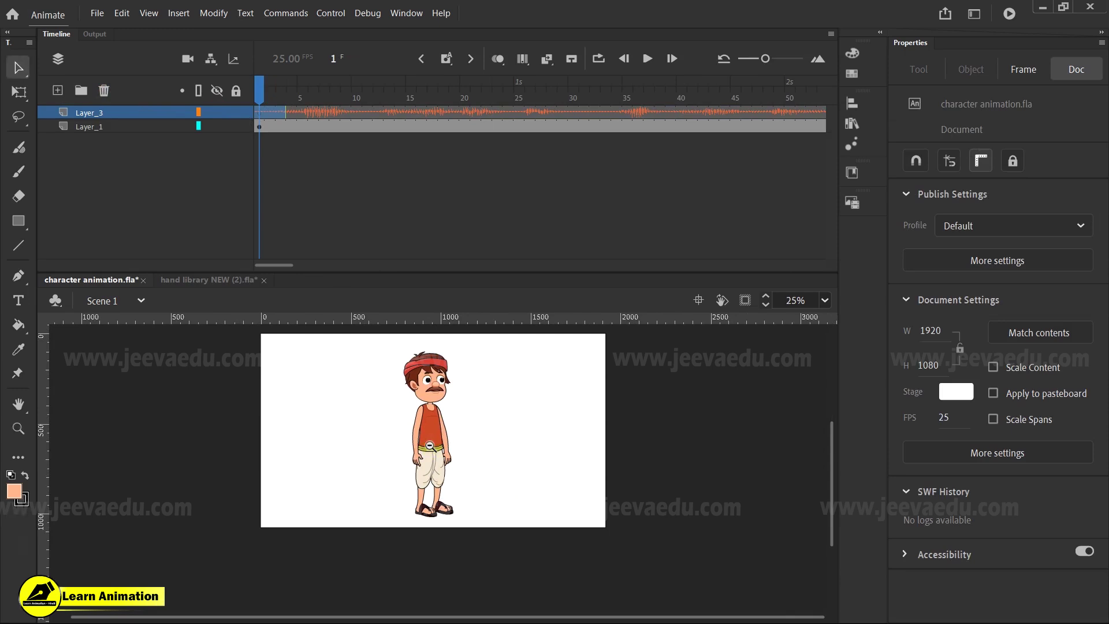
alt+click(430, 445)
click(434, 479)
key(v)
drag(467, 494, 415, 491)
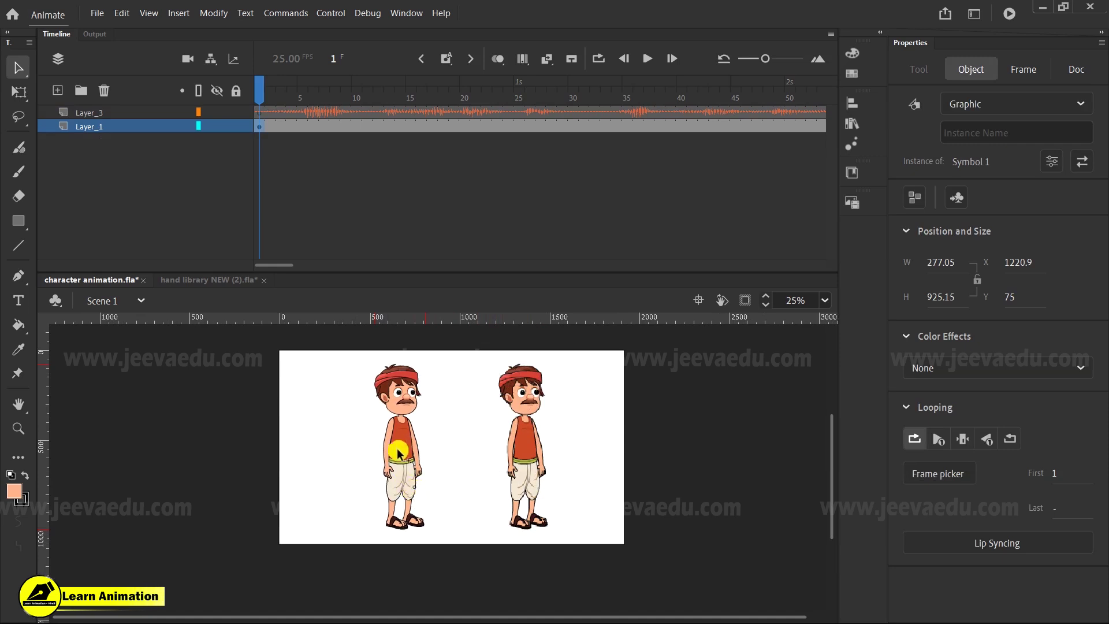
alt+drag(398, 477, 398, 477)
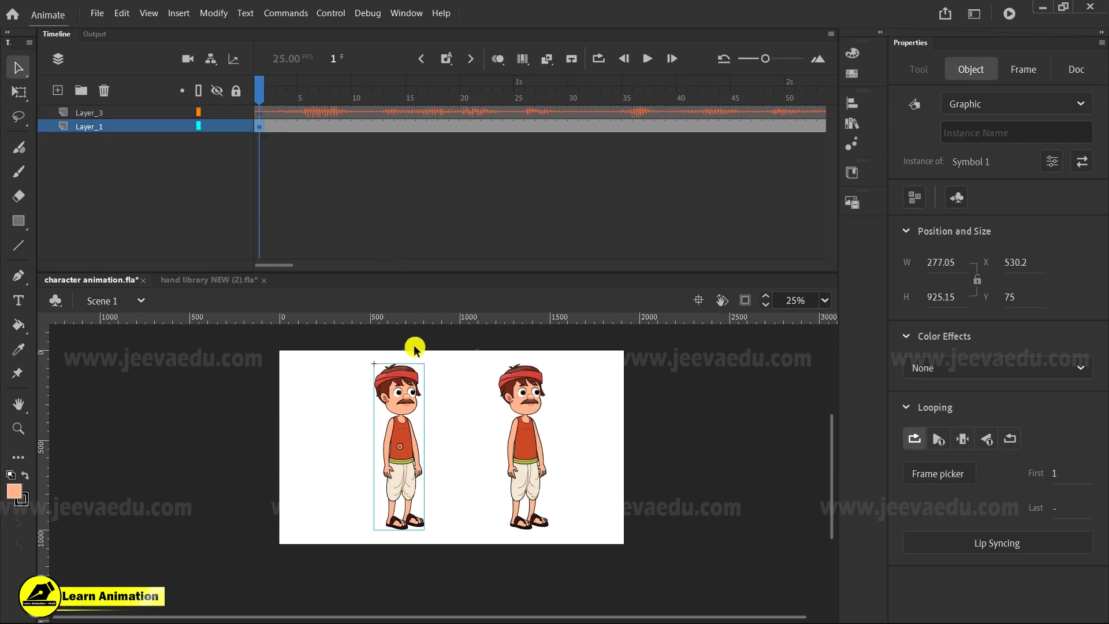
Step: Scale the left character to about 626 by 2090 px, reposition it as a close-up, and clip the content outside the stage
key(q)
alt+shift+drag(424, 363, 495, 250)
drag(406, 407, 385, 511)
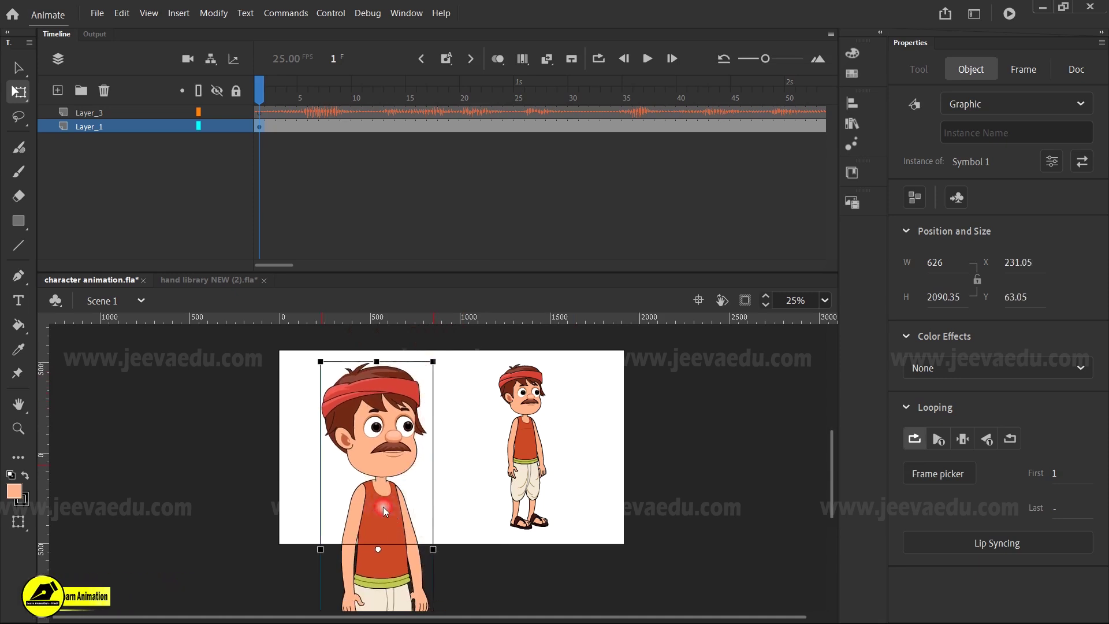
click(749, 301)
key(Return)
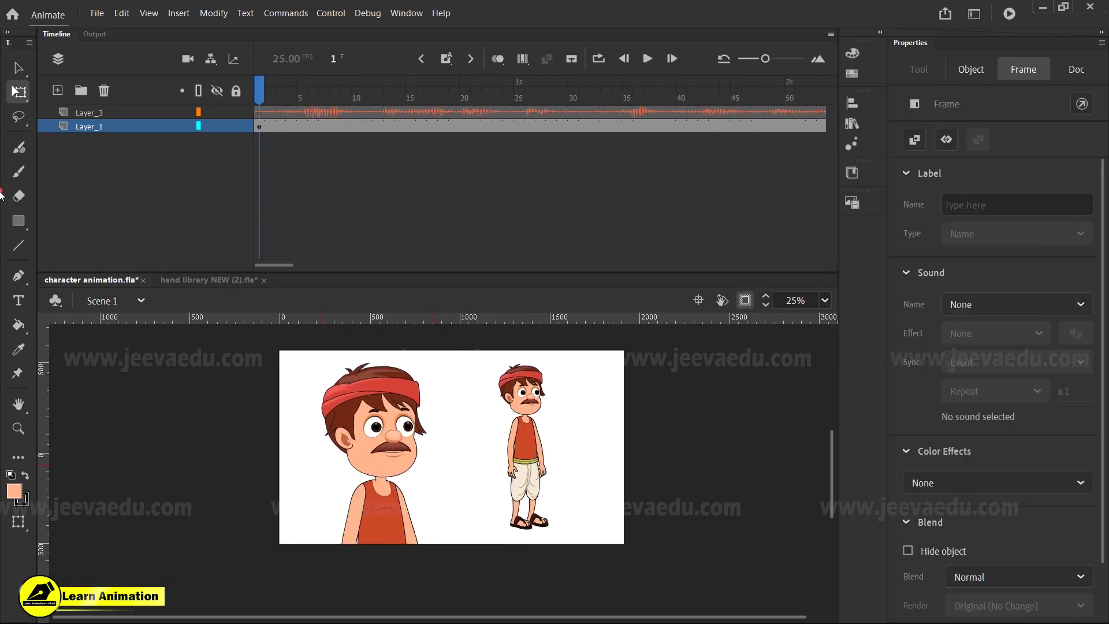
click(357, 411)
drag(357, 424, 353, 417)
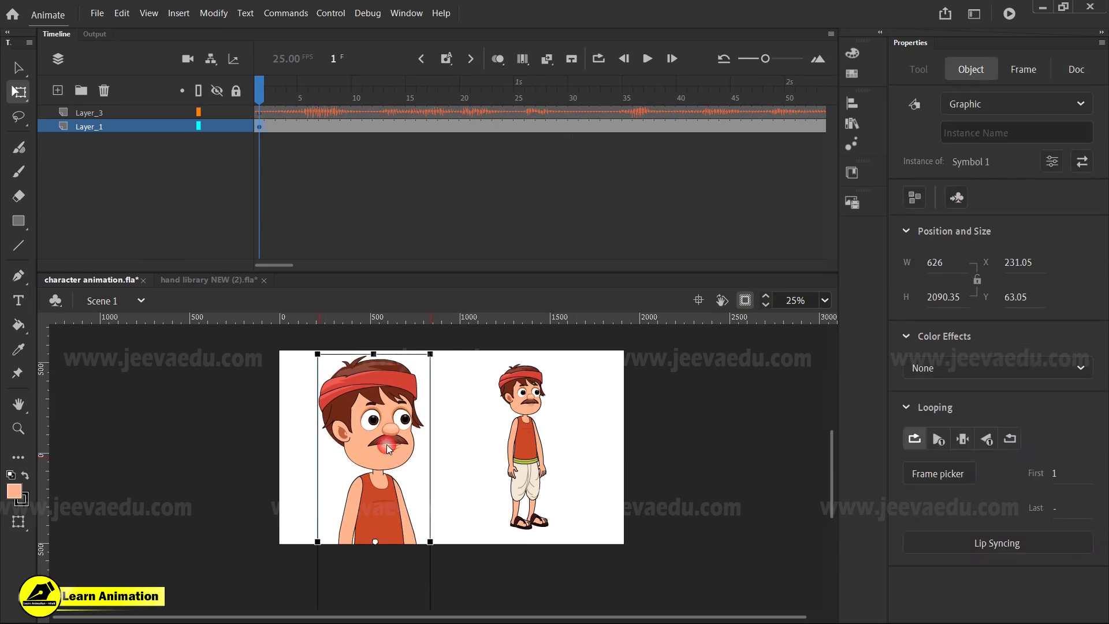
Step: Play Scene 1 to check both characters' animation and enlarge the stage view to 33%
click(465, 126)
key(Return)
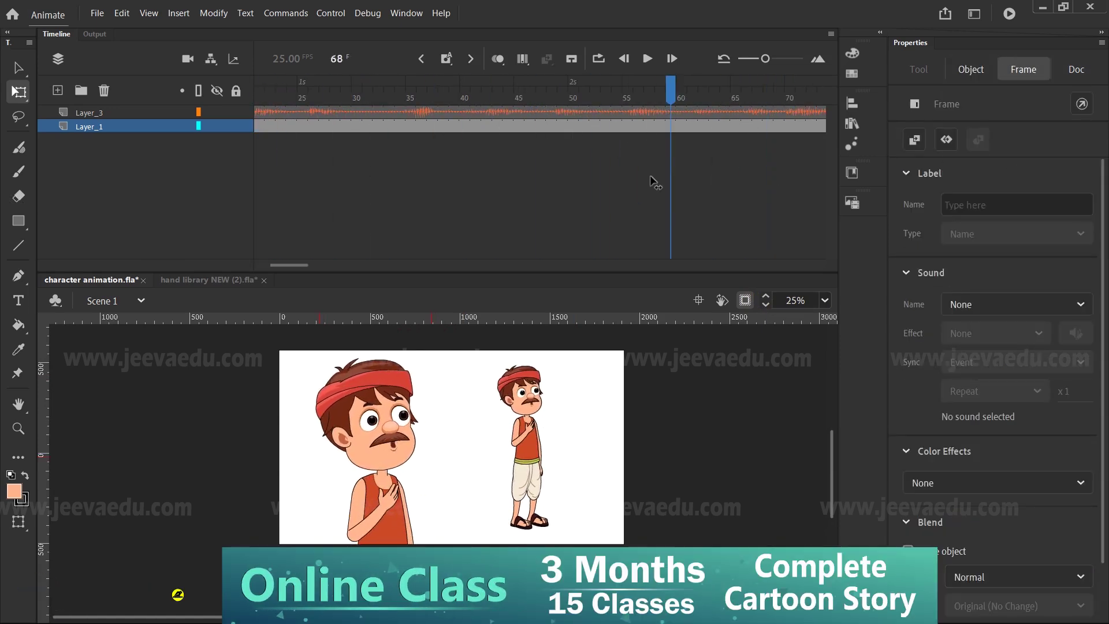
key(z)
drag(259, 344, 645, 554)
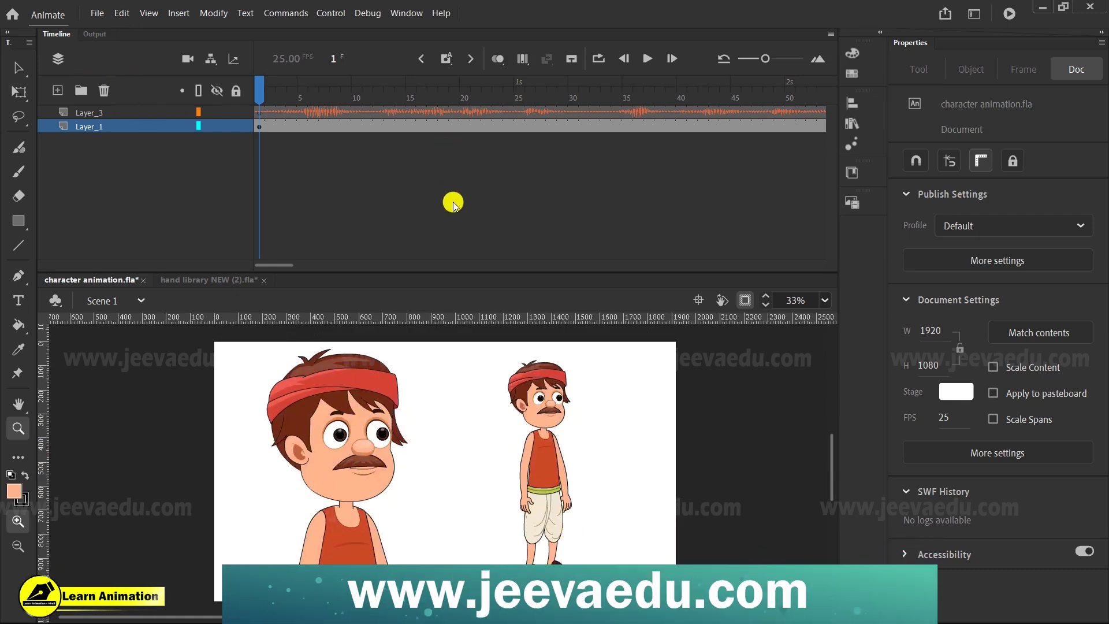
key(v)
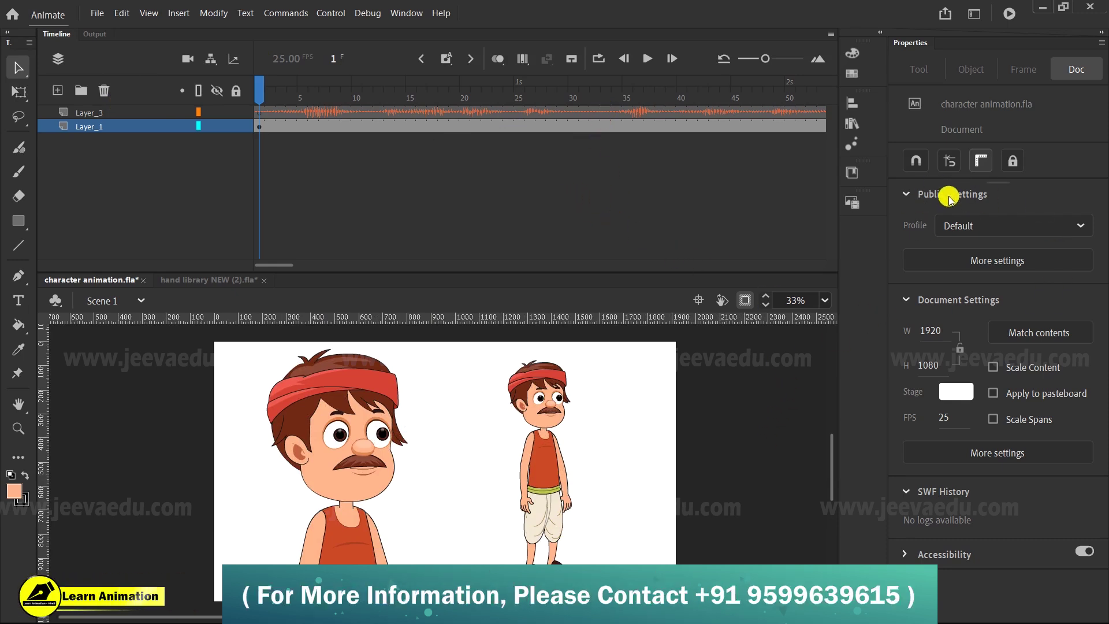
Step: Set the JPEG quality to 100 in the publish settings and check the audio stream's sound settings
click(1005, 263)
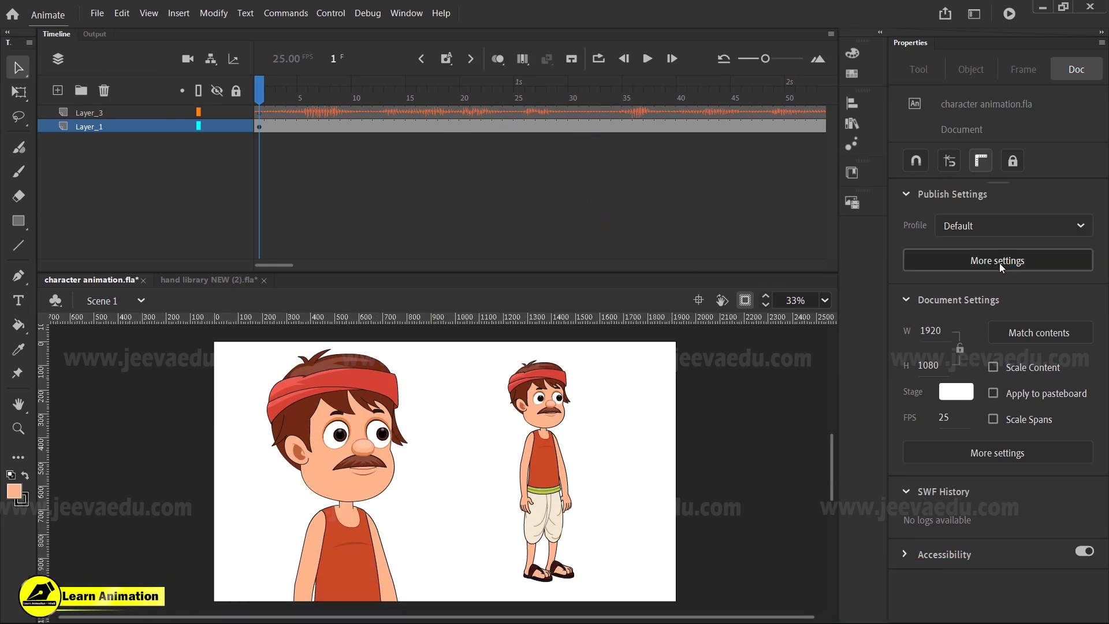
click(647, 205)
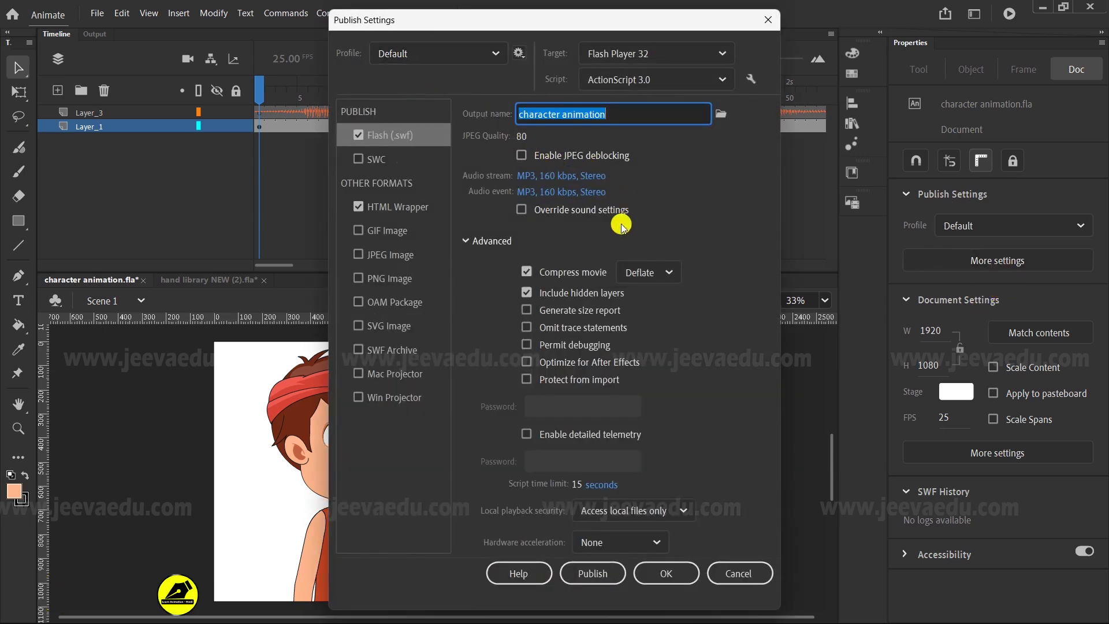
drag(514, 144, 530, 134)
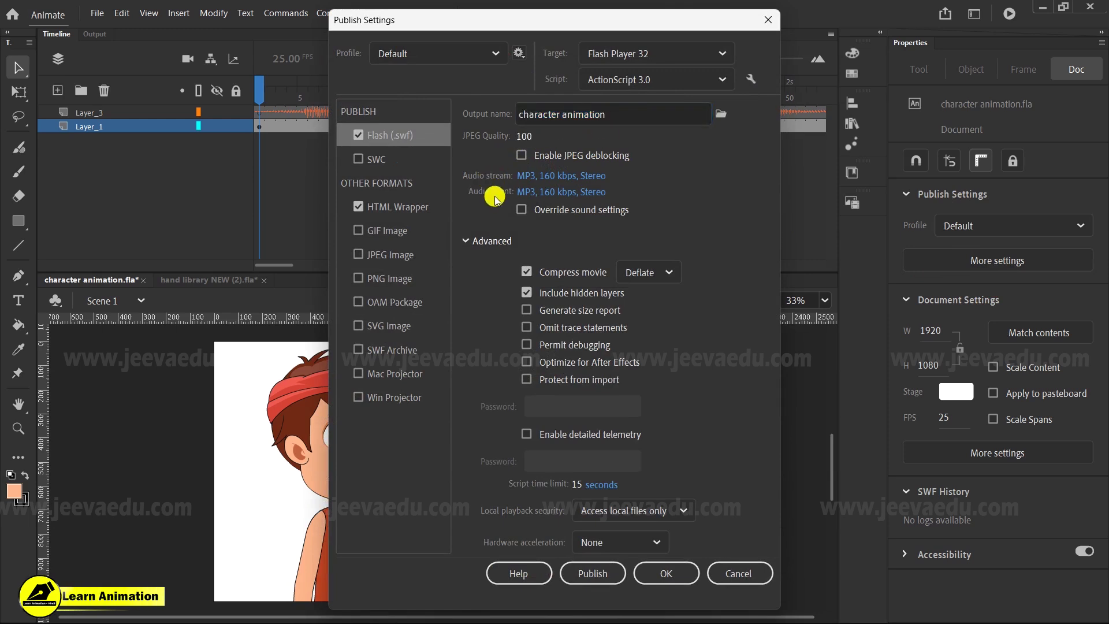
click(550, 179)
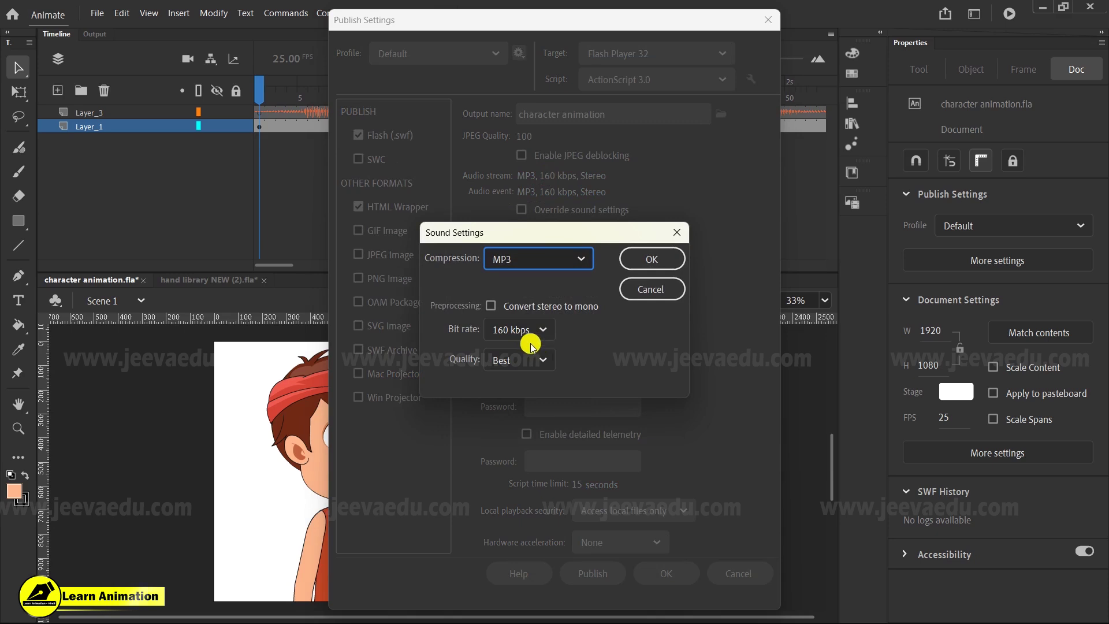
click(642, 260)
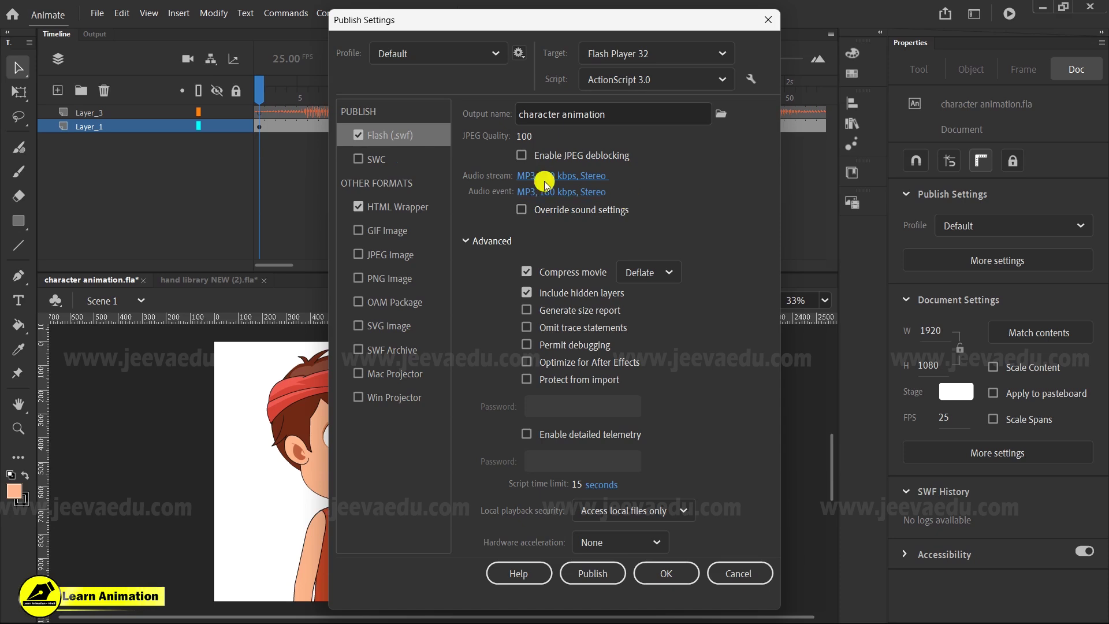
click(684, 584)
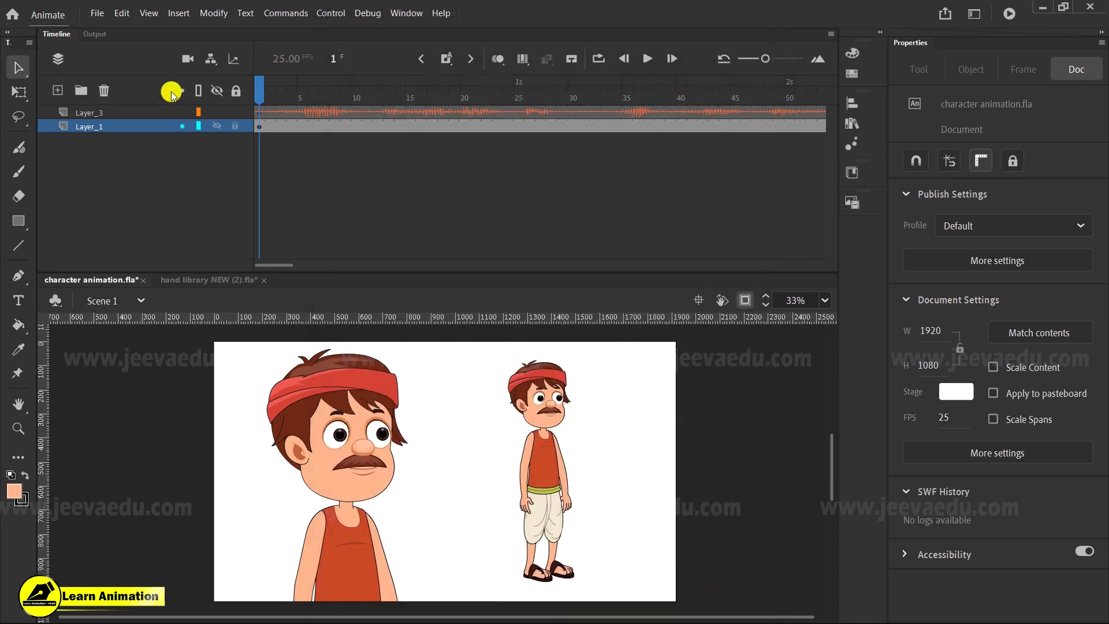
Step: Export the entire movie as a 1920 by 1080 H.264 video named character animation to the Desktop through Adobe Media Encoder, and close the encoder
click(101, 18)
click(164, 231)
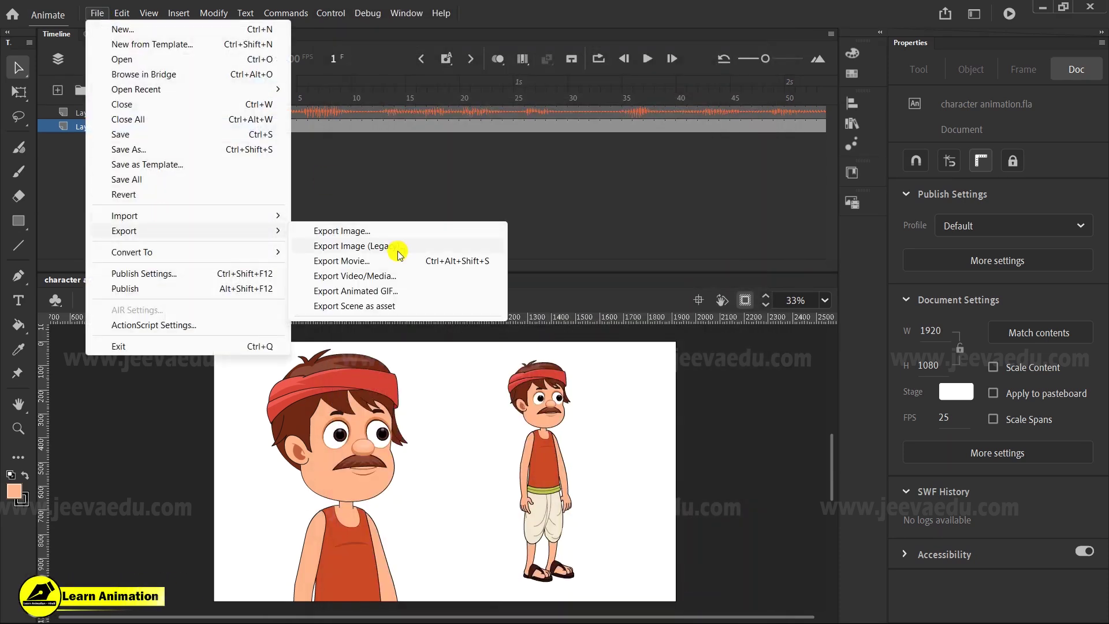
click(393, 278)
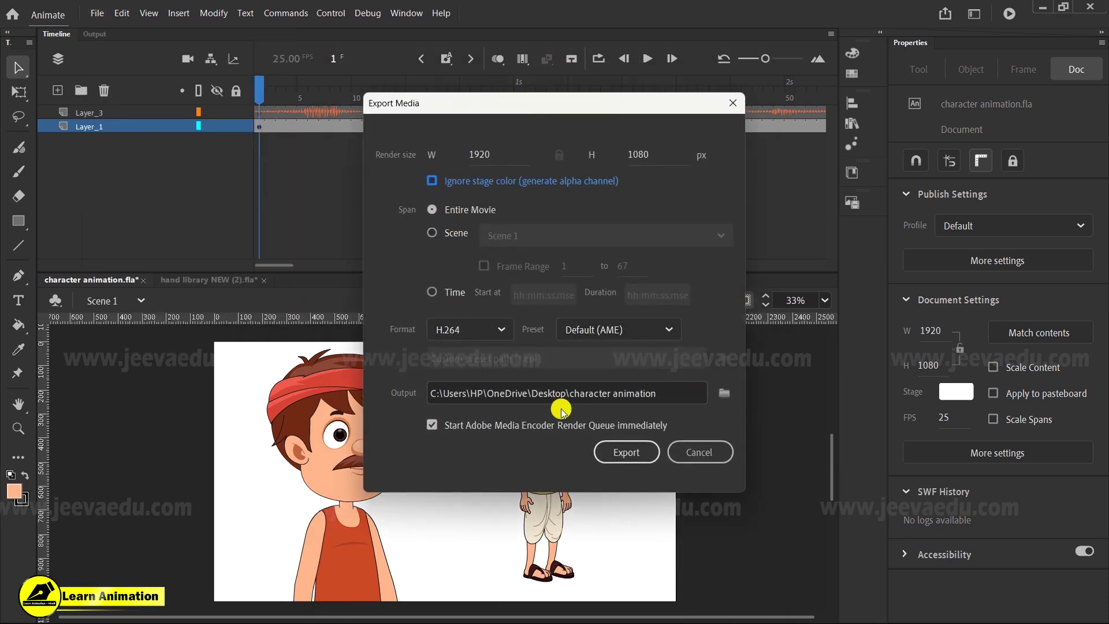
click(722, 393)
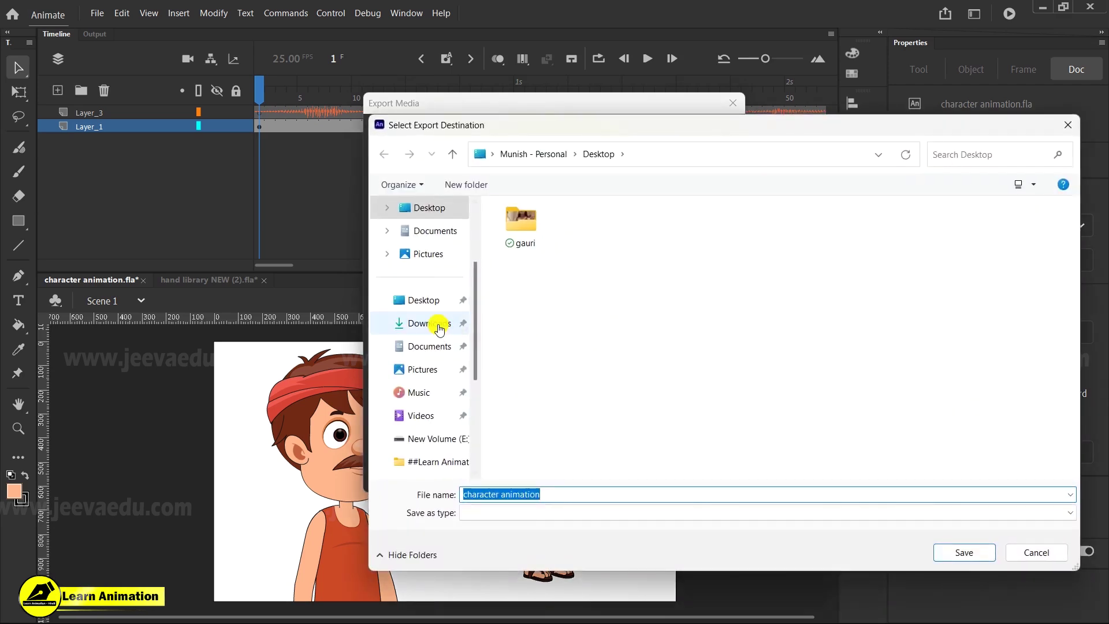
click(421, 299)
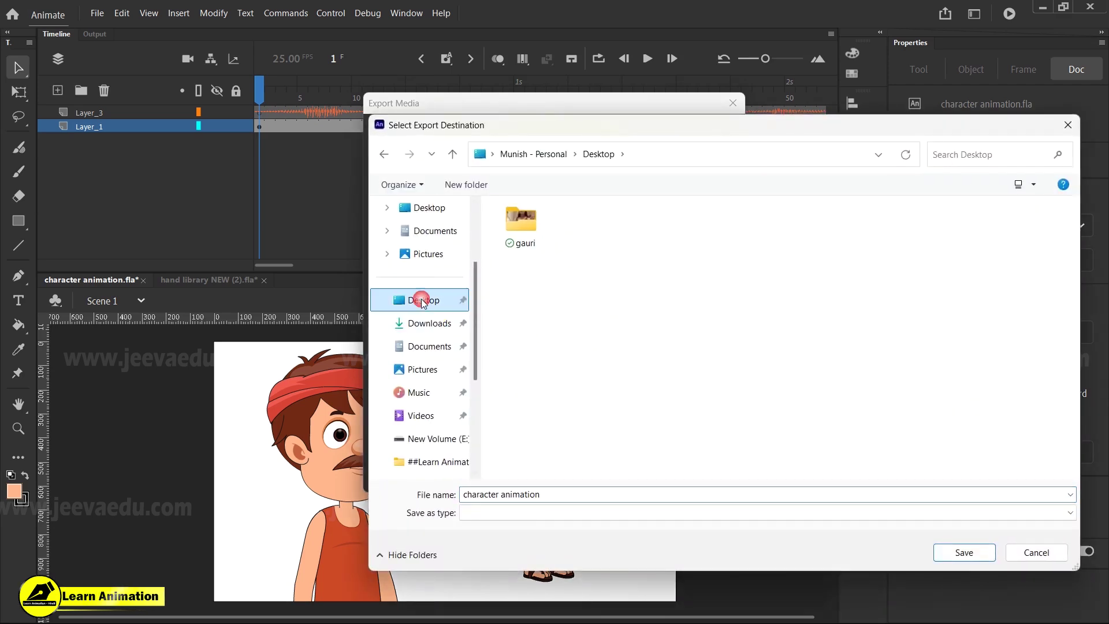
click(961, 550)
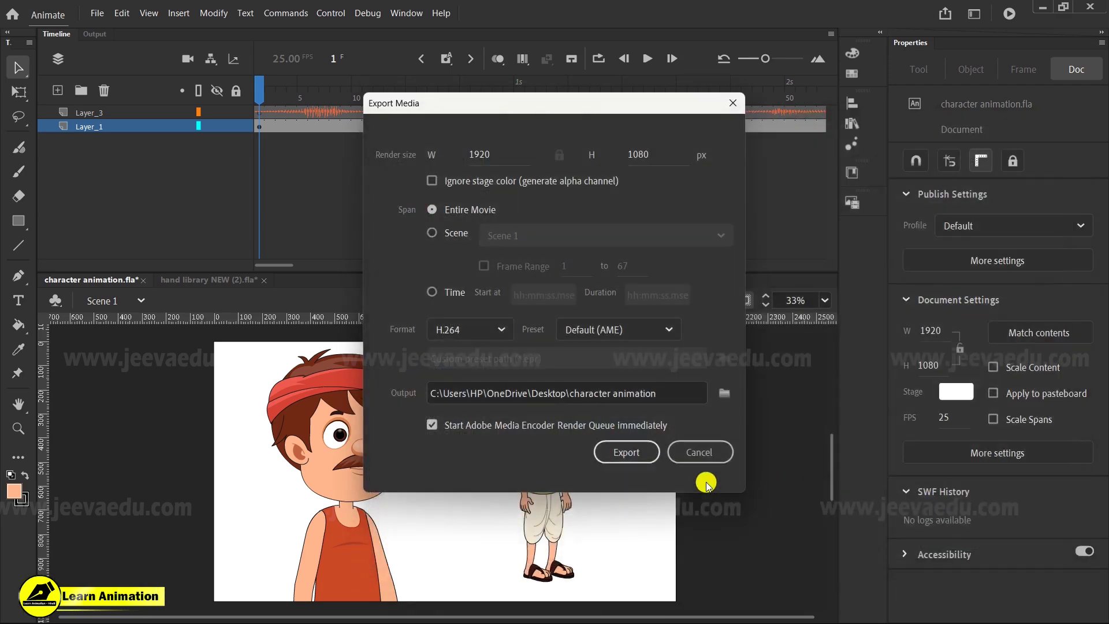
click(636, 456)
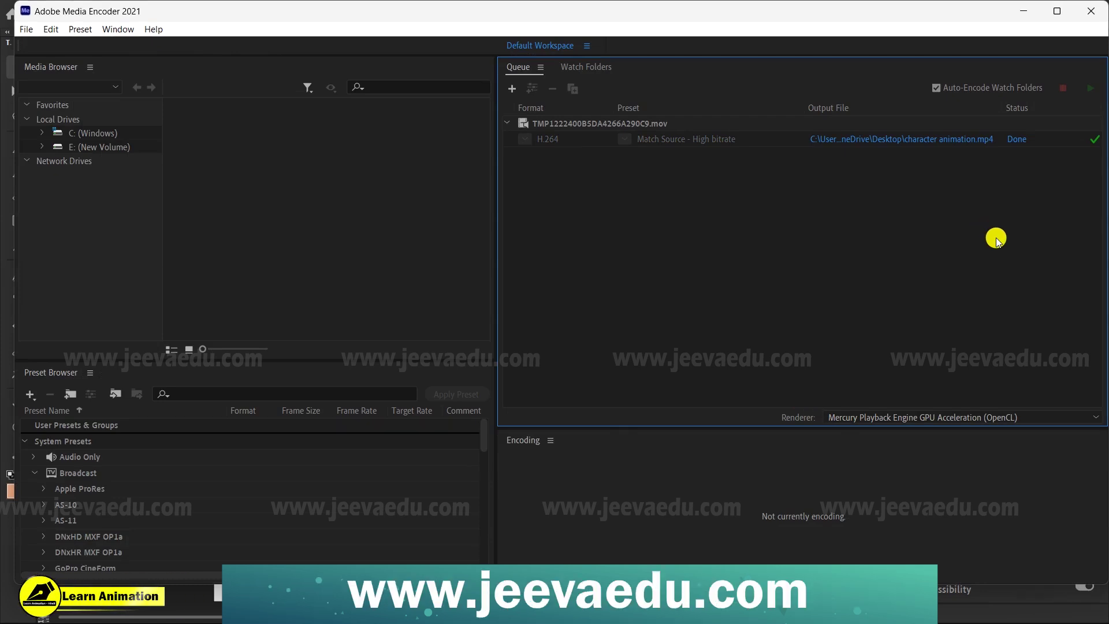
click(1088, 13)
click(684, 354)
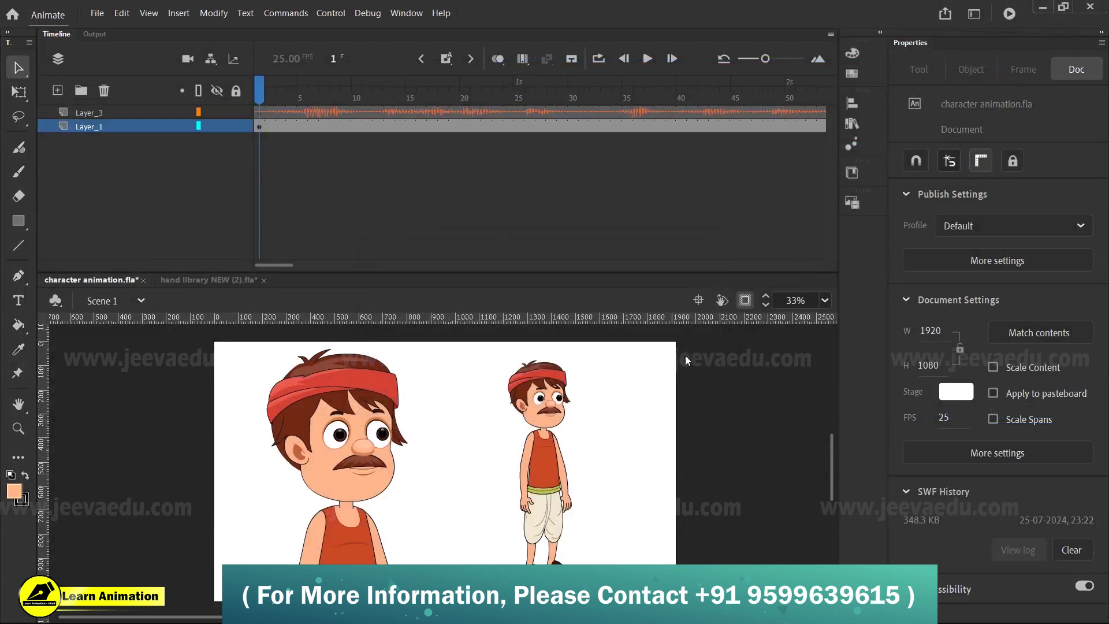